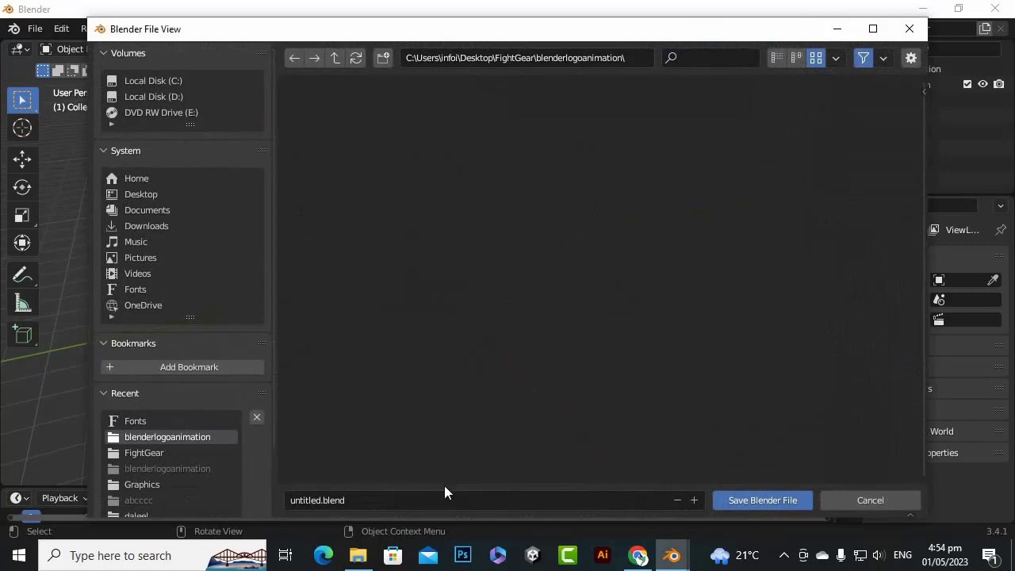
Save the project as blendlogoanim.blend in the blenderlogoanimation folder
{"action": "left_click", "coordinate": [438, 496]}
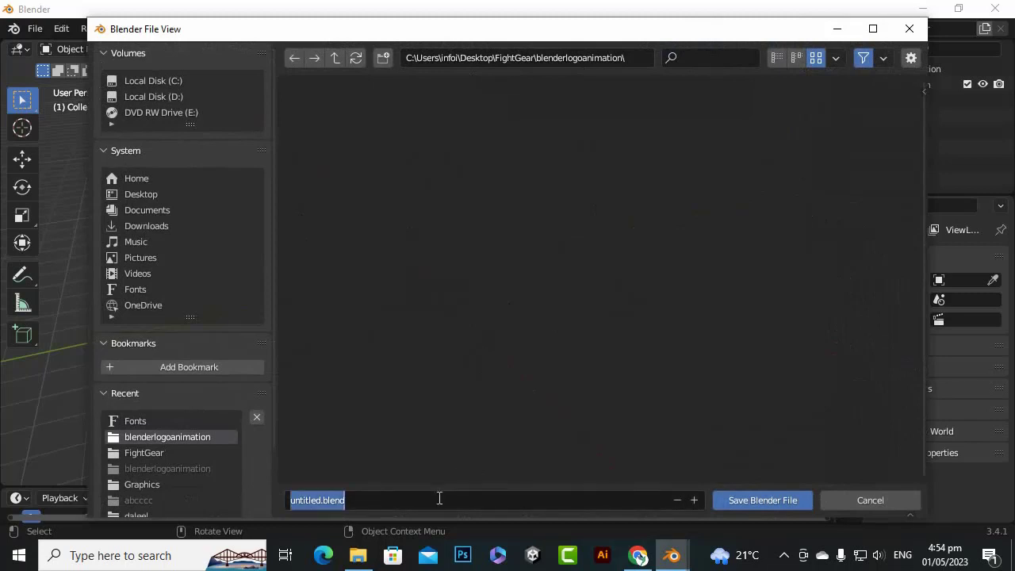
{"action": "type", "text": "blend"}
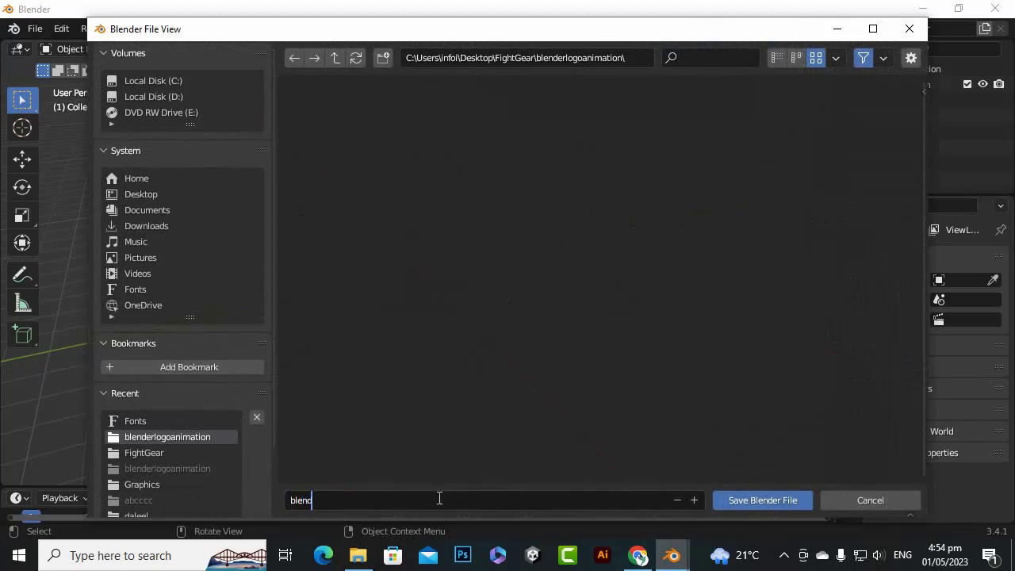
{"action": "type", "text": "logoanim"}
{"action": "key", "text": "Return"}
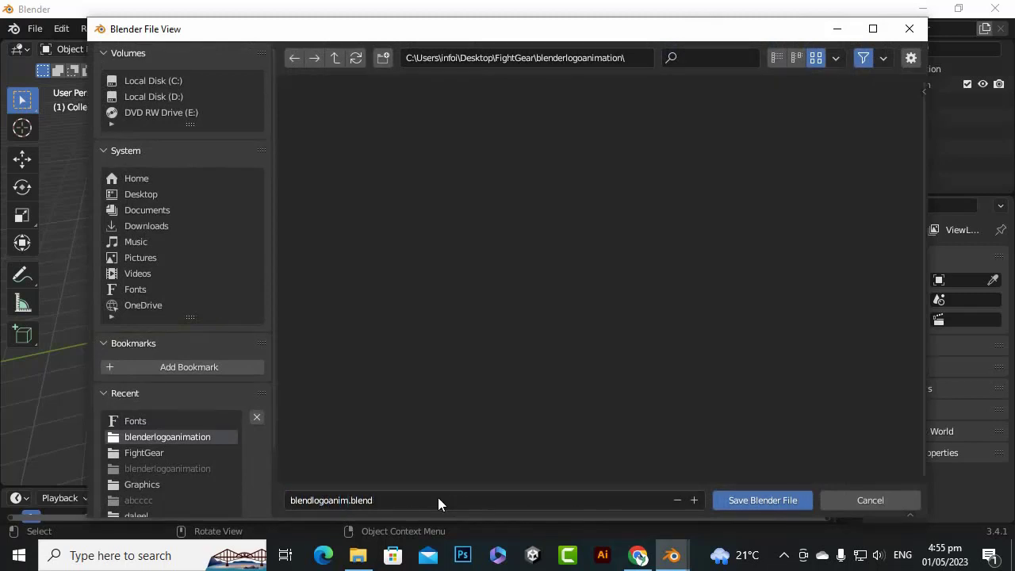
{"action": "left_click", "coordinate": [727, 501]}
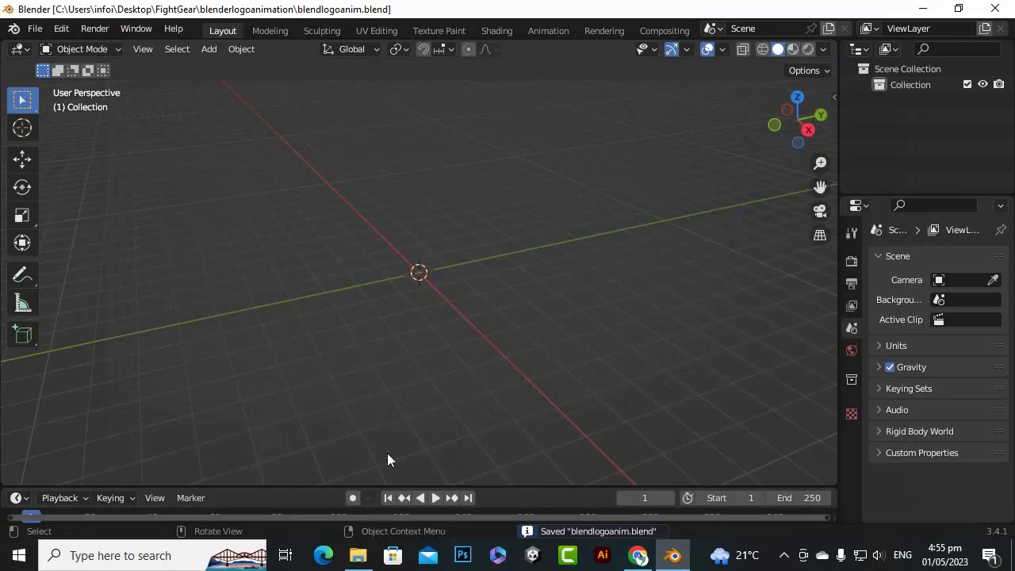
Switch to File Explorer, open logosvg.svg in Edge to examine the logo's shape, and close the preview
{"action": "left_click", "coordinate": [358, 555]}
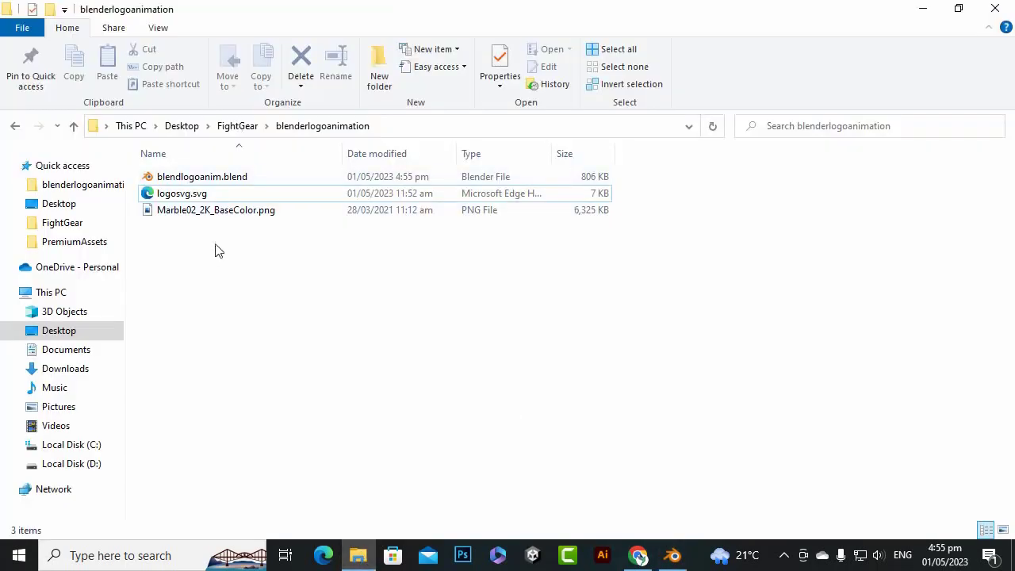
{"action": "left_click", "coordinate": [189, 197]}
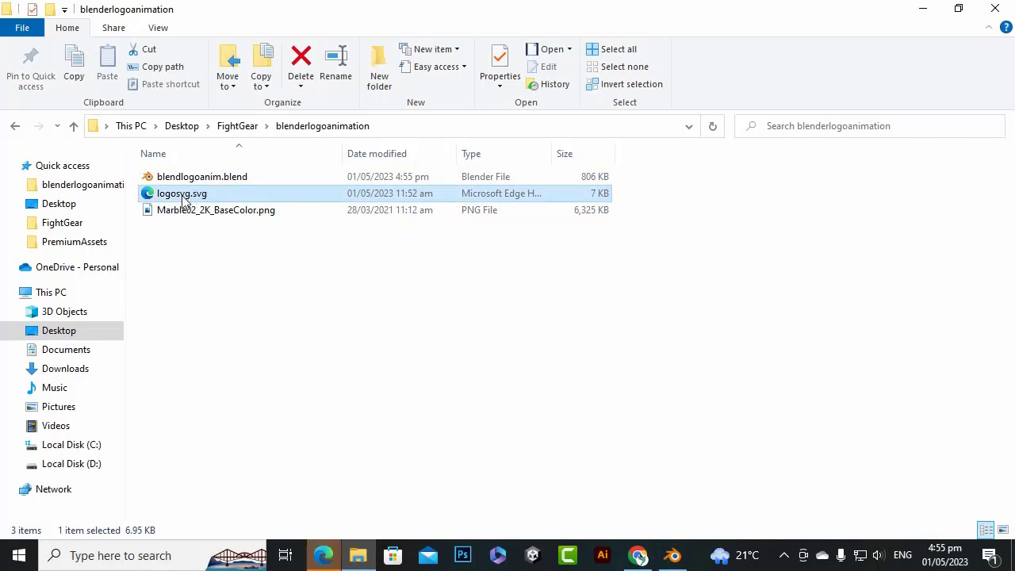
{"action": "left_click", "coordinate": [336, 553]}
{"action": "left_click_drag", "start_coordinate": [605, 13], "coordinate": [691, 23]}
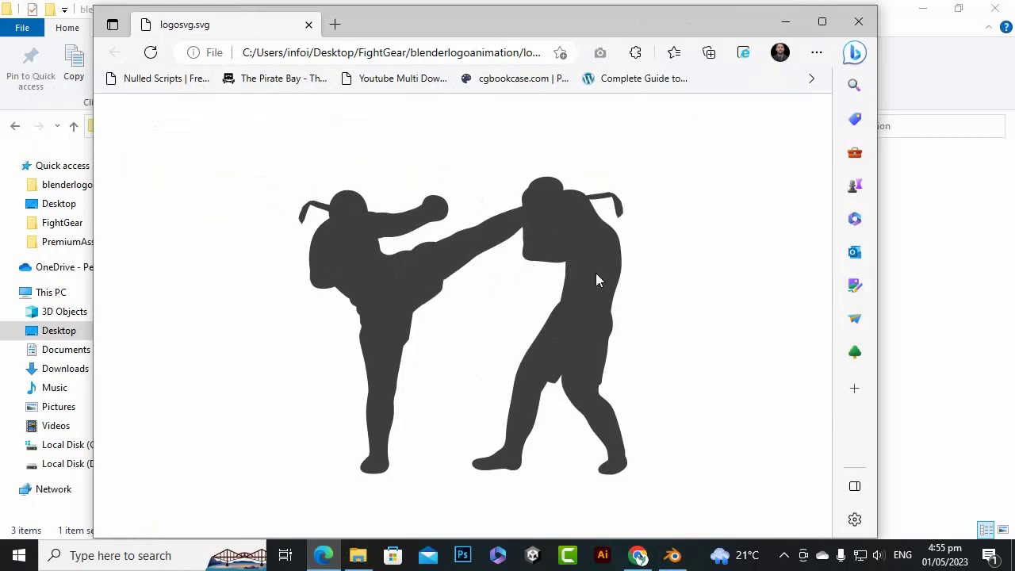
{"action": "left_click", "coordinate": [859, 22]}
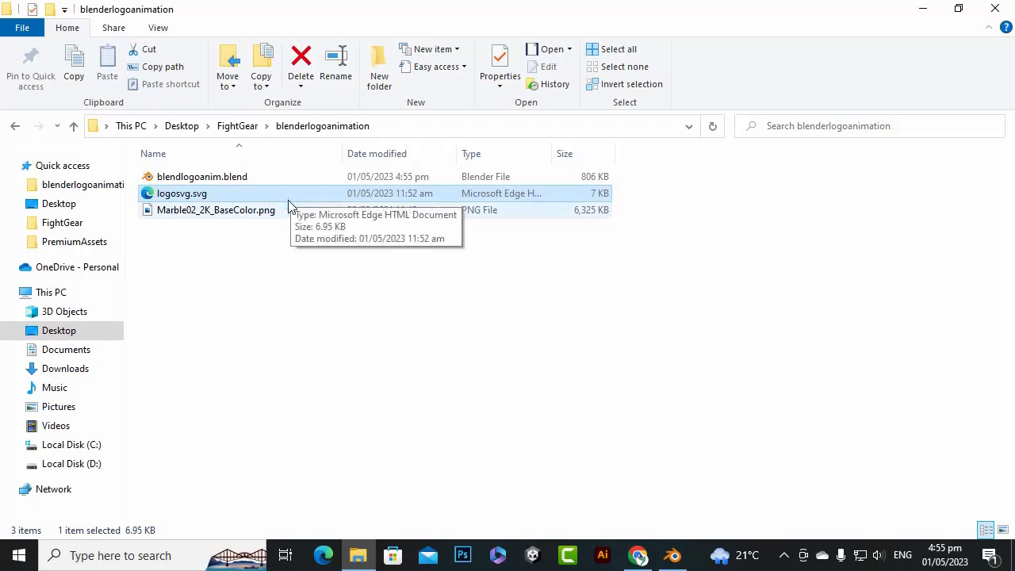
View the Marble02_2K_BaseColor.png texture from the blenderlogoanimation folder and close the image viewer
{"action": "left_click", "coordinate": [237, 244]}
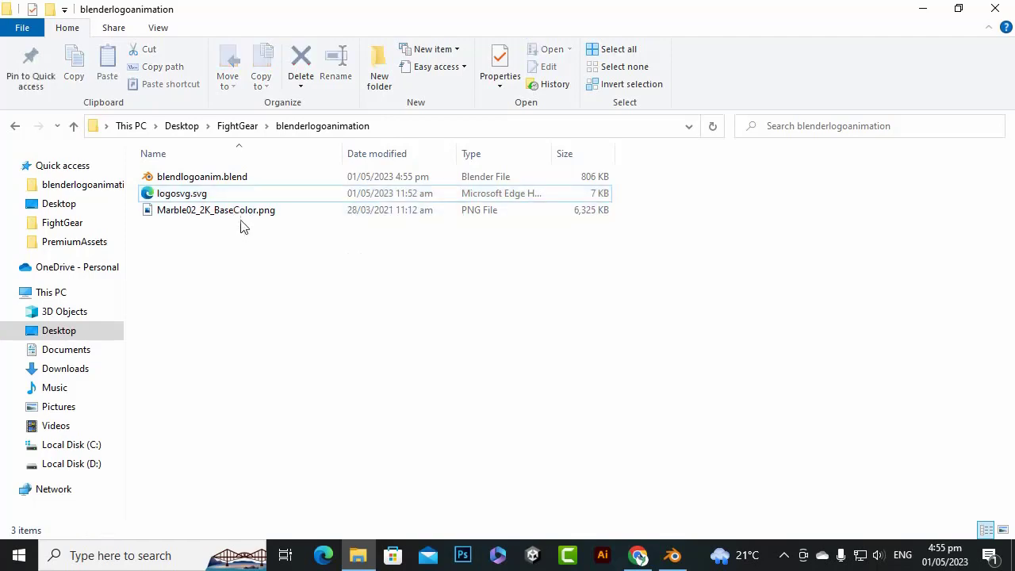
{"action": "left_click", "coordinate": [243, 215]}
{"action": "double_click", "coordinate": [243, 216]}
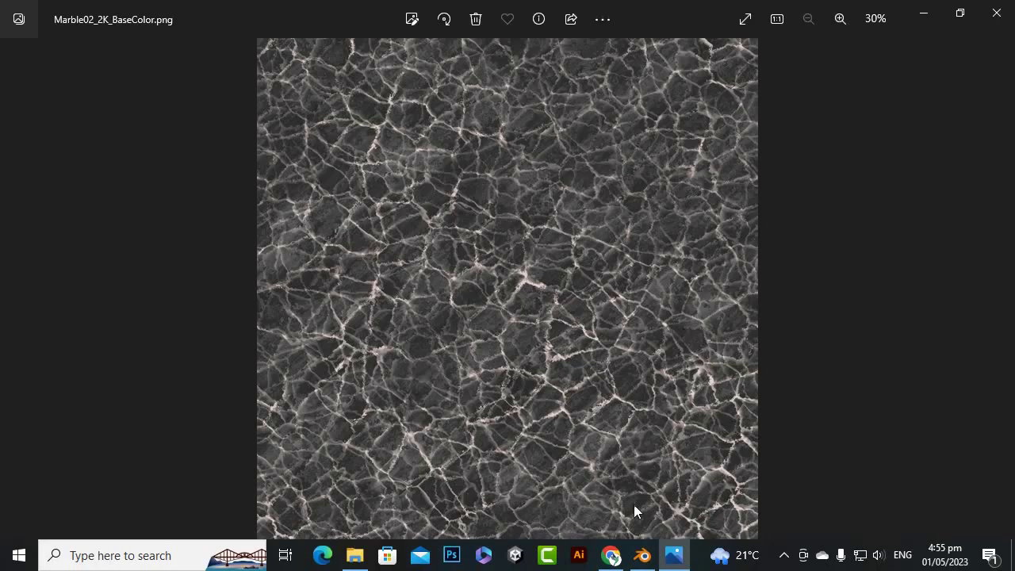
{"action": "left_click", "coordinate": [997, 13]}
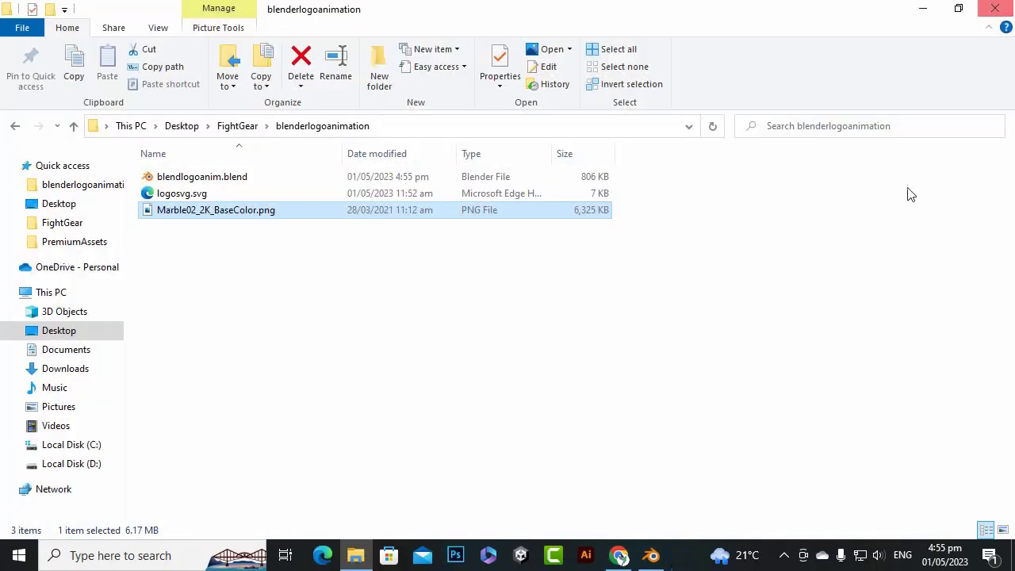
{"action": "left_click", "coordinate": [376, 276]}
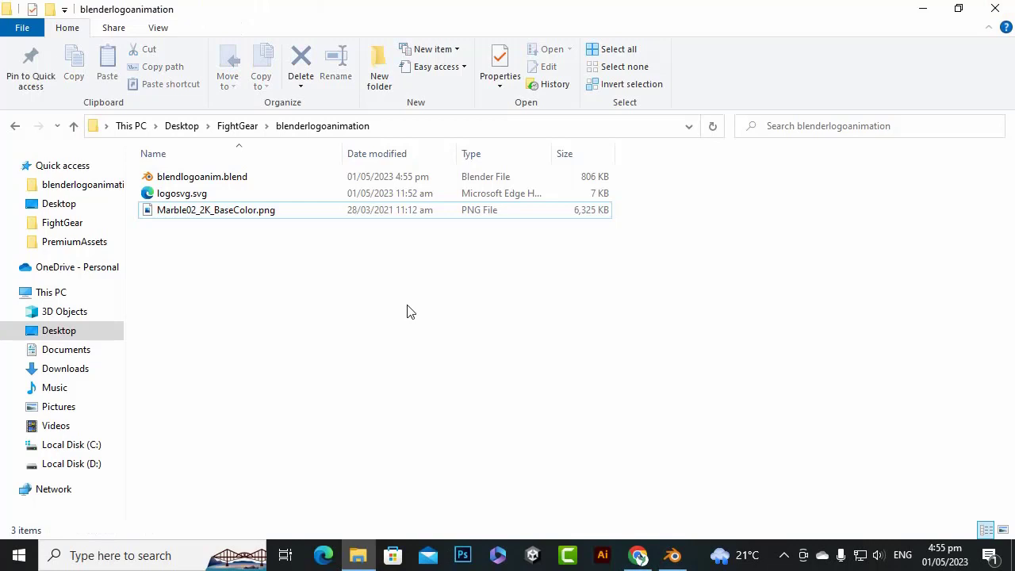
Switch back to Blender and import logosvg.svg as Scalable Vector Graphics
{"action": "key", "text": "alt+Tab"}
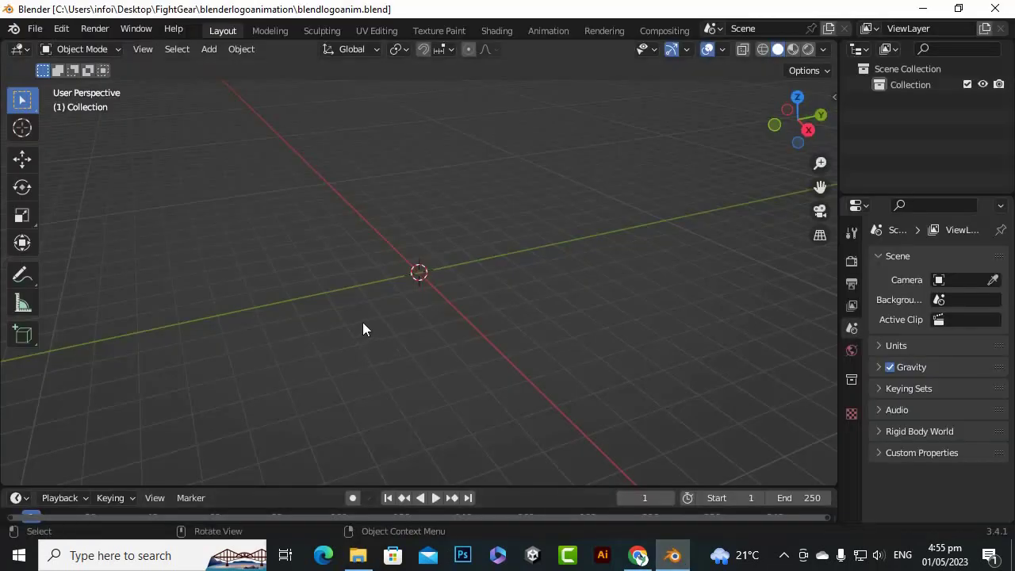
{"action": "left_click", "coordinate": [35, 28]}
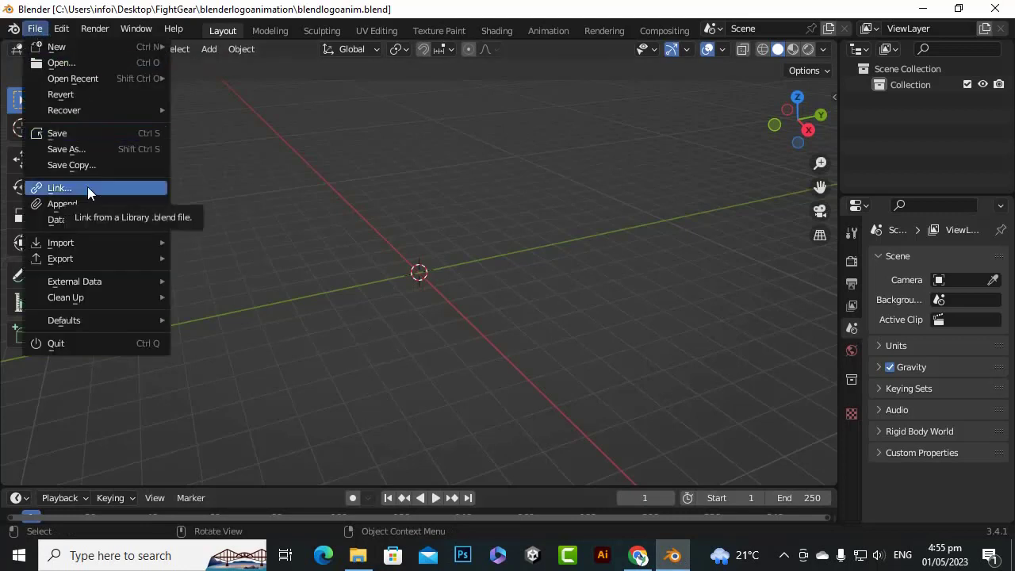
{"action": "mouse_move", "coordinate": [103, 242]}
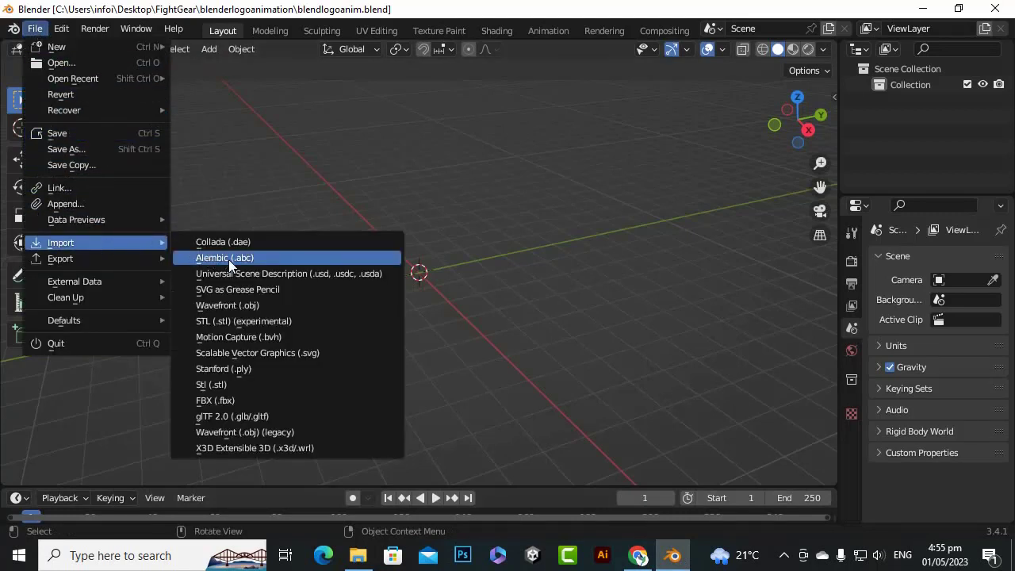
{"action": "left_click", "coordinate": [252, 353]}
{"action": "double_click", "coordinate": [351, 168]}
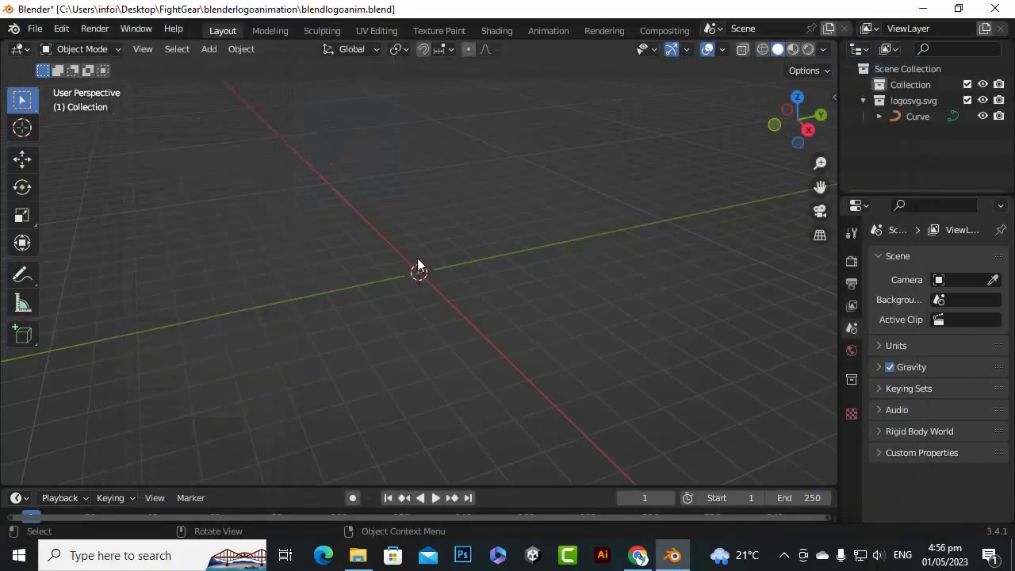
Select the imported logo curve and set its scale to 10 on the X, Y and Z axes
{"action": "scroll", "coordinate": [455, 293], "scroll_direction": "up", "scroll_amount": 15}
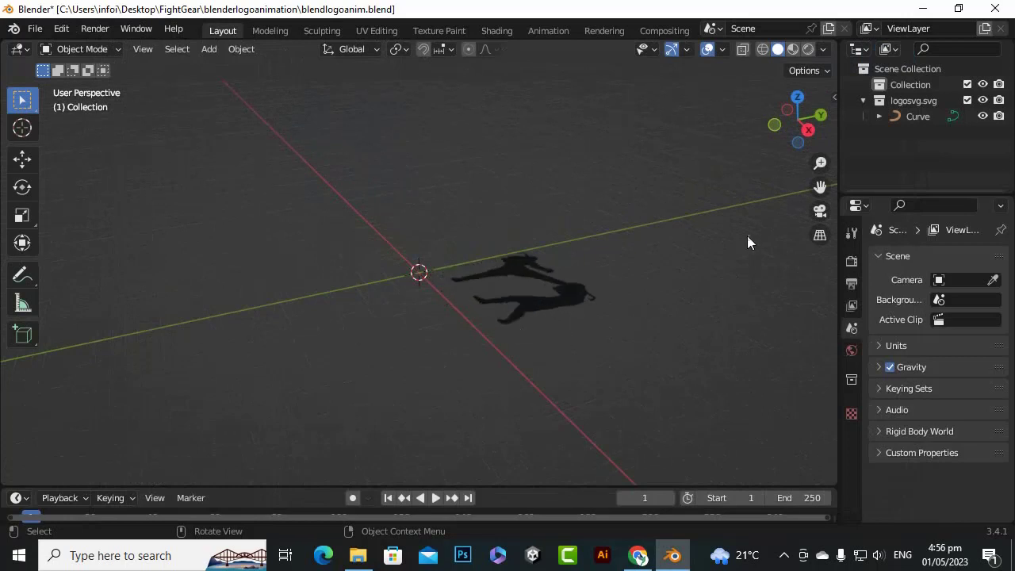
{"action": "left_click_drag", "start_coordinate": [820, 187], "coordinate": [684, 189]}
{"action": "scroll", "coordinate": [415, 321], "scroll_direction": "up", "scroll_amount": 3}
{"action": "left_click", "coordinate": [417, 320]}
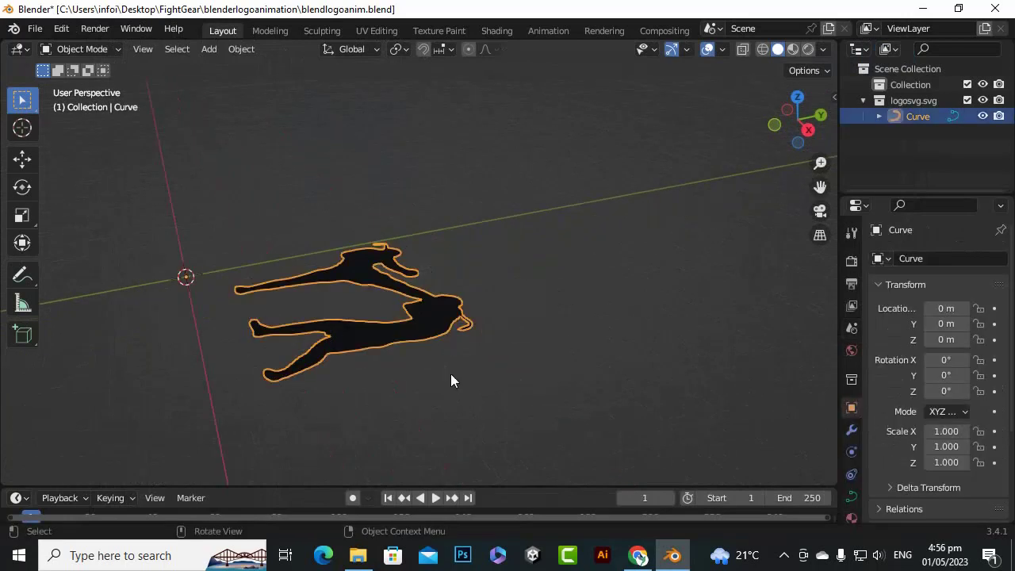
{"action": "left_click_drag", "start_coordinate": [836, 344], "coordinate": [698, 347]}
{"action": "left_click", "coordinate": [880, 431]}
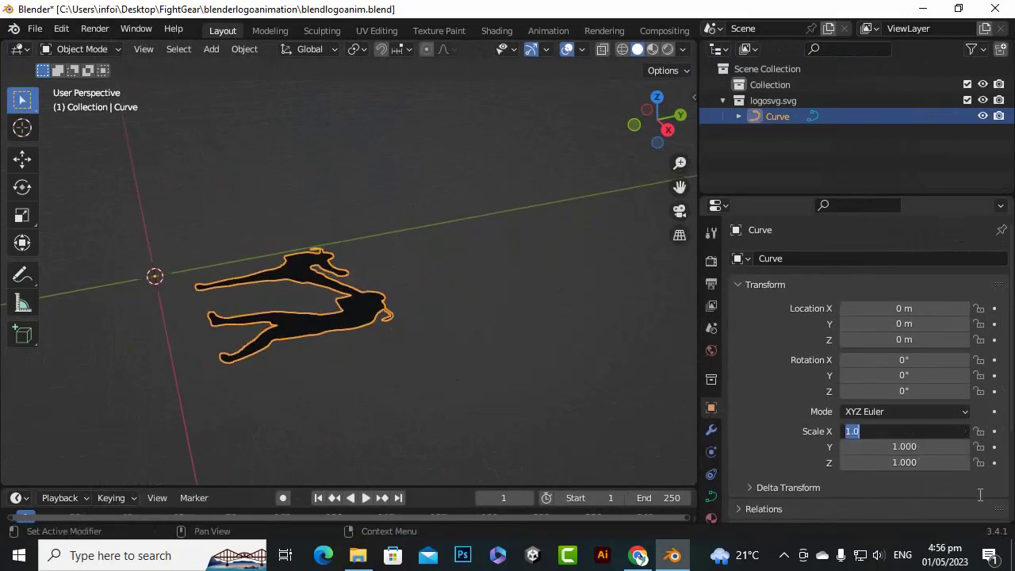
{"action": "type", "text": "10"}
{"action": "key", "text": "Tab"}
{"action": "type", "text": "10"}
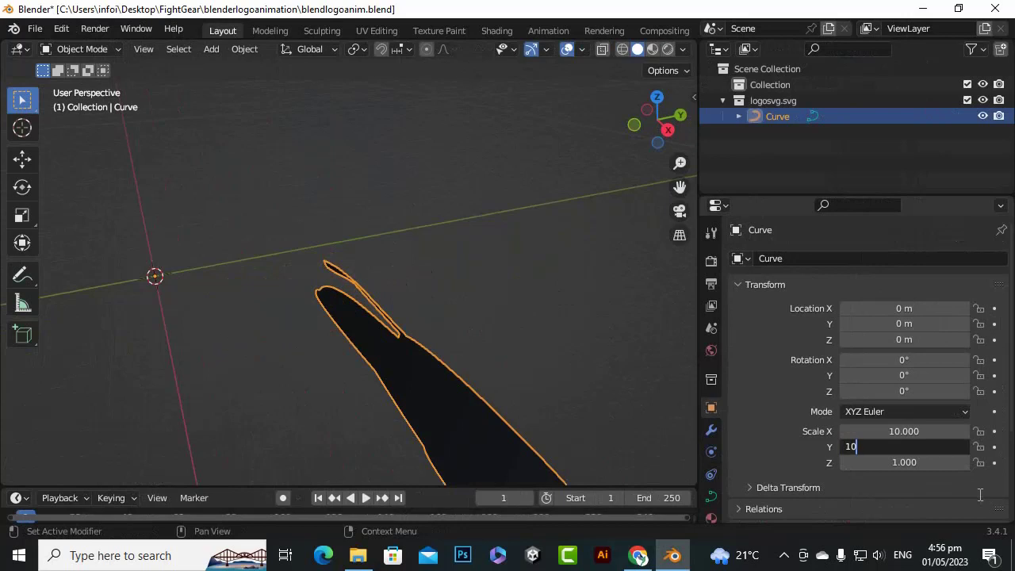
{"action": "key", "text": "Tab"}
{"action": "type", "text": "10"}
{"action": "key", "text": "Return"}
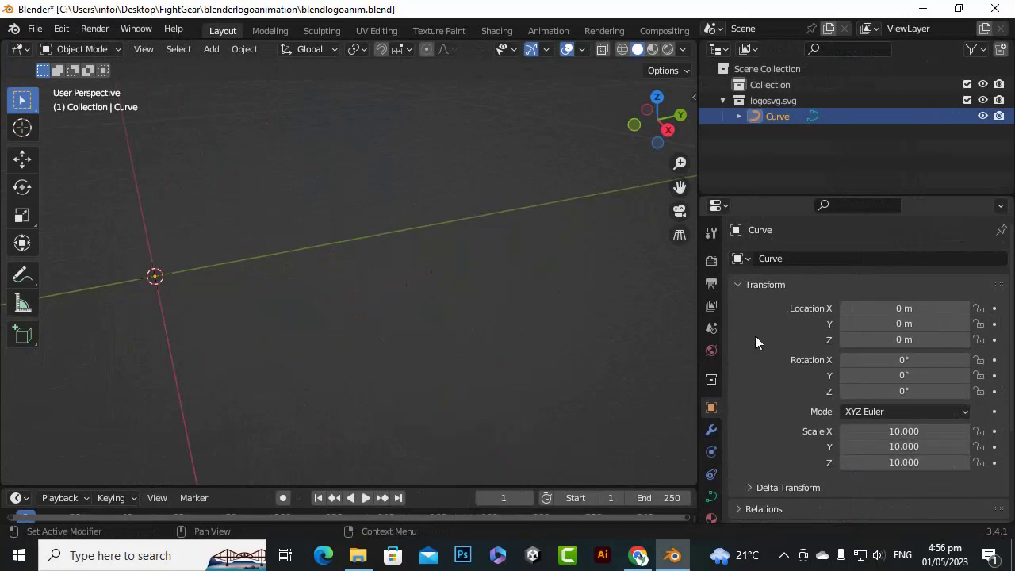
Rotate the logo curve 90° about the global X axis so it stands upright
{"action": "scroll", "coordinate": [365, 273], "scroll_direction": "down", "scroll_amount": 4}
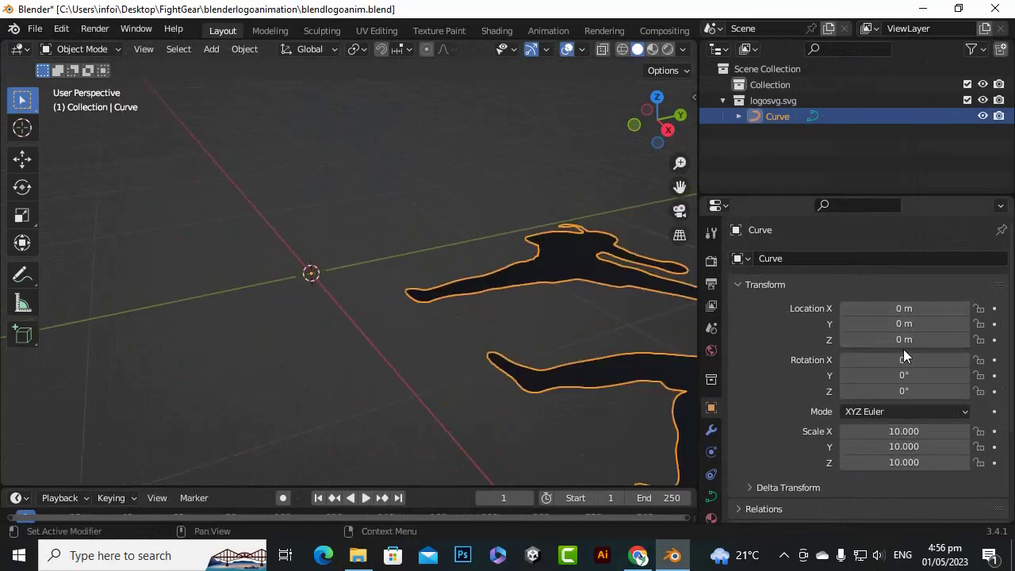
{"action": "scroll", "coordinate": [620, 318], "scroll_direction": "down", "scroll_amount": 3}
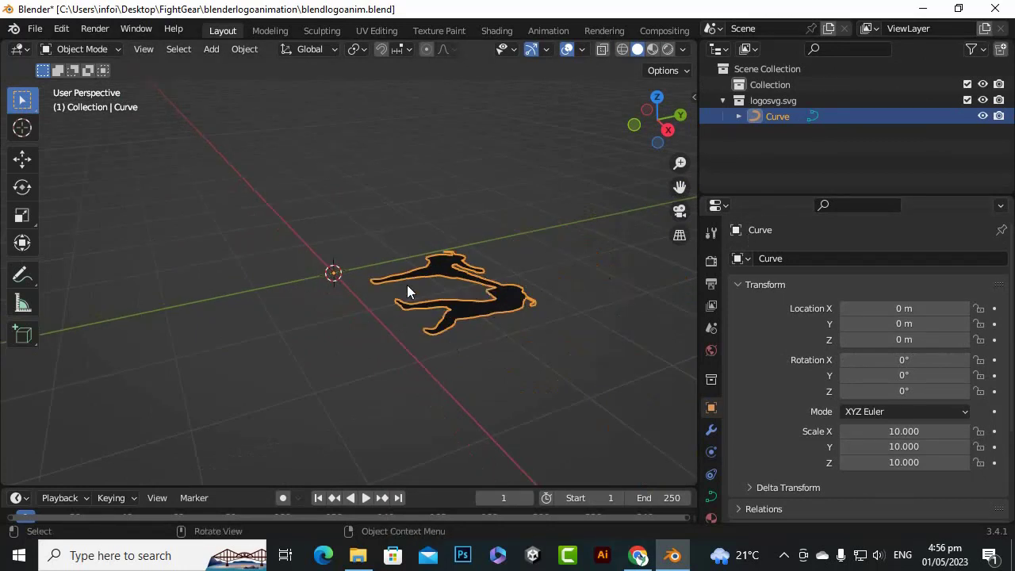
{"action": "key", "text": "r"}
{"action": "type", "text": "x"}
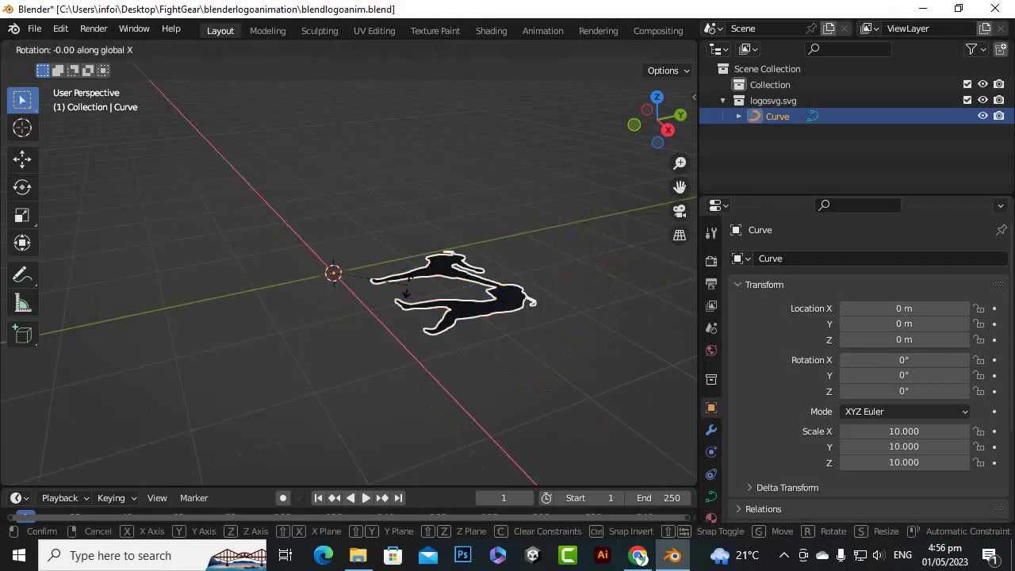
{"action": "type", "text": "90"}
{"action": "key", "text": "Return"}
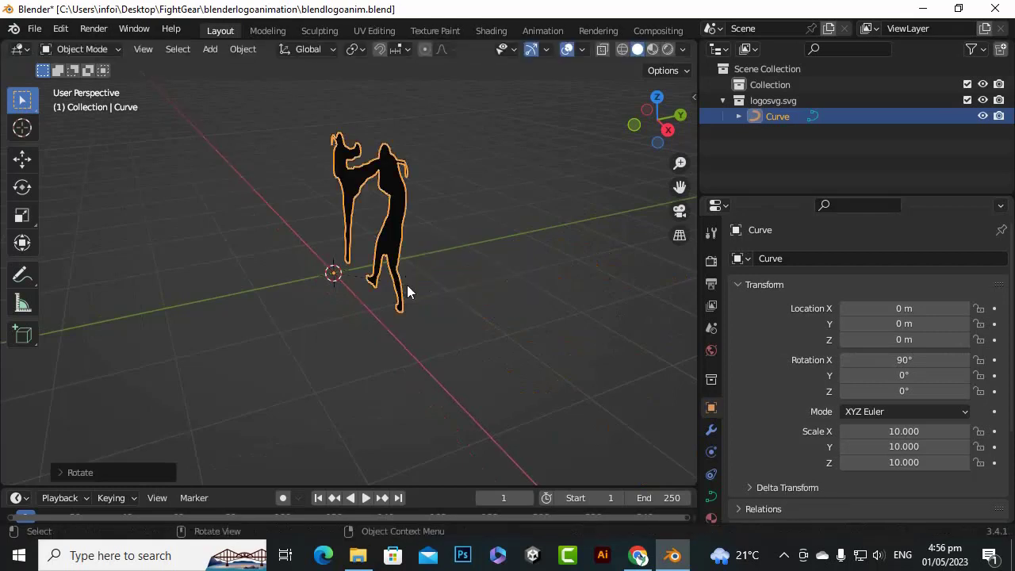
In front view, move the logo curve about 0.82 m in the negative X direction to straddle the world's vertical axis
{"action": "key", "text": "KP_1"}
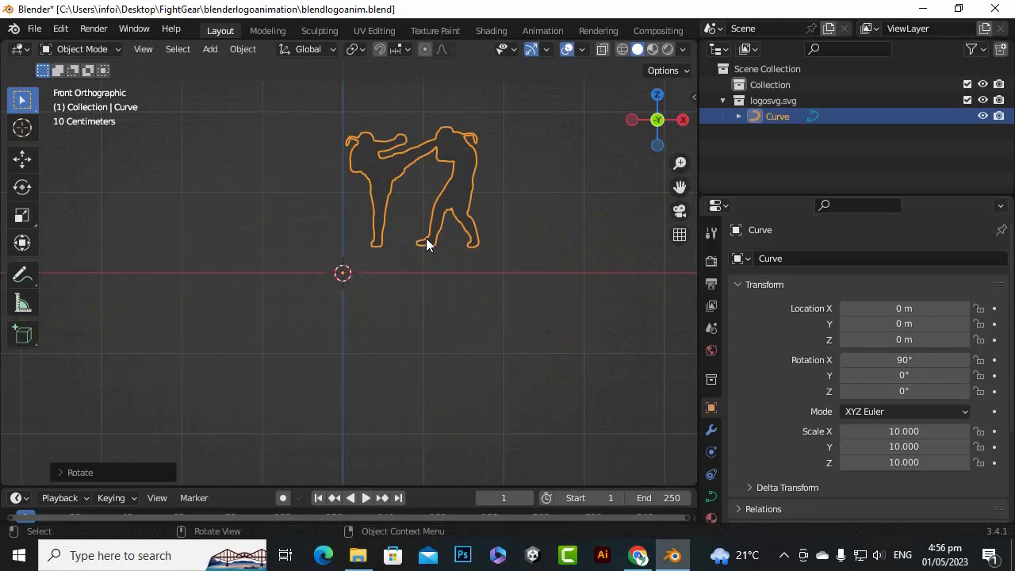
{"action": "left_click", "coordinate": [32, 164]}
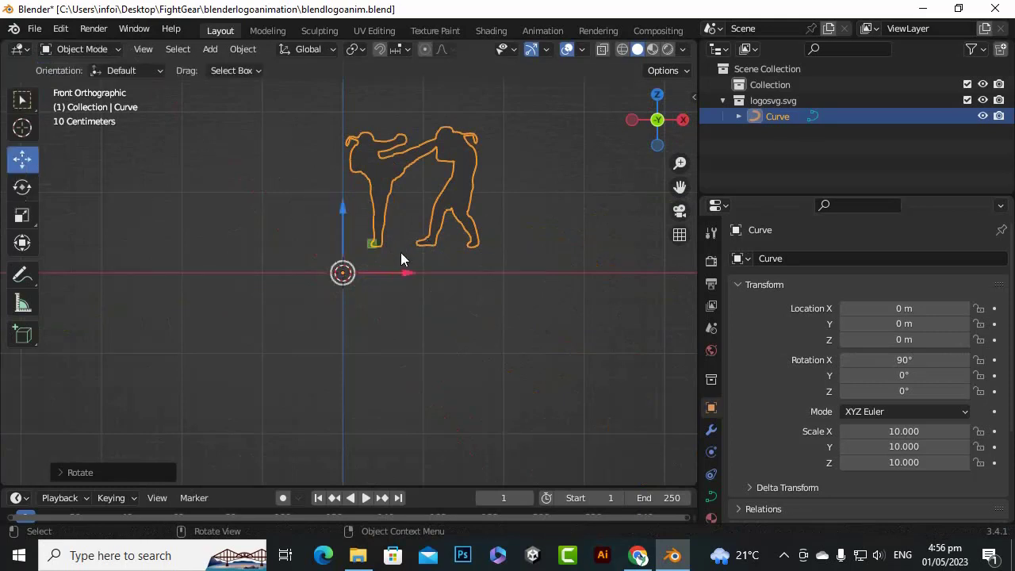
{"action": "left_click_drag", "start_coordinate": [401, 273], "coordinate": [336, 277]}
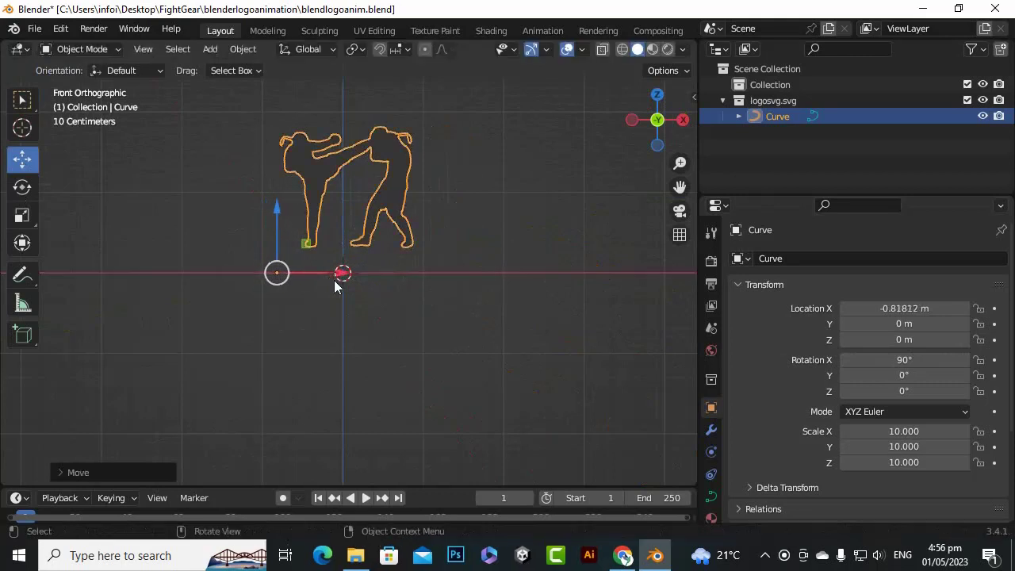
Move the logo curve's geometry to its origin with Set Origin, Geometry to Origin
{"action": "scroll", "coordinate": [355, 270], "scroll_direction": "up", "scroll_amount": 2}
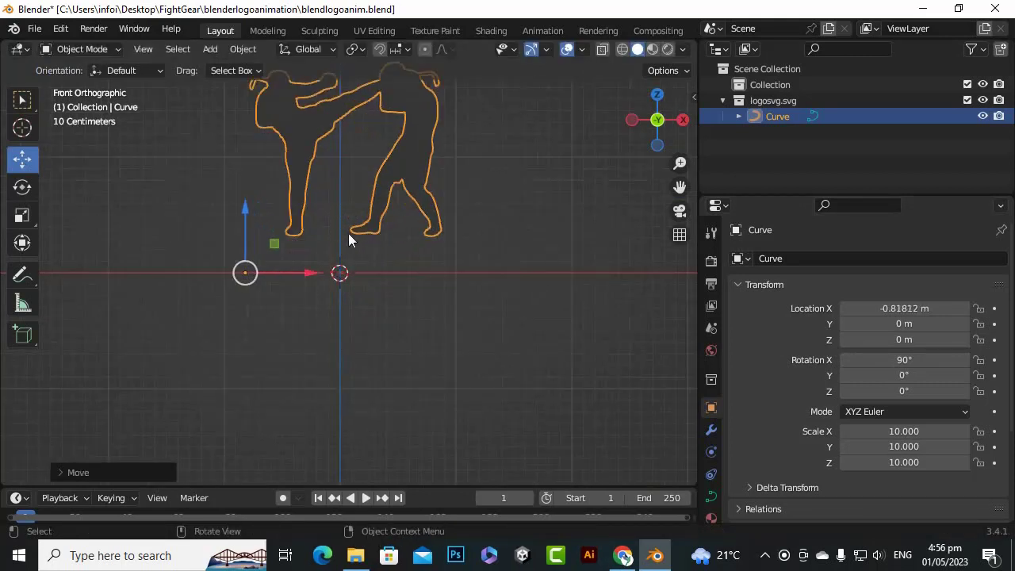
{"action": "right_click", "coordinate": [305, 117]}
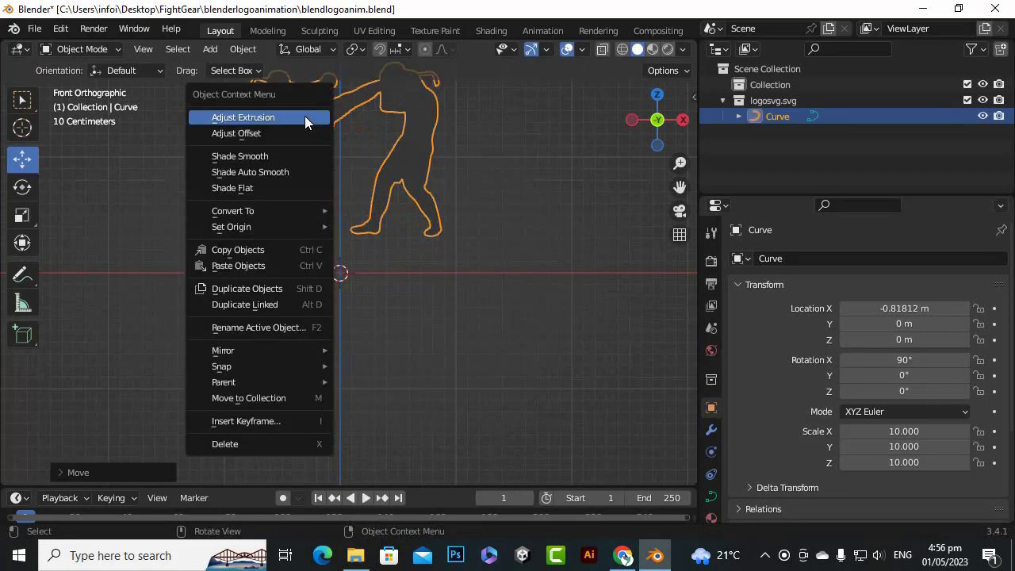
{"action": "mouse_move", "coordinate": [296, 227]}
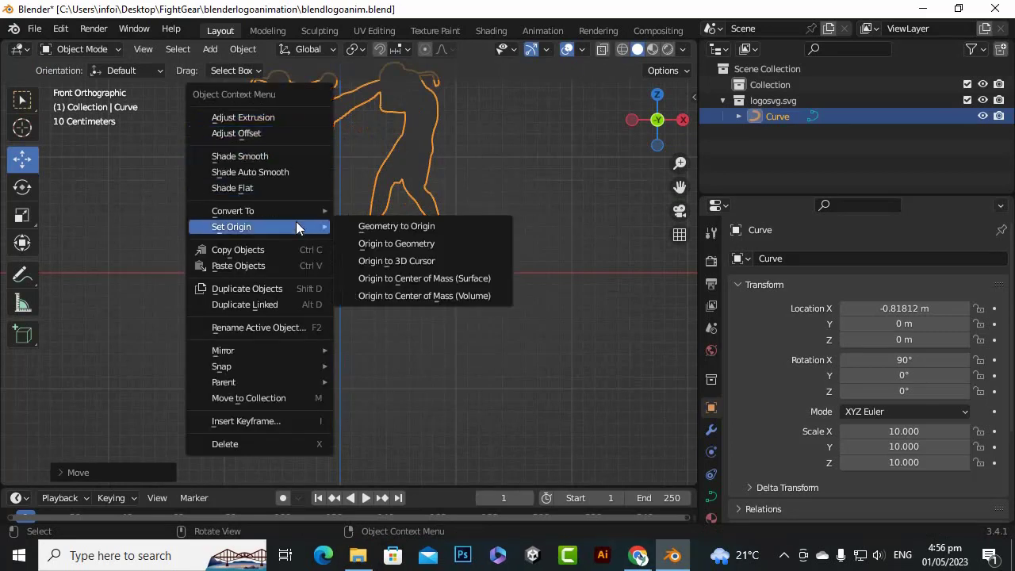
{"action": "left_click", "coordinate": [399, 229]}
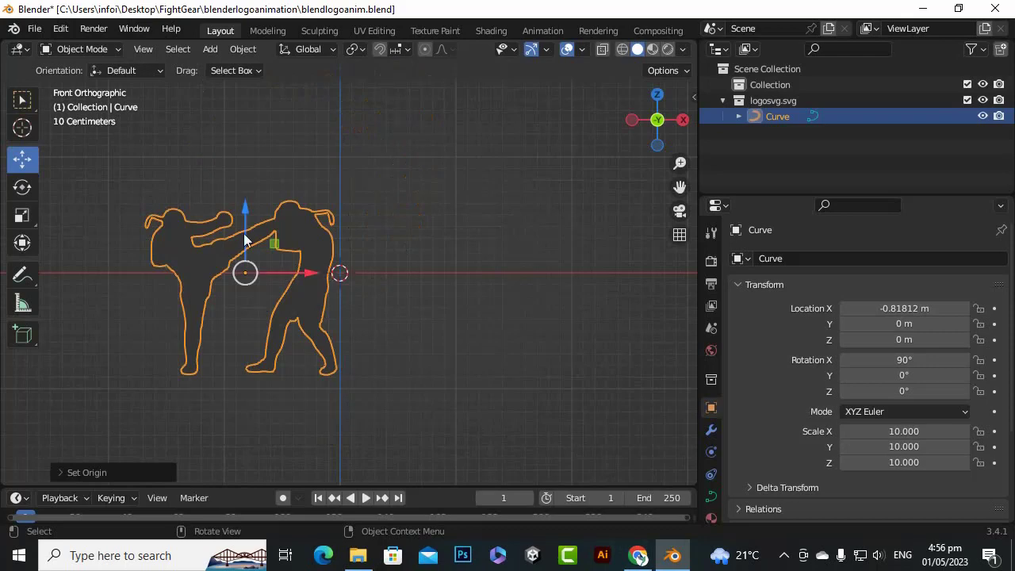
Raise the logo to about 0.897 m on Z so its feet meet the ground line, and centre it on X at about -0.0016 m
{"action": "left_click_drag", "start_coordinate": [245, 208], "coordinate": [243, 86]}
{"action": "left_click_drag", "start_coordinate": [312, 175], "coordinate": [408, 200]}
{"action": "scroll", "coordinate": [404, 217], "scroll_direction": "up", "scroll_amount": 1}
{"action": "scroll", "coordinate": [349, 143], "scroll_direction": "up", "scroll_amount": 3}
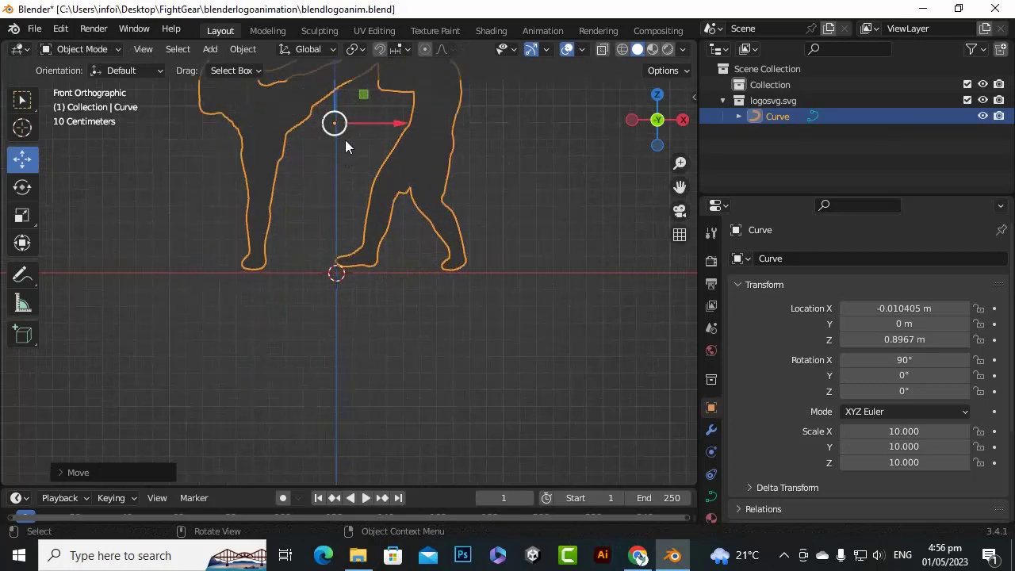
{"action": "left_click_drag", "start_coordinate": [680, 187], "coordinate": [673, 394]}
{"action": "scroll", "coordinate": [386, 149], "scroll_direction": "up", "scroll_amount": 6}
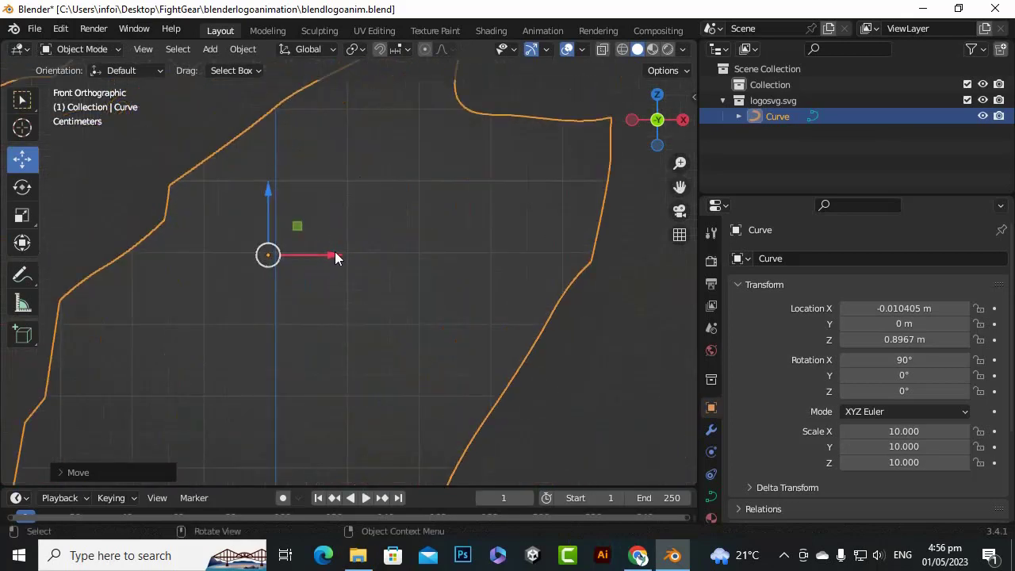
{"action": "left_click_drag", "start_coordinate": [336, 254], "coordinate": [342, 253]}
{"action": "scroll", "coordinate": [355, 241], "scroll_direction": "down", "scroll_amount": 12}
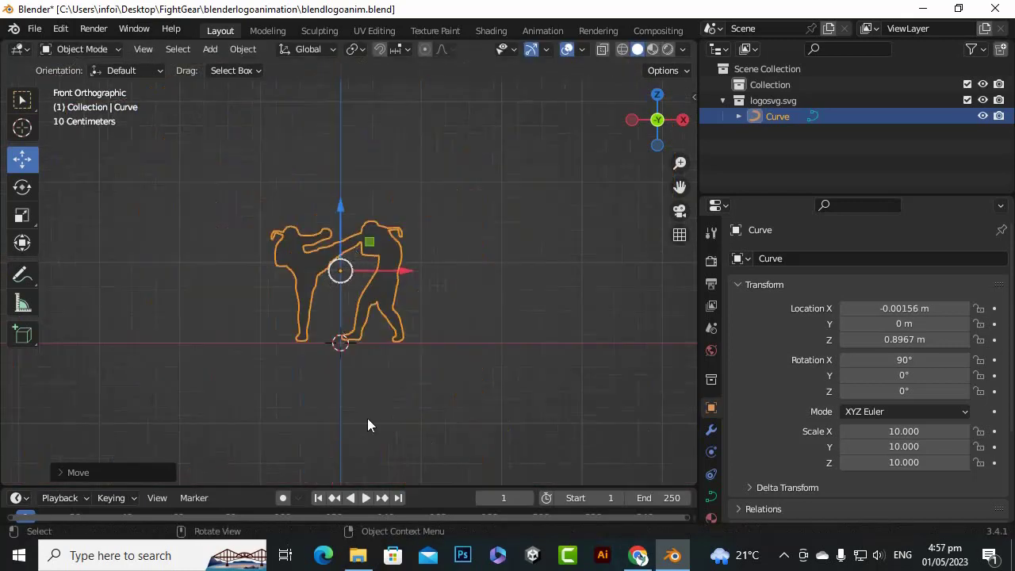
Remove the SVGMat material slot from the logo curve
{"action": "scroll", "coordinate": [367, 425], "scroll_direction": "up", "scroll_amount": 3}
{"action": "scroll", "coordinate": [455, 270], "scroll_direction": "down", "scroll_amount": 4}
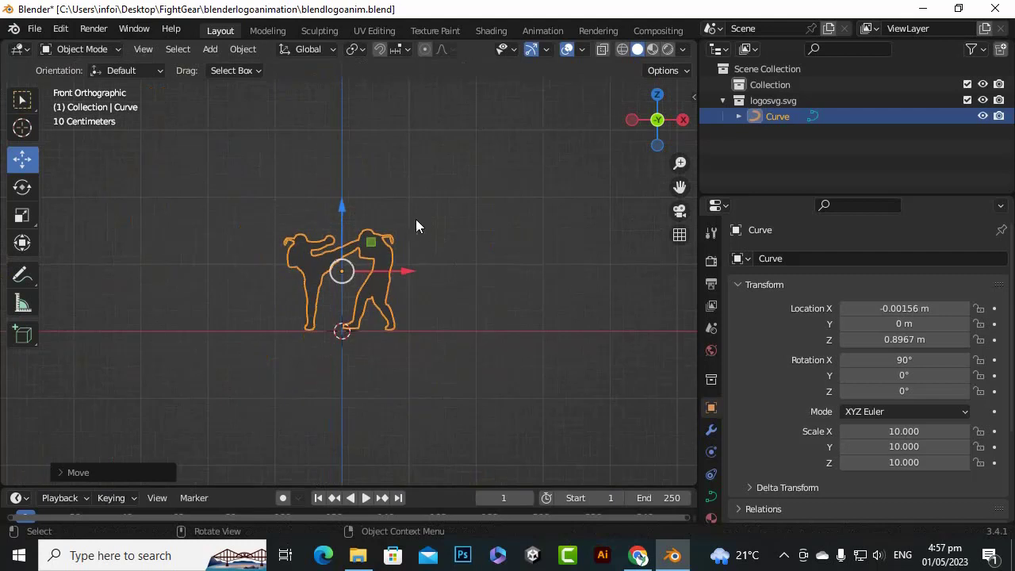
{"action": "left_click", "coordinate": [710, 354]}
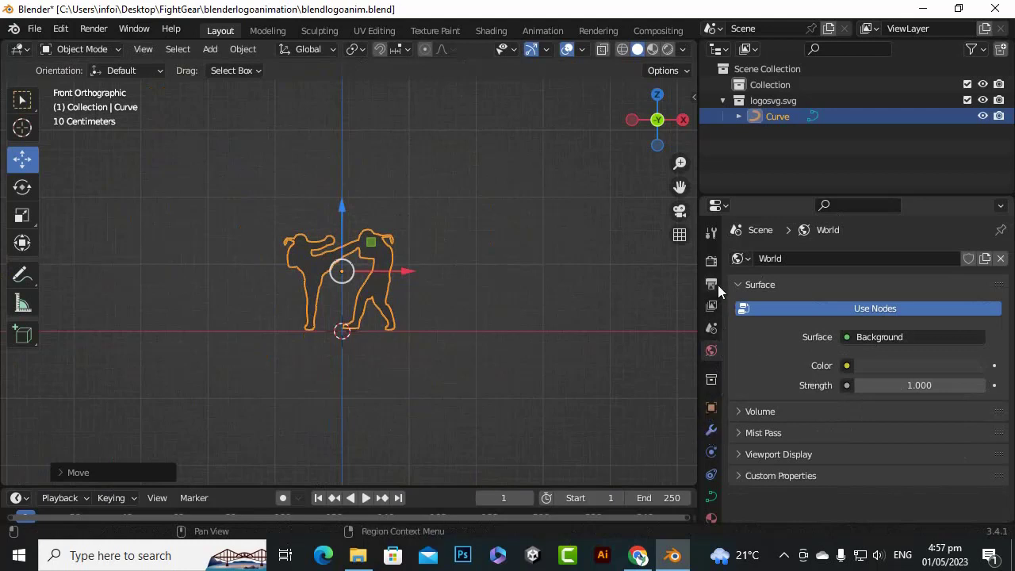
{"action": "left_click", "coordinate": [711, 517]}
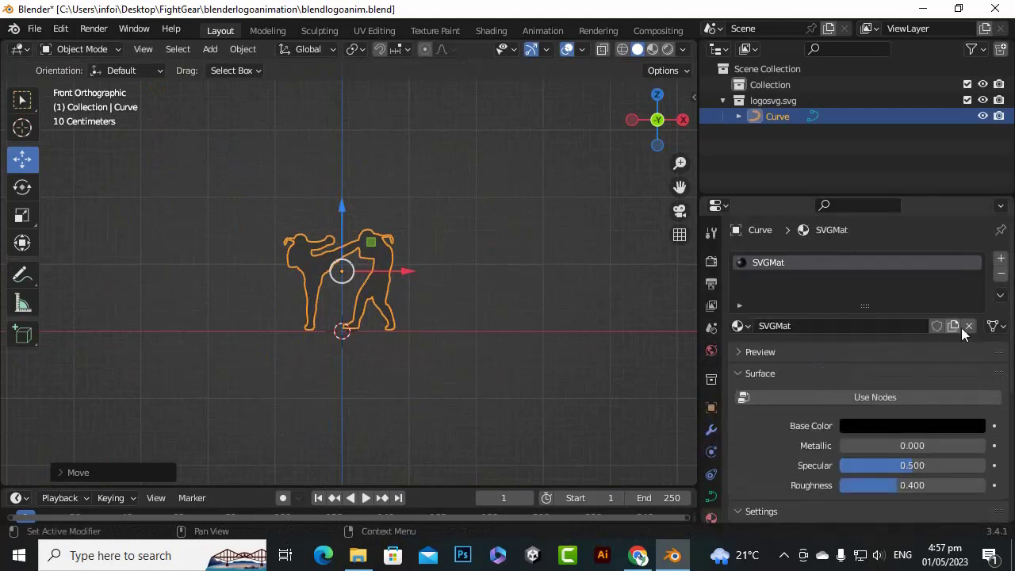
{"action": "left_click", "coordinate": [1000, 272]}
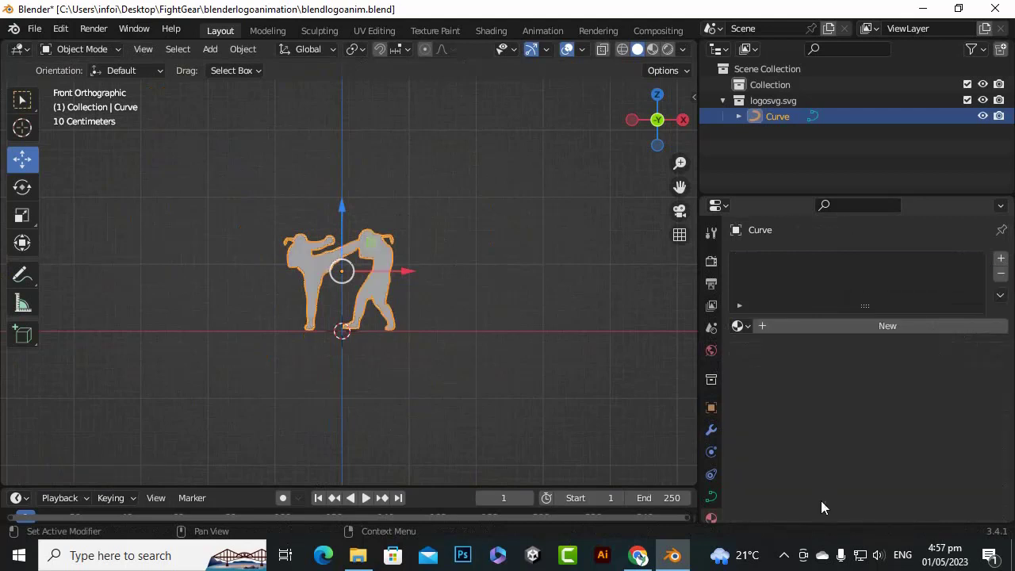
Expand the logo curve's Geometry settings and set its extrusion to 0.01 m
{"action": "scroll", "coordinate": [349, 273], "scroll_direction": "up", "scroll_amount": 2}
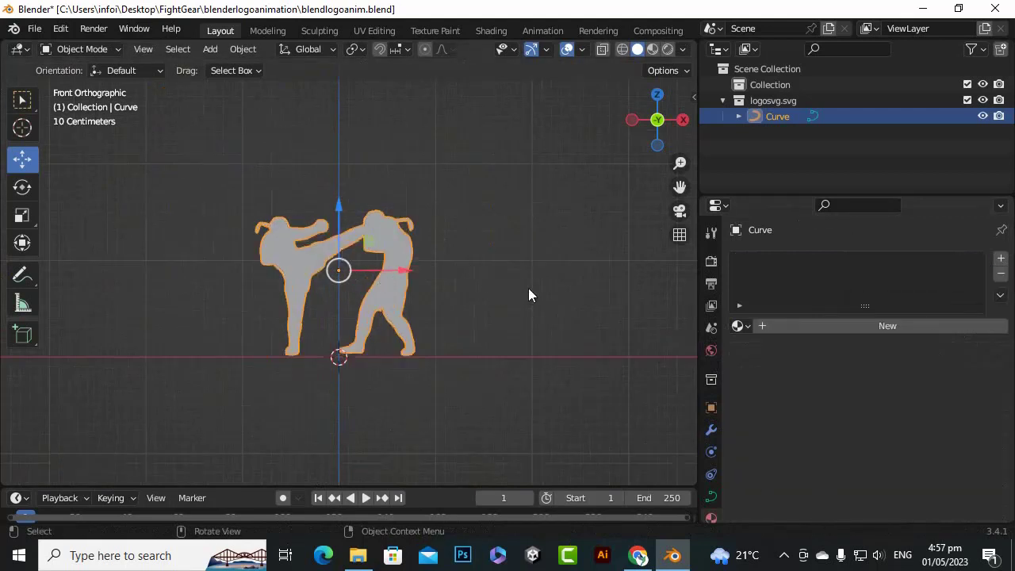
{"action": "left_click", "coordinate": [784, 555]}
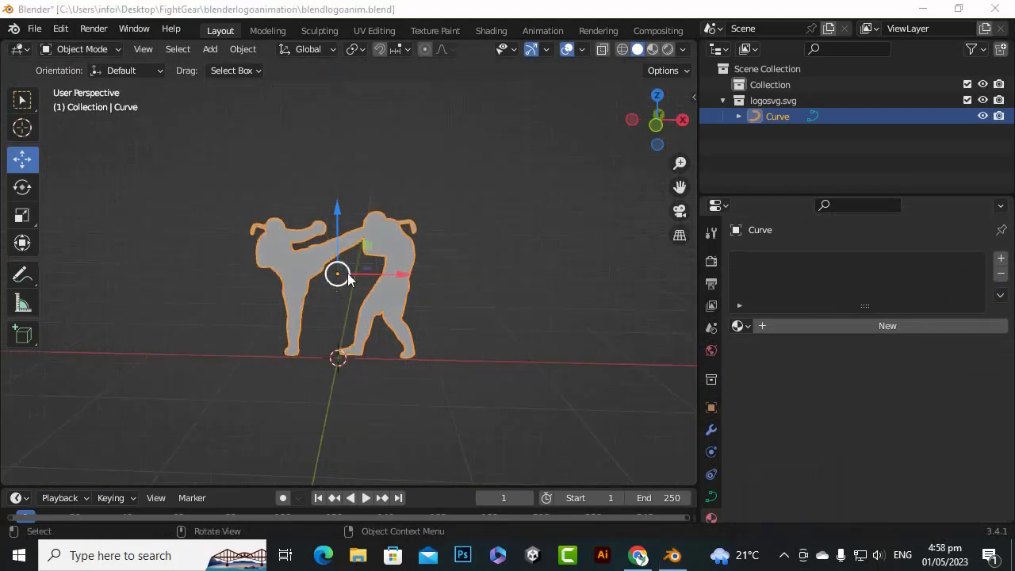
{"action": "scroll", "coordinate": [347, 277], "scroll_direction": "up", "scroll_amount": 2}
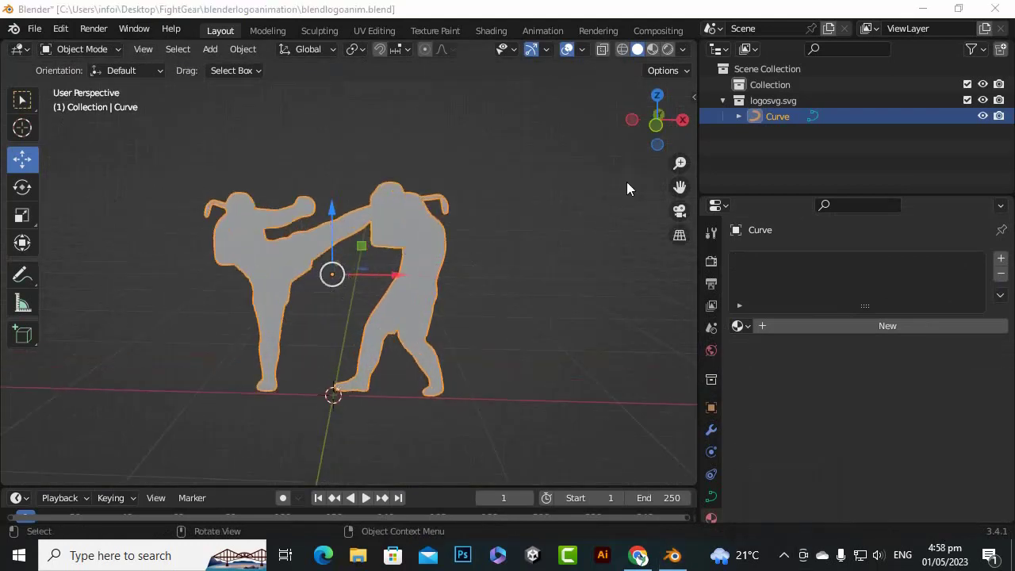
{"action": "left_click", "coordinate": [712, 497]}
{"action": "scroll", "coordinate": [759, 379], "scroll_direction": "down", "scroll_amount": 2}
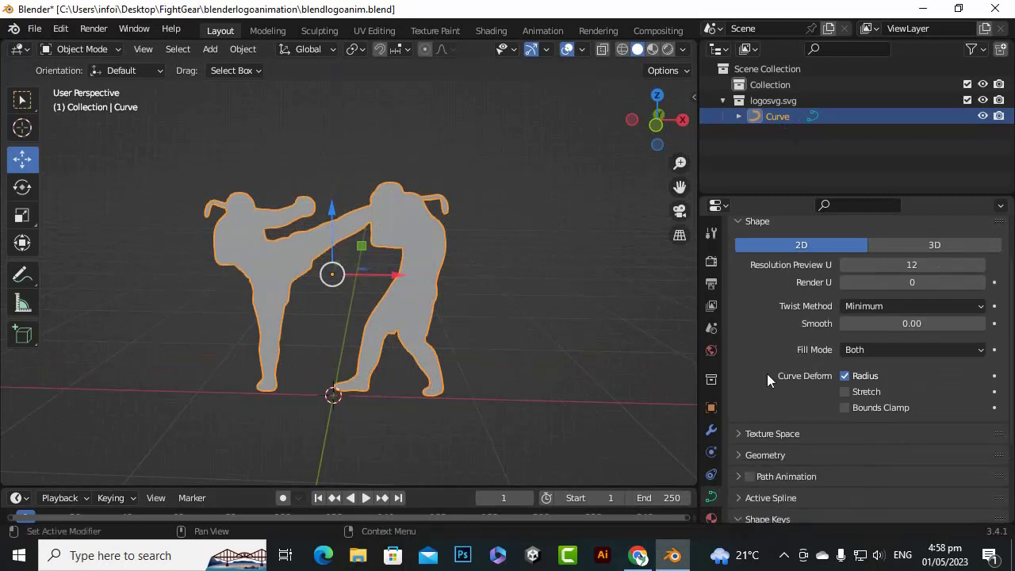
{"action": "scroll", "coordinate": [850, 357], "scroll_direction": "down", "scroll_amount": 3}
{"action": "left_click", "coordinate": [737, 363]}
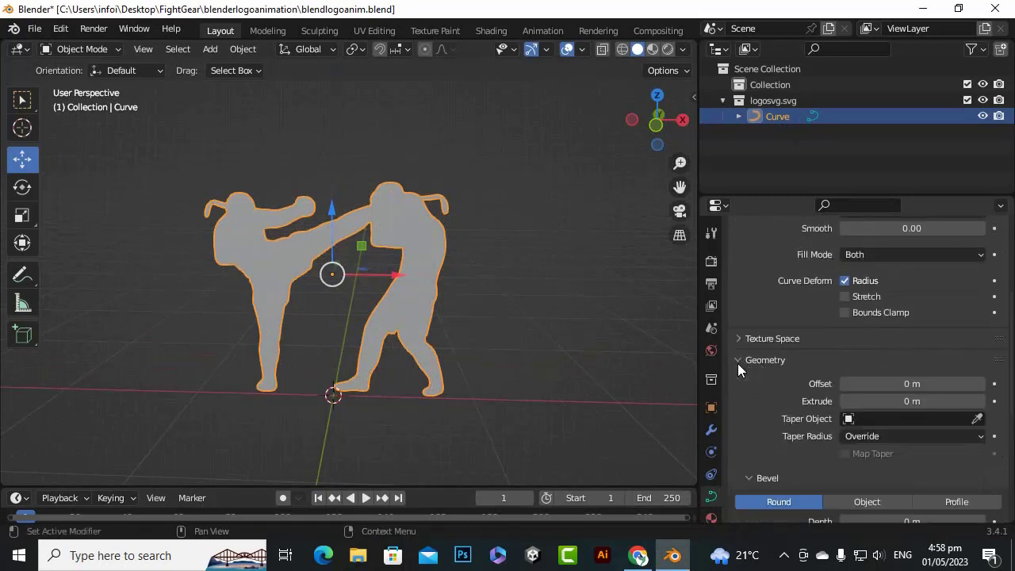
{"action": "scroll", "coordinate": [796, 341], "scroll_direction": "down", "scroll_amount": 2}
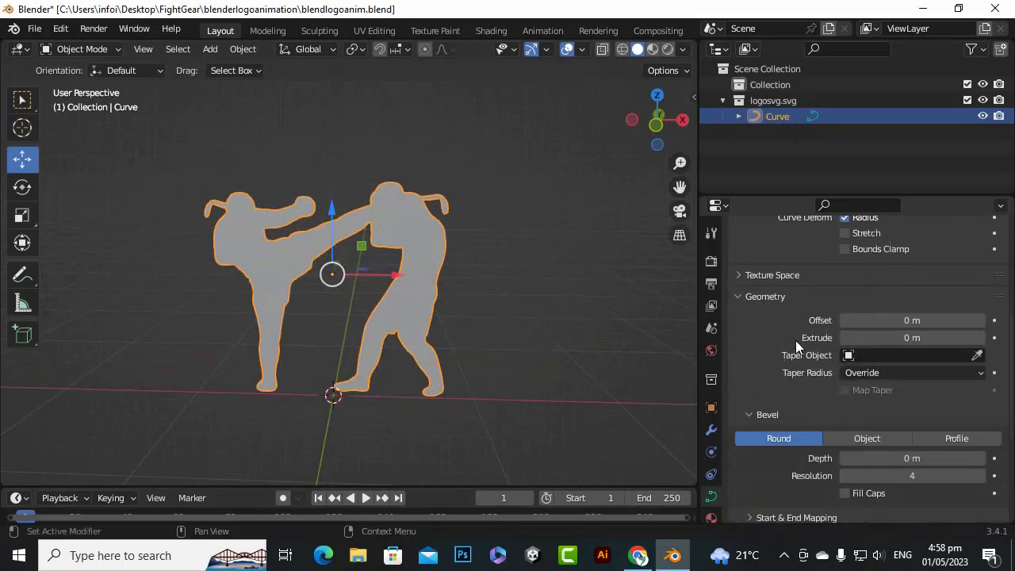
{"action": "left_click", "coordinate": [981, 339]}
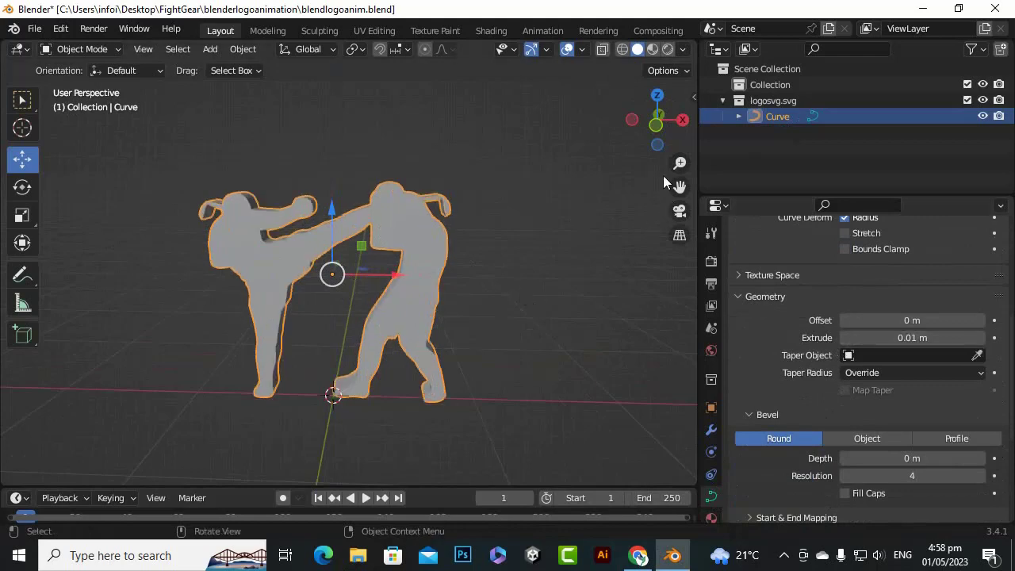
Reduce the logo curve's extrusion to 0.001 m
{"action": "left_click_drag", "start_coordinate": [657, 125], "coordinate": [530, 172]}
{"action": "scroll", "coordinate": [291, 264], "scroll_direction": "up", "scroll_amount": 2}
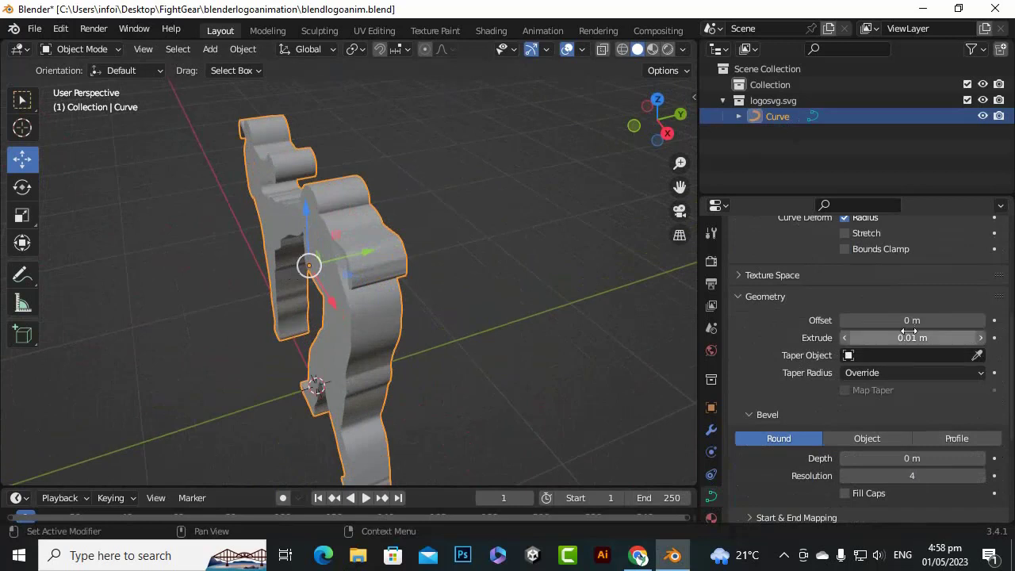
{"action": "left_click", "coordinate": [888, 344]}
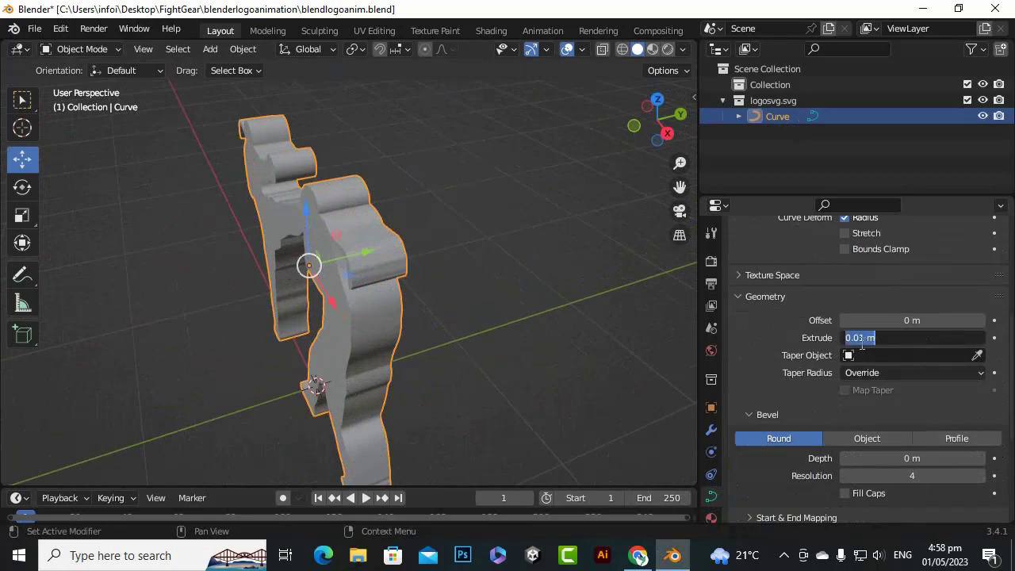
{"action": "left_click", "coordinate": [861, 344]}
{"action": "type", "text": "0"}
{"action": "key", "text": "Return"}
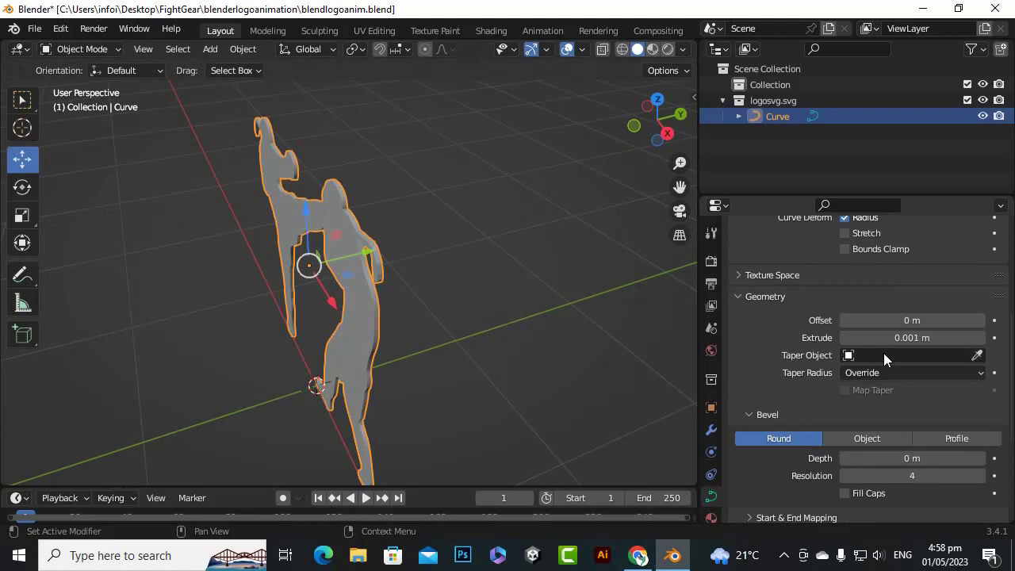
Set the logo curve's extrusion to 0.004 m
{"action": "left_click", "coordinate": [916, 341]}
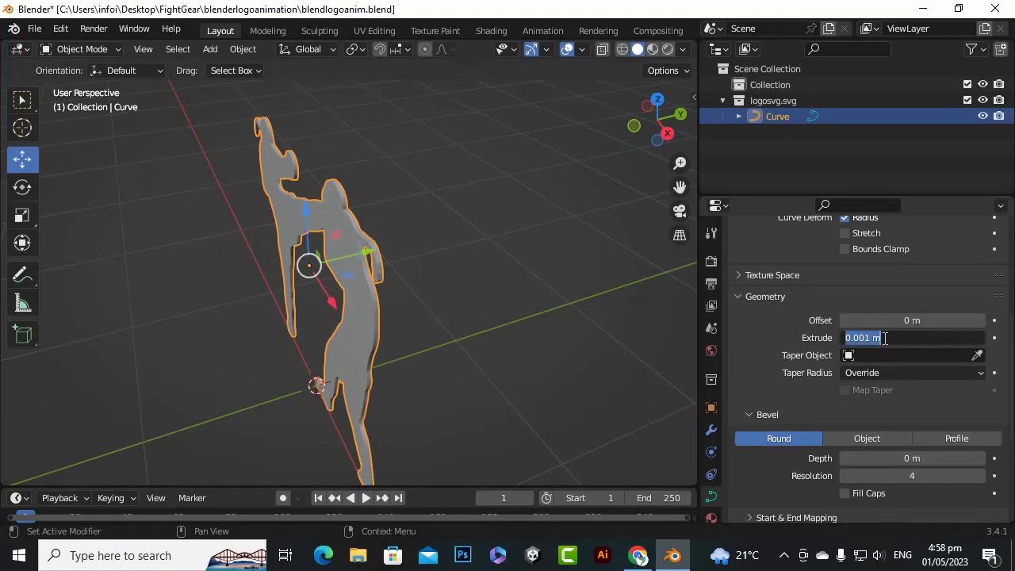
{"action": "left_click", "coordinate": [865, 338]}
{"action": "key", "text": "Delete"}
{"action": "type", "text": "4"}
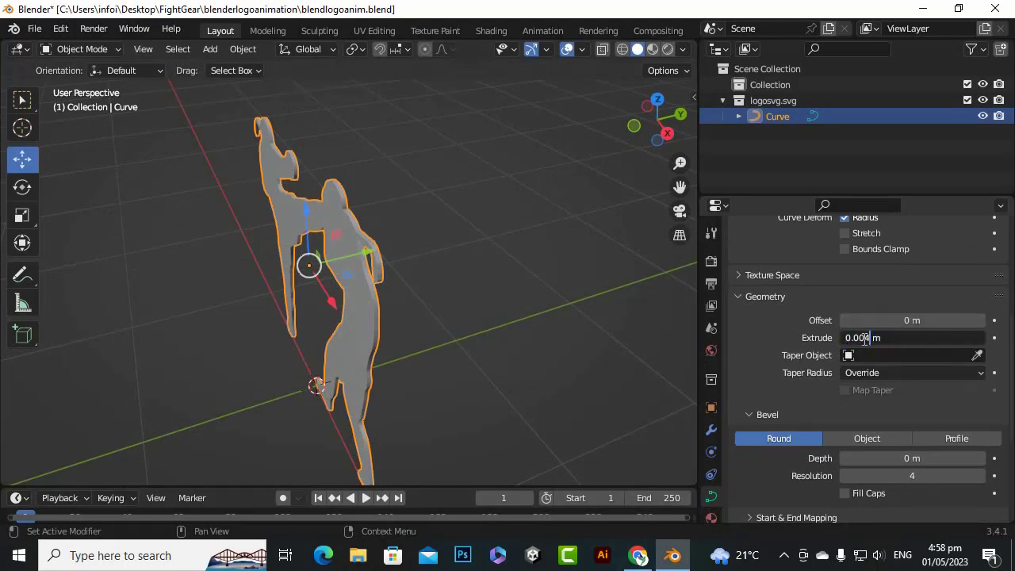
{"action": "key", "text": "Return"}
Examine the thickness of the extruded logo from the front and from several angles
{"action": "middle_click_drag", "start_coordinate": [387, 202], "coordinate": [565, 213]}
{"action": "left_click_drag", "start_coordinate": [666, 134], "coordinate": [723, 124]}
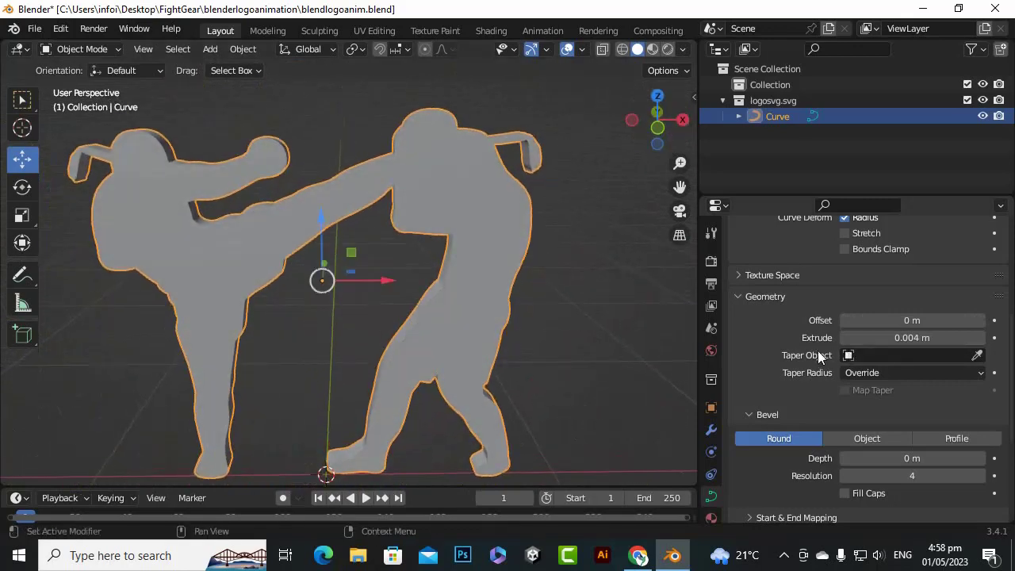
{"action": "scroll", "coordinate": [514, 339], "scroll_direction": "down", "scroll_amount": 3}
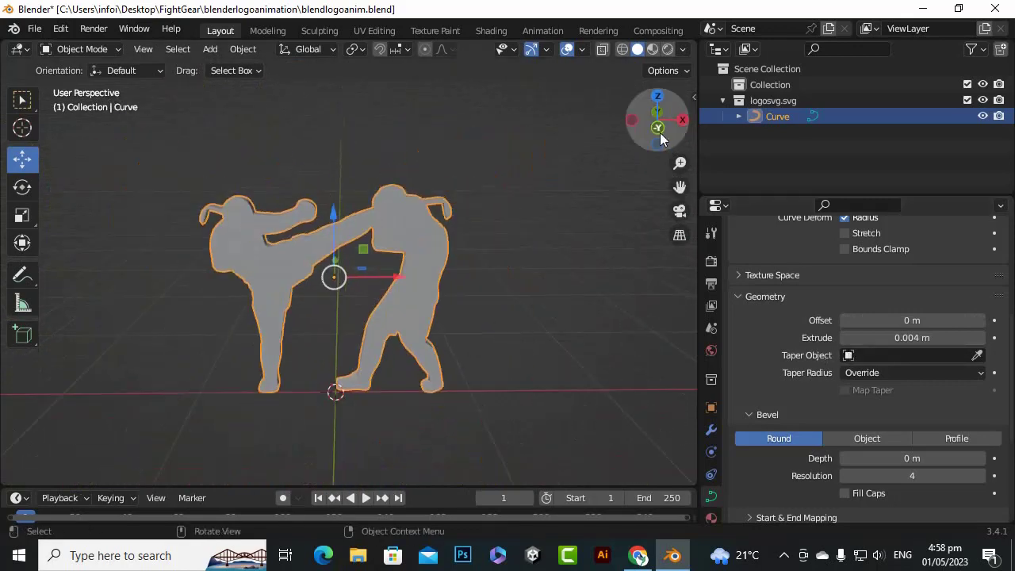
{"action": "left_click_drag", "start_coordinate": [657, 119], "coordinate": [776, 100]}
{"action": "scroll", "coordinate": [438, 203], "scroll_direction": "up", "scroll_amount": 2}
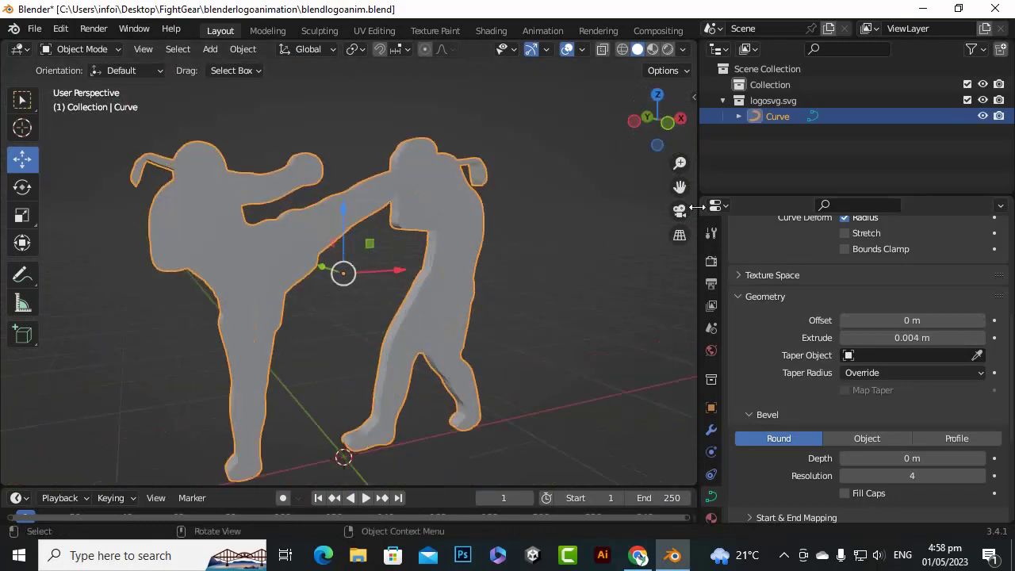
{"action": "left_click_drag", "start_coordinate": [679, 187], "coordinate": [764, 191]}
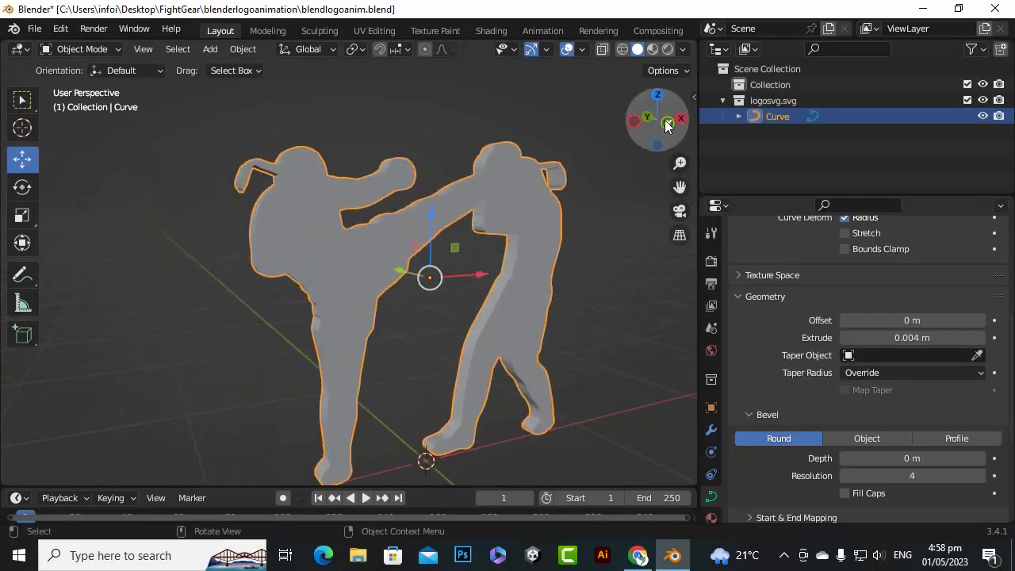
{"action": "mouse_move", "coordinate": [657, 121]}
{"action": "left_mouse_down"}
{"action": "mouse_move", "coordinate": [686, 119]}
{"action": "mouse_move", "coordinate": [665, 119]}
{"action": "mouse_move", "coordinate": [674, 121]}
{"action": "left_mouse_up"}
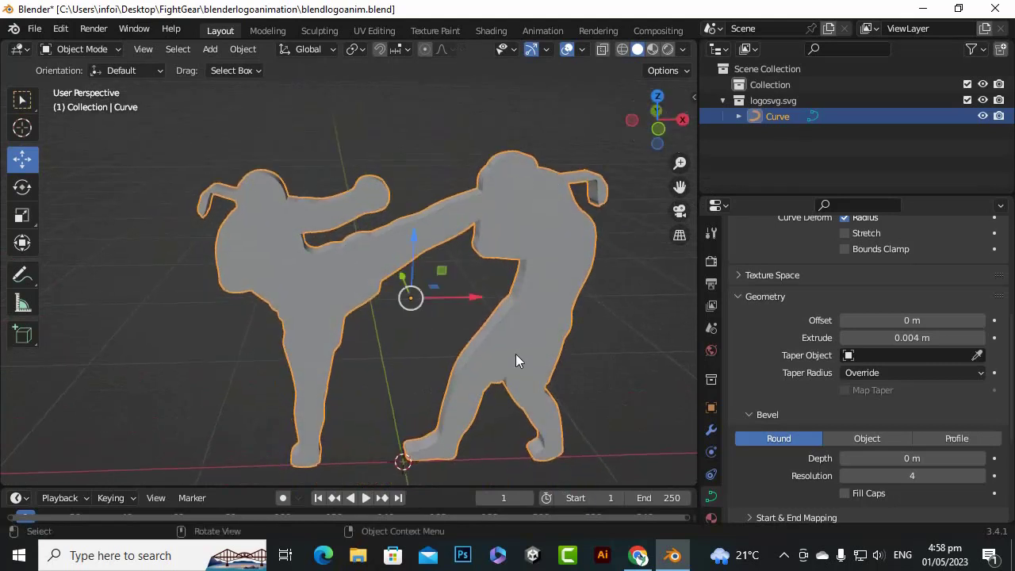
{"action": "scroll", "coordinate": [741, 429], "scroll_direction": "up", "scroll_amount": 2}
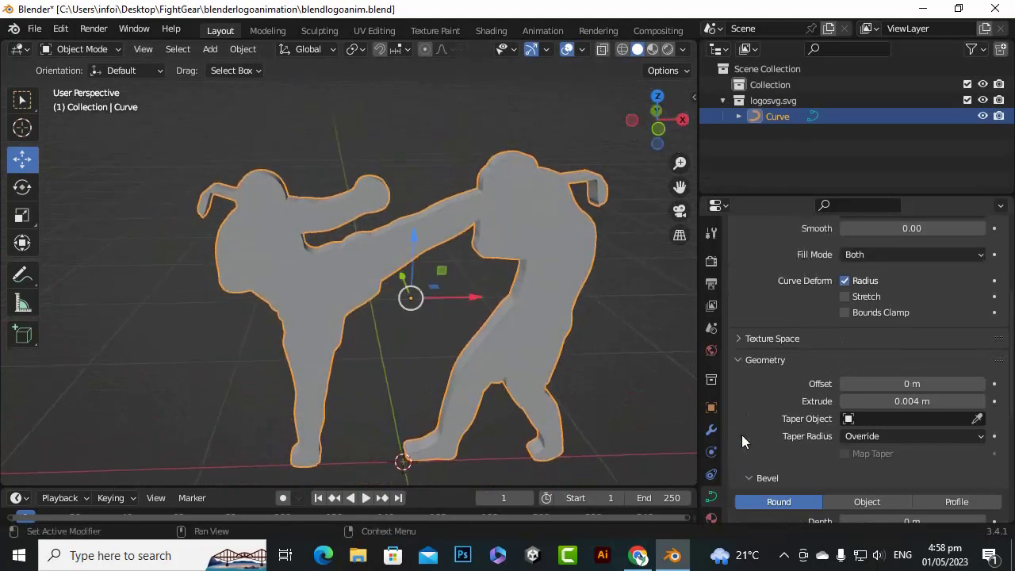
Create a new material on the logo curve and name it logomatsilver
{"action": "left_click", "coordinate": [711, 350]}
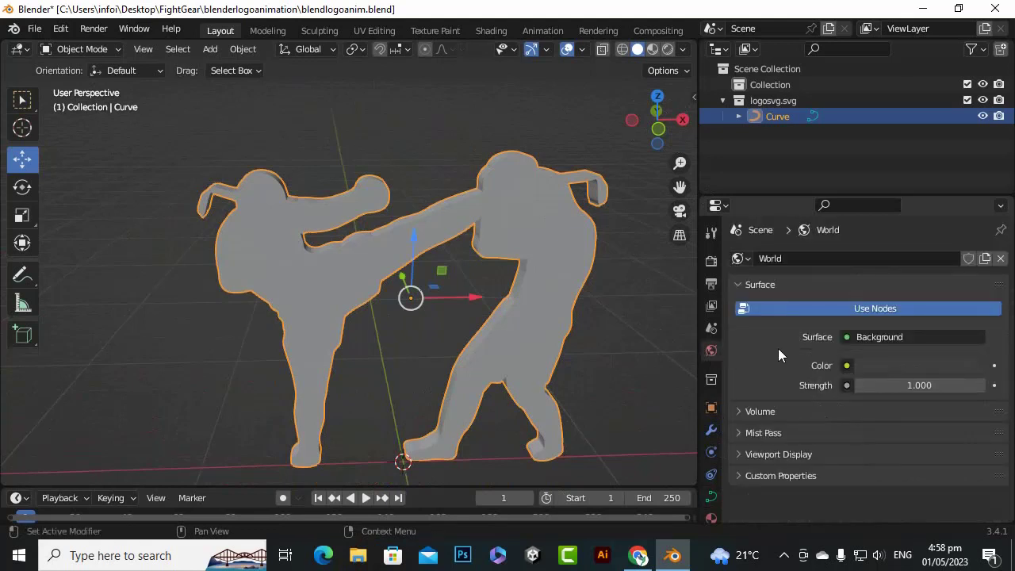
{"action": "left_click", "coordinate": [711, 518]}
{"action": "left_click", "coordinate": [830, 325]}
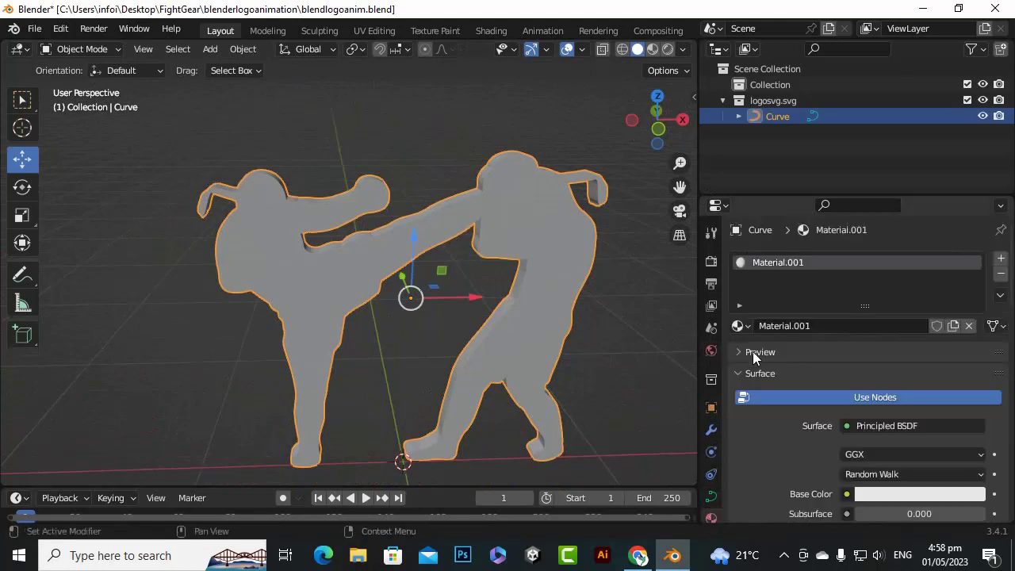
{"action": "left_click", "coordinate": [825, 325]}
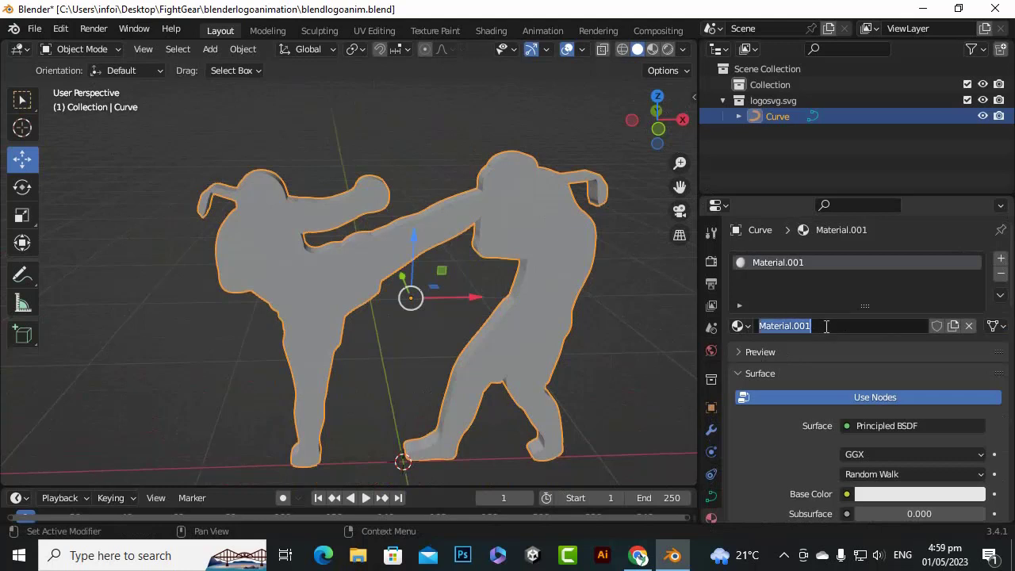
{"action": "type", "text": "logomatsilver"}
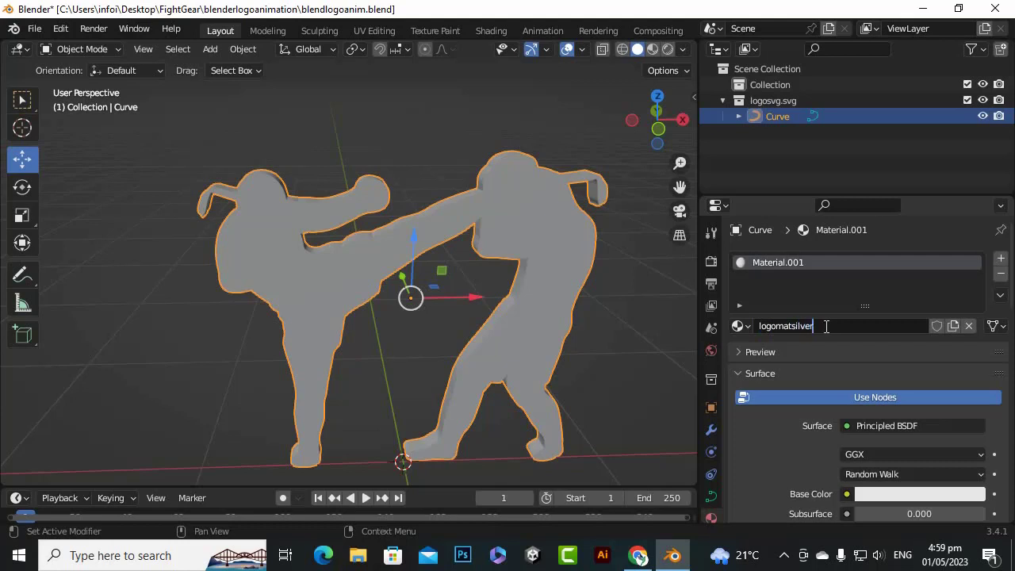
{"action": "key", "text": "Return"}
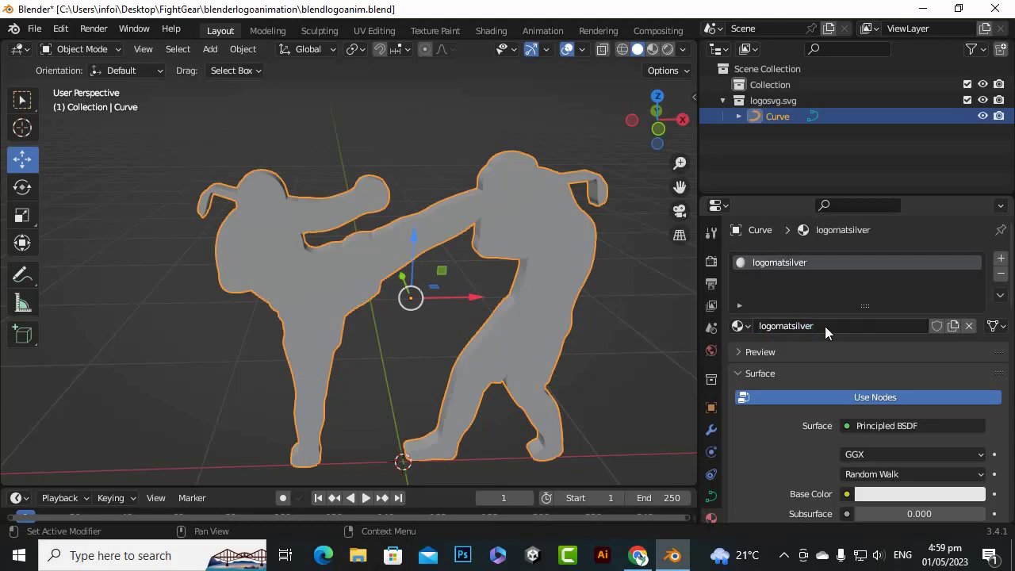
In the Shading workspace, set the Principled BSDF's Metallic to 1.000 and Roughness to 0.273 for the logomatsilver material
{"action": "left_click", "coordinate": [491, 30]}
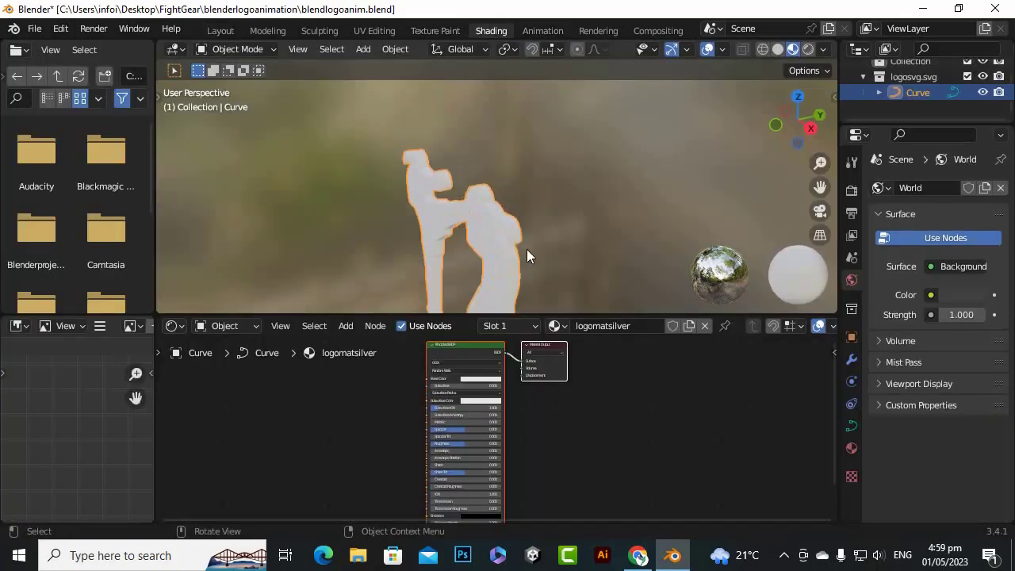
{"action": "left_click_drag", "start_coordinate": [801, 127], "coordinate": [751, 244]}
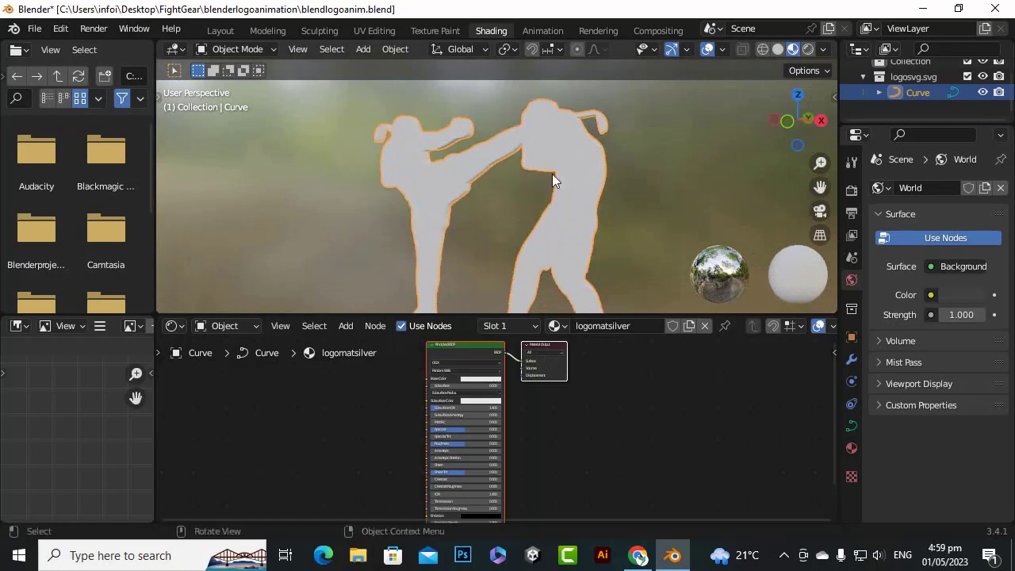
{"action": "scroll", "coordinate": [553, 168], "scroll_direction": "up", "scroll_amount": 5}
{"action": "scroll", "coordinate": [555, 159], "scroll_direction": "down", "scroll_amount": 5}
{"action": "scroll", "coordinate": [461, 418], "scroll_direction": "up", "scroll_amount": 4}
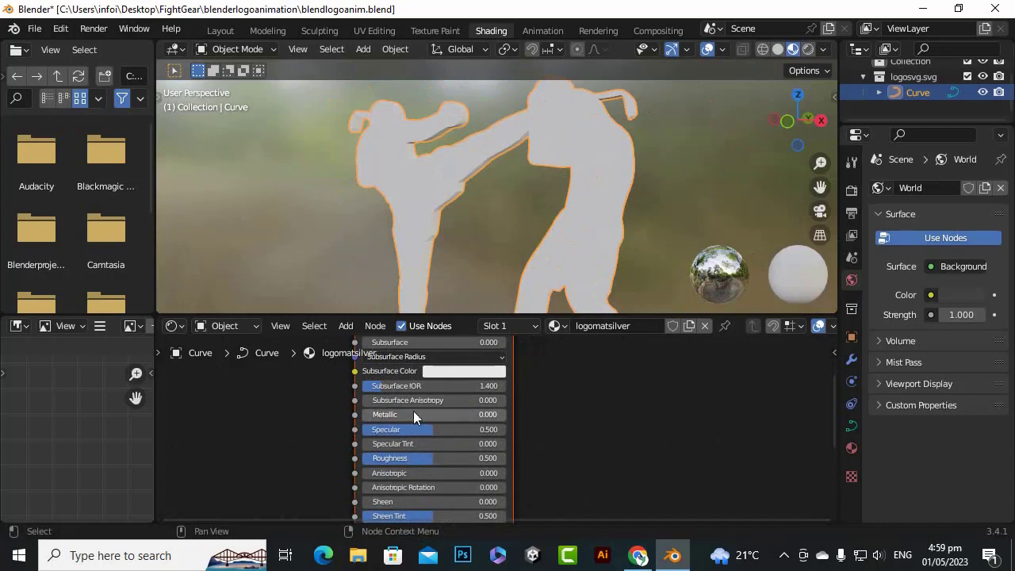
{"action": "left_click_drag", "start_coordinate": [414, 414], "coordinate": [505, 414]}
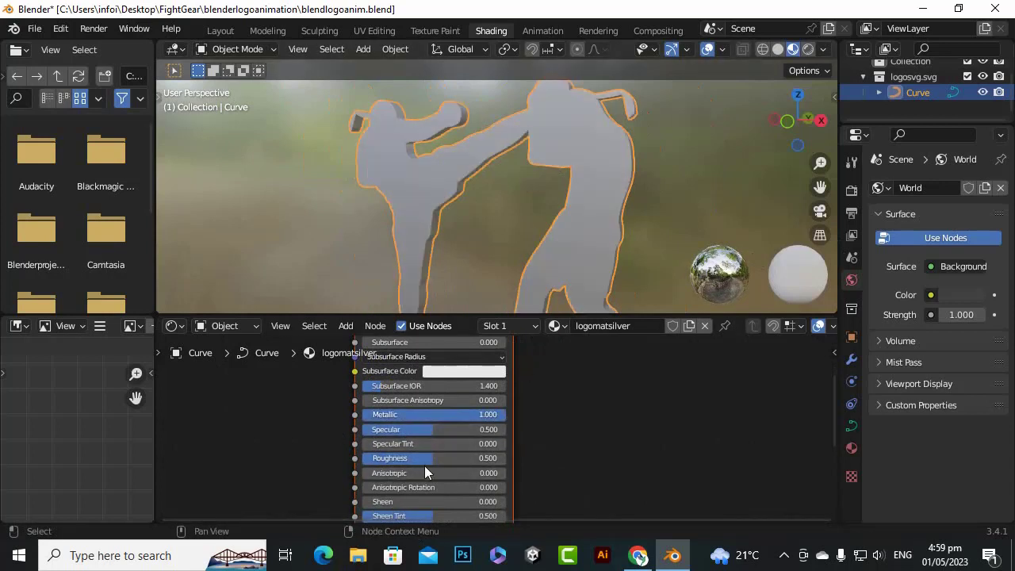
{"action": "left_click_drag", "start_coordinate": [425, 460], "coordinate": [403, 459]}
Add an Image Texture node beside the Principled BSDF and load Marble02_2K_BaseColor.png into it
{"action": "scroll", "coordinate": [569, 419], "scroll_direction": "down", "scroll_amount": 3}
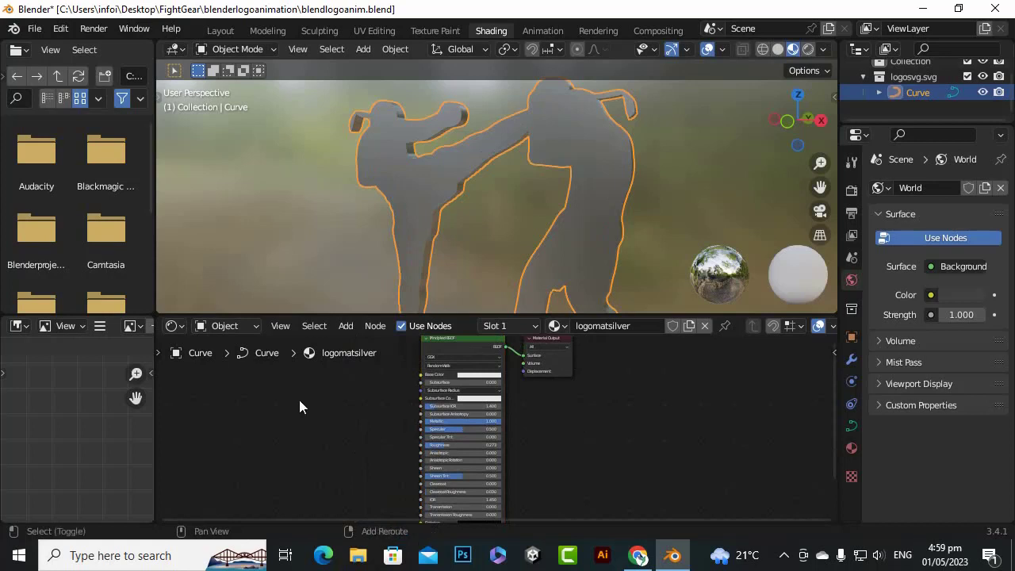
{"action": "key", "text": "shift+a"}
{"action": "mouse_move", "coordinate": [296, 400]}
{"action": "mouse_move", "coordinate": [277, 424]}
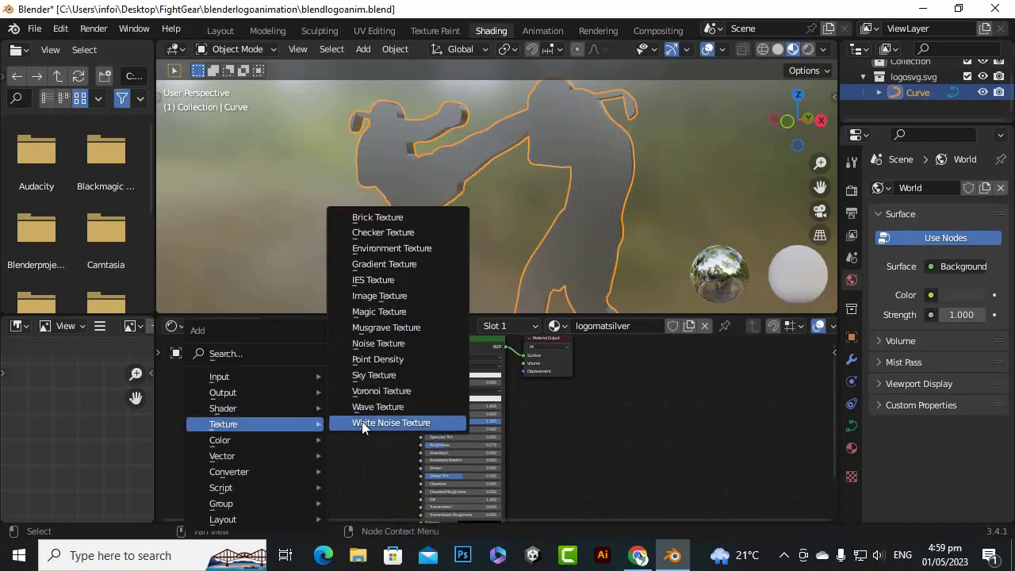
{"action": "left_click", "coordinate": [401, 296]}
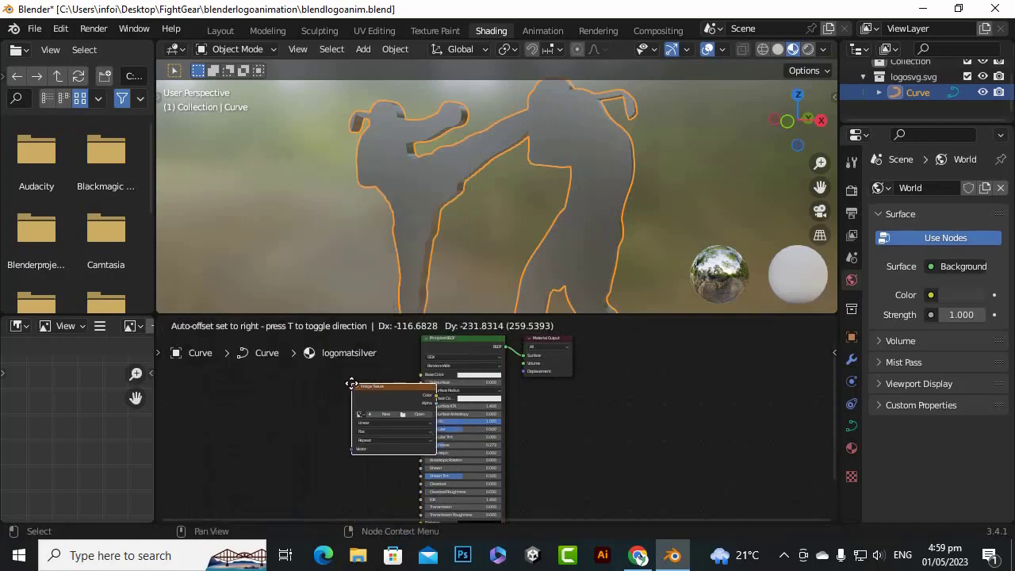
{"action": "left_click", "coordinate": [350, 421]}
{"action": "left_click", "coordinate": [331, 411]}
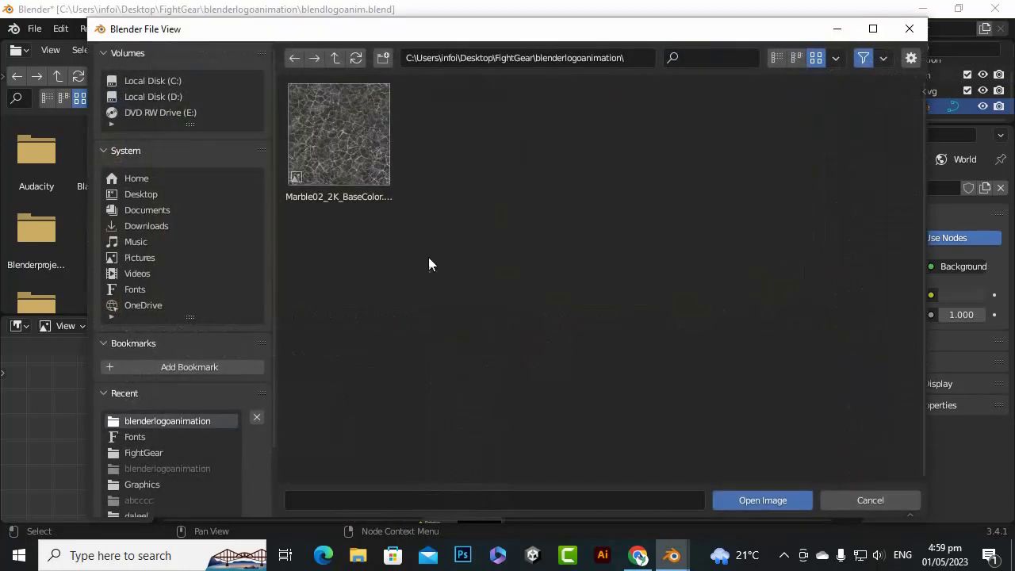
{"action": "double_click", "coordinate": [348, 169]}
{"action": "scroll", "coordinate": [364, 402], "scroll_direction": "up", "scroll_amount": 3}
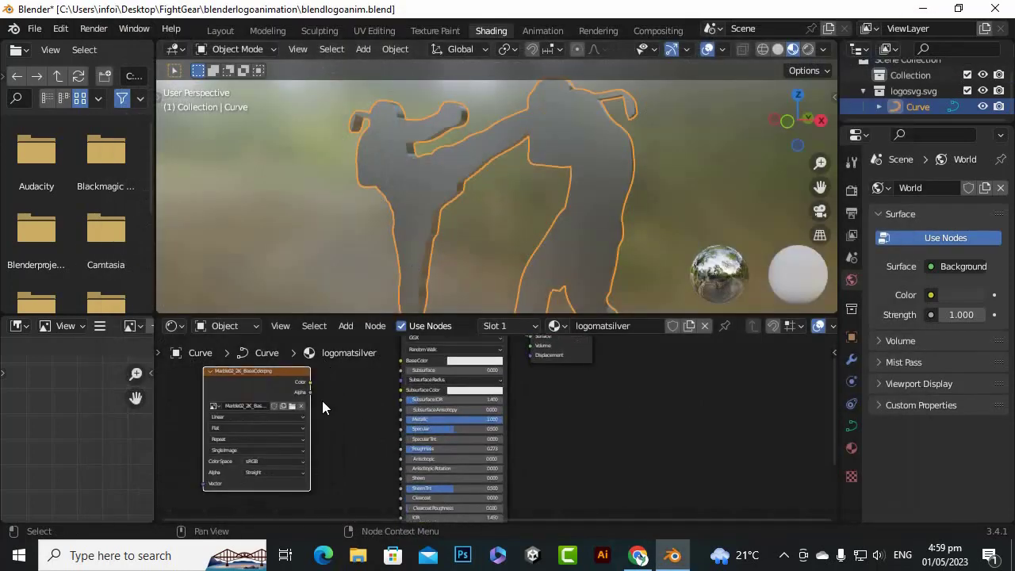
Connect the Color output of the marble image texture to the Base Color of the Principled BSDF
{"action": "scroll", "coordinate": [515, 435], "scroll_direction": "down", "scroll_amount": 4}
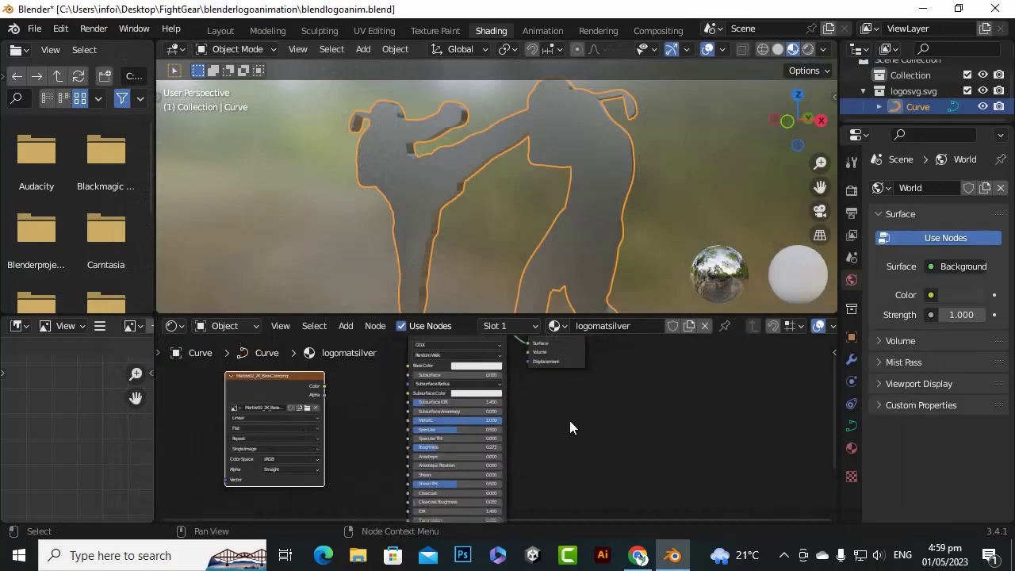
{"action": "middle_click_drag", "start_coordinate": [611, 412], "coordinate": [700, 450]}
{"action": "scroll", "coordinate": [515, 423], "scroll_direction": "up", "scroll_amount": 5}
{"action": "scroll", "coordinate": [507, 428], "scroll_direction": "up", "scroll_amount": 2}
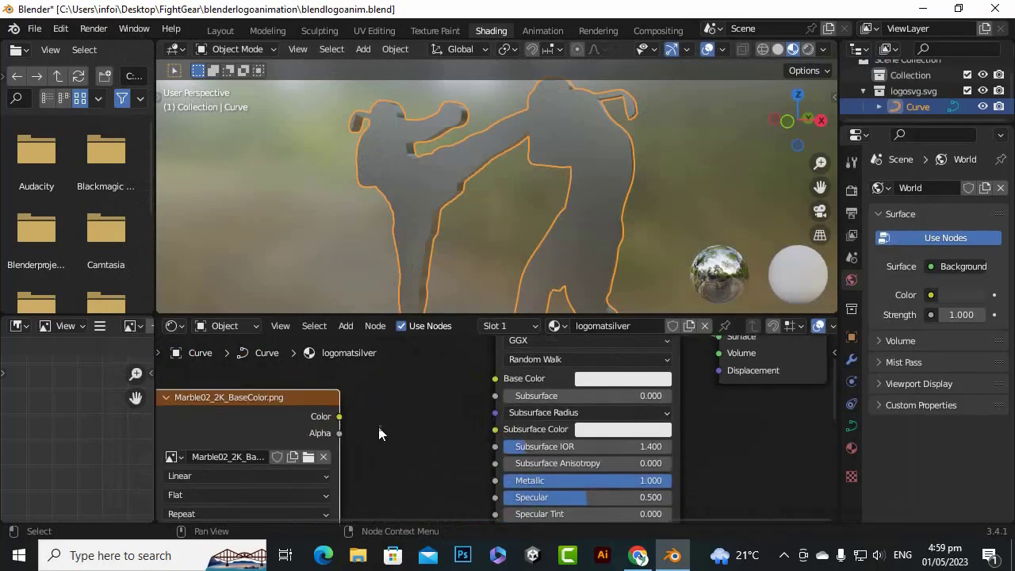
{"action": "left_click_drag", "start_coordinate": [339, 416], "coordinate": [495, 378]}
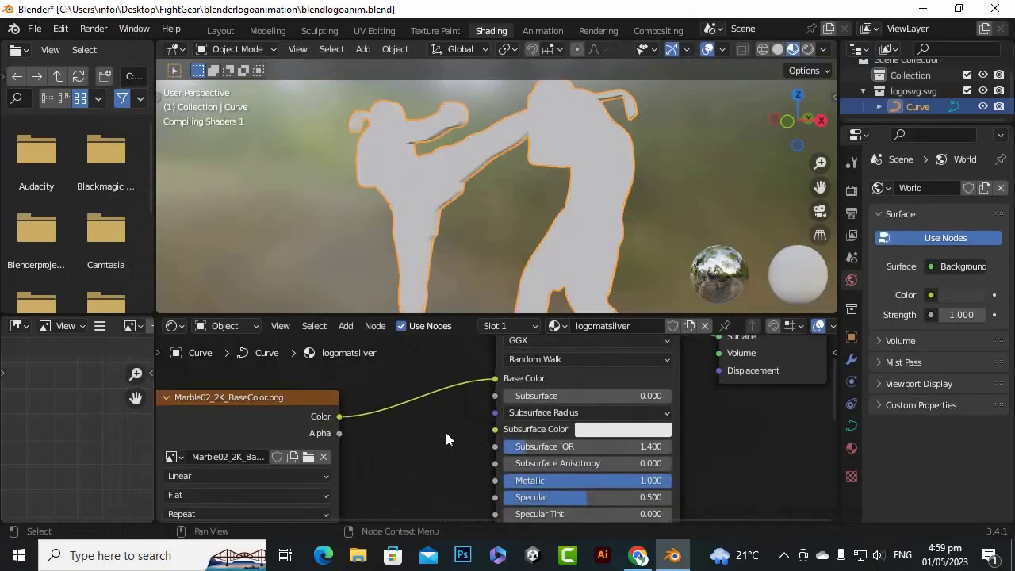
Examine how the marble texture maps onto the logo, up close and from a more frontal angle
{"action": "scroll", "coordinate": [434, 180], "scroll_direction": "down", "scroll_amount": 3}
{"action": "scroll", "coordinate": [443, 188], "scroll_direction": "up", "scroll_amount": 5}
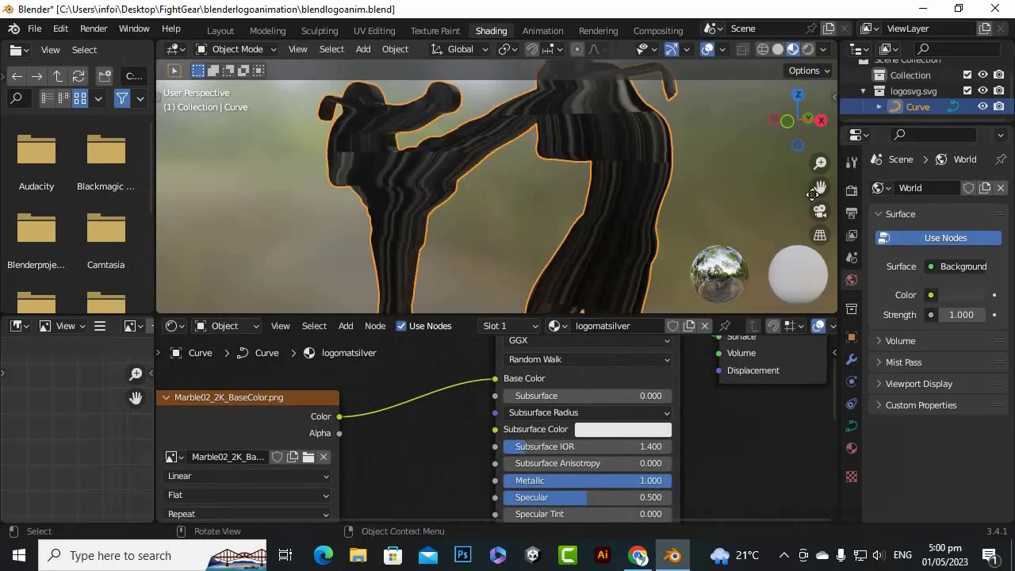
{"action": "left_click_drag", "start_coordinate": [820, 191], "coordinate": [800, 214]}
{"action": "left_click_drag", "start_coordinate": [797, 117], "coordinate": [831, 111]}
{"action": "scroll", "coordinate": [586, 191], "scroll_direction": "down", "scroll_amount": 4}
{"action": "scroll", "coordinate": [585, 191], "scroll_direction": "down", "scroll_amount": 1}
{"action": "left_click_drag", "start_coordinate": [295, 398], "coordinate": [403, 376]}
{"action": "scroll", "coordinate": [743, 419], "scroll_direction": "down", "scroll_amount": 4}
{"action": "scroll", "coordinate": [744, 418], "scroll_direction": "down", "scroll_amount": 3}
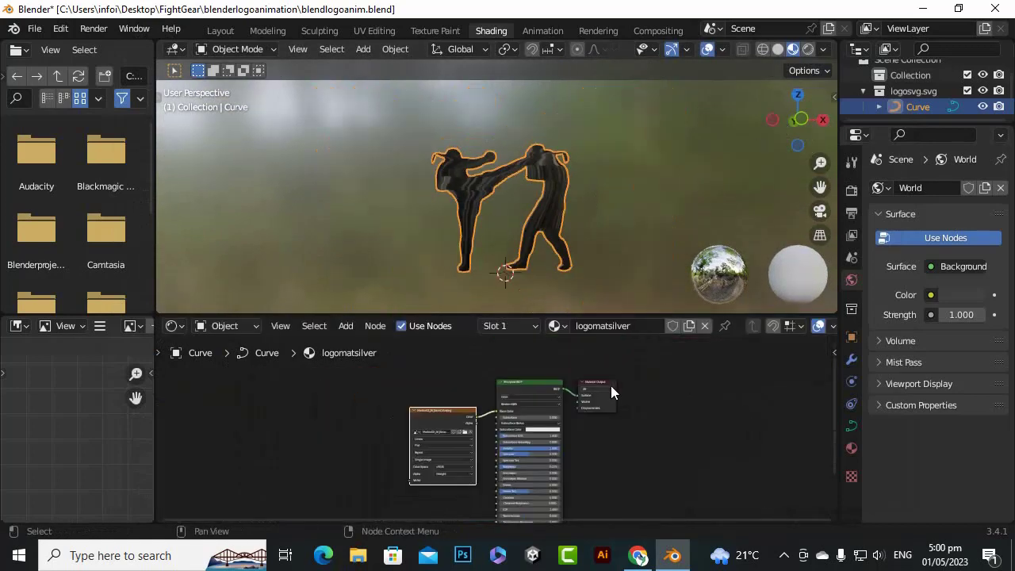
Move the Material Output and Principled BSDF nodes away from the image texture to make room between them
{"action": "left_click_drag", "start_coordinate": [606, 383], "coordinate": [764, 373]}
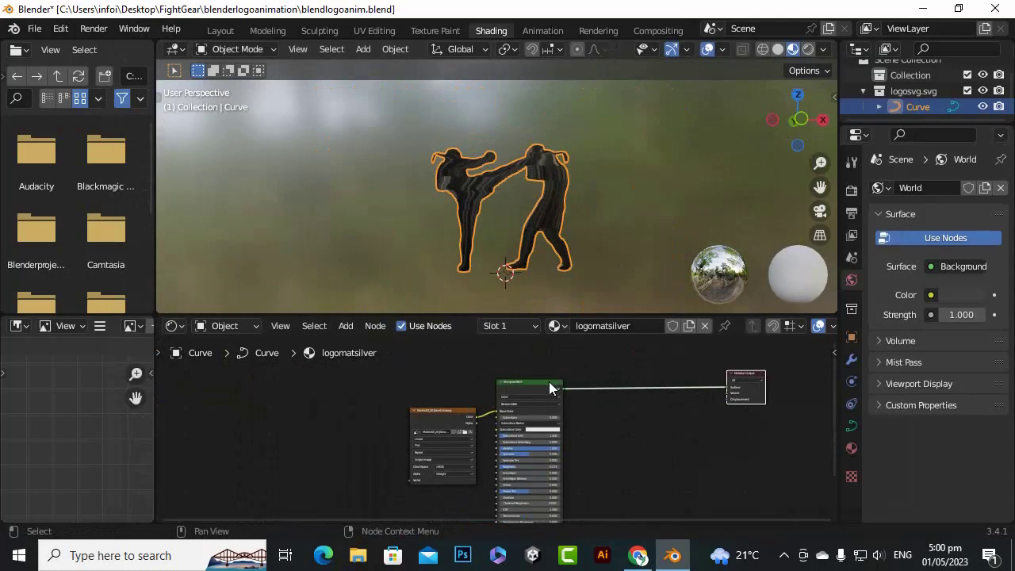
{"action": "left_click_drag", "start_coordinate": [551, 388], "coordinate": [676, 377]}
{"action": "scroll", "coordinate": [452, 412], "scroll_direction": "up", "scroll_amount": 2}
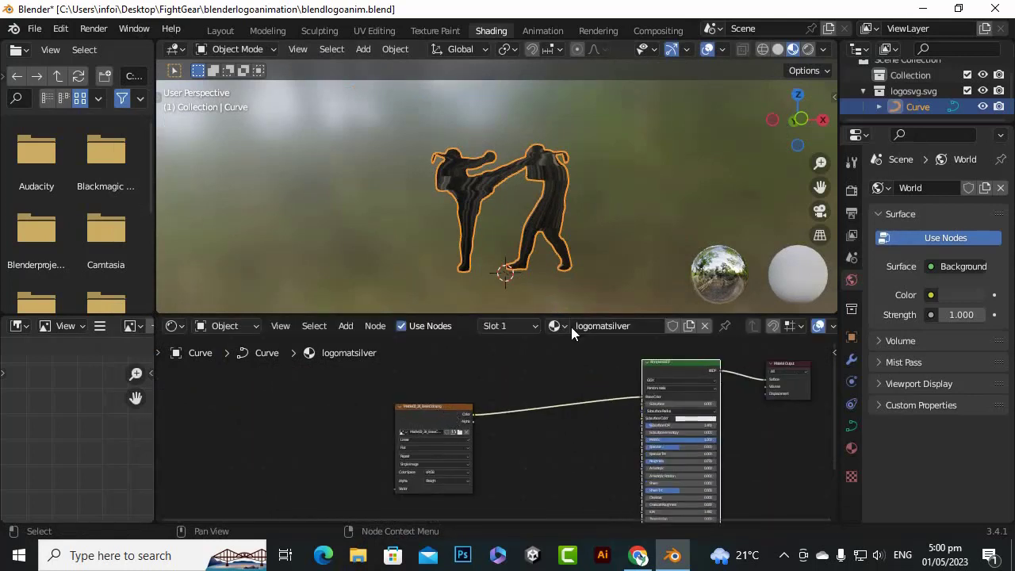
{"action": "scroll", "coordinate": [476, 399], "scroll_direction": "down", "scroll_amount": 1}
{"action": "scroll", "coordinate": [343, 394], "scroll_direction": "down", "scroll_amount": 1}
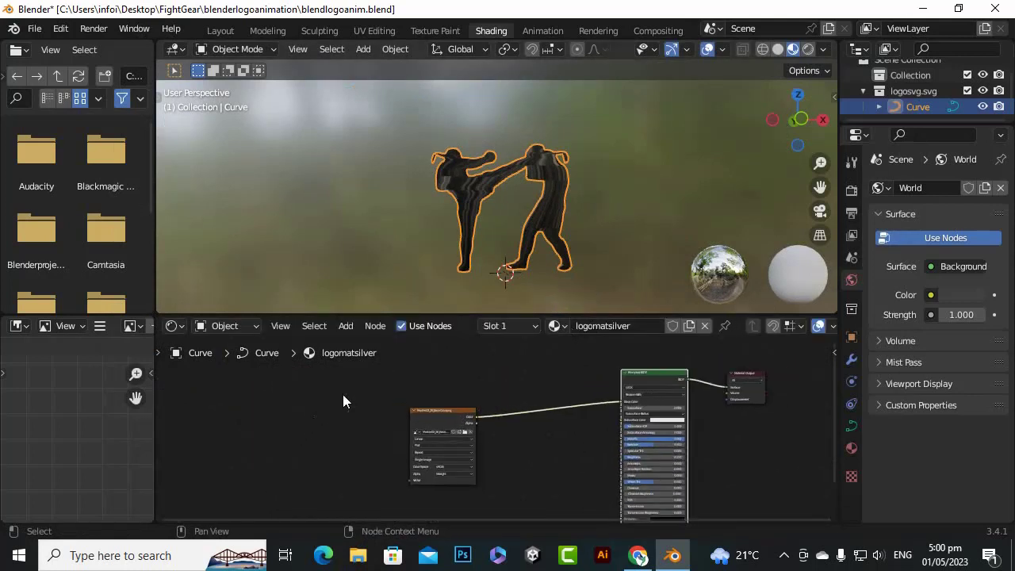
Find the Texture Coordinate node by searching for "texture coo" and place it in front of the marble image texture
{"action": "scroll", "coordinate": [344, 398], "scroll_direction": "up", "scroll_amount": 1}
{"action": "middle_click_drag", "start_coordinate": [360, 437], "coordinate": [431, 401]}
{"action": "scroll", "coordinate": [353, 413], "scroll_direction": "up", "scroll_amount": 2}
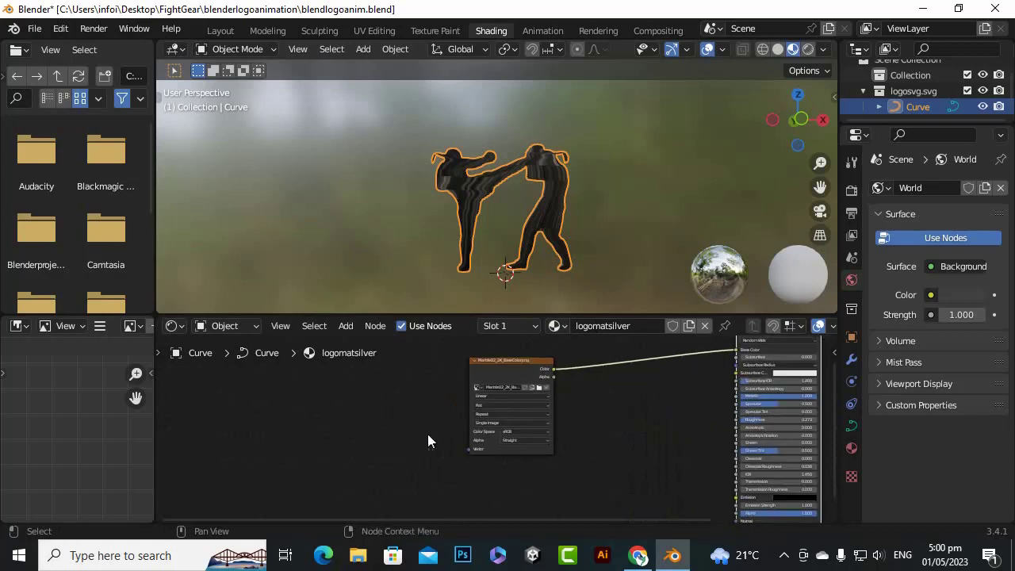
{"action": "scroll", "coordinate": [427, 434], "scroll_direction": "down", "scroll_amount": 1}
{"action": "scroll", "coordinate": [354, 396], "scroll_direction": "up", "scroll_amount": 1}
{"action": "key", "text": "F3"}
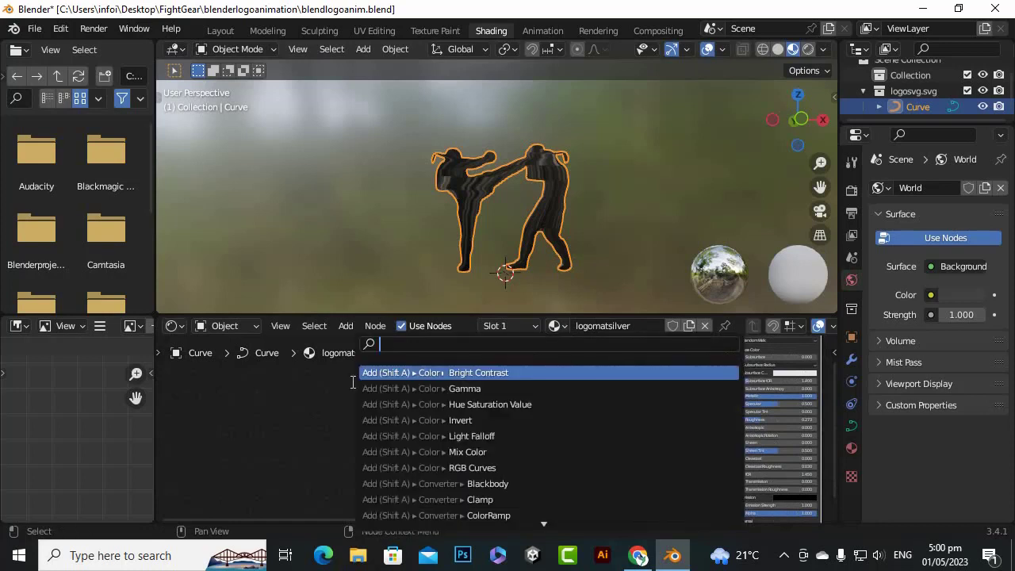
{"action": "type", "text": "te"}
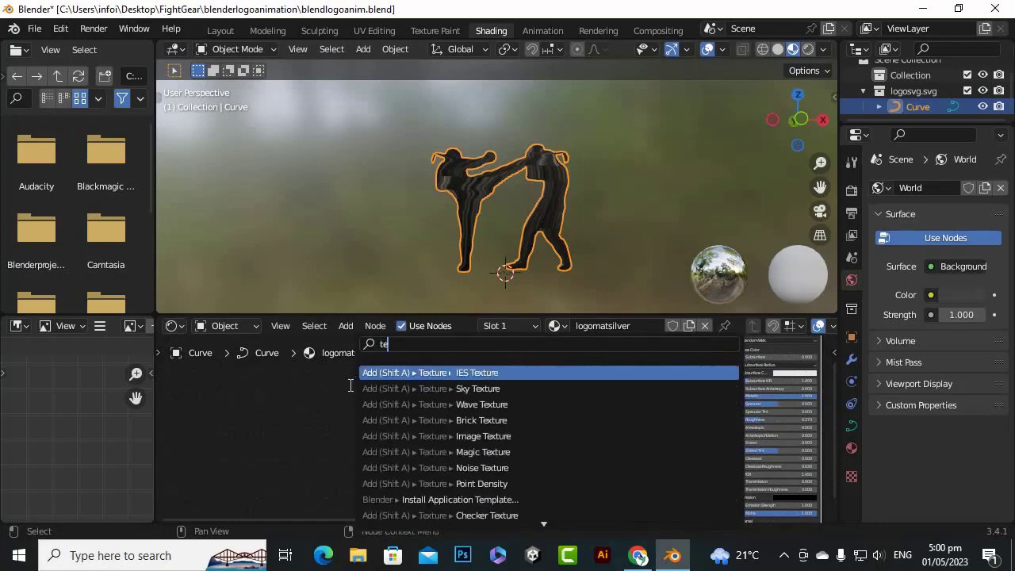
{"action": "type", "text": "xt"}
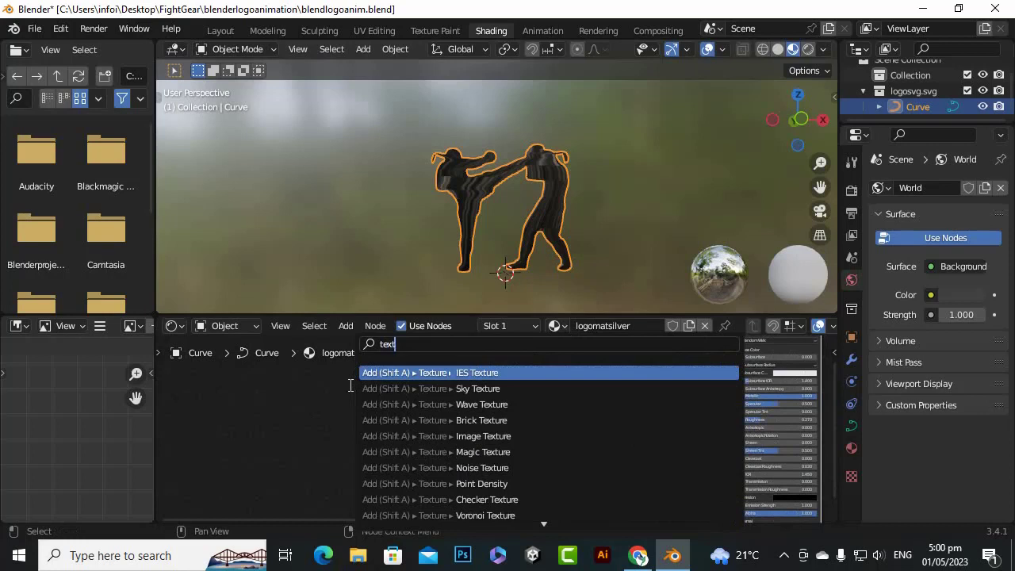
{"action": "type", "text": "ure coo"}
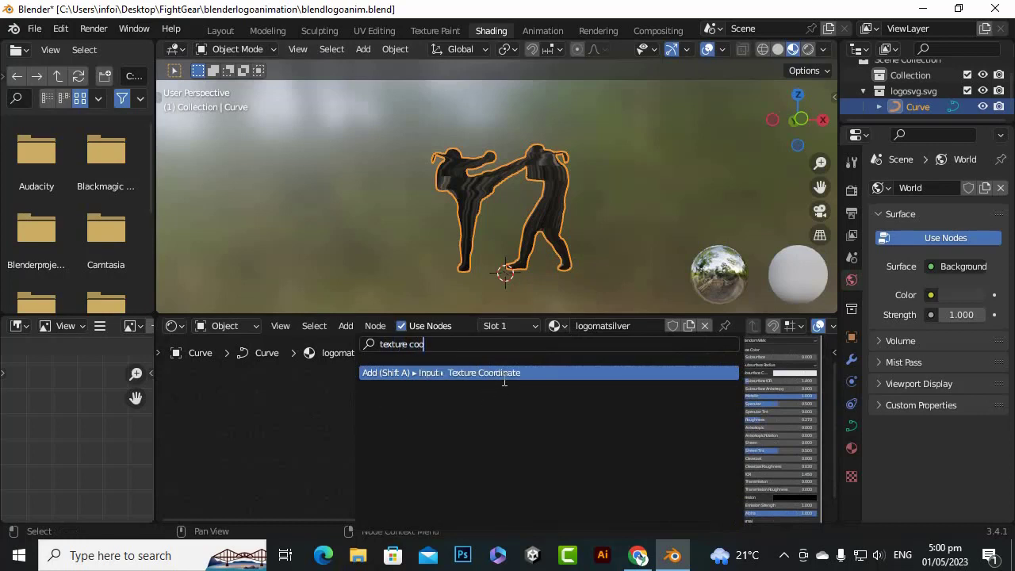
{"action": "left_click", "coordinate": [504, 371]}
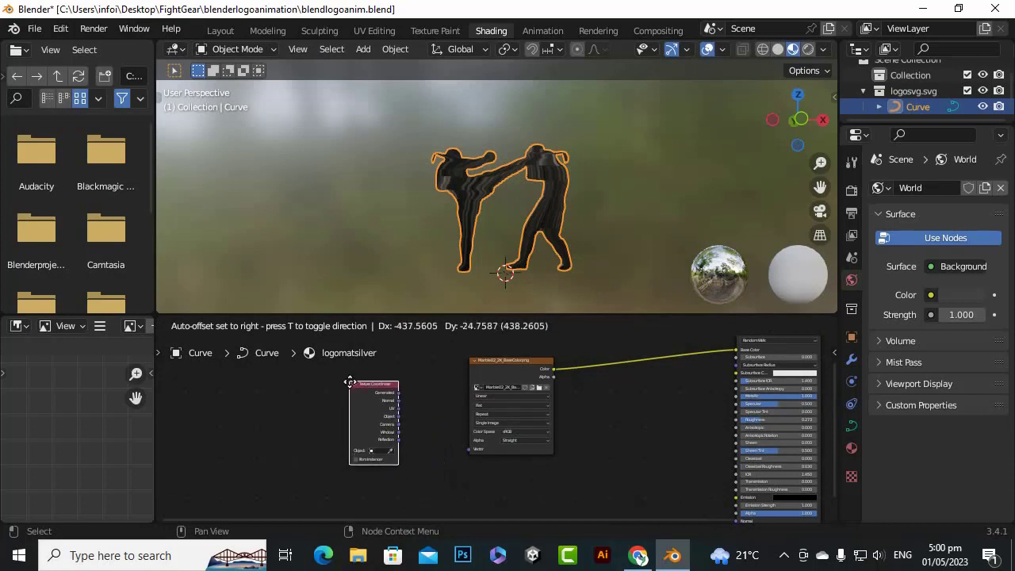
{"action": "left_click", "coordinate": [367, 375]}
Connect the Texture Coordinate's Object output to the image texture's Vector input and move the Texture Coordinate node farther from it
{"action": "scroll", "coordinate": [484, 400], "scroll_direction": "up", "scroll_amount": 4}
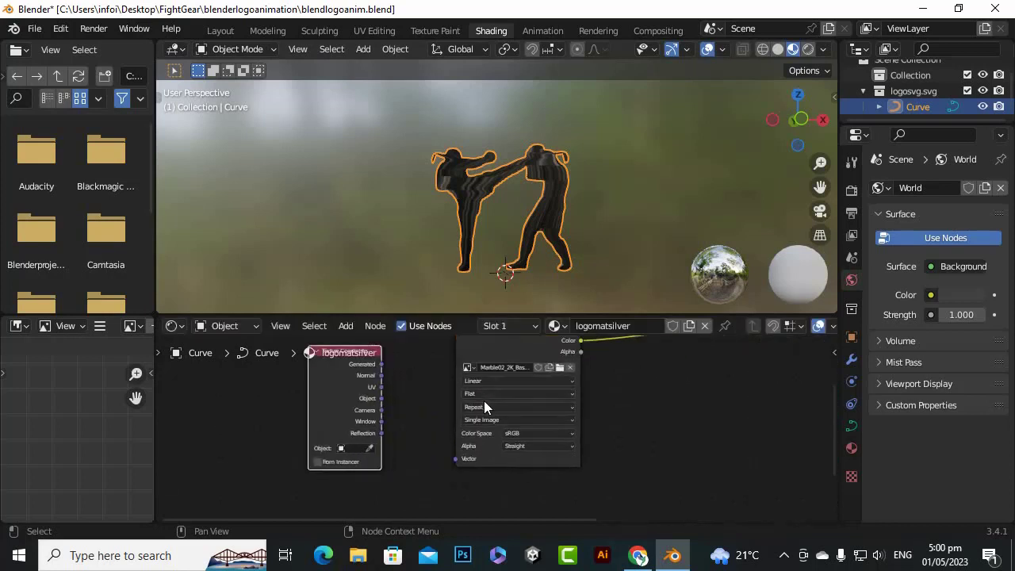
{"action": "left_click_drag", "start_coordinate": [351, 389], "coordinate": [445, 467]}
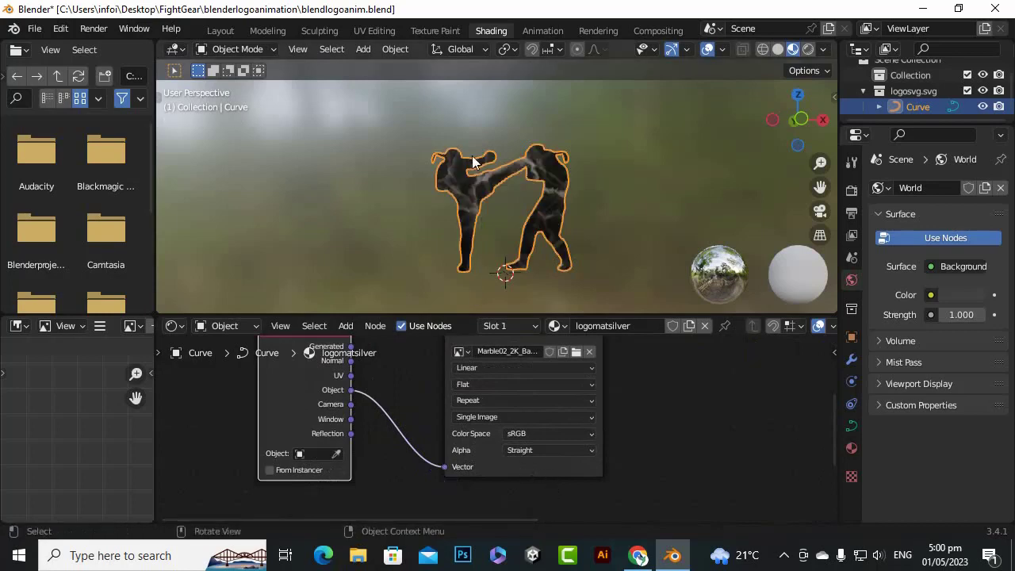
{"action": "scroll", "coordinate": [469, 148], "scroll_direction": "up", "scroll_amount": 5}
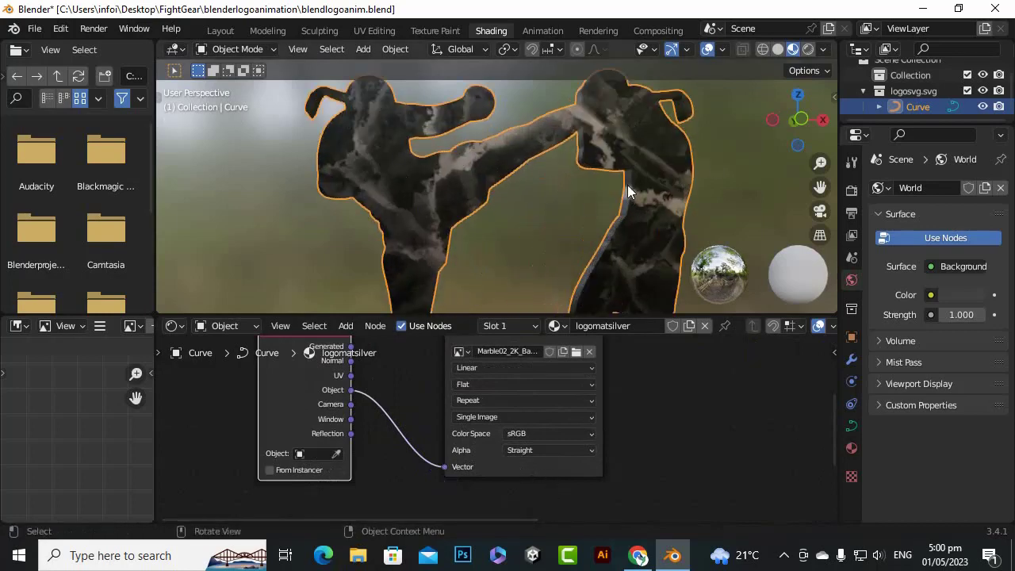
{"action": "scroll", "coordinate": [674, 230], "scroll_direction": "down", "scroll_amount": 5}
{"action": "scroll", "coordinate": [428, 460], "scroll_direction": "down", "scroll_amount": 3}
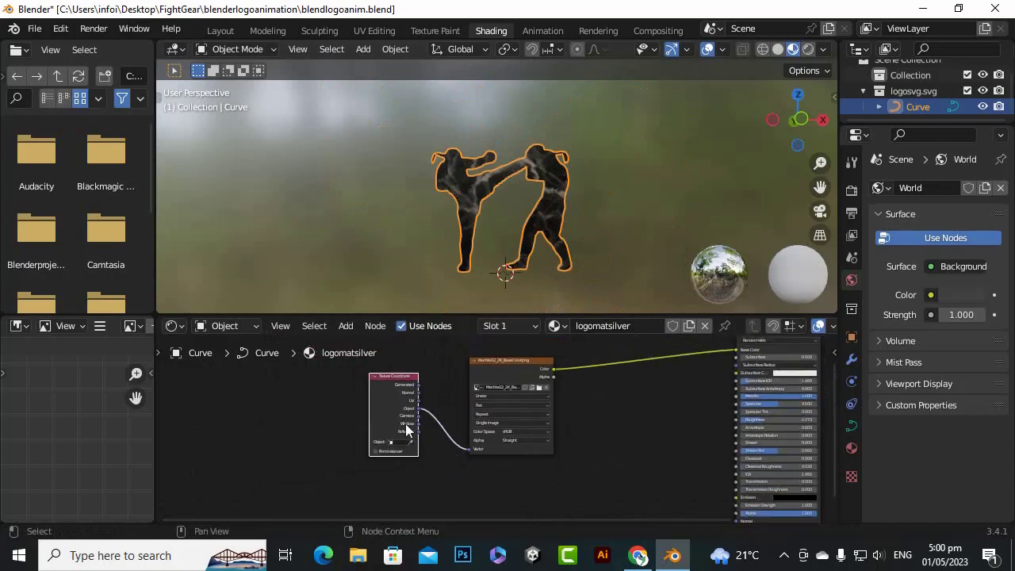
{"action": "left_click_drag", "start_coordinate": [400, 378], "coordinate": [317, 383]}
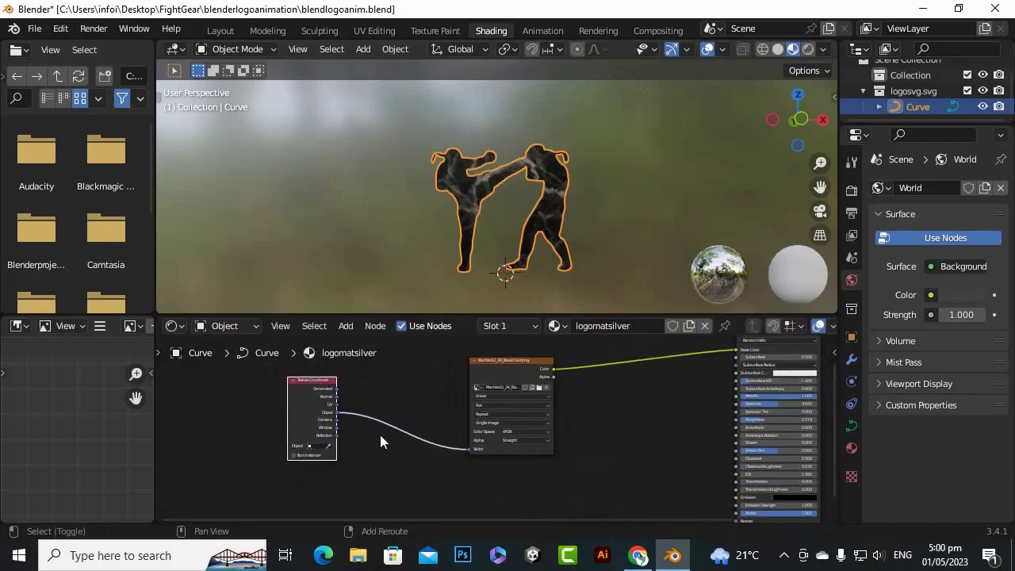
{"action": "key", "text": "shift+a"}
{"action": "mouse_move", "coordinate": [380, 440]}
{"action": "mouse_move", "coordinate": [367, 471]}
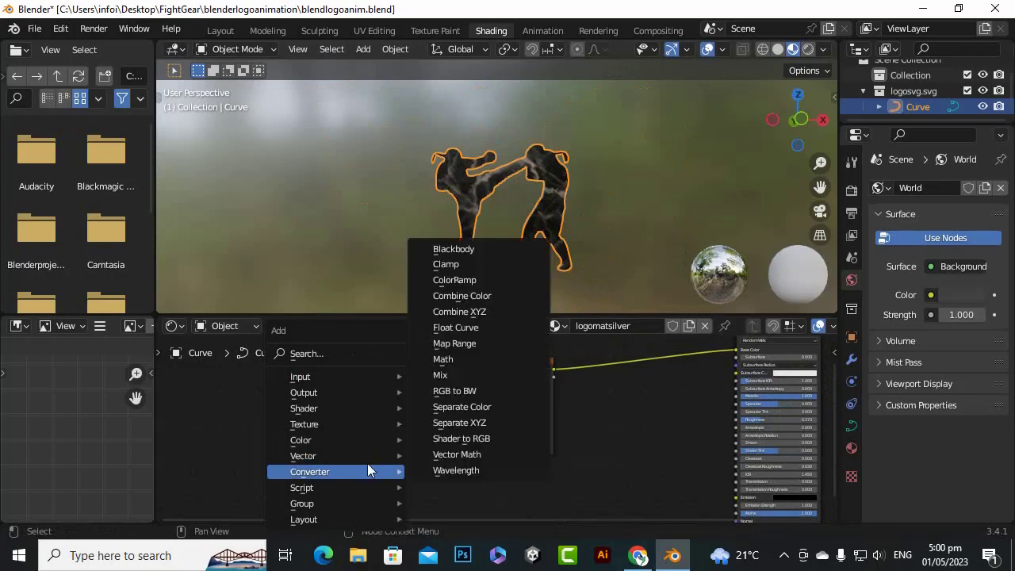
{"action": "left_click", "coordinate": [451, 362]}
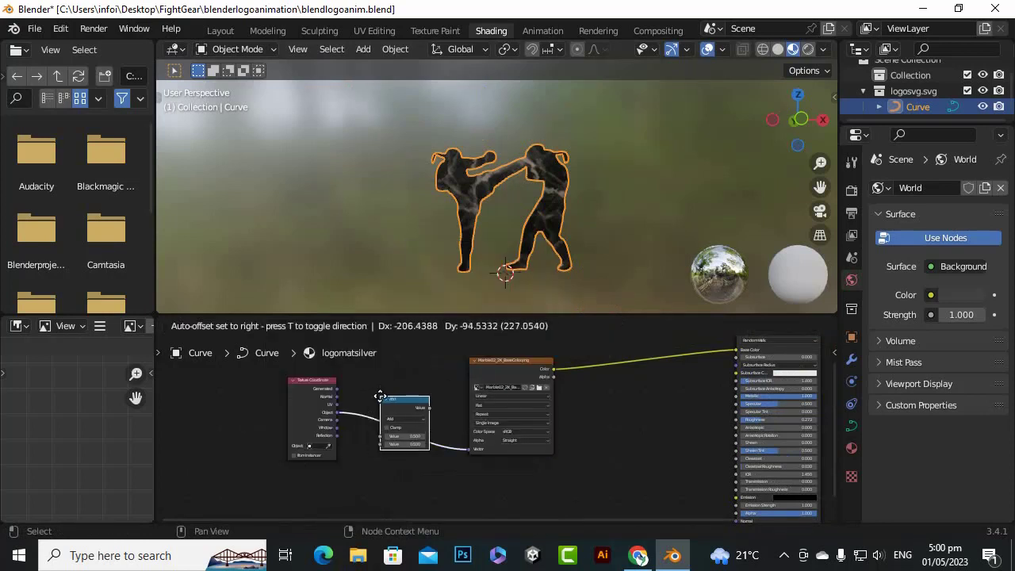
{"action": "left_click", "coordinate": [380, 396]}
{"action": "scroll", "coordinate": [418, 427], "scroll_direction": "up", "scroll_amount": 3}
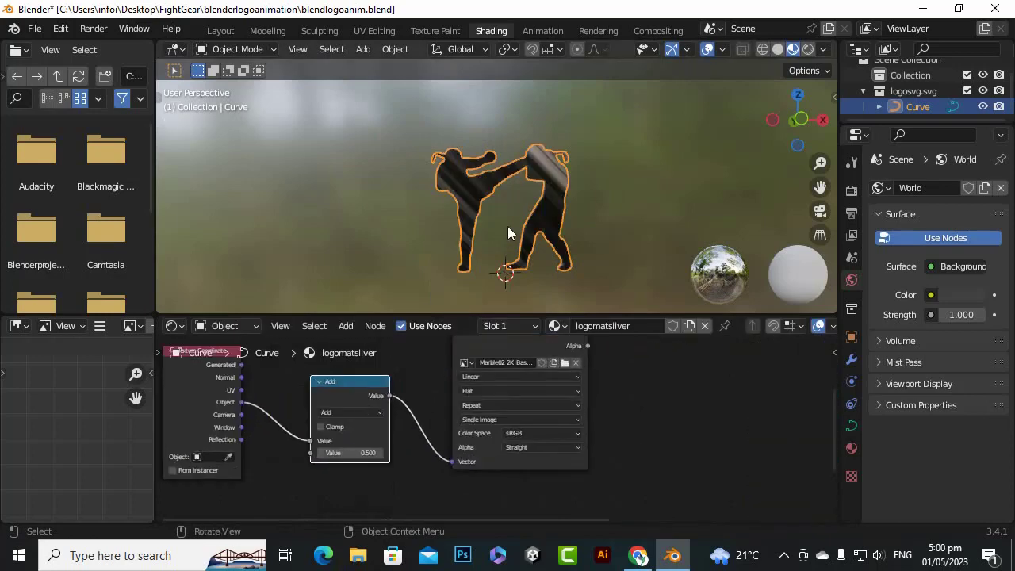
{"action": "scroll", "coordinate": [508, 226], "scroll_direction": "up", "scroll_amount": 4}
{"action": "scroll", "coordinate": [319, 457], "scroll_direction": "up", "scroll_amount": 2}
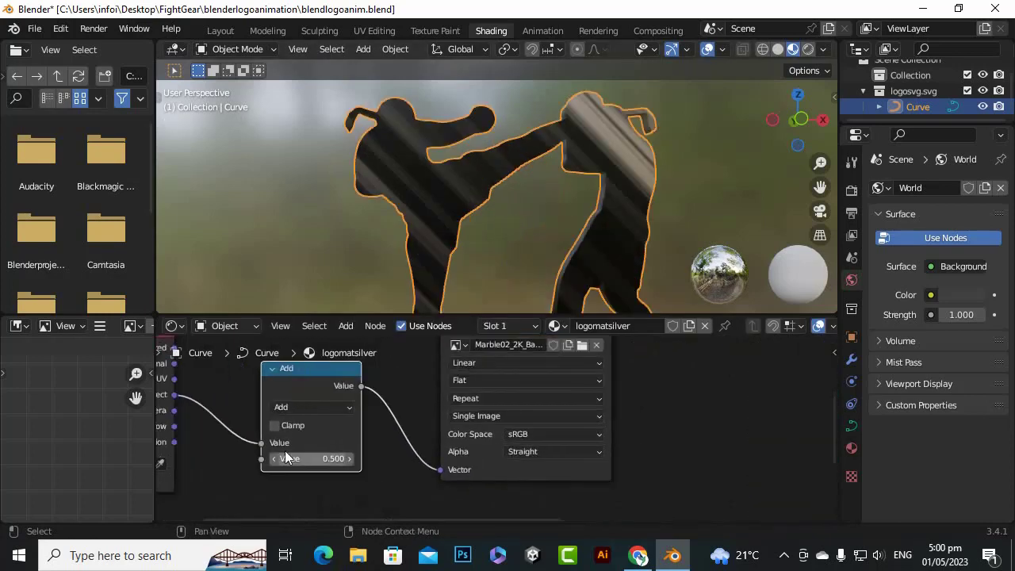
{"action": "left_click", "coordinate": [329, 406]}
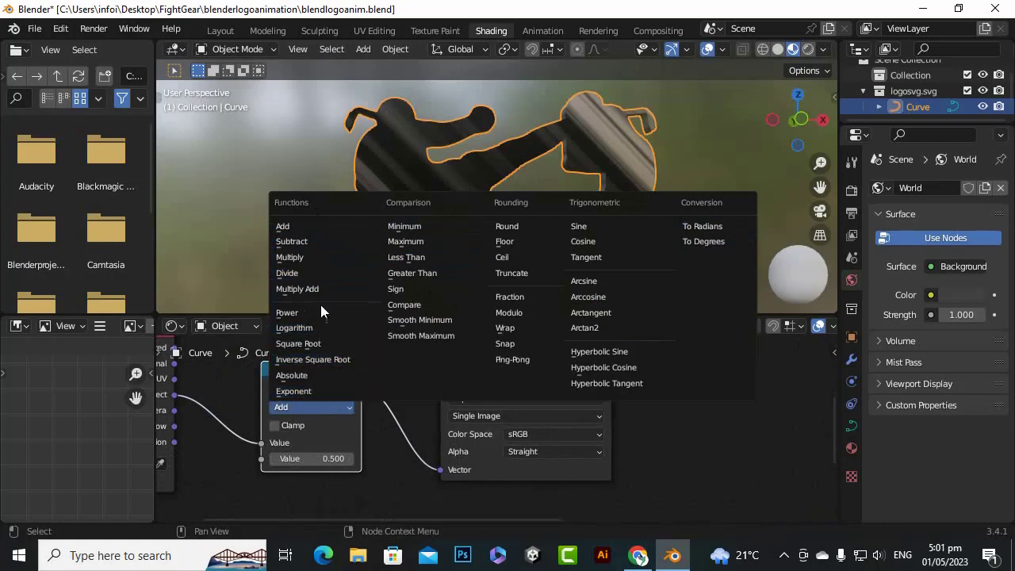
{"action": "left_click", "coordinate": [313, 377]}
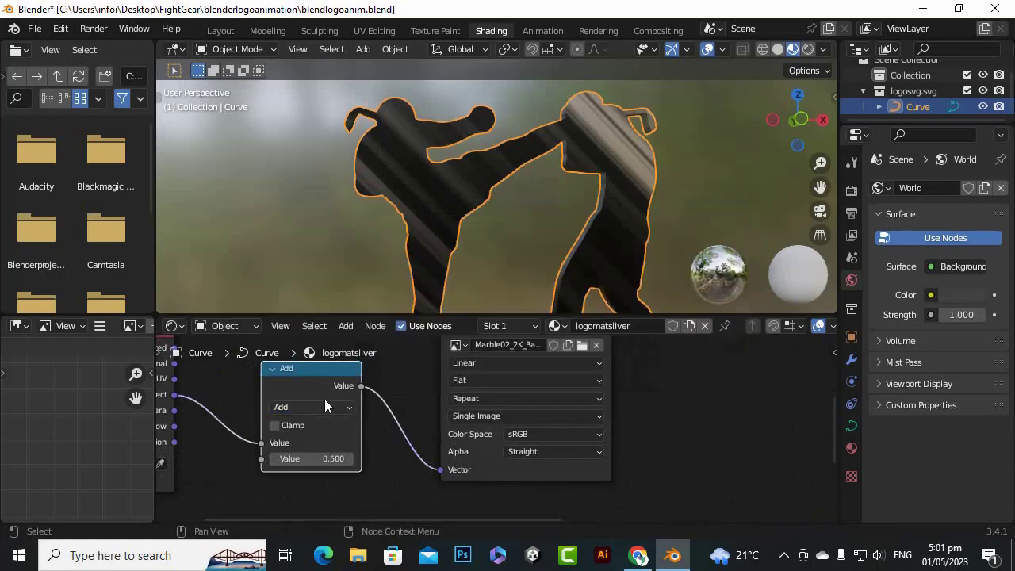
{"action": "key", "text": "x"}
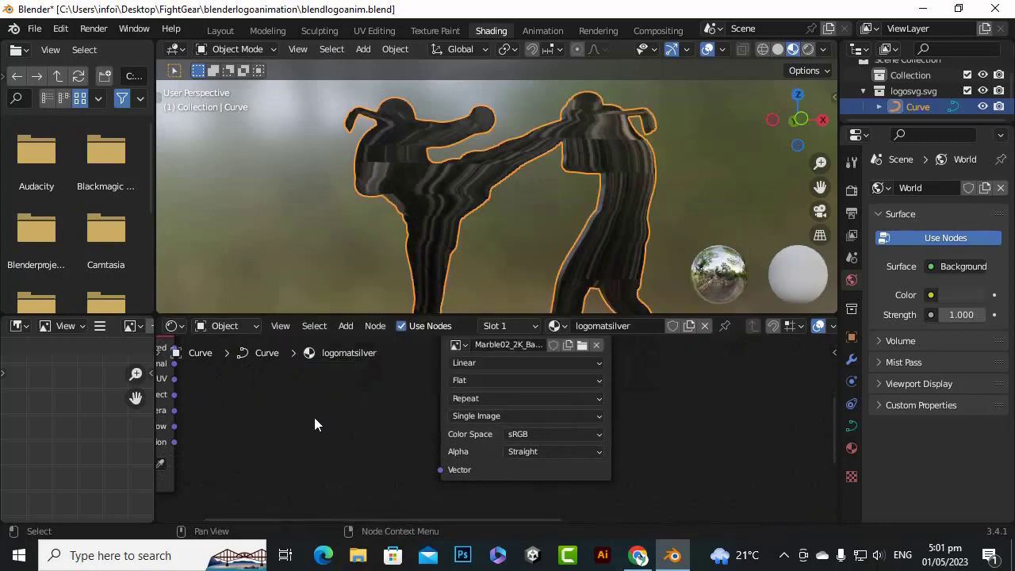
Add a Vector Math node between the Texture Coordinate node and the marble image texture
{"action": "key", "text": "shift+a"}
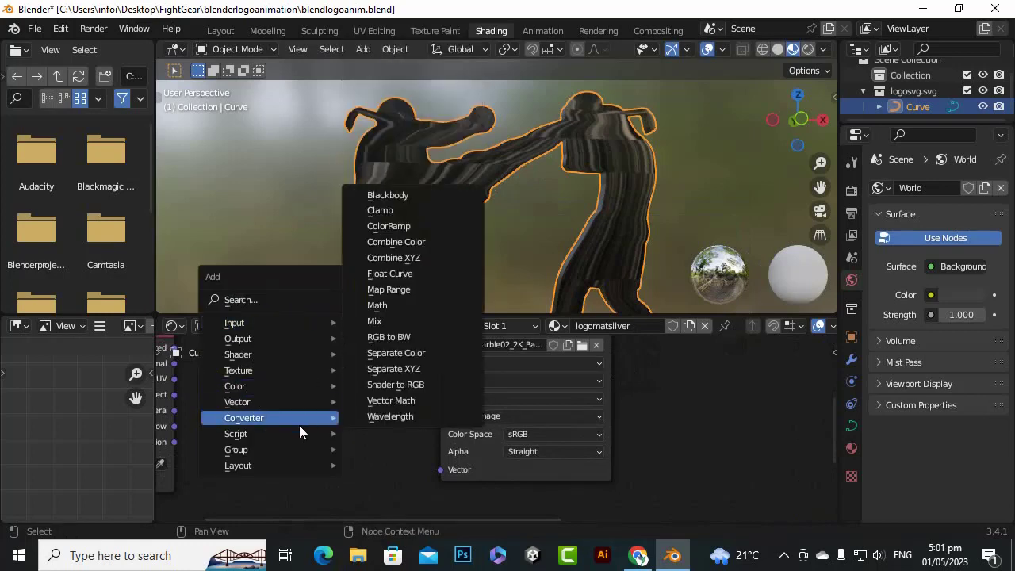
{"action": "mouse_move", "coordinate": [293, 403]}
{"action": "left_click", "coordinate": [396, 402]}
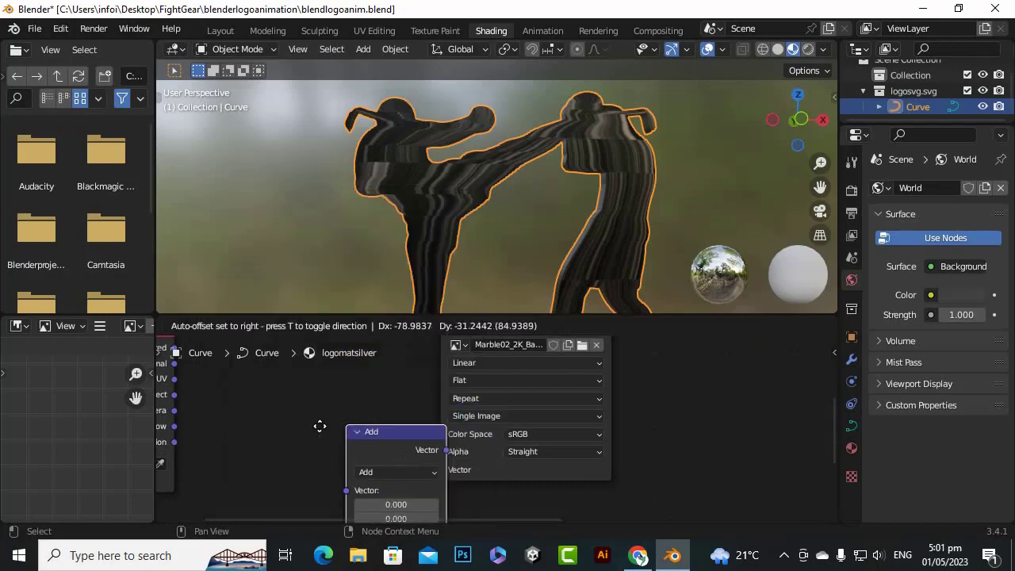
{"action": "left_click", "coordinate": [288, 399]}
{"action": "scroll", "coordinate": [402, 413], "scroll_direction": "down", "scroll_amount": 2}
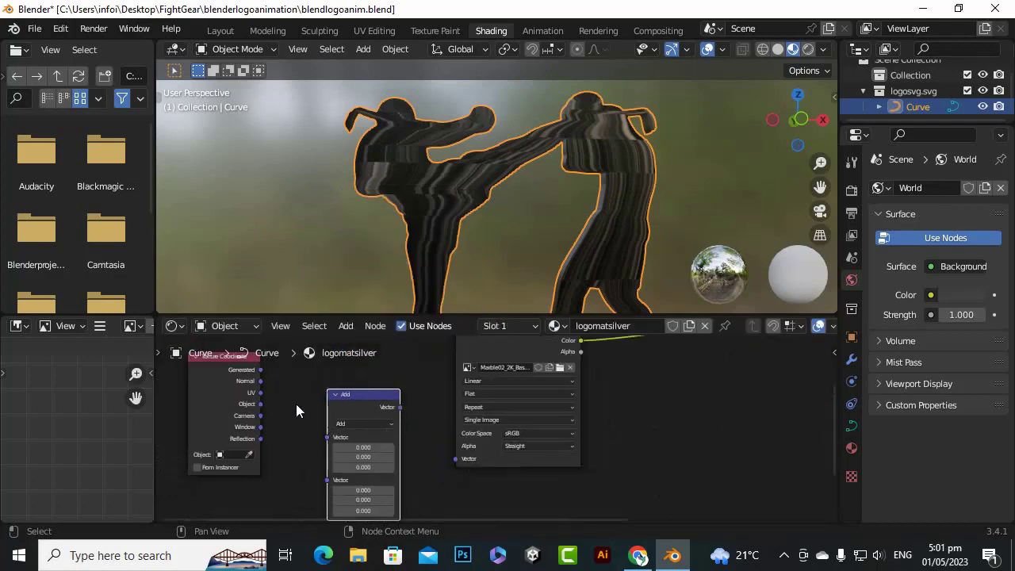
{"action": "scroll", "coordinate": [260, 374], "scroll_direction": "up", "scroll_amount": 1}
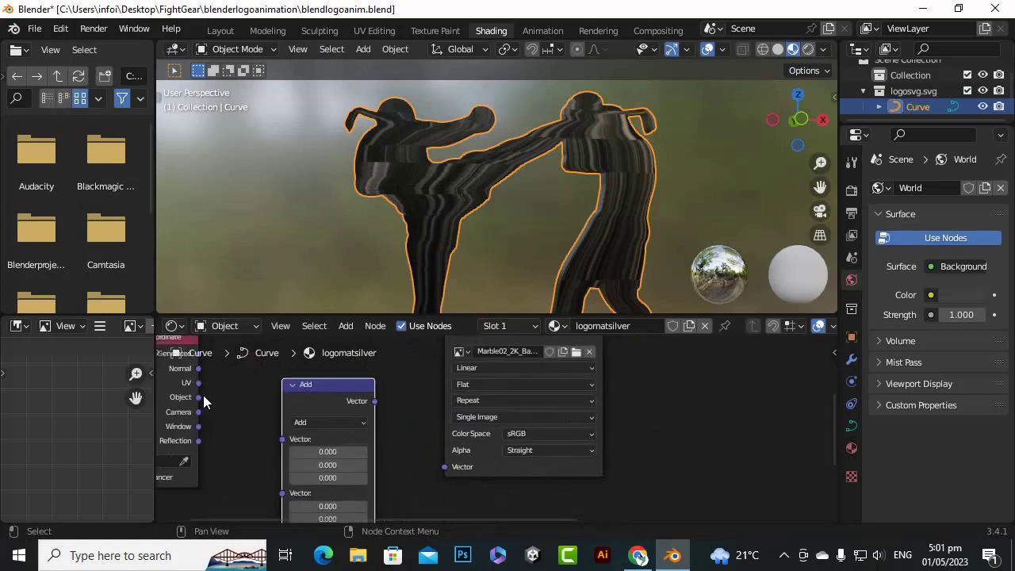
Connect the Texture Coordinate's Object output to the Vector Math node's first Vector input and its output to the marble image texture's Vector input
{"action": "left_click_drag", "start_coordinate": [198, 397], "coordinate": [282, 431]}
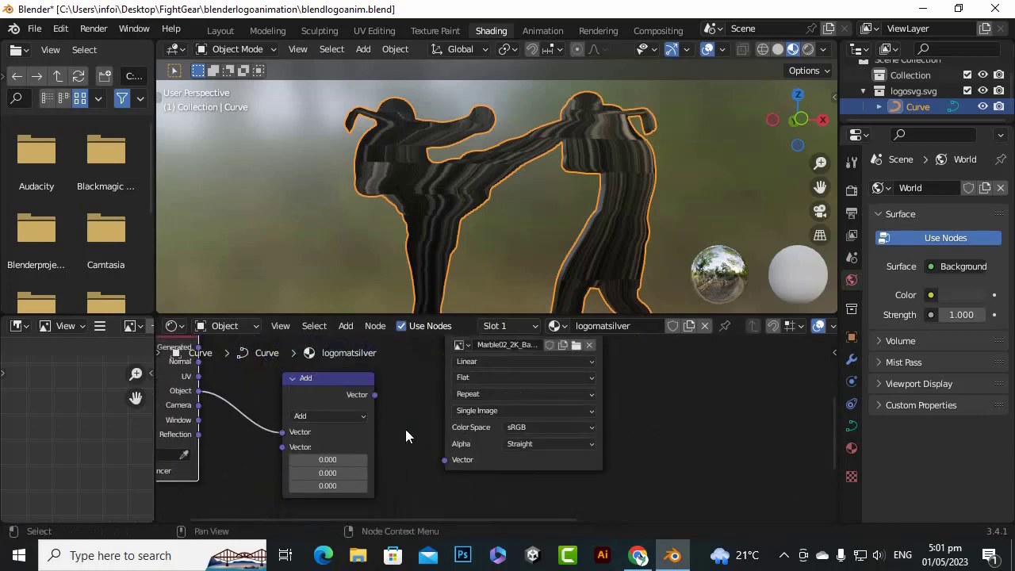
{"action": "scroll", "coordinate": [391, 407], "scroll_direction": "down", "scroll_amount": 1}
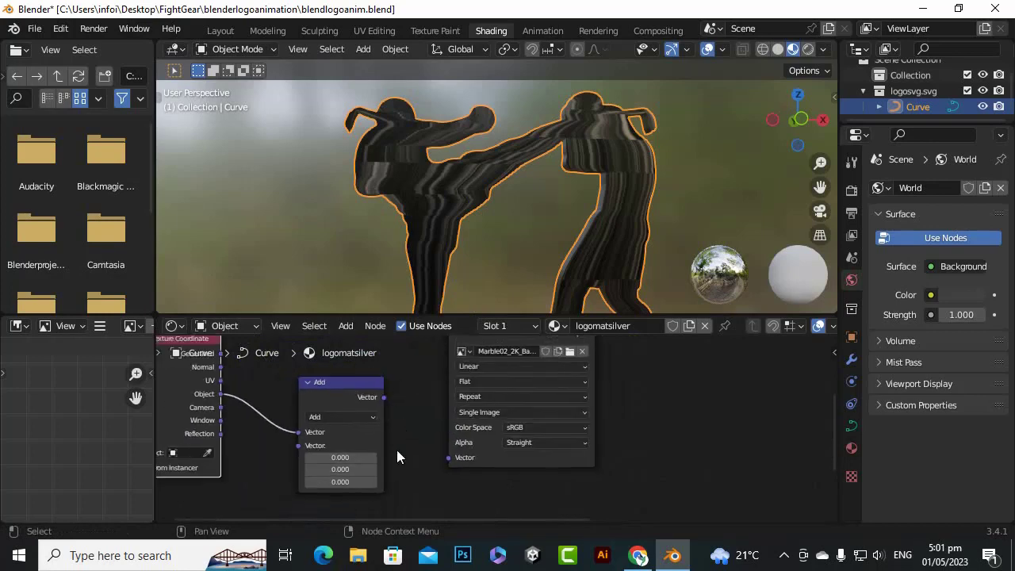
{"action": "left_click_drag", "start_coordinate": [384, 397], "coordinate": [449, 456]}
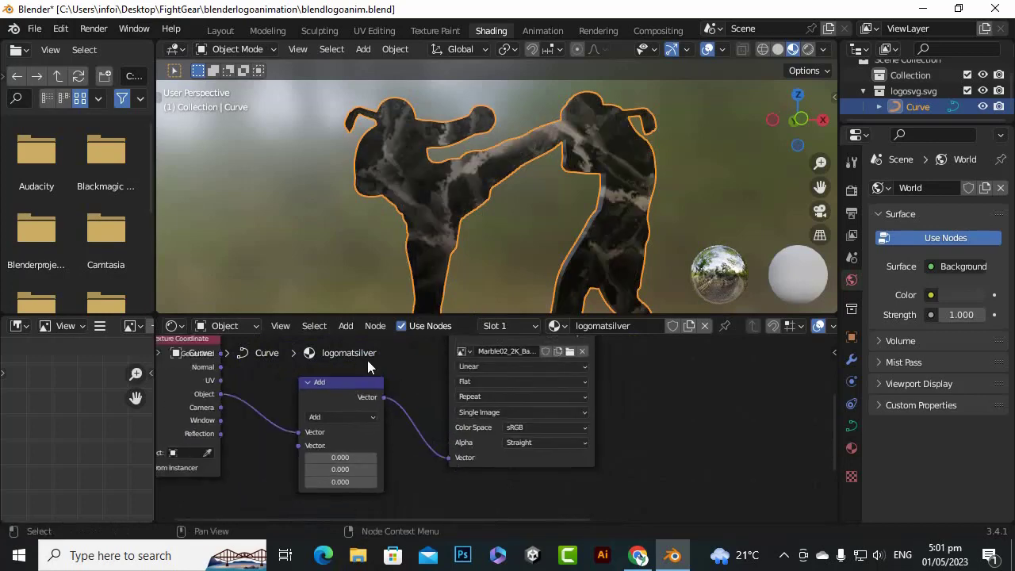
Change the Vector Math node's operation from Add to Scale
{"action": "scroll", "coordinate": [322, 410], "scroll_direction": "up", "scroll_amount": 3}
{"action": "left_click", "coordinate": [275, 408]}
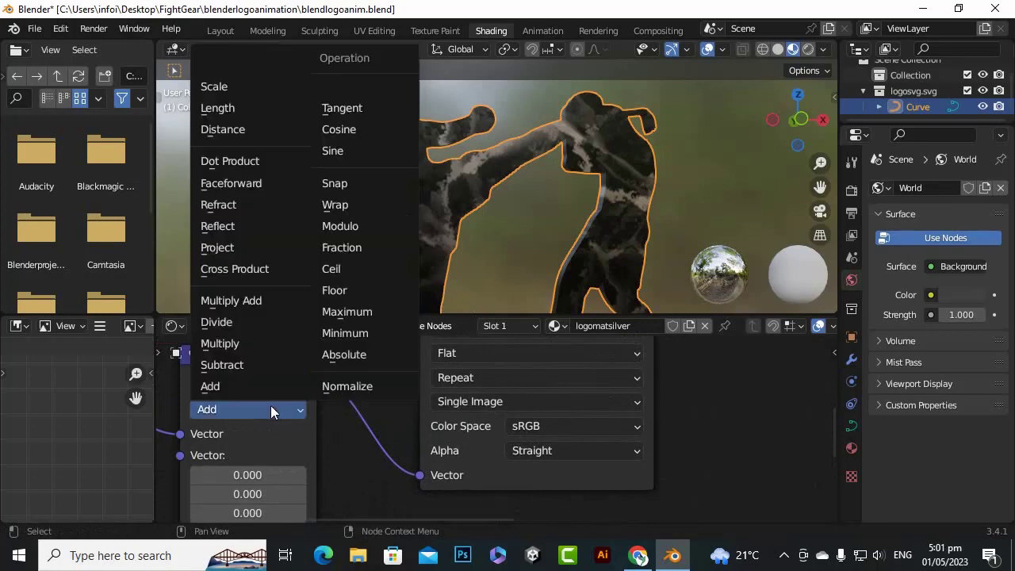
{"action": "left_click", "coordinate": [227, 406]}
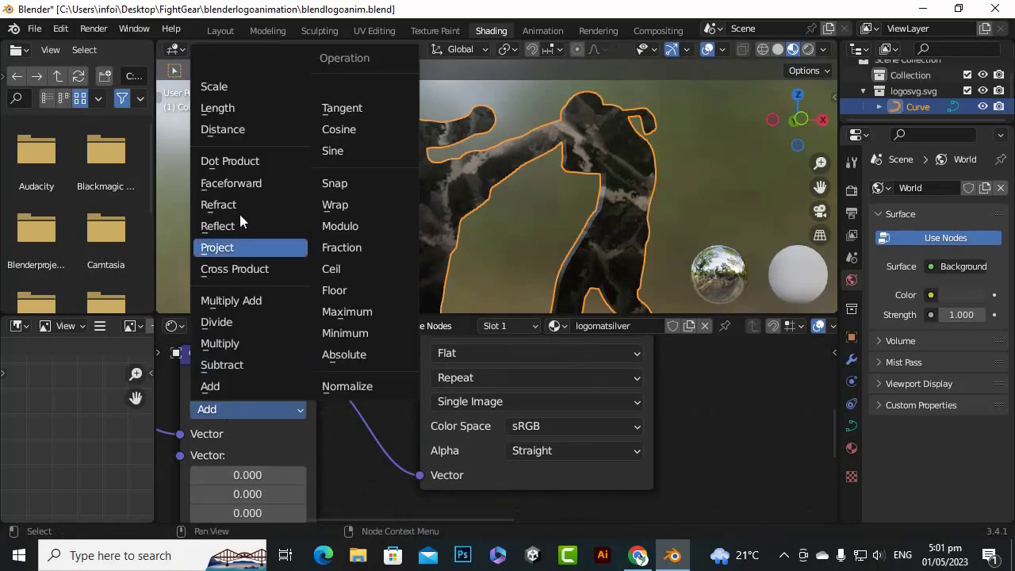
{"action": "left_click", "coordinate": [242, 90]}
Set the Scale node's value to 9.1 so the marble pattern repeats more finely across the logo
{"action": "scroll", "coordinate": [555, 412], "scroll_direction": "down", "scroll_amount": 2}
{"action": "scroll", "coordinate": [441, 203], "scroll_direction": "up", "scroll_amount": 4}
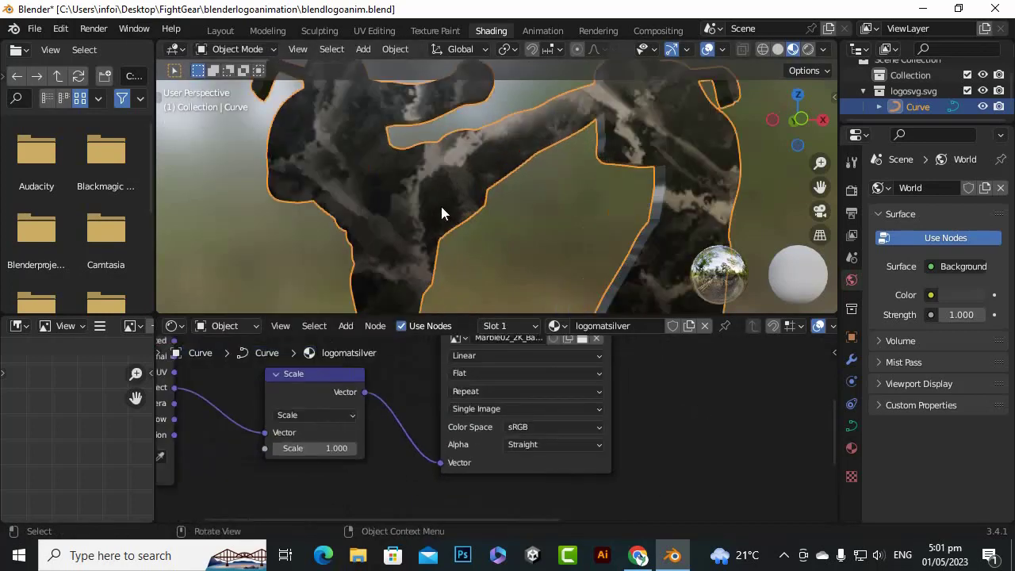
{"action": "scroll", "coordinate": [253, 443], "scroll_direction": "up", "scroll_amount": 1}
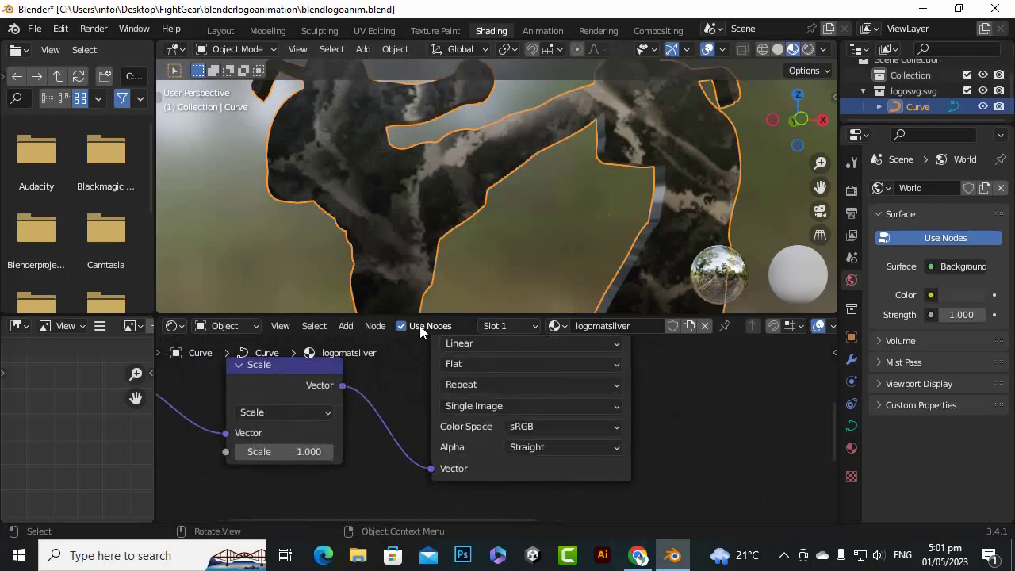
{"action": "left_click_drag", "start_coordinate": [301, 453], "coordinate": [760, 453]}
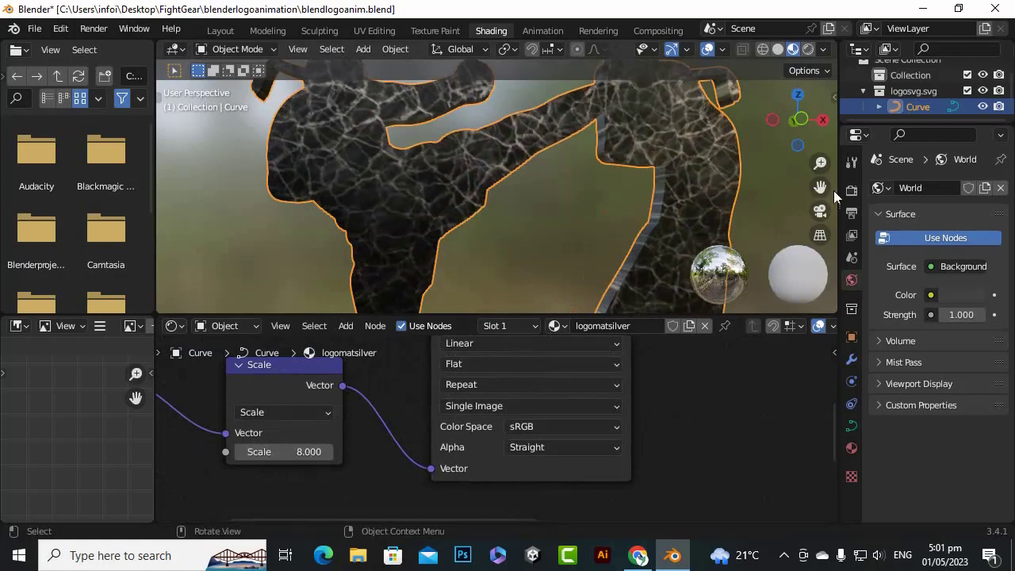
{"action": "left_click_drag", "start_coordinate": [811, 128], "coordinate": [763, 111]}
{"action": "scroll", "coordinate": [484, 133], "scroll_direction": "up", "scroll_amount": 3}
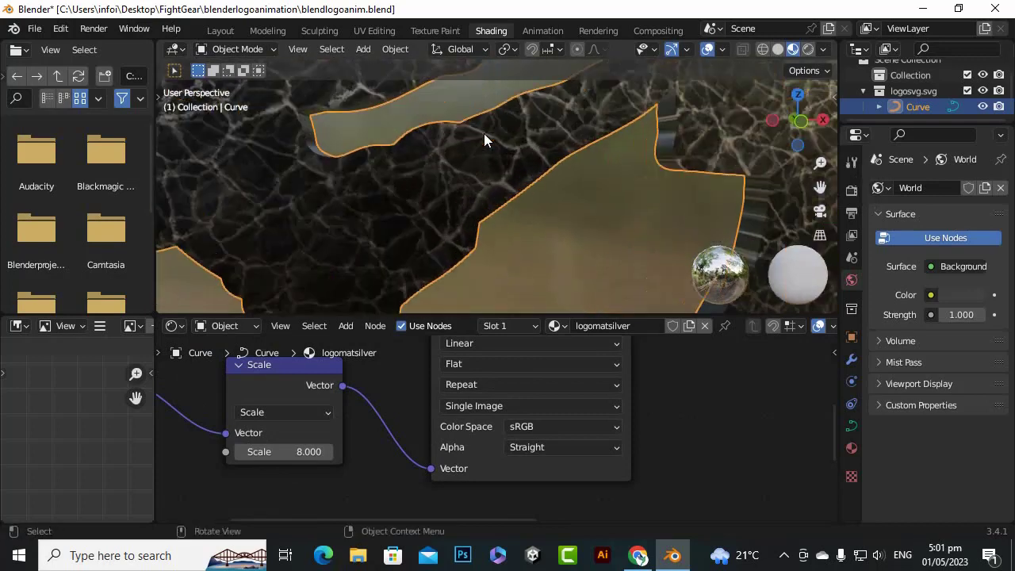
{"action": "left_click_drag", "start_coordinate": [286, 450], "coordinate": [361, 450]}
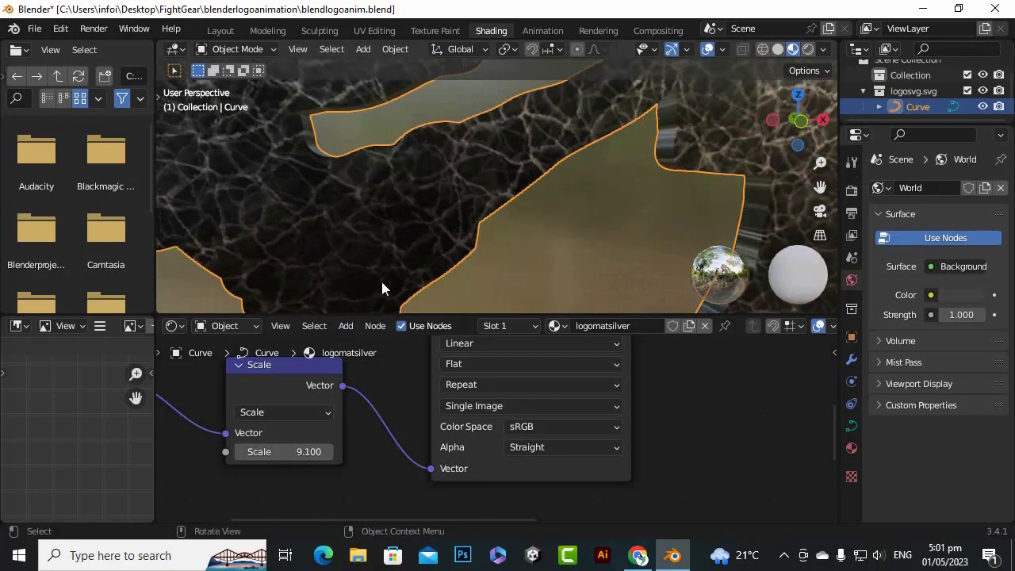
{"action": "scroll", "coordinate": [386, 261], "scroll_direction": "down", "scroll_amount": 4}
{"action": "scroll", "coordinate": [401, 238], "scroll_direction": "up", "scroll_amount": 2}
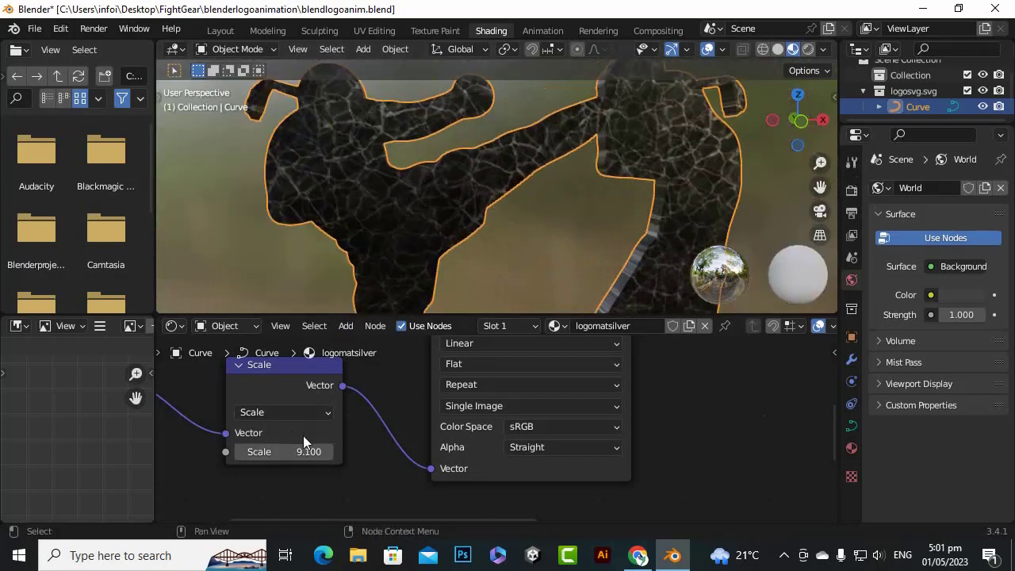
Set the color space of the Marble02_2K_BaseColor.png image texture to Non-Color
{"action": "left_click_drag", "start_coordinate": [809, 120], "coordinate": [579, 236]}
{"action": "scroll", "coordinate": [444, 452], "scroll_direction": "down", "scroll_amount": 1}
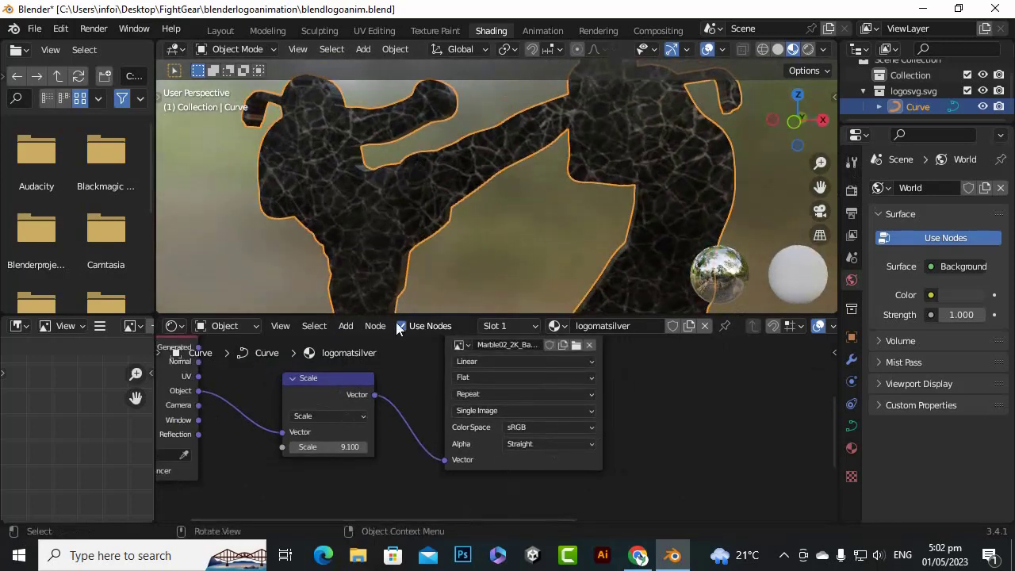
{"action": "scroll", "coordinate": [417, 431], "scroll_direction": "down", "scroll_amount": 3}
{"action": "scroll", "coordinate": [591, 373], "scroll_direction": "up", "scroll_amount": 1}
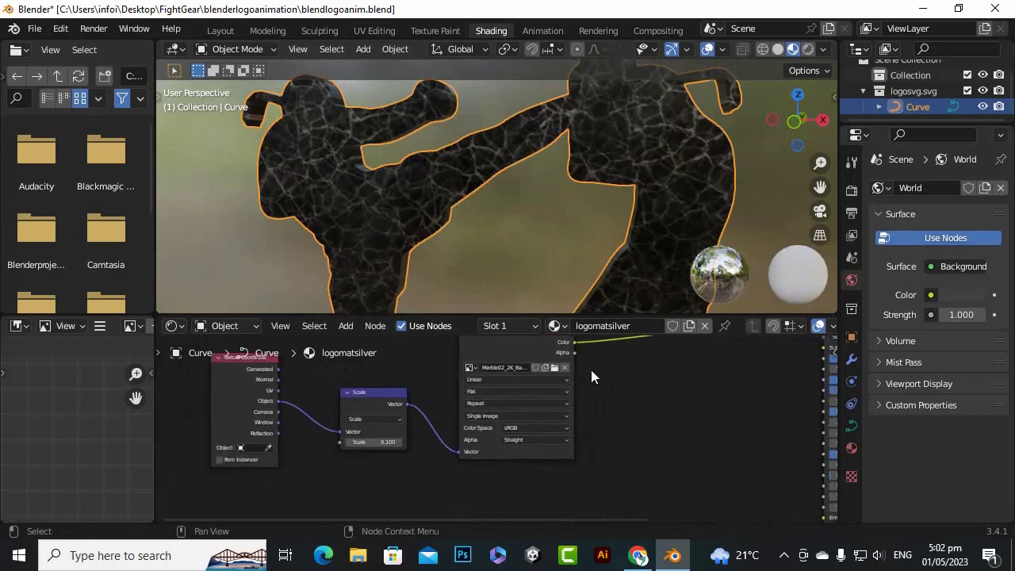
{"action": "scroll", "coordinate": [634, 384], "scroll_direction": "down", "scroll_amount": 1}
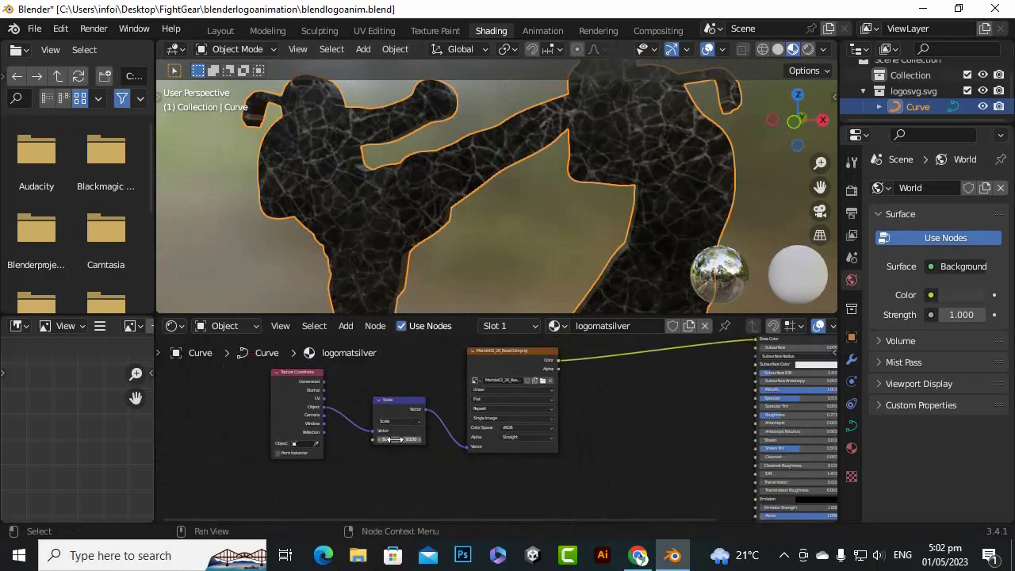
{"action": "middle_click_drag", "start_coordinate": [437, 392], "coordinate": [400, 425]}
{"action": "scroll", "coordinate": [499, 429], "scroll_direction": "up", "scroll_amount": 2}
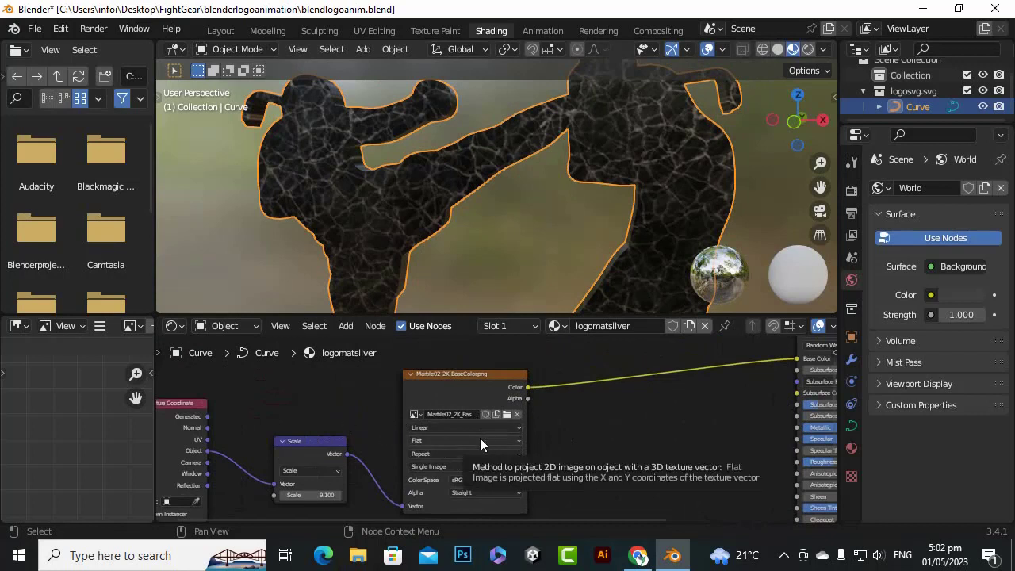
{"action": "scroll", "coordinate": [492, 421], "scroll_direction": "up", "scroll_amount": 2}
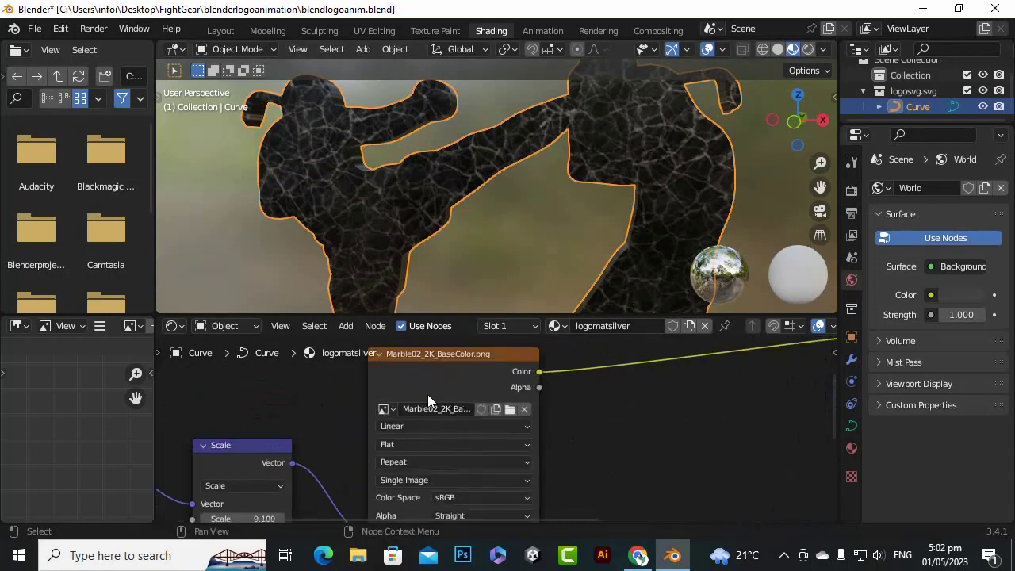
{"action": "scroll", "coordinate": [413, 438], "scroll_direction": "down", "scroll_amount": 1}
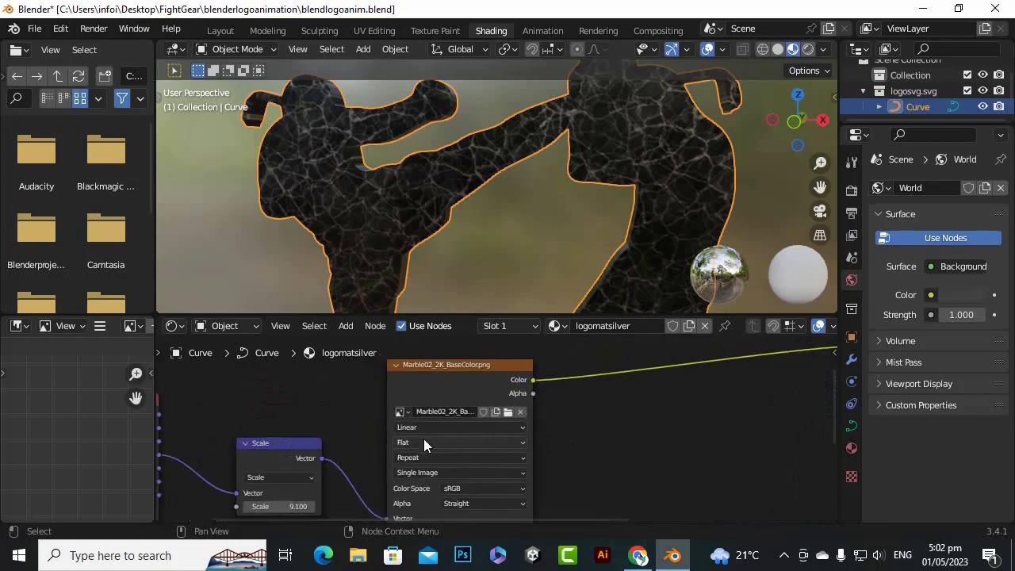
{"action": "left_click", "coordinate": [475, 487]}
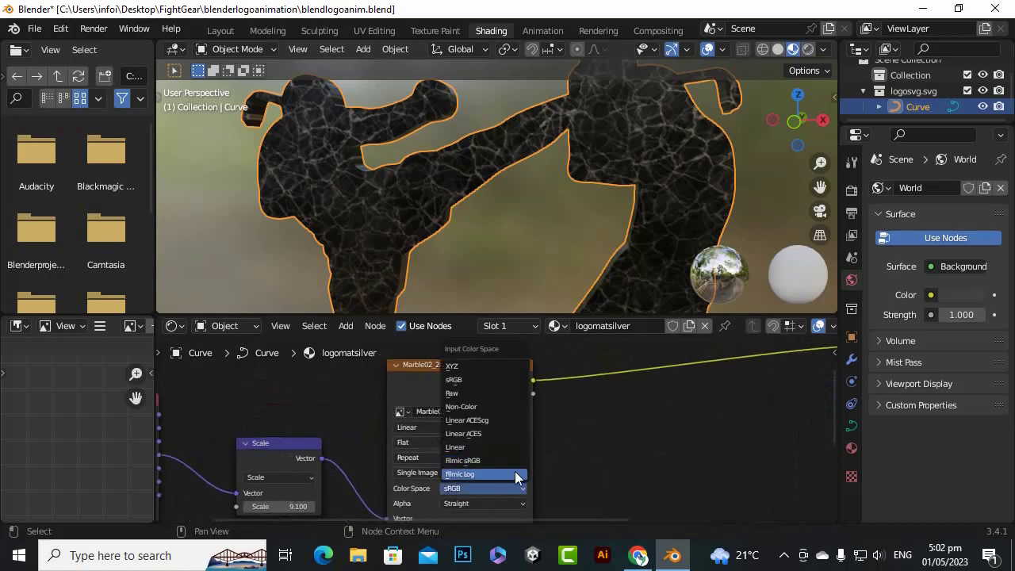
{"action": "left_click", "coordinate": [512, 407]}
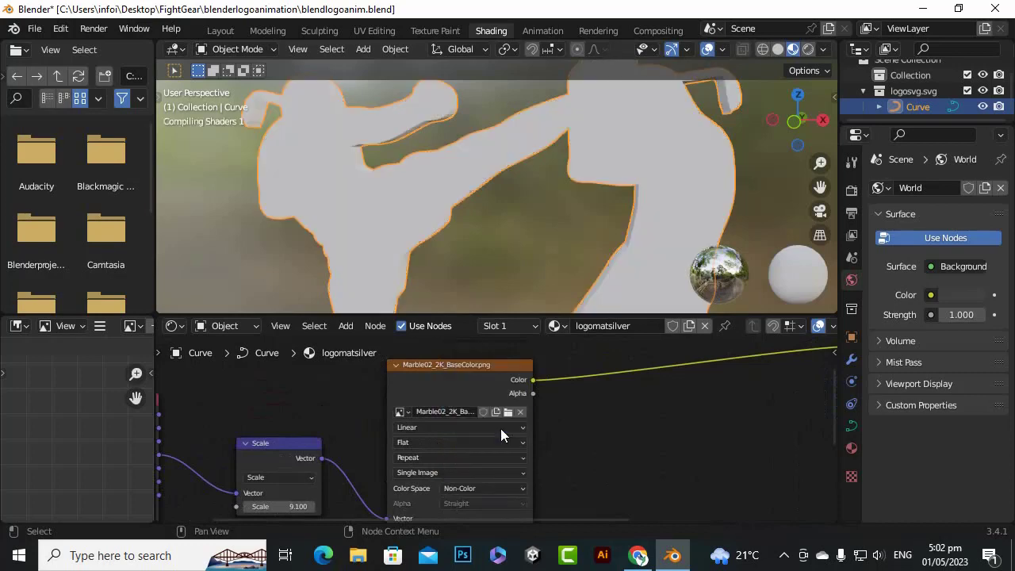
Move the marble texture's Color link from the Principled BSDF's Base Color input to its Roughness input
{"action": "scroll", "coordinate": [477, 162], "scroll_direction": "up", "scroll_amount": 5}
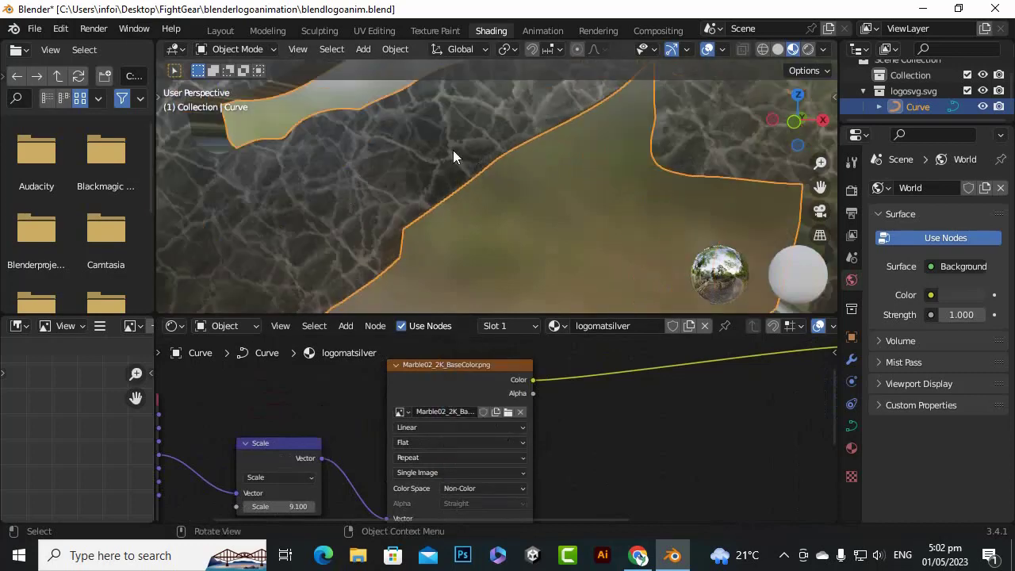
{"action": "scroll", "coordinate": [432, 170], "scroll_direction": "down", "scroll_amount": 2}
{"action": "scroll", "coordinate": [547, 230], "scroll_direction": "down", "scroll_amount": 3}
{"action": "scroll", "coordinate": [626, 429], "scroll_direction": "down", "scroll_amount": 2}
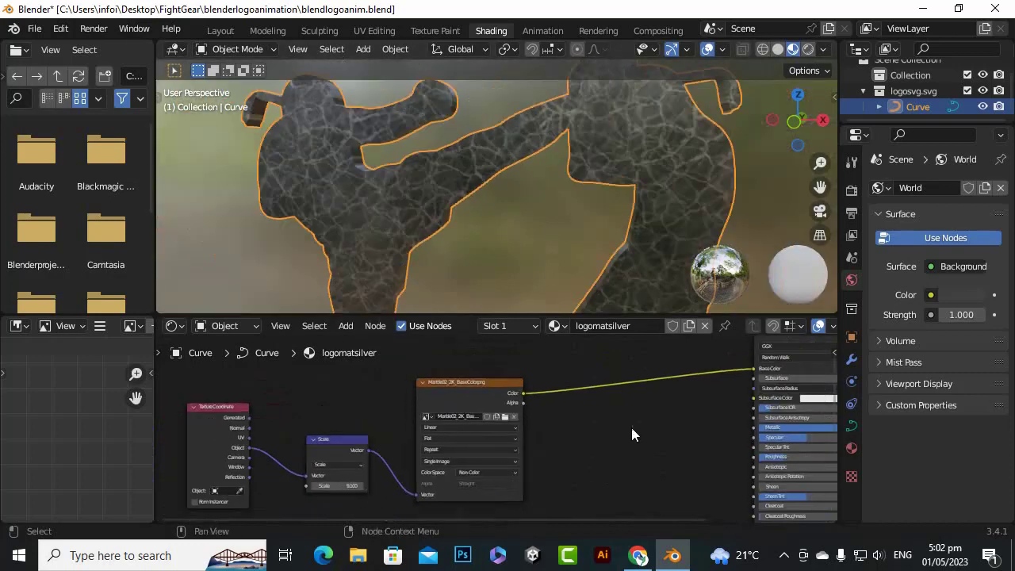
{"action": "middle_click_drag", "start_coordinate": [632, 430], "coordinate": [505, 413]}
{"action": "scroll", "coordinate": [465, 408], "scroll_direction": "down", "scroll_amount": 2}
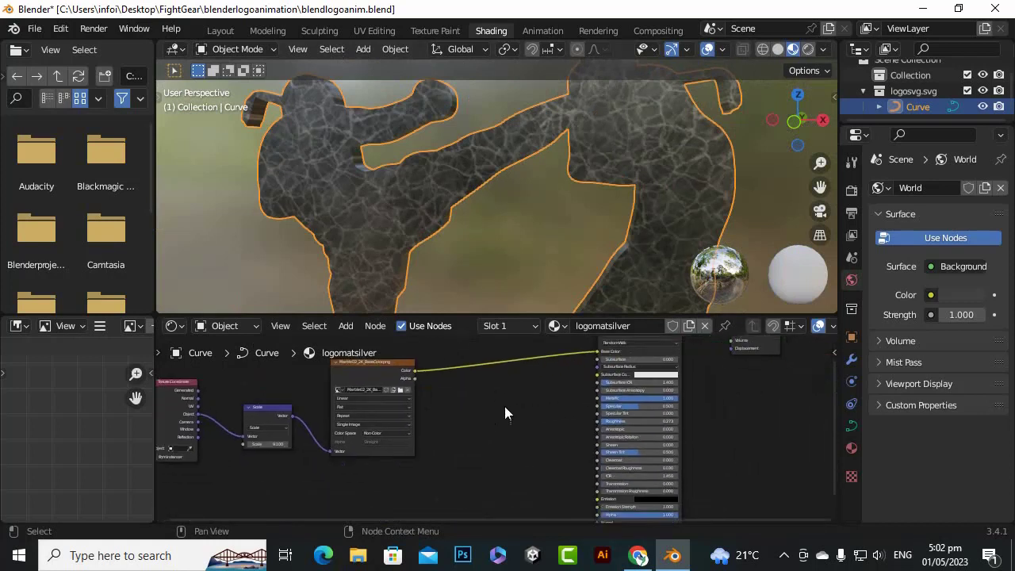
{"action": "scroll", "coordinate": [659, 397], "scroll_direction": "up", "scroll_amount": 1}
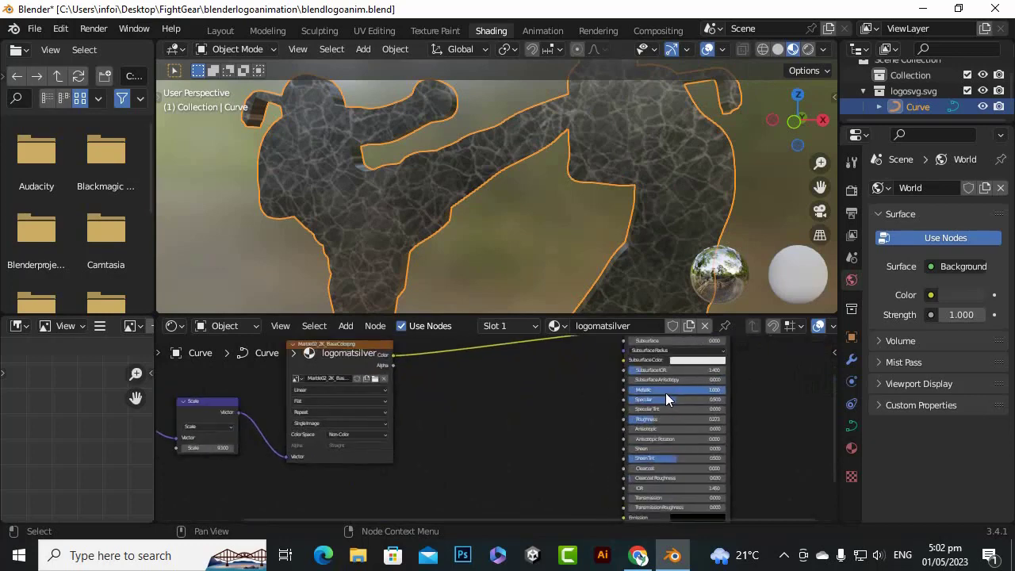
{"action": "scroll", "coordinate": [587, 377], "scroll_direction": "down", "scroll_amount": 1}
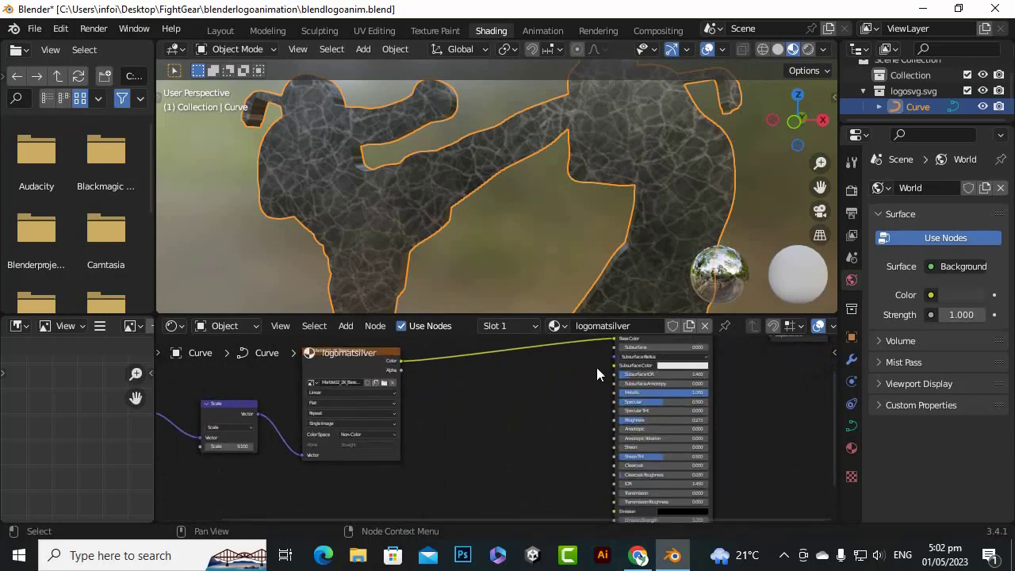
{"action": "left_click_drag", "start_coordinate": [615, 338], "coordinate": [615, 418]}
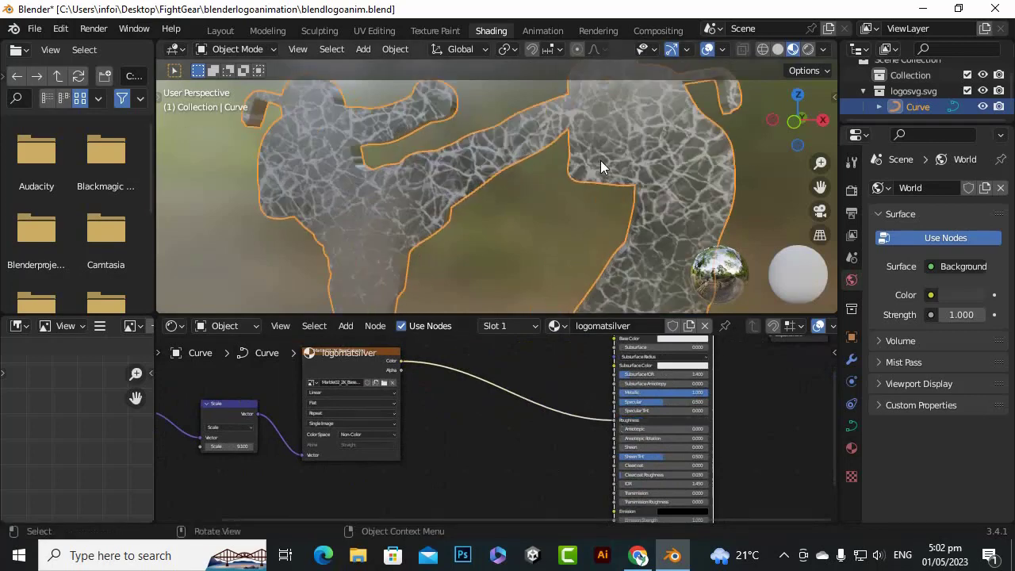
Change the marble image texture's projection from Flat to Box to fix the stretching on the logo's extruded sides
{"action": "left_click_drag", "start_coordinate": [805, 152], "coordinate": [694, 144]}
{"action": "scroll", "coordinate": [488, 184], "scroll_direction": "up", "scroll_amount": 4}
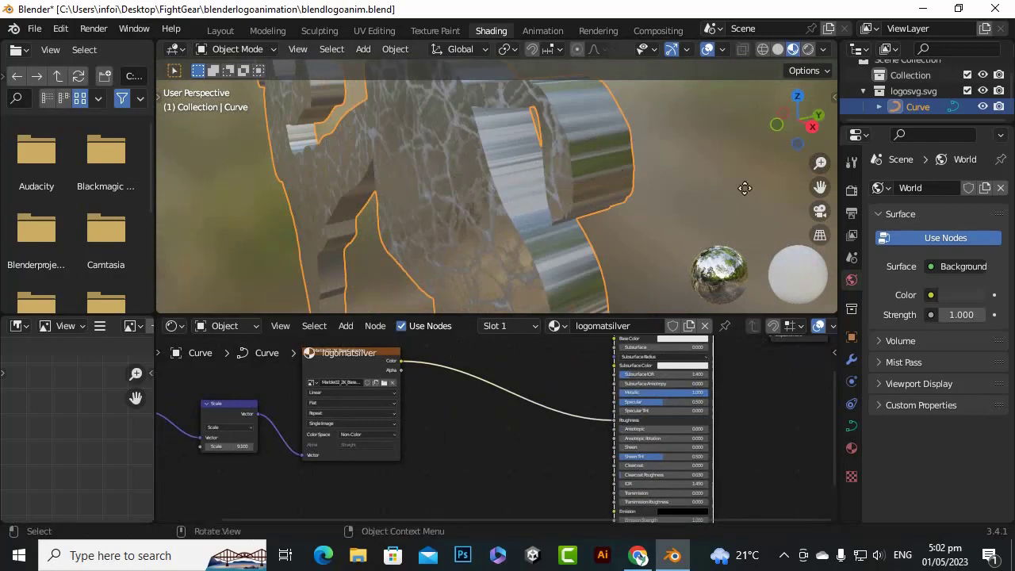
{"action": "scroll", "coordinate": [425, 421], "scroll_direction": "down", "scroll_amount": 1}
{"action": "scroll", "coordinate": [424, 426], "scroll_direction": "up", "scroll_amount": 3}
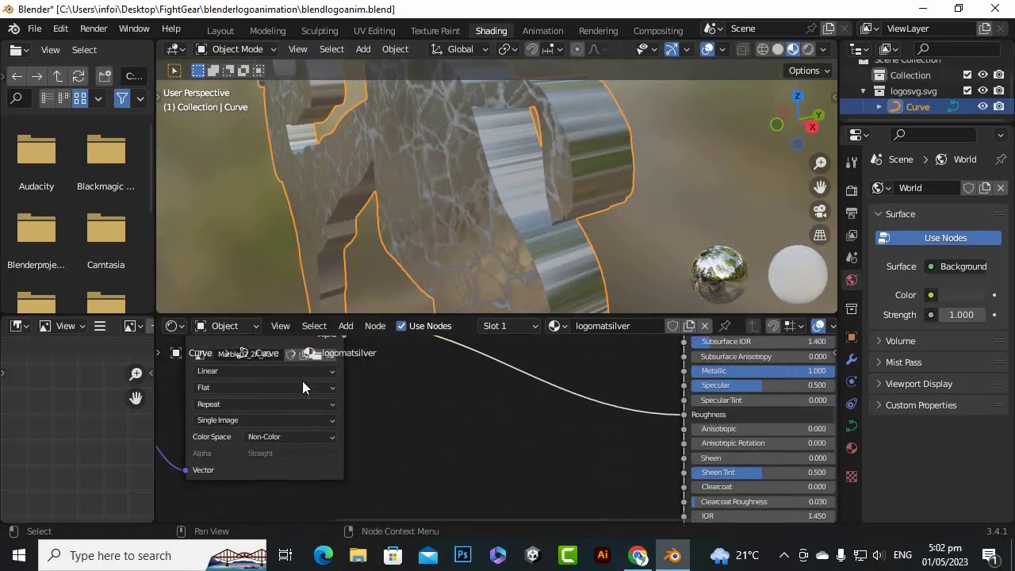
{"action": "left_click", "coordinate": [203, 387]}
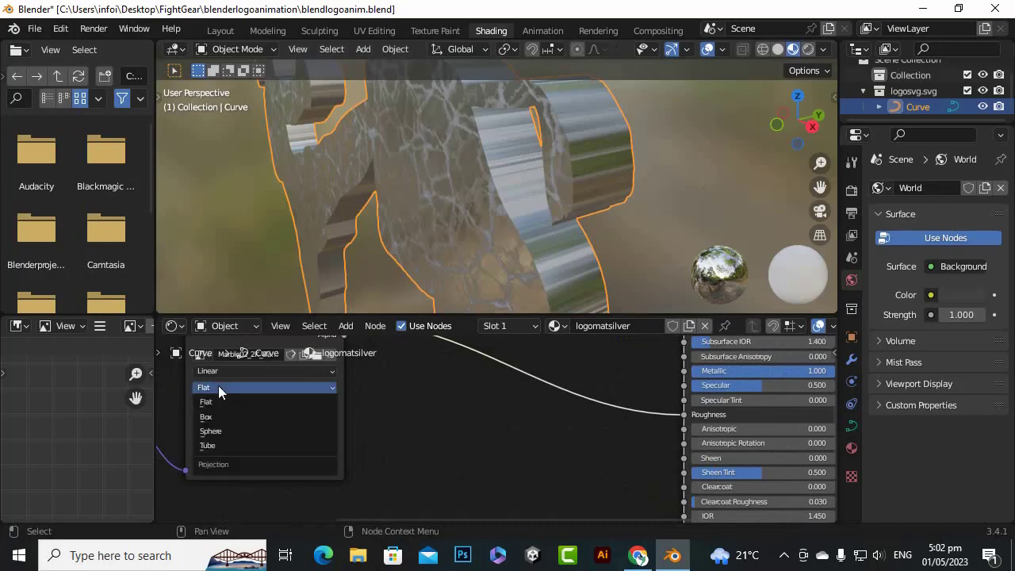
{"action": "left_click", "coordinate": [238, 417]}
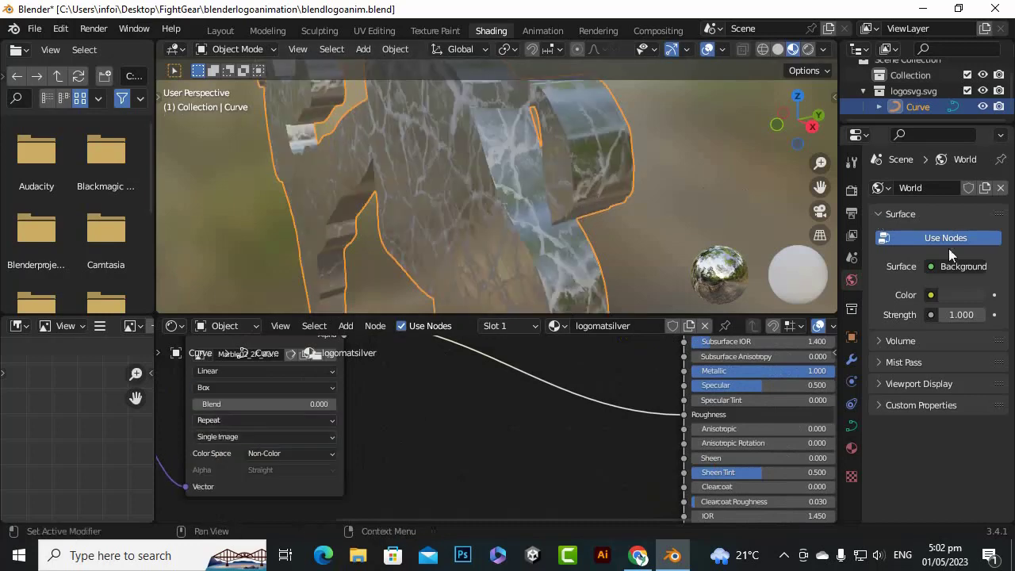
Examine the marble roughness pattern on the logo's front and sides from several angles and distances
{"action": "scroll", "coordinate": [508, 230], "scroll_direction": "down", "scroll_amount": 3}
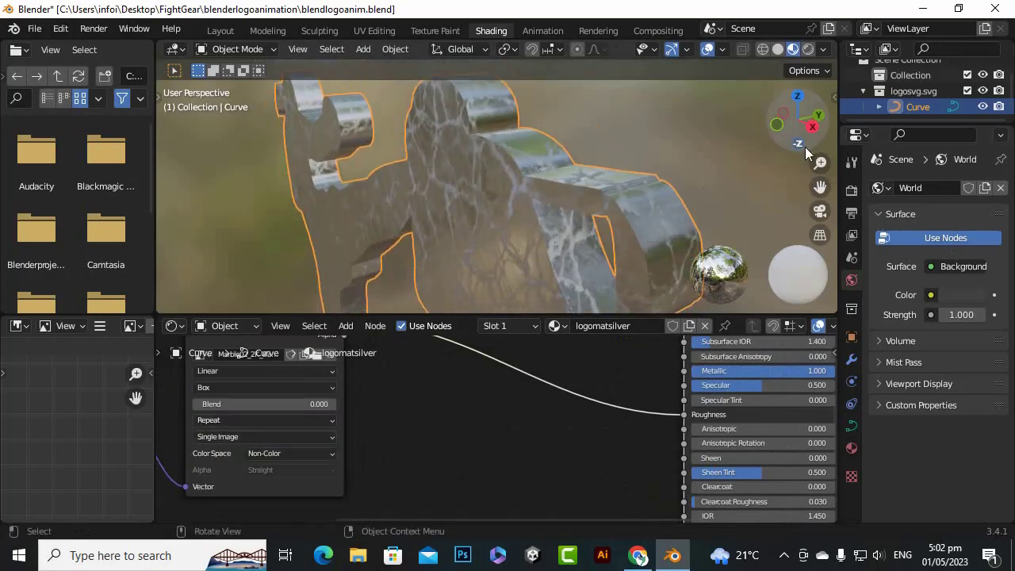
{"action": "mouse_move", "coordinate": [812, 134]}
{"action": "left_mouse_down"}
{"action": "mouse_move", "coordinate": [758, 141]}
{"action": "mouse_move", "coordinate": [917, 139]}
{"action": "left_mouse_up"}
{"action": "scroll", "coordinate": [452, 179], "scroll_direction": "down", "scroll_amount": 5}
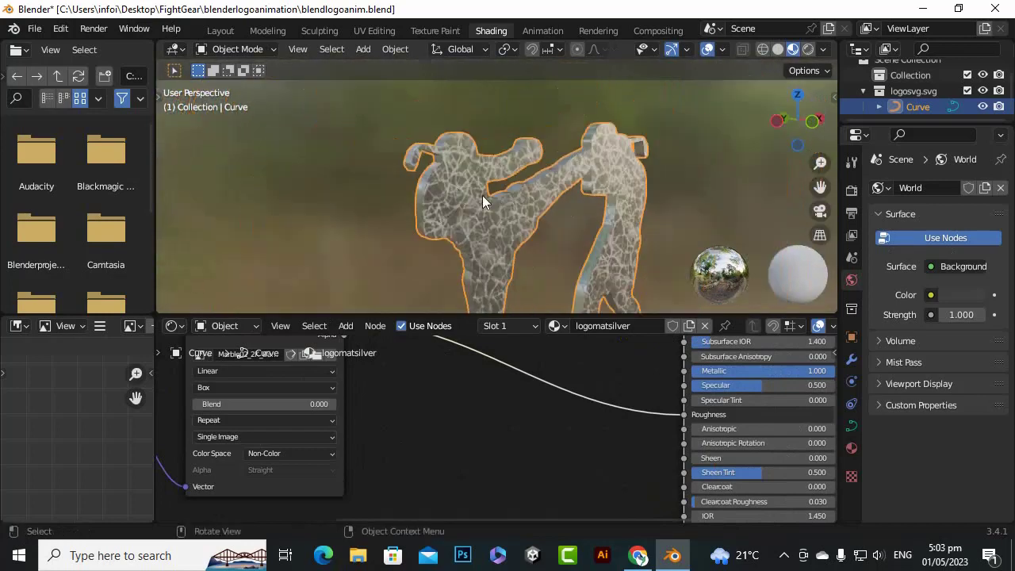
{"action": "left_click_drag", "start_coordinate": [820, 186], "coordinate": [782, 161]}
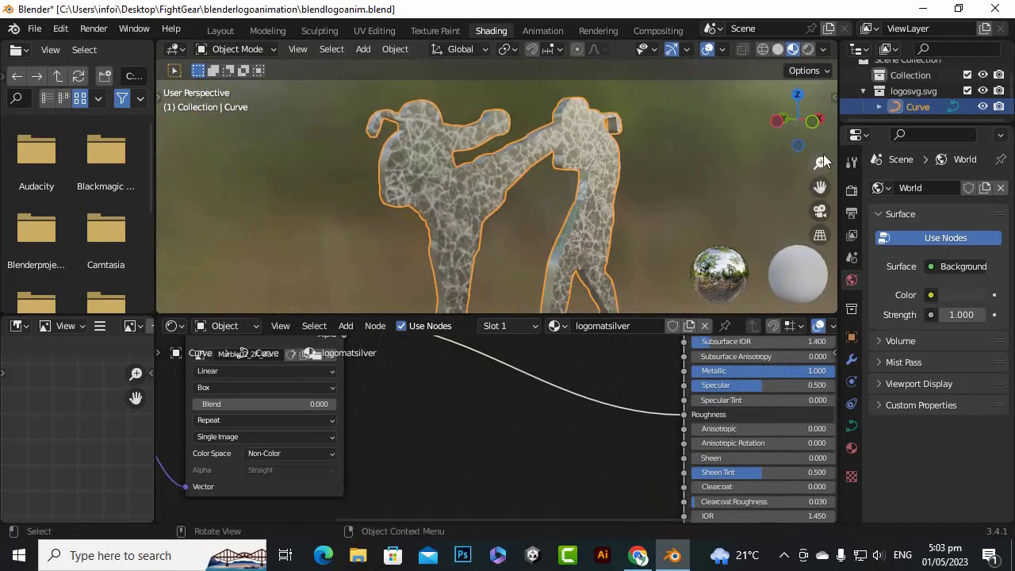
{"action": "left_click_drag", "start_coordinate": [814, 130], "coordinate": [756, 142]}
{"action": "scroll", "coordinate": [603, 151], "scroll_direction": "up", "scroll_amount": 4}
{"action": "scroll", "coordinate": [603, 146], "scroll_direction": "down", "scroll_amount": 4}
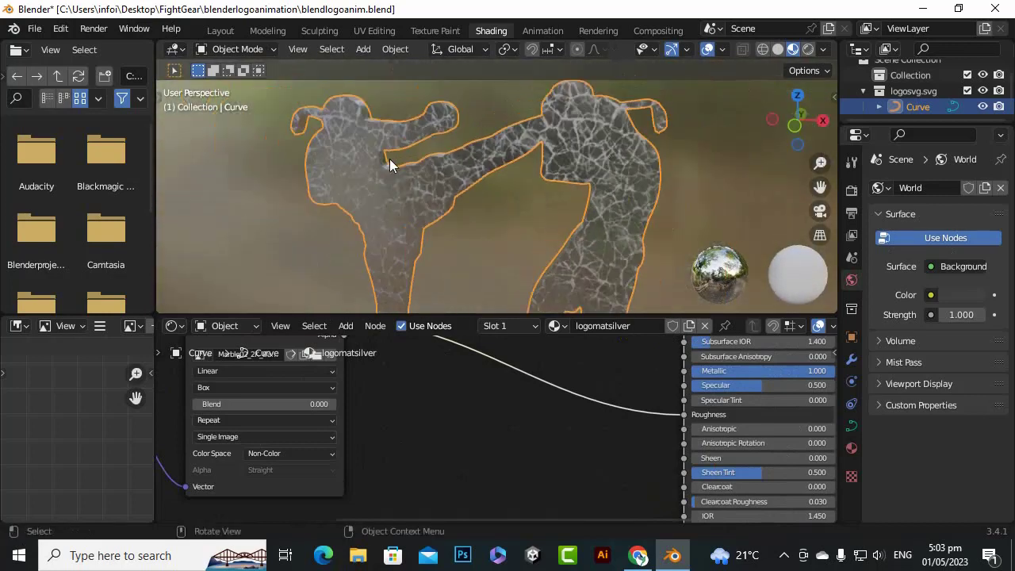
{"action": "mouse_move", "coordinate": [795, 128]}
{"action": "left_mouse_down"}
{"action": "mouse_move", "coordinate": [762, 129]}
{"action": "mouse_move", "coordinate": [823, 133]}
{"action": "mouse_move", "coordinate": [793, 136]}
{"action": "left_mouse_up"}
{"action": "scroll", "coordinate": [307, 203], "scroll_direction": "down", "scroll_amount": 1}
{"action": "scroll", "coordinate": [306, 203], "scroll_direction": "up", "scroll_amount": 5}
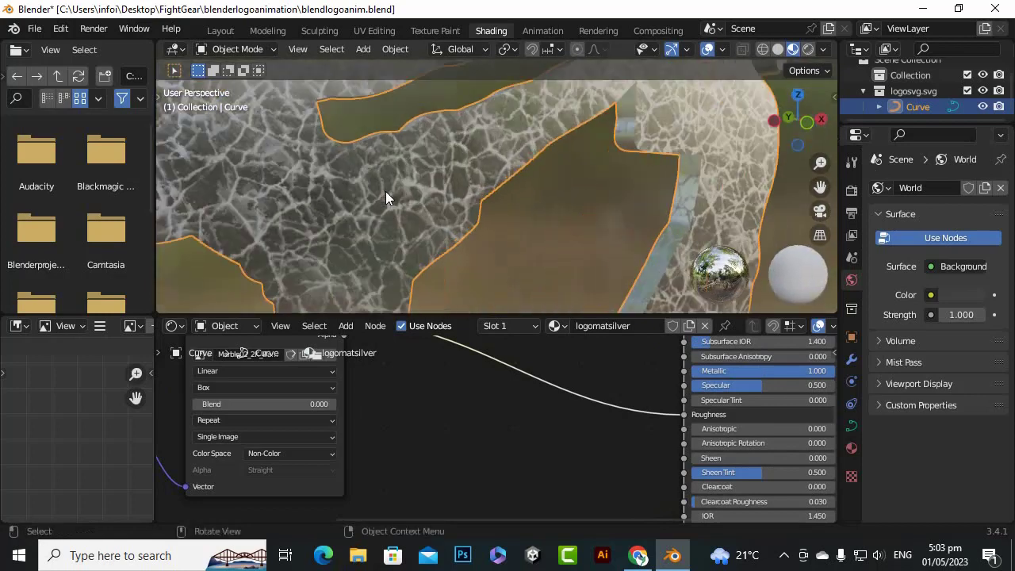
{"action": "scroll", "coordinate": [386, 191], "scroll_direction": "down", "scroll_amount": 5}
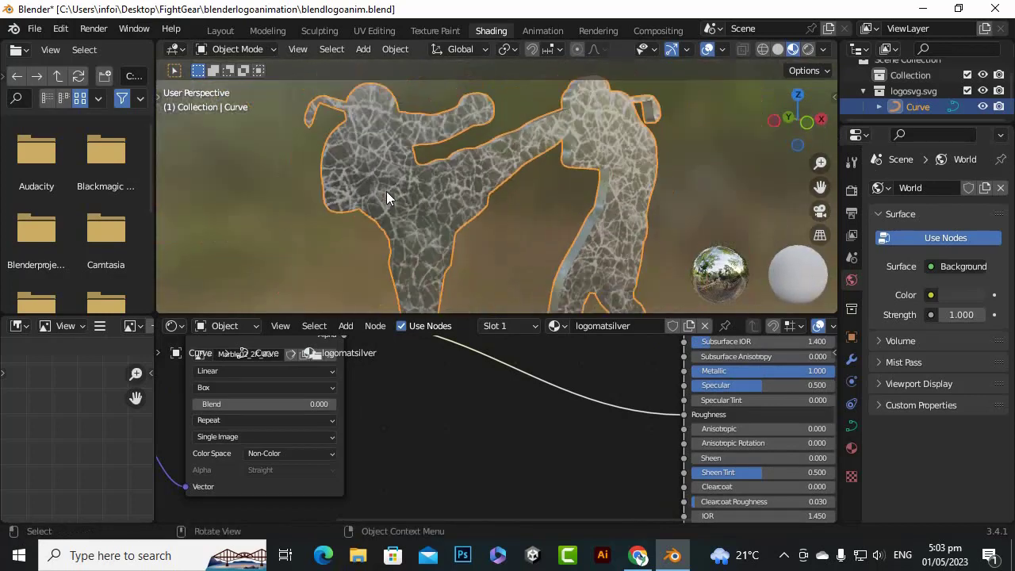
Set the Box projection Blend of the marble image texture to about 0.264
{"action": "left_click_drag", "start_coordinate": [820, 189], "coordinate": [833, 149]}
{"action": "scroll", "coordinate": [490, 179], "scroll_direction": "down", "scroll_amount": 4}
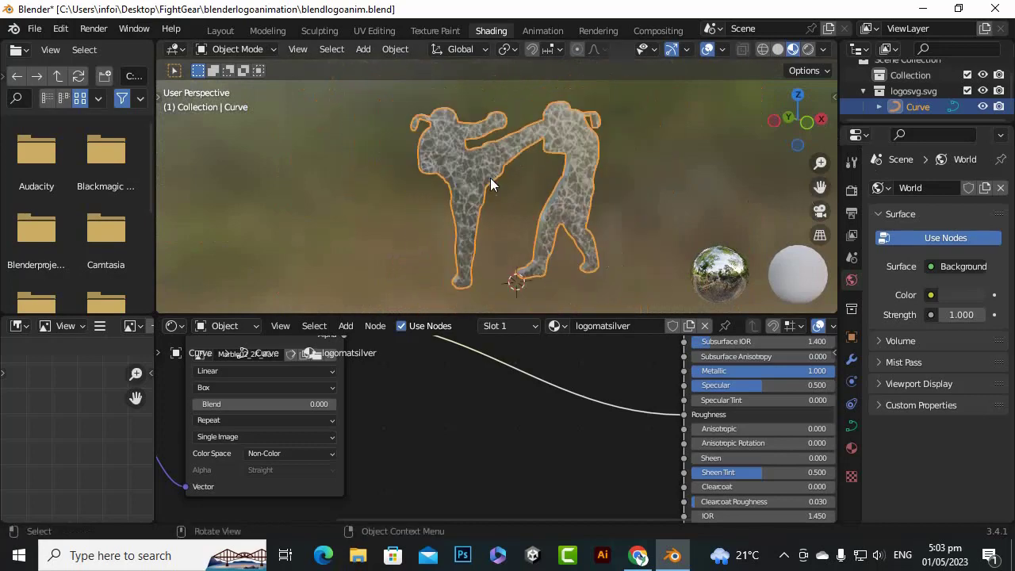
{"action": "scroll", "coordinate": [421, 440], "scroll_direction": "down", "scroll_amount": 2}
{"action": "scroll", "coordinate": [456, 447], "scroll_direction": "down", "scroll_amount": 1}
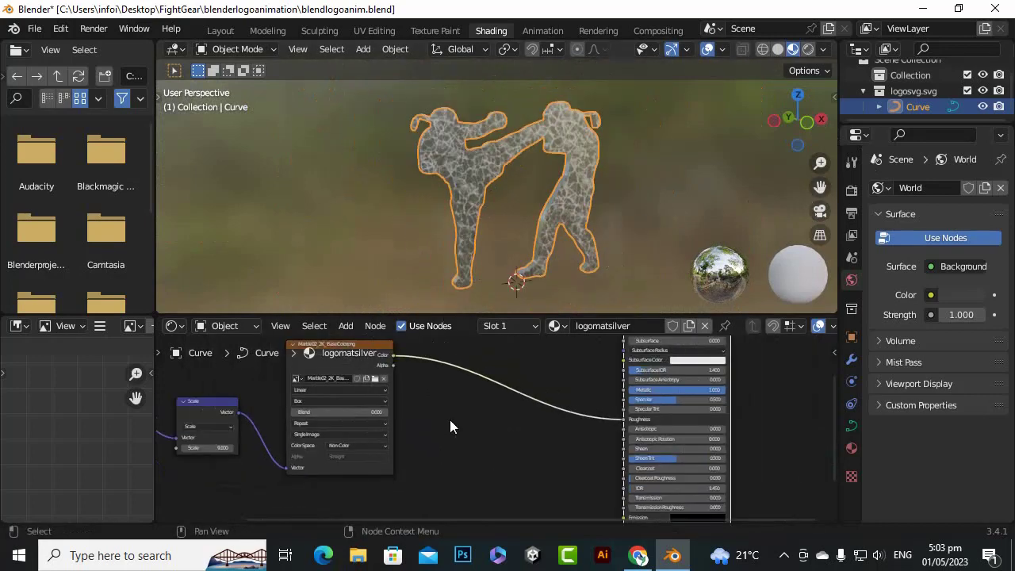
{"action": "middle_click_drag", "start_coordinate": [449, 420], "coordinate": [525, 460]}
{"action": "scroll", "coordinate": [340, 441], "scroll_direction": "up", "scroll_amount": 4}
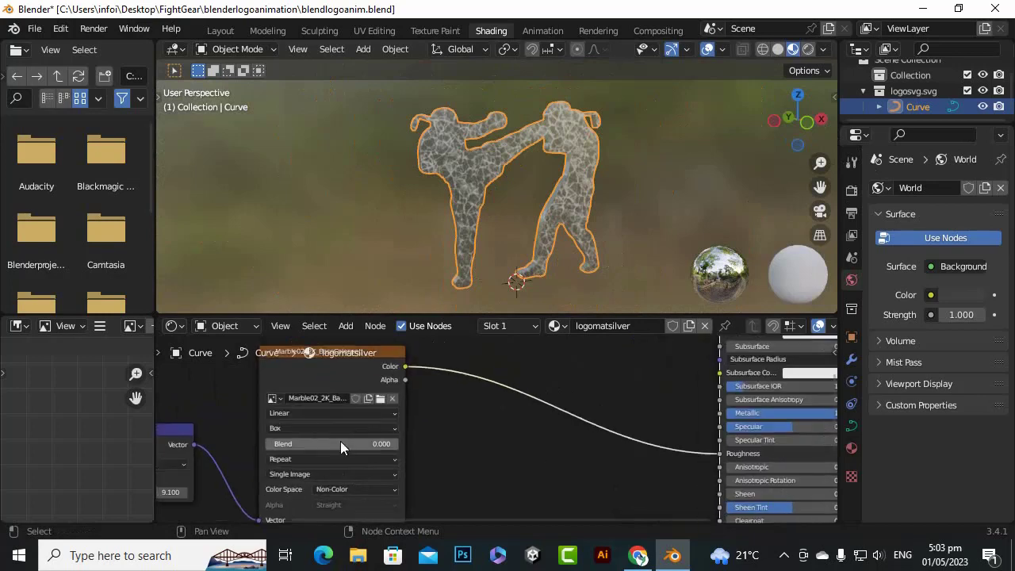
{"action": "left_click_drag", "start_coordinate": [340, 447], "coordinate": [385, 447]}
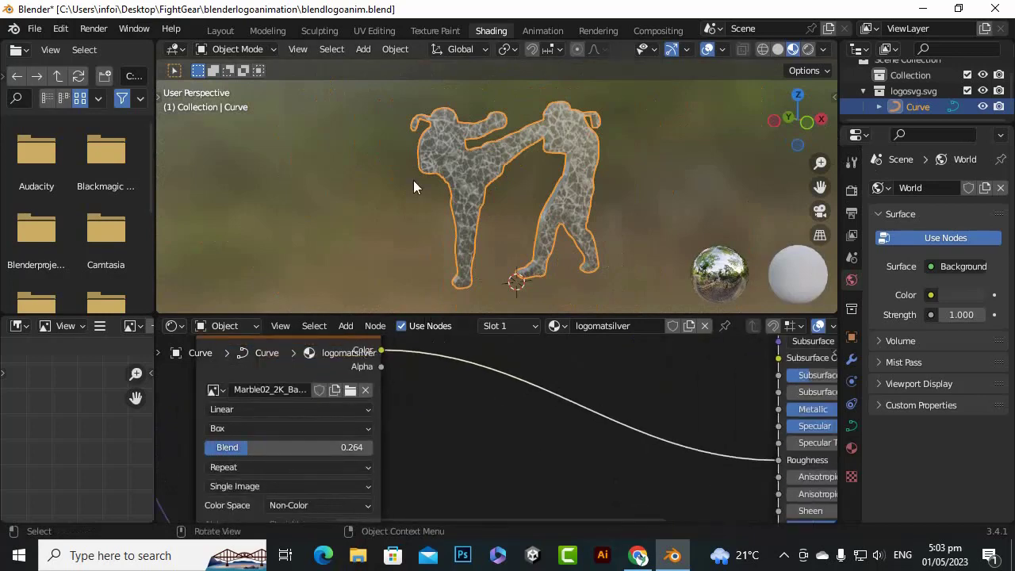
Examine the blended marble texture on the logo's front and extruded sides from several angles and distances
{"action": "scroll", "coordinate": [410, 175], "scroll_direction": "up", "scroll_amount": 8}
{"action": "left_click_drag", "start_coordinate": [817, 185], "coordinate": [838, 216]}
{"action": "mouse_move", "coordinate": [809, 129]}
{"action": "left_mouse_down"}
{"action": "mouse_move", "coordinate": [888, 165]}
{"action": "mouse_move", "coordinate": [811, 151]}
{"action": "mouse_move", "coordinate": [827, 129]}
{"action": "mouse_move", "coordinate": [807, 144]}
{"action": "mouse_move", "coordinate": [751, 125]}
{"action": "mouse_move", "coordinate": [705, 132]}
{"action": "mouse_move", "coordinate": [805, 126]}
{"action": "left_mouse_up"}
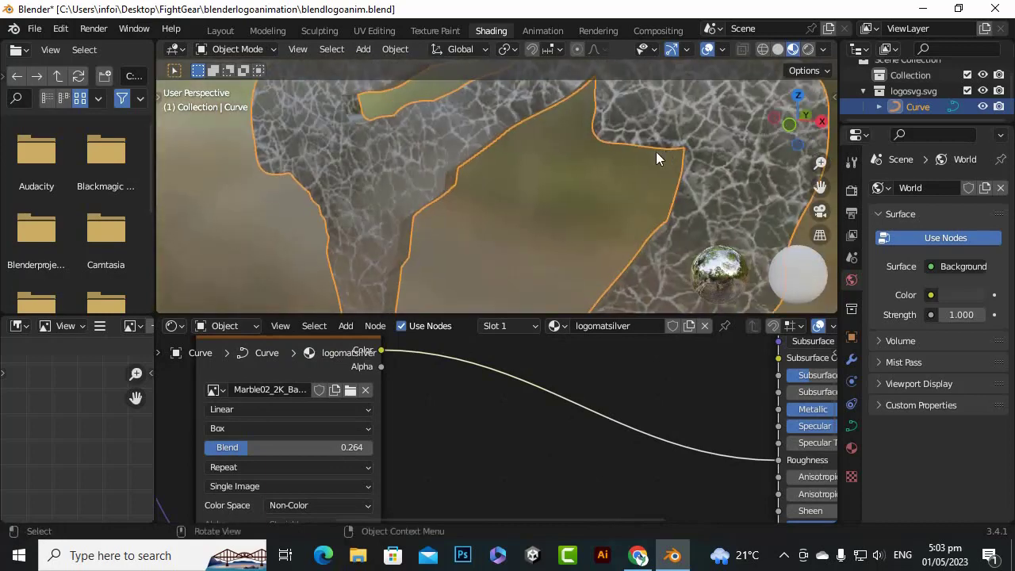
{"action": "scroll", "coordinate": [658, 154], "scroll_direction": "down", "scroll_amount": 6}
{"action": "left_click_drag", "start_coordinate": [820, 185], "coordinate": [670, 193]}
{"action": "scroll", "coordinate": [611, 187], "scroll_direction": "up", "scroll_amount": 6}
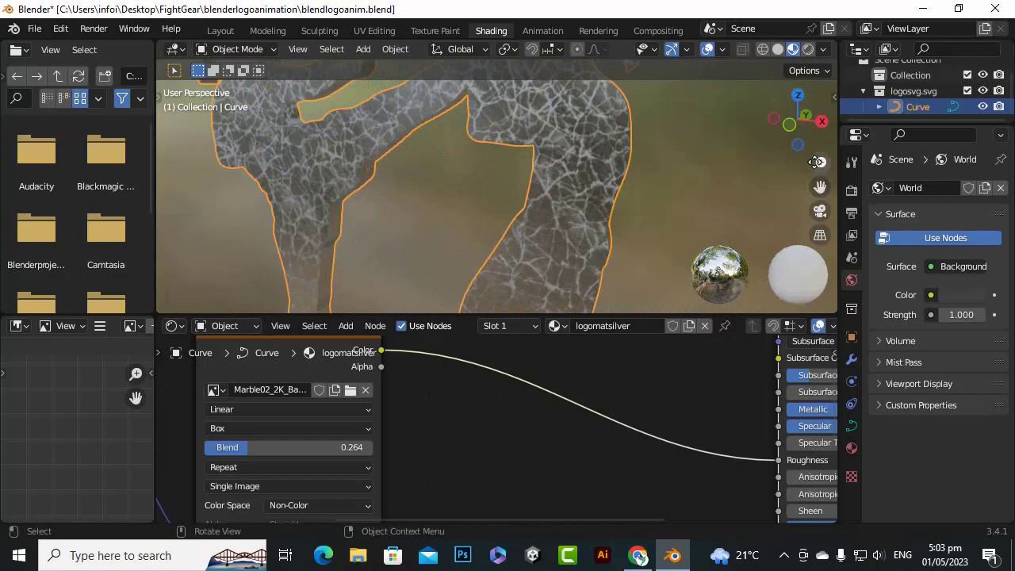
{"action": "left_click_drag", "start_coordinate": [792, 125], "coordinate": [757, 111]}
{"action": "scroll", "coordinate": [421, 402], "scroll_direction": "down", "scroll_amount": 8}
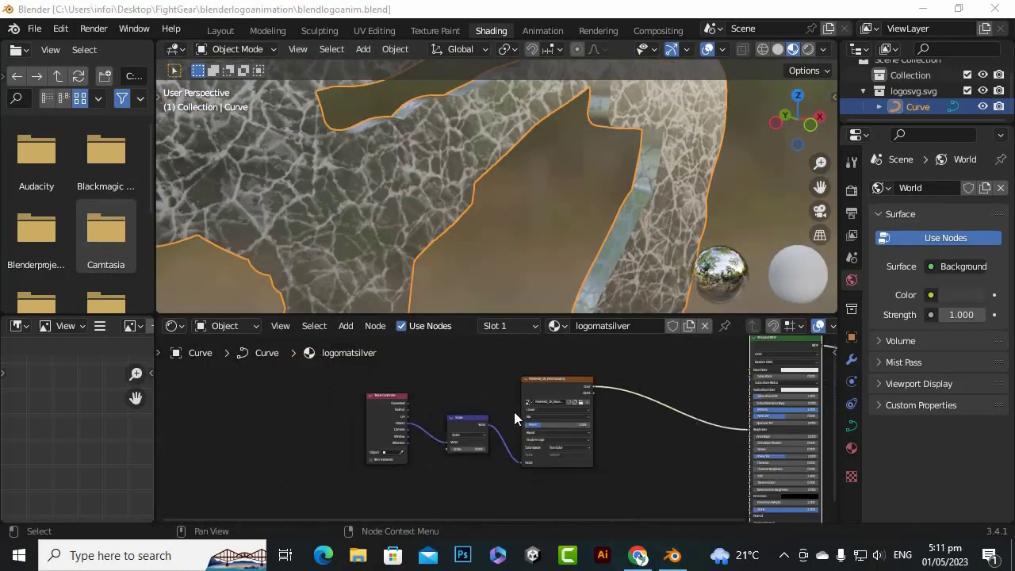
Insert a ColorRamp node into the link between the marble texture's Color output and the Principled BSDF's Roughness input
{"action": "scroll", "coordinate": [516, 415], "scroll_direction": "down", "scroll_amount": 2}
{"action": "middle_click_drag", "start_coordinate": [657, 437], "coordinate": [484, 432]}
{"action": "scroll", "coordinate": [529, 390], "scroll_direction": "up", "scroll_amount": 2}
{"action": "scroll", "coordinate": [479, 381], "scroll_direction": "up", "scroll_amount": 2}
{"action": "scroll", "coordinate": [513, 452], "scroll_direction": "up", "scroll_amount": 1}
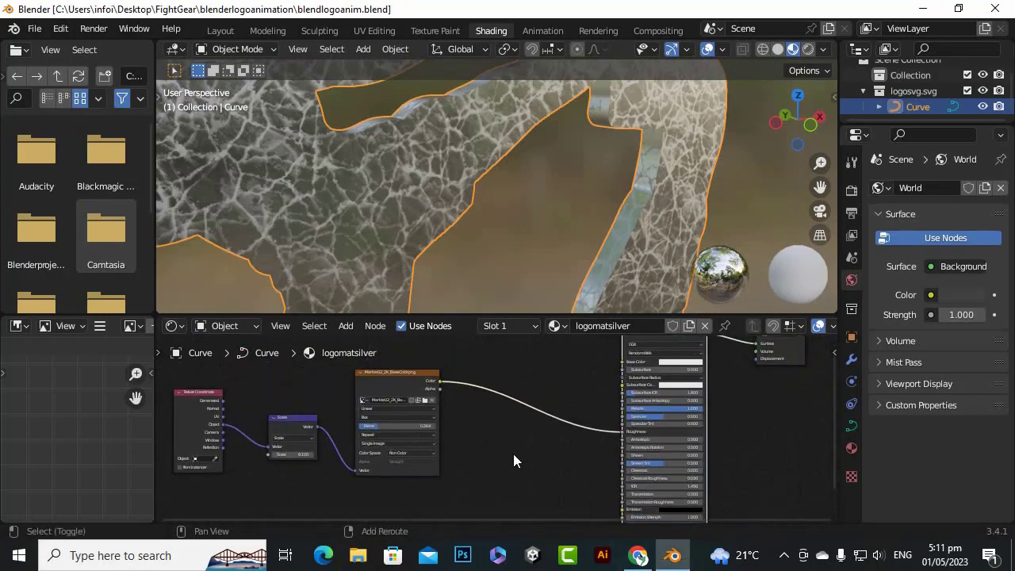
{"action": "key", "text": "shift+a"}
{"action": "mouse_move", "coordinate": [489, 349]}
{"action": "mouse_move", "coordinate": [486, 423]}
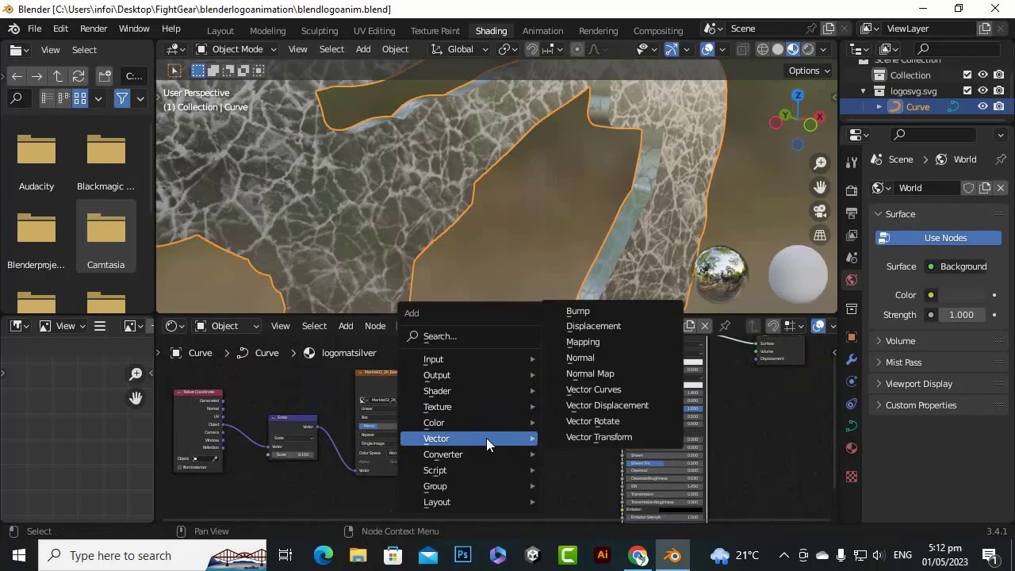
{"action": "mouse_move", "coordinate": [490, 456]}
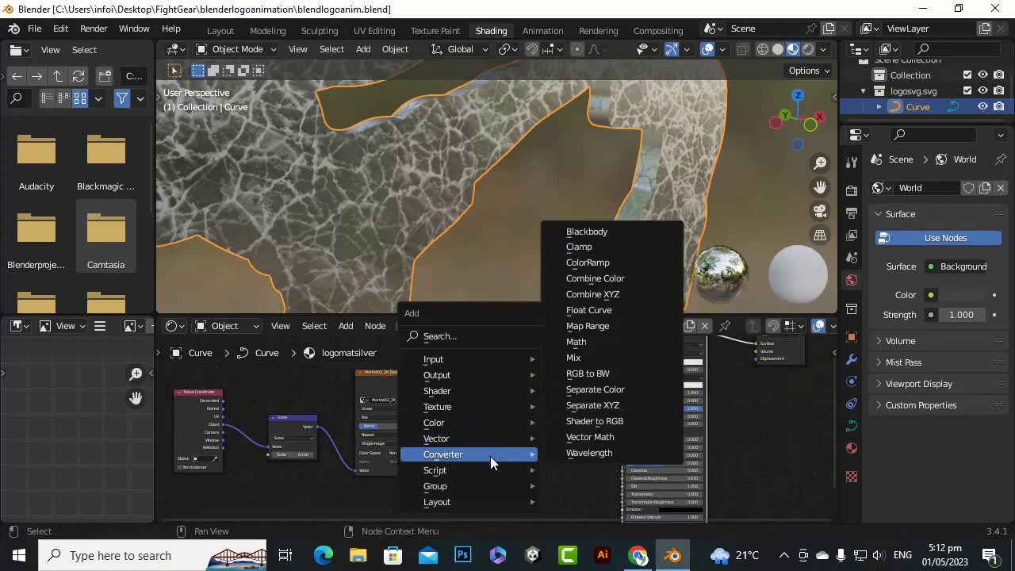
{"action": "left_click", "coordinate": [603, 262]}
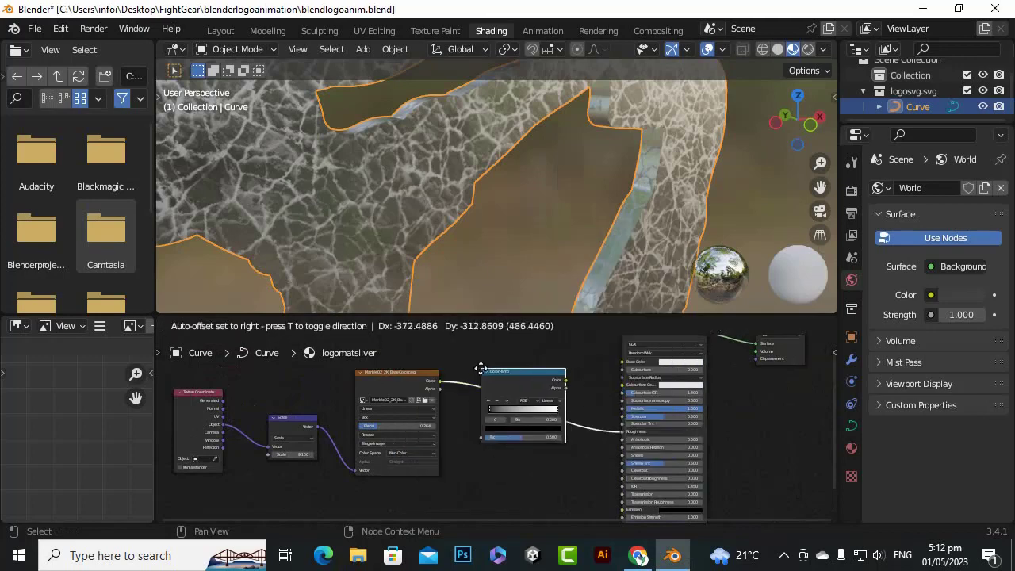
{"action": "left_click", "coordinate": [482, 370]}
Move the ColorRamp's black stop to position 0.077 and its white stop to 0.968 to increase the roughness contrast
{"action": "scroll", "coordinate": [499, 400], "scroll_direction": "up", "scroll_amount": 4}
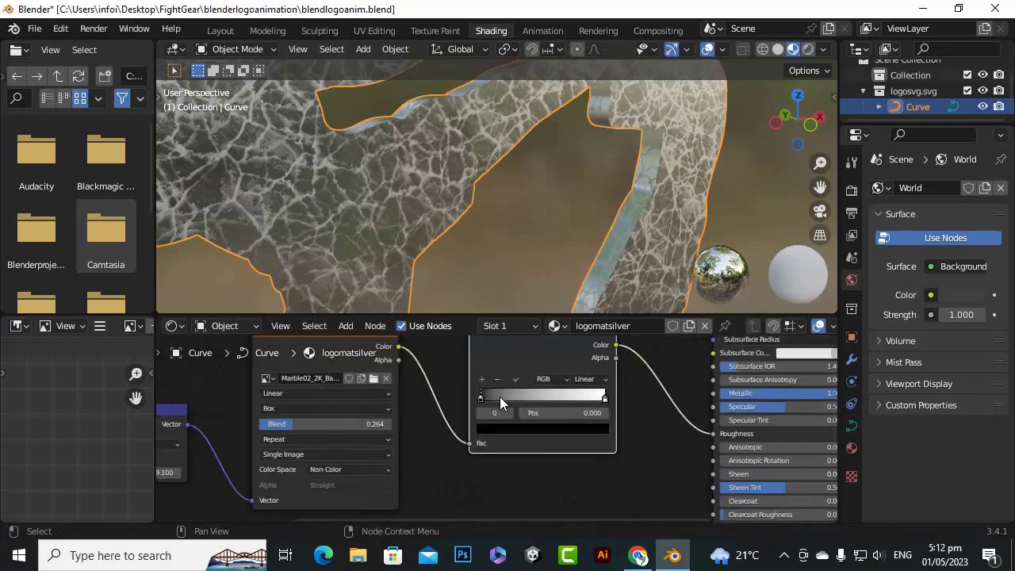
{"action": "mouse_move", "coordinate": [473, 389]}
{"action": "left_mouse_down"}
{"action": "mouse_move", "coordinate": [505, 392]}
{"action": "mouse_move", "coordinate": [485, 398]}
{"action": "left_mouse_up"}
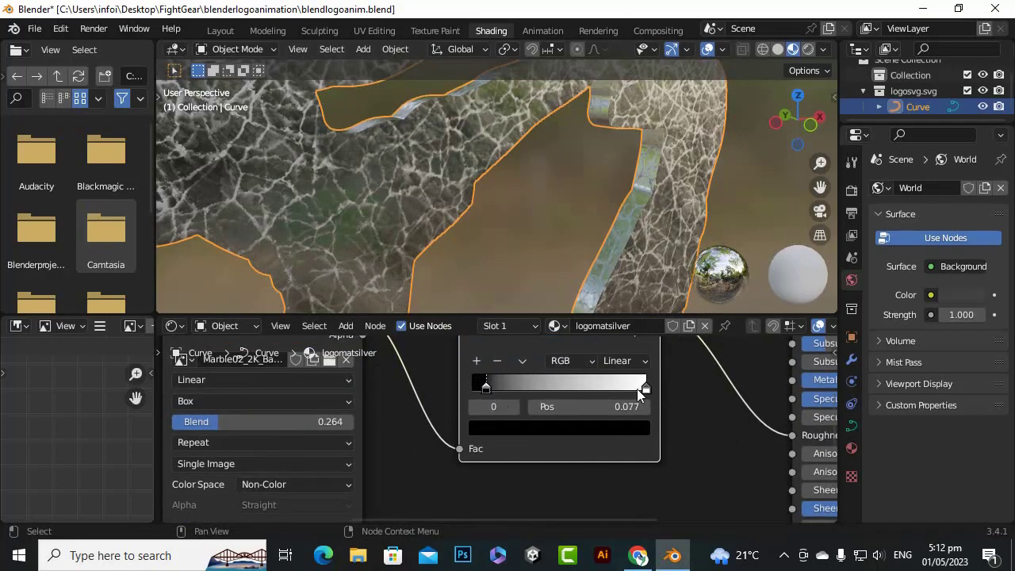
{"action": "mouse_move", "coordinate": [645, 389]}
{"action": "left_mouse_down"}
{"action": "mouse_move", "coordinate": [619, 387]}
{"action": "mouse_move", "coordinate": [640, 388]}
{"action": "left_mouse_up"}
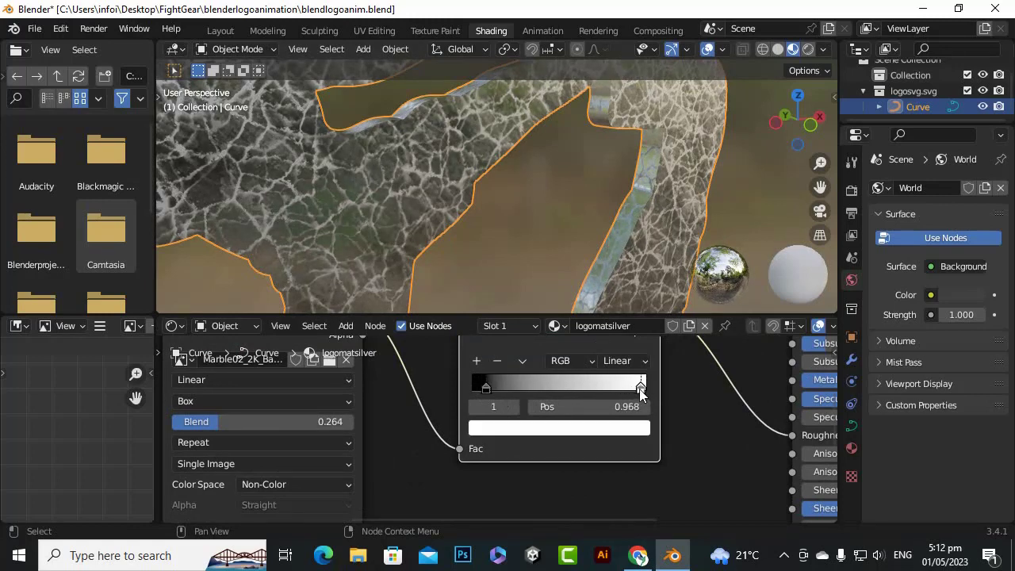
{"action": "scroll", "coordinate": [473, 241], "scroll_direction": "down", "scroll_amount": 5}
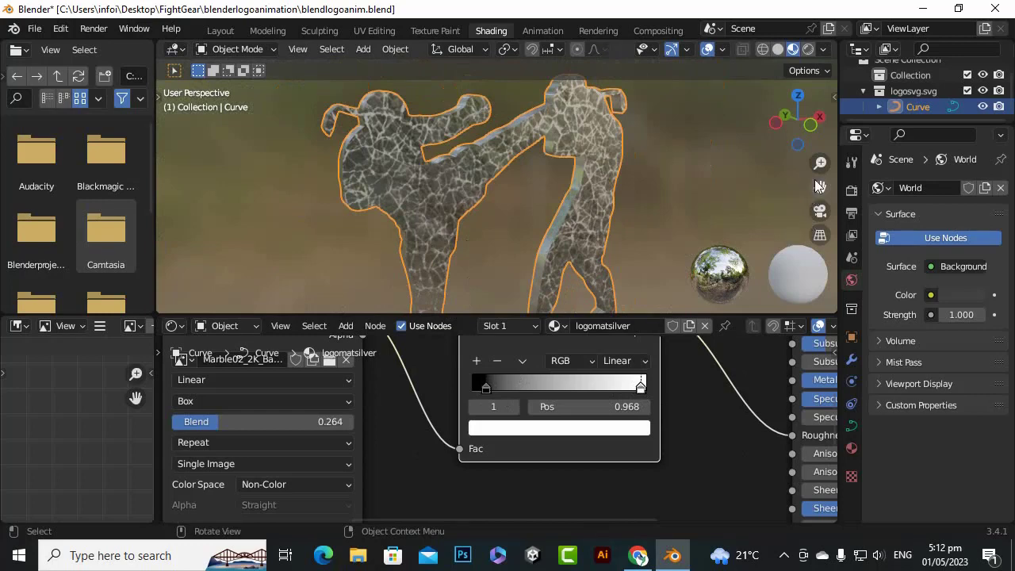
{"action": "left_click_drag", "start_coordinate": [797, 119], "coordinate": [771, 122]}
{"action": "scroll", "coordinate": [552, 200], "scroll_direction": "down", "scroll_amount": 4}
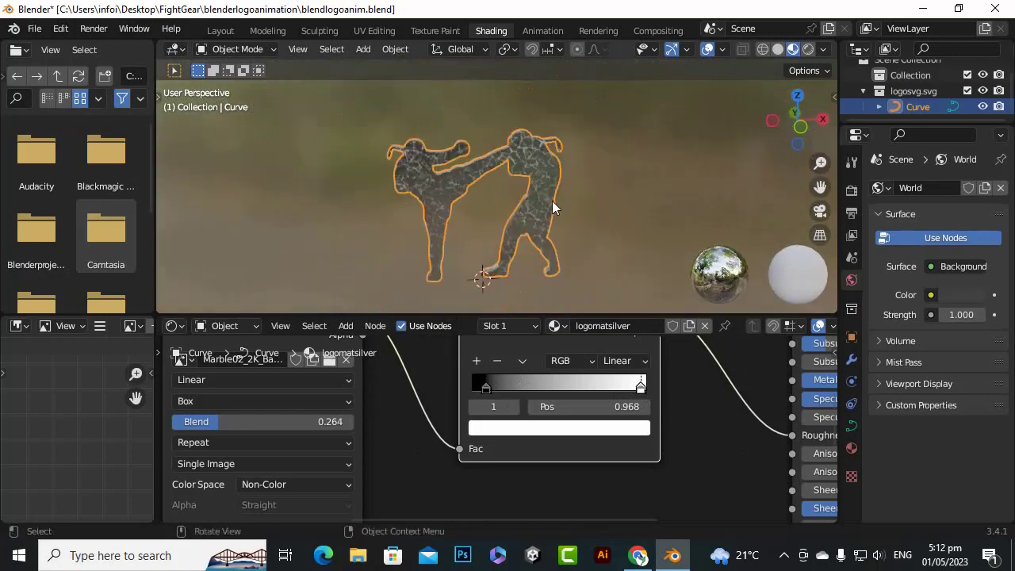
Add a Noise Texture node below the marble image texture in the logomatsilver material
{"action": "scroll", "coordinate": [672, 436], "scroll_direction": "down", "scroll_amount": 4}
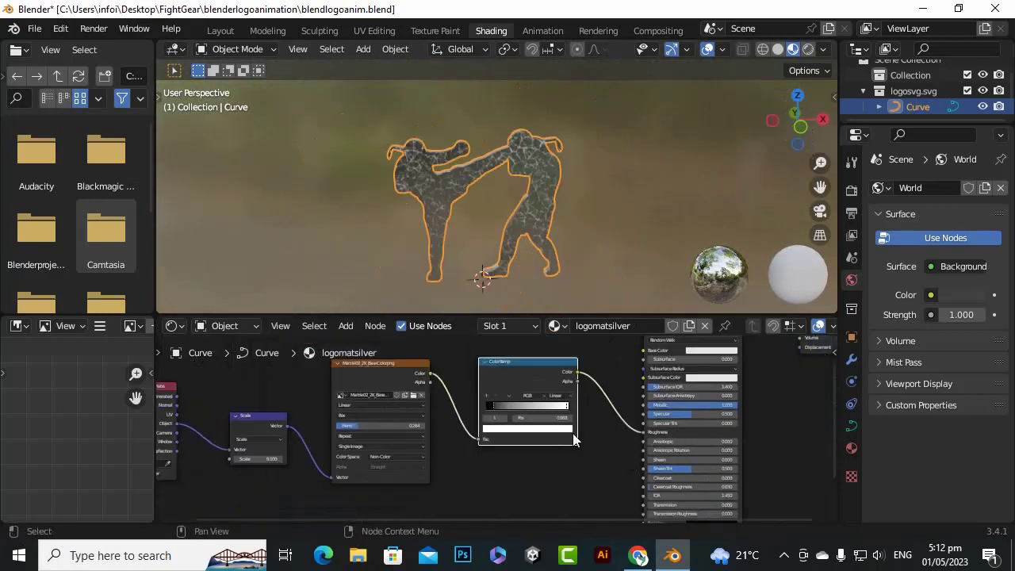
{"action": "middle_click_drag", "start_coordinate": [623, 489], "coordinate": [705, 401]}
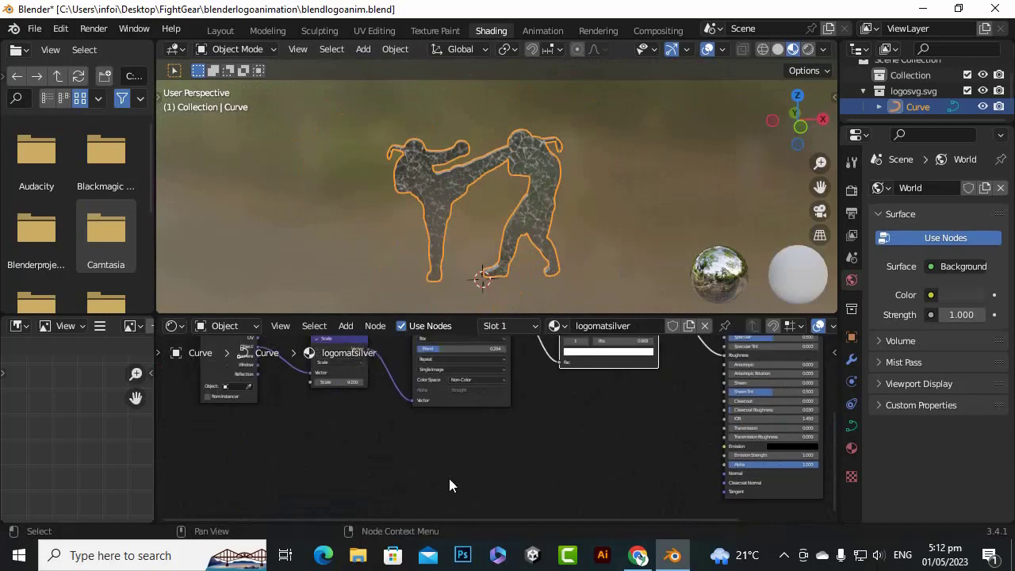
{"action": "key", "text": "shift+a"}
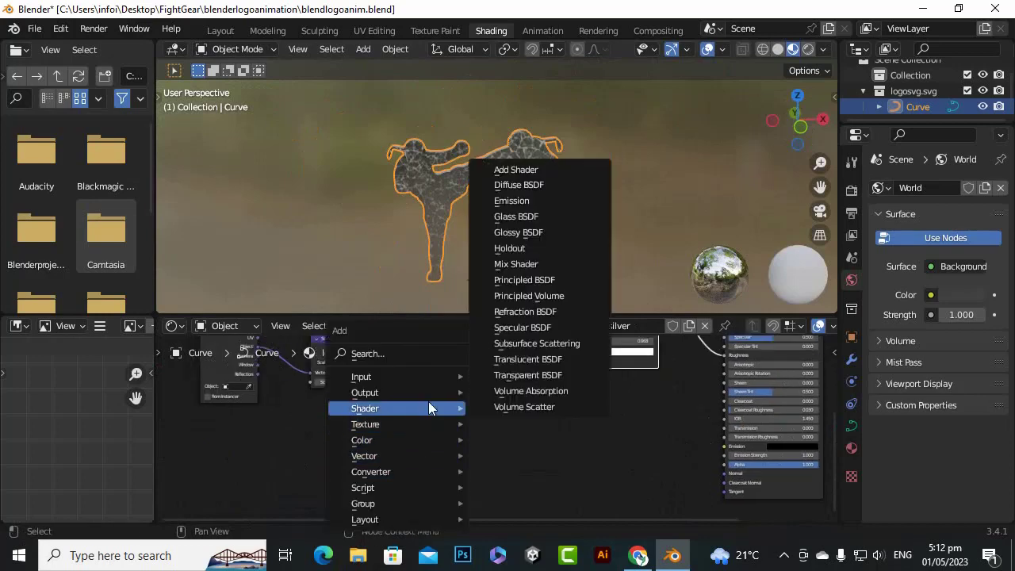
{"action": "mouse_move", "coordinate": [429, 424]}
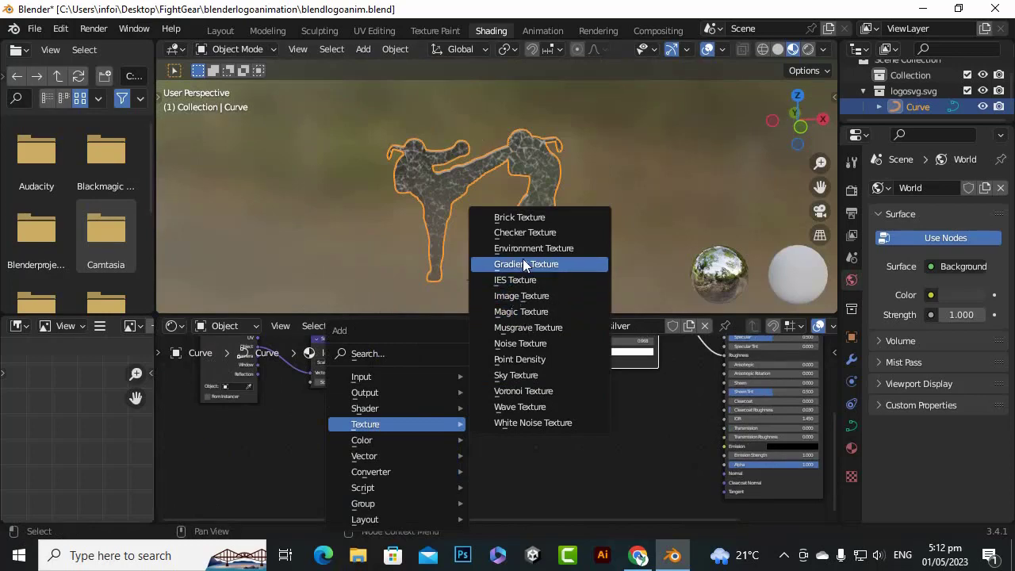
{"action": "left_click", "coordinate": [518, 343]}
{"action": "left_click", "coordinate": [402, 432]}
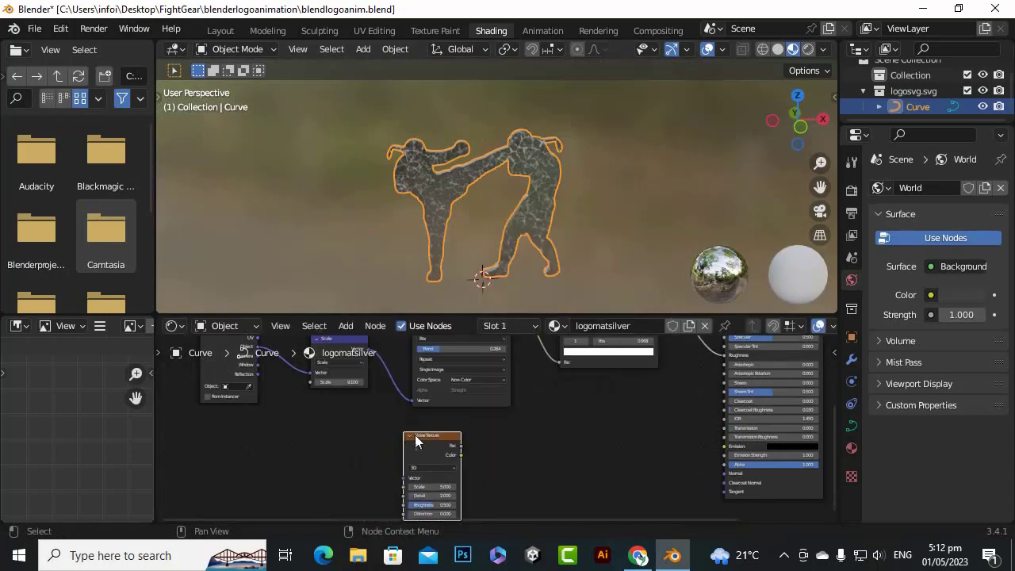
Link the Texture Coordinate's Object output to the Noise Texture's Vector input and reposition the noise node below the marble texture
{"action": "scroll", "coordinate": [386, 460], "scroll_direction": "down", "scroll_amount": 4}
{"action": "scroll", "coordinate": [428, 456], "scroll_direction": "up", "scroll_amount": 5}
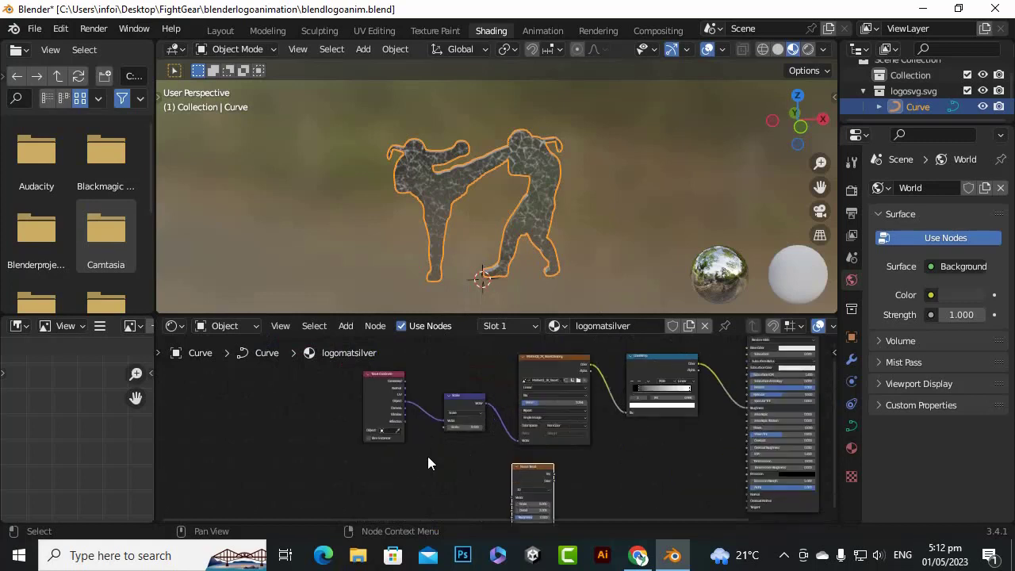
{"action": "left_click_drag", "start_coordinate": [369, 389], "coordinate": [519, 371]}
{"action": "middle_click_drag", "start_coordinate": [608, 373], "coordinate": [575, 406]}
{"action": "scroll", "coordinate": [618, 432], "scroll_direction": "down", "scroll_amount": 2}
{"action": "scroll", "coordinate": [571, 432], "scroll_direction": "down", "scroll_amount": 1}
{"action": "scroll", "coordinate": [539, 423], "scroll_direction": "up", "scroll_amount": 1}
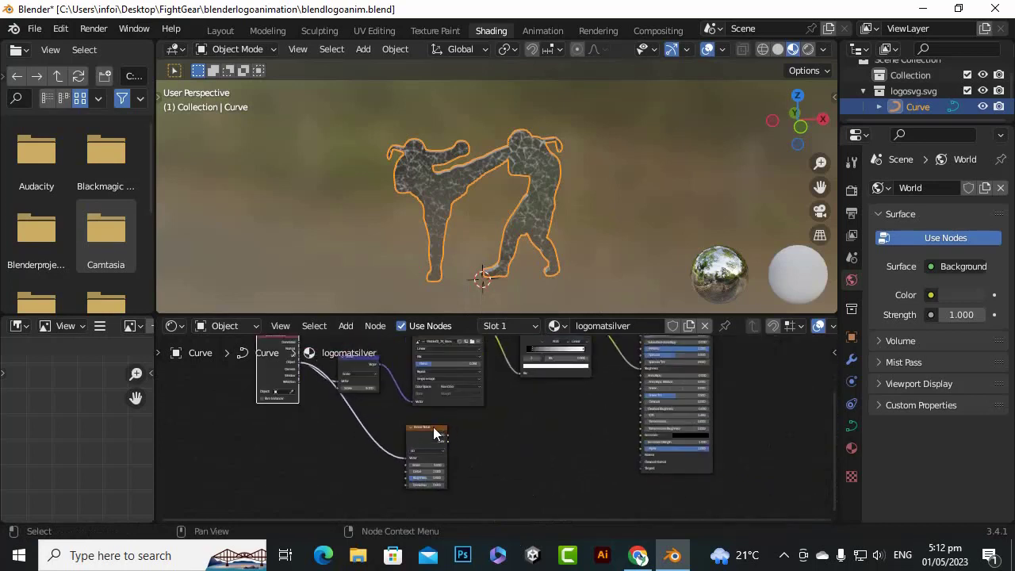
{"action": "scroll", "coordinate": [425, 429], "scroll_direction": "up", "scroll_amount": 2}
{"action": "left_click_drag", "start_coordinate": [417, 428], "coordinate": [489, 426]}
{"action": "scroll", "coordinate": [497, 430], "scroll_direction": "down", "scroll_amount": 4}
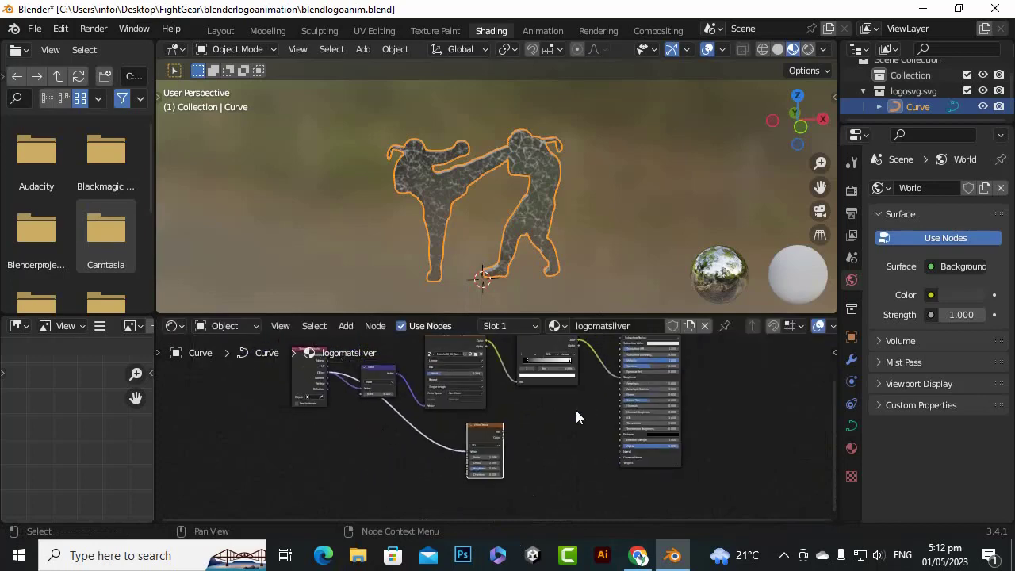
{"action": "middle_click_drag", "start_coordinate": [540, 424], "coordinate": [468, 441]}
{"action": "scroll", "coordinate": [511, 428], "scroll_direction": "up", "scroll_amount": 4}
{"action": "scroll", "coordinate": [498, 437], "scroll_direction": "down", "scroll_amount": 2}
{"action": "scroll", "coordinate": [495, 444], "scroll_direction": "down", "scroll_amount": 1}
{"action": "left_click_drag", "start_coordinate": [405, 413], "coordinate": [350, 413]}
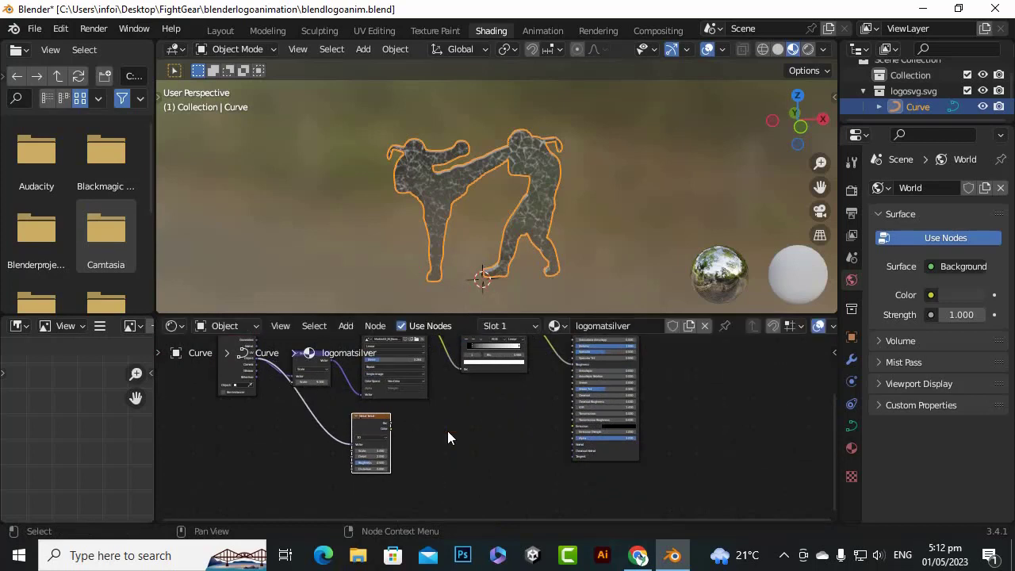
Add a second ColorRamp beside the Noise Texture and link the noise's Fac output to the ramp's Fac input
{"action": "key", "text": "shift+a"}
{"action": "mouse_move", "coordinate": [436, 428]}
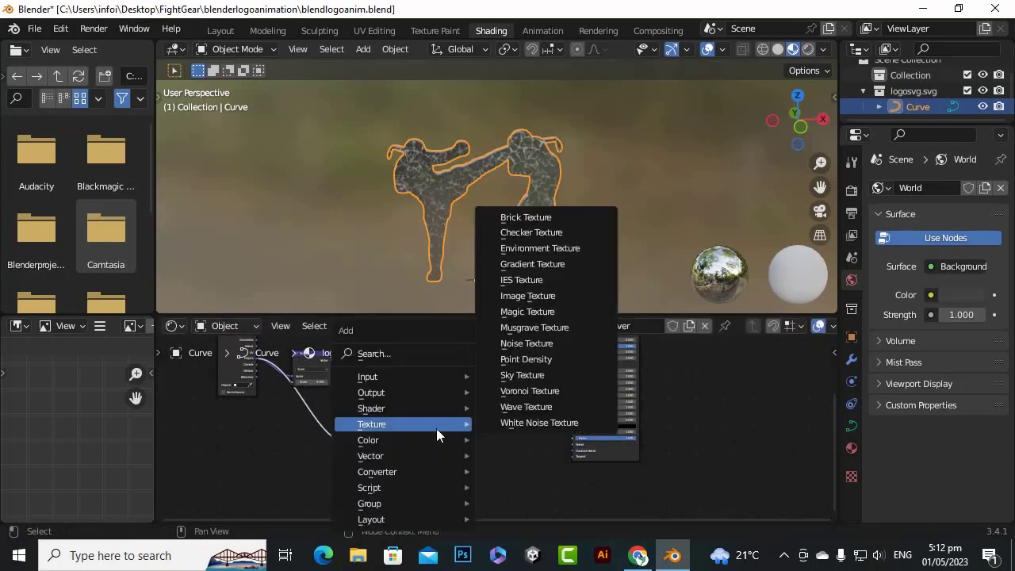
{"action": "mouse_move", "coordinate": [429, 455]}
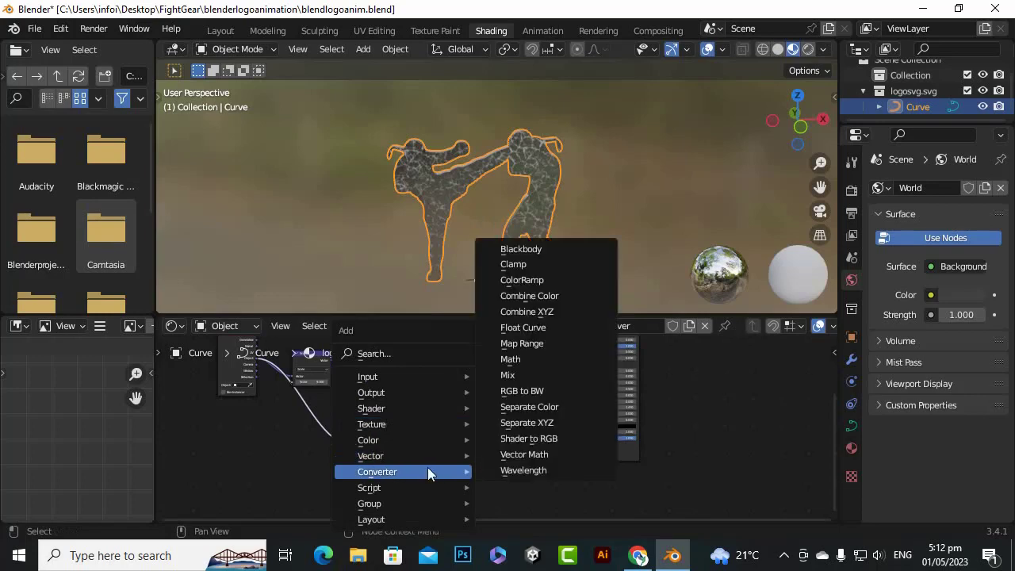
{"action": "left_click", "coordinate": [547, 280]}
{"action": "left_click", "coordinate": [419, 422]}
{"action": "scroll", "coordinate": [379, 465], "scroll_direction": "up", "scroll_amount": 3}
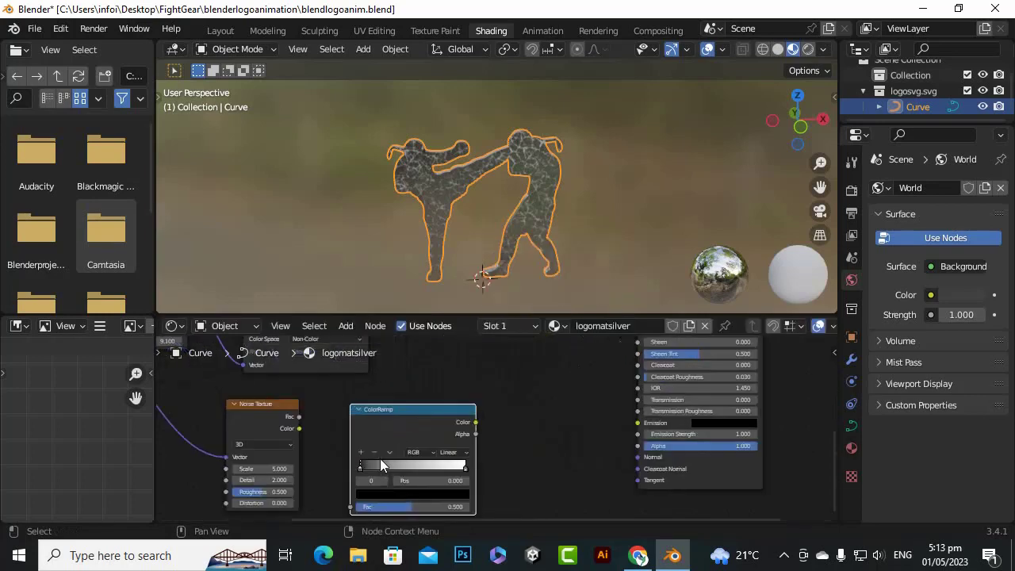
{"action": "middle_click_drag", "start_coordinate": [318, 426], "coordinate": [369, 375]}
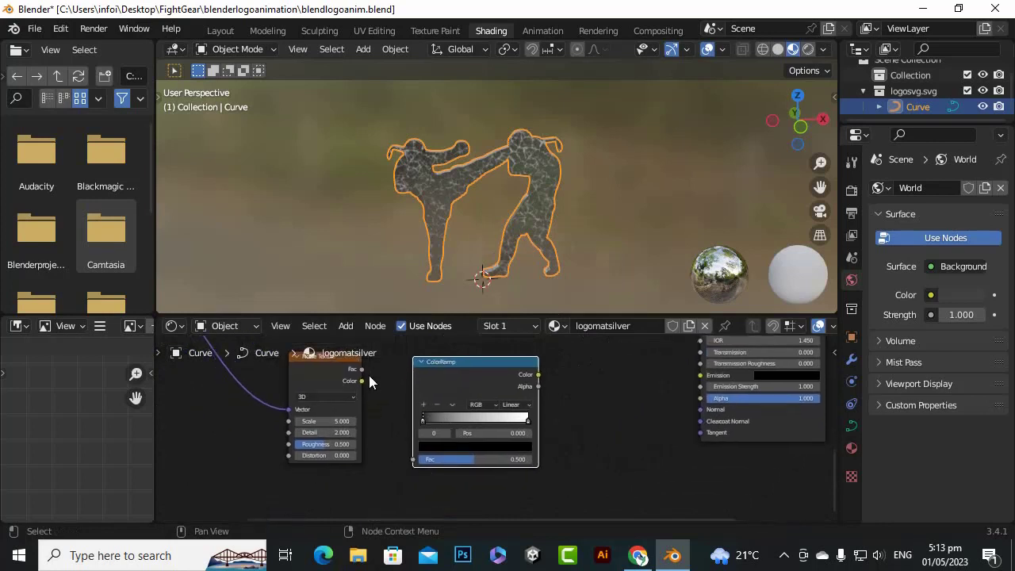
{"action": "left_click_drag", "start_coordinate": [362, 369], "coordinate": [407, 460]}
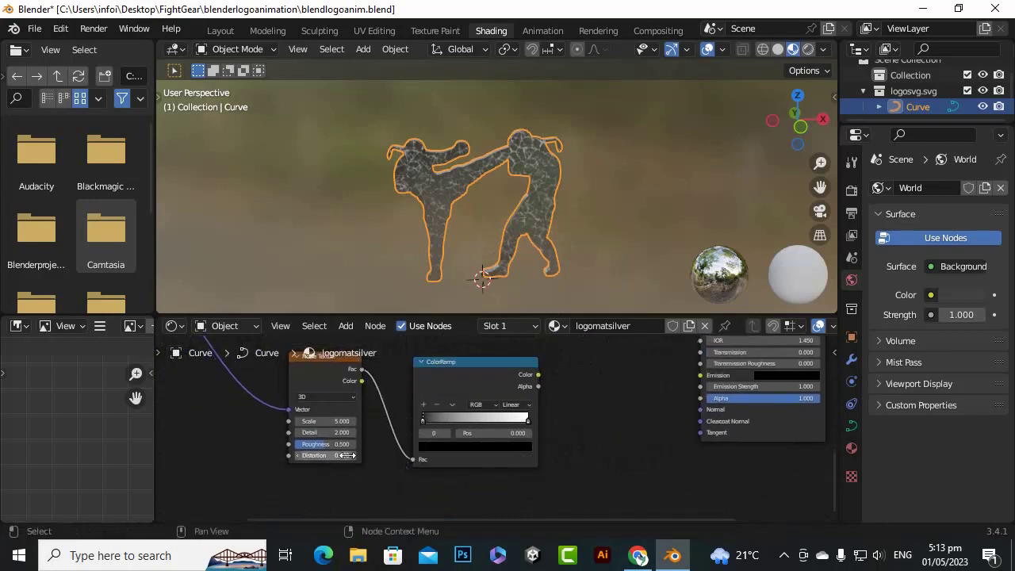
Insert a Mix Color node into the link between the marble ColorRamp and the Principled BSDF's Roughness input
{"action": "scroll", "coordinate": [412, 460], "scroll_direction": "down", "scroll_amount": 2}
{"action": "scroll", "coordinate": [551, 432], "scroll_direction": "down", "scroll_amount": 1}
{"action": "middle_click_drag", "start_coordinate": [579, 383], "coordinate": [545, 442]}
{"action": "scroll", "coordinate": [501, 473], "scroll_direction": "up", "scroll_amount": 3}
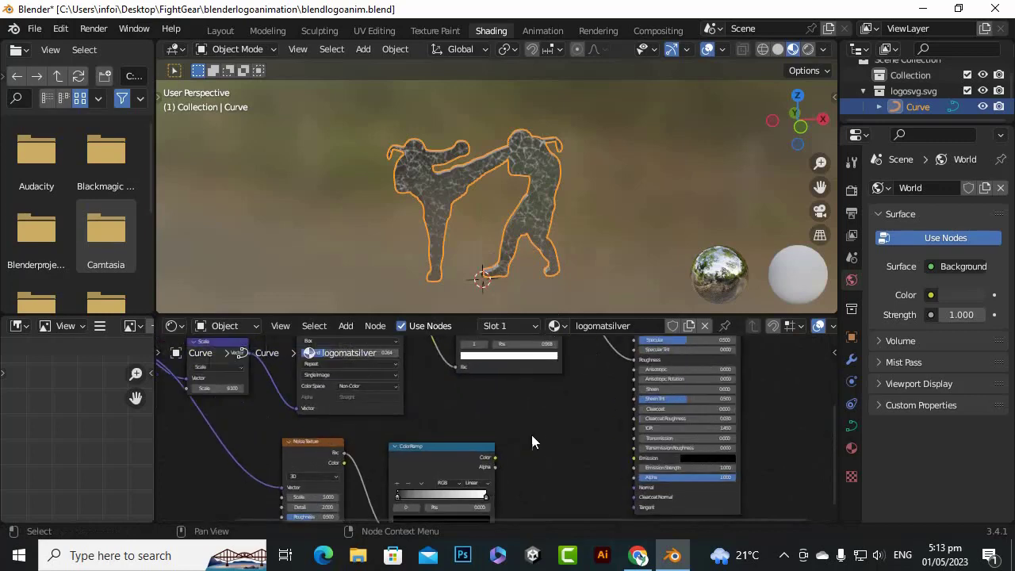
{"action": "scroll", "coordinate": [527, 411], "scroll_direction": "down", "scroll_amount": 4}
{"action": "middle_click_drag", "start_coordinate": [544, 408], "coordinate": [471, 459]}
{"action": "scroll", "coordinate": [517, 440], "scroll_direction": "up", "scroll_amount": 4}
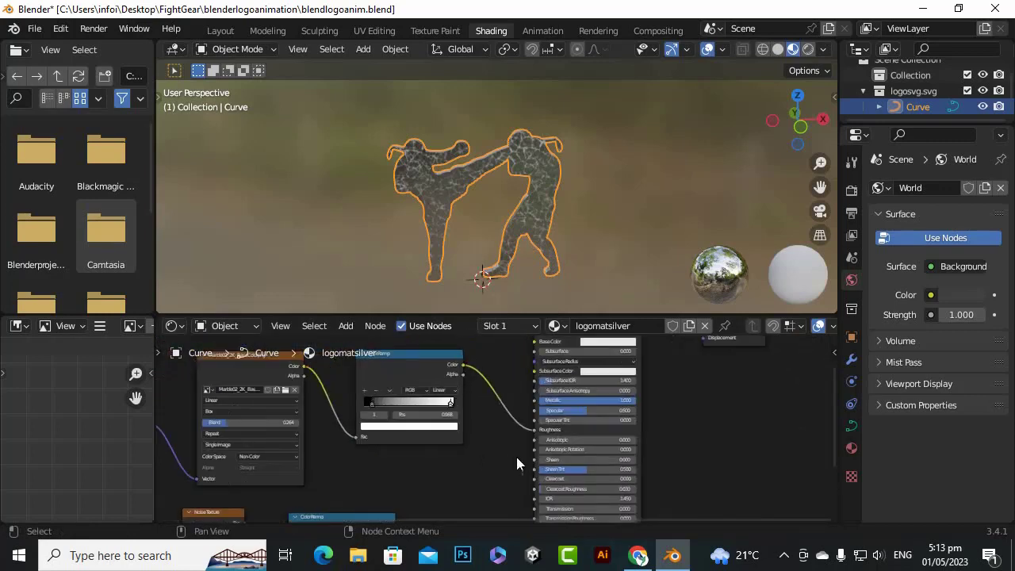
{"action": "scroll", "coordinate": [524, 455], "scroll_direction": "up", "scroll_amount": 2}
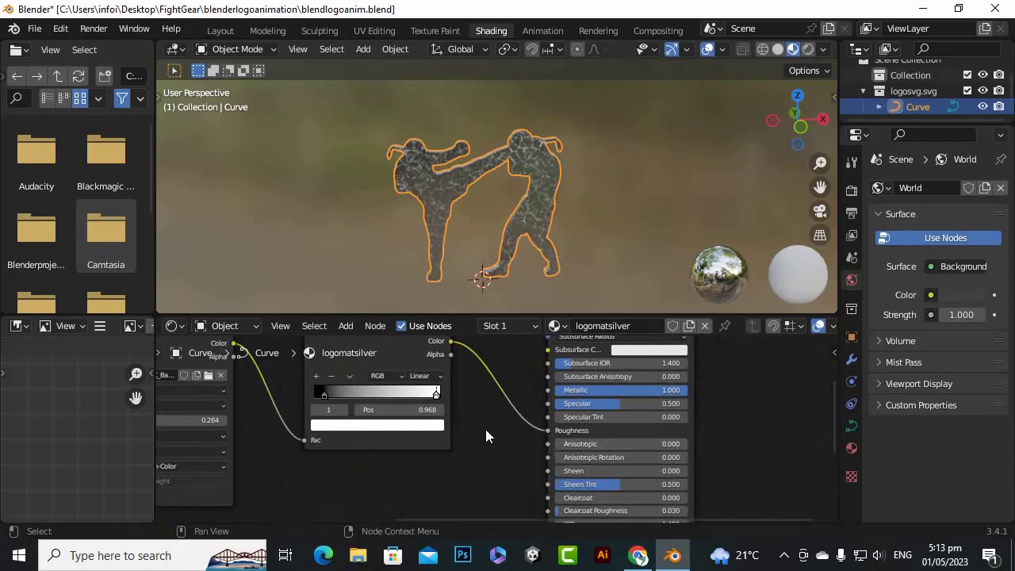
{"action": "key", "text": "shift+a"}
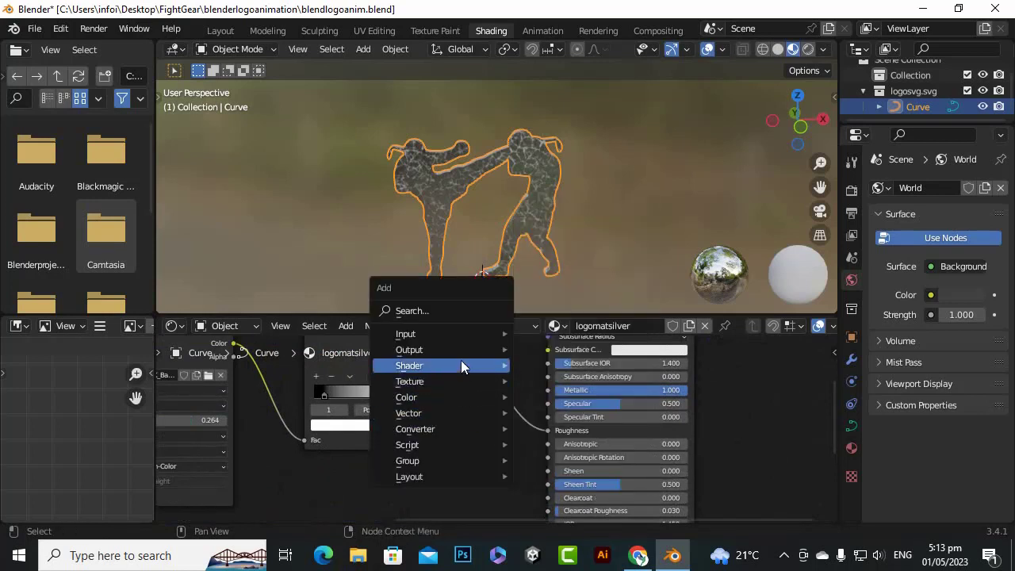
{"action": "mouse_move", "coordinate": [449, 402]}
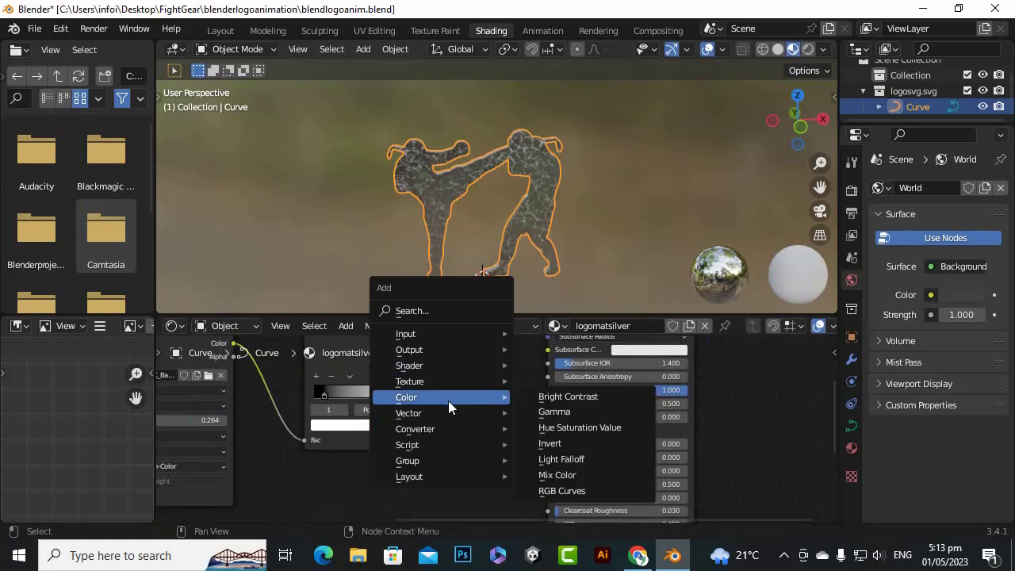
{"action": "left_click", "coordinate": [583, 474]}
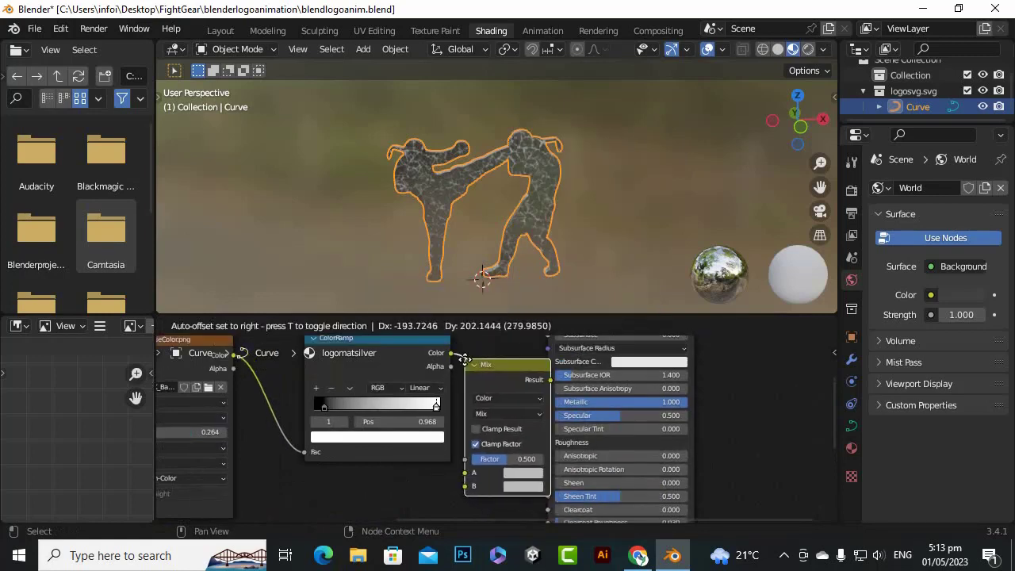
{"action": "left_click", "coordinate": [469, 417]}
{"action": "scroll", "coordinate": [555, 385], "scroll_direction": "down", "scroll_amount": 2}
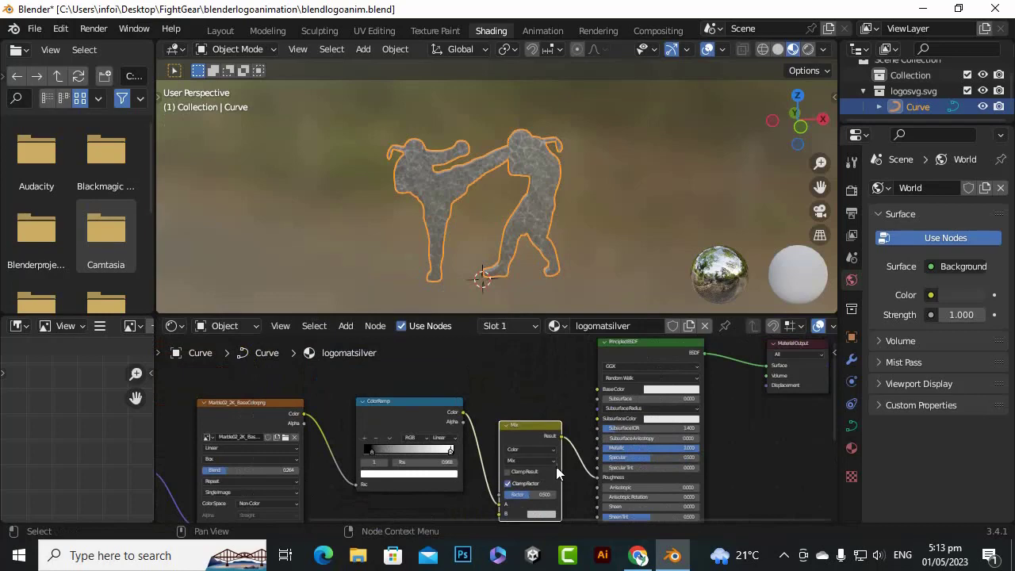
Link the noise ColorRamp's Color output to the Mix node's Factor input
{"action": "scroll", "coordinate": [560, 470], "scroll_direction": "up", "scroll_amount": 1}
{"action": "middle_click_drag", "start_coordinate": [590, 470], "coordinate": [608, 417]}
{"action": "scroll", "coordinate": [521, 477], "scroll_direction": "up", "scroll_amount": 2}
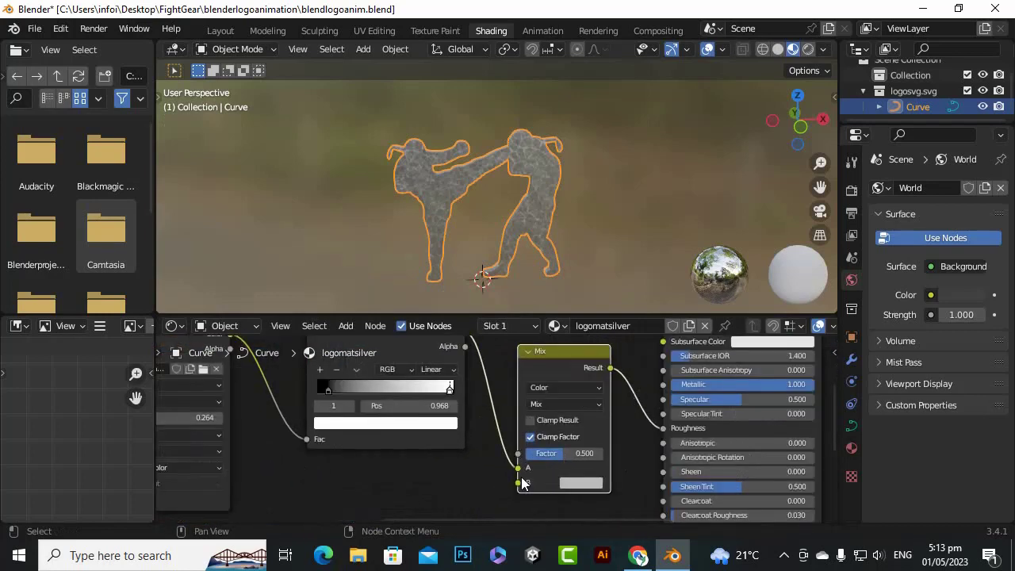
{"action": "scroll", "coordinate": [523, 483], "scroll_direction": "up", "scroll_amount": 1}
{"action": "scroll", "coordinate": [480, 432], "scroll_direction": "down", "scroll_amount": 1}
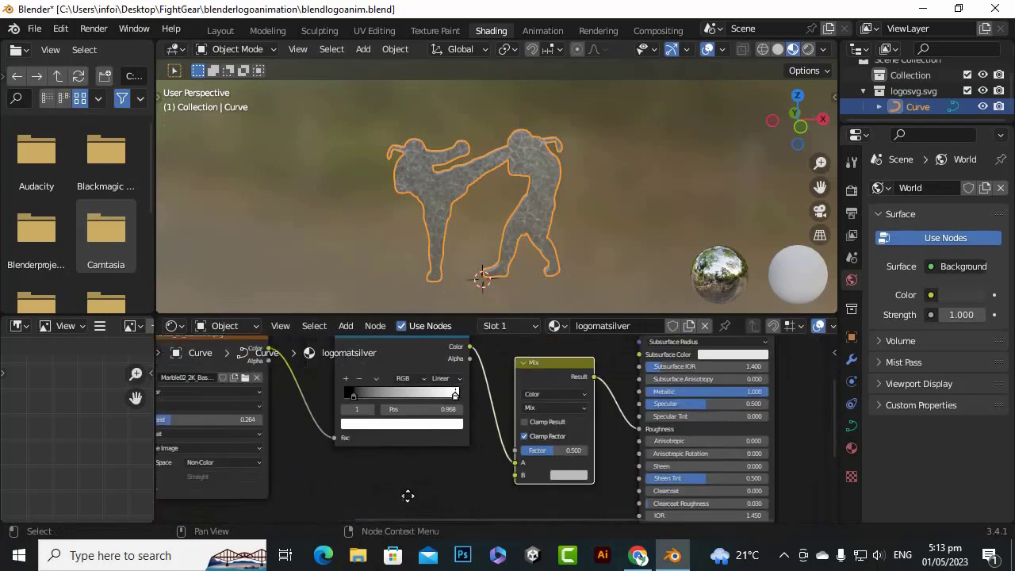
{"action": "middle_click_drag", "start_coordinate": [408, 494], "coordinate": [437, 431]}
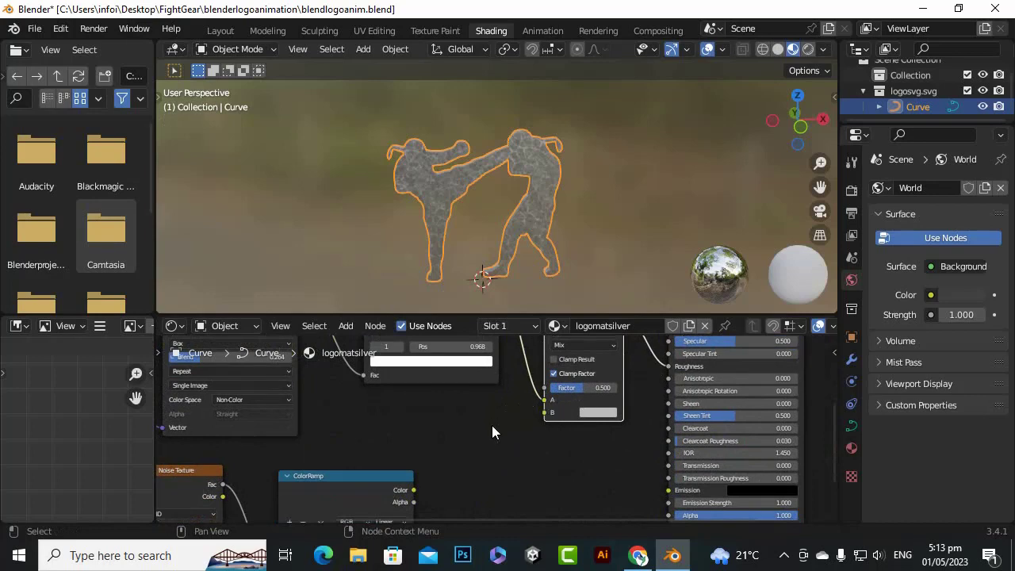
{"action": "scroll", "coordinate": [491, 433], "scroll_direction": "down", "scroll_amount": 1}
{"action": "left_click_drag", "start_coordinate": [419, 485], "coordinate": [540, 390]}
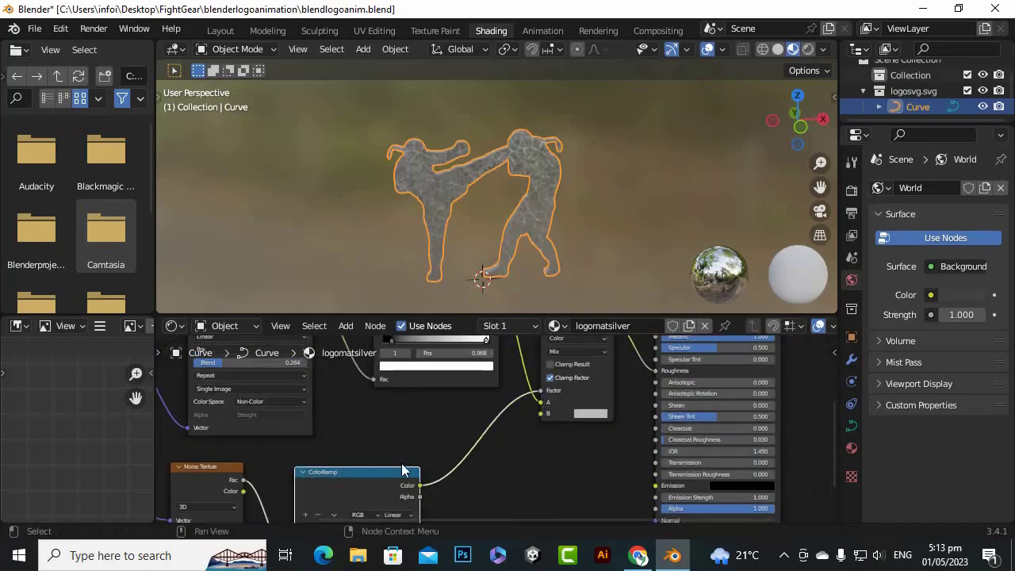
Move the noise ColorRamp node nearer the Mix node and set its black stop to 0.391 and white stop to 0.895
{"action": "scroll", "coordinate": [432, 466], "scroll_direction": "down", "scroll_amount": 1}
{"action": "scroll", "coordinate": [496, 254], "scroll_direction": "up", "scroll_amount": 8}
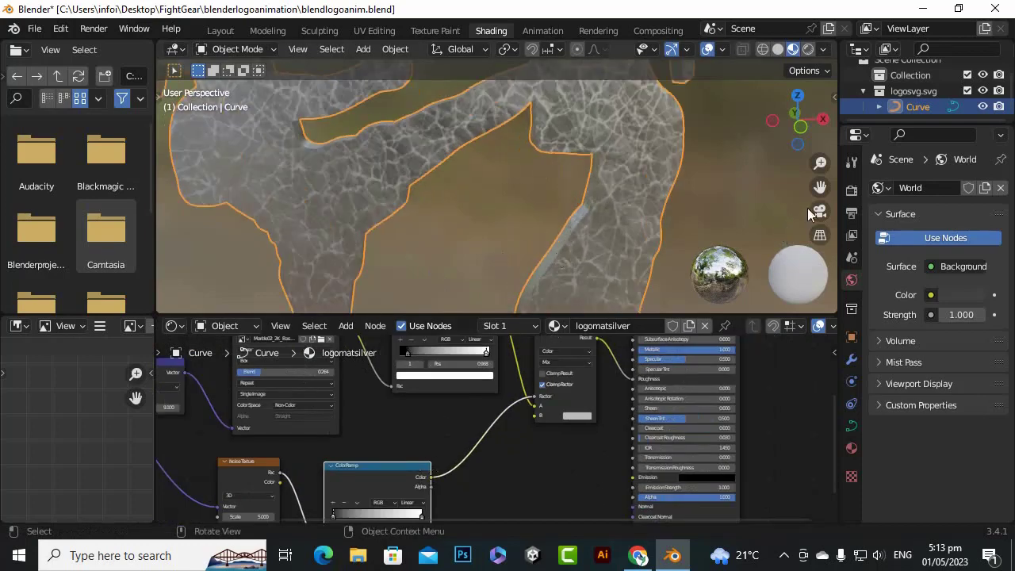
{"action": "left_click_drag", "start_coordinate": [820, 188], "coordinate": [787, 211]}
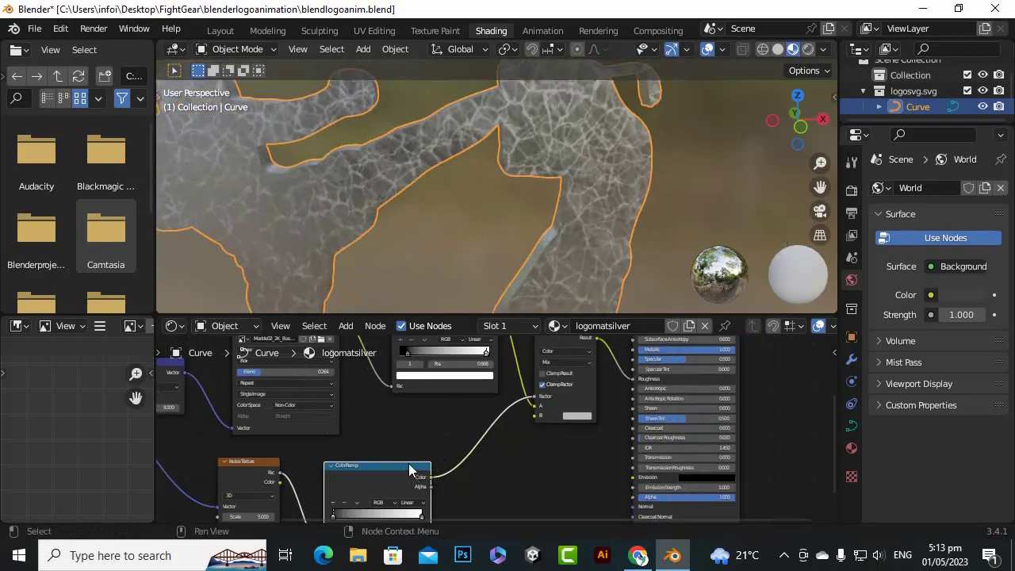
{"action": "left_click_drag", "start_coordinate": [410, 469], "coordinate": [454, 430]}
{"action": "scroll", "coordinate": [380, 472], "scroll_direction": "up", "scroll_amount": 1}
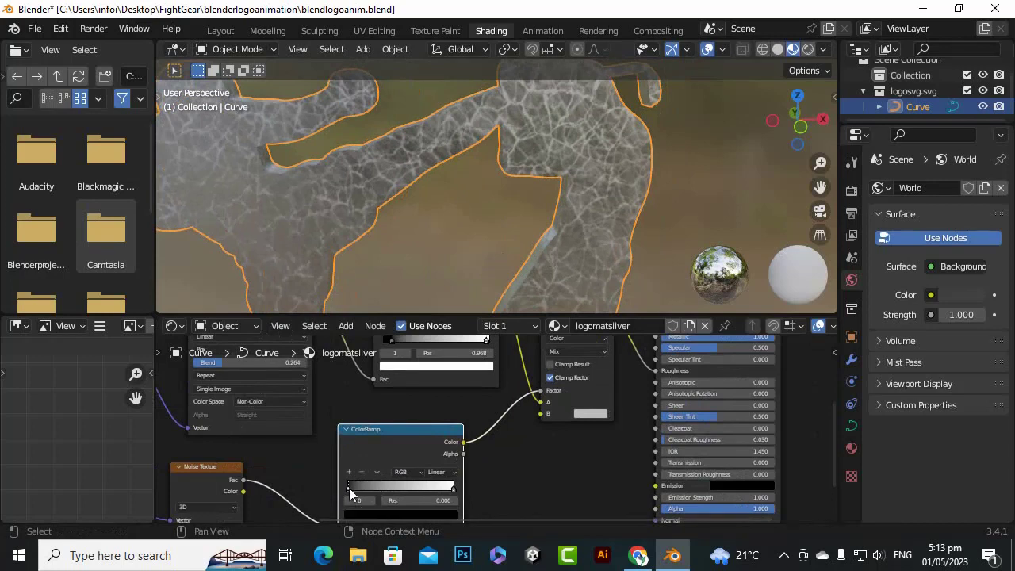
{"action": "left_click_drag", "start_coordinate": [349, 487], "coordinate": [394, 481]}
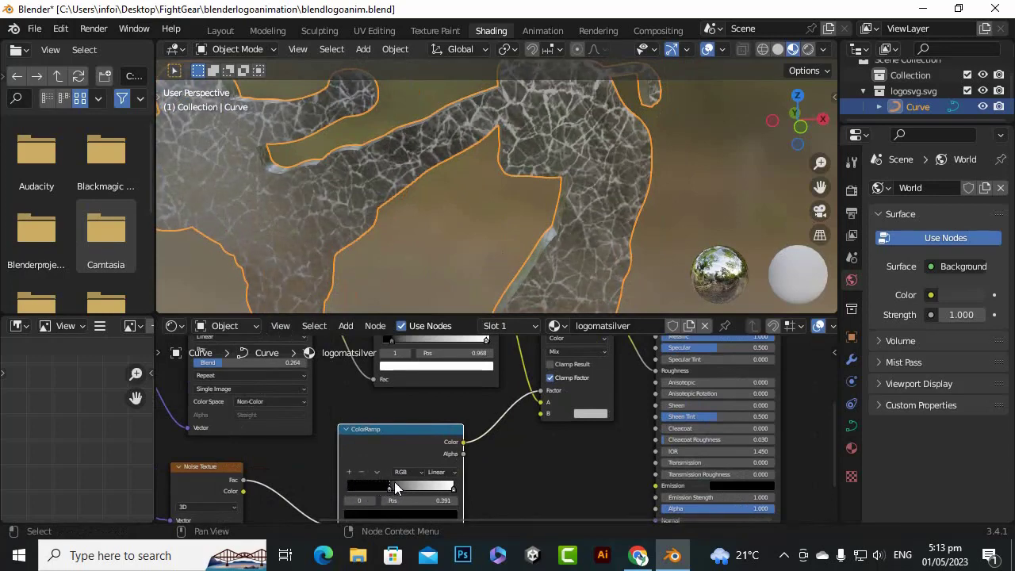
{"action": "scroll", "coordinate": [520, 222], "scroll_direction": "up", "scroll_amount": 3}
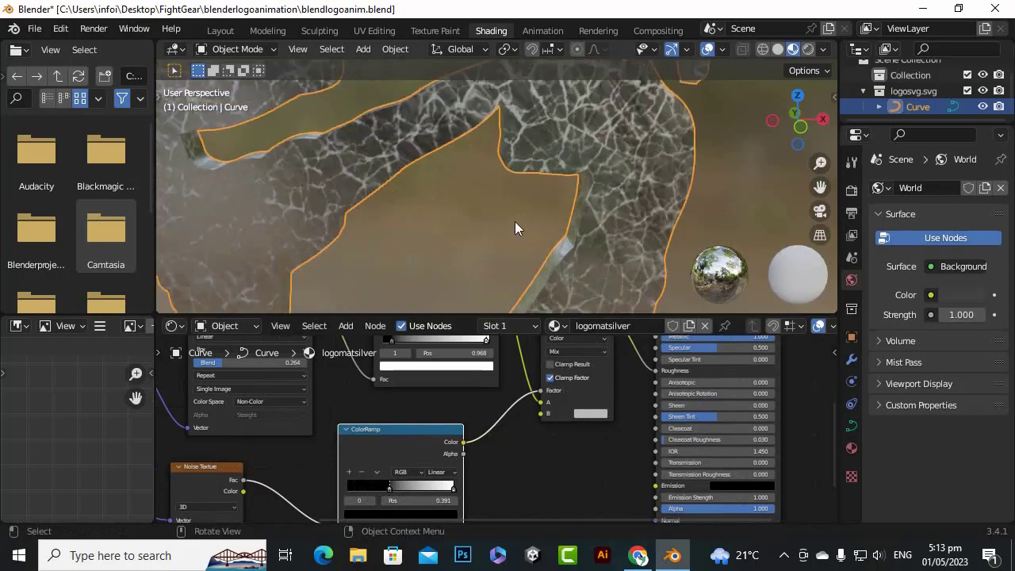
{"action": "mouse_move", "coordinate": [454, 491]}
{"action": "left_mouse_down"}
{"action": "mouse_move", "coordinate": [433, 494]}
{"action": "mouse_move", "coordinate": [442, 497]}
{"action": "left_mouse_up"}
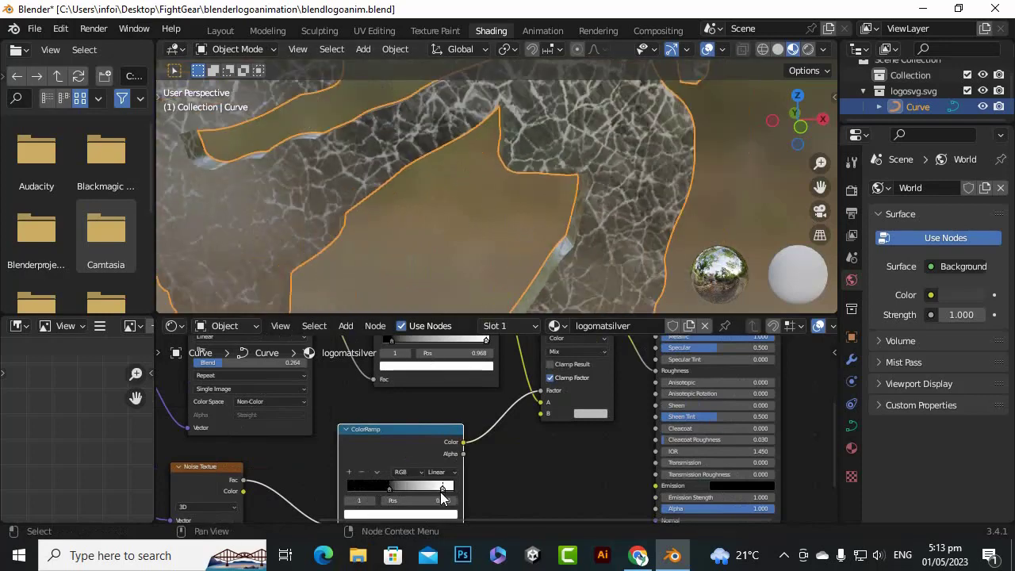
{"action": "scroll", "coordinate": [511, 238], "scroll_direction": "down", "scroll_amount": 5}
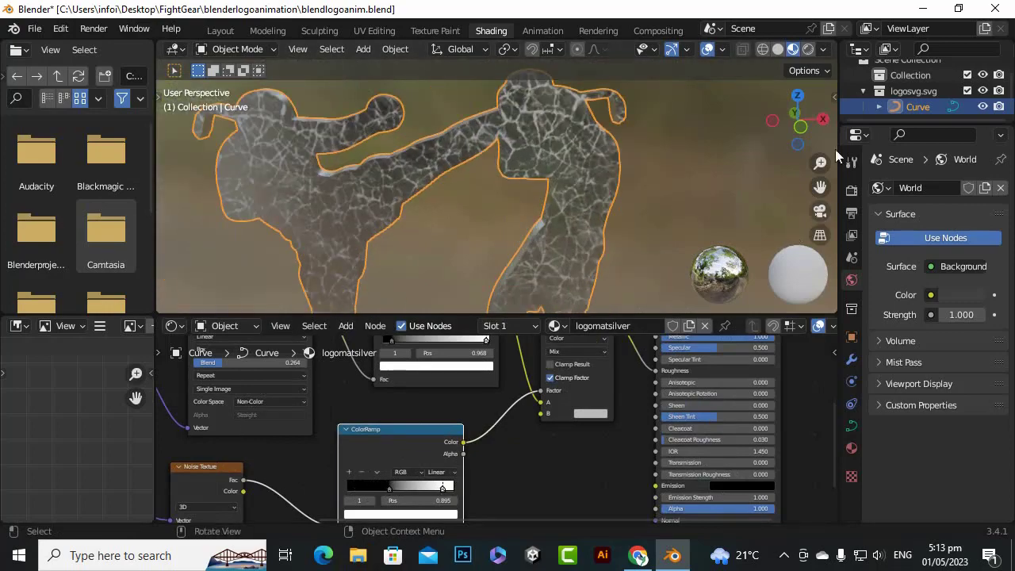
{"action": "left_click_drag", "start_coordinate": [809, 137], "coordinate": [695, 140]}
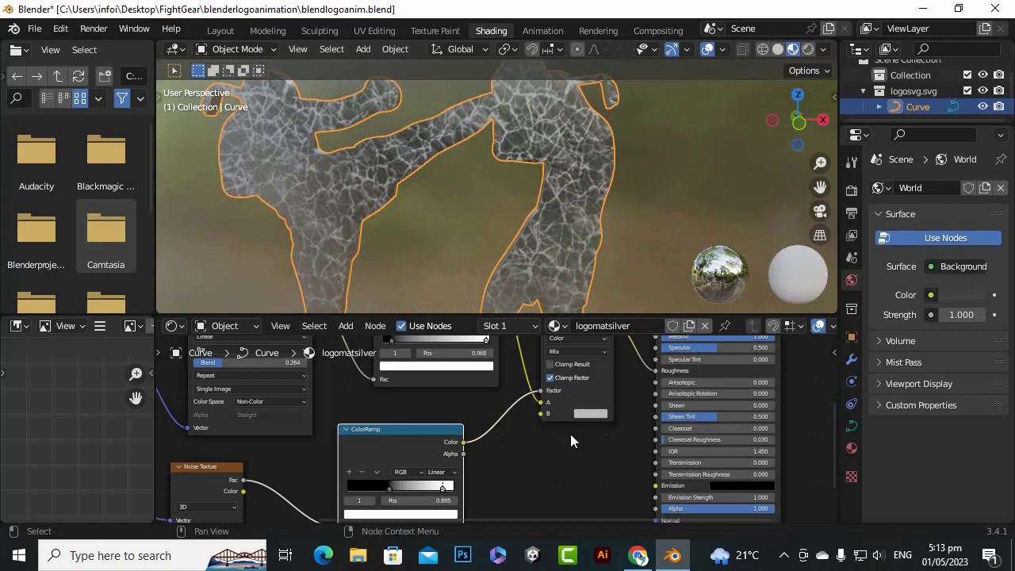
Shift the Material Output and Principled BSDF nodes away from the Mix node to make room between them
{"action": "scroll", "coordinate": [572, 436], "scroll_direction": "down", "scroll_amount": 3}
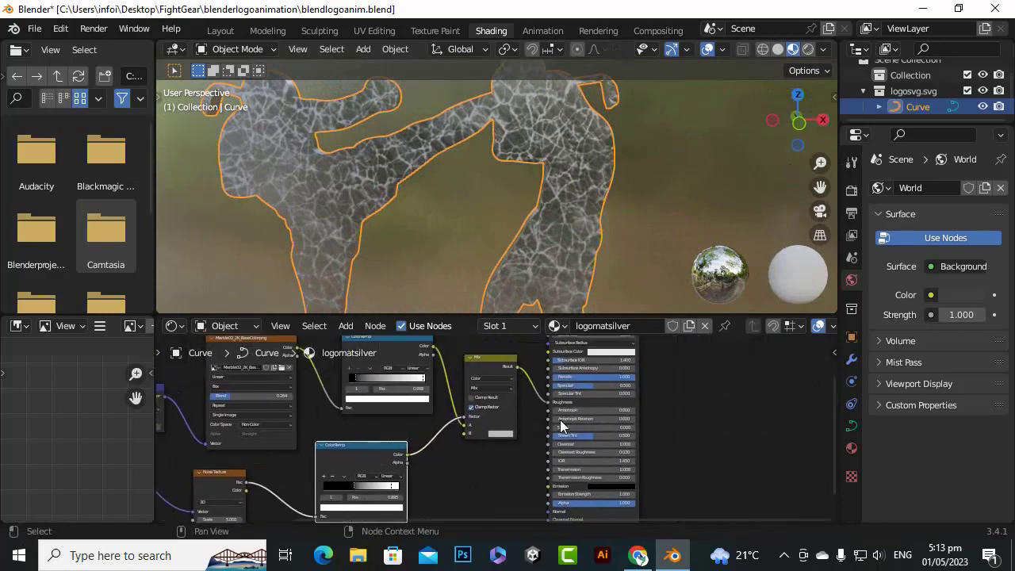
{"action": "scroll", "coordinate": [563, 420], "scroll_direction": "up", "scroll_amount": 3}
{"action": "scroll", "coordinate": [544, 385], "scroll_direction": "down", "scroll_amount": 3}
{"action": "middle_click_drag", "start_coordinate": [535, 393], "coordinate": [512, 440]}
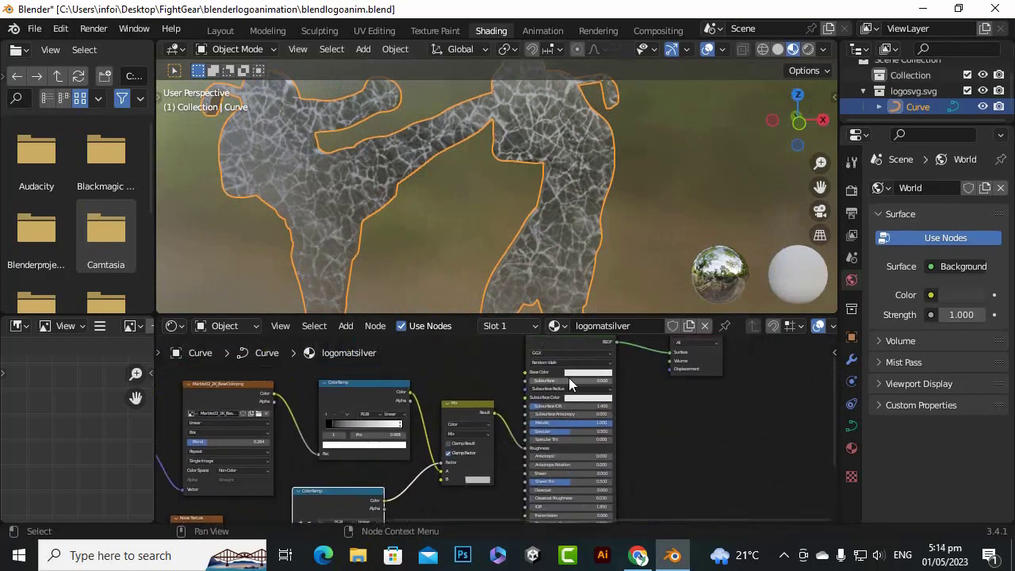
{"action": "scroll", "coordinate": [603, 375], "scroll_direction": "down", "scroll_amount": 1}
{"action": "left_click", "coordinate": [644, 366]}
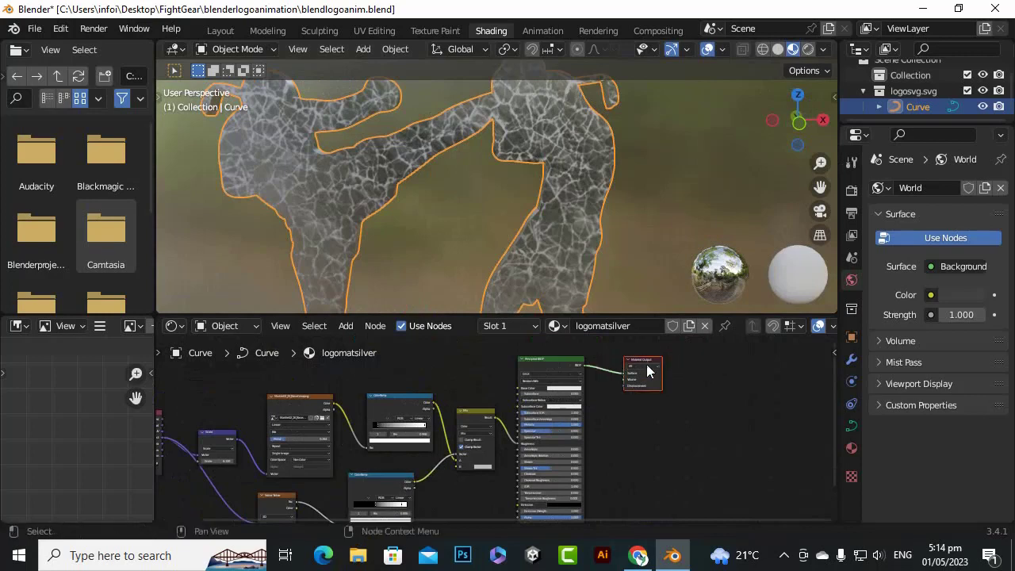
{"action": "left_click_drag", "start_coordinate": [648, 369], "coordinate": [754, 373]}
{"action": "left_click_drag", "start_coordinate": [517, 389], "coordinate": [639, 389]}
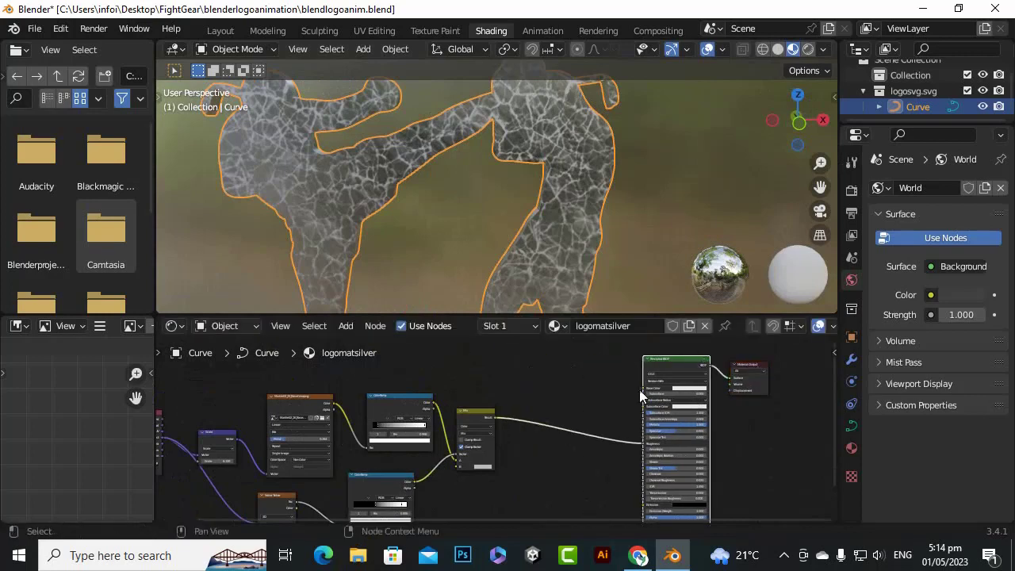
Link the Mix node's Result output to the Principled BSDF's Base Color input as well
{"action": "scroll", "coordinate": [589, 390], "scroll_direction": "up", "scroll_amount": 3}
{"action": "scroll", "coordinate": [486, 424], "scroll_direction": "up", "scroll_amount": 7}
{"action": "middle_click_drag", "start_coordinate": [553, 456], "coordinate": [450, 457]}
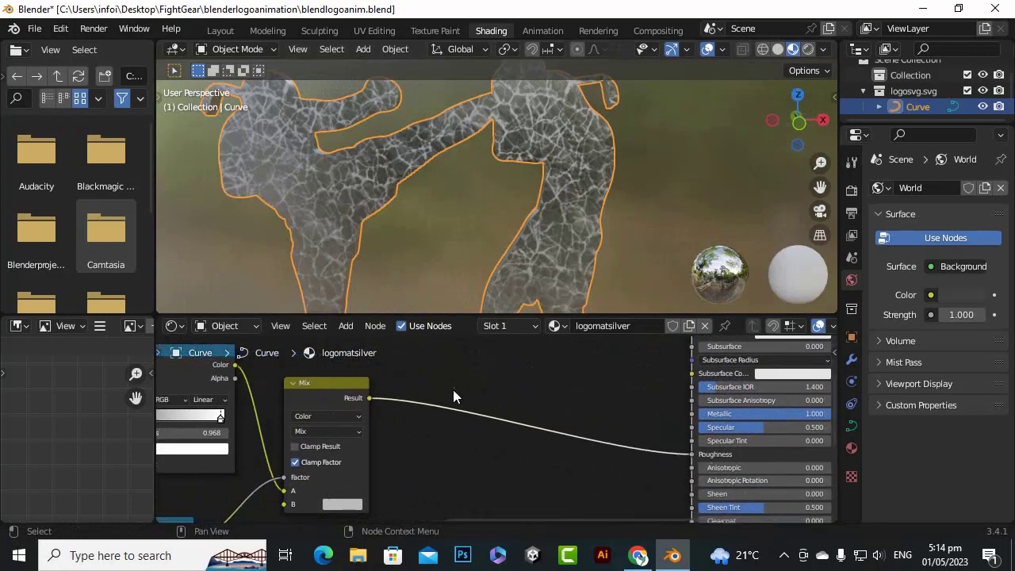
{"action": "scroll", "coordinate": [453, 408], "scroll_direction": "down", "scroll_amount": 4}
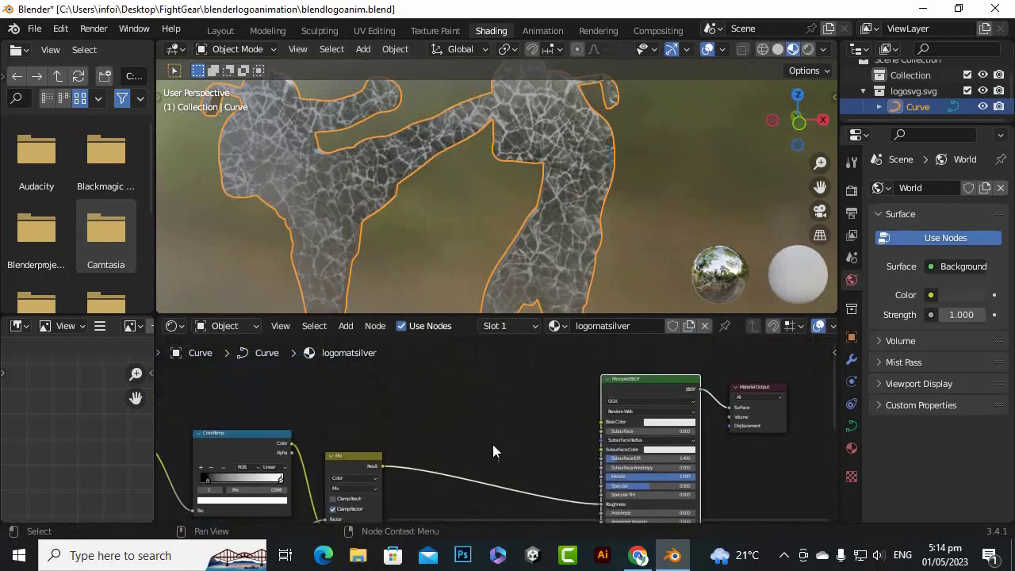
{"action": "left_click_drag", "start_coordinate": [383, 467], "coordinate": [604, 422]}
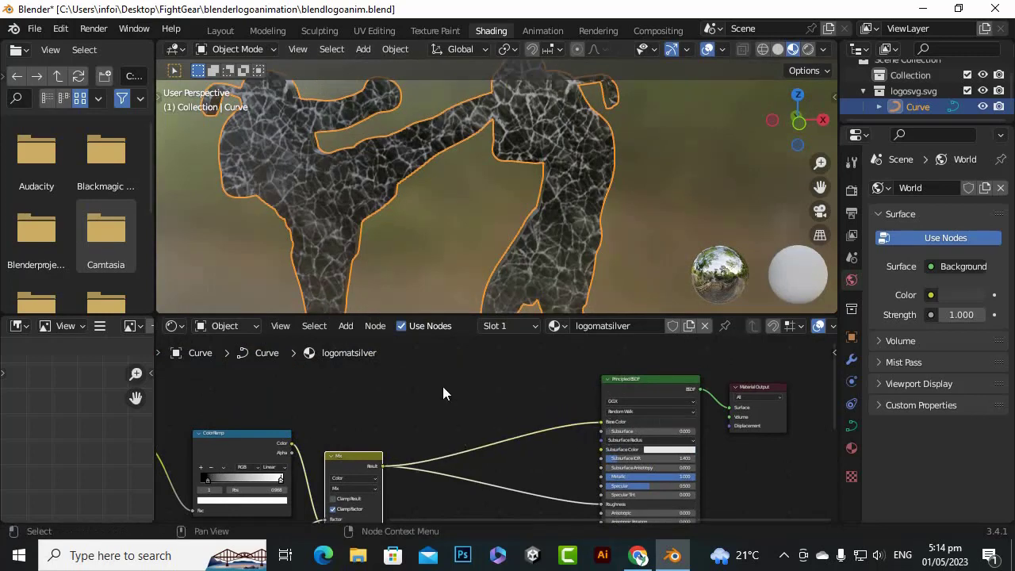
{"action": "scroll", "coordinate": [532, 193], "scroll_direction": "up", "scroll_amount": 2}
{"action": "scroll", "coordinate": [569, 214], "scroll_direction": "down", "scroll_amount": 1}
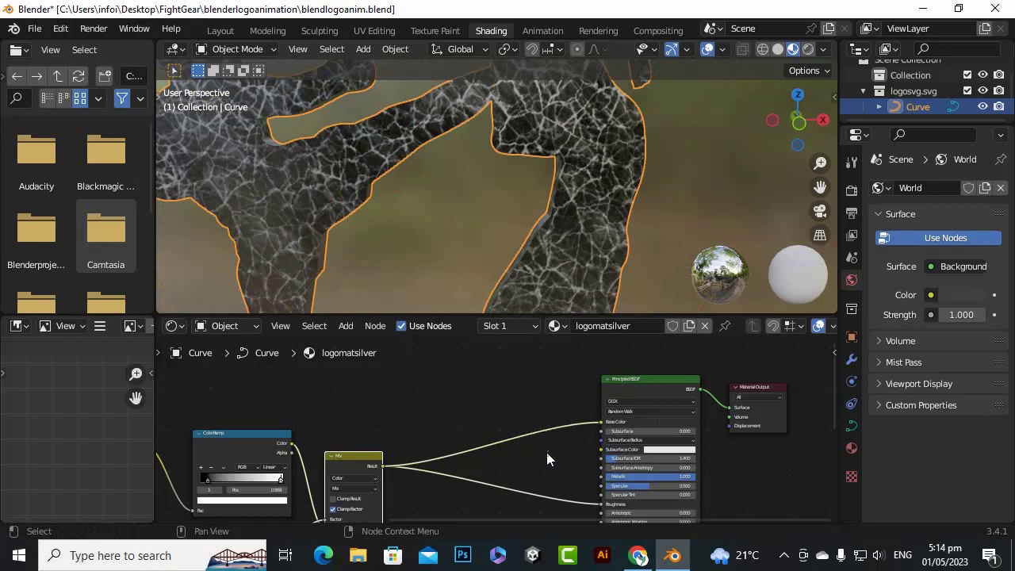
Insert a Math node into the link between the Mix node's Result and the Principled BSDF's Base Color
{"action": "scroll", "coordinate": [549, 452], "scroll_direction": "down", "scroll_amount": 3}
{"action": "middle_click_drag", "start_coordinate": [740, 483], "coordinate": [782, 424]}
{"action": "scroll", "coordinate": [512, 353], "scroll_direction": "up", "scroll_amount": 2}
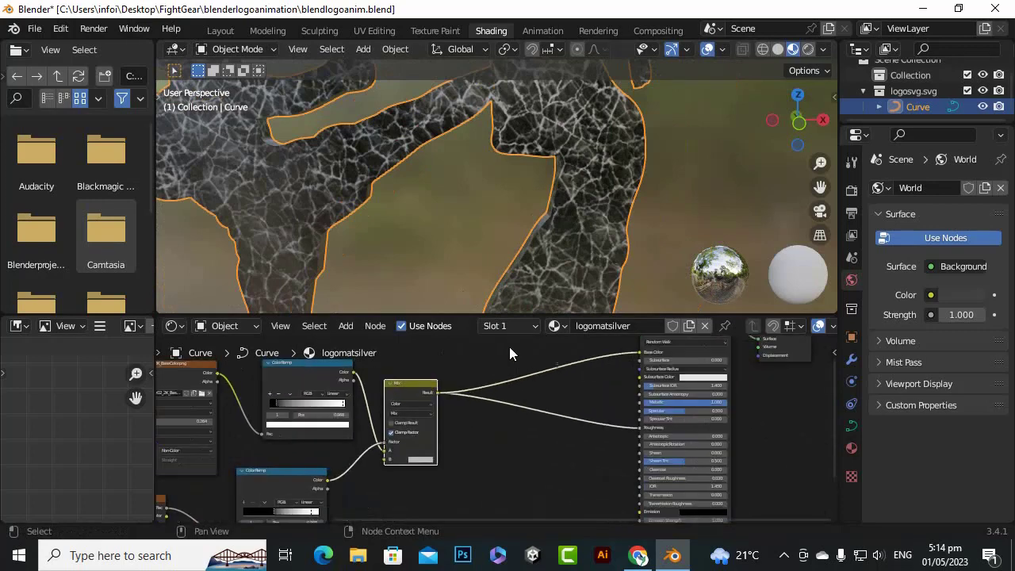
{"action": "middle_click_drag", "start_coordinate": [571, 389], "coordinate": [550, 453]}
{"action": "scroll", "coordinate": [541, 425], "scroll_direction": "up", "scroll_amount": 1}
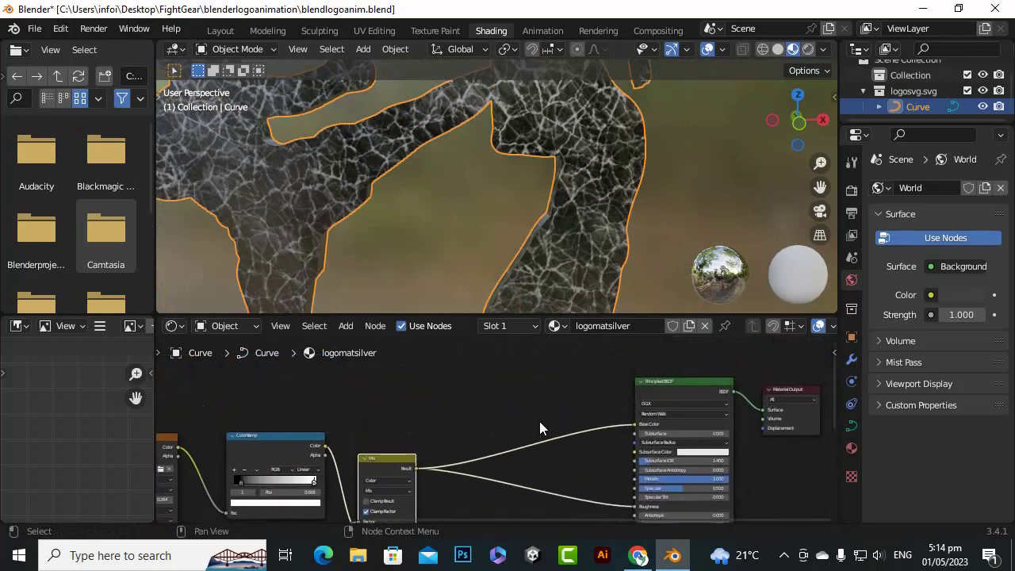
{"action": "key", "text": "shift+a"}
{"action": "mouse_move", "coordinate": [536, 421]}
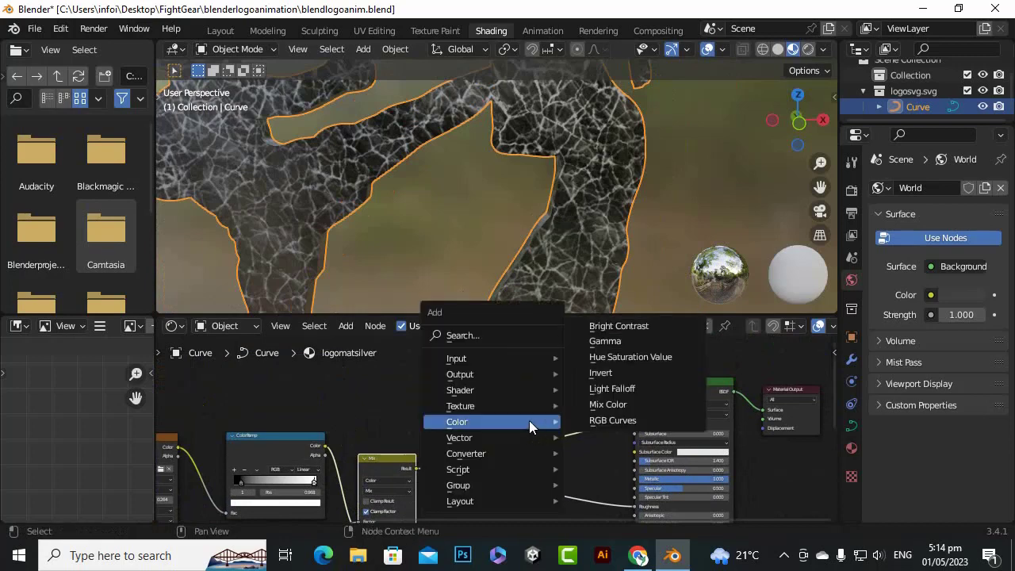
{"action": "mouse_move", "coordinate": [521, 437]}
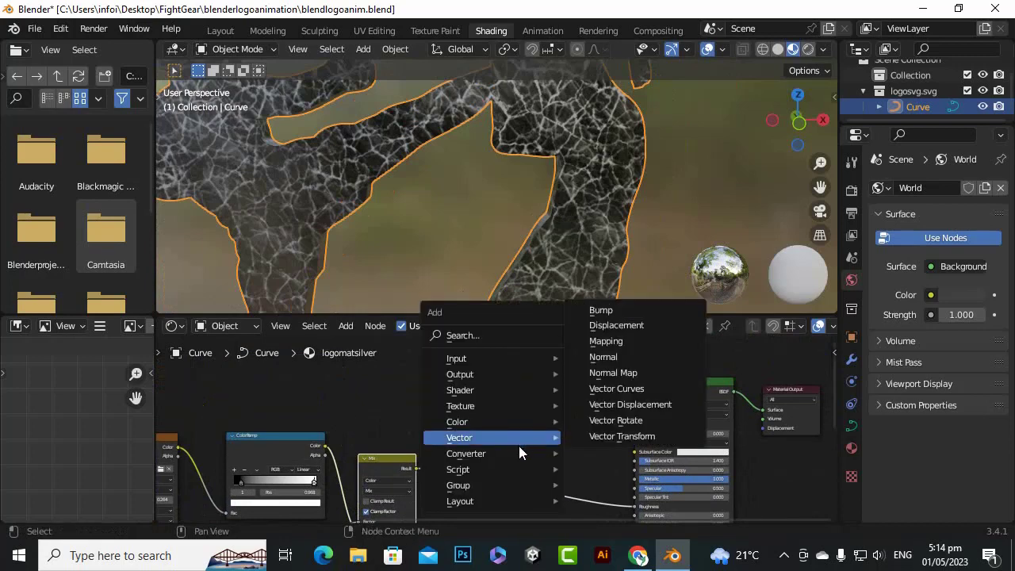
{"action": "mouse_move", "coordinate": [515, 456]}
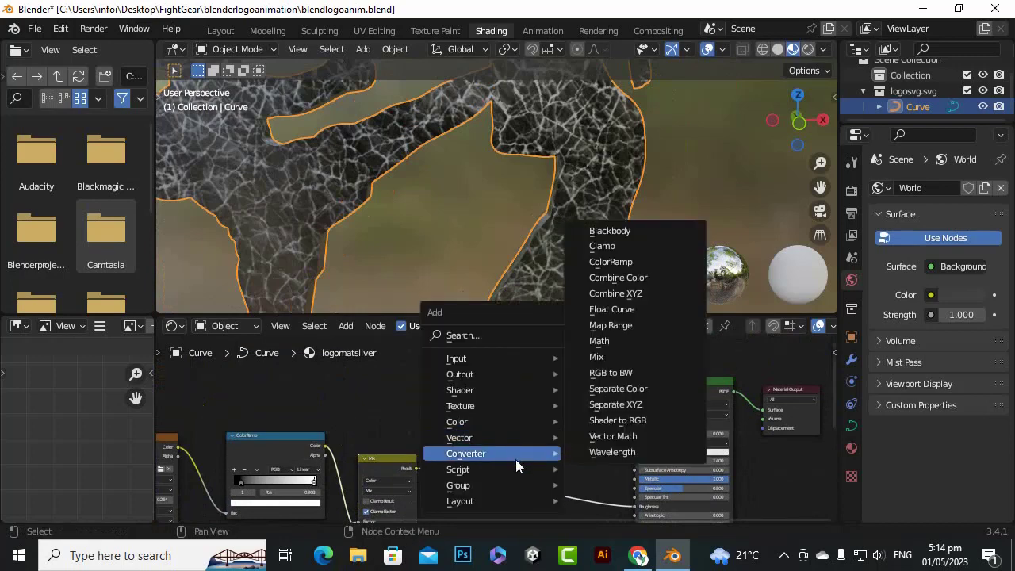
{"action": "left_click", "coordinate": [615, 342]}
{"action": "left_click", "coordinate": [527, 405]}
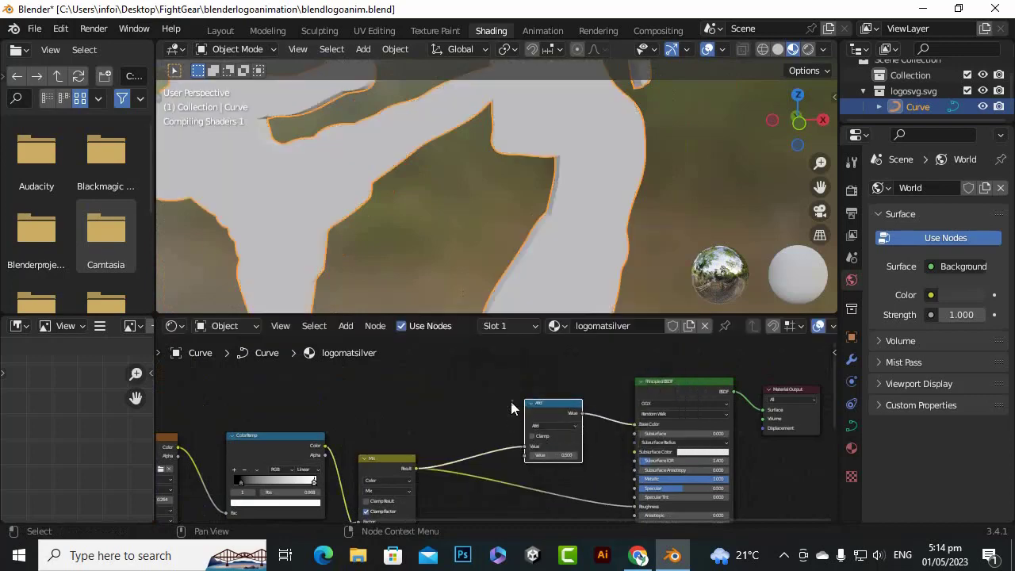
Change the new Math node's operation to Multiply
{"action": "scroll", "coordinate": [547, 427], "scroll_direction": "up", "scroll_amount": 1}
{"action": "left_click", "coordinate": [559, 425]}
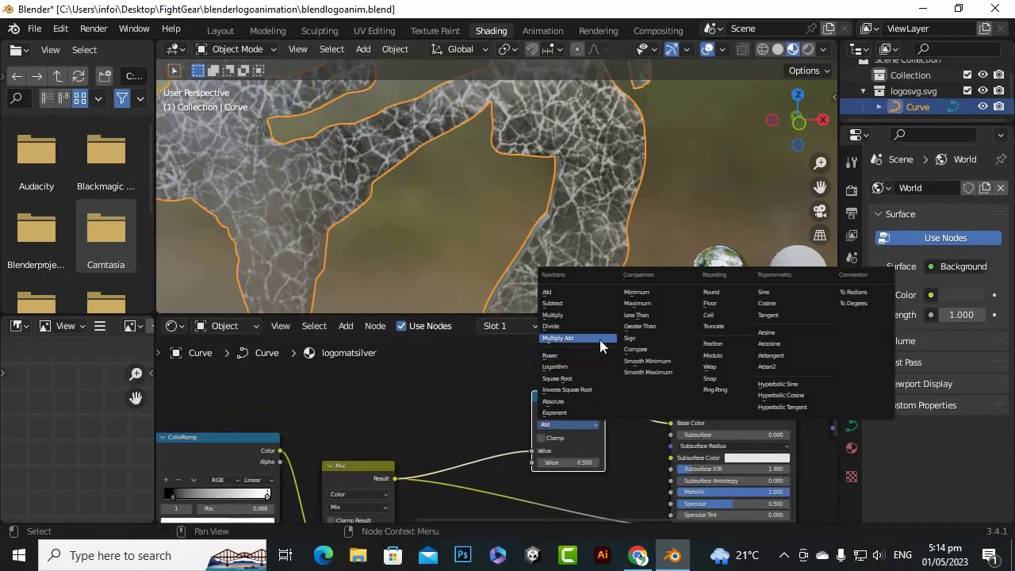
{"action": "left_click", "coordinate": [556, 315]}
{"action": "scroll", "coordinate": [566, 451], "scroll_direction": "up", "scroll_amount": 4}
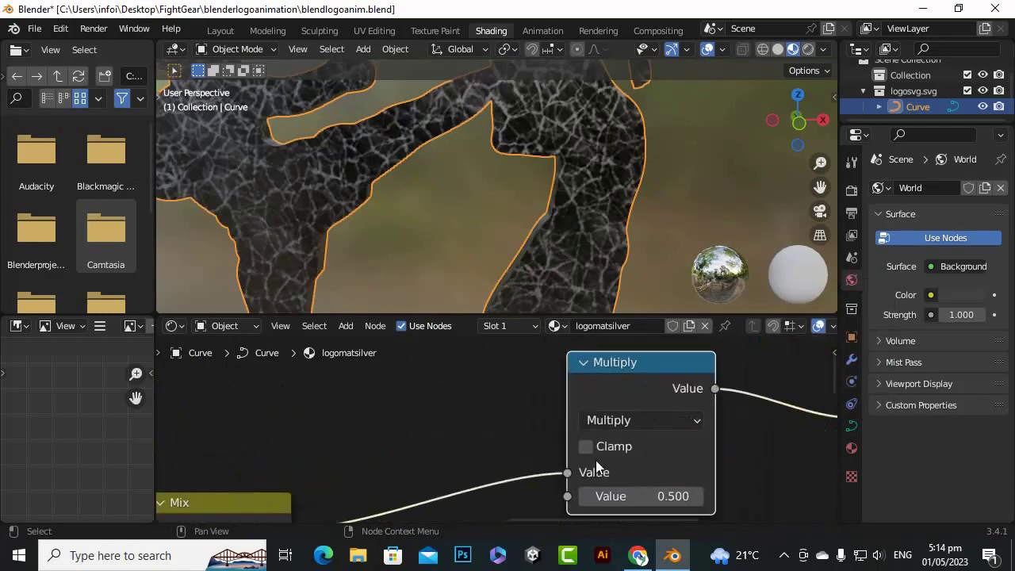
Enable Clamp on the Multiply node feeding Base Color and set its second value to 1.7
{"action": "left_click", "coordinate": [592, 448]}
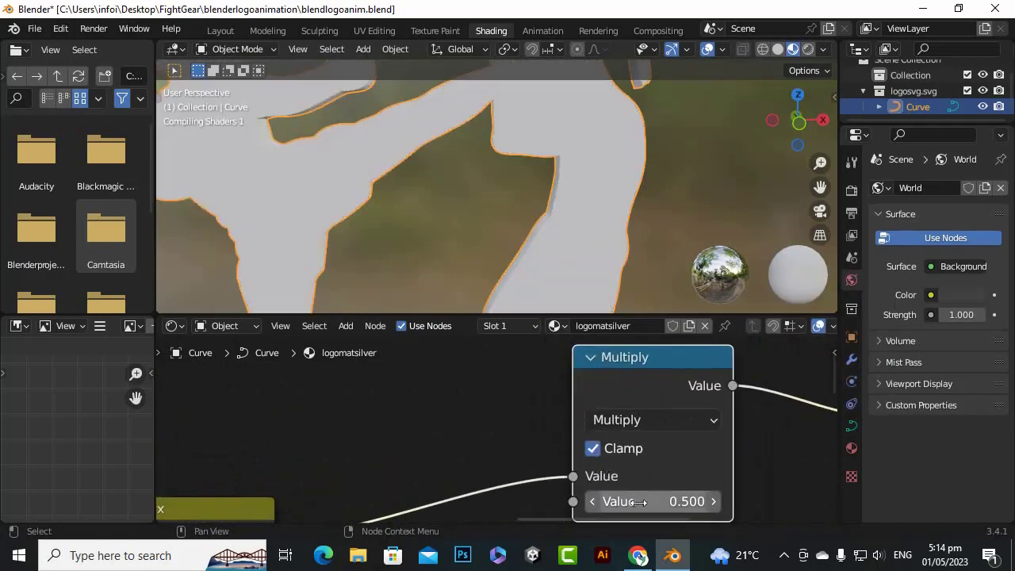
{"action": "mouse_move", "coordinate": [639, 502]}
{"action": "left_mouse_down"}
{"action": "mouse_move", "coordinate": [666, 502]}
{"action": "mouse_move", "coordinate": [615, 502]}
{"action": "mouse_move", "coordinate": [646, 501]}
{"action": "left_mouse_up"}
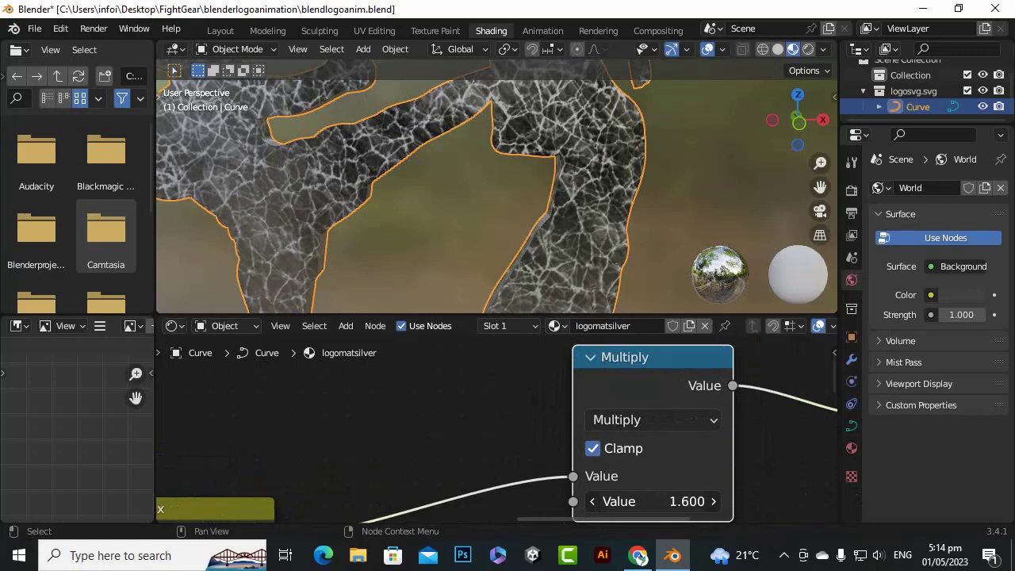
{"action": "scroll", "coordinate": [596, 259], "scroll_direction": "down", "scroll_amount": 5}
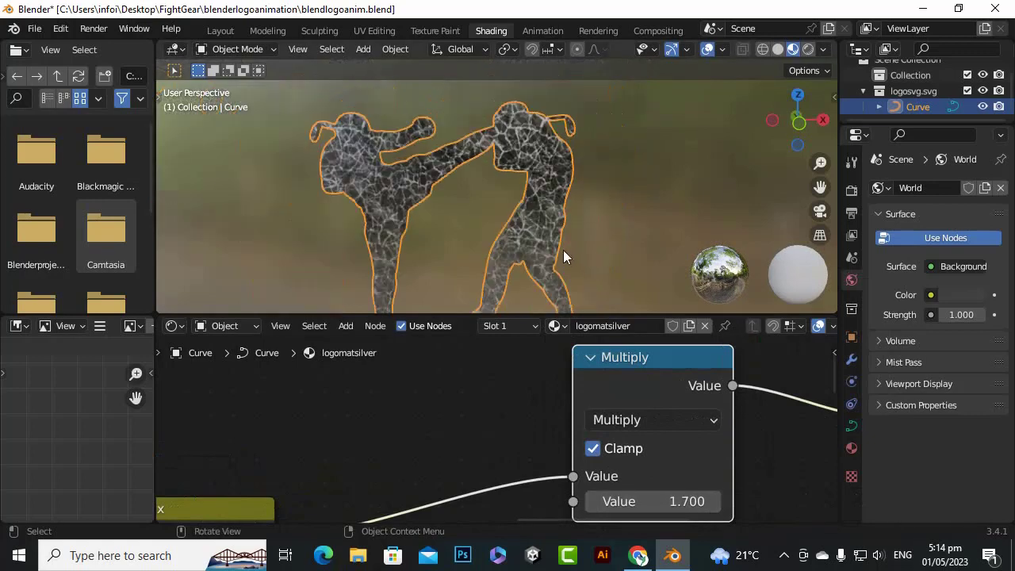
{"action": "scroll", "coordinate": [531, 163], "scroll_direction": "up", "scroll_amount": 4}
{"action": "scroll", "coordinate": [531, 164], "scroll_direction": "down", "scroll_amount": 5}
{"action": "scroll", "coordinate": [759, 429], "scroll_direction": "down", "scroll_amount": 1}
Insert a Math node into the link between the Mix node's Result and the Principled BSDF's Roughness
{"action": "middle_click_drag", "start_coordinate": [758, 424], "coordinate": [683, 369]}
{"action": "scroll", "coordinate": [666, 364], "scroll_direction": "down", "scroll_amount": 4}
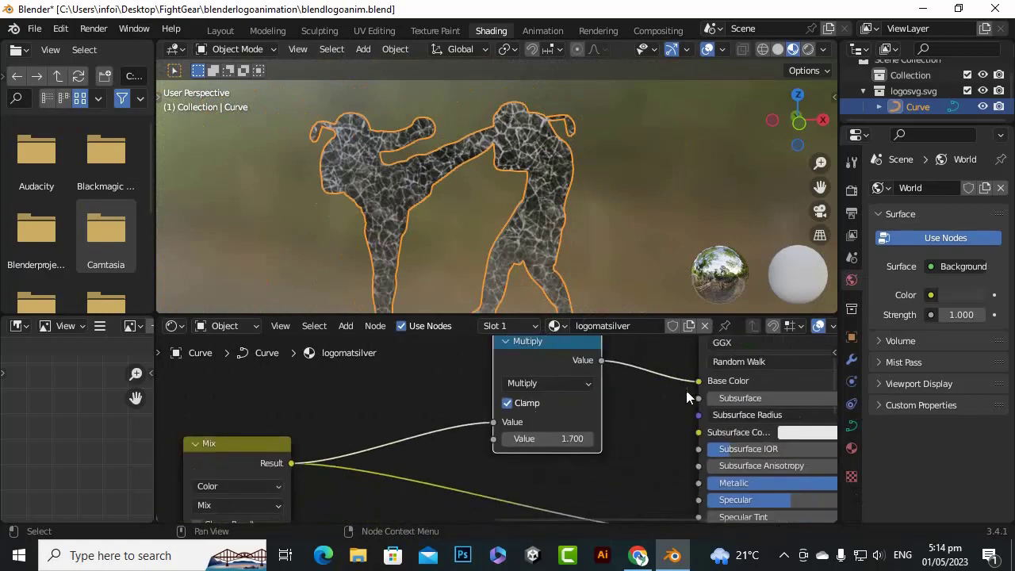
{"action": "middle_click_drag", "start_coordinate": [615, 451], "coordinate": [655, 359]}
{"action": "scroll", "coordinate": [650, 380], "scroll_direction": "down", "scroll_amount": 4}
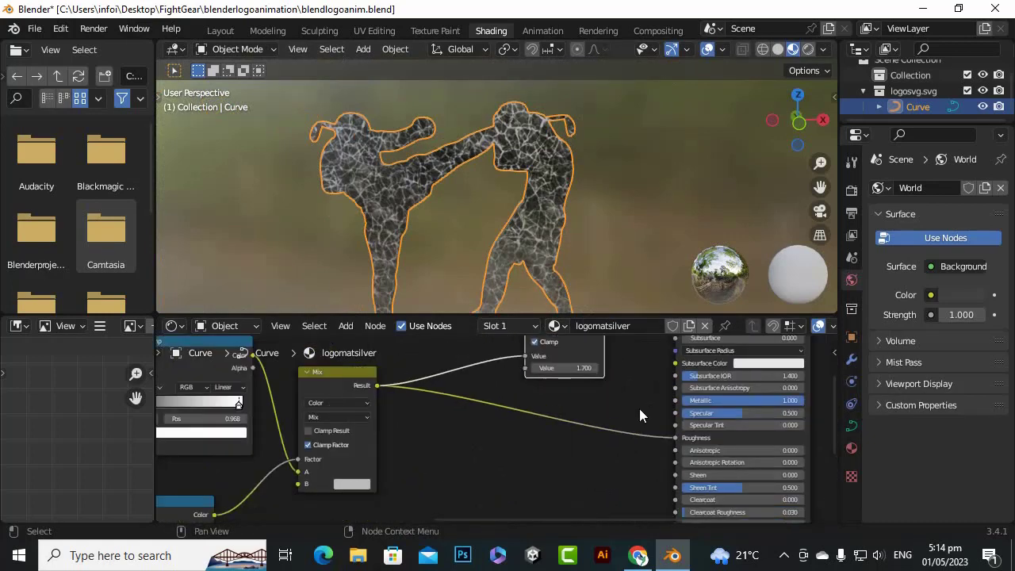
{"action": "scroll", "coordinate": [537, 457], "scroll_direction": "down", "scroll_amount": 1}
{"action": "scroll", "coordinate": [537, 457], "scroll_direction": "down", "scroll_amount": 2}
{"action": "scroll", "coordinate": [575, 354], "scroll_direction": "up", "scroll_amount": 3}
{"action": "middle_click_drag", "start_coordinate": [604, 378], "coordinate": [627, 404]}
{"action": "scroll", "coordinate": [552, 389], "scroll_direction": "up", "scroll_amount": 2}
{"action": "scroll", "coordinate": [552, 390], "scroll_direction": "down", "scroll_amount": 2}
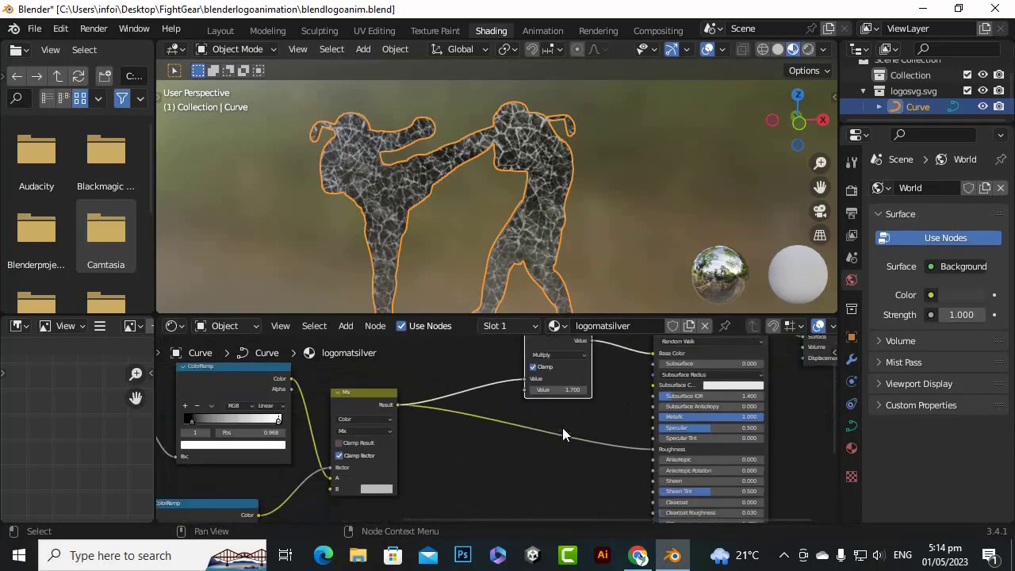
{"action": "scroll", "coordinate": [569, 444], "scroll_direction": "up", "scroll_amount": 1}
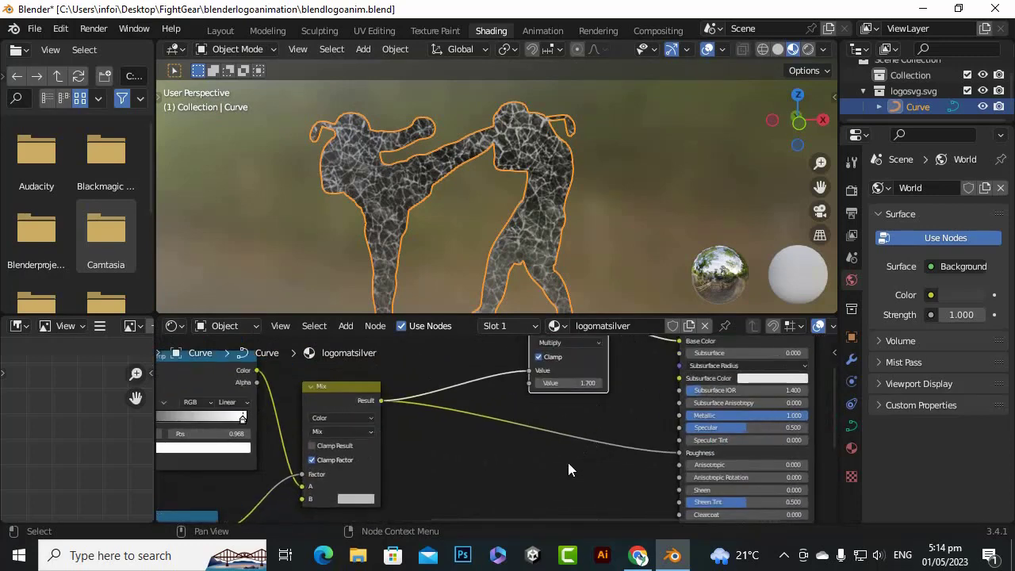
{"action": "key", "text": "shift+a"}
{"action": "mouse_move", "coordinate": [568, 462]}
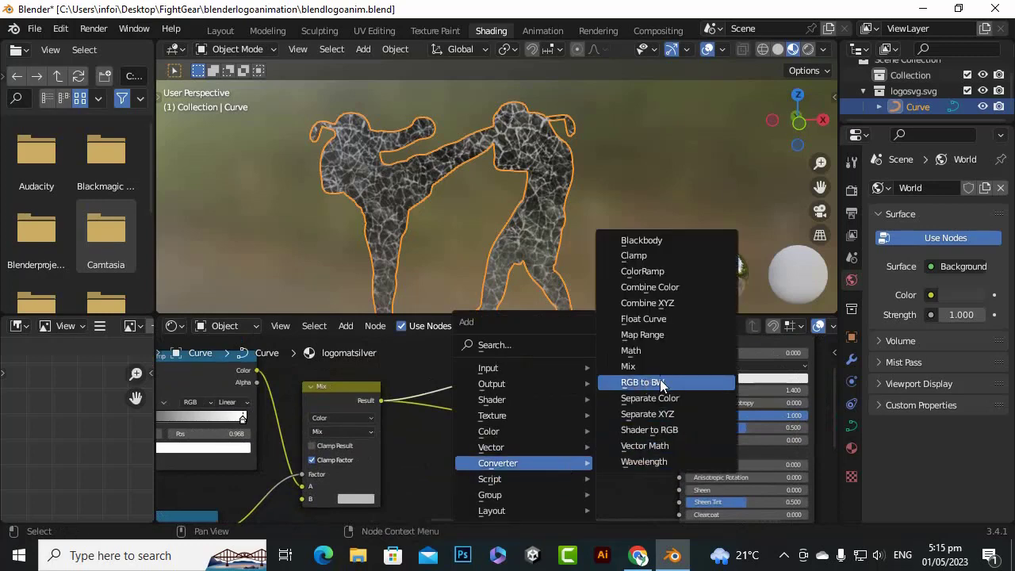
{"action": "left_click", "coordinate": [652, 353]}
{"action": "left_click", "coordinate": [557, 417]}
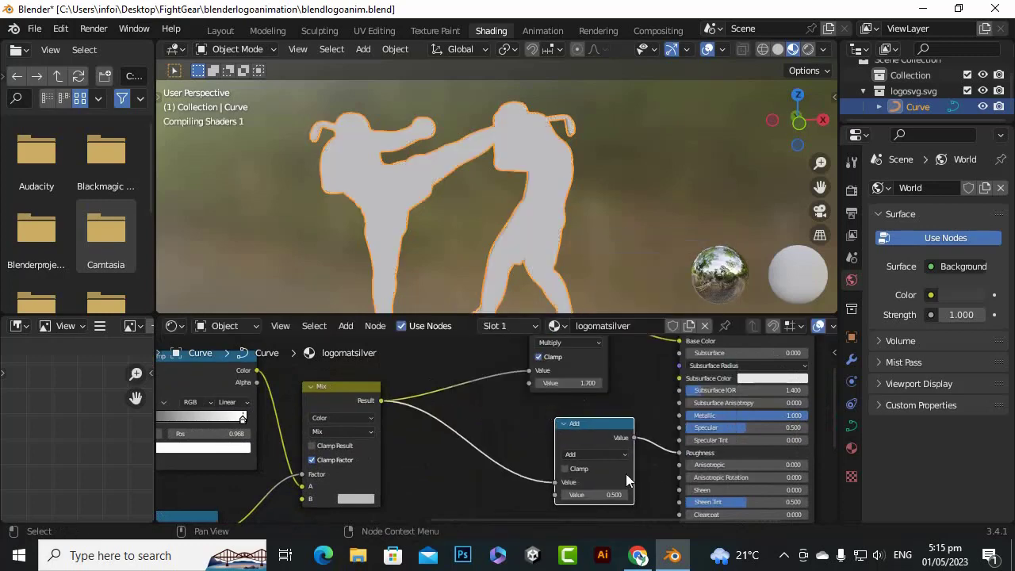
Set the second value of the Add node feeding Roughness to 0
{"action": "scroll", "coordinate": [506, 256], "scroll_direction": "up", "scroll_amount": 6}
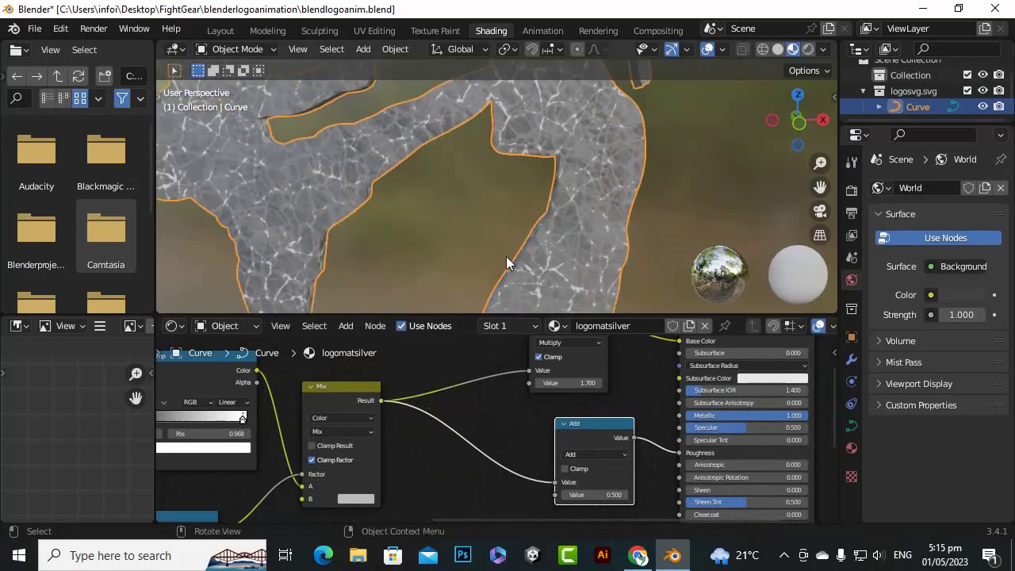
{"action": "scroll", "coordinate": [567, 306], "scroll_direction": "up", "scroll_amount": 2}
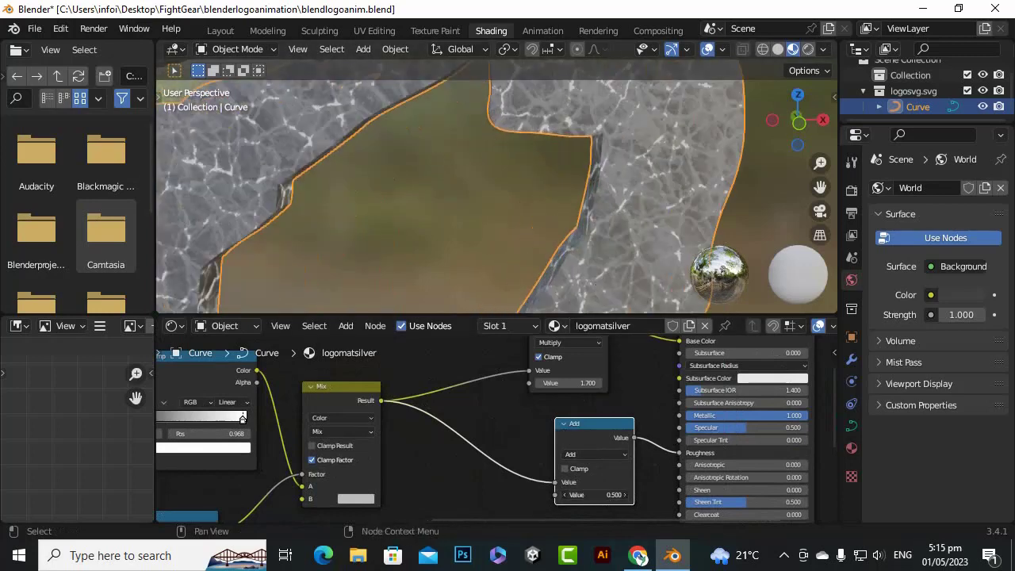
{"action": "mouse_move", "coordinate": [595, 494]}
{"action": "left_mouse_down"}
{"action": "mouse_move", "coordinate": [634, 495]}
{"action": "mouse_move", "coordinate": [590, 495]}
{"action": "left_mouse_up"}
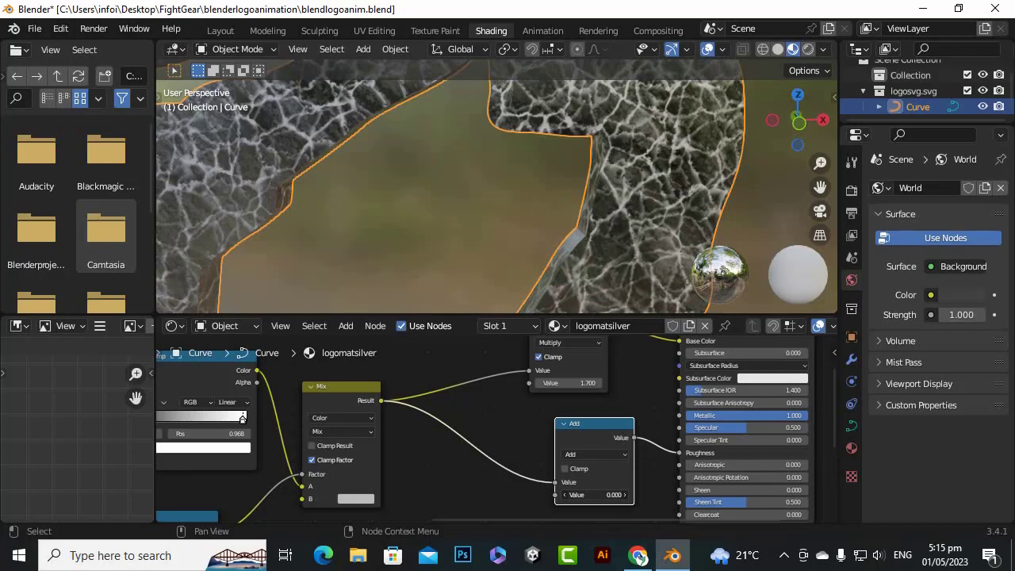
Examine the veined metallic surface of the logo from several angles, both close up and as a whole
{"action": "scroll", "coordinate": [555, 203], "scroll_direction": "down", "scroll_amount": 4}
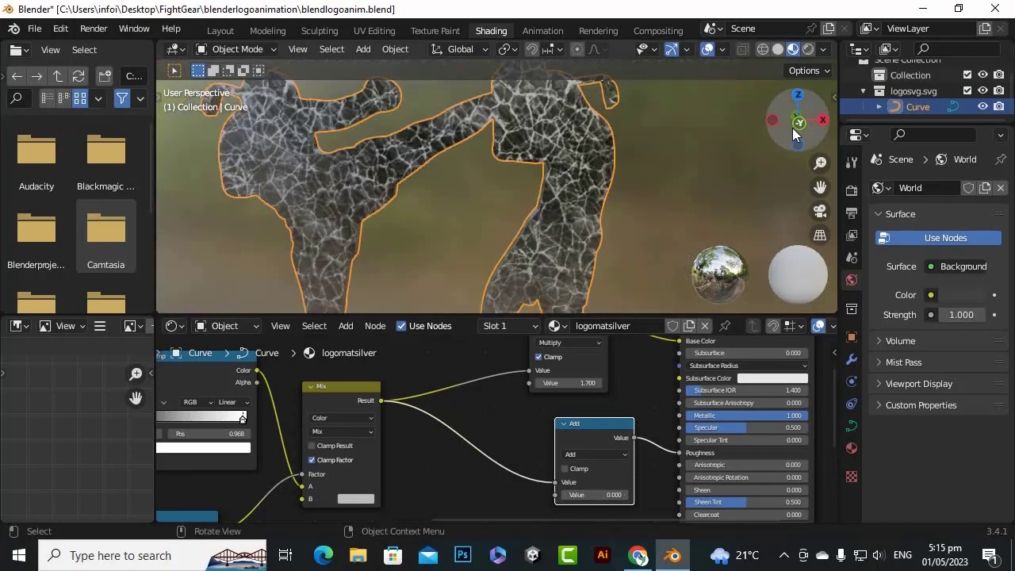
{"action": "left_click_drag", "start_coordinate": [792, 127], "coordinate": [546, 162]}
{"action": "scroll", "coordinate": [476, 170], "scroll_direction": "up", "scroll_amount": 4}
{"action": "scroll", "coordinate": [473, 176], "scroll_direction": "down", "scroll_amount": 4}
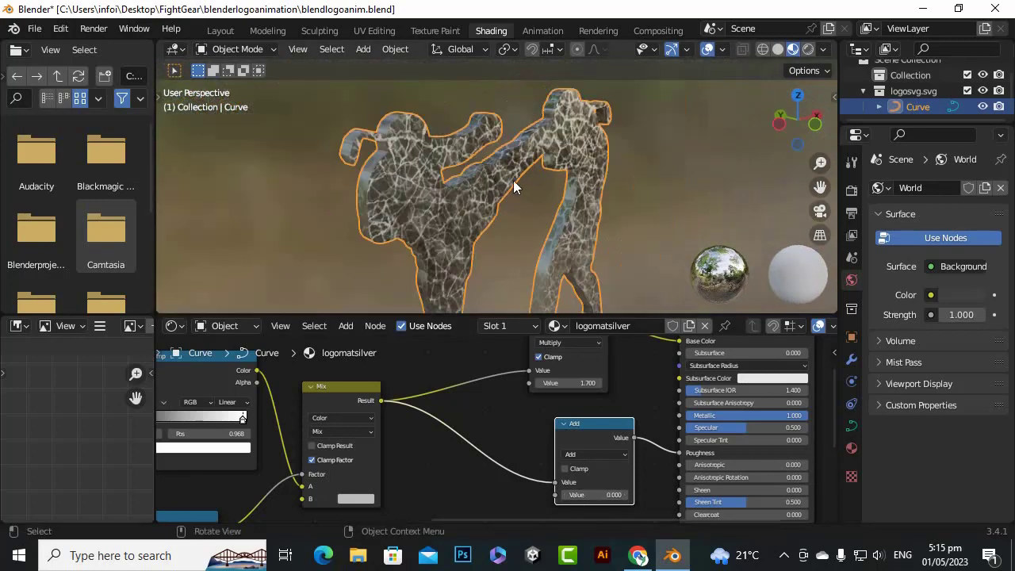
{"action": "scroll", "coordinate": [618, 206], "scroll_direction": "up", "scroll_amount": 4}
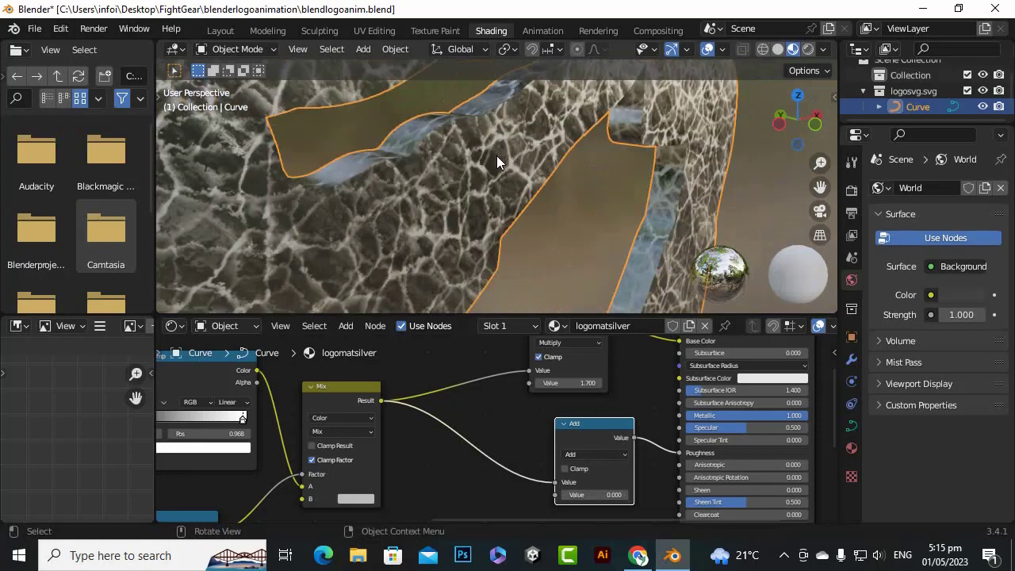
{"action": "scroll", "coordinate": [497, 156], "scroll_direction": "down", "scroll_amount": 4}
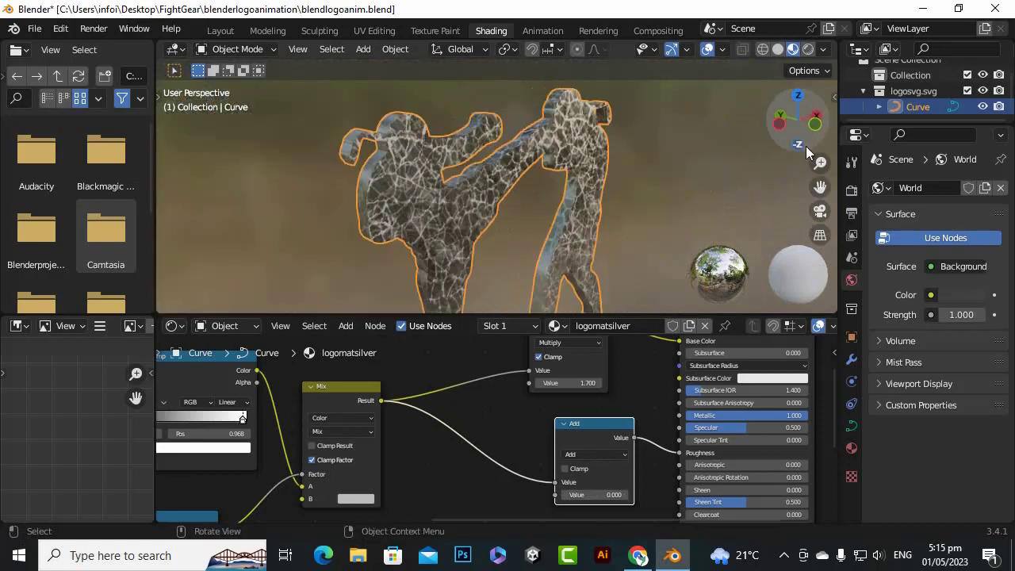
{"action": "left_click_drag", "start_coordinate": [784, 129], "coordinate": [573, 175]}
{"action": "left_click_drag", "start_coordinate": [800, 134], "coordinate": [811, 131]}
{"action": "scroll", "coordinate": [639, 362], "scroll_direction": "down", "scroll_amount": 3}
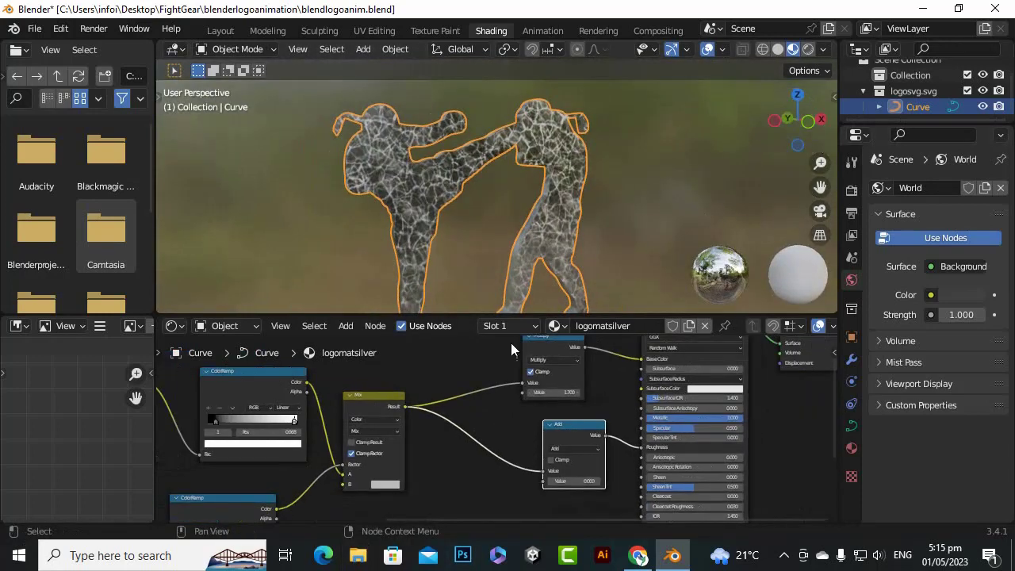
{"action": "scroll", "coordinate": [603, 238], "scroll_direction": "down", "scroll_amount": 2}
{"action": "left_click_drag", "start_coordinate": [821, 188], "coordinate": [861, 155]}
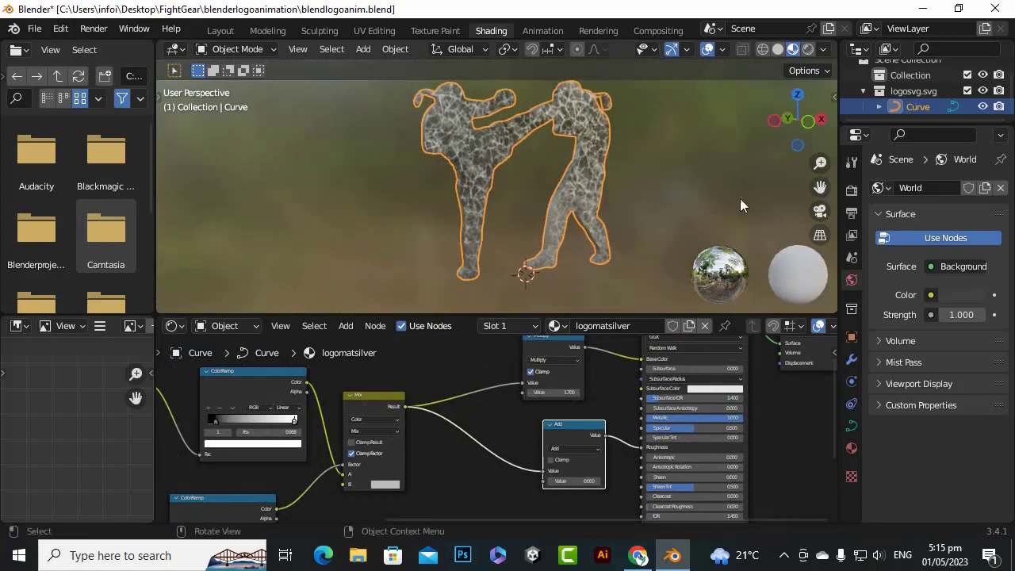
{"action": "scroll", "coordinate": [626, 207], "scroll_direction": "up", "scroll_amount": 3}
{"action": "scroll", "coordinate": [627, 437], "scroll_direction": "down", "scroll_amount": 1}
Add a Bump node beside the lower inputs of the Principled BSDF
{"action": "middle_click_drag", "start_coordinate": [553, 512], "coordinate": [536, 397]}
{"action": "scroll", "coordinate": [536, 397], "scroll_direction": "up", "scroll_amount": 1}
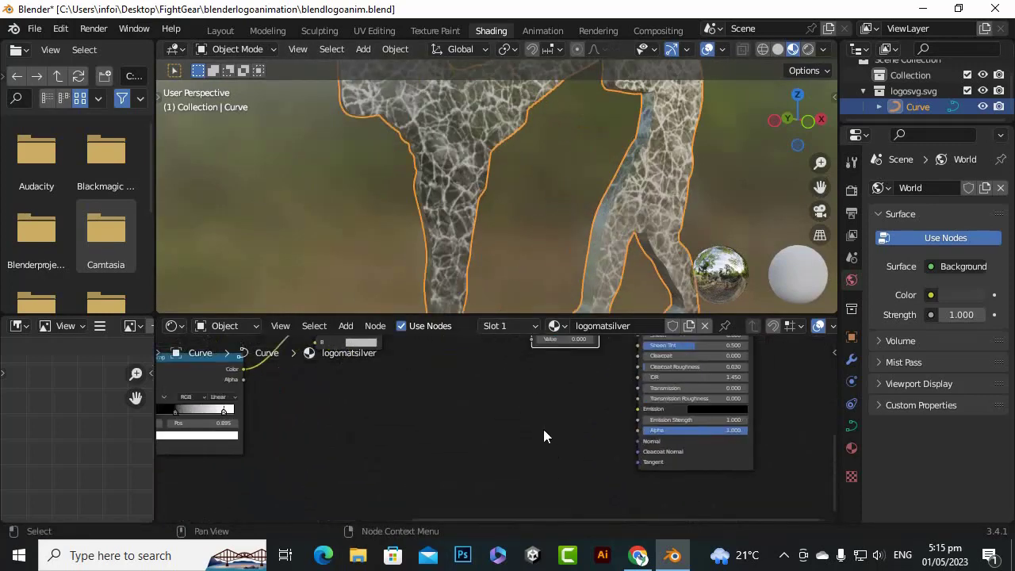
{"action": "key", "text": "shift+a"}
{"action": "mouse_move", "coordinate": [539, 425]}
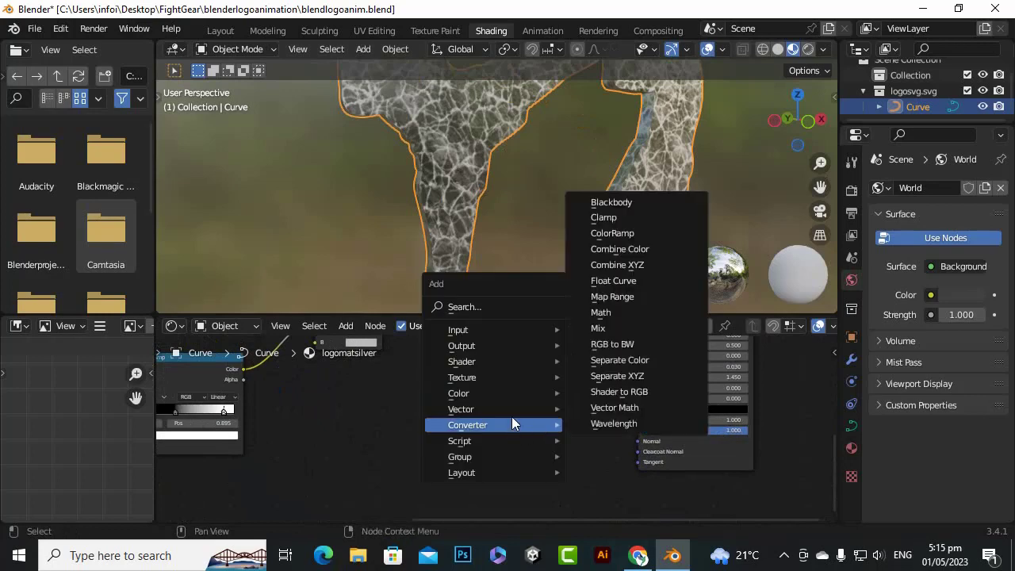
{"action": "mouse_move", "coordinate": [512, 411]}
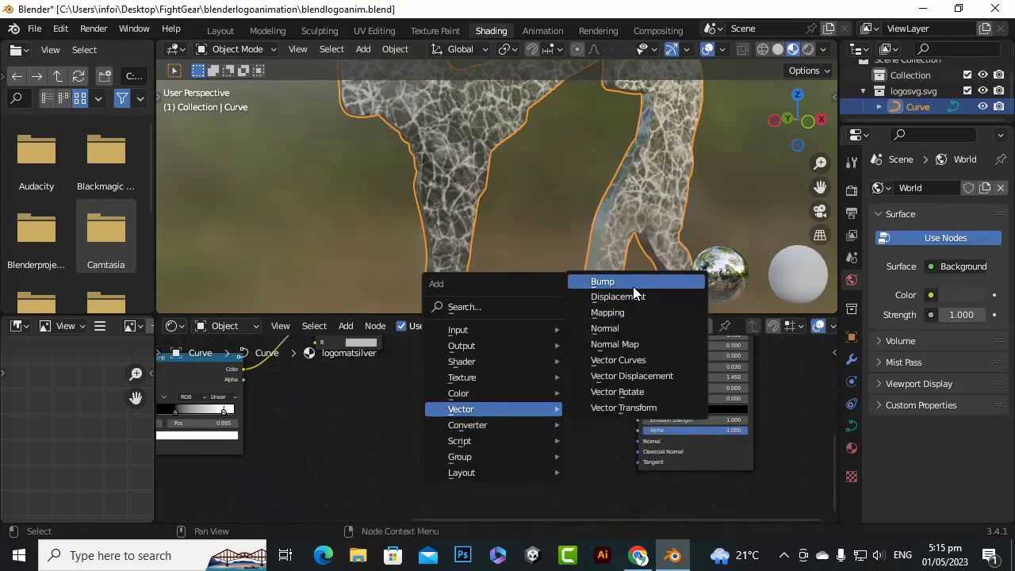
{"action": "left_click", "coordinate": [633, 286]}
{"action": "left_click", "coordinate": [516, 404]}
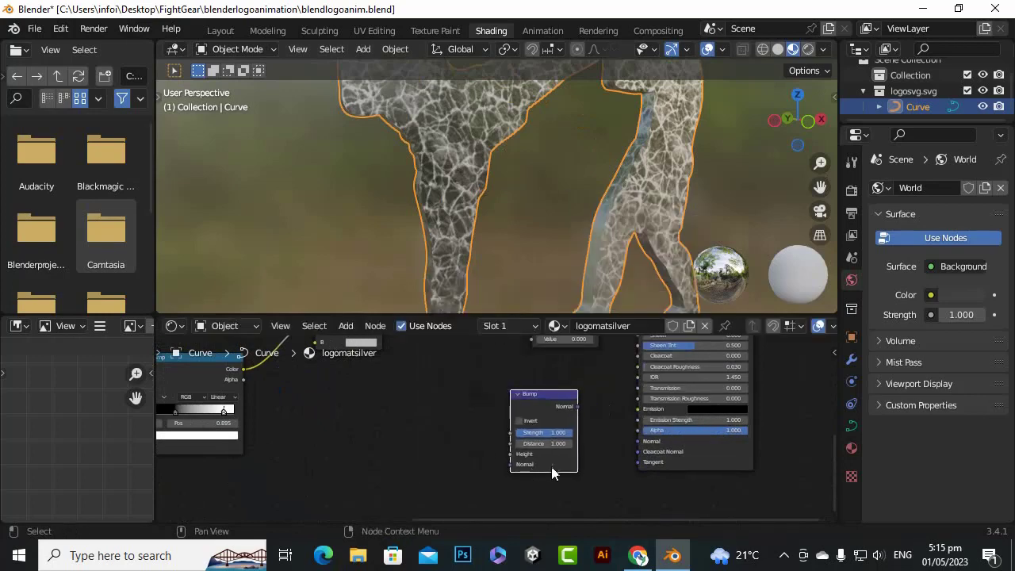
Link the Mix node's Result to the Bump node's Height, and the Bump's Normal output to the Principled BSDF's Normal
{"action": "scroll", "coordinate": [504, 406], "scroll_direction": "down", "scroll_amount": 3}
{"action": "middle_click_drag", "start_coordinate": [463, 391], "coordinate": [471, 461]}
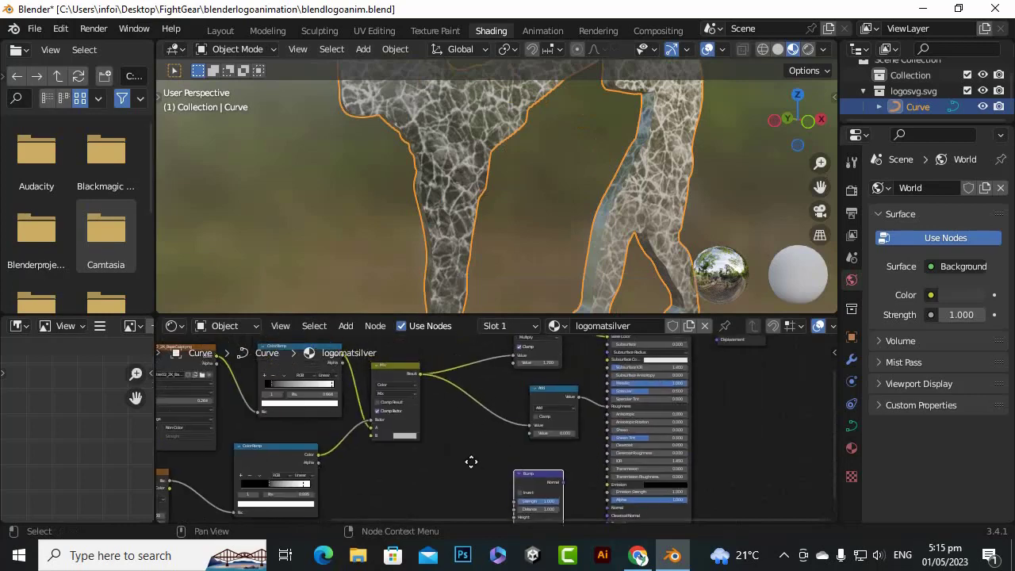
{"action": "left_click_drag", "start_coordinate": [421, 374], "coordinate": [514, 384]}
{"action": "scroll", "coordinate": [424, 415], "scroll_direction": "down", "scroll_amount": 4}
{"action": "scroll", "coordinate": [566, 426], "scroll_direction": "up", "scroll_amount": 9}
{"action": "scroll", "coordinate": [599, 374], "scroll_direction": "up", "scroll_amount": 4}
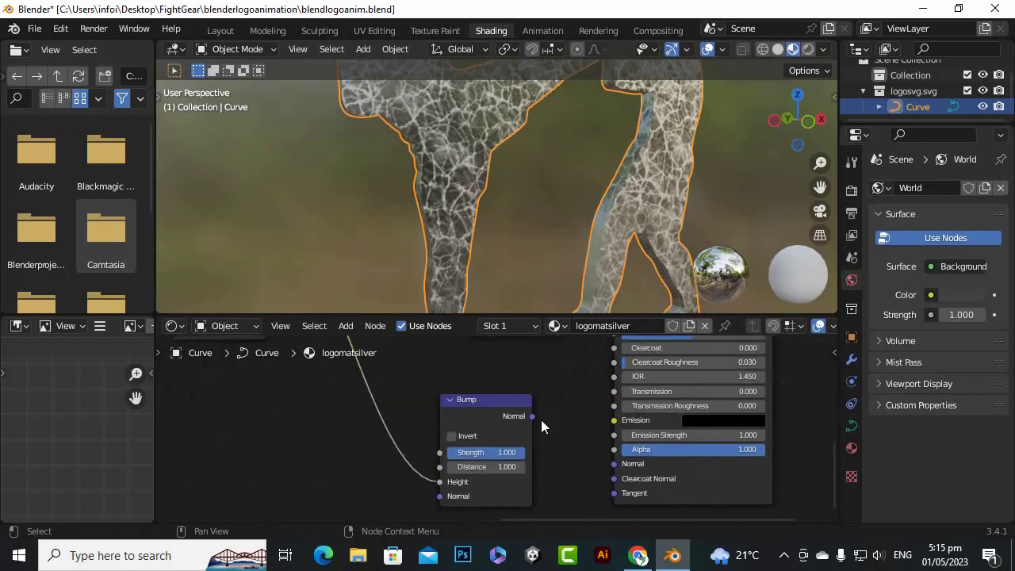
{"action": "left_click_drag", "start_coordinate": [532, 416], "coordinate": [614, 465]}
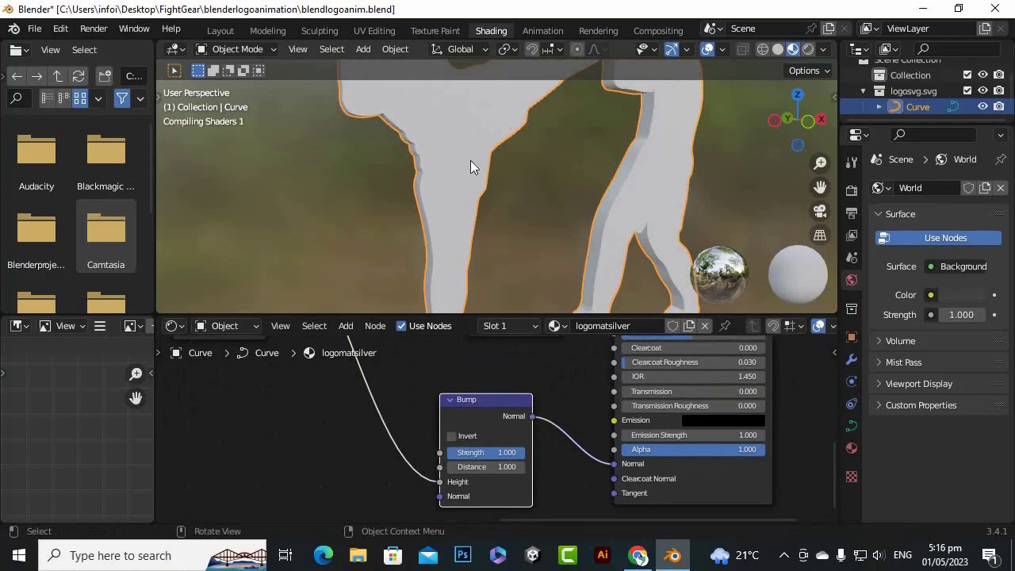
Set the Bump node's Strength to 0.117 and its Distance to 1.4
{"action": "scroll", "coordinate": [530, 172], "scroll_direction": "down", "scroll_amount": 1}
{"action": "scroll", "coordinate": [531, 172], "scroll_direction": "up", "scroll_amount": 2}
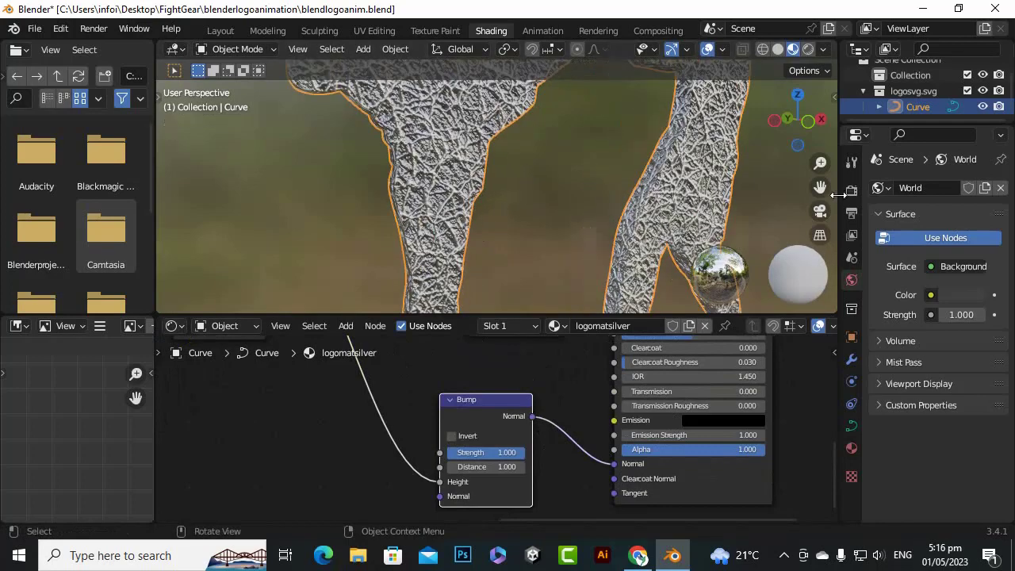
{"action": "scroll", "coordinate": [675, 178], "scroll_direction": "up", "scroll_amount": 5}
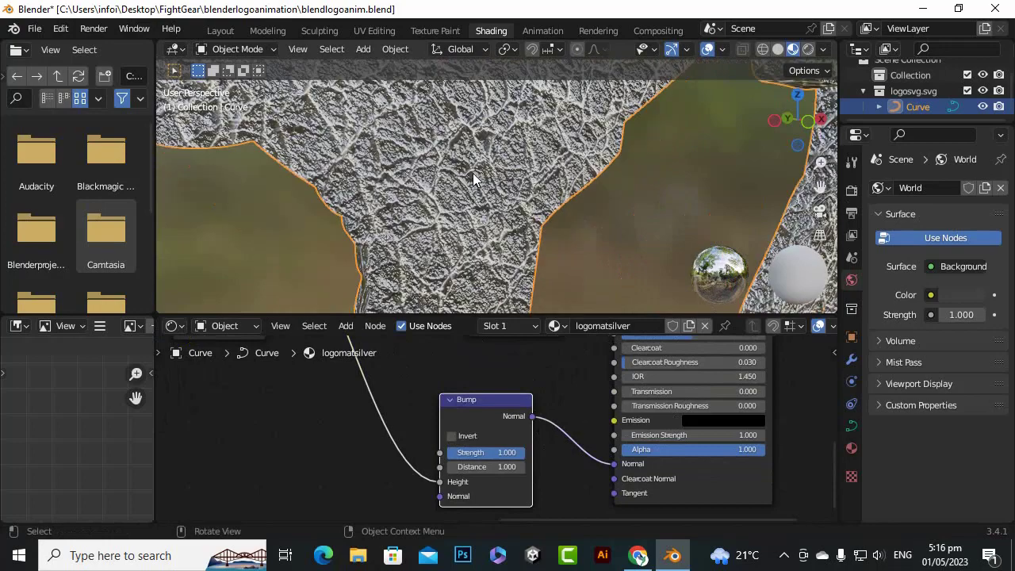
{"action": "scroll", "coordinate": [615, 242], "scroll_direction": "down", "scroll_amount": 2}
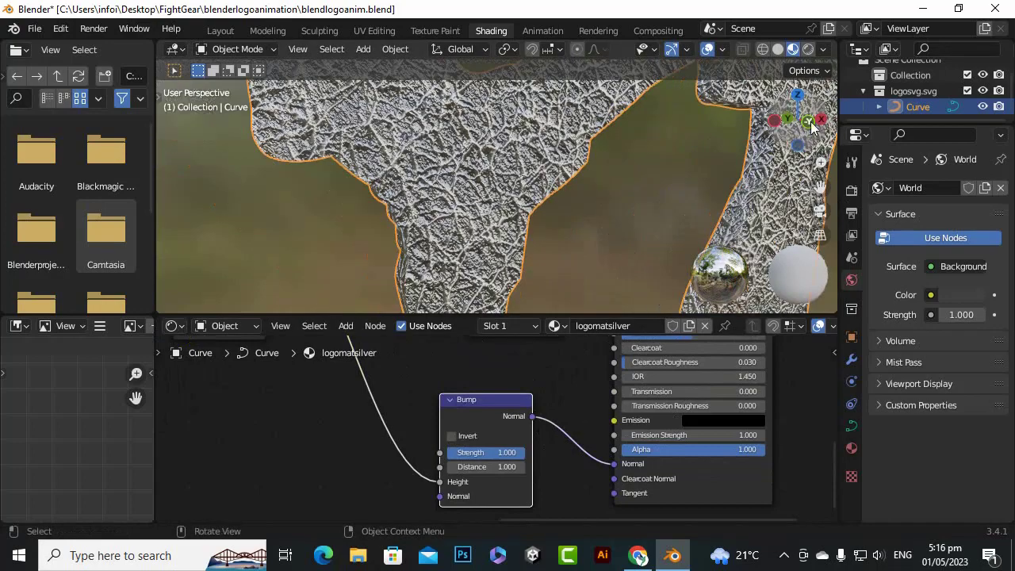
{"action": "left_click_drag", "start_coordinate": [811, 127], "coordinate": [777, 131]}
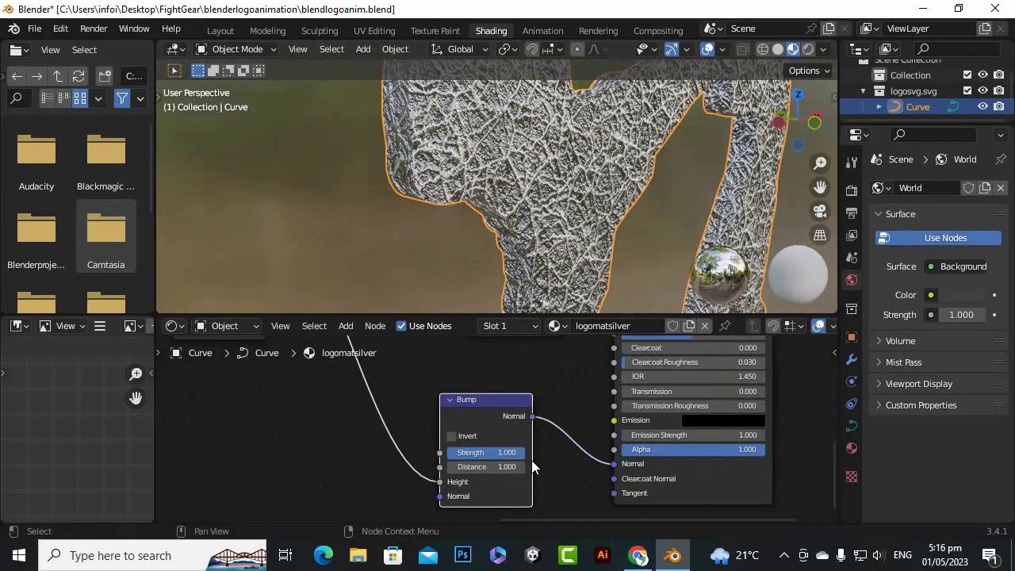
{"action": "left_click_drag", "start_coordinate": [486, 452], "coordinate": [426, 452]}
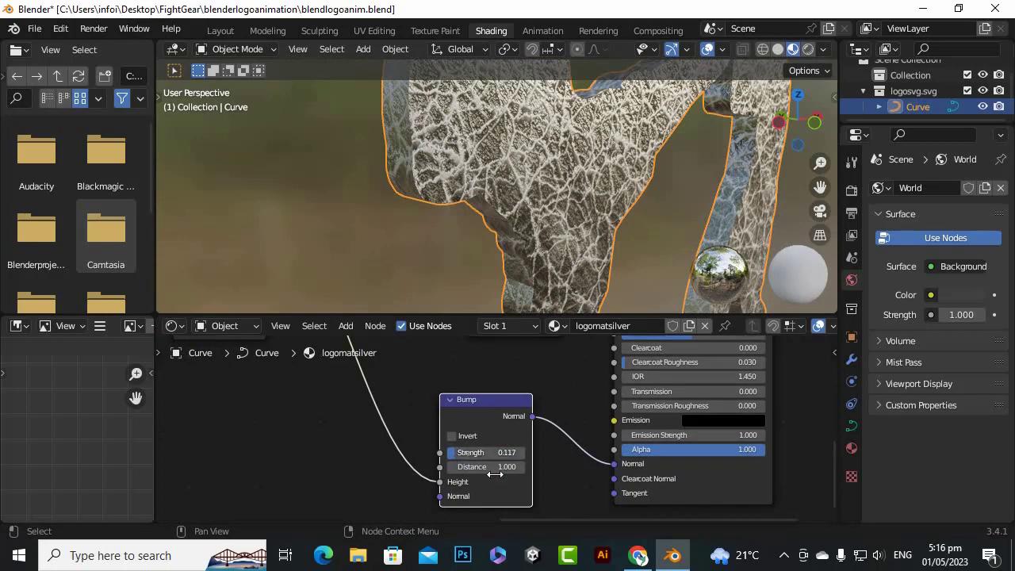
{"action": "mouse_move", "coordinate": [496, 468]}
{"action": "left_mouse_down"}
{"action": "mouse_move", "coordinate": [456, 468]}
{"action": "mouse_move", "coordinate": [510, 468]}
{"action": "left_mouse_up"}
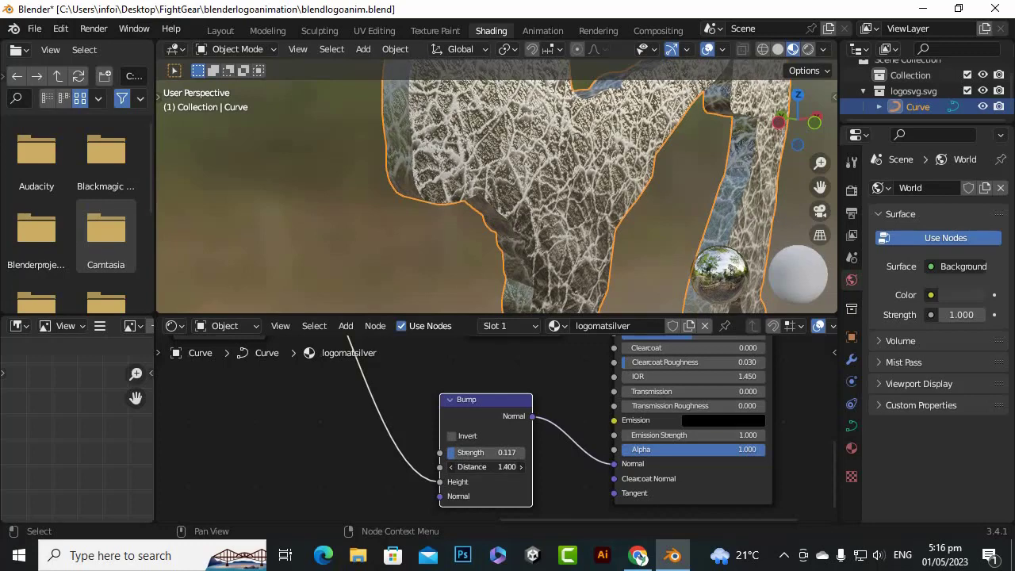
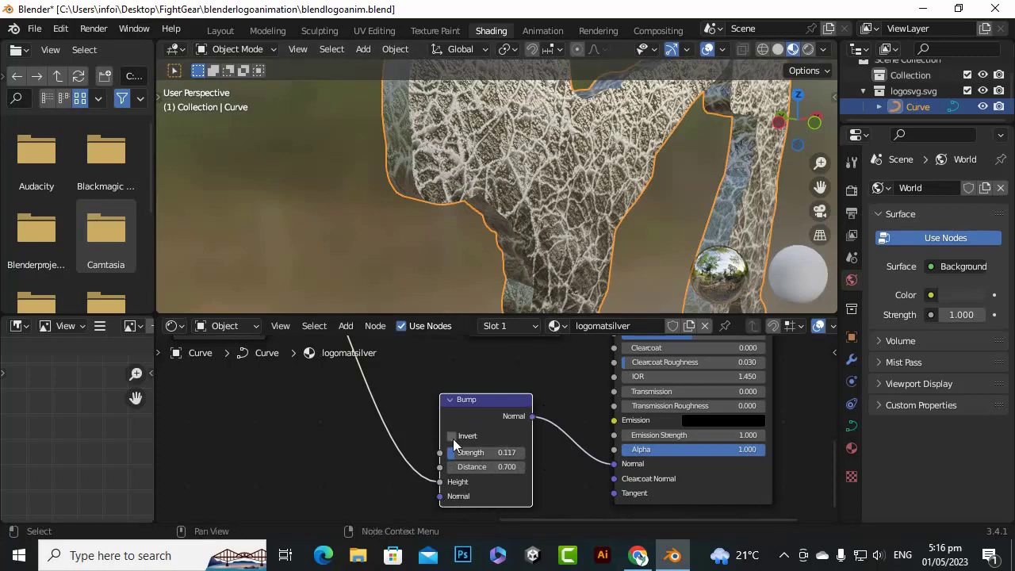
Enable Invert on the Bump node of the logomatsilver material
{"action": "left_click", "coordinate": [452, 437]}
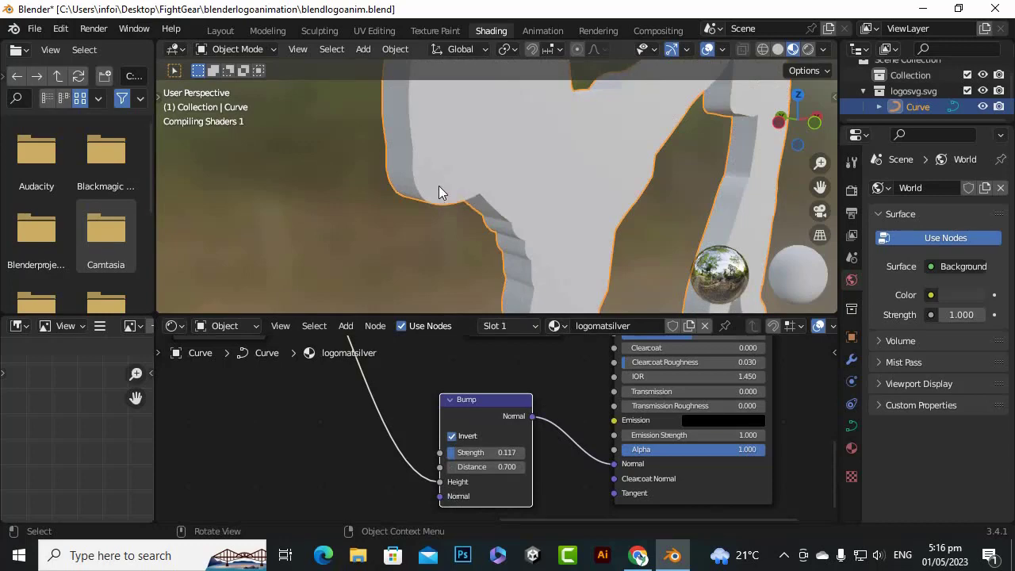
{"action": "scroll", "coordinate": [429, 224], "scroll_direction": "down", "scroll_amount": 5}
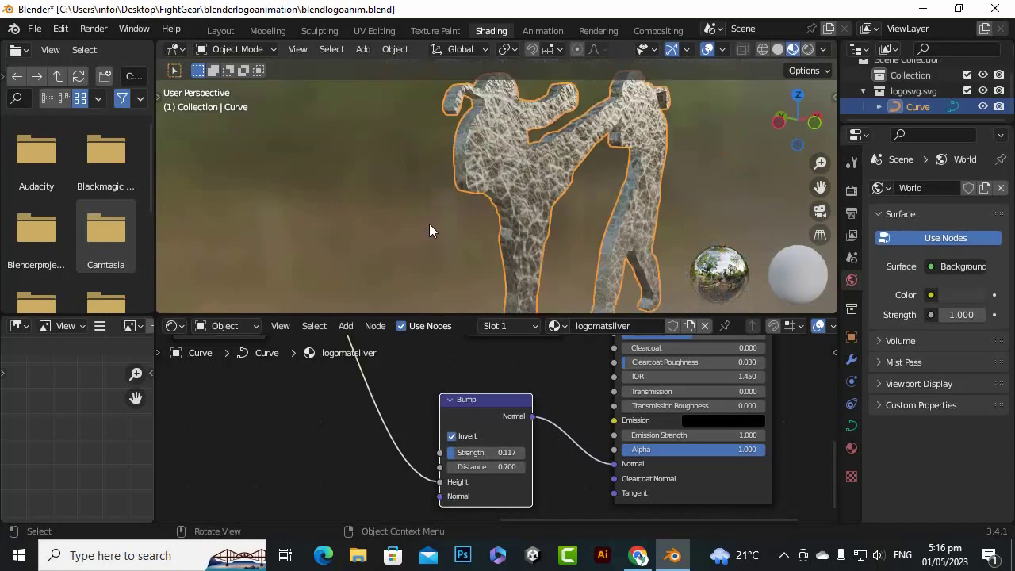
{"action": "scroll", "coordinate": [428, 223], "scroll_direction": "up", "scroll_amount": 5}
{"action": "scroll", "coordinate": [543, 142], "scroll_direction": "down", "scroll_amount": 1}
Examine the logo's surface with the inverted bump from several angles, both close up and as a whole
{"action": "left_click_drag", "start_coordinate": [787, 121], "coordinate": [667, 140]}
{"action": "scroll", "coordinate": [667, 139], "scroll_direction": "up", "scroll_amount": 1}
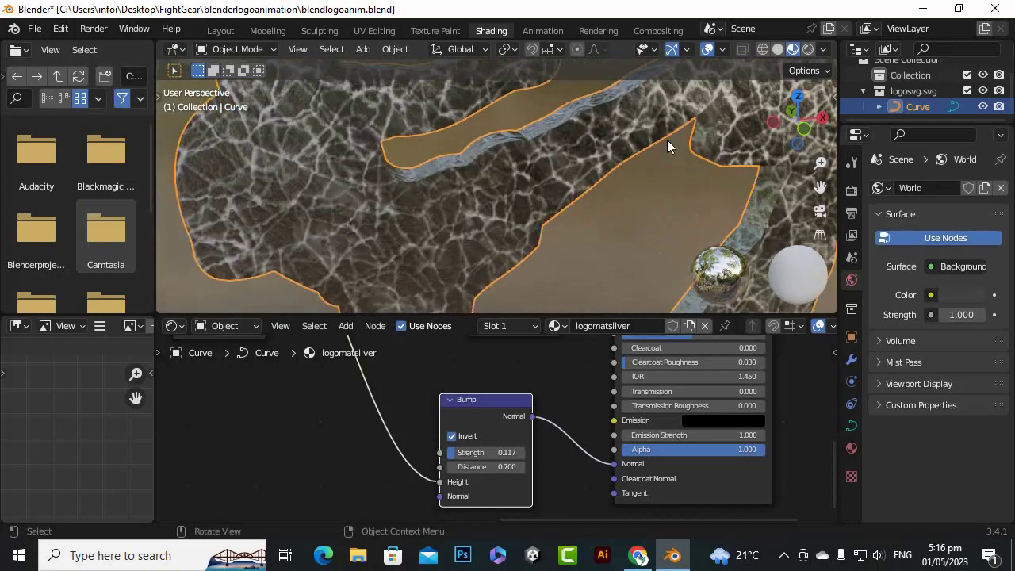
{"action": "scroll", "coordinate": [510, 210], "scroll_direction": "up", "scroll_amount": 2}
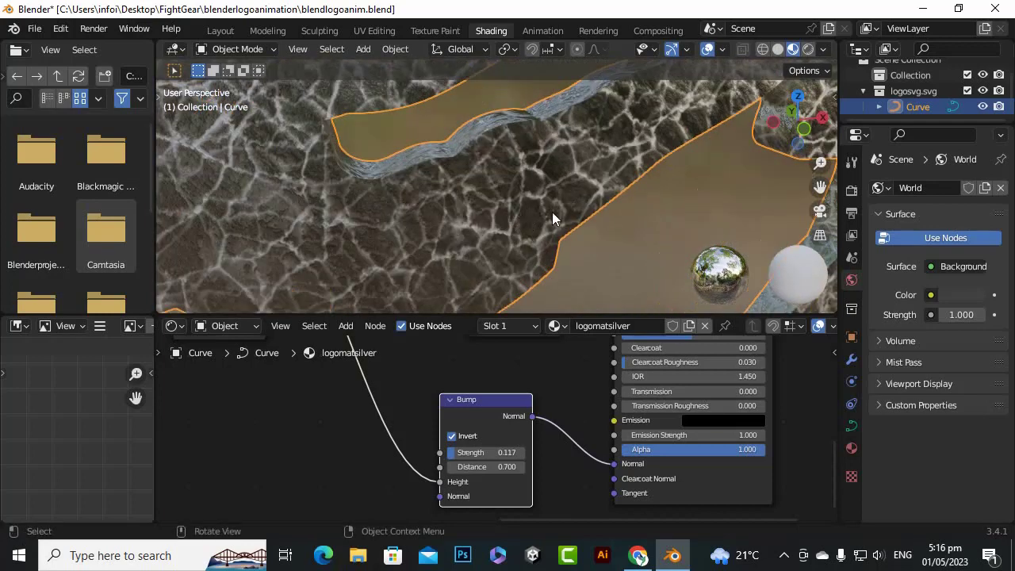
{"action": "left_click_drag", "start_coordinate": [800, 123], "coordinate": [712, 132]}
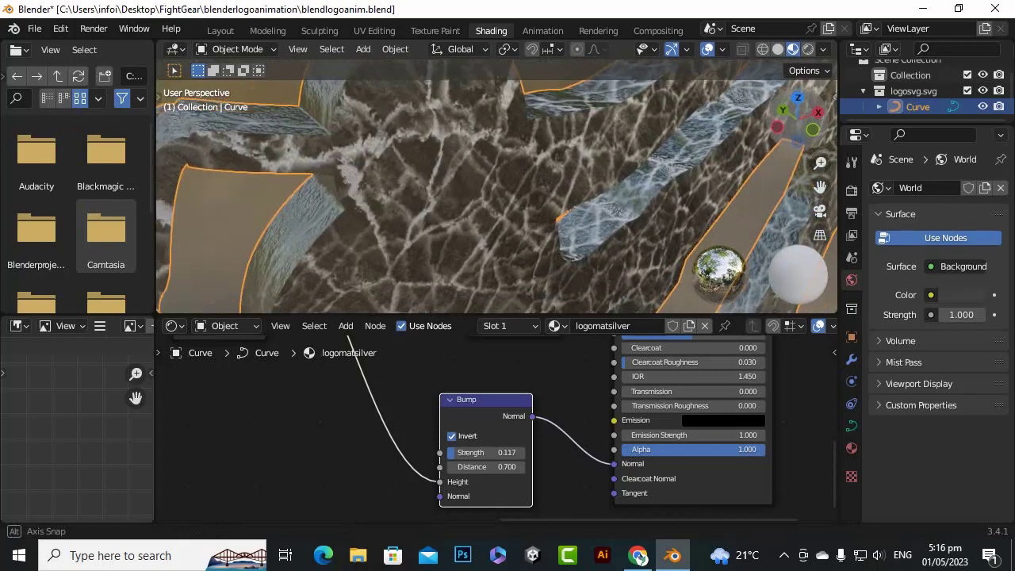
{"action": "scroll", "coordinate": [512, 188], "scroll_direction": "down", "scroll_amount": 5}
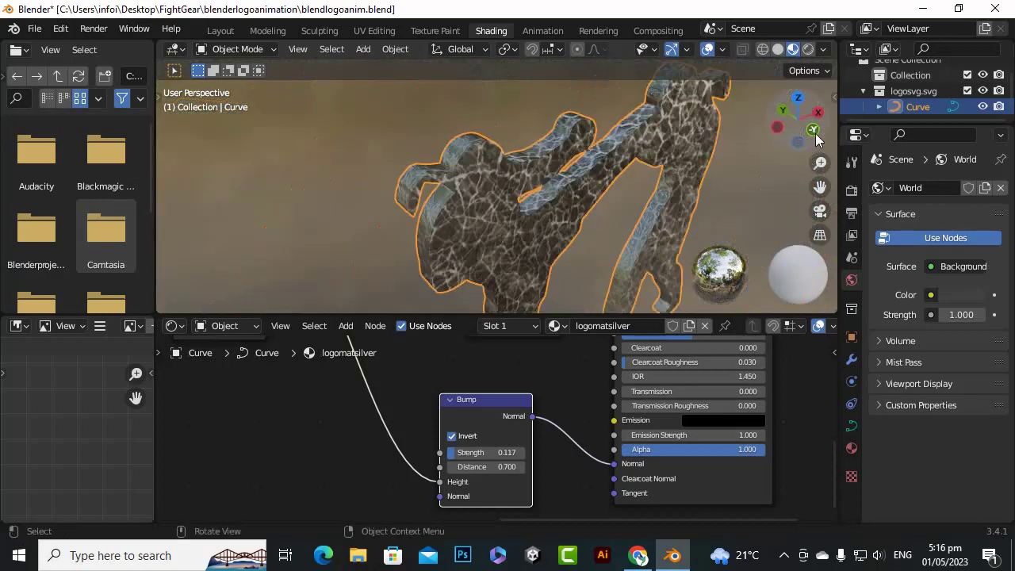
{"action": "left_click_drag", "start_coordinate": [816, 138], "coordinate": [755, 131]}
{"action": "scroll", "coordinate": [479, 238], "scroll_direction": "down", "scroll_amount": 5}
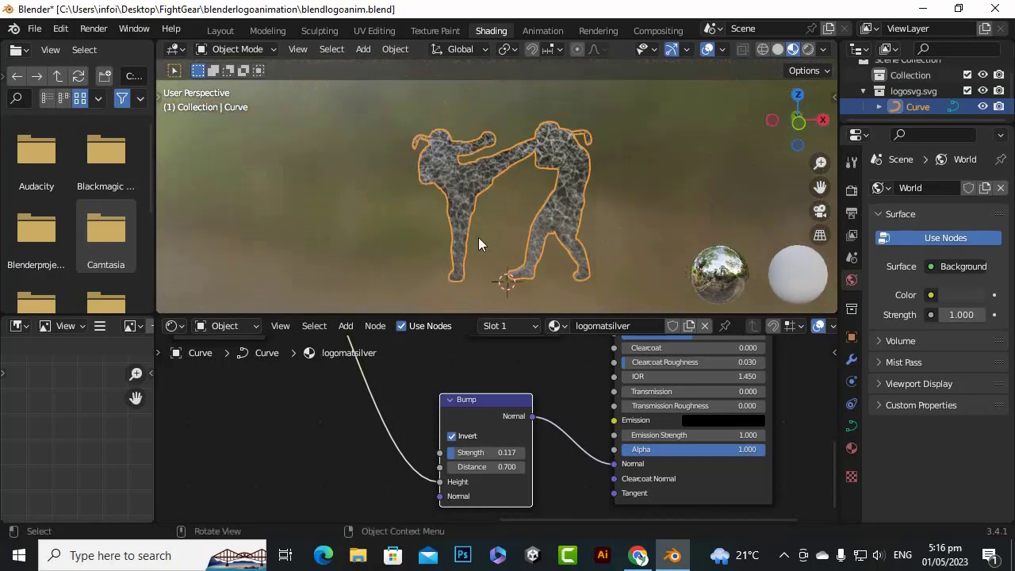
{"action": "scroll", "coordinate": [478, 242], "scroll_direction": "up", "scroll_amount": 3}
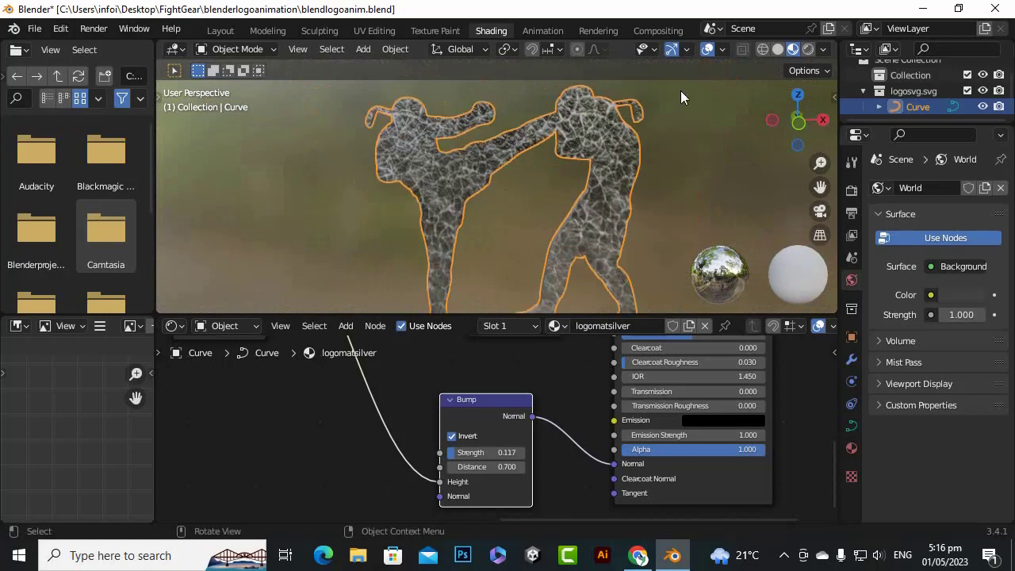
{"action": "scroll", "coordinate": [636, 139], "scroll_direction": "up", "scroll_amount": 3}
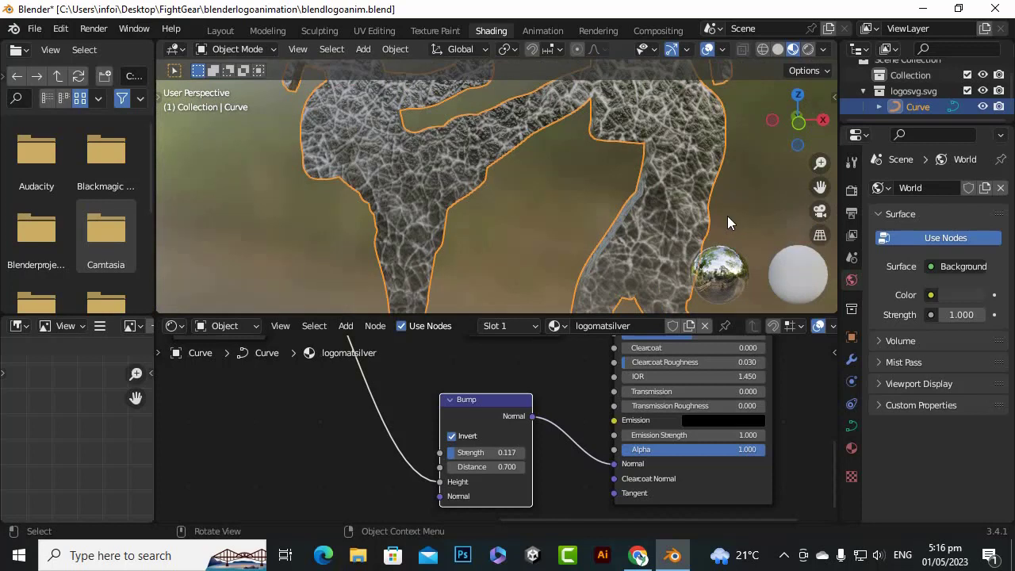
Save the blend file and switch to the Layout workspace, viewing the logo from farther away
{"action": "key", "text": "ctrl"}
{"action": "key", "text": "ctrl+s"}
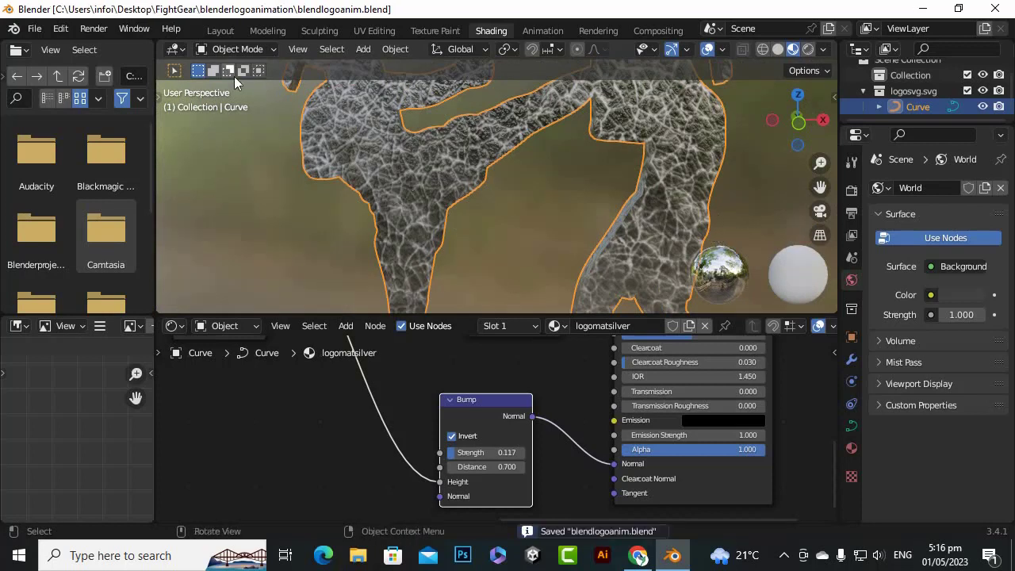
{"action": "left_click", "coordinate": [214, 31]}
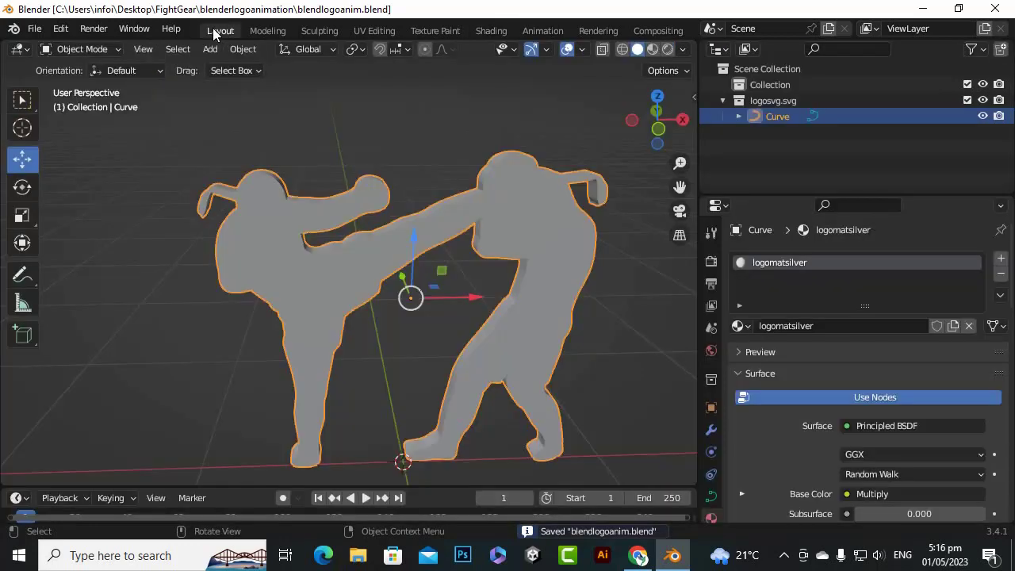
{"action": "scroll", "coordinate": [343, 271], "scroll_direction": "down", "scroll_amount": 10}
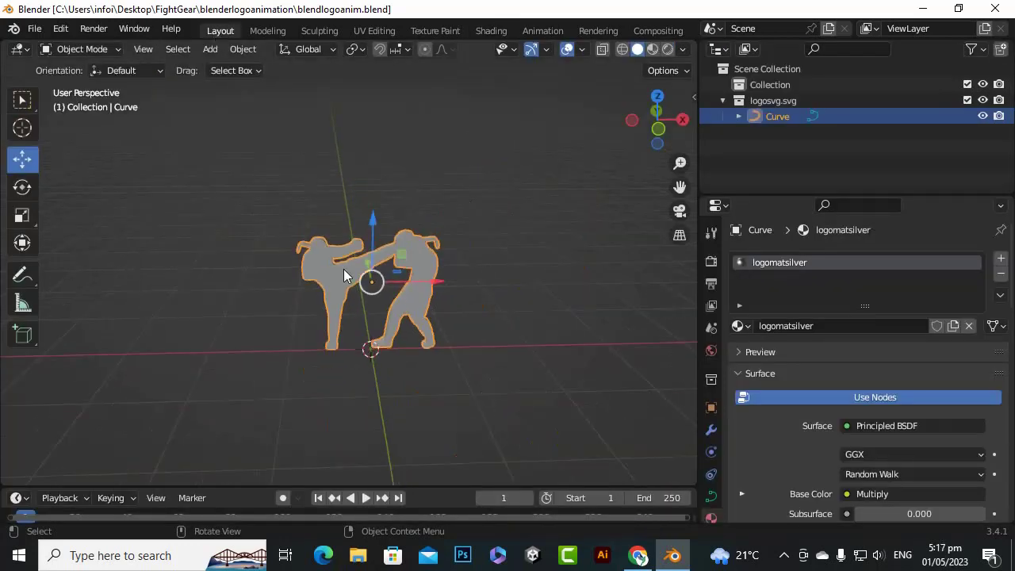
{"action": "left_click_drag", "start_coordinate": [677, 184], "coordinate": [640, 205]}
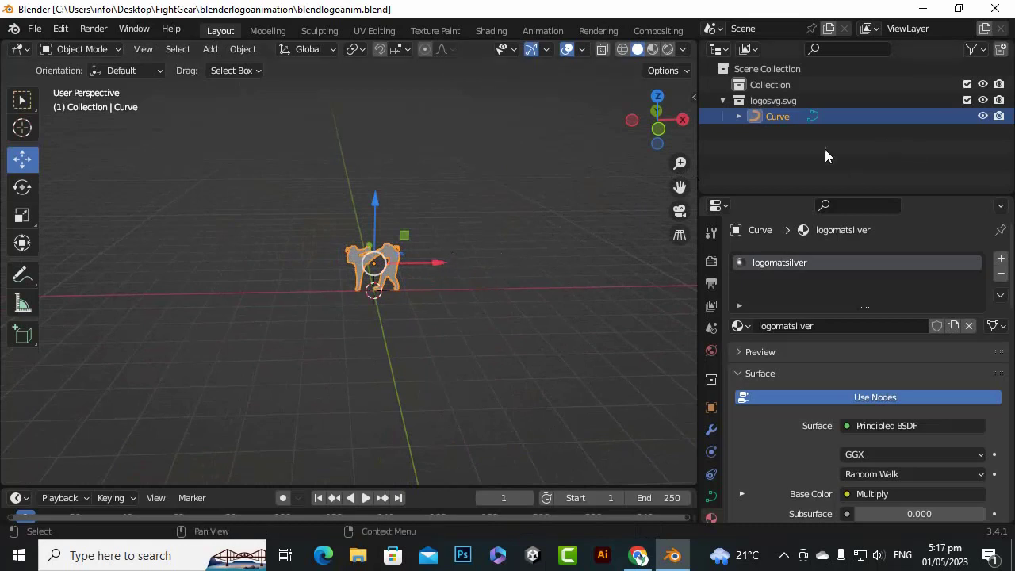
Copy the logo's Curve object and paste the duplicate into the scene
{"action": "left_click", "coordinate": [773, 151]}
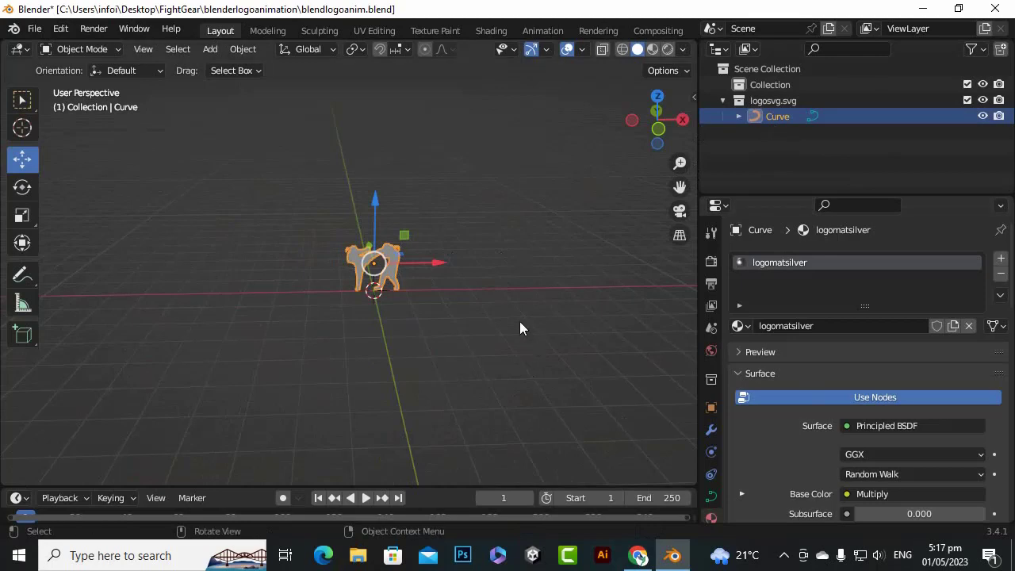
{"action": "scroll", "coordinate": [416, 284], "scroll_direction": "up", "scroll_amount": 2}
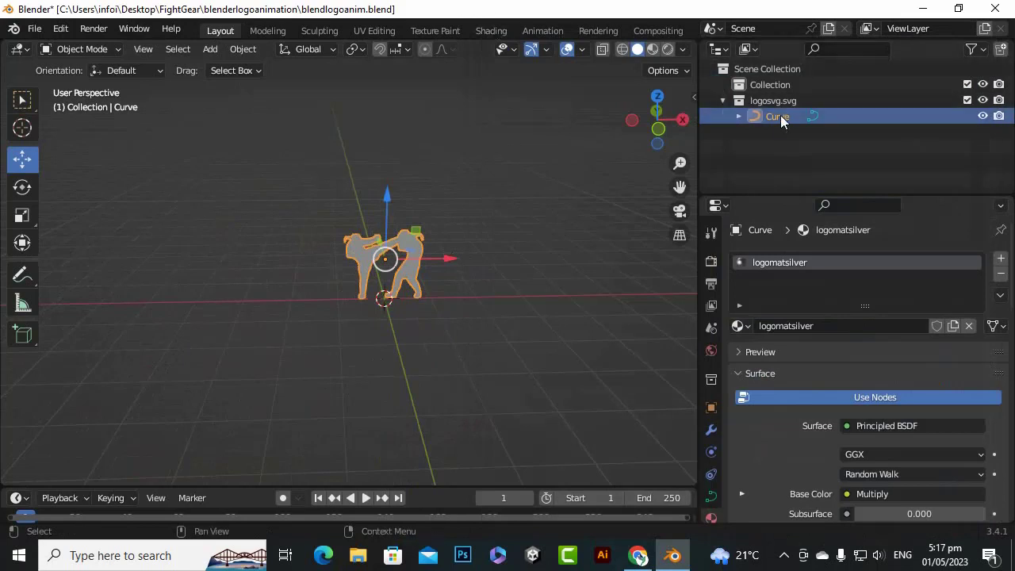
{"action": "left_click", "coordinate": [790, 143]}
{"action": "left_click", "coordinate": [780, 117]}
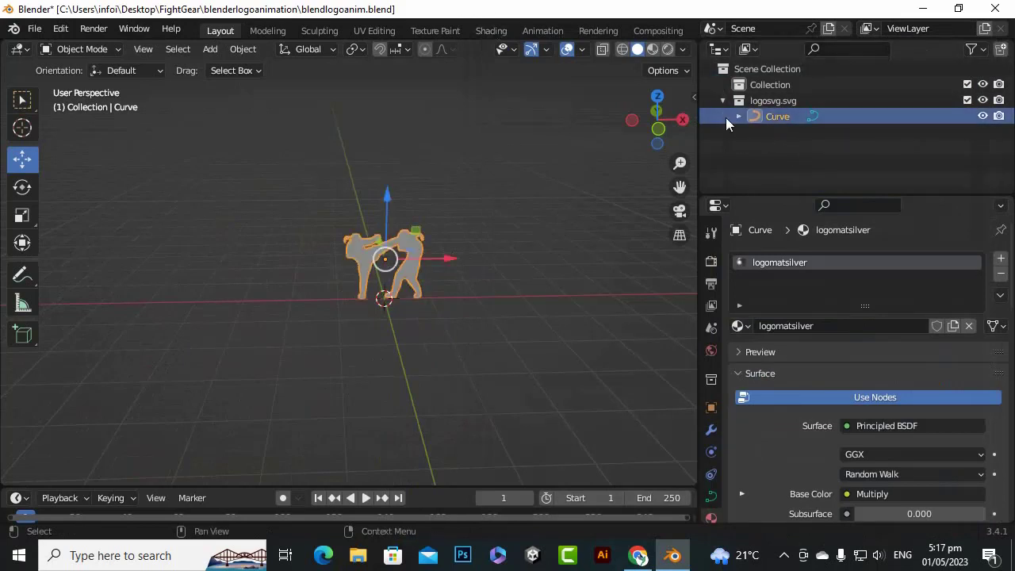
{"action": "right_click", "coordinate": [775, 122]}
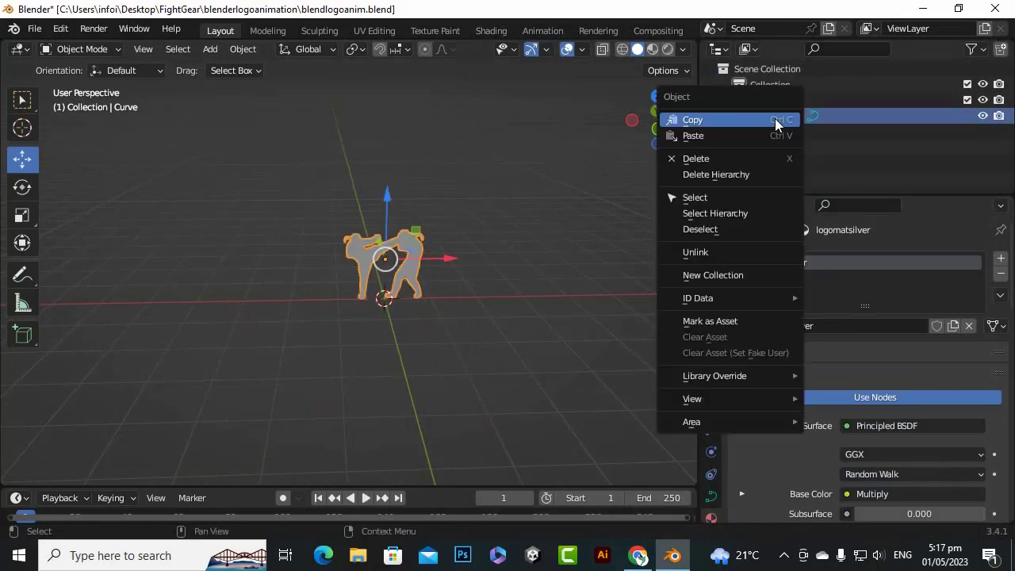
{"action": "left_click", "coordinate": [744, 120]}
{"action": "left_click", "coordinate": [787, 150]}
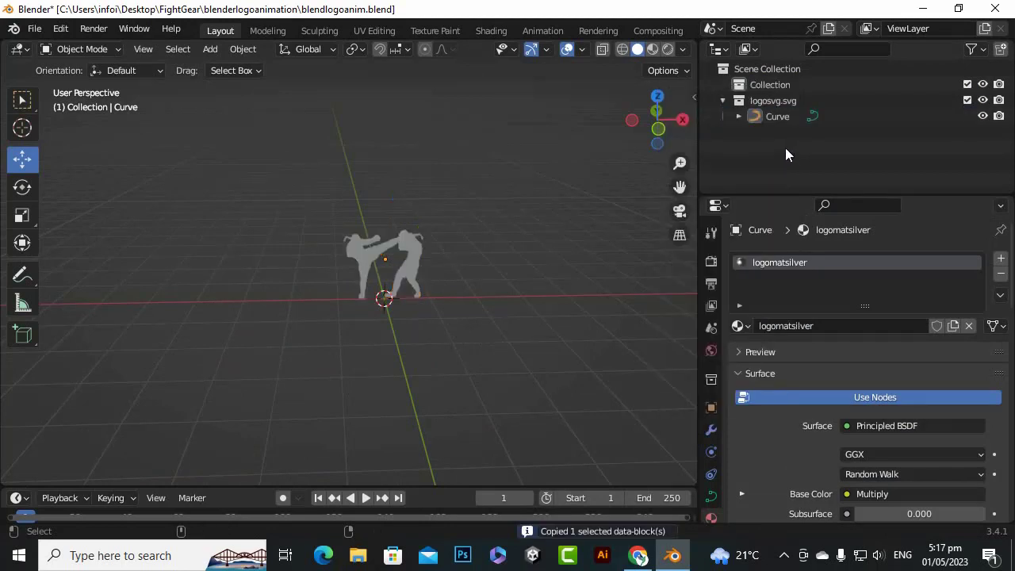
{"action": "key", "text": "ctrl+v"}
Hide the original Curve from the viewport and from renders, and collapse the logosvg.svg collection
{"action": "left_click", "coordinate": [767, 134]}
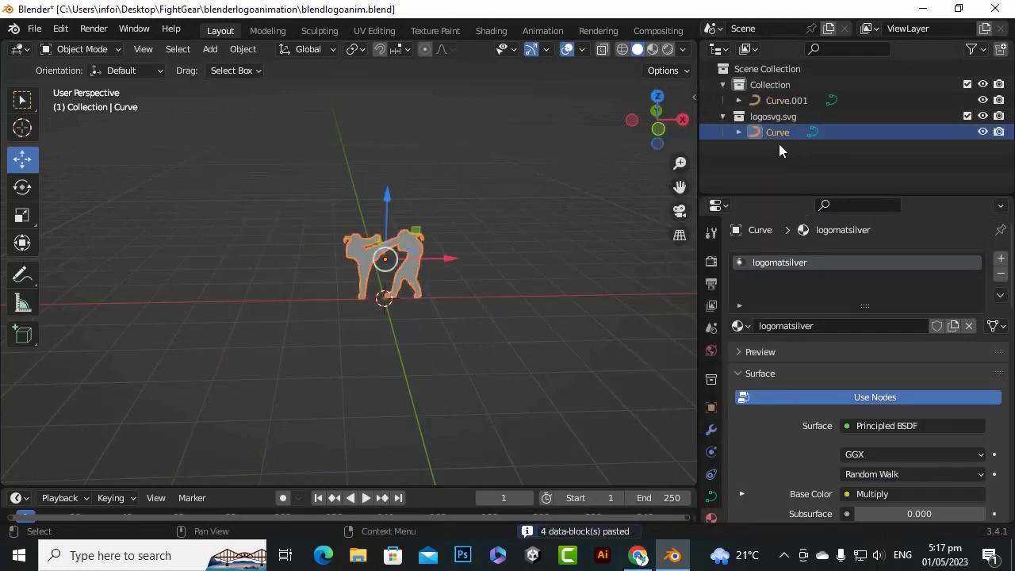
{"action": "left_click", "coordinate": [982, 132]}
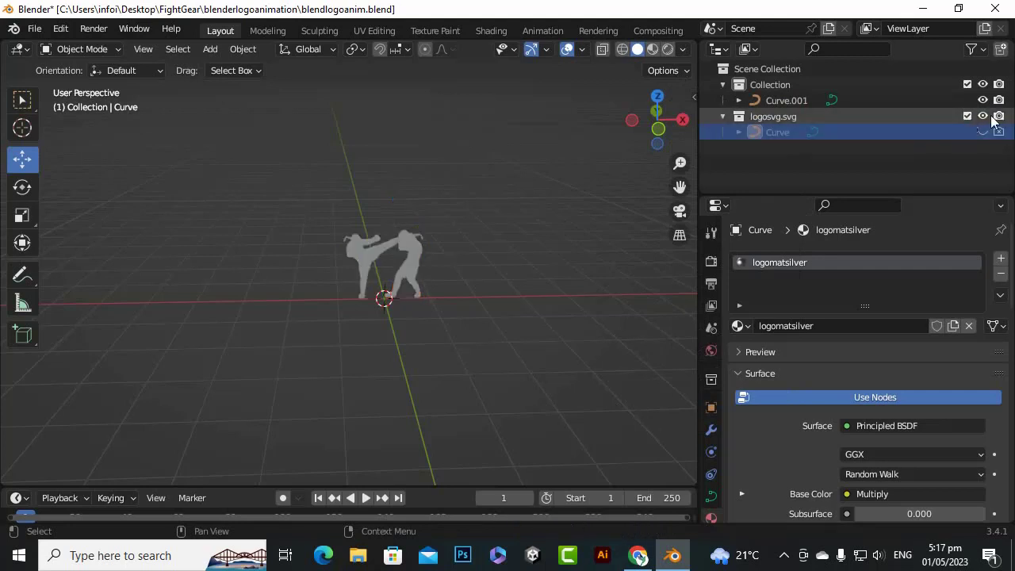
{"action": "left_click", "coordinate": [722, 116]}
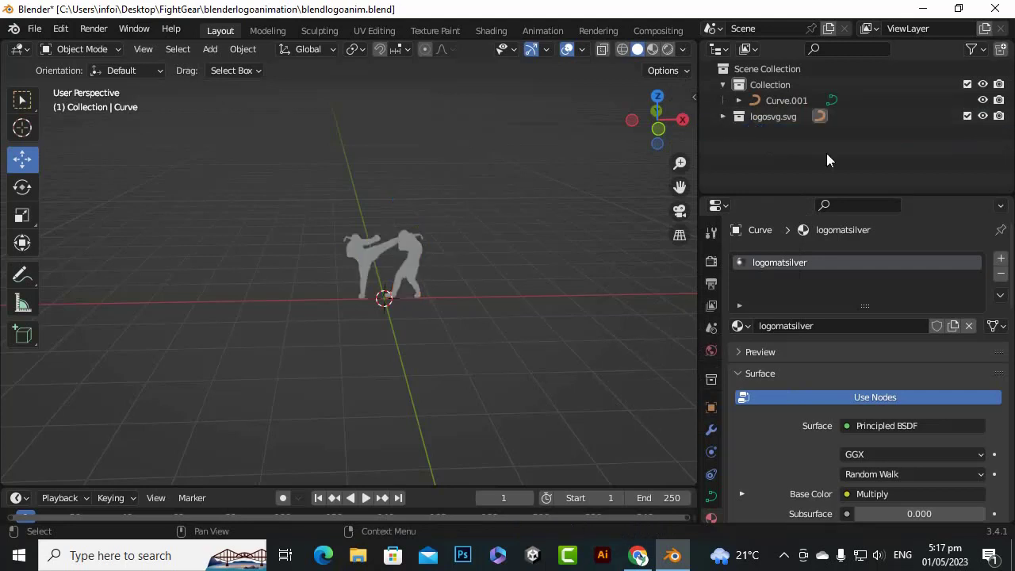
Rename the pasted curve copy in Collection to "Logo"
{"action": "left_click", "coordinate": [775, 101]}
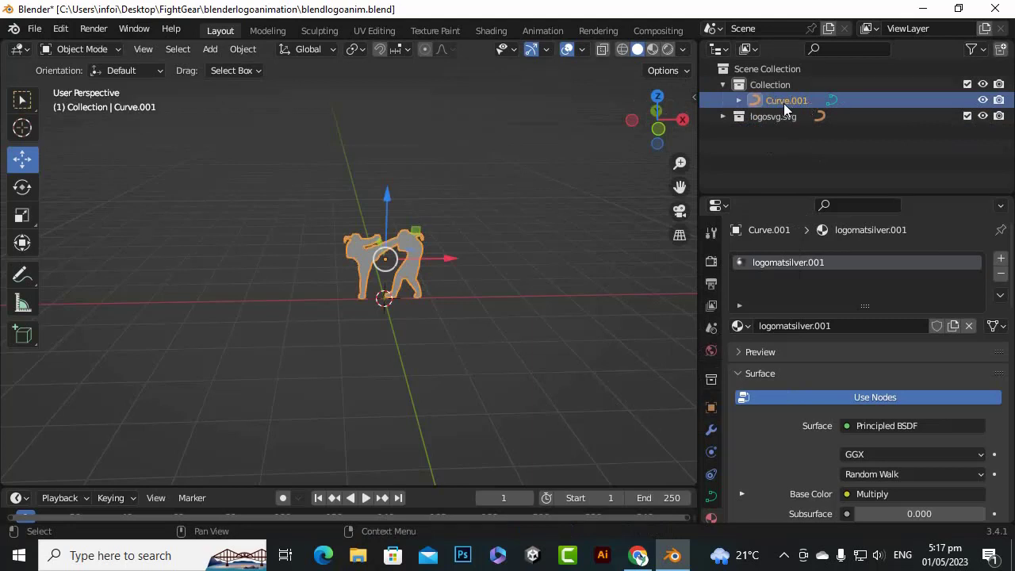
{"action": "double_click", "coordinate": [783, 102]}
{"action": "type", "text": "Logo"}
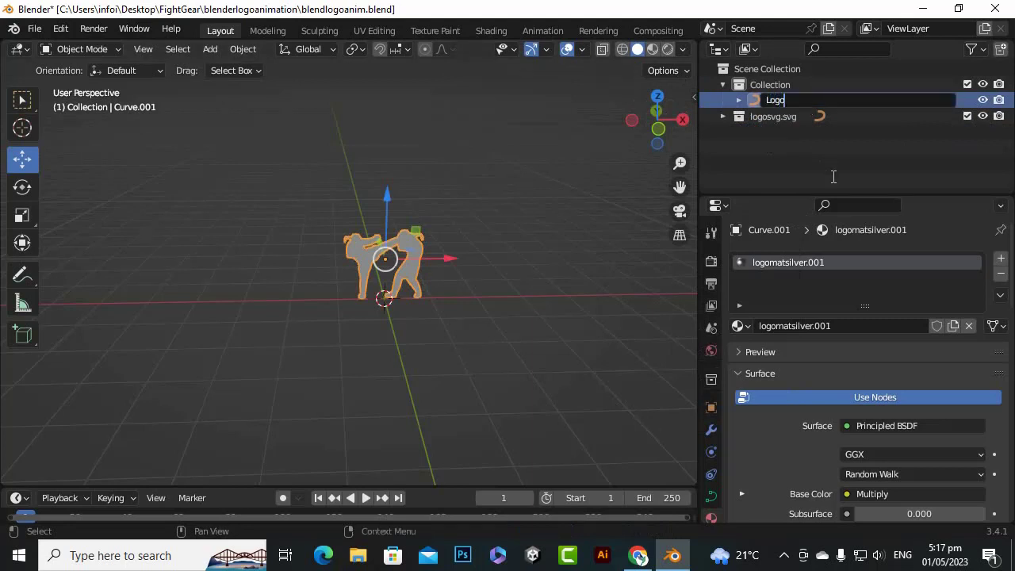
{"action": "key", "text": "Return"}
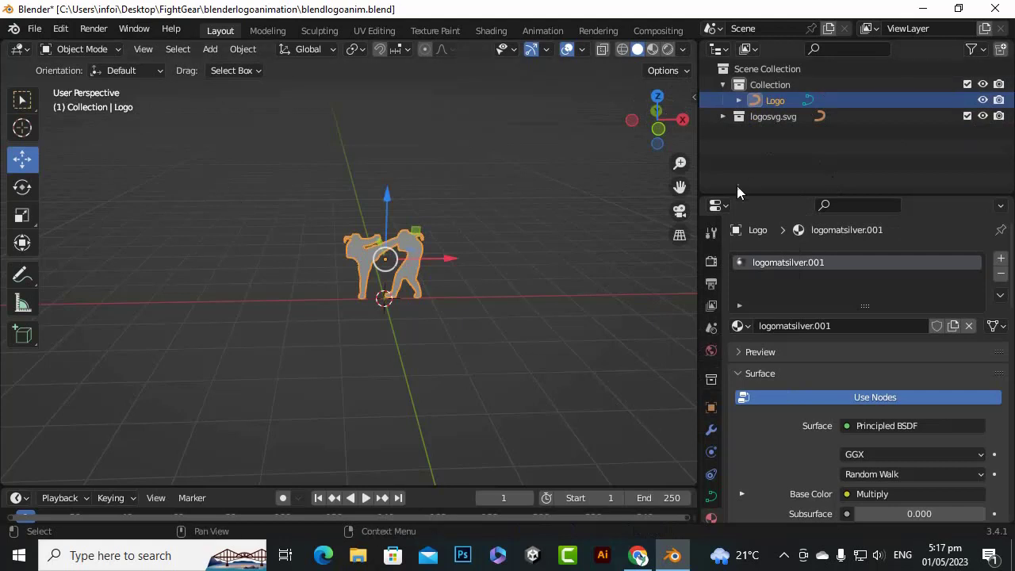
Convert the Logo curve object to a mesh
{"action": "scroll", "coordinate": [401, 297], "scroll_direction": "up", "scroll_amount": 4}
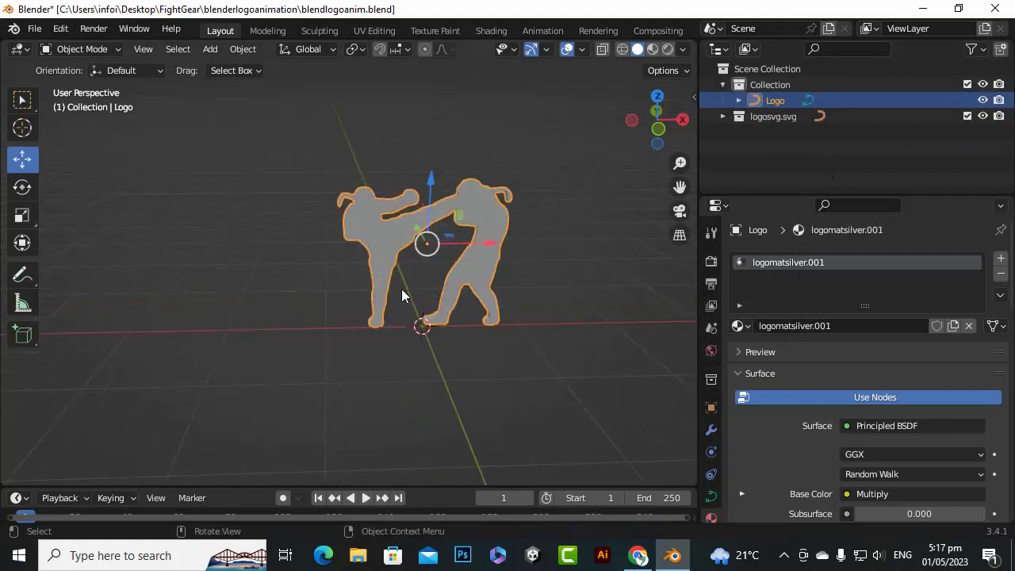
{"action": "right_click", "coordinate": [486, 228]}
{"action": "mouse_move", "coordinate": [486, 228]}
{"action": "mouse_move", "coordinate": [475, 210]}
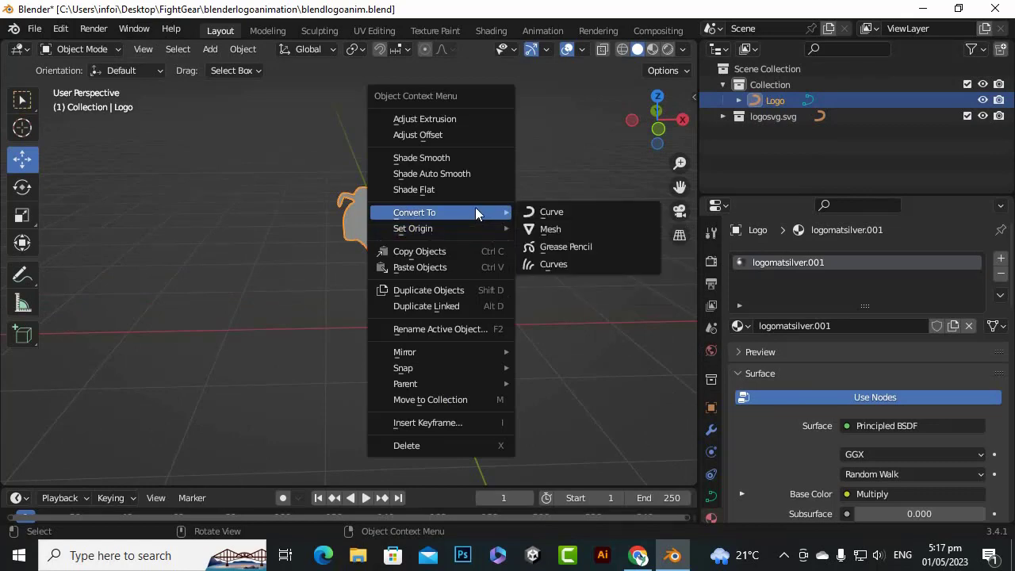
{"action": "left_click", "coordinate": [572, 230]}
Merge all of the Logo mesh's vertices by distance in Edit Mode, and return to Object Mode
{"action": "scroll", "coordinate": [520, 222], "scroll_direction": "up", "scroll_amount": 3}
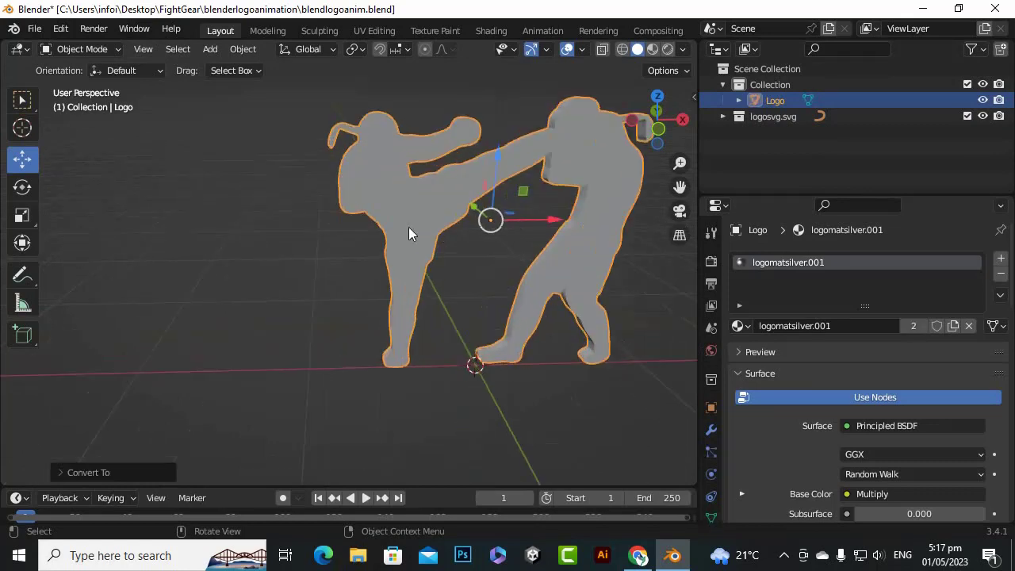
{"action": "left_click_drag", "start_coordinate": [644, 140], "coordinate": [632, 160]}
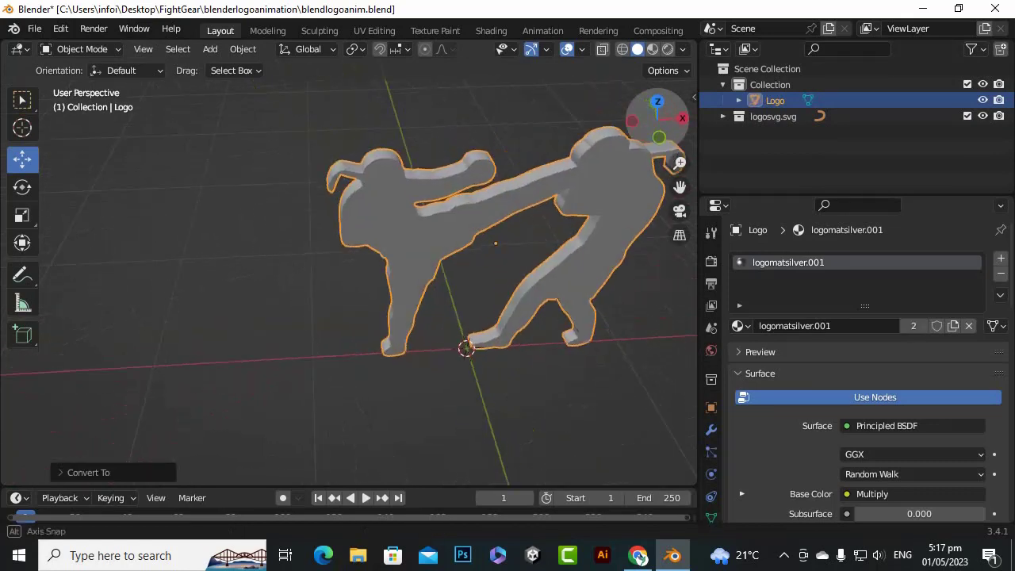
{"action": "key", "text": "Tab"}
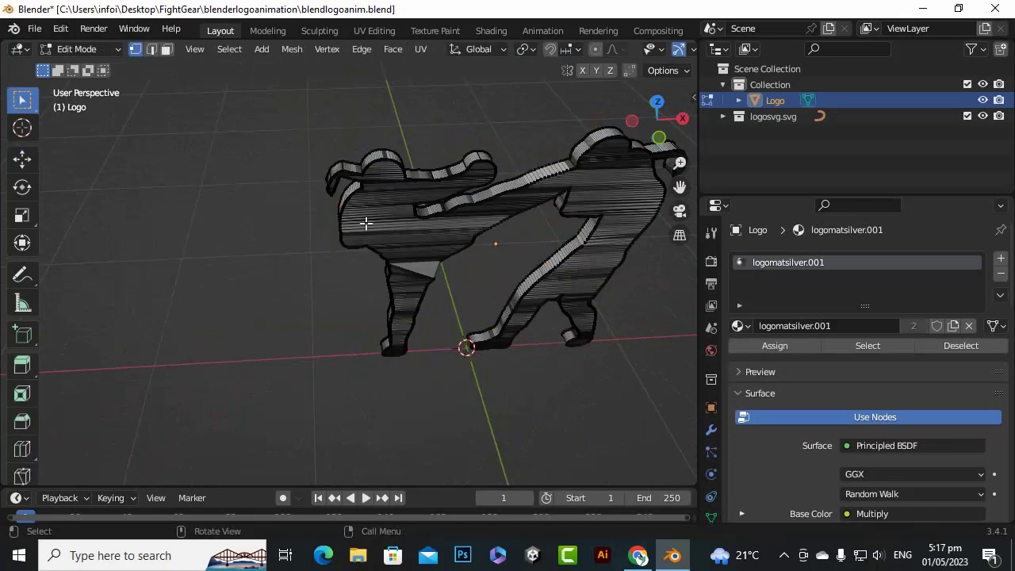
{"action": "key", "text": "a"}
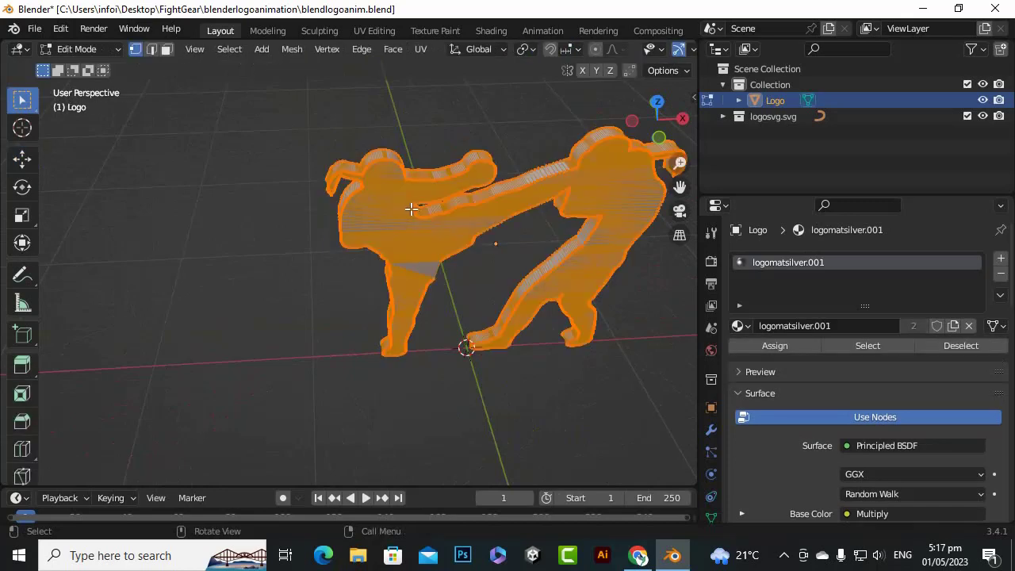
{"action": "right_click", "coordinate": [387, 204]}
{"action": "mouse_move", "coordinate": [361, 455]}
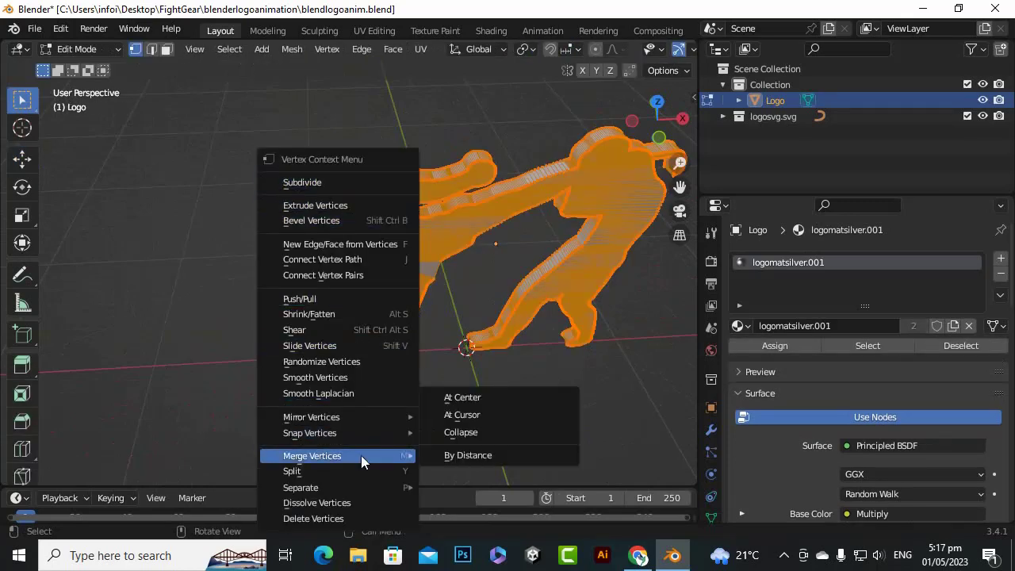
{"action": "left_click", "coordinate": [464, 455]}
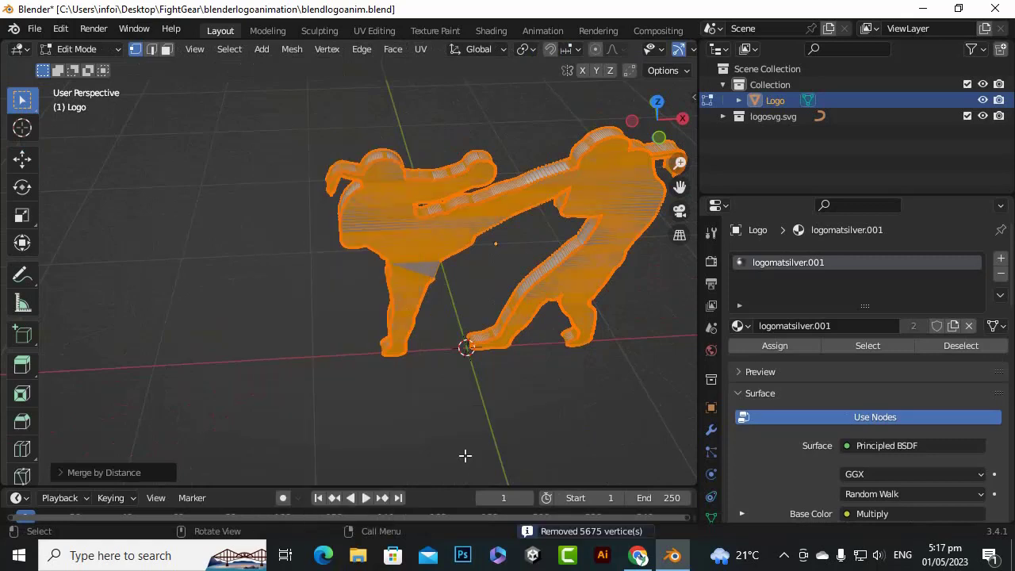
{"action": "key", "text": "Tab"}
Show the viewport in Material Preview shading and inspect the converted Logo mesh's surface up close
{"action": "left_click", "coordinate": [652, 50]}
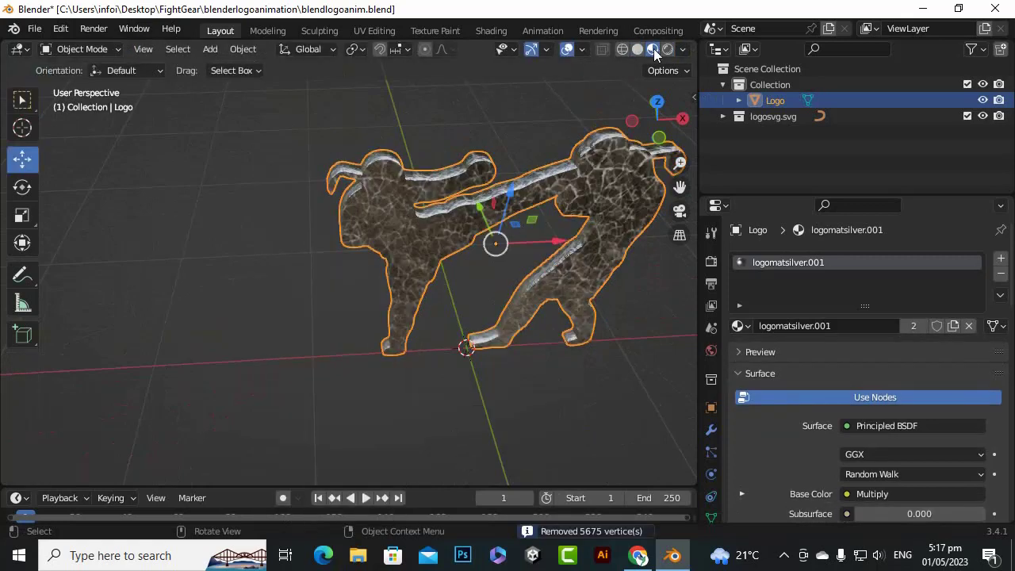
{"action": "scroll", "coordinate": [639, 190], "scroll_direction": "up", "scroll_amount": 3}
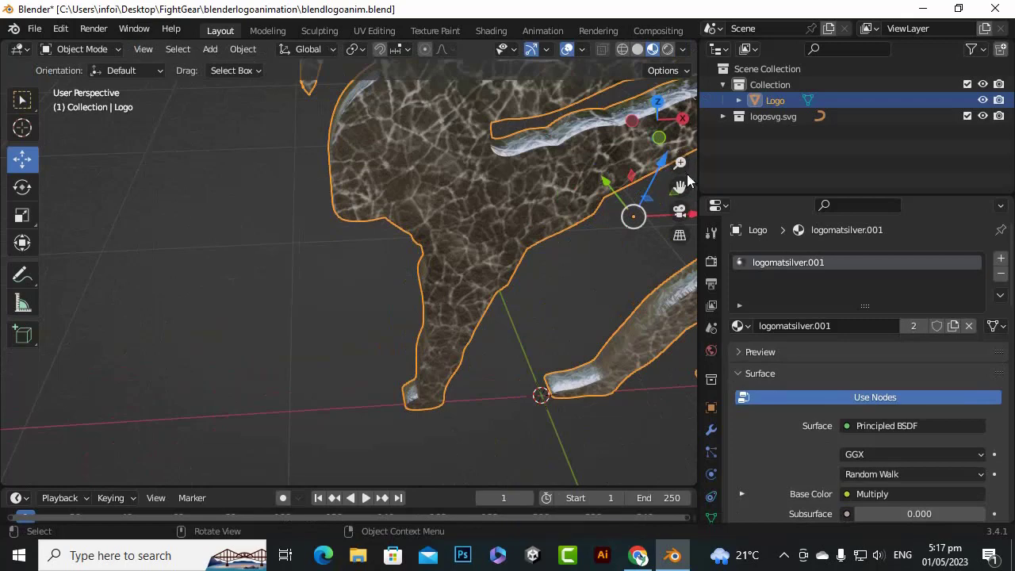
{"action": "left_click_drag", "start_coordinate": [680, 186], "coordinate": [515, 244]}
{"action": "scroll", "coordinate": [631, 159], "scroll_direction": "down", "scroll_amount": 2}
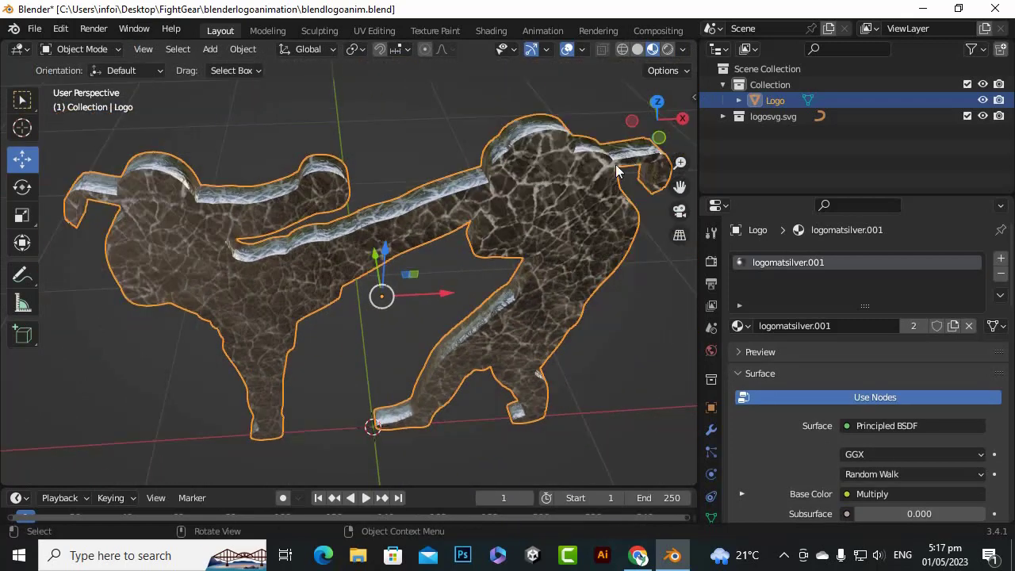
{"action": "scroll", "coordinate": [494, 162], "scroll_direction": "up", "scroll_amount": 1}
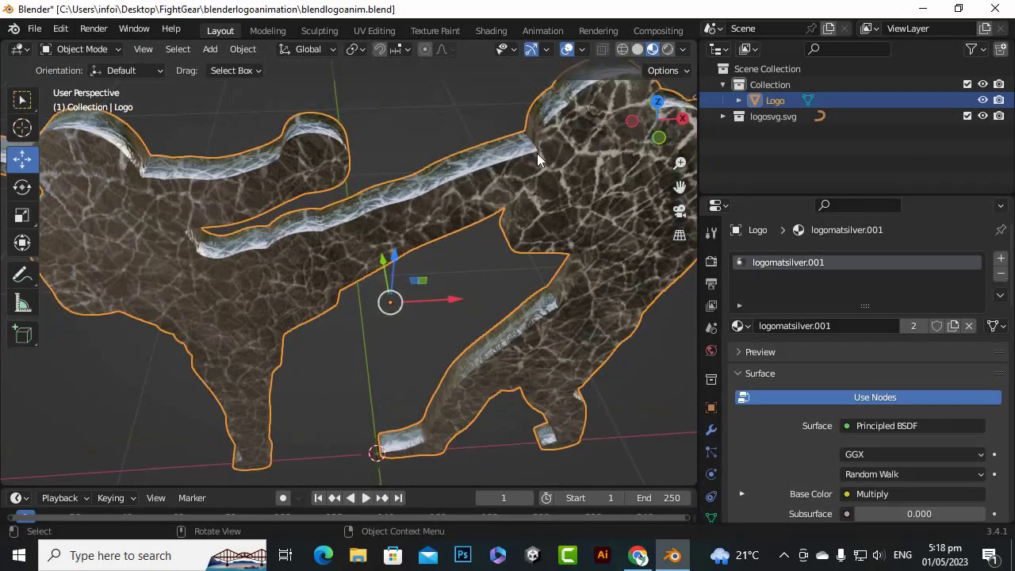
Inspect the Logo mesh's side surfaces and delete the Logo object from Collection
{"action": "left_click_drag", "start_coordinate": [655, 131], "coordinate": [741, 142]}
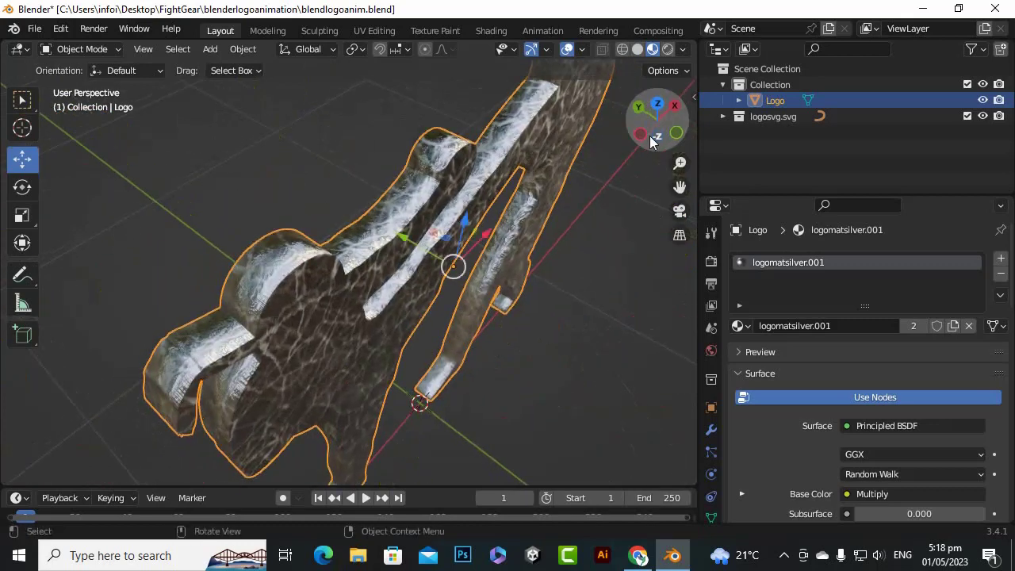
{"action": "scroll", "coordinate": [413, 227], "scroll_direction": "up", "scroll_amount": 4}
{"action": "scroll", "coordinate": [372, 241], "scroll_direction": "down", "scroll_amount": 1}
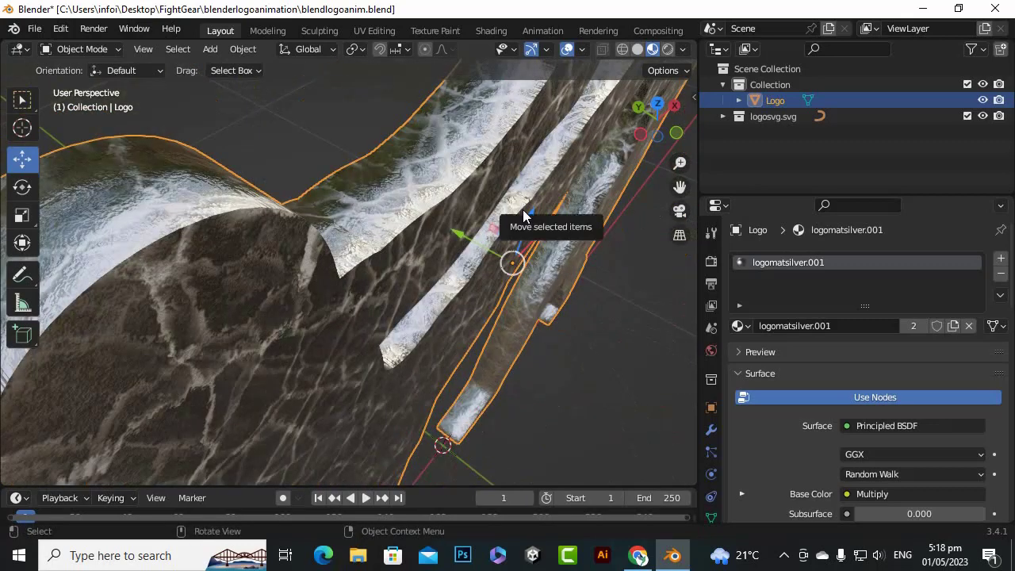
{"action": "scroll", "coordinate": [522, 209], "scroll_direction": "down", "scroll_amount": 3}
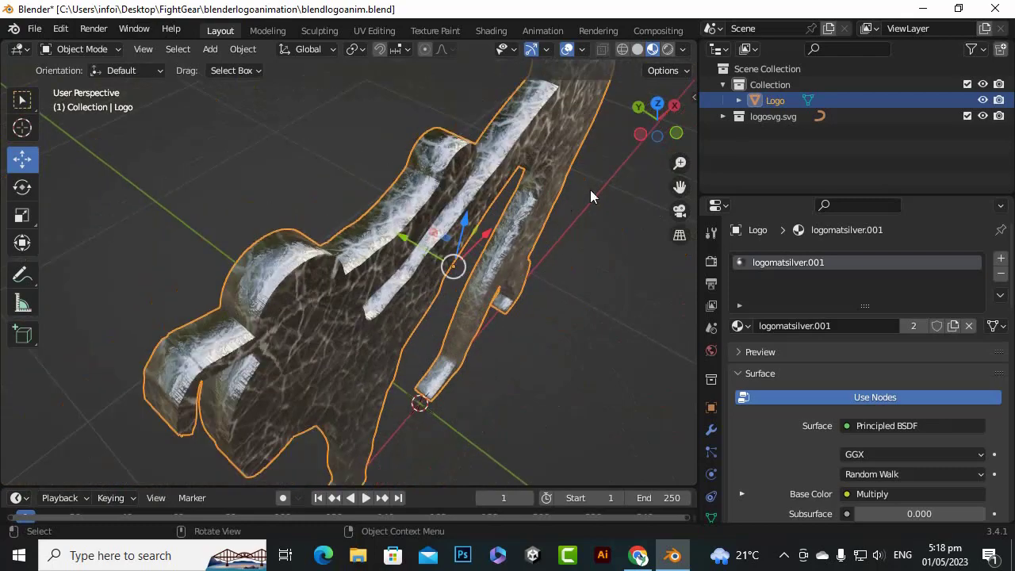
{"action": "left_click_drag", "start_coordinate": [676, 142], "coordinate": [598, 120]}
{"action": "scroll", "coordinate": [483, 257], "scroll_direction": "down", "scroll_amount": 6}
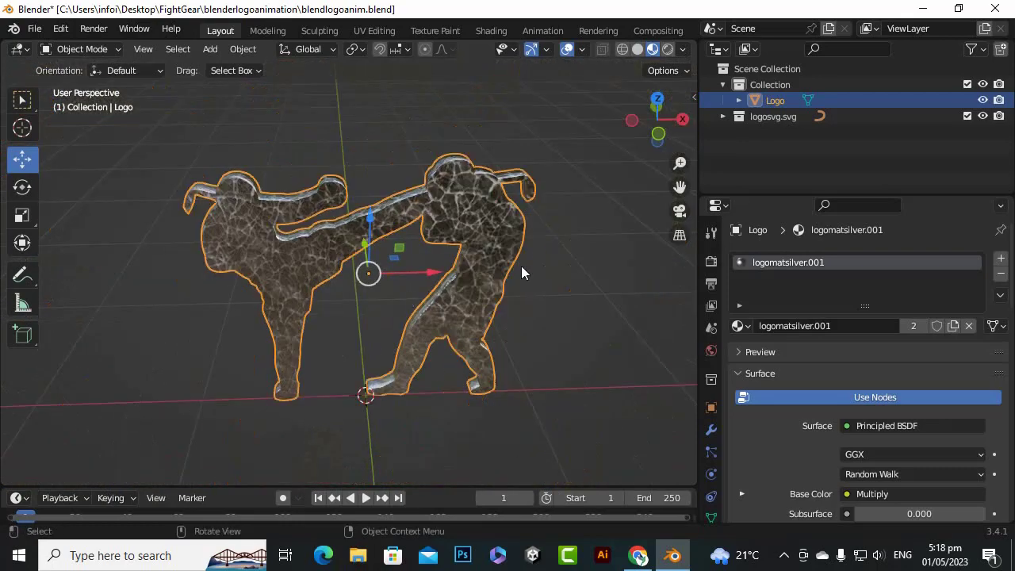
{"action": "key", "text": "Delete"}
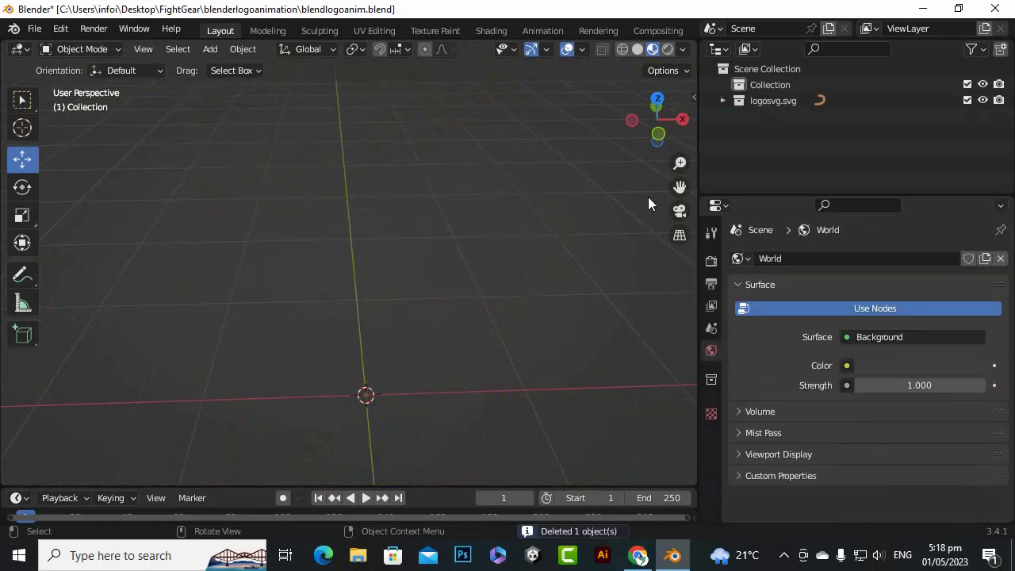
Unhide the original Curve in logosvg.svg and paste a copy of it into Collection
{"action": "left_click", "coordinate": [722, 101]}
{"action": "left_click", "coordinate": [785, 117]}
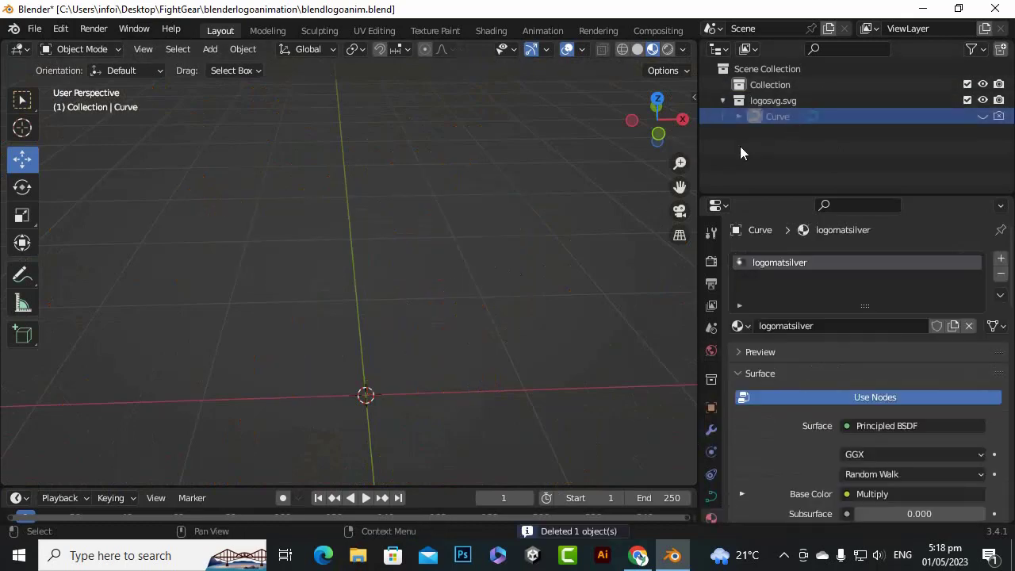
{"action": "right_click", "coordinate": [805, 141]}
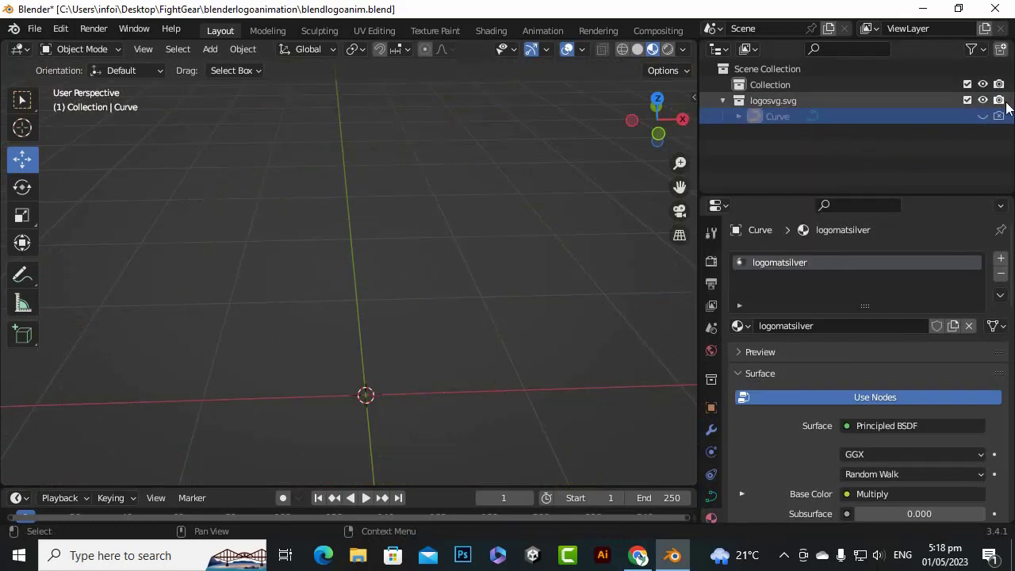
{"action": "left_click", "coordinate": [983, 116]}
{"action": "right_click", "coordinate": [780, 117]}
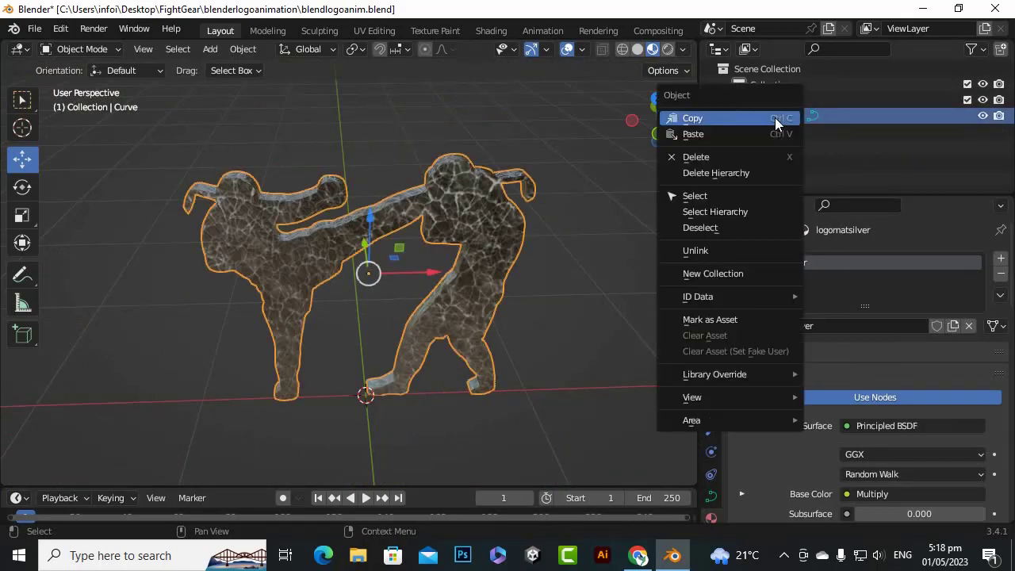
{"action": "left_click", "coordinate": [767, 120]}
{"action": "left_click", "coordinate": [840, 151]}
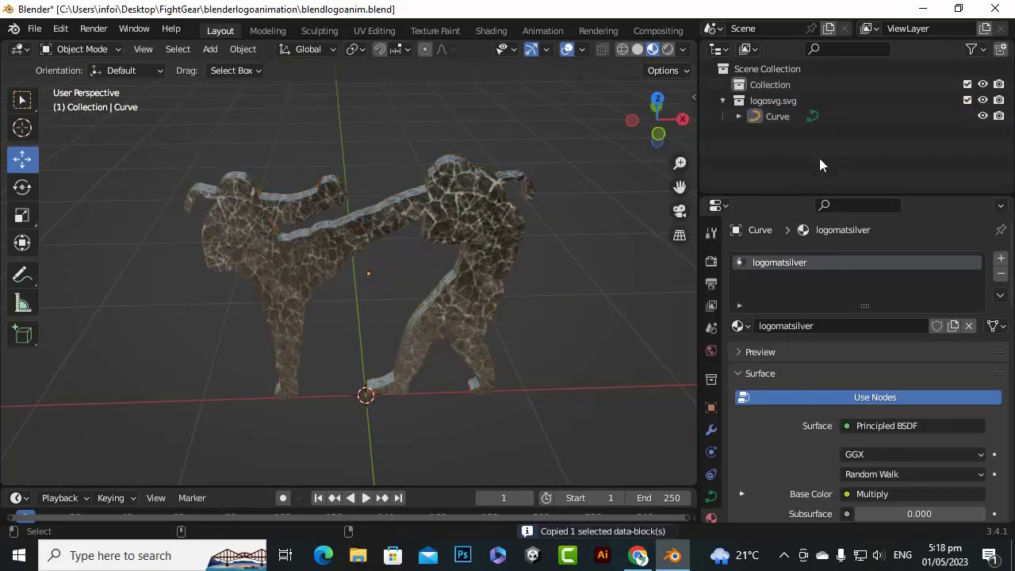
{"action": "key", "text": "ctrl+v"}
Hide the original Curve in logosvg.svg and select the pasted copy in Collection
{"action": "left_click", "coordinate": [776, 133]}
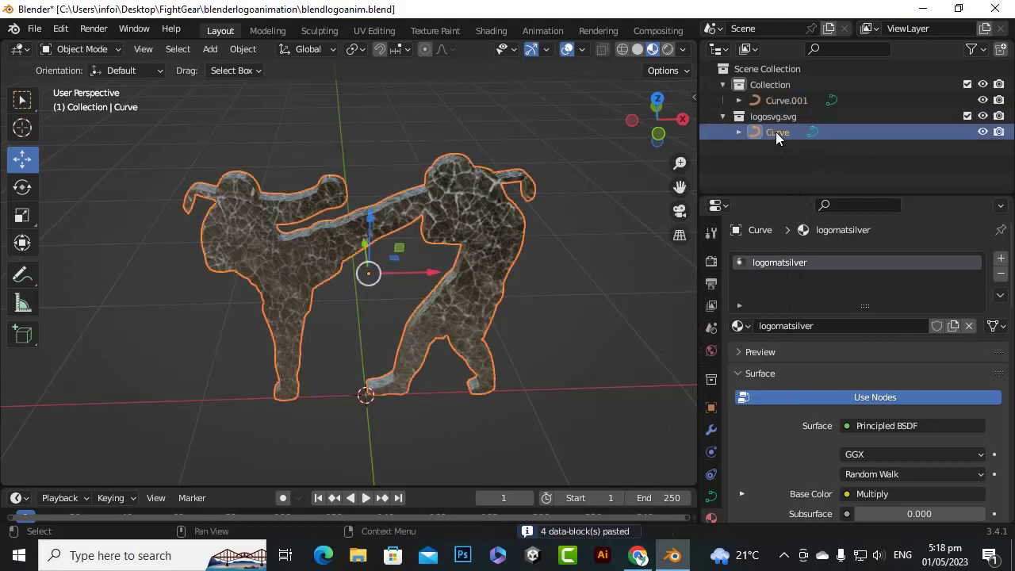
{"action": "left_click", "coordinate": [980, 133]}
{"action": "left_click", "coordinate": [781, 96]}
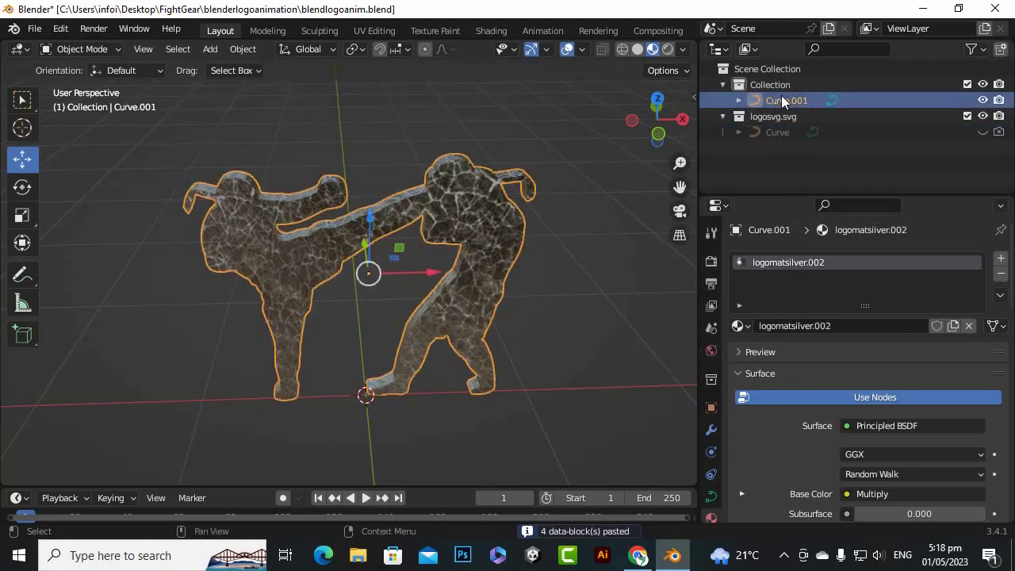
Set the curve copy's round bevel depth to 0.01 m
{"action": "left_click", "coordinate": [711, 497]}
{"action": "scroll", "coordinate": [785, 348], "scroll_direction": "down", "scroll_amount": 9}
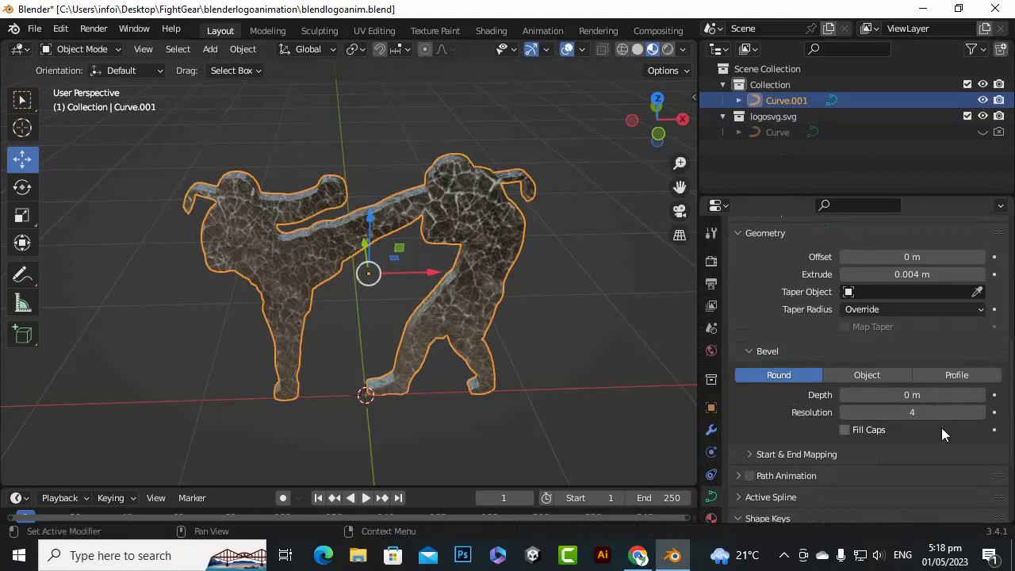
{"action": "scroll", "coordinate": [942, 428], "scroll_direction": "down", "scroll_amount": 2}
{"action": "scroll", "coordinate": [930, 429], "scroll_direction": "up", "scroll_amount": 3}
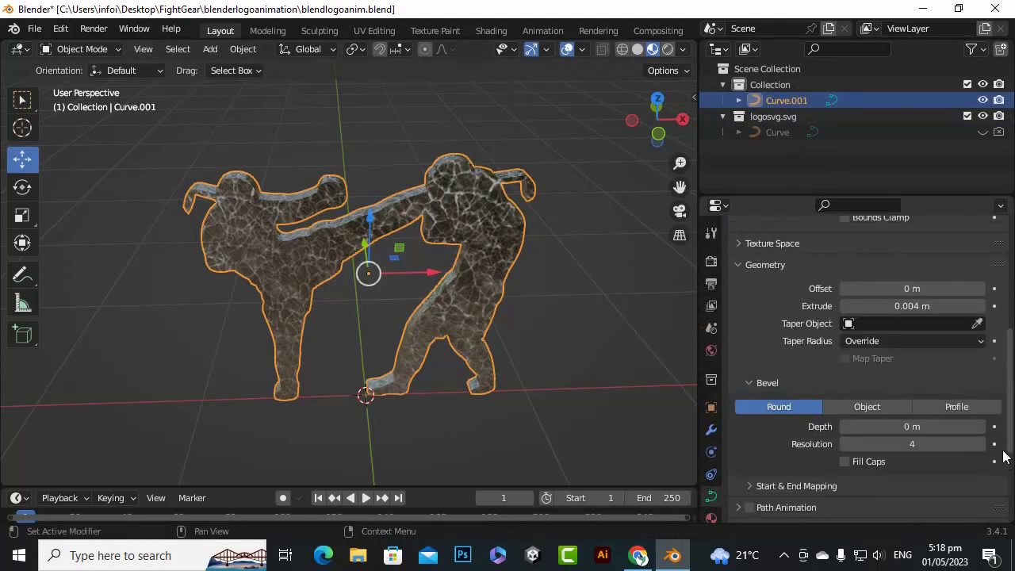
{"action": "left_click", "coordinate": [983, 426]}
{"action": "scroll", "coordinate": [427, 185], "scroll_direction": "up", "scroll_amount": 3}
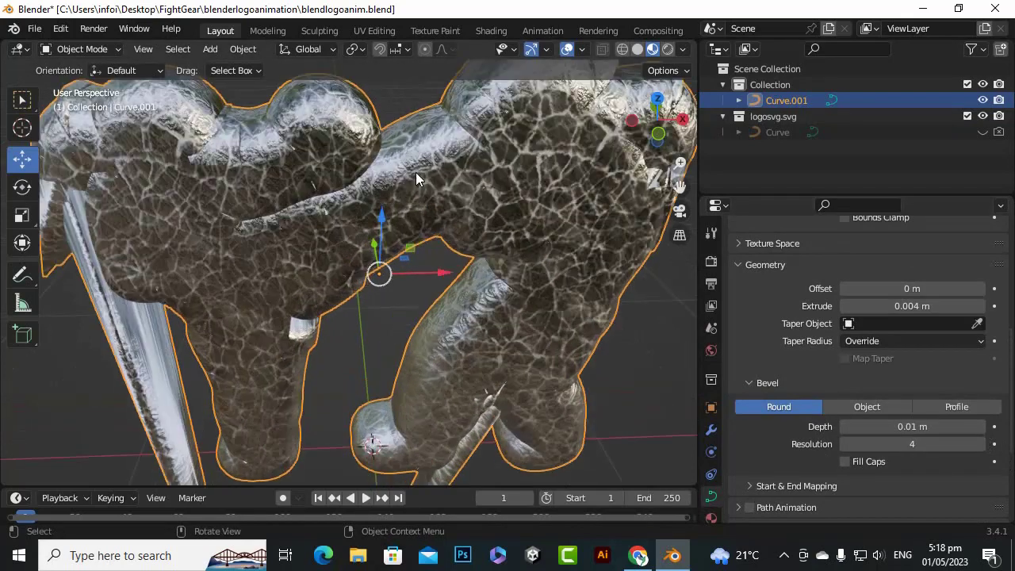
Reduce the curve copy's bevel depth to 0.001 m
{"action": "left_click", "coordinate": [910, 427]}
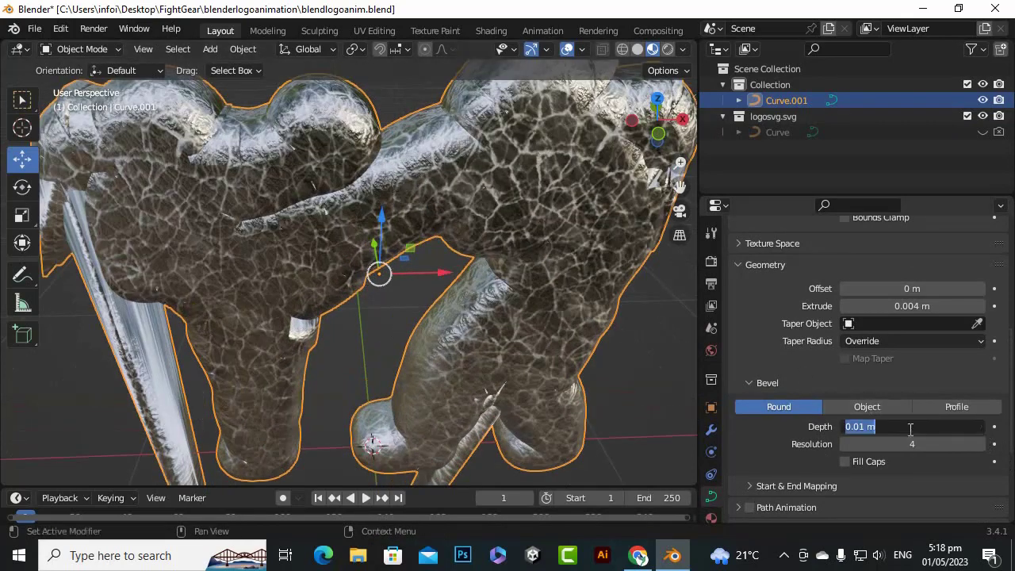
{"action": "left_click", "coordinate": [862, 428]}
{"action": "type", "text": "0"}
{"action": "key", "text": "Return"}
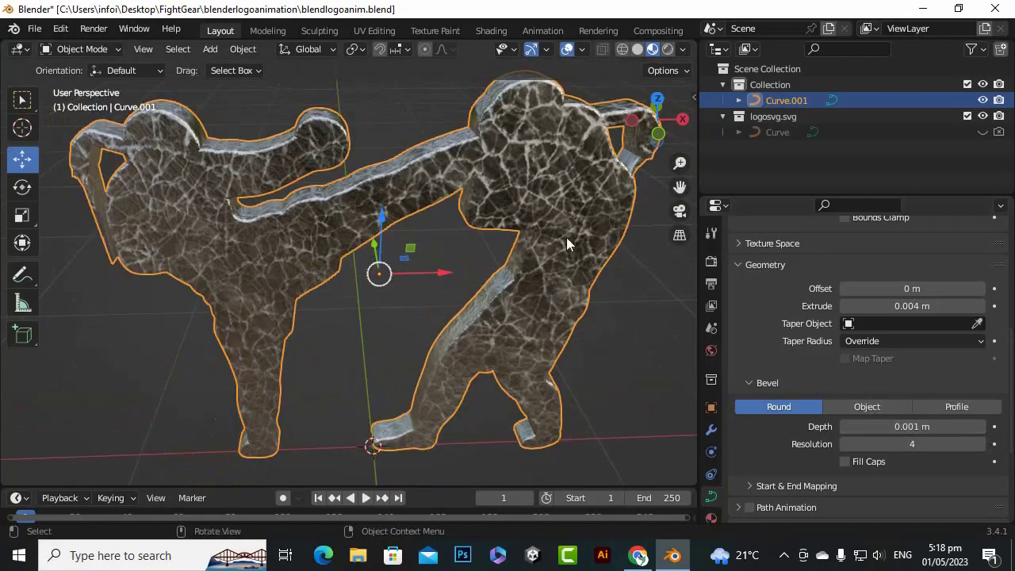
Check the bevelled edges up close and set the curve copy's bevel depth to 0.0008 m
{"action": "left_click_drag", "start_coordinate": [657, 129], "coordinate": [684, 151]}
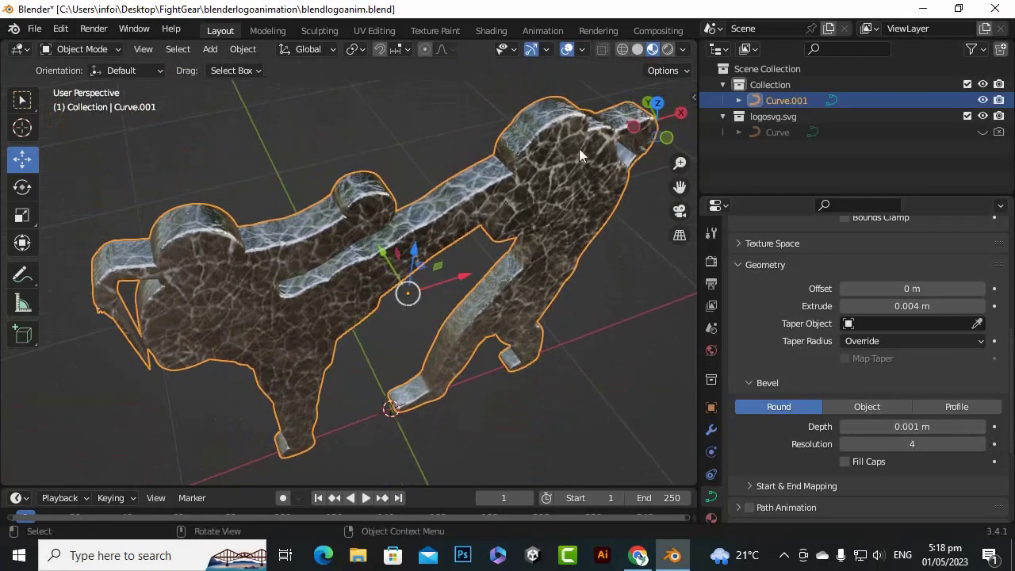
{"action": "scroll", "coordinate": [417, 192], "scroll_direction": "up", "scroll_amount": 4}
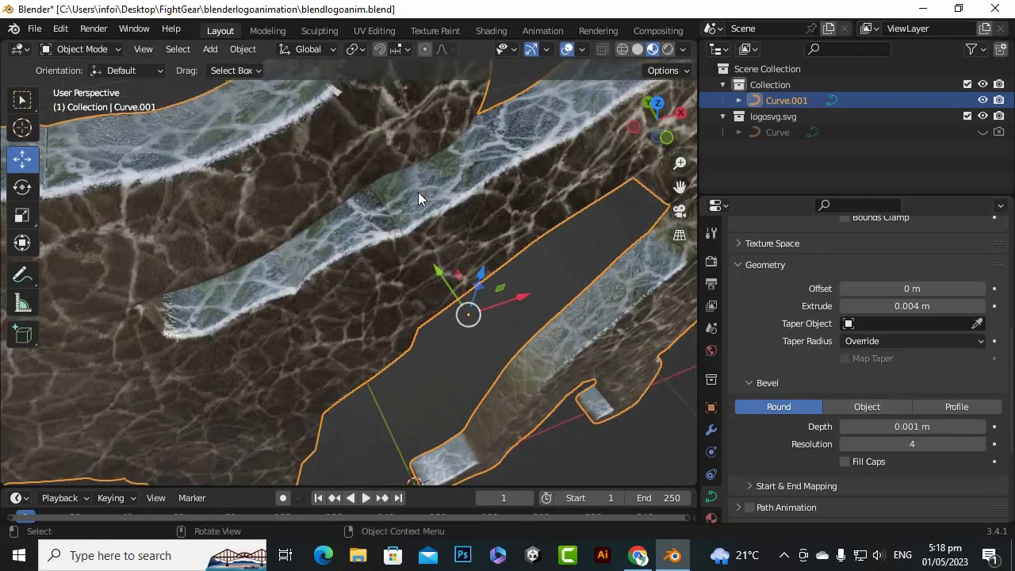
{"action": "left_click", "coordinate": [909, 429]}
{"action": "left_click", "coordinate": [868, 427]}
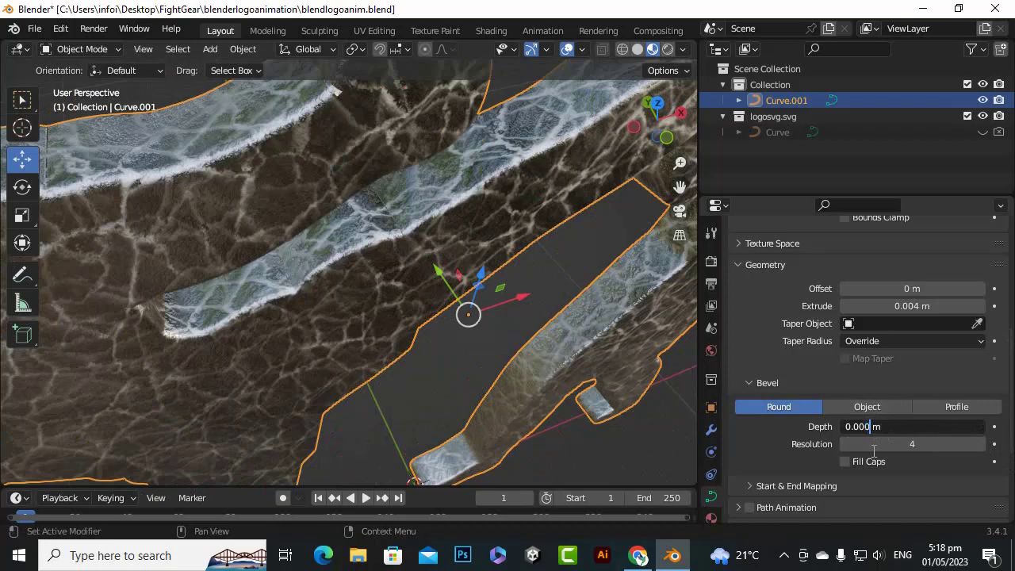
{"action": "type", "text": "8"}
{"action": "key", "text": "Return"}
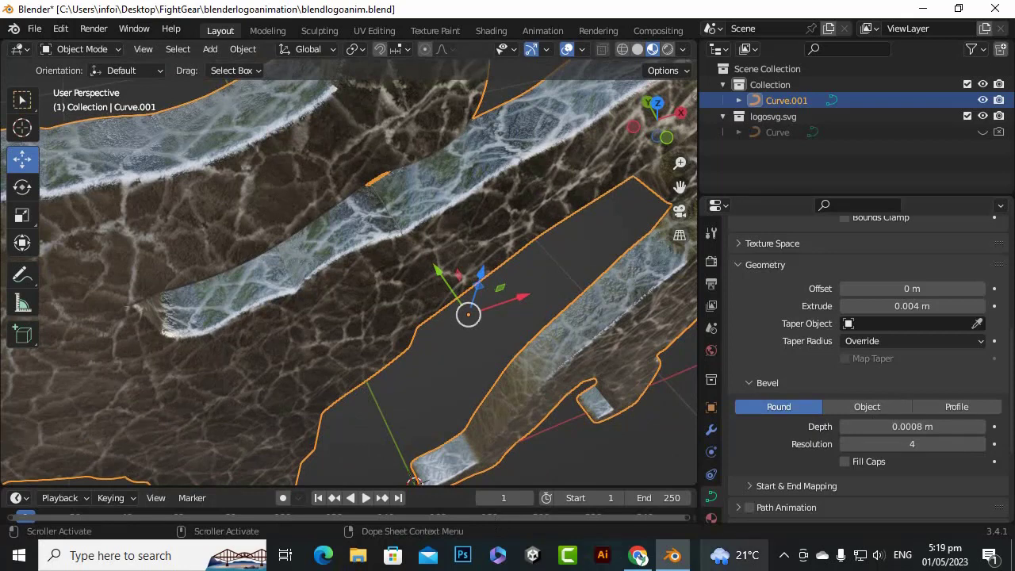
{"action": "left_click", "coordinate": [783, 555]}
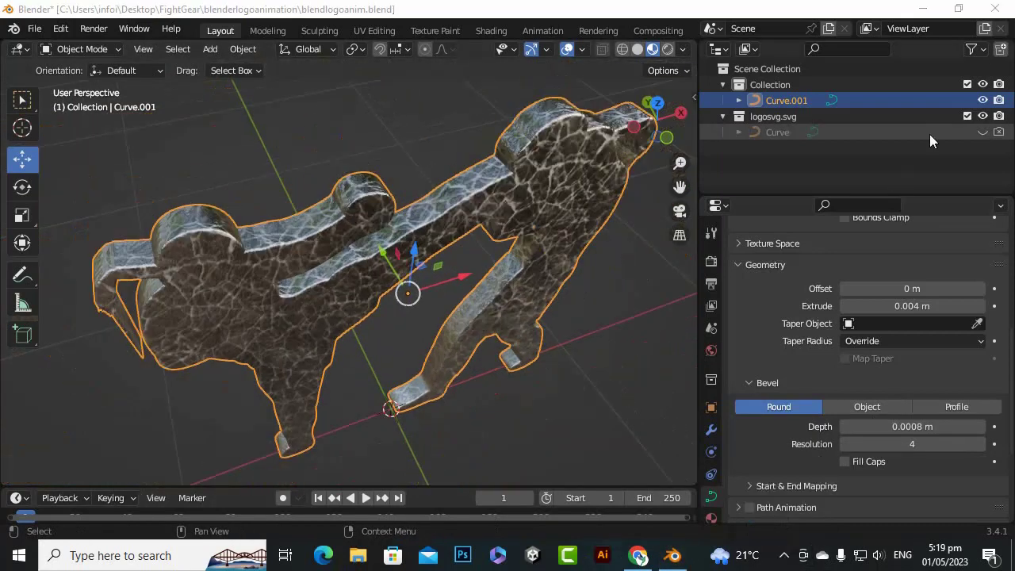
Rename the curve copy in Collection to "logo" and save the file
{"action": "double_click", "coordinate": [799, 101]}
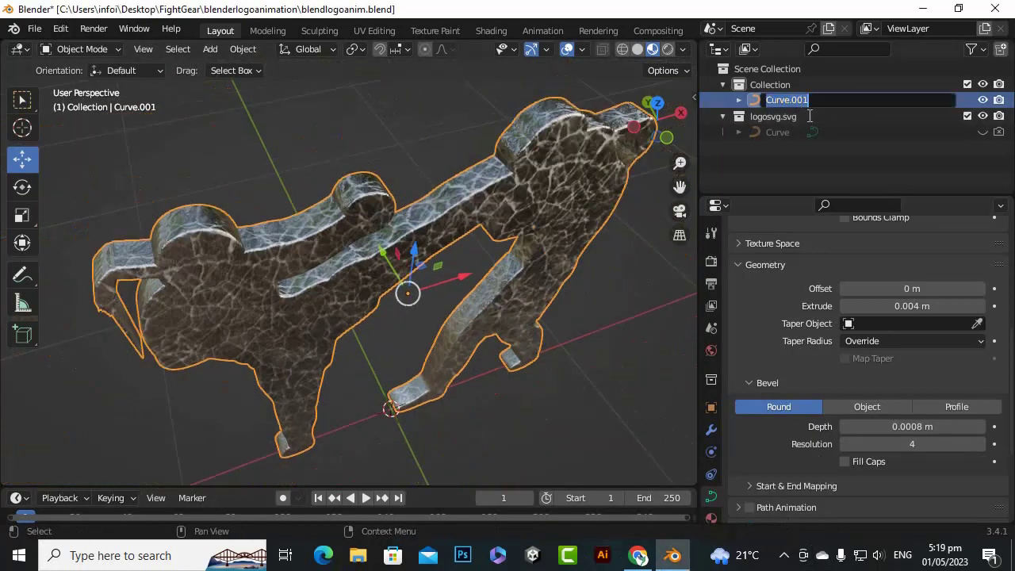
{"action": "type", "text": "logo"}
{"action": "key", "text": "Return"}
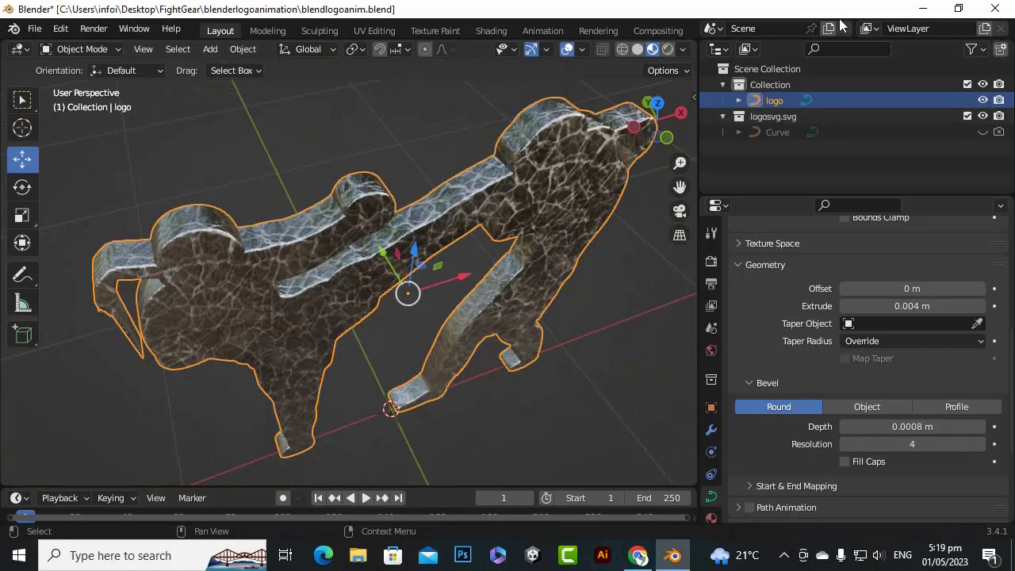
{"action": "key", "text": "ctrl+s"}
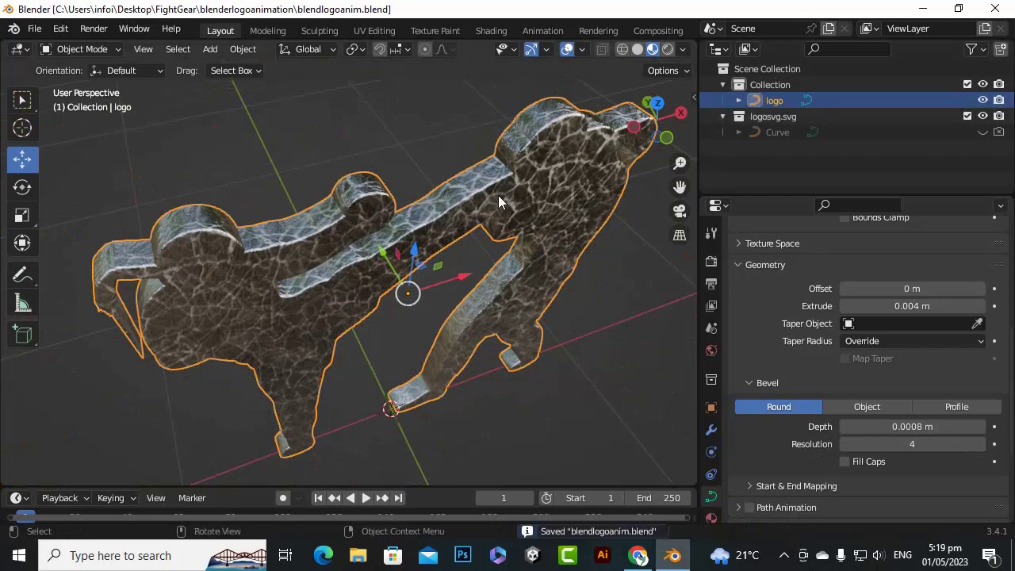
Convert the bevelled logo curve object to a mesh
{"action": "scroll", "coordinate": [508, 222], "scroll_direction": "down", "scroll_amount": 4}
{"action": "scroll", "coordinate": [515, 252], "scroll_direction": "up", "scroll_amount": 2}
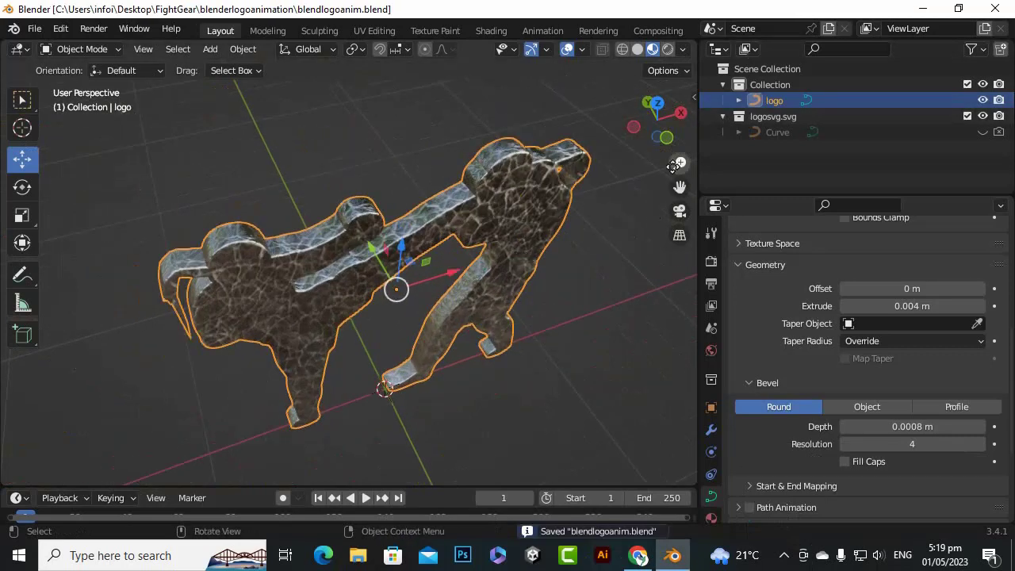
{"action": "left_click_drag", "start_coordinate": [658, 120], "coordinate": [626, 92]}
{"action": "right_click", "coordinate": [540, 203]}
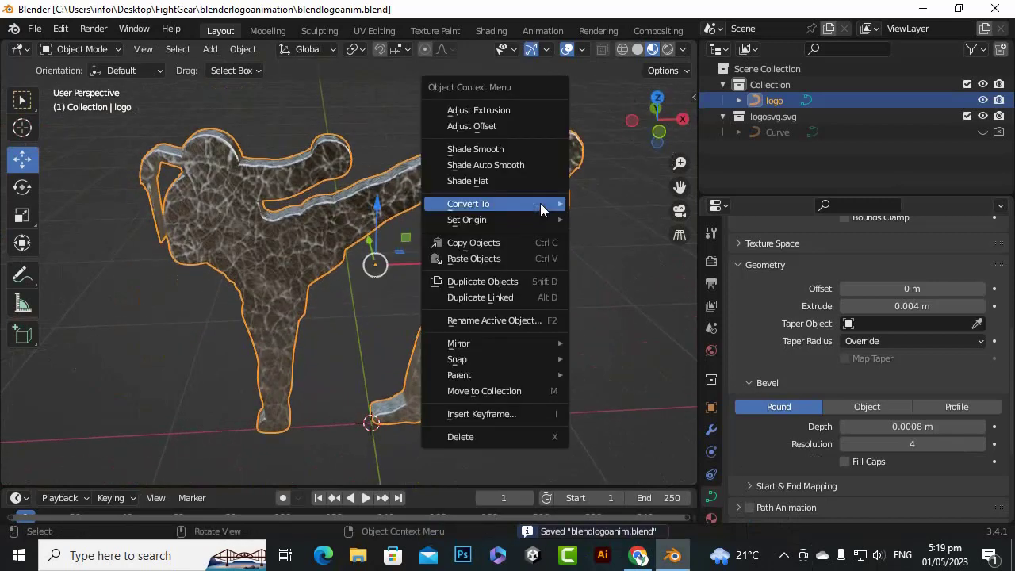
{"action": "mouse_move", "coordinate": [540, 203]}
{"action": "left_click", "coordinate": [612, 221]}
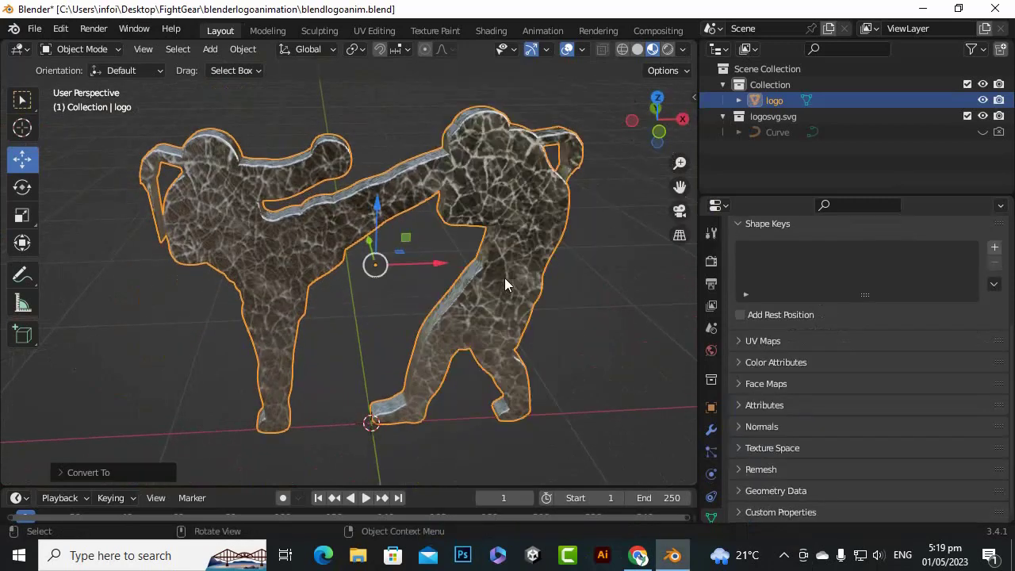
Merge all of the logo mesh's vertices by distance in Edit Mode, and return to Object Mode
{"action": "key", "text": "Tab"}
{"action": "key", "text": "a"}
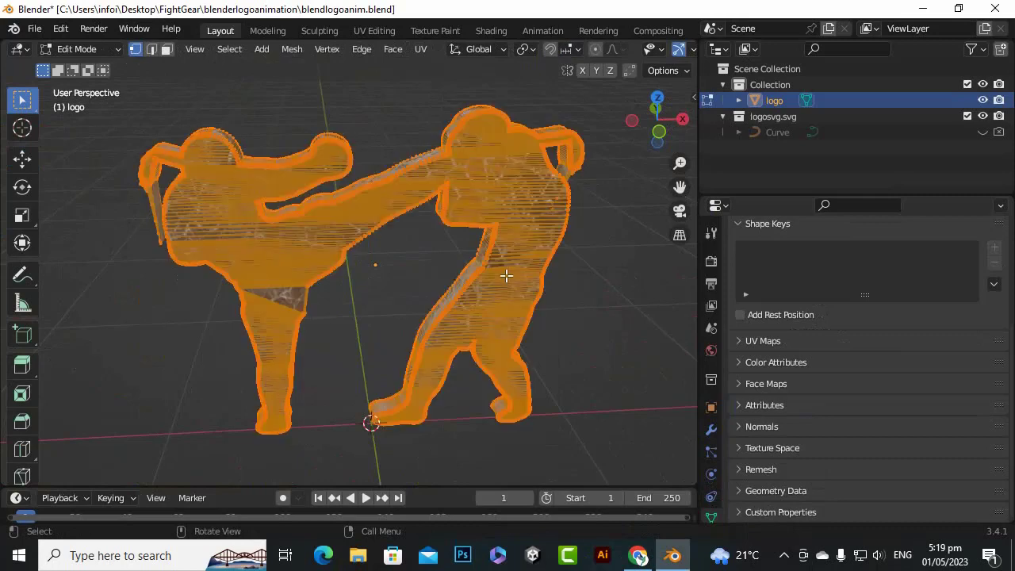
{"action": "right_click", "coordinate": [525, 180]}
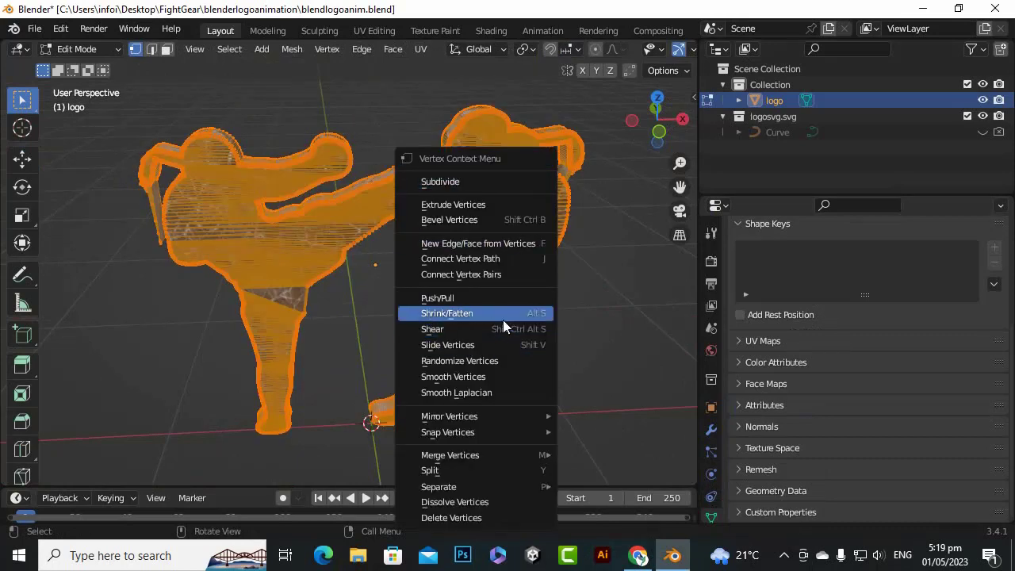
{"action": "mouse_move", "coordinate": [494, 450]}
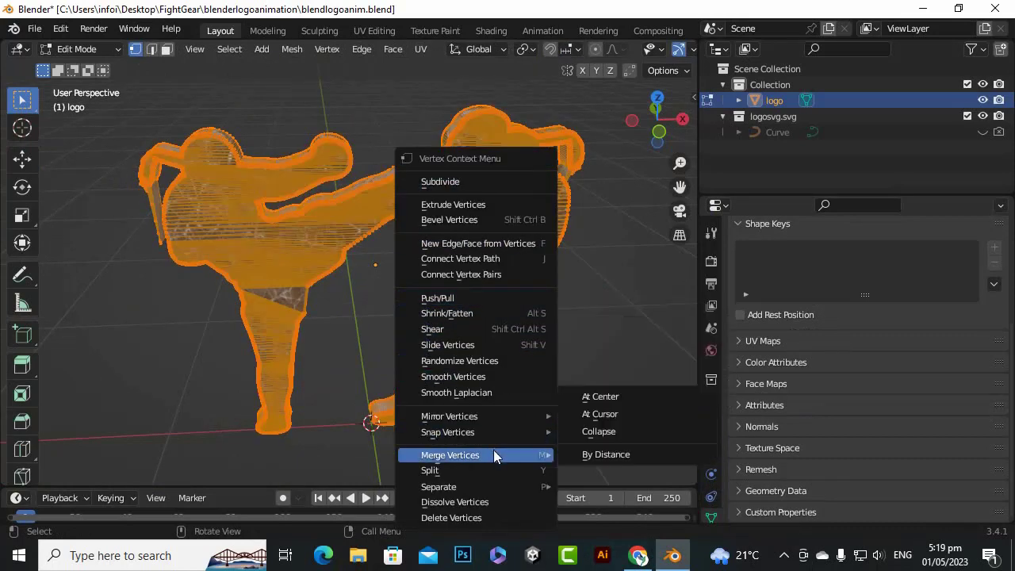
{"action": "left_click", "coordinate": [601, 454]}
{"action": "key", "text": "Tab"}
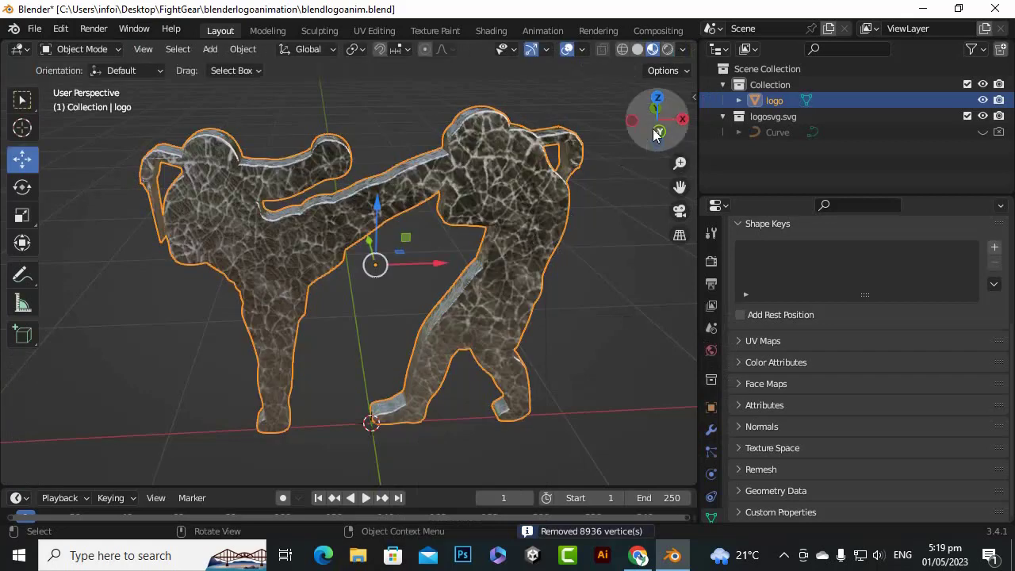
Check the merged logo mesh up close, save the file, and switch the viewport to Solid shading
{"action": "mouse_move", "coordinate": [653, 133]}
{"action": "left_mouse_down"}
{"action": "mouse_move", "coordinate": [635, 171]}
{"action": "mouse_move", "coordinate": [655, 145]}
{"action": "left_mouse_up"}
{"action": "scroll", "coordinate": [544, 205], "scroll_direction": "up", "scroll_amount": 4}
{"action": "scroll", "coordinate": [545, 205], "scroll_direction": "down", "scroll_amount": 3}
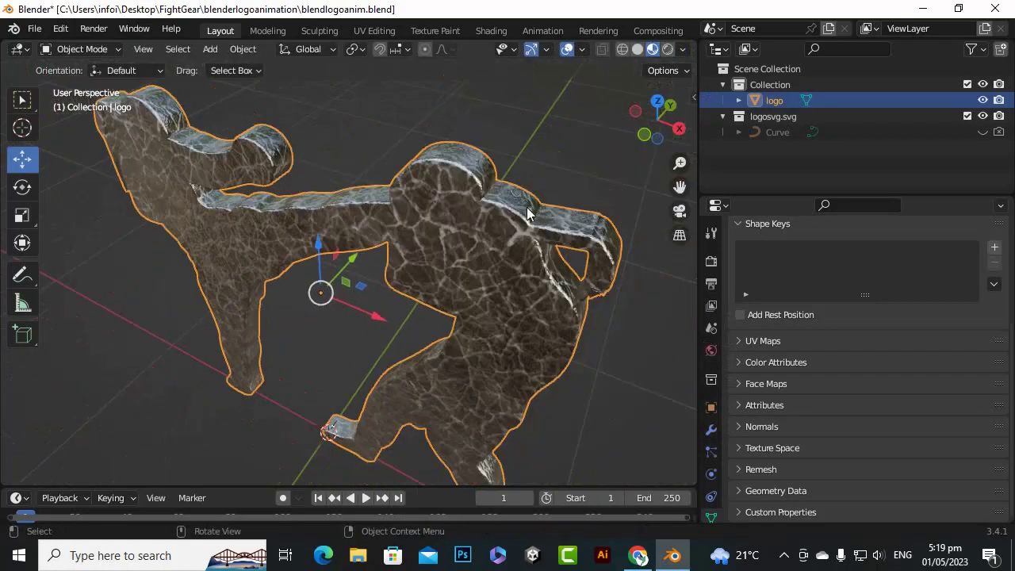
{"action": "scroll", "coordinate": [489, 214], "scroll_direction": "up", "scroll_amount": 4}
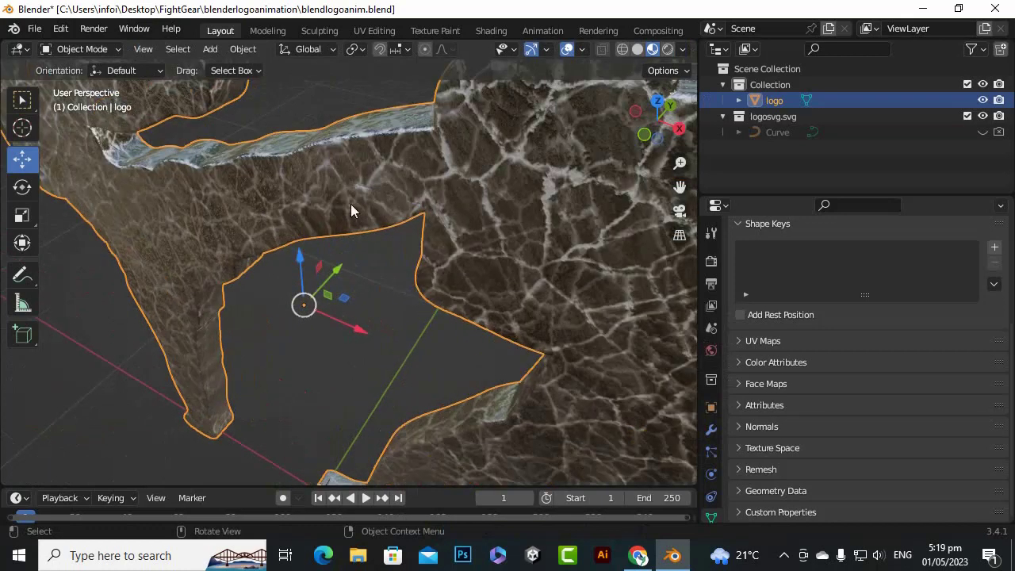
{"action": "key", "text": "ctrl+s"}
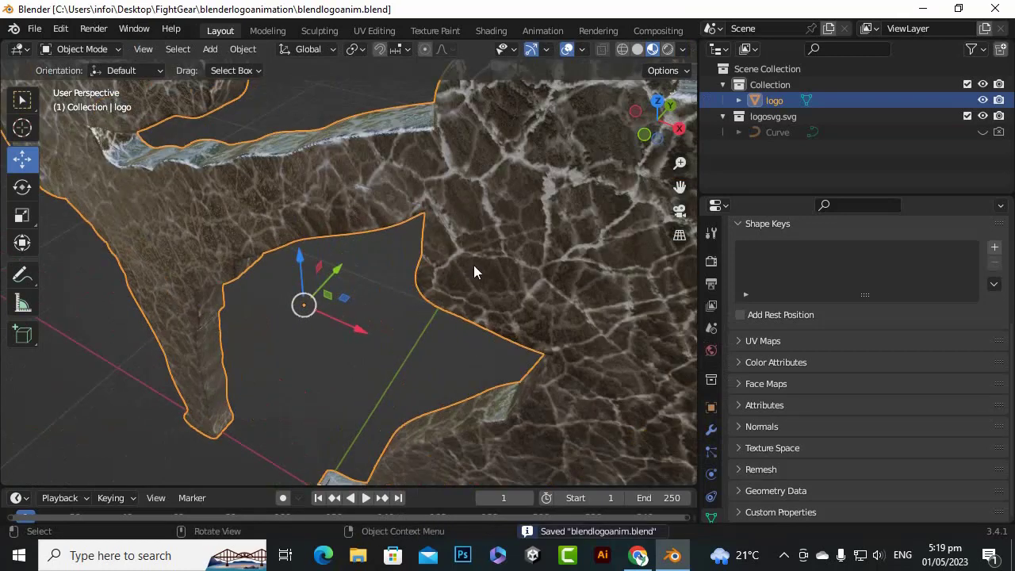
{"action": "left_click", "coordinate": [638, 50]}
{"action": "scroll", "coordinate": [347, 290], "scroll_direction": "down", "scroll_amount": 7}
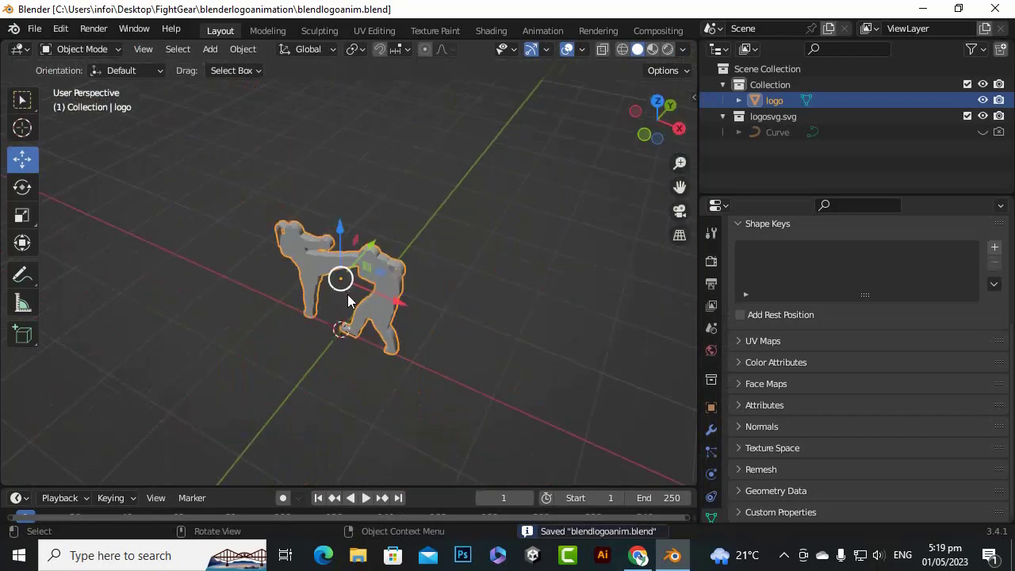
Deselect the logo and add a camera at the world origin
{"action": "left_click", "coordinate": [767, 164]}
{"action": "key", "text": "shift+a"}
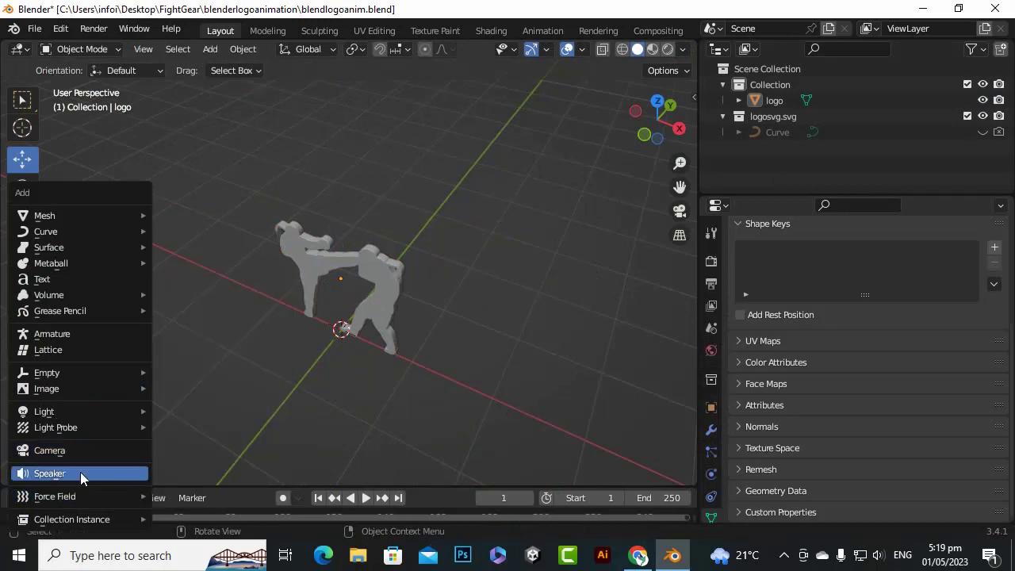
{"action": "left_click", "coordinate": [70, 454]}
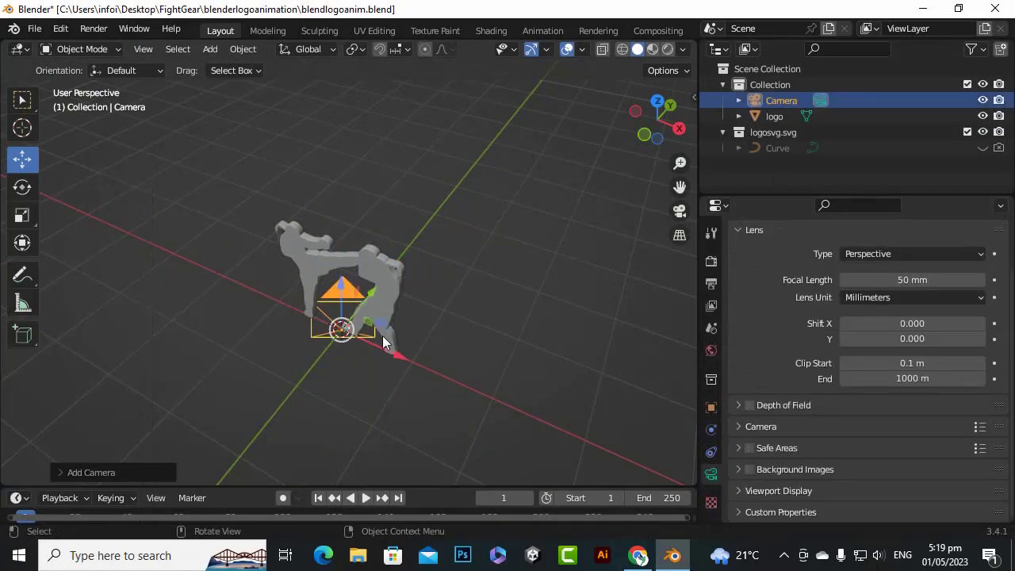
{"action": "scroll", "coordinate": [382, 336], "scroll_direction": "down", "scroll_amount": 5}
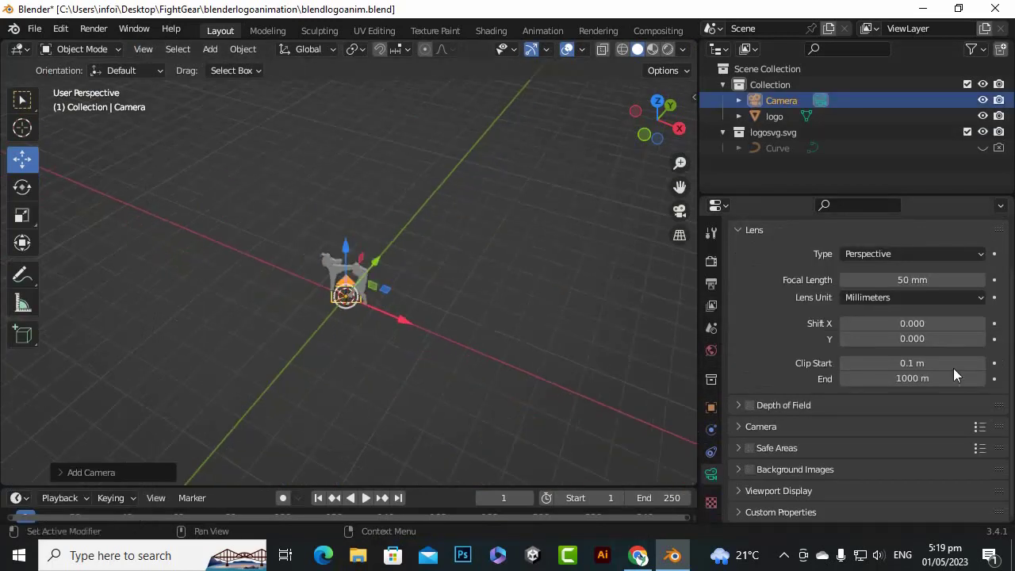
Set the camera's rotation to 90° on X, 0° on Y and 0° on Z
{"action": "left_click", "coordinate": [711, 407]}
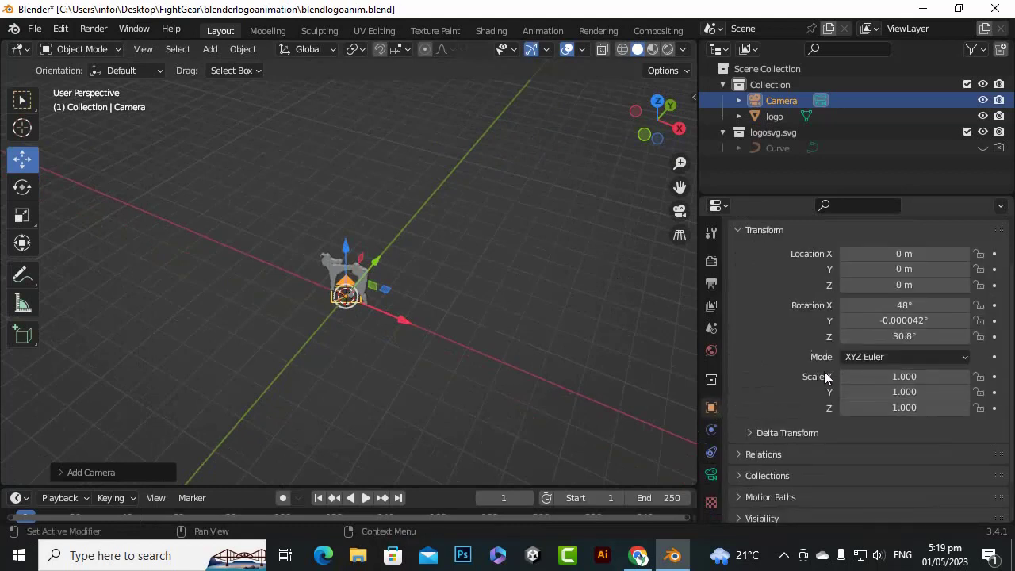
{"action": "left_click", "coordinate": [921, 335]}
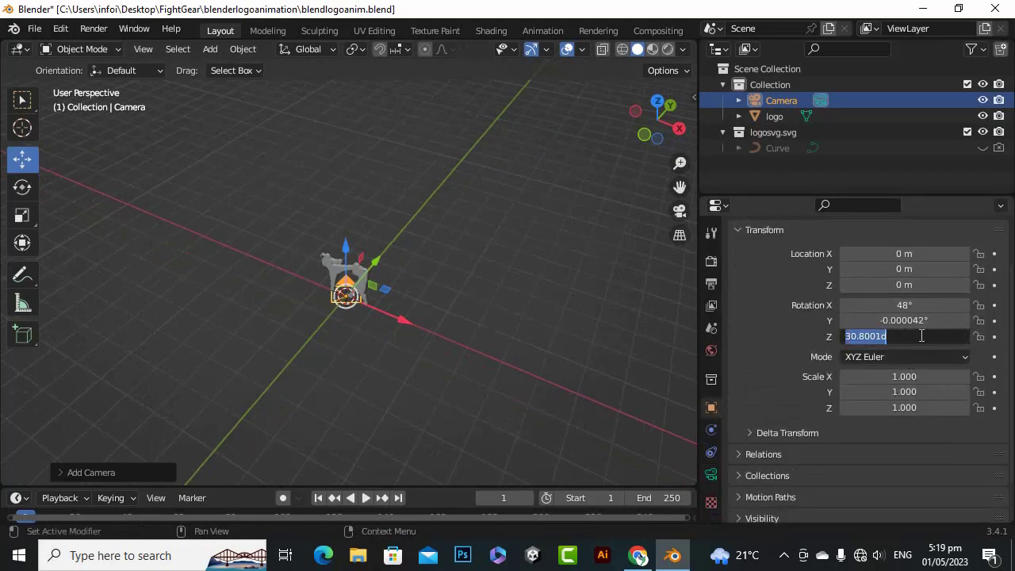
{"action": "type", "text": "0"}
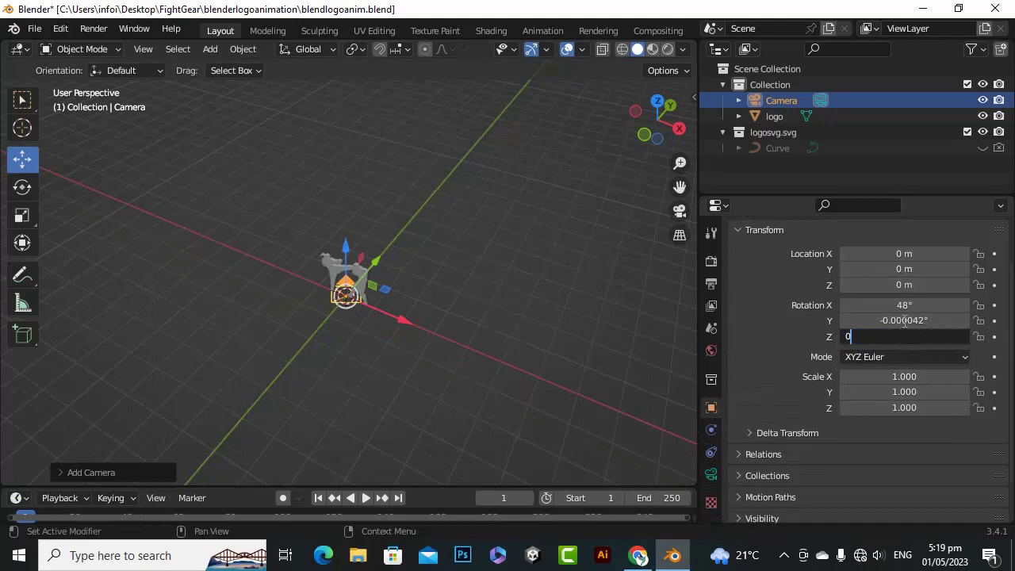
{"action": "key", "text": "Return"}
{"action": "left_click", "coordinate": [904, 320]}
{"action": "type", "text": "0"}
{"action": "key", "text": "Return"}
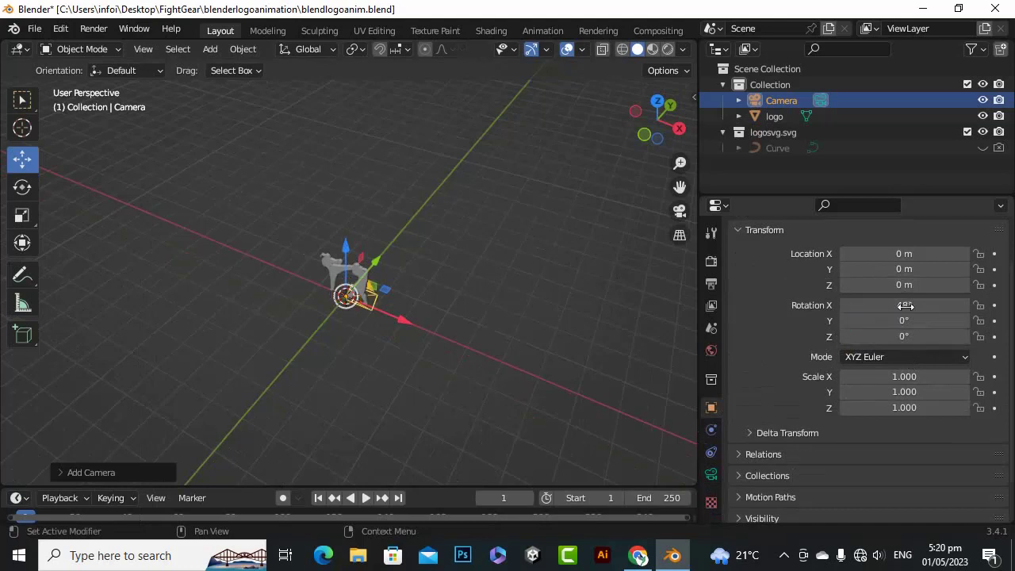
{"action": "left_click", "coordinate": [905, 305]}
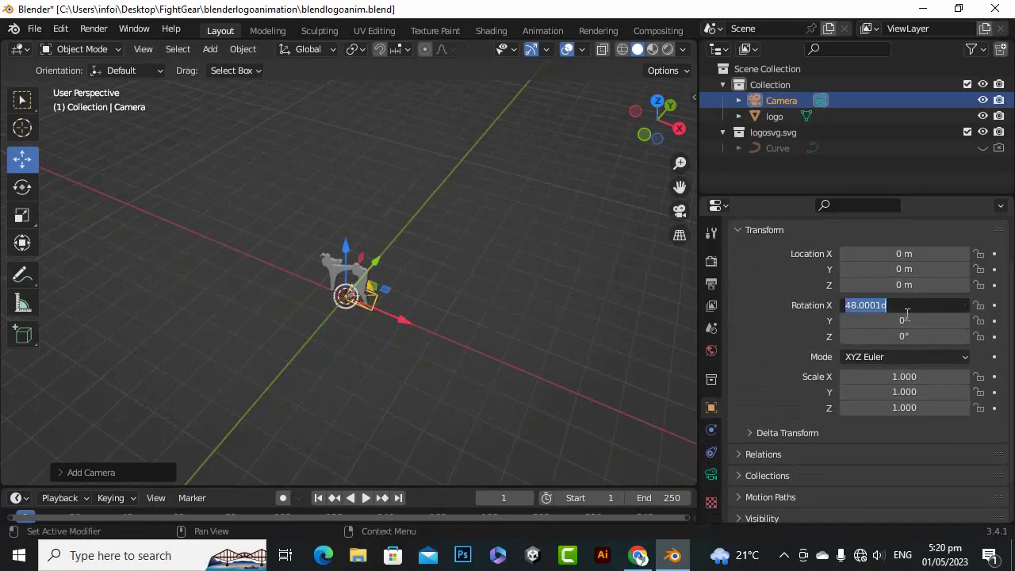
{"action": "type", "text": "9"}
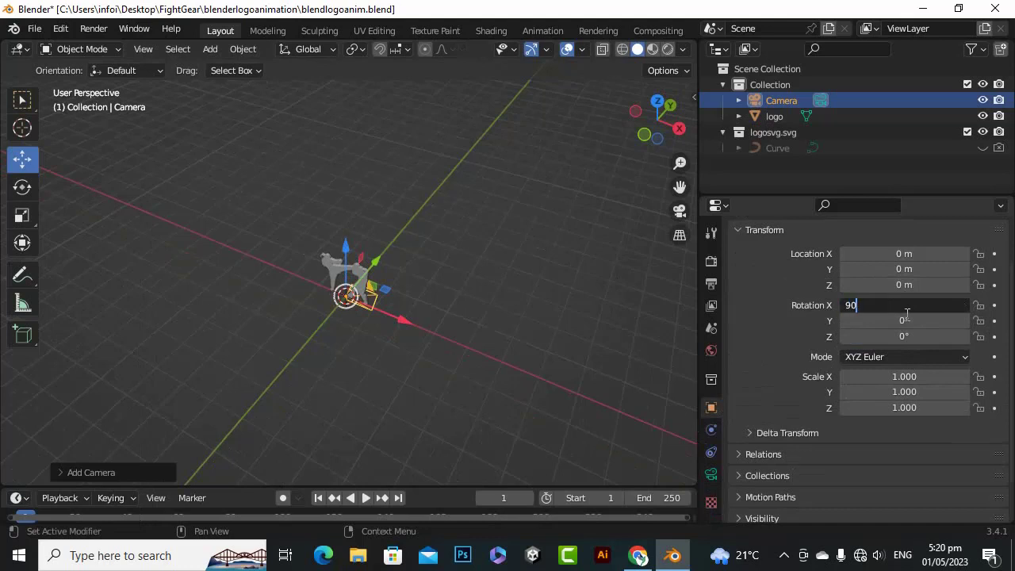
{"action": "type", "text": "0"}
{"action": "key", "text": "Return"}
Move the camera back from the logo along the Y axis to about -4.83 m
{"action": "scroll", "coordinate": [367, 226], "scroll_direction": "up", "scroll_amount": 3}
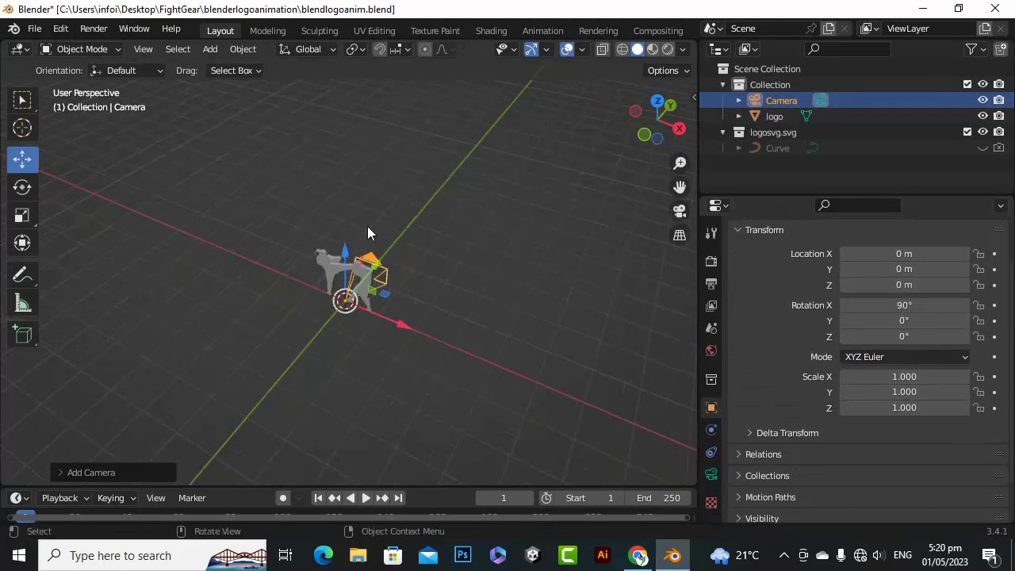
{"action": "scroll", "coordinate": [257, 292], "scroll_direction": "down", "scroll_amount": 2}
{"action": "left_click_drag", "start_coordinate": [375, 290], "coordinate": [252, 423]}
{"action": "scroll", "coordinate": [407, 413], "scroll_direction": "down", "scroll_amount": 3}
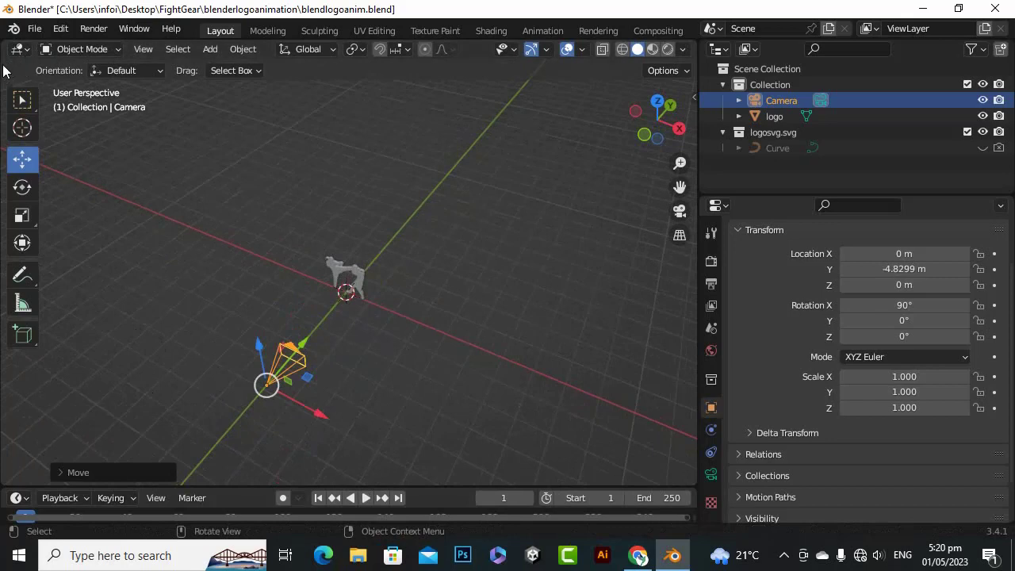
Split off a second viewport looking through the camera, and move the camera to about Y -8.16 m, Z 0.38 m to frame the logo
{"action": "left_click_drag", "start_coordinate": [7, 41], "coordinate": [208, 54]}
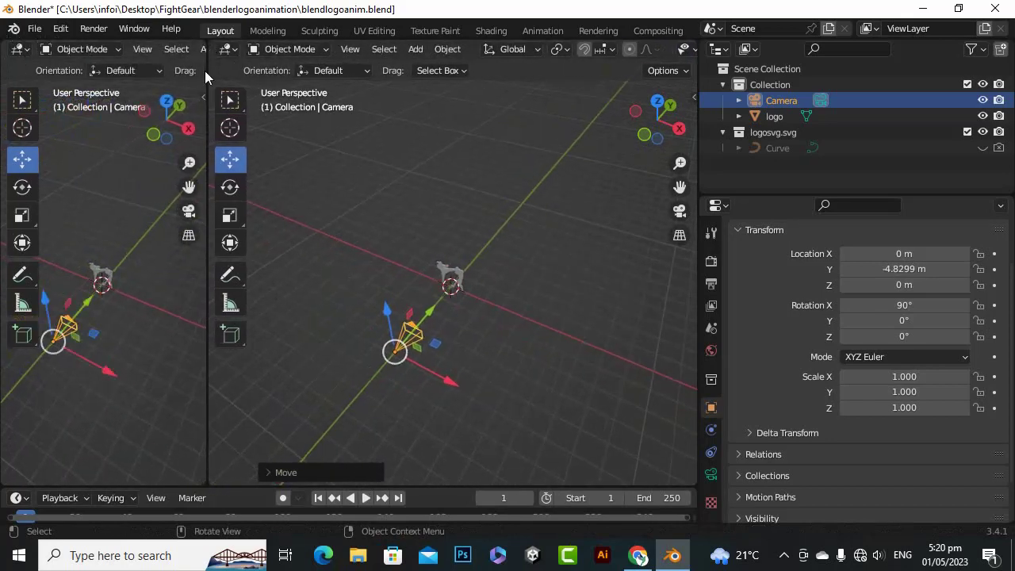
{"action": "left_click", "coordinate": [186, 211]}
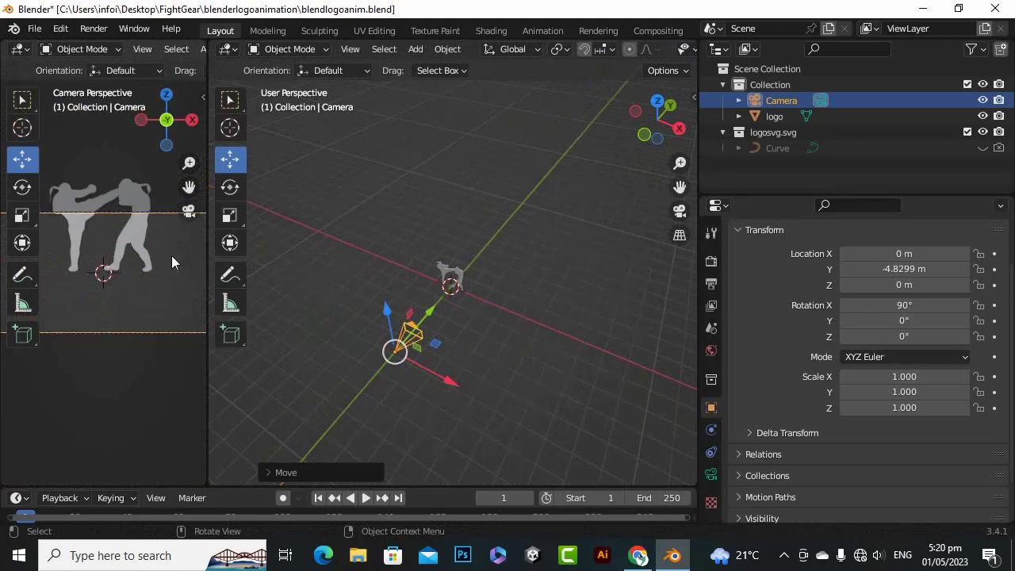
{"action": "scroll", "coordinate": [172, 256], "scroll_direction": "down", "scroll_amount": 3}
{"action": "left_click_drag", "start_coordinate": [208, 257], "coordinate": [268, 260]}
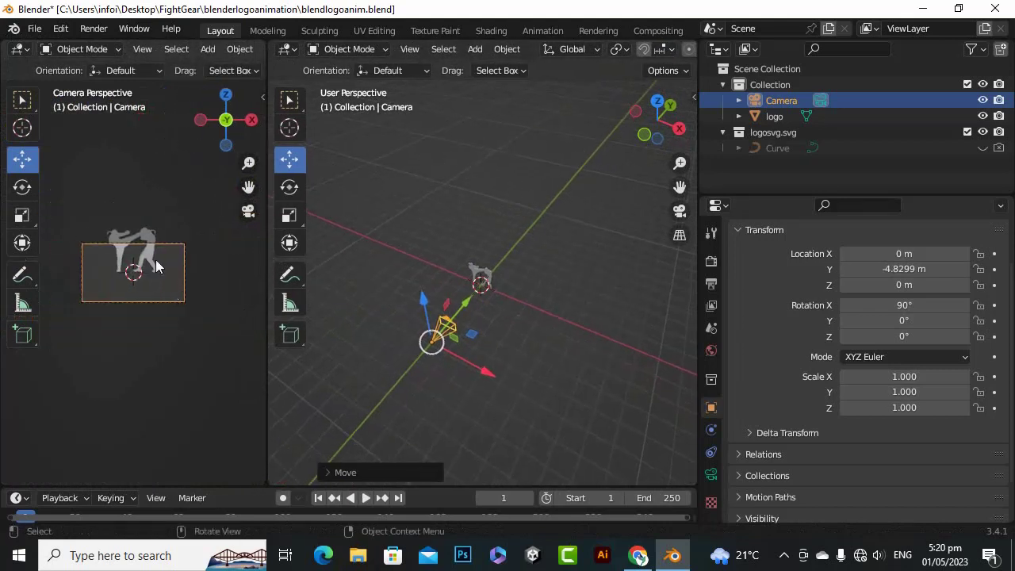
{"action": "scroll", "coordinate": [431, 277], "scroll_direction": "down", "scroll_amount": 2}
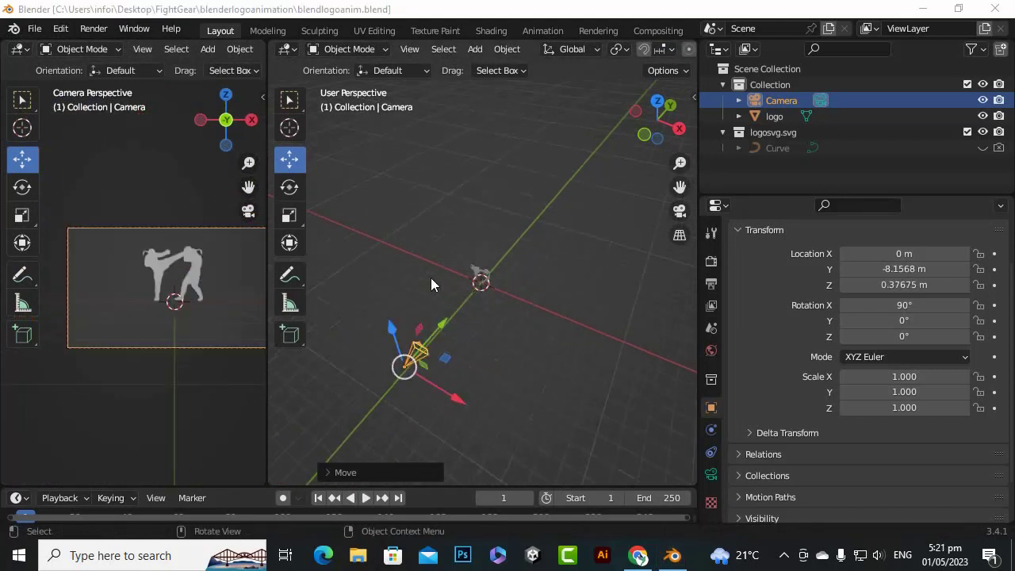
{"action": "scroll", "coordinate": [430, 278], "scroll_direction": "up", "scroll_amount": 3}
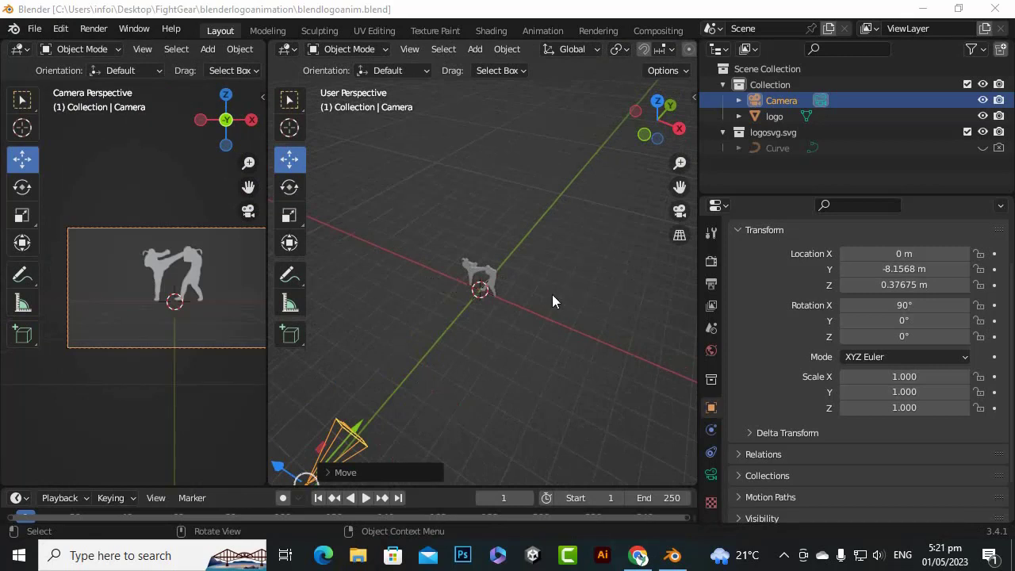
Deselect the camera and add a text object at the world origin
{"action": "left_click", "coordinate": [495, 352]}
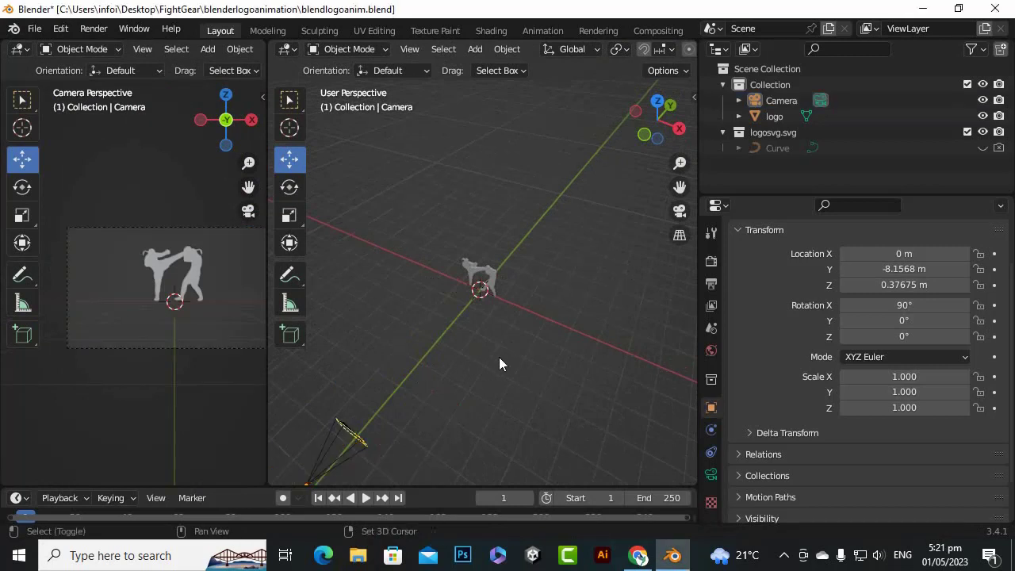
{"action": "key", "text": "shift+a"}
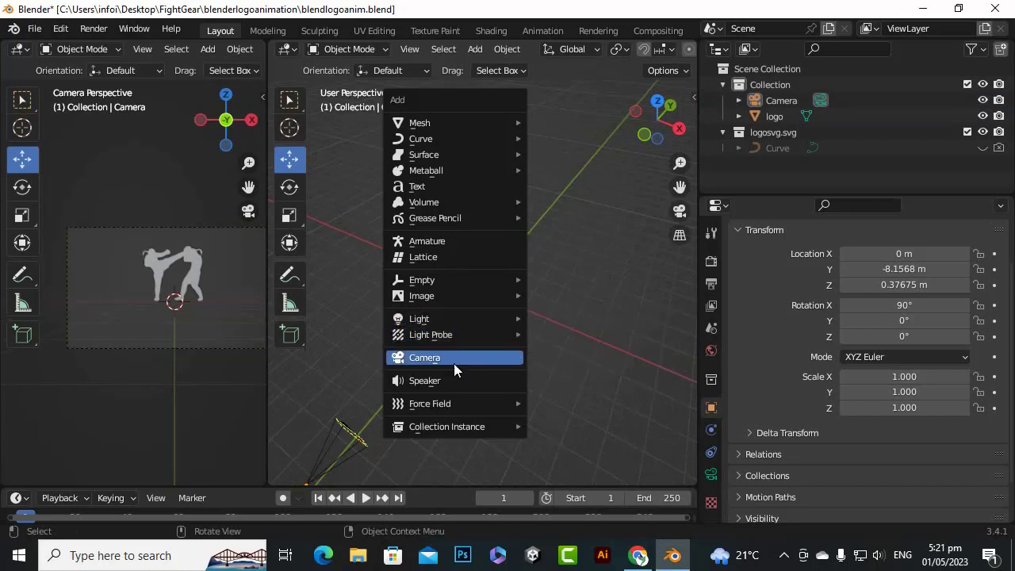
{"action": "left_click", "coordinate": [435, 187]}
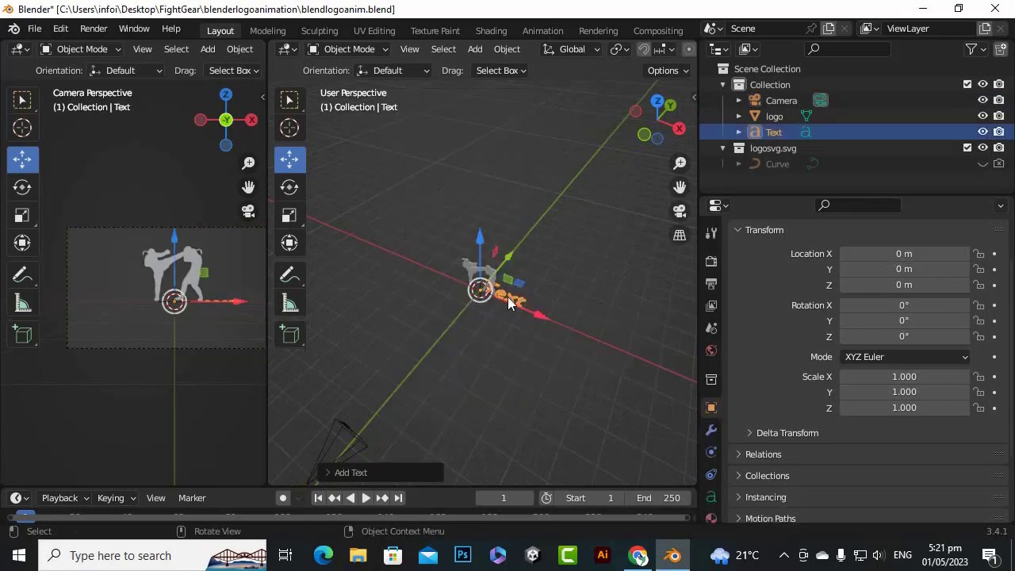
{"action": "scroll", "coordinate": [509, 302], "scroll_direction": "up", "scroll_amount": 3}
Replace the text object's default wording with "FIGHT GEAR" in Edit Mode, and return to Object Mode
{"action": "key", "text": "Tab"}
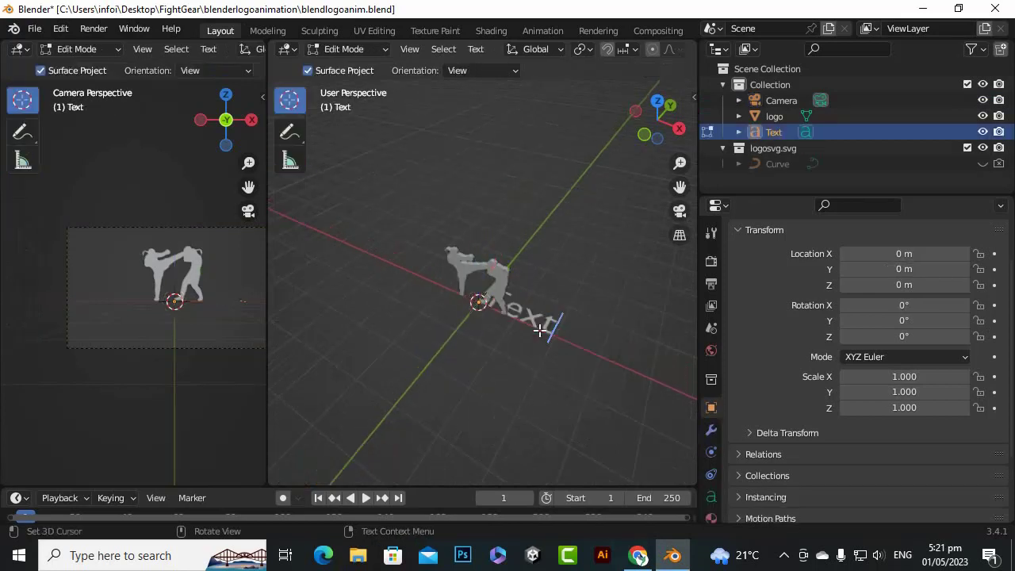
{"action": "key", "text": "BackSpace"}
{"action": "key", "text": "BackSpace"}
{"action": "key", "text": "BackSpace"}
{"action": "key", "text": "BackSpace"}
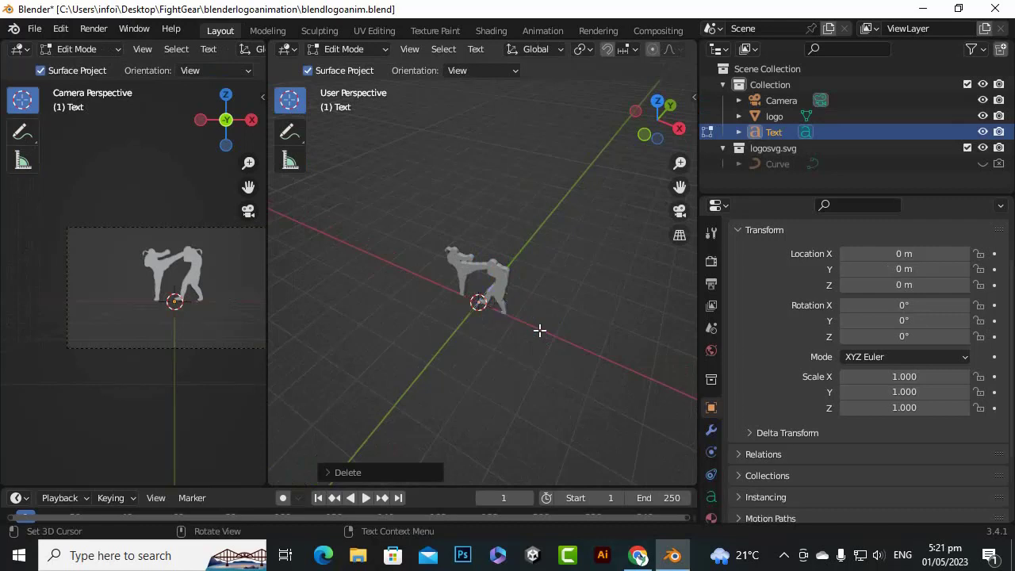
{"action": "type", "text": "FIG"}
{"action": "type", "text": "GEA"}
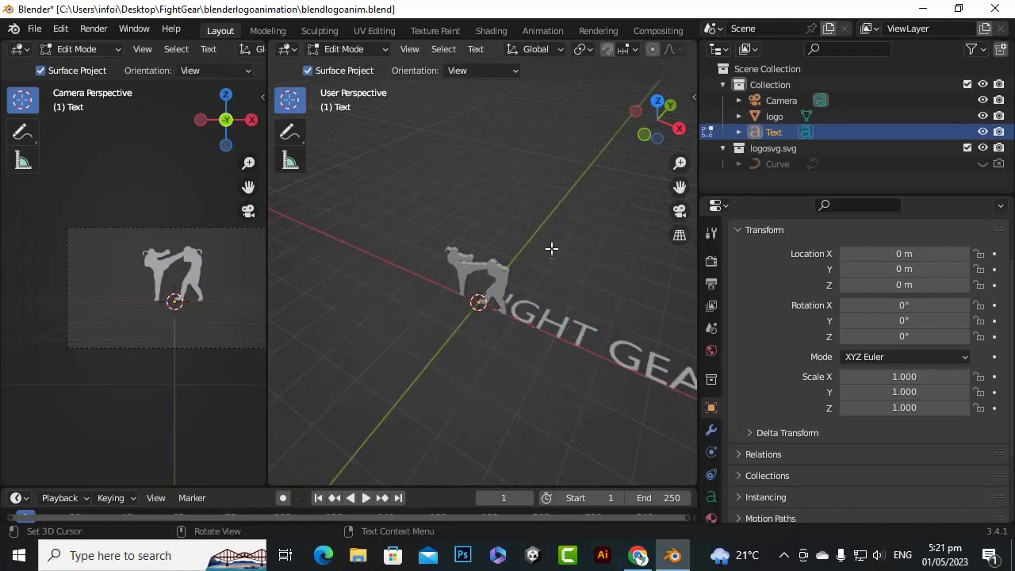
{"action": "key", "text": "Tab"}
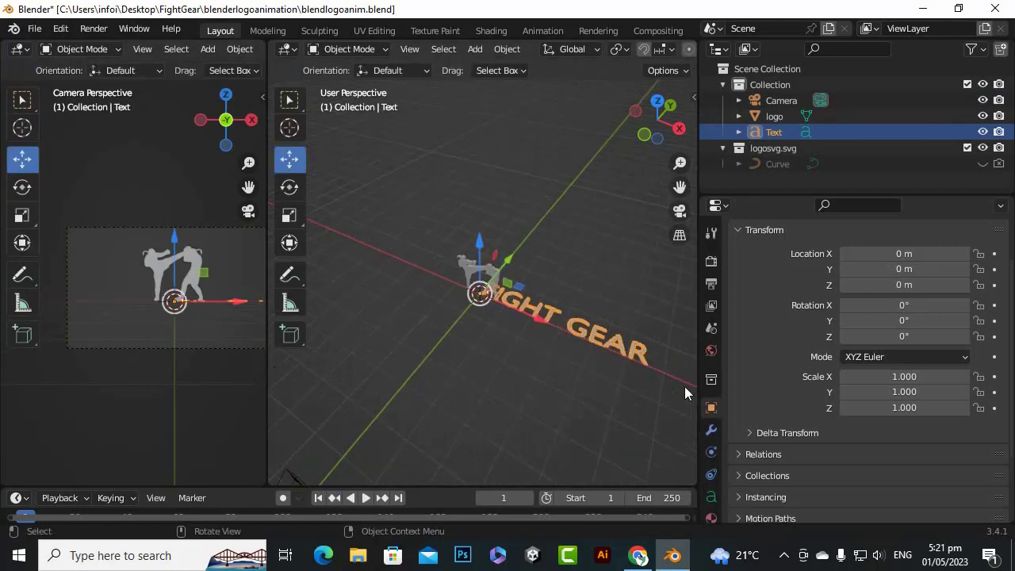
Load Agency FB Bold as the regular font of the FIGHT GEAR text
{"action": "left_click", "coordinate": [712, 496]}
{"action": "scroll", "coordinate": [830, 414], "scroll_direction": "down", "scroll_amount": 1}
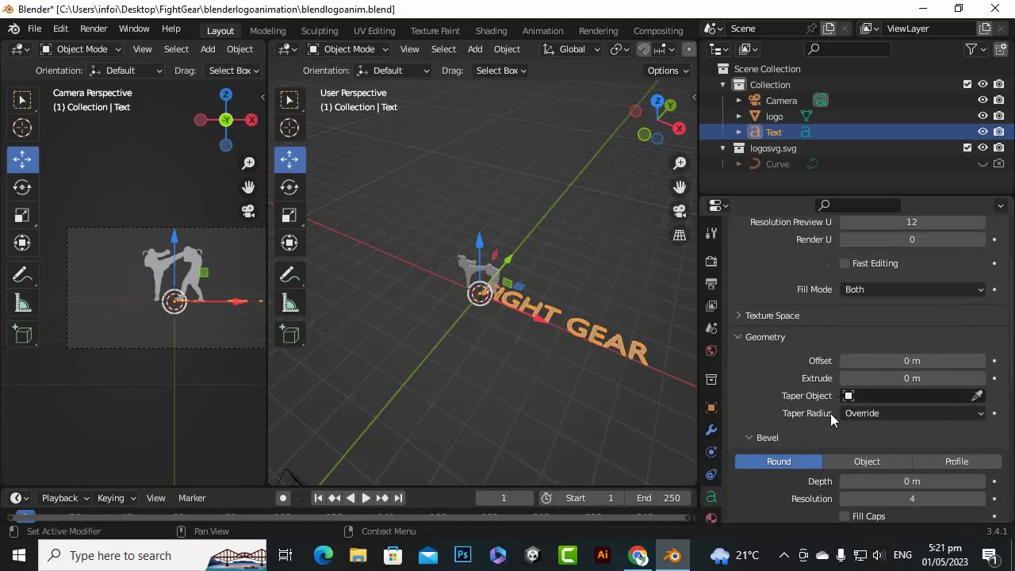
{"action": "scroll", "coordinate": [825, 398], "scroll_direction": "up", "scroll_amount": 3}
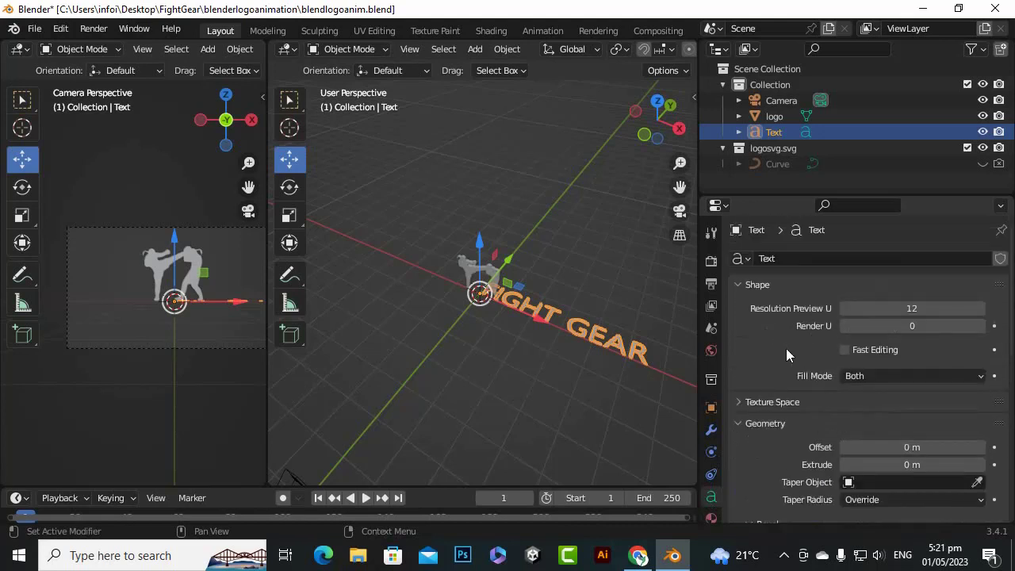
{"action": "scroll", "coordinate": [767, 348], "scroll_direction": "down", "scroll_amount": 9}
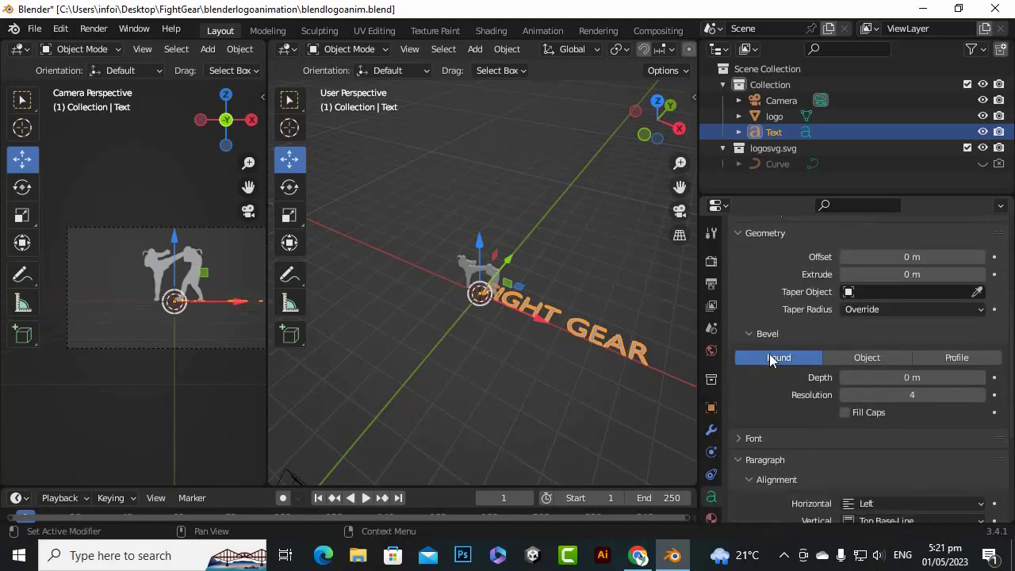
{"action": "left_click", "coordinate": [738, 343]}
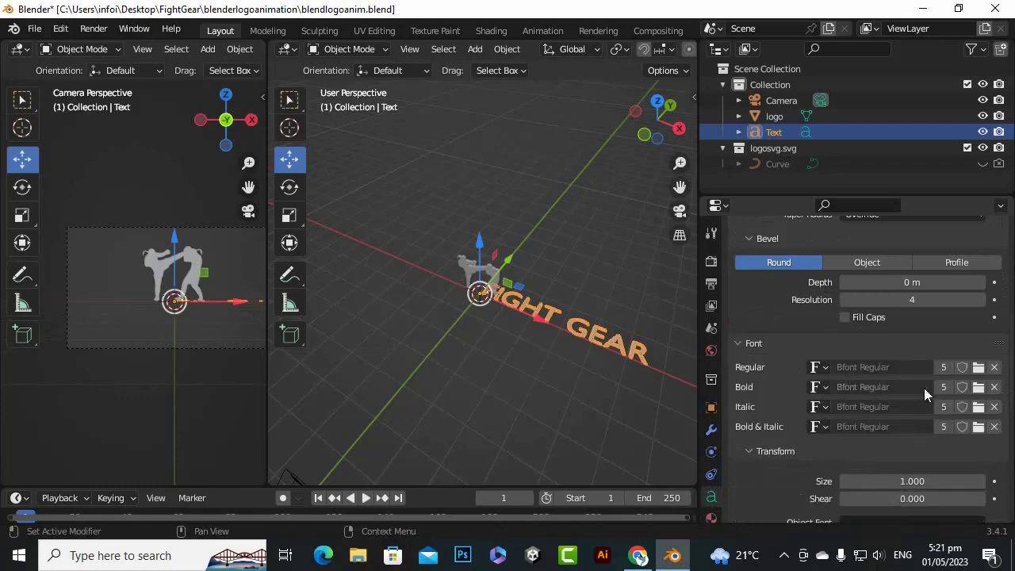
{"action": "left_click", "coordinate": [977, 367]}
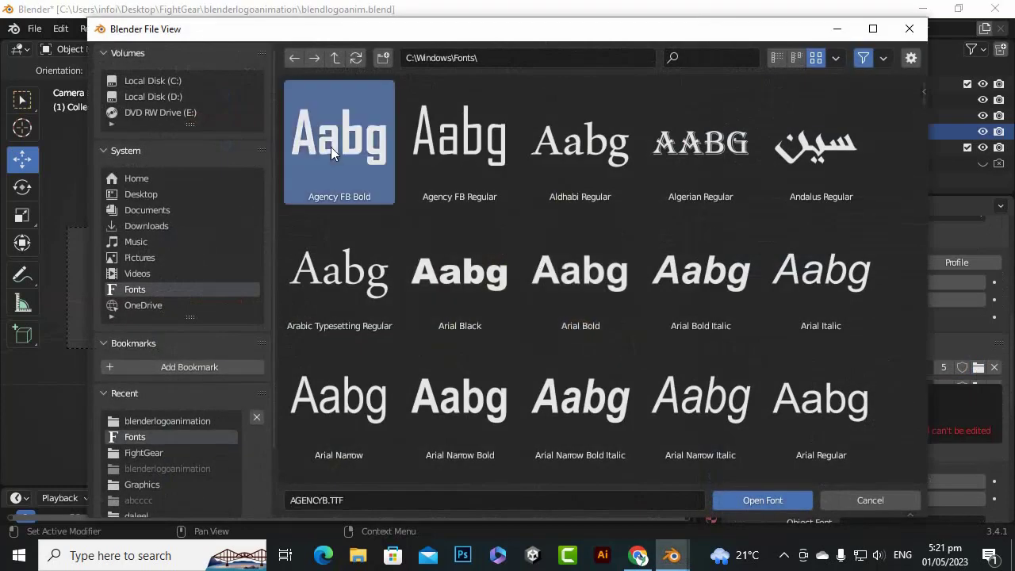
{"action": "double_click", "coordinate": [331, 146]}
{"action": "scroll", "coordinate": [666, 315], "scroll_direction": "up", "scroll_amount": 3}
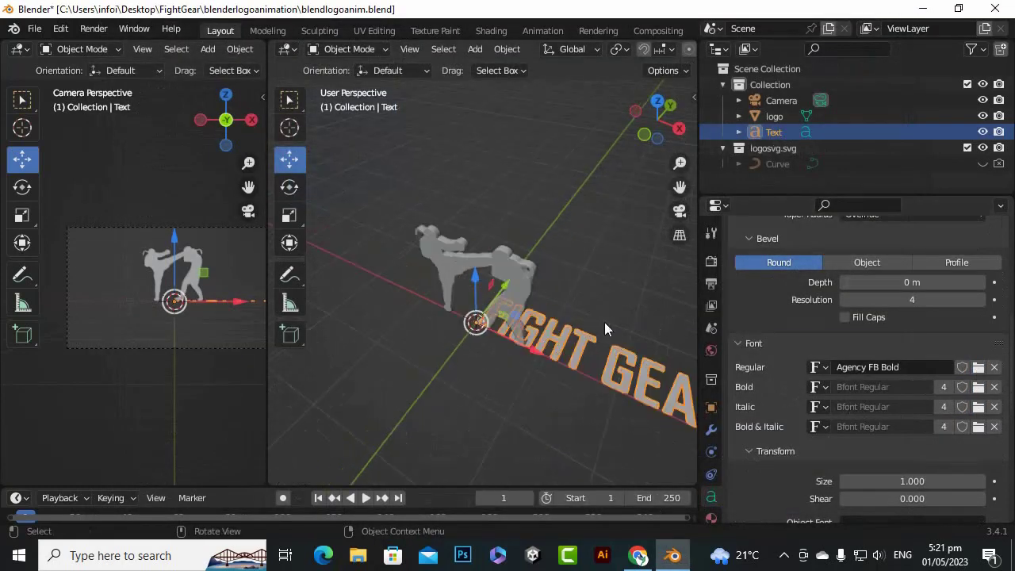
{"action": "scroll", "coordinate": [539, 340], "scroll_direction": "down", "scroll_amount": 3}
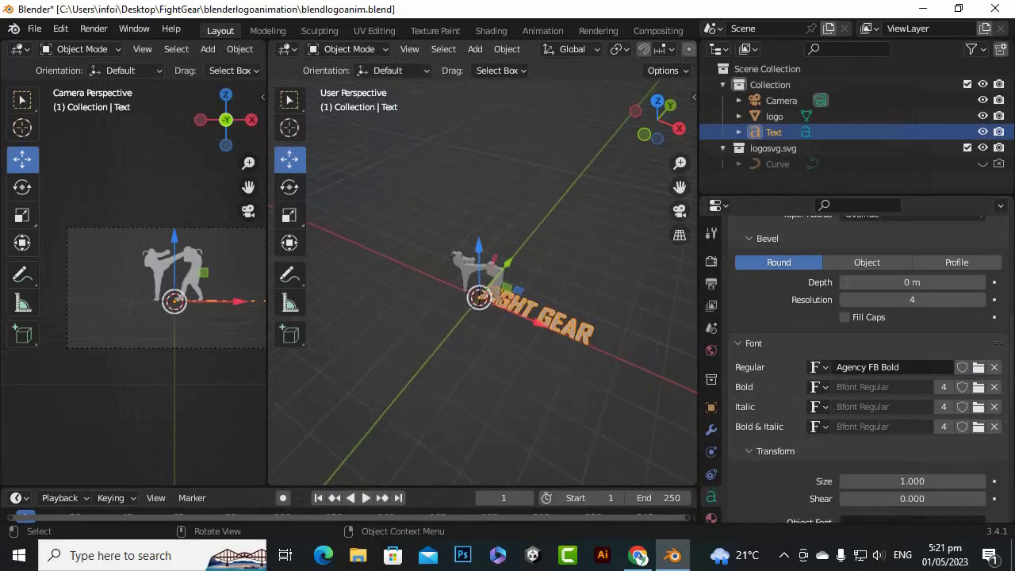
Rotate the FIGHT GEAR text 90° about the global X axis to stand it upright
{"action": "key", "text": "r"}
{"action": "type", "text": "x"}
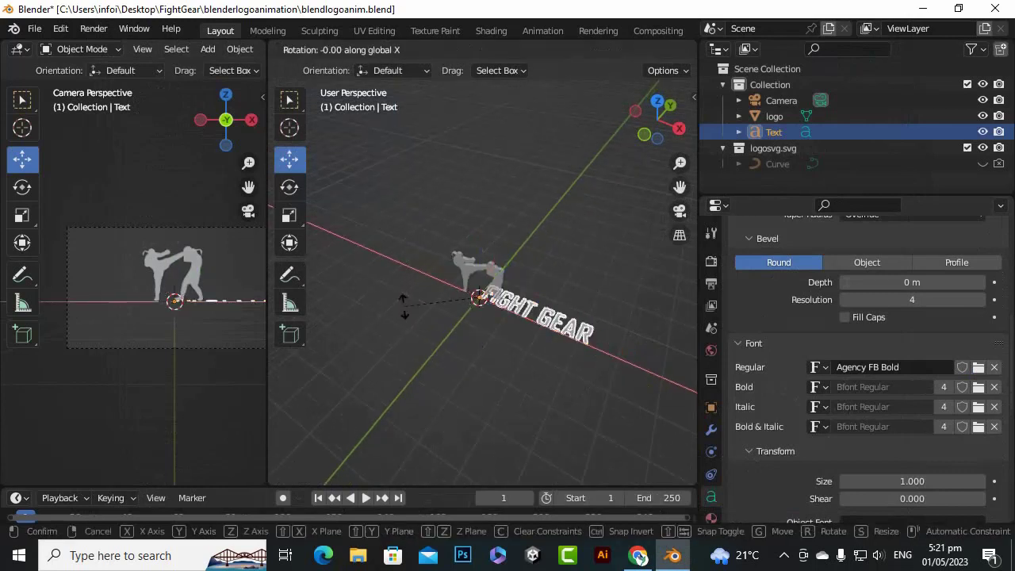
{"action": "type", "text": "90"}
{"action": "key", "text": "Return"}
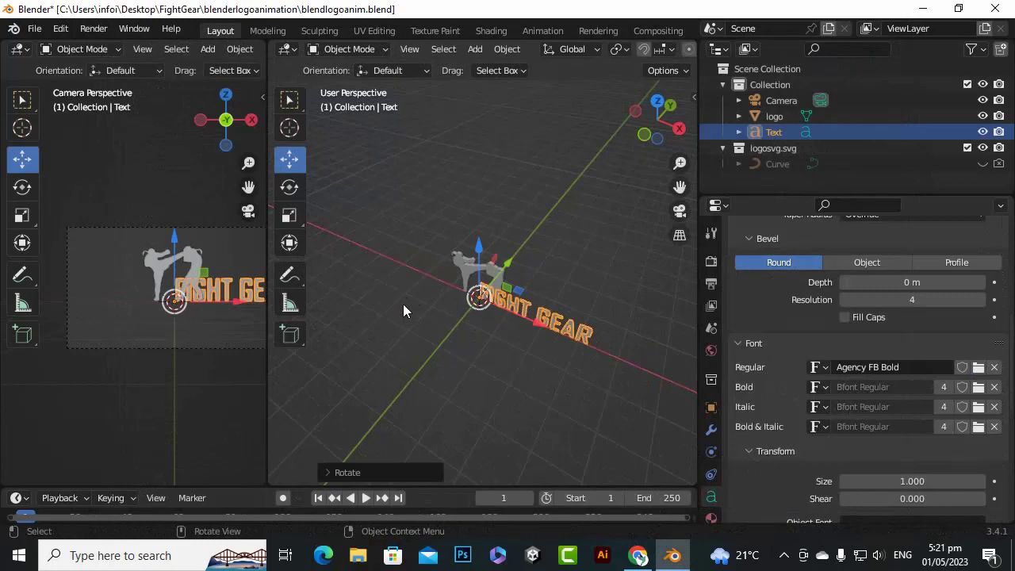
Try to move the FIGHT GEAR text along the Y axis
{"action": "scroll", "coordinate": [531, 281], "scroll_direction": "up", "scroll_amount": 2}
{"action": "key", "text": "g"}
{"action": "key", "text": "y"}
{"action": "left_click", "coordinate": [478, 295]}
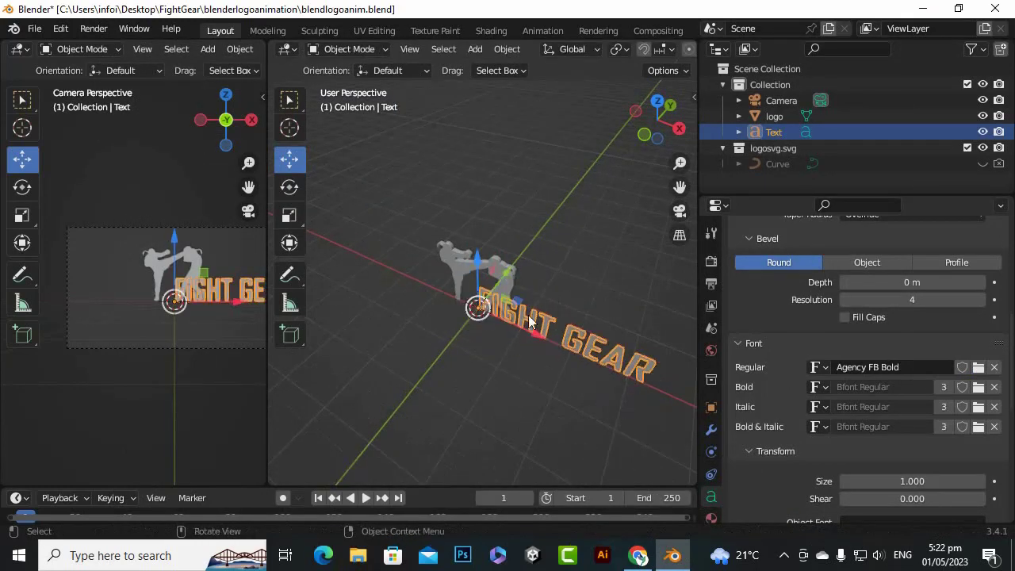
Give the FIGHT GEAR text depth by setting its geometry Extrude to 0.03 m
{"action": "scroll", "coordinate": [540, 321], "scroll_direction": "up", "scroll_amount": 3}
{"action": "left_click_drag", "start_coordinate": [686, 181], "coordinate": [540, 161]}
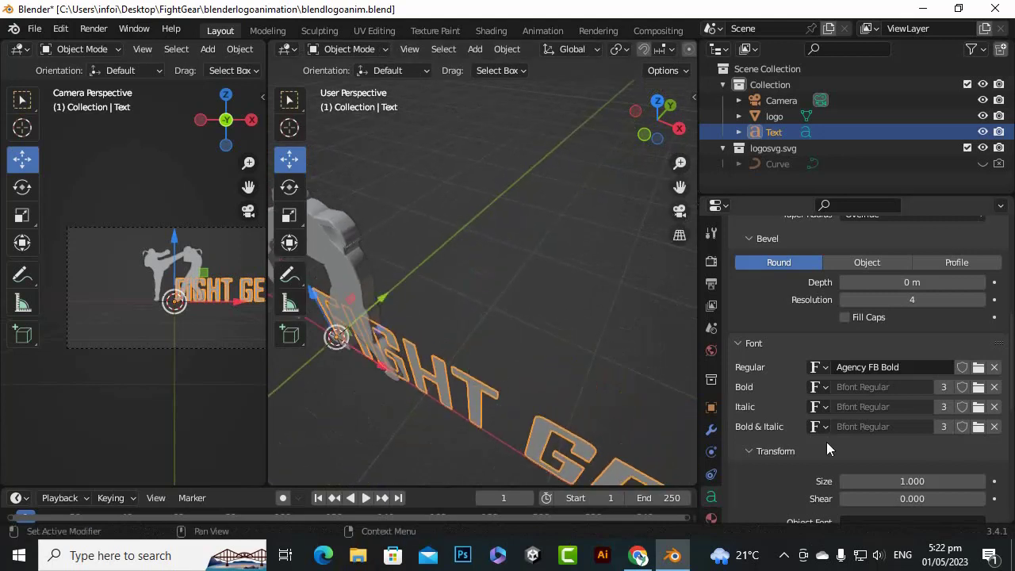
{"action": "scroll", "coordinate": [826, 449], "scroll_direction": "down", "scroll_amount": 2}
{"action": "scroll", "coordinate": [825, 366], "scroll_direction": "down", "scroll_amount": 2}
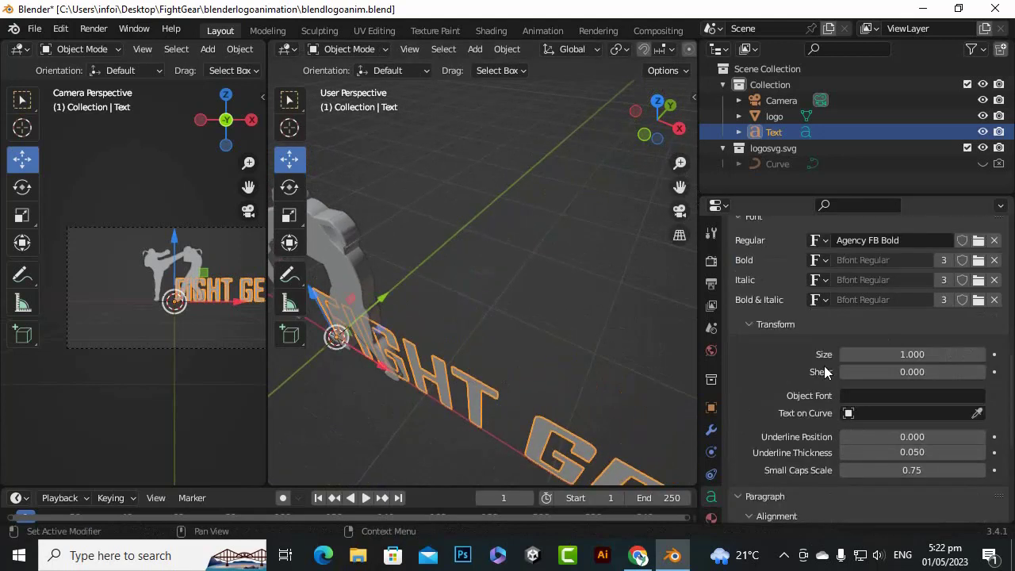
{"action": "scroll", "coordinate": [799, 471], "scroll_direction": "down", "scroll_amount": 6}
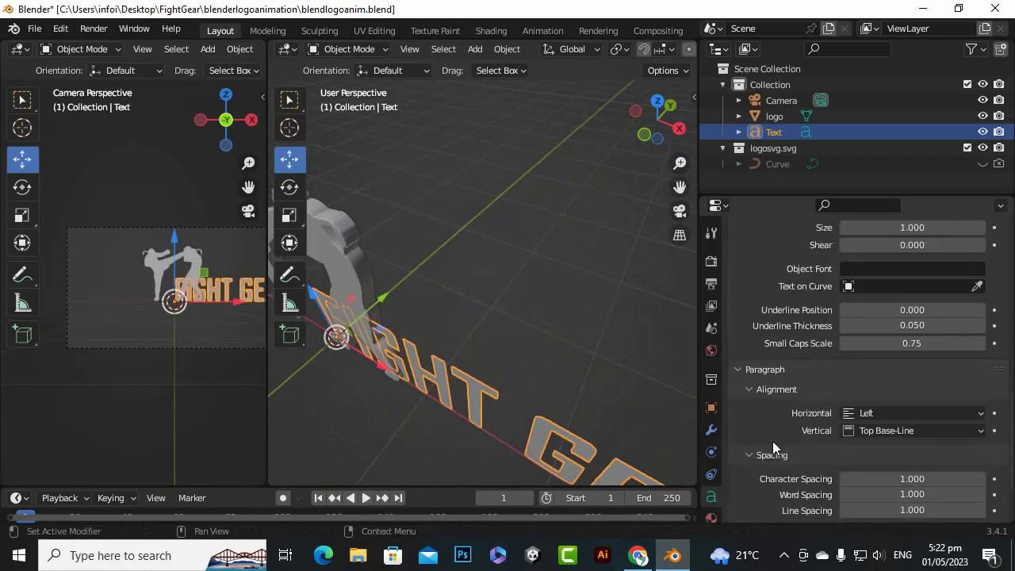
{"action": "scroll", "coordinate": [788, 435], "scroll_direction": "up", "scroll_amount": 16}
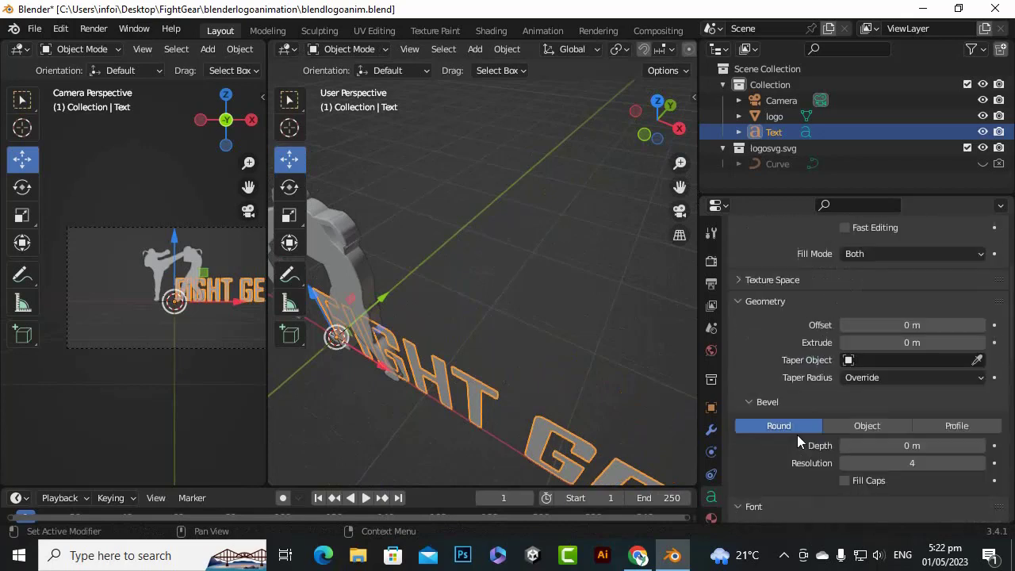
{"action": "scroll", "coordinate": [791, 433], "scroll_direction": "down", "scroll_amount": 3}
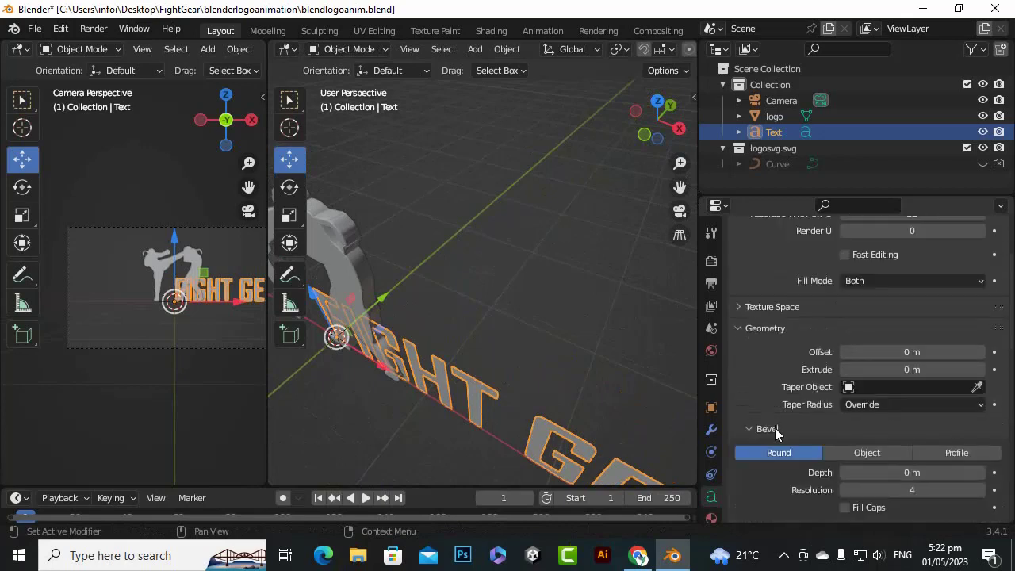
{"action": "left_click", "coordinate": [981, 371]}
{"action": "left_click", "coordinate": [980, 370]}
{"action": "left_click", "coordinate": [981, 370]}
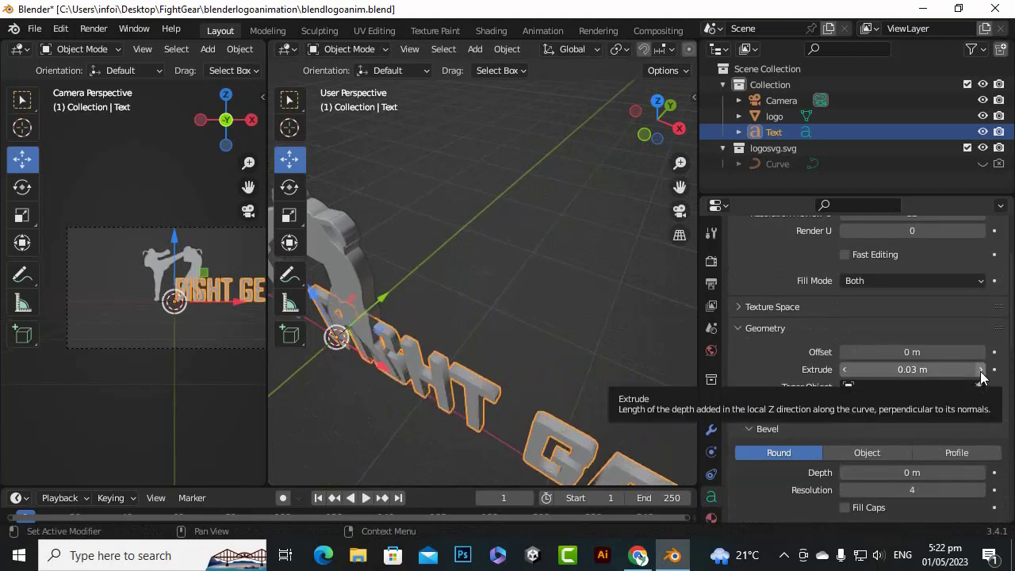
Increase the FIGHT GEAR text's Extrude to 0.04 m and nudge the text along the Y axis to line up with the logo
{"action": "scroll", "coordinate": [364, 302], "scroll_direction": "up", "scroll_amount": 3}
{"action": "left_click_drag", "start_coordinate": [679, 187], "coordinate": [781, 134]}
{"action": "mouse_move", "coordinate": [382, 310]}
{"action": "left_mouse_down"}
{"action": "mouse_move", "coordinate": [357, 313]}
{"action": "mouse_move", "coordinate": [371, 312]}
{"action": "left_mouse_up"}
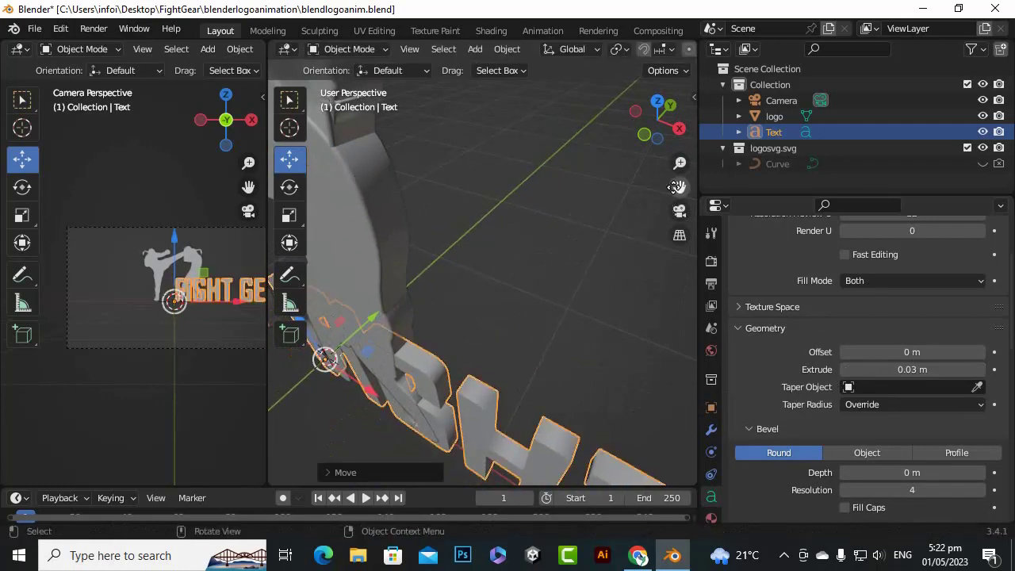
{"action": "left_click_drag", "start_coordinate": [680, 187], "coordinate": [749, 165]}
{"action": "left_click_drag", "start_coordinate": [645, 142], "coordinate": [583, 151]}
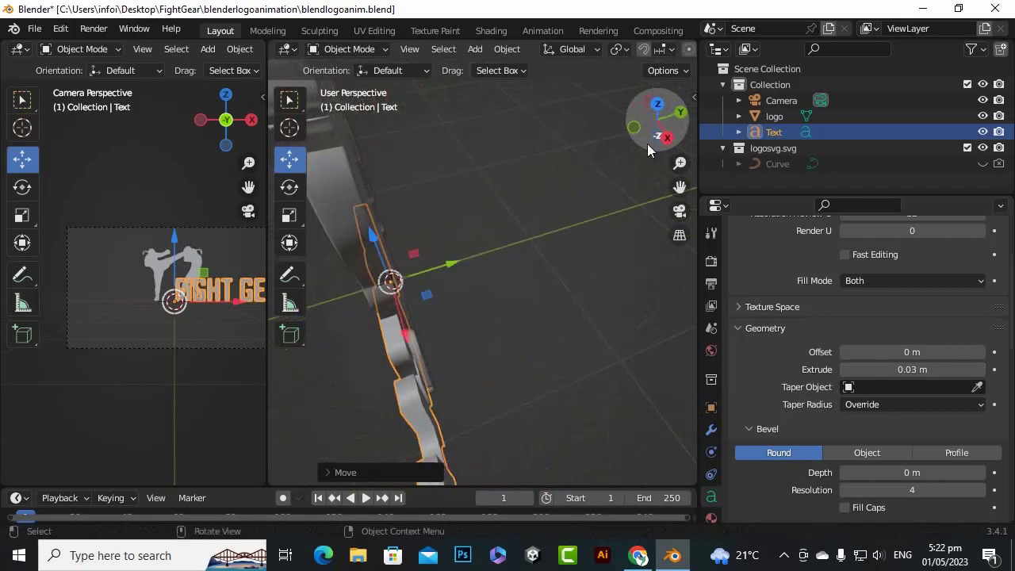
{"action": "left_click", "coordinate": [981, 369]}
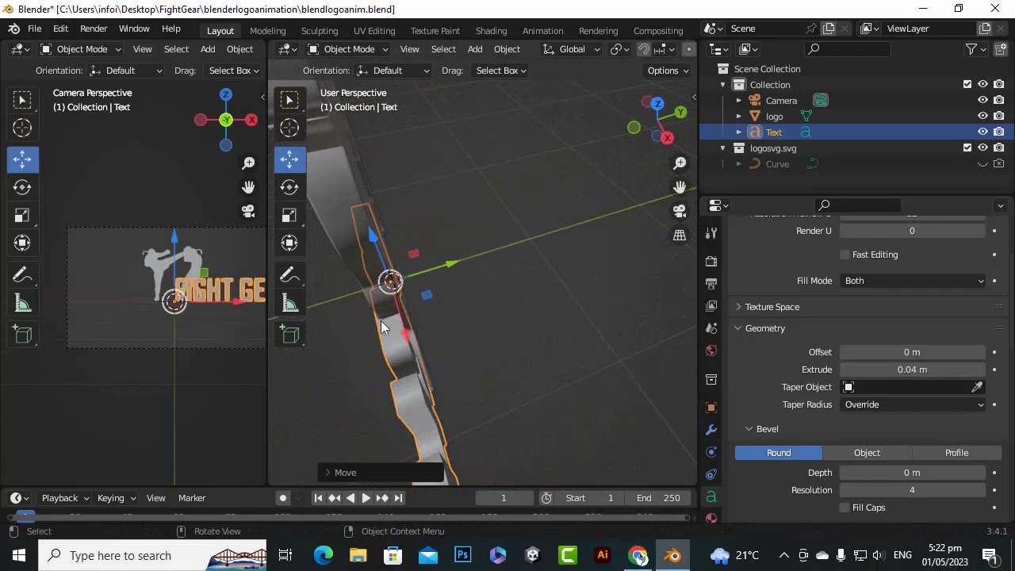
{"action": "left_click_drag", "start_coordinate": [453, 263], "coordinate": [454, 261]}
Move the FIGHT GEAR text along the negative X axis until it is centred on the logo
{"action": "scroll", "coordinate": [472, 322], "scroll_direction": "down", "scroll_amount": 3}
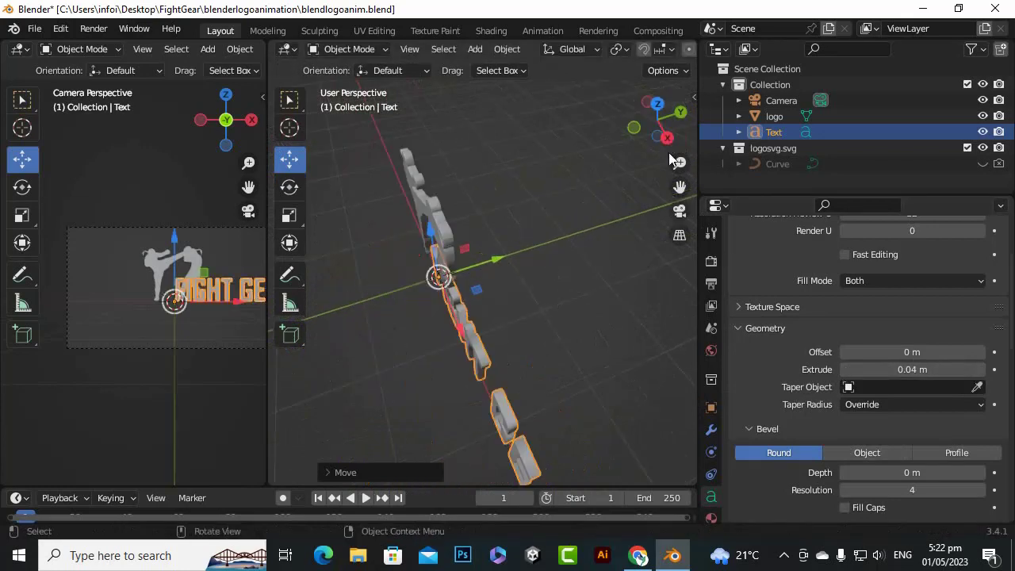
{"action": "scroll", "coordinate": [534, 307], "scroll_direction": "up", "scroll_amount": 4}
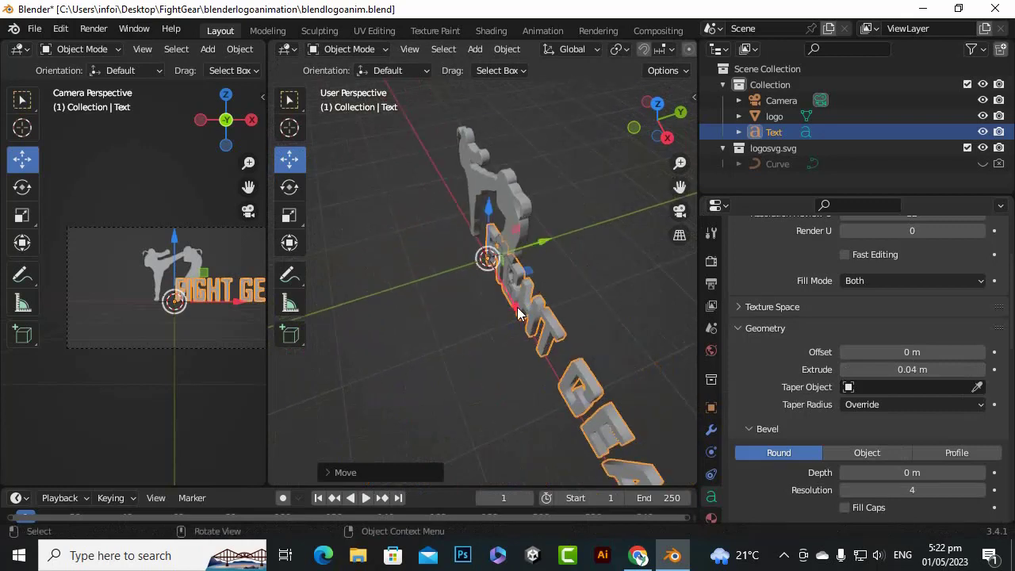
{"action": "left_click_drag", "start_coordinate": [517, 311], "coordinate": [467, 236]}
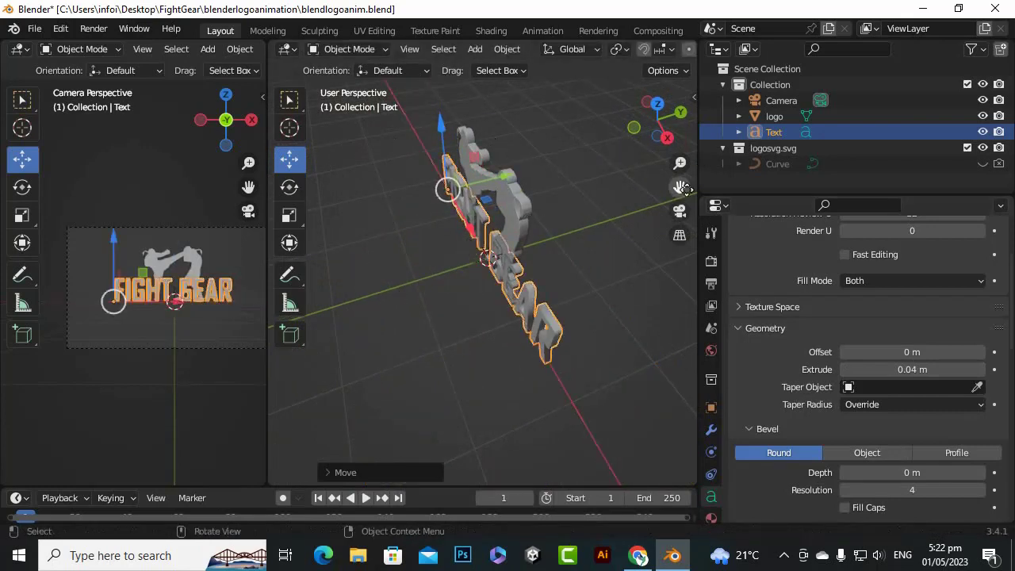
In front orthographic view, lower the FIGHT GEAR text along the Z axis to just below the fighters' feet
{"action": "left_click_drag", "start_coordinate": [680, 187], "coordinate": [649, 239]}
{"action": "left_click_drag", "start_coordinate": [669, 137], "coordinate": [777, 67]}
{"action": "key", "text": "KP_1"}
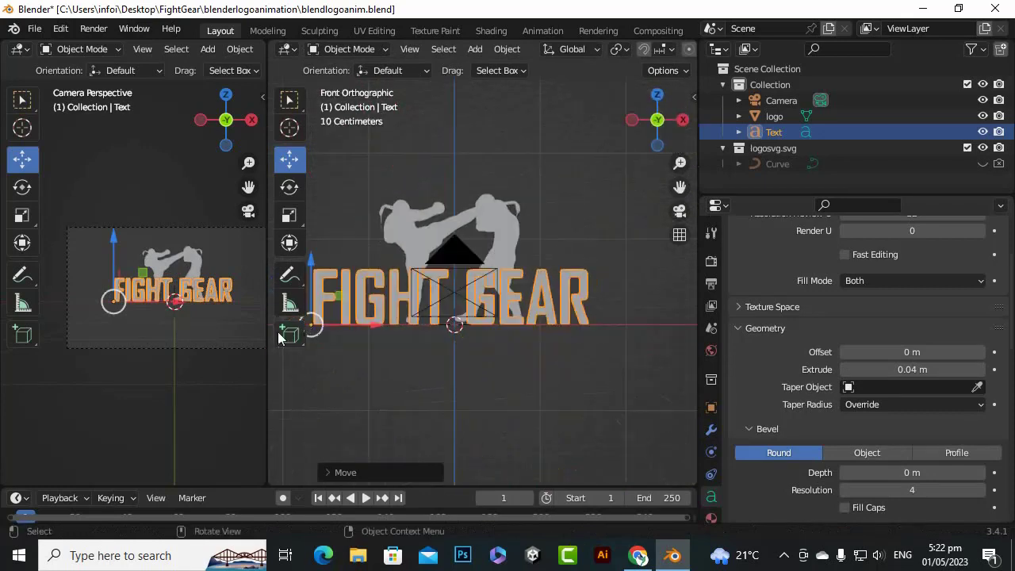
{"action": "scroll", "coordinate": [543, 242], "scroll_direction": "down", "scroll_amount": 2}
{"action": "left_click_drag", "start_coordinate": [369, 250], "coordinate": [370, 312]}
{"action": "scroll", "coordinate": [453, 362], "scroll_direction": "up", "scroll_amount": 1}
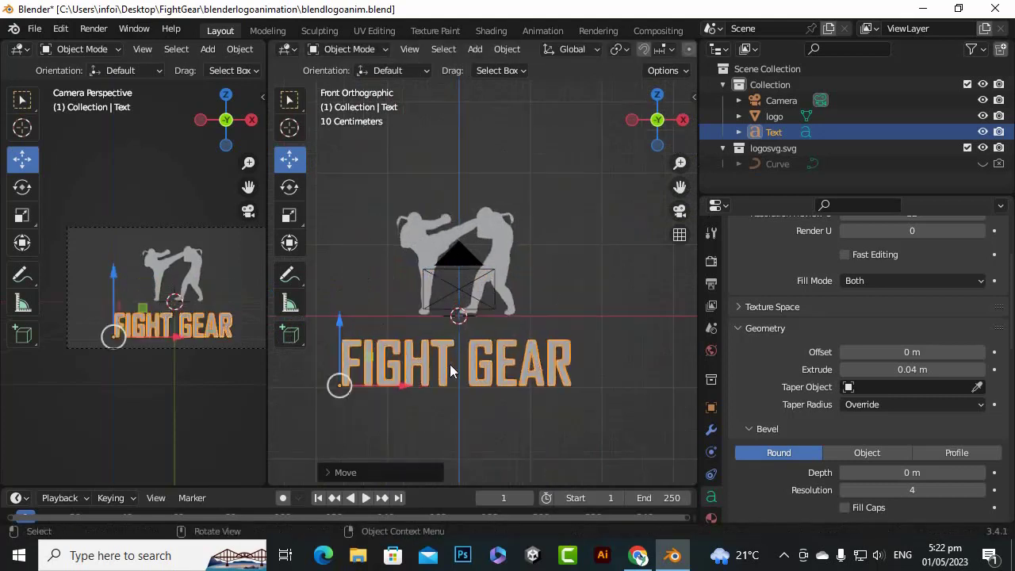
Set the FIGHT GEAR text's scale to 0.8 on X, Y and Z in its object transform properties
{"action": "scroll", "coordinate": [880, 390], "scroll_direction": "down", "scroll_amount": 1}
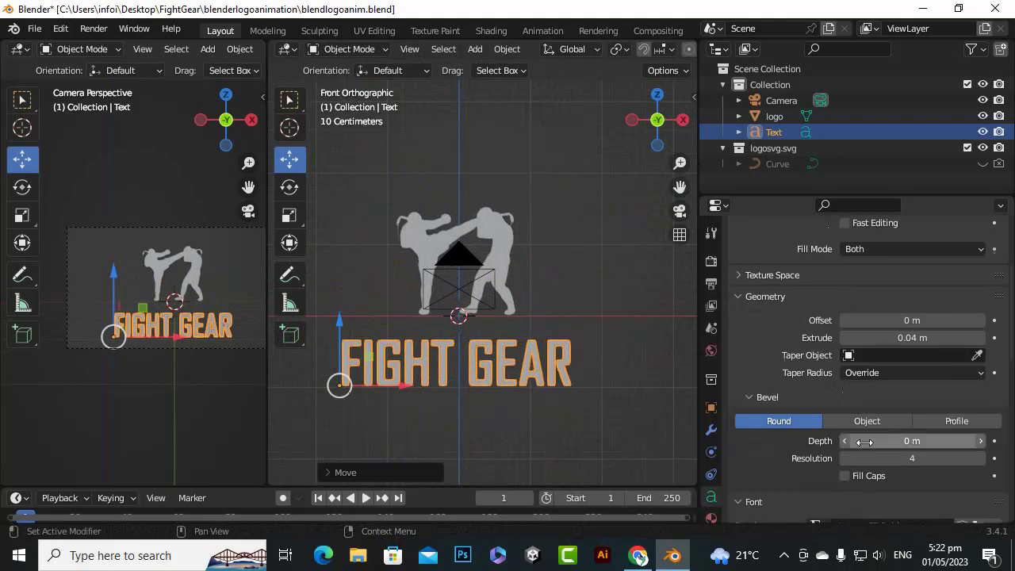
{"action": "left_click", "coordinate": [711, 407]}
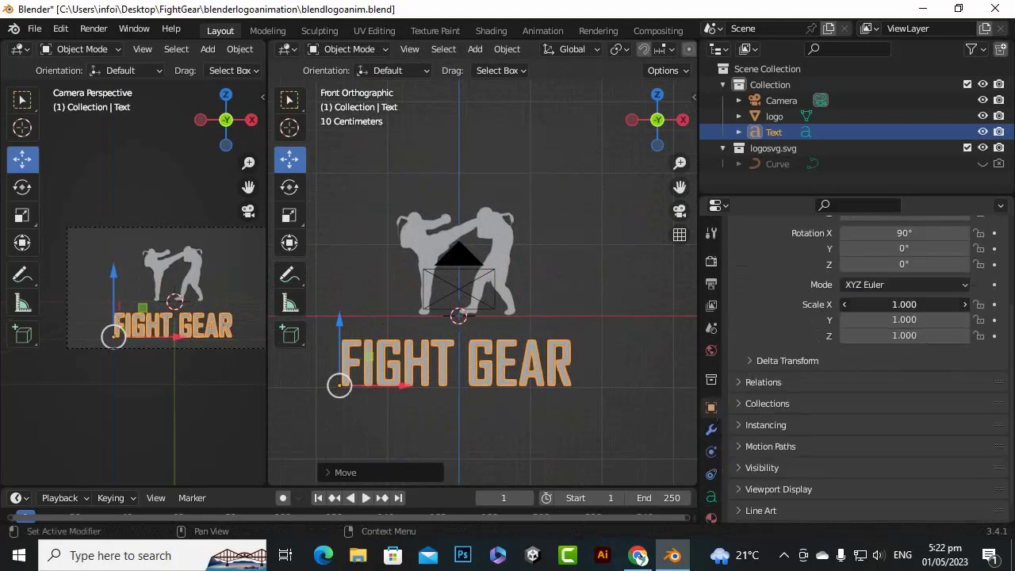
{"action": "left_click", "coordinate": [904, 304]}
{"action": "key", "text": "BackSpace"}
{"action": "type", "text": ".8"}
{"action": "key", "text": "Tab"}
{"action": "type", "text": ".8"}
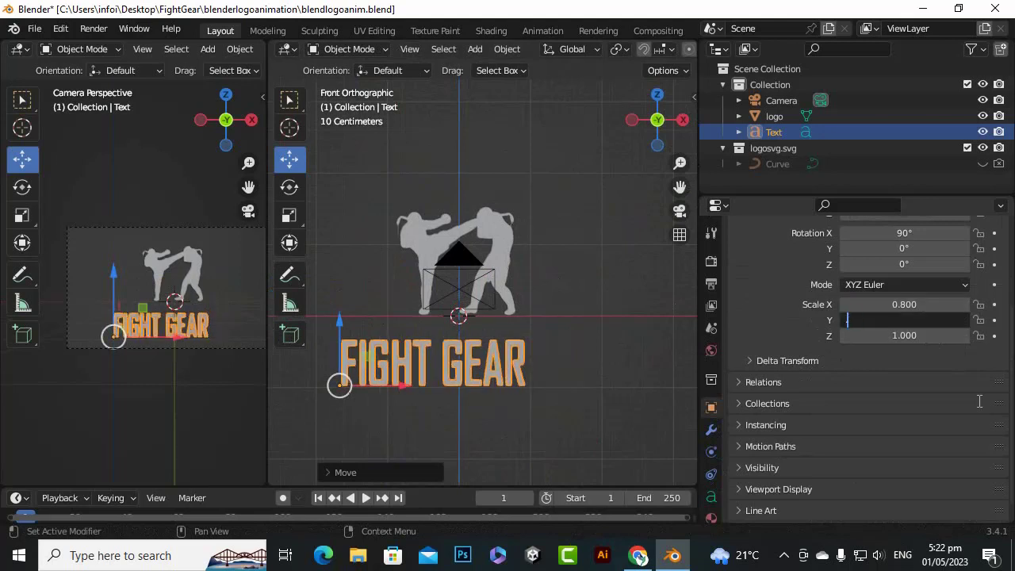
{"action": "key", "text": "Tab"}
{"action": "key", "text": "BackSpace"}
{"action": "key", "text": "Return"}
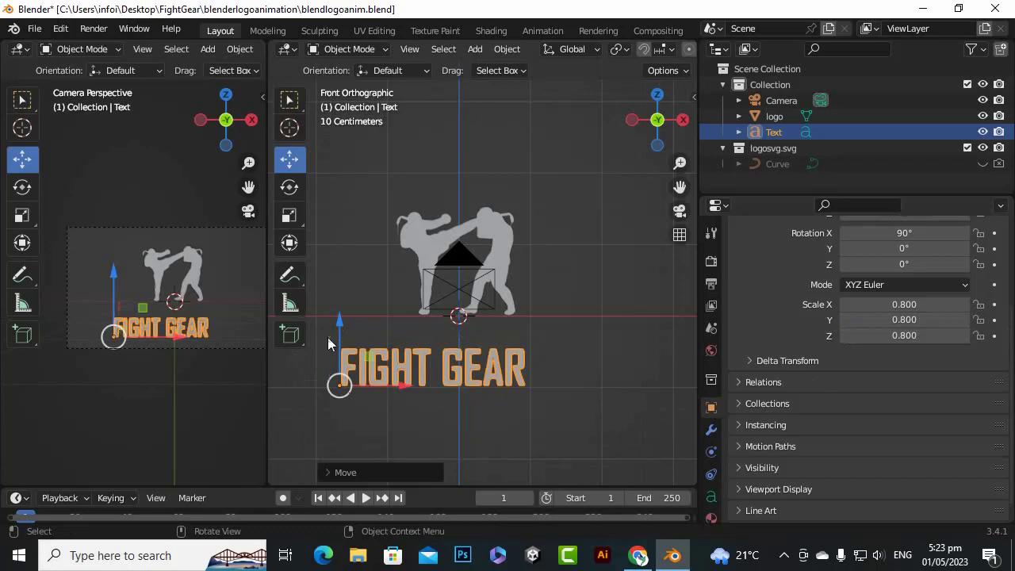
Recentre the scaled FIGHT GEAR text under the logo along the X axis and fine-tune its height along Z
{"action": "left_click_drag", "start_coordinate": [340, 323], "coordinate": [340, 301]}
{"action": "left_click_drag", "start_coordinate": [407, 368], "coordinate": [434, 369]}
{"action": "left_click_drag", "start_coordinate": [367, 305], "coordinate": [367, 317]}
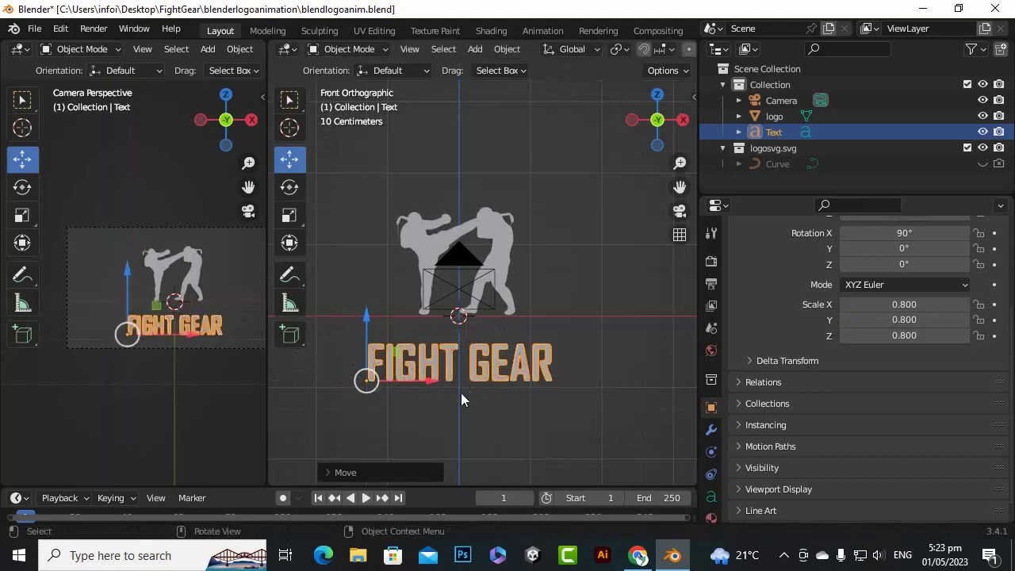
{"action": "scroll", "coordinate": [376, 355], "scroll_direction": "up", "scroll_amount": 1}
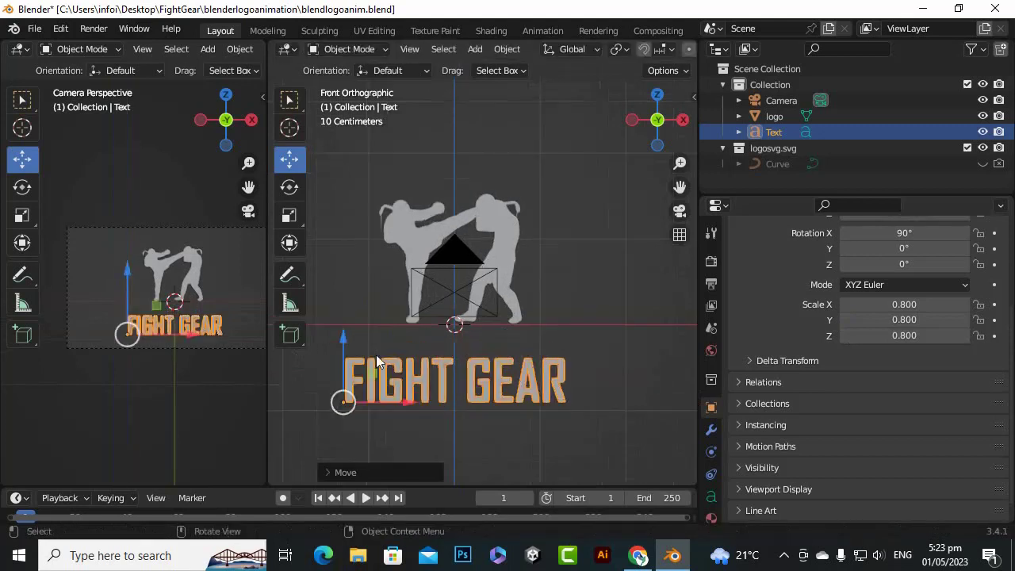
{"action": "left_click_drag", "start_coordinate": [342, 342], "coordinate": [340, 346]}
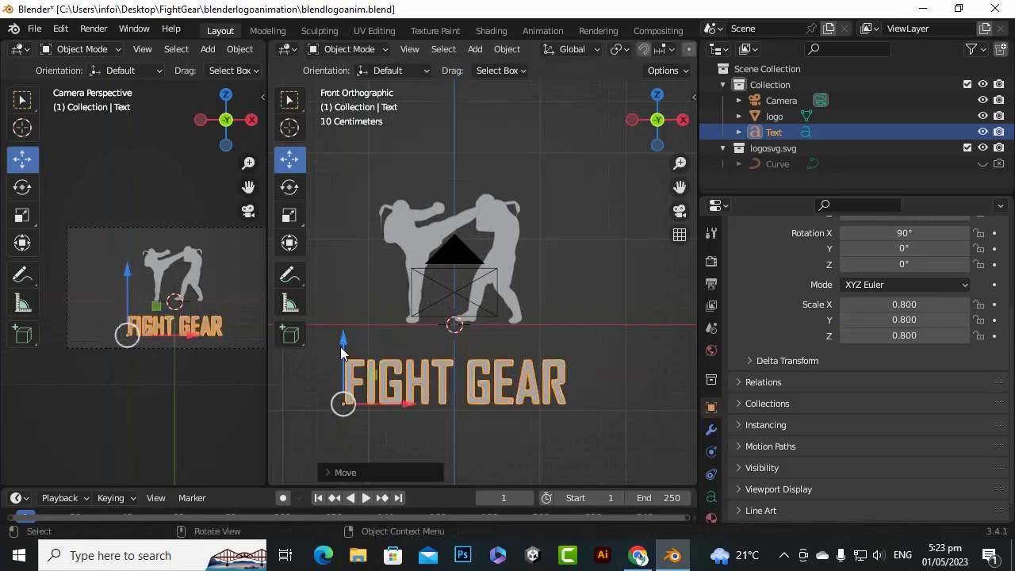
{"action": "scroll", "coordinate": [484, 328], "scroll_direction": "down", "scroll_amount": 3}
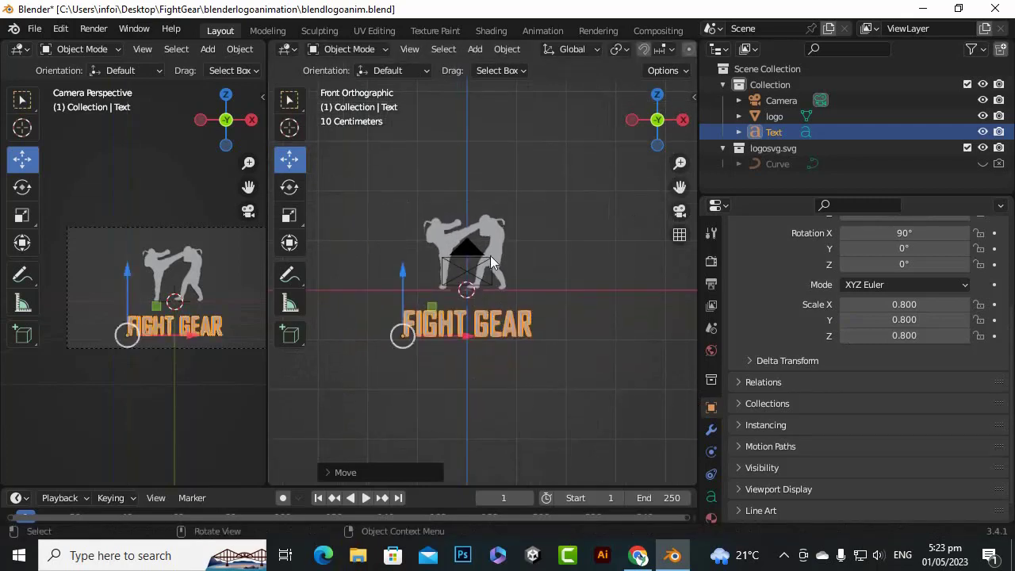
{"action": "scroll", "coordinate": [435, 341], "scroll_direction": "up", "scroll_amount": 3}
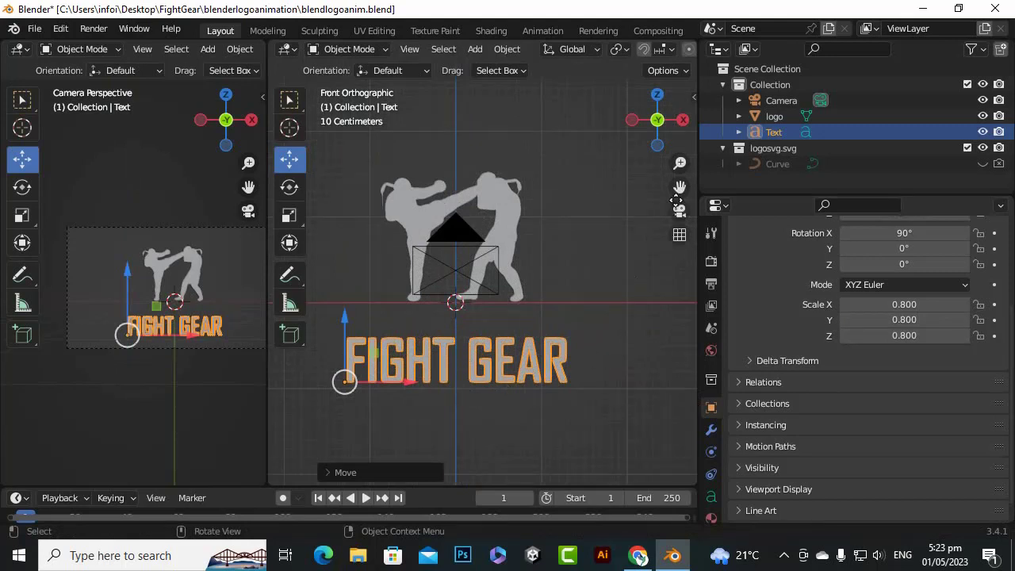
{"action": "left_click_drag", "start_coordinate": [676, 200], "coordinate": [495, 372]}
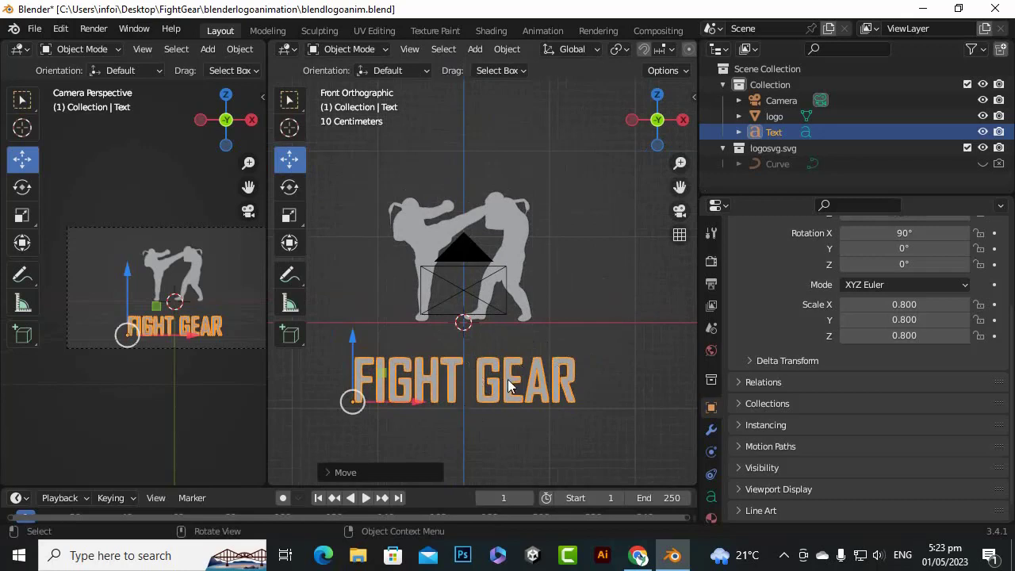
Widen the main 3D viewport, narrowing the Outliner and Properties area, until the viewport overlay settings are reachable
{"action": "scroll", "coordinate": [526, 373], "scroll_direction": "up", "scroll_amount": 3}
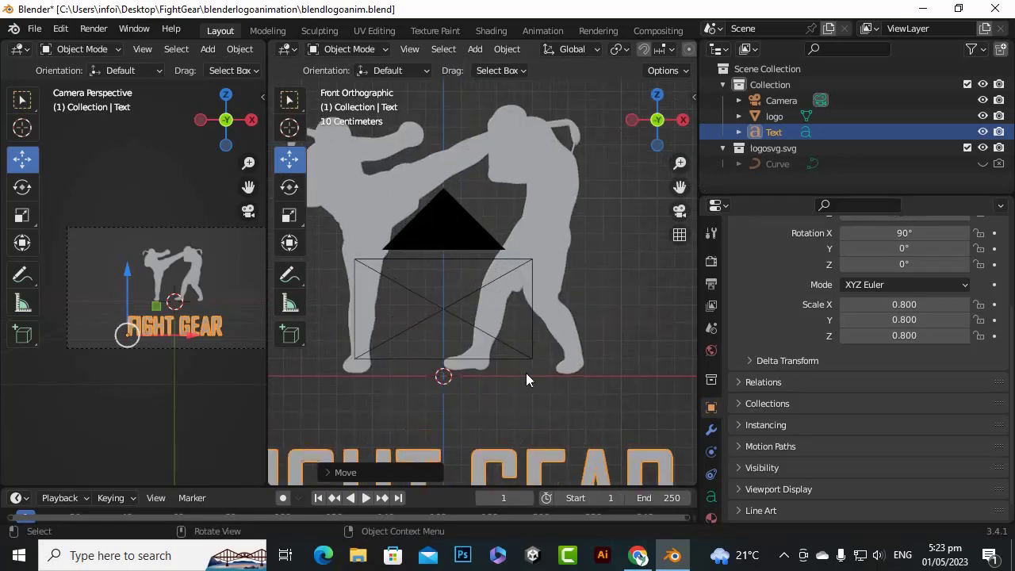
{"action": "left_click_drag", "start_coordinate": [684, 187], "coordinate": [735, 68]}
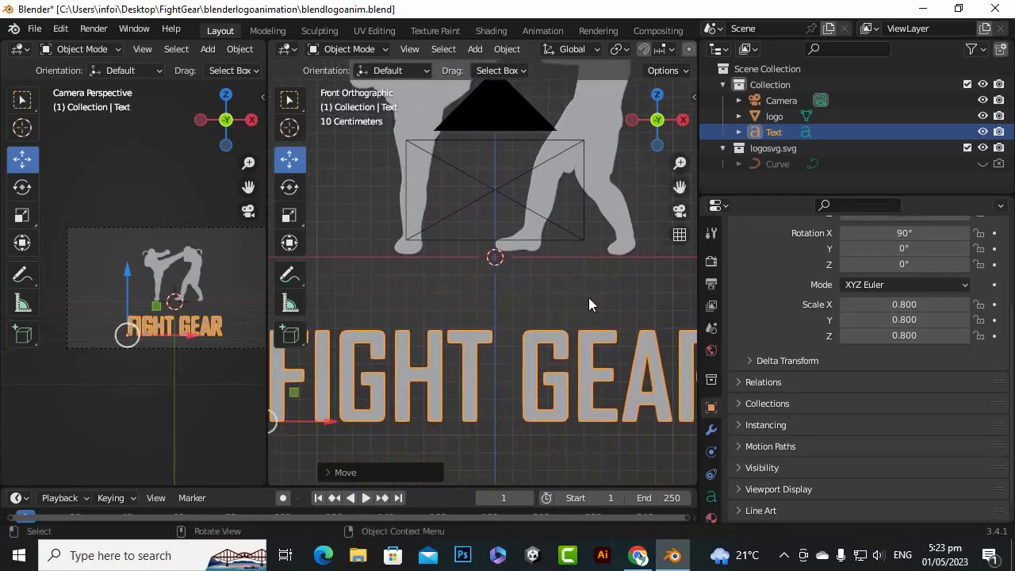
{"action": "scroll", "coordinate": [523, 368], "scroll_direction": "up", "scroll_amount": 3}
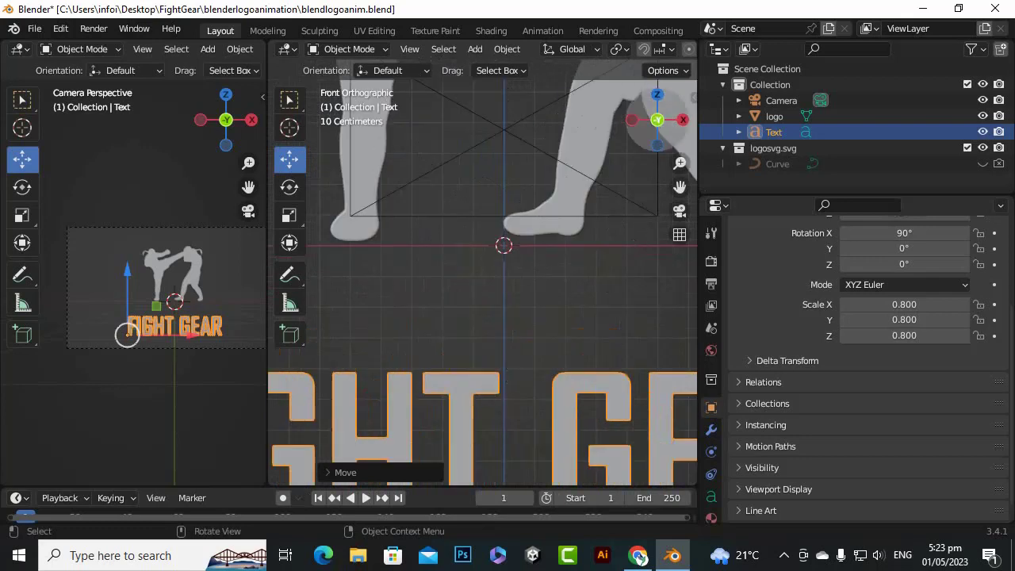
{"action": "left_click_drag", "start_coordinate": [655, 145], "coordinate": [622, 212]}
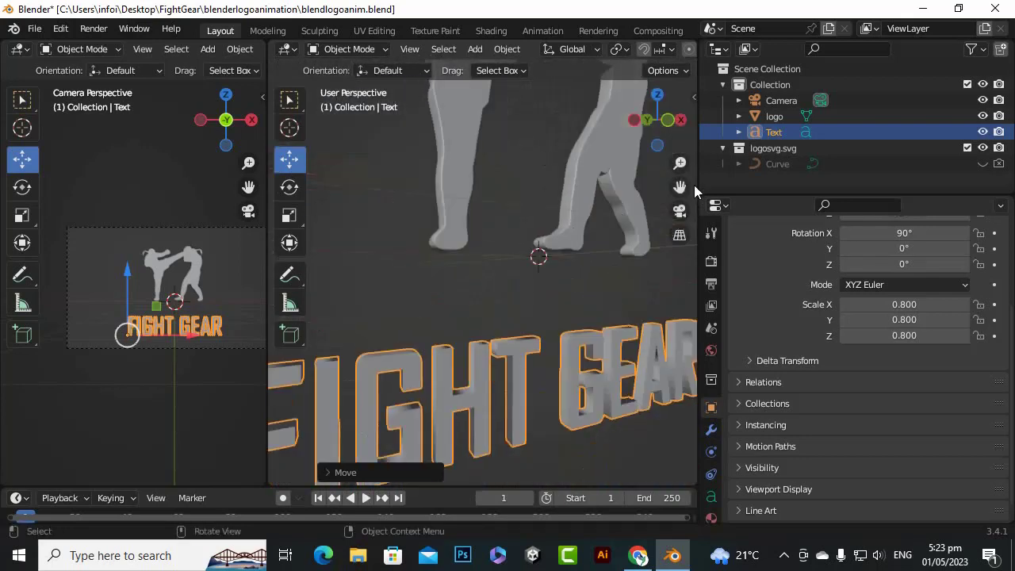
{"action": "left_click_drag", "start_coordinate": [695, 191], "coordinate": [674, 113]}
{"action": "left_click", "coordinate": [671, 49]}
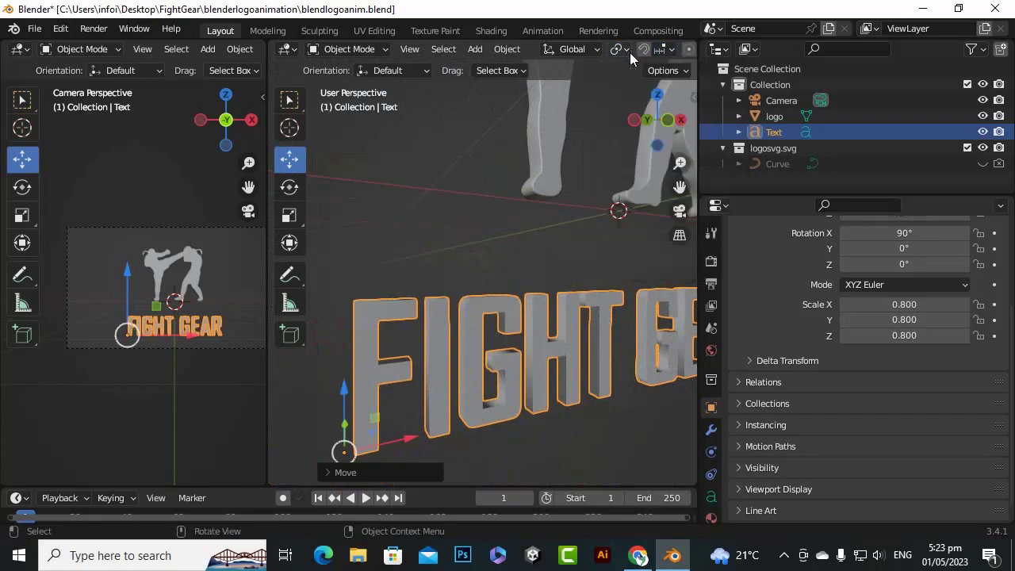
{"action": "left_click_drag", "start_coordinate": [699, 81], "coordinate": [856, 81]}
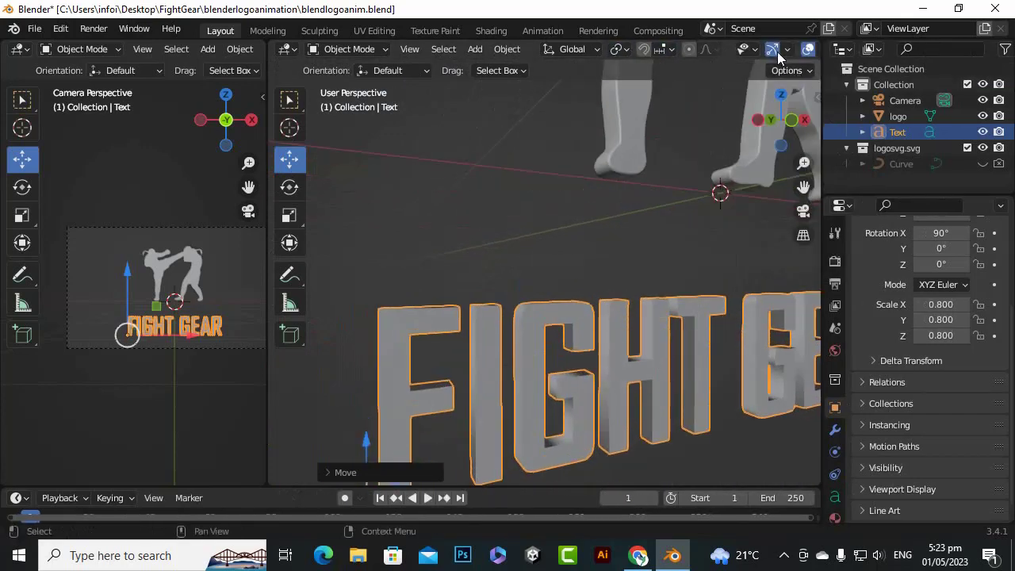
{"action": "left_click", "coordinate": [787, 51]}
{"action": "left_click", "coordinate": [842, 50]}
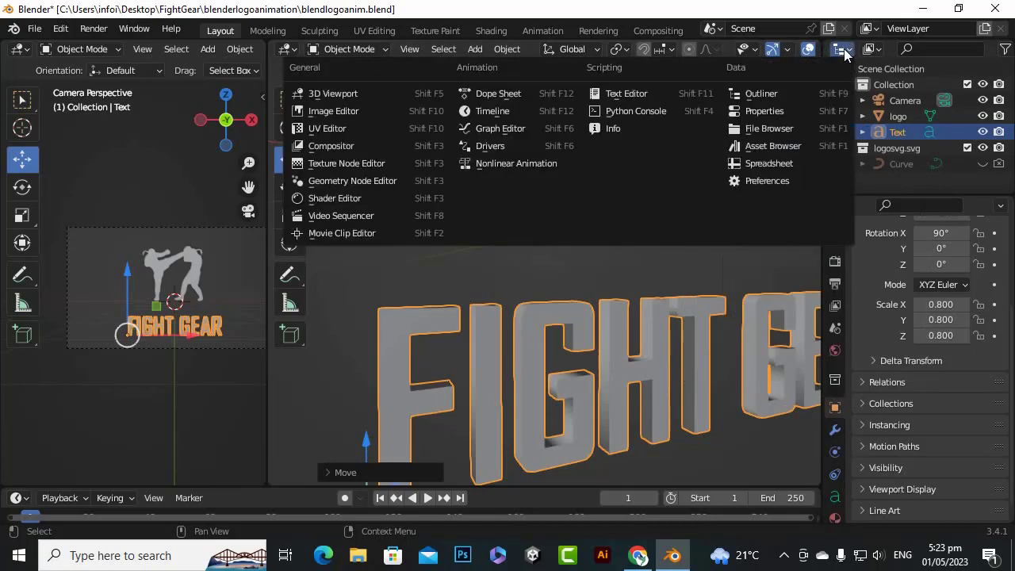
{"action": "left_click", "coordinate": [789, 50]}
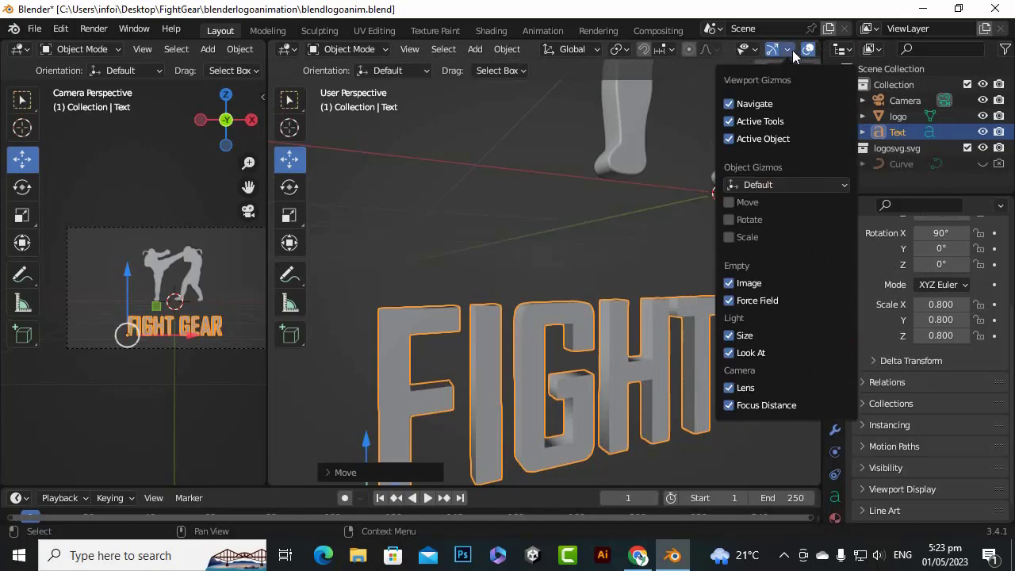
{"action": "left_click_drag", "start_coordinate": [821, 56], "coordinate": [843, 55]}
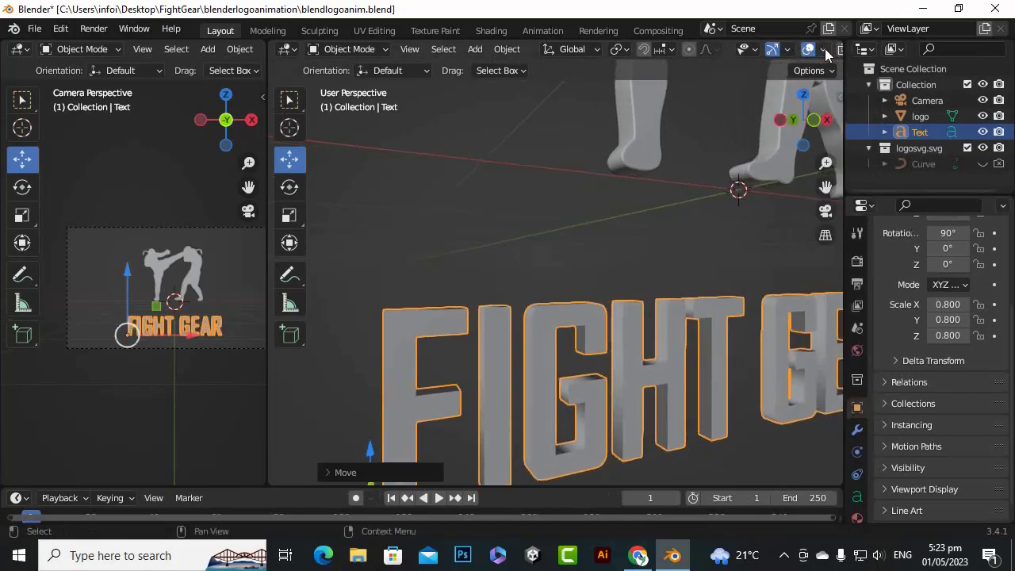
Turn on the Wireframe geometry overlay in the main 3D viewport to expose the letters' edges
{"action": "left_click", "coordinate": [824, 51]}
{"action": "left_click", "coordinate": [725, 318]}
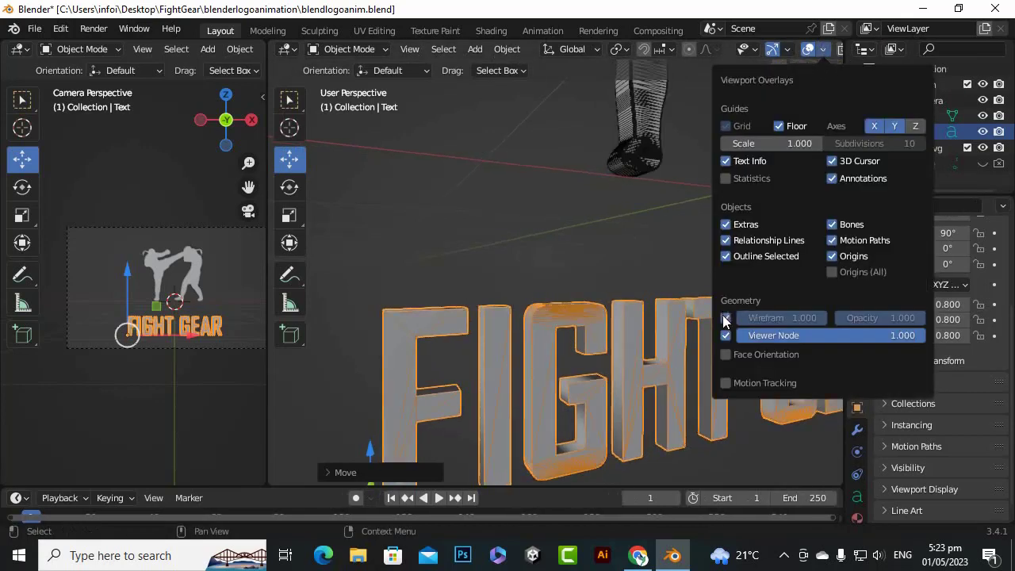
{"action": "scroll", "coordinate": [594, 318], "scroll_direction": "up", "scroll_amount": 5}
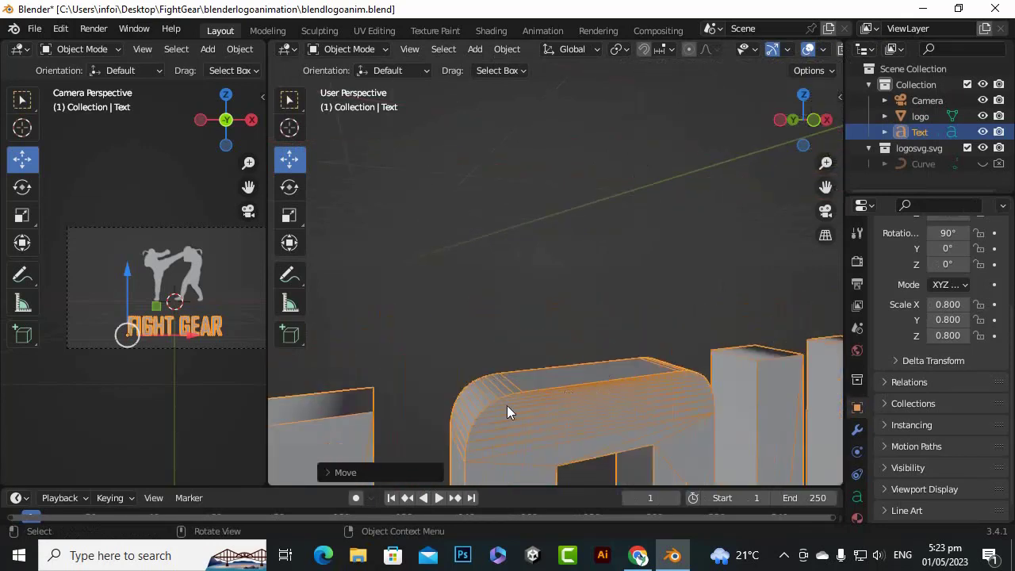
Add a Remesh modifier to the FIGHT GEAR text object
{"action": "left_click_drag", "start_coordinate": [826, 187], "coordinate": [834, 101]}
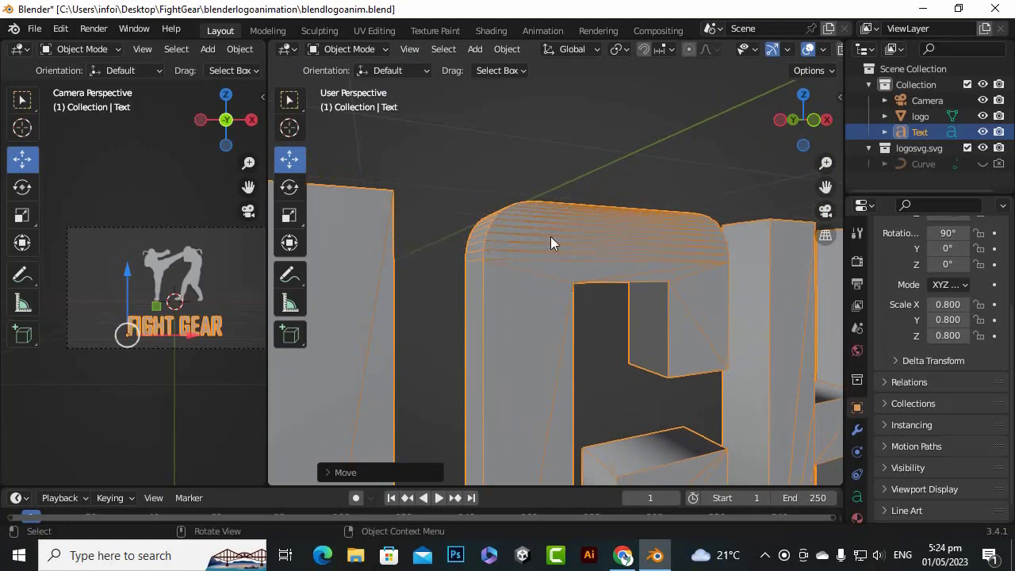
{"action": "left_click", "coordinate": [856, 429]}
{"action": "left_click", "coordinate": [928, 259]}
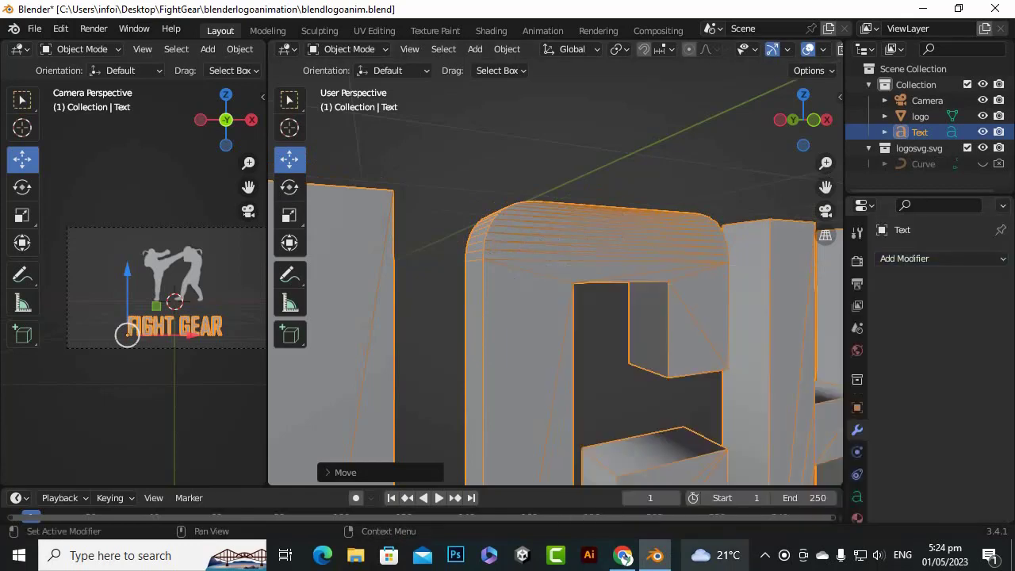
{"action": "left_click", "coordinate": [960, 259]}
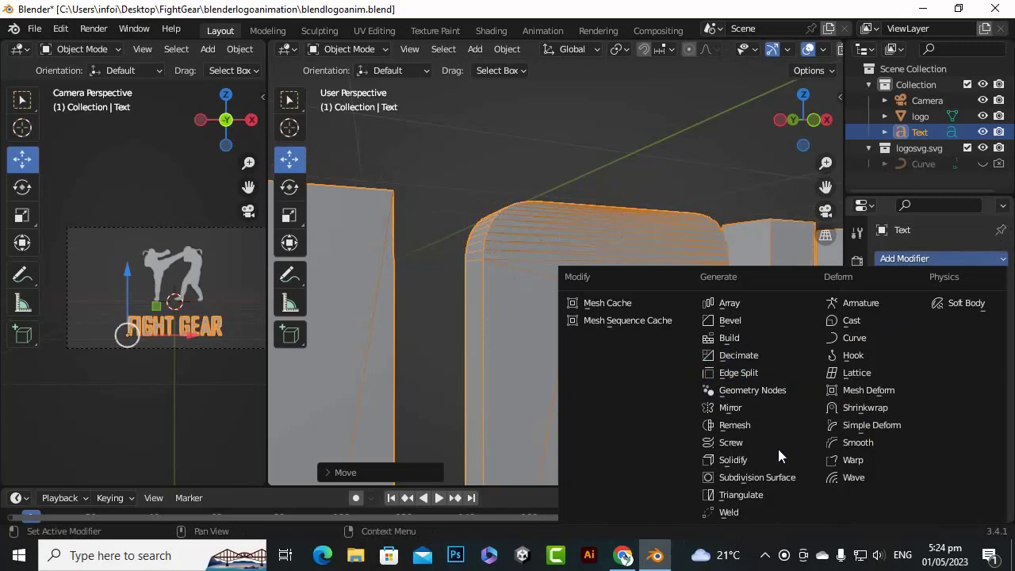
{"action": "left_click", "coordinate": [735, 425]}
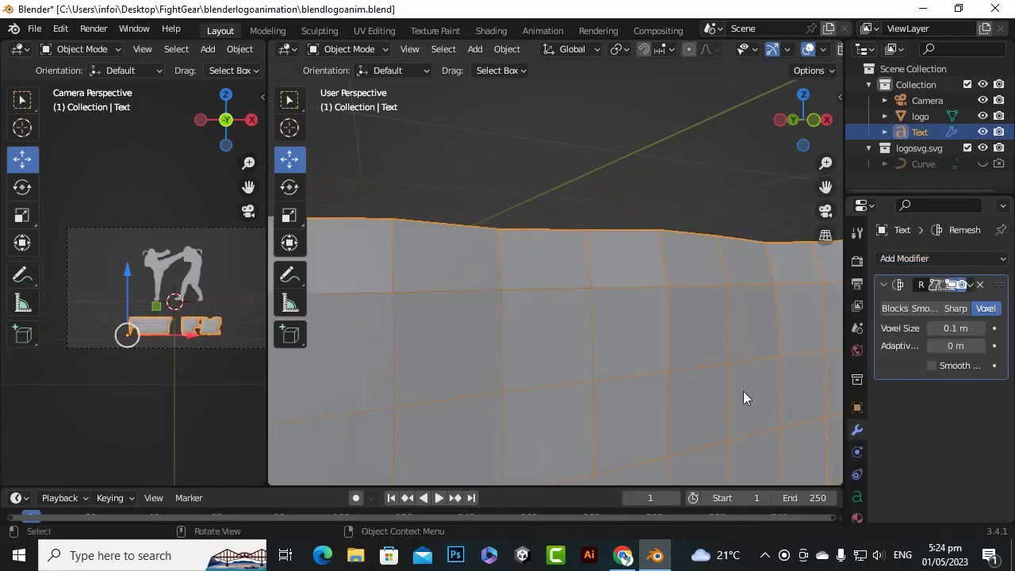
Switch the text's Remesh modifier to Sharp mode, disable Remove Disconnected and set the Octree Depth to 8
{"action": "scroll", "coordinate": [637, 384], "scroll_direction": "down", "scroll_amount": 5}
{"action": "scroll", "coordinate": [659, 304], "scroll_direction": "up", "scroll_amount": 3}
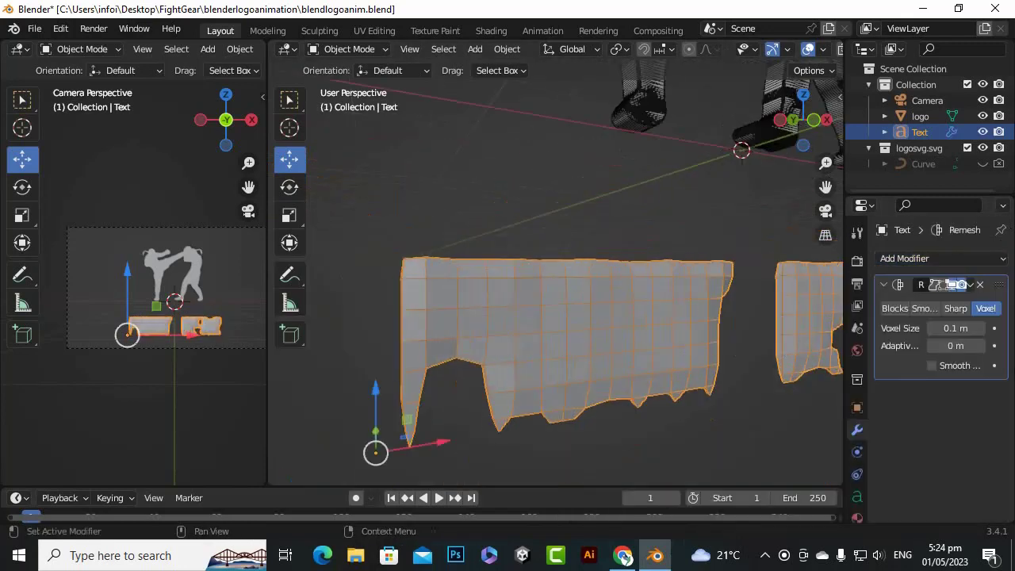
{"action": "left_click", "coordinate": [955, 309]}
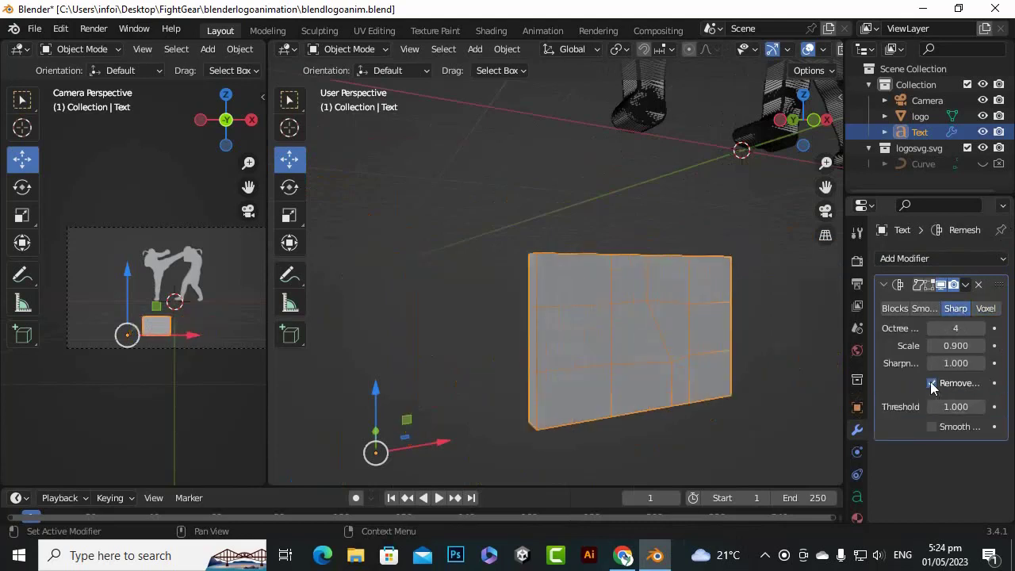
{"action": "left_click", "coordinate": [932, 383]}
{"action": "left_click", "coordinate": [956, 332]}
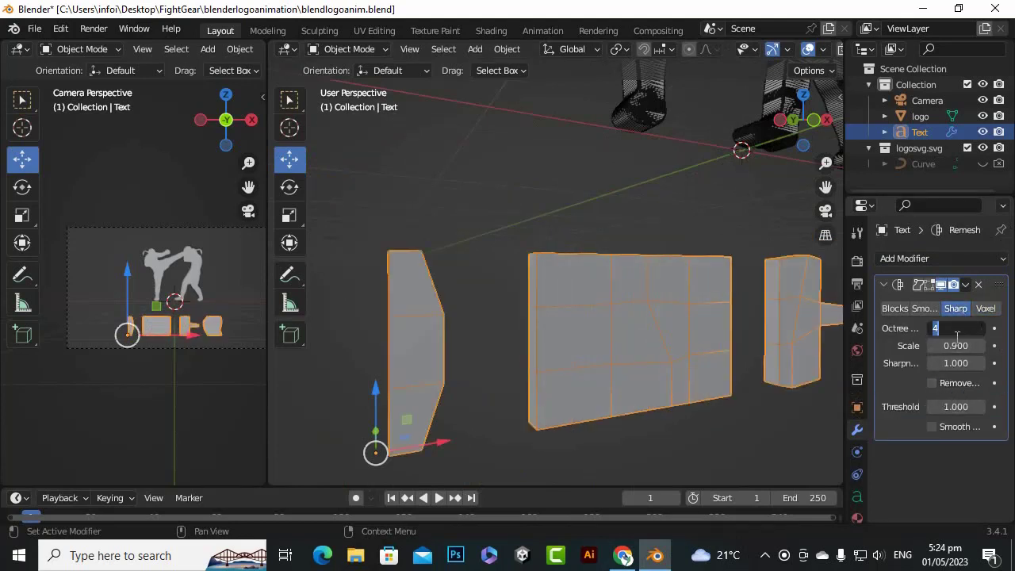
{"action": "type", "text": "8"}
{"action": "key", "text": "Return"}
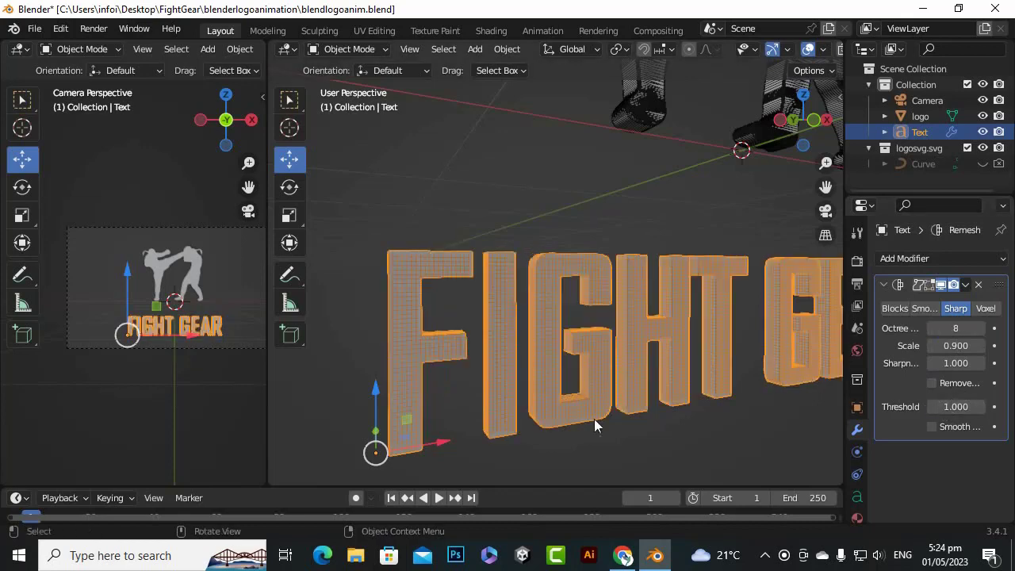
Inspect the remeshed letters' grid from several distances and turn off the Wireframe overlay in the main 3D viewport
{"action": "scroll", "coordinate": [542, 390], "scroll_direction": "down", "scroll_amount": 3}
{"action": "scroll", "coordinate": [553, 334], "scroll_direction": "up", "scroll_amount": 5}
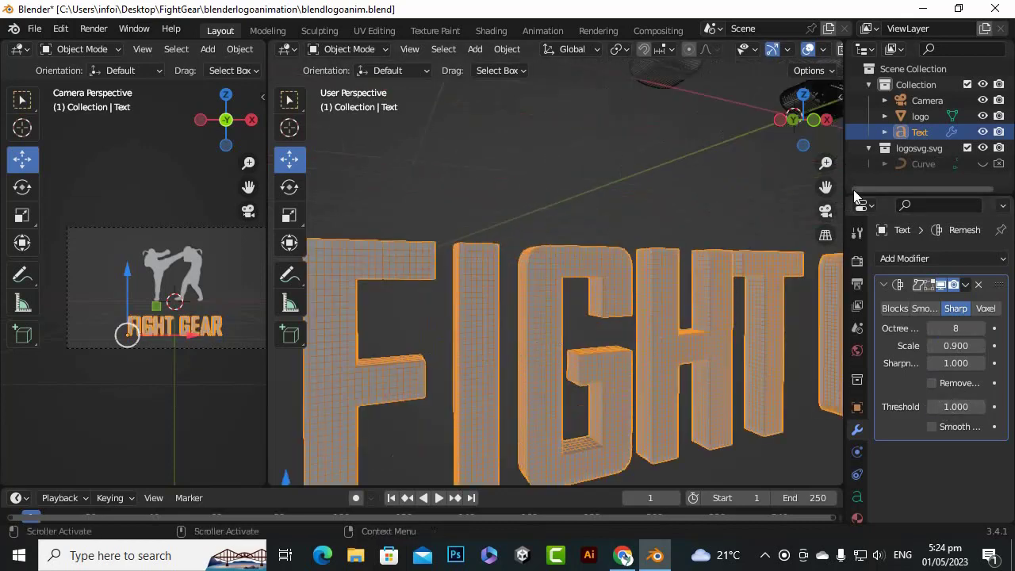
{"action": "mouse_move", "coordinate": [804, 119]}
{"action": "left_mouse_down"}
{"action": "mouse_move", "coordinate": [833, 119]}
{"action": "mouse_move", "coordinate": [804, 120]}
{"action": "mouse_move", "coordinate": [813, 125]}
{"action": "left_mouse_up"}
{"action": "scroll", "coordinate": [765, 292], "scroll_direction": "down", "scroll_amount": 4}
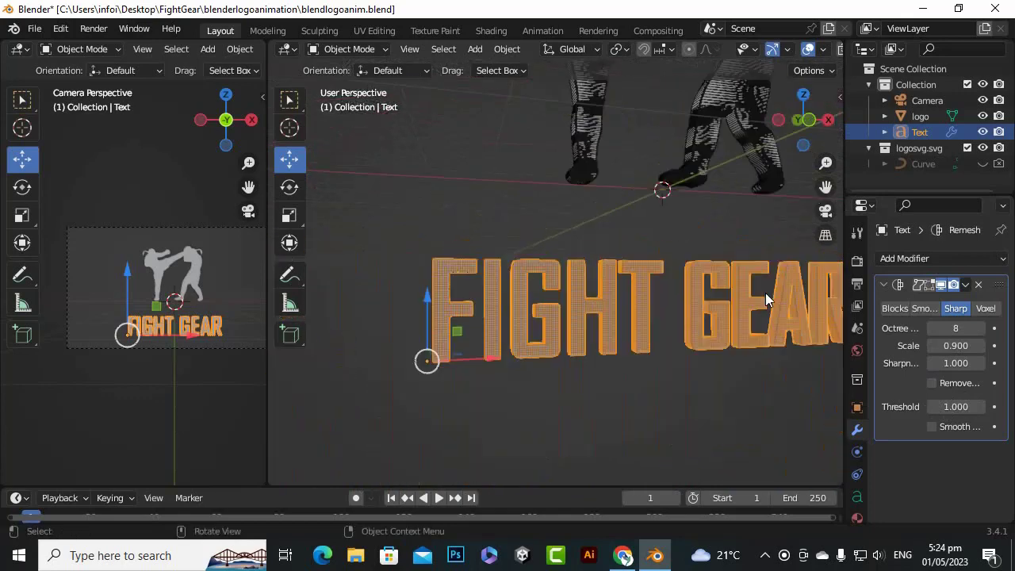
{"action": "scroll", "coordinate": [606, 331], "scroll_direction": "up", "scroll_amount": 4}
{"action": "scroll", "coordinate": [610, 337], "scroll_direction": "down", "scroll_amount": 1}
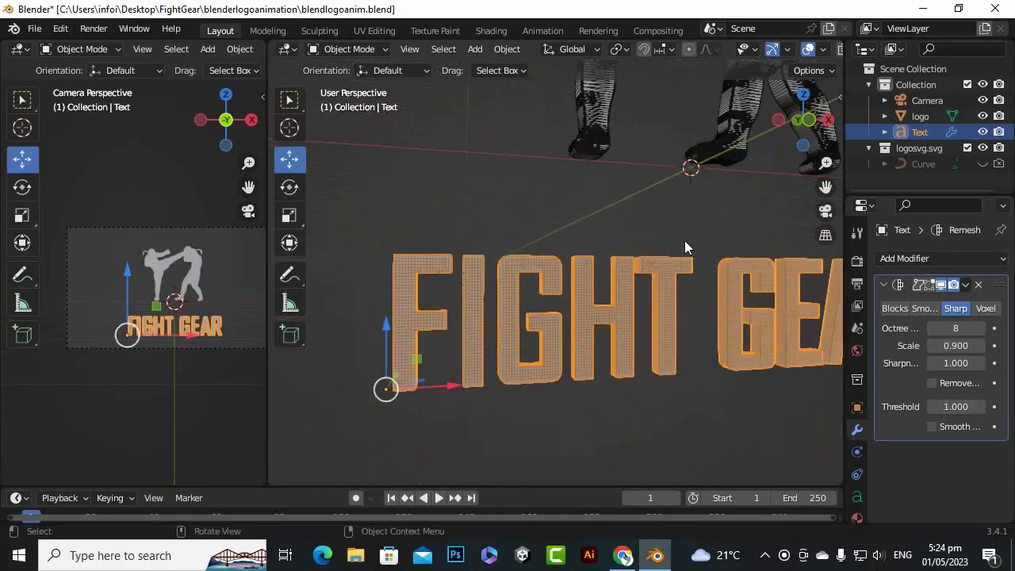
{"action": "left_click", "coordinate": [822, 50]}
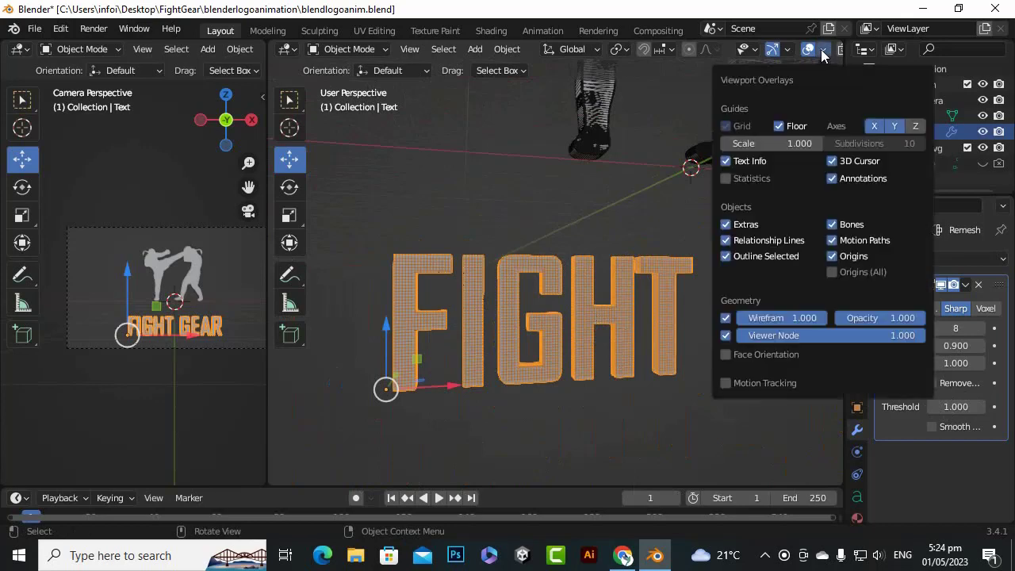
{"action": "left_click", "coordinate": [725, 318]}
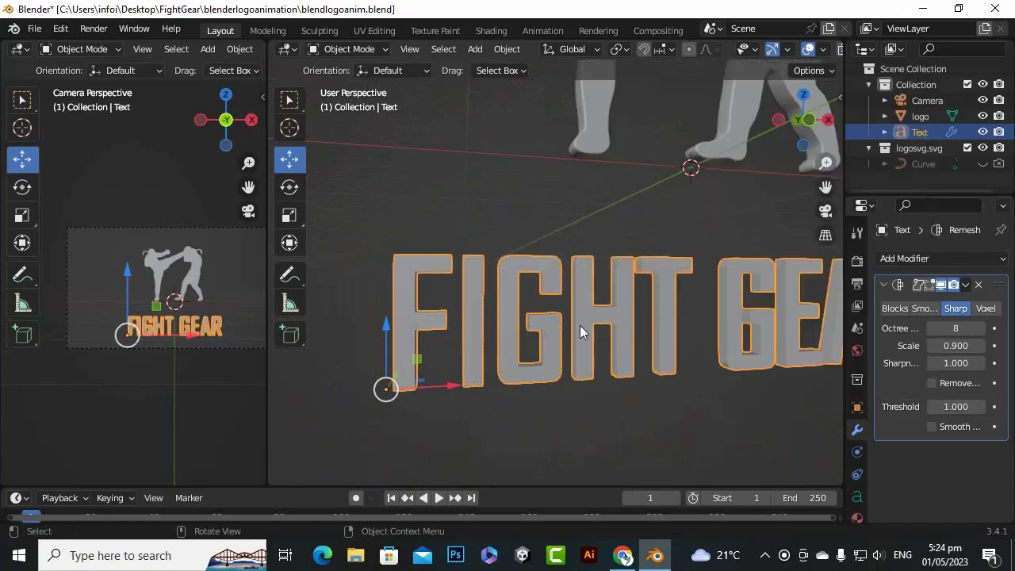
Convert the remeshed FIGHT GEAR text object to a mesh
{"action": "right_click", "coordinate": [584, 308]}
{"action": "mouse_move", "coordinate": [585, 307]}
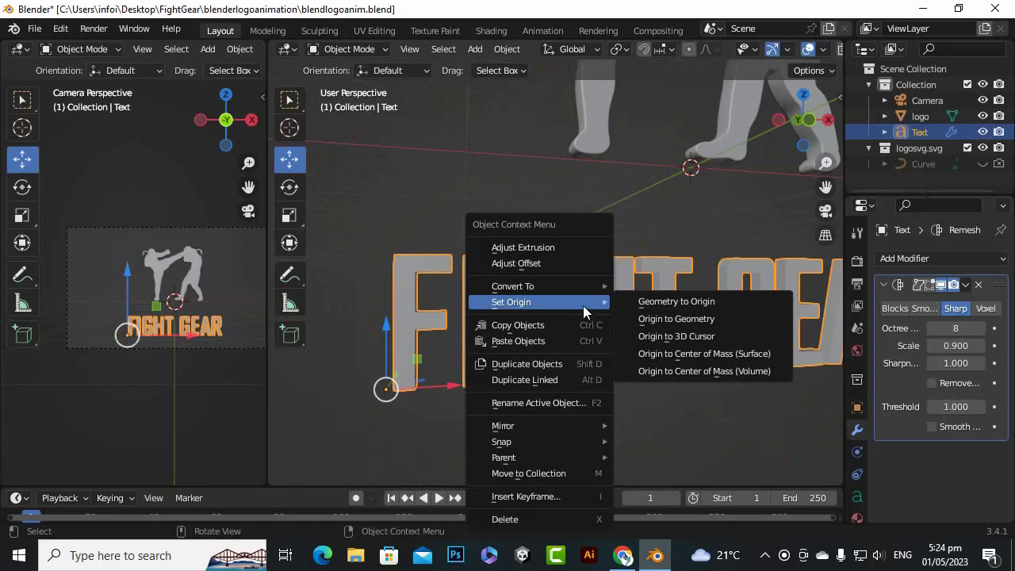
{"action": "mouse_move", "coordinate": [583, 287]}
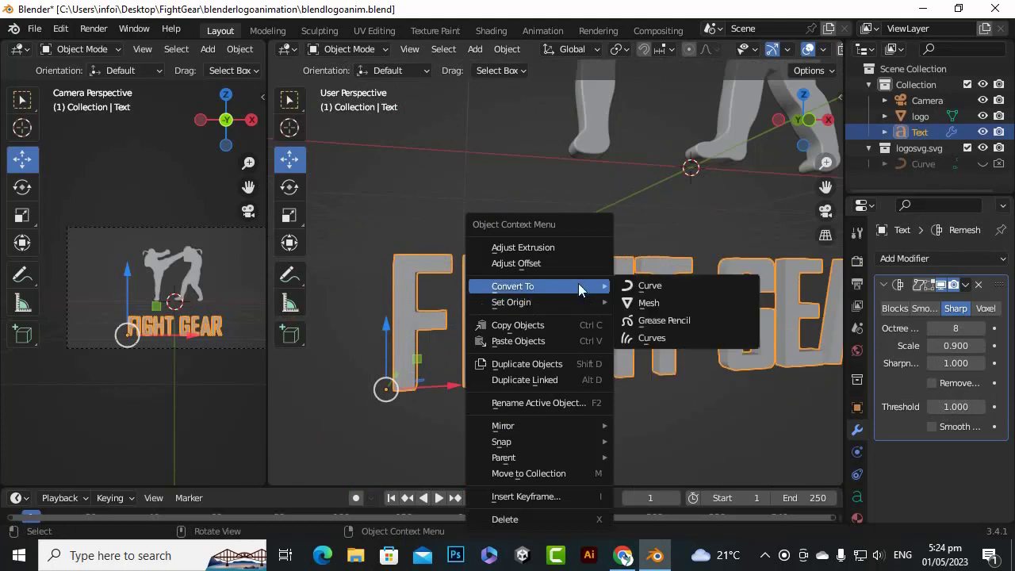
{"action": "left_click", "coordinate": [665, 304]}
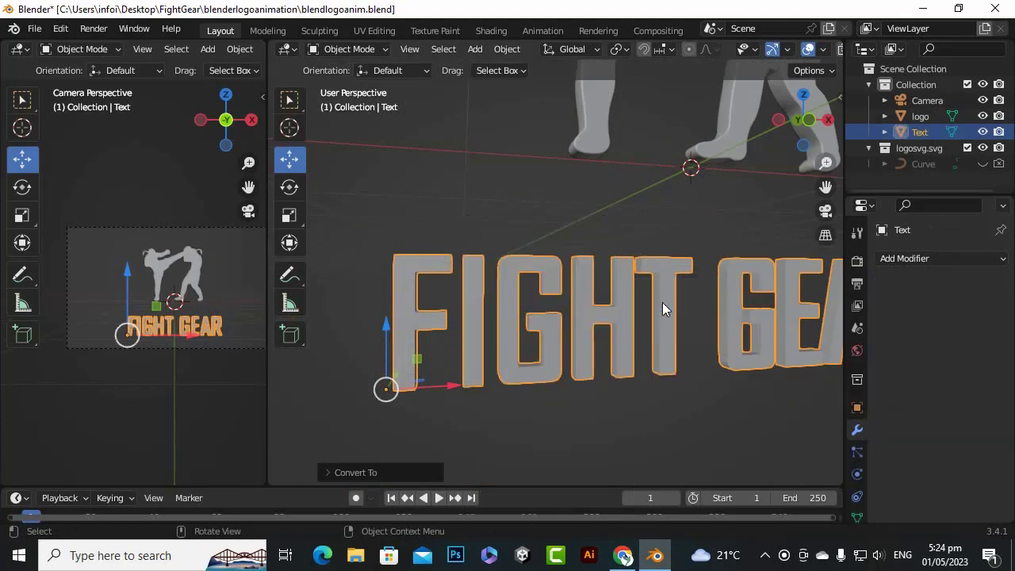
Separate the entire FIGHT GEAR mesh by loose parts, return to Object Mode and check the split by selecting letters individually
{"action": "key", "text": "Tab"}
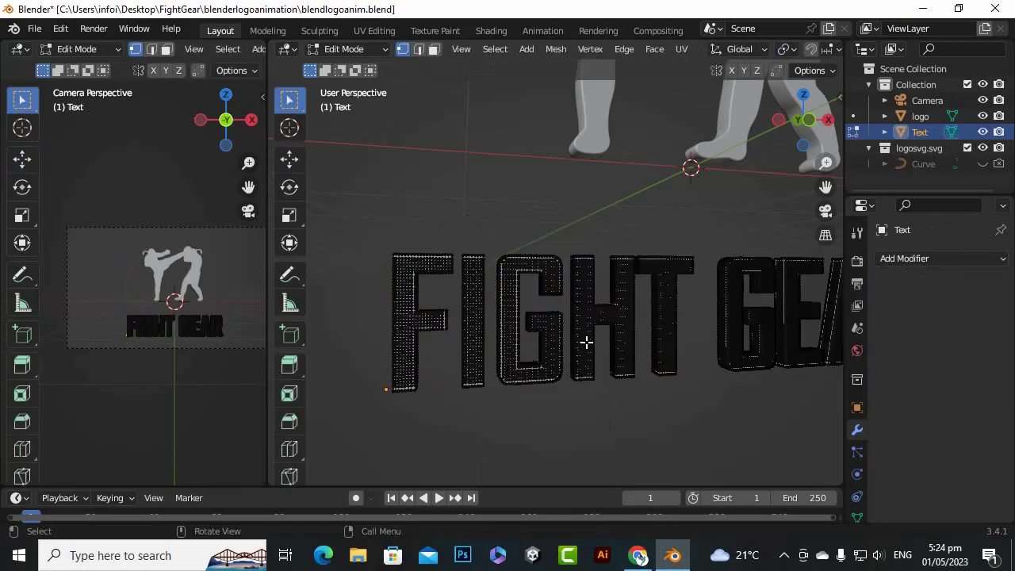
{"action": "key", "text": "a"}
{"action": "right_click", "coordinate": [407, 292]}
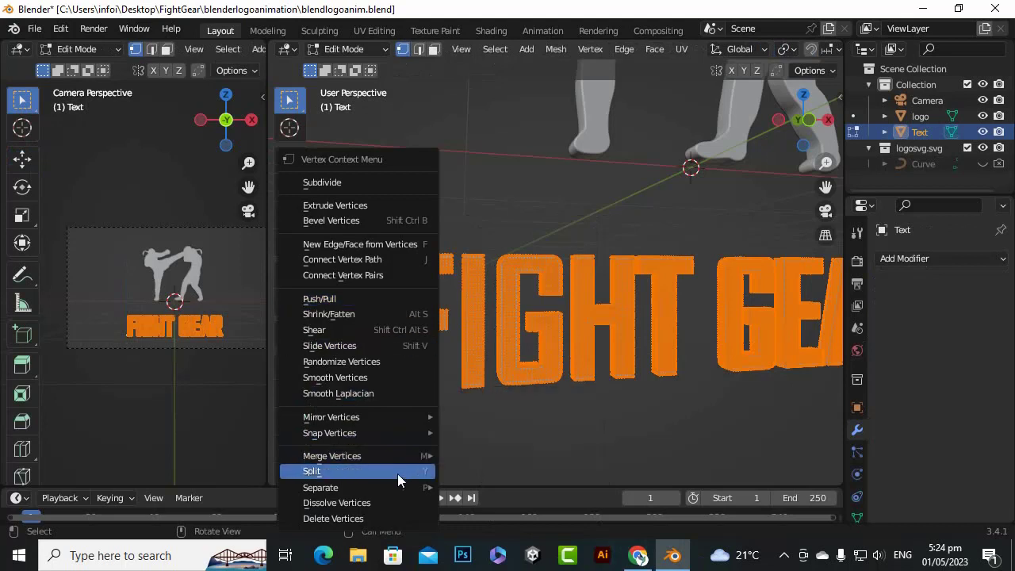
{"action": "mouse_move", "coordinate": [394, 487]}
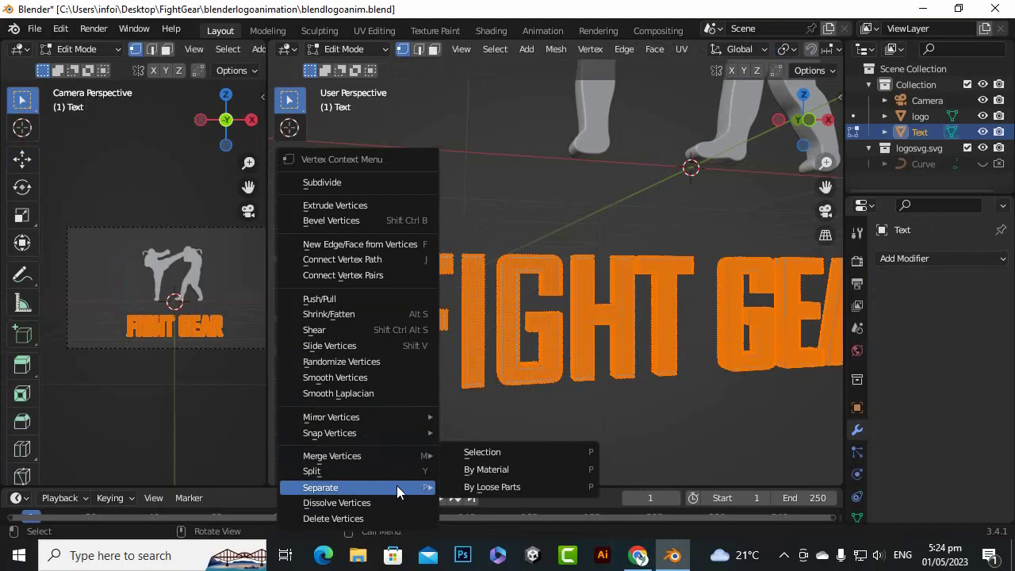
{"action": "left_click", "coordinate": [473, 491]}
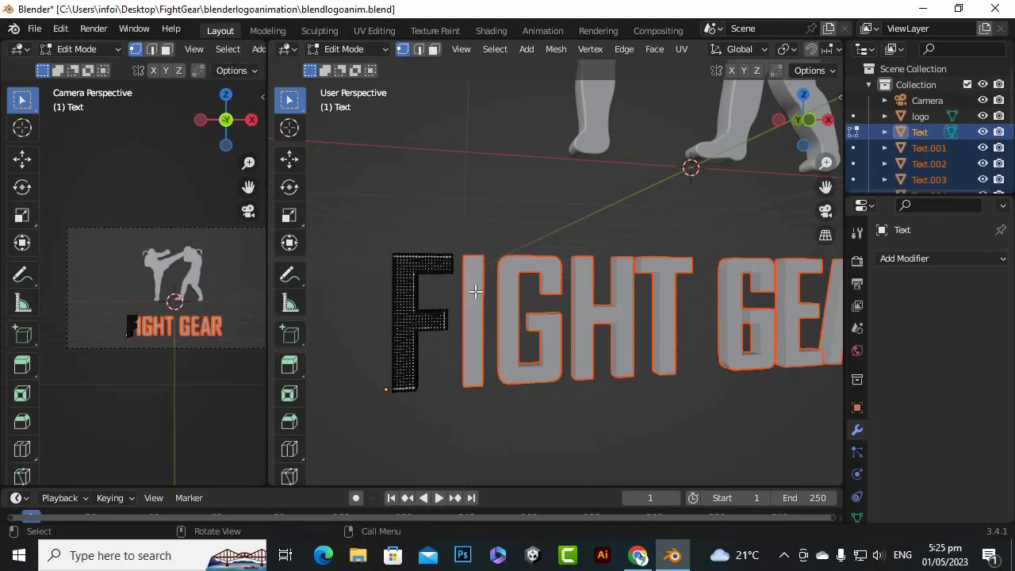
{"action": "key", "text": "Tab"}
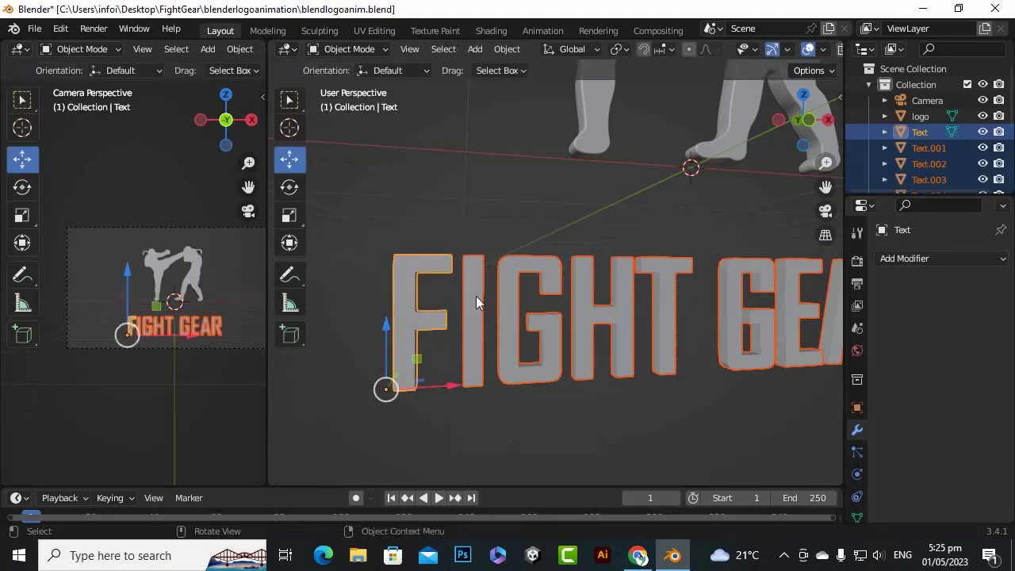
{"action": "left_click", "coordinate": [476, 300]}
{"action": "left_click", "coordinate": [511, 311]}
{"action": "left_click", "coordinate": [605, 310]}
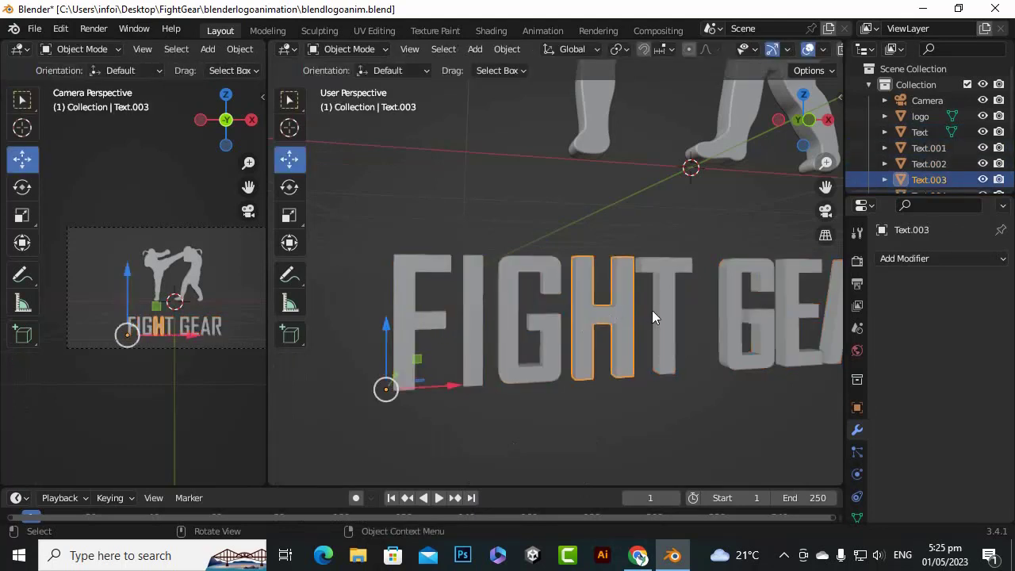
{"action": "left_click", "coordinate": [664, 311]}
Select all the separated FIGHT GEAR letters together and apply All Transforms to them
{"action": "scroll", "coordinate": [442, 348], "scroll_direction": "down", "scroll_amount": 3}
{"action": "left_click_drag", "start_coordinate": [419, 376], "coordinate": [811, 286]}
{"action": "scroll", "coordinate": [795, 231], "scroll_direction": "down", "scroll_amount": 2}
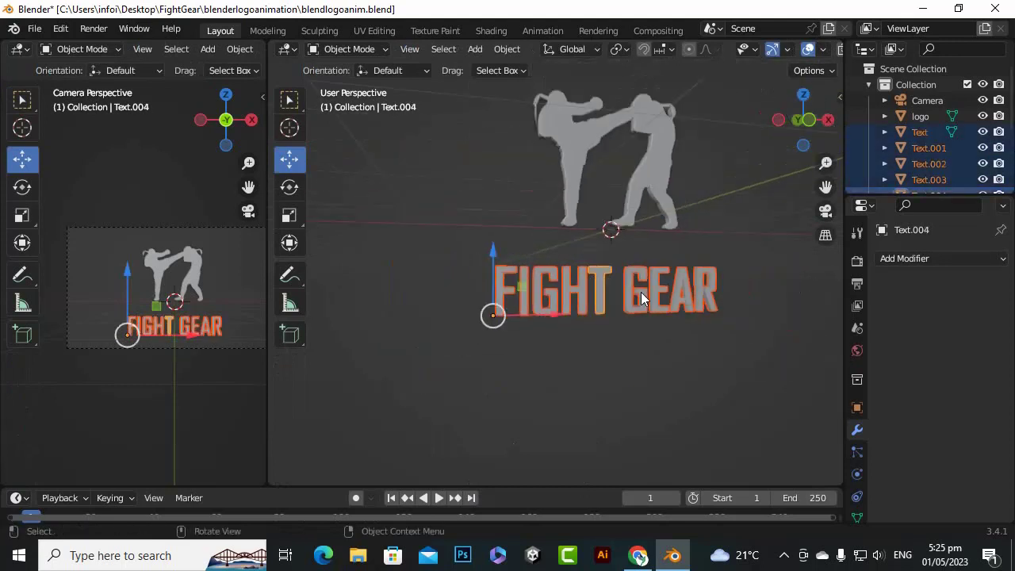
{"action": "scroll", "coordinate": [921, 148], "scroll_direction": "down", "scroll_amount": 4}
{"action": "scroll", "coordinate": [904, 173], "scroll_direction": "up", "scroll_amount": 5}
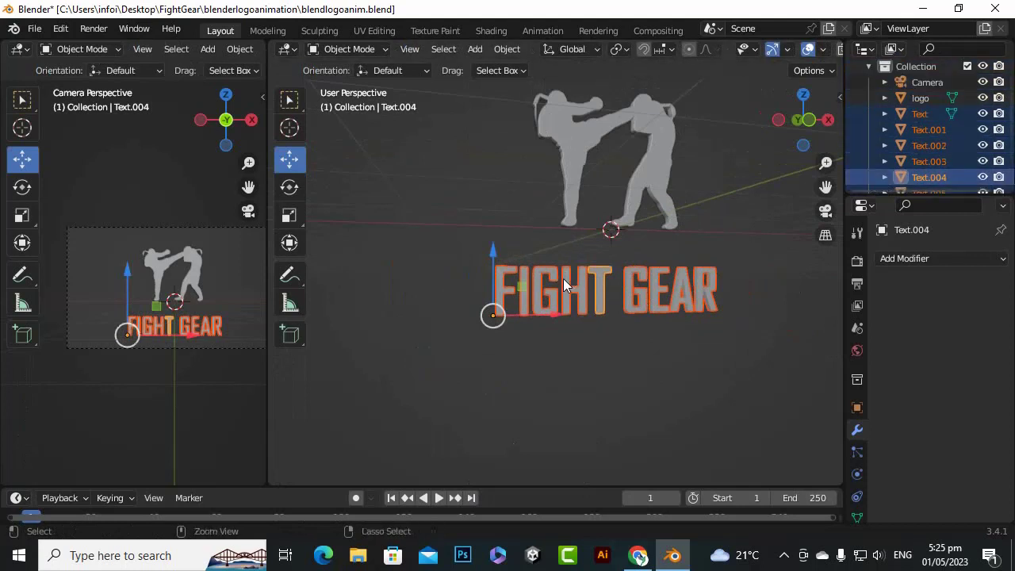
{"action": "key", "text": "ctrl+a"}
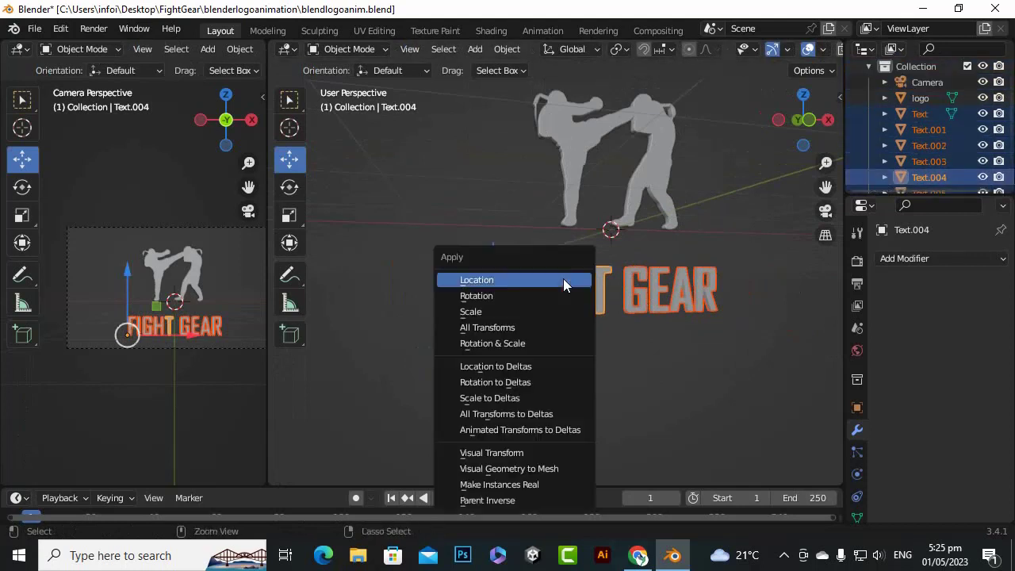
{"action": "left_click", "coordinate": [508, 331]}
Set the origin of the letter F to its own geometry
{"action": "scroll", "coordinate": [721, 294], "scroll_direction": "up", "scroll_amount": 4}
{"action": "left_click_drag", "start_coordinate": [826, 187], "coordinate": [783, 168]}
{"action": "scroll", "coordinate": [637, 387], "scroll_direction": "down", "scroll_amount": 2}
{"action": "scroll", "coordinate": [636, 386], "scroll_direction": "down", "scroll_amount": 1}
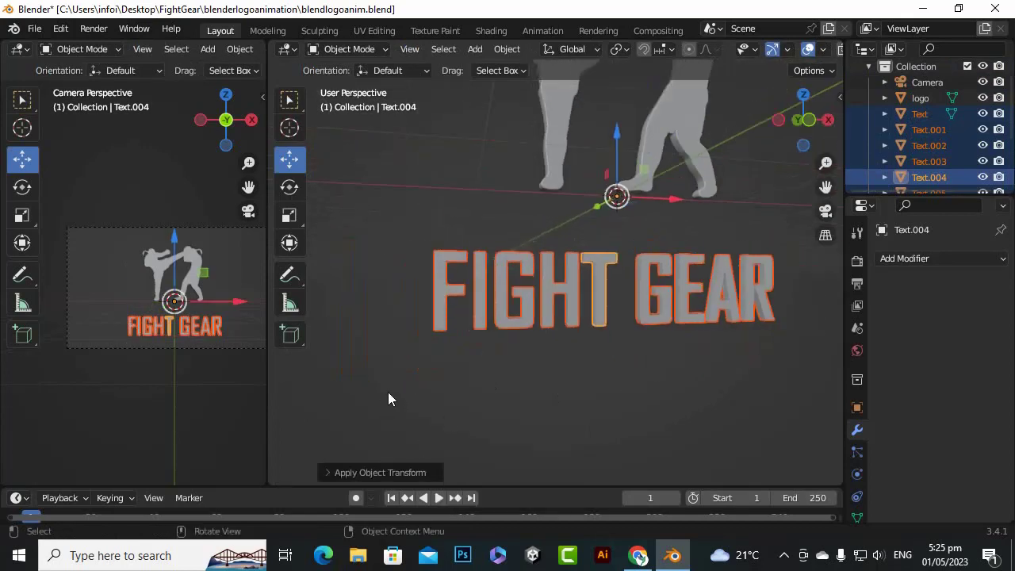
{"action": "left_click", "coordinate": [449, 298]}
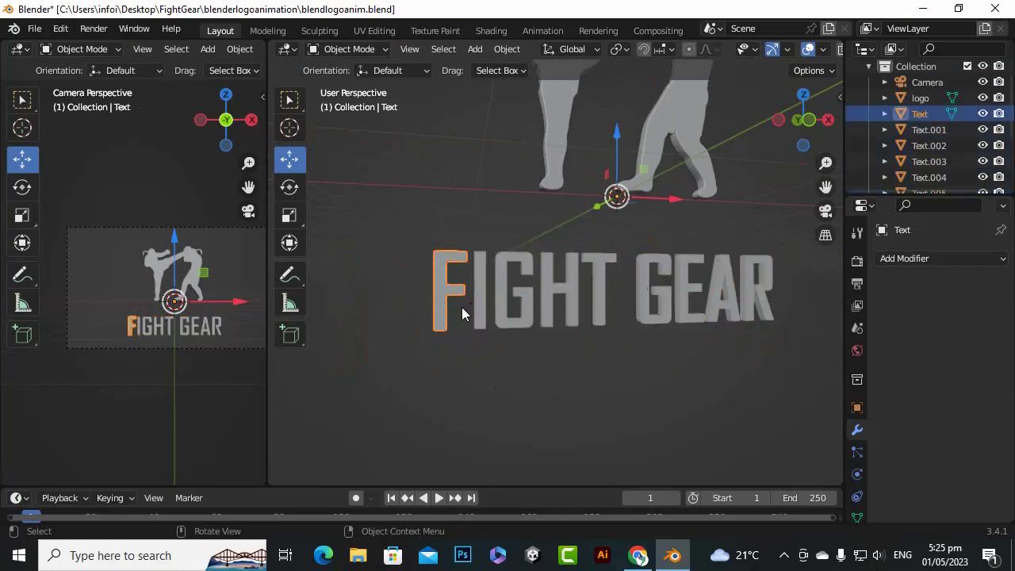
{"action": "scroll", "coordinate": [385, 307], "scroll_direction": "up", "scroll_amount": 2}
{"action": "right_click", "coordinate": [383, 304]}
{"action": "mouse_move", "coordinate": [383, 305]}
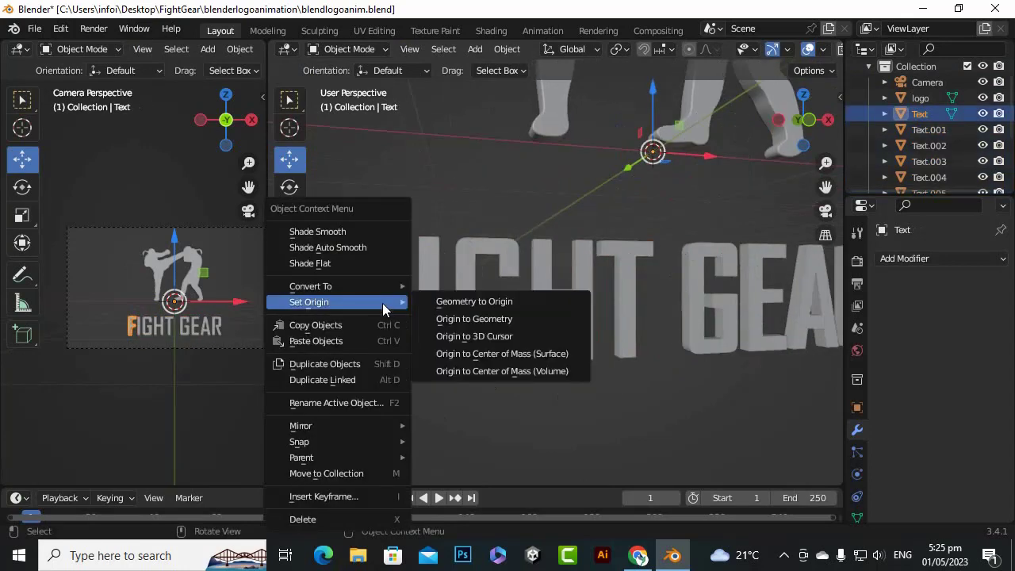
{"action": "left_click", "coordinate": [486, 318]}
Set the origins of the letters I, G and H in FIGHT to their own geometry, one letter at a time
{"action": "left_click", "coordinate": [435, 323]}
{"action": "right_click", "coordinate": [435, 323]}
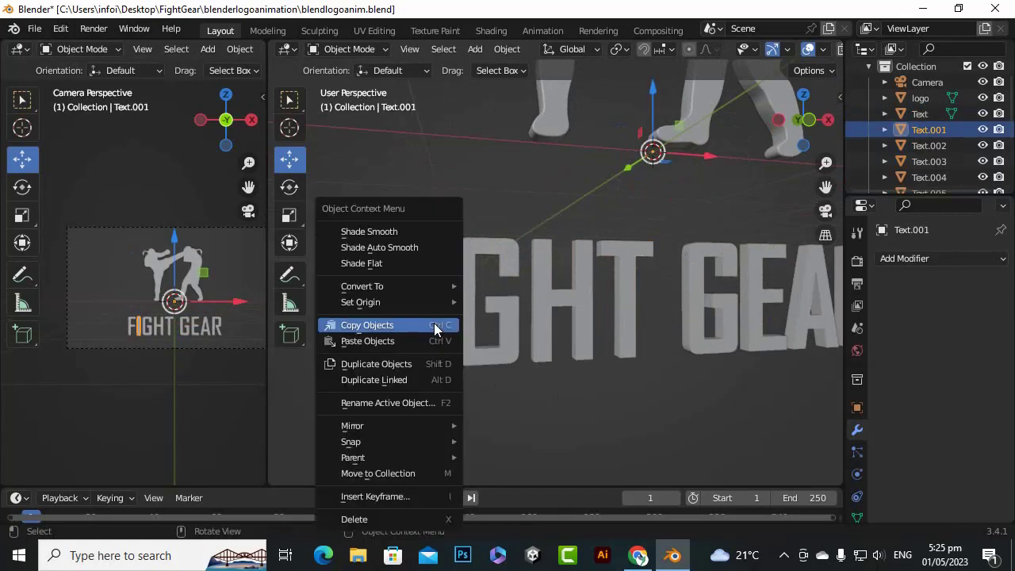
{"action": "mouse_move", "coordinate": [432, 306]}
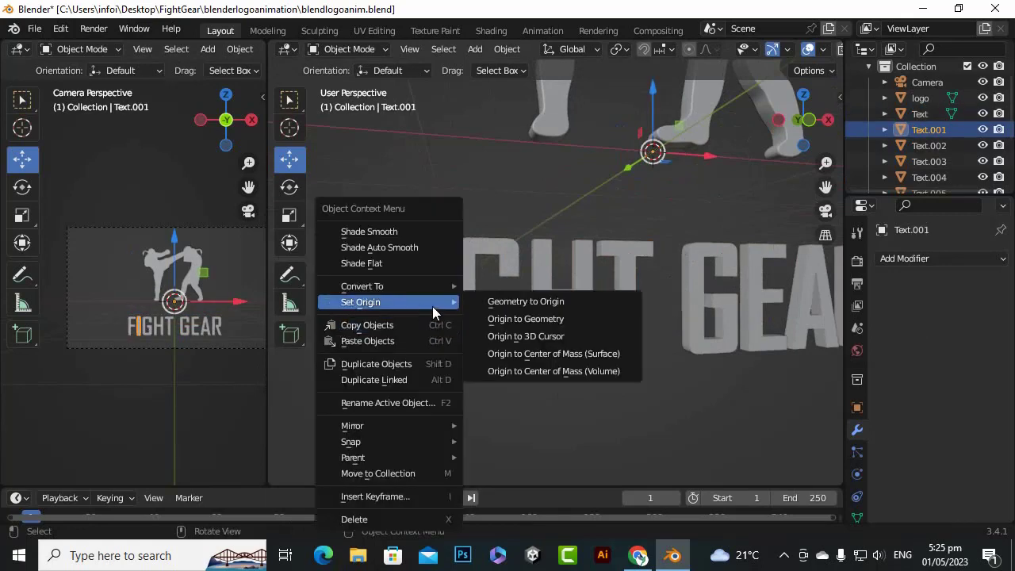
{"action": "left_click", "coordinate": [517, 318]}
{"action": "left_click", "coordinate": [473, 318]}
{"action": "right_click", "coordinate": [473, 323]}
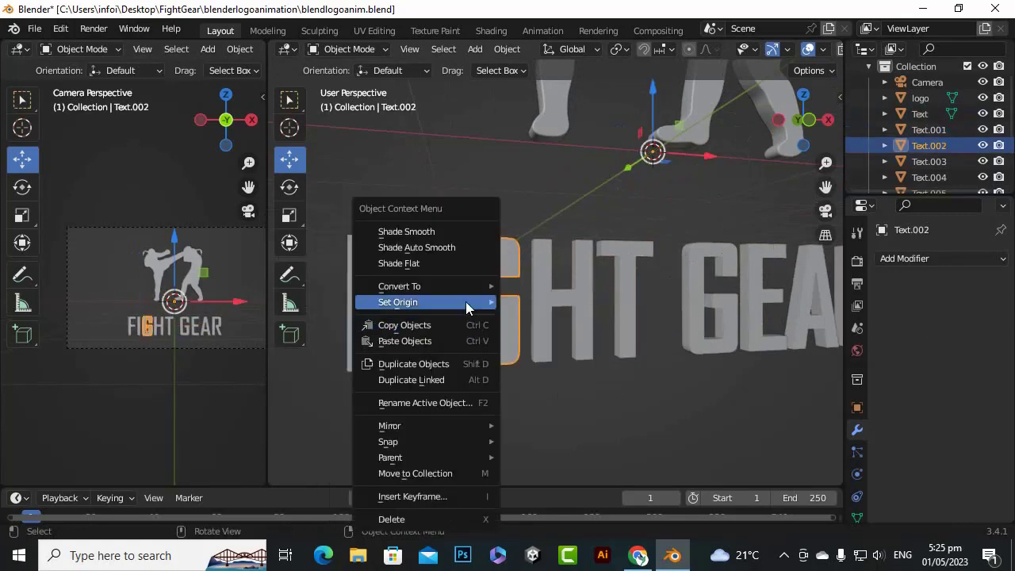
{"action": "mouse_move", "coordinate": [472, 302]}
{"action": "left_click", "coordinate": [552, 318]}
{"action": "left_click", "coordinate": [539, 314]}
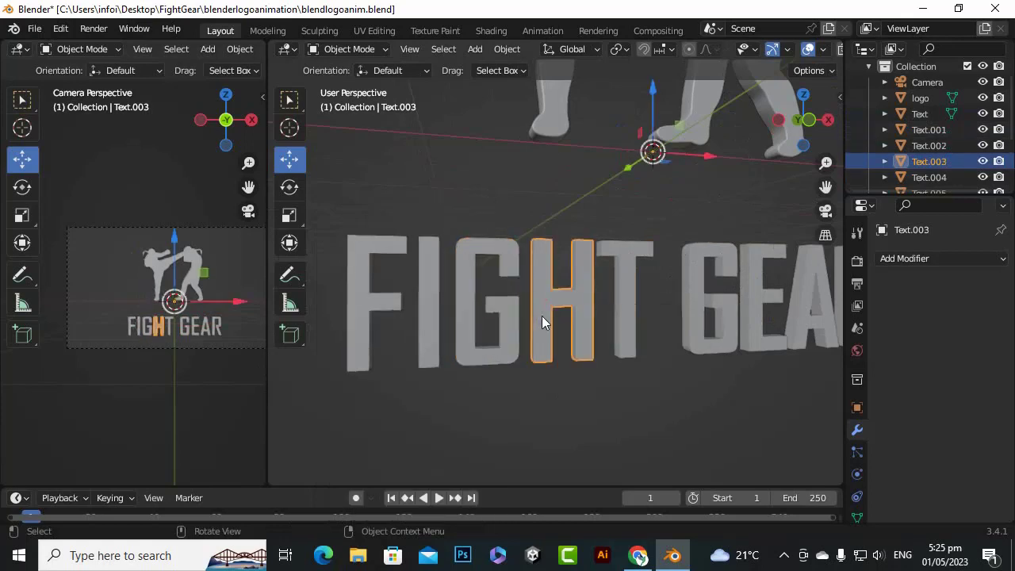
{"action": "right_click", "coordinate": [539, 313]}
{"action": "mouse_move", "coordinate": [534, 303]}
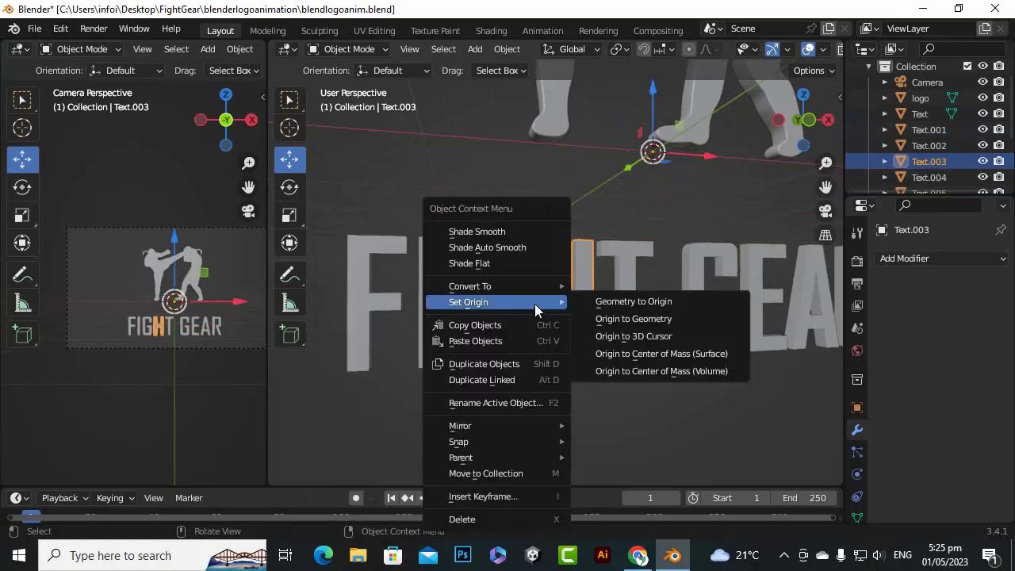
{"action": "left_click", "coordinate": [608, 321]}
Set the origins of the T in FIGHT and the G and E in GEAR to their own geometry, one letter at a time
{"action": "left_click", "coordinate": [626, 320]}
{"action": "right_click", "coordinate": [626, 320]}
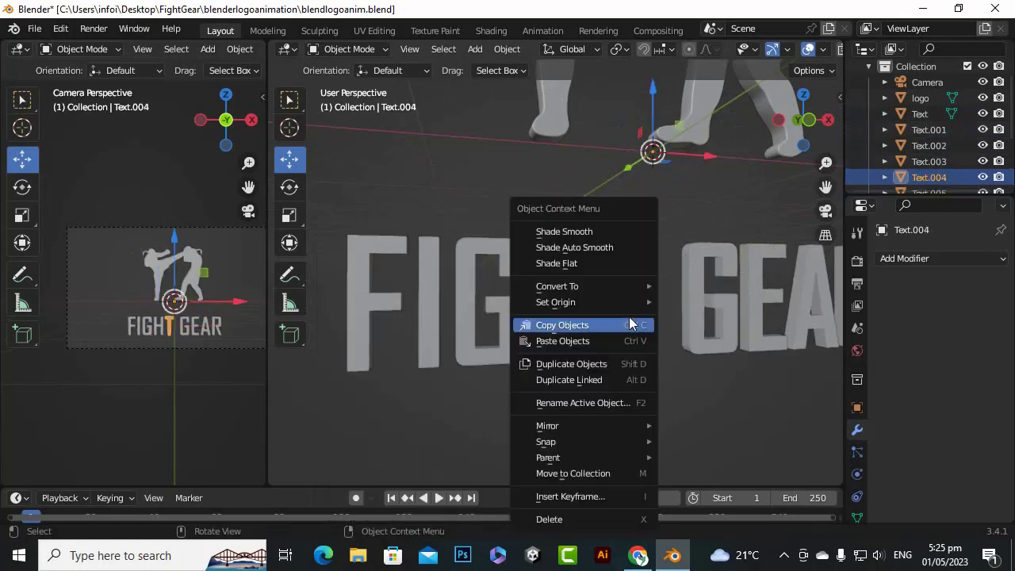
{"action": "mouse_move", "coordinate": [595, 307]}
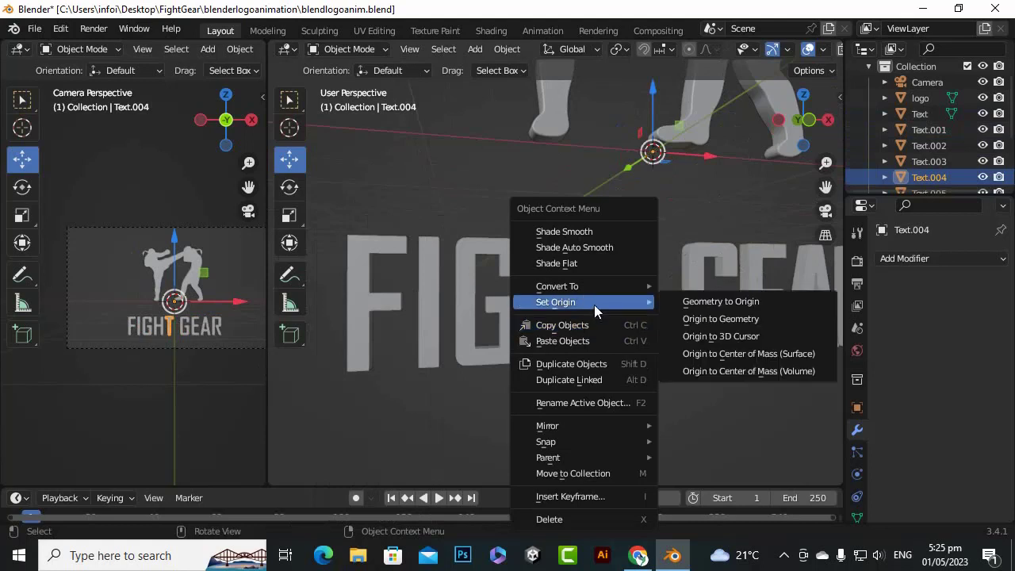
{"action": "left_click", "coordinate": [703, 318]}
{"action": "left_click", "coordinate": [703, 313]}
{"action": "right_click", "coordinate": [704, 314]}
{"action": "mouse_move", "coordinate": [703, 314]}
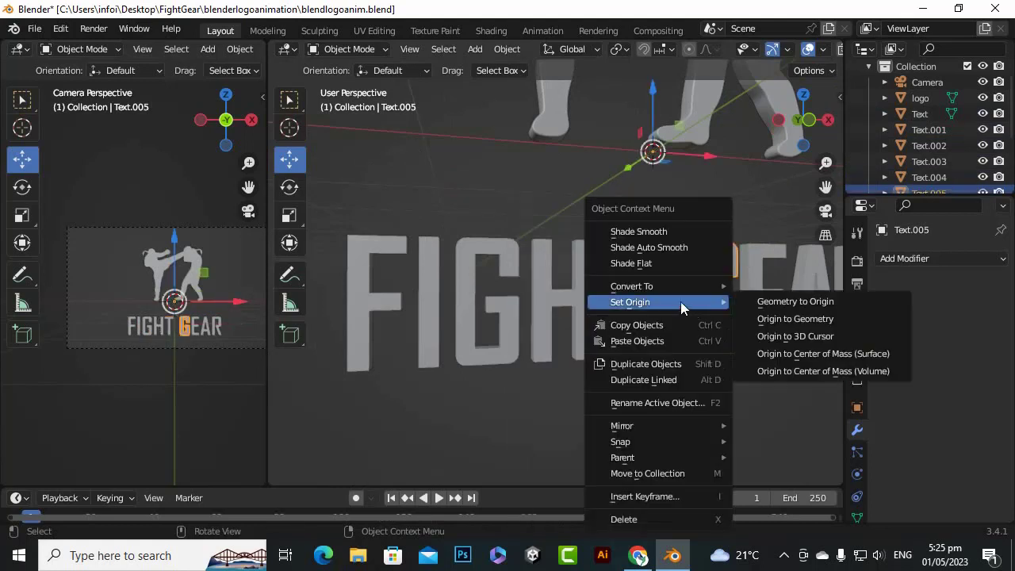
{"action": "left_click", "coordinate": [793, 323]}
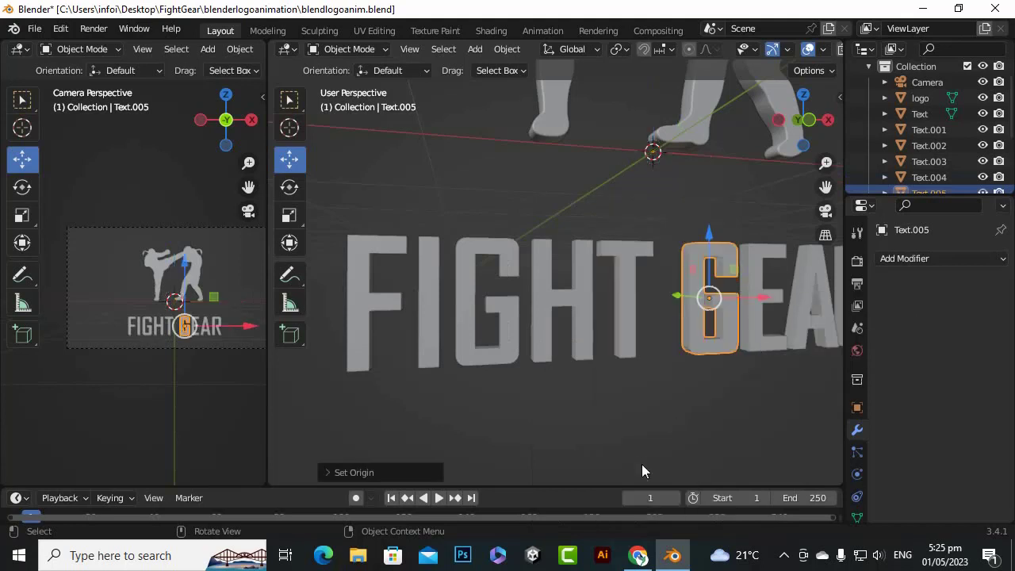
{"action": "left_click", "coordinate": [762, 340]}
{"action": "right_click", "coordinate": [762, 339]}
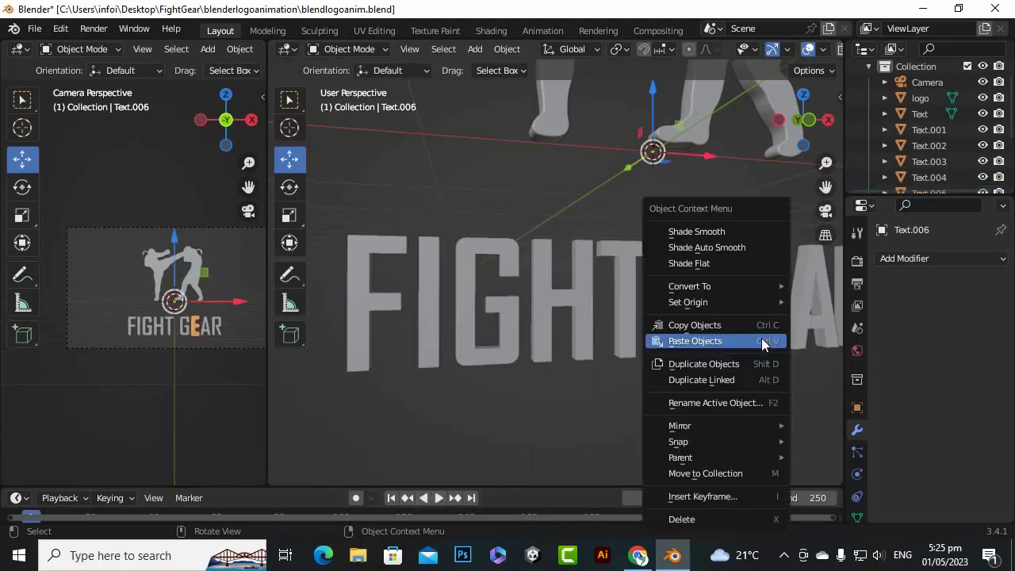
{"action": "mouse_move", "coordinate": [728, 301]}
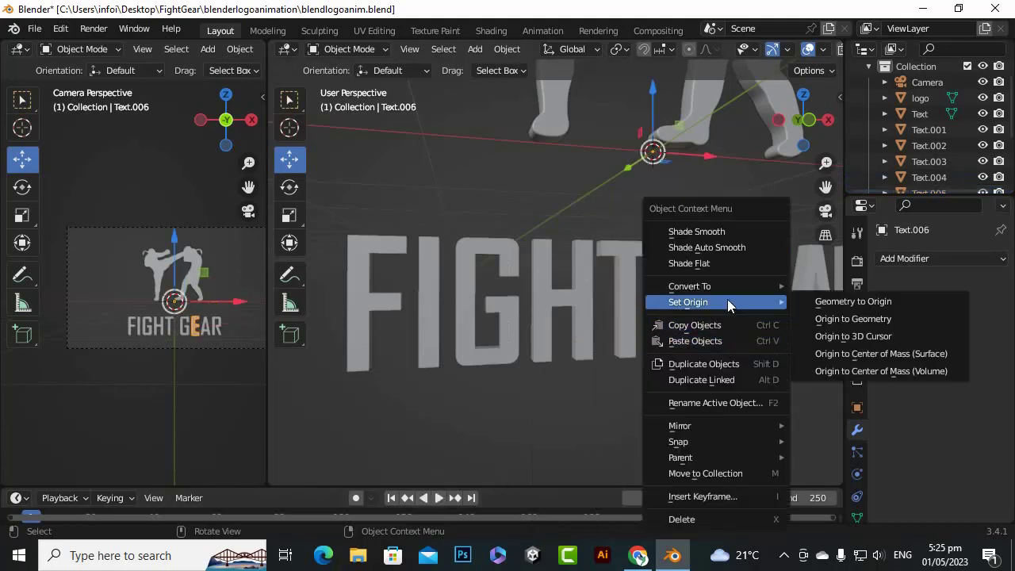
{"action": "left_click", "coordinate": [845, 319]}
Set the origins of the letters R and A in GEAR to their own geometry, one letter at a time
{"action": "scroll", "coordinate": [395, 449], "scroll_direction": "down", "scroll_amount": 4}
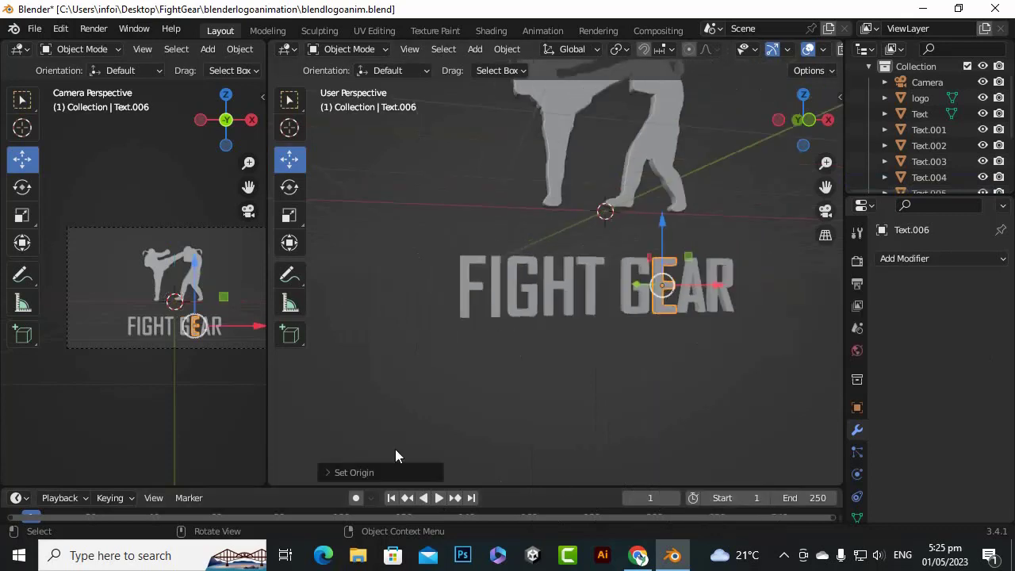
{"action": "middle_click_drag", "start_coordinate": [395, 448], "coordinate": [539, 394]}
{"action": "scroll", "coordinate": [644, 328], "scroll_direction": "up", "scroll_amount": 5}
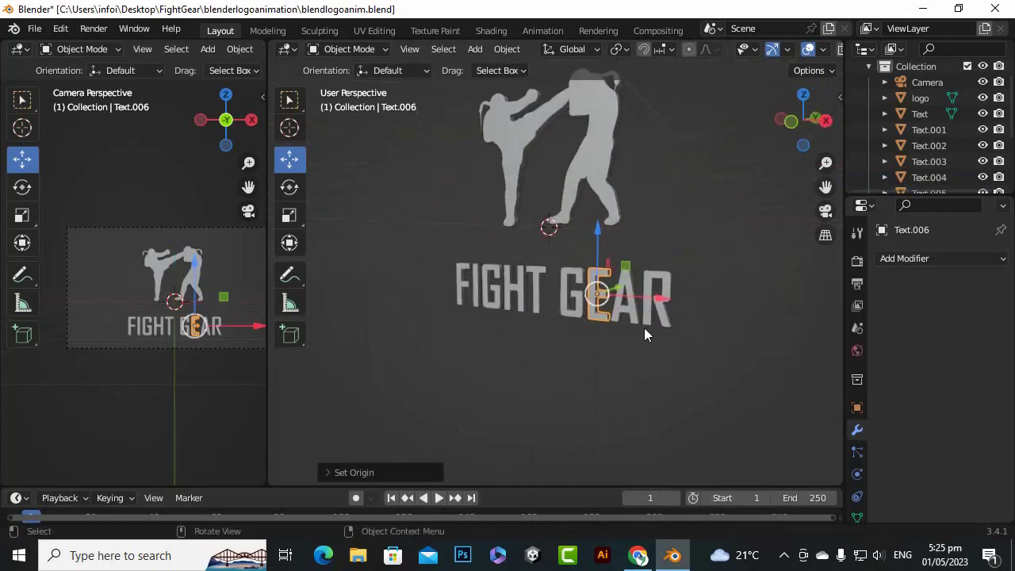
{"action": "scroll", "coordinate": [747, 344], "scroll_direction": "down", "scroll_amount": 2}
{"action": "left_click", "coordinate": [741, 333]}
{"action": "right_click", "coordinate": [741, 333]}
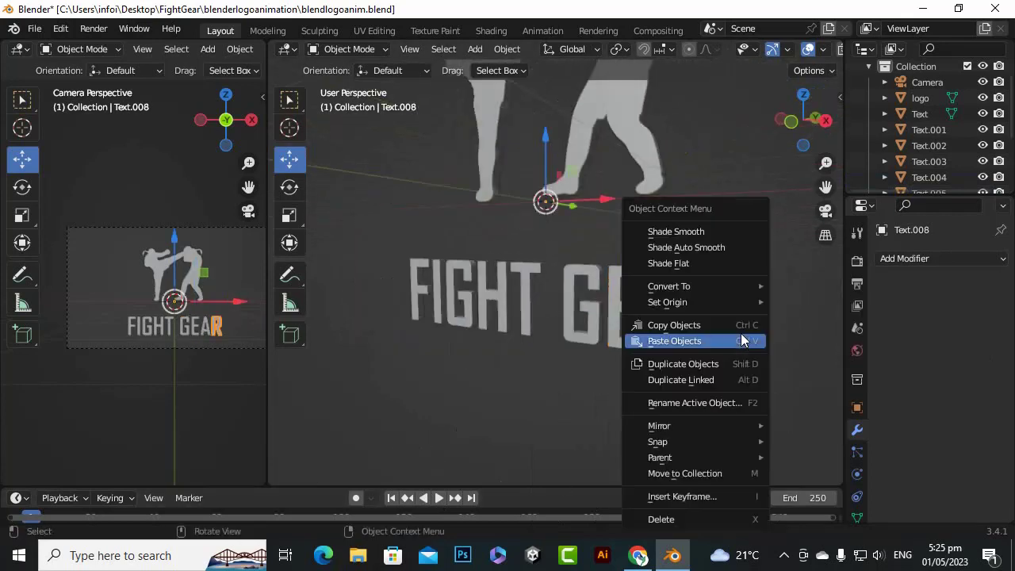
{"action": "mouse_move", "coordinate": [699, 303]}
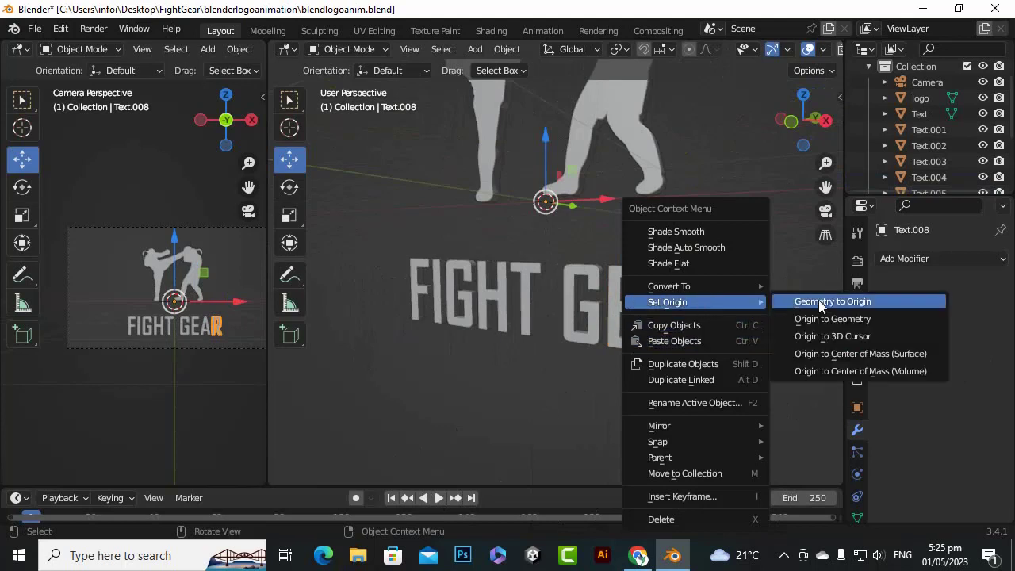
{"action": "left_click", "coordinate": [825, 317]}
{"action": "left_click", "coordinate": [685, 314]}
{"action": "right_click", "coordinate": [684, 311]}
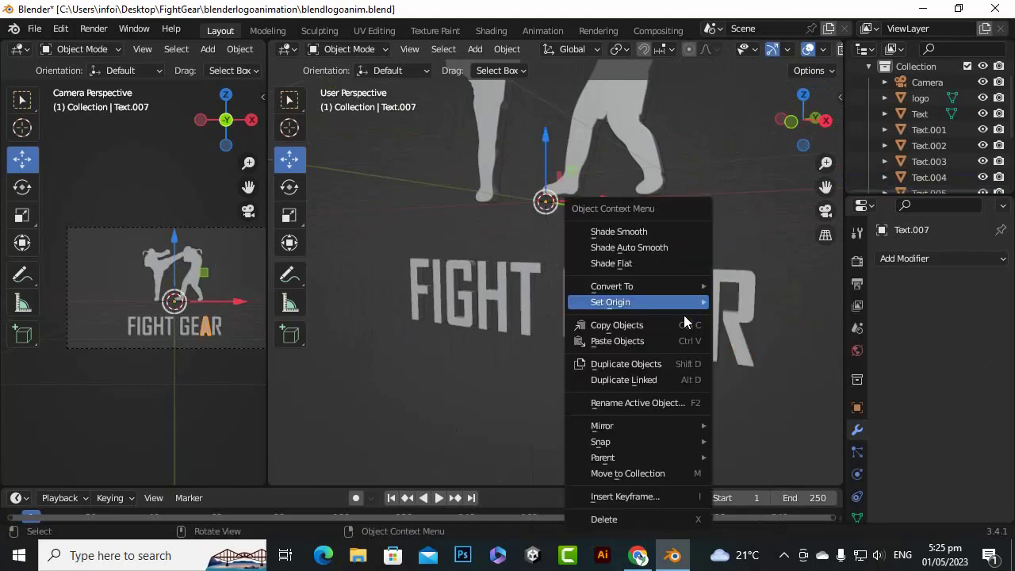
{"action": "mouse_move", "coordinate": [688, 303]}
{"action": "left_click", "coordinate": [773, 320]}
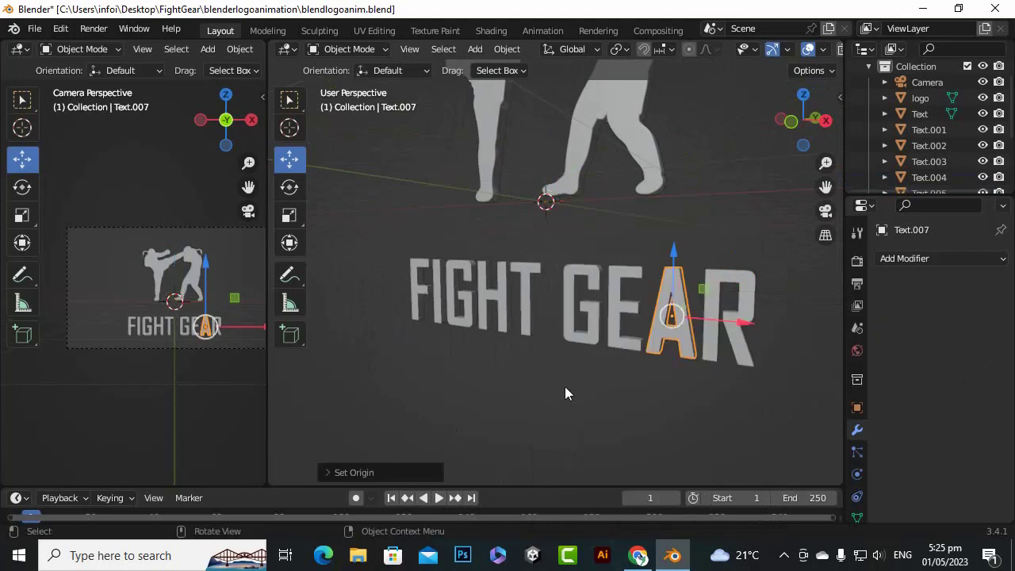
Deselect all letters and set the transform options to affect only origins
{"action": "left_click", "coordinate": [433, 377]}
{"action": "scroll", "coordinate": [428, 332], "scroll_direction": "up", "scroll_amount": 3}
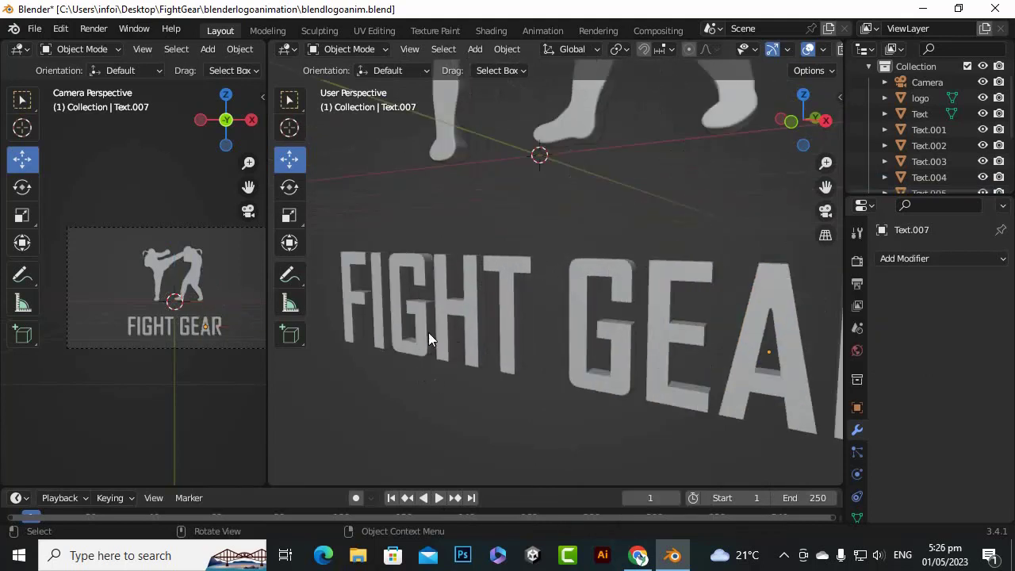
{"action": "left_click", "coordinate": [810, 69]}
{"action": "left_click", "coordinate": [804, 118]}
In the front orthographic view, move the origin of the letter F straight down to its bottom edge
{"action": "scroll", "coordinate": [594, 267], "scroll_direction": "down", "scroll_amount": 4}
{"action": "middle_click_drag", "start_coordinate": [587, 287], "coordinate": [625, 278]}
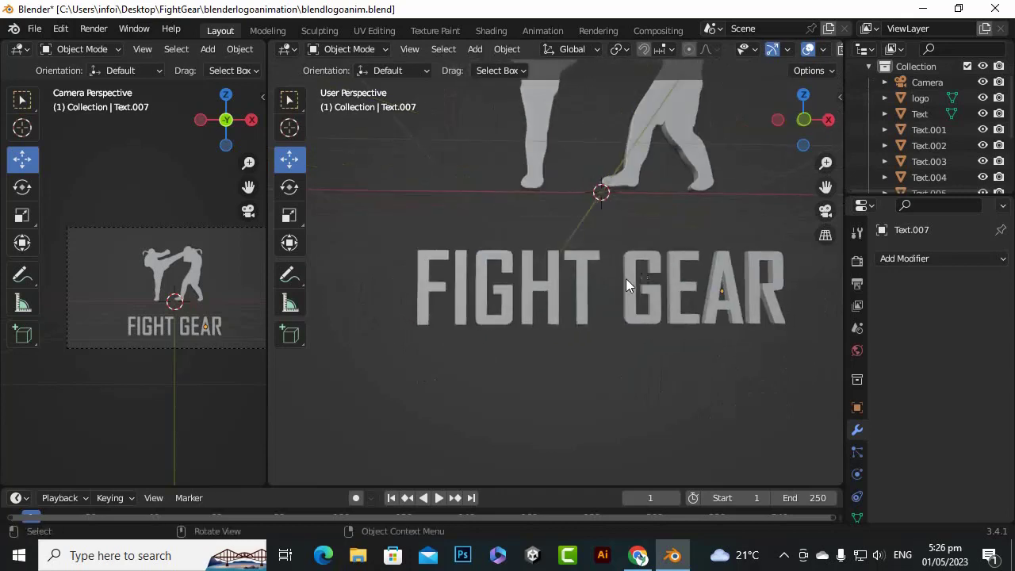
{"action": "left_click", "coordinate": [434, 295]}
{"action": "scroll", "coordinate": [401, 307], "scroll_direction": "up", "scroll_amount": 3}
{"action": "scroll", "coordinate": [547, 302], "scroll_direction": "down", "scroll_amount": 2}
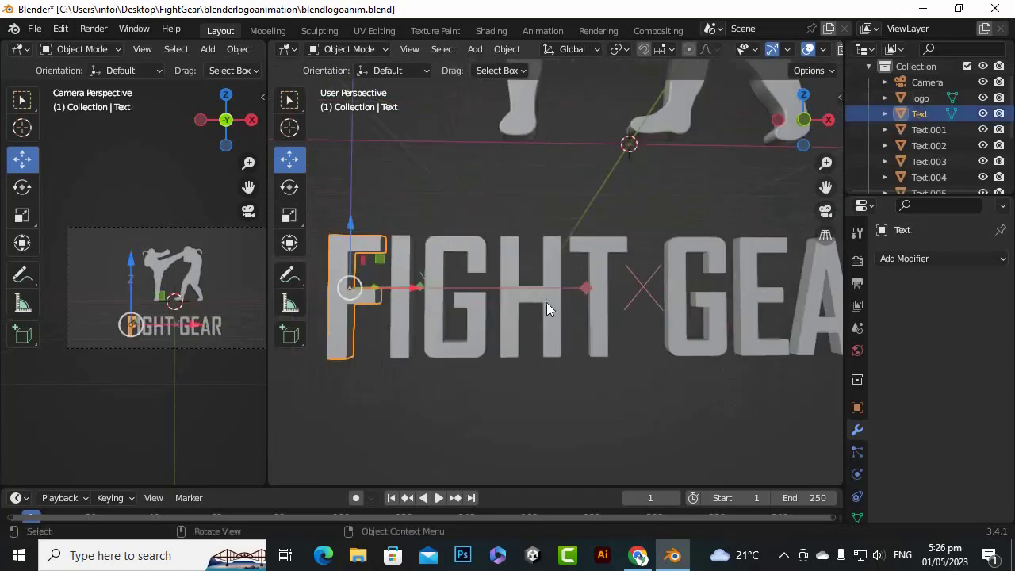
{"action": "scroll", "coordinate": [486, 254], "scroll_direction": "up", "scroll_amount": 6}
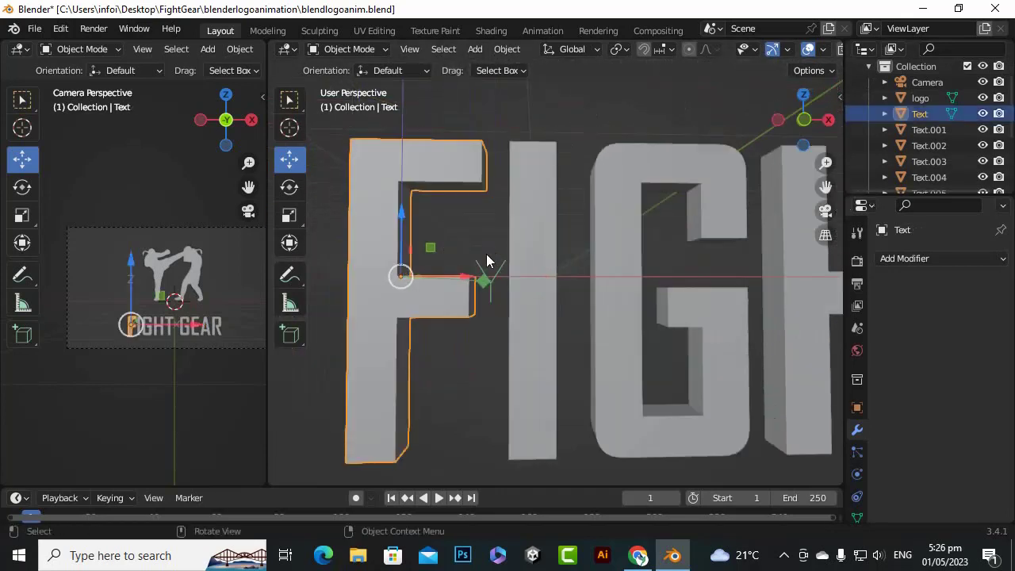
{"action": "scroll", "coordinate": [492, 242], "scroll_direction": "down", "scroll_amount": 3}
{"action": "key", "text": "KP_1"}
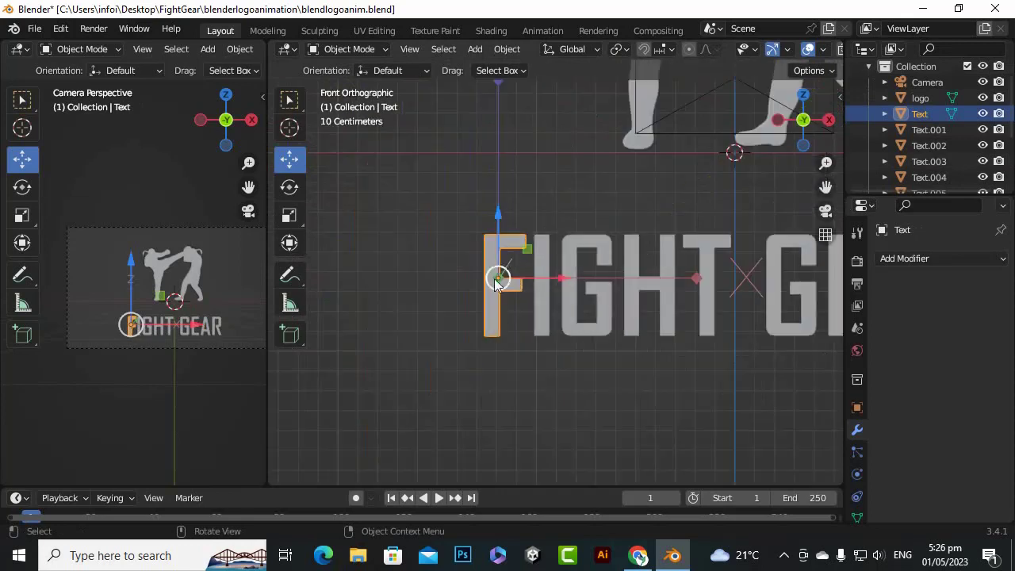
{"action": "scroll", "coordinate": [502, 307], "scroll_direction": "up", "scroll_amount": 2}
{"action": "left_click_drag", "start_coordinate": [437, 230], "coordinate": [453, 345]}
Move the origins of the letters I, G and H in FIGHT straight down to their bottom edges
{"action": "left_click", "coordinate": [529, 248]}
{"action": "left_click_drag", "start_coordinate": [529, 248], "coordinate": [536, 342]}
{"action": "left_click", "coordinate": [584, 293]}
{"action": "left_click_drag", "start_coordinate": [624, 240], "coordinate": [629, 348]}
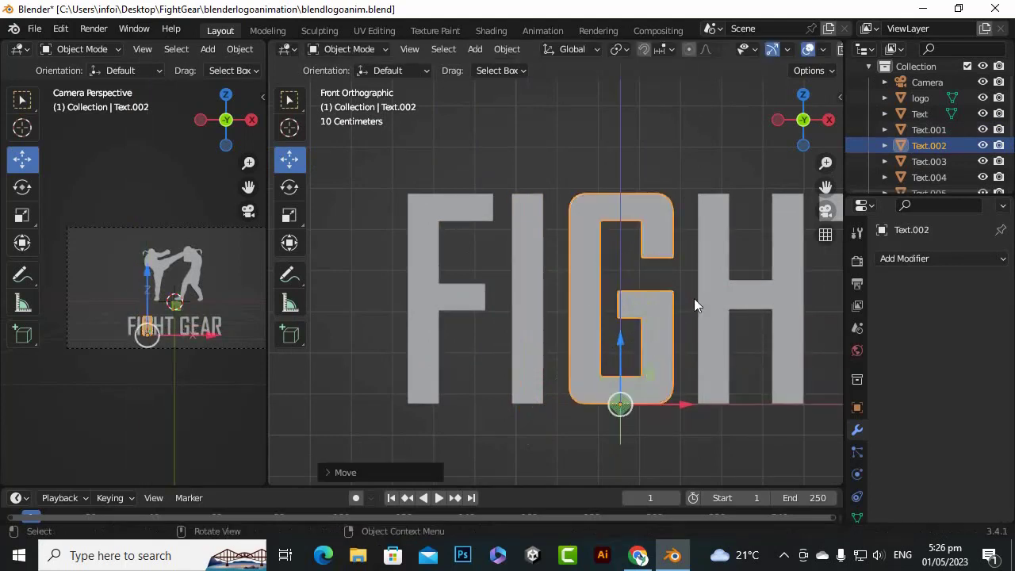
{"action": "left_click", "coordinate": [716, 305]}
{"action": "left_click_drag", "start_coordinate": [749, 238], "coordinate": [753, 350]}
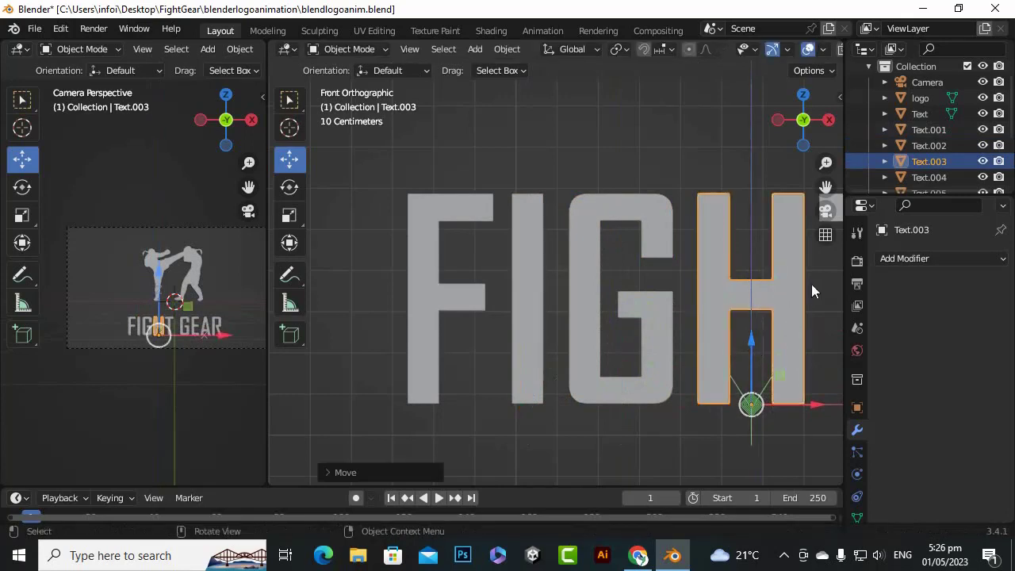
Move the origins of the T in FIGHT and the G in GEAR straight down to their bottom edges
{"action": "left_click_drag", "start_coordinate": [824, 183], "coordinate": [766, 237]}
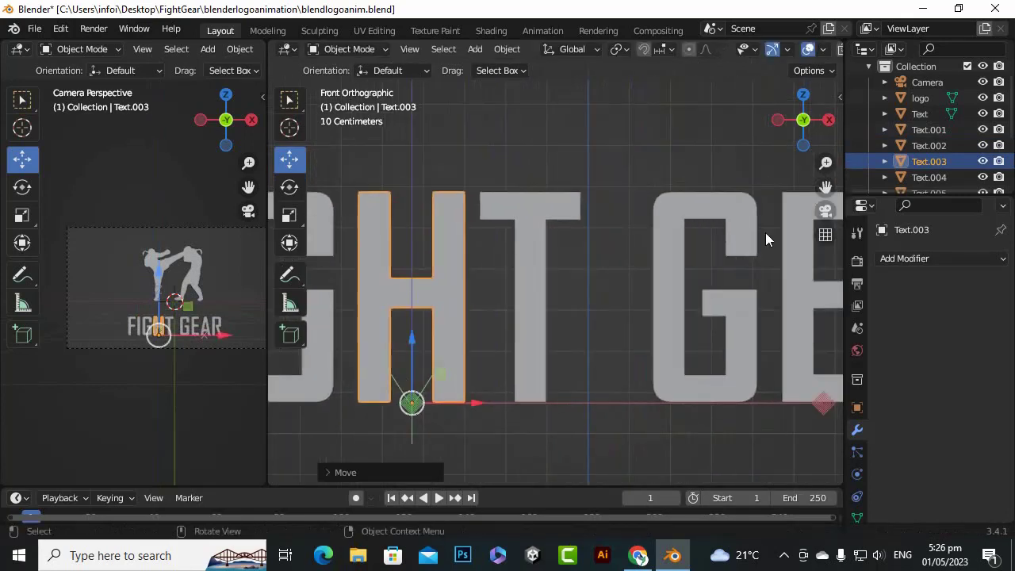
{"action": "left_click", "coordinate": [535, 277]}
{"action": "scroll", "coordinate": [523, 230], "scroll_direction": "up", "scroll_amount": 2}
{"action": "scroll", "coordinate": [514, 210], "scroll_direction": "down", "scroll_amount": 1}
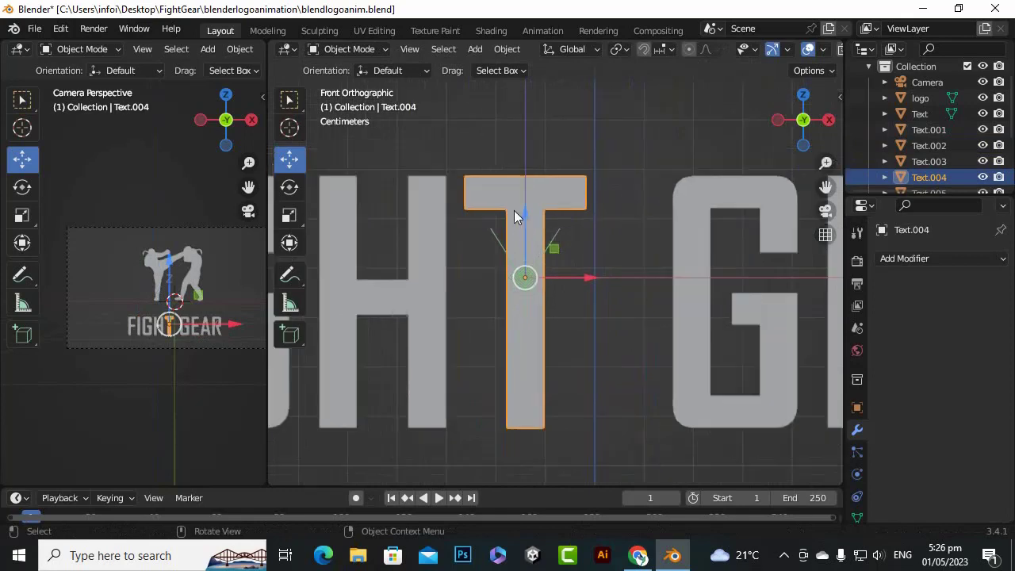
{"action": "left_click_drag", "start_coordinate": [523, 212], "coordinate": [575, 370]}
{"action": "left_click", "coordinate": [703, 314]}
{"action": "left_click_drag", "start_coordinate": [734, 237], "coordinate": [742, 366]}
Move the origins of the letters E and A in GEAR straight down to their bottom edges
{"action": "left_click_drag", "start_coordinate": [821, 186], "coordinate": [541, 170]}
{"action": "left_click", "coordinate": [622, 276]}
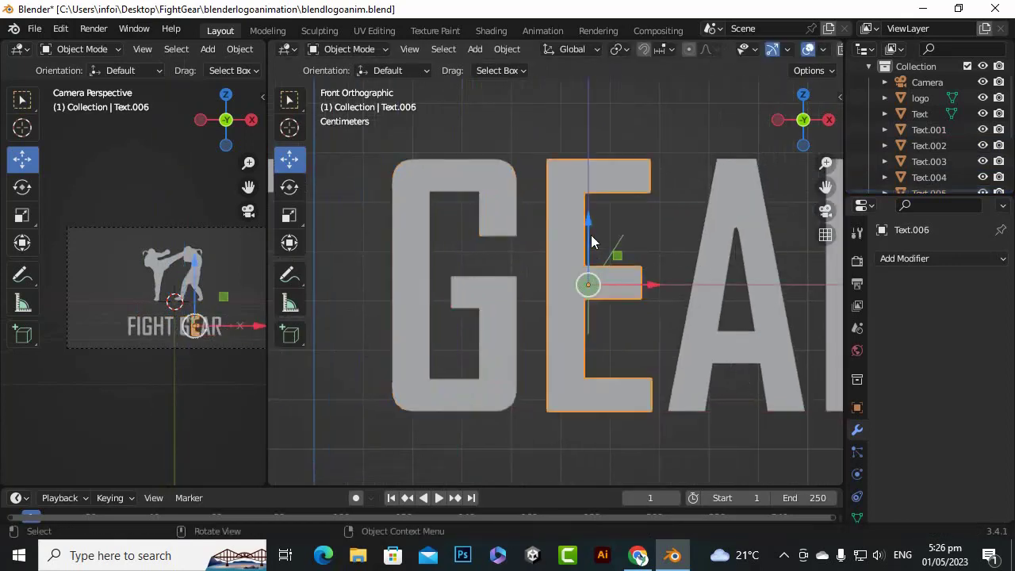
{"action": "left_click_drag", "start_coordinate": [587, 226], "coordinate": [597, 350]}
{"action": "left_click", "coordinate": [739, 322]}
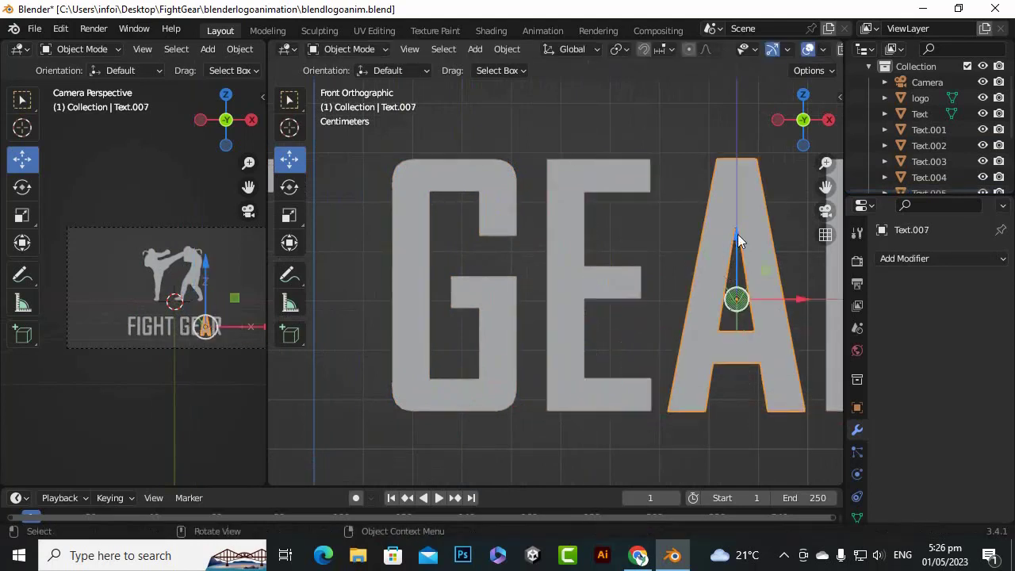
{"action": "left_click_drag", "start_coordinate": [737, 245], "coordinate": [740, 351]}
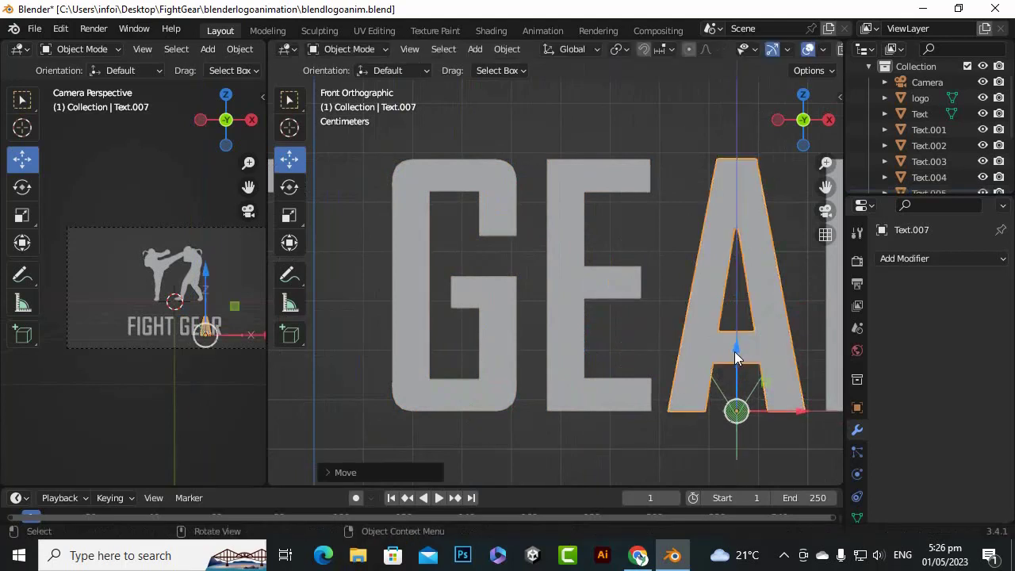
{"action": "key", "text": "g"}
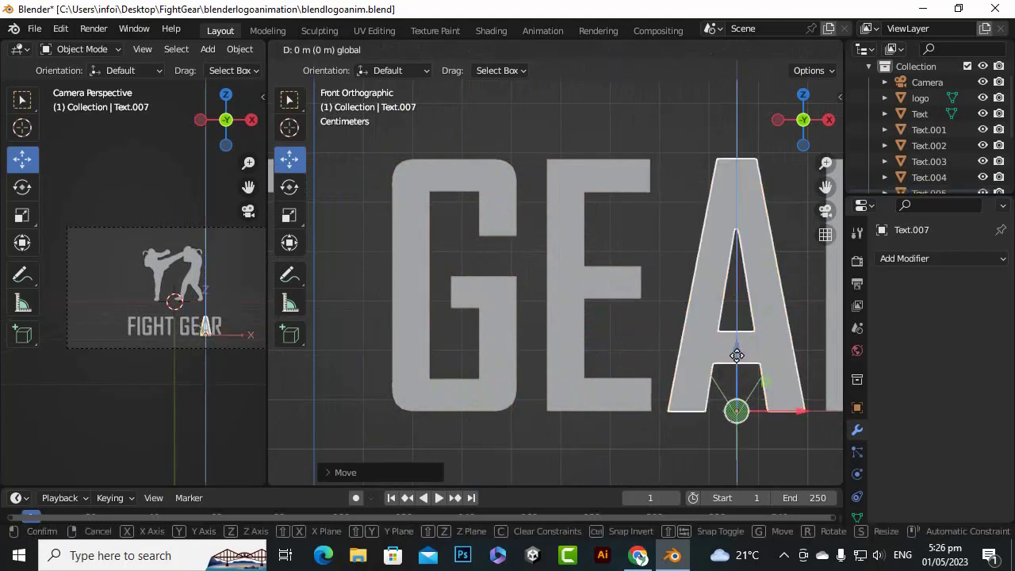
{"action": "right_click", "coordinate": [737, 355]}
Move the origin of the letter R in GEAR straight down to its bottom edge
{"action": "scroll", "coordinate": [421, 353], "scroll_direction": "down", "scroll_amount": 4}
{"action": "left_click", "coordinate": [711, 296]}
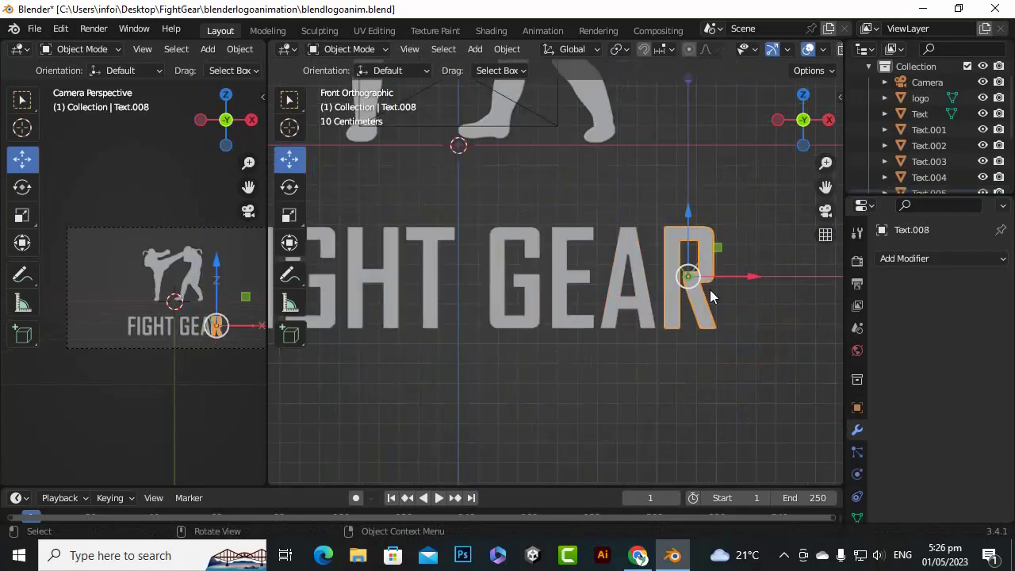
{"action": "scroll", "coordinate": [699, 243], "scroll_direction": "up", "scroll_amount": 2}
{"action": "left_click_drag", "start_coordinate": [785, 226], "coordinate": [783, 309]}
Save the blendlogoanim.blend file and clear the letter selection
{"action": "scroll", "coordinate": [634, 313], "scroll_direction": "down", "scroll_amount": 4}
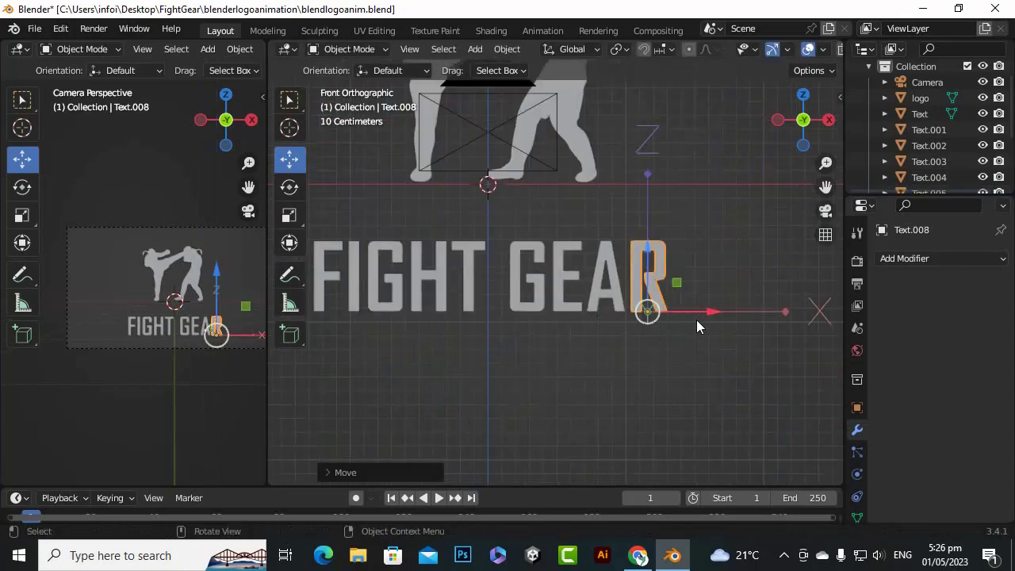
{"action": "scroll", "coordinate": [696, 323], "scroll_direction": "down", "scroll_amount": 3}
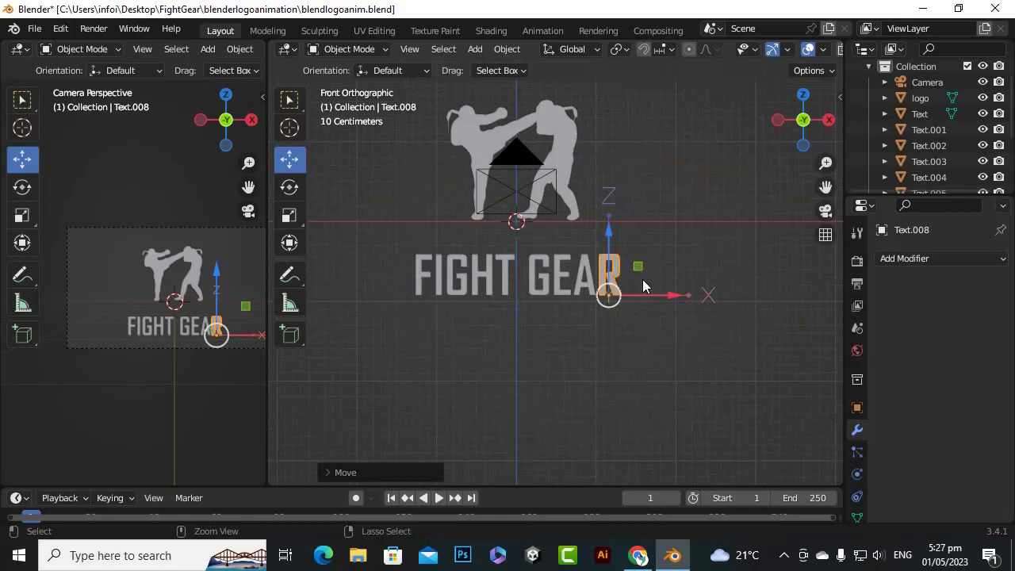
{"action": "key", "text": "ctrl+s"}
{"action": "left_click", "coordinate": [467, 364]}
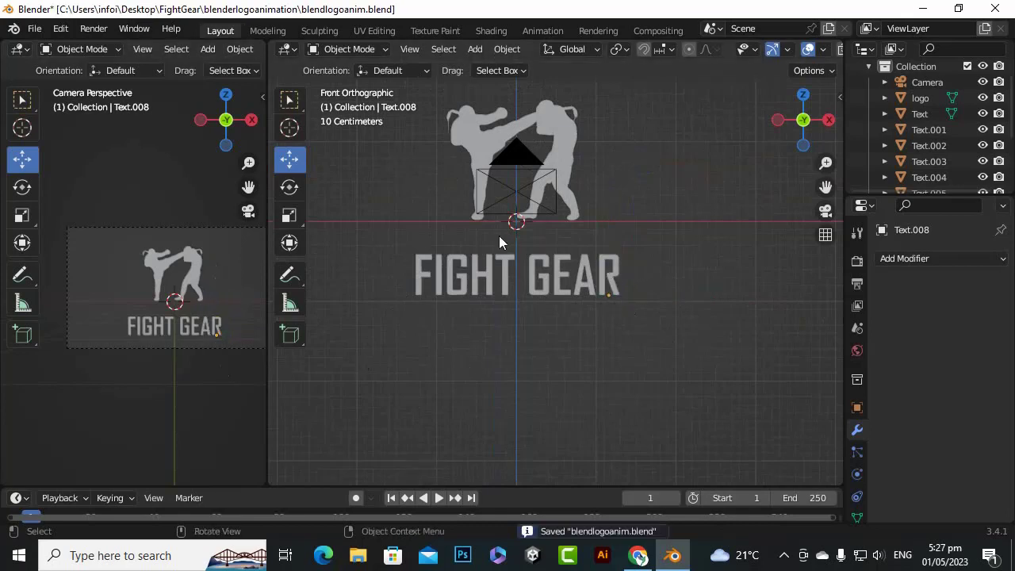
Select the logo mesh and set the animation frame range to start at 20 and end at 240
{"action": "left_click", "coordinate": [470, 130]}
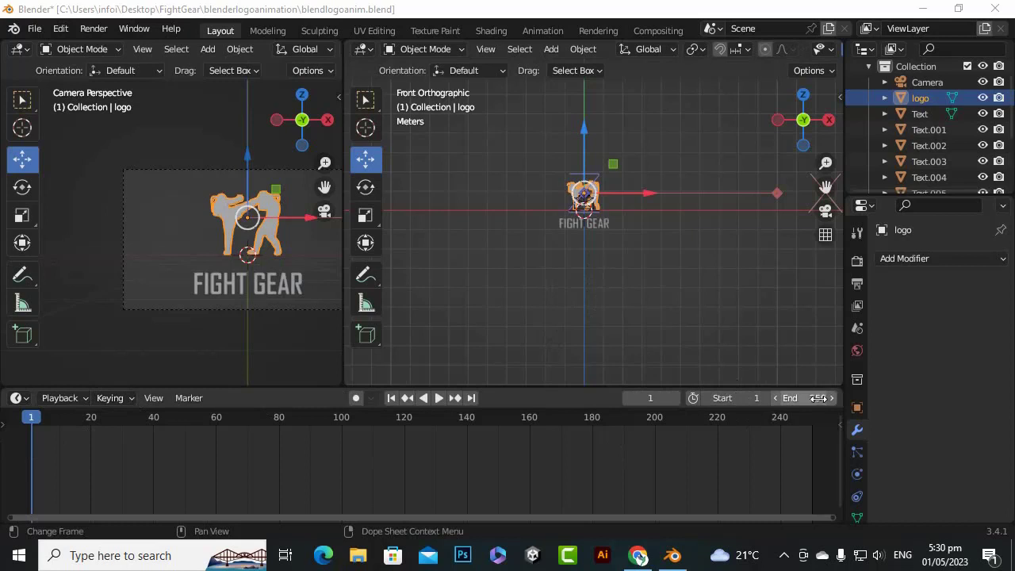
{"action": "left_click", "coordinate": [745, 400]}
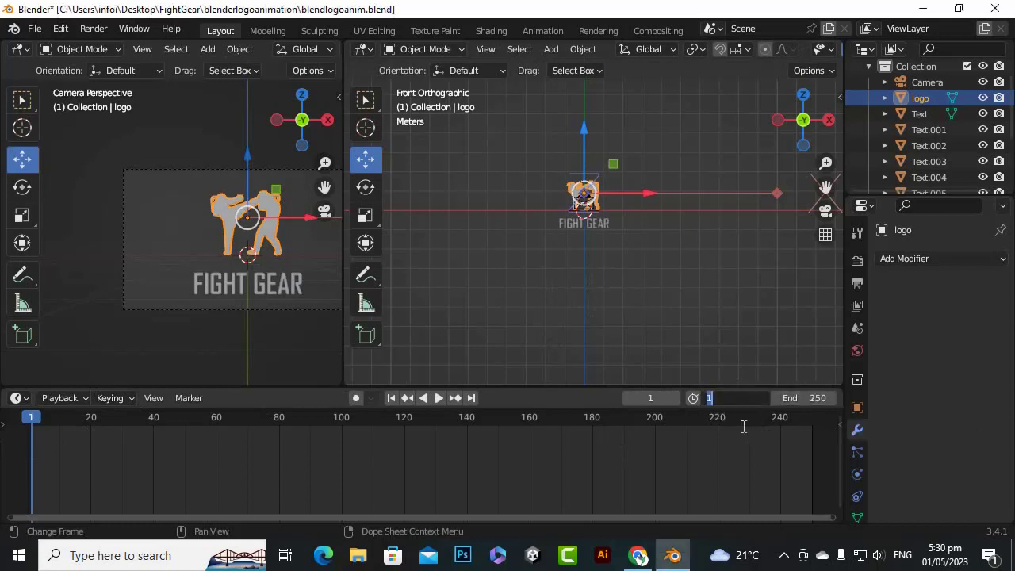
{"action": "type", "text": "20"}
{"action": "key", "text": "Return"}
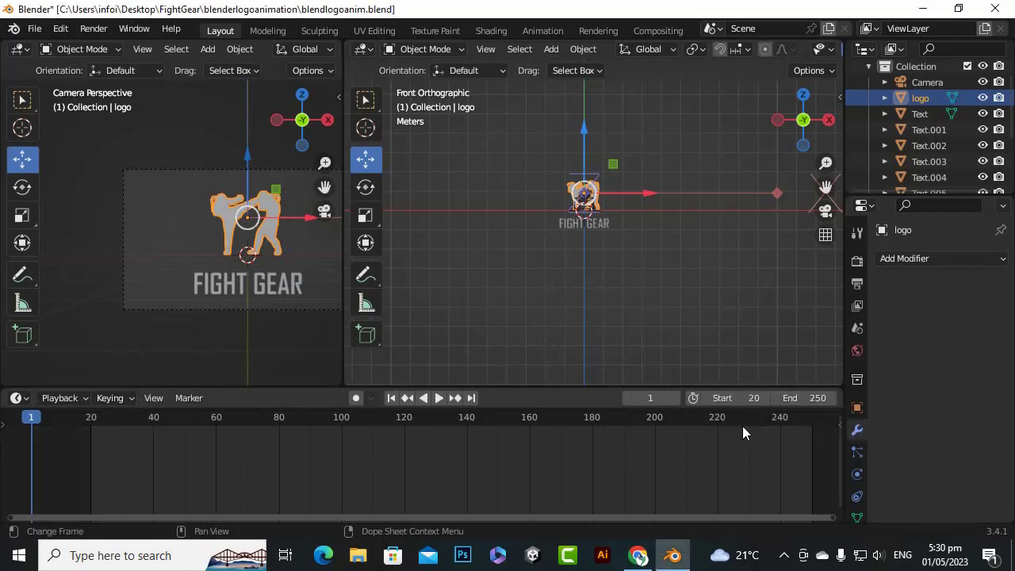
{"action": "left_click", "coordinate": [797, 398]}
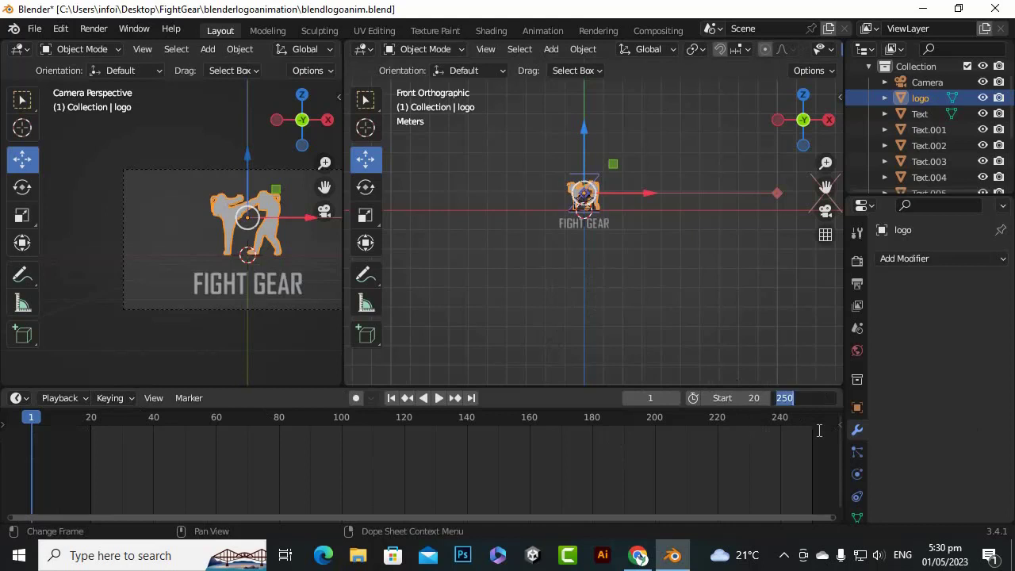
{"action": "type", "text": "240"}
{"action": "key", "text": "Return"}
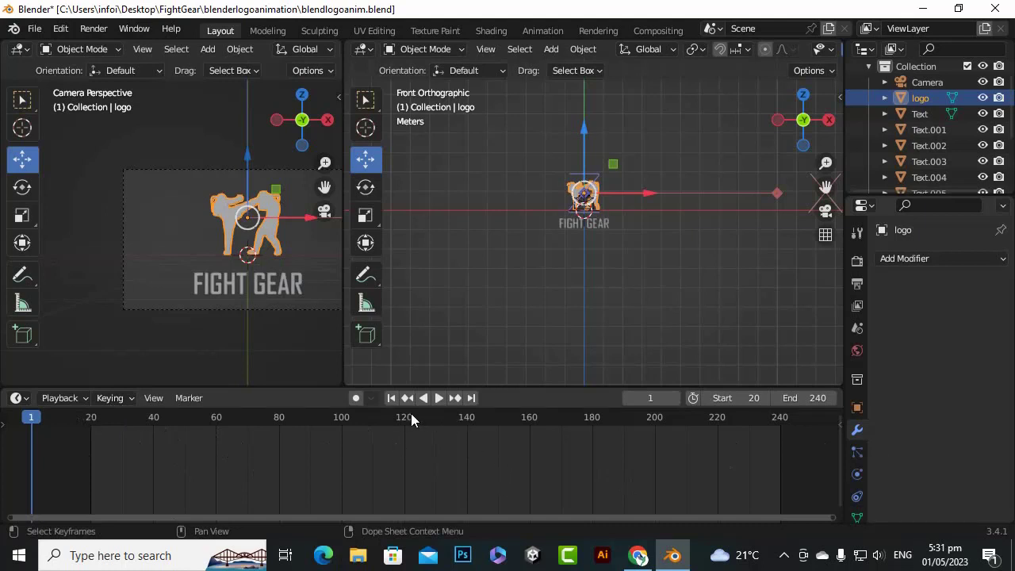
Go to frame 140, show the logo's object transform properties and turn on auto keying
{"action": "left_click", "coordinate": [466, 419]}
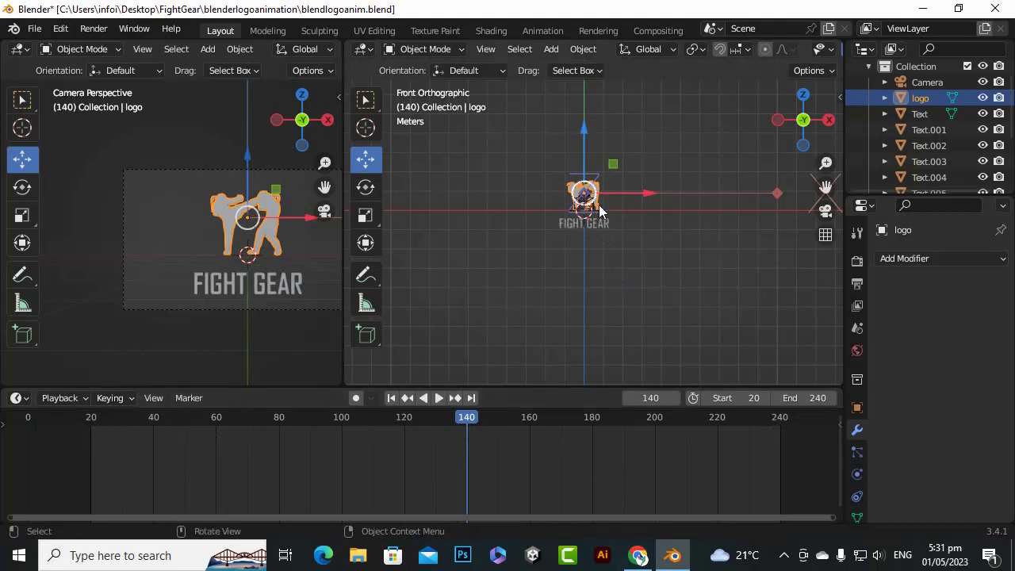
{"action": "scroll", "coordinate": [566, 201], "scroll_direction": "up", "scroll_amount": 5}
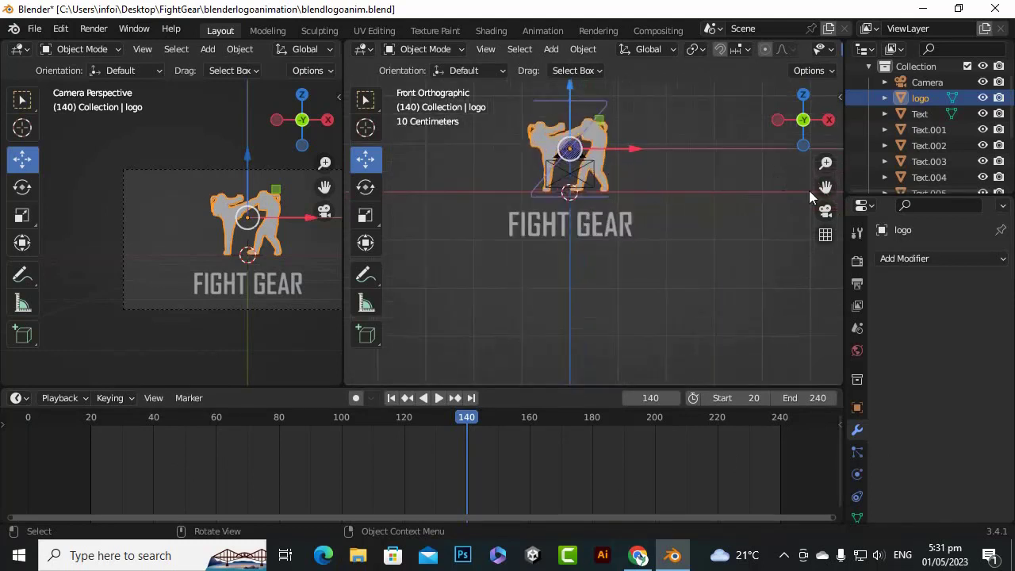
{"action": "left_click_drag", "start_coordinate": [825, 187], "coordinate": [781, 274]}
{"action": "scroll", "coordinate": [405, 216], "scroll_direction": "up", "scroll_amount": 1}
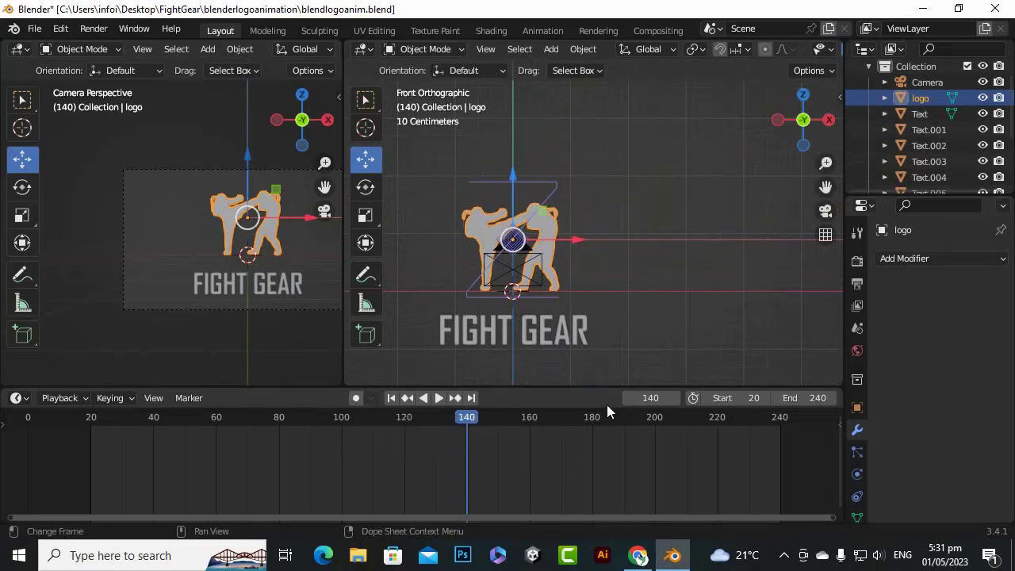
{"action": "left_click", "coordinate": [857, 408]}
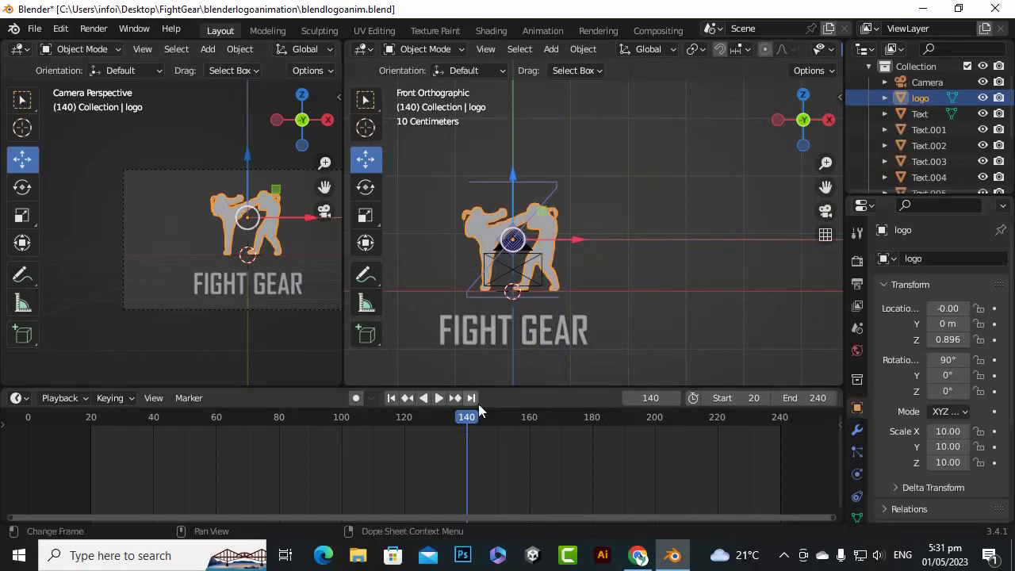
{"action": "left_click", "coordinate": [354, 399]}
{"action": "scroll", "coordinate": [657, 221], "scroll_direction": "down", "scroll_amount": 4}
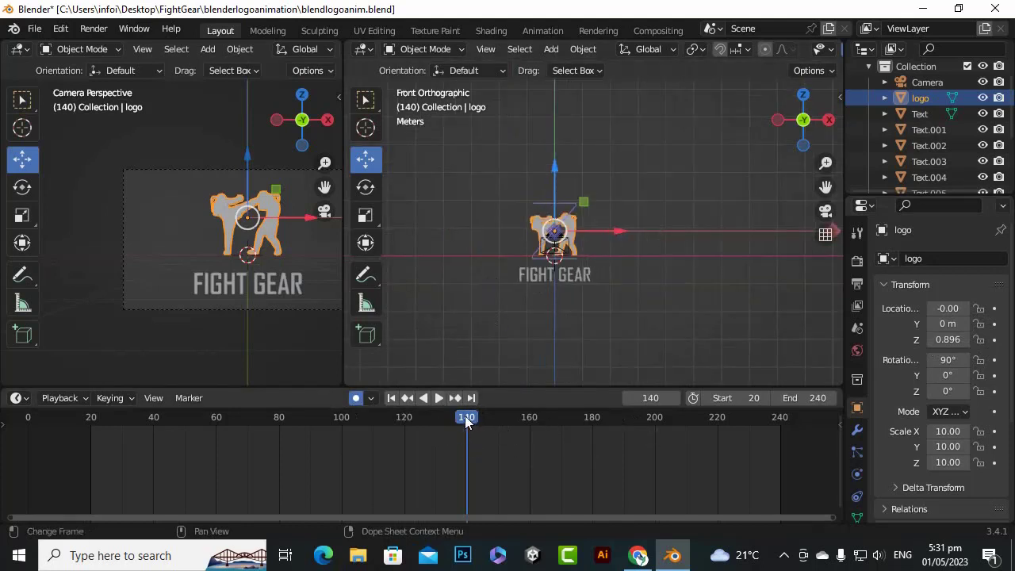
Nudge the logo along the Y axis to 0.013 at frame 140 to record a keyframe
{"action": "mouse_move", "coordinate": [464, 415]}
{"action": "left_mouse_down"}
{"action": "mouse_move", "coordinate": [546, 426]}
{"action": "mouse_move", "coordinate": [466, 418]}
{"action": "left_mouse_up"}
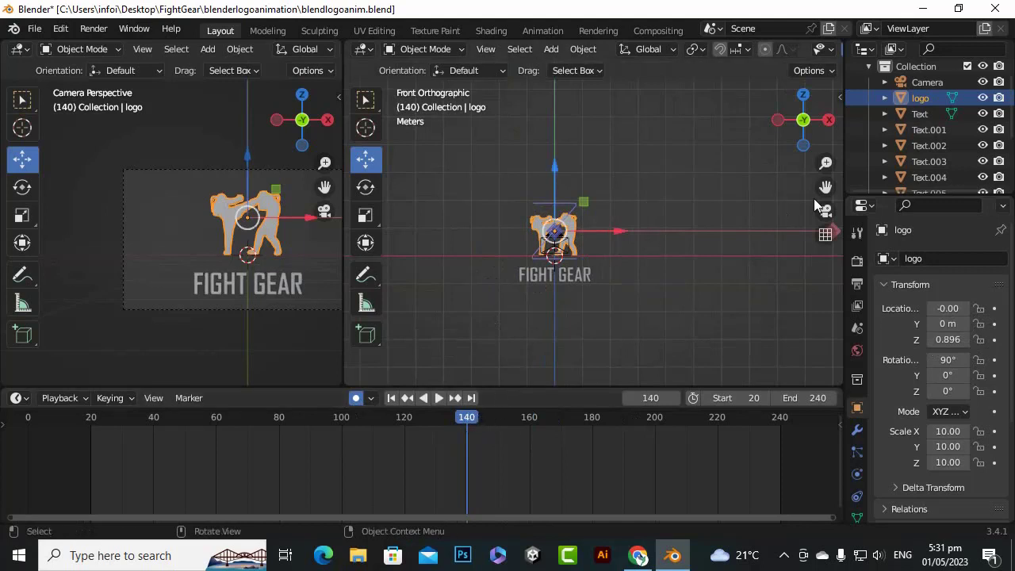
{"action": "mouse_move", "coordinate": [803, 119]}
{"action": "left_mouse_down"}
{"action": "mouse_move", "coordinate": [781, 135]}
{"action": "mouse_move", "coordinate": [787, 129]}
{"action": "left_mouse_up"}
{"action": "scroll", "coordinate": [533, 200], "scroll_direction": "up", "scroll_amount": 5}
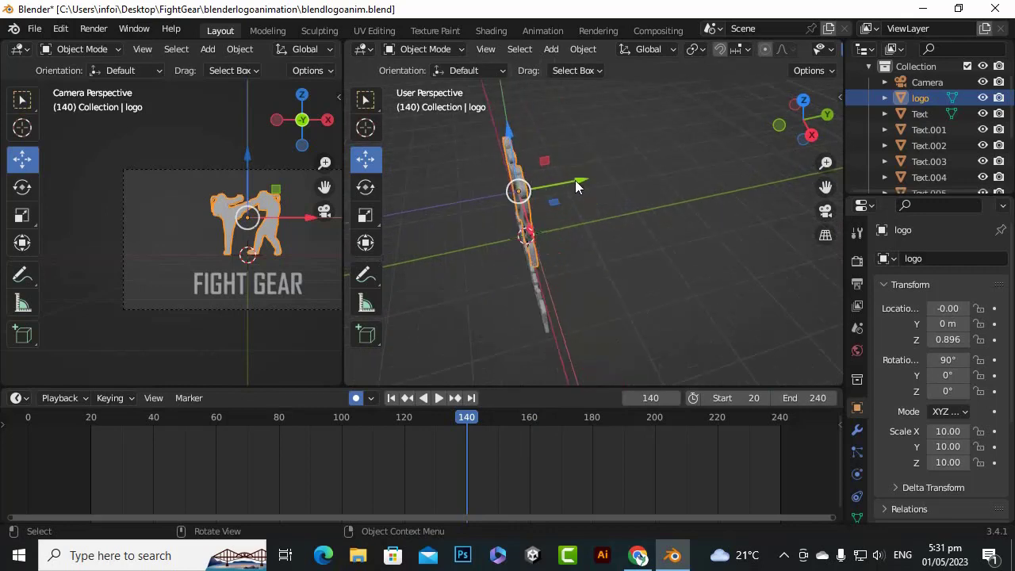
{"action": "left_click_drag", "start_coordinate": [577, 187], "coordinate": [580, 186]}
Go to frame 120 and move the logo along the Y axis to -0.89 to record a second keyframe
{"action": "scroll", "coordinate": [493, 465], "scroll_direction": "up", "scroll_amount": 5}
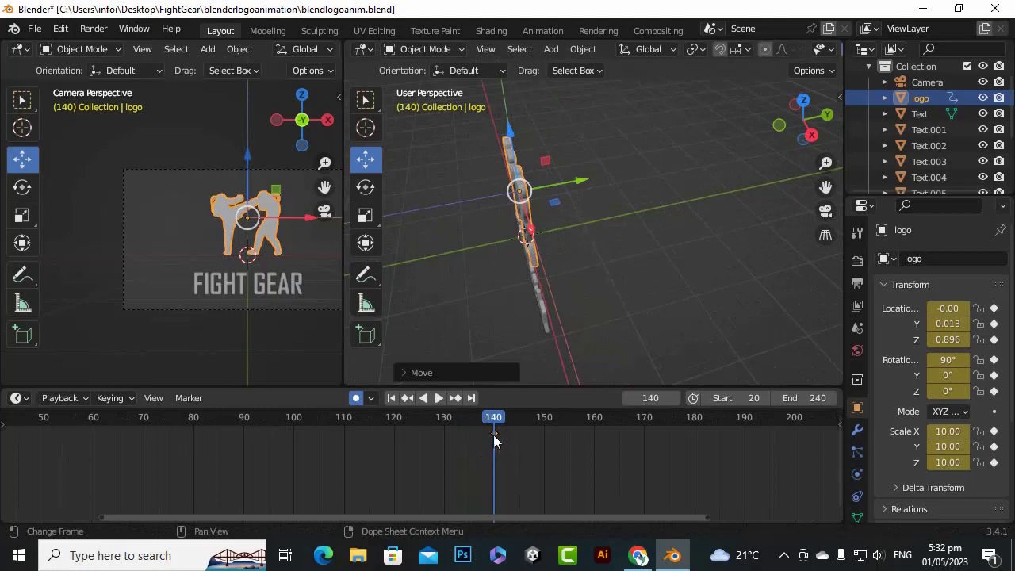
{"action": "left_click_drag", "start_coordinate": [494, 421], "coordinate": [399, 420]}
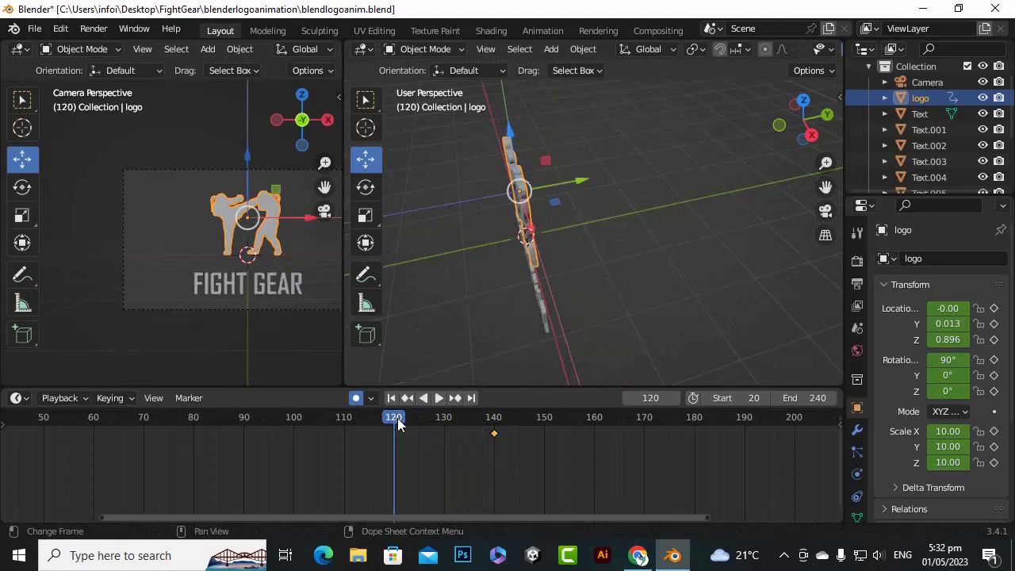
{"action": "scroll", "coordinate": [533, 458], "scroll_direction": "down", "scroll_amount": 8}
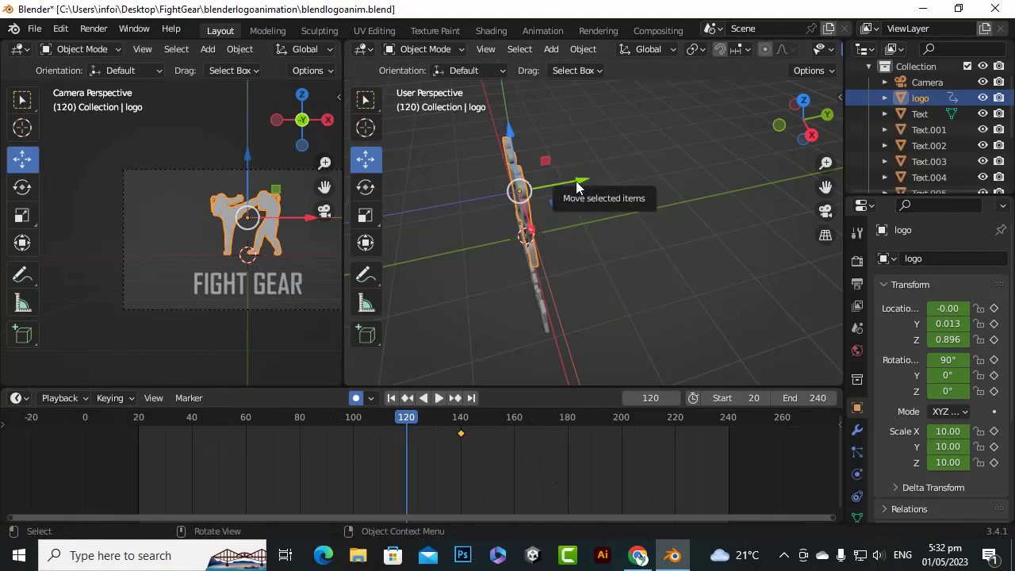
{"action": "left_click_drag", "start_coordinate": [576, 187], "coordinate": [510, 197]}
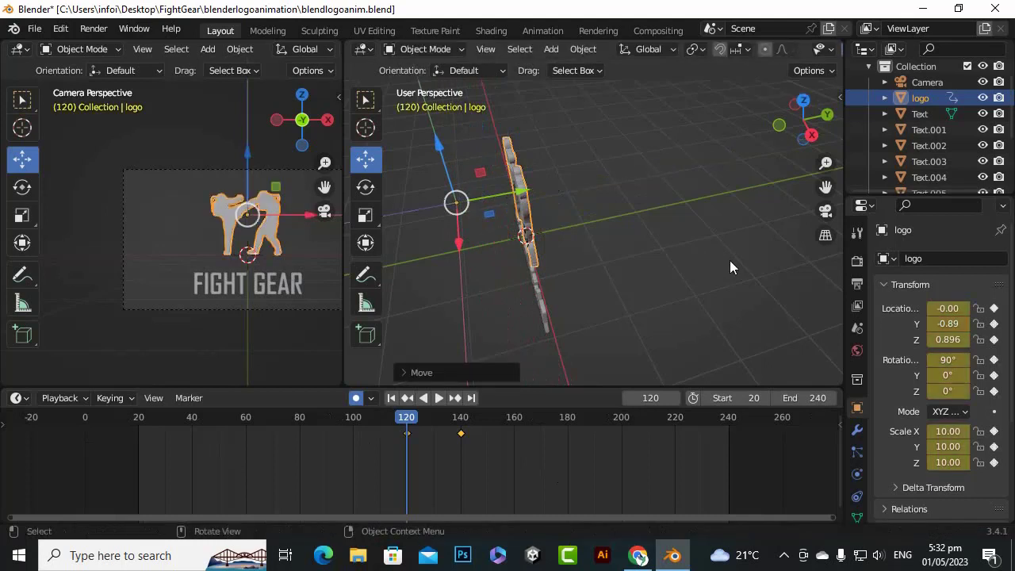
{"action": "left_click", "coordinate": [886, 98]}
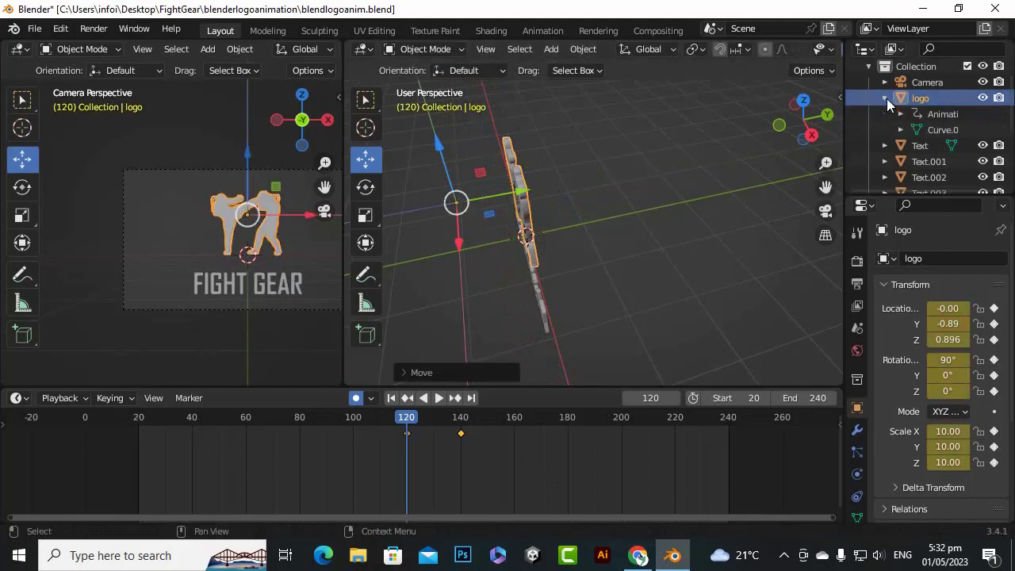
{"action": "left_click", "coordinate": [932, 114]}
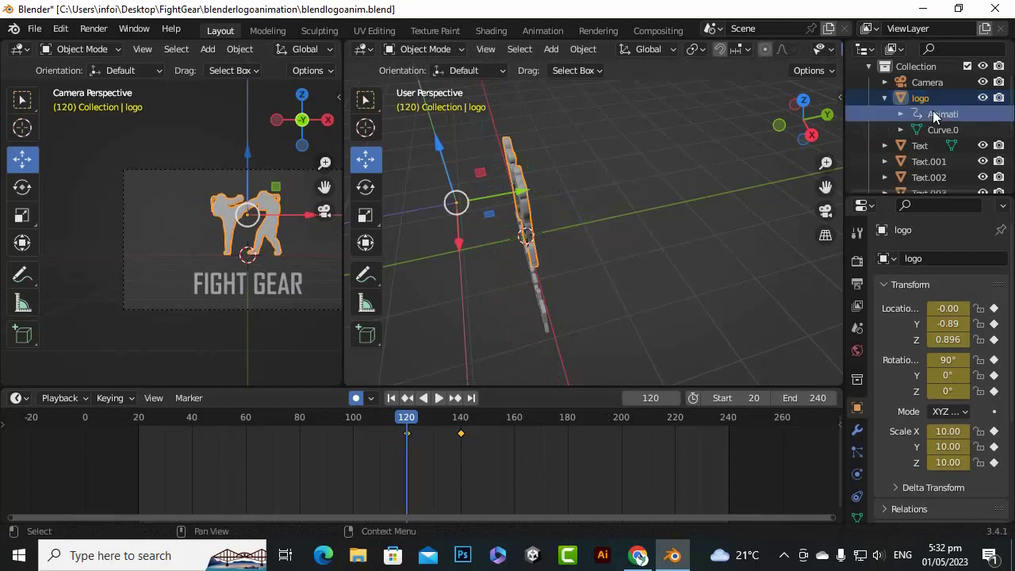
{"action": "left_click", "coordinate": [924, 97]}
{"action": "left_click", "coordinate": [882, 96]}
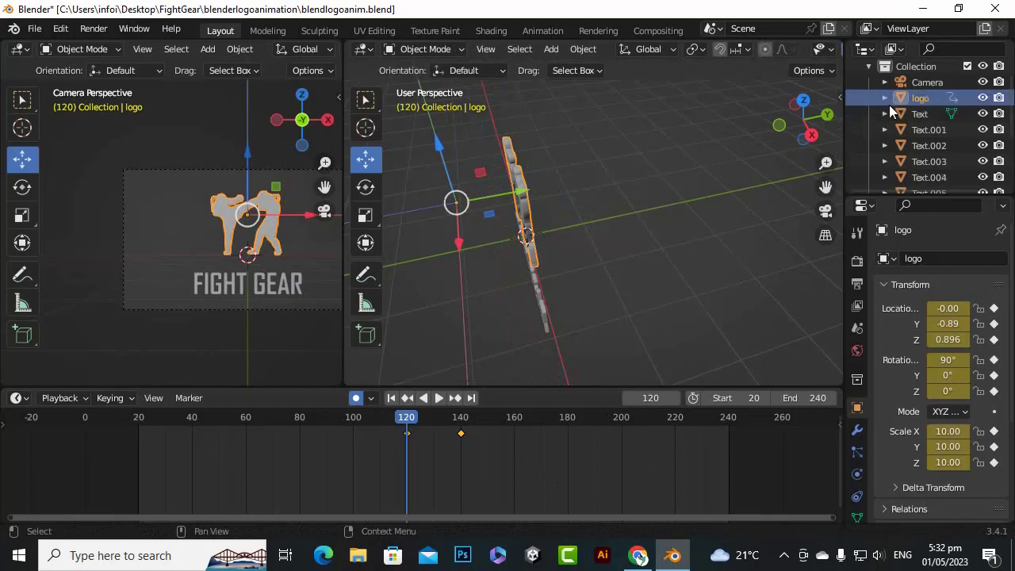
Hide the letter objects Text.001 to Text.008 and turn off the logosvg.svg collection
{"action": "scroll", "coordinate": [959, 156], "scroll_direction": "down", "scroll_amount": 2}
{"action": "scroll", "coordinate": [627, 222], "scroll_direction": "down", "scroll_amount": 2}
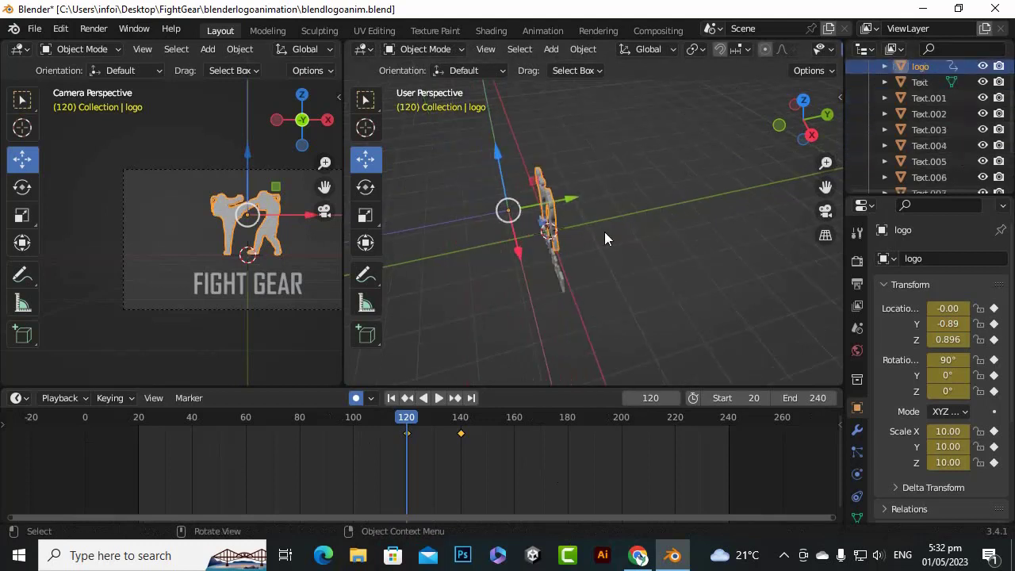
{"action": "left_click", "coordinate": [982, 97]}
{"action": "left_click", "coordinate": [982, 113]}
{"action": "left_click", "coordinate": [982, 129]}
{"action": "left_click", "coordinate": [982, 145]}
{"action": "left_click", "coordinate": [982, 161]}
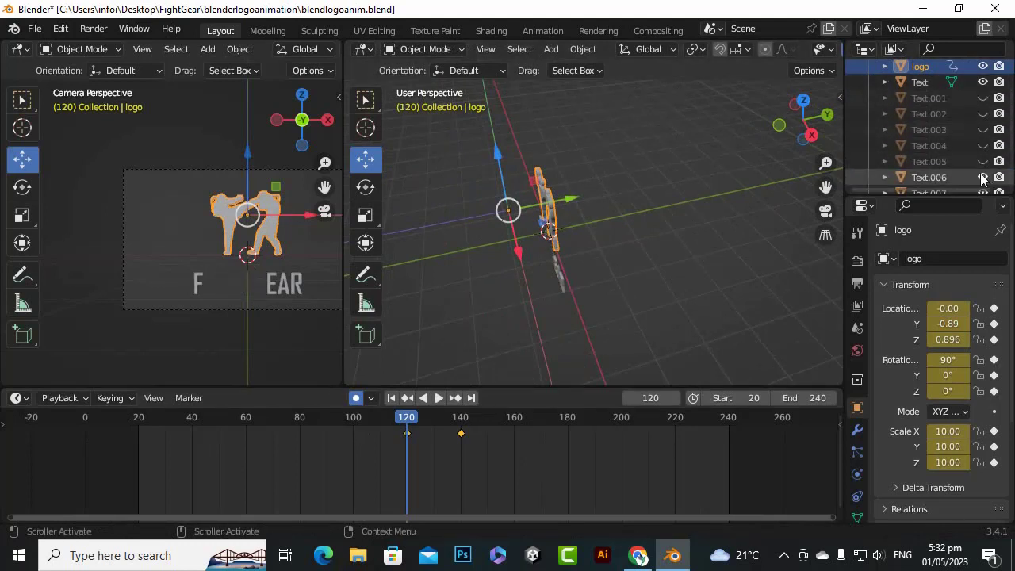
{"action": "left_click", "coordinate": [982, 177]}
{"action": "scroll", "coordinate": [982, 166], "scroll_direction": "down", "scroll_amount": 4}
{"action": "left_click", "coordinate": [982, 129]}
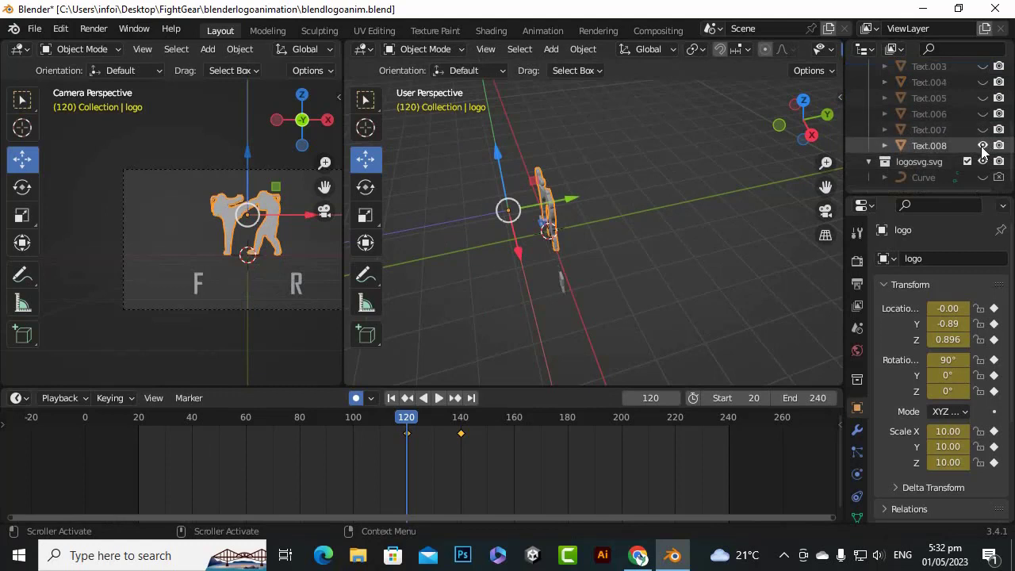
{"action": "left_click", "coordinate": [983, 145]}
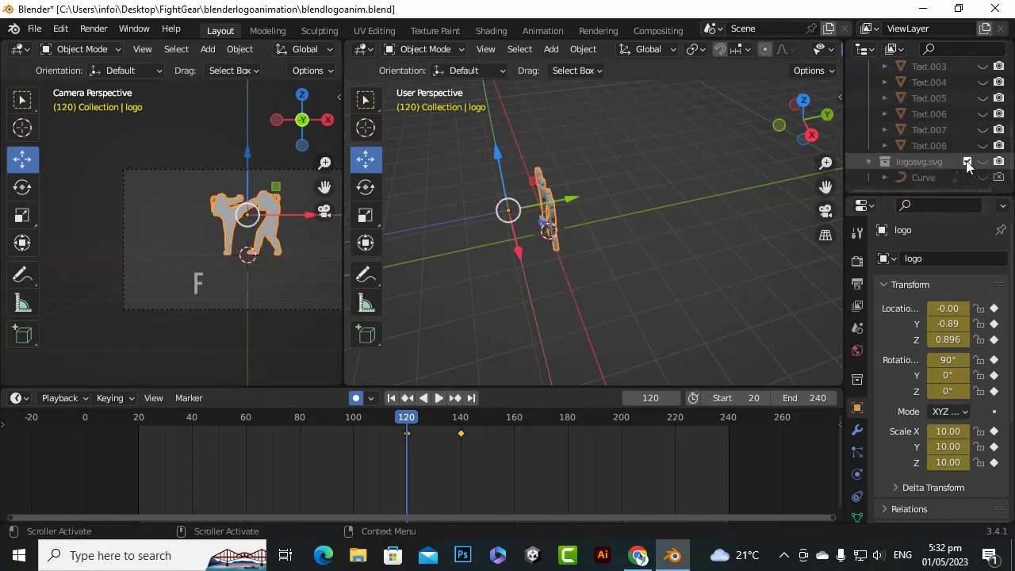
{"action": "left_click", "coordinate": [966, 161]}
Move the logo along the Y axis to 4.177 at frame 120
{"action": "scroll", "coordinate": [912, 137], "scroll_direction": "up", "scroll_amount": 5}
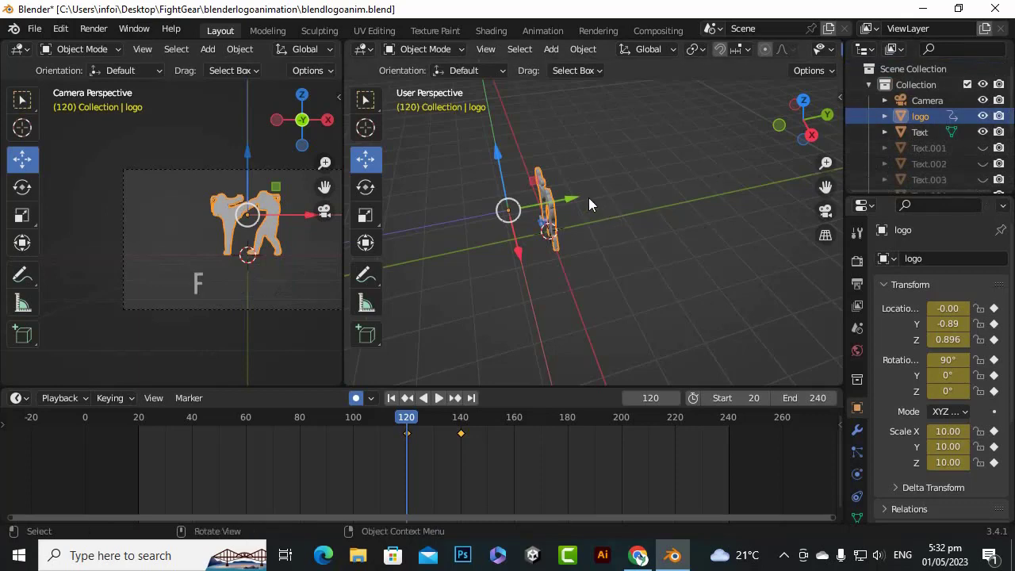
{"action": "left_click_drag", "start_coordinate": [588, 205], "coordinate": [697, 170]}
{"action": "left_click", "coordinate": [920, 133]}
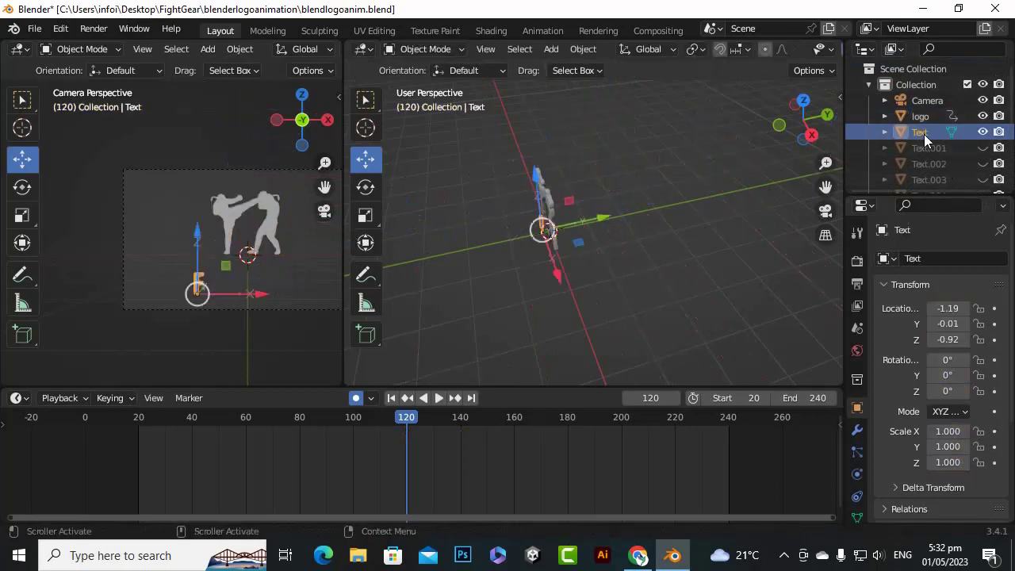
{"action": "left_click", "coordinate": [983, 131]}
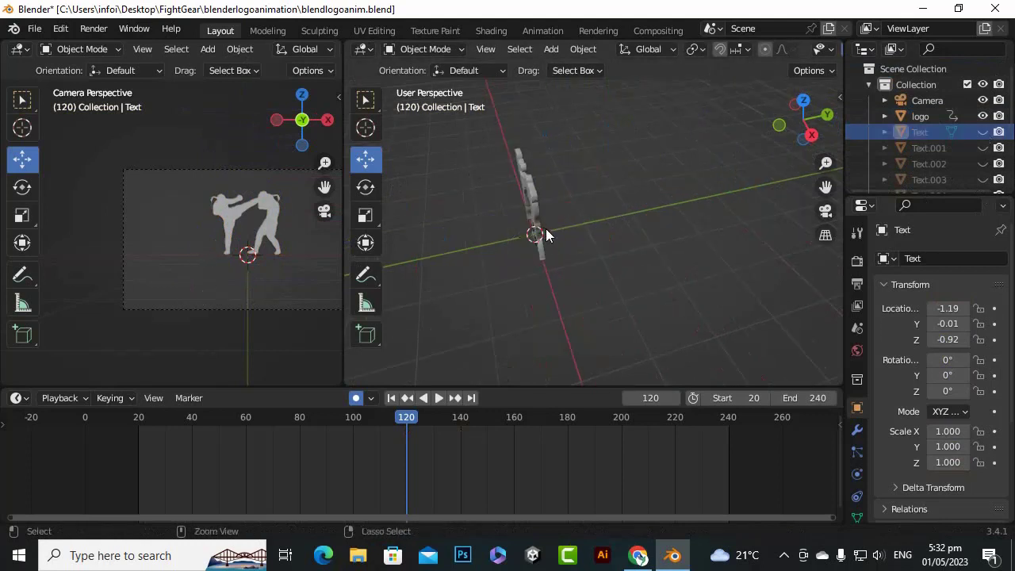
{"action": "key", "text": "alt+h"}
{"action": "scroll", "coordinate": [630, 459], "scroll_direction": "down", "scroll_amount": 2}
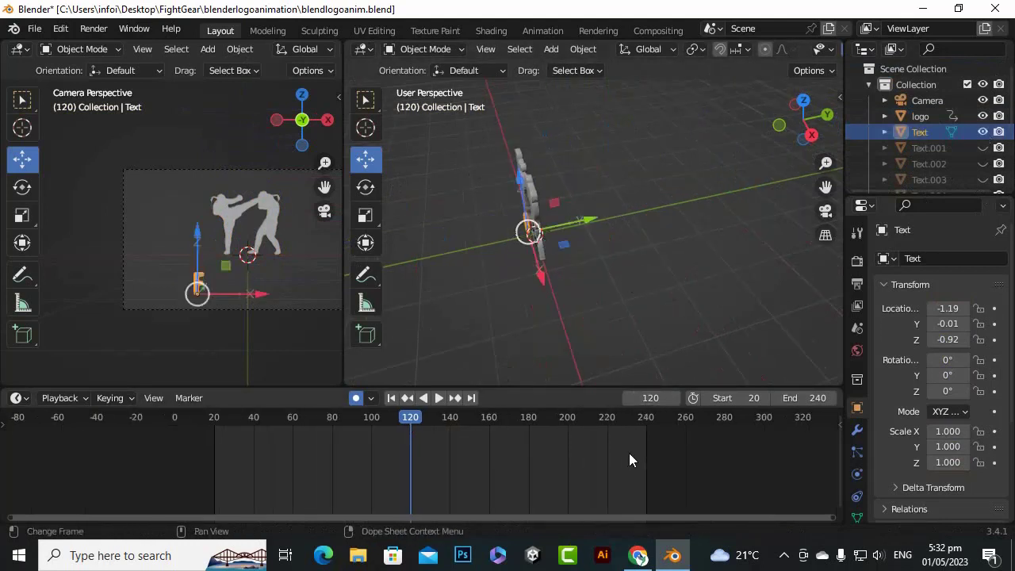
{"action": "scroll", "coordinate": [439, 443], "scroll_direction": "down", "scroll_amount": 3}
{"action": "scroll", "coordinate": [439, 443], "scroll_direction": "up", "scroll_amount": 2}
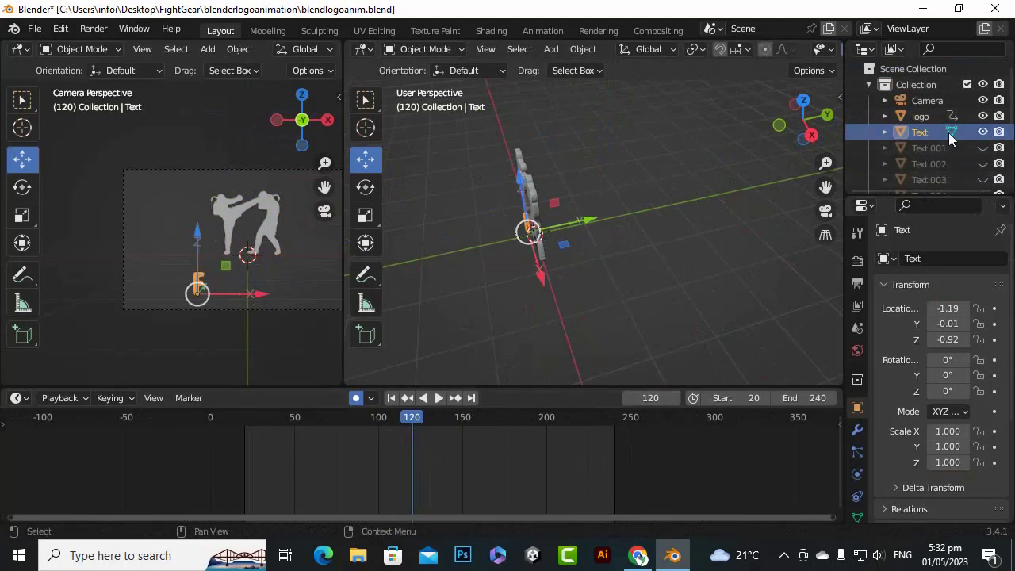
Select the logo and play back its movement between the keyframes at frames 120 and 140
{"action": "left_click", "coordinate": [920, 116]}
{"action": "scroll", "coordinate": [425, 459], "scroll_direction": "up", "scroll_amount": 3}
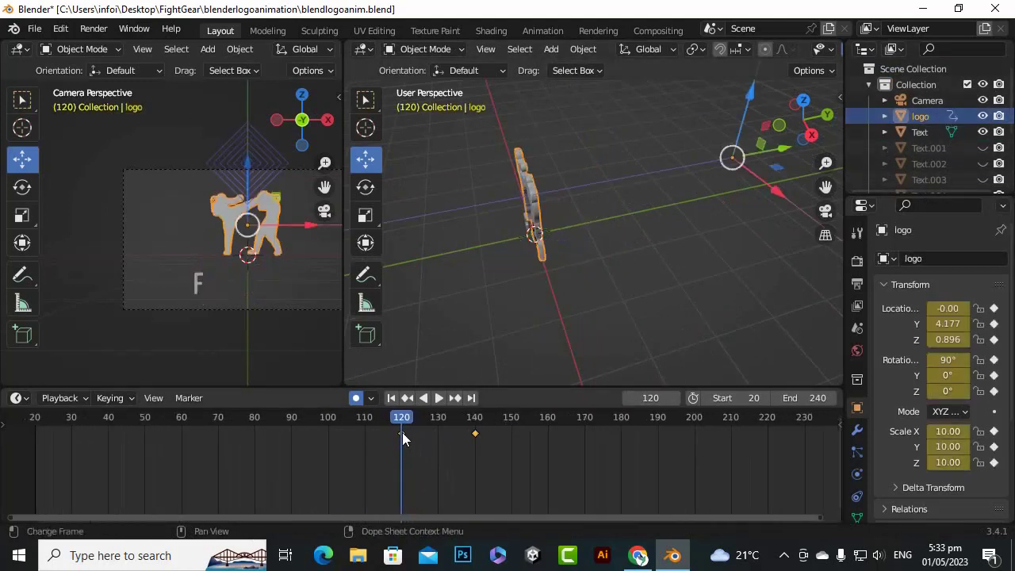
{"action": "left_click", "coordinate": [436, 399]}
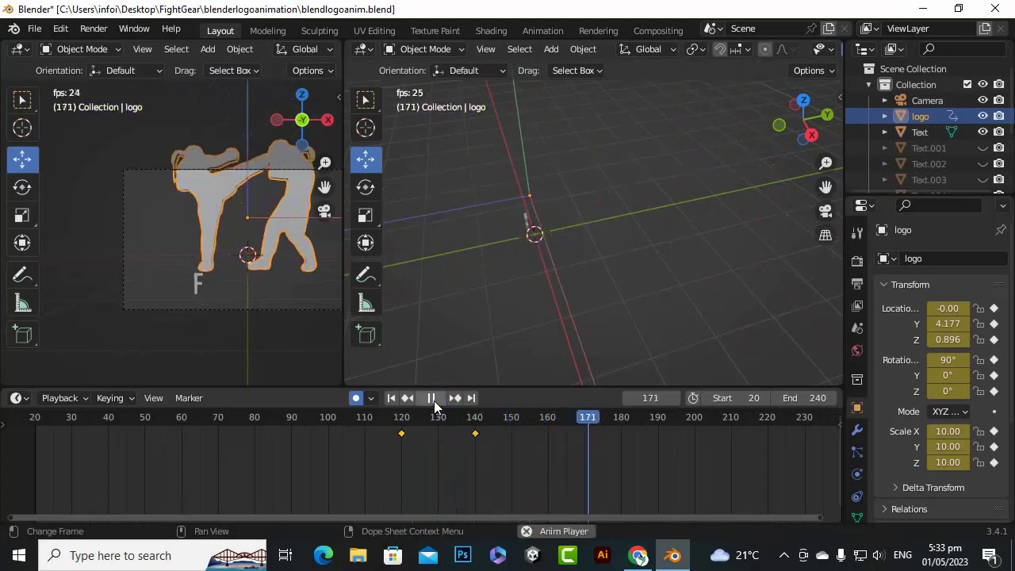
{"action": "left_click", "coordinate": [433, 400]}
{"action": "left_click_drag", "start_coordinate": [622, 420], "coordinate": [361, 432]}
{"action": "left_click", "coordinate": [437, 398]}
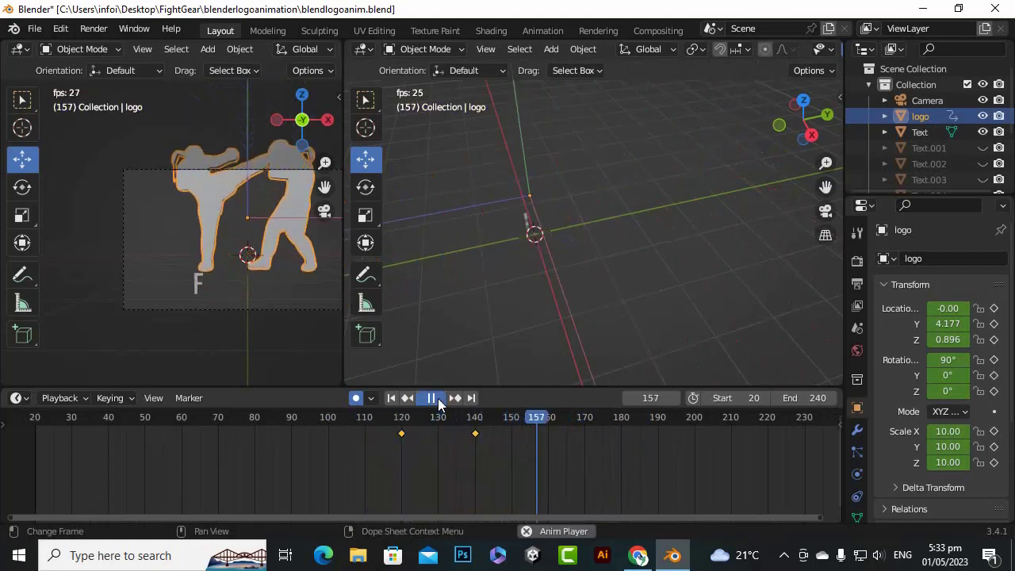
{"action": "left_click", "coordinate": [432, 399]}
Try to move the logo back along the Y axis at frame 140, and undo back to frame 120
{"action": "left_click_drag", "start_coordinate": [555, 419], "coordinate": [465, 429]}
{"action": "middle_click_drag", "start_coordinate": [739, 254], "coordinate": [650, 290]}
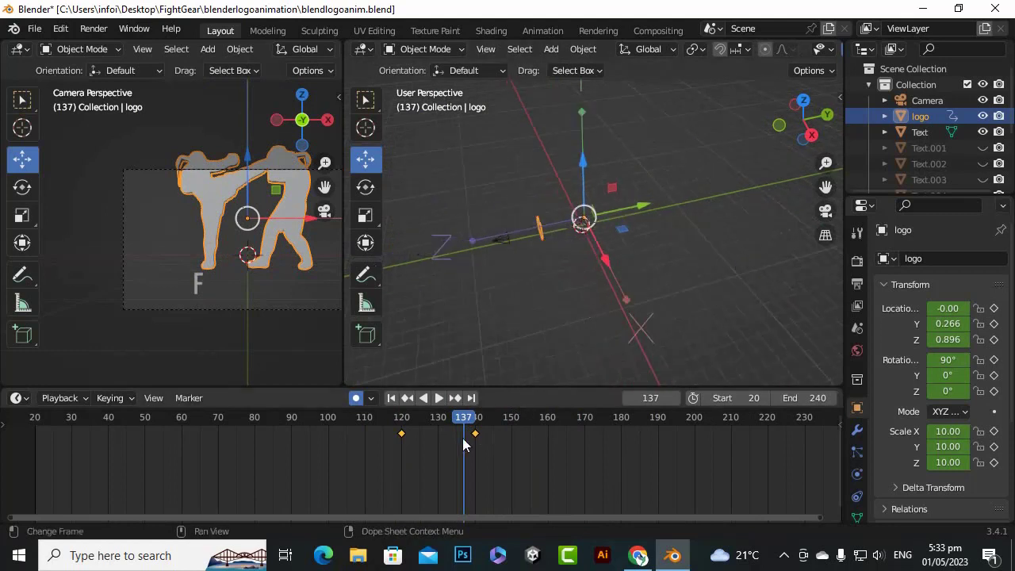
{"action": "mouse_move", "coordinate": [465, 425]}
{"action": "left_mouse_down"}
{"action": "mouse_move", "coordinate": [383, 418]}
{"action": "mouse_move", "coordinate": [473, 425]}
{"action": "left_mouse_up"}
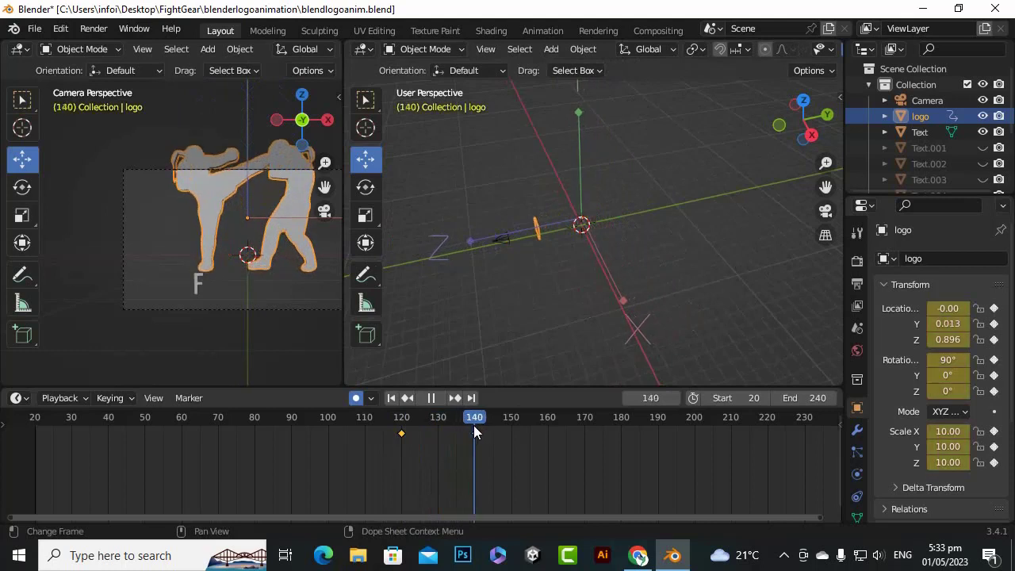
{"action": "left_click_drag", "start_coordinate": [474, 425], "coordinate": [473, 426]}
{"action": "scroll", "coordinate": [630, 219], "scroll_direction": "up", "scroll_amount": 3}
{"action": "middle_click_drag", "start_coordinate": [631, 212], "coordinate": [579, 218]}
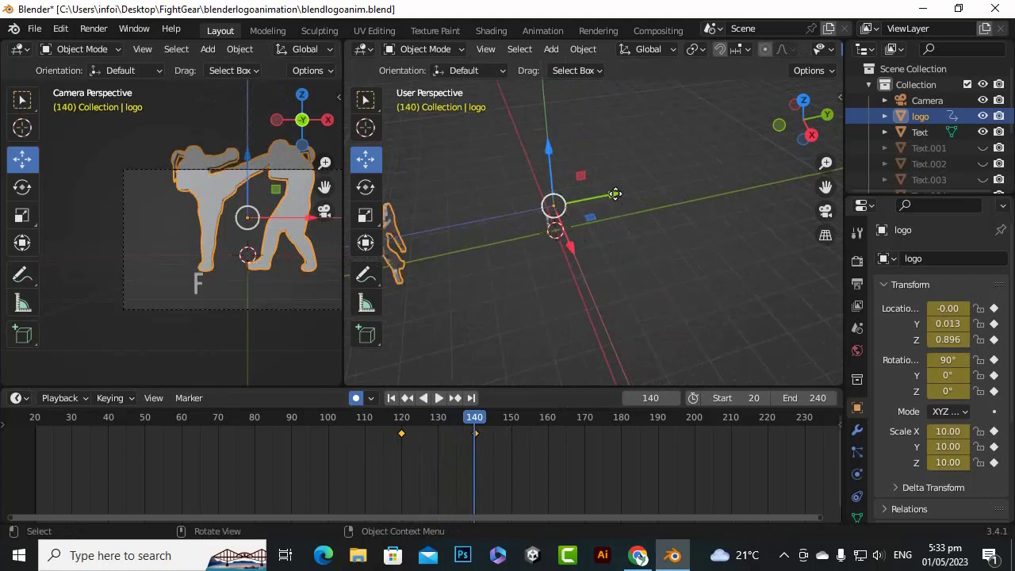
{"action": "left_click_drag", "start_coordinate": [614, 194], "coordinate": [476, 252]}
{"action": "key", "text": "ctrl+z"}
{"action": "key", "text": "ctrl+z"}
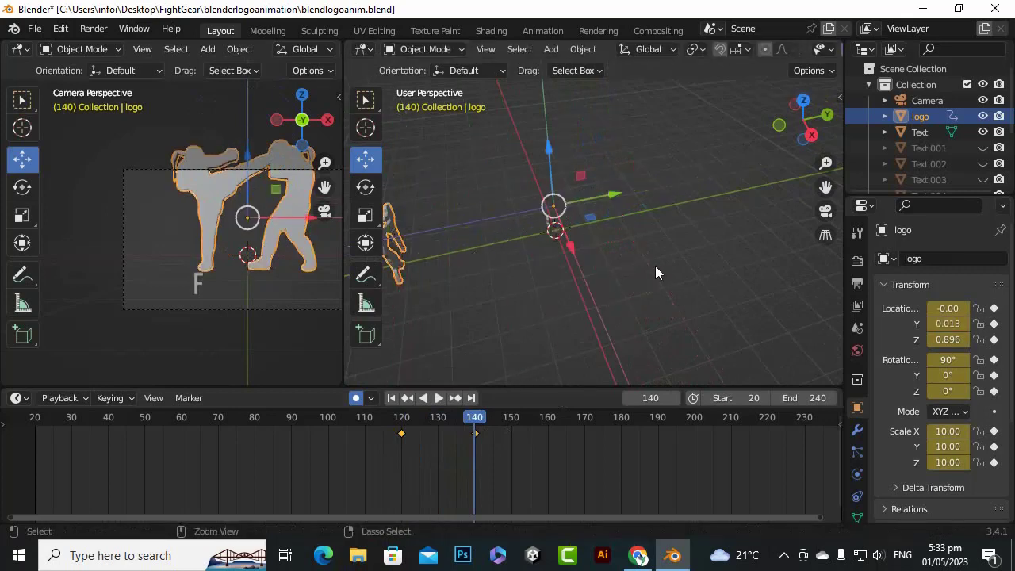
{"action": "left_click", "coordinate": [646, 210], "text": "ctrl"}
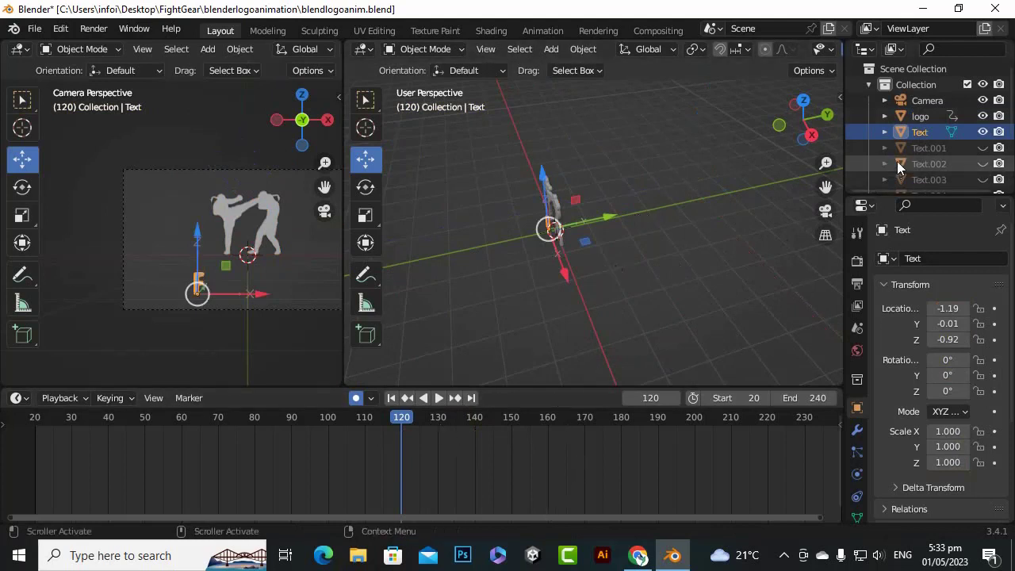
Select the logo and delete its keyframes at frames 120 and 140
{"action": "left_click", "coordinate": [928, 117]}
{"action": "scroll", "coordinate": [495, 444], "scroll_direction": "down", "scroll_amount": 1}
{"action": "scroll", "coordinate": [495, 448], "scroll_direction": "down", "scroll_amount": 1}
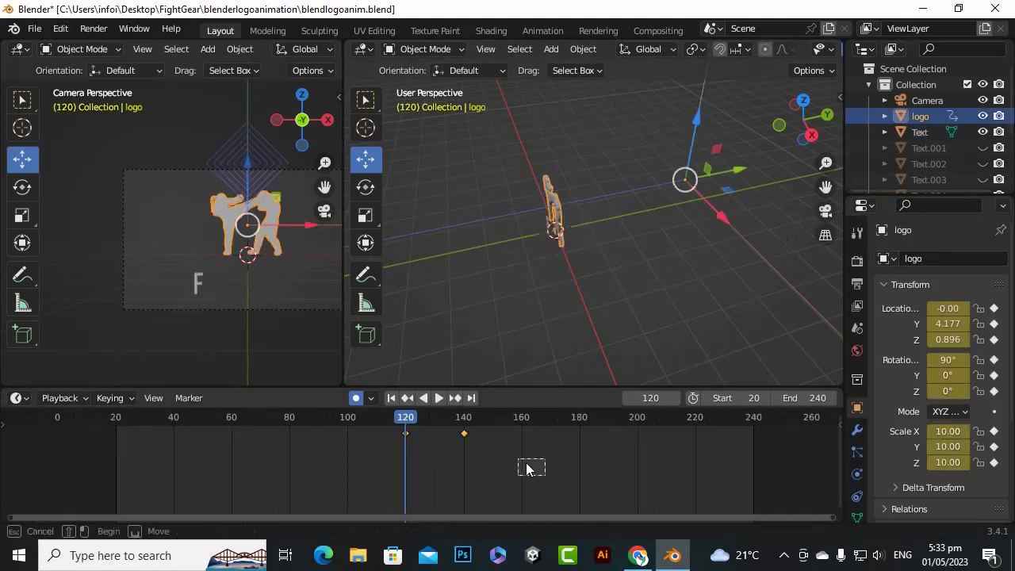
{"action": "key", "text": "Delete"}
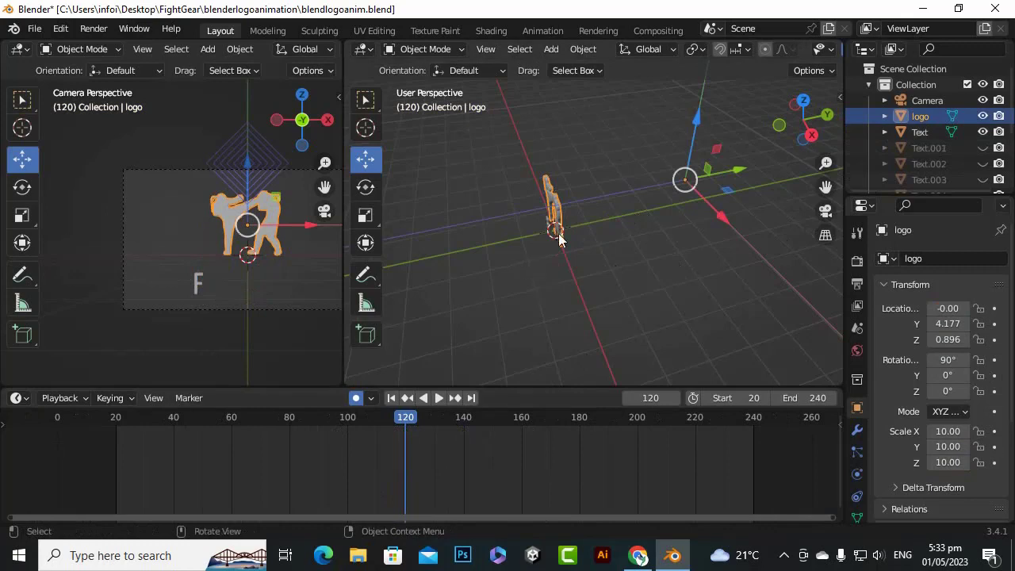
Set the logo's origin to its geometry and move the logo along the Y axis to 1.789 at frame 120
{"action": "right_click", "coordinate": [558, 205]}
{"action": "mouse_move", "coordinate": [558, 204]}
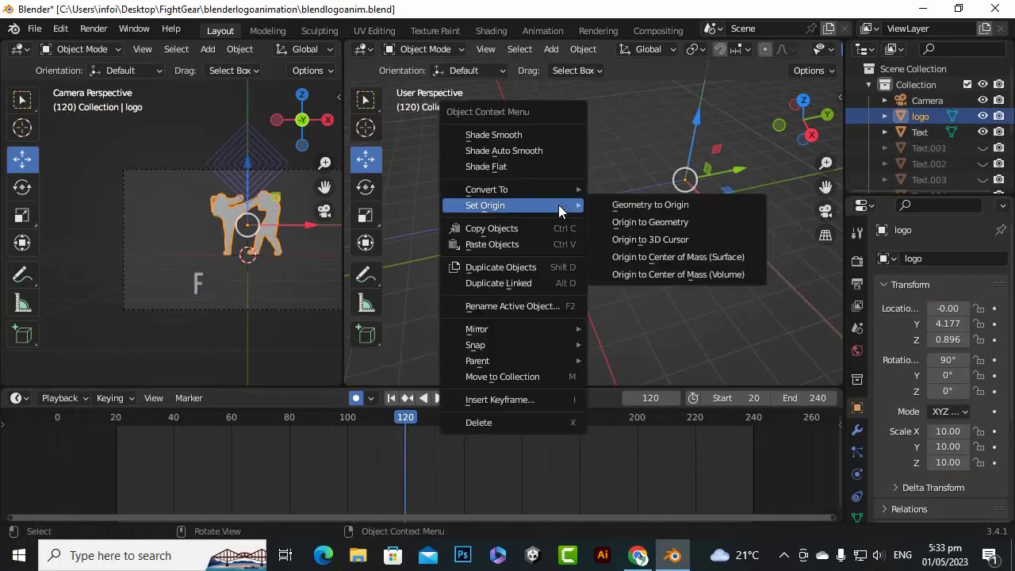
{"action": "left_click", "coordinate": [615, 223]}
{"action": "middle_click_drag", "start_coordinate": [616, 224], "coordinate": [575, 190]}
{"action": "left_click_drag", "start_coordinate": [575, 190], "coordinate": [690, 185]}
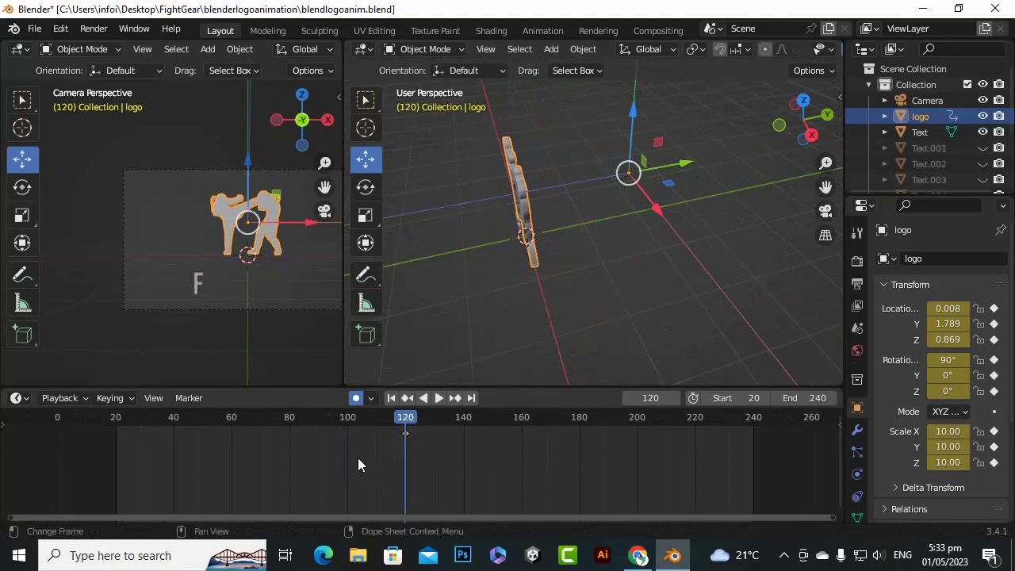
Delete the logo's keyframe at frame 120 and turn off automatic keyframing
{"action": "key", "text": "Delete"}
{"action": "left_click", "coordinate": [356, 398]}
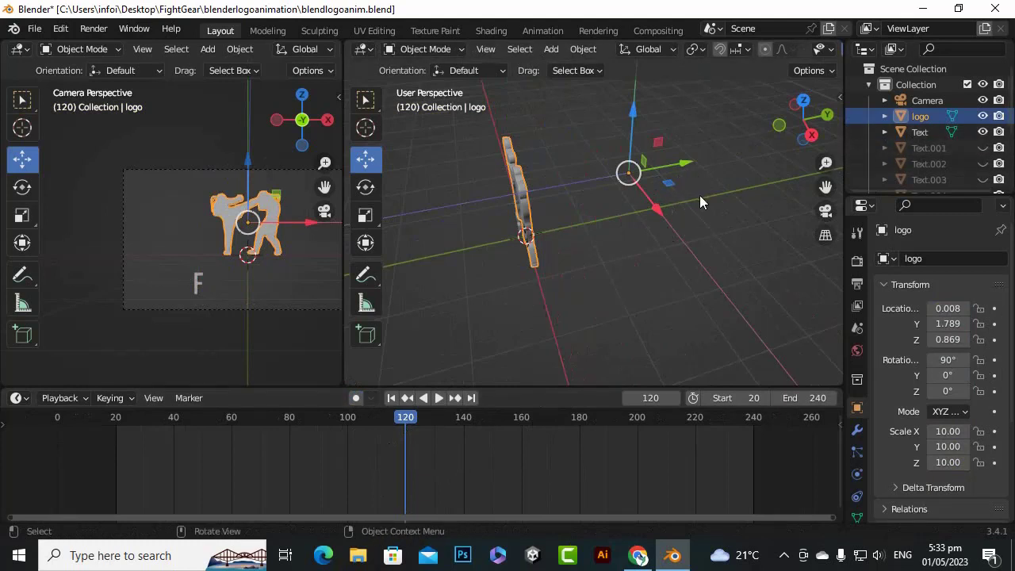
Move the logo along the Y axis to about 0 and set its origin to its geometry
{"action": "left_click_drag", "start_coordinate": [677, 167], "coordinate": [584, 213]}
{"action": "left_click", "coordinate": [829, 70]}
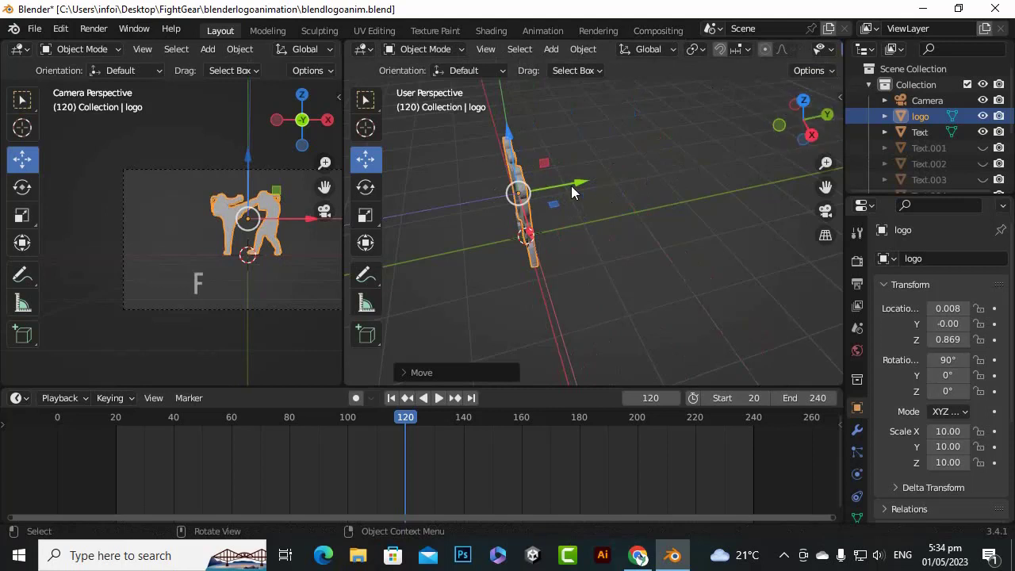
{"action": "right_click", "coordinate": [526, 207]}
{"action": "mouse_move", "coordinate": [524, 207]}
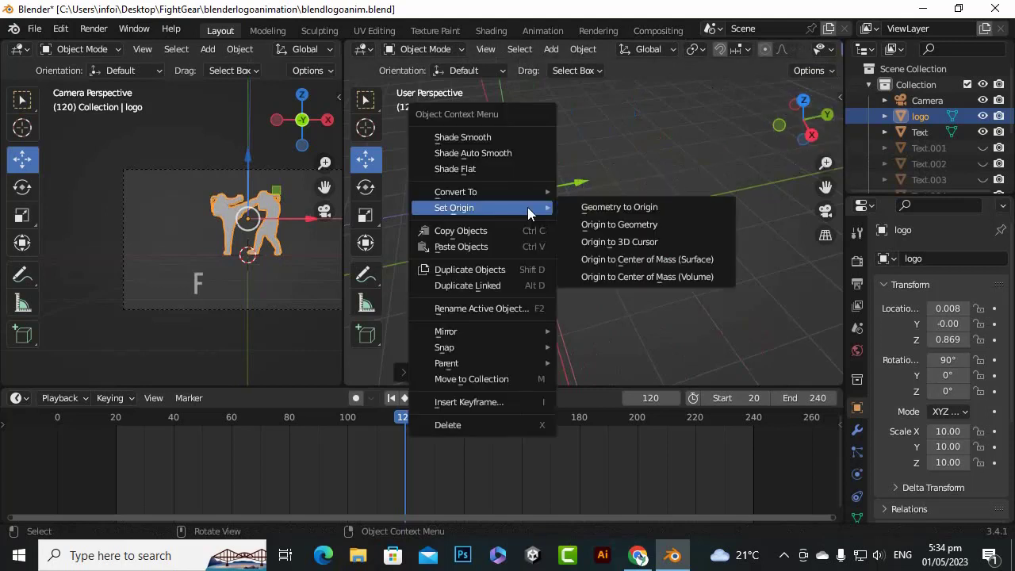
{"action": "left_click", "coordinate": [600, 225]}
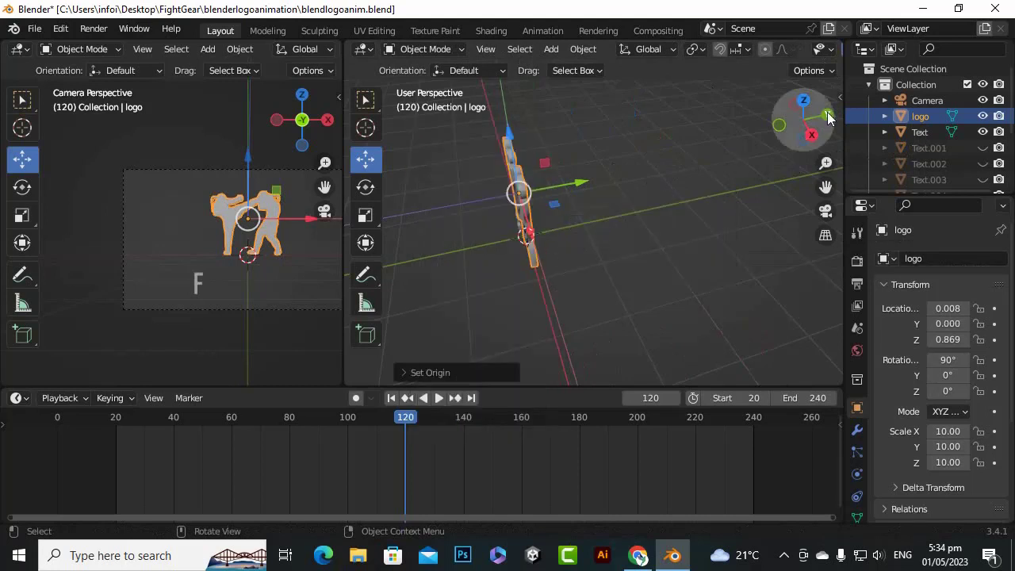
{"action": "left_click", "coordinate": [829, 69]}
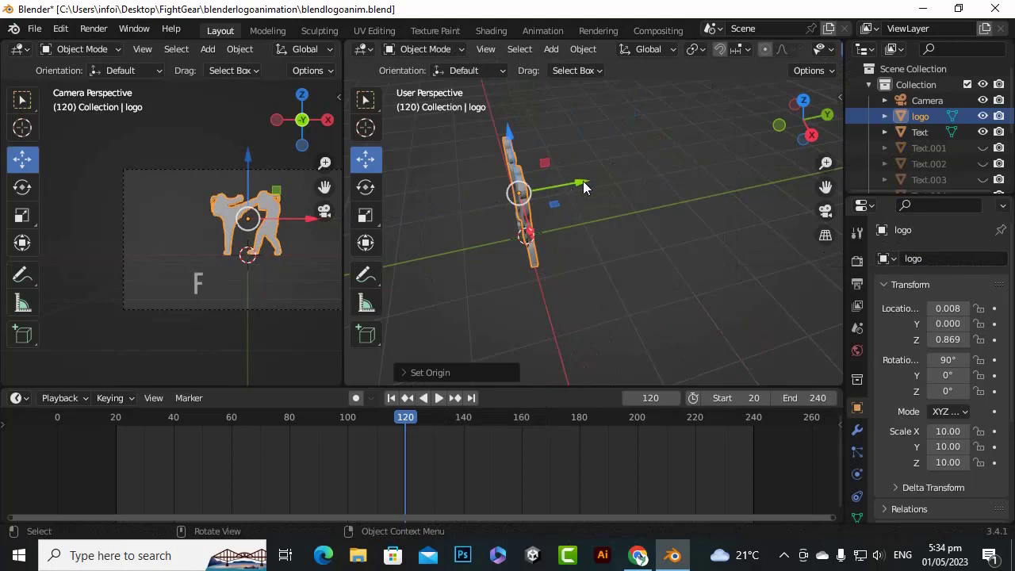
{"action": "left_click_drag", "start_coordinate": [583, 181], "coordinate": [621, 233]}
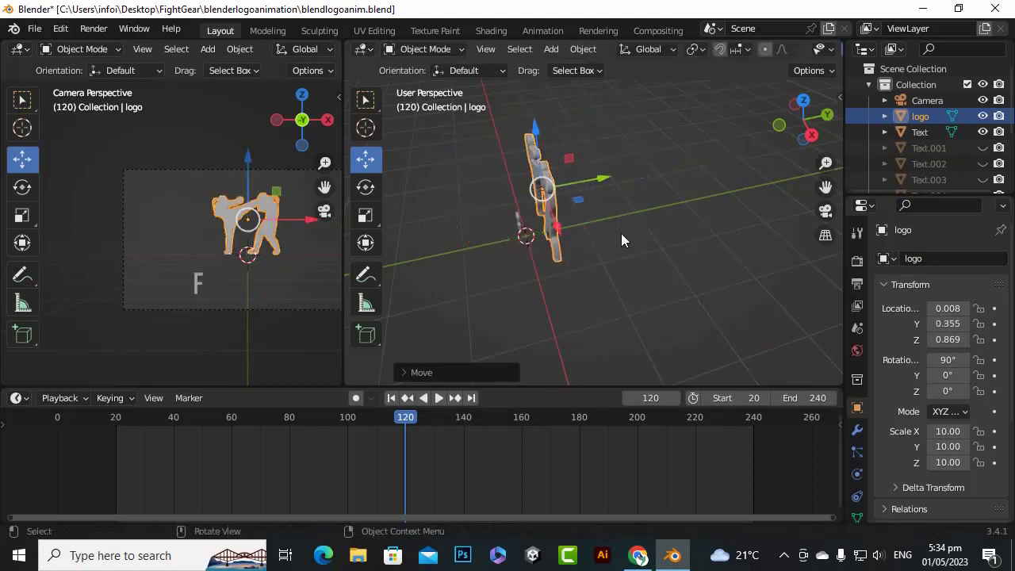
{"action": "key", "text": "ctrl+z"}
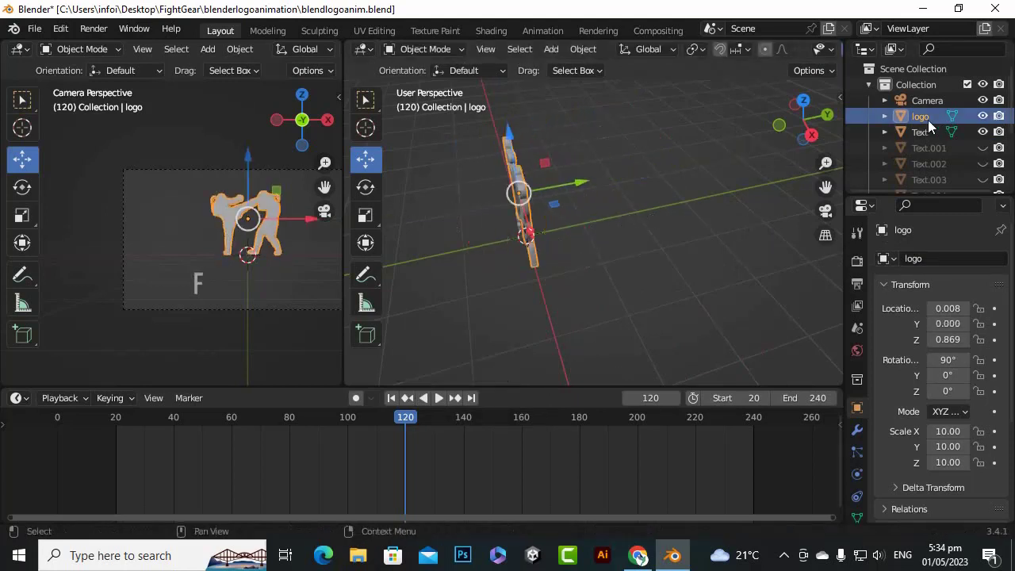
Hide the Text object and, with automatic keyframing on, keyframe the logo at frame 140 at about Y -0.01
{"action": "left_click", "coordinate": [983, 132]}
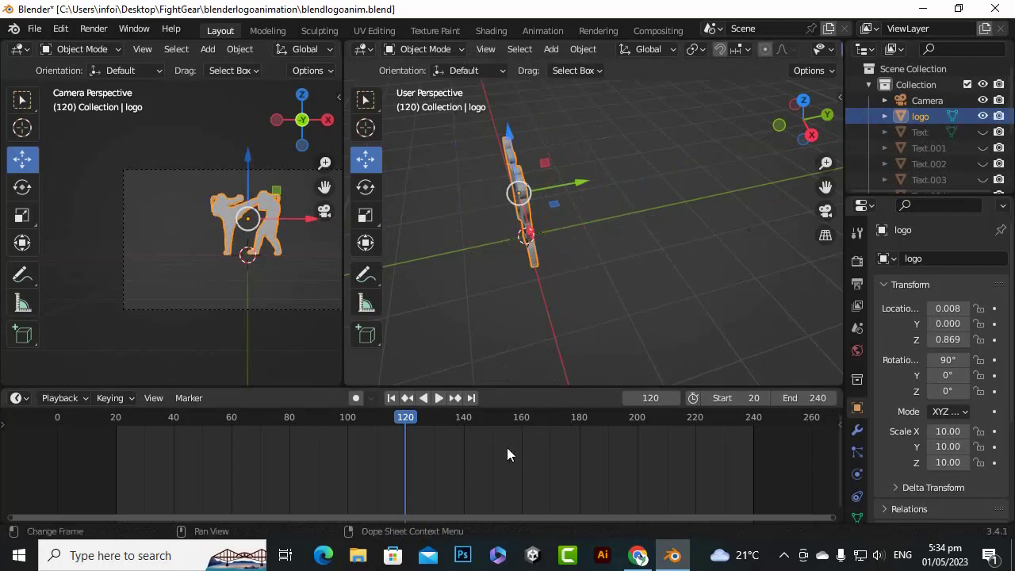
{"action": "left_click_drag", "start_coordinate": [428, 420], "coordinate": [464, 420]}
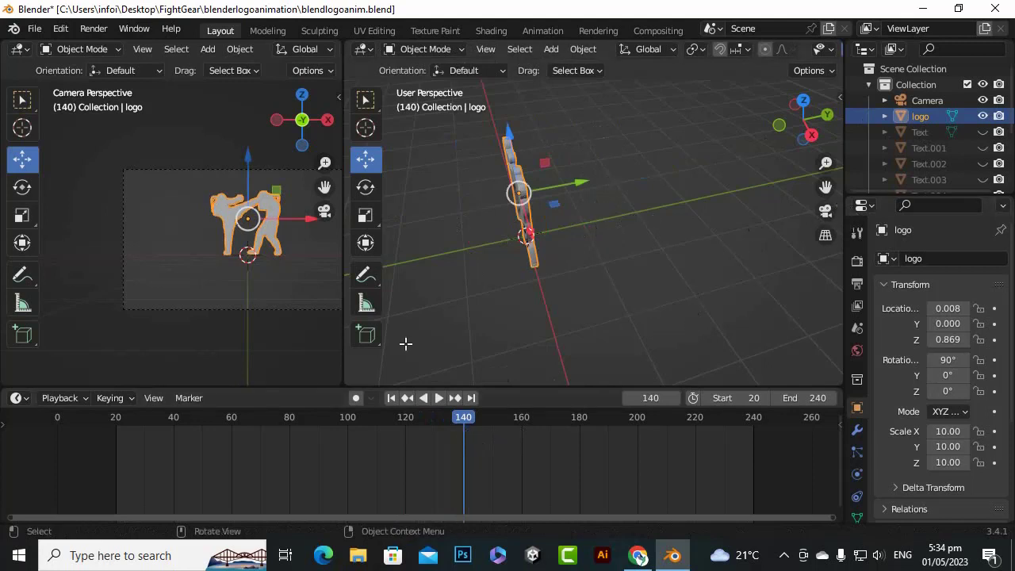
{"action": "left_click", "coordinate": [356, 398]}
{"action": "left_click_drag", "start_coordinate": [585, 181], "coordinate": [583, 183]}
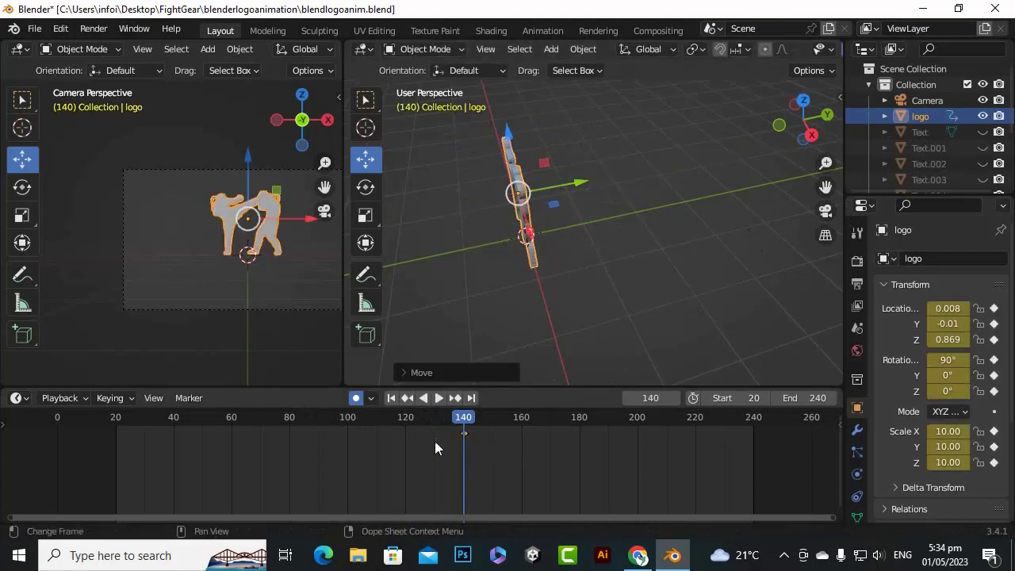
Keyframe the logo at frame 120 by moving it along the Y axis to about -0.69
{"action": "left_click_drag", "start_coordinate": [459, 418], "coordinate": [407, 426]}
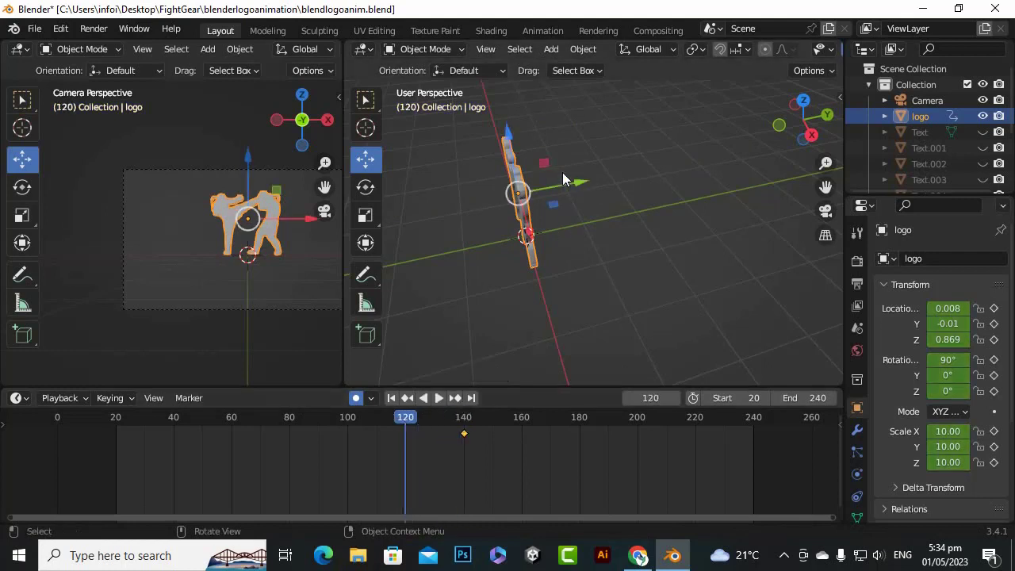
{"action": "left_click_drag", "start_coordinate": [573, 183], "coordinate": [524, 196]}
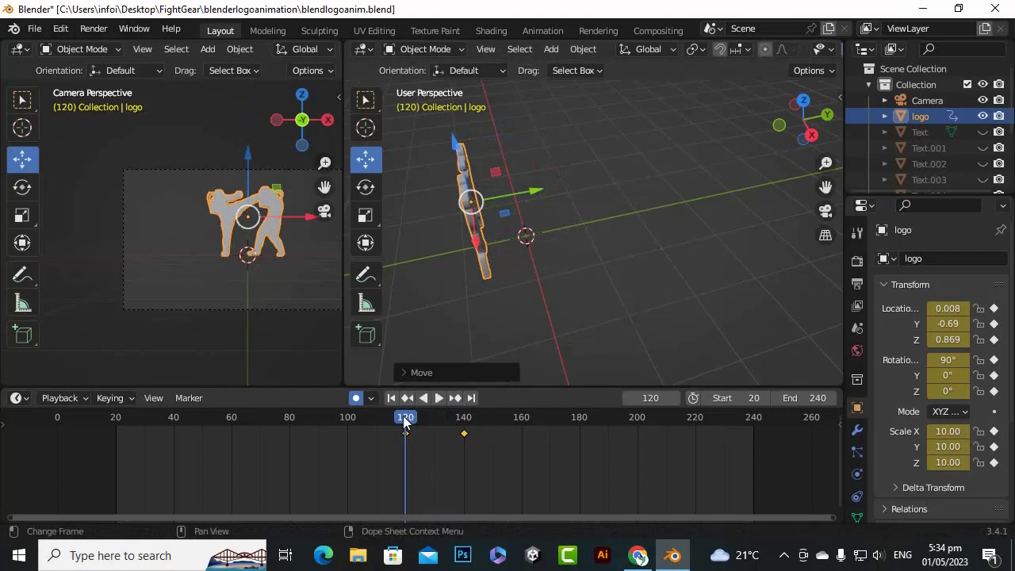
{"action": "middle_click_drag", "start_coordinate": [555, 314], "coordinate": [676, 253]}
{"action": "scroll", "coordinate": [529, 264], "scroll_direction": "up", "scroll_amount": 1}
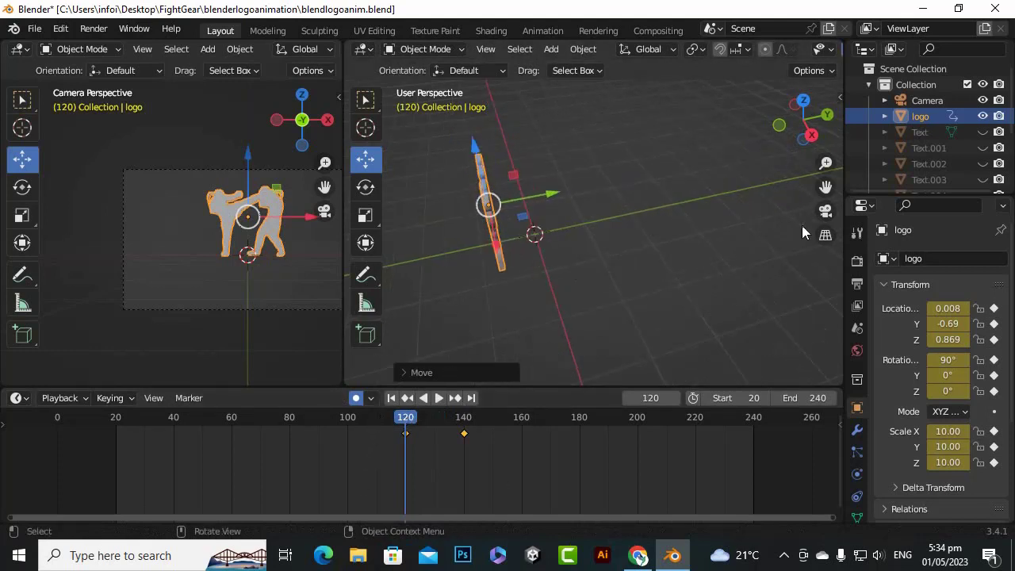
{"action": "left_click_drag", "start_coordinate": [827, 187], "coordinate": [618, 186]}
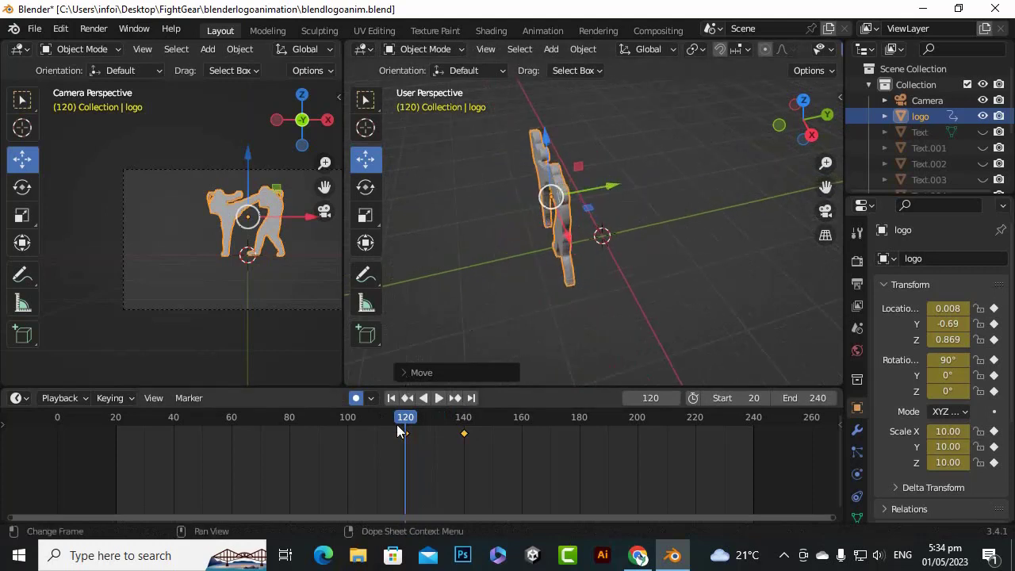
Keyframe the logo at frame 100 by moving it along the Y axis to about -1.45
{"action": "left_click", "coordinate": [382, 424]}
{"action": "key", "text": "space"}
{"action": "left_click_drag", "start_coordinate": [381, 425], "coordinate": [347, 423]}
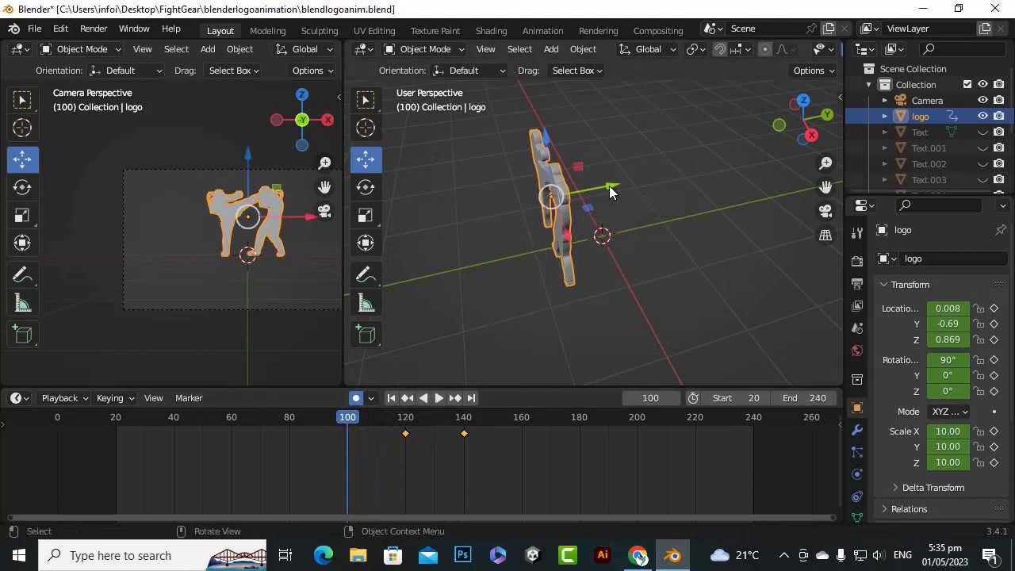
{"action": "left_click_drag", "start_coordinate": [609, 189], "coordinate": [547, 211]}
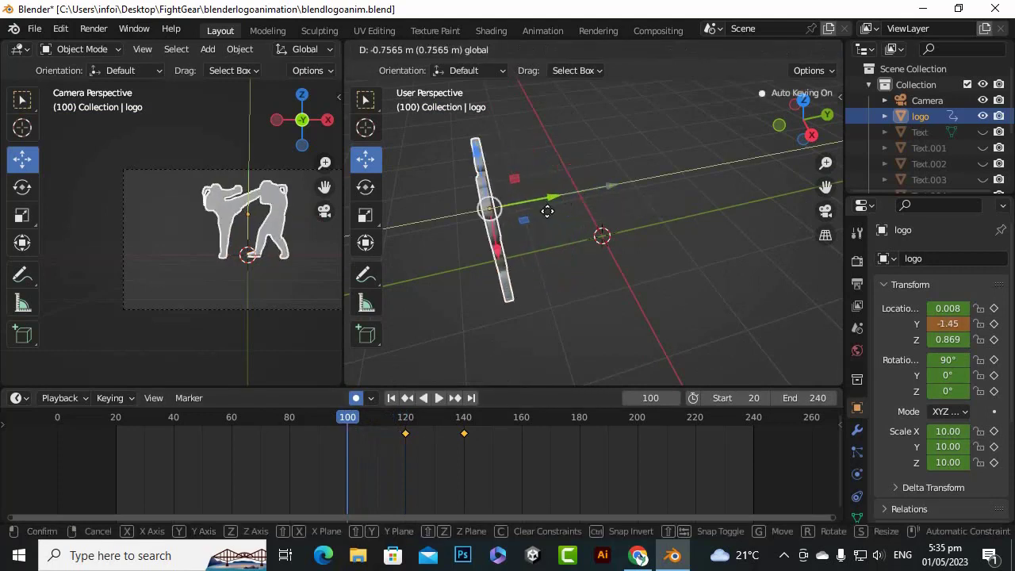
{"action": "middle_click_drag", "start_coordinate": [620, 211], "coordinate": [546, 254]}
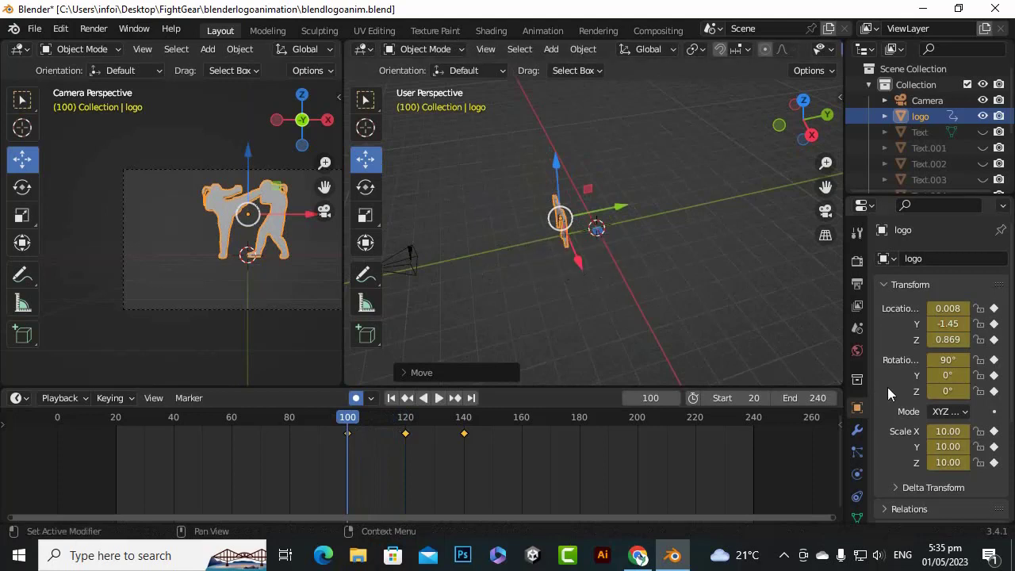
Set the logo's Z rotation to 90° at frame 100
{"action": "left_click", "coordinate": [931, 392]}
{"action": "left_click_drag", "start_coordinate": [931, 392], "coordinate": [904, 392]}
{"action": "left_click", "coordinate": [961, 394]}
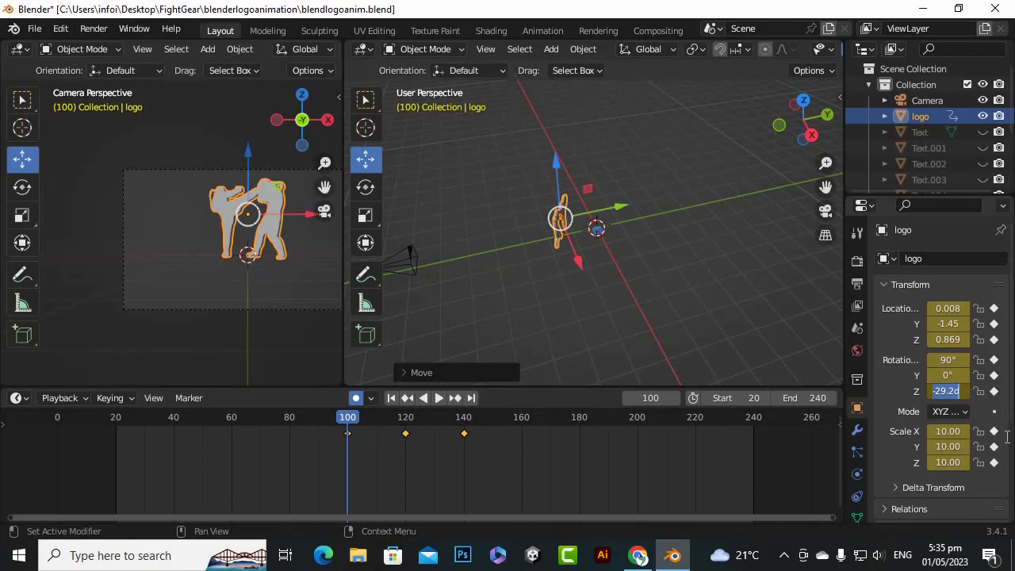
{"action": "type", "text": "90"}
{"action": "key", "text": "Return"}
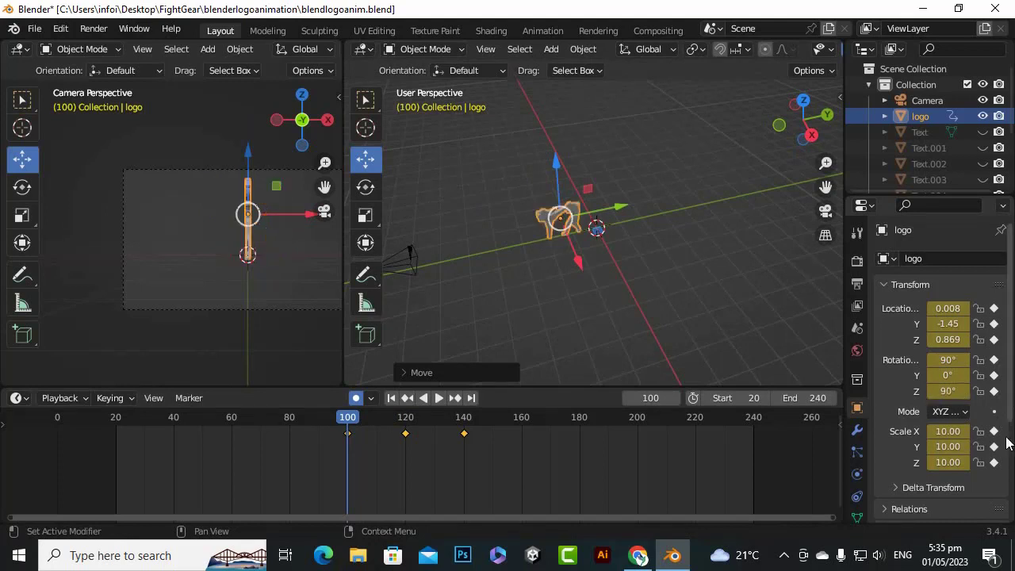
{"action": "middle_click_drag", "start_coordinate": [605, 276], "coordinate": [566, 181]}
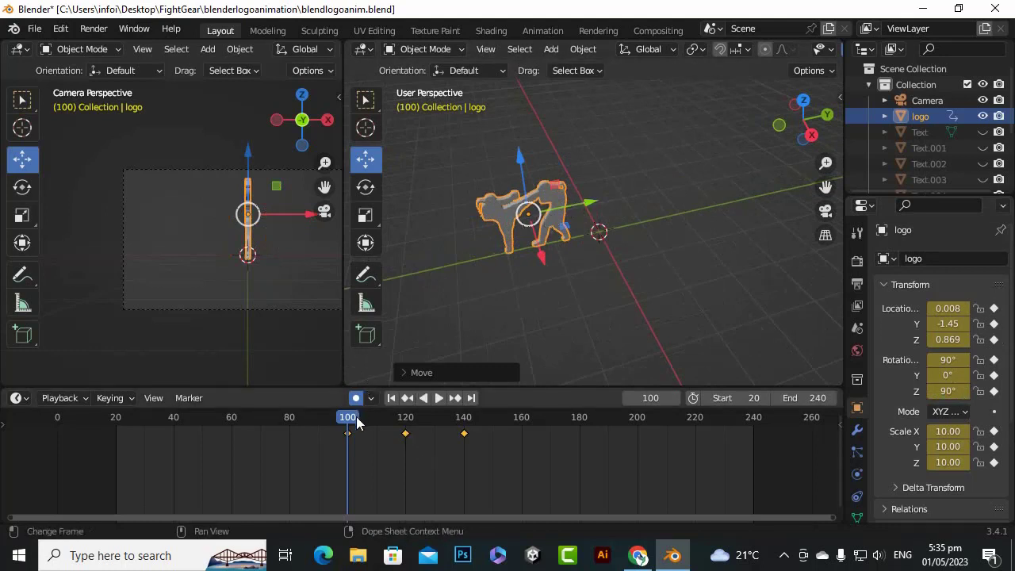
Review the logo's movement and rotation by playing and scrubbing between frames 80 and 140
{"action": "left_click_drag", "start_coordinate": [357, 423], "coordinate": [290, 423]}
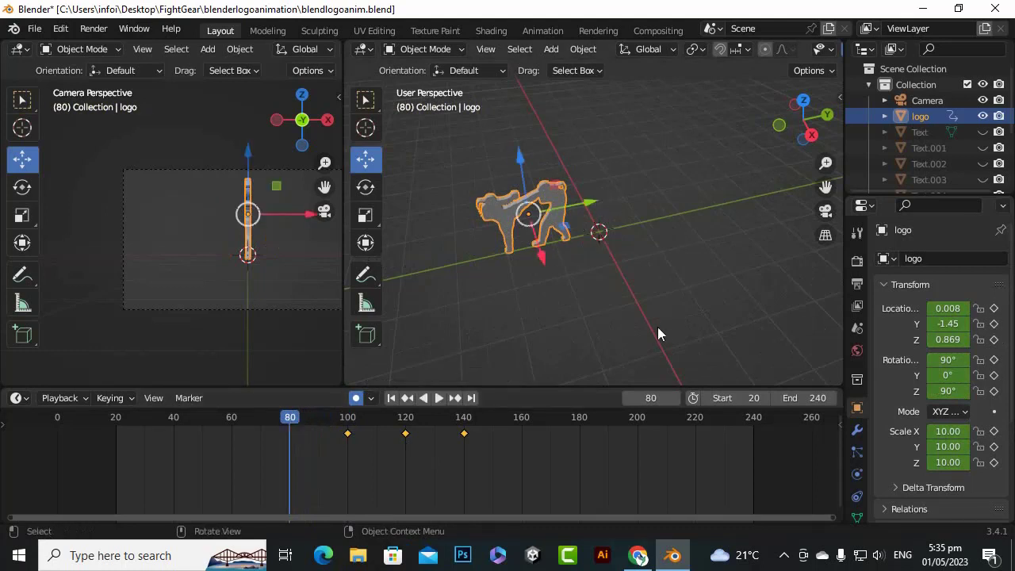
{"action": "scroll", "coordinate": [577, 230], "scroll_direction": "down", "scroll_amount": 3}
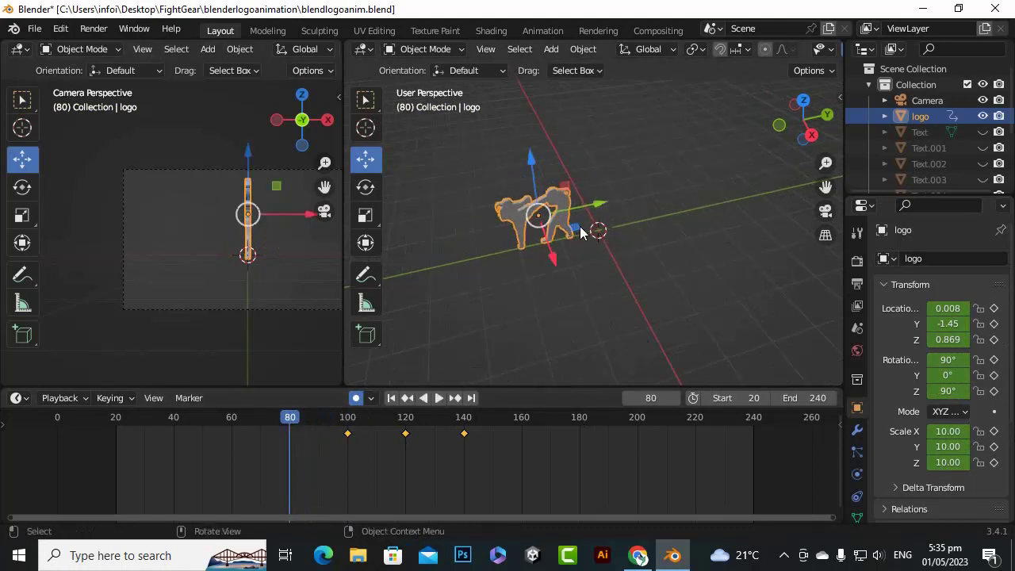
{"action": "scroll", "coordinate": [583, 229], "scroll_direction": "up", "scroll_amount": 2}
{"action": "key", "text": "space"}
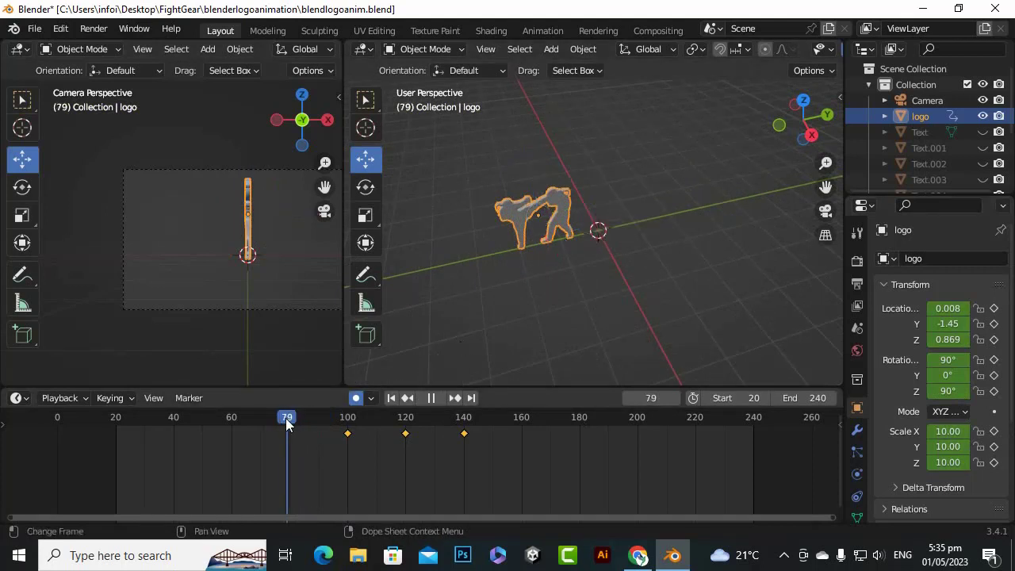
{"action": "key", "text": "space"}
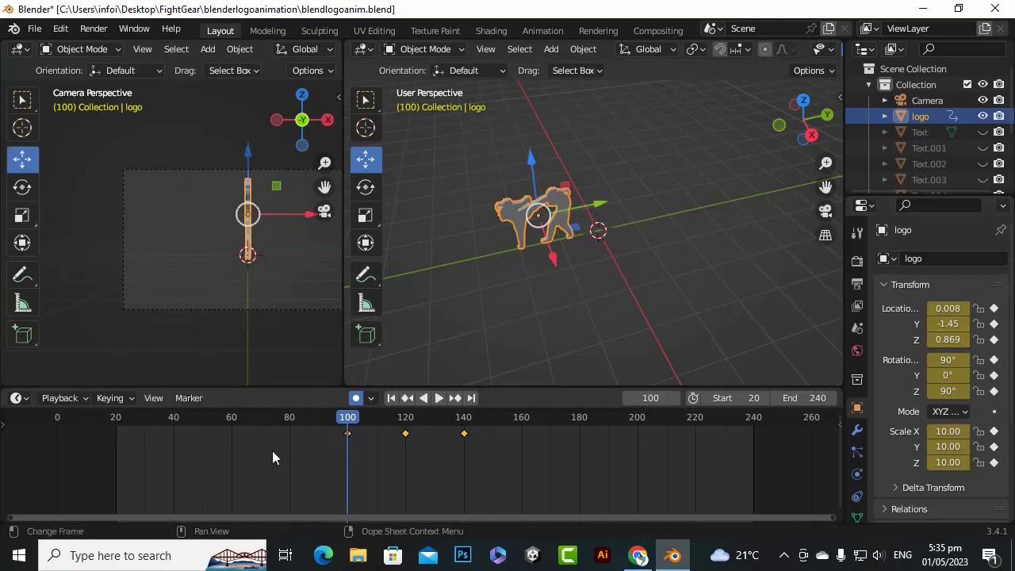
{"action": "left_click_drag", "start_coordinate": [353, 422], "coordinate": [406, 424]}
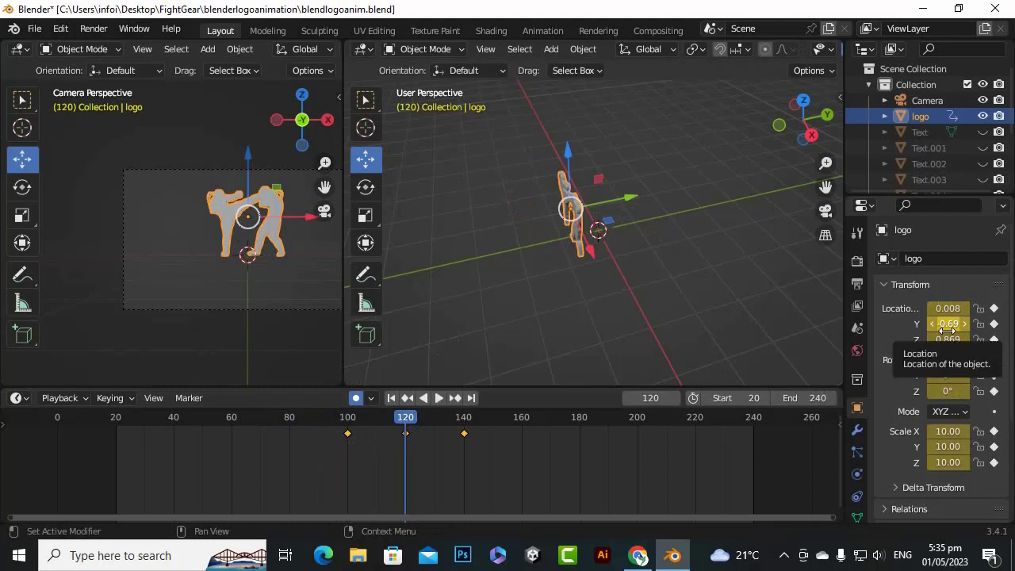
{"action": "left_click_drag", "start_coordinate": [409, 431], "coordinate": [464, 423]}
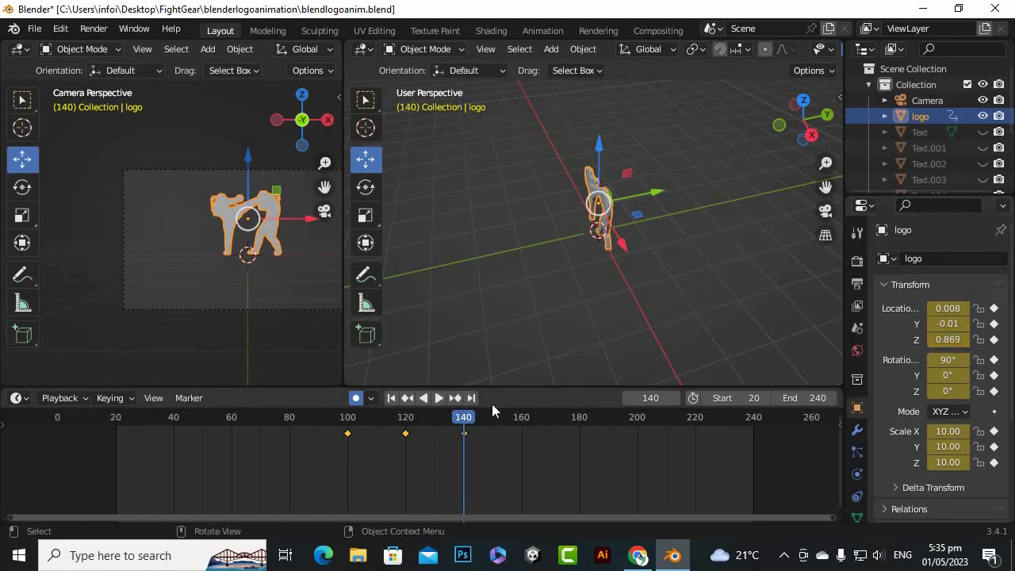
{"action": "key", "text": "space"}
{"action": "left_click", "coordinate": [417, 420]}
{"action": "left_click_drag", "start_coordinate": [417, 417], "coordinate": [406, 417]}
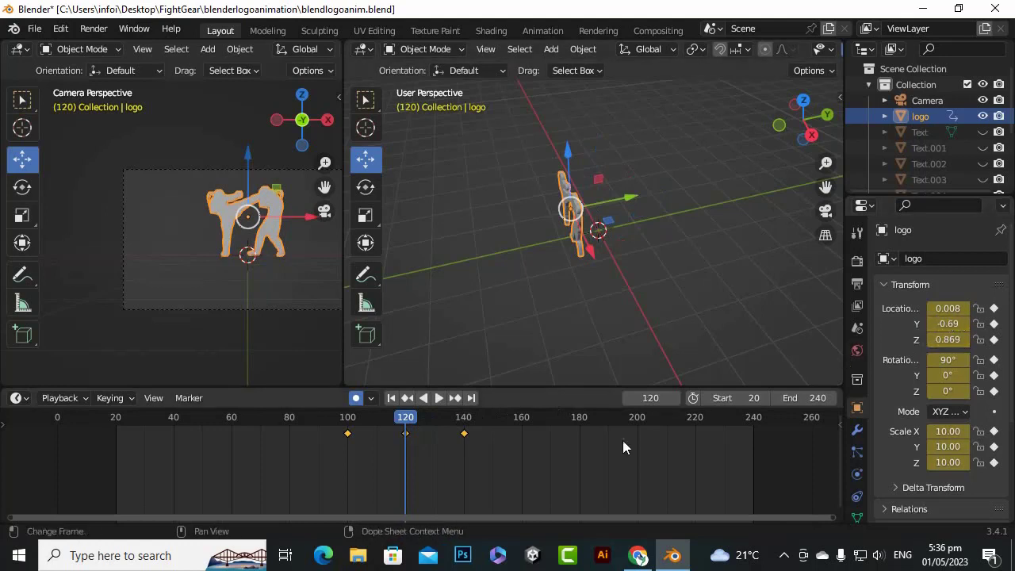
{"action": "left_click_drag", "start_coordinate": [406, 428], "coordinate": [349, 426]}
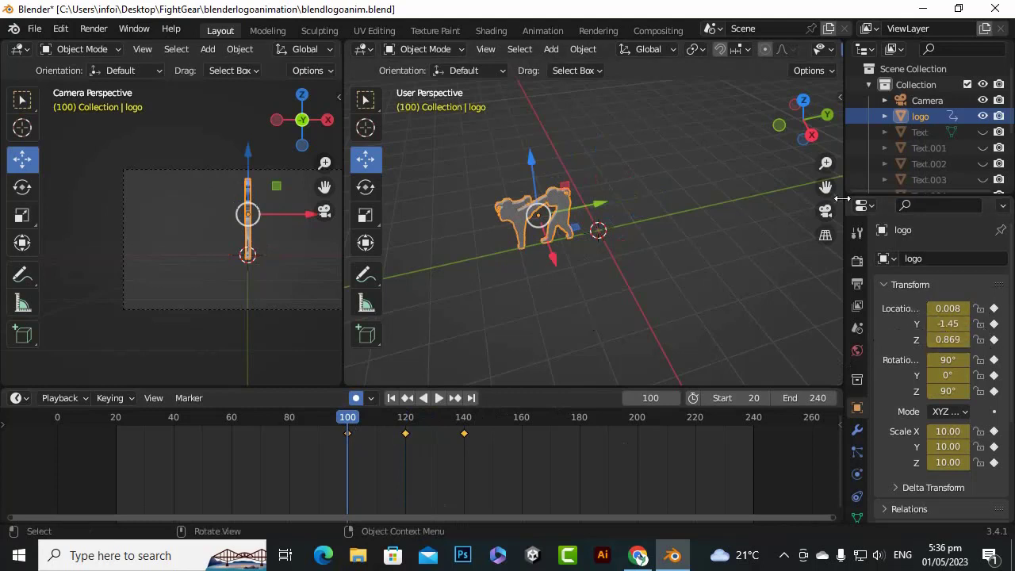
Keyframe the logo at frame 80 by moving it along the Y axis to about -2.21
{"action": "scroll", "coordinate": [722, 234], "scroll_direction": "down", "scroll_amount": 4}
{"action": "left_click_drag", "start_coordinate": [825, 188], "coordinate": [877, 196]}
{"action": "scroll", "coordinate": [622, 244], "scroll_direction": "up", "scroll_amount": 2}
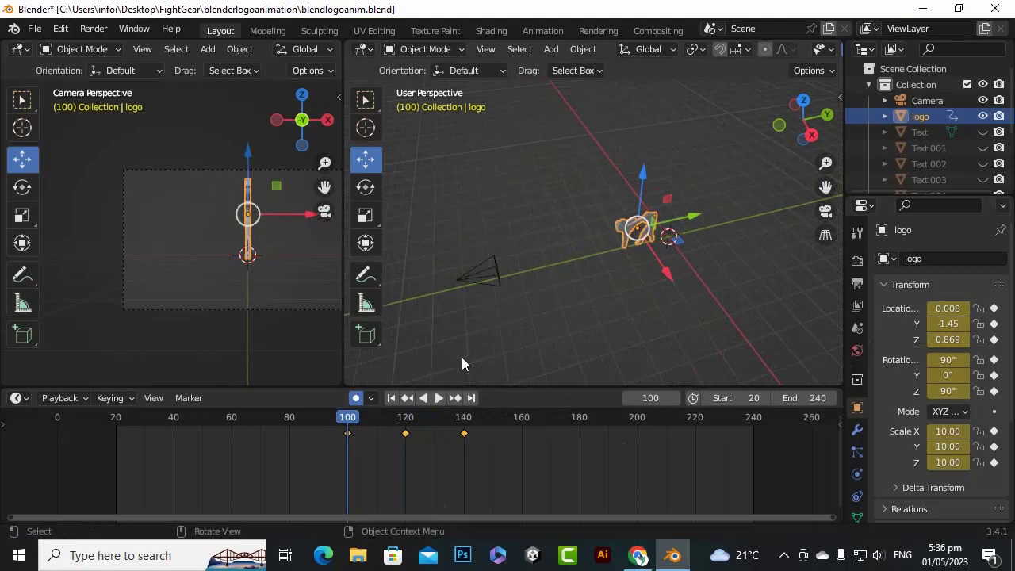
{"action": "left_click_drag", "start_coordinate": [321, 417], "coordinate": [290, 417]}
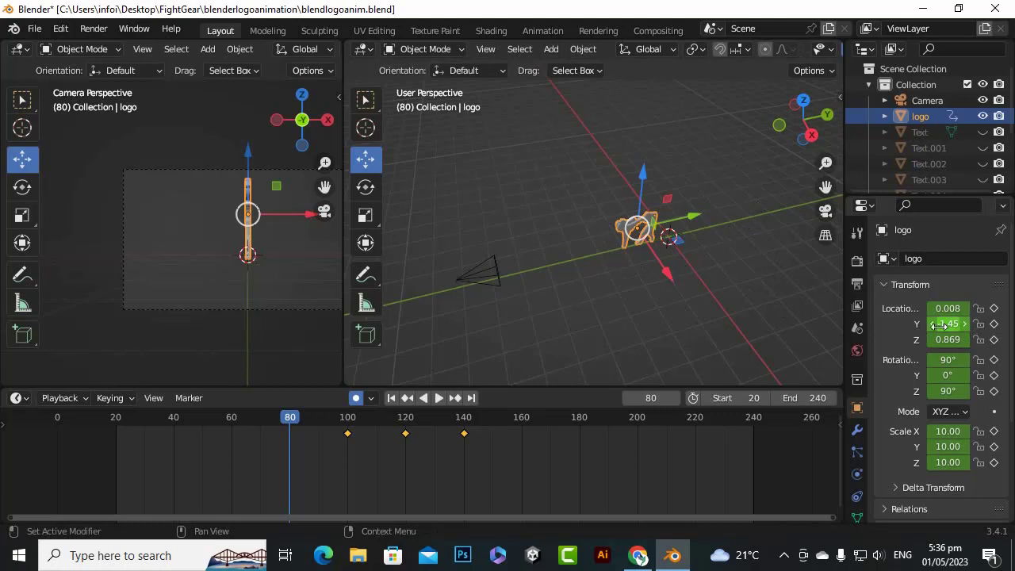
{"action": "left_click_drag", "start_coordinate": [694, 222], "coordinate": [672, 221]}
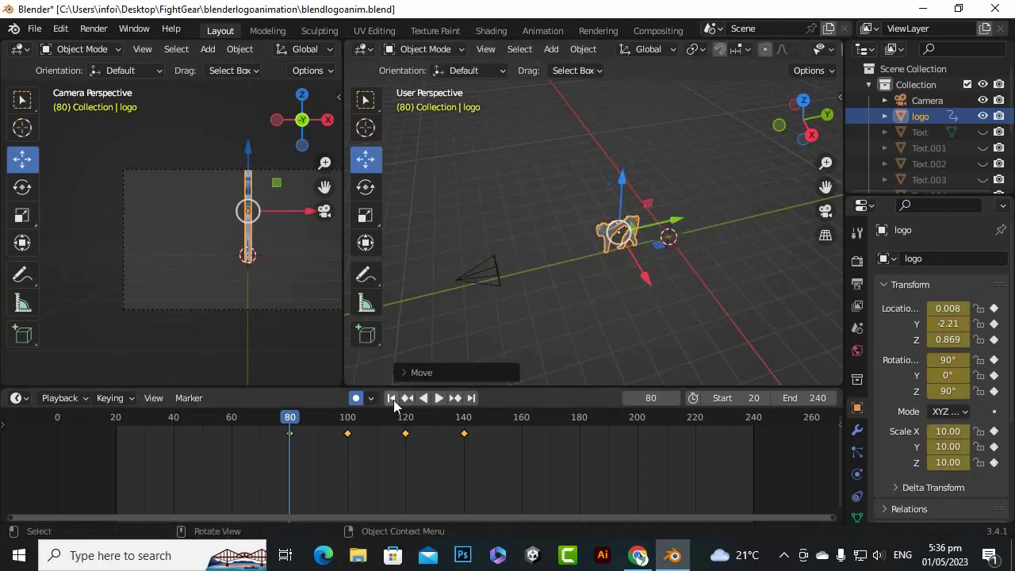
{"action": "left_click", "coordinate": [945, 360]}
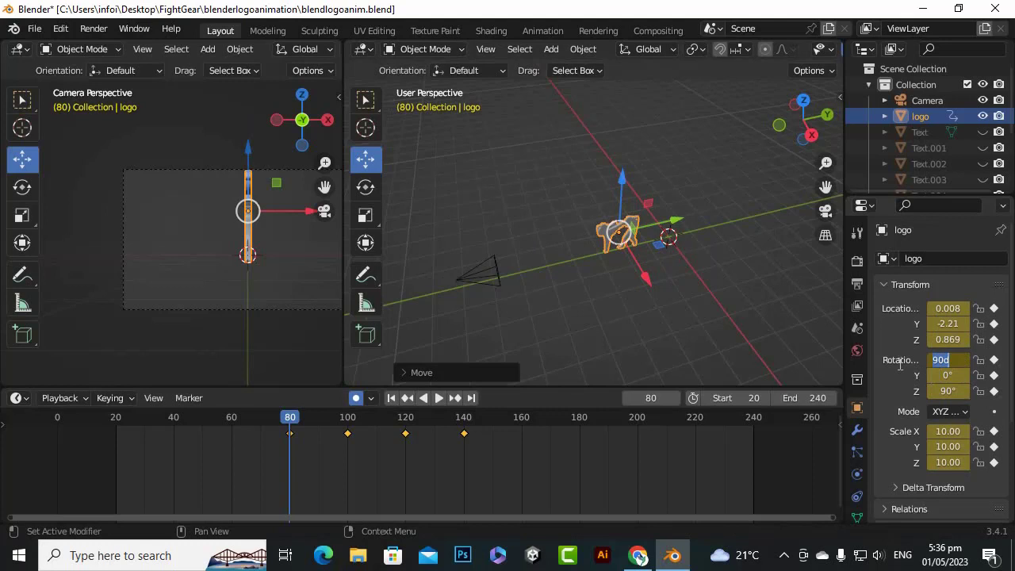
{"action": "type", "text": "18"}
{"action": "key", "text": "BackSpace"}
{"action": "key", "text": "BackSpace"}
{"action": "left_click", "coordinate": [944, 390]}
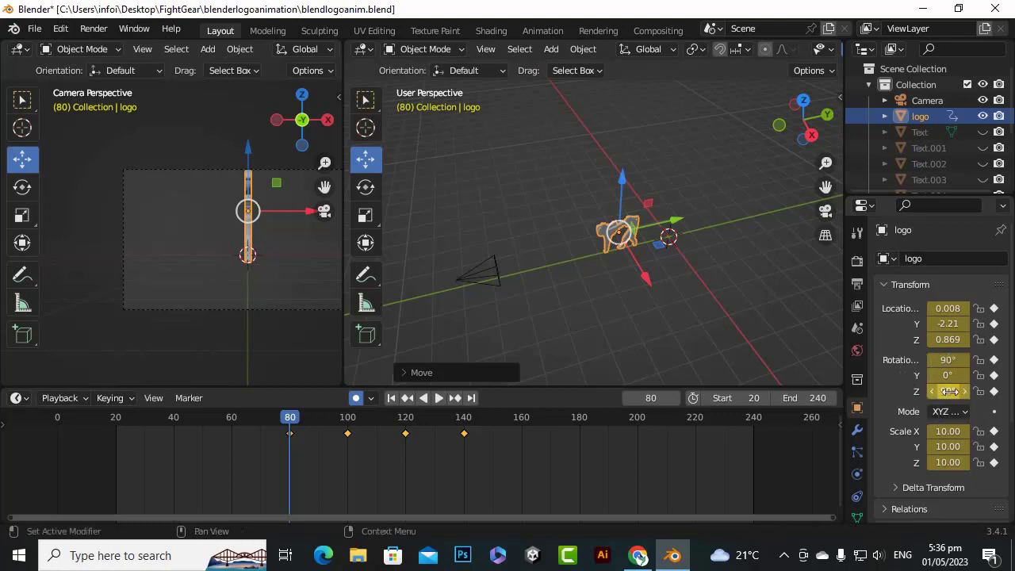
Set the logo's Z rotation to 180° at frame 80 and play back the animation
{"action": "left_click", "coordinate": [948, 391]}
{"action": "type", "text": "1"}
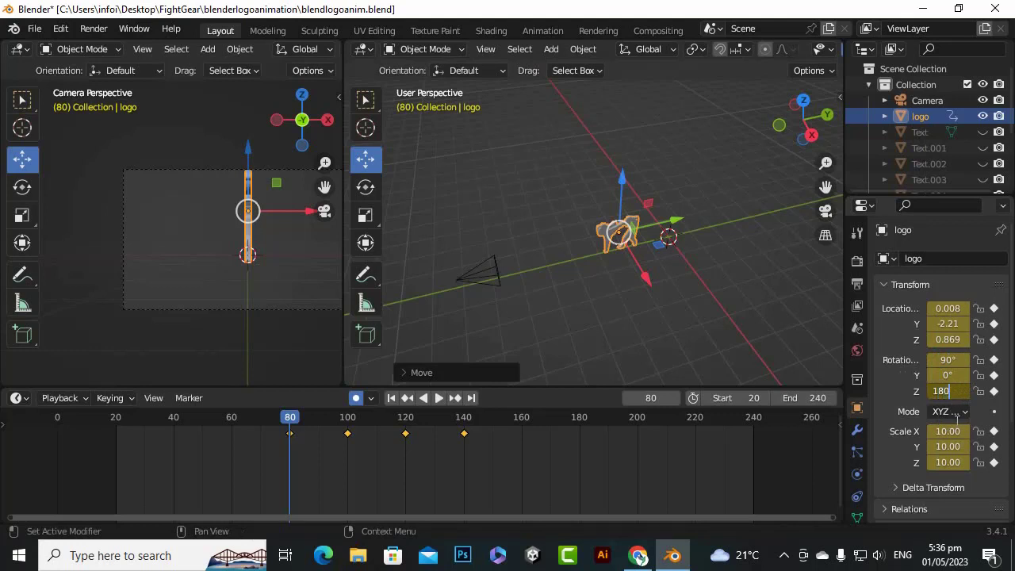
{"action": "type", "text": "80"}
{"action": "key", "text": "Return"}
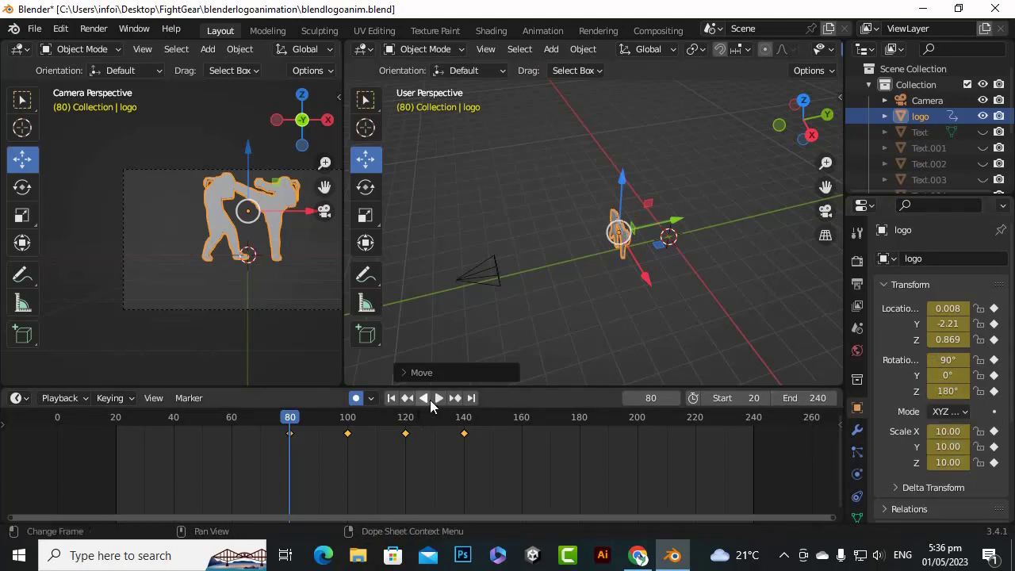
{"action": "key", "text": "space"}
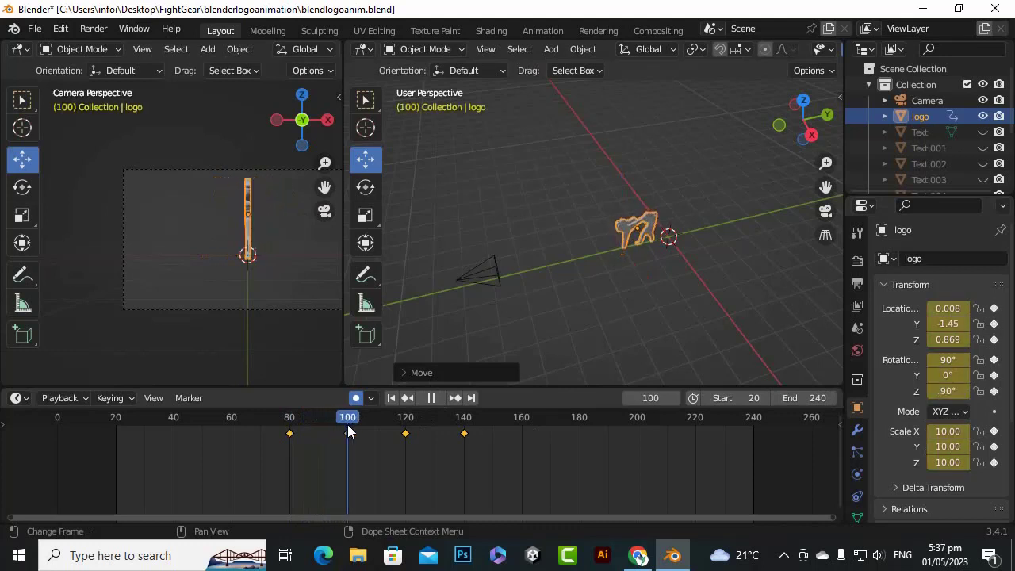
Keyframe the logo at frame 60 by moving it along the Y axis to about -3.00
{"action": "left_click_drag", "start_coordinate": [373, 433], "coordinate": [231, 439]}
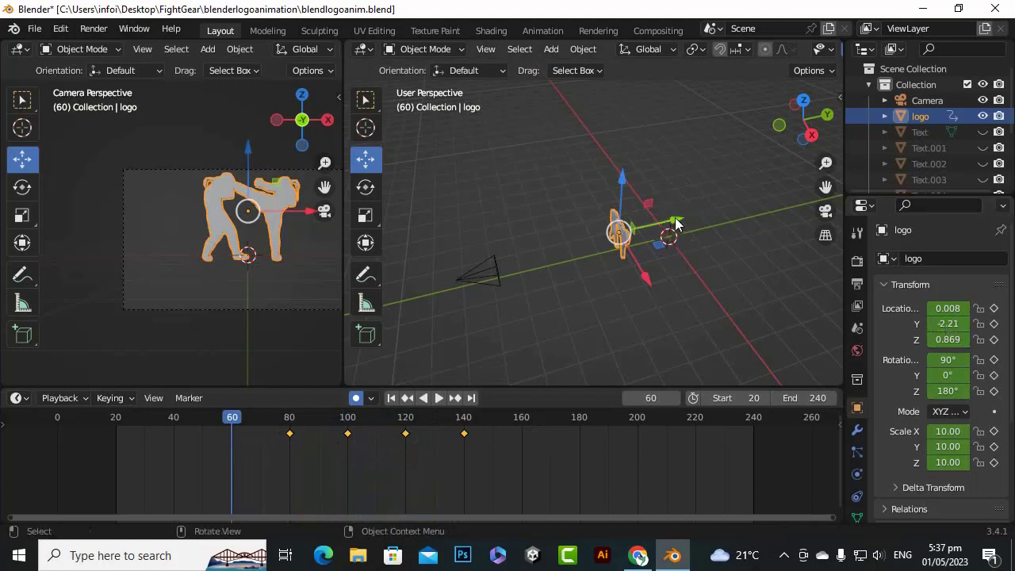
{"action": "left_click_drag", "start_coordinate": [674, 221], "coordinate": [654, 231]}
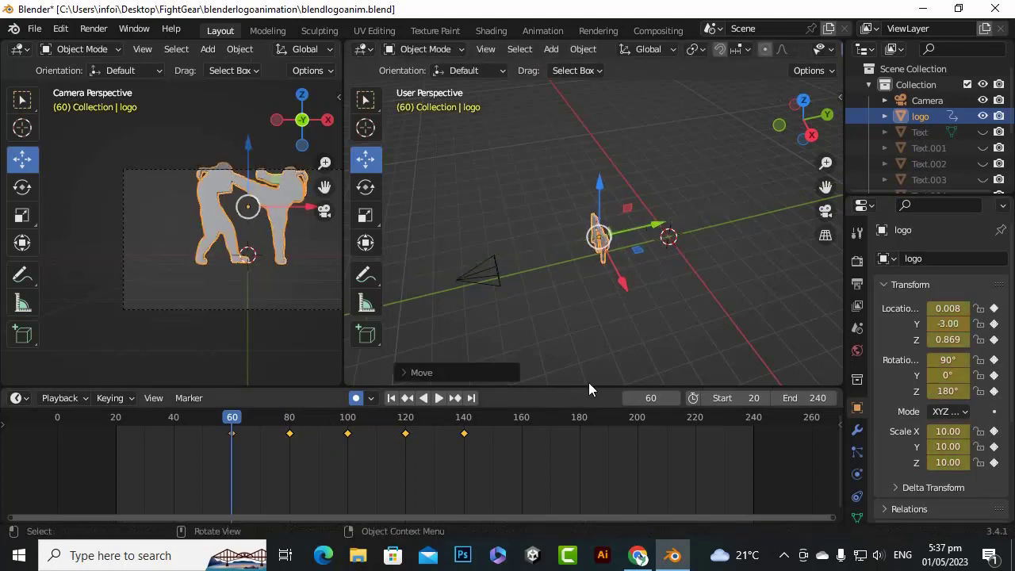
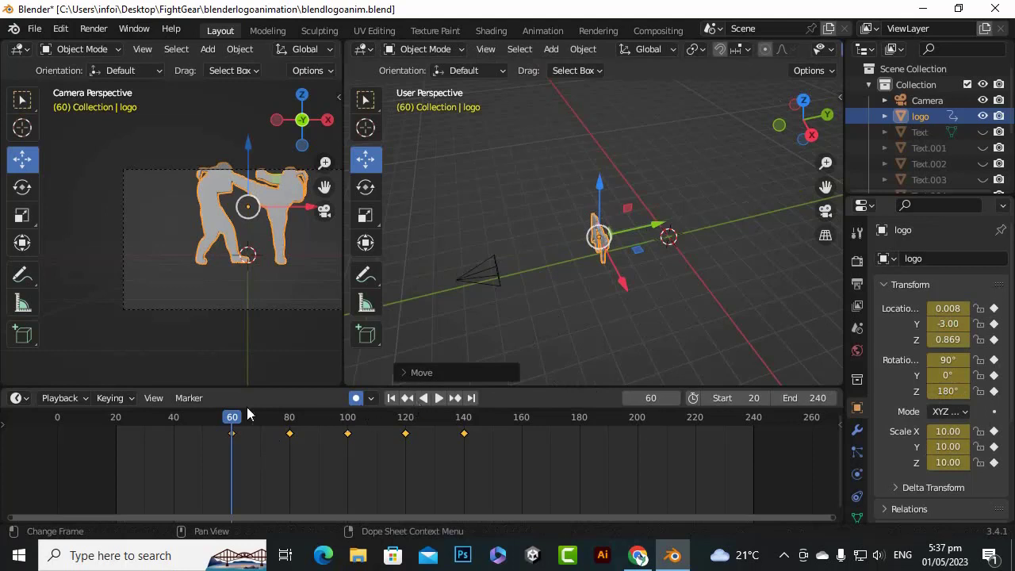
Try a Z rotation of -90° for the logo at frame 60 and play back the motion
{"action": "key", "text": "space"}
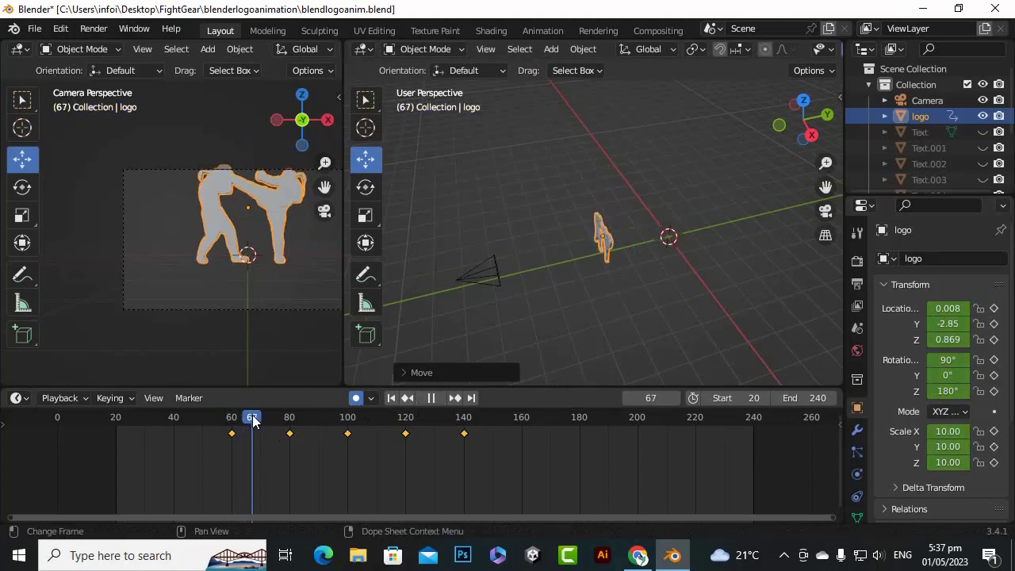
{"action": "left_click_drag", "start_coordinate": [252, 421], "coordinate": [232, 426]}
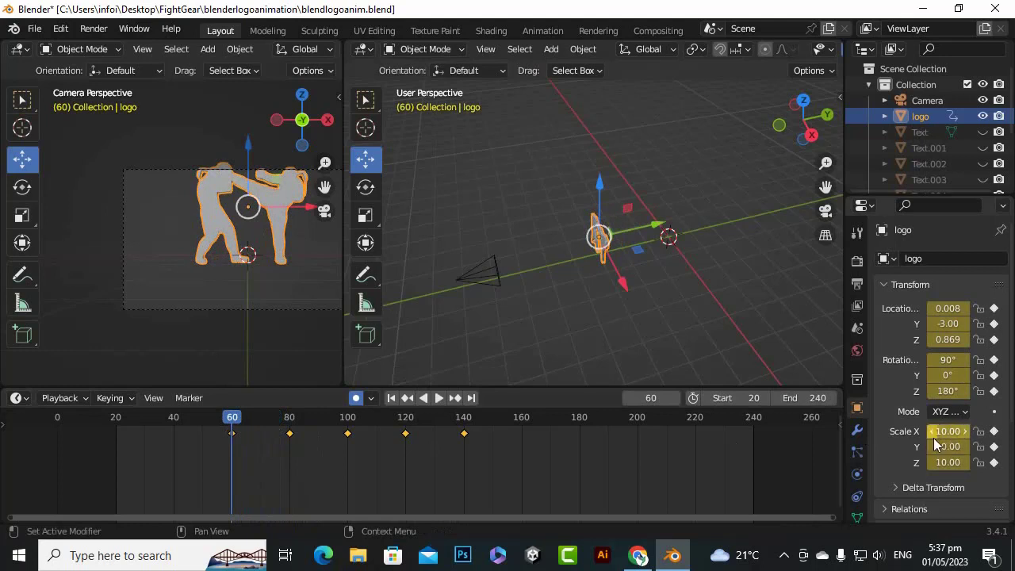
{"action": "left_click", "coordinate": [946, 391]}
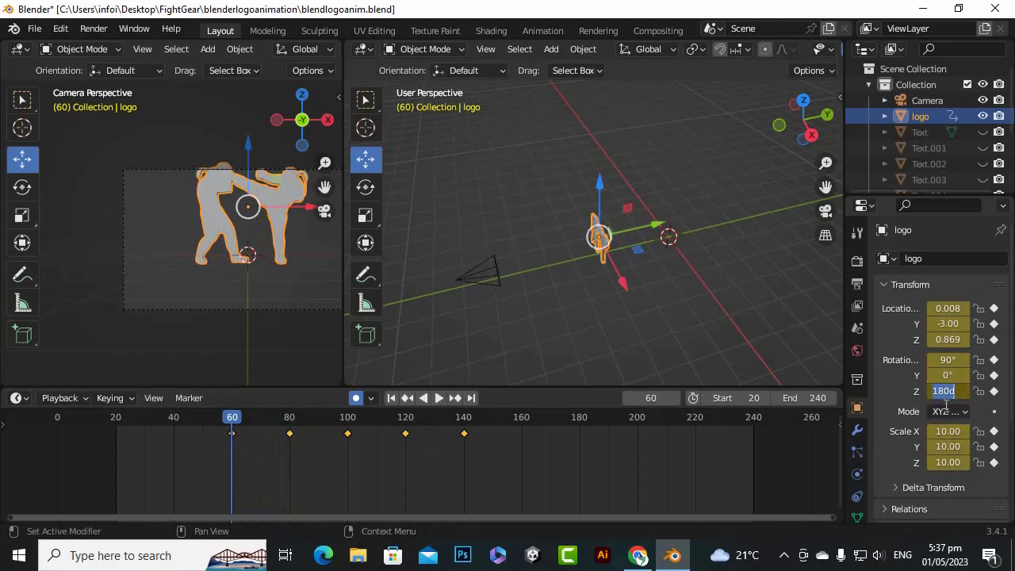
{"action": "key", "text": "BackSpace"}
{"action": "type", "text": "-90"}
{"action": "key", "text": "Return"}
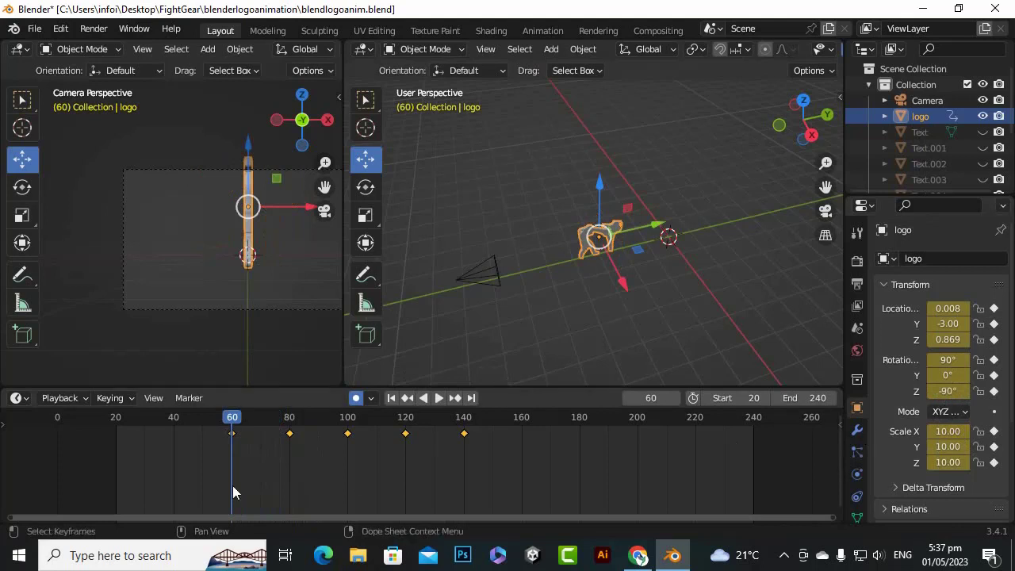
{"action": "key", "text": "space"}
{"action": "left_click_drag", "start_coordinate": [241, 415], "coordinate": [231, 445]}
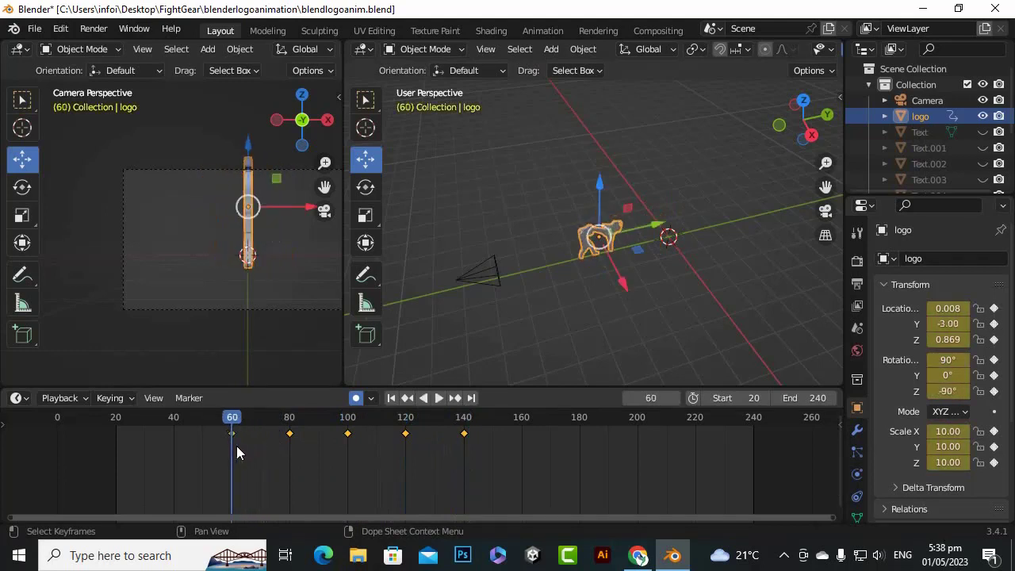
Try a Z rotation of 90° for the logo at frame 60 and scrub through the motion
{"action": "left_click", "coordinate": [943, 392]}
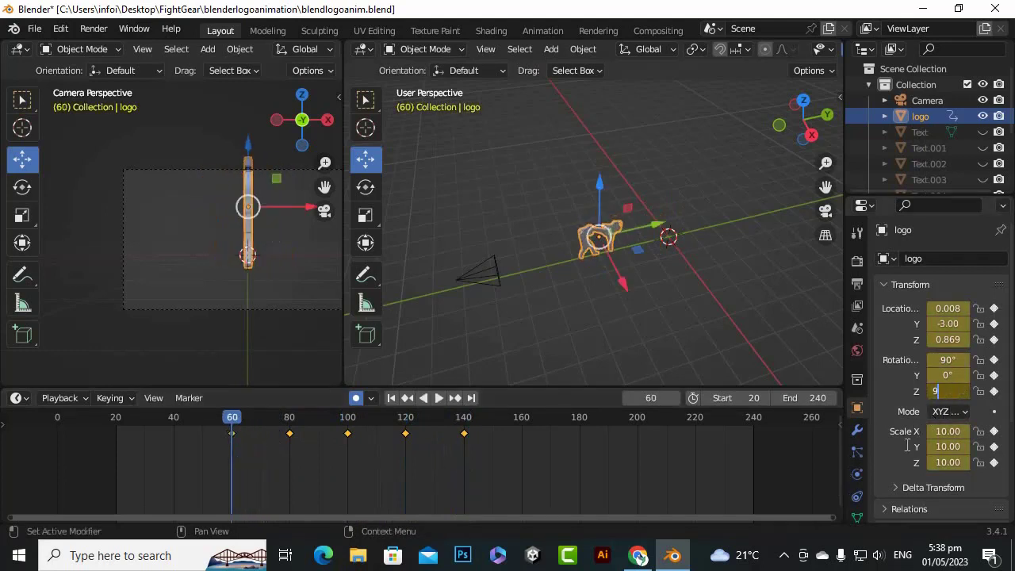
{"action": "type", "text": "90"}
{"action": "key", "text": "Return"}
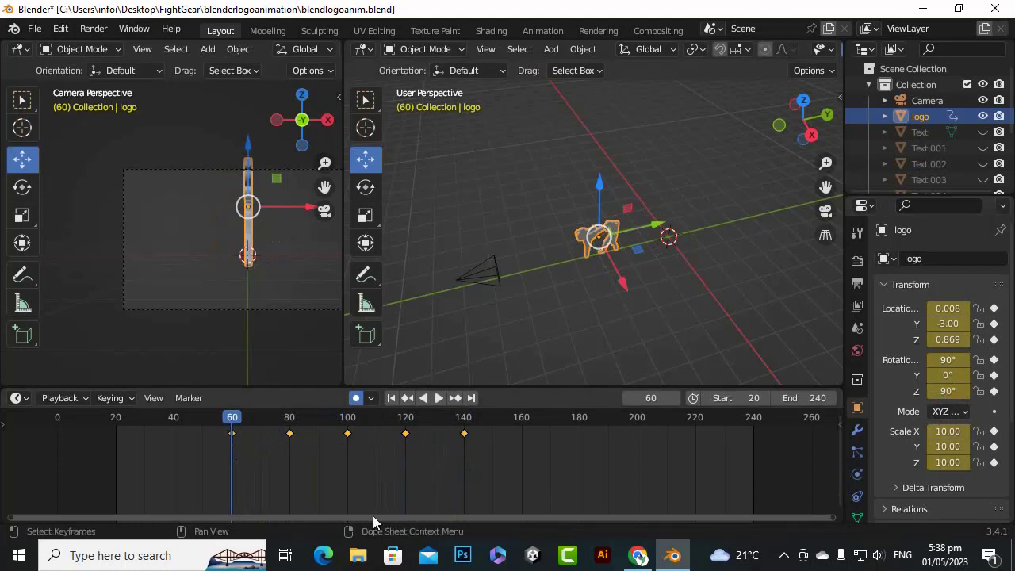
{"action": "left_click_drag", "start_coordinate": [230, 422], "coordinate": [245, 440]}
{"action": "key", "text": "Escape"}
Set the logo's Z rotation to -270° at frame 60 and scrub through the resulting spin
{"action": "left_click", "coordinate": [947, 391]}
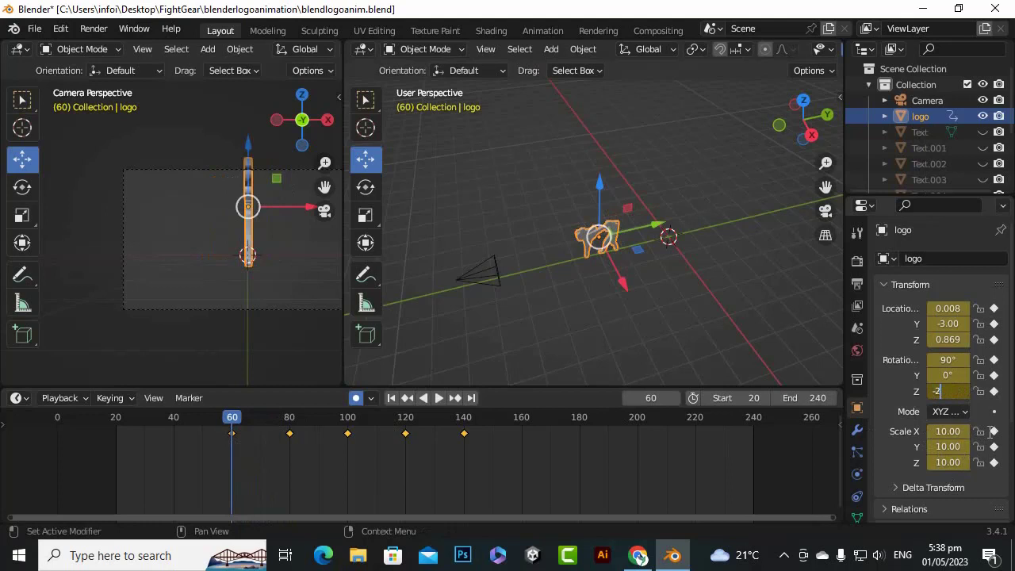
{"action": "key", "text": "Return"}
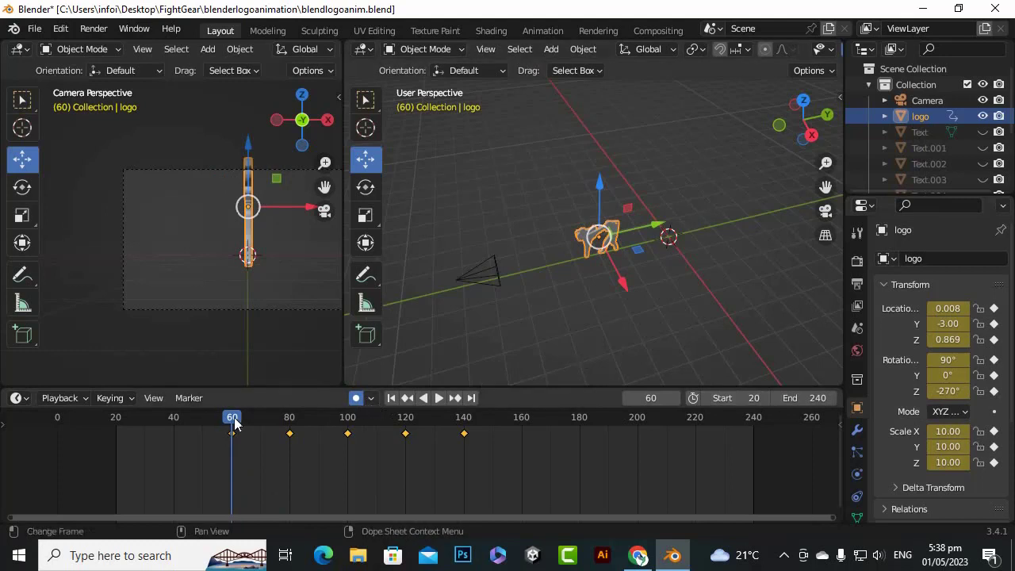
{"action": "left_click_drag", "start_coordinate": [226, 424], "coordinate": [232, 460]}
Keyframe the logo at frame 50 by moving it along the Y axis to about -3.41
{"action": "middle_click_drag", "start_coordinate": [603, 334], "coordinate": [591, 333]}
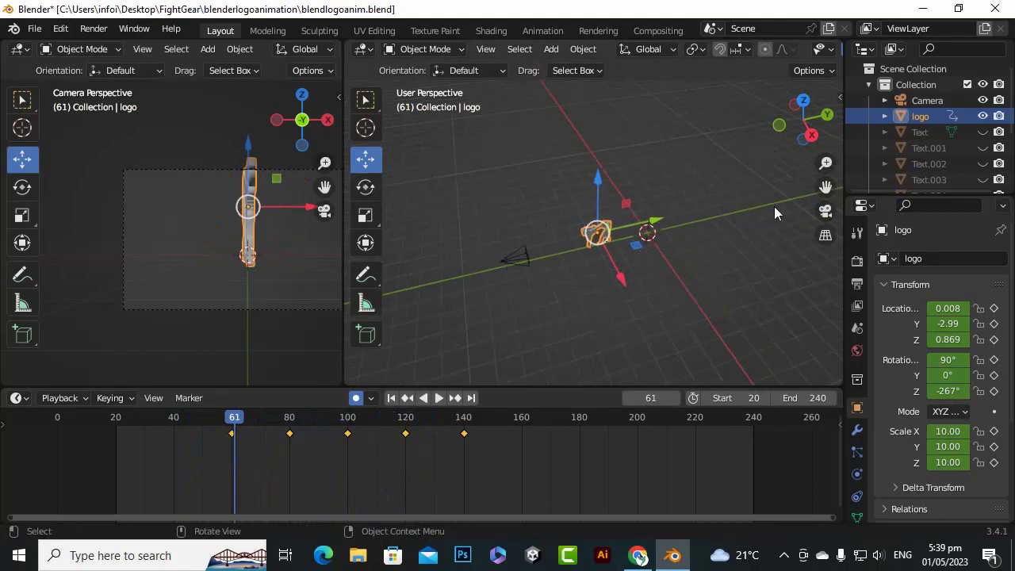
{"action": "left_click_drag", "start_coordinate": [826, 187], "coordinate": [884, 183]}
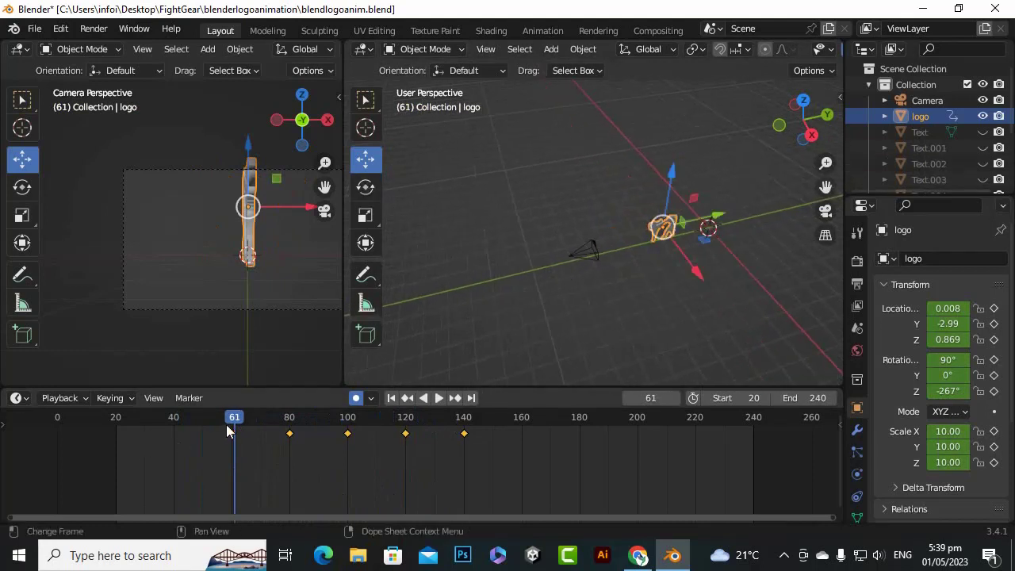
{"action": "left_click_drag", "start_coordinate": [227, 430], "coordinate": [174, 424]}
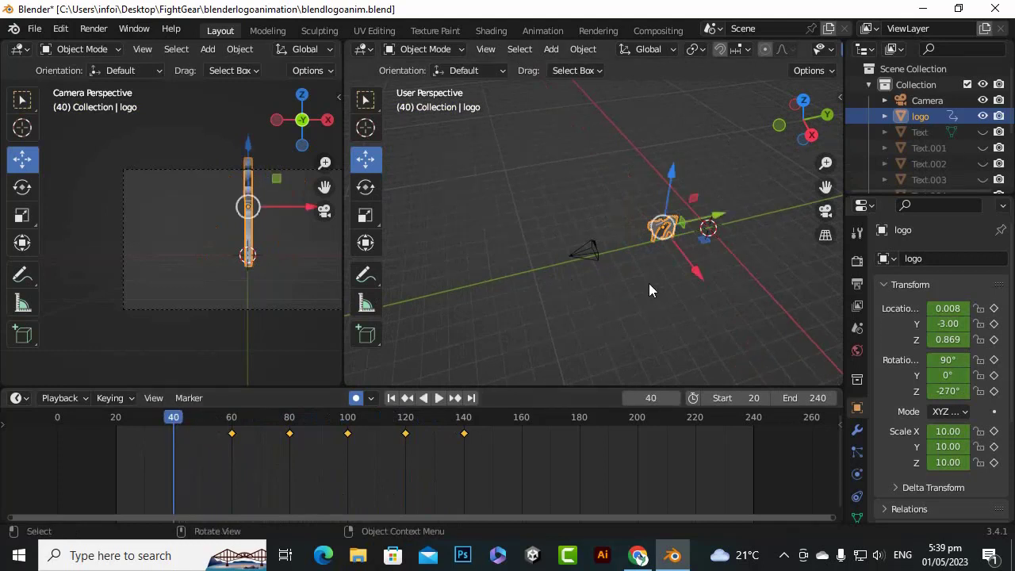
{"action": "left_click_drag", "start_coordinate": [826, 187], "coordinate": [872, 189]}
{"action": "key", "text": "space"}
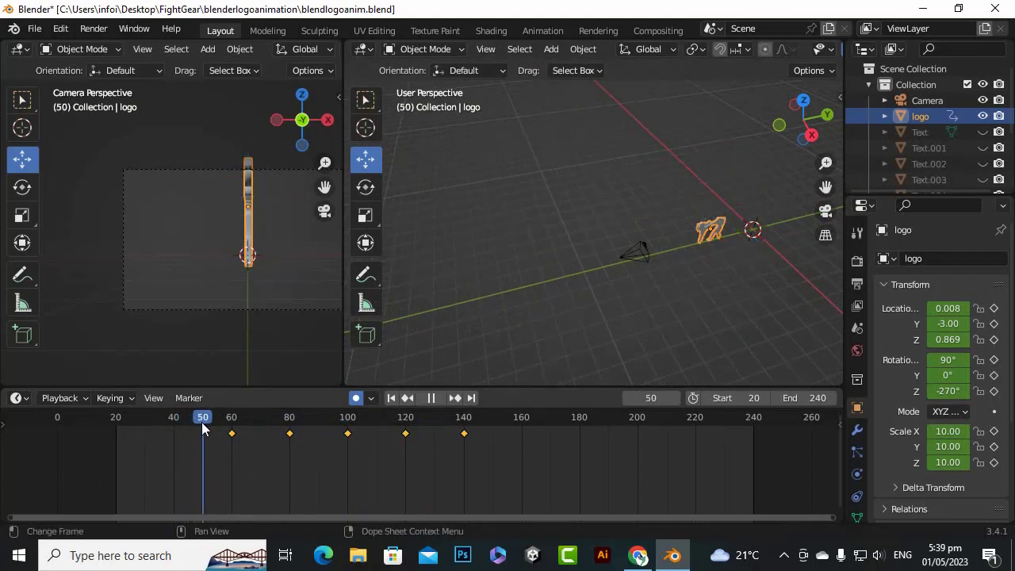
{"action": "key", "text": "space"}
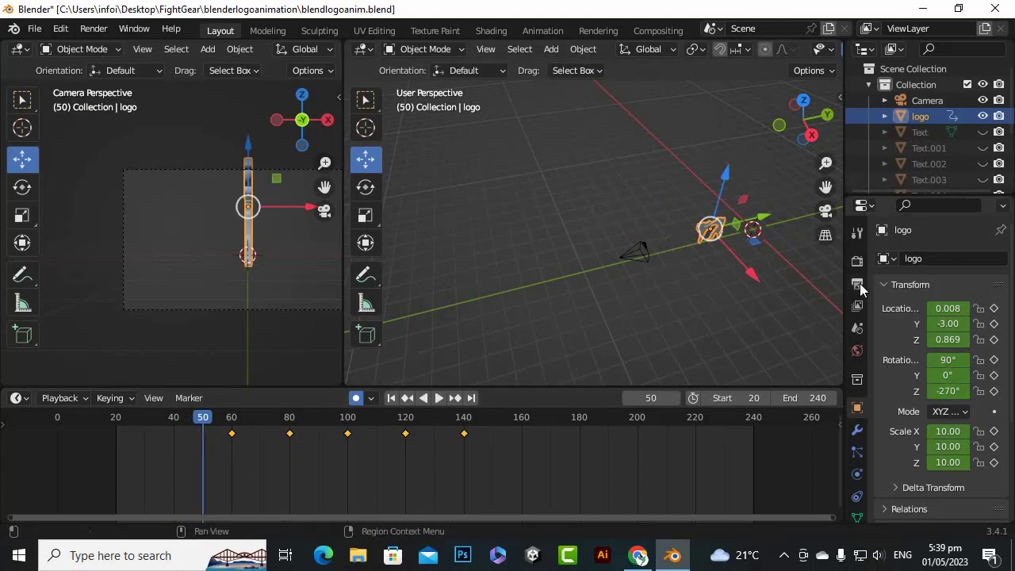
{"action": "left_click_drag", "start_coordinate": [760, 216], "coordinate": [752, 220]}
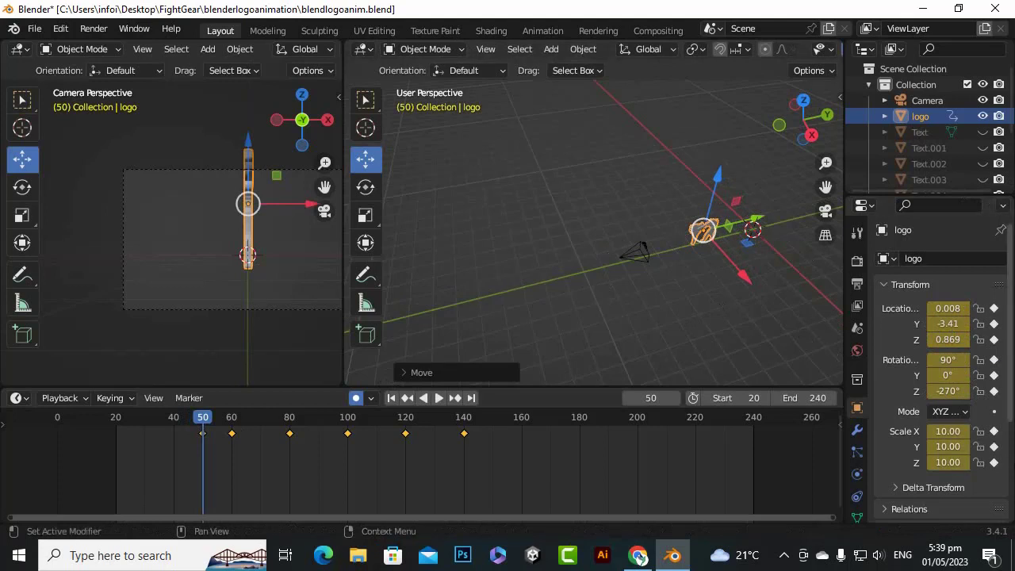
Set the logo's Z rotation to 0° at frame 50, review the motion, and go to frame 40
{"action": "left_click", "coordinate": [942, 391]}
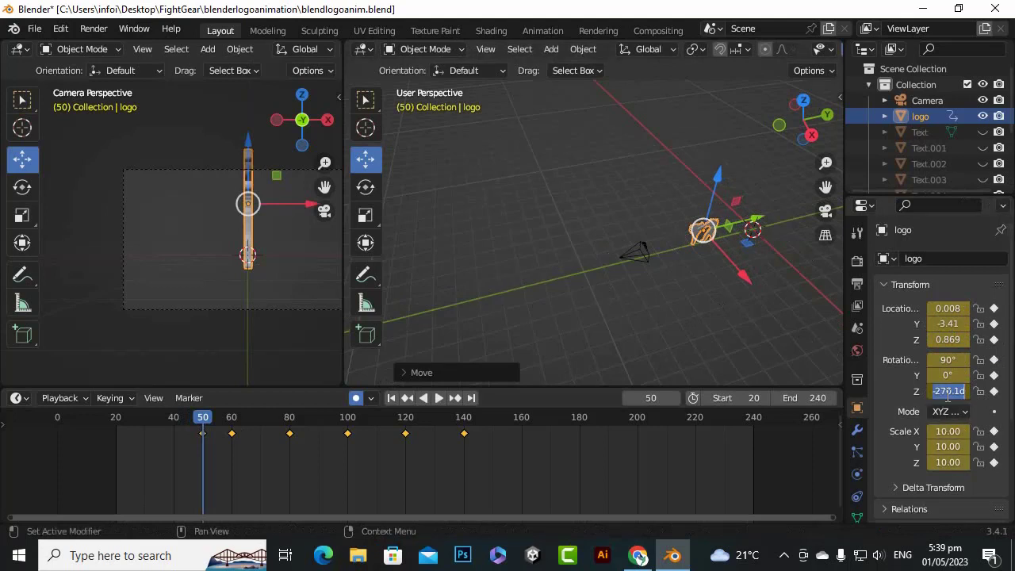
{"action": "type", "text": "0"}
{"action": "key", "text": "Return"}
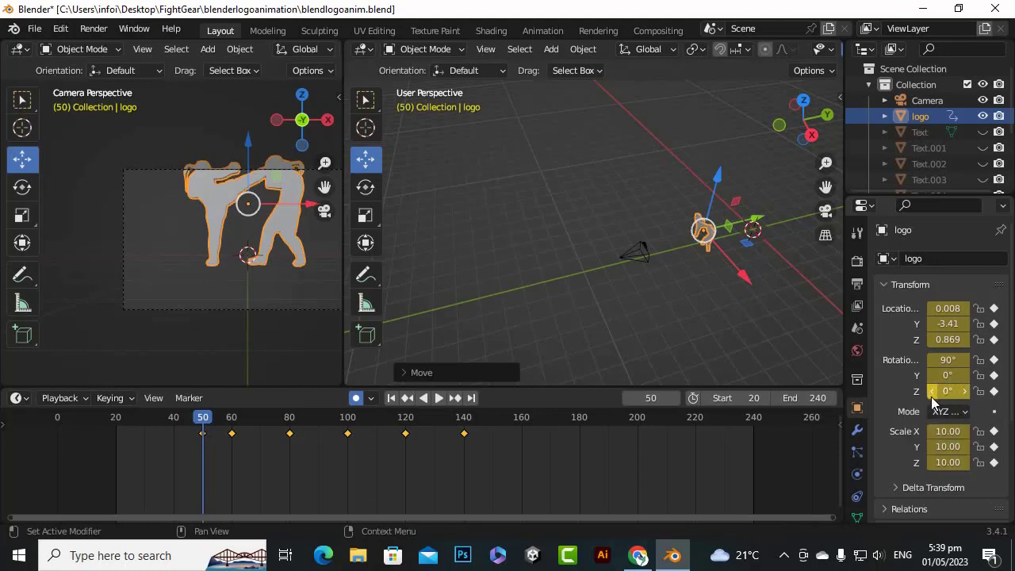
{"action": "key", "text": "space"}
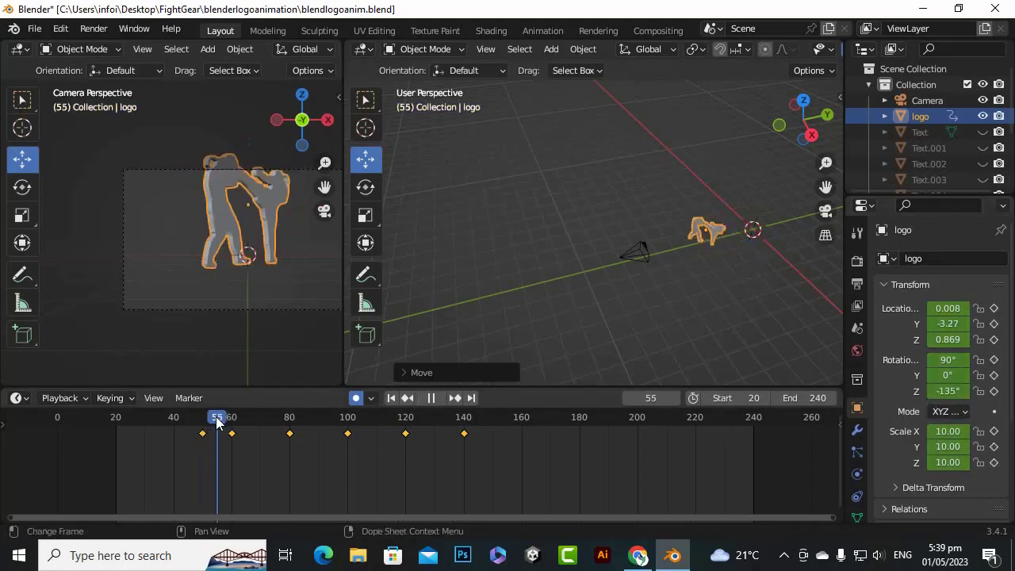
{"action": "left_click_drag", "start_coordinate": [228, 423], "coordinate": [174, 426]}
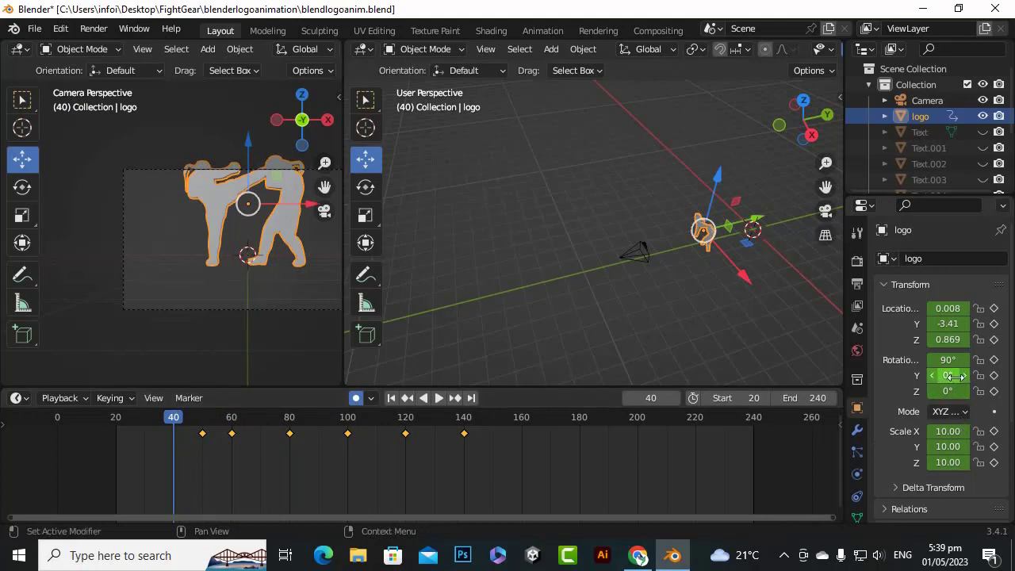
{"action": "left_click_drag", "start_coordinate": [952, 376], "coordinate": [960, 381]}
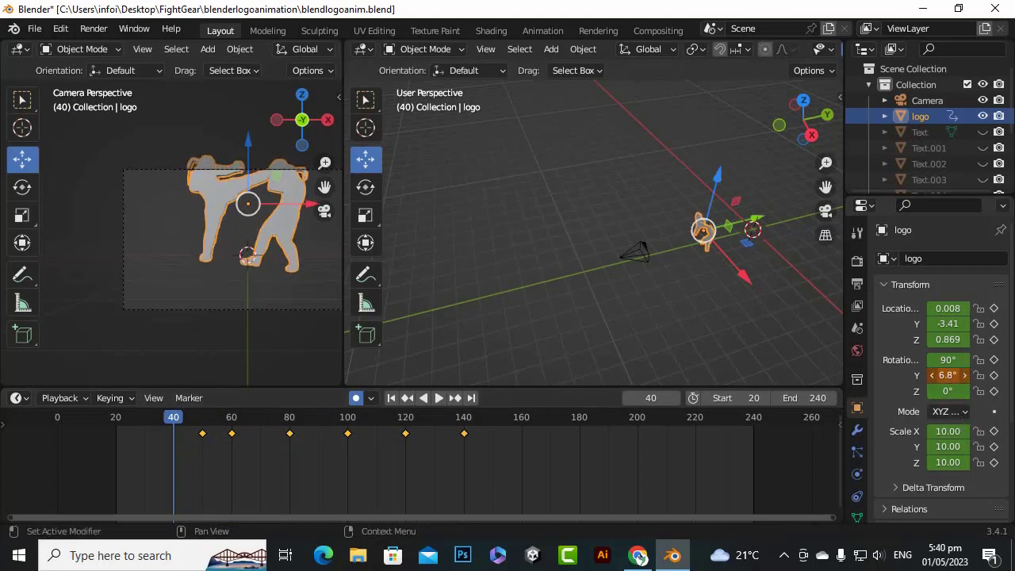
{"action": "key", "text": "i"}
{"action": "key", "text": "ctrl+z"}
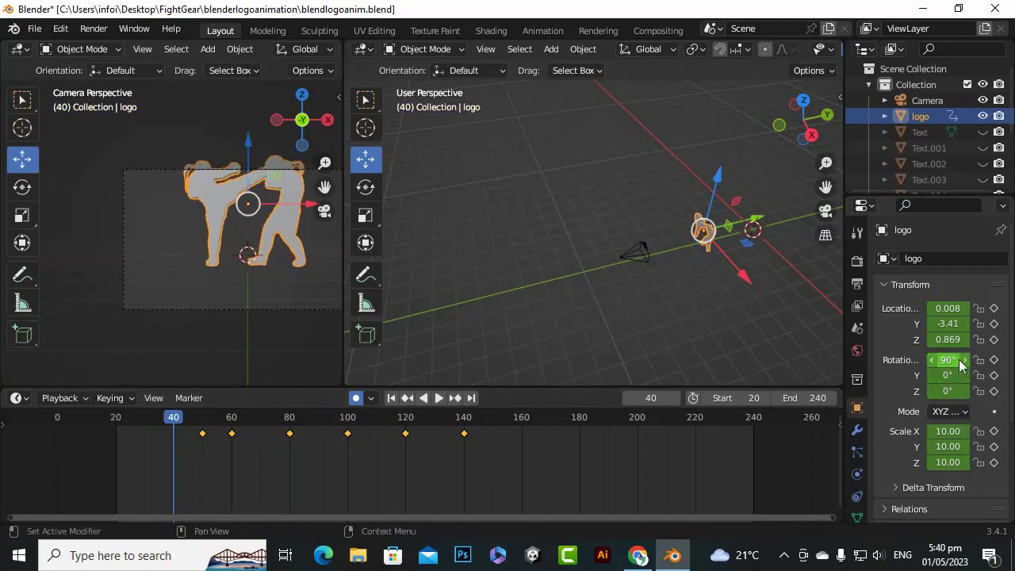
Keyframe the logo's X rotation at frame 40 with a value of 0°
{"action": "left_click_drag", "start_coordinate": [953, 361], "coordinate": [957, 361]}
{"action": "left_click", "coordinate": [948, 362]}
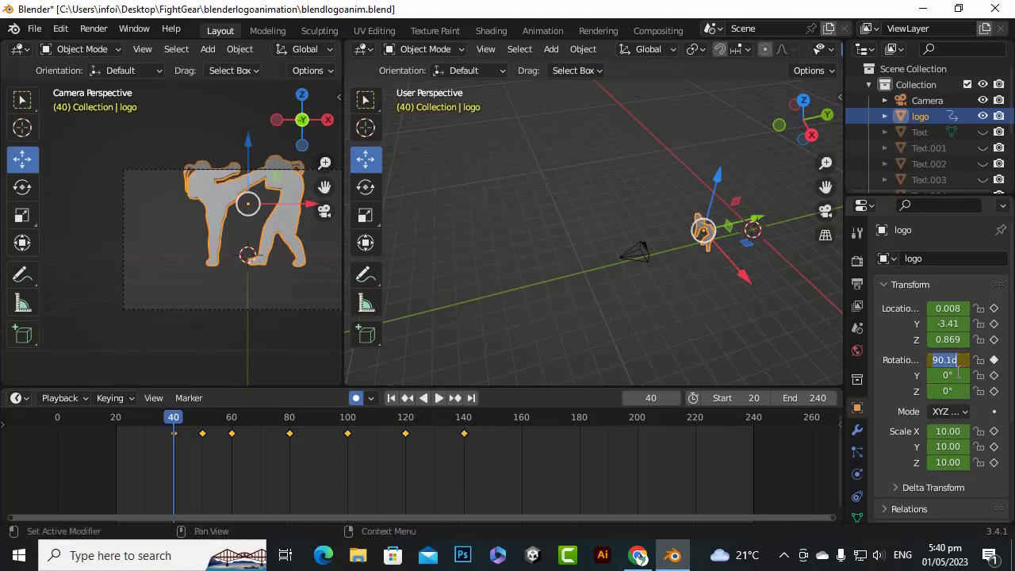
{"action": "type", "text": "0"}
{"action": "key", "text": "Return"}
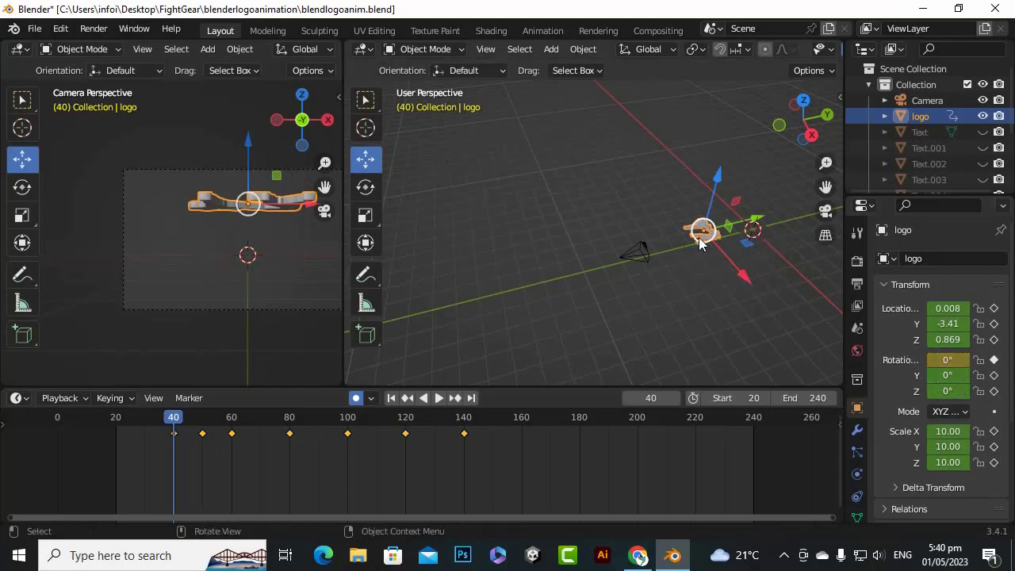
Keyframe the logo at frame 30 with a Y location of about -4.71 and an X rotation of -90°
{"action": "left_click_drag", "start_coordinate": [180, 420], "coordinate": [146, 425]}
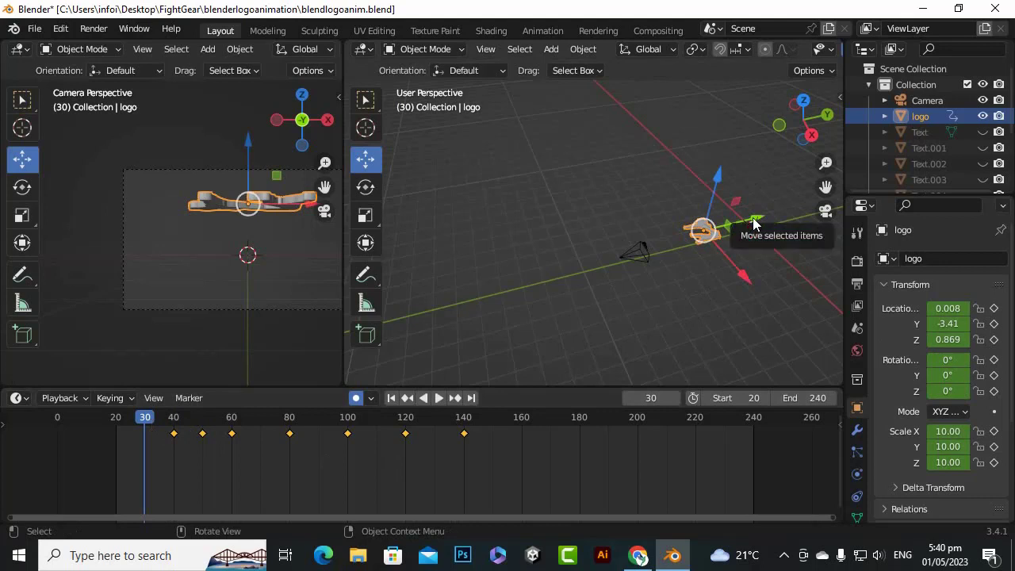
{"action": "left_click_drag", "start_coordinate": [753, 223], "coordinate": [729, 226]}
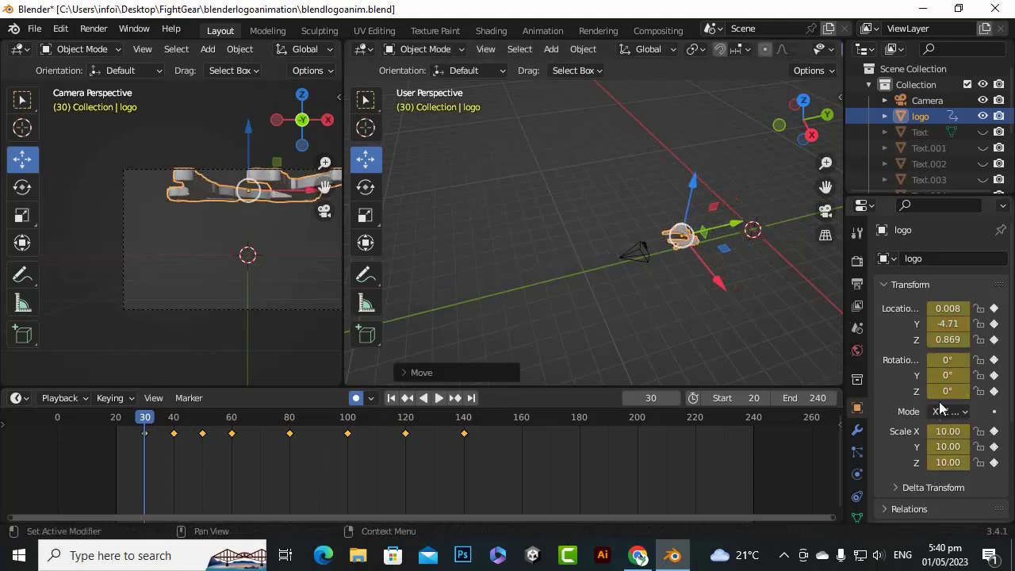
{"action": "left_click", "coordinate": [946, 359]}
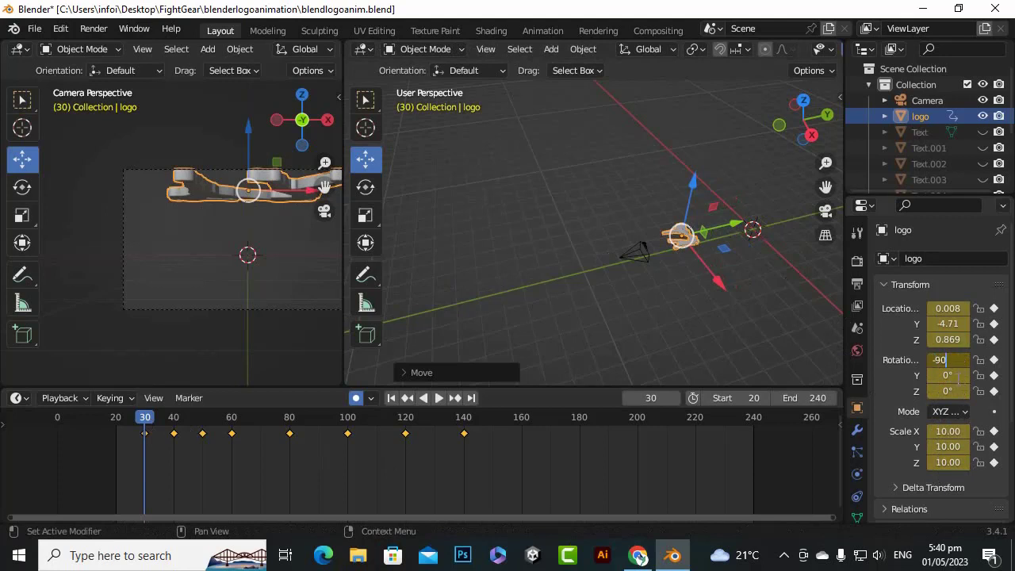
{"action": "key", "text": "Return"}
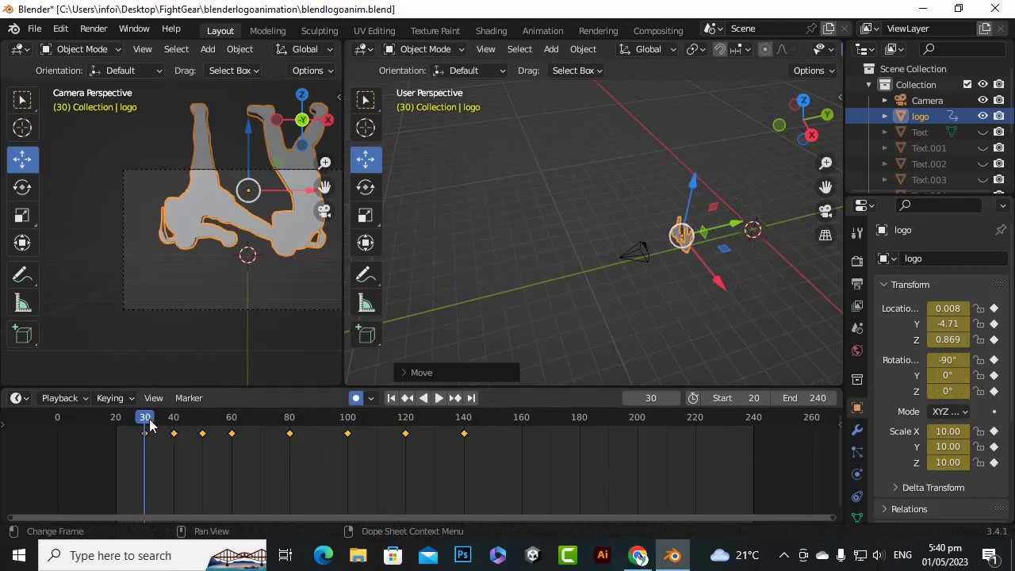
Keyframe the logo's X rotation at frame 20 as -180° and scrub through the opening motion
{"action": "left_click_drag", "start_coordinate": [149, 424], "coordinate": [116, 423]}
{"action": "key", "text": "space"}
{"action": "key", "text": "space"}
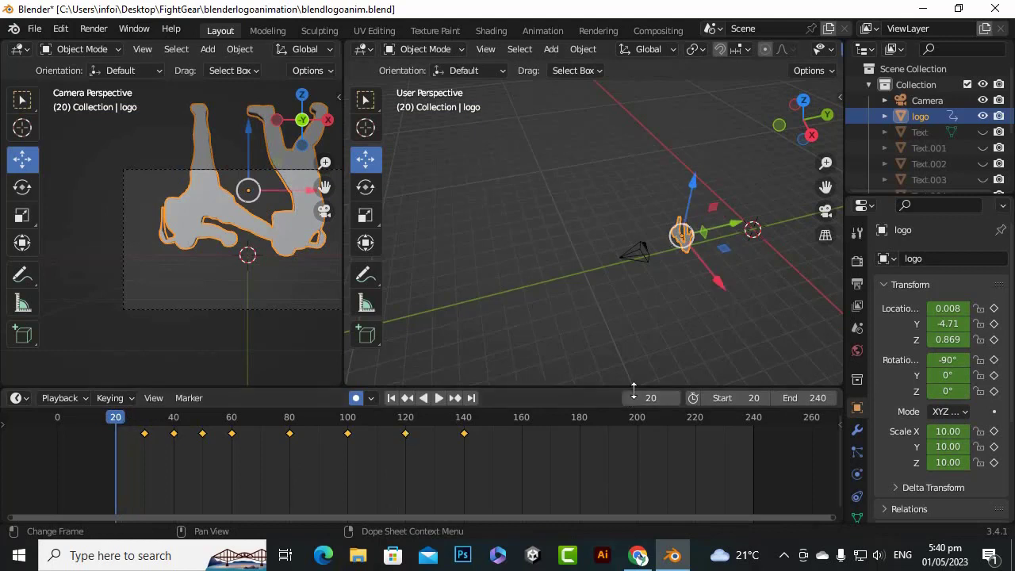
{"action": "left_click", "coordinate": [947, 360]}
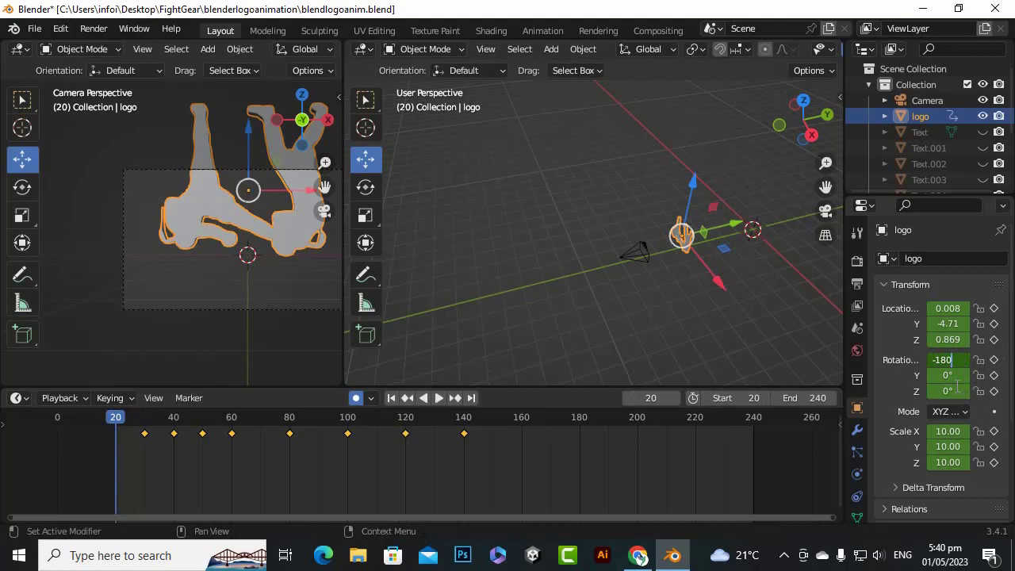
{"action": "key", "text": "Return"}
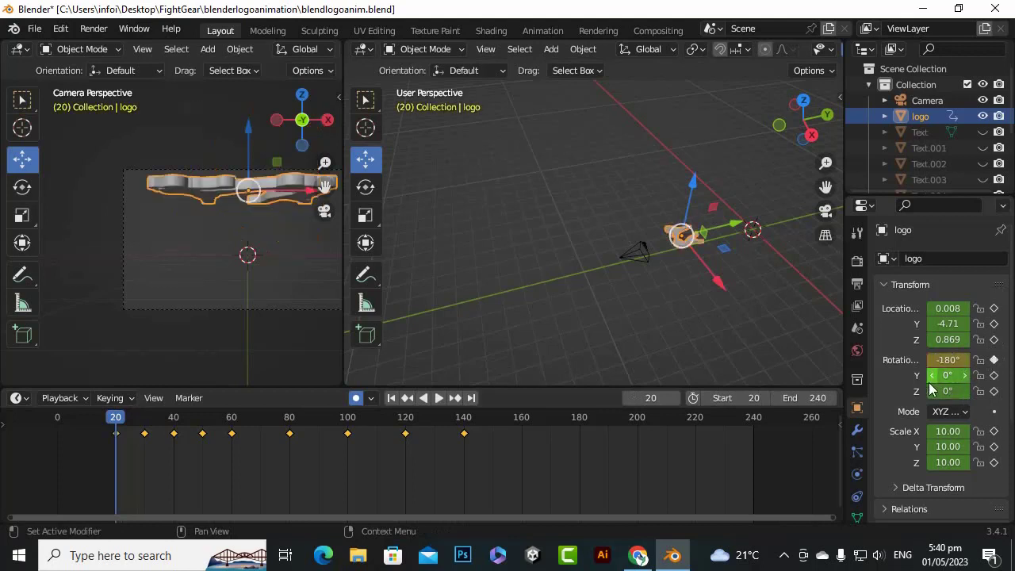
{"action": "left_click_drag", "start_coordinate": [126, 418], "coordinate": [115, 460]}
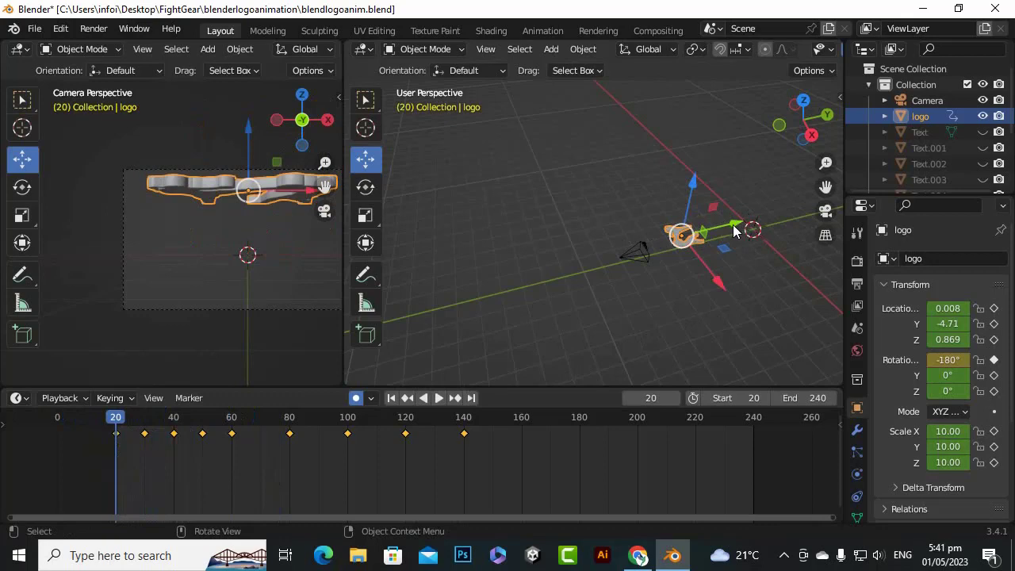
Move the logo along the Y axis to about -6.55 at frame 20, then review the animation up to frame 50
{"action": "left_click_drag", "start_coordinate": [734, 230], "coordinate": [699, 237]}
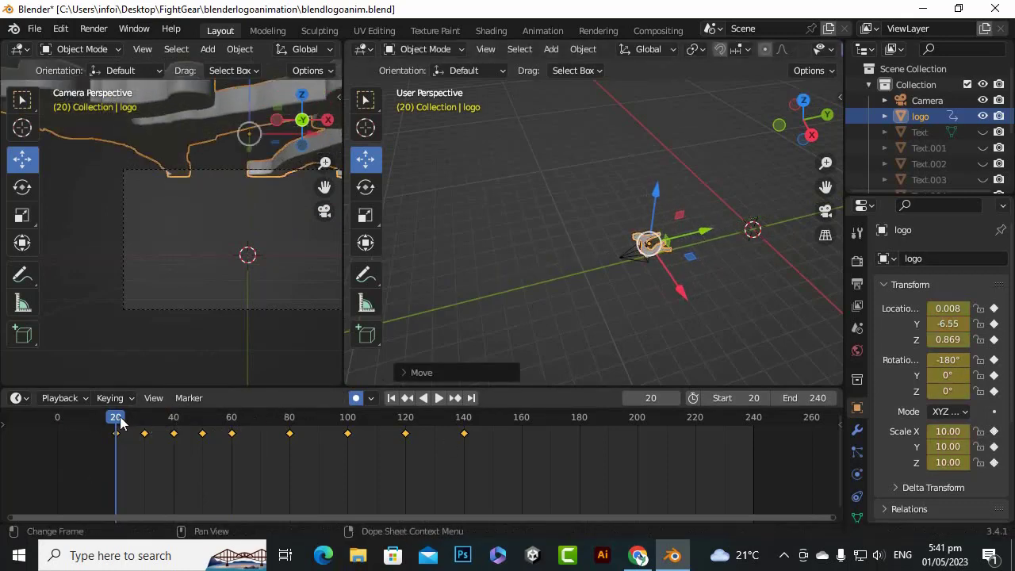
{"action": "key", "text": "space"}
{"action": "mouse_move", "coordinate": [136, 423]}
{"action": "left_mouse_down"}
{"action": "mouse_move", "coordinate": [200, 445]}
{"action": "mouse_move", "coordinate": [243, 443]}
{"action": "mouse_move", "coordinate": [286, 463]}
{"action": "mouse_move", "coordinate": [125, 449]}
{"action": "mouse_move", "coordinate": [203, 452]}
{"action": "left_mouse_up"}
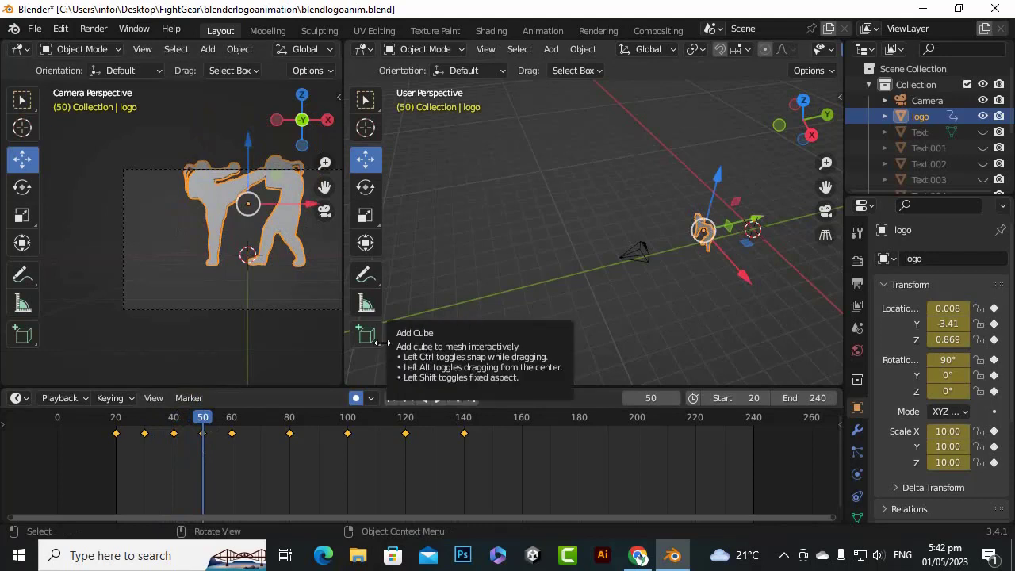
{"action": "left_click", "coordinate": [203, 417]}
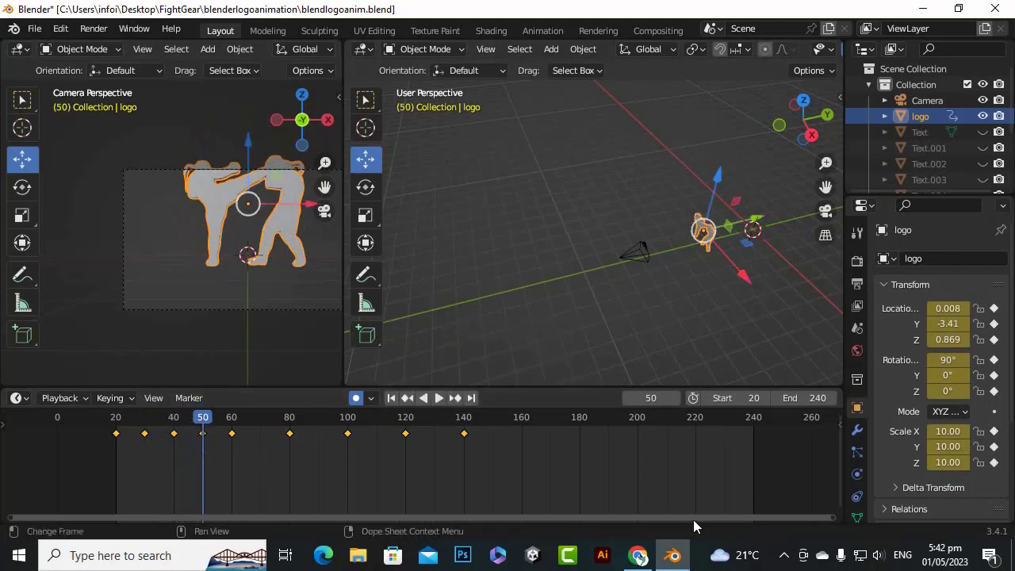
Move the camera back along the Y axis to about -9.81 at frame 50, keyframing its position
{"action": "left_click", "coordinate": [784, 555]}
{"action": "left_click", "coordinate": [783, 526]}
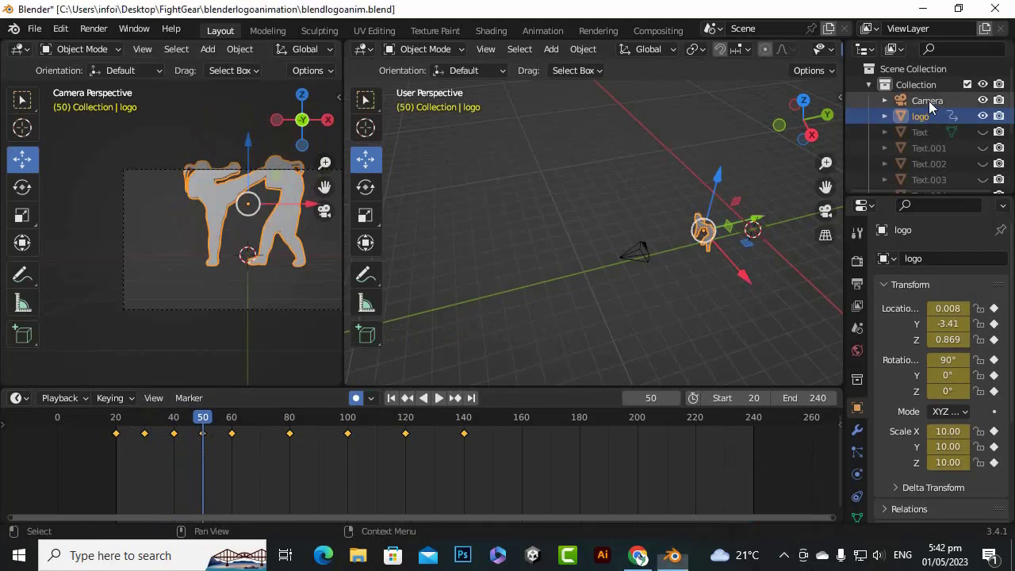
{"action": "left_click", "coordinate": [929, 101]}
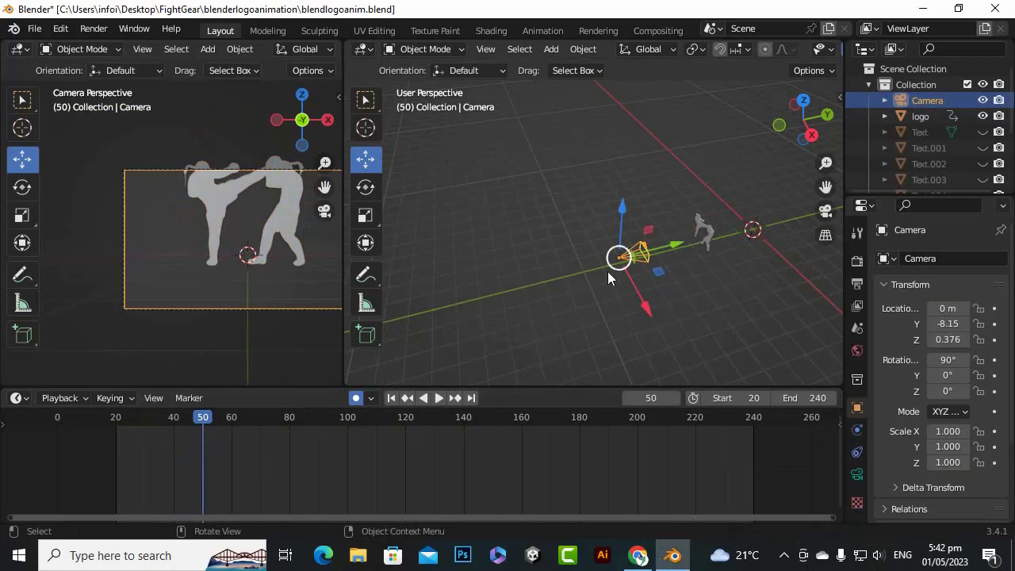
{"action": "left_click_drag", "start_coordinate": [673, 247], "coordinate": [641, 271]}
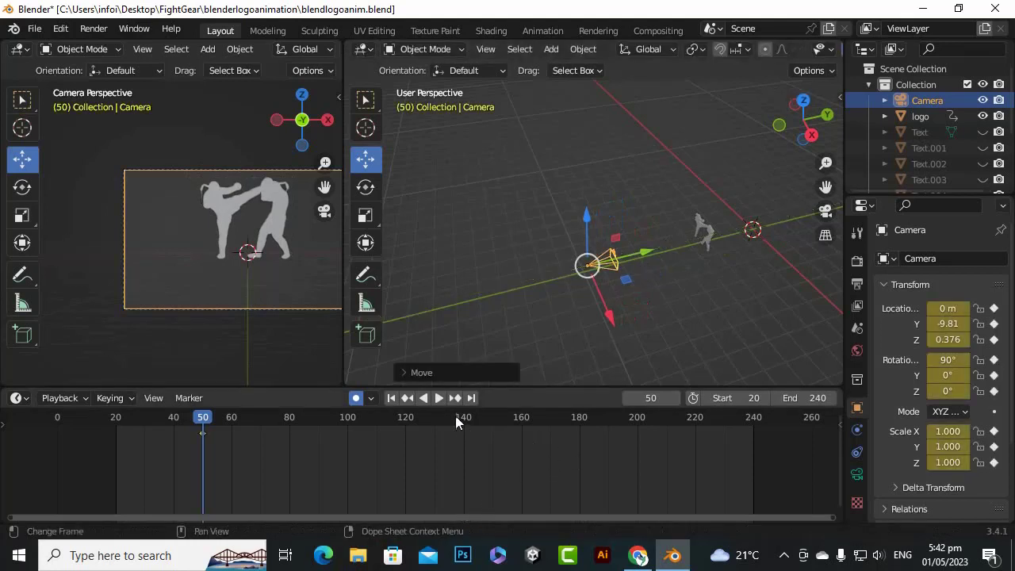
Keyframe the camera's Y location at about -8.08 at frame 140, and play the animation back from frame 21
{"action": "mouse_move", "coordinate": [456, 415]}
{"action": "left_mouse_down"}
{"action": "mouse_move", "coordinate": [435, 417]}
{"action": "mouse_move", "coordinate": [464, 418]}
{"action": "left_mouse_up"}
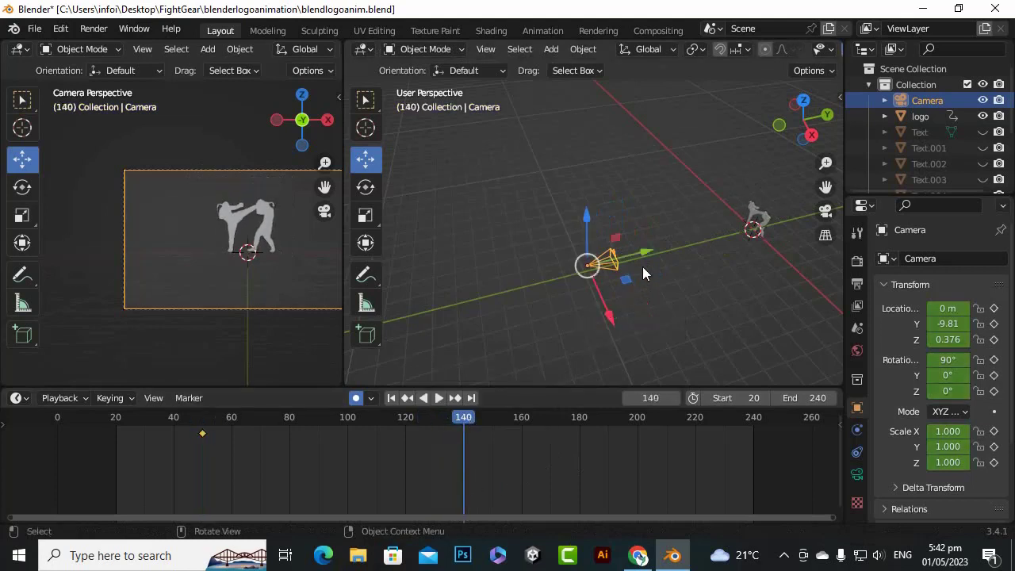
{"action": "left_click_drag", "start_coordinate": [643, 257], "coordinate": [683, 254]}
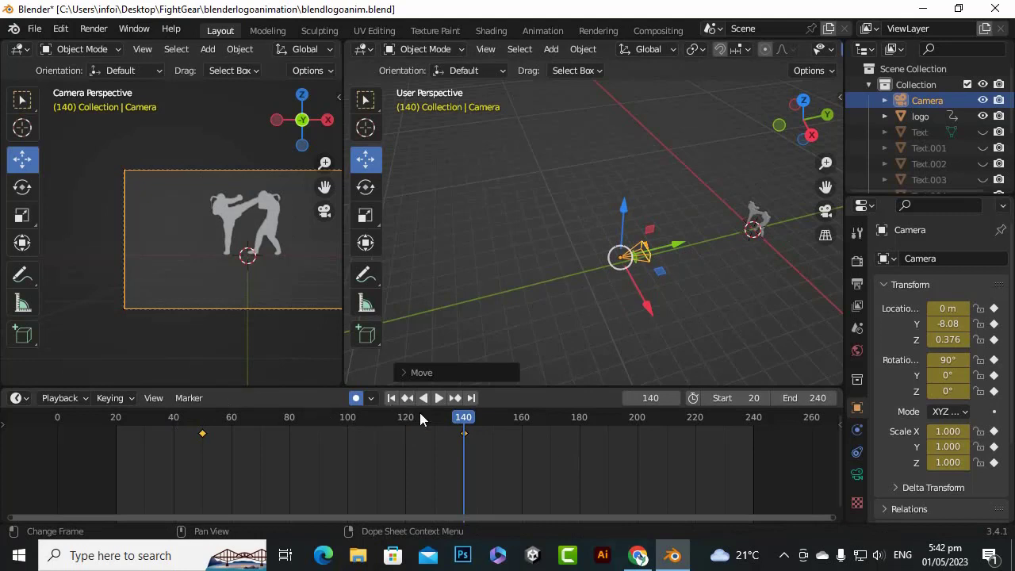
{"action": "left_click_drag", "start_coordinate": [464, 421], "coordinate": [120, 424]}
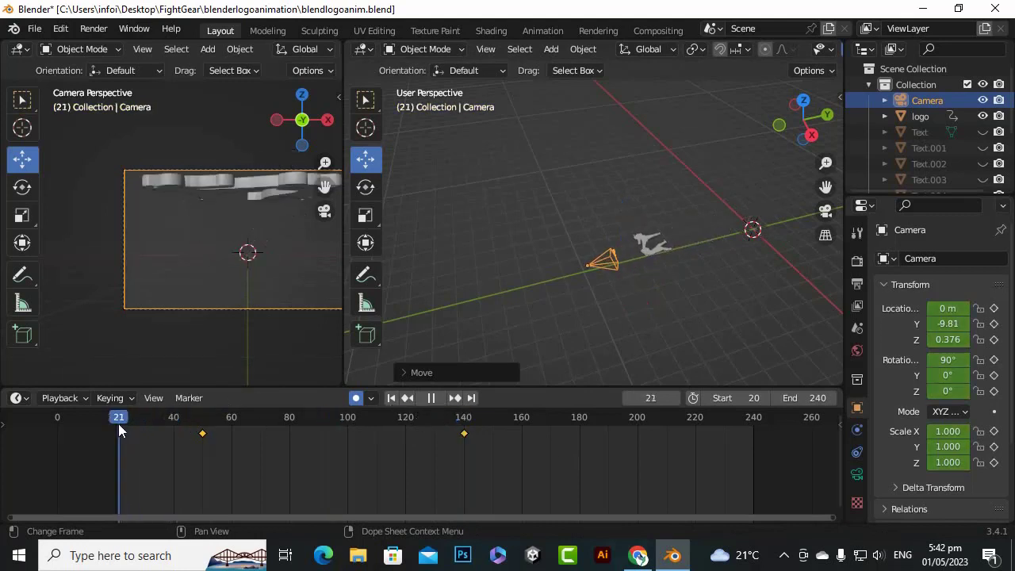
{"action": "left_click", "coordinate": [441, 399]}
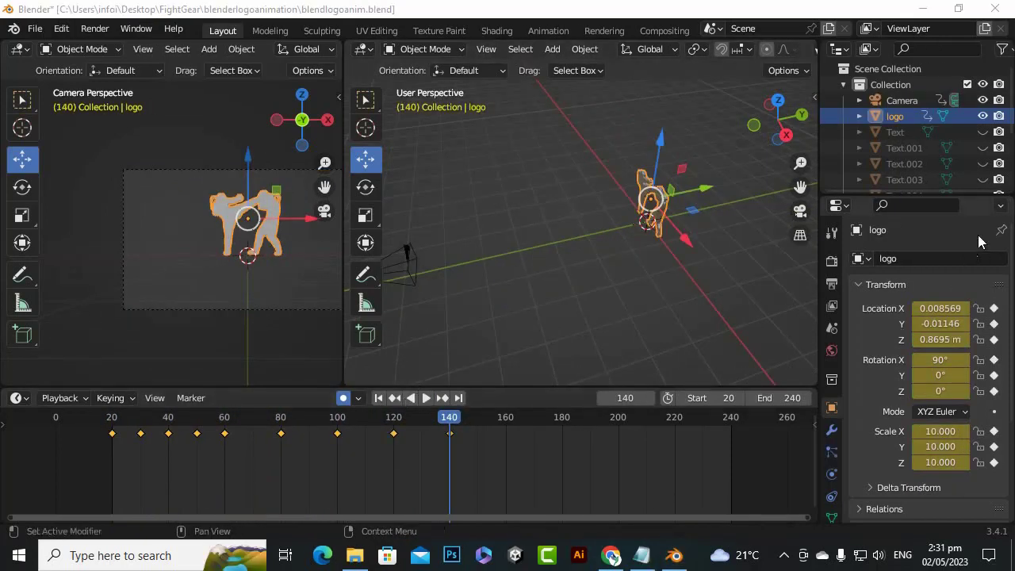
Unhide all the letter objects of the text, from Text through Text.008, in the viewports
{"action": "left_click", "coordinate": [893, 131]}
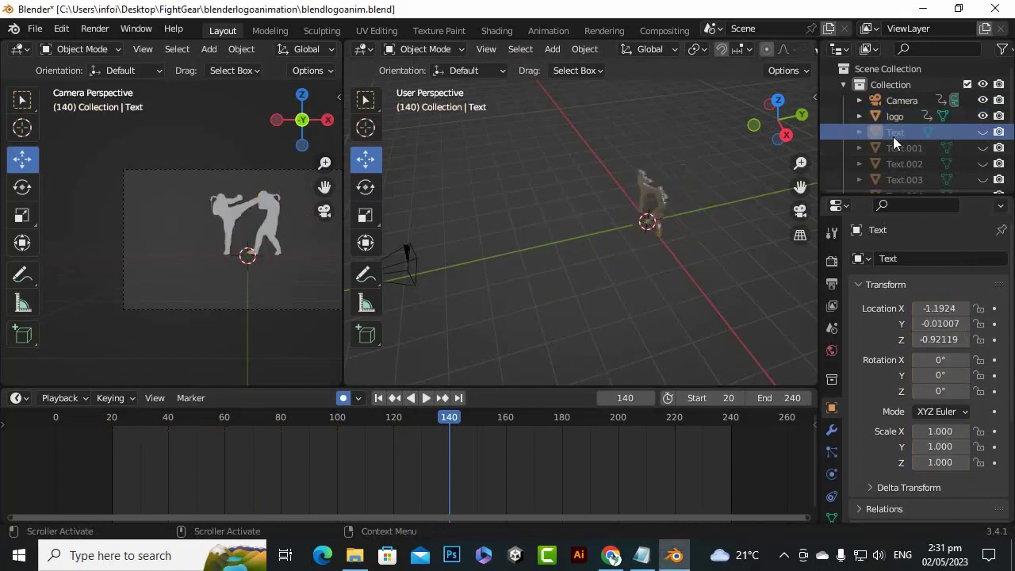
{"action": "scroll", "coordinate": [911, 151], "scroll_direction": "down", "scroll_amount": 5}
{"action": "left_click", "coordinate": [905, 162], "text": "shift"}
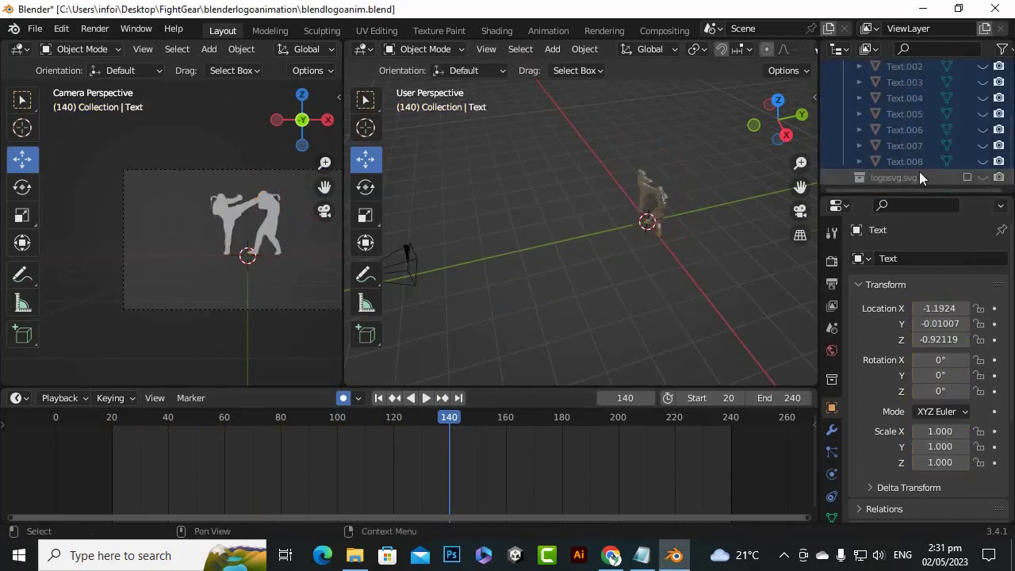
{"action": "left_click_drag", "start_coordinate": [986, 162], "coordinate": [980, 105]}
{"action": "left_click", "coordinate": [981, 100]}
{"action": "left_click", "coordinate": [982, 84]}
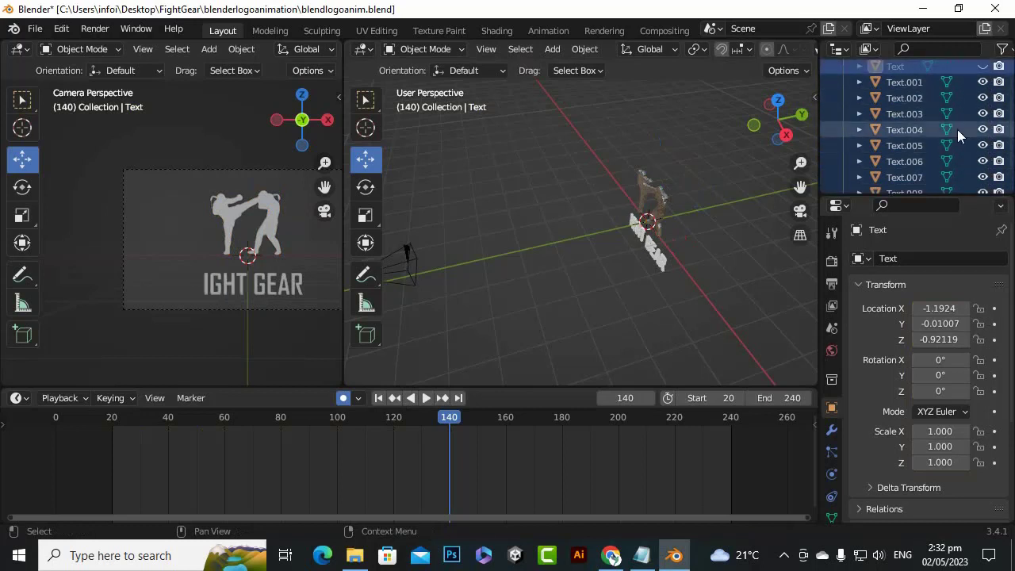
{"action": "scroll", "coordinate": [955, 150], "scroll_direction": "up", "scroll_amount": 2}
{"action": "left_click", "coordinate": [982, 129]}
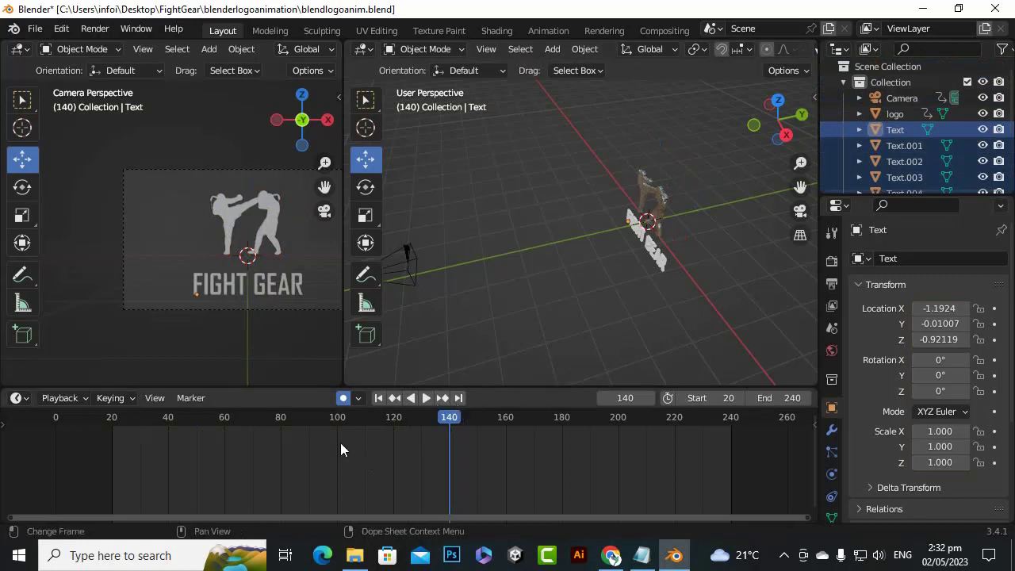
Select the logo and play the animation from frame 20 to review its motion together with the FIGHT GEAR text
{"action": "left_click", "coordinate": [894, 118]}
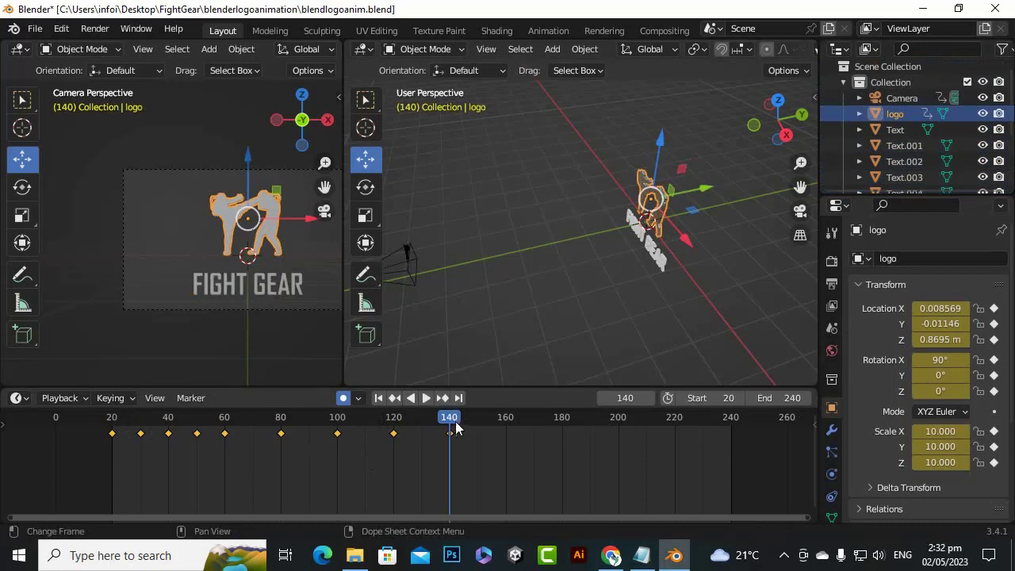
{"action": "left_click_drag", "start_coordinate": [456, 428], "coordinate": [114, 429]}
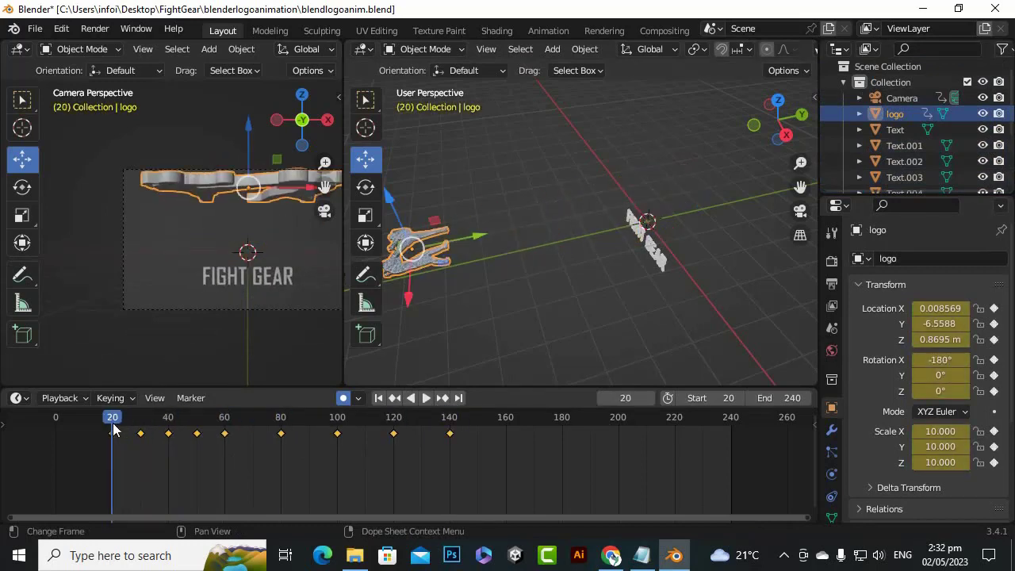
{"action": "left_click", "coordinate": [425, 398]}
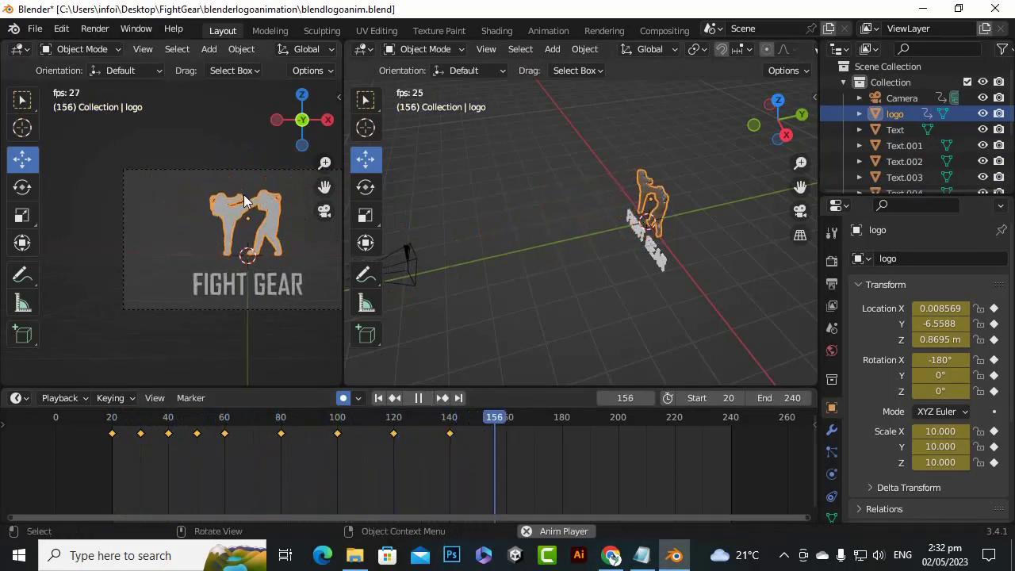
{"action": "scroll", "coordinate": [255, 309], "scroll_direction": "up", "scroll_amount": 5}
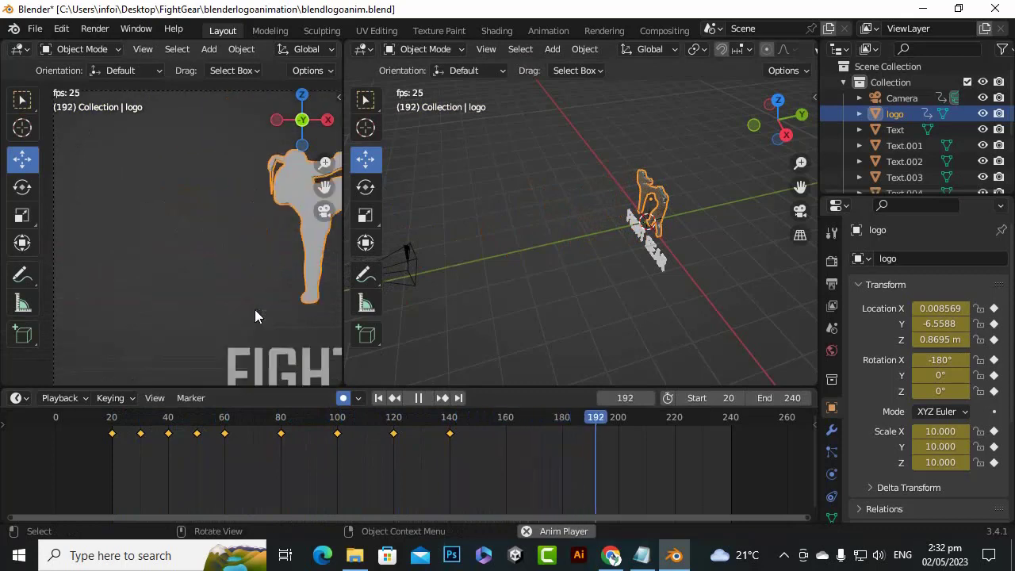
{"action": "scroll", "coordinate": [255, 309], "scroll_direction": "down", "scroll_amount": 2}
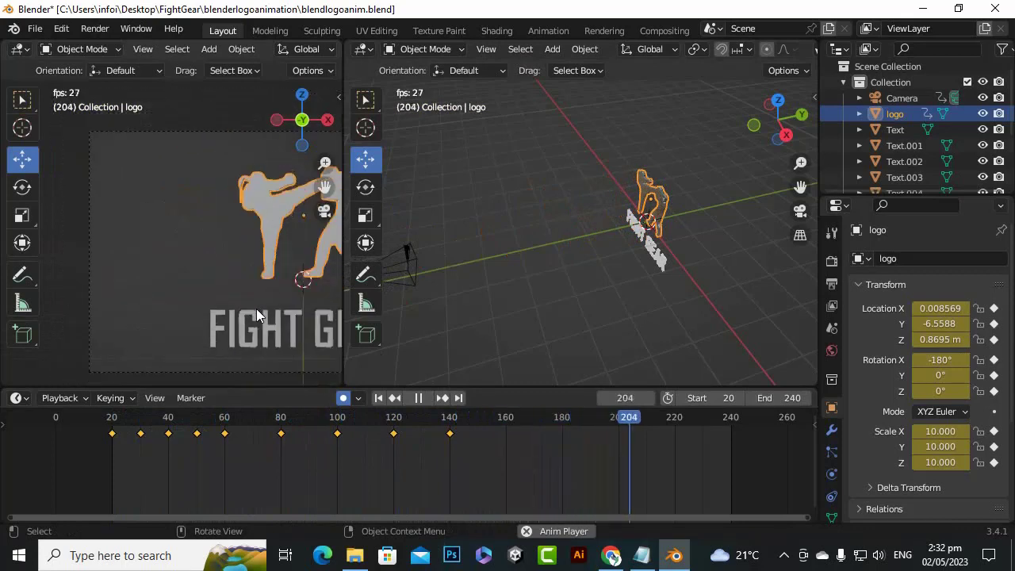
{"action": "left_click_drag", "start_coordinate": [680, 416], "coordinate": [105, 416]}
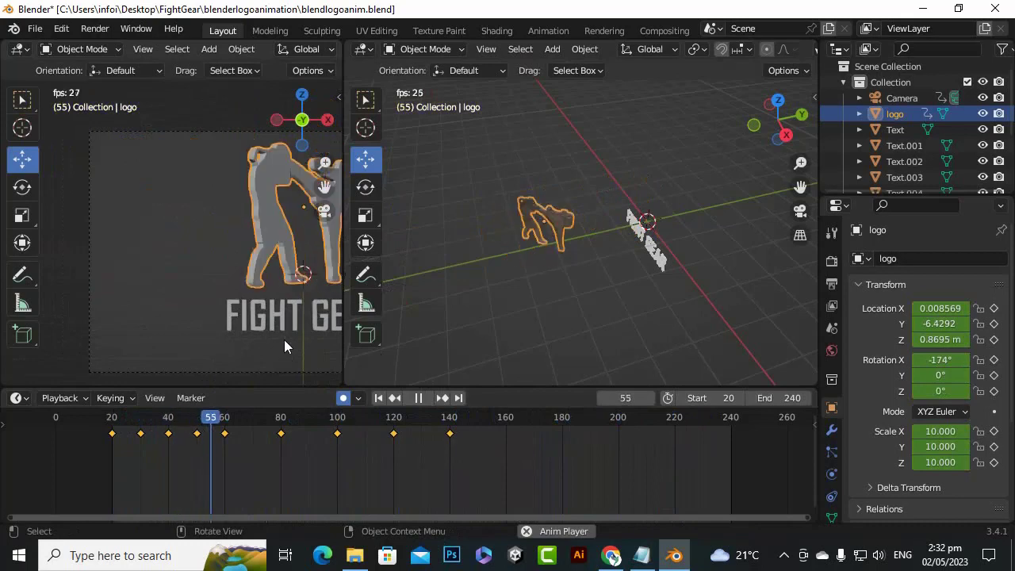
{"action": "scroll", "coordinate": [284, 340], "scroll_direction": "down", "scroll_amount": 3}
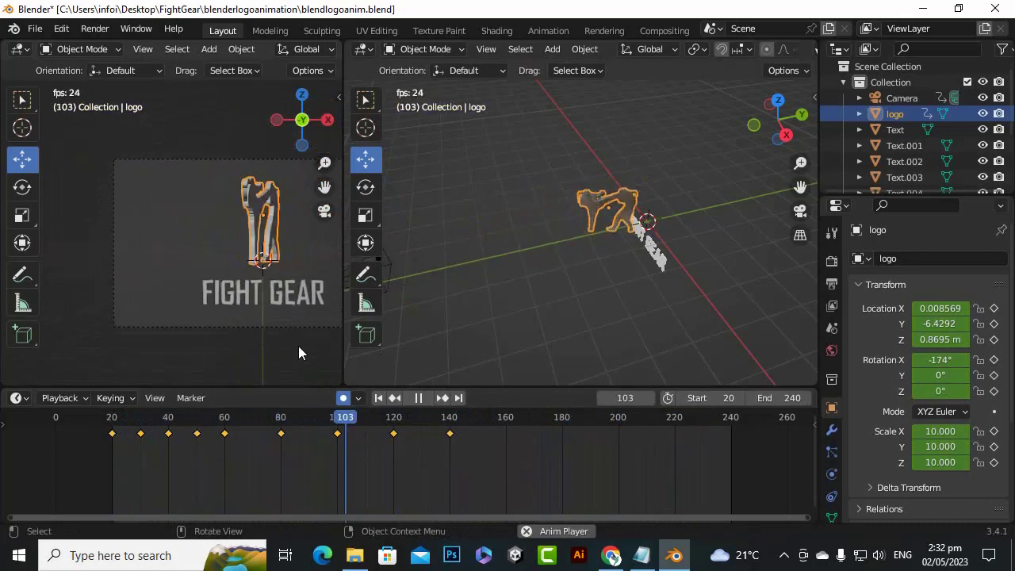
{"action": "scroll", "coordinate": [299, 346], "scroll_direction": "down", "scroll_amount": 1}
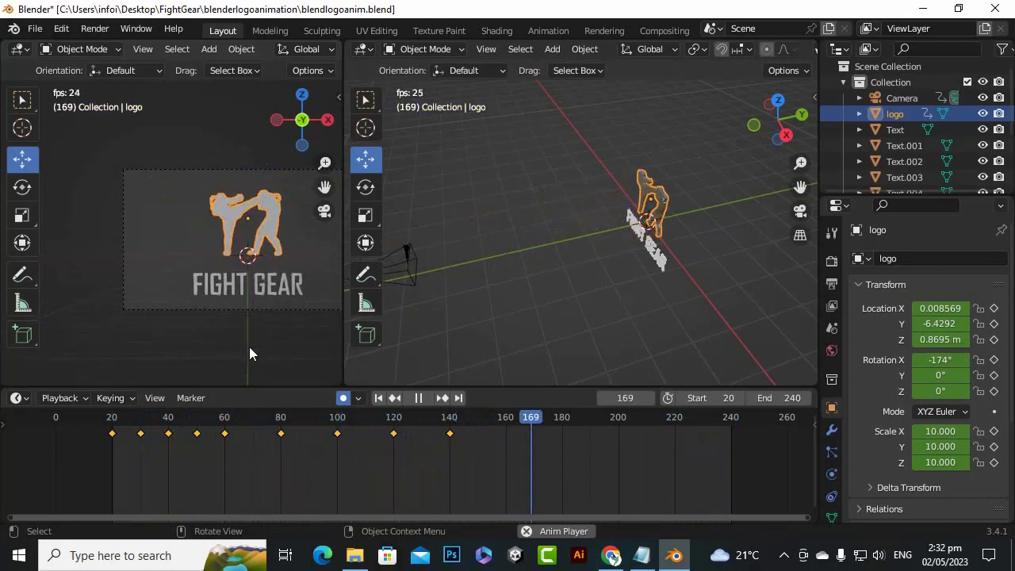
{"action": "left_click", "coordinate": [418, 397]}
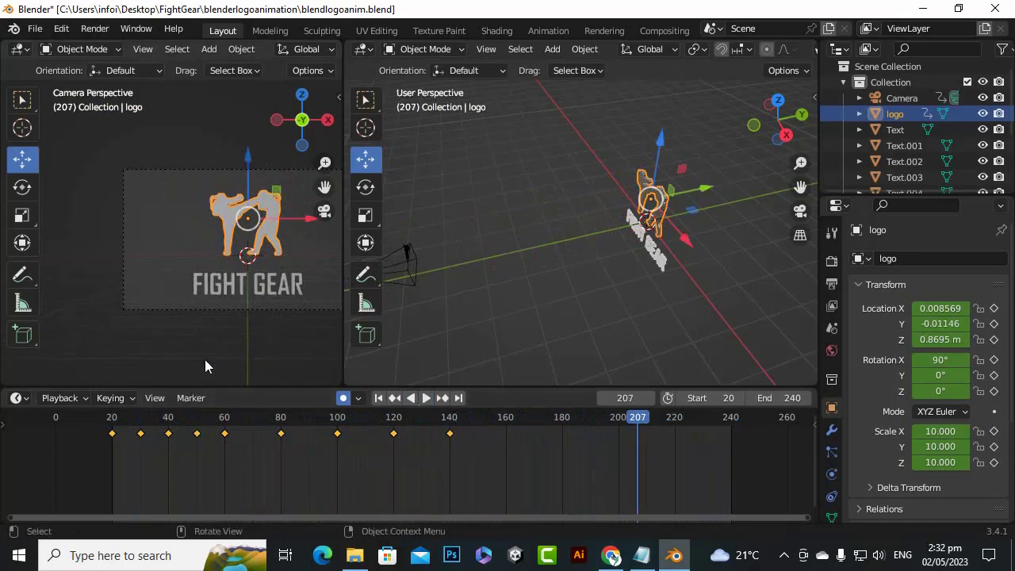
Switch the user-perspective view to front orthographic and select the letter F of the FIGHT GEAR text
{"action": "scroll", "coordinate": [188, 284], "scroll_direction": "down", "scroll_amount": 2}
{"action": "scroll", "coordinate": [759, 253], "scroll_direction": "up", "scroll_amount": 3}
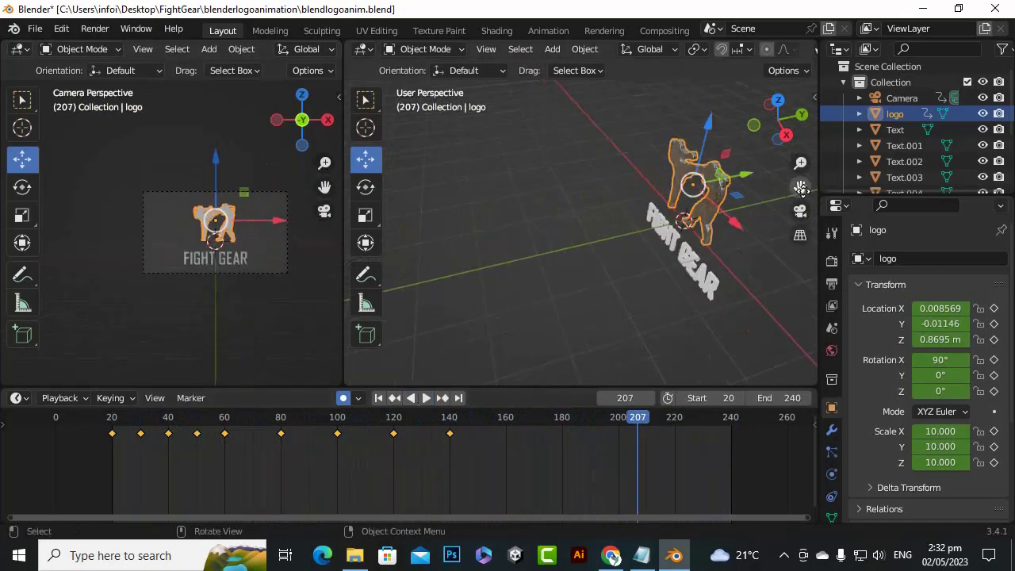
{"action": "left_click_drag", "start_coordinate": [800, 188], "coordinate": [638, 184]}
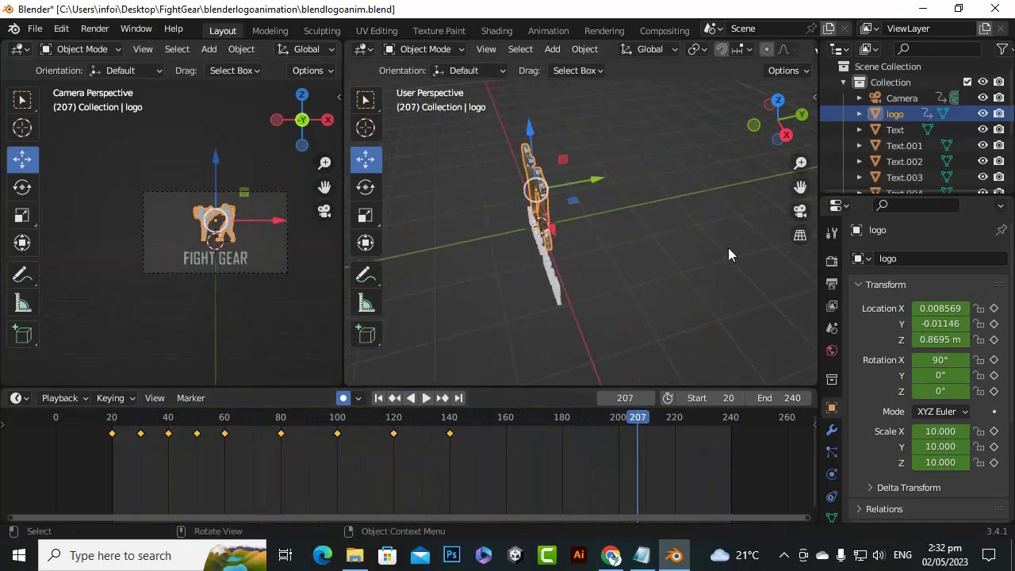
{"action": "key", "text": "KP_1"}
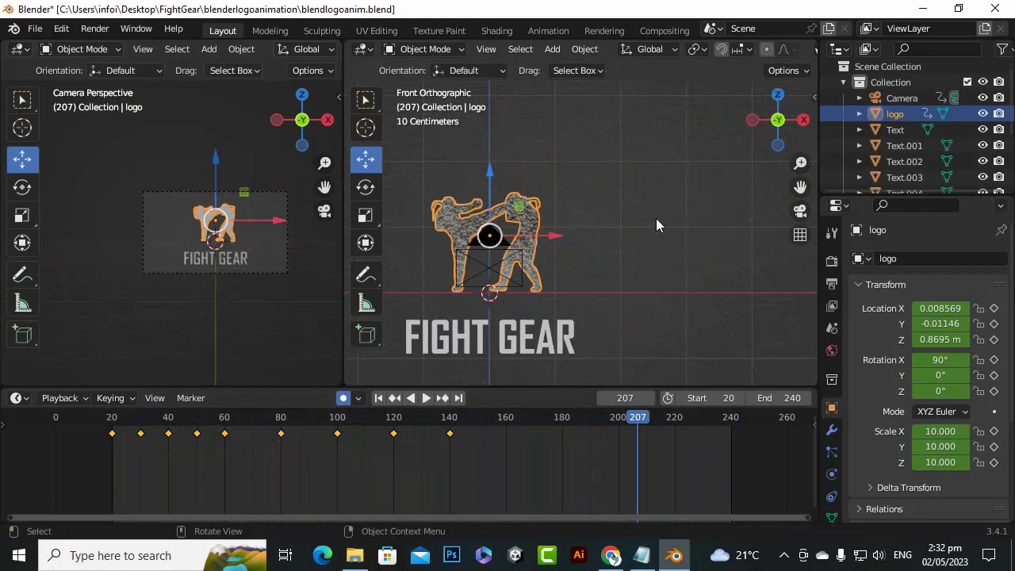
{"action": "scroll", "coordinate": [655, 224], "scroll_direction": "down", "scroll_amount": 4}
{"action": "mouse_move", "coordinate": [800, 187]}
{"action": "left_mouse_down"}
{"action": "mouse_move", "coordinate": [812, 186]}
{"action": "mouse_move", "coordinate": [808, 201]}
{"action": "left_mouse_up"}
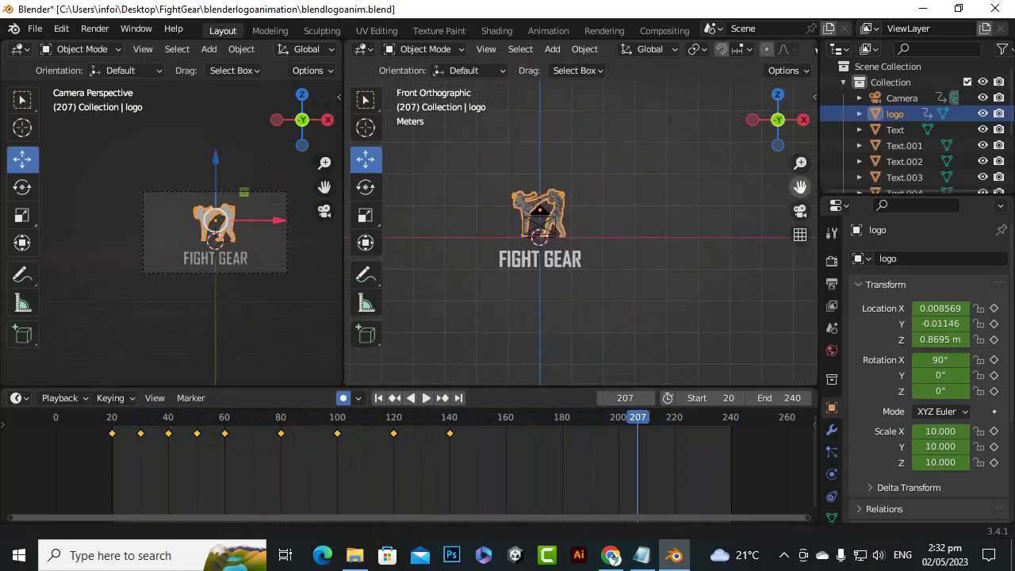
{"action": "scroll", "coordinate": [486, 270], "scroll_direction": "up", "scroll_amount": 3}
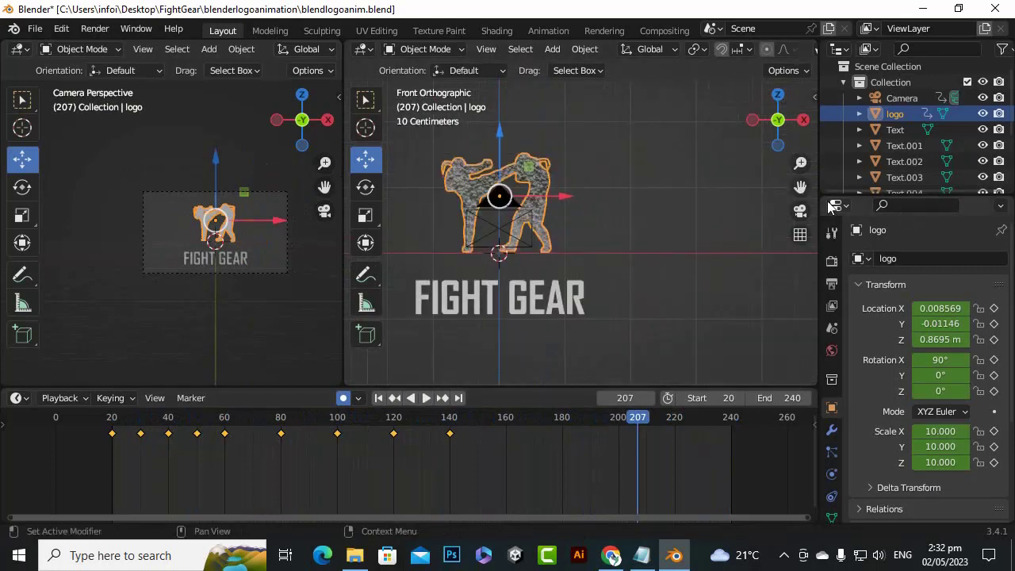
{"action": "left_click_drag", "start_coordinate": [800, 189], "coordinate": [799, 197]}
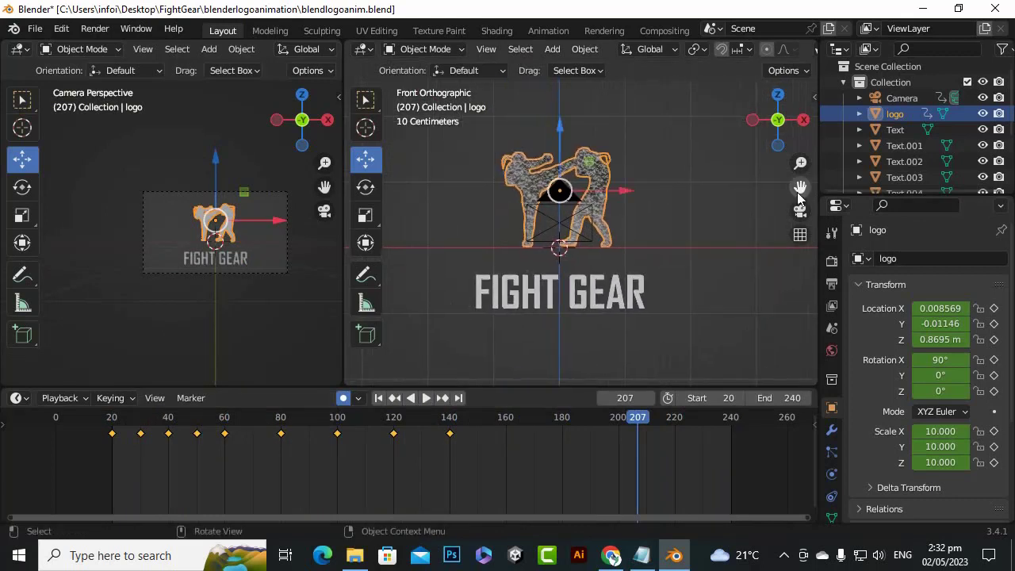
{"action": "left_click", "coordinate": [477, 288]}
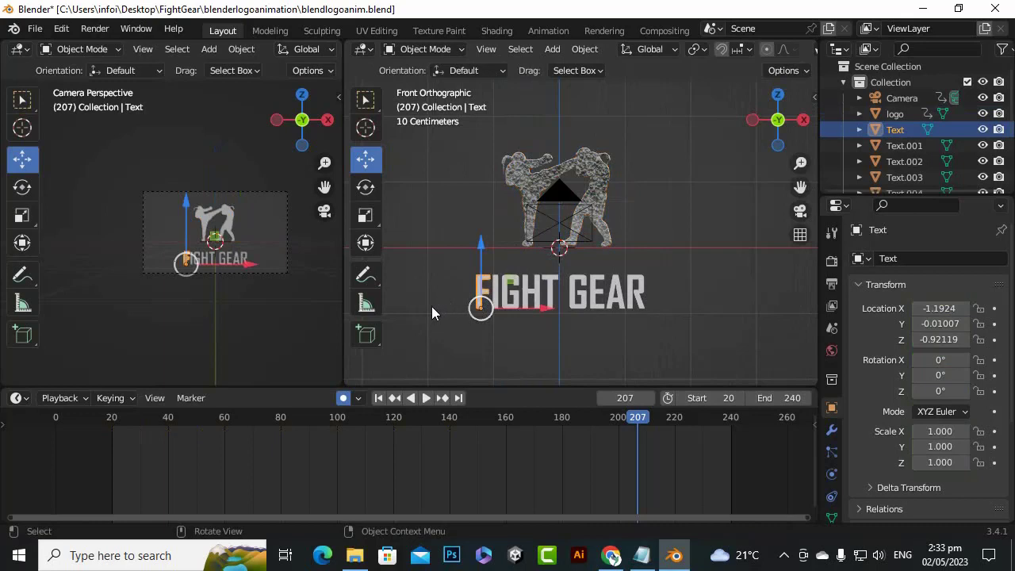
{"action": "scroll", "coordinate": [507, 300], "scroll_direction": "up", "scroll_amount": 4}
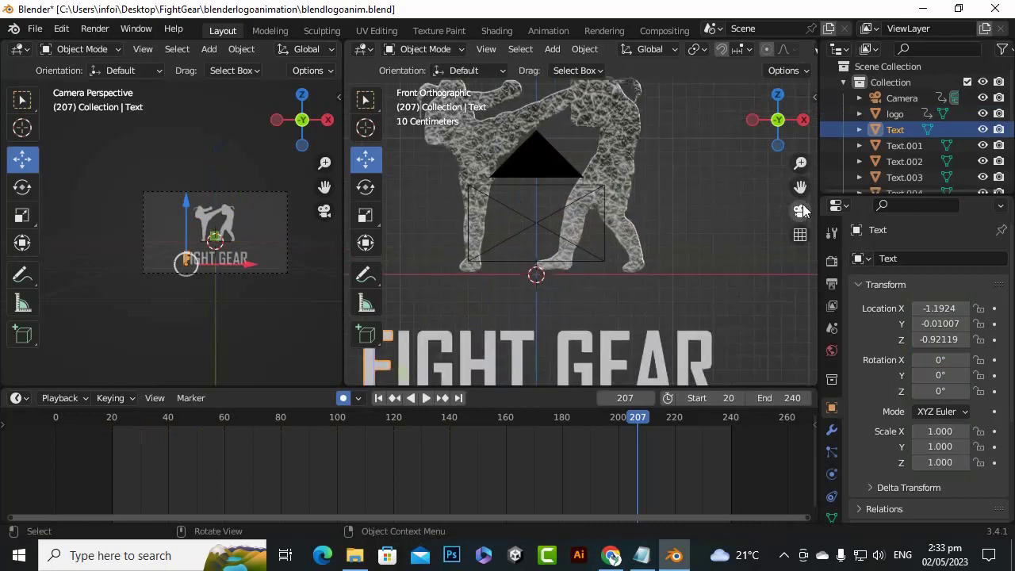
{"action": "left_click_drag", "start_coordinate": [802, 187], "coordinate": [916, 106]}
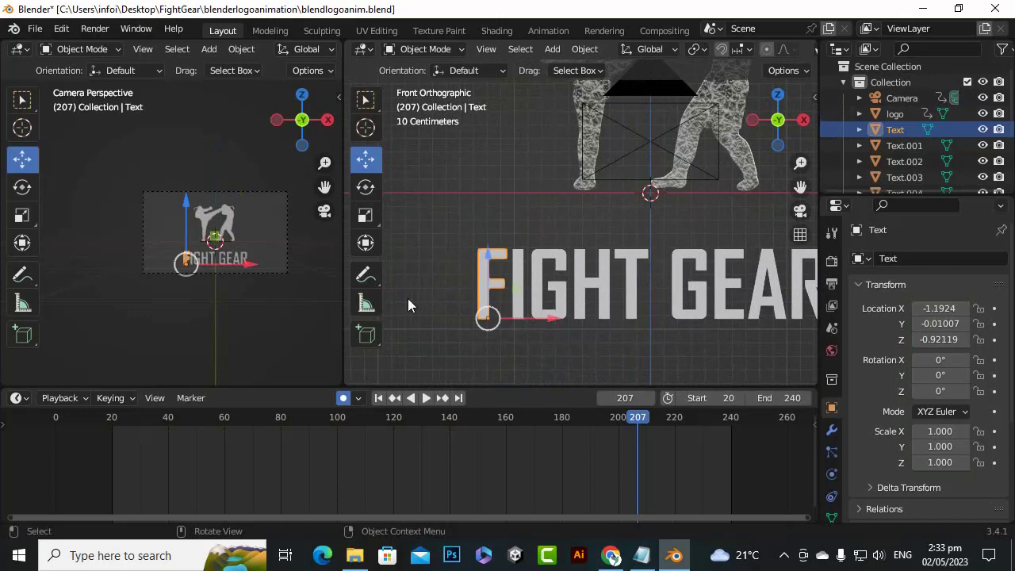
{"action": "scroll", "coordinate": [407, 298], "scroll_direction": "down", "scroll_amount": 2}
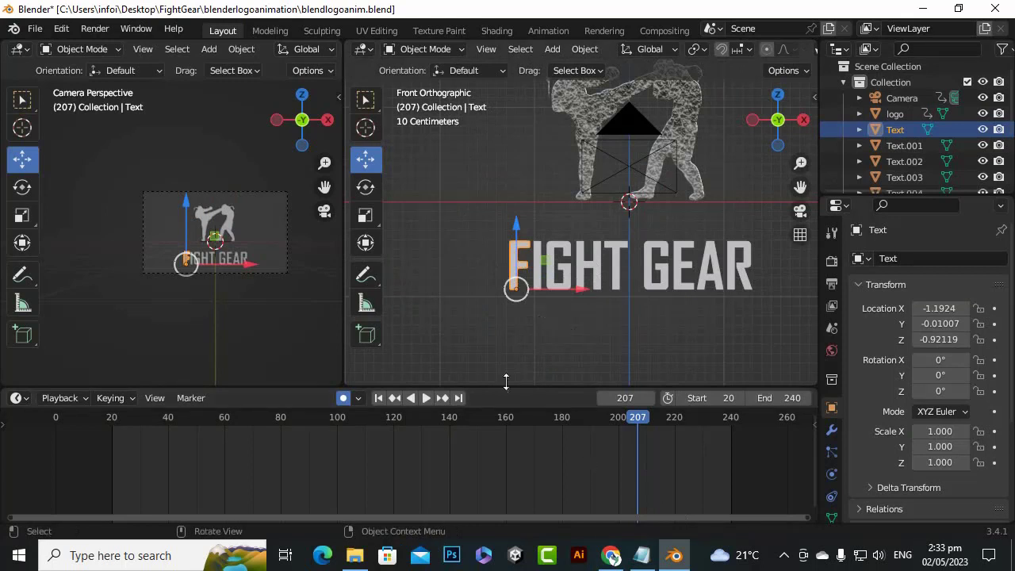
{"action": "scroll", "coordinate": [576, 446], "scroll_direction": "down", "scroll_amount": 3}
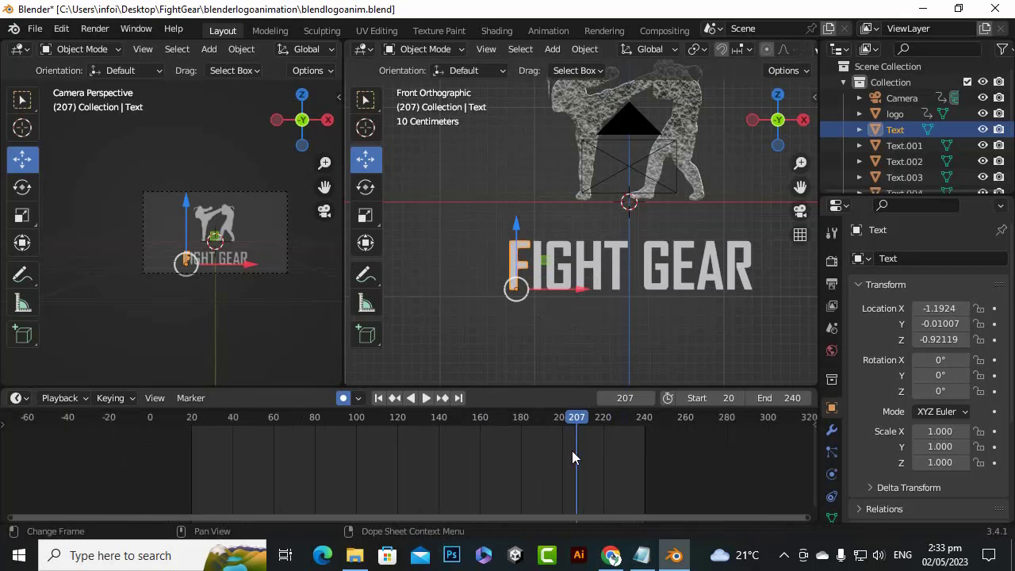
{"action": "scroll", "coordinate": [584, 441], "scroll_direction": "up", "scroll_amount": 1}
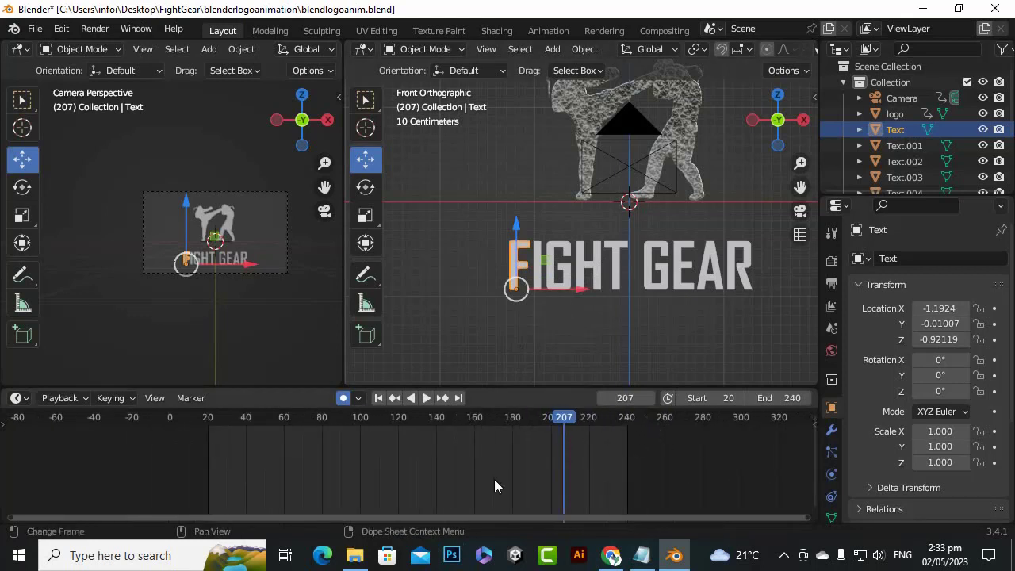
{"action": "scroll", "coordinate": [510, 456], "scroll_direction": "down", "scroll_amount": 1}
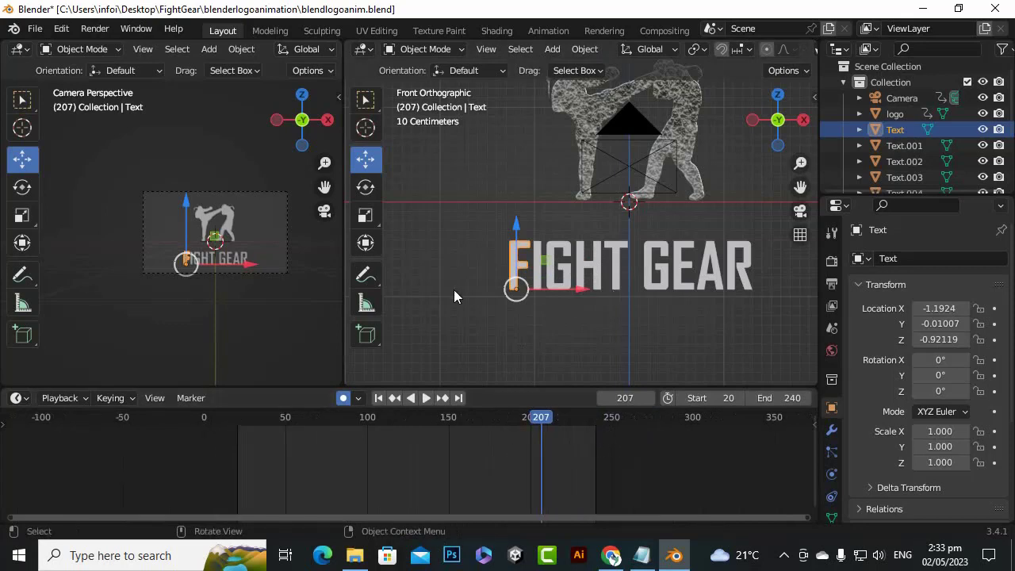
{"action": "scroll", "coordinate": [453, 298], "scroll_direction": "down", "scroll_amount": 3}
{"action": "scroll", "coordinate": [453, 298], "scroll_direction": "up", "scroll_amount": 4}
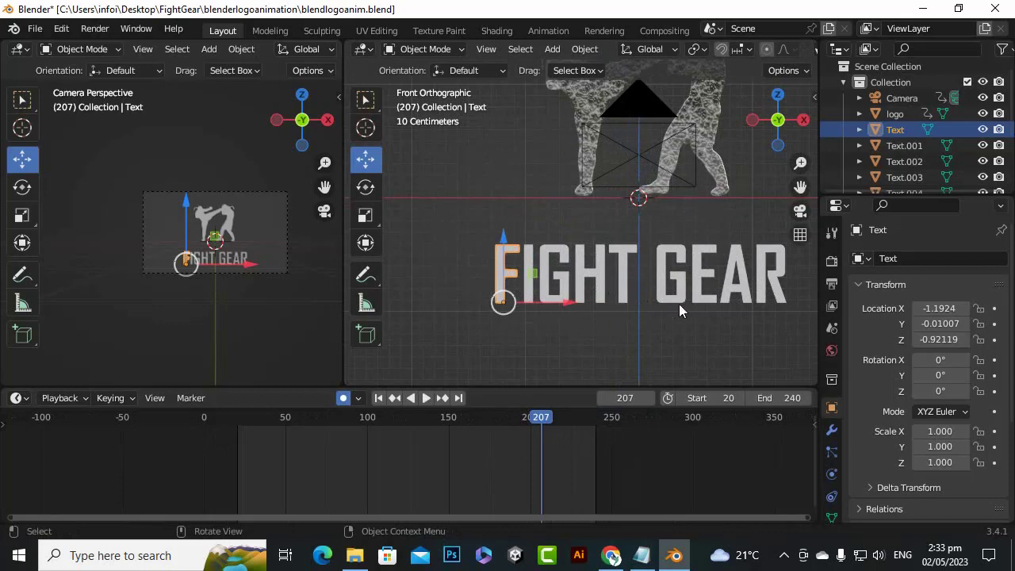
{"action": "scroll", "coordinate": [447, 379], "scroll_direction": "down", "scroll_amount": 2}
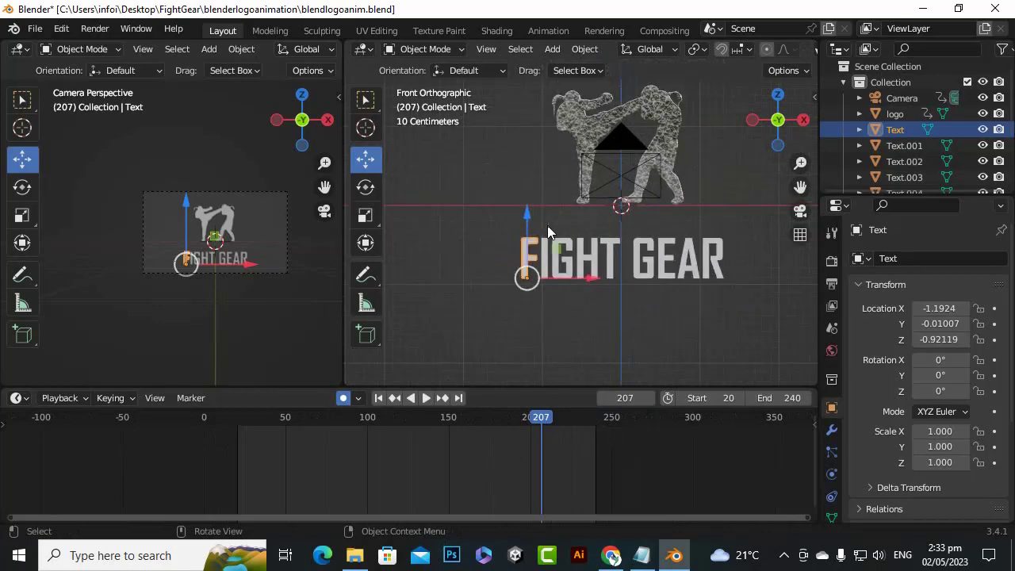
{"action": "scroll", "coordinate": [547, 232], "scroll_direction": "up", "scroll_amount": 3}
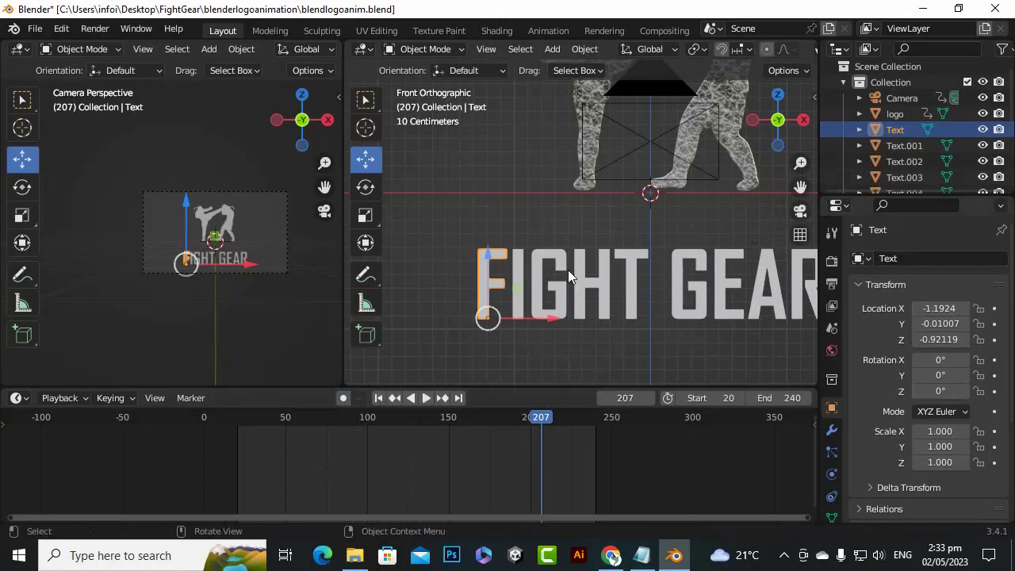
Review the animation against the logo's keyframes and stop on the logo's keyframe at frame 120
{"action": "scroll", "coordinate": [568, 270], "scroll_direction": "down", "scroll_amount": 1}
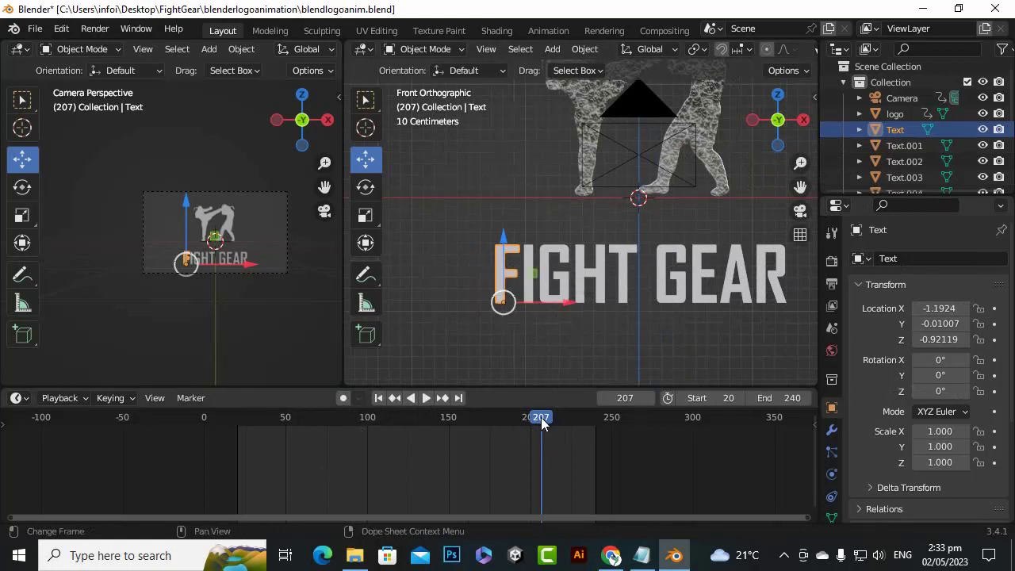
{"action": "key", "text": "shift+ctrl+space"}
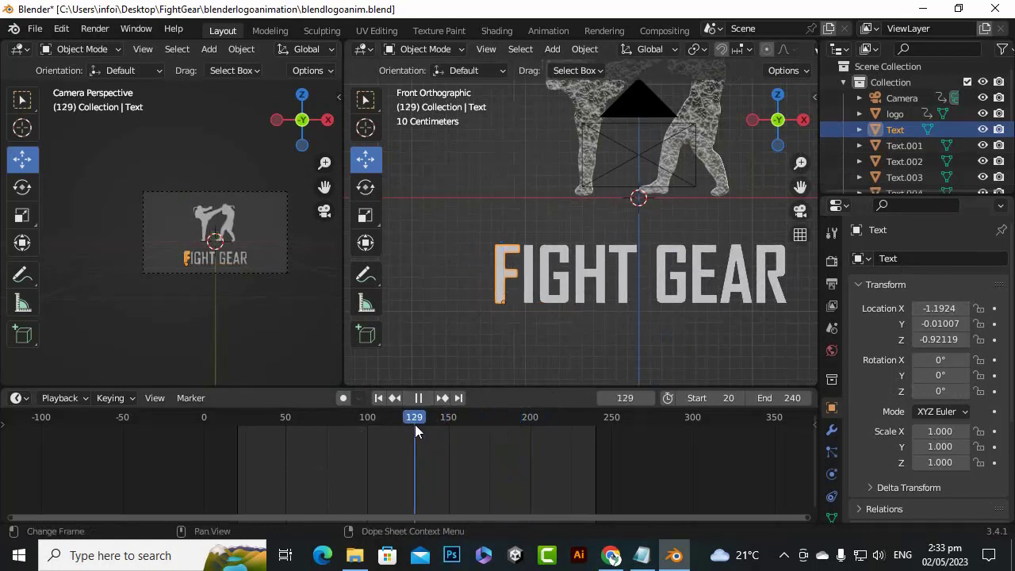
{"action": "left_click_drag", "start_coordinate": [415, 425], "coordinate": [402, 426]}
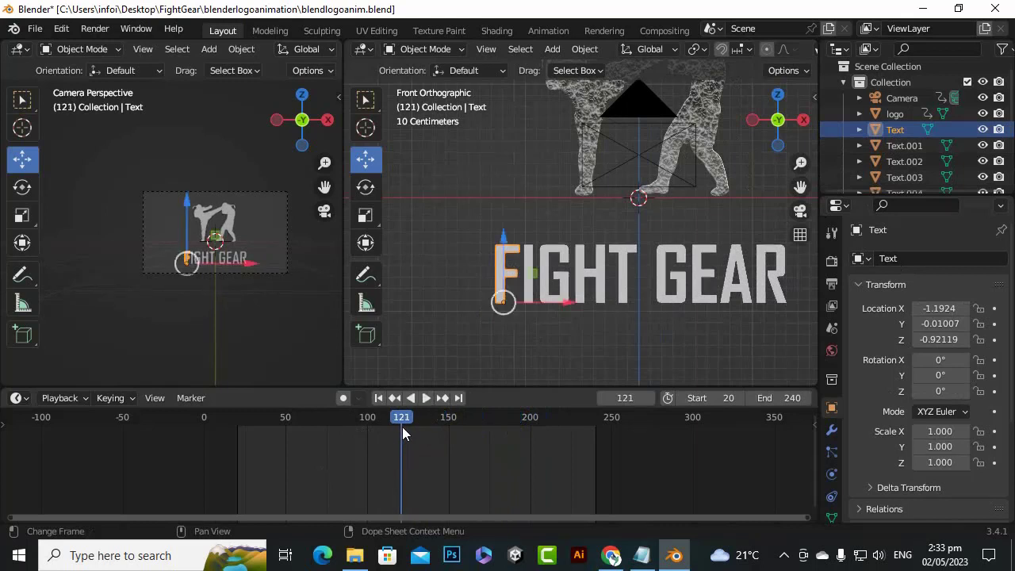
{"action": "left_click", "coordinate": [894, 114]}
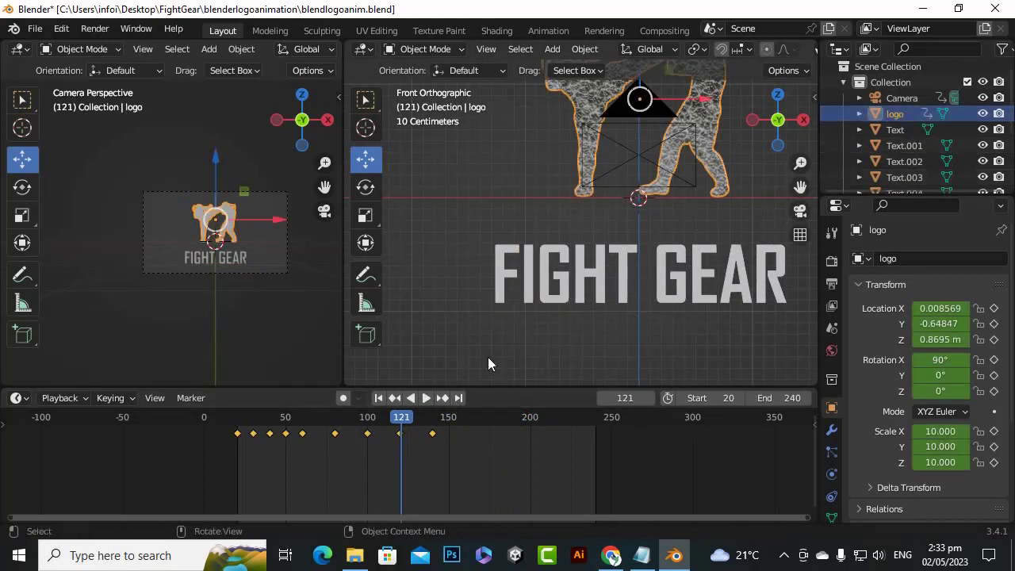
{"action": "scroll", "coordinate": [394, 433], "scroll_direction": "up", "scroll_amount": 5}
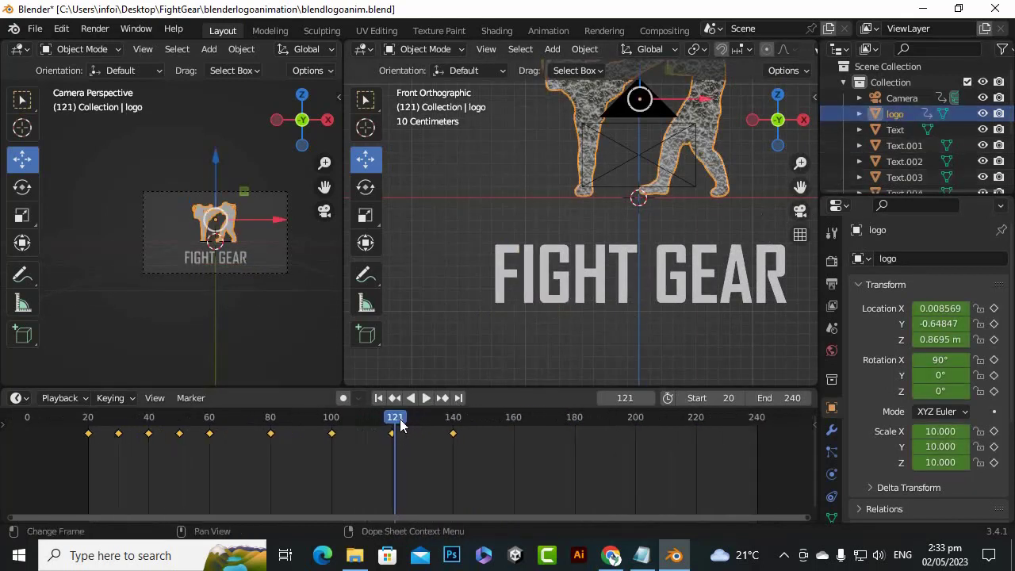
{"action": "key", "text": "shift+ctrl+space"}
{"action": "left_click", "coordinate": [392, 424]}
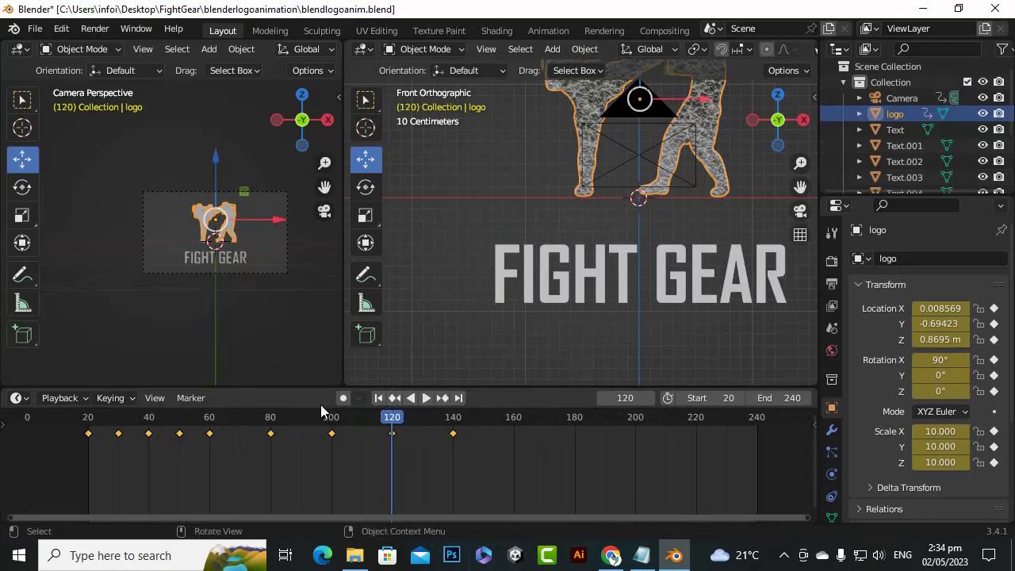
Select the letter F and keyframe its current Z location at the final frame, 240
{"action": "left_click", "coordinate": [902, 131]}
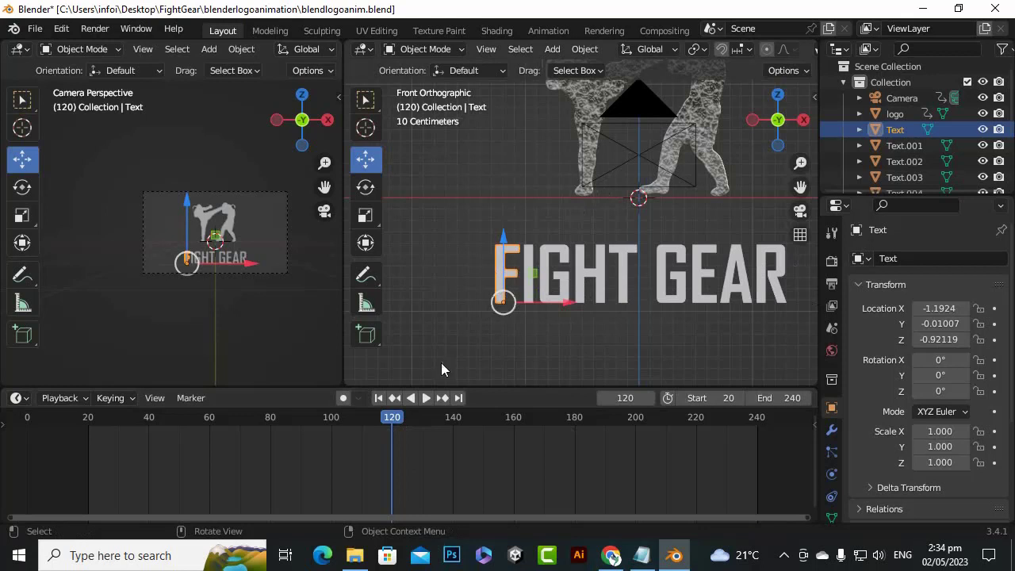
{"action": "key", "text": "space"}
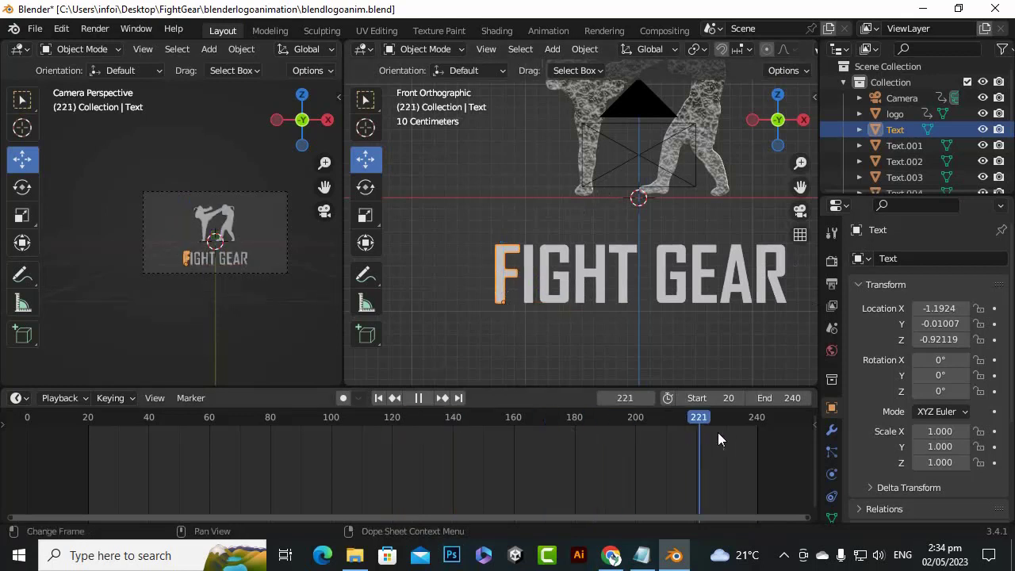
{"action": "left_click_drag", "start_coordinate": [718, 432], "coordinate": [757, 427]}
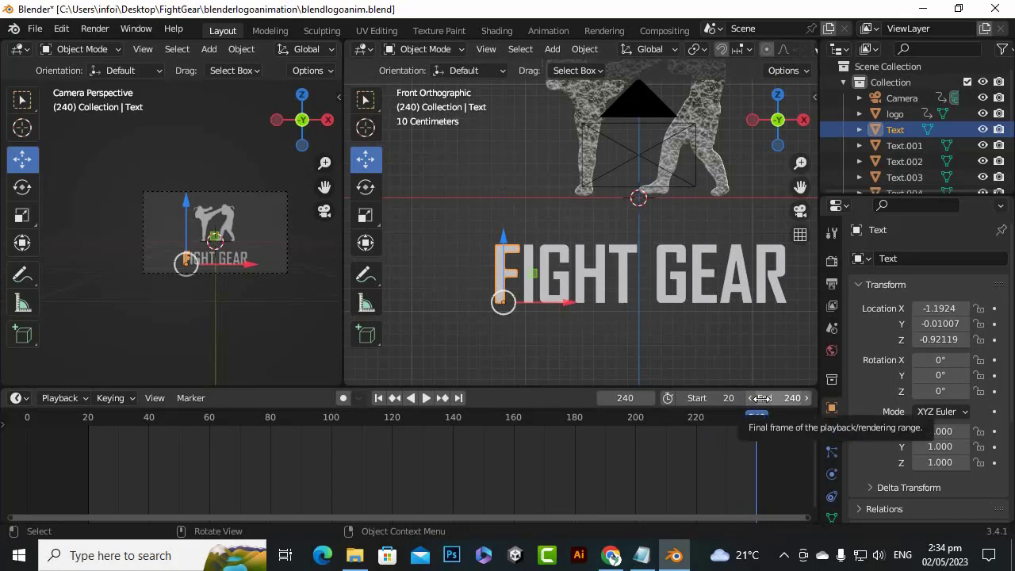
{"action": "scroll", "coordinate": [198, 207], "scroll_direction": "up", "scroll_amount": 2}
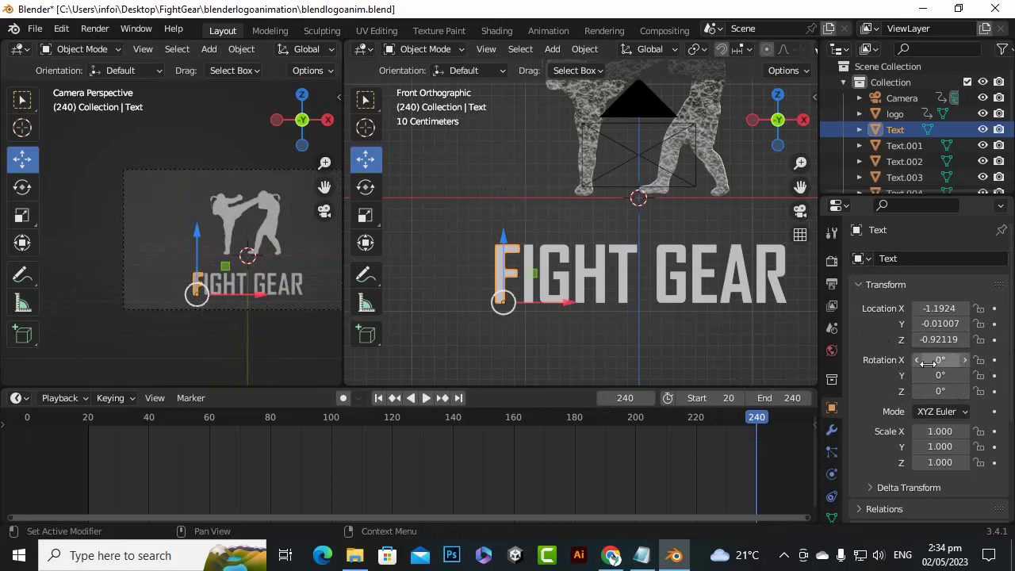
{"action": "left_click", "coordinate": [994, 340]}
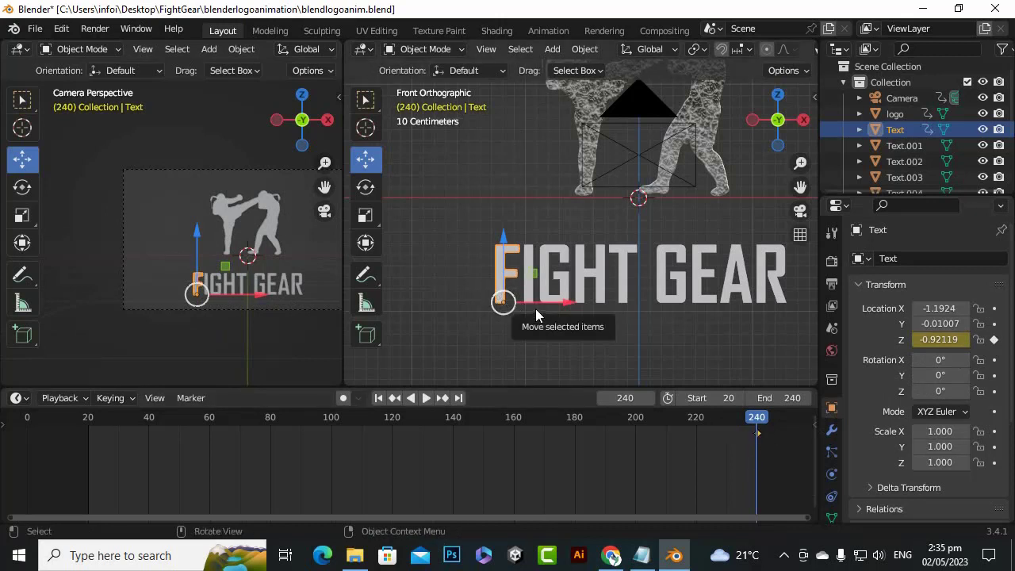
At frame 120, lower the letter F below the camera frame to Z about -1.83 and keyframe its Z location
{"action": "left_click_drag", "start_coordinate": [754, 422], "coordinate": [393, 410]}
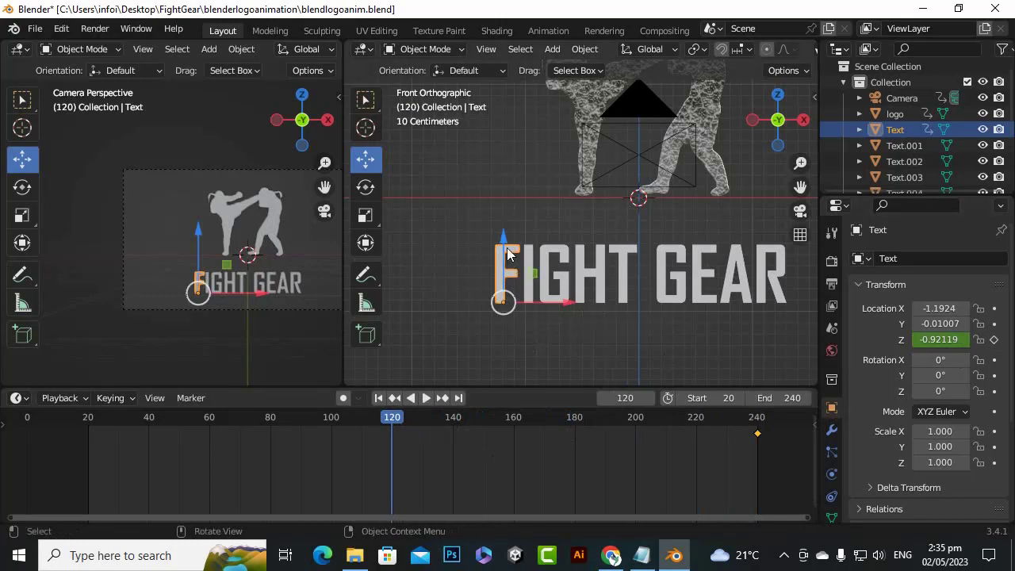
{"action": "left_click_drag", "start_coordinate": [503, 236], "coordinate": [501, 278]}
{"action": "scroll", "coordinate": [286, 302], "scroll_direction": "up", "scroll_amount": 5}
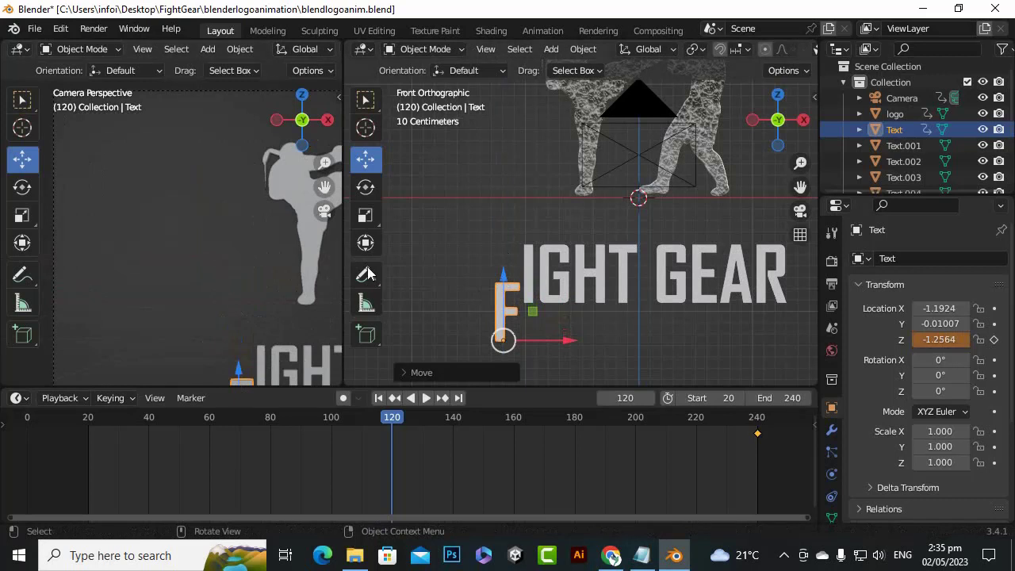
{"action": "scroll", "coordinate": [647, 291], "scroll_direction": "down", "scroll_amount": 5}
{"action": "scroll", "coordinate": [248, 302], "scroll_direction": "down", "scroll_amount": 4}
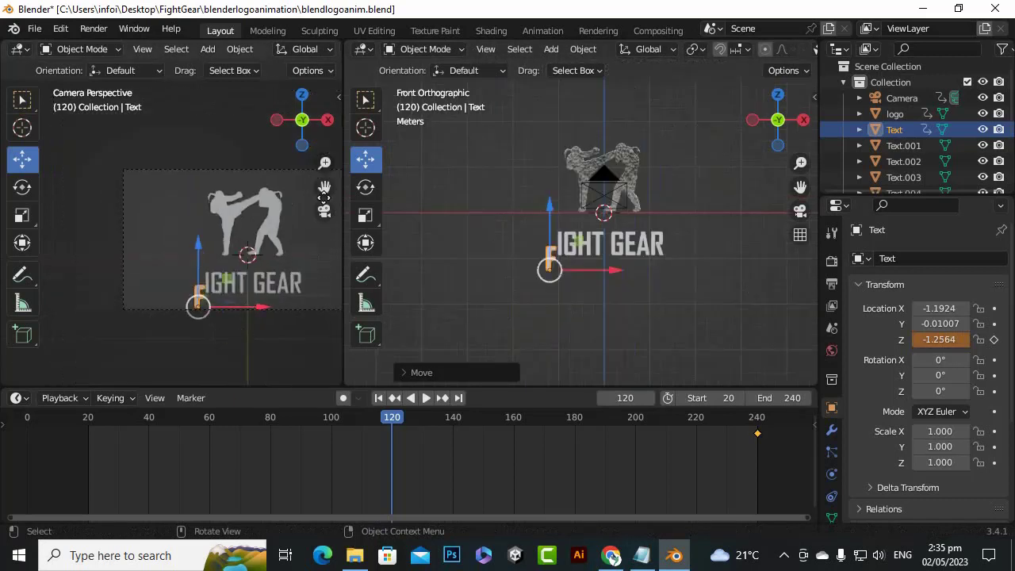
{"action": "left_click_drag", "start_coordinate": [325, 197], "coordinate": [332, 161]}
{"action": "scroll", "coordinate": [251, 242], "scroll_direction": "up", "scroll_amount": 4}
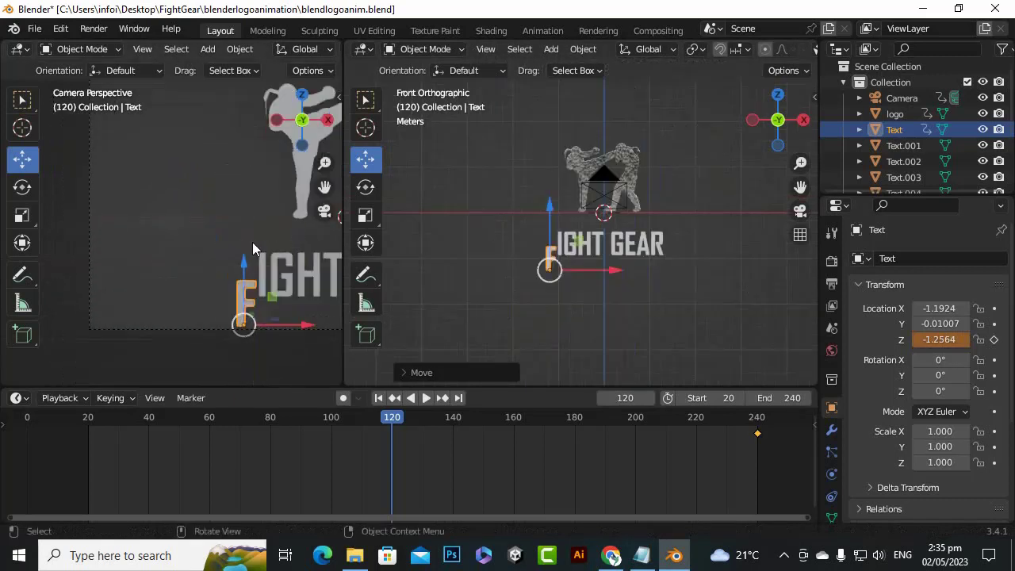
{"action": "scroll", "coordinate": [253, 248], "scroll_direction": "down", "scroll_amount": 1}
{"action": "left_click_drag", "start_coordinate": [552, 206], "coordinate": [553, 238]}
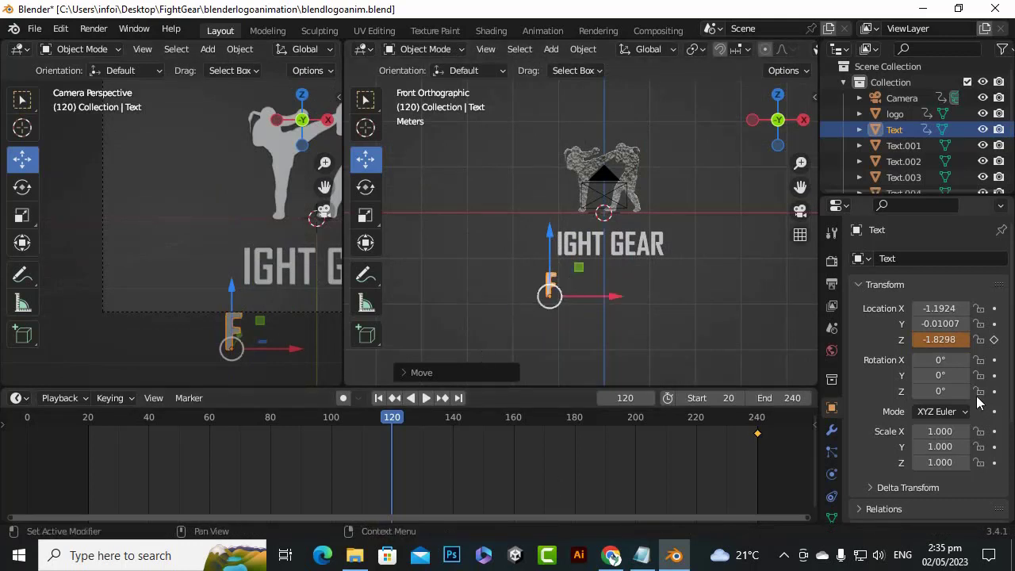
{"action": "left_click", "coordinate": [994, 340]}
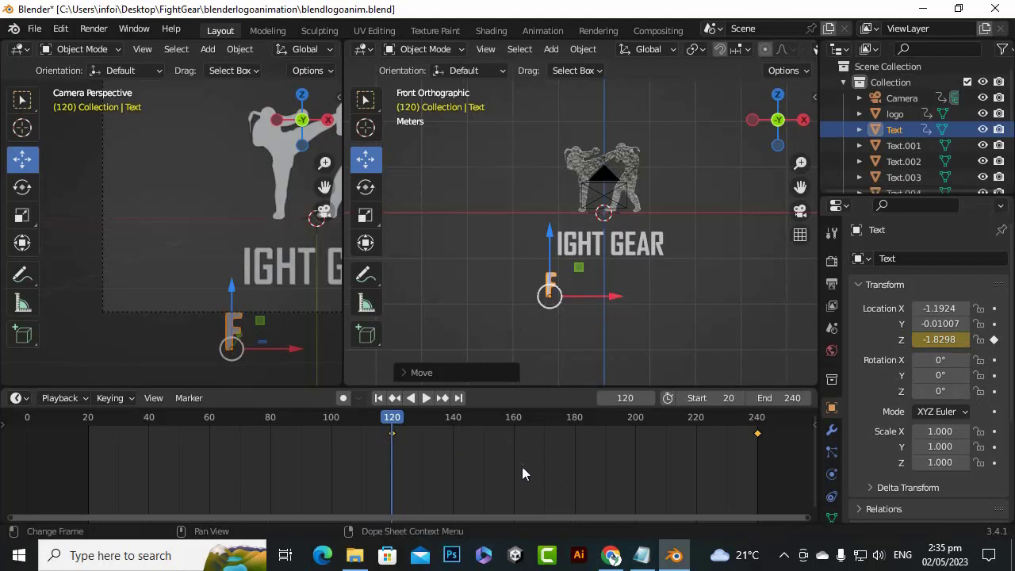
At frame 190, raise the letter F to Z about -0.498, keyframe its Z location, and play the animation from frame 120
{"action": "scroll", "coordinate": [193, 476], "scroll_direction": "down", "scroll_amount": 1}
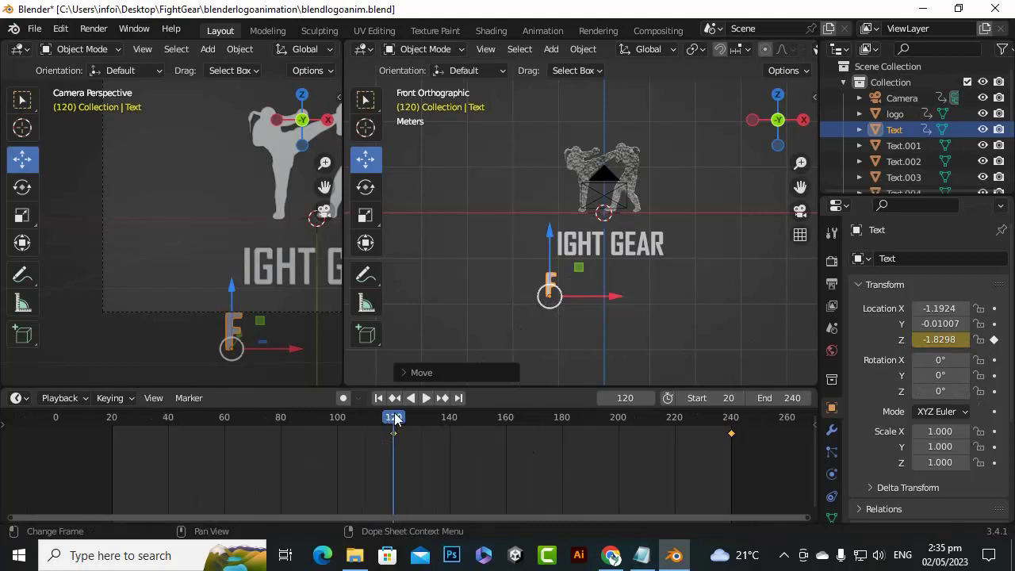
{"action": "left_click_drag", "start_coordinate": [397, 420], "coordinate": [618, 426]}
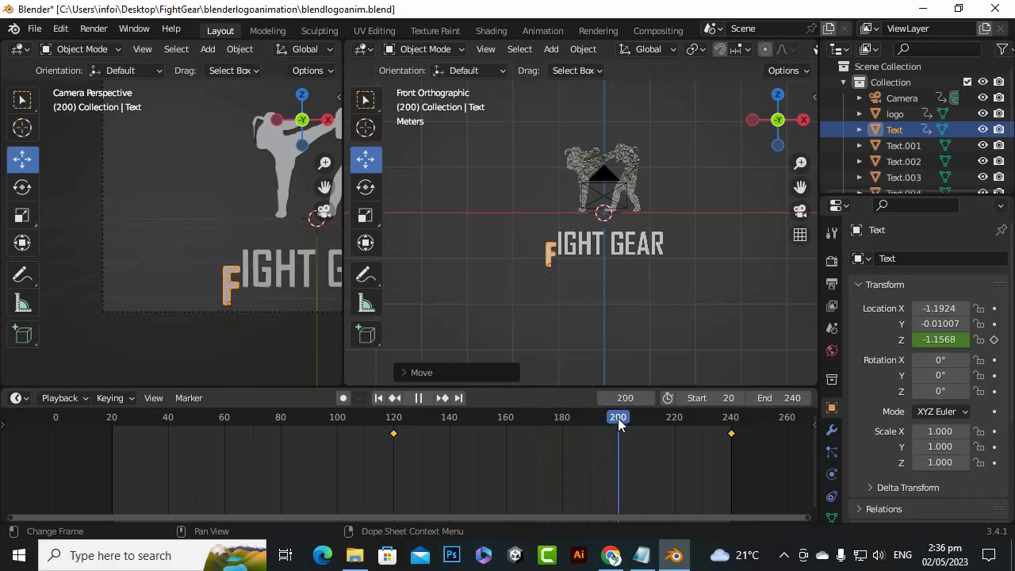
{"action": "left_click_drag", "start_coordinate": [620, 425], "coordinate": [589, 434]}
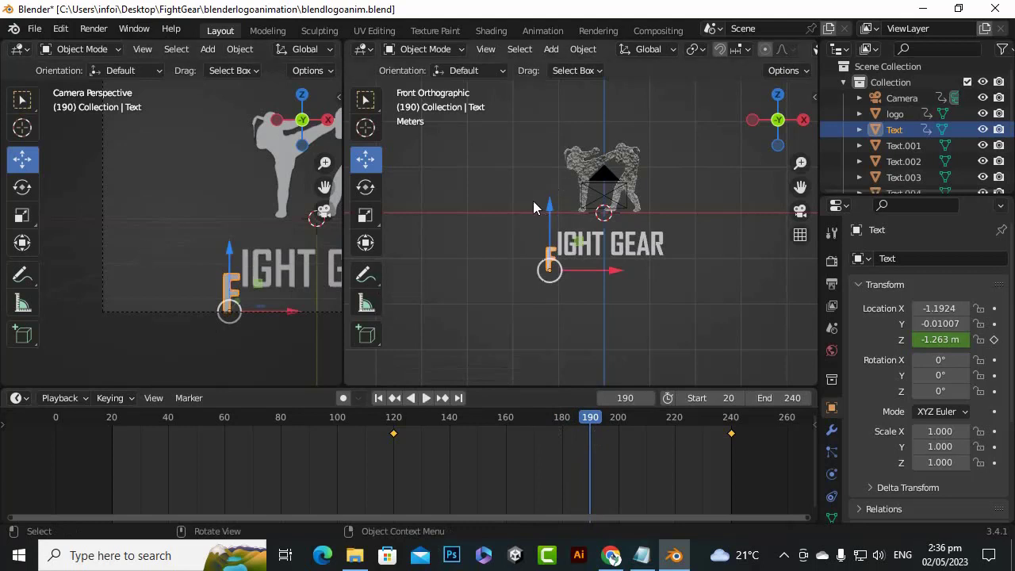
{"action": "left_click_drag", "start_coordinate": [550, 209], "coordinate": [548, 167]}
{"action": "scroll", "coordinate": [572, 168], "scroll_direction": "up", "scroll_amount": 5}
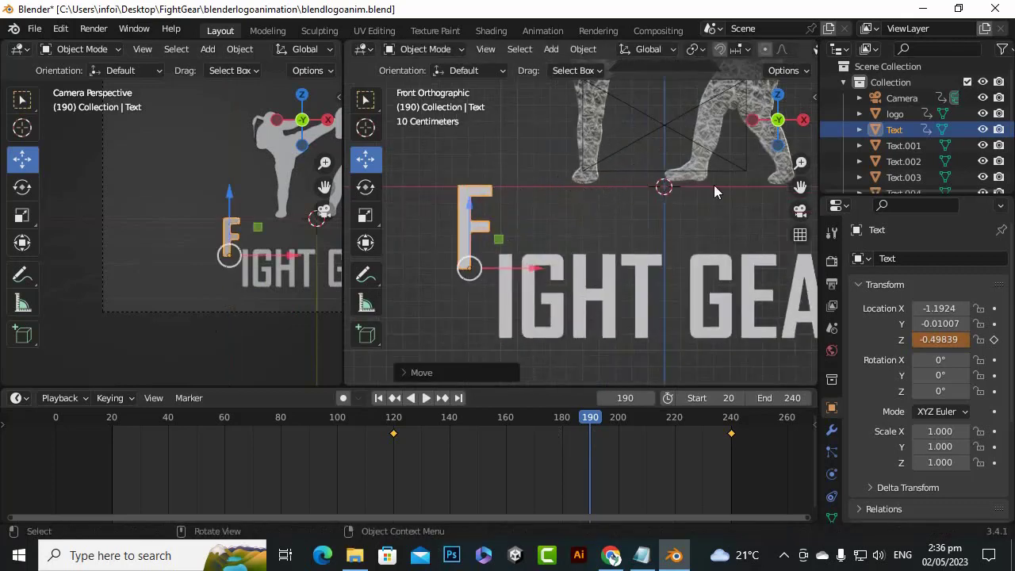
{"action": "scroll", "coordinate": [593, 263], "scroll_direction": "down", "scroll_amount": 3}
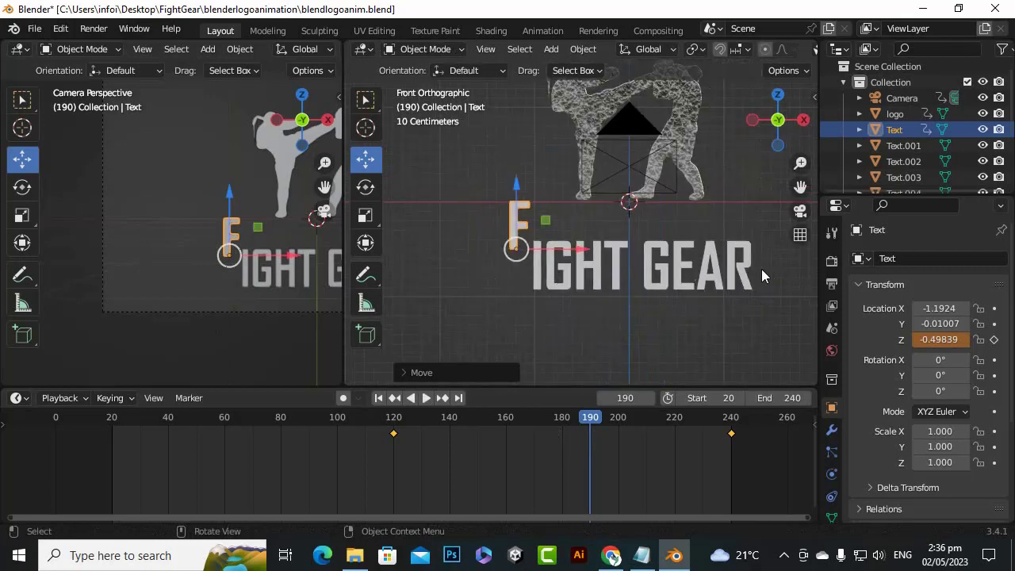
{"action": "scroll", "coordinate": [498, 175], "scroll_direction": "up", "scroll_amount": 4}
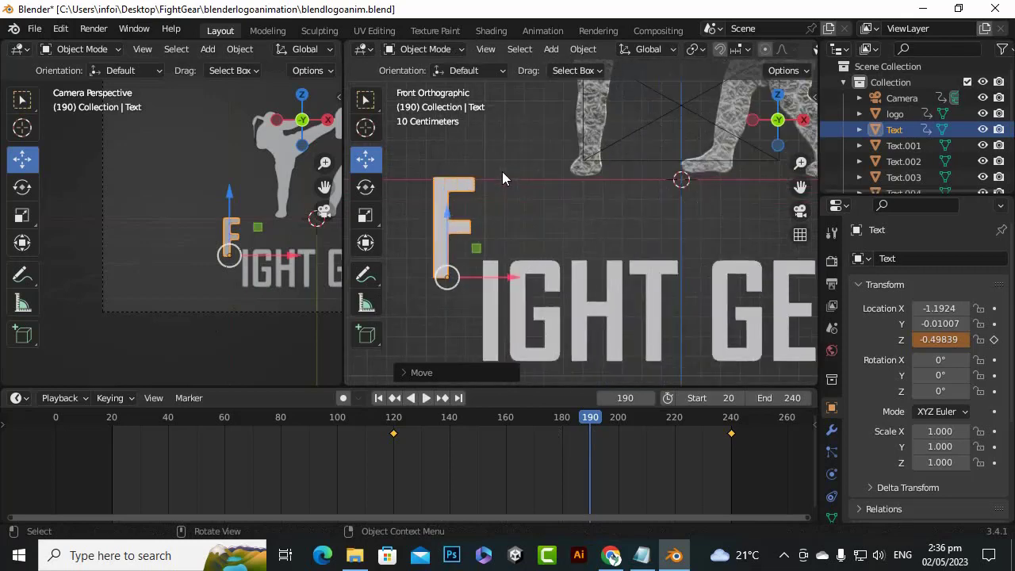
{"action": "scroll", "coordinate": [502, 171], "scroll_direction": "down", "scroll_amount": 3}
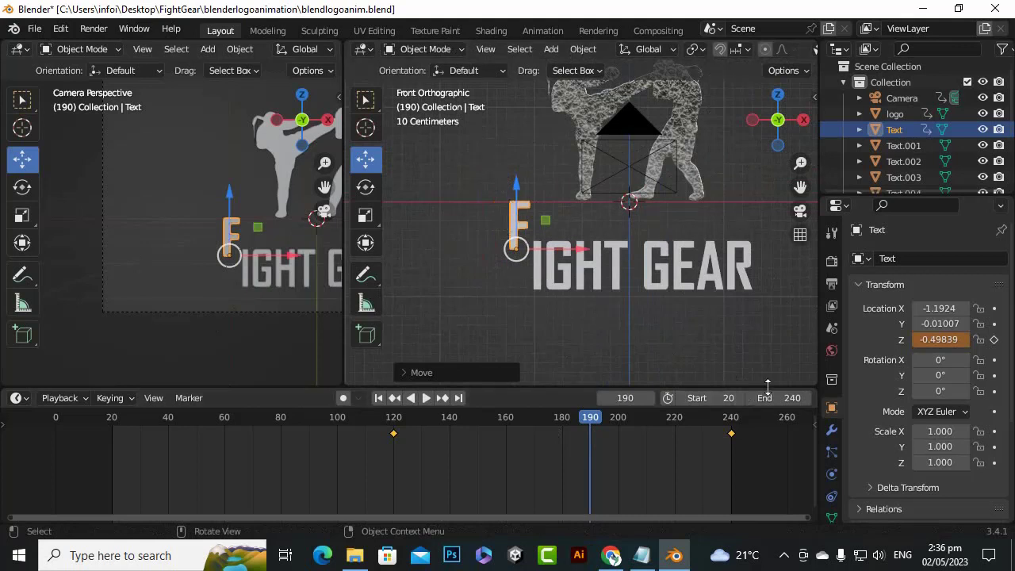
{"action": "left_click", "coordinate": [994, 340]}
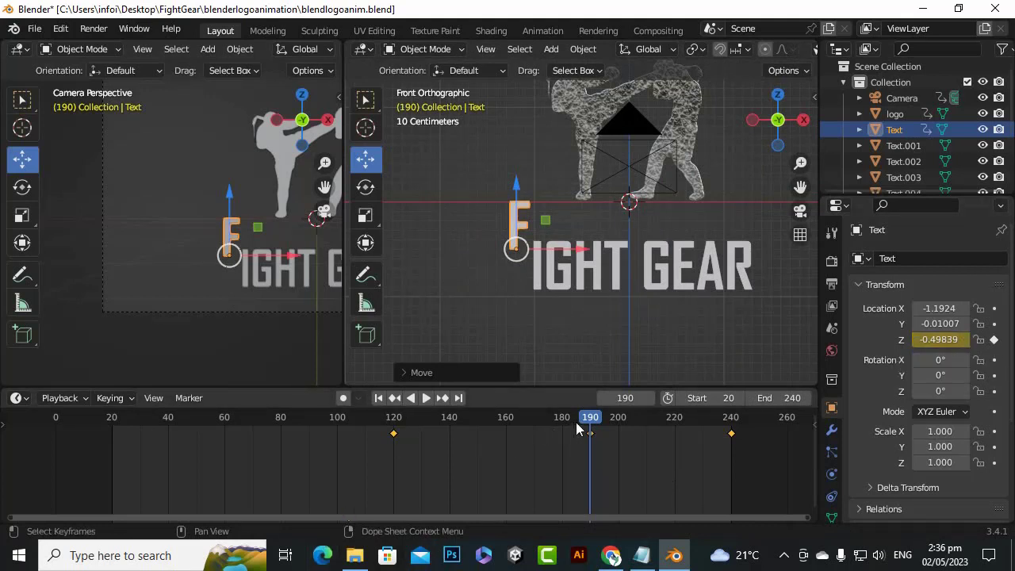
{"action": "left_click_drag", "start_coordinate": [587, 425], "coordinate": [394, 440]}
{"action": "key", "text": "space"}
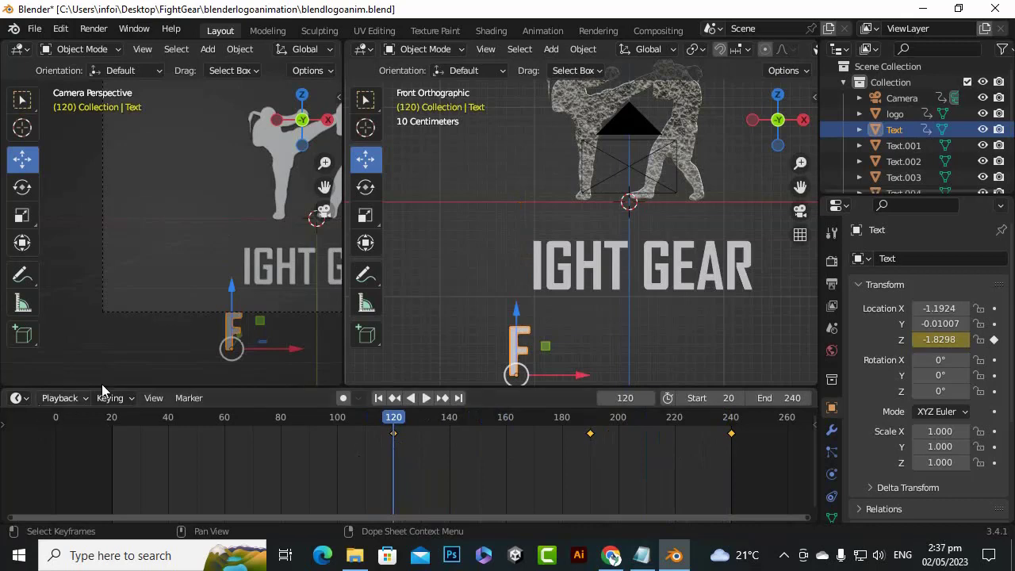
Change the timeline area to the Graph Editor, frame the letter F's whole Z Location curve, and select all its keyframes
{"action": "left_click_drag", "start_coordinate": [303, 387], "coordinate": [301, 373]}
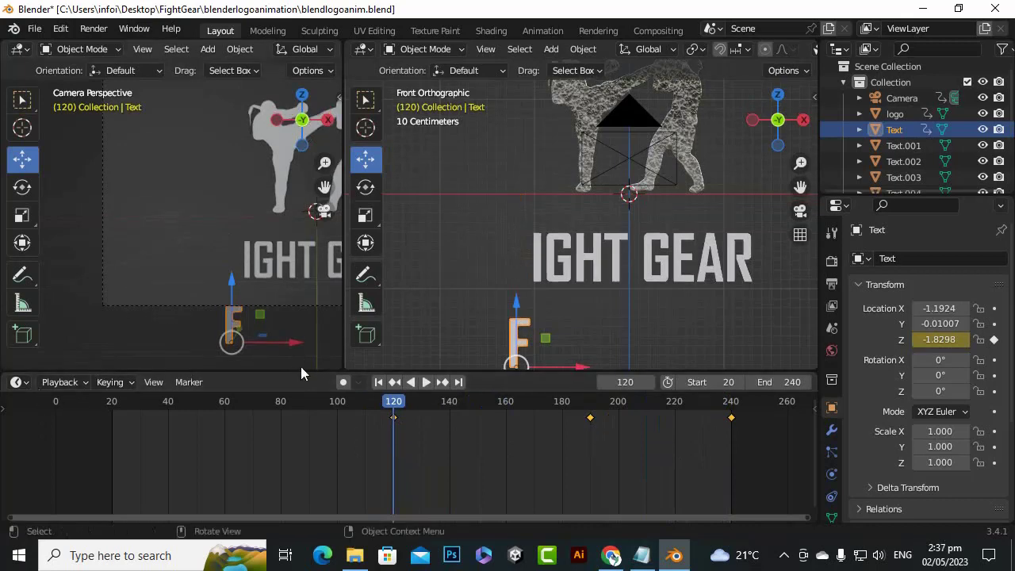
{"action": "left_click", "coordinate": [17, 382]}
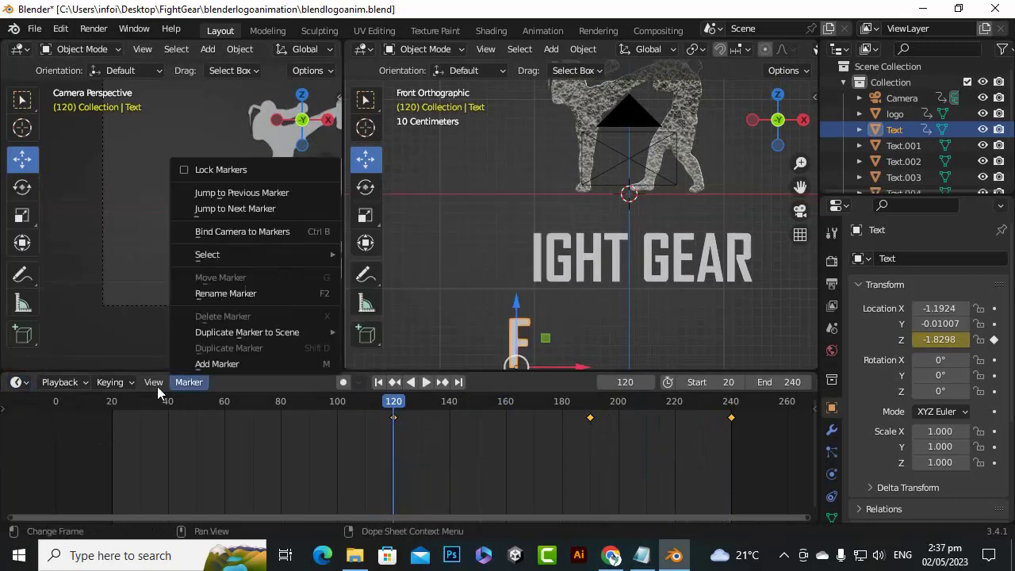
{"action": "left_click", "coordinate": [17, 382]}
{"action": "mouse_move", "coordinate": [49, 383]}
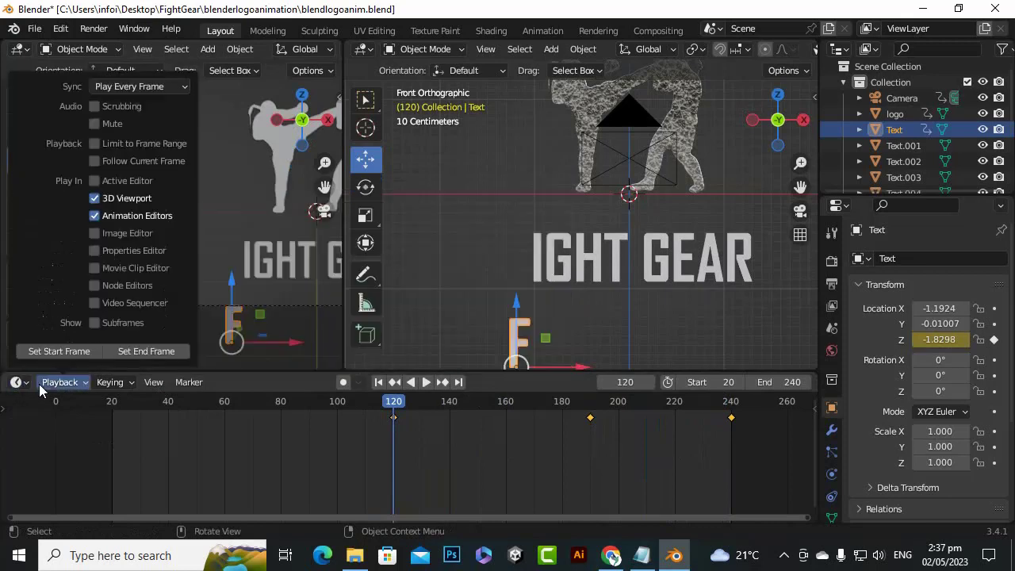
{"action": "left_click", "coordinate": [16, 382]}
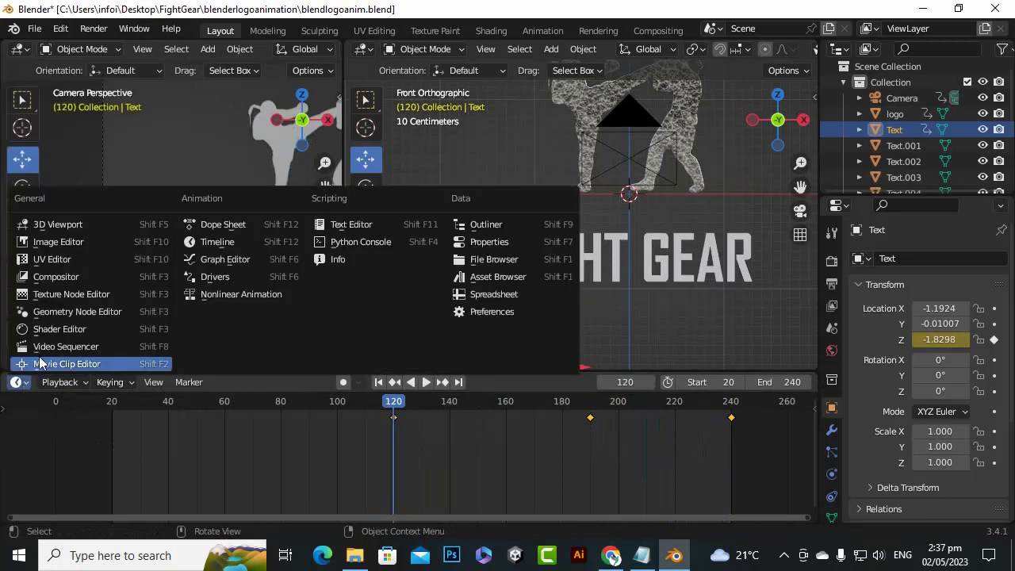
{"action": "left_click", "coordinate": [222, 262]}
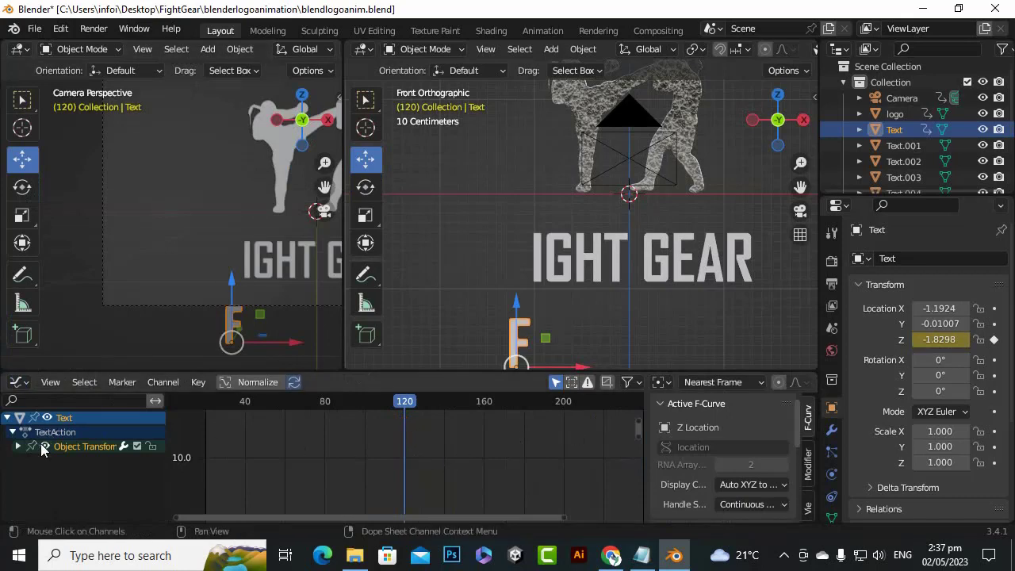
{"action": "left_click", "coordinate": [50, 381]}
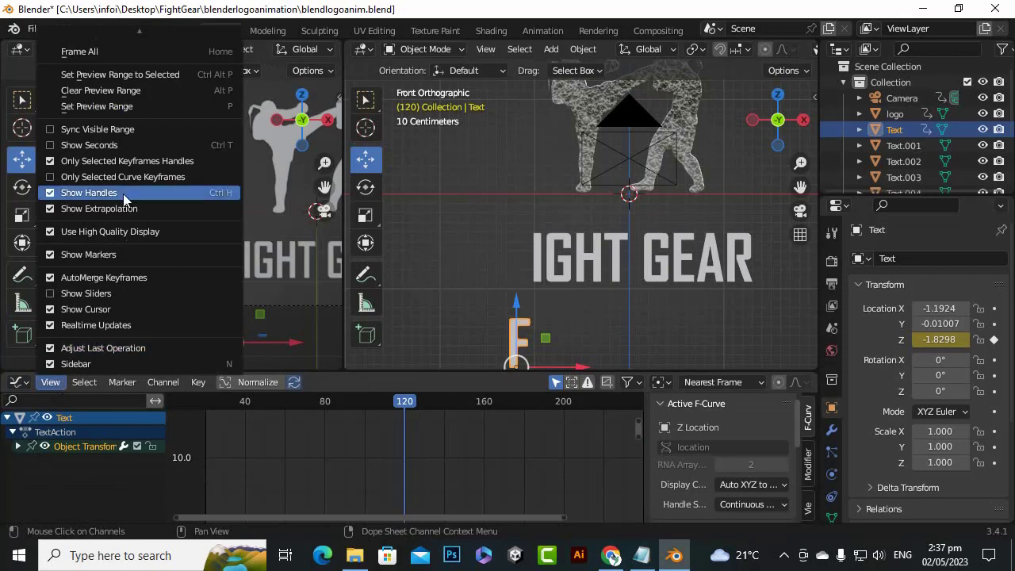
{"action": "mouse_move", "coordinate": [96, 31]}
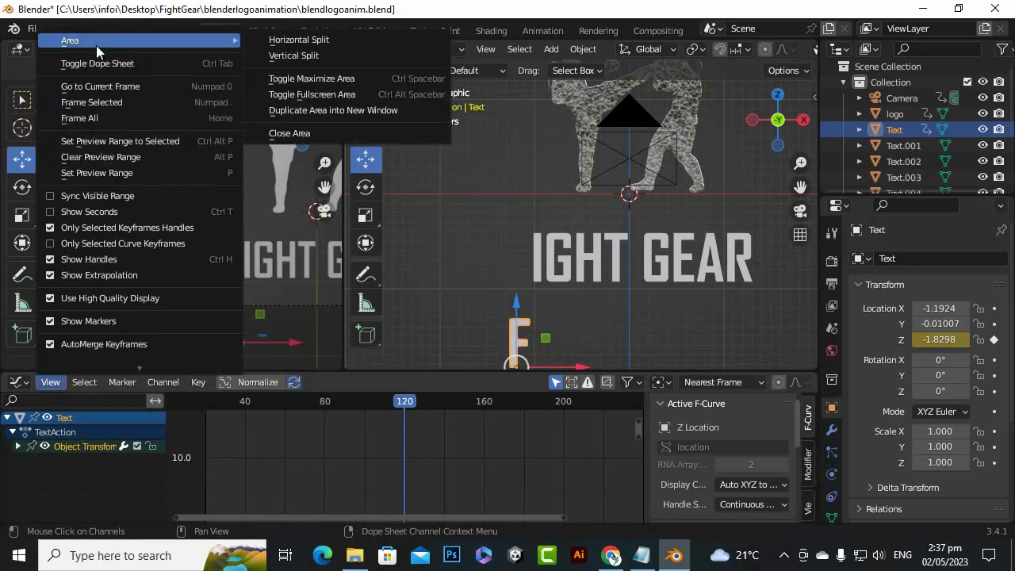
{"action": "left_click", "coordinate": [97, 117]}
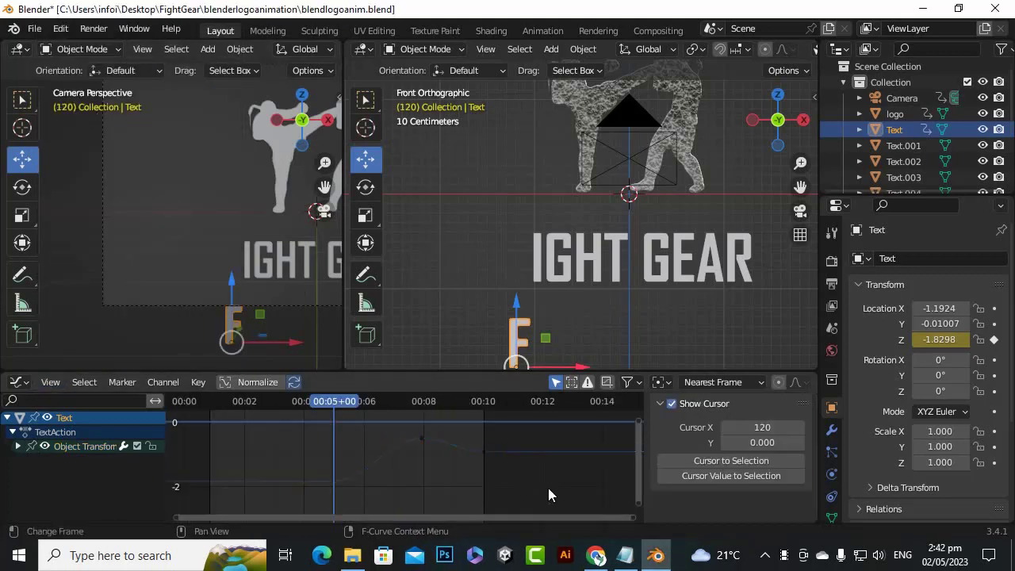
{"action": "left_click_drag", "start_coordinate": [548, 488], "coordinate": [299, 424]}
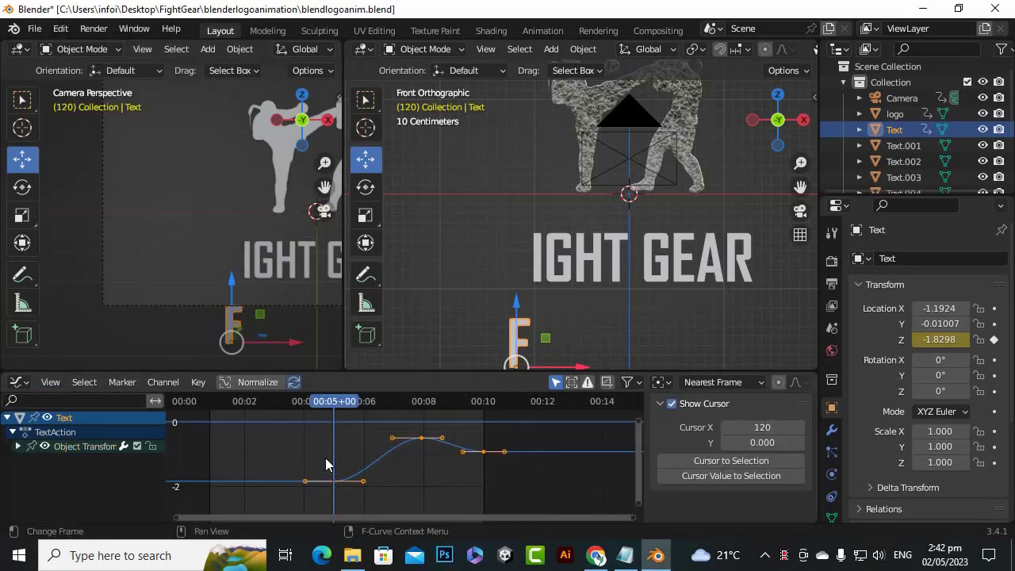
Set all keyframes of the letter F's Z Location curve to Bezier interpolation and shrink the frame 120 keyframe's handles along X to about 0.18
{"action": "key", "text": "t"}
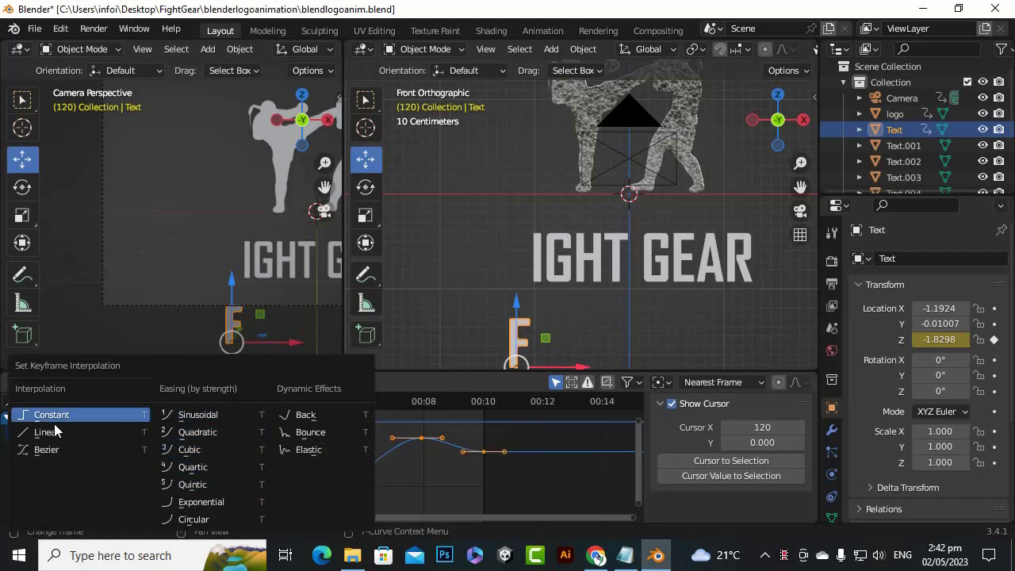
{"action": "left_click", "coordinate": [46, 450]}
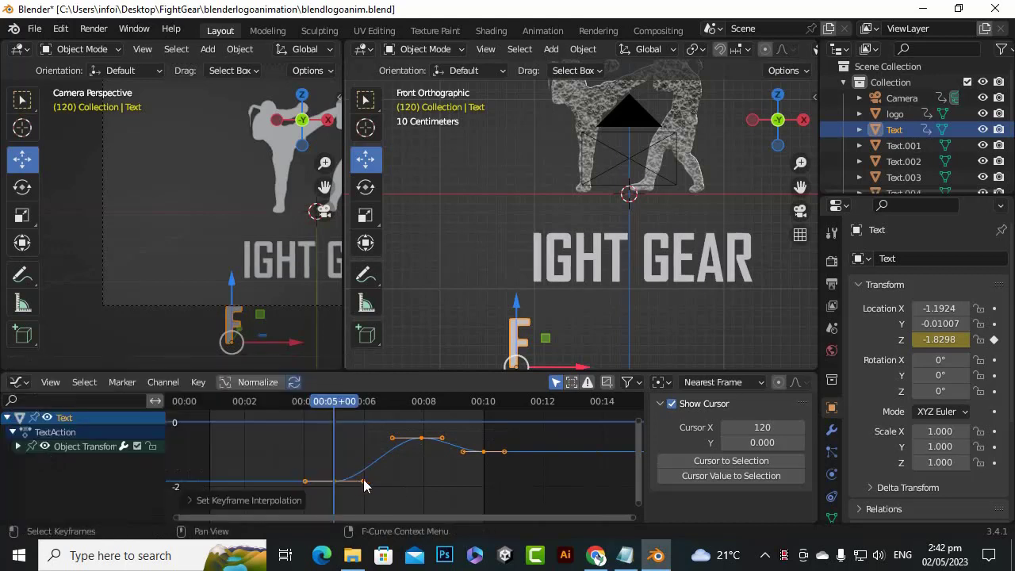
{"action": "scroll", "coordinate": [334, 492], "scroll_direction": "up", "scroll_amount": 1}
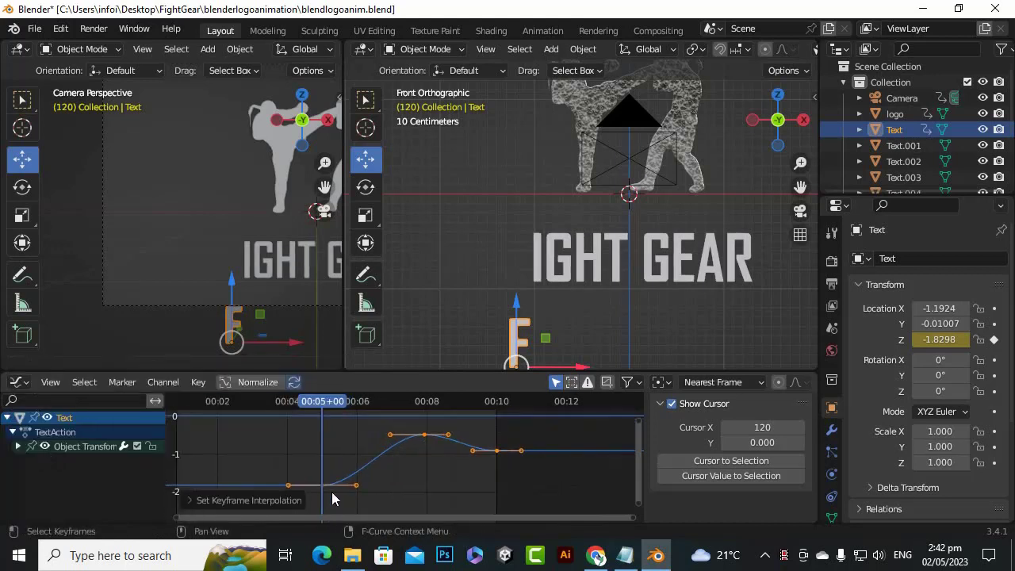
{"action": "left_click_drag", "start_coordinate": [337, 503], "coordinate": [298, 470]}
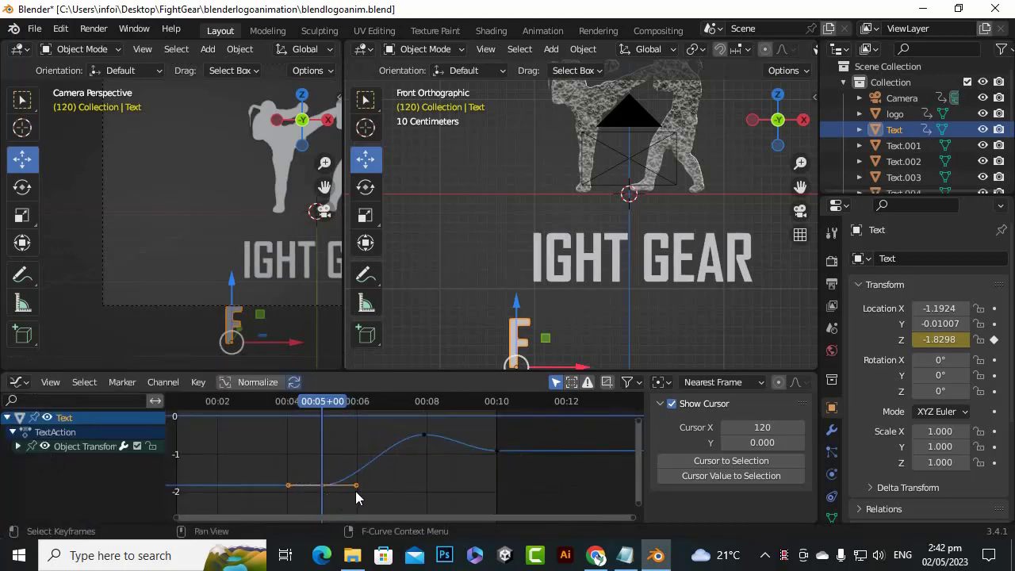
{"action": "key", "text": "s"}
{"action": "key", "text": "x"}
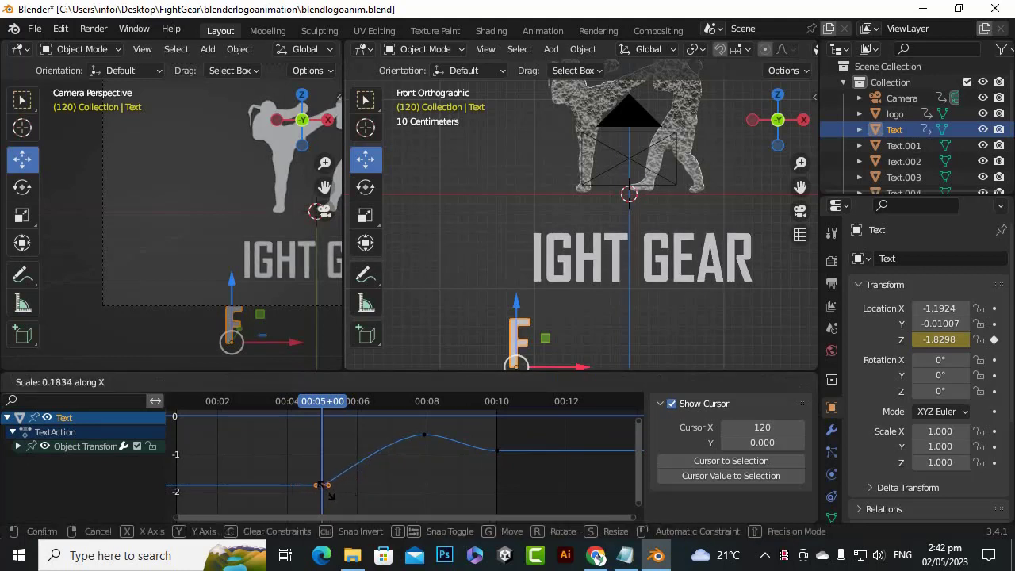
{"action": "left_click", "coordinate": [326, 497]}
Shorten the handles of the curve's last keyframe, at frame 240, along the X axis
{"action": "left_click_drag", "start_coordinate": [521, 494], "coordinate": [467, 422]}
{"action": "key", "text": "s"}
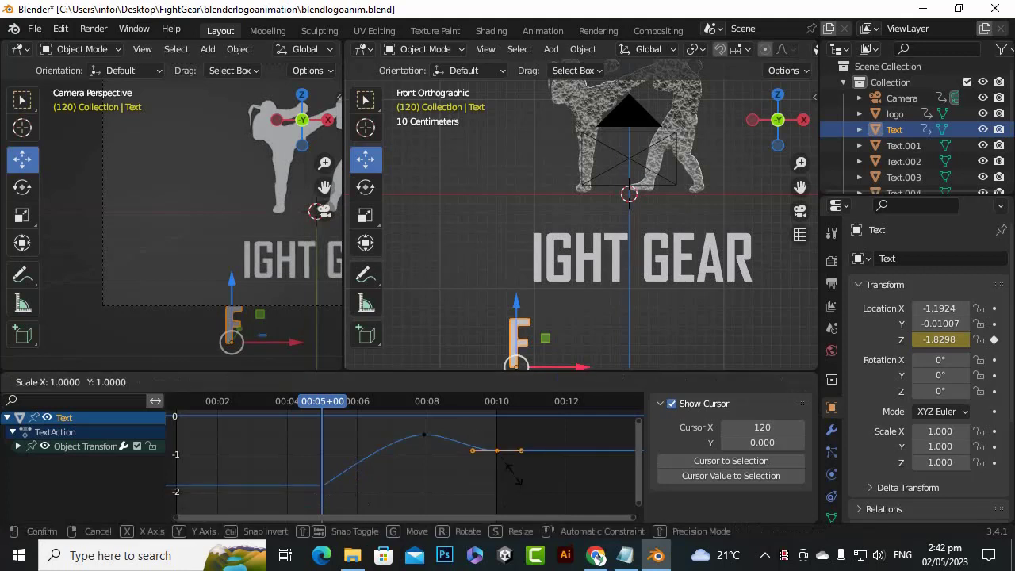
{"action": "key", "text": "x"}
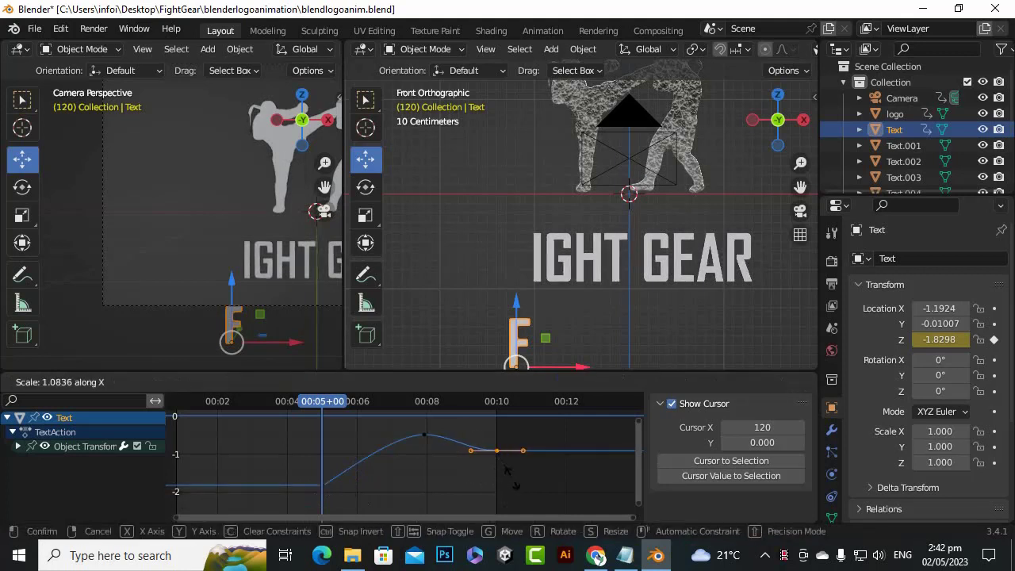
{"action": "left_click", "coordinate": [501, 461]}
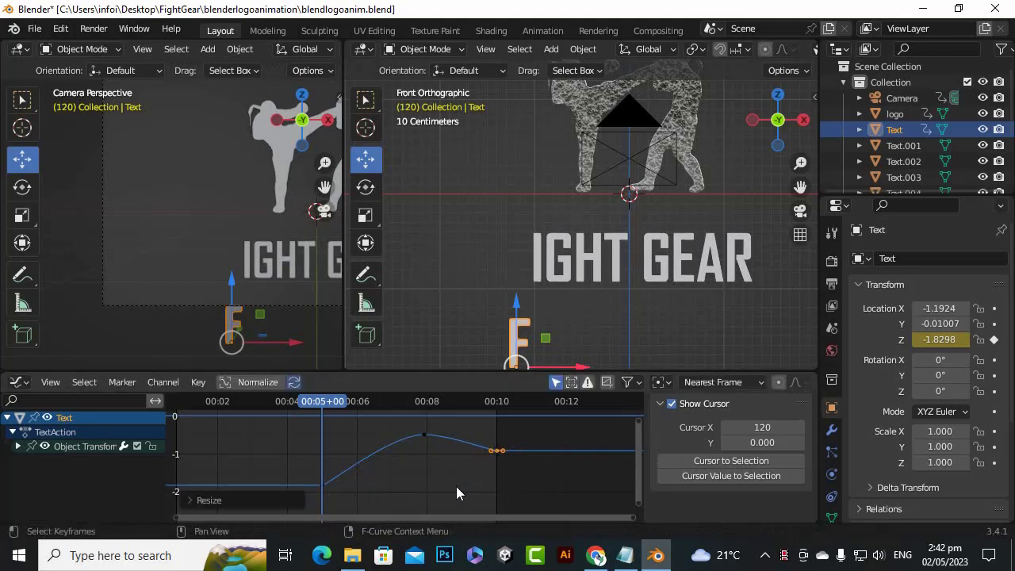
Lengthen the handles of the curve's peak keyframe at frame 190 along X to about twice their length
{"action": "left_click", "coordinate": [426, 438]}
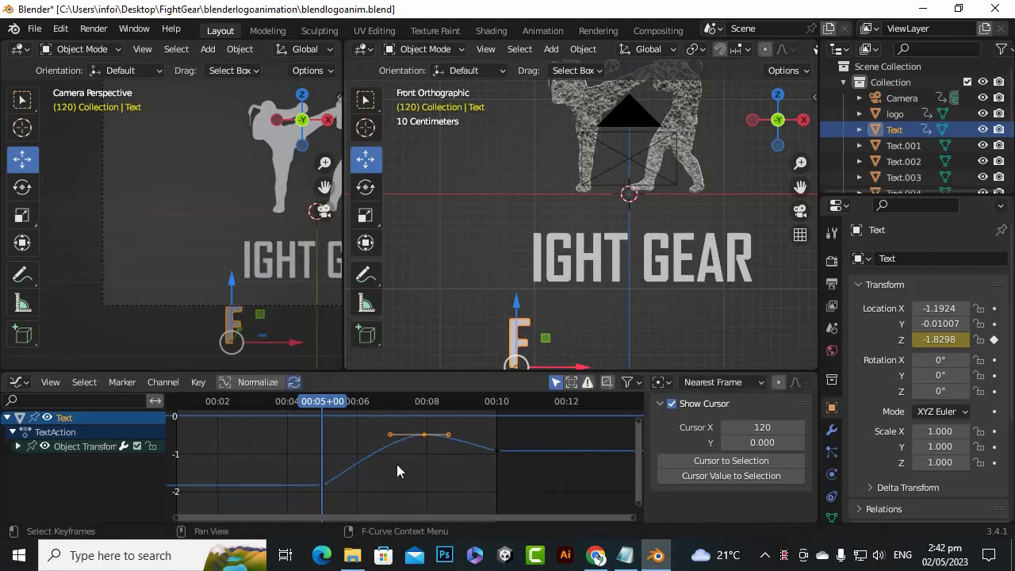
{"action": "key", "text": "s"}
{"action": "key", "text": "x"}
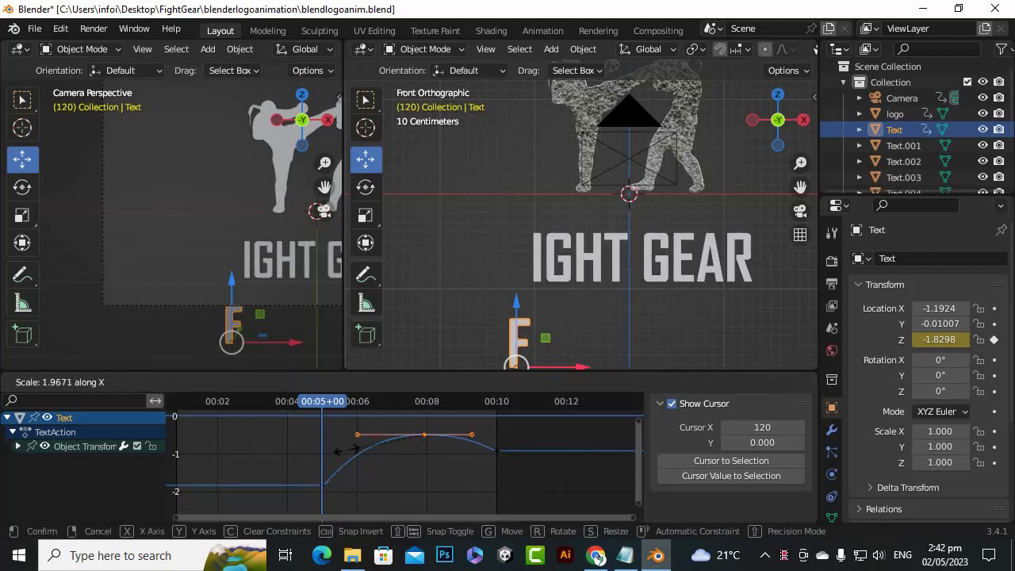
{"action": "left_click", "coordinate": [389, 454]}
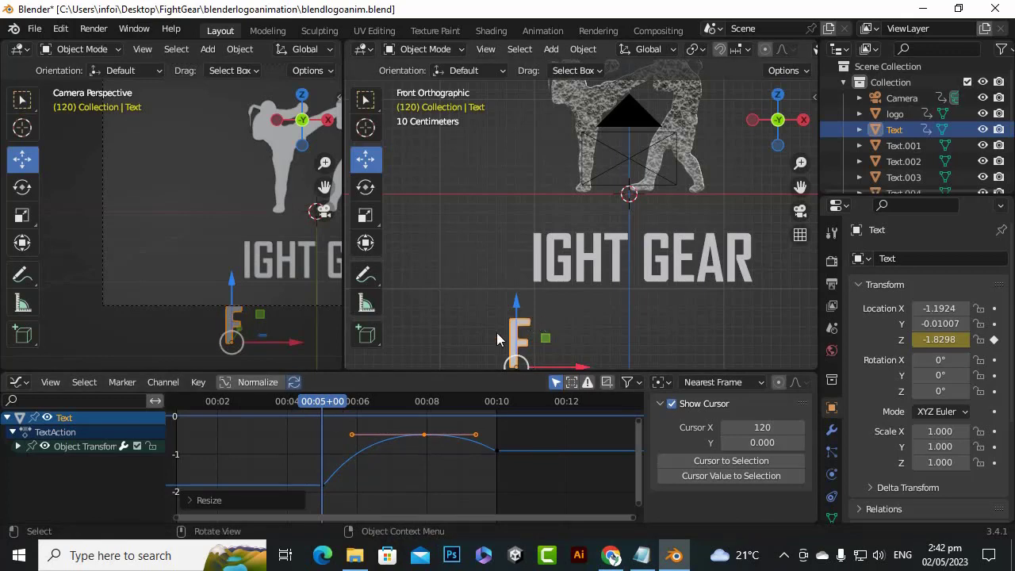
Scrub through the frames just after 120 to check how the letter F starts rising
{"action": "scroll", "coordinate": [366, 435], "scroll_direction": "down", "scroll_amount": 6}
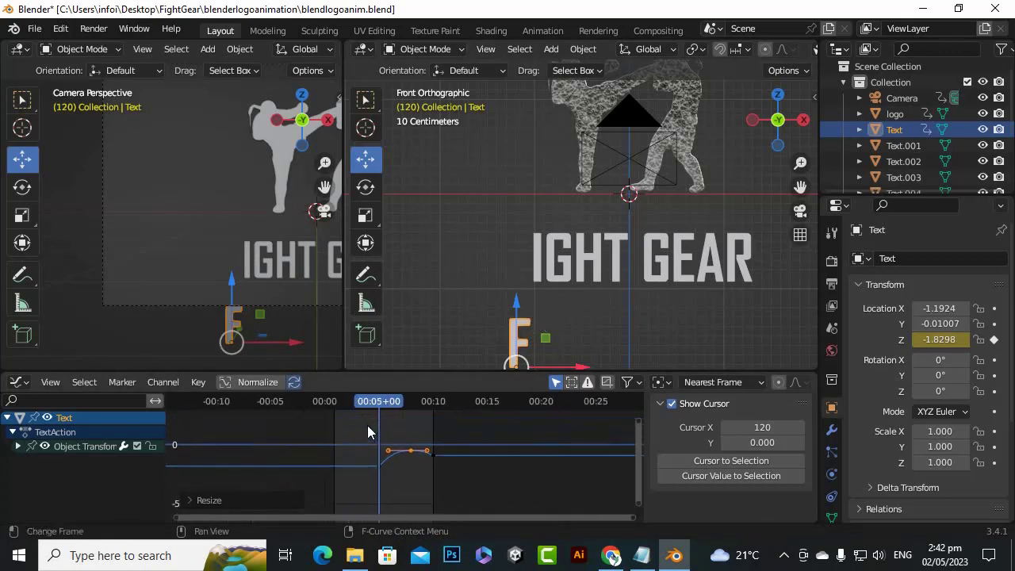
{"action": "left_click", "coordinate": [383, 400]}
{"action": "left_click_drag", "start_coordinate": [383, 396], "coordinate": [383, 447]}
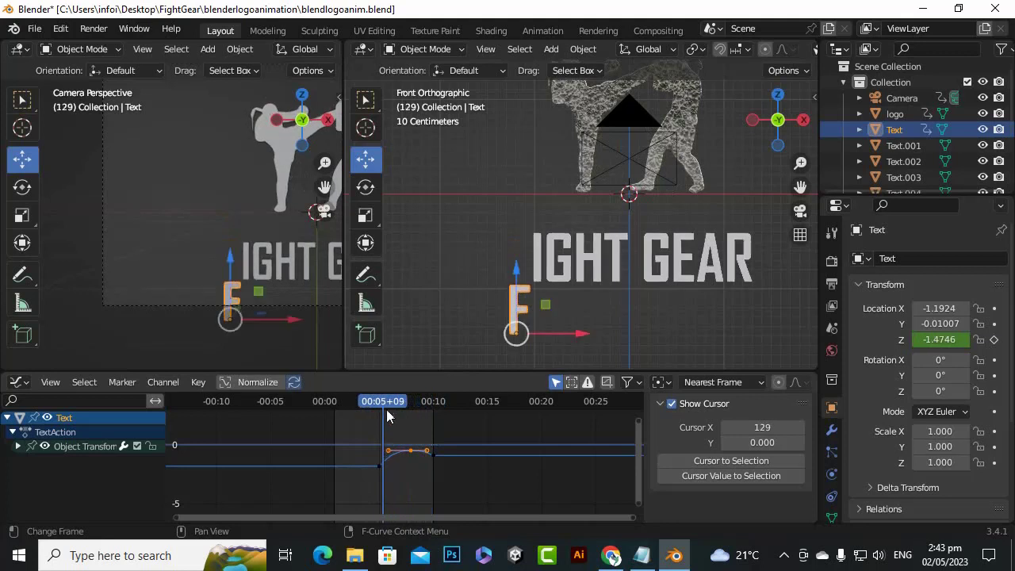
{"action": "scroll", "coordinate": [387, 417], "scroll_direction": "up", "scroll_amount": 1}
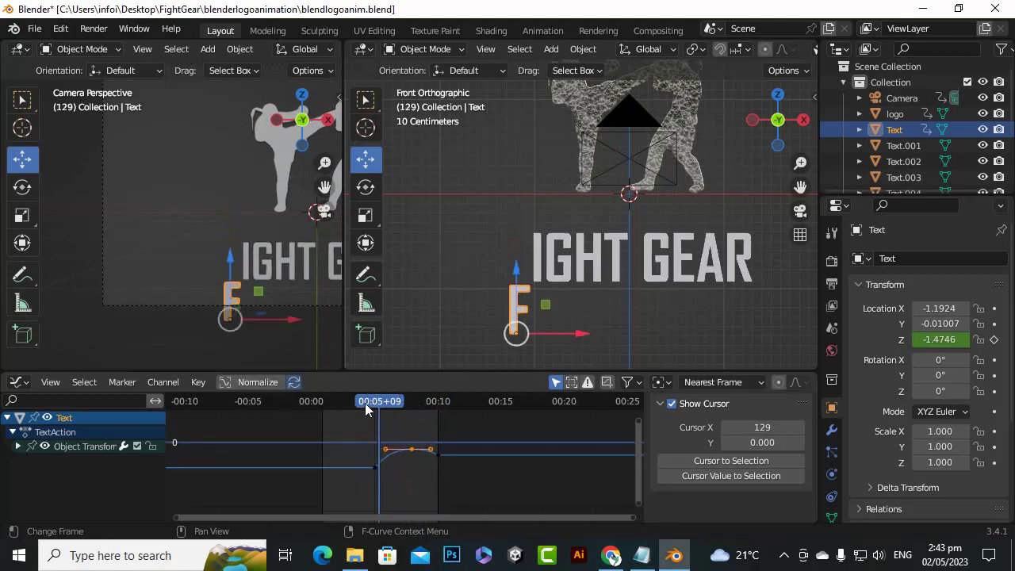
{"action": "scroll", "coordinate": [366, 406], "scroll_direction": "up", "scroll_amount": 2}
{"action": "left_click_drag", "start_coordinate": [388, 404], "coordinate": [372, 435]}
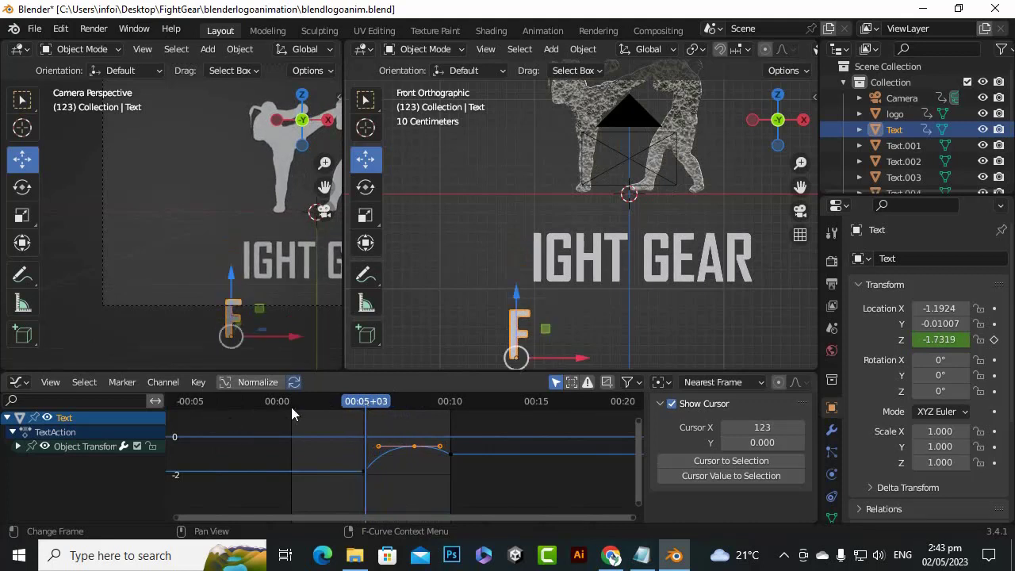
Change the Graph Editor area back to the Timeline and set the current frame to 120
{"action": "left_click", "coordinate": [20, 383]}
{"action": "key", "text": "Escape"}
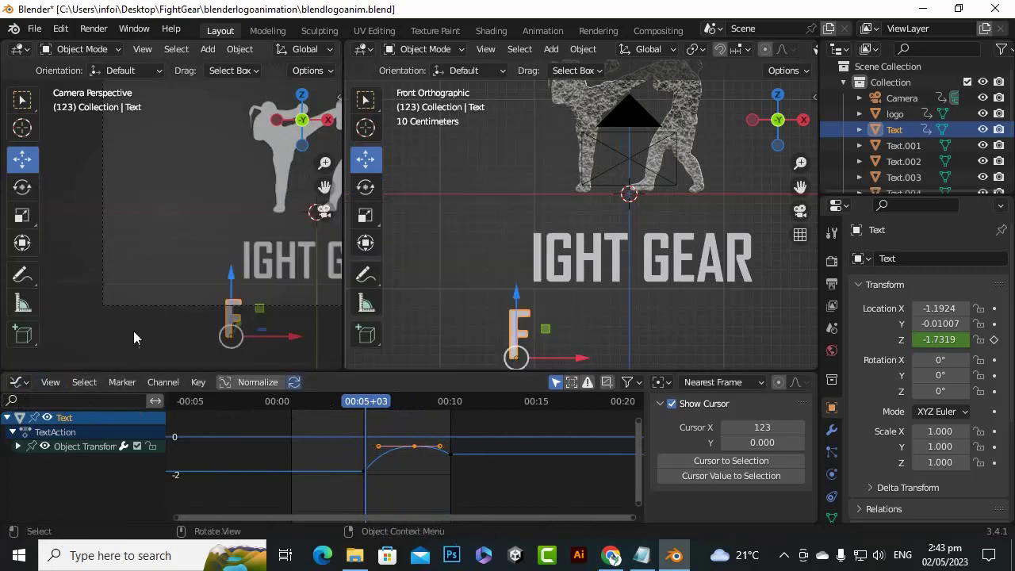
{"action": "left_click", "coordinate": [18, 382]}
{"action": "left_click", "coordinate": [207, 240]}
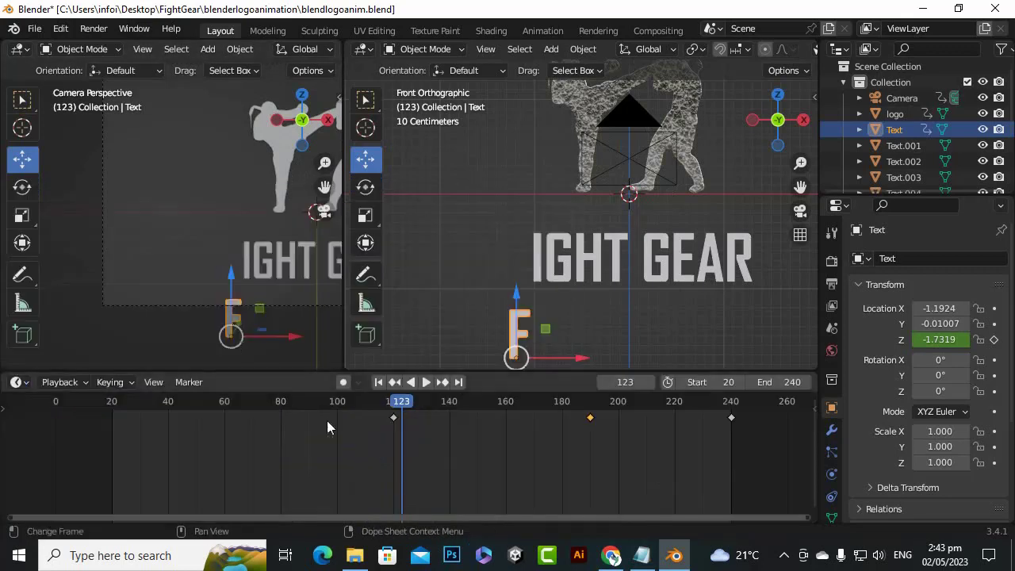
{"action": "scroll", "coordinate": [416, 414], "scroll_direction": "up", "scroll_amount": 3}
{"action": "left_click_drag", "start_coordinate": [404, 402], "coordinate": [391, 408]}
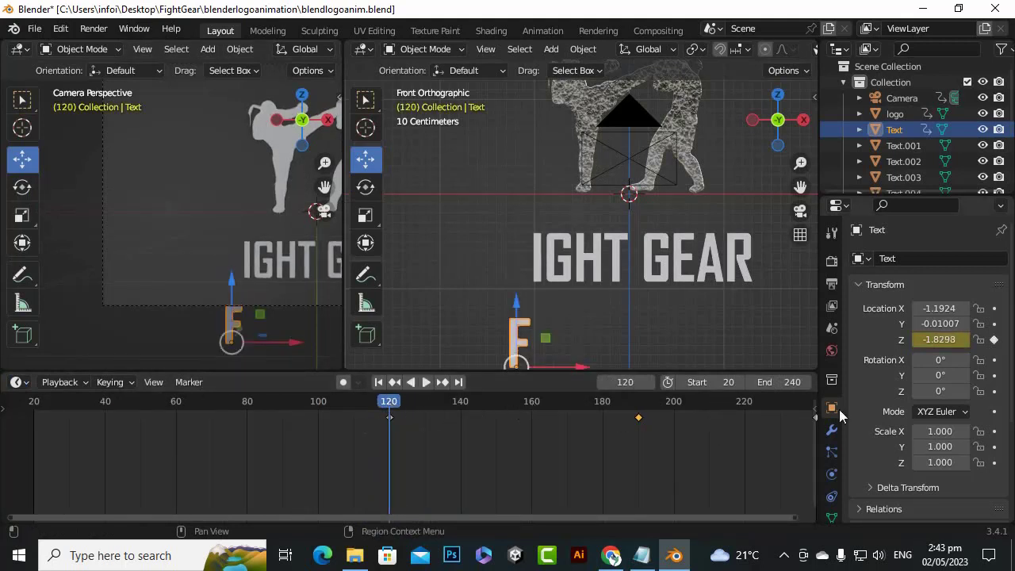
Set the letter F's Z rotation to 180° and keyframe it at frame 120
{"action": "left_click_drag", "start_coordinate": [940, 391], "coordinate": [980, 395]}
{"action": "left_click", "coordinate": [927, 391]}
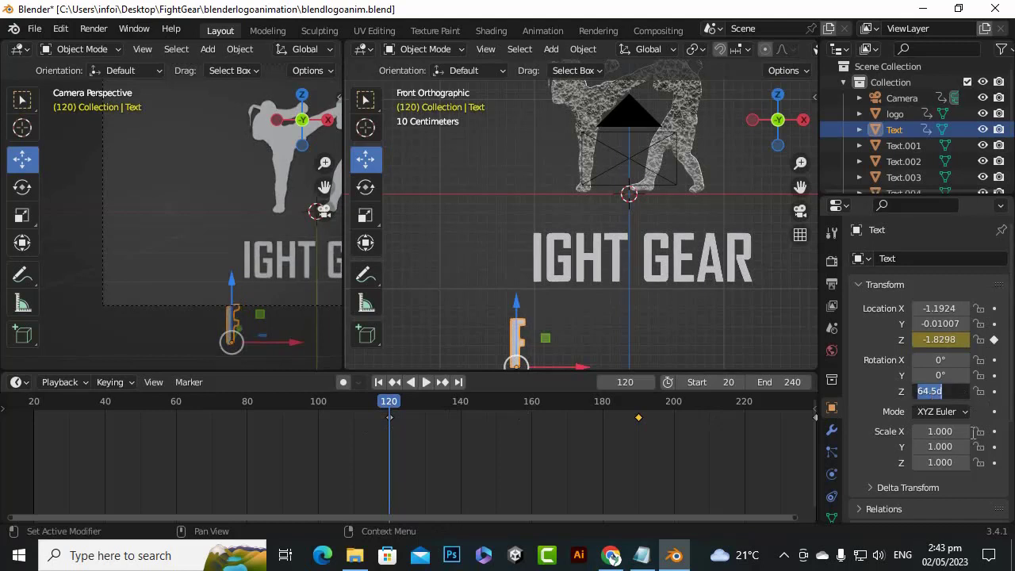
{"action": "type", "text": "180"}
{"action": "key", "text": "Return"}
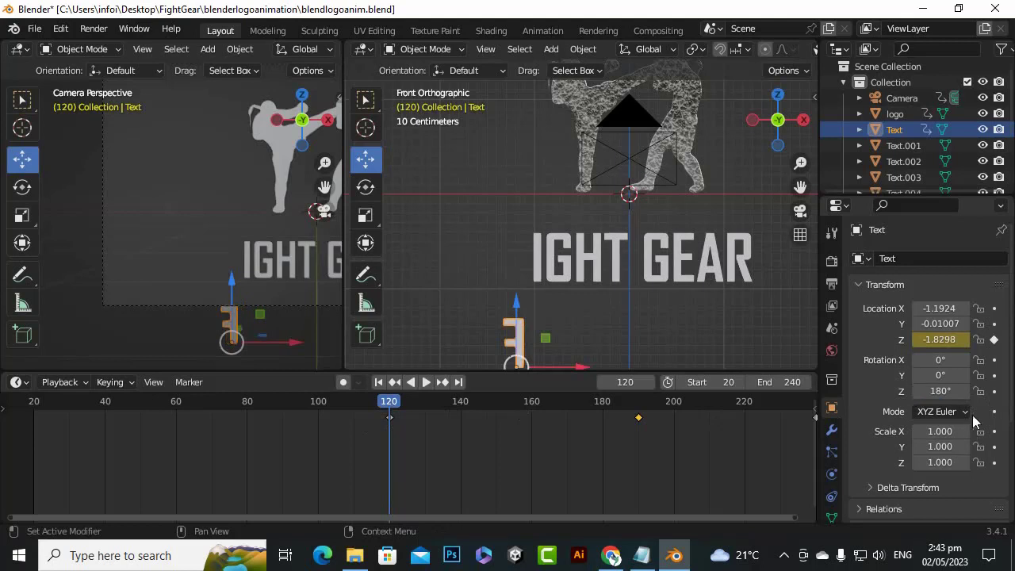
{"action": "left_click", "coordinate": [993, 391]}
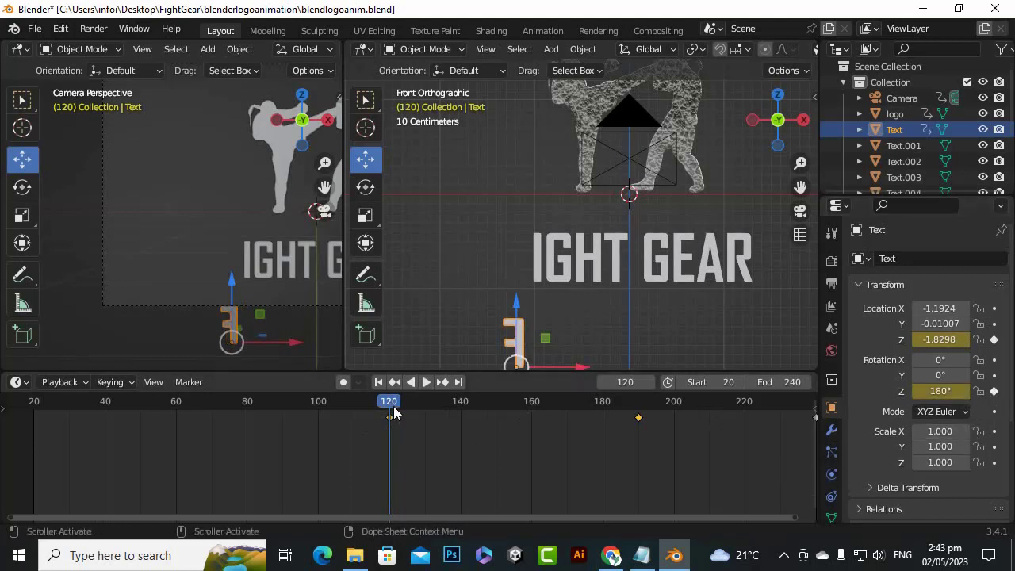
At frame 240, set the letter F's Z rotation to 0° and keyframe it
{"action": "left_click_drag", "start_coordinate": [389, 407], "coordinate": [639, 407]}
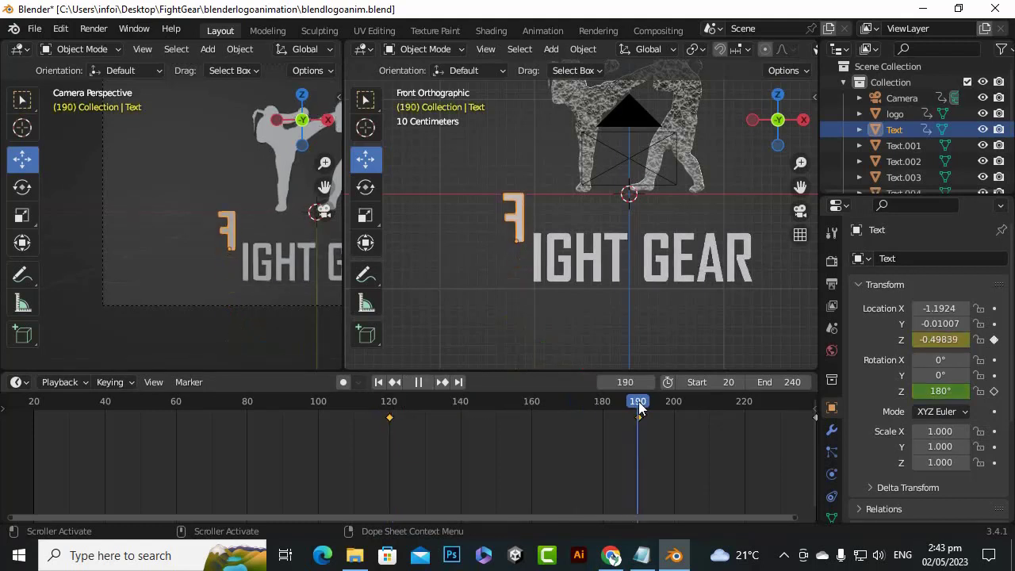
{"action": "scroll", "coordinate": [593, 435], "scroll_direction": "down", "scroll_amount": 5}
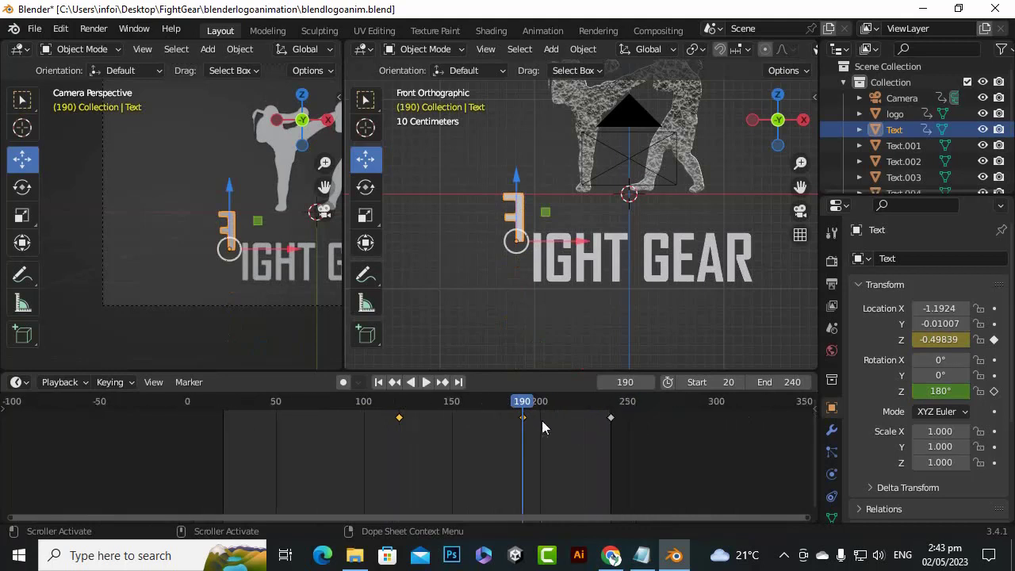
{"action": "left_click_drag", "start_coordinate": [522, 403], "coordinate": [609, 402]}
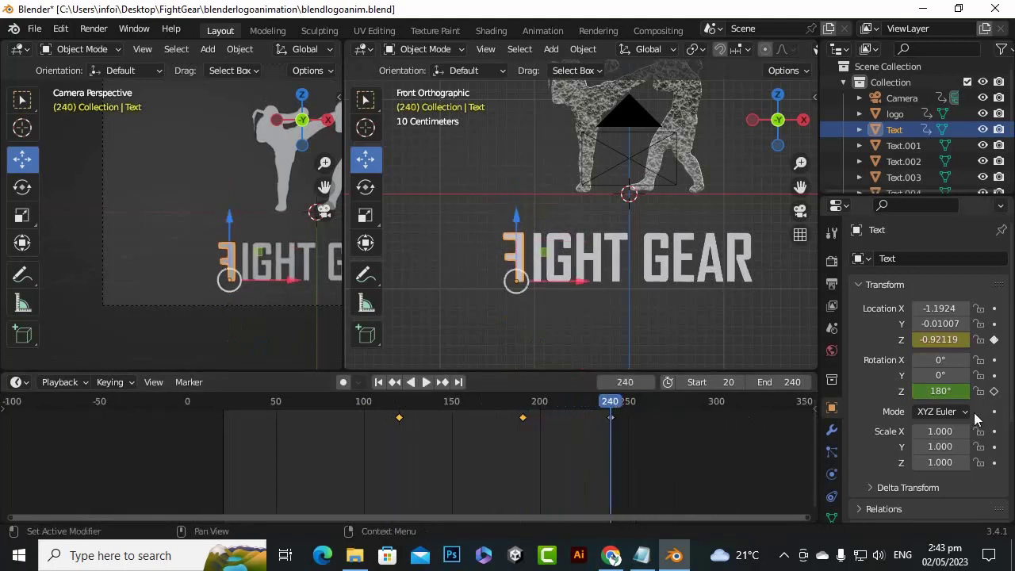
{"action": "left_click", "coordinate": [959, 391]}
{"action": "type", "text": "0"}
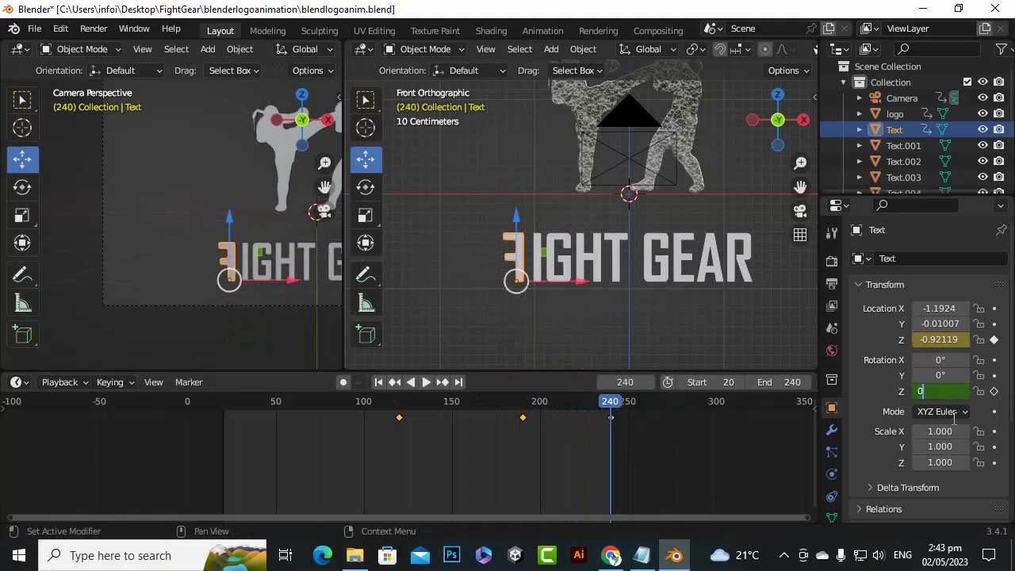
{"action": "key", "text": "Return"}
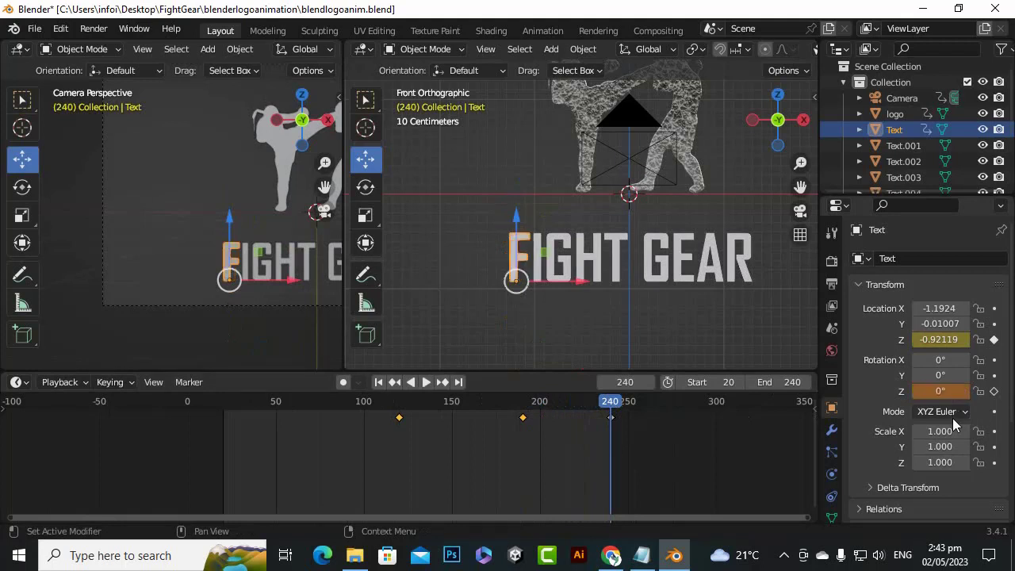
{"action": "left_click", "coordinate": [994, 391]}
{"action": "left_click_drag", "start_coordinate": [619, 406], "coordinate": [607, 496]}
Add a Simple Deform modifier to the letter F
{"action": "scroll", "coordinate": [511, 264], "scroll_direction": "up", "scroll_amount": 3}
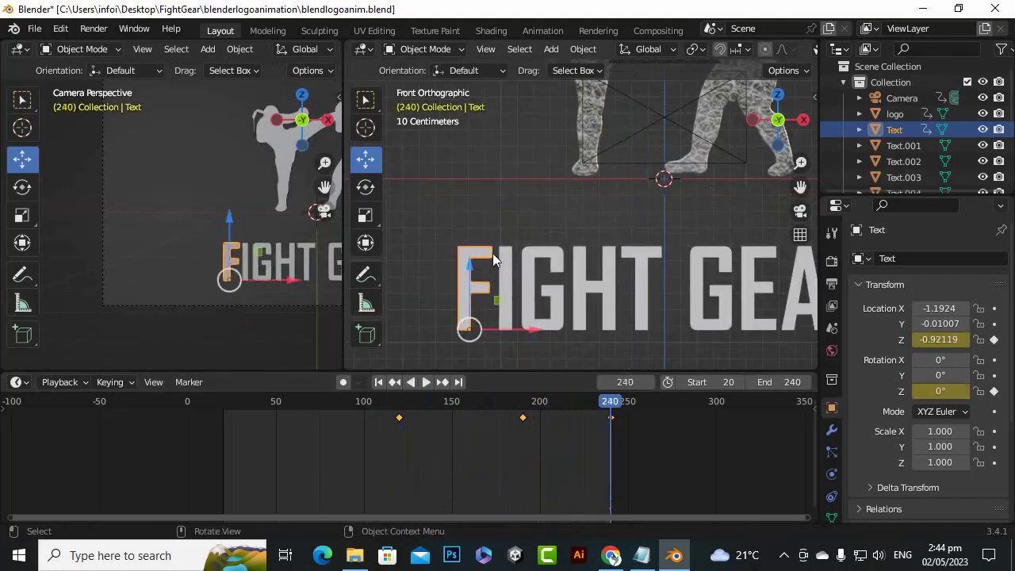
{"action": "scroll", "coordinate": [492, 253], "scroll_direction": "down", "scroll_amount": 3}
{"action": "scroll", "coordinate": [510, 300], "scroll_direction": "up", "scroll_amount": 4}
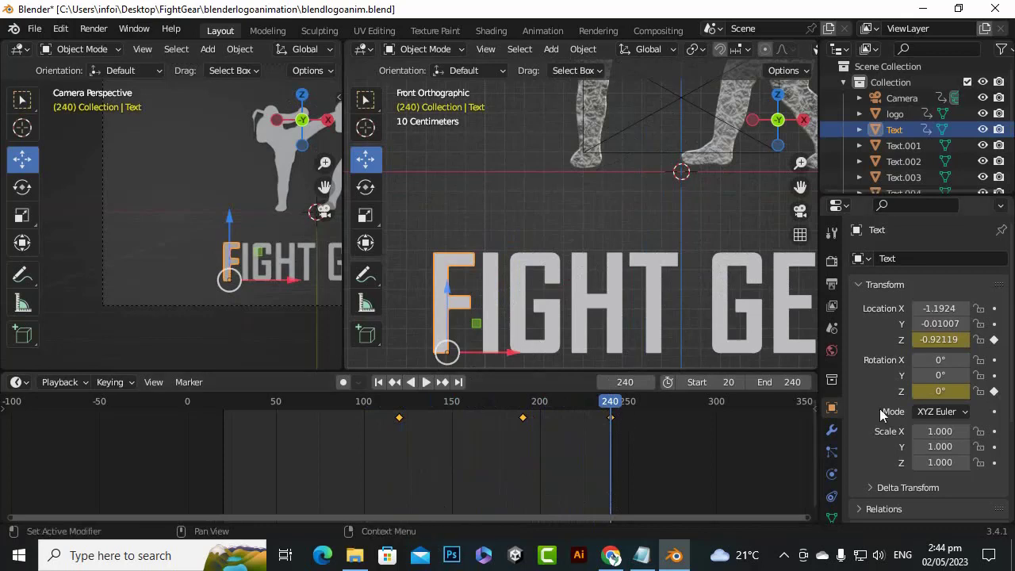
{"action": "left_click", "coordinate": [832, 429]}
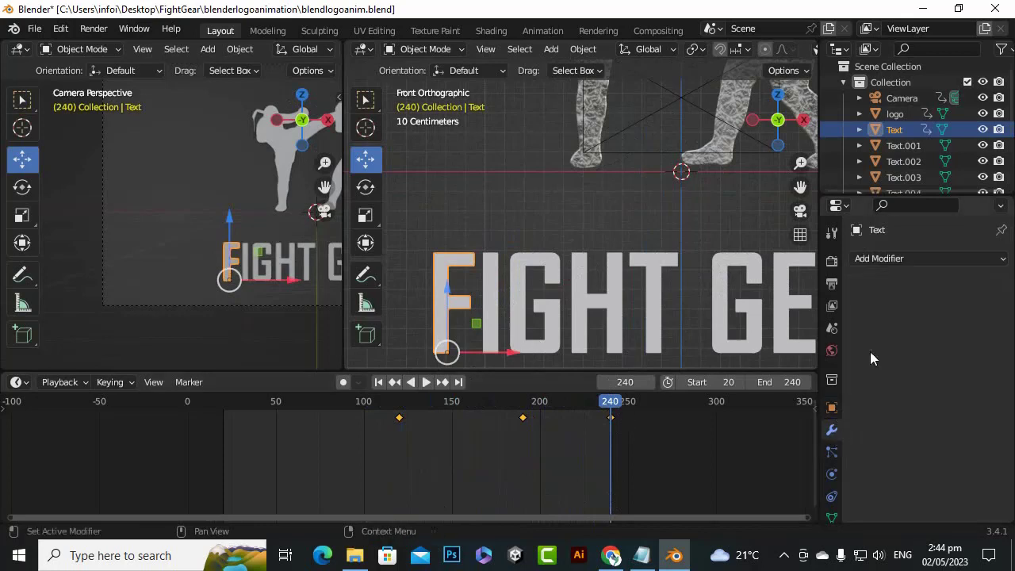
{"action": "left_click", "coordinate": [924, 258]}
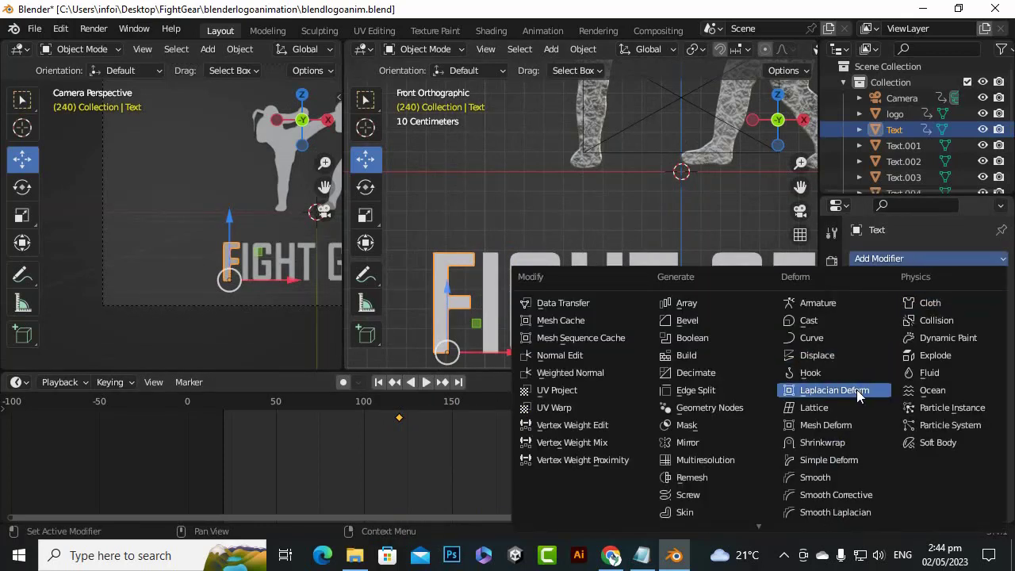
{"action": "left_click", "coordinate": [843, 459]}
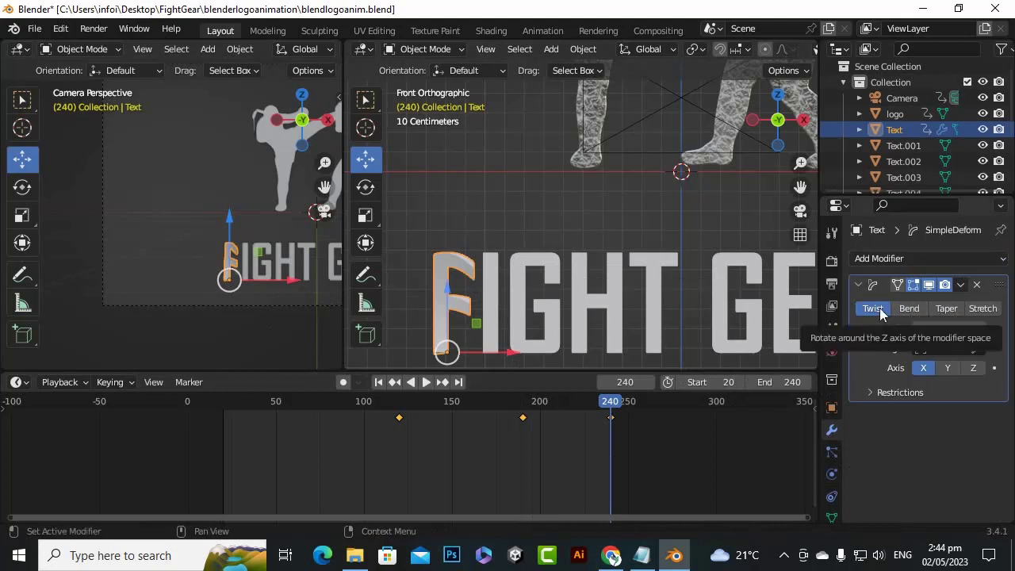
Try the Simple Deform modifier's Bend, Taper and Stretch modes, settle on Bend, and set its axis to Y
{"action": "left_click", "coordinate": [905, 311]}
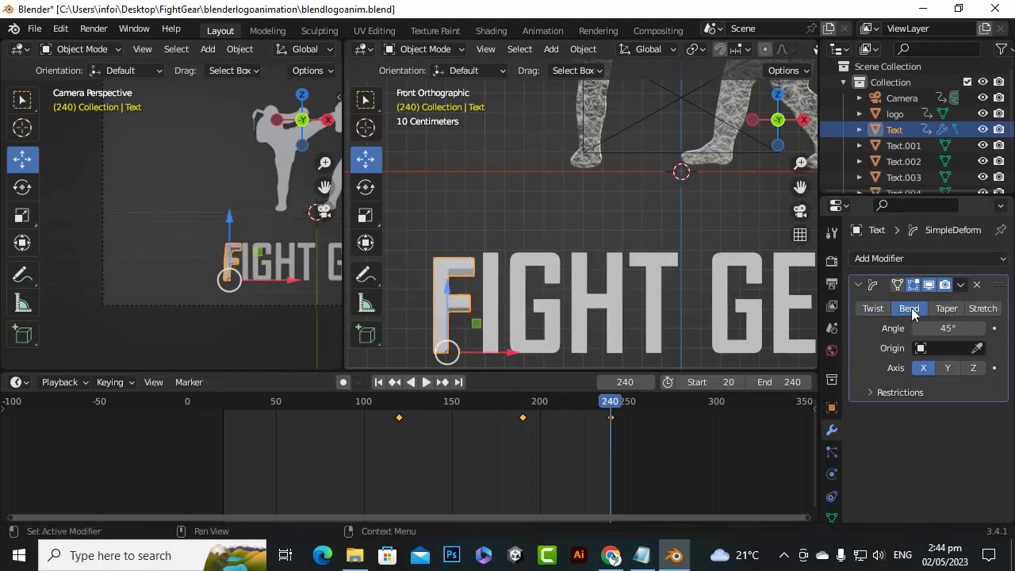
{"action": "left_click", "coordinate": [946, 309]}
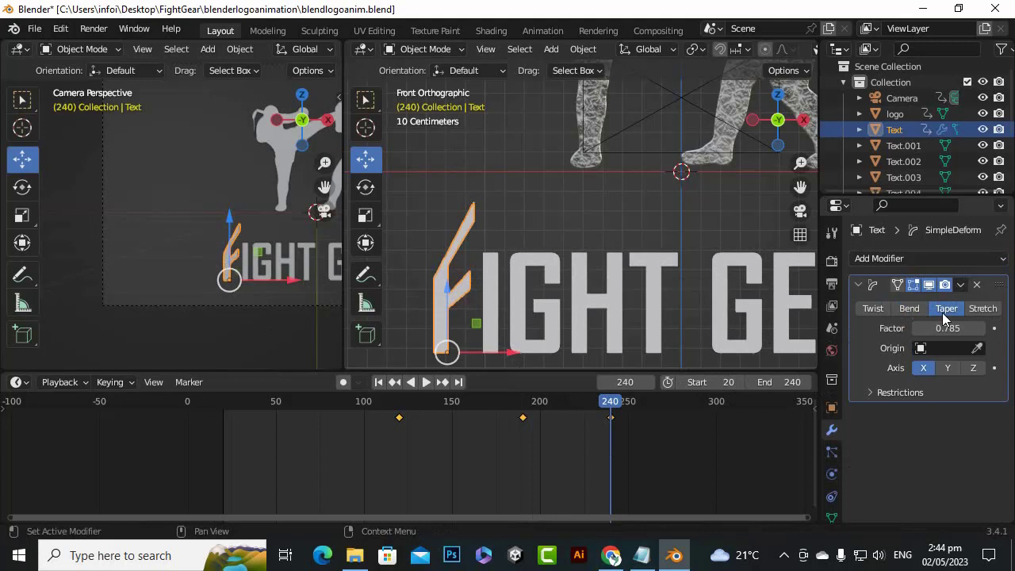
{"action": "left_click", "coordinate": [982, 308]}
{"action": "left_click", "coordinate": [912, 309]}
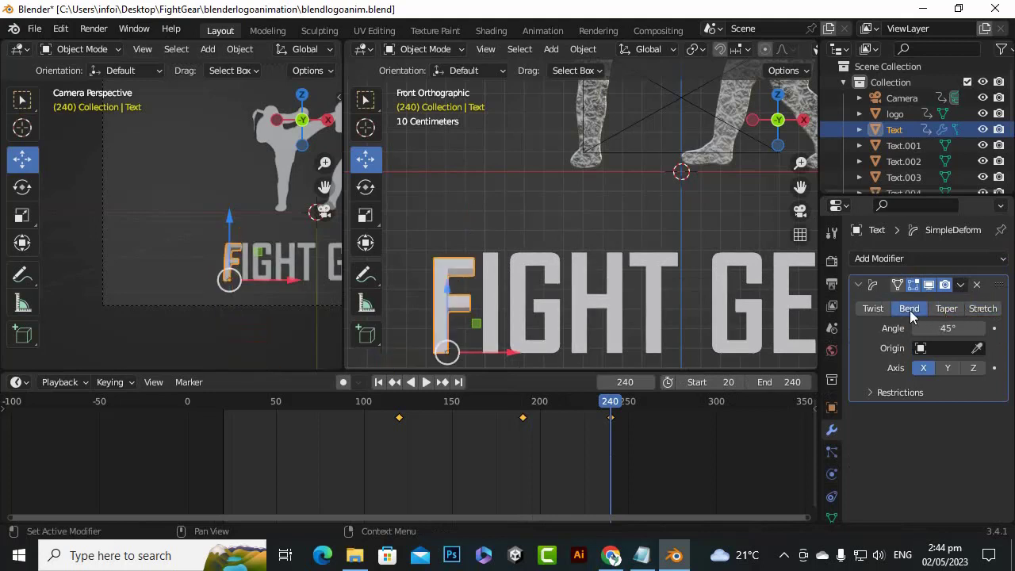
{"action": "left_click", "coordinate": [945, 369]}
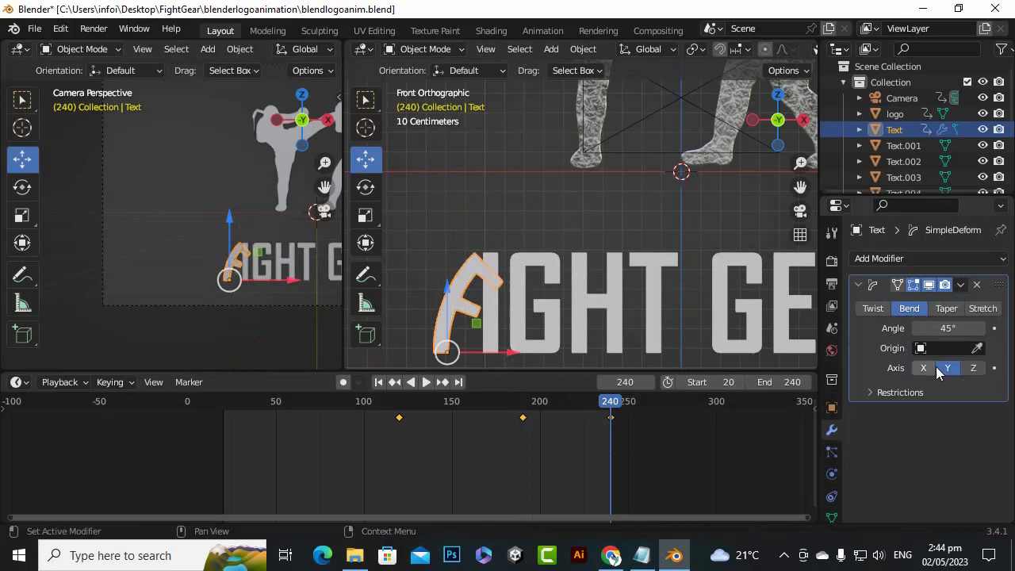
Set the letter F's bend angle to 0° and keyframe it at frame 240
{"action": "scroll", "coordinate": [546, 191], "scroll_direction": "down", "scroll_amount": 3}
{"action": "scroll", "coordinate": [562, 282], "scroll_direction": "up", "scroll_amount": 1}
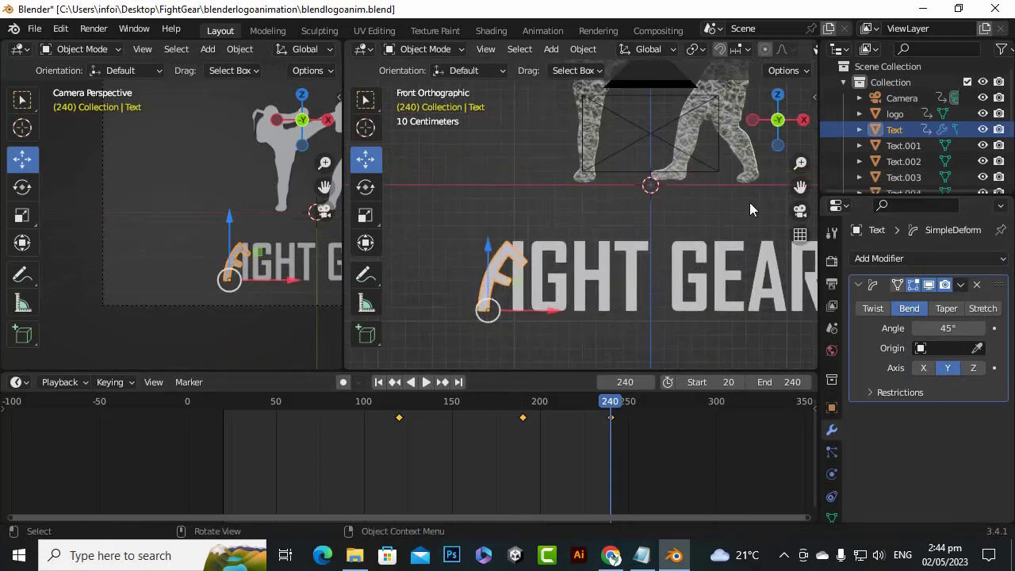
{"action": "left_click_drag", "start_coordinate": [800, 187], "coordinate": [809, 164]}
{"action": "scroll", "coordinate": [530, 258], "scroll_direction": "up", "scroll_amount": 3}
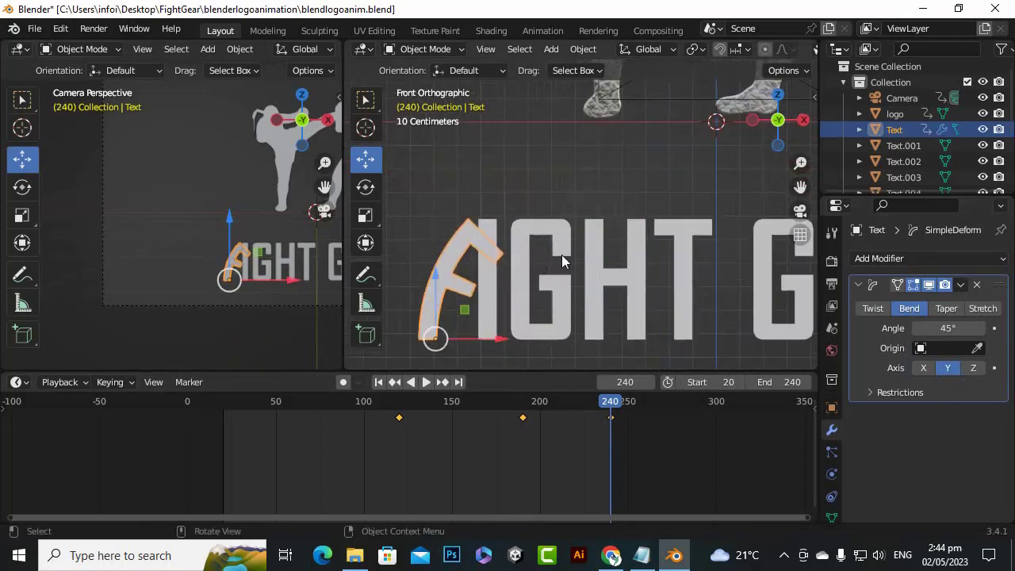
{"action": "scroll", "coordinate": [565, 254], "scroll_direction": "down", "scroll_amount": 2}
{"action": "left_click_drag", "start_coordinate": [790, 189], "coordinate": [800, 161]}
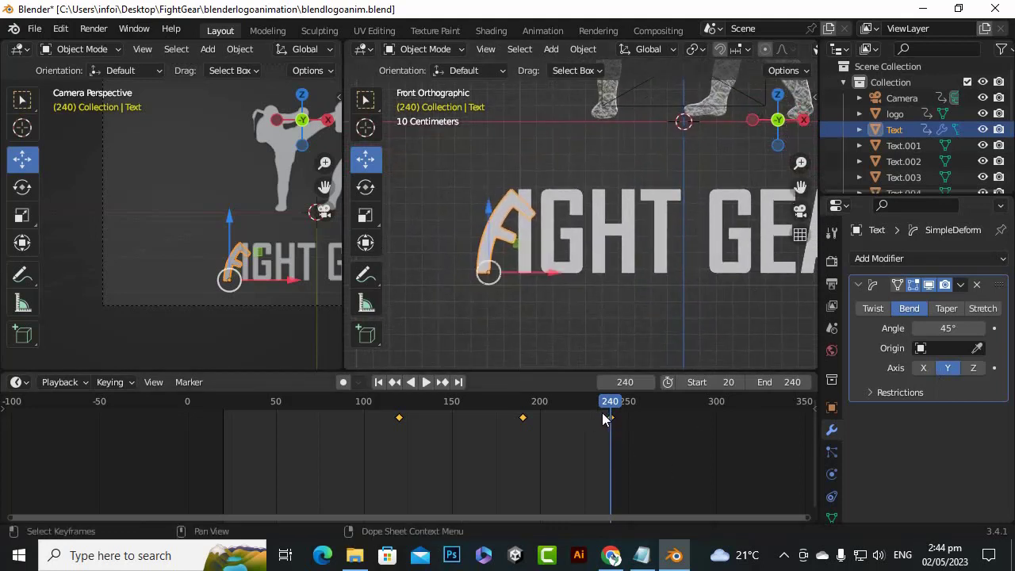
{"action": "scroll", "coordinate": [651, 414], "scroll_direction": "up", "scroll_amount": 1}
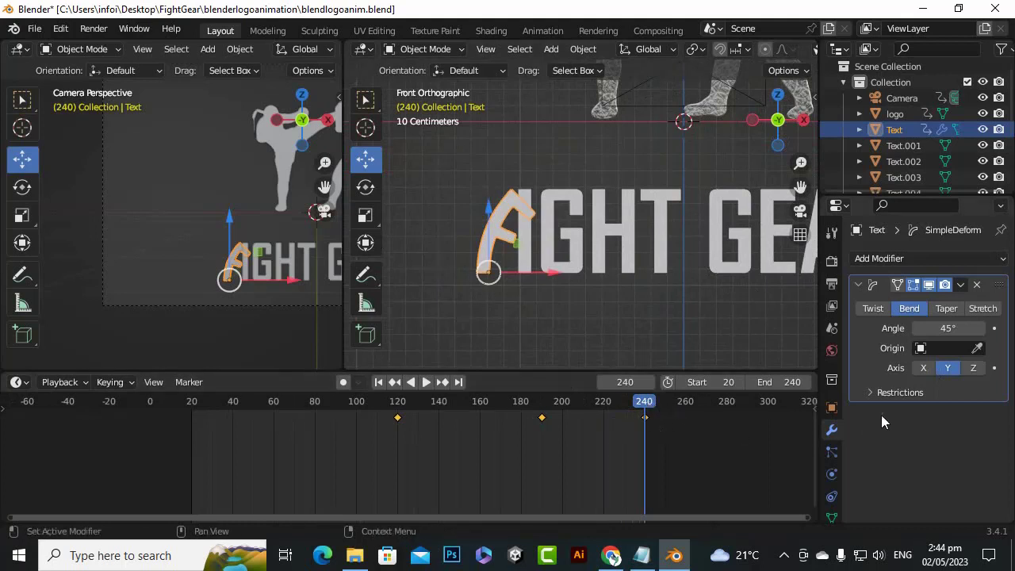
{"action": "left_click", "coordinate": [966, 331]}
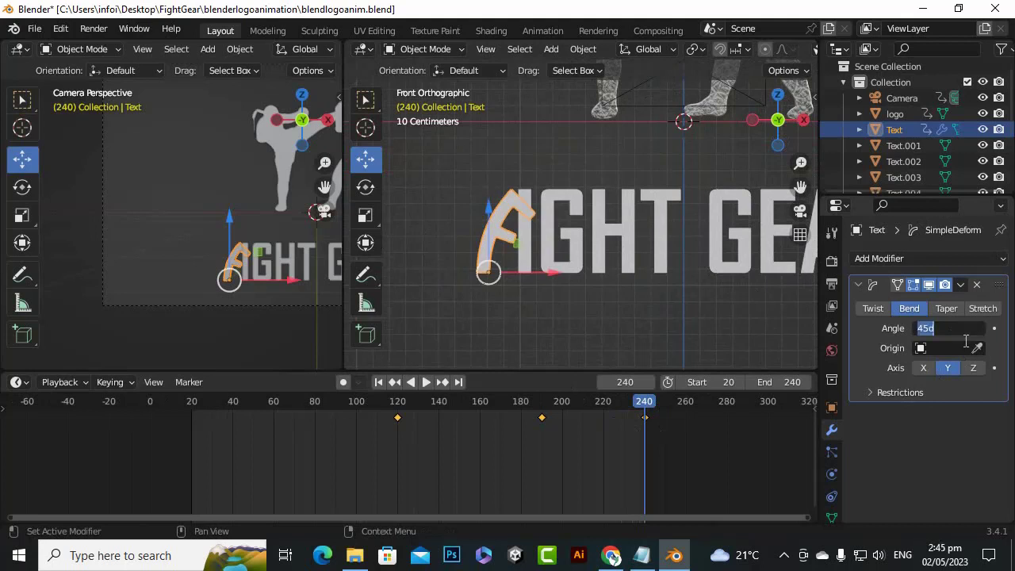
{"action": "type", "text": "0"}
{"action": "key", "text": "Return"}
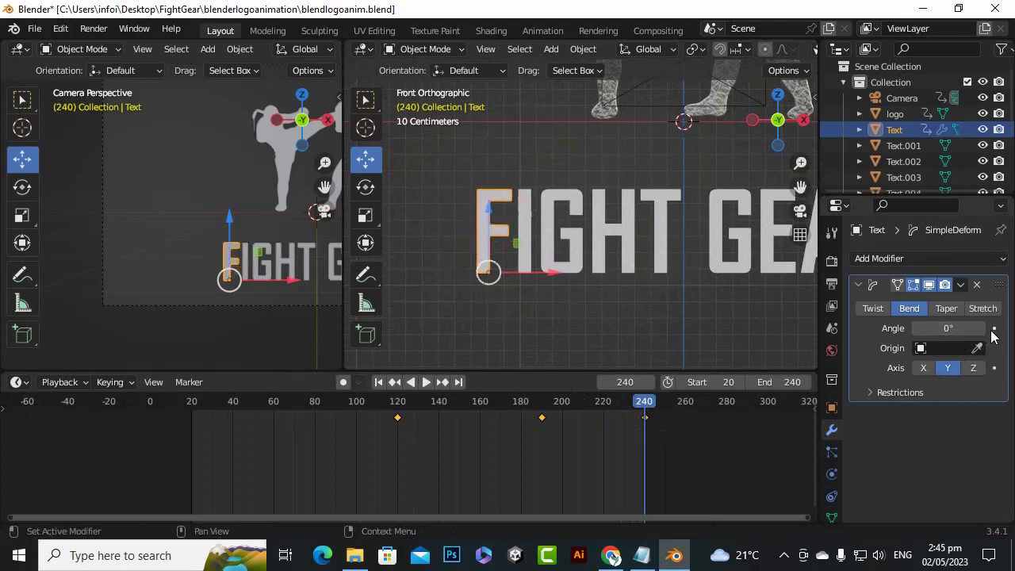
{"action": "left_click", "coordinate": [994, 330]}
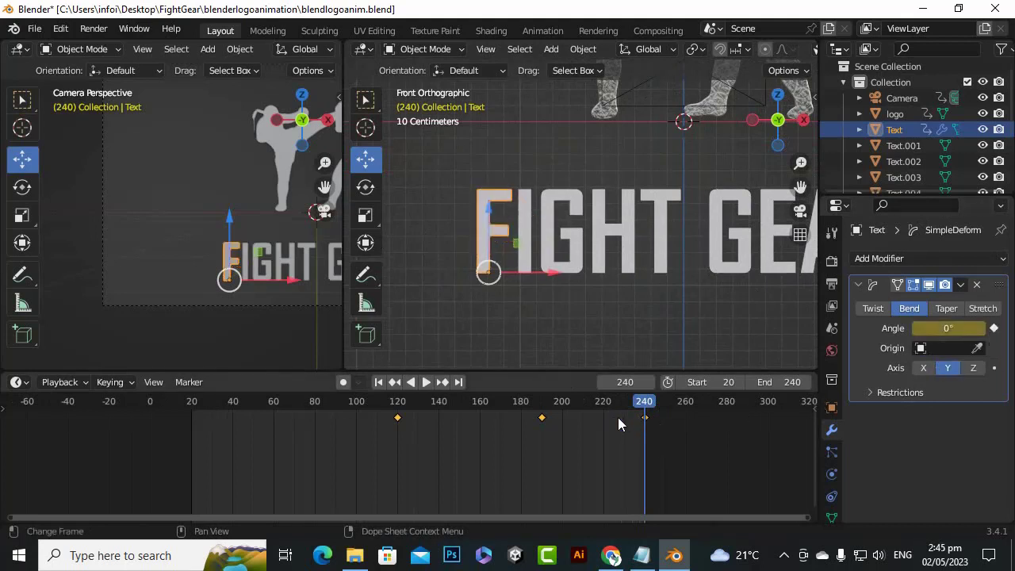
At frame 120, set the letter F's bend angle to 45° and keyframe it
{"action": "left_click_drag", "start_coordinate": [643, 409], "coordinate": [396, 406]}
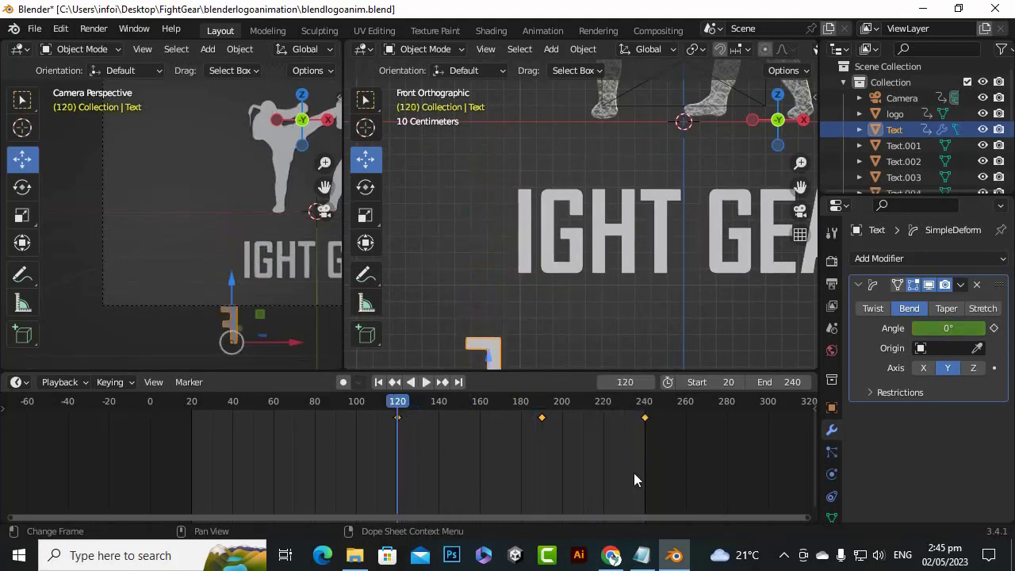
{"action": "left_click", "coordinate": [948, 329]}
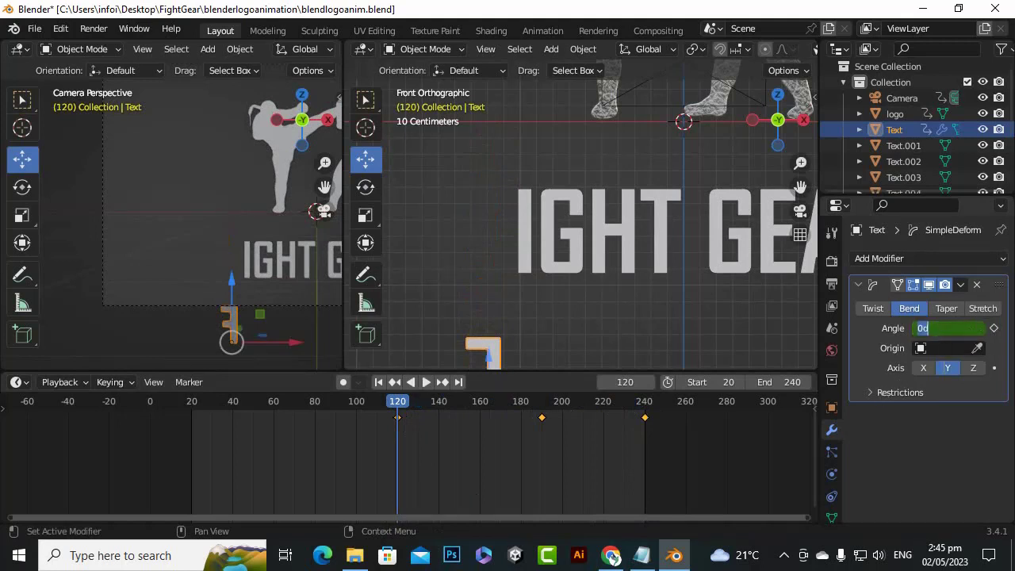
{"action": "key", "text": "Return"}
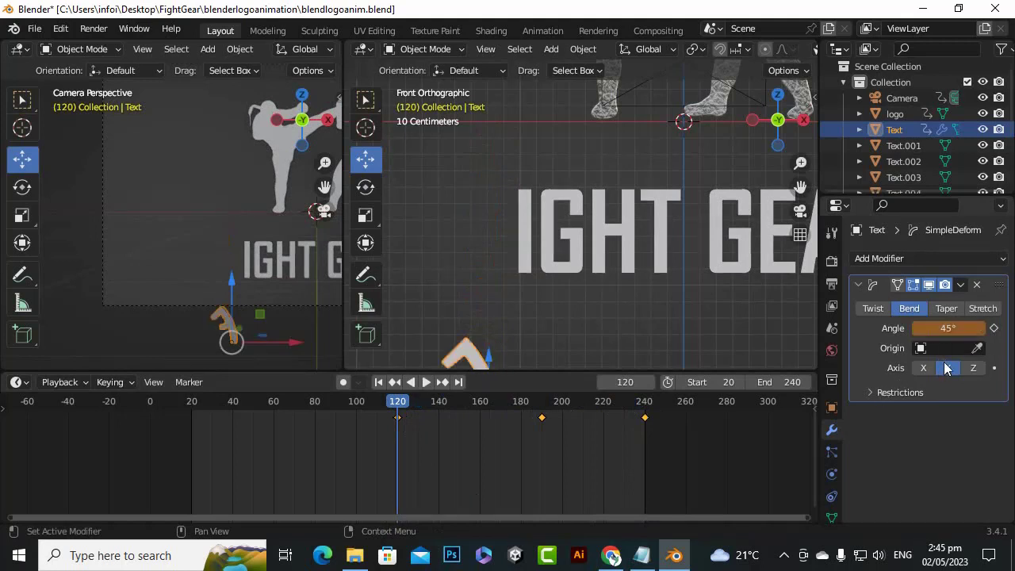
{"action": "left_click", "coordinate": [994, 328]}
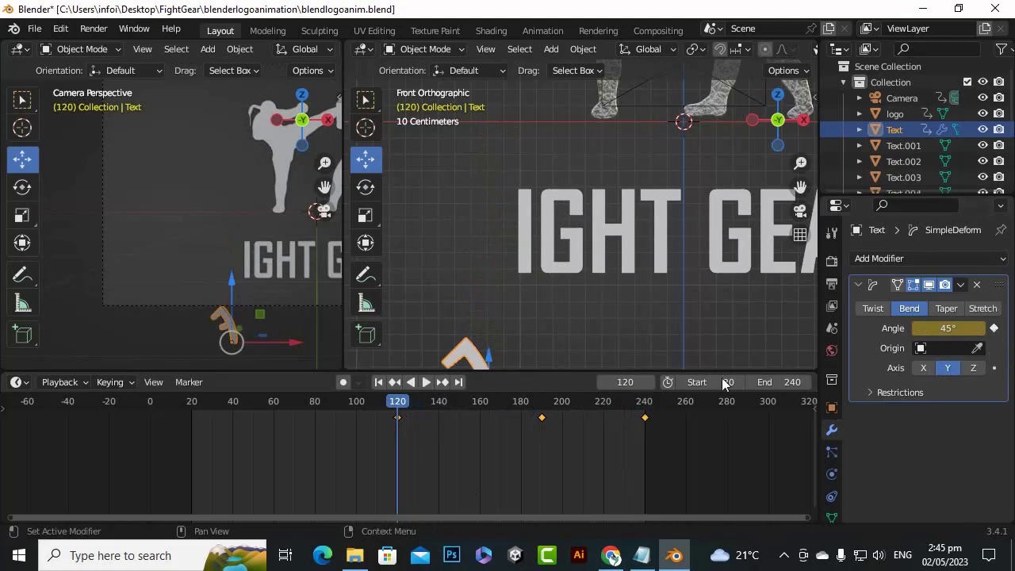
At frame 190, set the letter F's bend angle to -45° and keyframe it
{"action": "scroll", "coordinate": [584, 338], "scroll_direction": "down", "scroll_amount": 3}
{"action": "scroll", "coordinate": [571, 352], "scroll_direction": "up", "scroll_amount": 2}
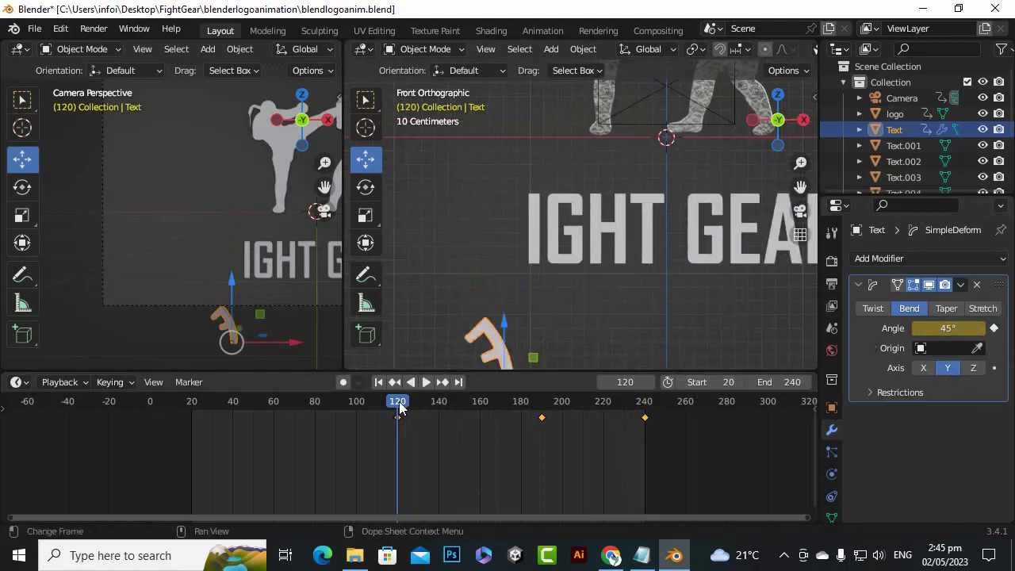
{"action": "left_click_drag", "start_coordinate": [398, 407], "coordinate": [541, 408]}
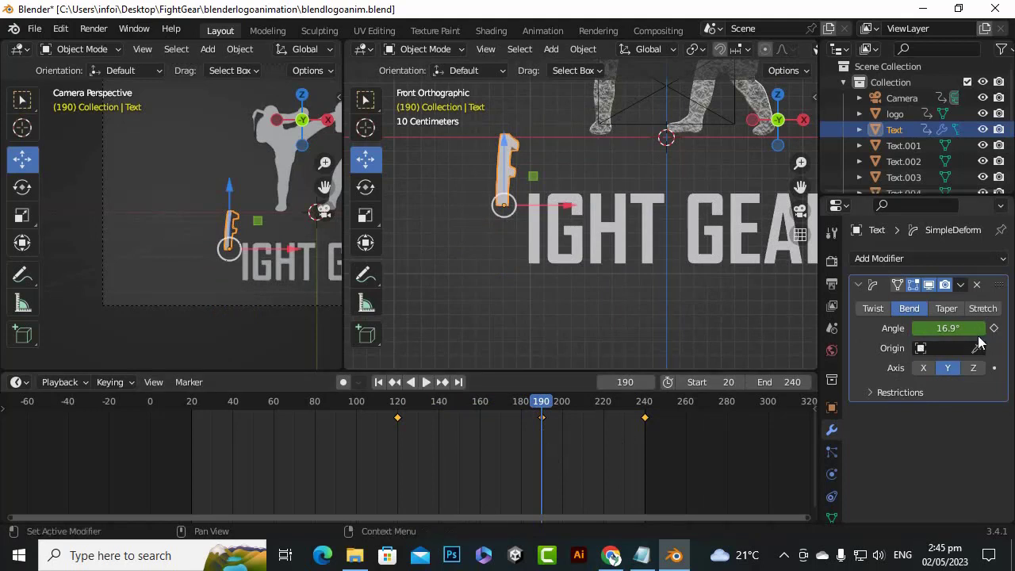
{"action": "left_click", "coordinate": [949, 328]}
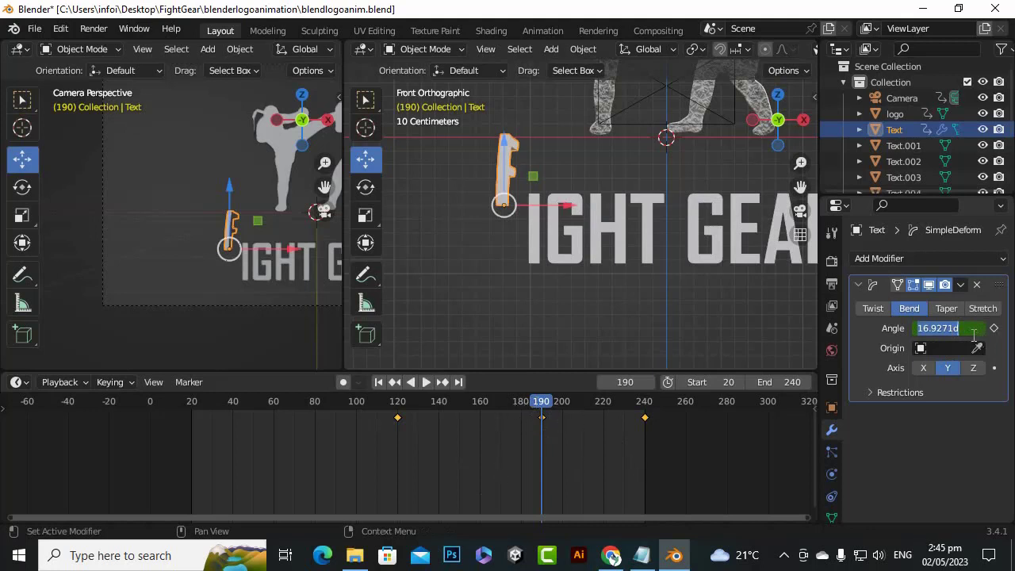
{"action": "key", "text": "BackSpace"}
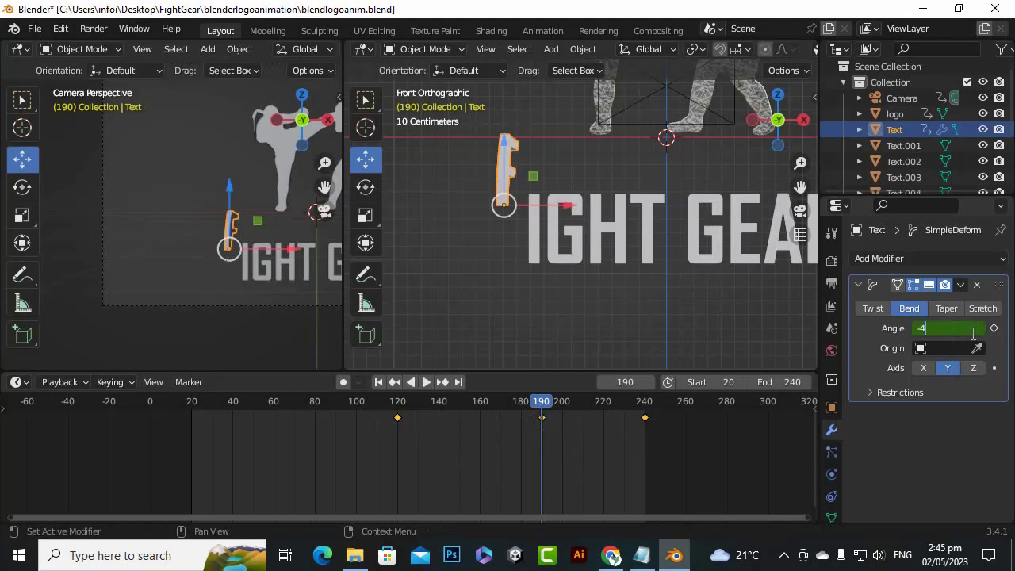
{"action": "key", "text": "Return"}
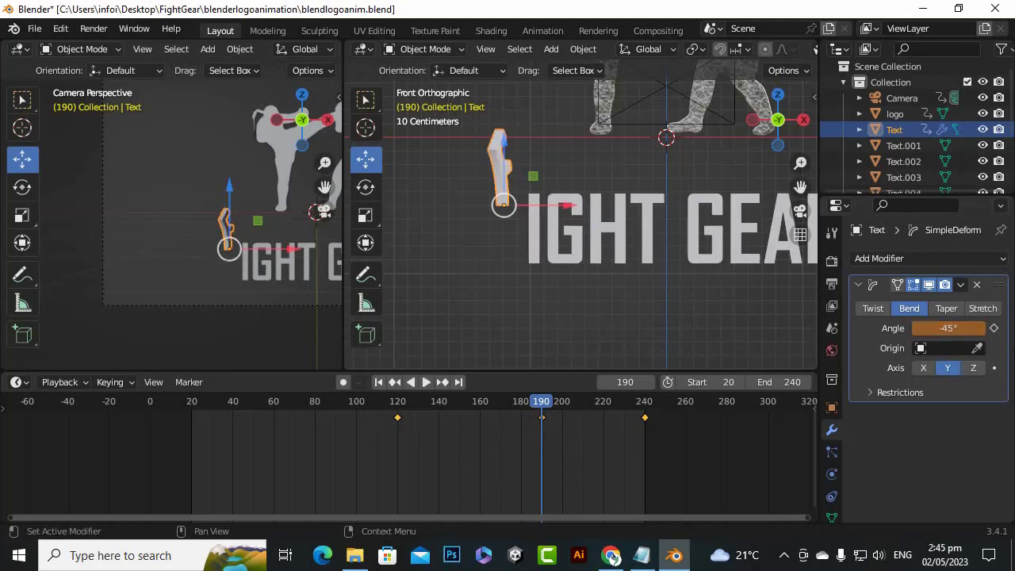
{"action": "left_click", "coordinate": [996, 330]}
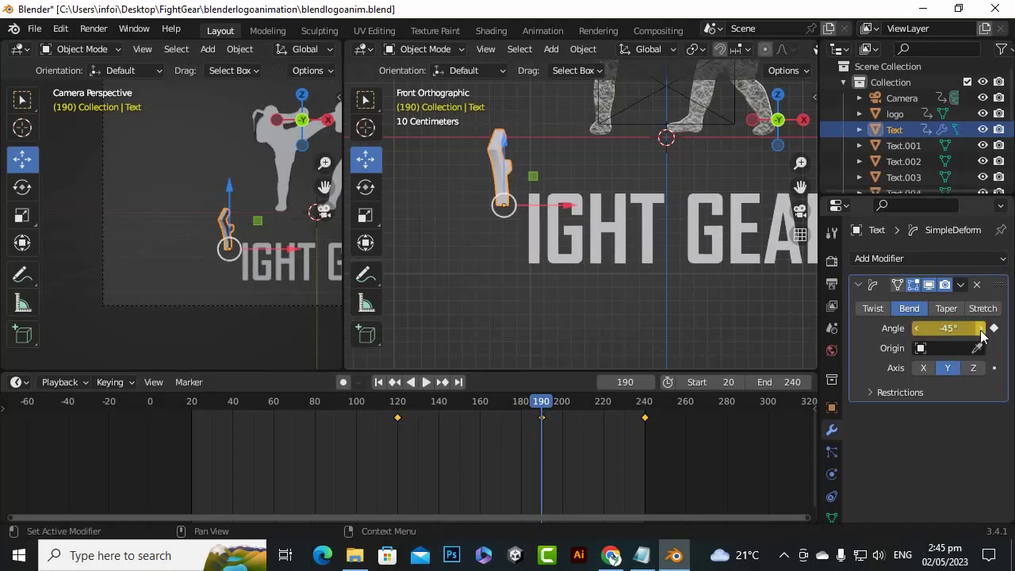
Scrub the timeline from frame 190 to check how the letter F bends on its way into place
{"action": "left_click_drag", "start_coordinate": [516, 418], "coordinate": [595, 485]}
{"action": "scroll", "coordinate": [600, 436], "scroll_direction": "up", "scroll_amount": 1}
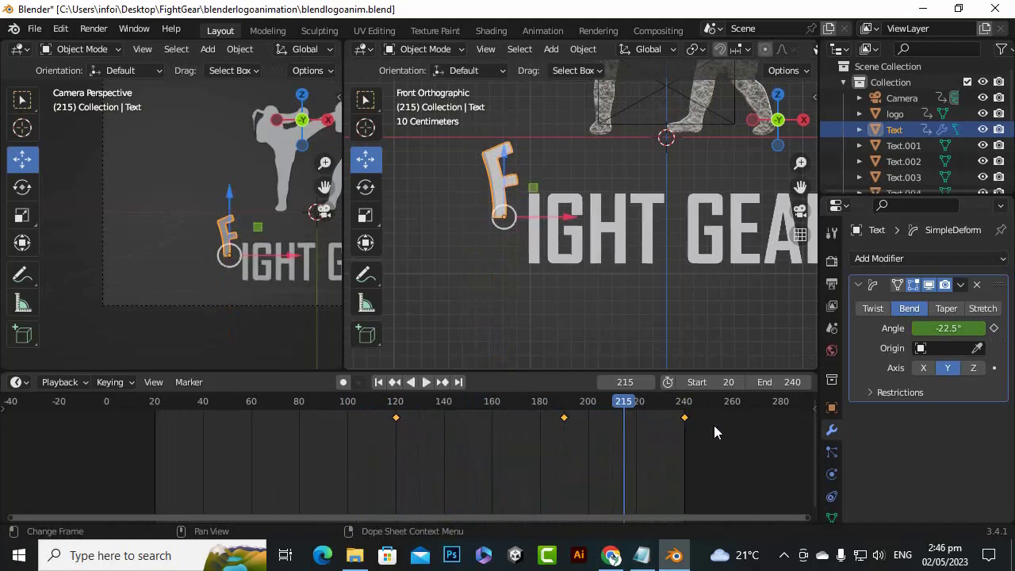
{"action": "scroll", "coordinate": [632, 456], "scroll_direction": "down", "scroll_amount": 1}
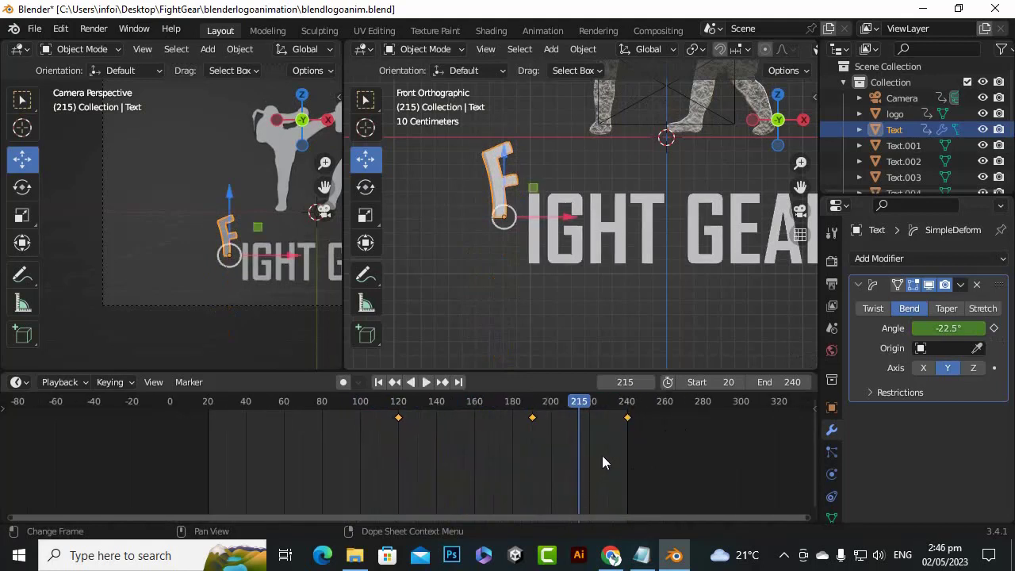
{"action": "scroll", "coordinate": [603, 457], "scroll_direction": "down", "scroll_amount": 1}
{"action": "left_click_drag", "start_coordinate": [459, 519], "coordinate": [548, 519]}
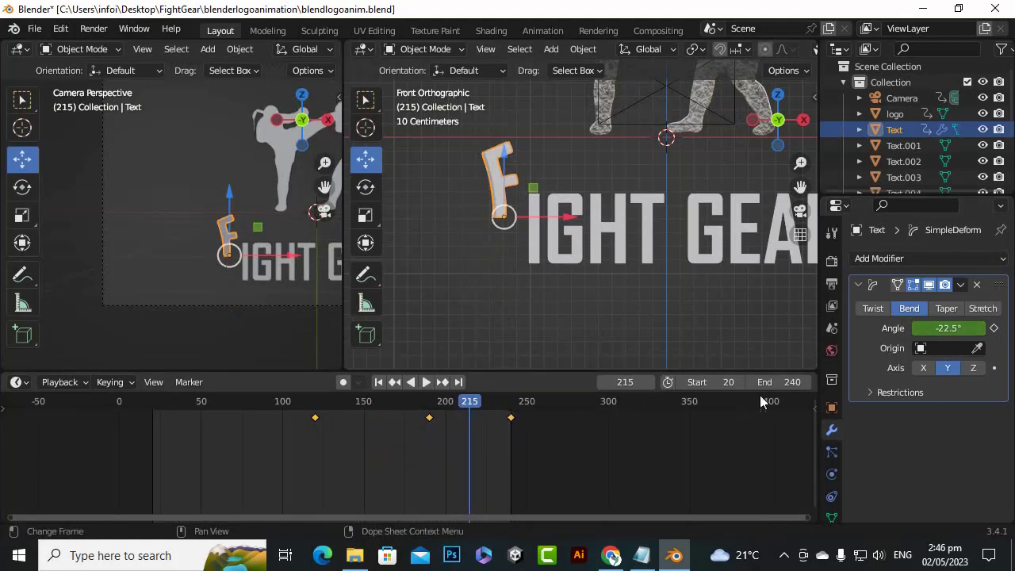
Extend the animation's end frame to 280
{"action": "left_click", "coordinate": [793, 382]}
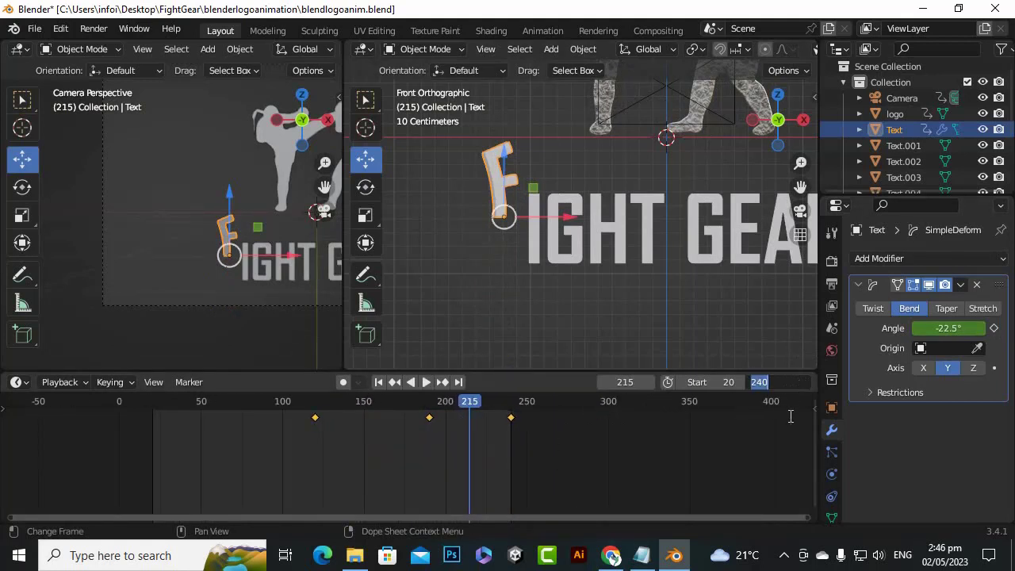
{"action": "type", "text": "256"}
{"action": "key", "text": "Return"}
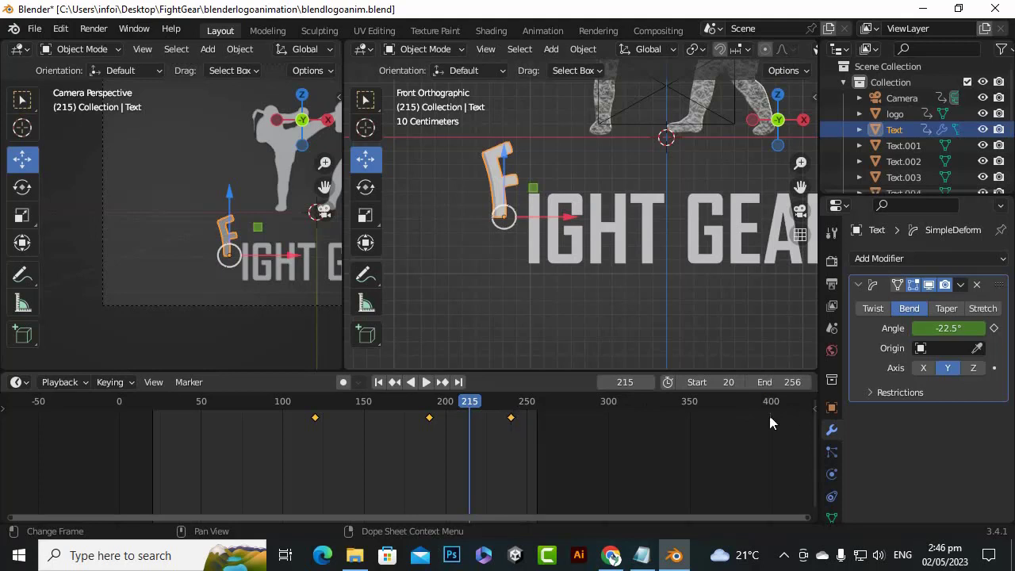
{"action": "left_click", "coordinate": [796, 387]}
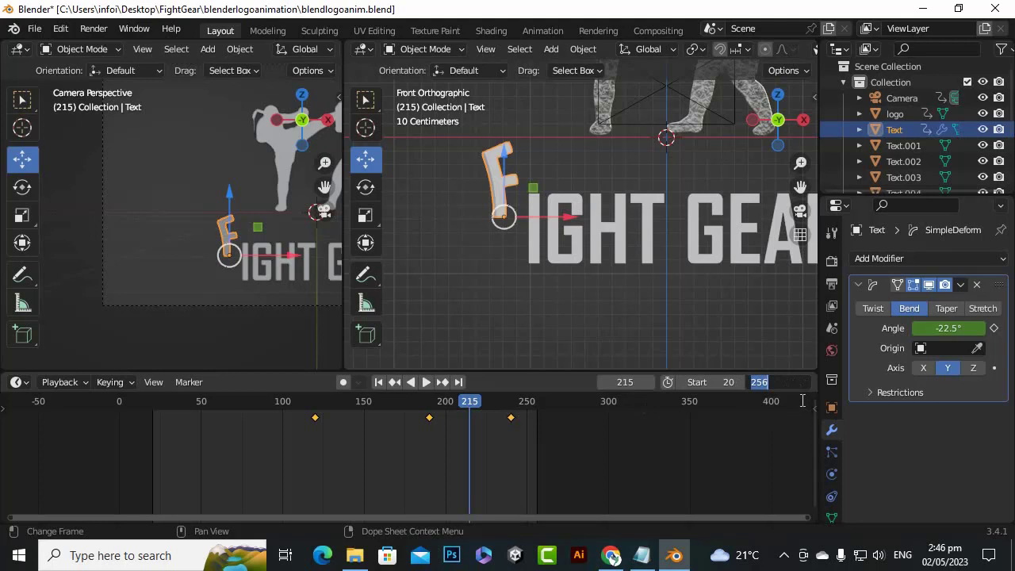
{"action": "type", "text": "280"}
{"action": "key", "text": "Return"}
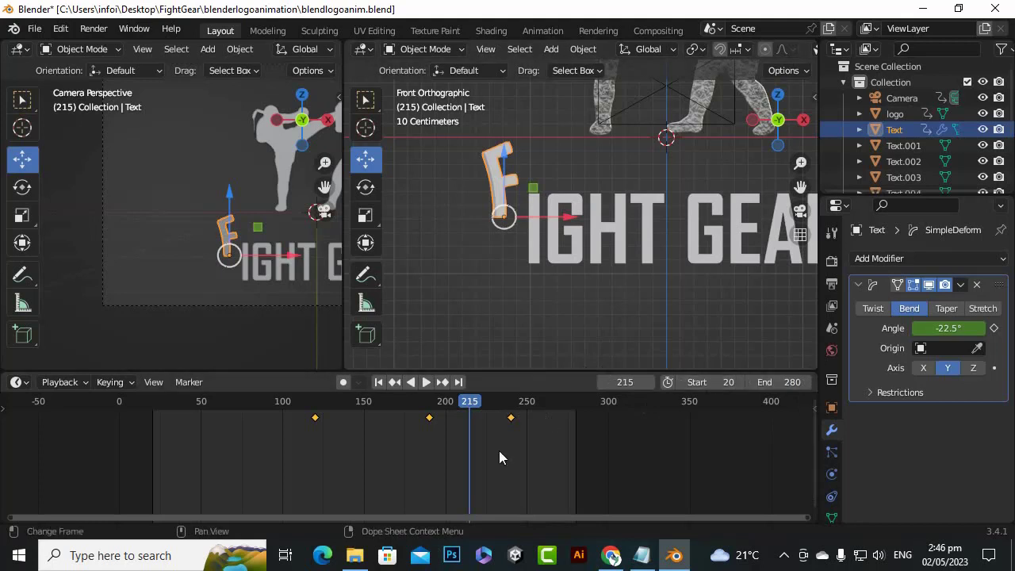
Fit the timeline to the frame range and scrub to frame 240 to review the letter F's animation
{"action": "key", "text": "Home"}
{"action": "key", "text": "space"}
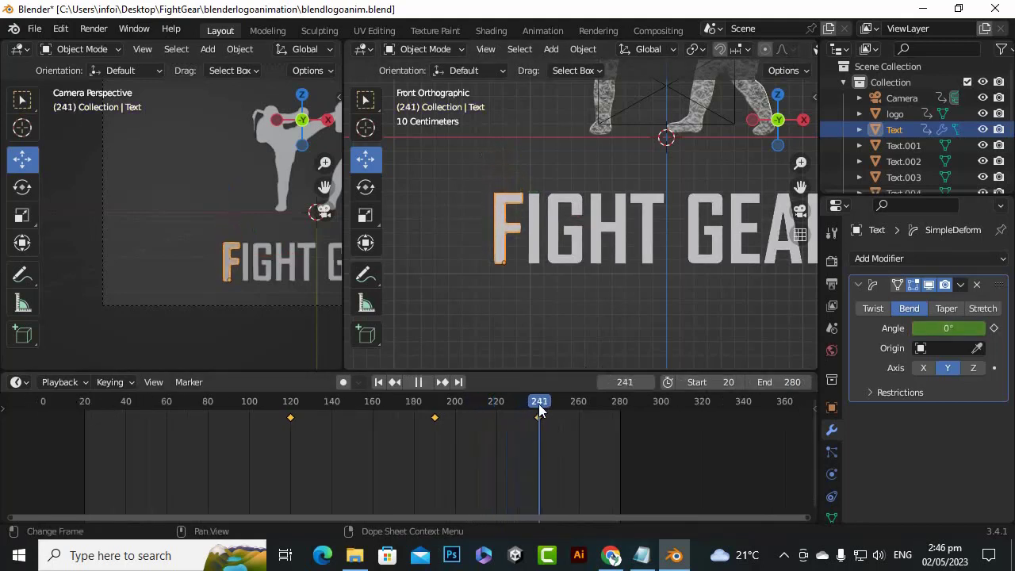
{"action": "left_click_drag", "start_coordinate": [539, 406], "coordinate": [538, 406]}
{"action": "scroll", "coordinate": [602, 442], "scroll_direction": "up", "scroll_amount": 1}
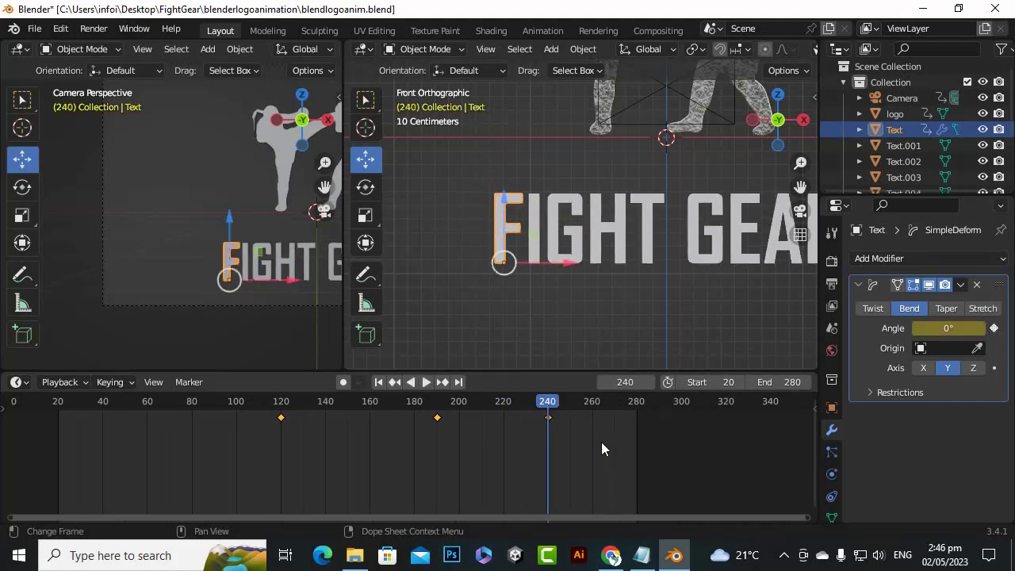
{"action": "scroll", "coordinate": [366, 449], "scroll_direction": "down", "scroll_amount": 1}
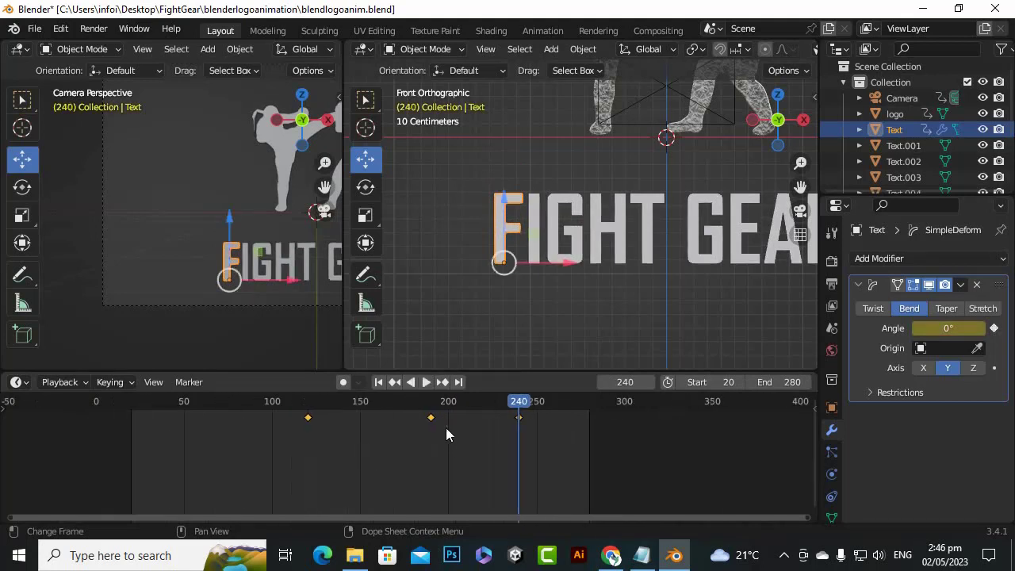
Remove the letter F's bend angle keyframe at frame 190
{"action": "left_click_drag", "start_coordinate": [519, 408], "coordinate": [433, 407]}
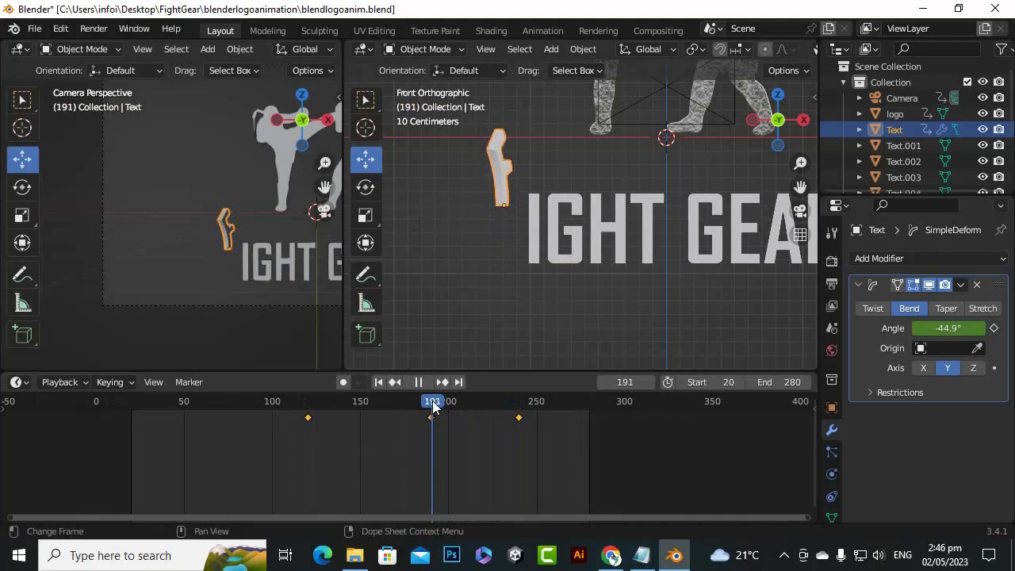
{"action": "mouse_move", "coordinate": [433, 408]}
{"action": "left_mouse_down"}
{"action": "mouse_move", "coordinate": [442, 407]}
{"action": "mouse_move", "coordinate": [433, 408]}
{"action": "left_mouse_up"}
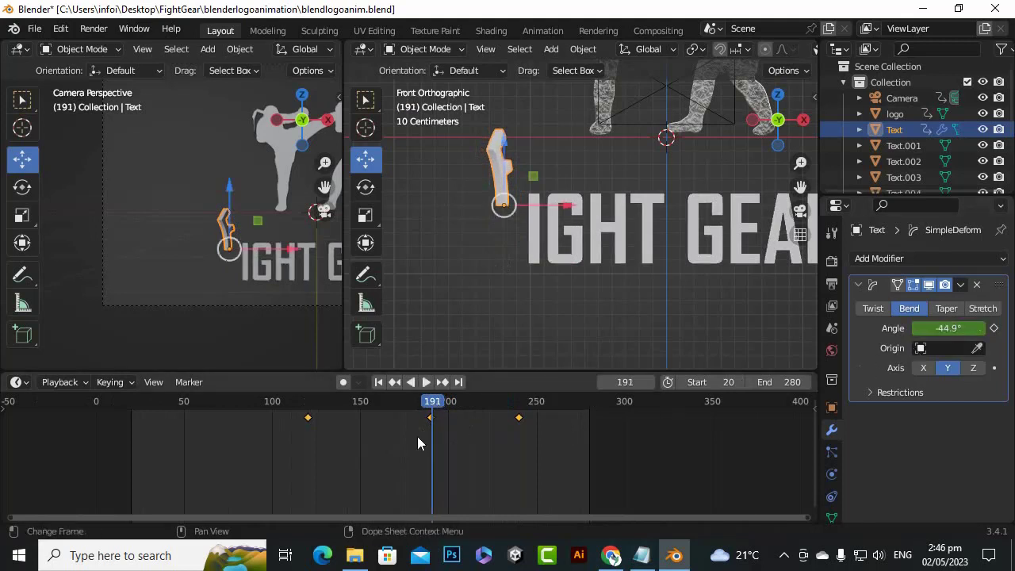
{"action": "left_click_drag", "start_coordinate": [439, 408], "coordinate": [432, 407]}
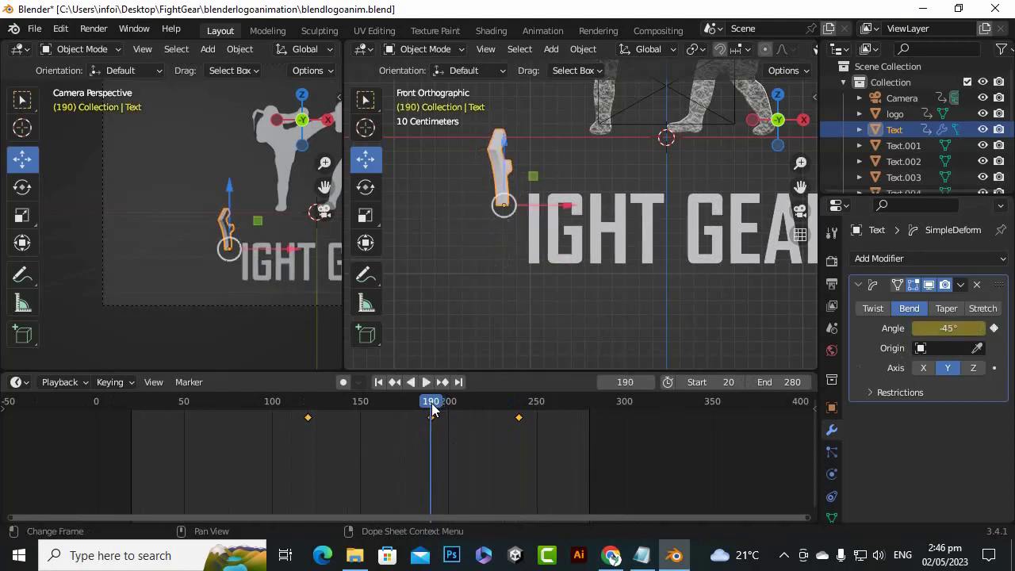
{"action": "left_click", "coordinate": [994, 327]}
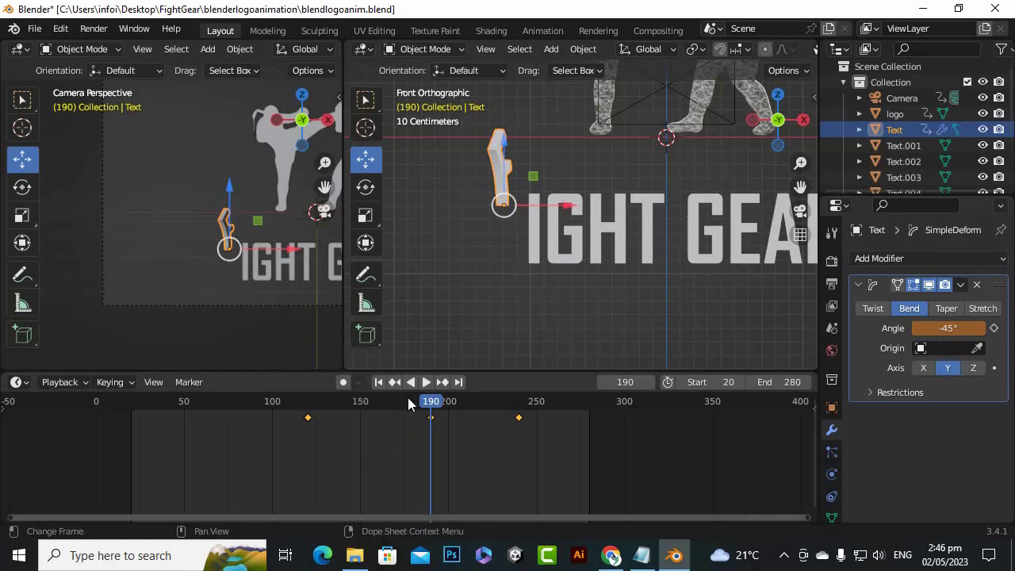
At frame 240, try a bend angle of -45° on the letter F, remove the angle's keyframe there and replay the motion
{"action": "left_click_drag", "start_coordinate": [408, 404], "coordinate": [519, 439]}
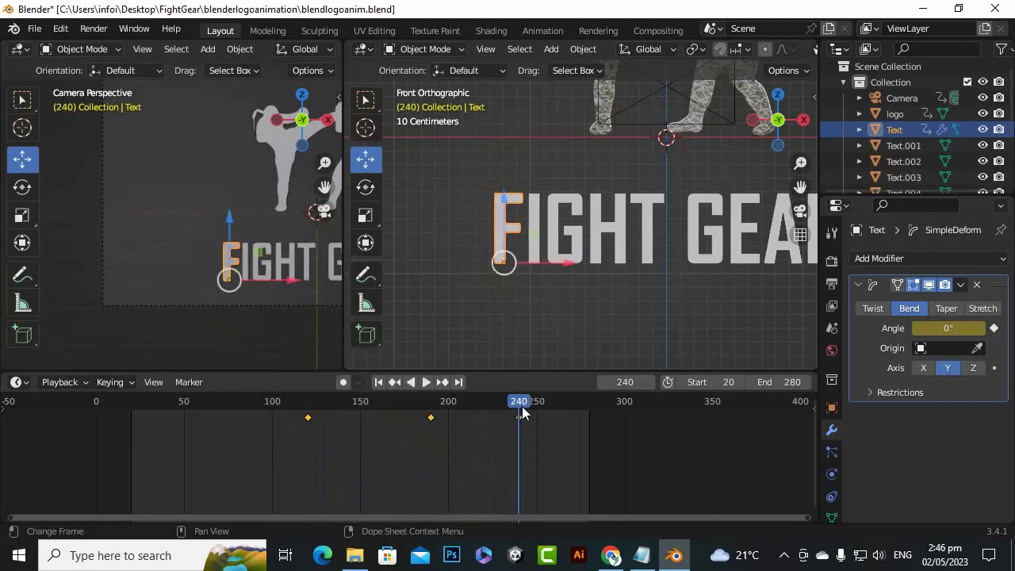
{"action": "left_click", "coordinate": [939, 331]}
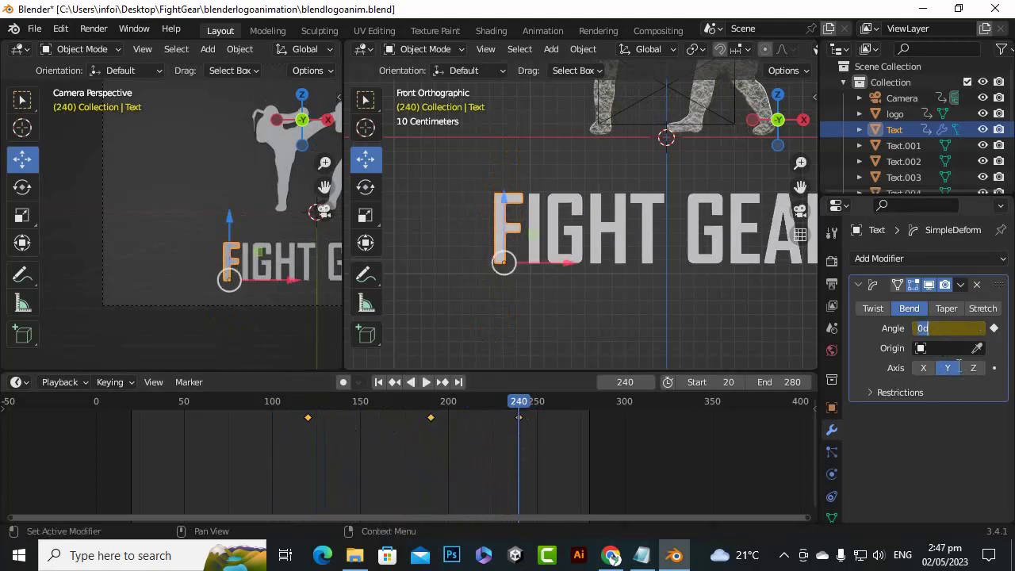
{"action": "key", "text": "BackSpace"}
{"action": "type", "text": "-45"}
{"action": "key", "text": "Return"}
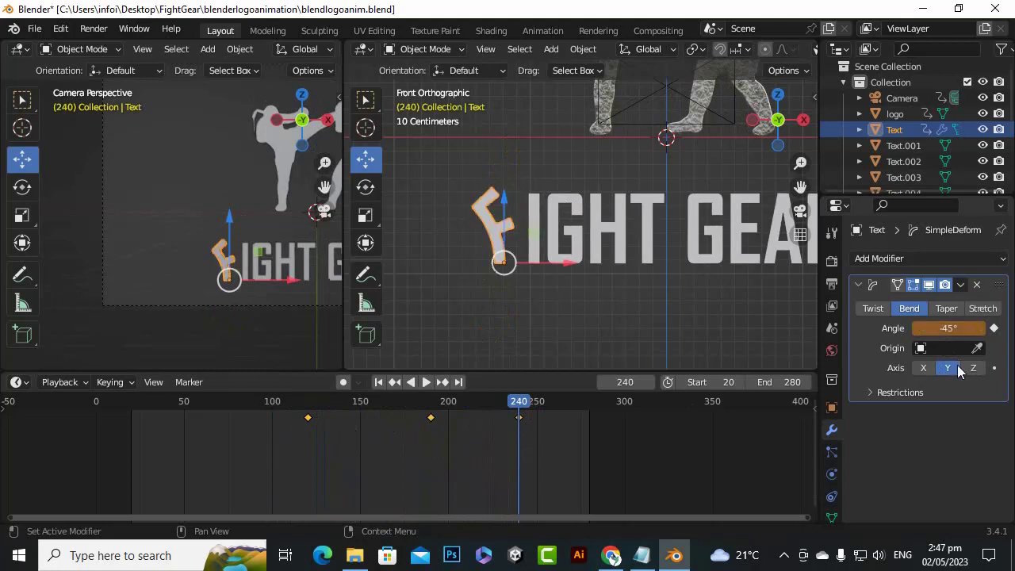
{"action": "left_click", "coordinate": [996, 334]}
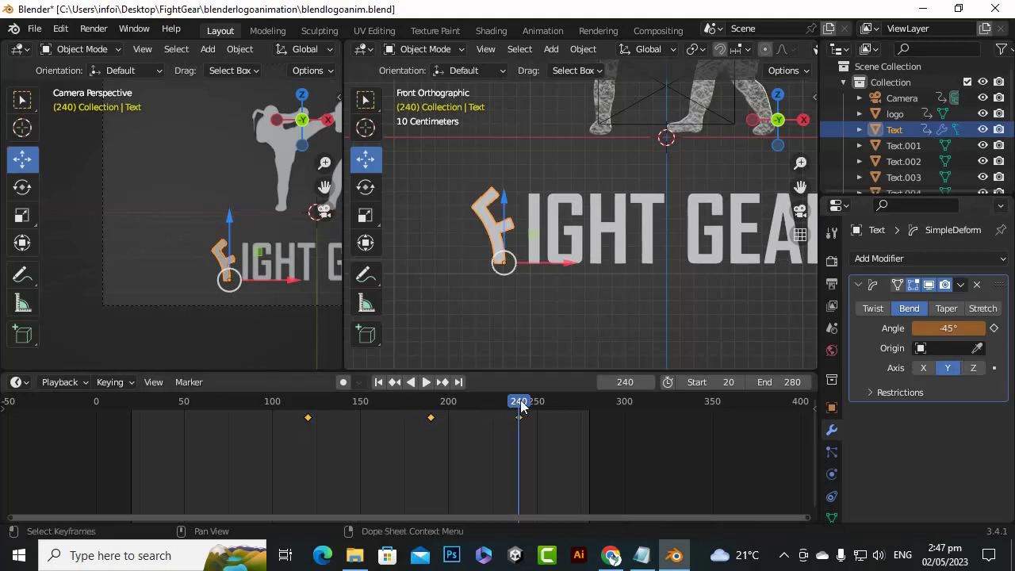
{"action": "key", "text": "space"}
{"action": "mouse_move", "coordinate": [520, 404]}
{"action": "left_mouse_down"}
{"action": "mouse_move", "coordinate": [297, 412]}
{"action": "mouse_move", "coordinate": [534, 442]}
{"action": "mouse_move", "coordinate": [520, 442]}
{"action": "mouse_move", "coordinate": [518, 403]}
{"action": "left_mouse_up"}
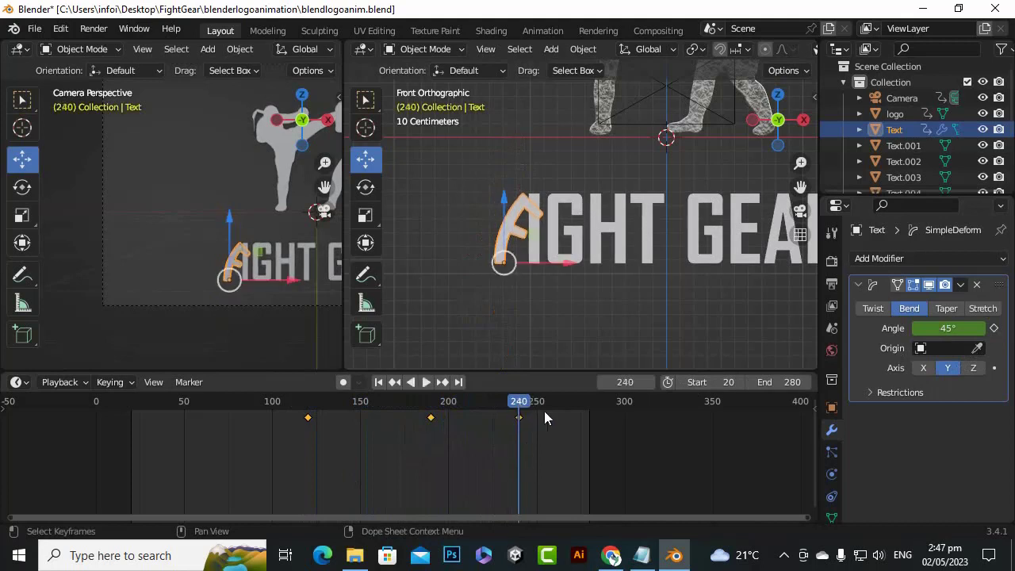
Set the letter F's bend angle to -45° at frame 240 and keyframe it
{"action": "left_click", "coordinate": [941, 328]}
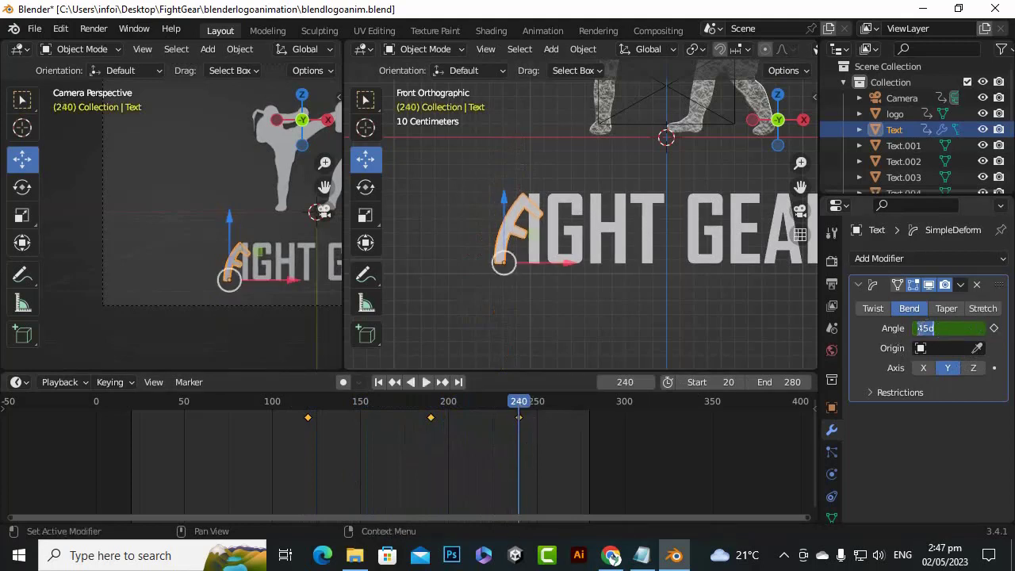
{"action": "left_click", "coordinate": [919, 328]}
{"action": "type", "text": "-"}
{"action": "key", "text": "Return"}
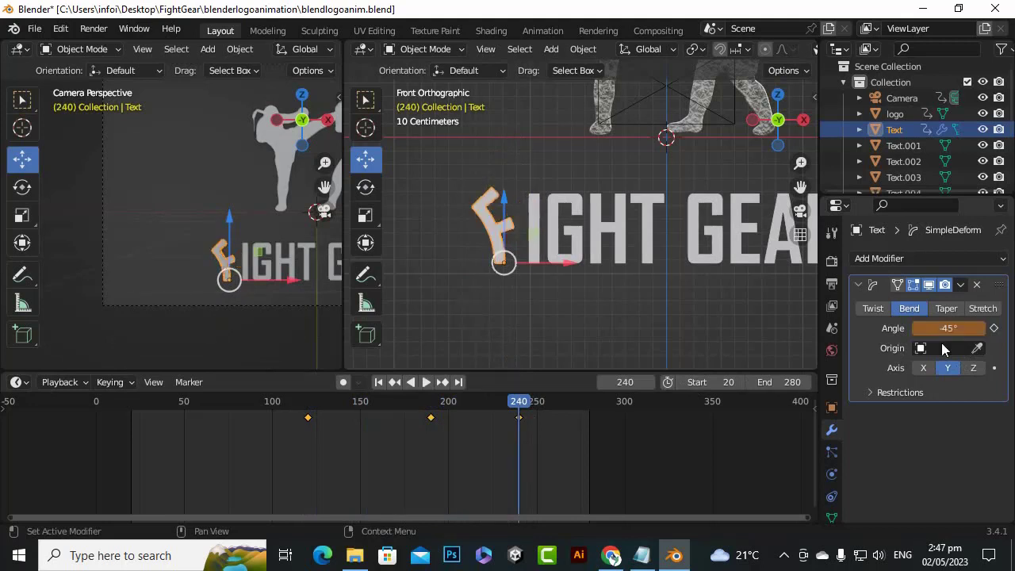
{"action": "left_click", "coordinate": [993, 328]}
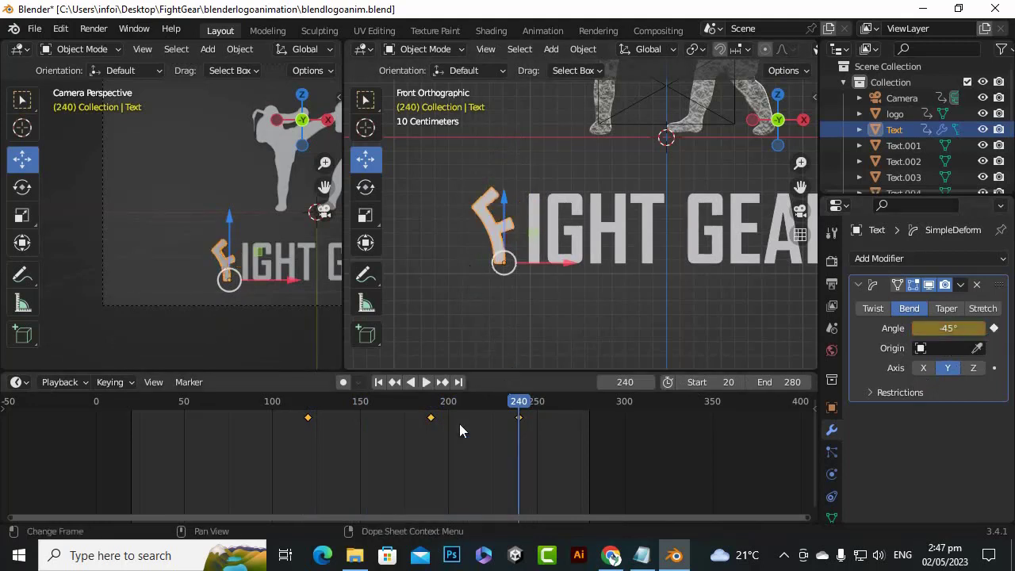
At frame 190, set the letter F's bend angle to 45° and keyframe it
{"action": "left_click_drag", "start_coordinate": [520, 404], "coordinate": [432, 446]}
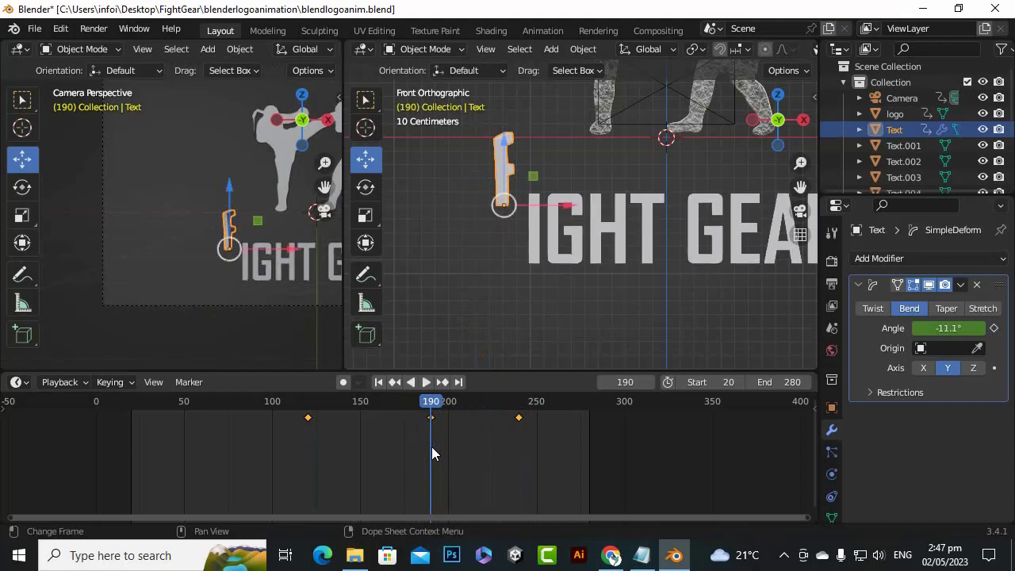
{"action": "left_click", "coordinate": [946, 328]}
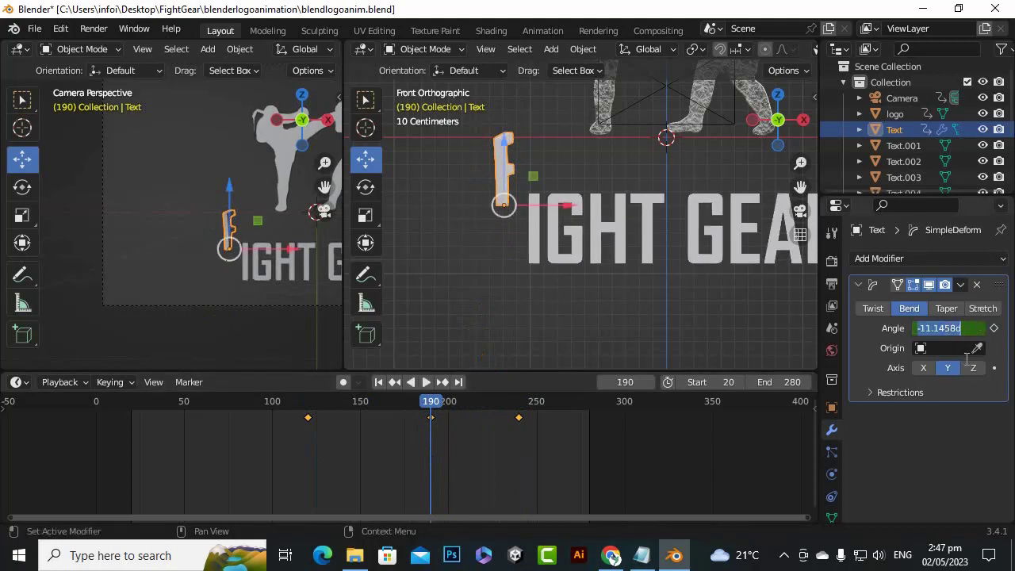
{"action": "type", "text": "45"}
{"action": "key", "text": "Return"}
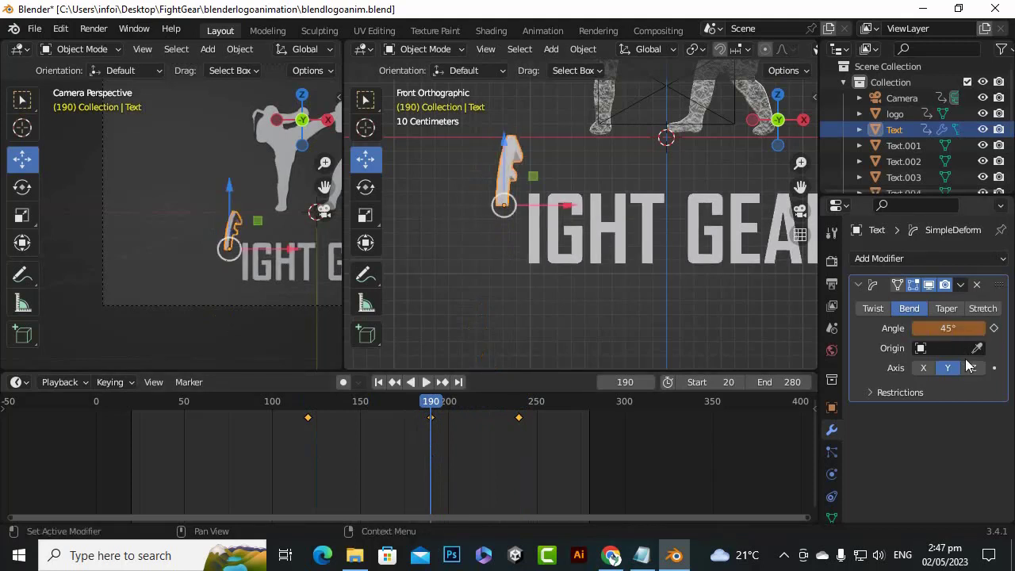
{"action": "left_click", "coordinate": [993, 328]}
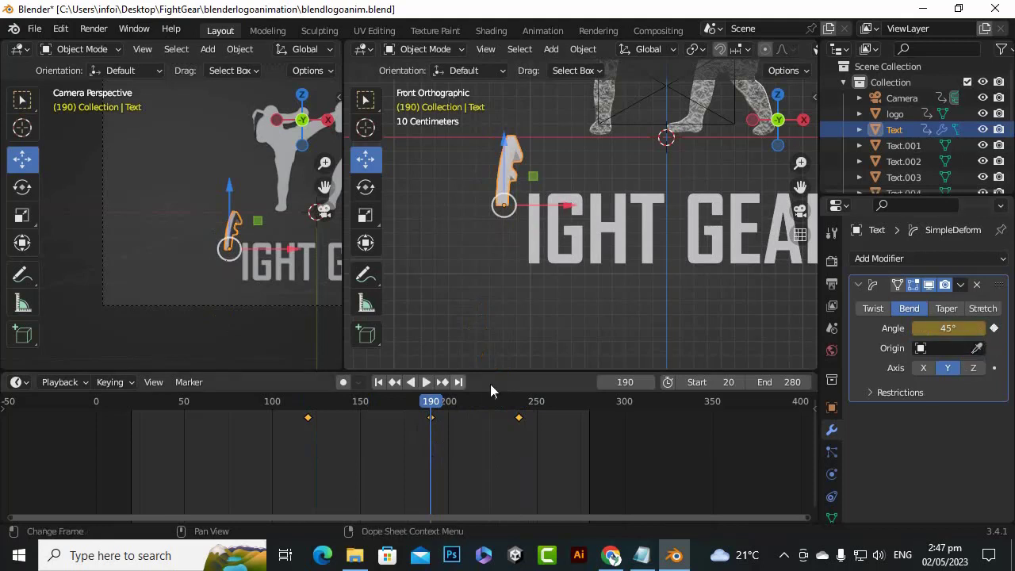
Advance to frame 247, set the letter F's bend angle to 22.5° and keyframe it
{"action": "left_click_drag", "start_coordinate": [432, 398], "coordinate": [521, 490]}
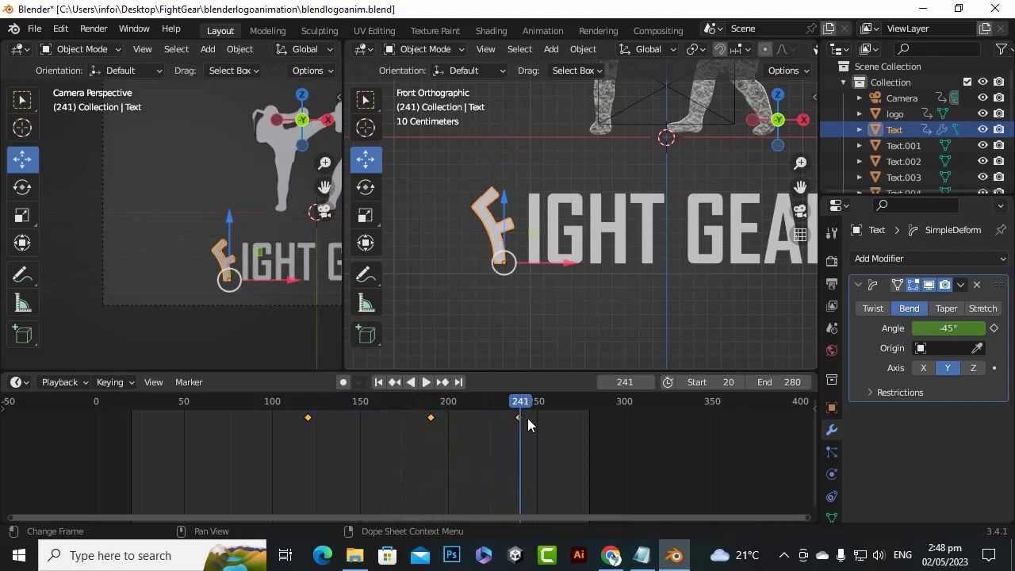
{"action": "scroll", "coordinate": [527, 416], "scroll_direction": "up", "scroll_amount": 1}
{"action": "key", "text": "space"}
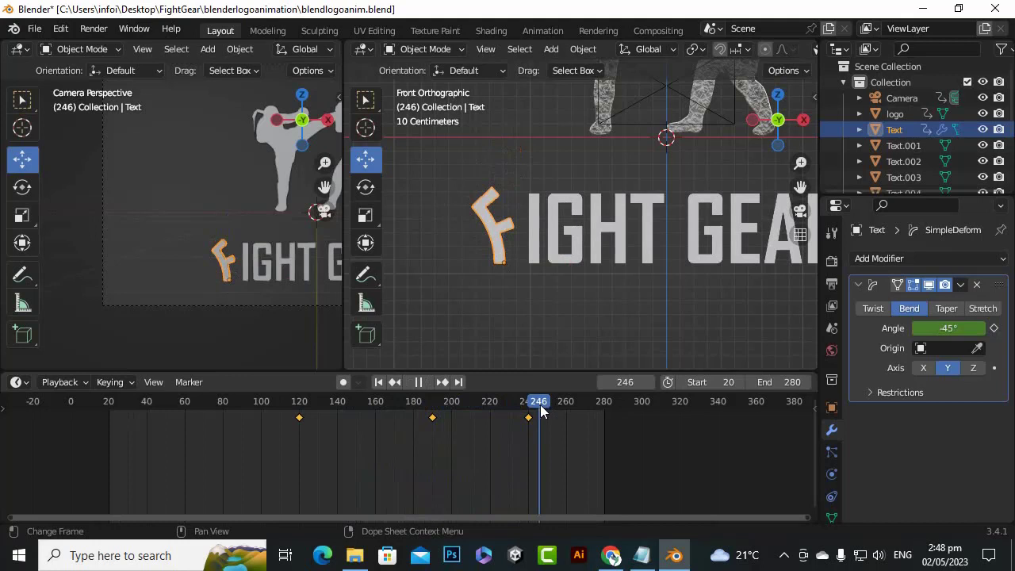
{"action": "key", "text": "space"}
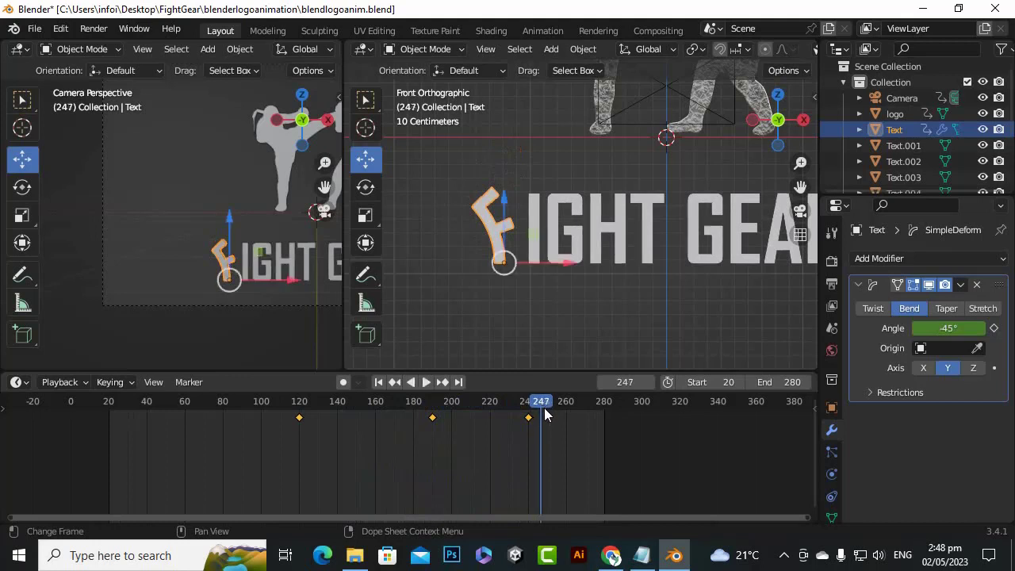
{"action": "left_click", "coordinate": [949, 330]}
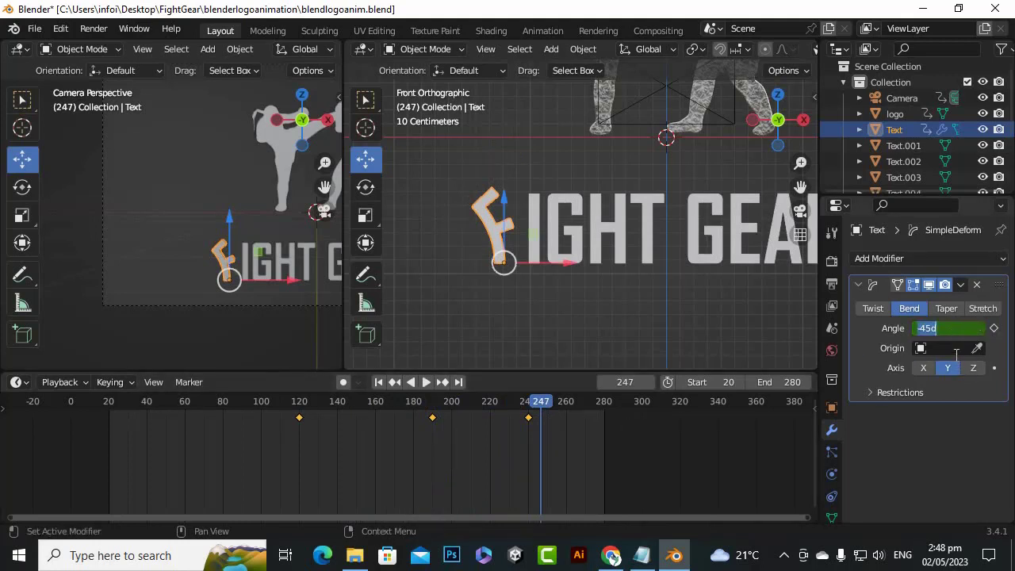
{"action": "type", "text": "45"}
{"action": "key", "text": "Return"}
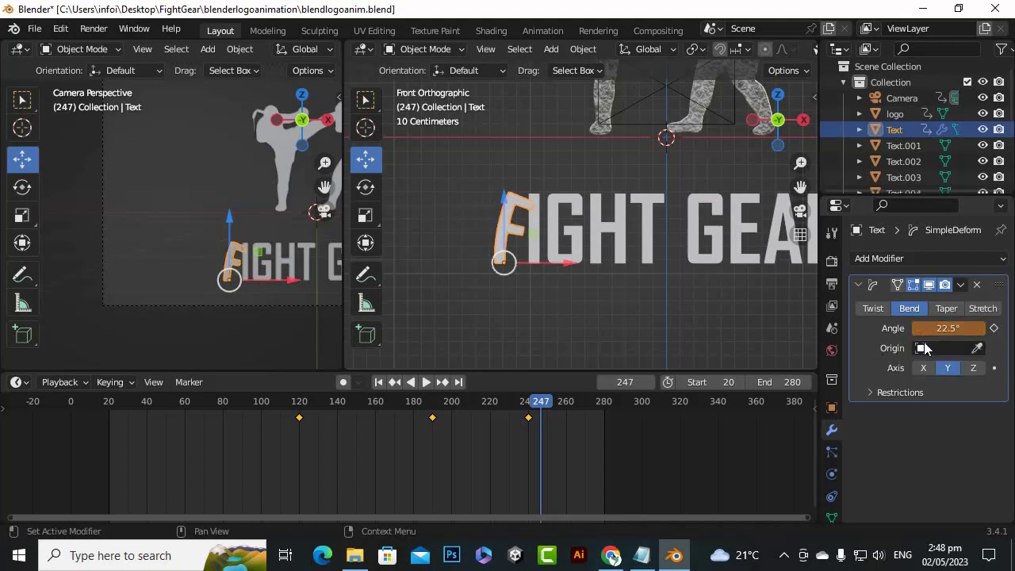
{"action": "left_click", "coordinate": [994, 328]}
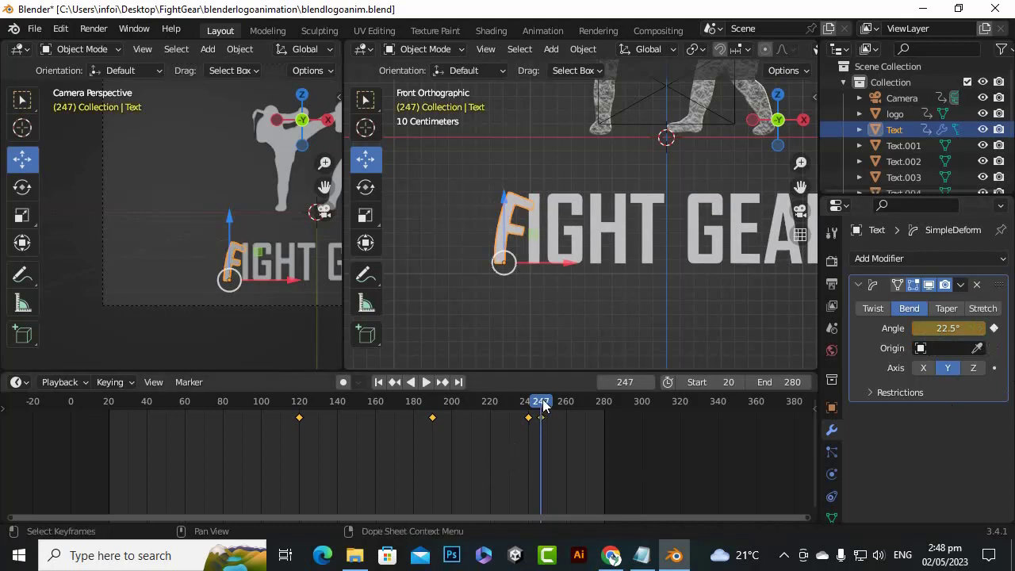
Advance to frame 253, set the letter F's bend angle to -11.25° and keyframe it
{"action": "key", "text": "space"}
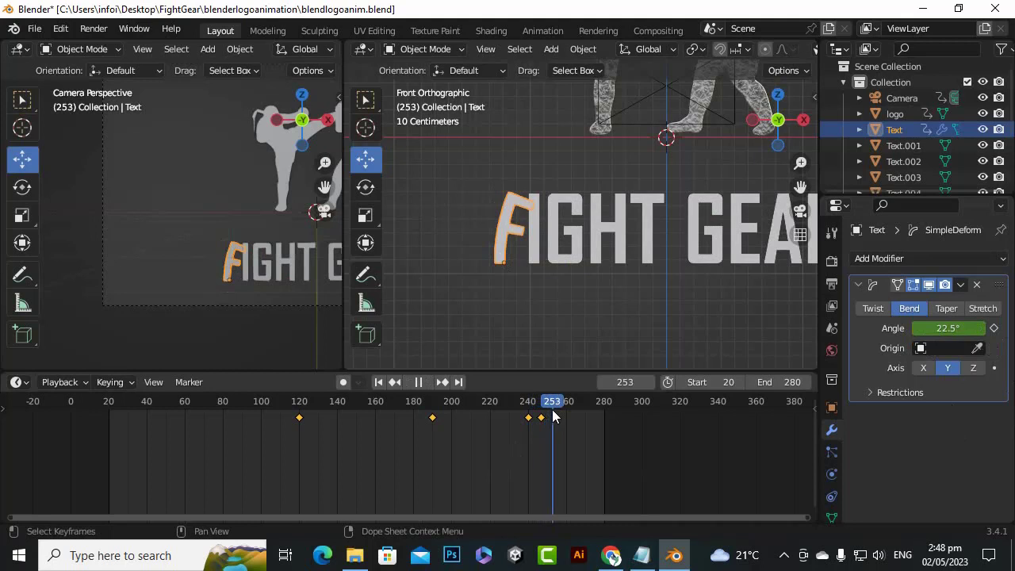
{"action": "key", "text": "space"}
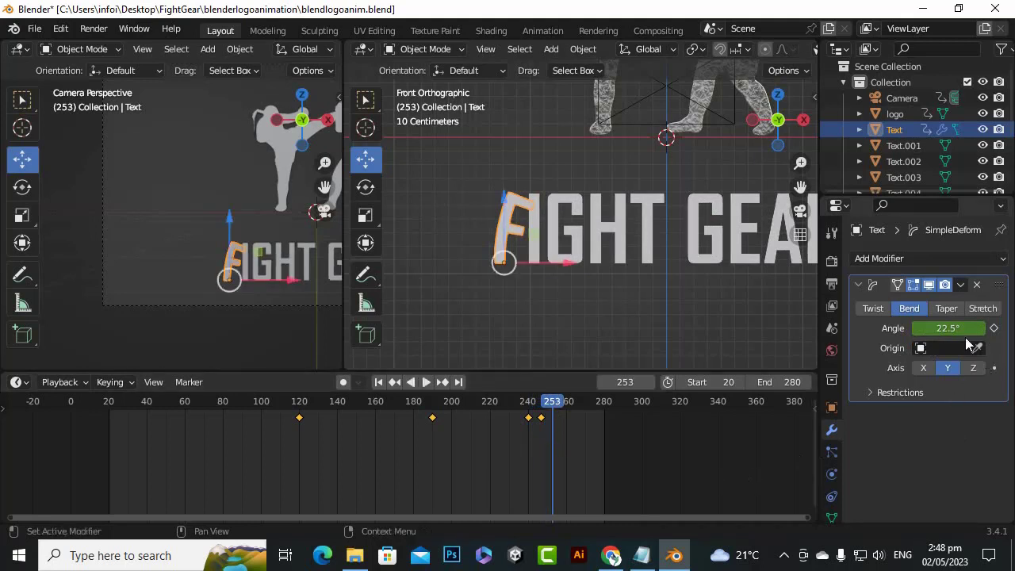
{"action": "left_click", "coordinate": [930, 330]}
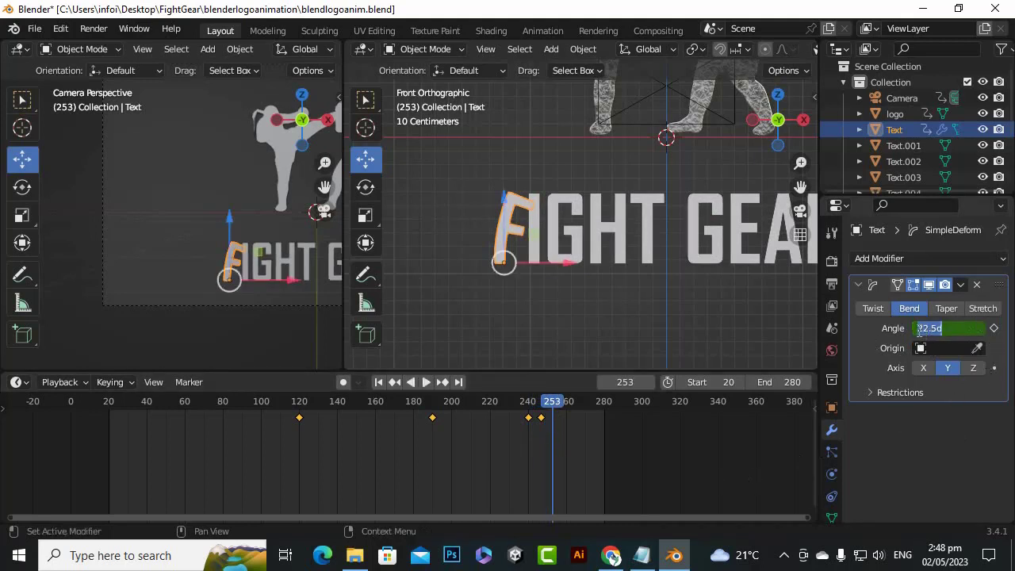
{"action": "left_click", "coordinate": [919, 332]}
{"action": "type", "text": "--"}
{"action": "left_click", "coordinate": [969, 330]}
{"action": "key", "text": "Return"}
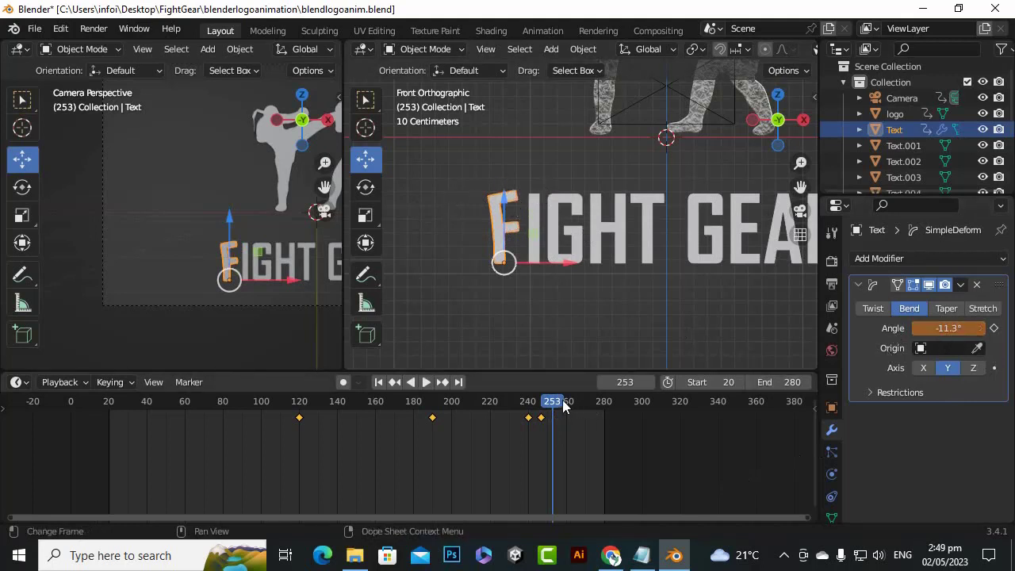
{"action": "left_click", "coordinate": [993, 327]}
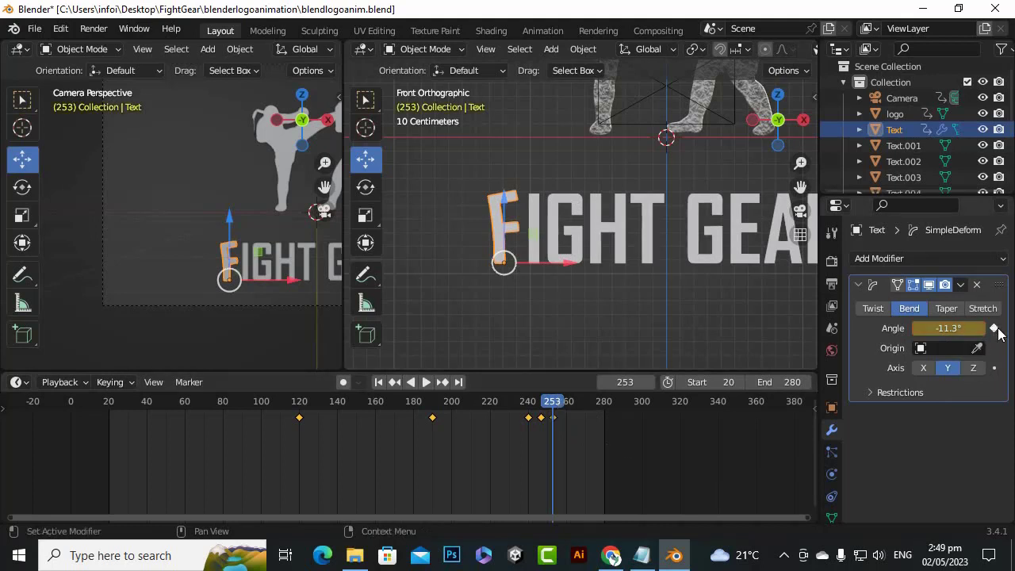
Advance to frame 260, set the letter F's bend angle to 0° and keyframe it
{"action": "key", "text": "space"}
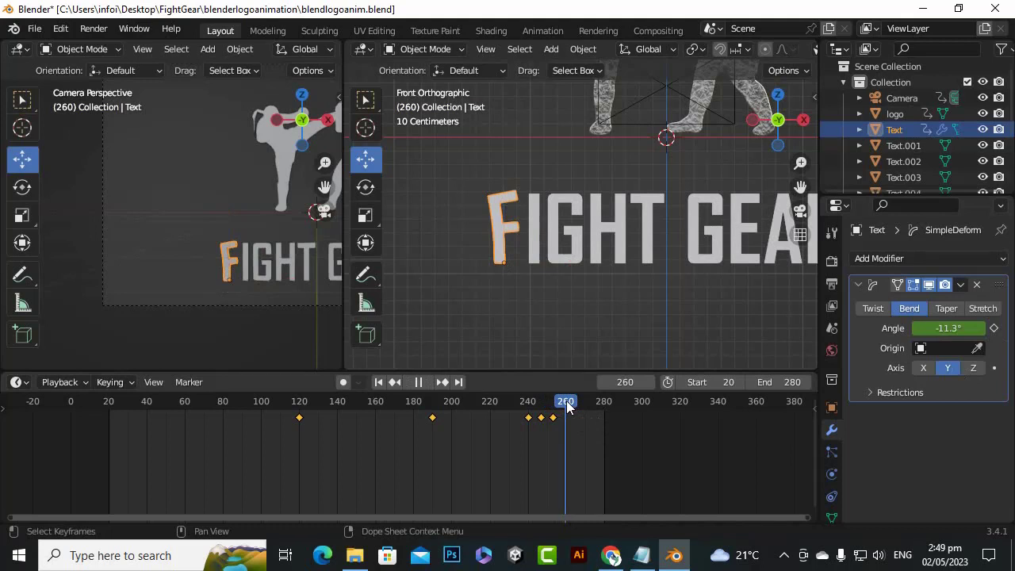
{"action": "key", "text": "space"}
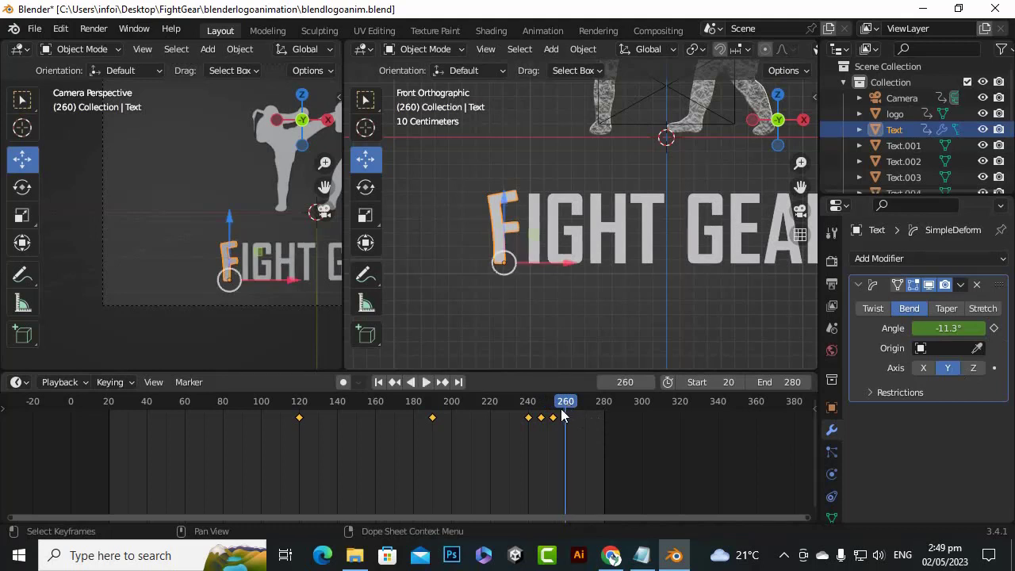
{"action": "left_click", "coordinate": [949, 328]}
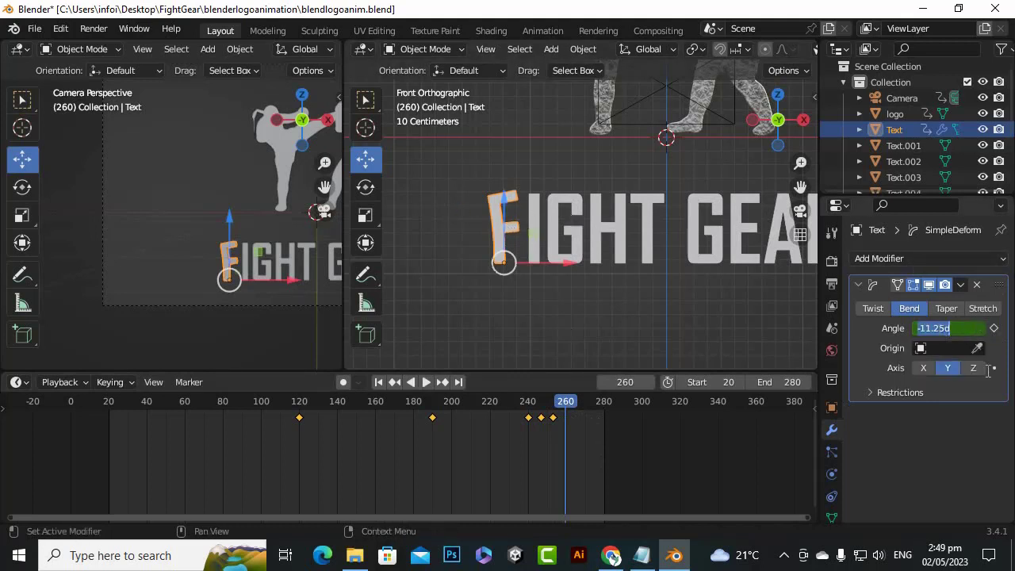
{"action": "type", "text": "0"}
{"action": "key", "text": "Return"}
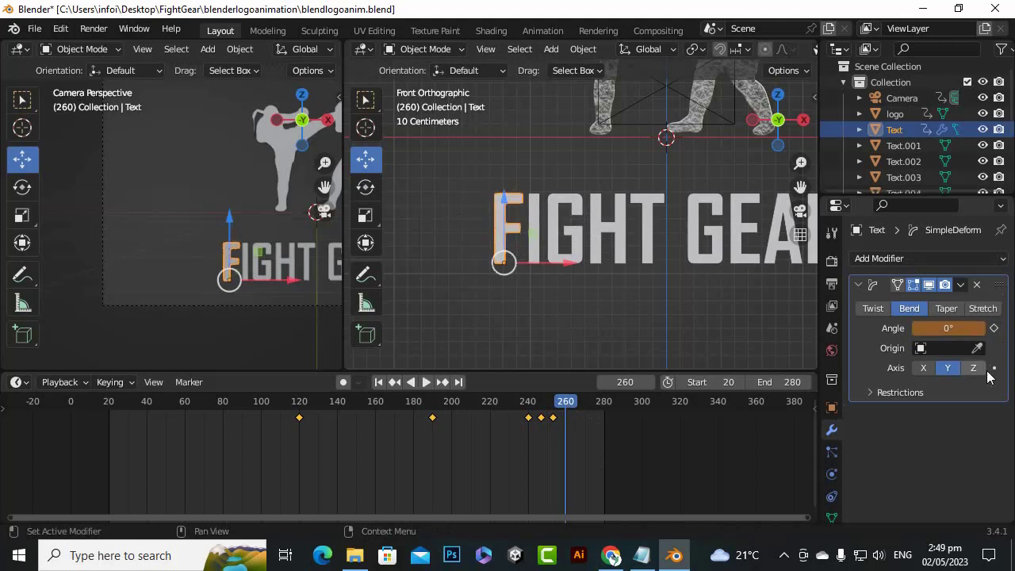
{"action": "left_click", "coordinate": [994, 328]}
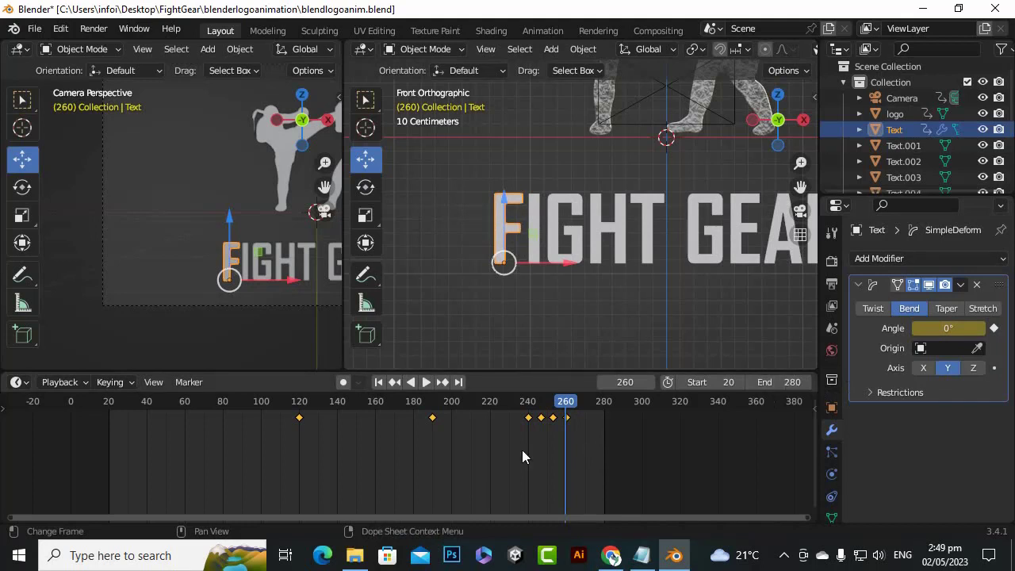
Set the animation's end frame to 260 and scrub back over the letter F's bend keyframes
{"action": "left_click", "coordinate": [795, 382]}
{"action": "type", "text": "2"}
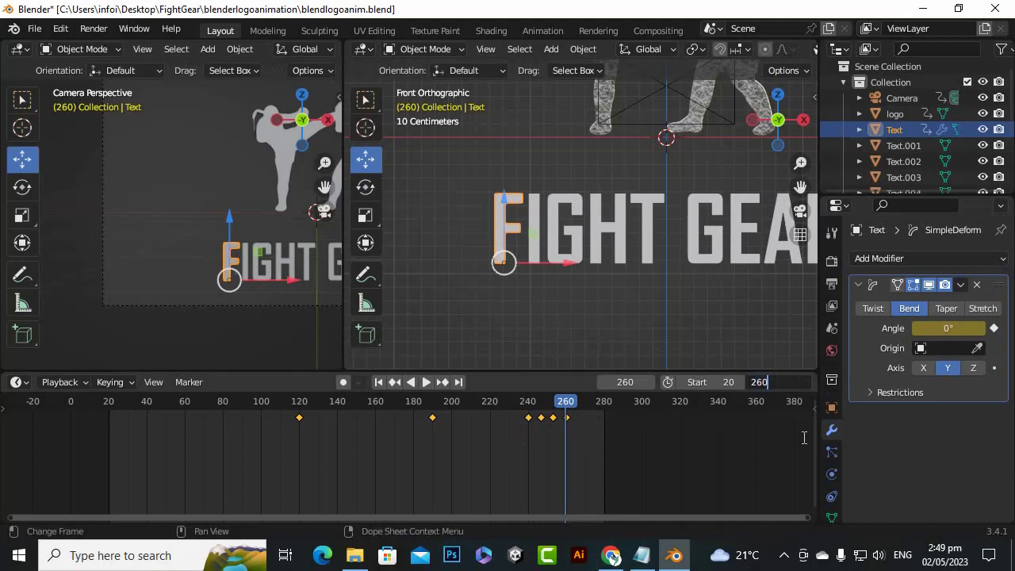
{"action": "key", "text": "Return"}
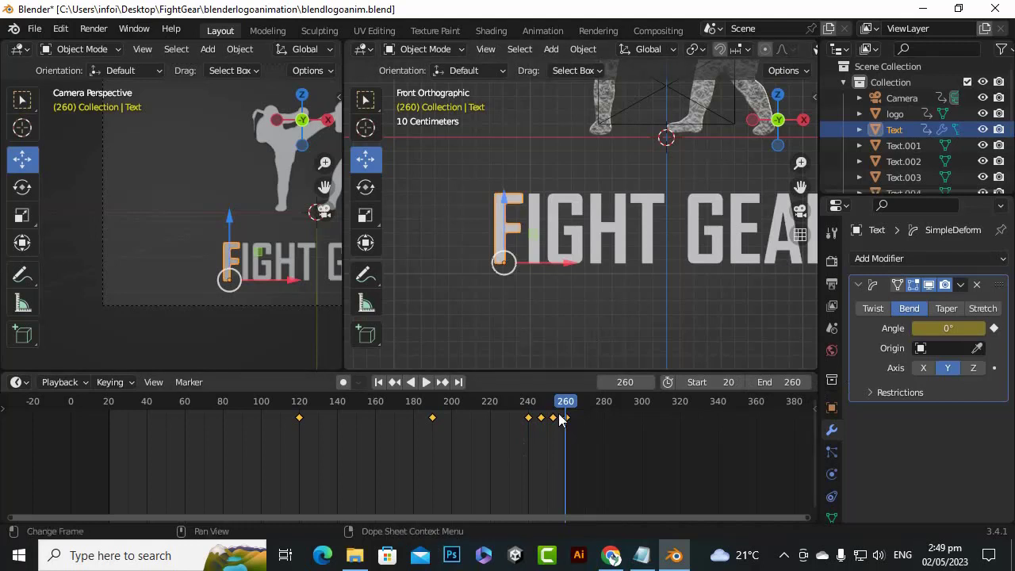
{"action": "left_click_drag", "start_coordinate": [565, 407], "coordinate": [530, 466]}
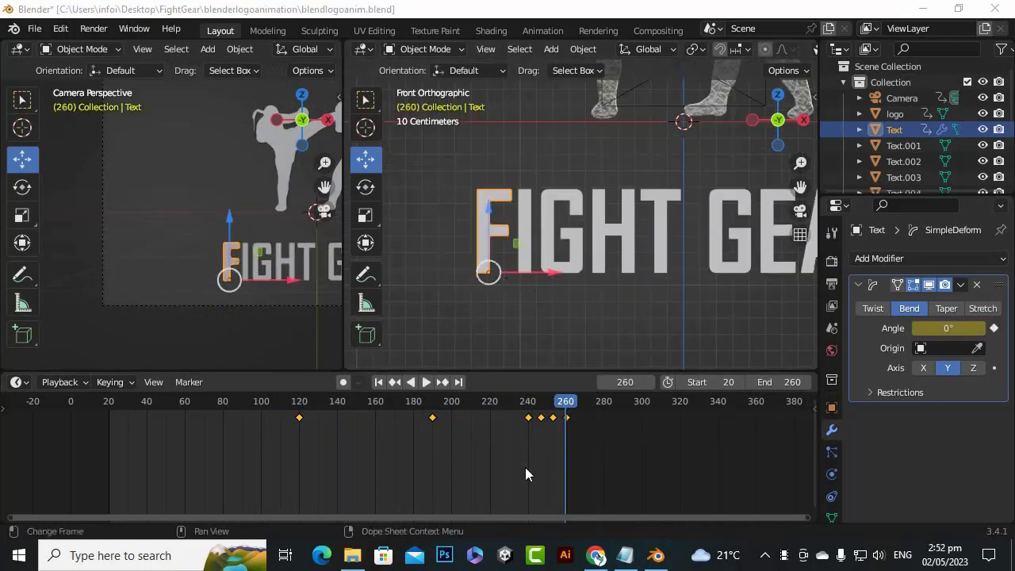
Switch the timeline area to the Graph Editor and frame all of the letter F's animation curves
{"action": "left_click", "coordinate": [20, 382]}
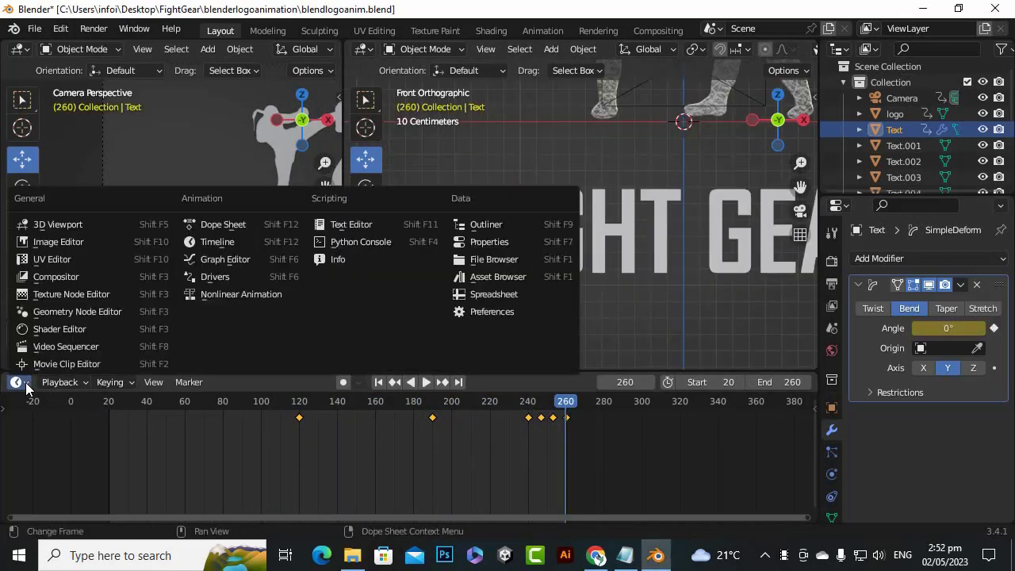
{"action": "key", "text": "Escape"}
{"action": "left_click", "coordinate": [20, 382]}
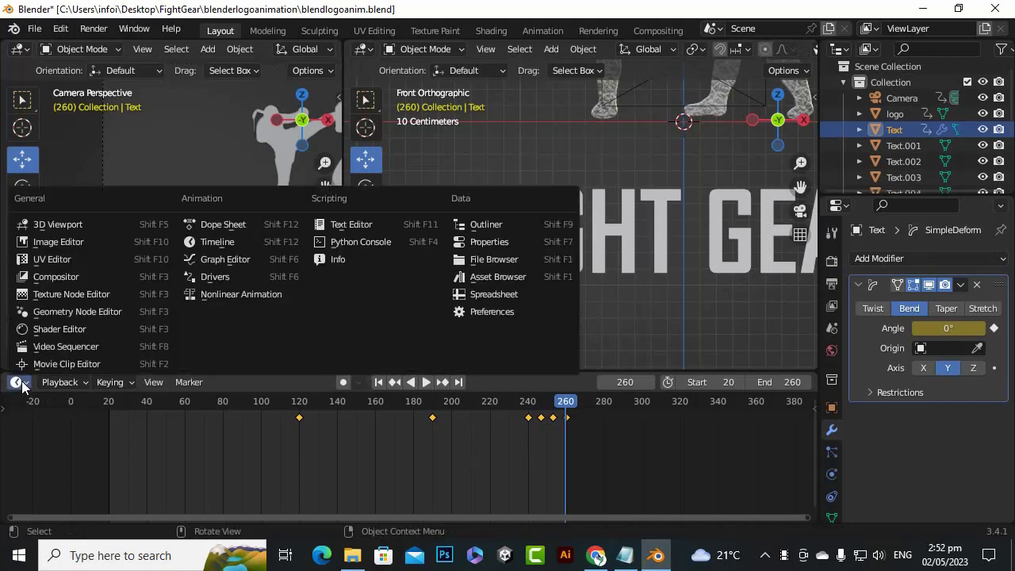
{"action": "key", "text": "Escape"}
{"action": "left_click", "coordinate": [24, 383]}
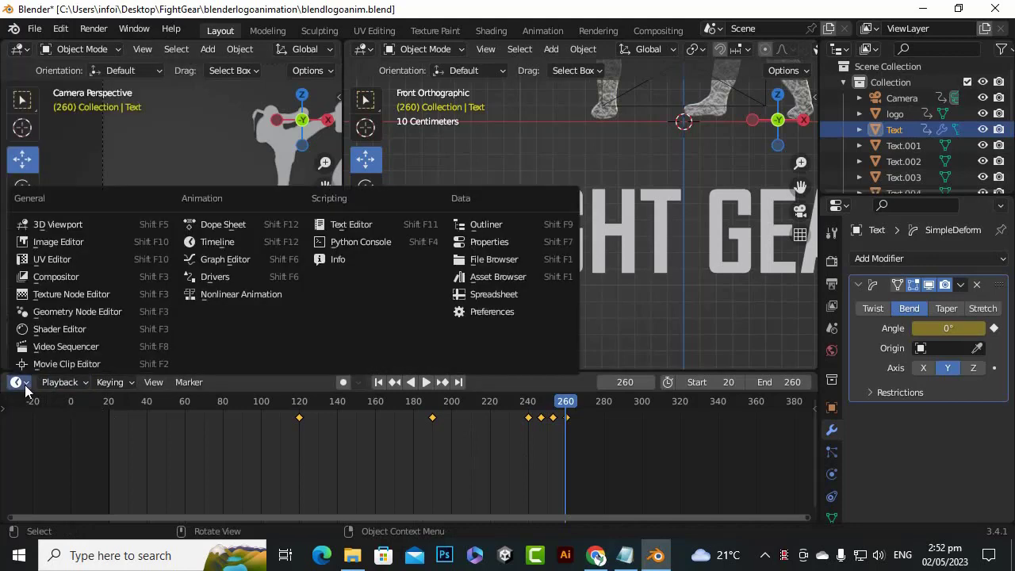
{"action": "left_click", "coordinate": [218, 260]}
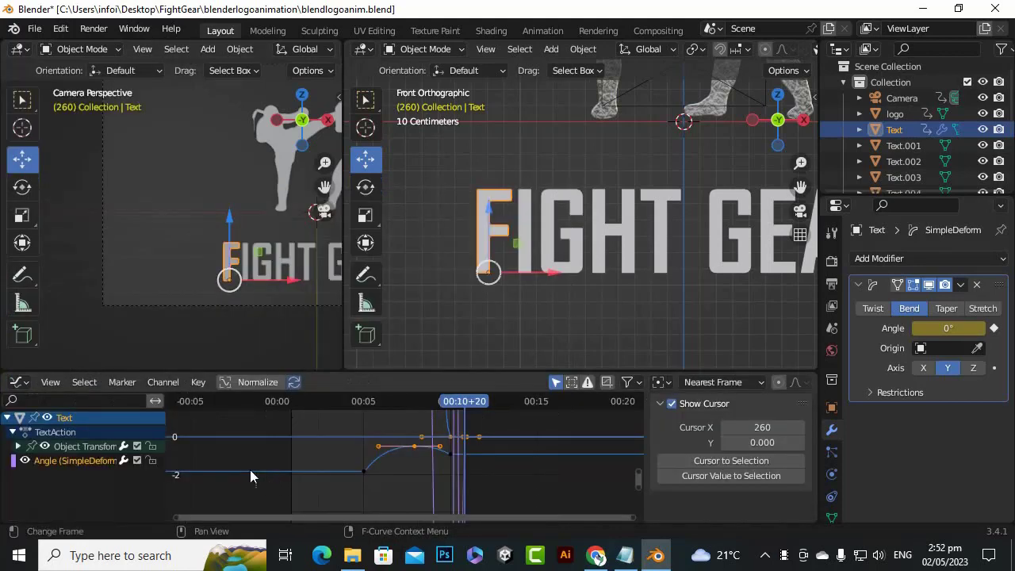
{"action": "left_click", "coordinate": [52, 384]}
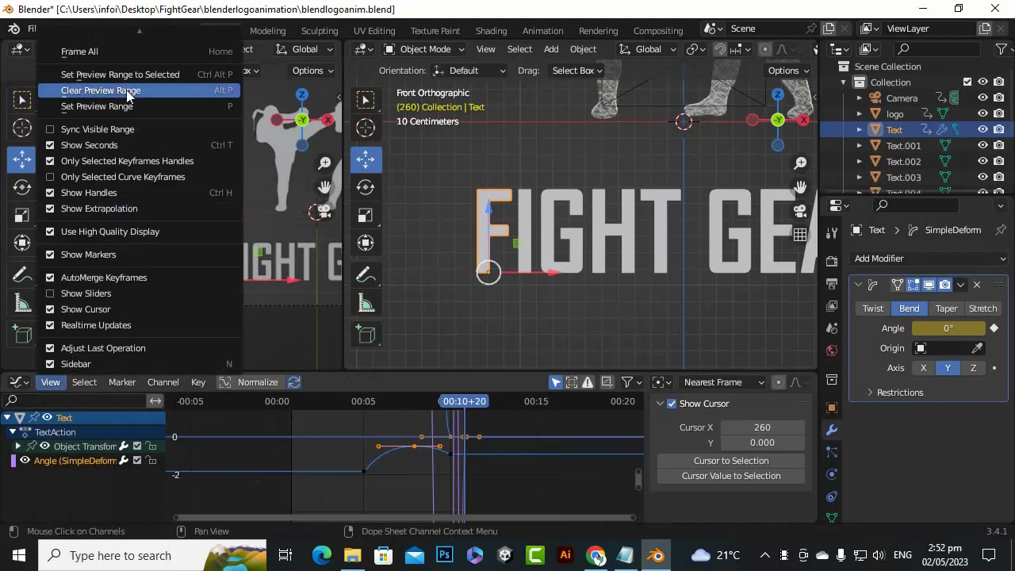
{"action": "left_click", "coordinate": [116, 48]}
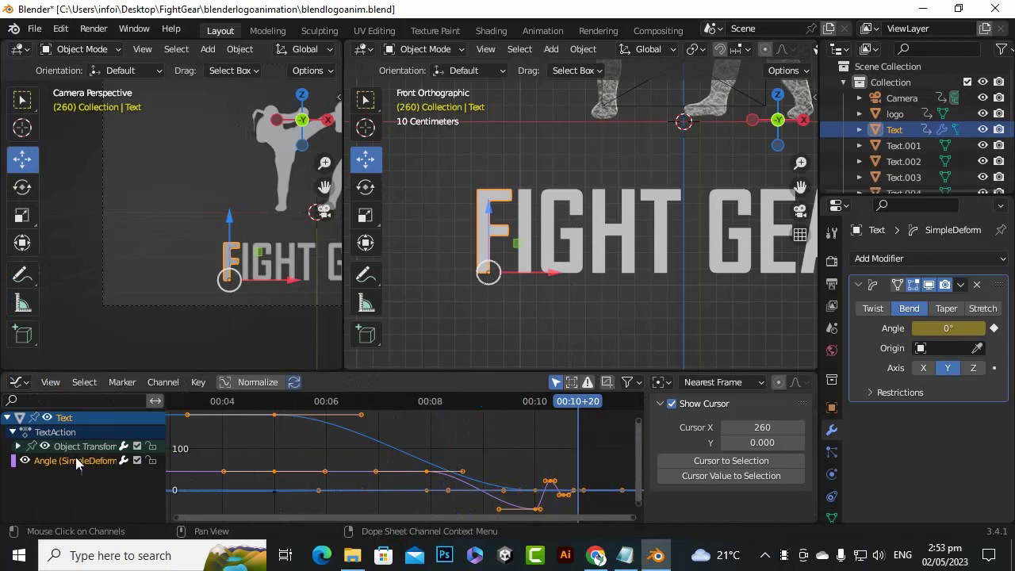
Hide the Object Transforms curves and scrub to frame 244 to review the letter F's bend angle curve
{"action": "left_click", "coordinate": [44, 447]}
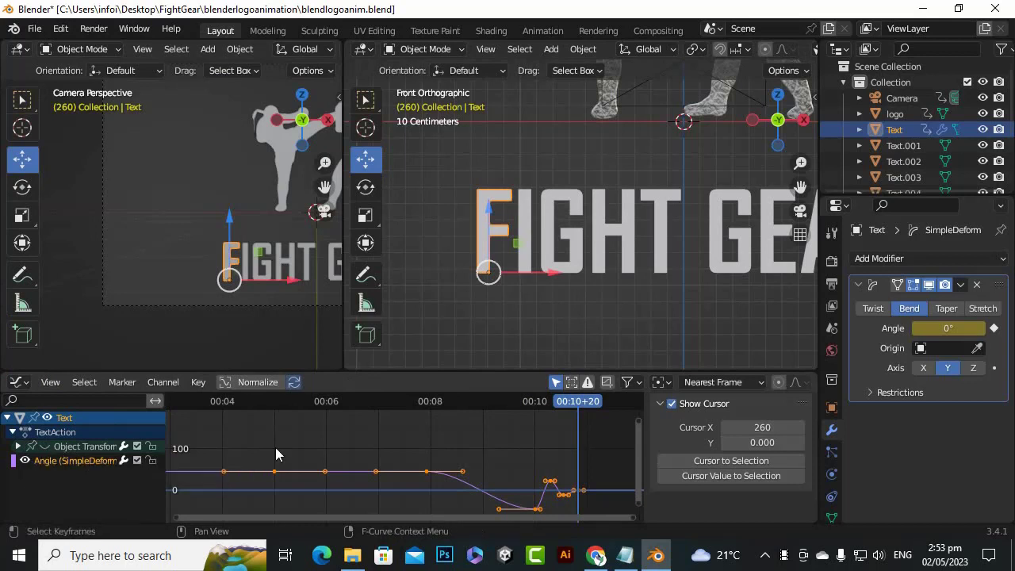
{"action": "scroll", "coordinate": [325, 464], "scroll_direction": "down", "scroll_amount": 3}
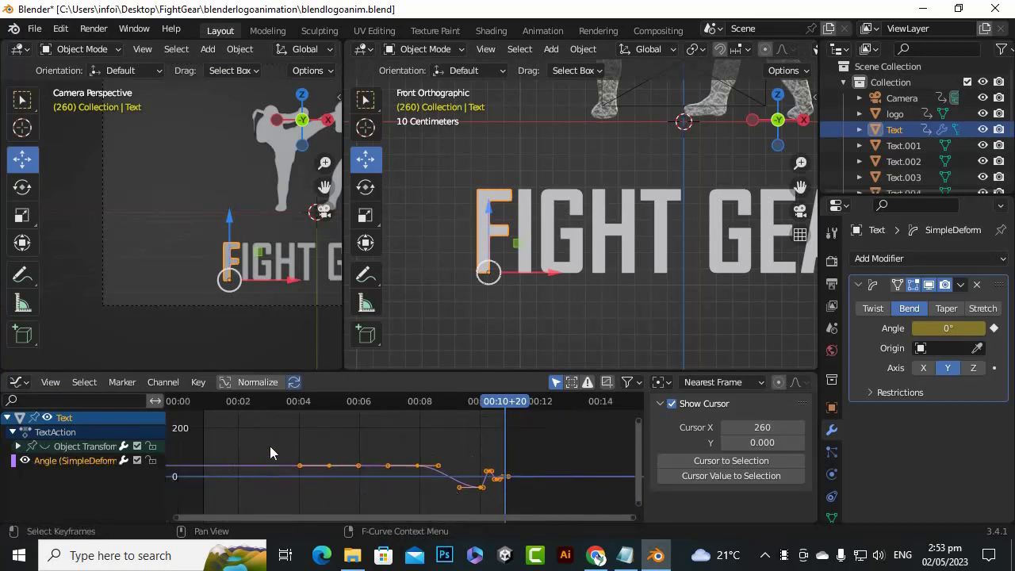
{"action": "left_click_drag", "start_coordinate": [508, 401], "coordinate": [485, 481]}
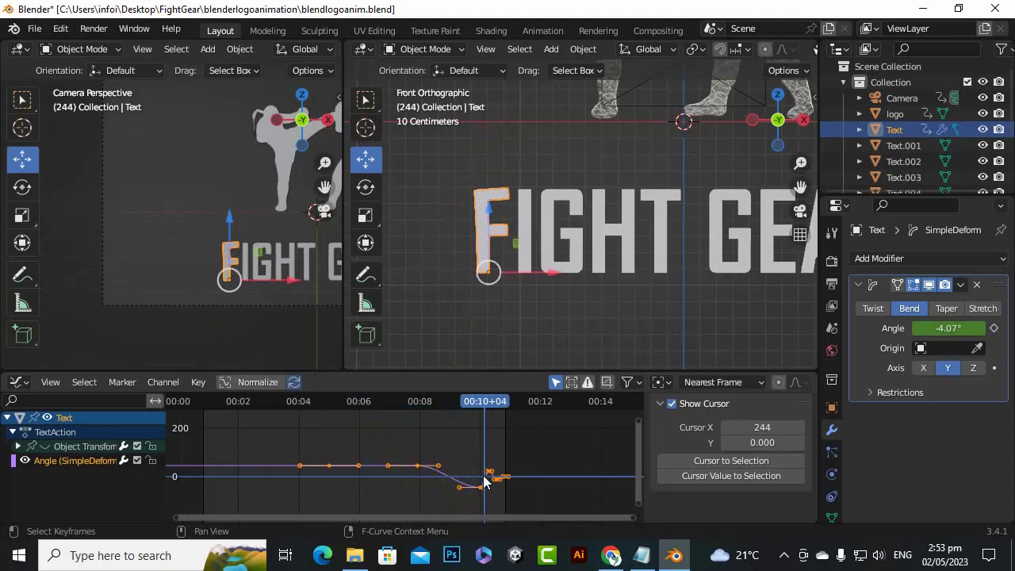
Select all keyframes on the letter F's bend angle curve, set their interpolation to Bezier and deselect them
{"action": "scroll", "coordinate": [475, 476], "scroll_direction": "up", "scroll_amount": 4}
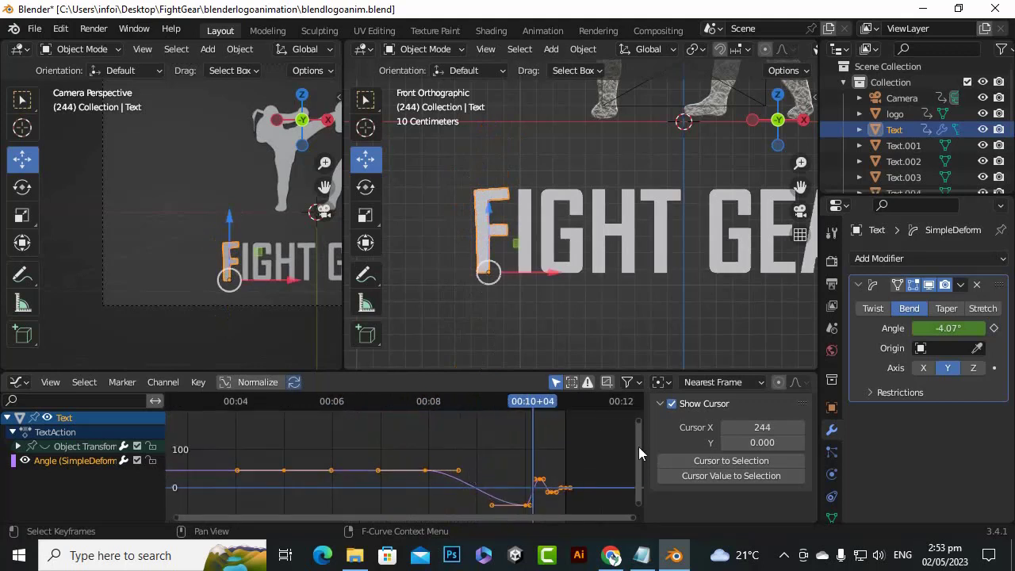
{"action": "left_click_drag", "start_coordinate": [639, 447], "coordinate": [639, 469]}
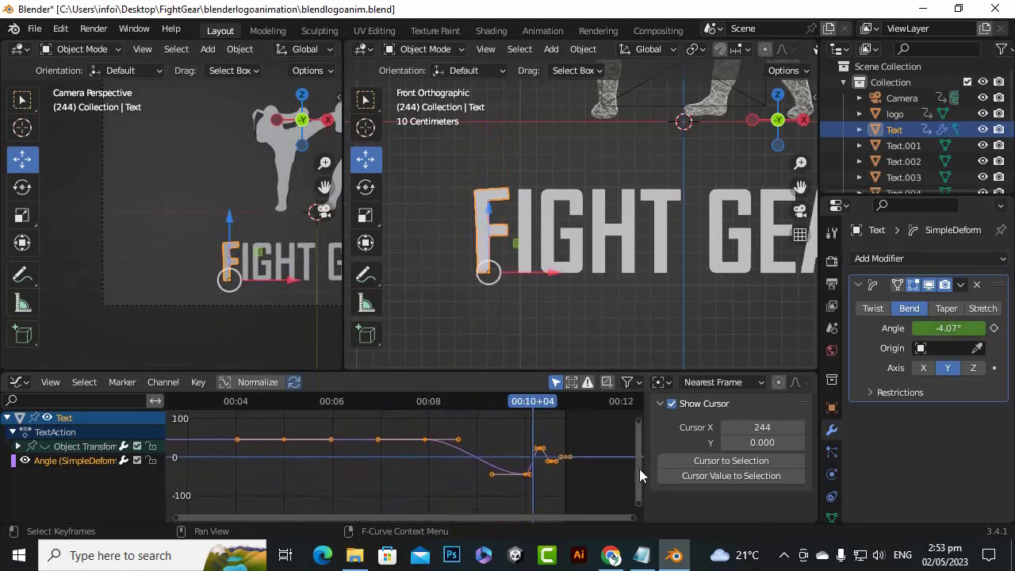
{"action": "scroll", "coordinate": [376, 462], "scroll_direction": "down", "scroll_amount": 4}
{"action": "left_click_drag", "start_coordinate": [577, 495], "coordinate": [191, 419]}
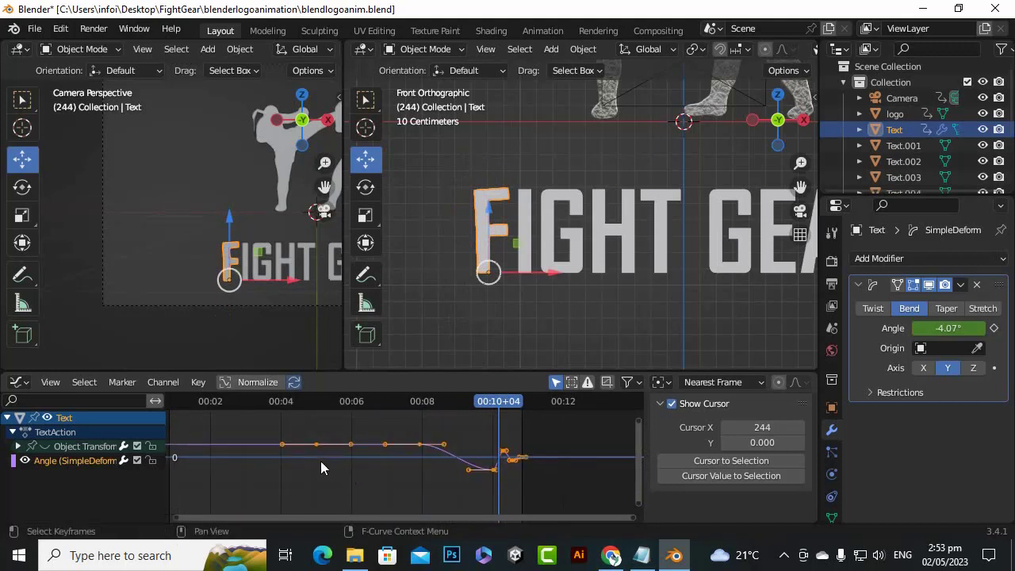
{"action": "key", "text": "t"}
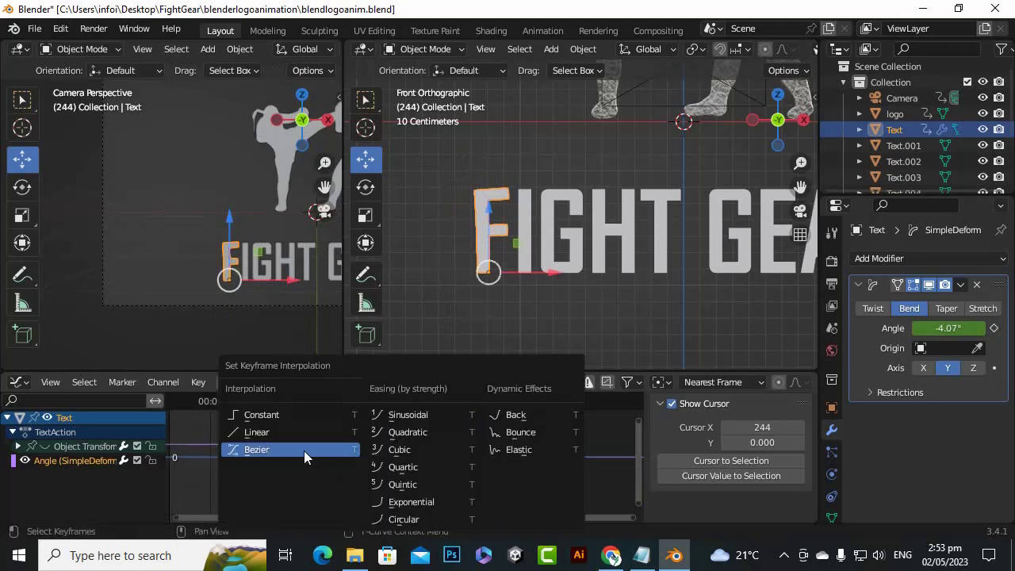
{"action": "left_click", "coordinate": [291, 449]}
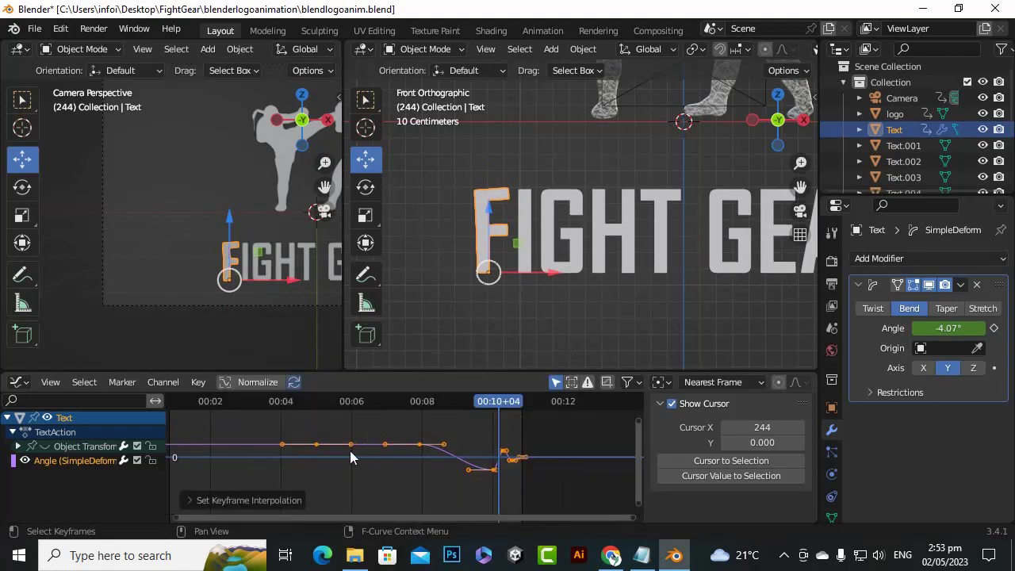
{"action": "left_click", "coordinate": [346, 475]}
Shorten the handles of the bend curve's frame 120 keyframe by scaling them along X to about 0.3
{"action": "scroll", "coordinate": [343, 474], "scroll_direction": "up", "scroll_amount": 1}
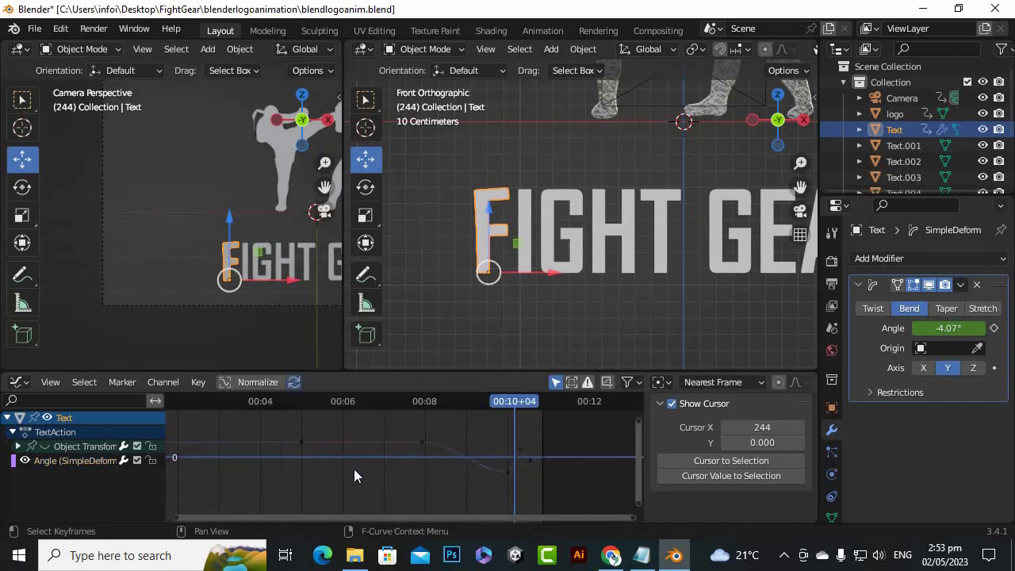
{"action": "left_click", "coordinate": [299, 442]}
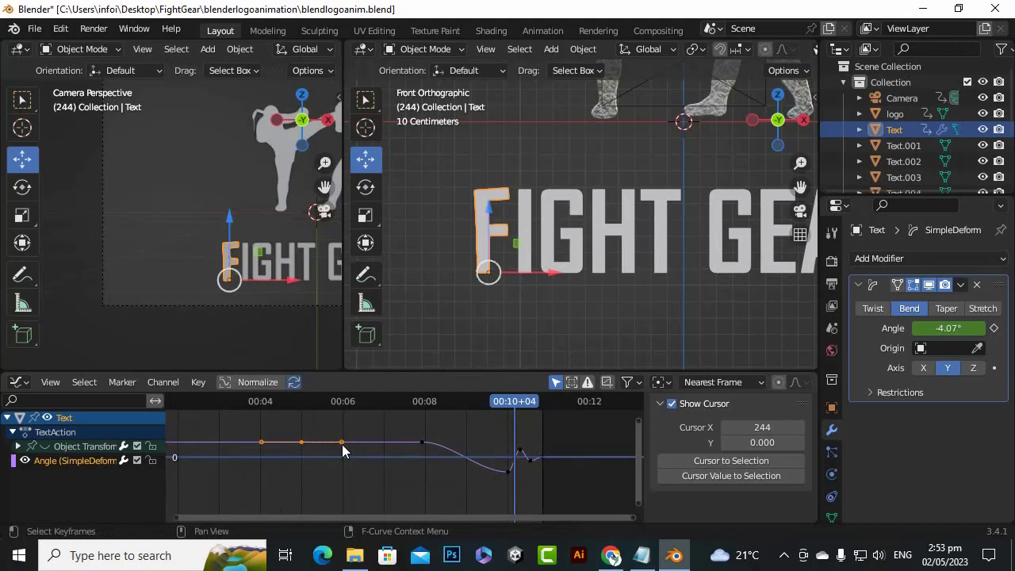
{"action": "key", "text": "s"}
{"action": "key", "text": "x"}
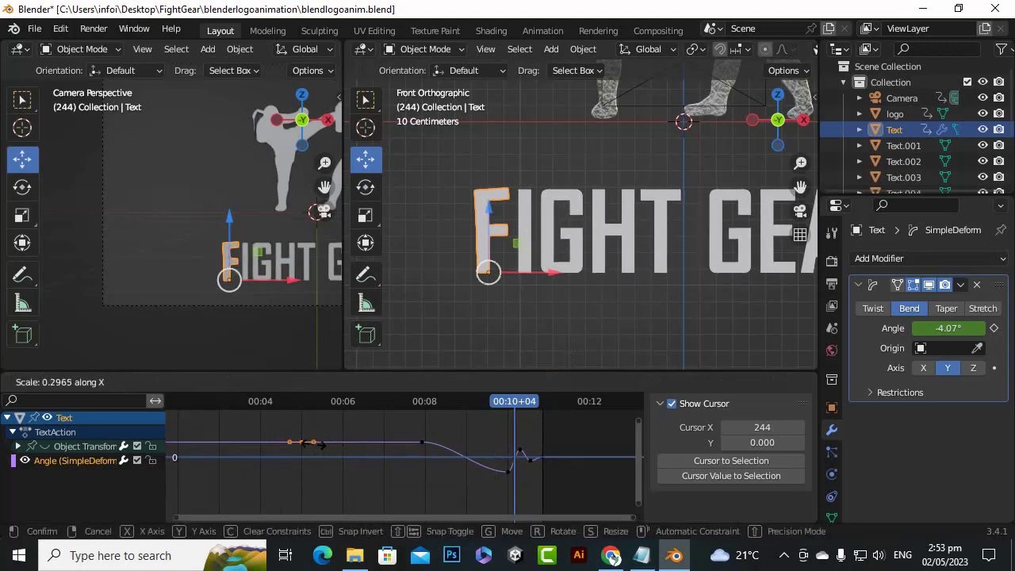
{"action": "left_click", "coordinate": [312, 444]}
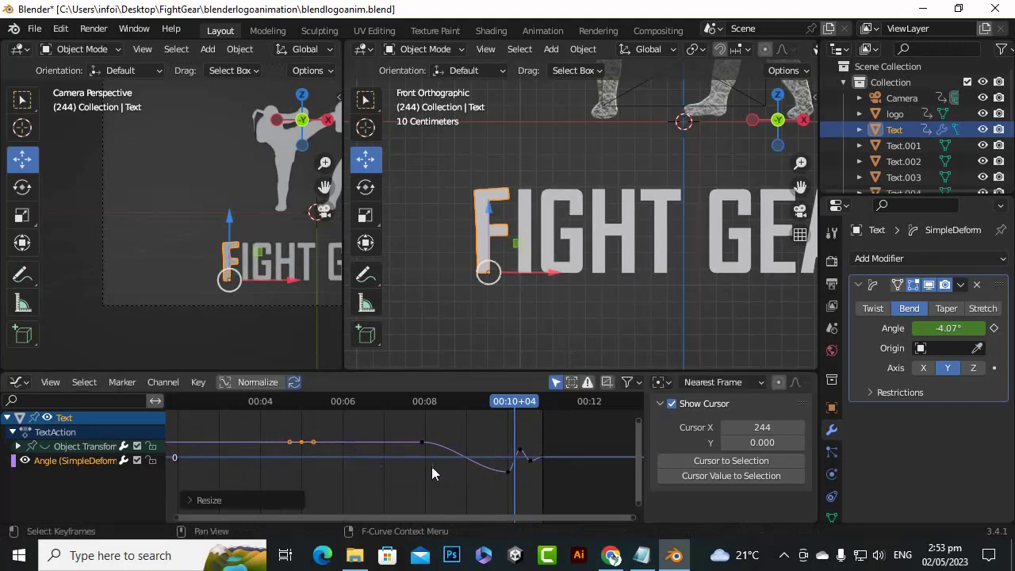
Lengthen the handles of the bend curve's frame 190 keyframe by scaling them up along X
{"action": "scroll", "coordinate": [411, 460], "scroll_direction": "up", "scroll_amount": 3}
{"action": "left_click_drag", "start_coordinate": [464, 436], "coordinate": [412, 413]}
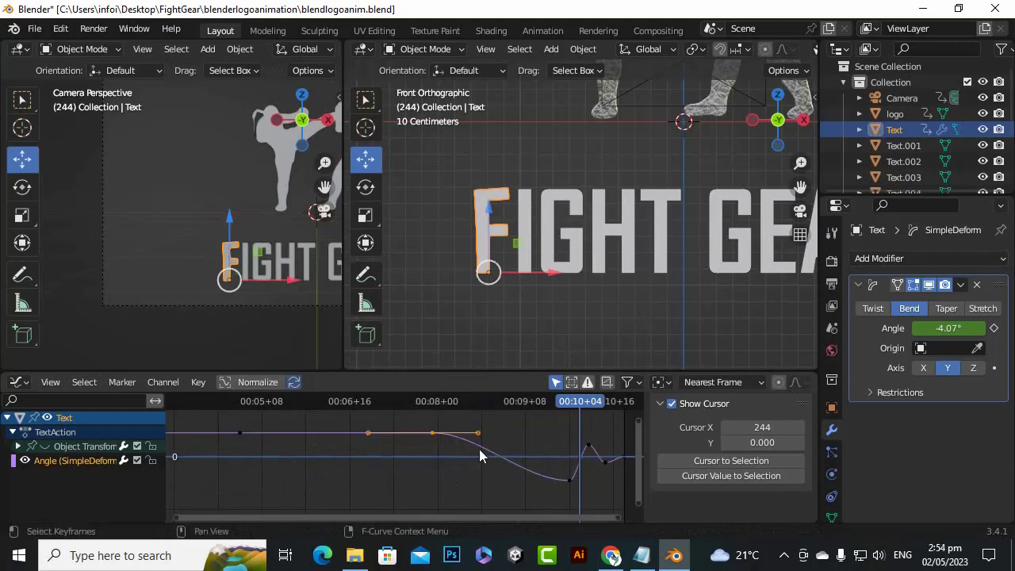
{"action": "key", "text": "s"}
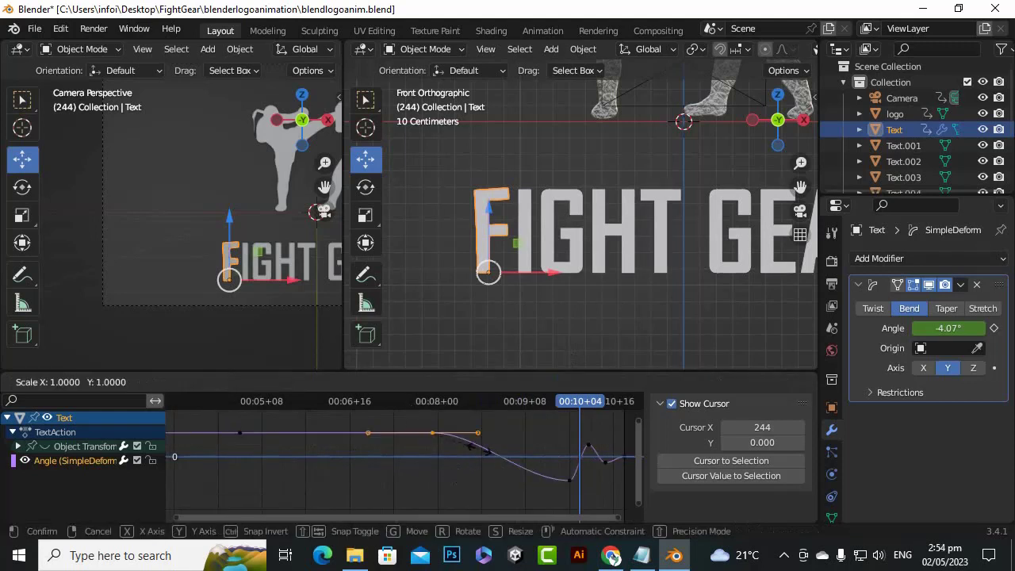
{"action": "key", "text": "x"}
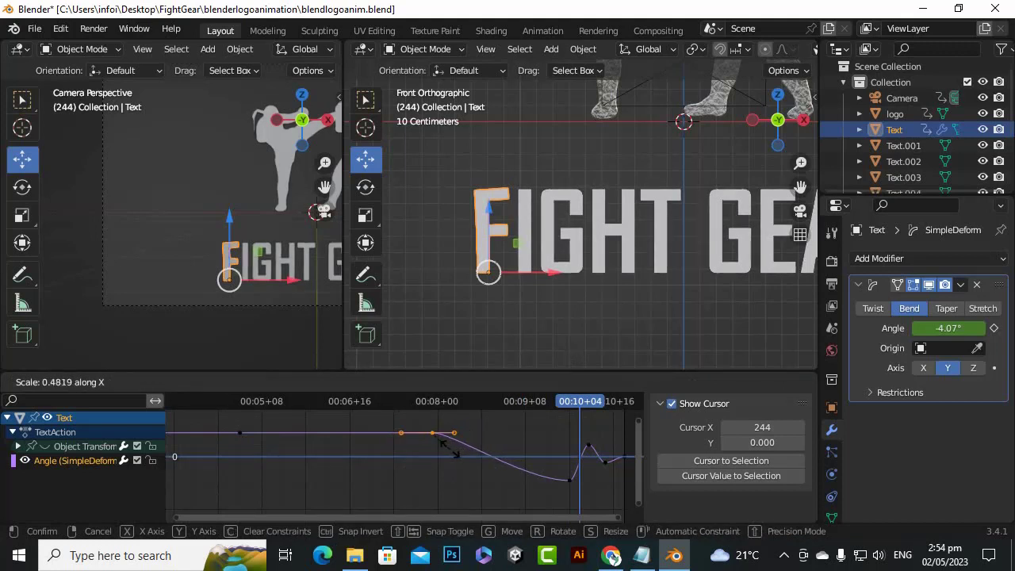
{"action": "left_click", "coordinate": [514, 474]}
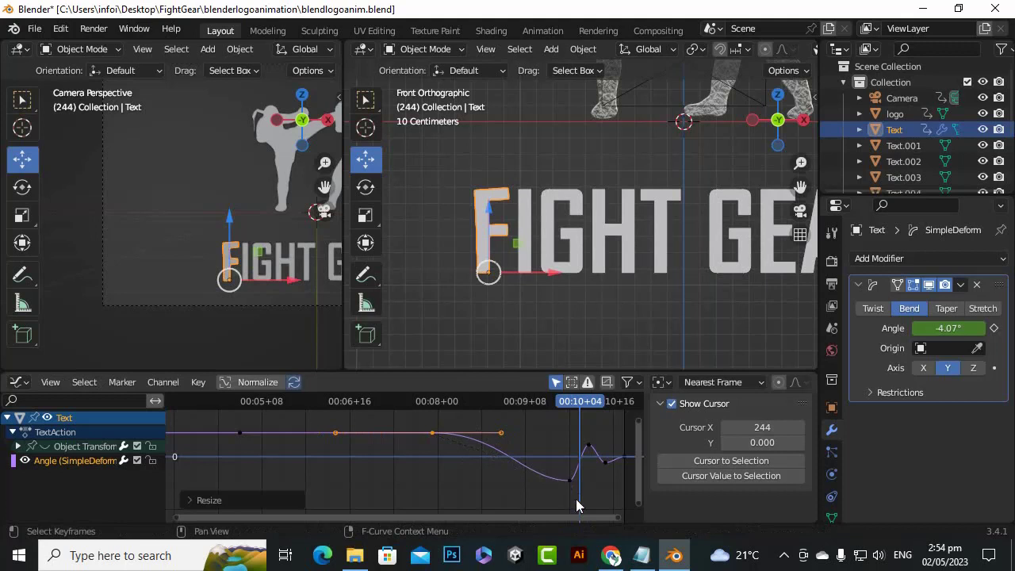
Rotate the handles of the bend curve's frame 240 keyframe to sharpen its low point, and scrub back to frame 159
{"action": "left_click_drag", "start_coordinate": [579, 501], "coordinate": [544, 470]}
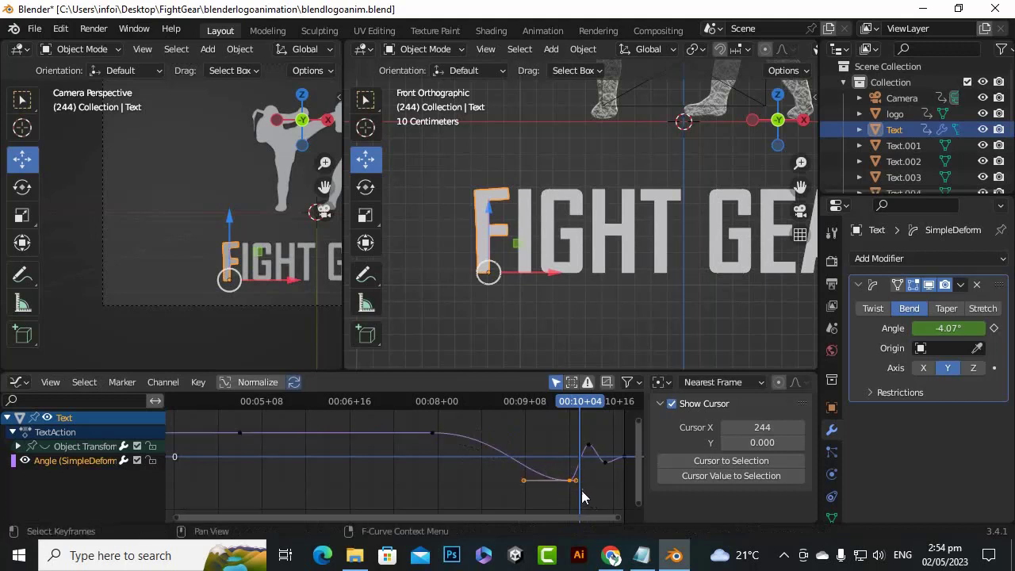
{"action": "key", "text": "r"}
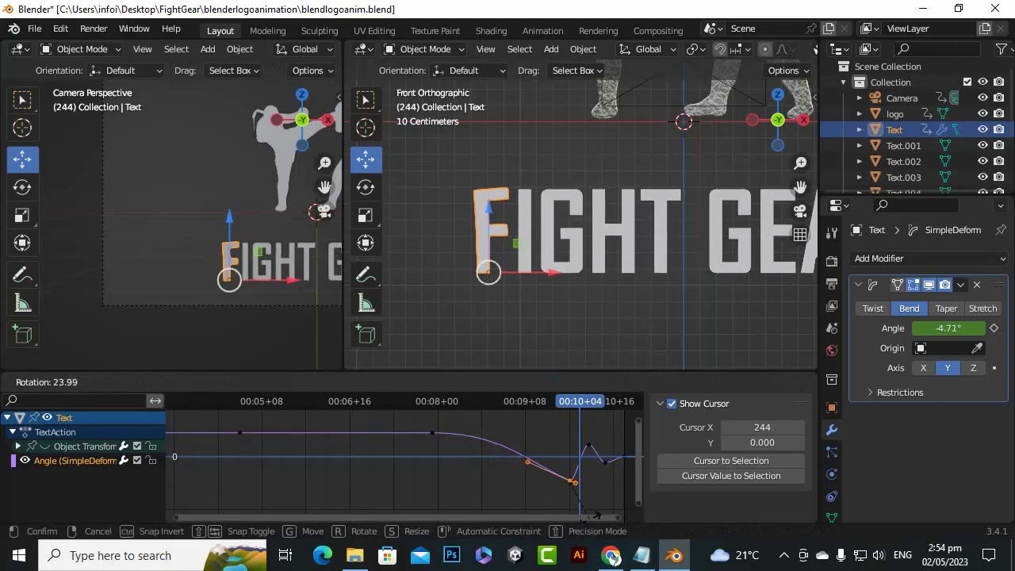
{"action": "left_click", "coordinate": [607, 422]}
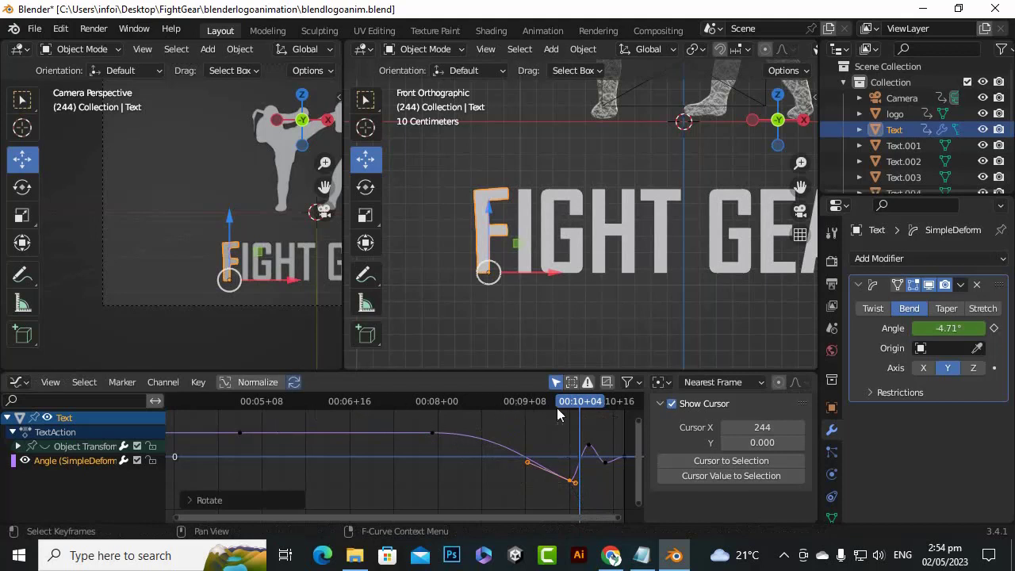
{"action": "left_click_drag", "start_coordinate": [571, 406], "coordinate": [347, 471]}
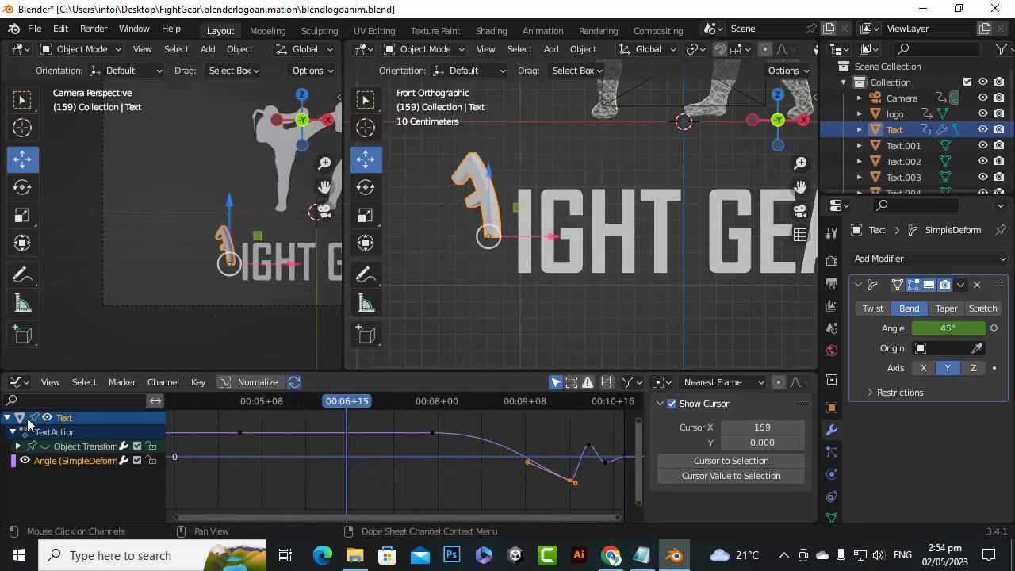
Unhide the Object Transforms curves and switch the Graph Editor area back to the Timeline
{"action": "left_click", "coordinate": [46, 447]}
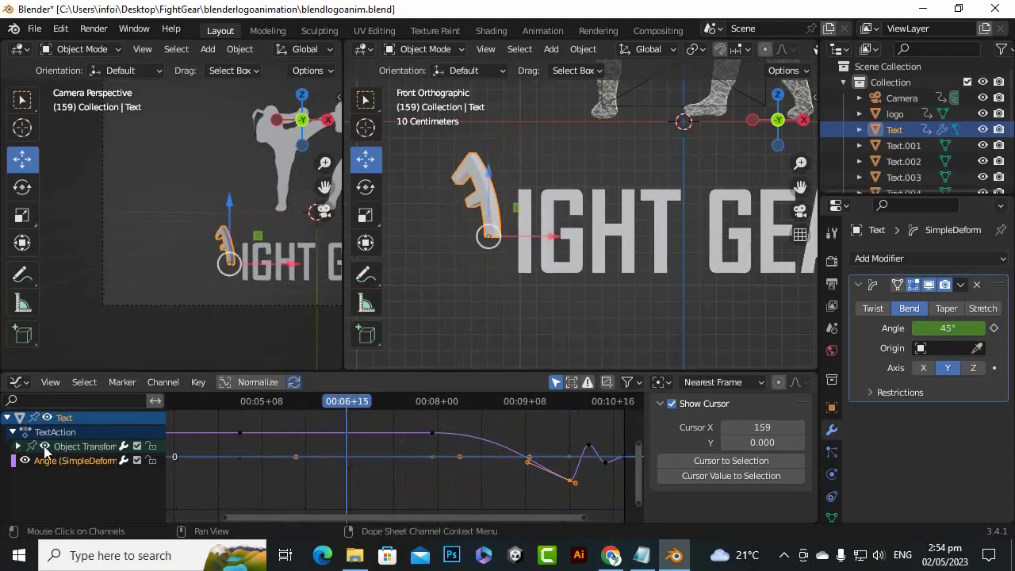
{"action": "left_click", "coordinate": [50, 382]}
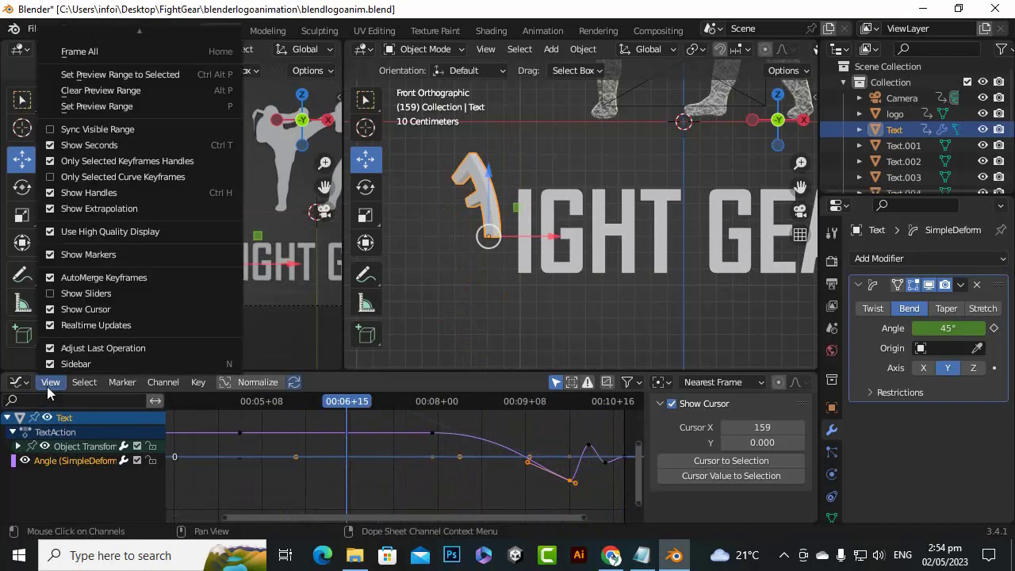
{"action": "left_click", "coordinate": [17, 382]}
{"action": "left_click", "coordinate": [15, 384]}
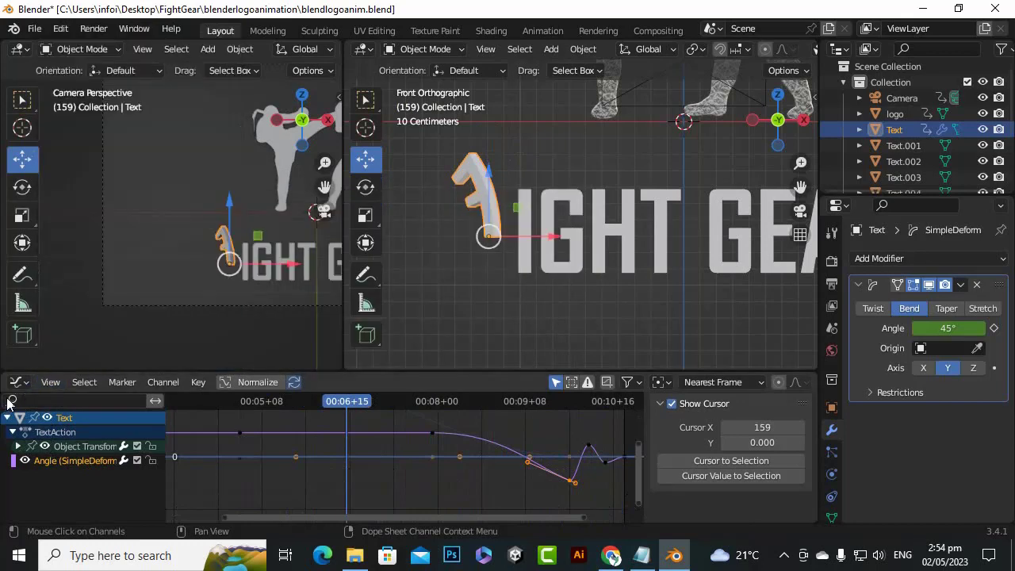
{"action": "left_click", "coordinate": [18, 384]}
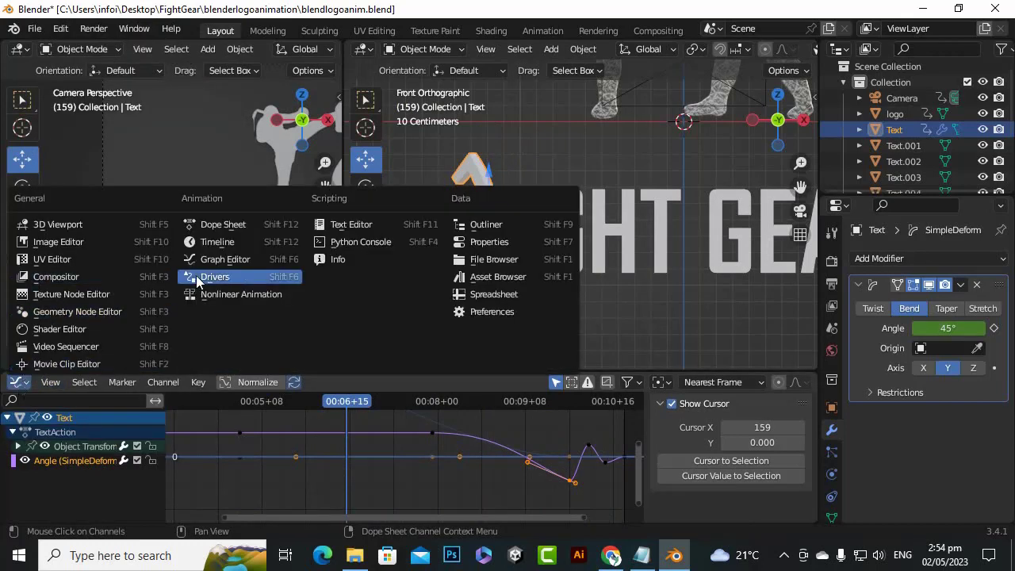
{"action": "left_click", "coordinate": [228, 242]}
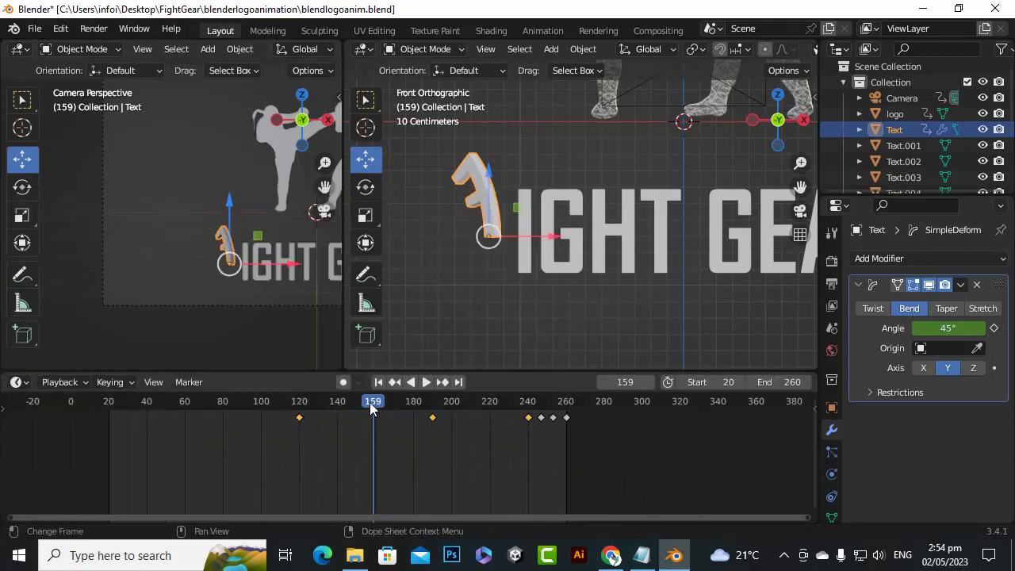
Scrub to frame 260 to review the letter F's wobble and open the list of modifiers to add
{"action": "left_click_drag", "start_coordinate": [379, 407], "coordinate": [567, 418]}
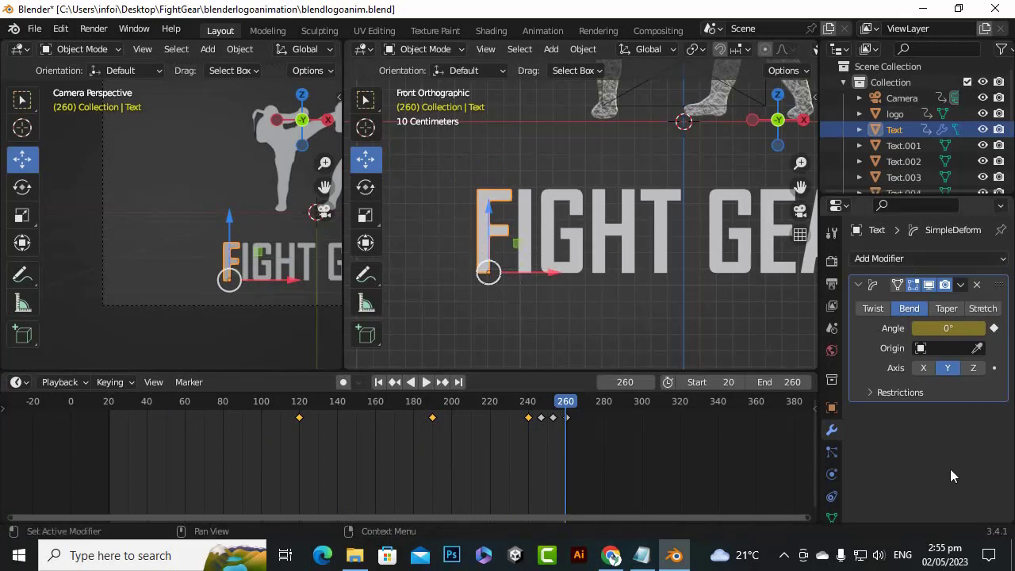
{"action": "left_click", "coordinate": [926, 261]}
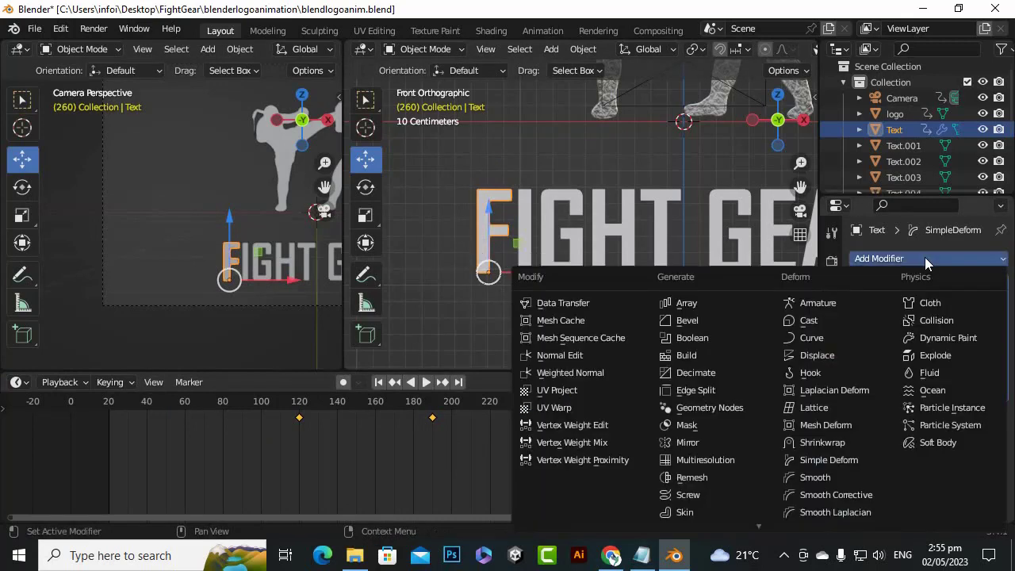
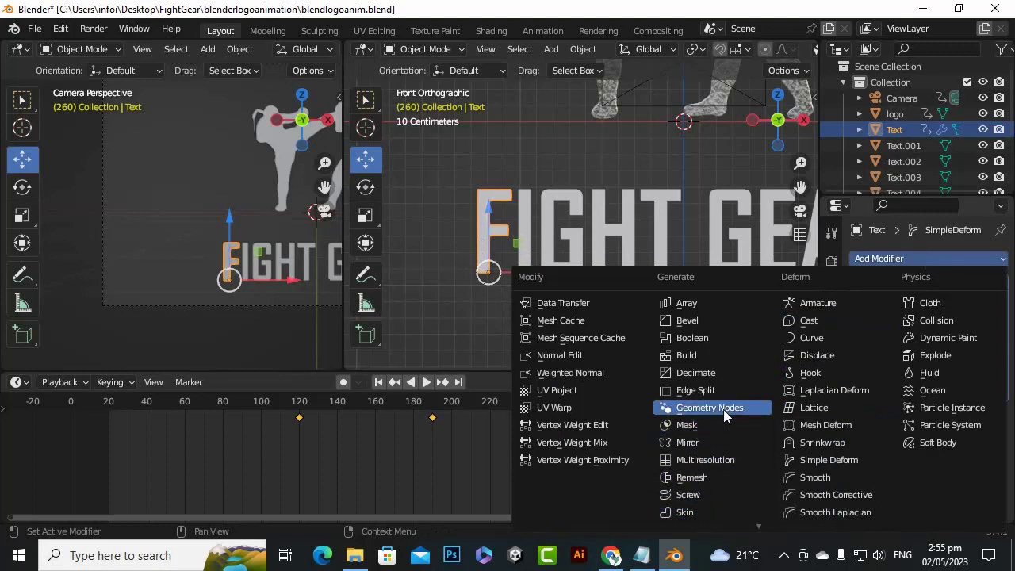
Add a second Simple Deform modifier to the letter F and set it to Twist around the Z axis
{"action": "left_click", "coordinate": [817, 468]}
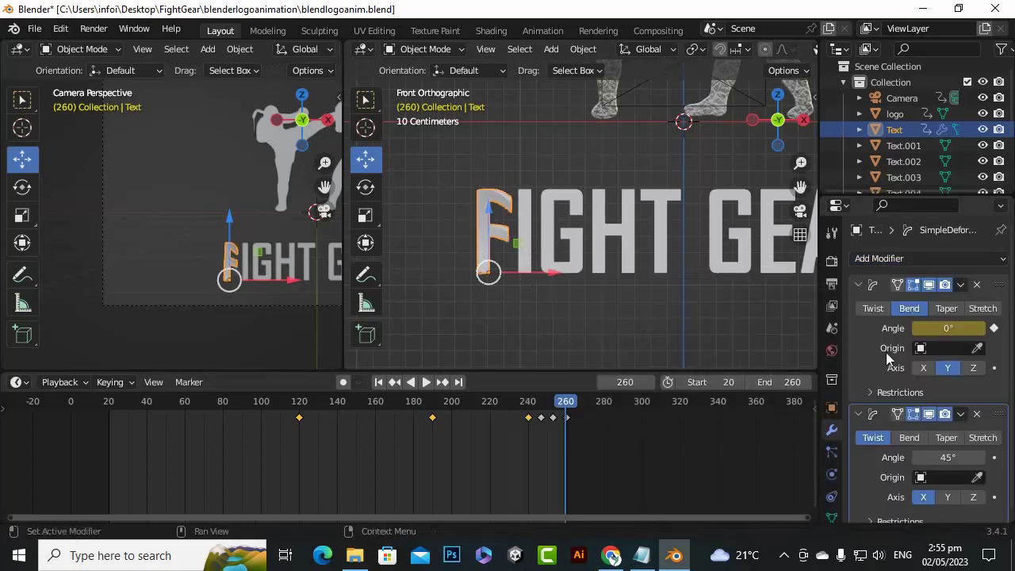
{"action": "scroll", "coordinate": [906, 332], "scroll_direction": "down", "scroll_amount": 1}
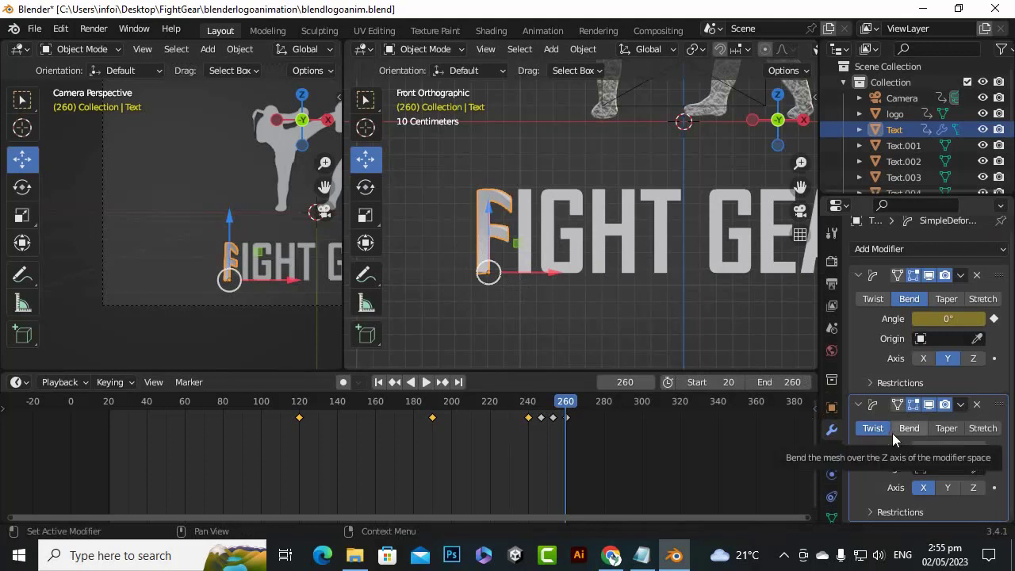
{"action": "left_click", "coordinate": [946, 429]}
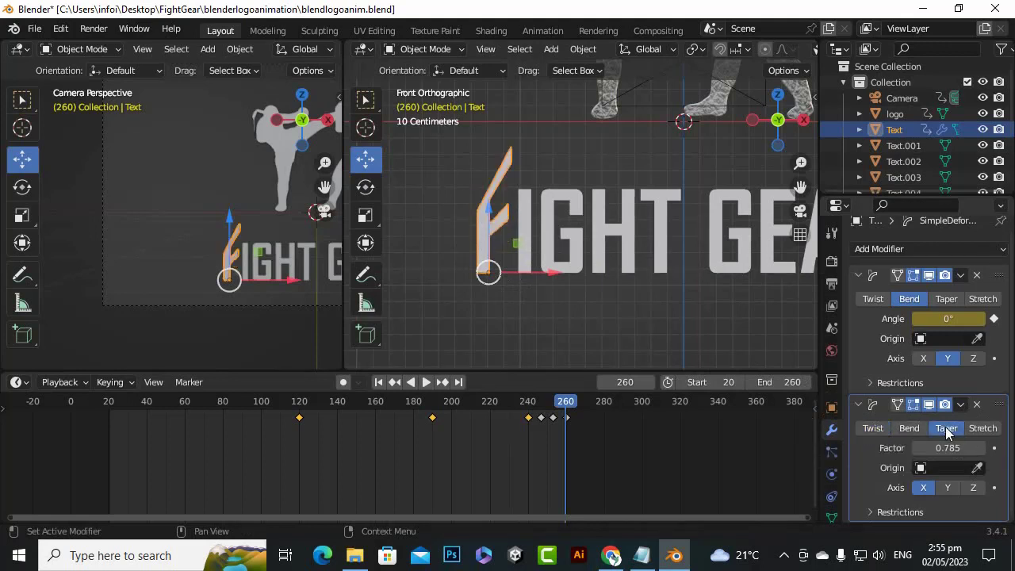
{"action": "left_click", "coordinate": [873, 428]}
{"action": "left_click", "coordinate": [973, 487]}
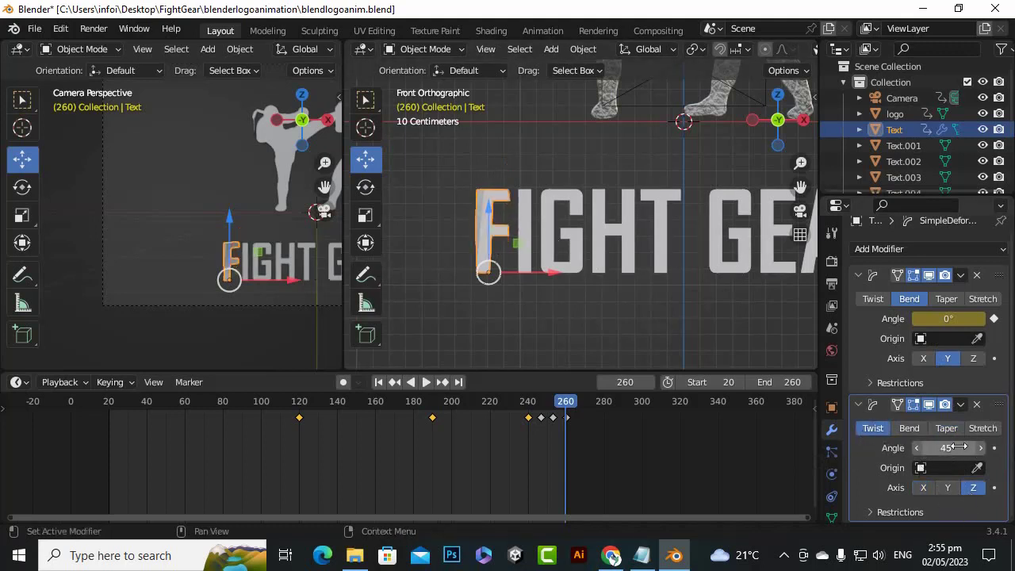
Try out the F's twist angle, then set it to 0° and keyframe it at frame 260
{"action": "left_click_drag", "start_coordinate": [948, 448], "coordinate": [922, 448]}
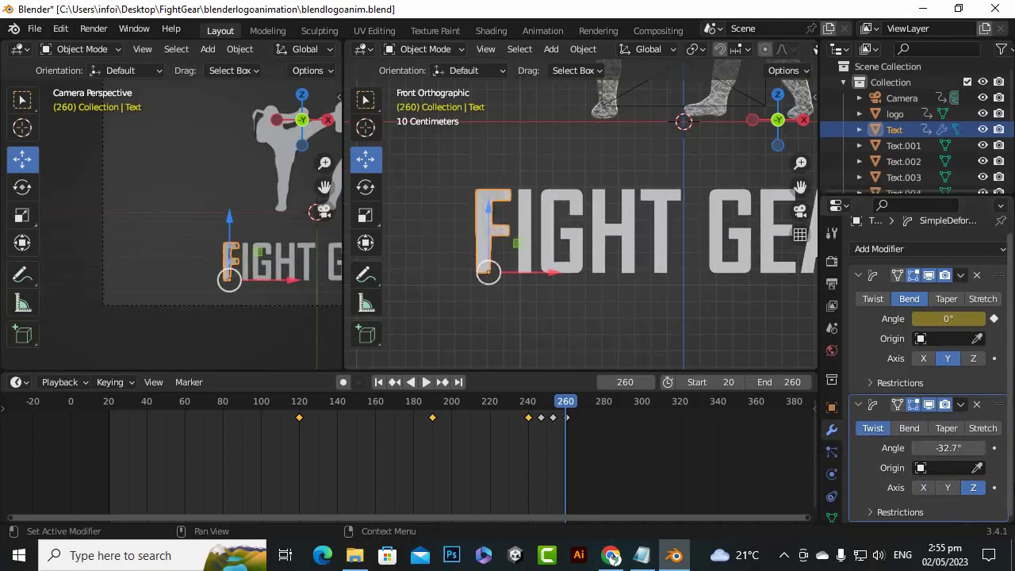
{"action": "left_click", "coordinate": [949, 448]}
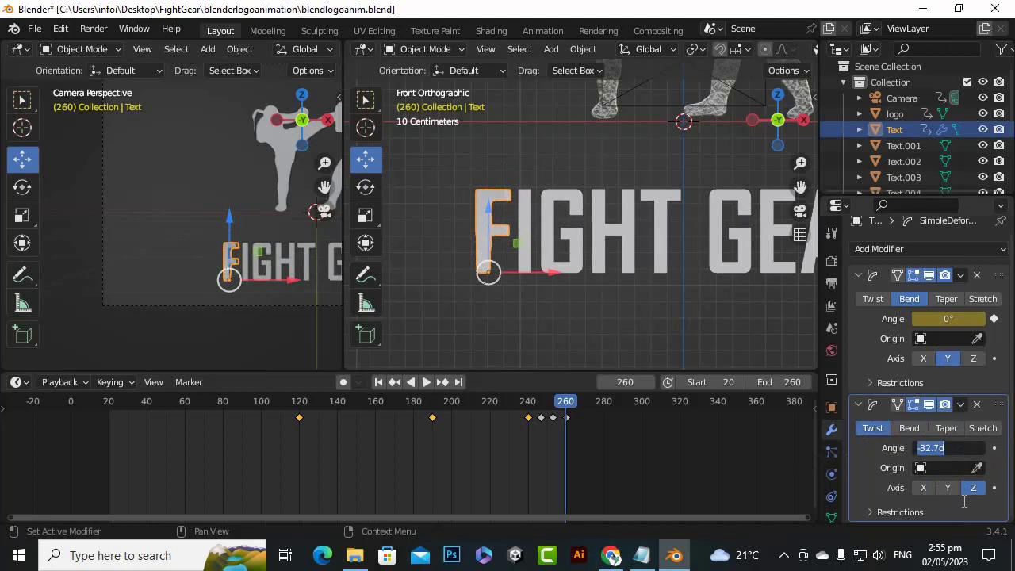
{"action": "type", "text": "0"}
{"action": "key", "text": "Return"}
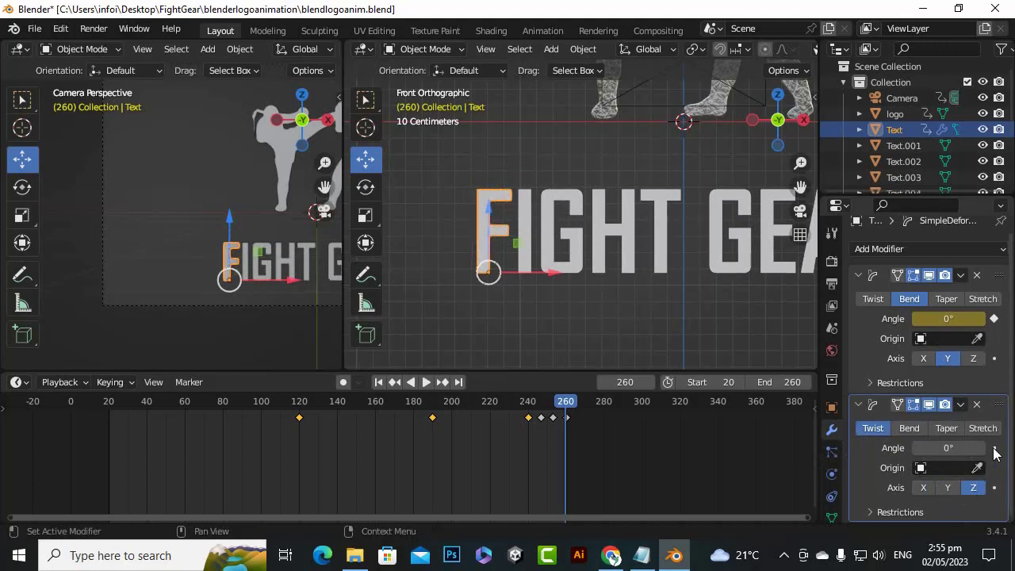
{"action": "left_click", "coordinate": [994, 448]}
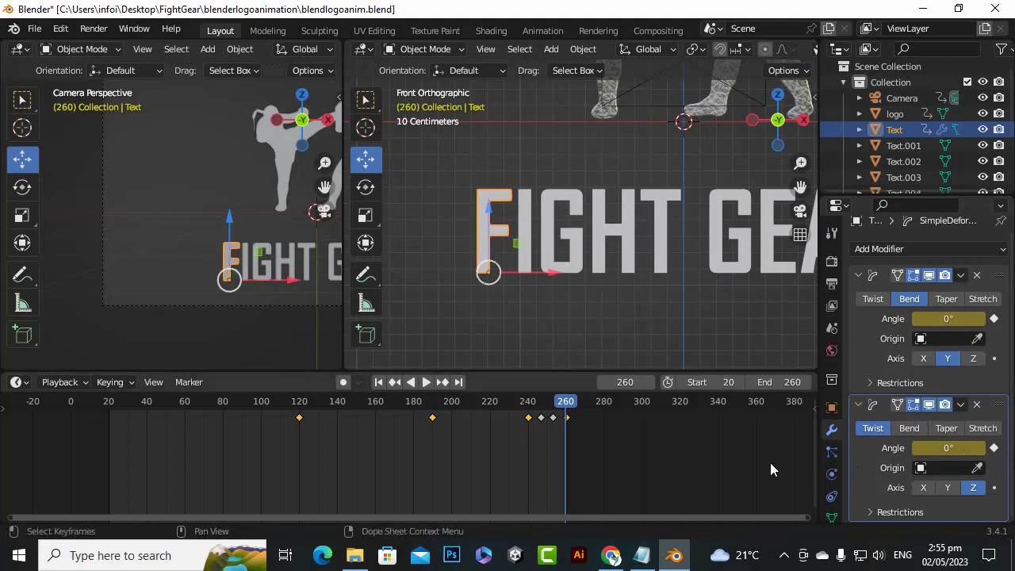
Keyframe the F's twist angle at 180° on frame 120, and scrub through the animation to review the twist
{"action": "left_click_drag", "start_coordinate": [566, 404], "coordinate": [300, 403]}
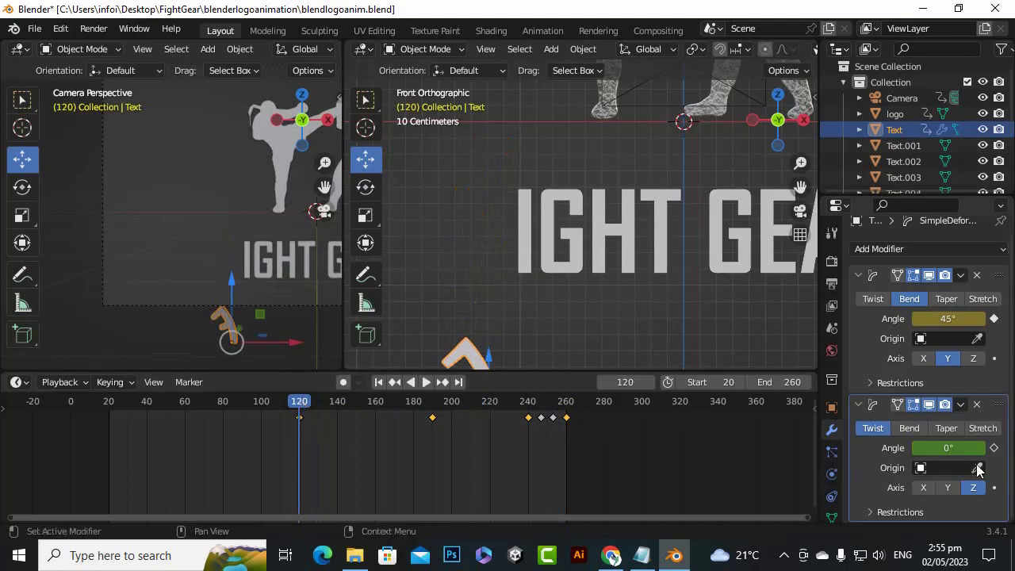
{"action": "left_click", "coordinate": [954, 448]}
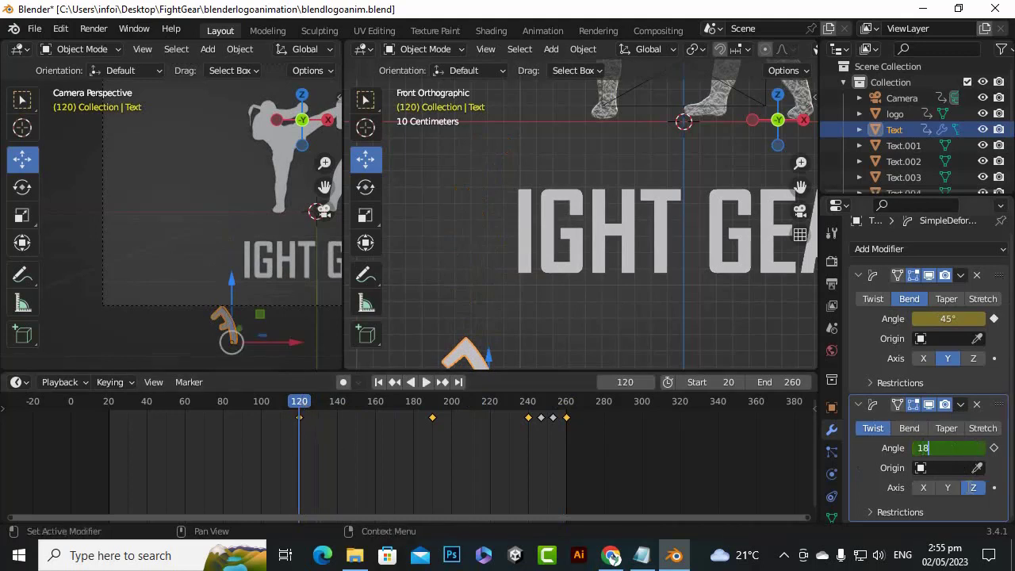
{"action": "key", "text": "Return"}
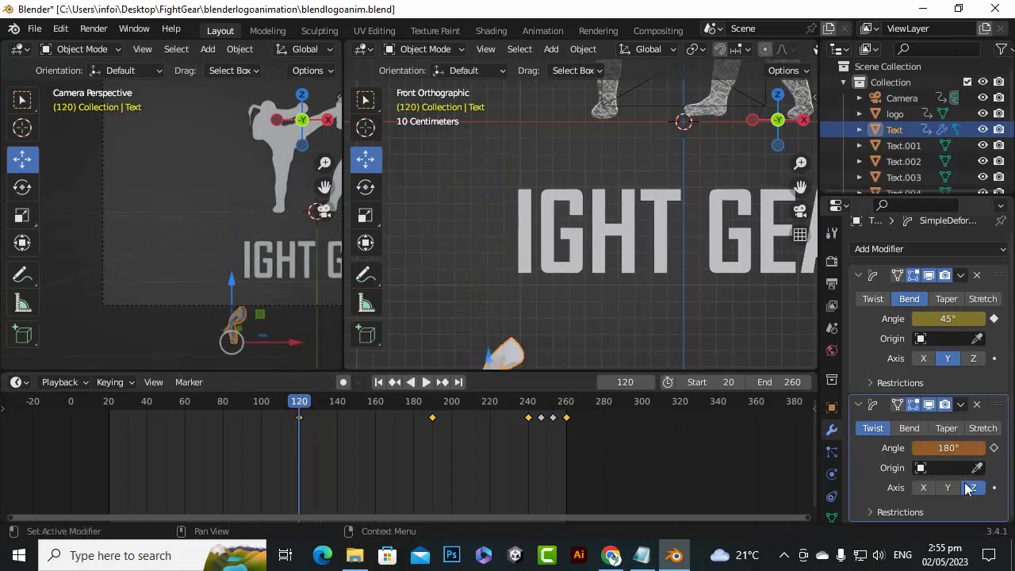
{"action": "left_click", "coordinate": [993, 448]}
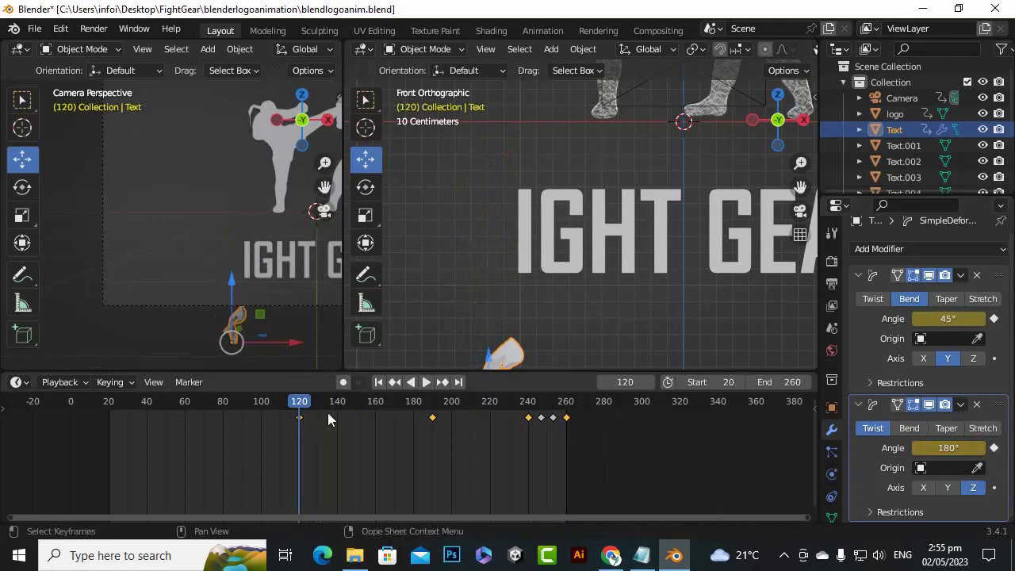
{"action": "left_click_drag", "start_coordinate": [301, 407], "coordinate": [396, 411]}
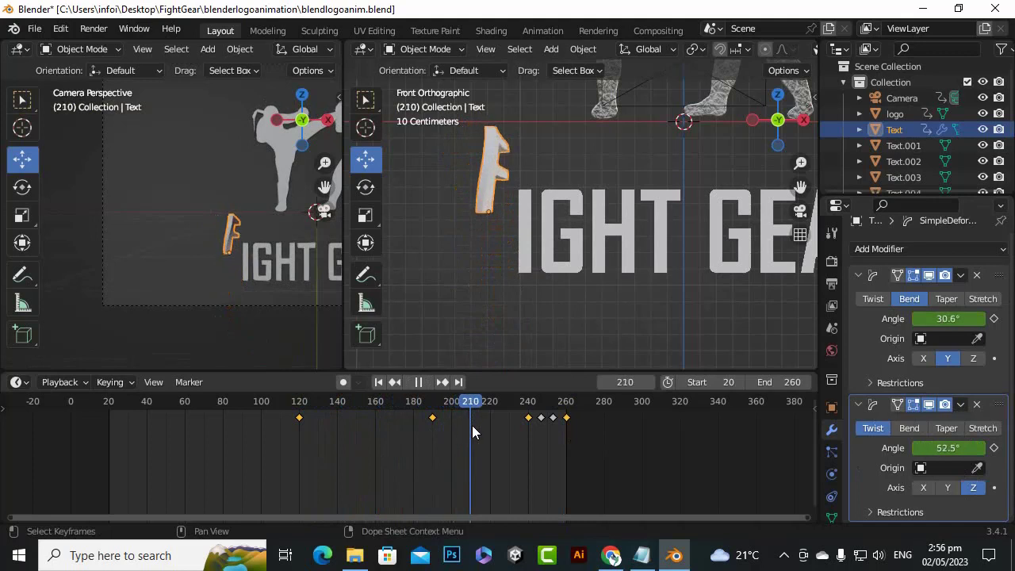
{"action": "left_click_drag", "start_coordinate": [492, 436], "coordinate": [566, 457]}
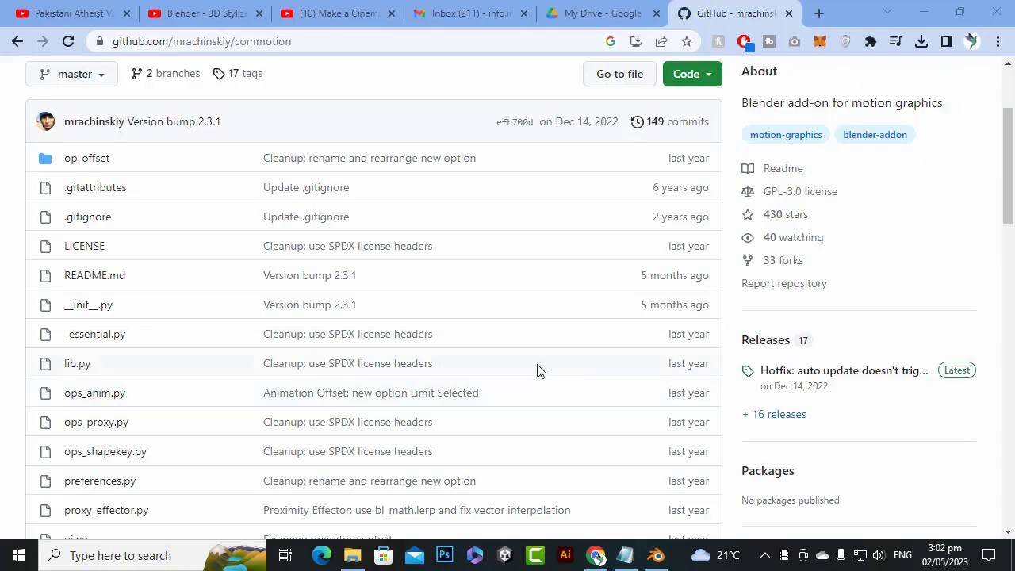
In the browser, open the latest release of the commotion add-on on GitHub and download commotion-2_3_1.zip
{"action": "scroll", "coordinate": [519, 367], "scroll_direction": "up", "scroll_amount": 2}
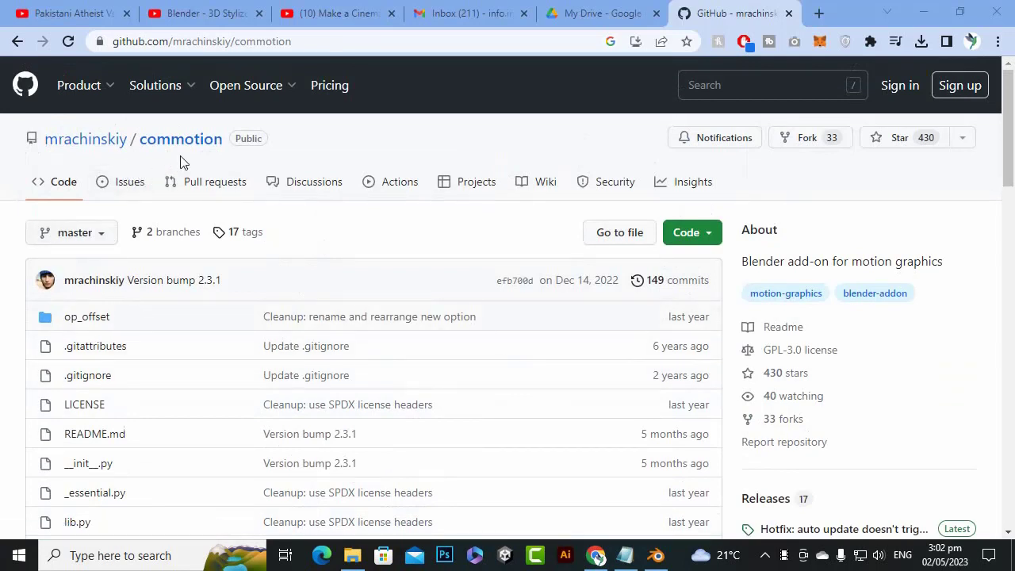
{"action": "left_click", "coordinate": [702, 231]}
{"action": "left_click", "coordinate": [844, 200]}
{"action": "scroll", "coordinate": [367, 369], "scroll_direction": "down", "scroll_amount": 7}
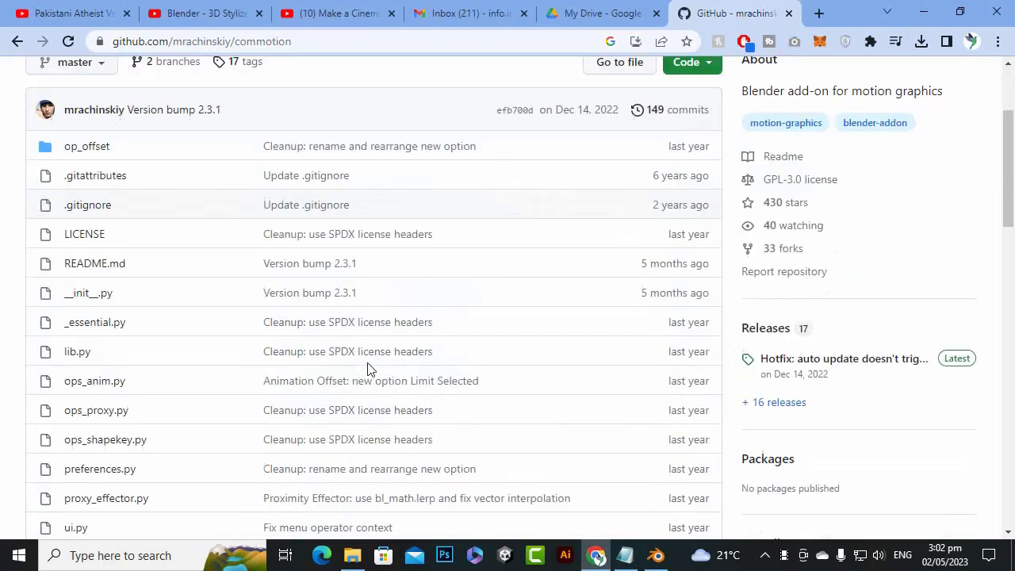
{"action": "scroll", "coordinate": [479, 384], "scroll_direction": "up", "scroll_amount": 4}
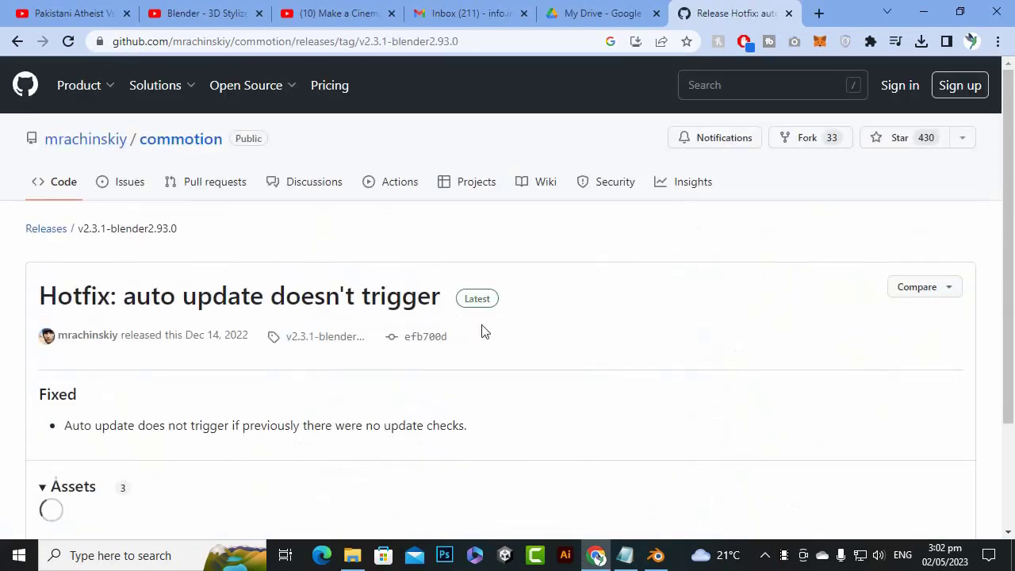
{"action": "scroll", "coordinate": [402, 330], "scroll_direction": "down", "scroll_amount": 3}
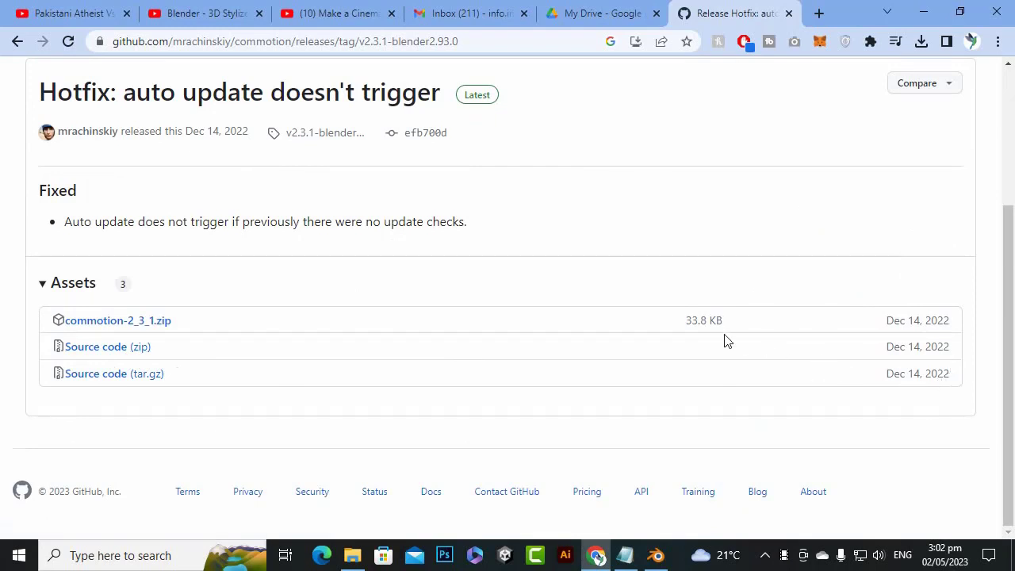
{"action": "left_click", "coordinate": [125, 325]}
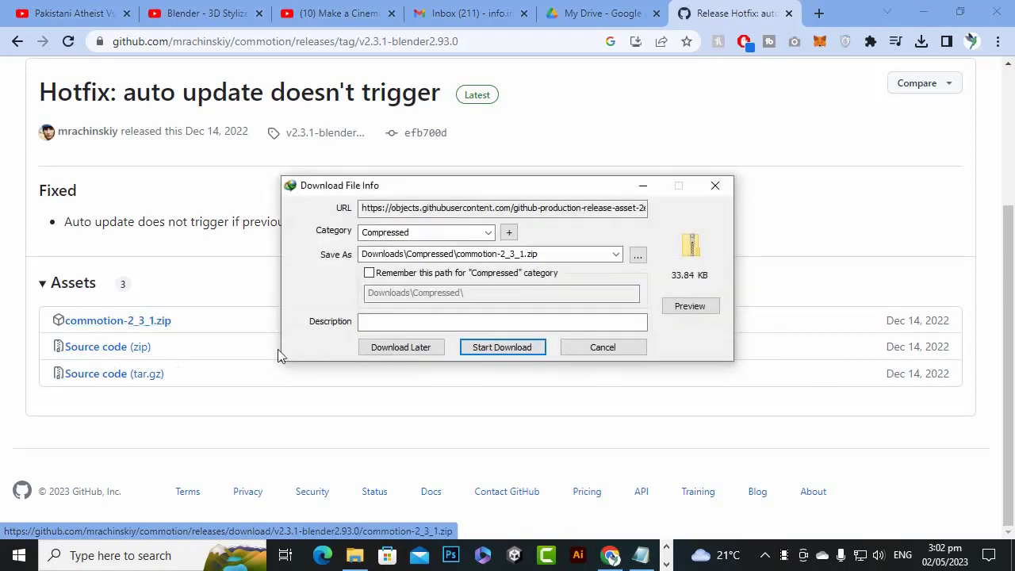
{"action": "left_click", "coordinate": [506, 347]}
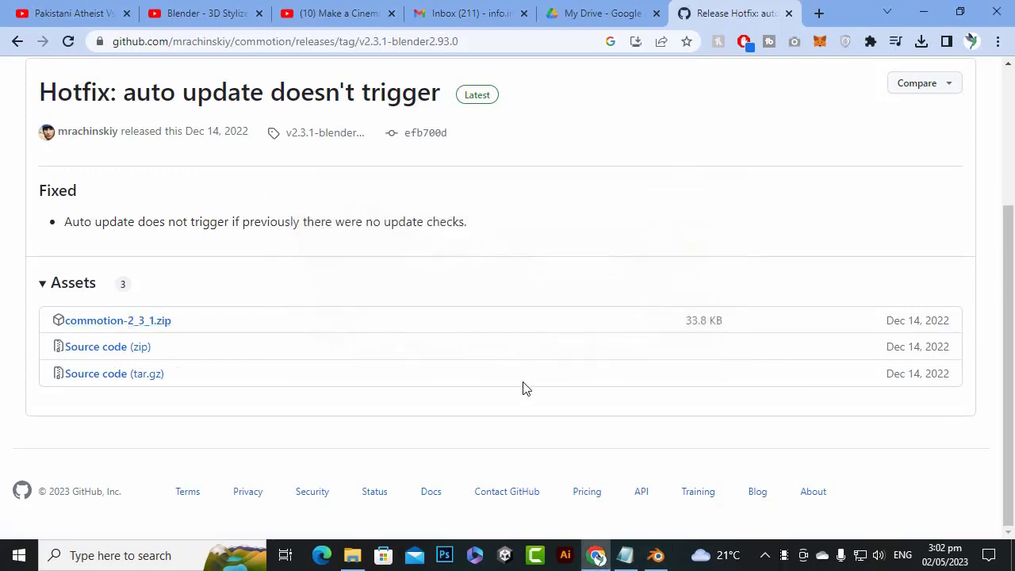
Switch back to Blender and scrub through the letter F's animation, ending on frame 260
{"action": "left_click", "coordinate": [655, 555]}
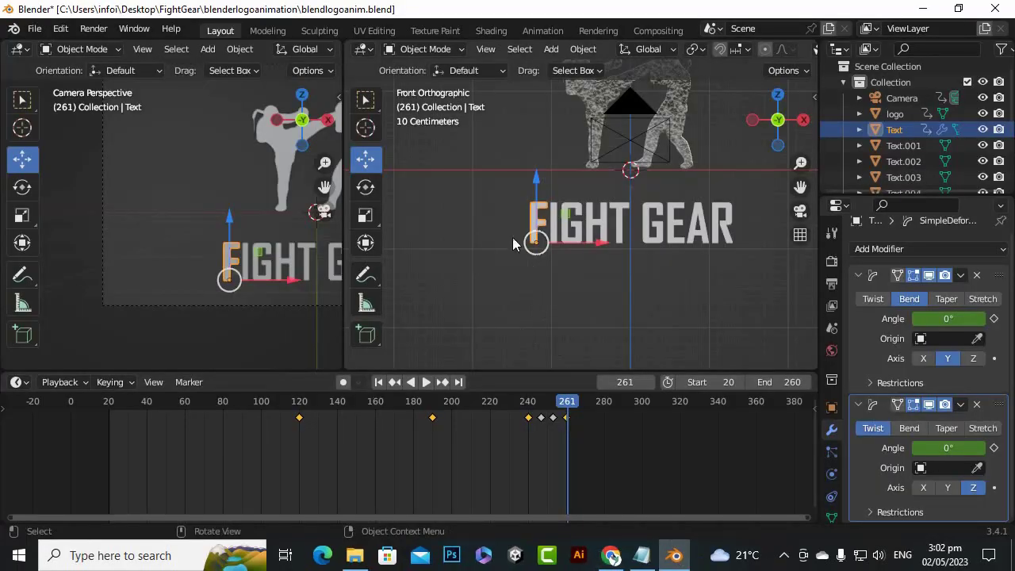
{"action": "scroll", "coordinate": [497, 234], "scroll_direction": "down", "scroll_amount": 2}
{"action": "scroll", "coordinate": [677, 123], "scroll_direction": "up", "scroll_amount": 3}
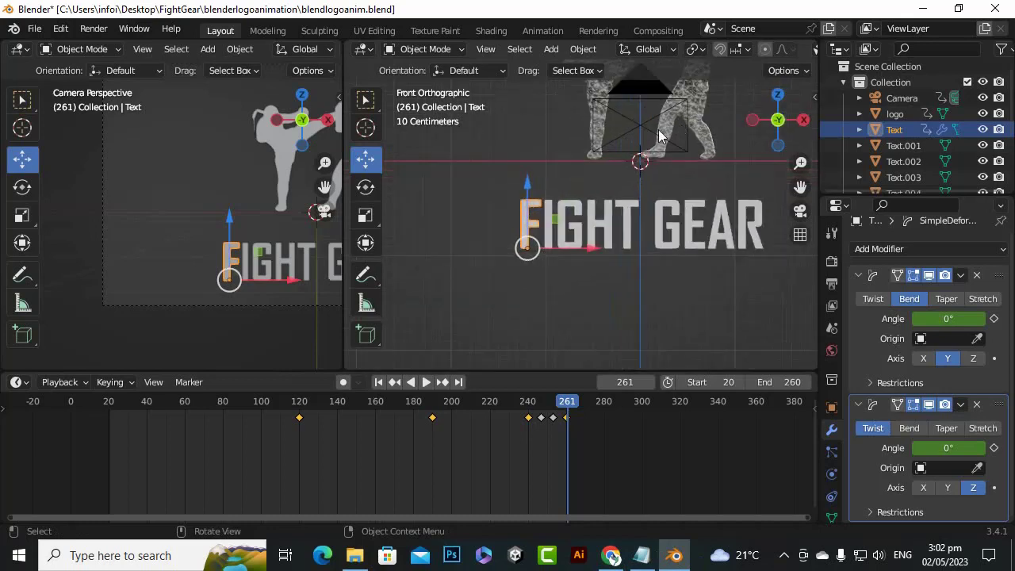
{"action": "left_click_drag", "start_coordinate": [800, 186], "coordinate": [713, 201]}
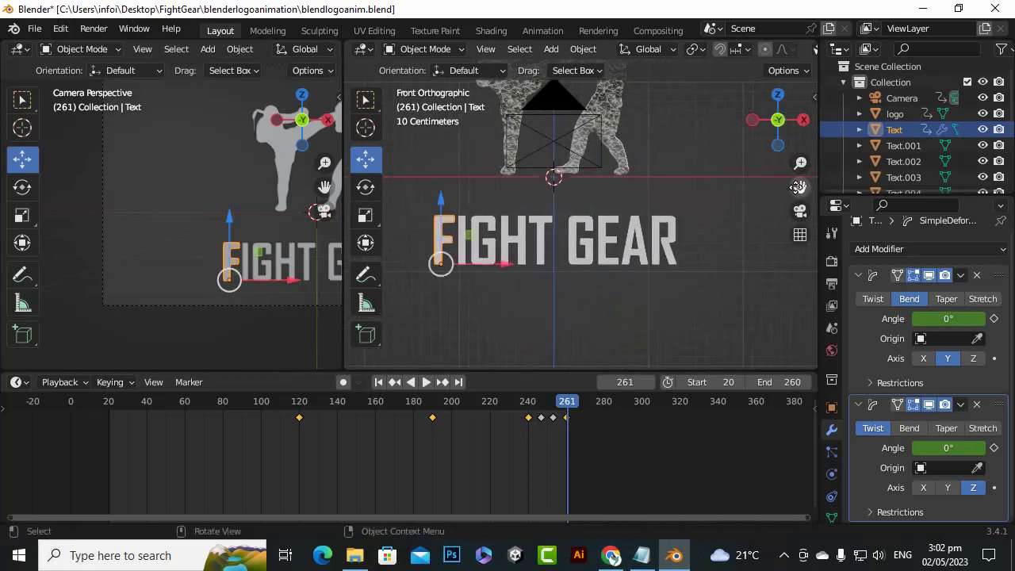
{"action": "scroll", "coordinate": [430, 232], "scroll_direction": "up", "scroll_amount": 2}
{"action": "scroll", "coordinate": [430, 233], "scroll_direction": "down", "scroll_amount": 2}
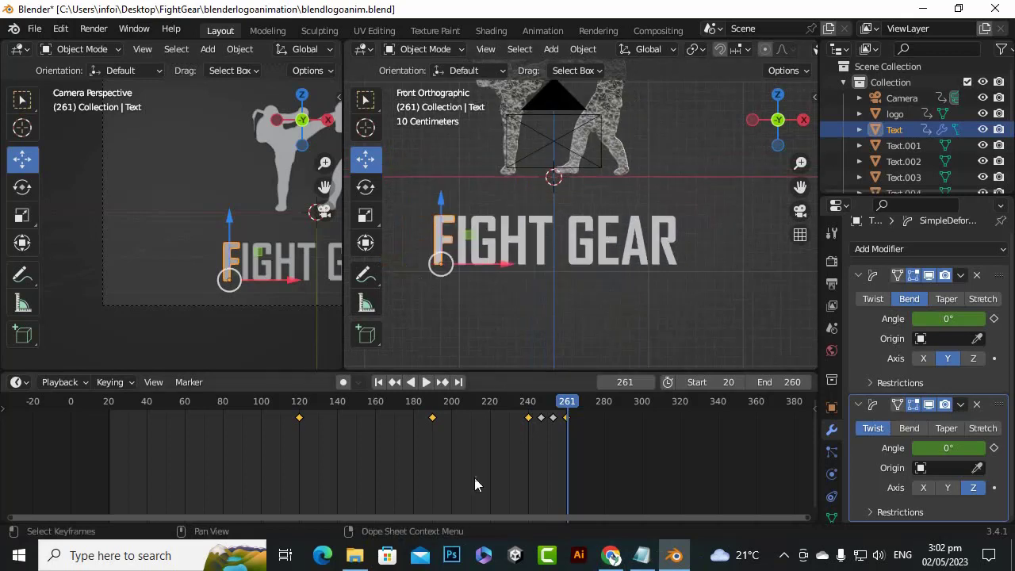
{"action": "scroll", "coordinate": [400, 203], "scroll_direction": "up", "scroll_amount": 1}
{"action": "scroll", "coordinate": [436, 254], "scroll_direction": "down", "scroll_amount": 2}
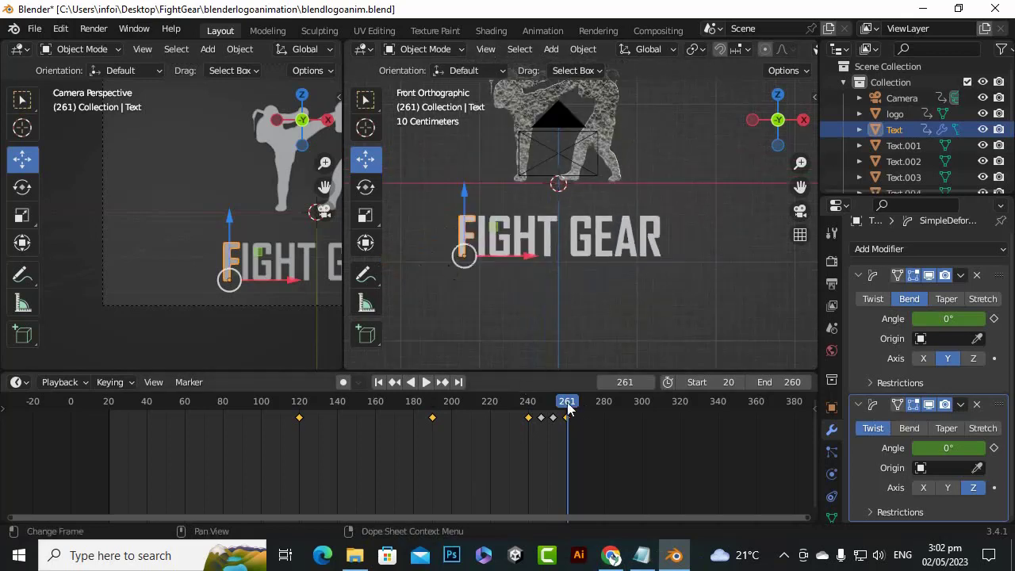
{"action": "left_click_drag", "start_coordinate": [567, 405], "coordinate": [566, 449]}
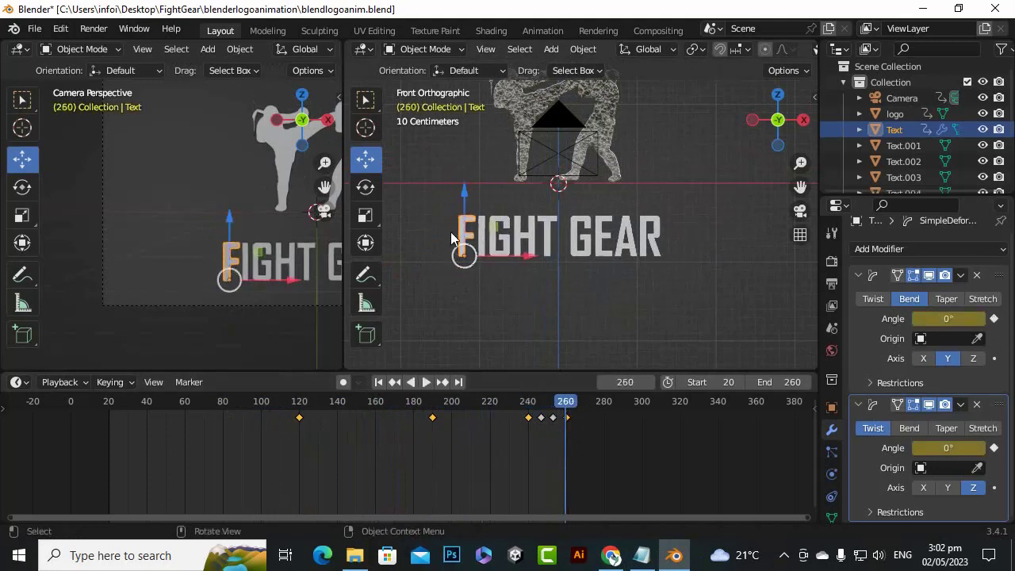
Select the letters Text.001 to Text.008, and add the animated letter F to the selection as the active object
{"action": "left_click", "coordinate": [651, 246]}
{"action": "left_click", "coordinate": [623, 244]}
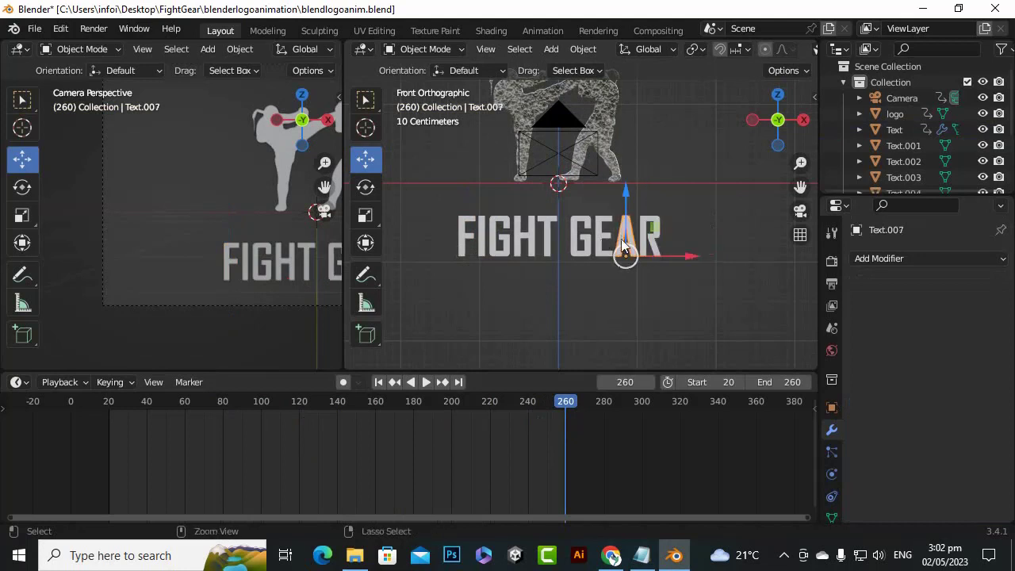
{"action": "left_click", "coordinate": [653, 242]}
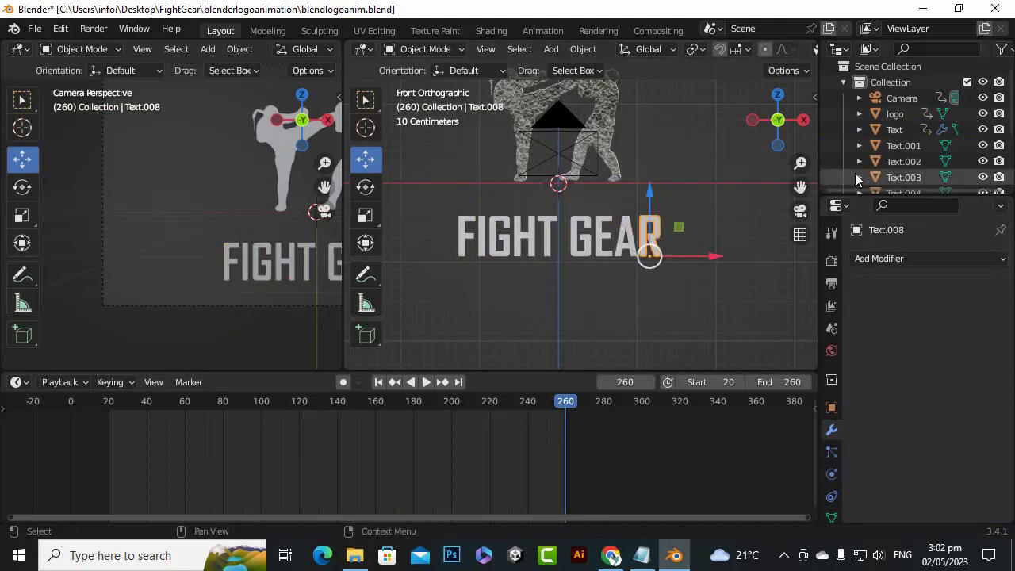
{"action": "scroll", "coordinate": [872, 176], "scroll_direction": "down", "scroll_amount": 4}
{"action": "scroll", "coordinate": [919, 156], "scroll_direction": "up", "scroll_amount": 2}
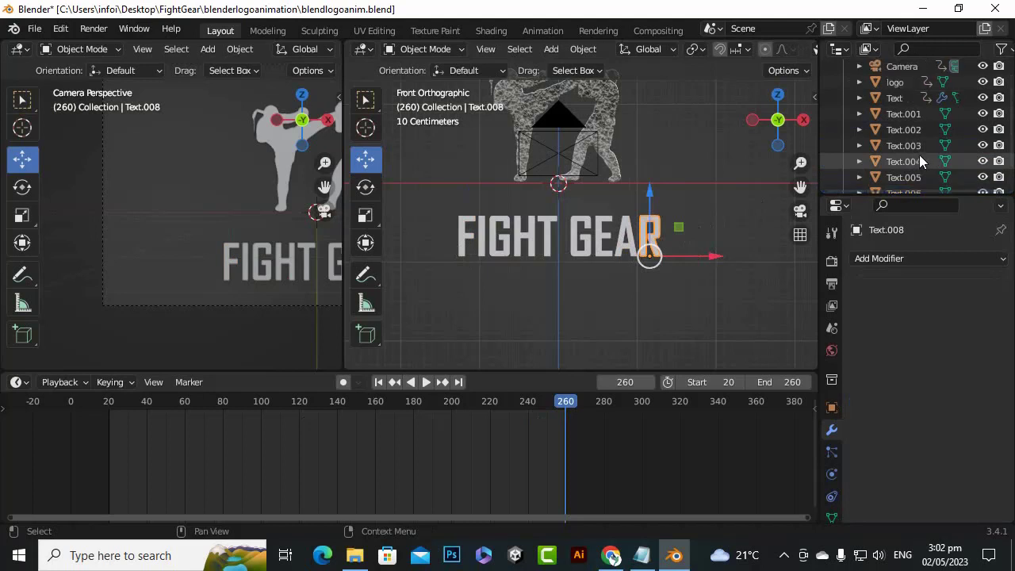
{"action": "left_click", "coordinate": [905, 149], "text": "shift"}
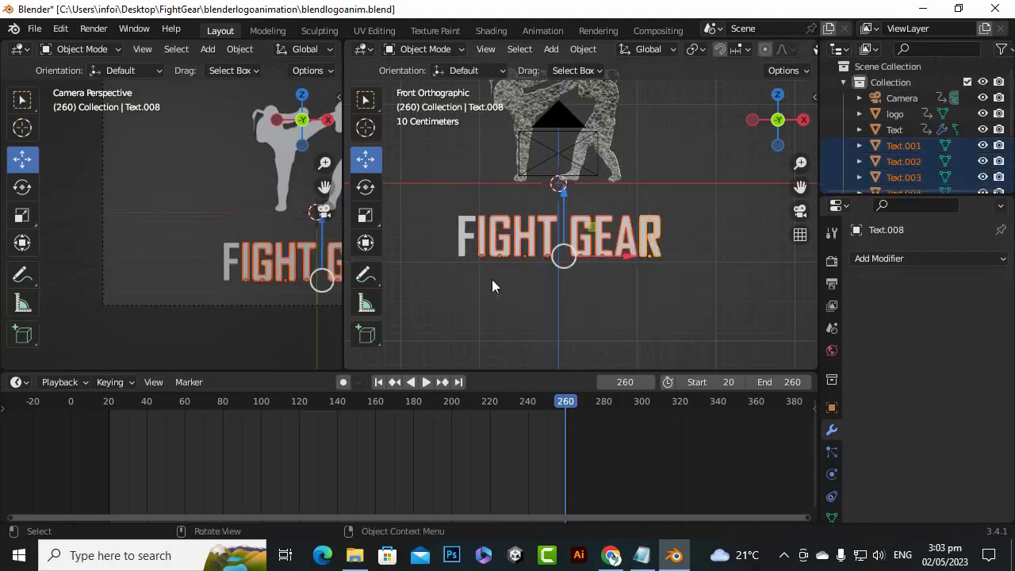
{"action": "left_click", "coordinate": [895, 131], "text": "ctrl"}
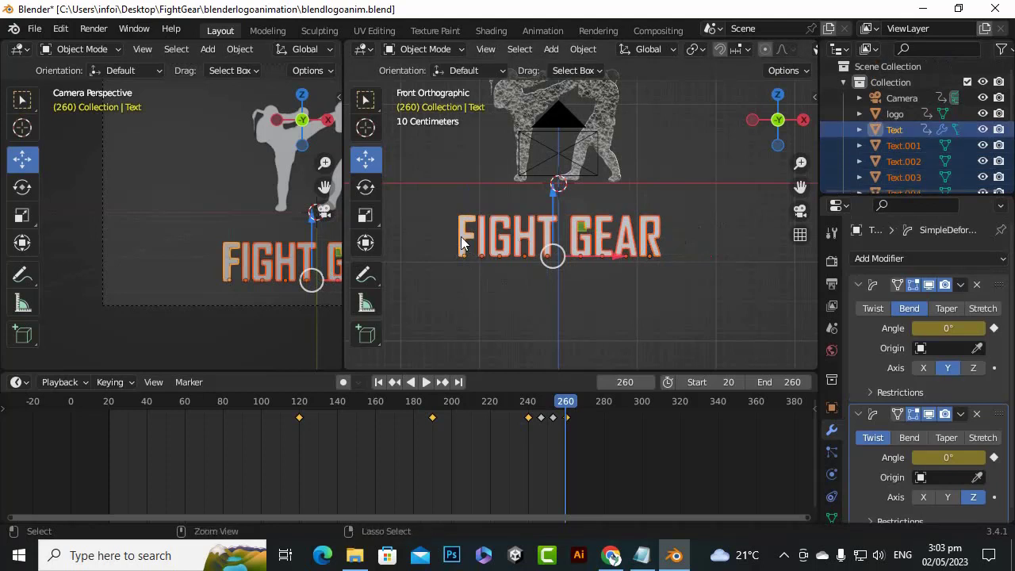
Link the letter F's animation data to the other selected letters, and scrub the timeline to review their motion
{"action": "key", "text": "ctrl+l"}
{"action": "mouse_move", "coordinate": [461, 237]}
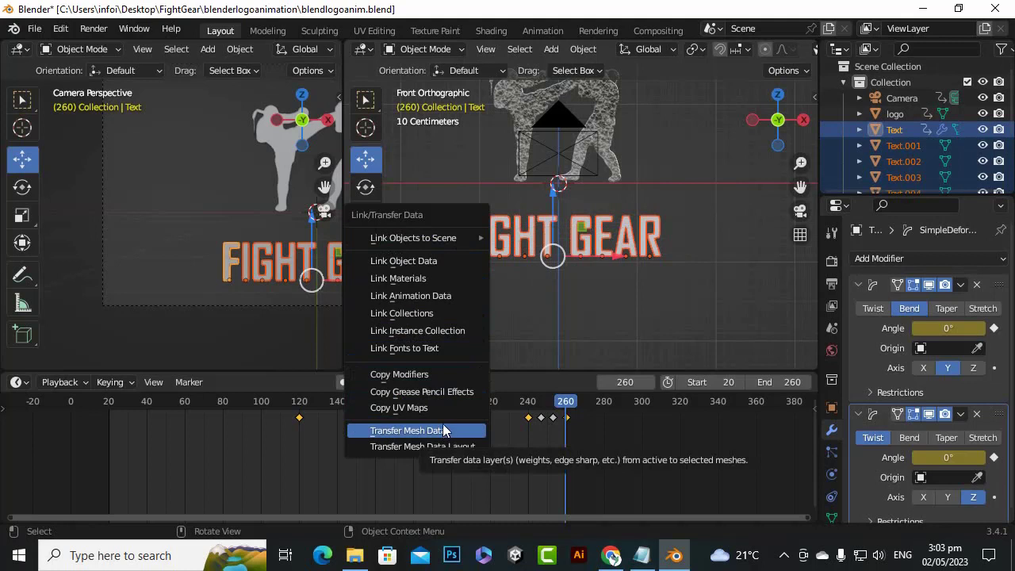
{"action": "left_click", "coordinate": [429, 299]}
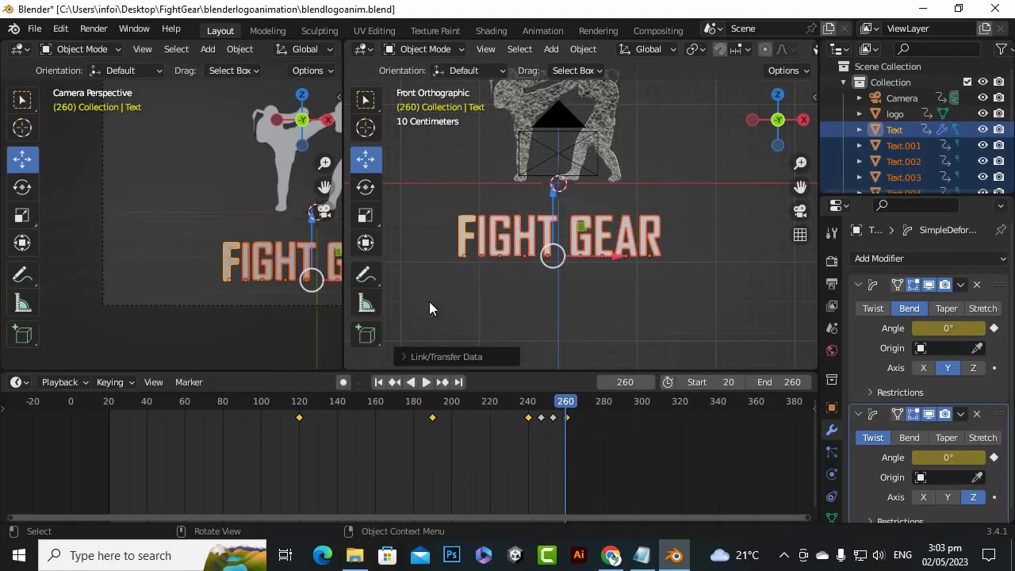
{"action": "left_click_drag", "start_coordinate": [564, 408], "coordinate": [566, 462]}
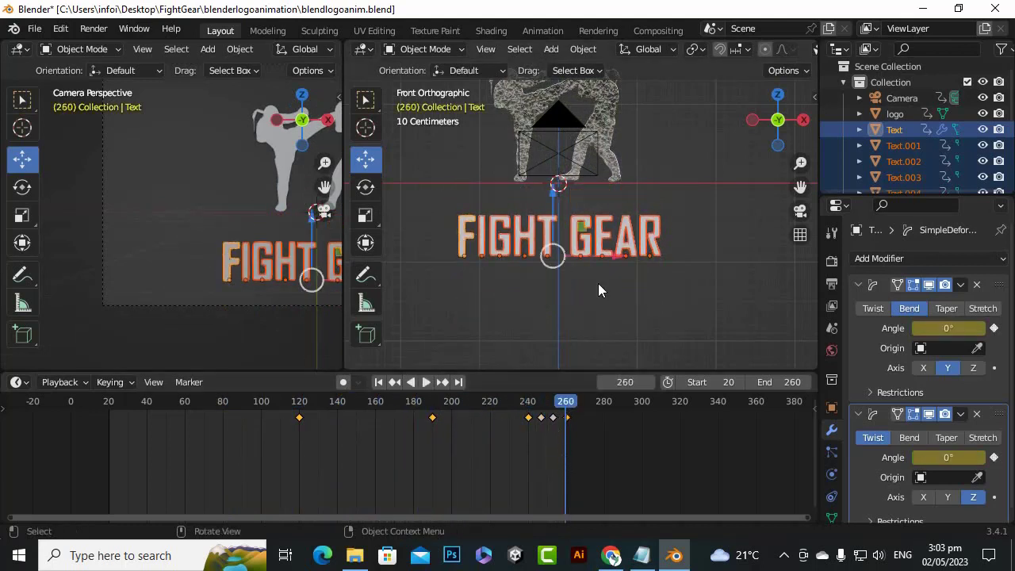
{"action": "scroll", "coordinate": [947, 129], "scroll_direction": "down", "scroll_amount": 4}
{"action": "scroll", "coordinate": [935, 133], "scroll_direction": "up", "scroll_amount": 5}
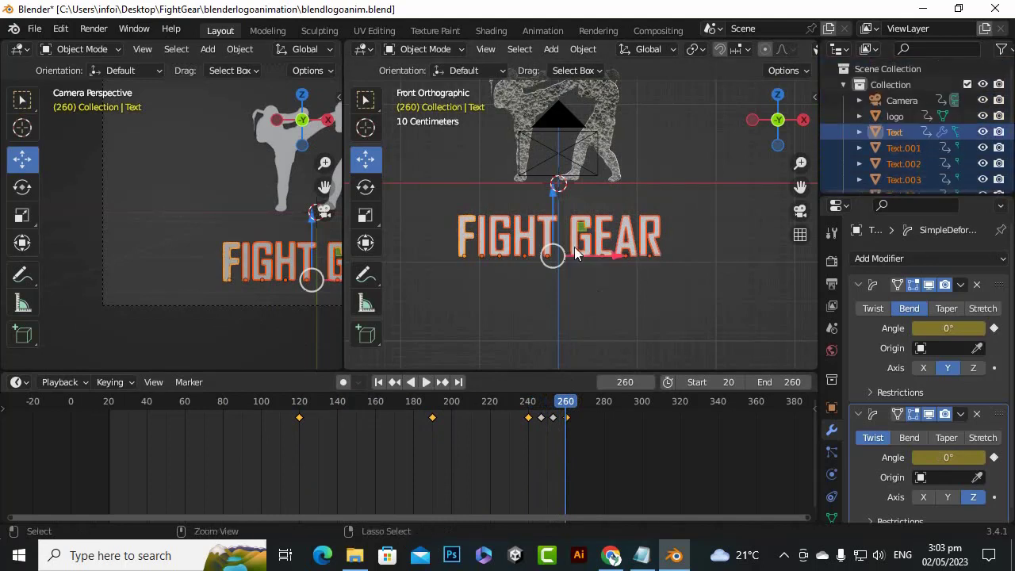
Copy the letter F's modifiers to the other selected letters and scrub the timeline to review them, ending on frame 261
{"action": "key", "text": "ctrl+l"}
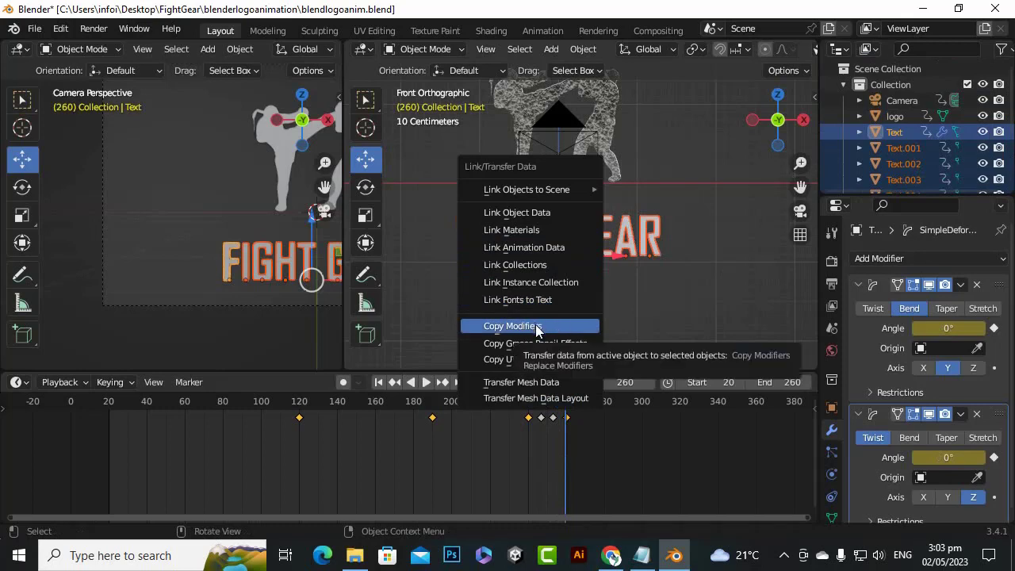
{"action": "left_click", "coordinate": [537, 326]}
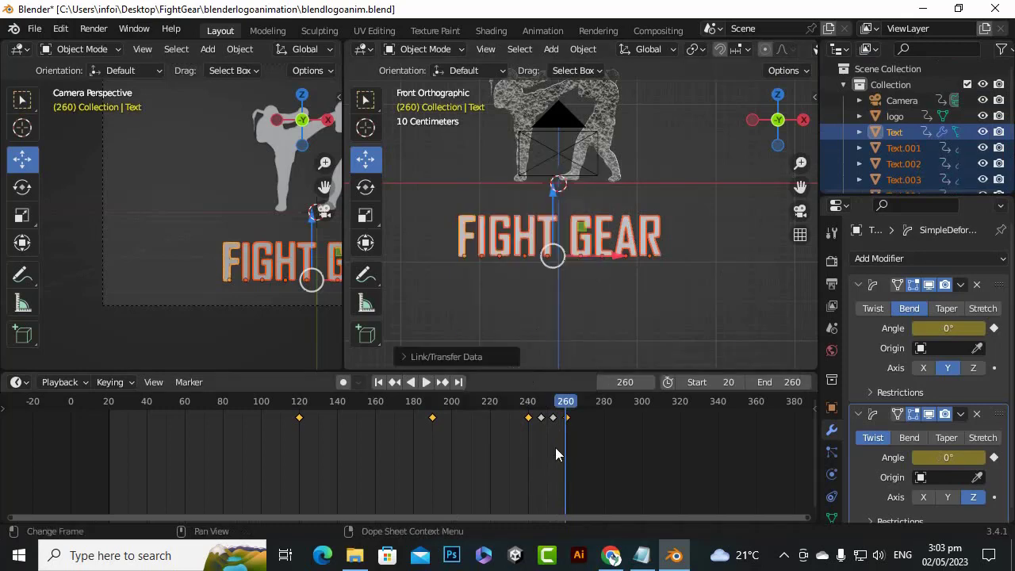
{"action": "left_click_drag", "start_coordinate": [563, 402], "coordinate": [567, 499]}
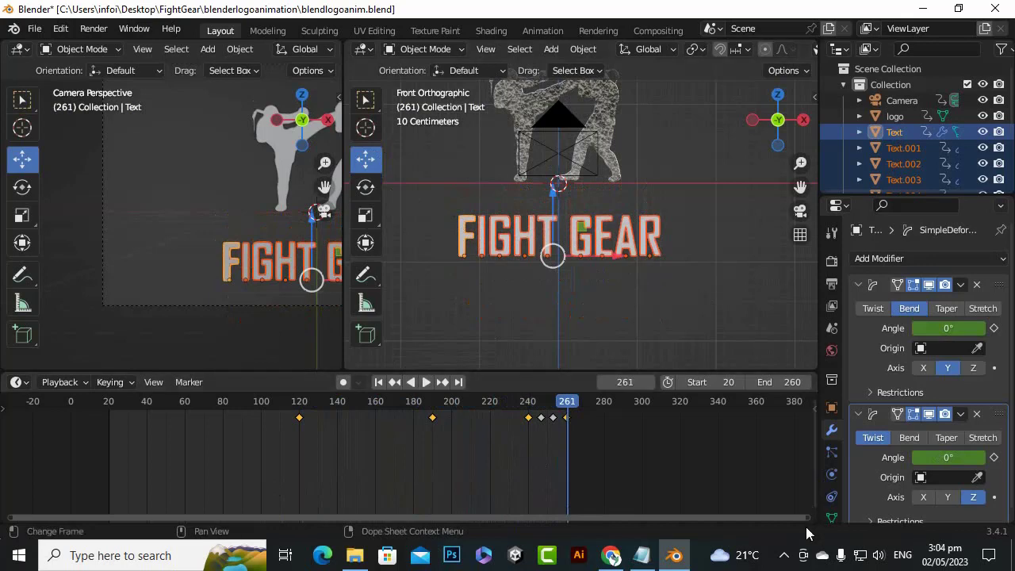
Open Internet Download Manager from the system tray, dismiss its tip, and select commotion-2_3_1.zip among the downloads
{"action": "left_click", "coordinate": [784, 555]}
{"action": "left_click", "coordinate": [785, 524]}
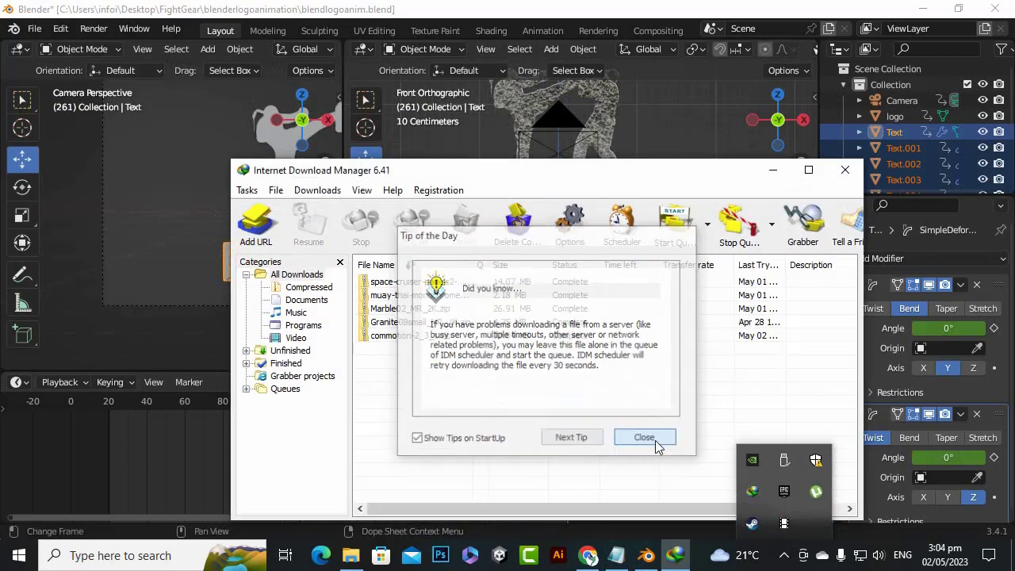
{"action": "left_click", "coordinate": [656, 441]}
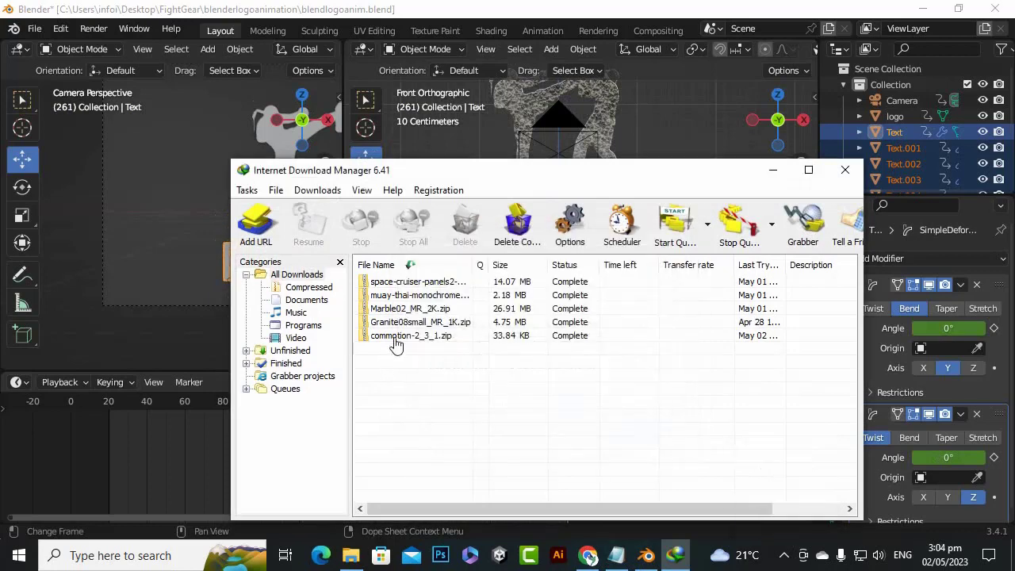
{"action": "left_click", "coordinate": [395, 338]}
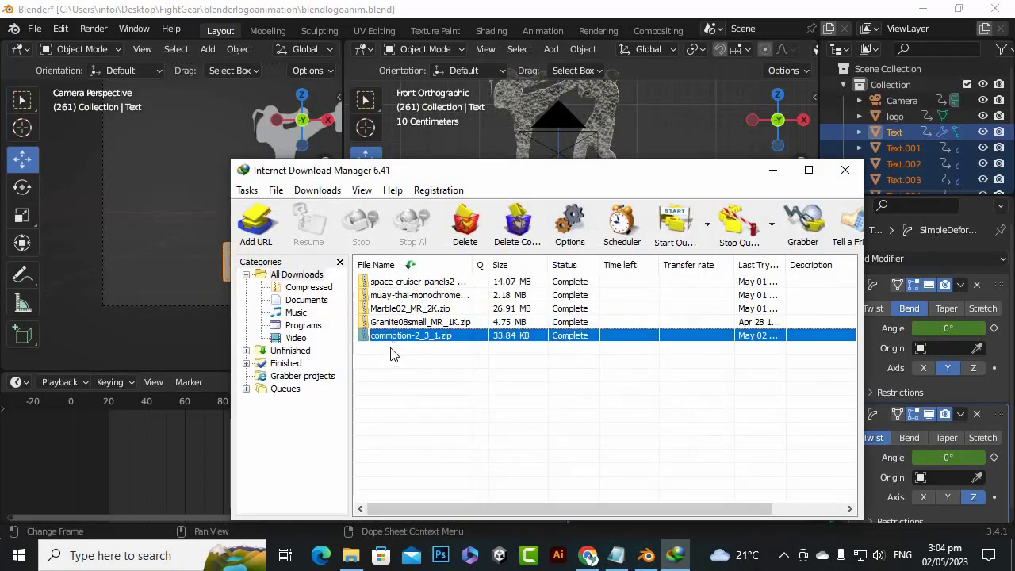
Switch back to Blender and start installing an add-on from the Add-ons preferences
{"action": "left_click", "coordinate": [377, 17]}
{"action": "left_click", "coordinate": [60, 29]}
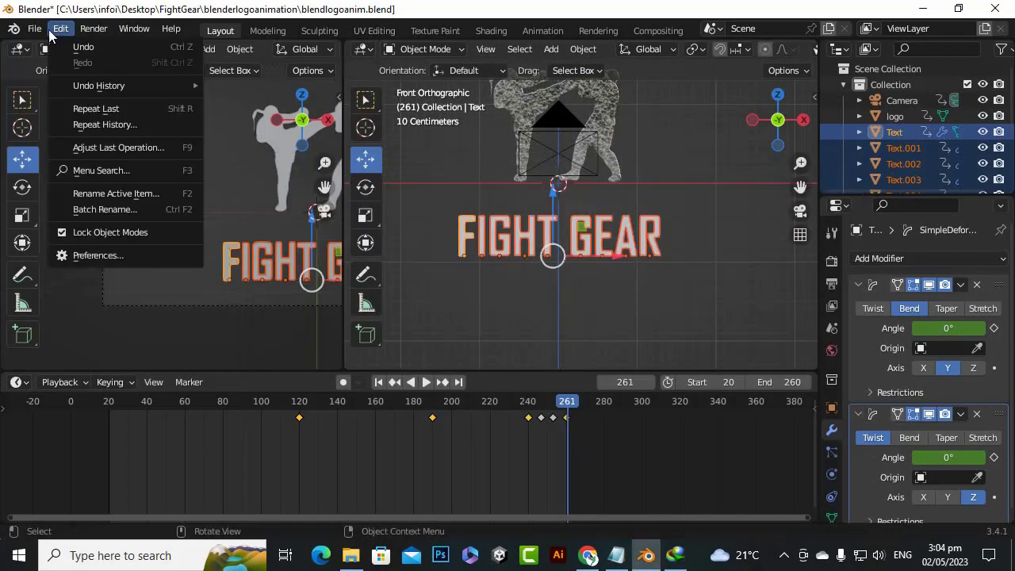
{"action": "left_click", "coordinate": [98, 255]}
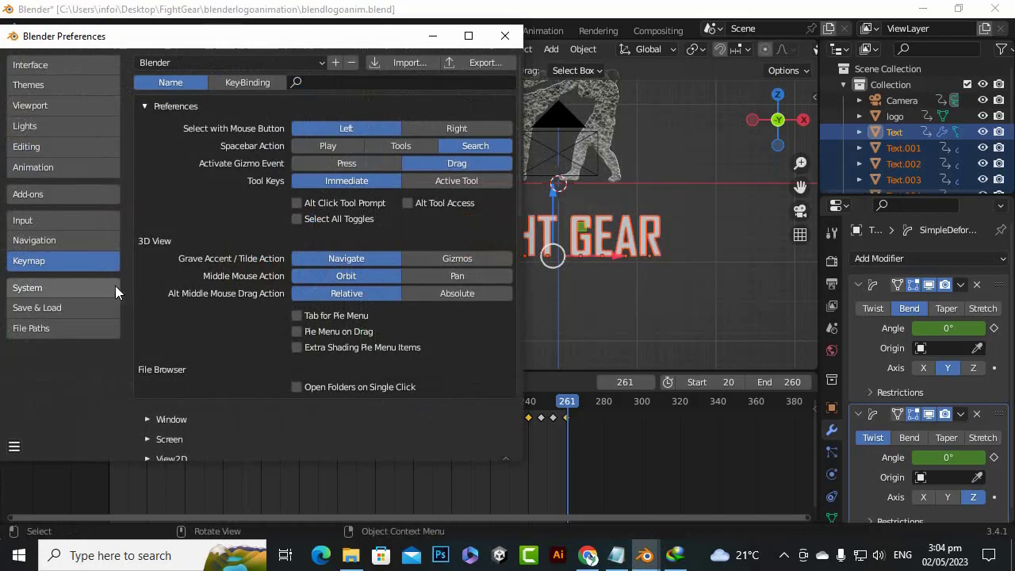
{"action": "left_click", "coordinate": [48, 194]}
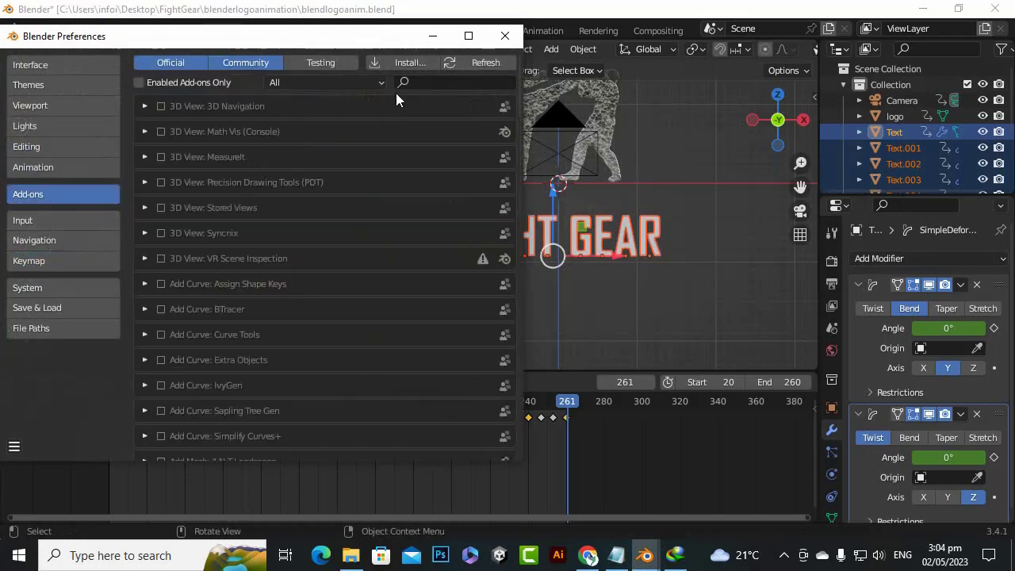
{"action": "left_click_drag", "start_coordinate": [381, 47], "coordinate": [603, 154]}
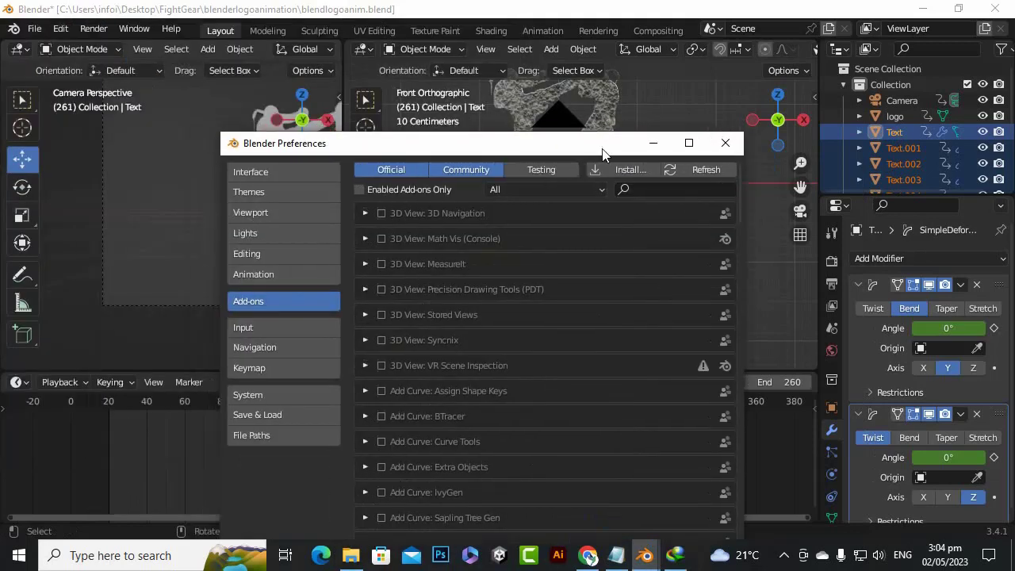
{"action": "left_click", "coordinate": [614, 169]}
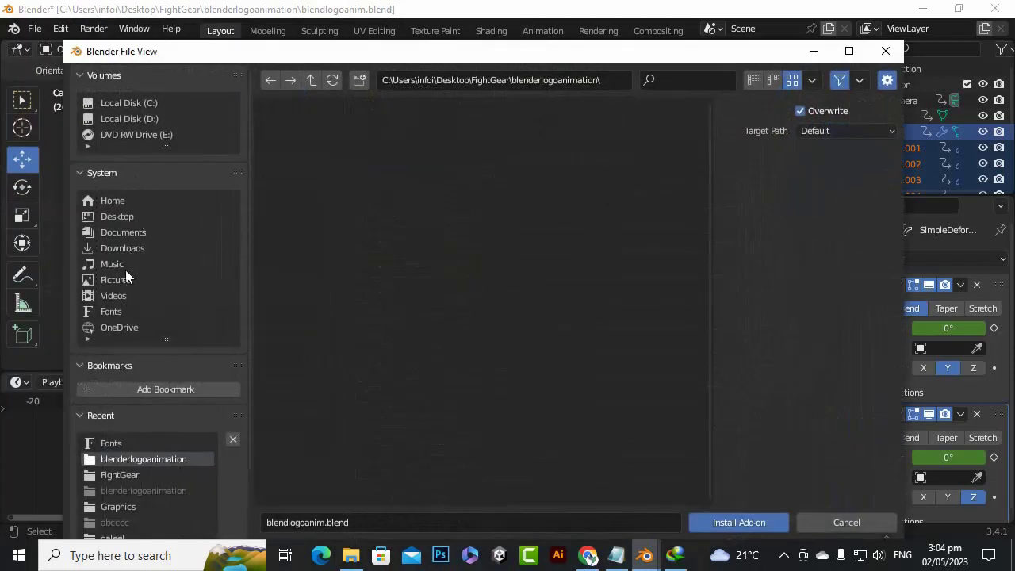
Browse to the Compressed folder inside Downloads in the add-on file browser
{"action": "left_click", "coordinate": [123, 250]}
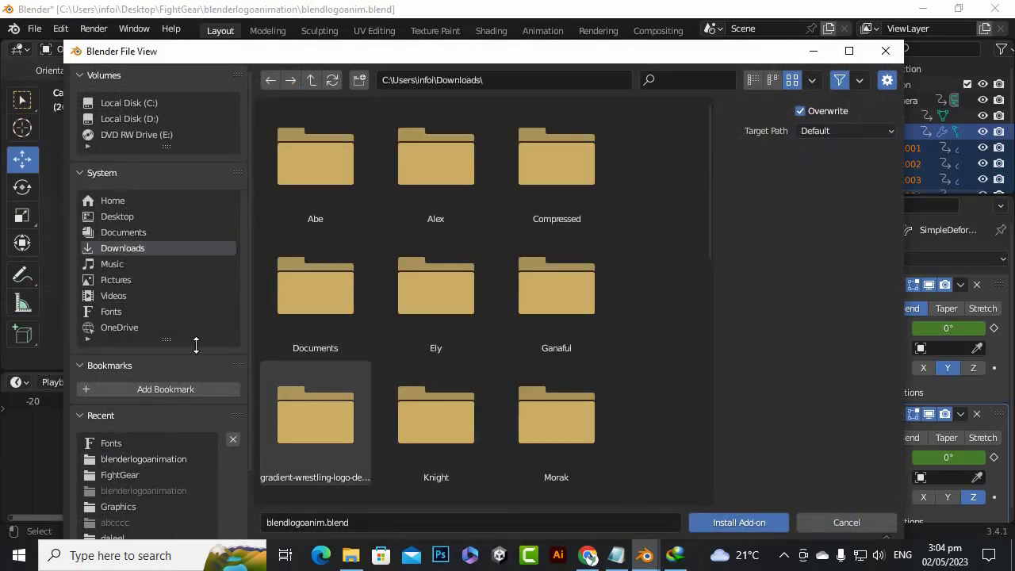
{"action": "scroll", "coordinate": [479, 231], "scroll_direction": "down", "scroll_amount": 3}
{"action": "scroll", "coordinate": [477, 241], "scroll_direction": "down", "scroll_amount": 2}
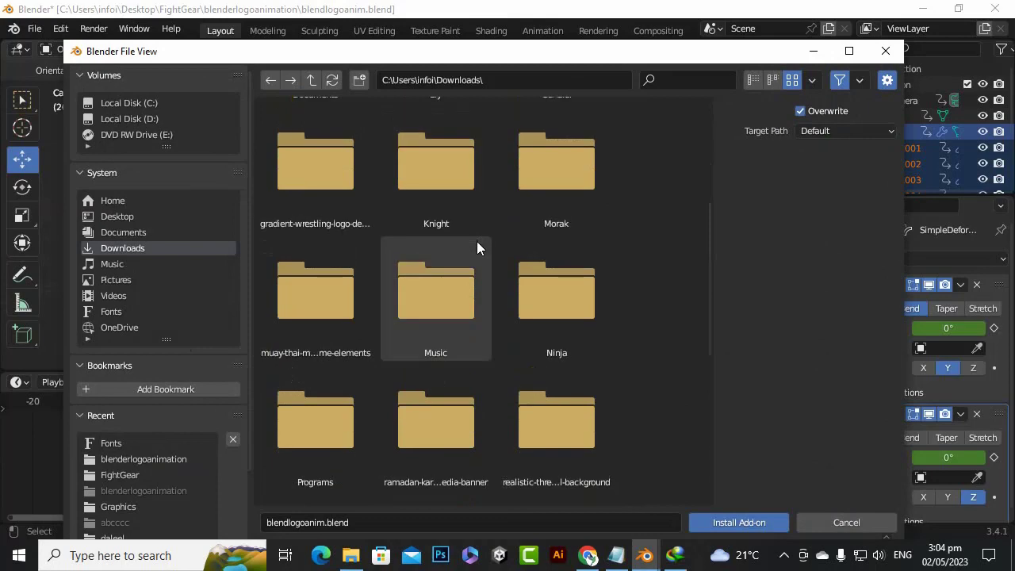
{"action": "scroll", "coordinate": [472, 253], "scroll_direction": "up", "scroll_amount": 2}
{"action": "scroll", "coordinate": [473, 259], "scroll_direction": "down", "scroll_amount": 2}
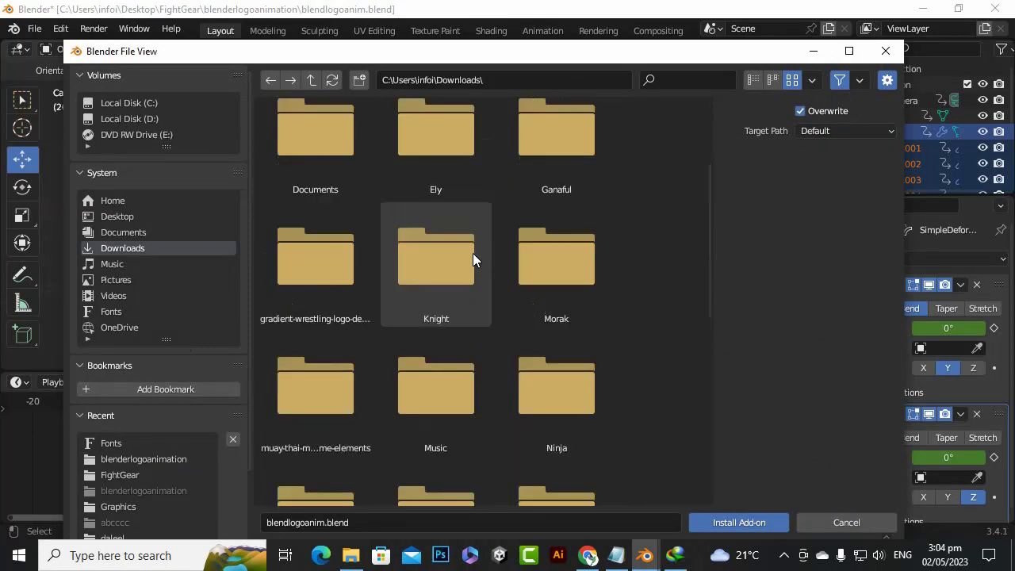
{"action": "scroll", "coordinate": [469, 257], "scroll_direction": "up", "scroll_amount": 2}
{"action": "scroll", "coordinate": [468, 258], "scroll_direction": "down", "scroll_amount": 2}
{"action": "scroll", "coordinate": [468, 260], "scroll_direction": "up", "scroll_amount": 3}
{"action": "scroll", "coordinate": [466, 255], "scroll_direction": "up", "scroll_amount": 1}
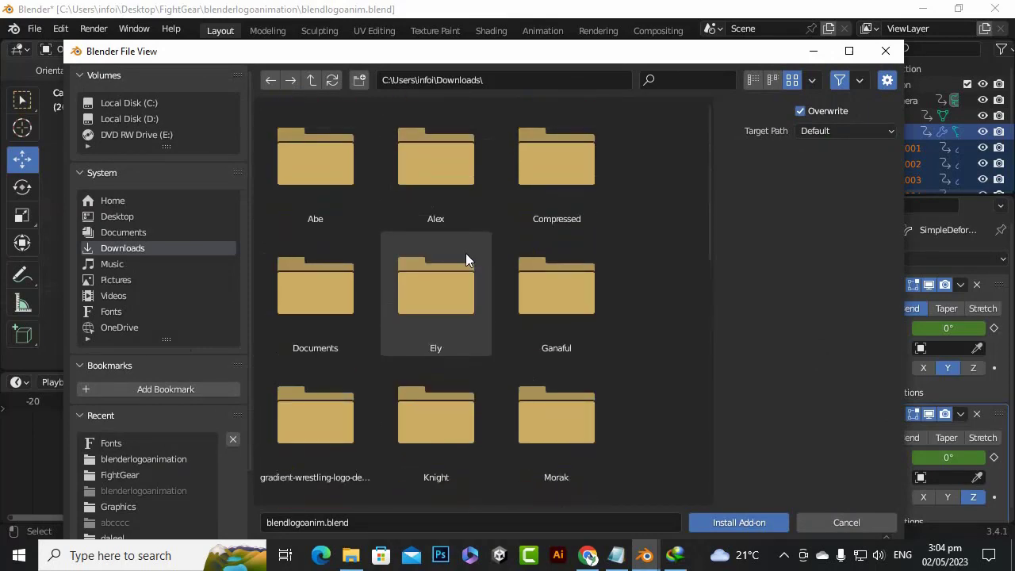
{"action": "left_click", "coordinate": [535, 207]}
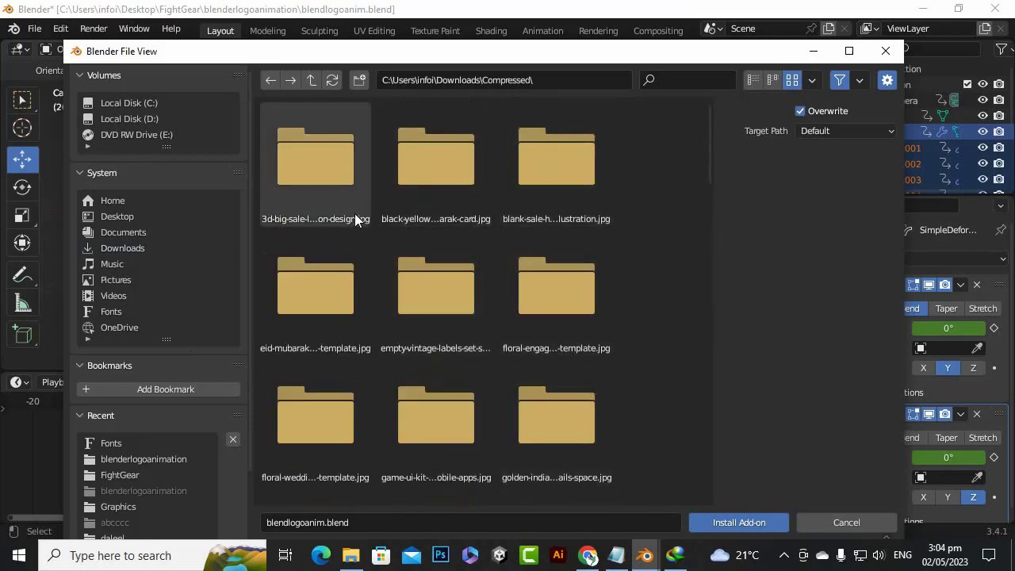
Filter the Compressed folder's files by "com" and install the add-on from commotion-2_3_1.zip
{"action": "scroll", "coordinate": [328, 341], "scroll_direction": "down", "scroll_amount": 1}
{"action": "scroll", "coordinate": [328, 338], "scroll_direction": "down", "scroll_amount": 2}
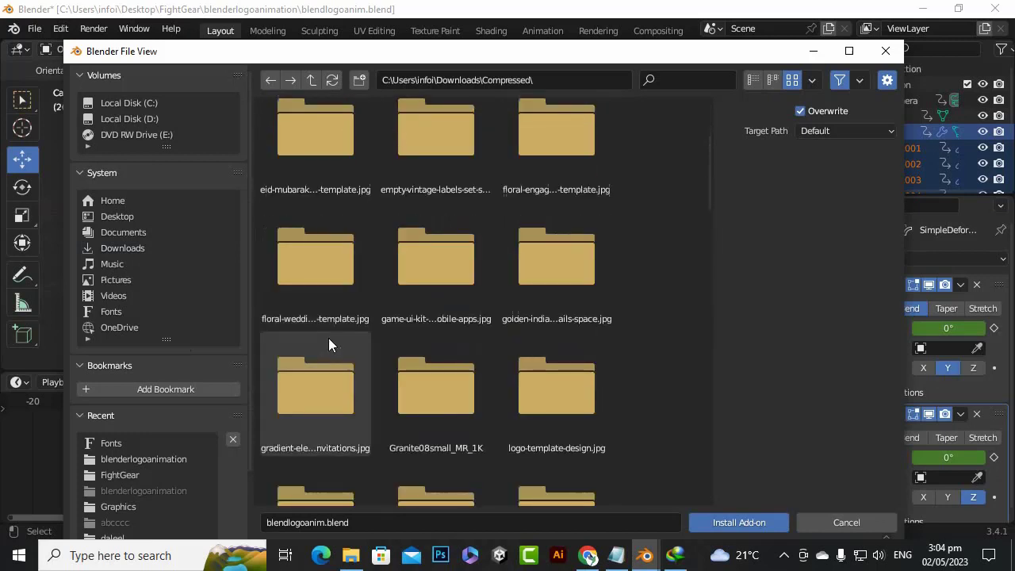
{"action": "scroll", "coordinate": [329, 336], "scroll_direction": "down", "scroll_amount": 1}
{"action": "scroll", "coordinate": [328, 336], "scroll_direction": "down", "scroll_amount": 1}
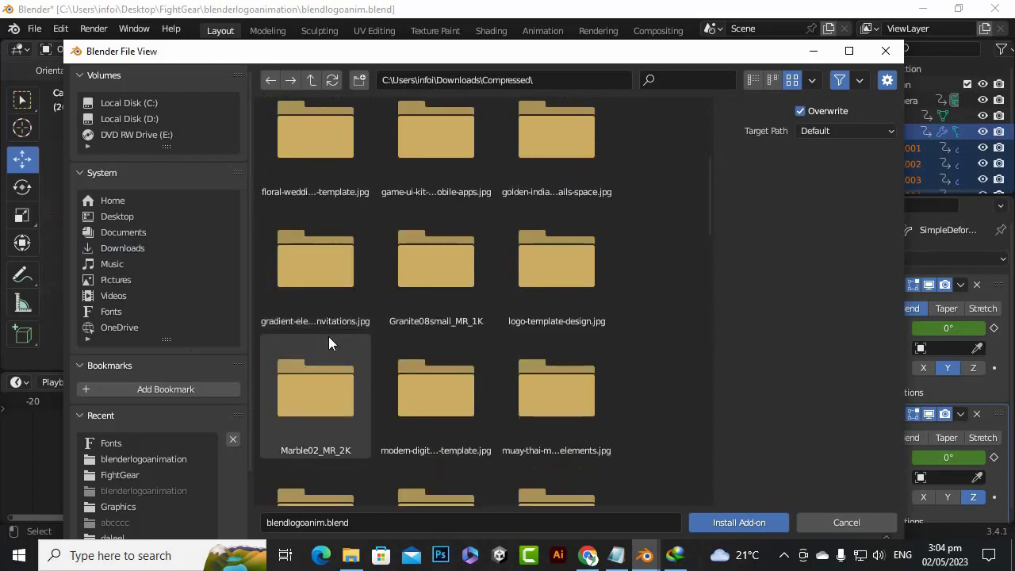
{"action": "scroll", "coordinate": [378, 291], "scroll_direction": "down", "scroll_amount": 6}
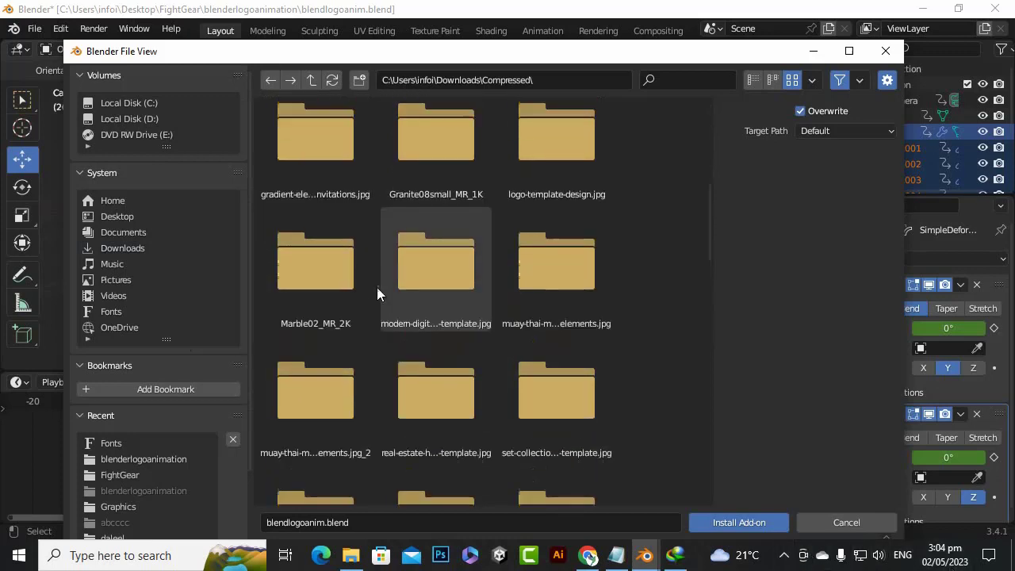
{"action": "scroll", "coordinate": [378, 287], "scroll_direction": "down", "scroll_amount": 1}
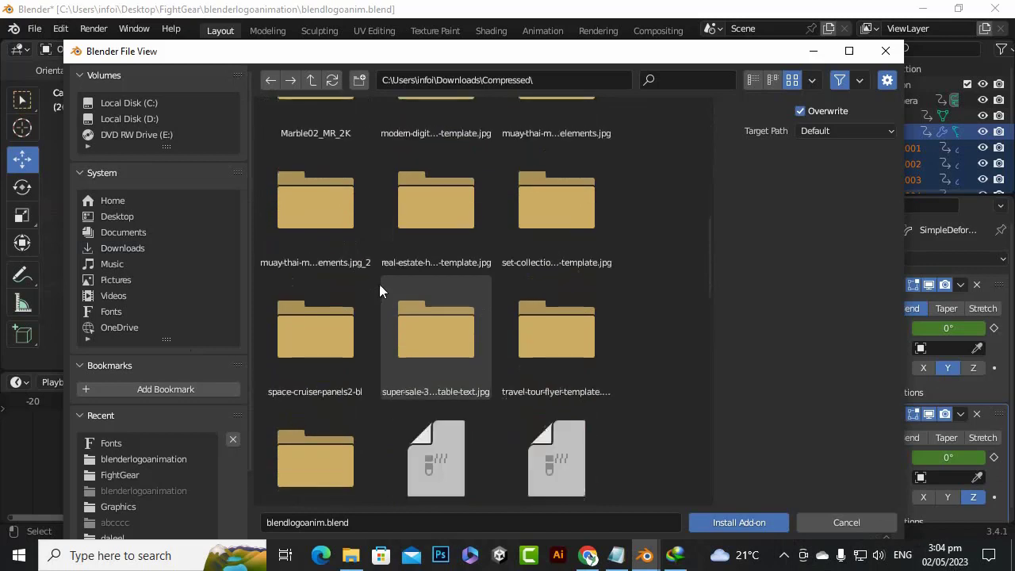
{"action": "left_click", "coordinate": [665, 81]}
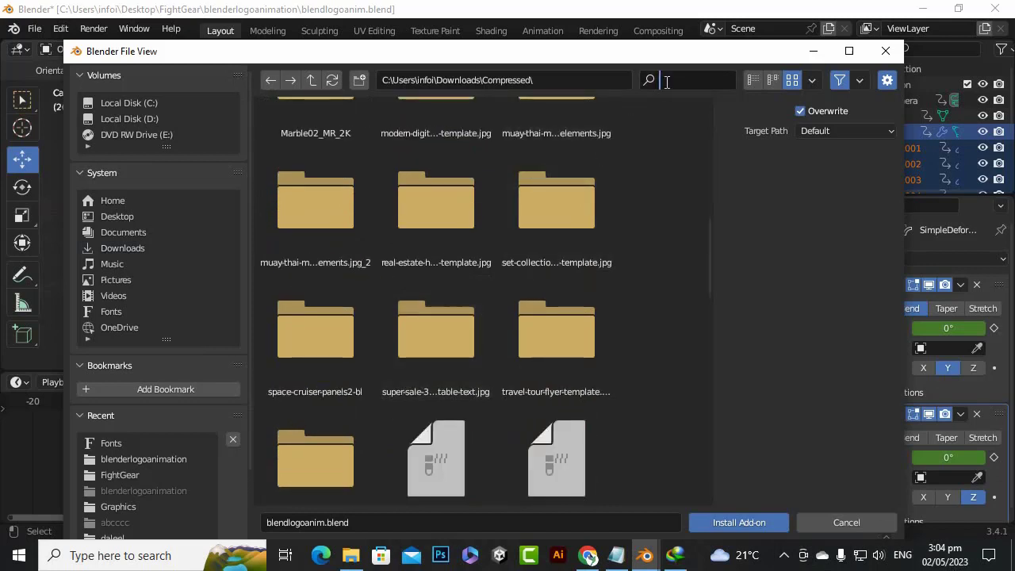
{"action": "type", "text": "com"}
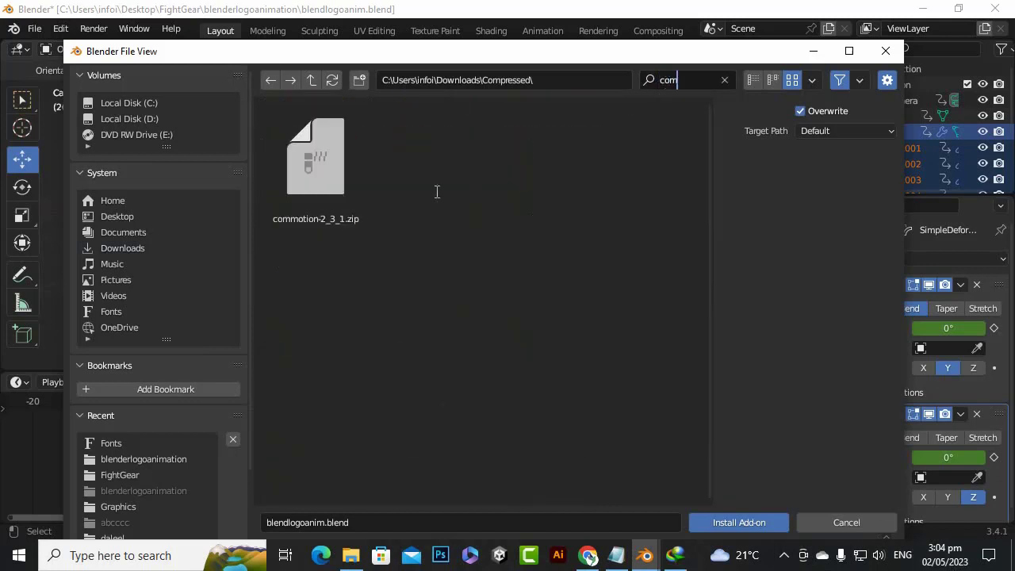
{"action": "key", "text": "Return"}
{"action": "double_click", "coordinate": [319, 174]}
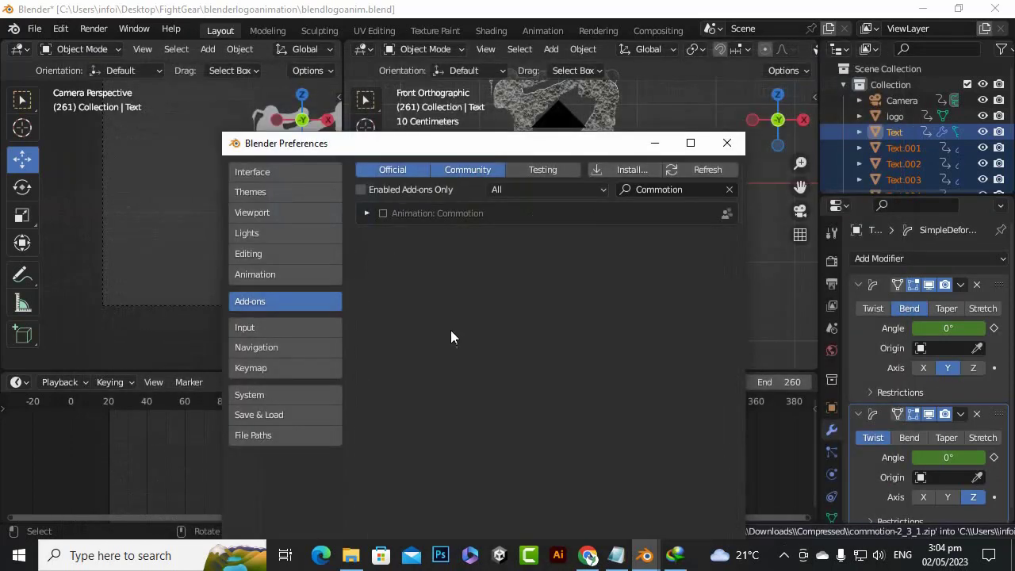
Enable the Animation: Commotion add-on, then expand and collapse its details
{"action": "left_click", "coordinate": [383, 213]}
{"action": "left_click", "coordinate": [365, 214]}
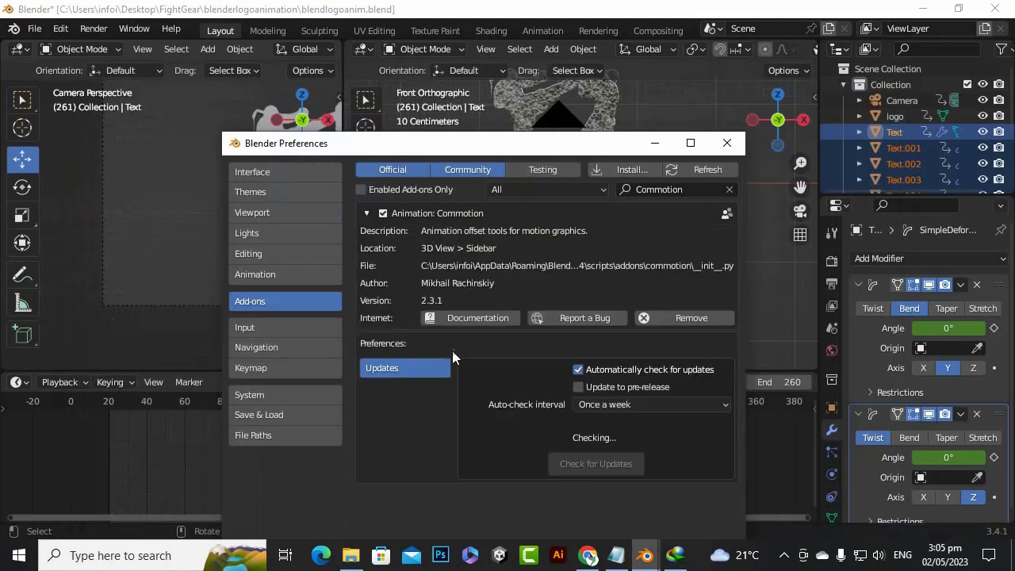
{"action": "left_click", "coordinate": [367, 213]}
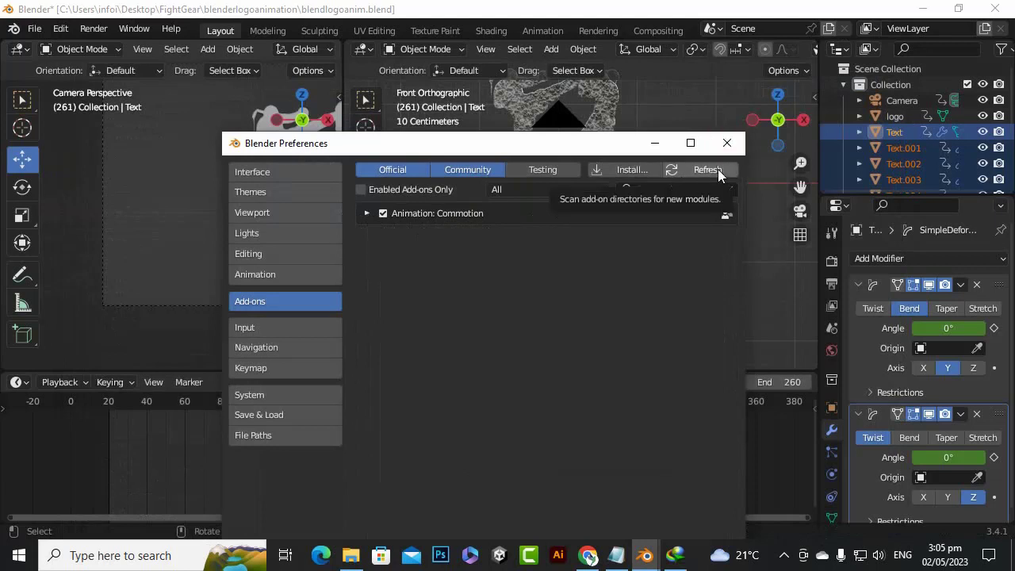
Save the Blender preferences and close the preferences window
{"action": "left_click_drag", "start_coordinate": [616, 151], "coordinate": [614, 88]}
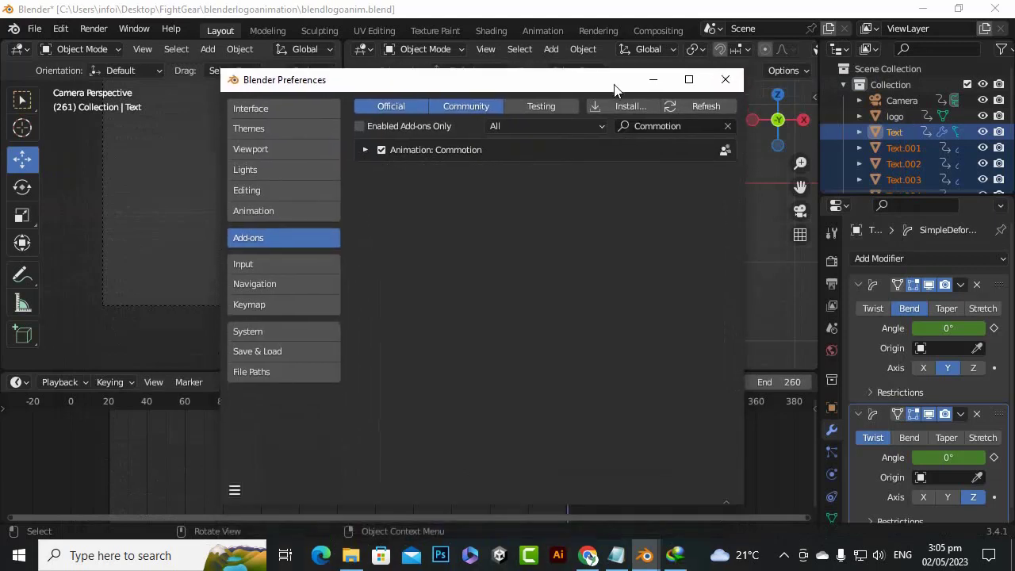
{"action": "left_click", "coordinate": [235, 490]}
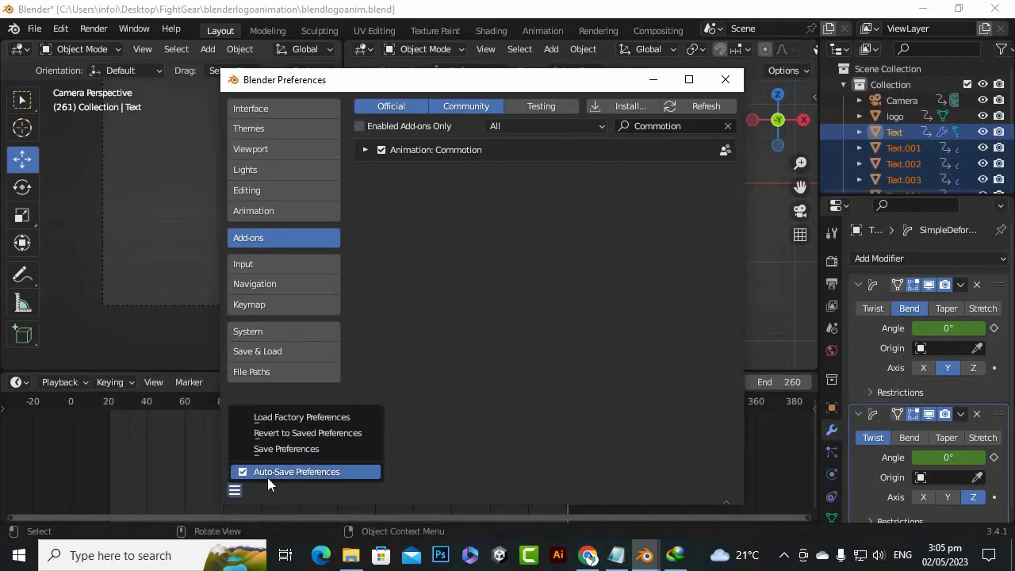
{"action": "left_click", "coordinate": [307, 453]}
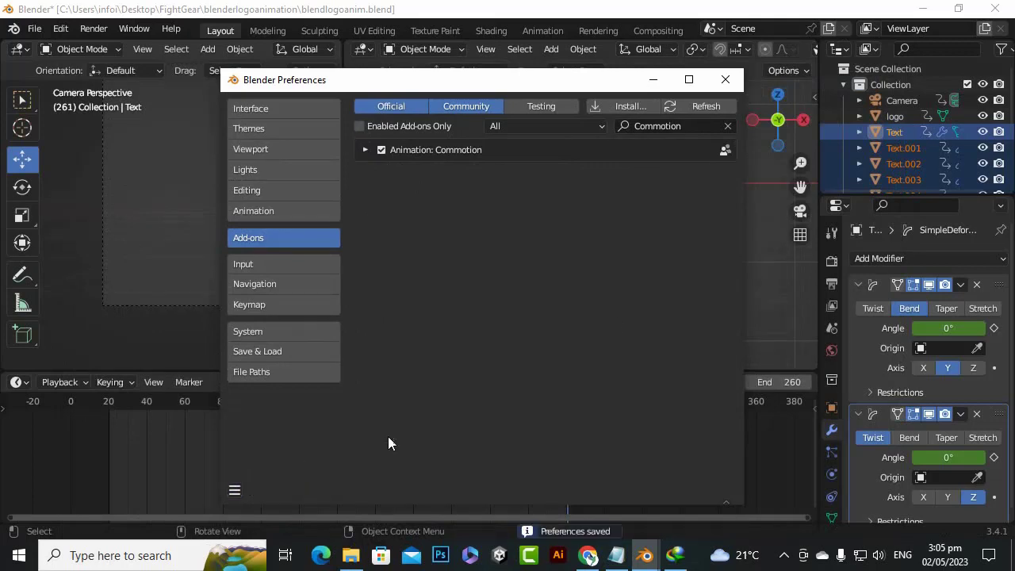
{"action": "left_click", "coordinate": [724, 83]}
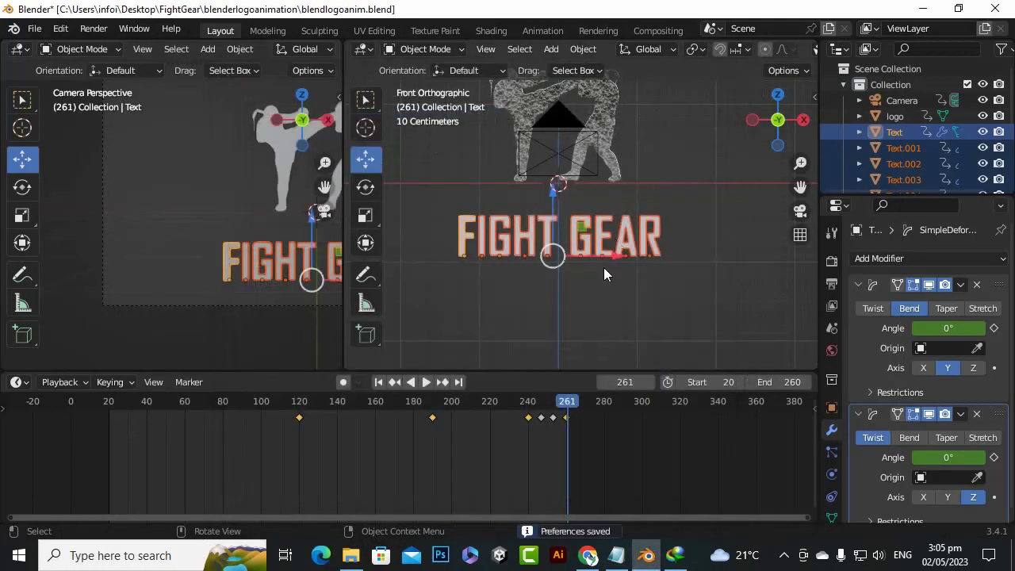
Show the Commotion add-on's Animation Offset settings in the front view's sidebar
{"action": "left_click", "coordinate": [814, 96]}
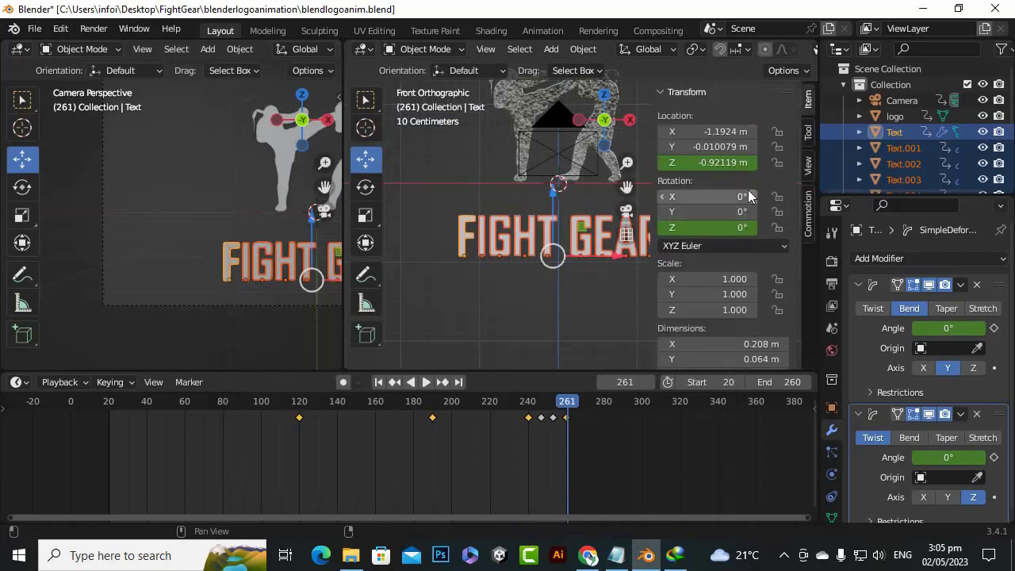
{"action": "left_click", "coordinate": [808, 234]}
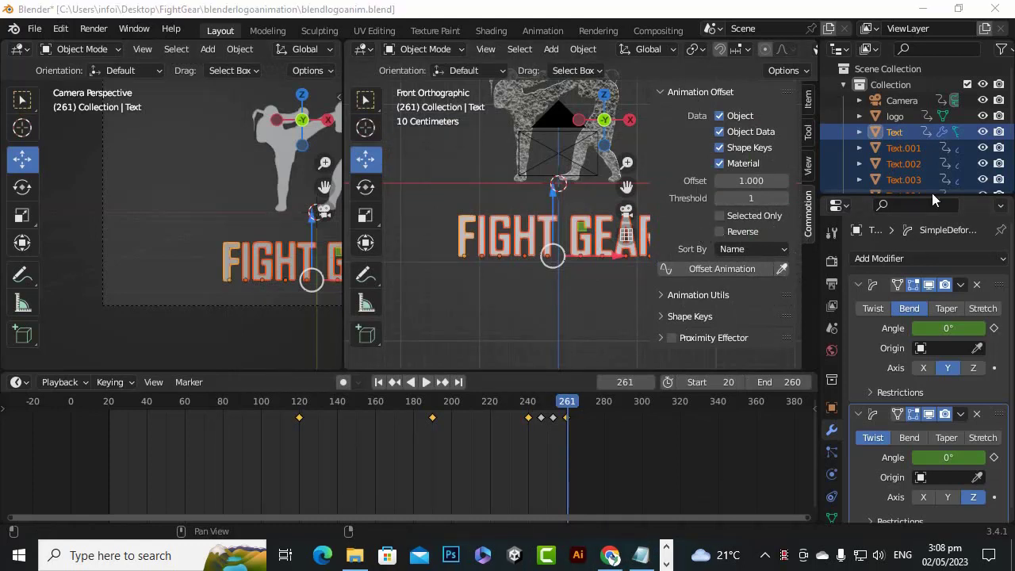
{"action": "scroll", "coordinate": [944, 131], "scroll_direction": "down", "scroll_amount": 5}
{"action": "scroll", "coordinate": [895, 92], "scroll_direction": "up", "scroll_amount": 5}
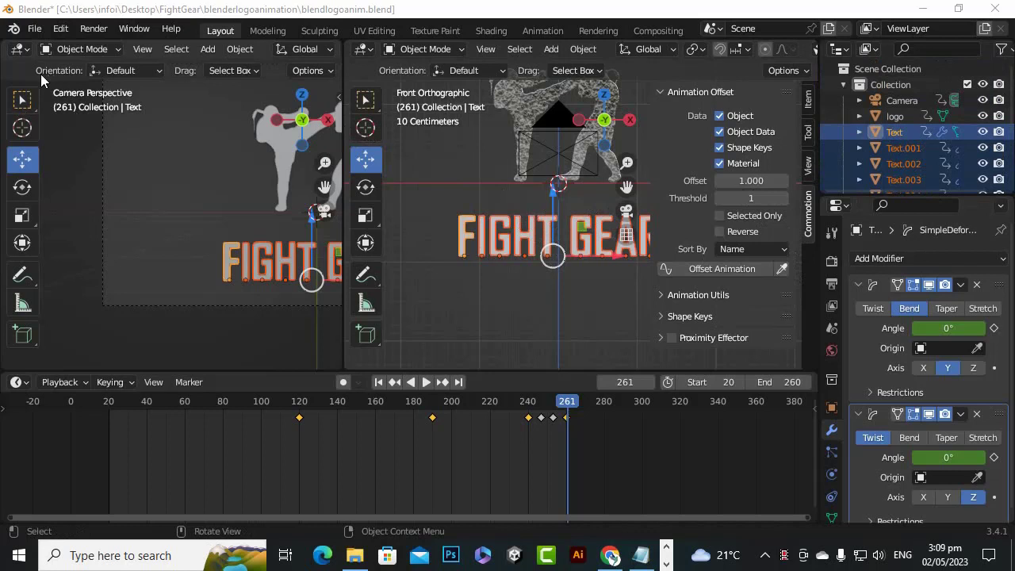
{"action": "left_click", "coordinate": [60, 32]}
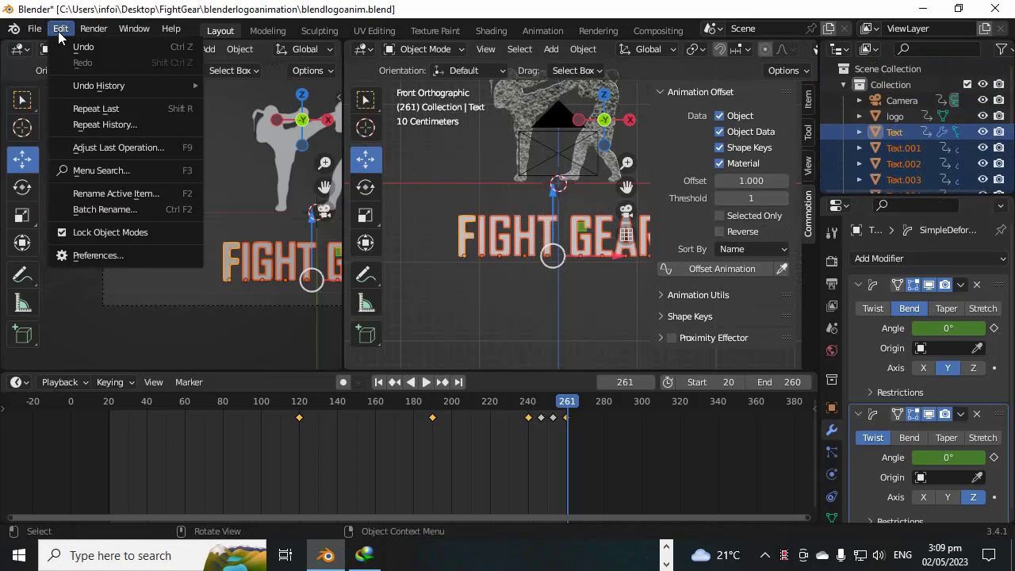
{"action": "mouse_move", "coordinate": [37, 32]}
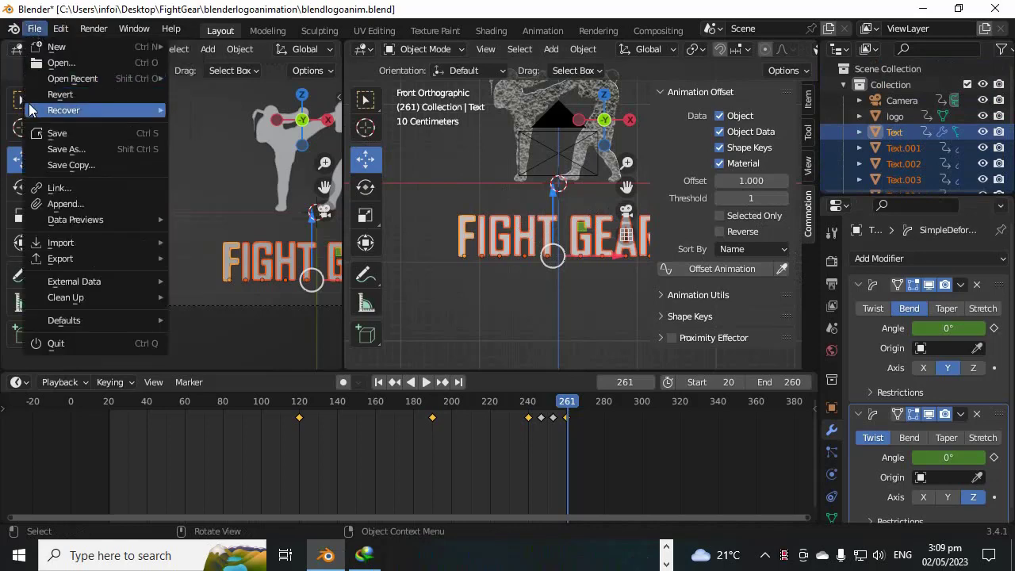
{"action": "left_click", "coordinate": [122, 31]}
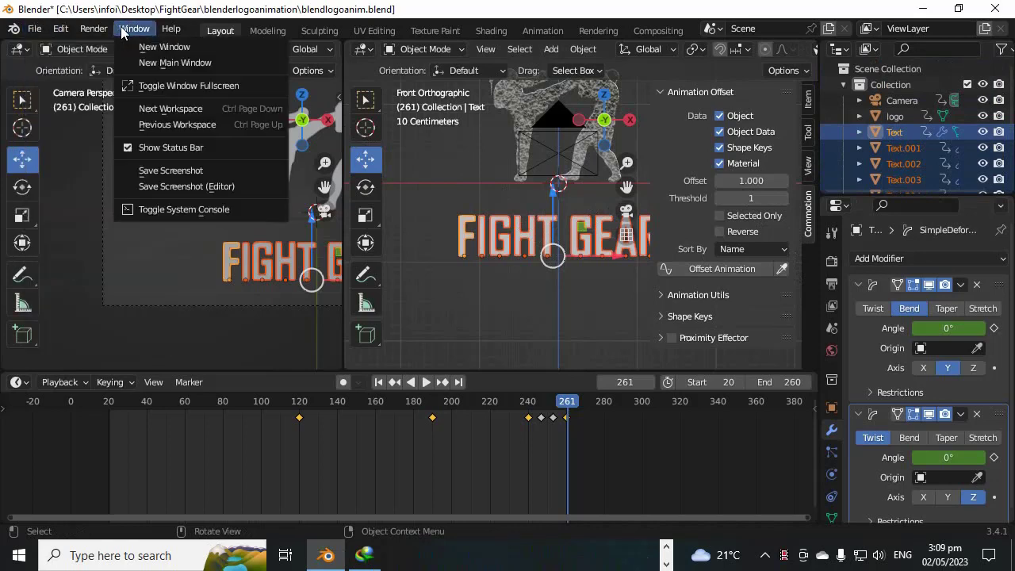
Make the object animation single-user for all selected FIGHT GEAR letters
{"action": "mouse_move", "coordinate": [161, 32]}
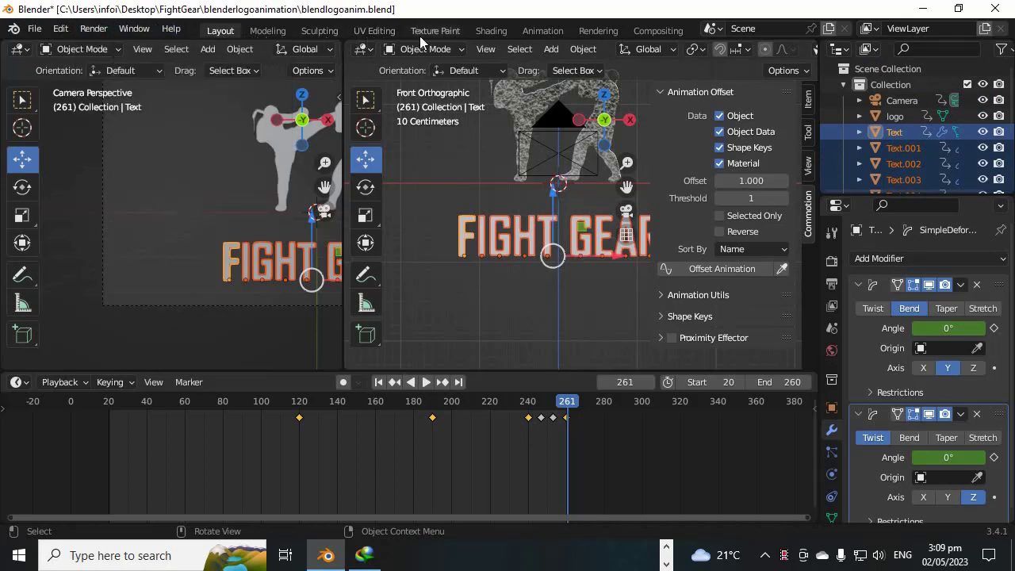
{"action": "left_click", "coordinate": [583, 50]}
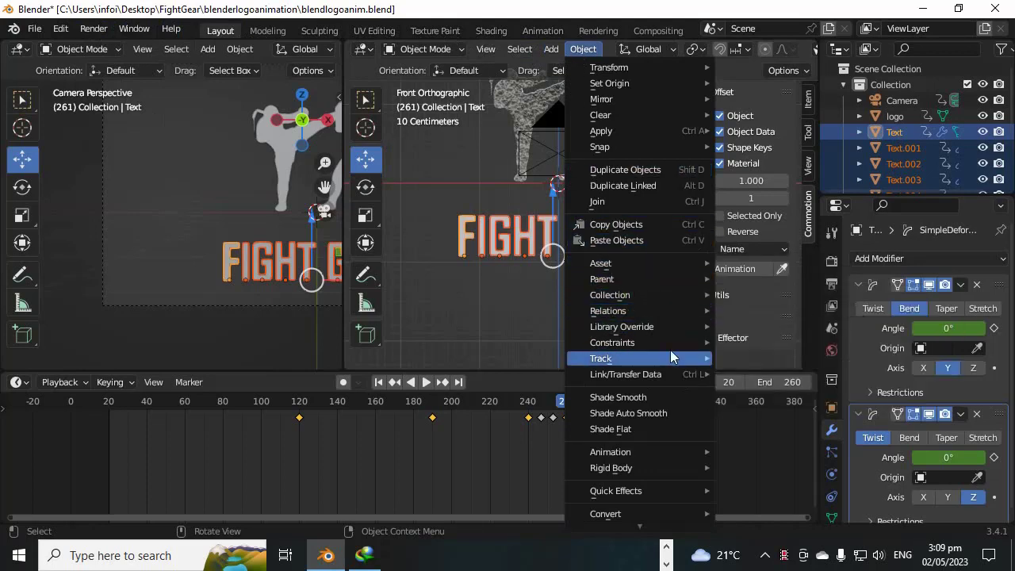
{"action": "mouse_move", "coordinate": [633, 317]}
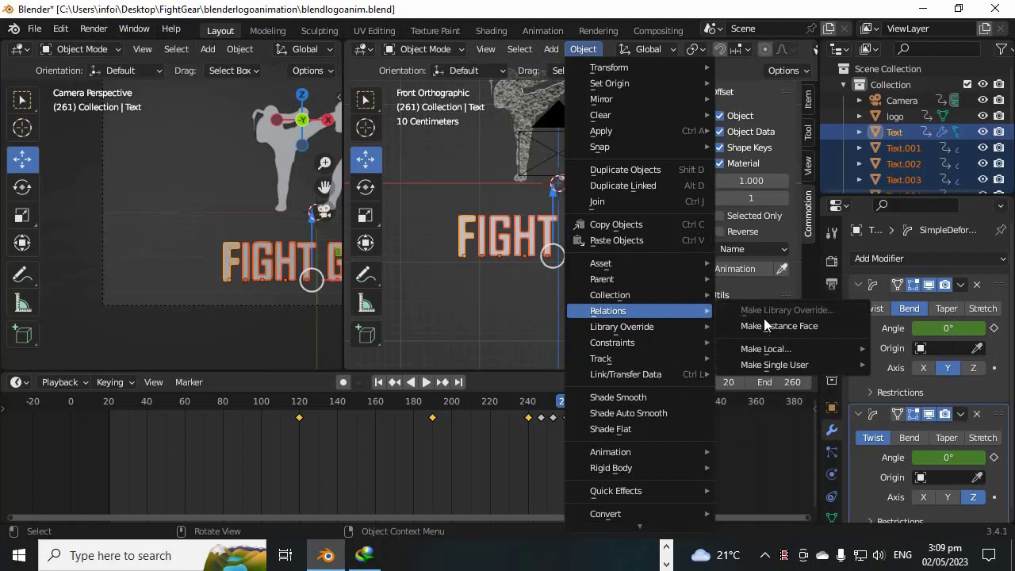
{"action": "mouse_move", "coordinate": [749, 370]}
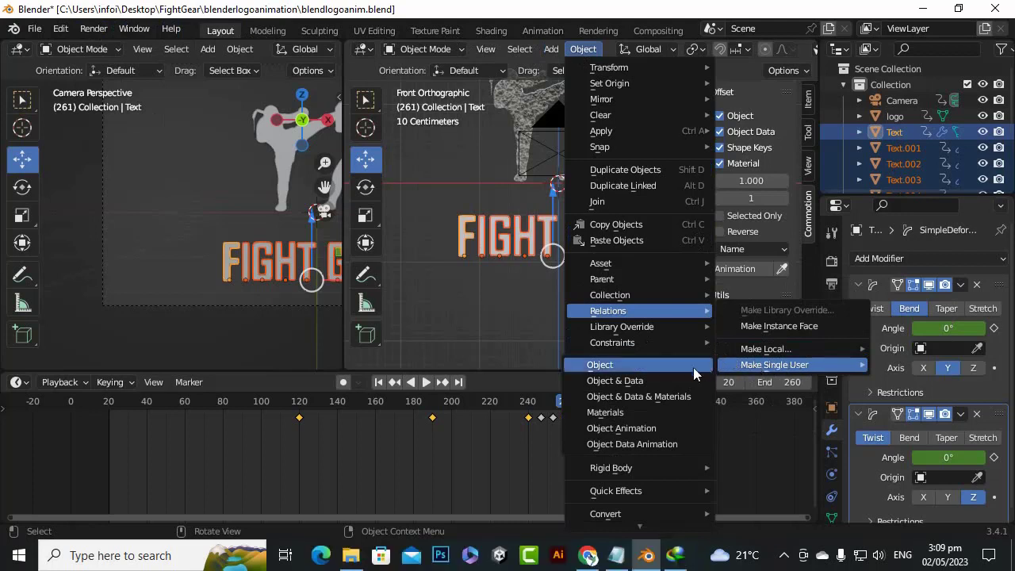
{"action": "left_click", "coordinate": [643, 433]}
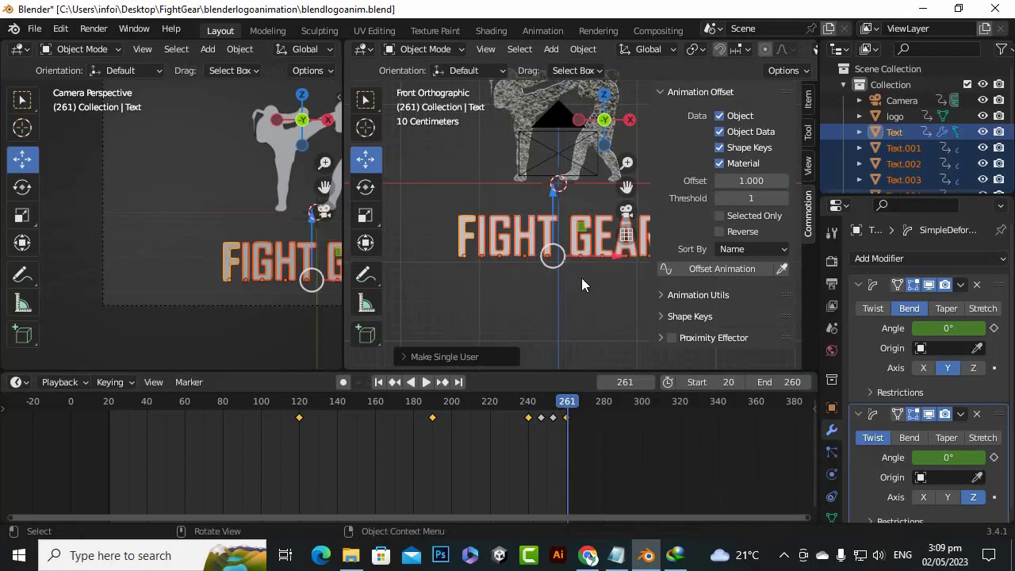
Select all the keyframes of the selected letters in the timeline
{"action": "scroll", "coordinate": [908, 173], "scroll_direction": "down", "scroll_amount": 3}
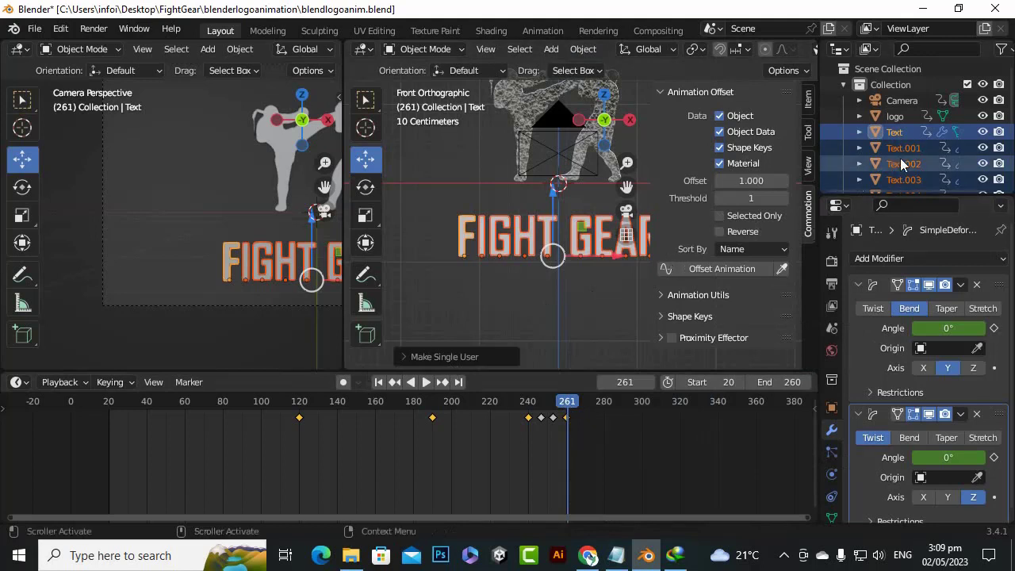
{"action": "scroll", "coordinate": [908, 167], "scroll_direction": "up", "scroll_amount": 4}
{"action": "scroll", "coordinate": [907, 141], "scroll_direction": "down", "scroll_amount": 2}
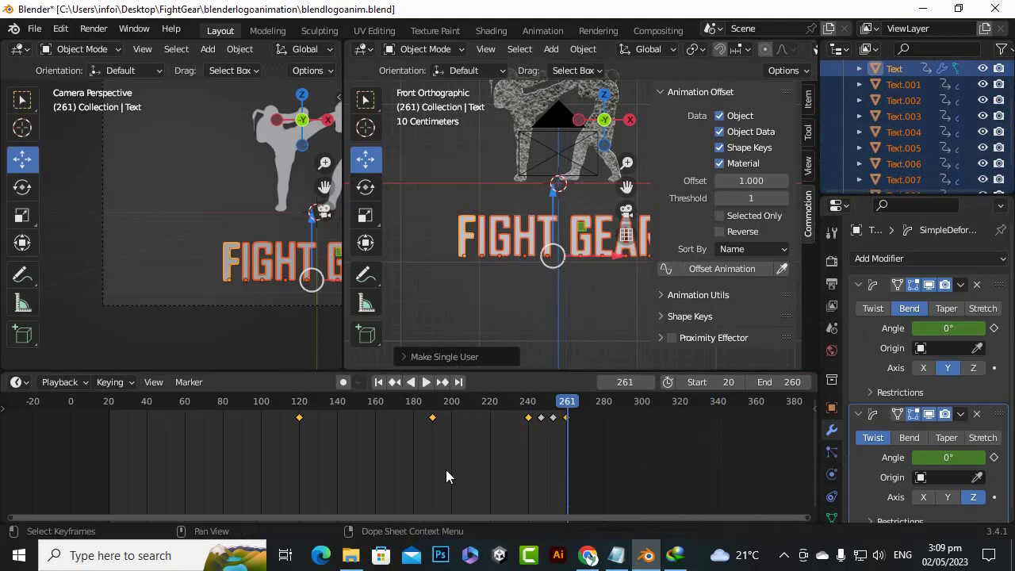
{"action": "scroll", "coordinate": [446, 469], "scroll_direction": "down", "scroll_amount": 4}
{"action": "scroll", "coordinate": [452, 452], "scroll_direction": "up", "scroll_amount": 2}
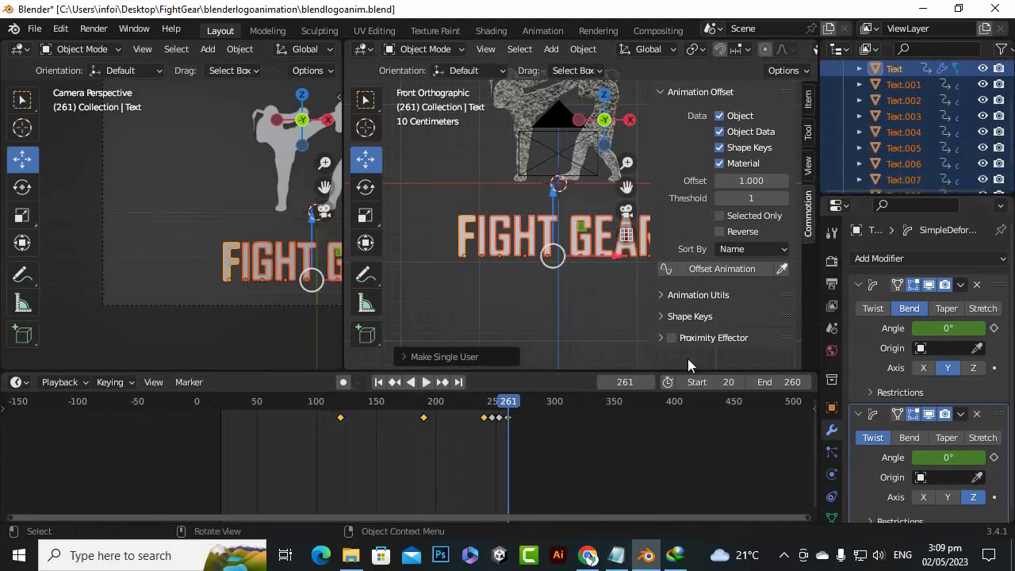
{"action": "left_click_drag", "start_coordinate": [580, 474], "coordinate": [287, 381]}
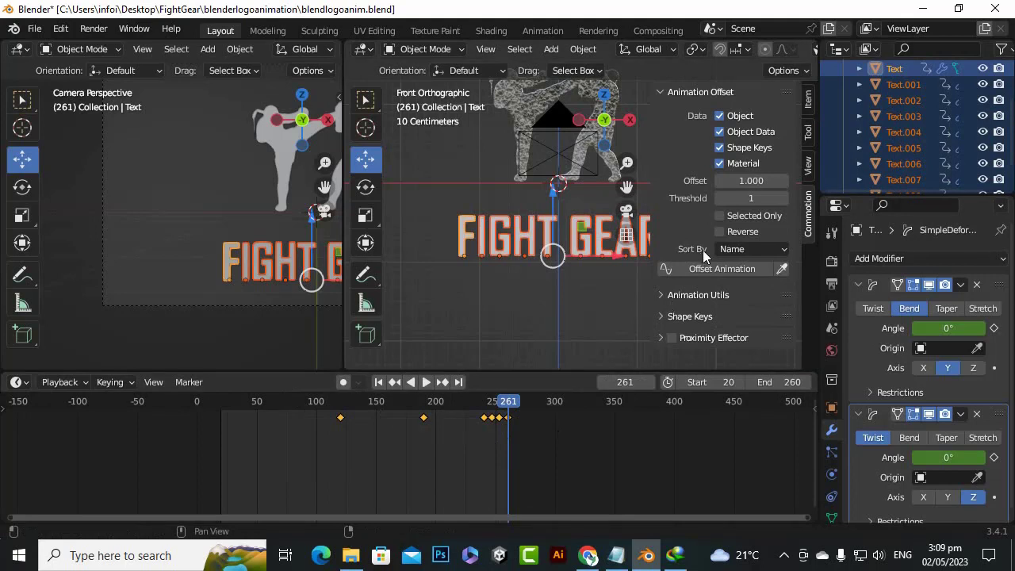
Set the Commotion offset to 3 and apply Offset Animation to the letters, sorted by name
{"action": "left_click", "coordinate": [784, 184]}
{"action": "left_click", "coordinate": [783, 184]}
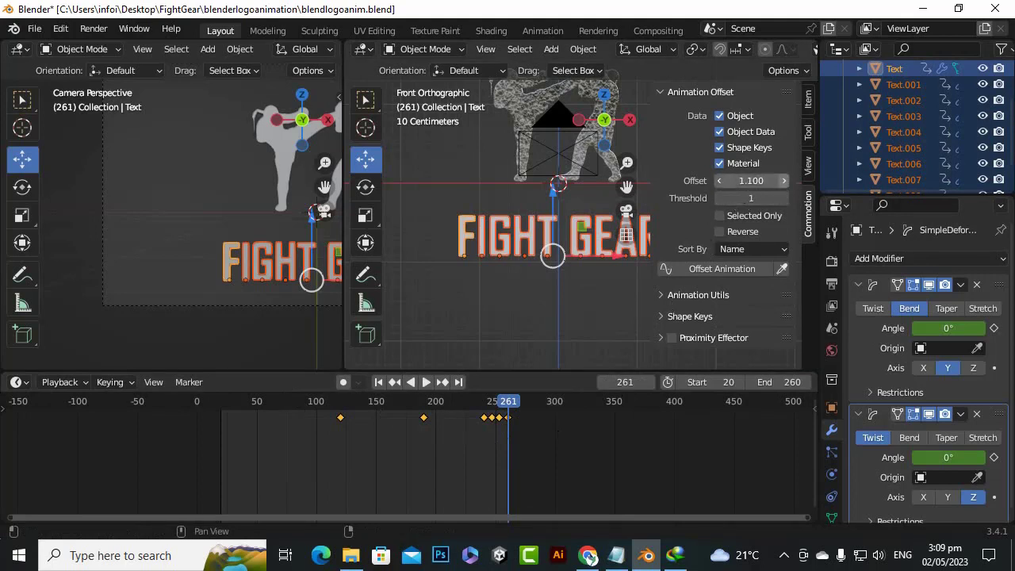
{"action": "left_click", "coordinate": [765, 183]}
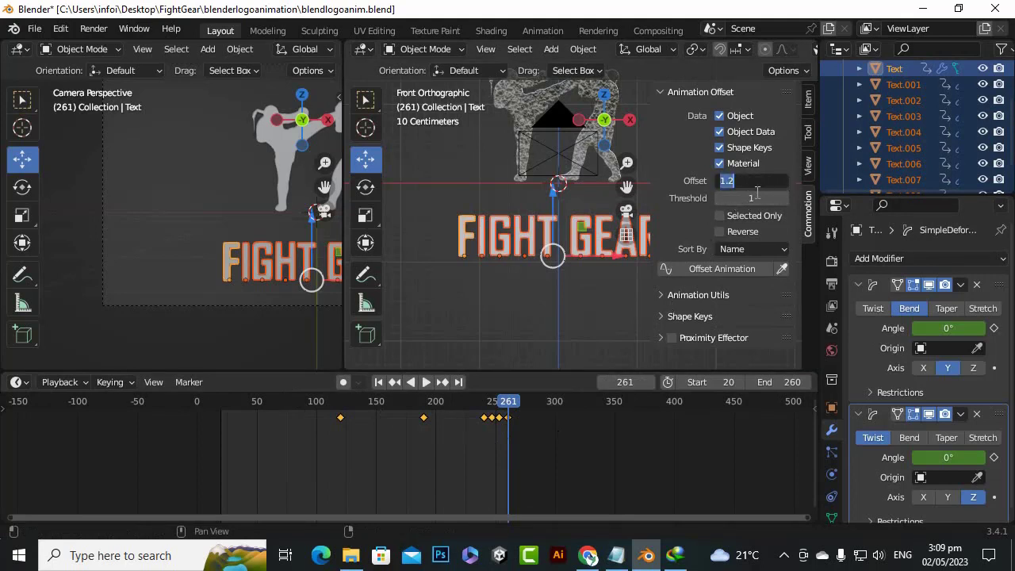
{"action": "type", "text": "3"}
{"action": "key", "text": "Return"}
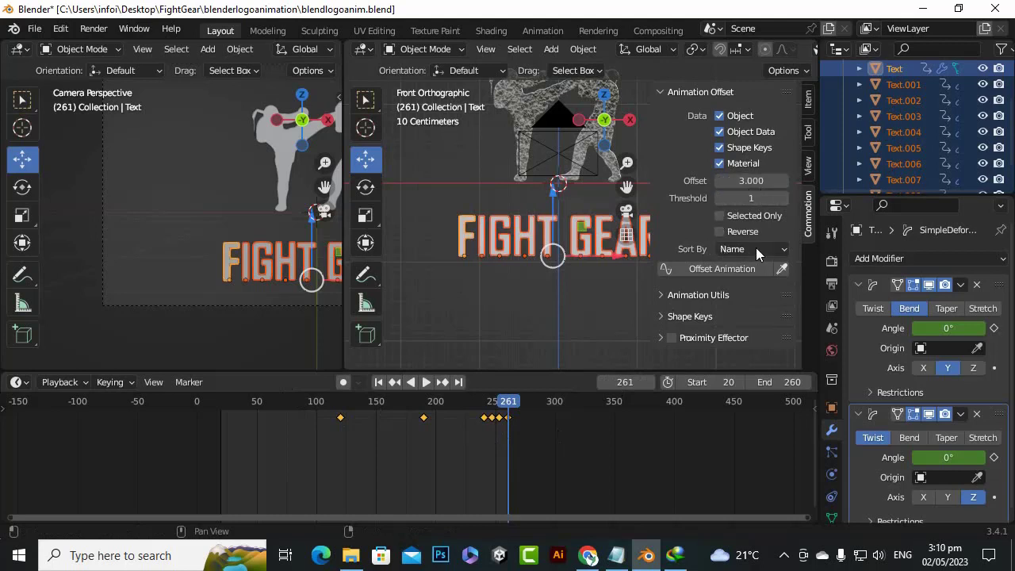
{"action": "left_click", "coordinate": [783, 251]}
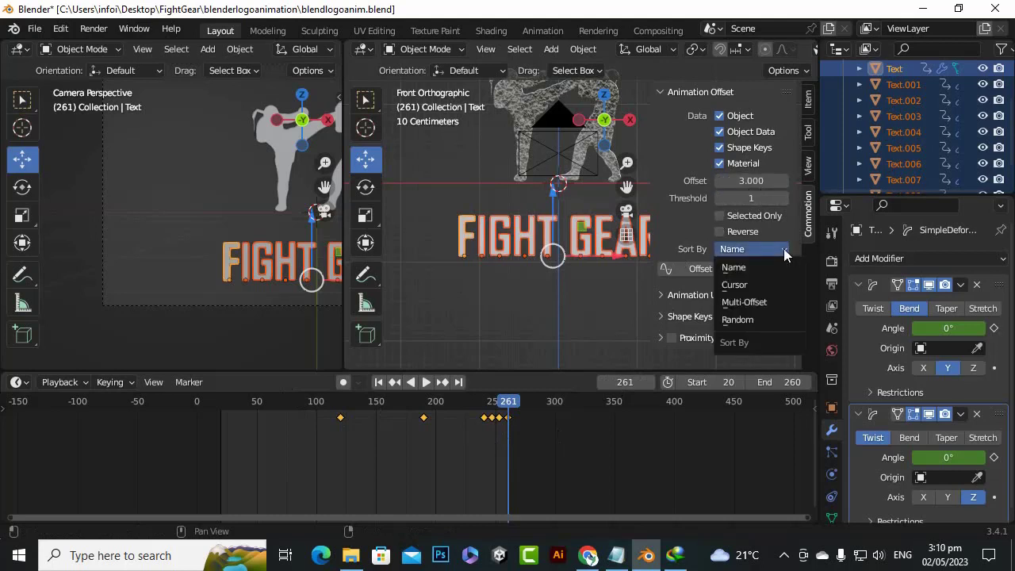
{"action": "left_click", "coordinate": [784, 252]}
{"action": "left_click", "coordinate": [728, 274]}
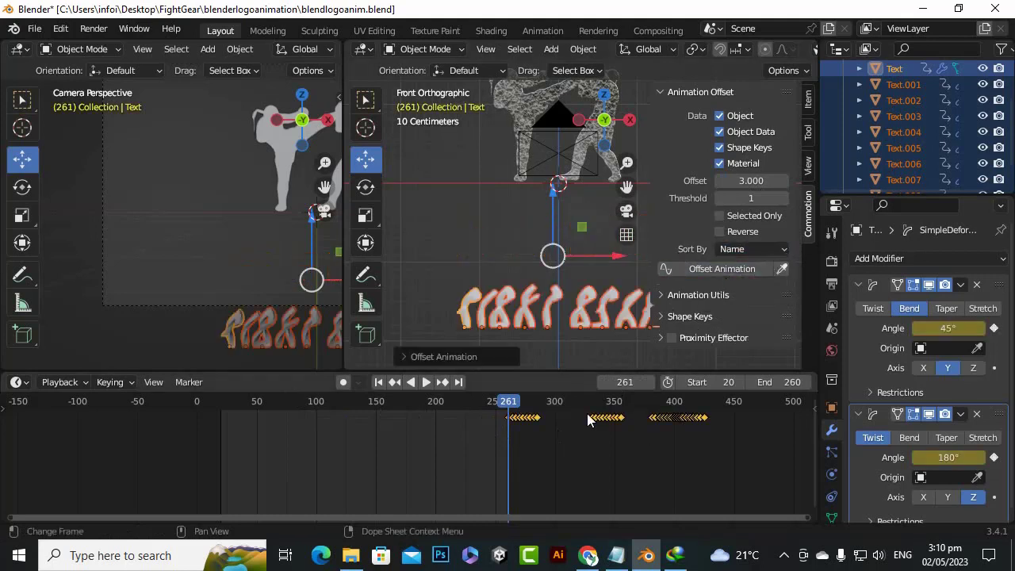
Scrub the timeline to frames 157, 410 and 274 to examine the staggered letter animation
{"action": "left_click_drag", "start_coordinate": [511, 407], "coordinate": [385, 408]}
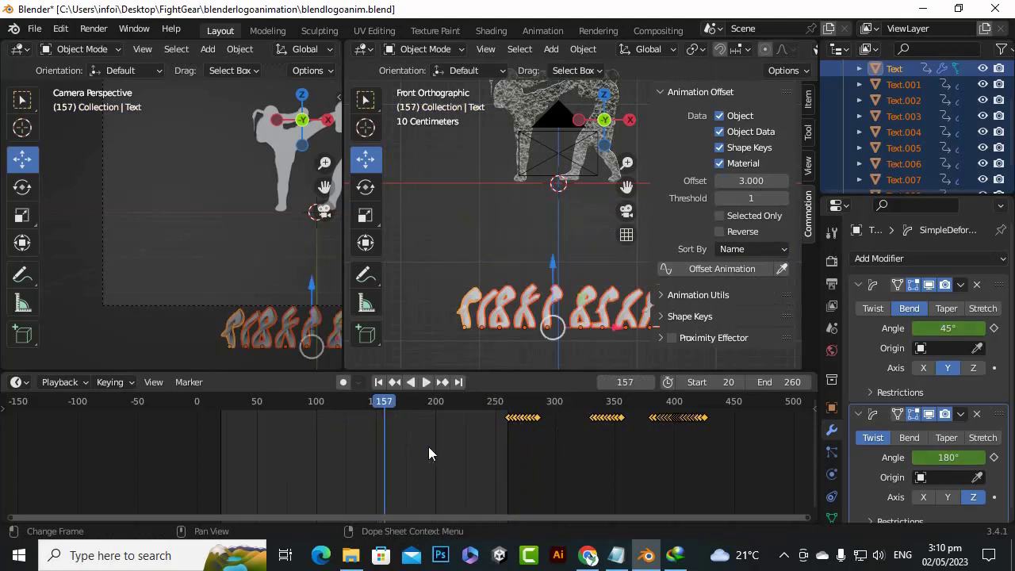
{"action": "scroll", "coordinate": [439, 452], "scroll_direction": "down", "scroll_amount": 4}
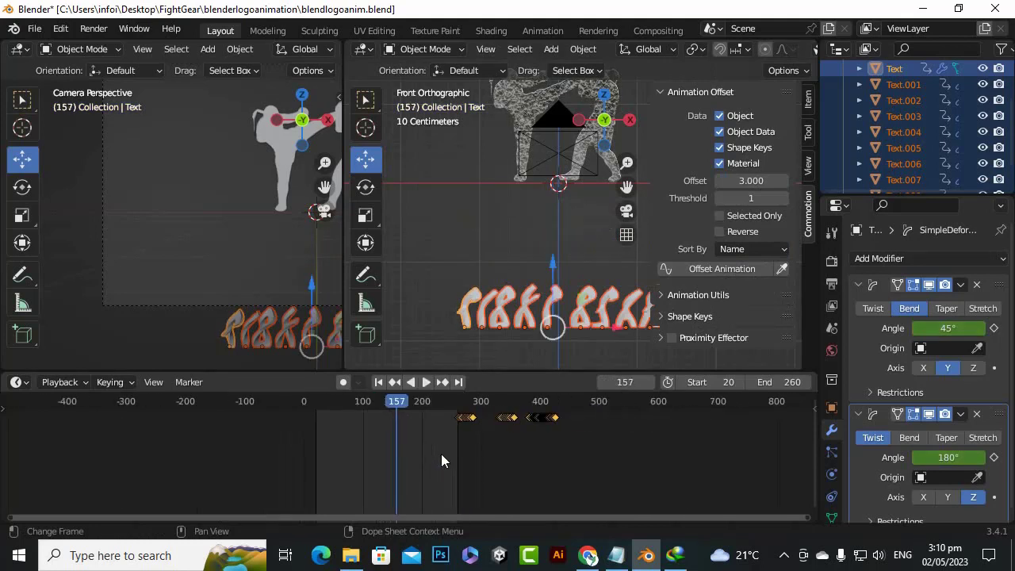
{"action": "left_click_drag", "start_coordinate": [398, 402], "coordinate": [546, 451]}
{"action": "scroll", "coordinate": [473, 428], "scroll_direction": "up", "scroll_amount": 5}
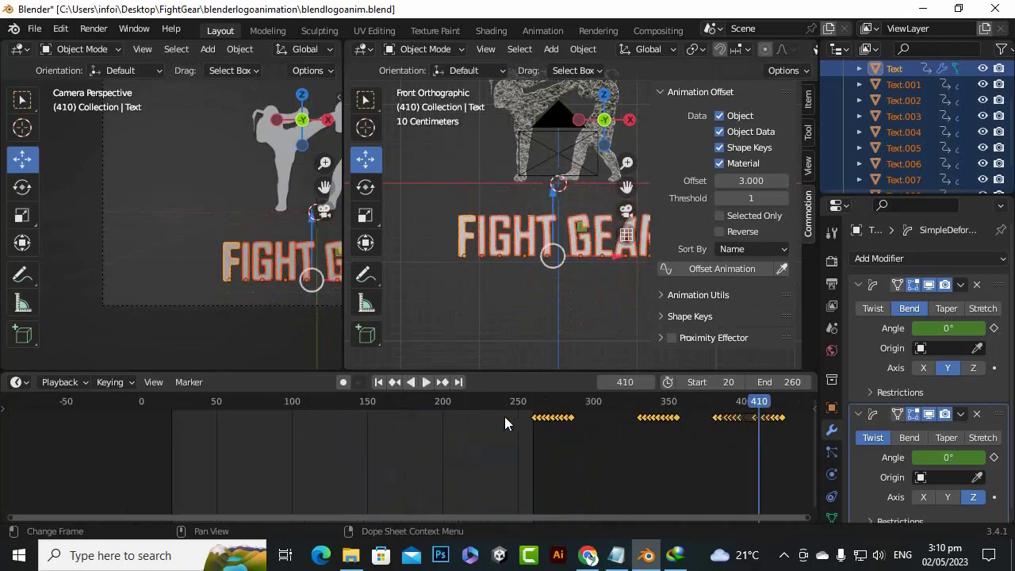
{"action": "left_click_drag", "start_coordinate": [760, 404], "coordinate": [553, 444]}
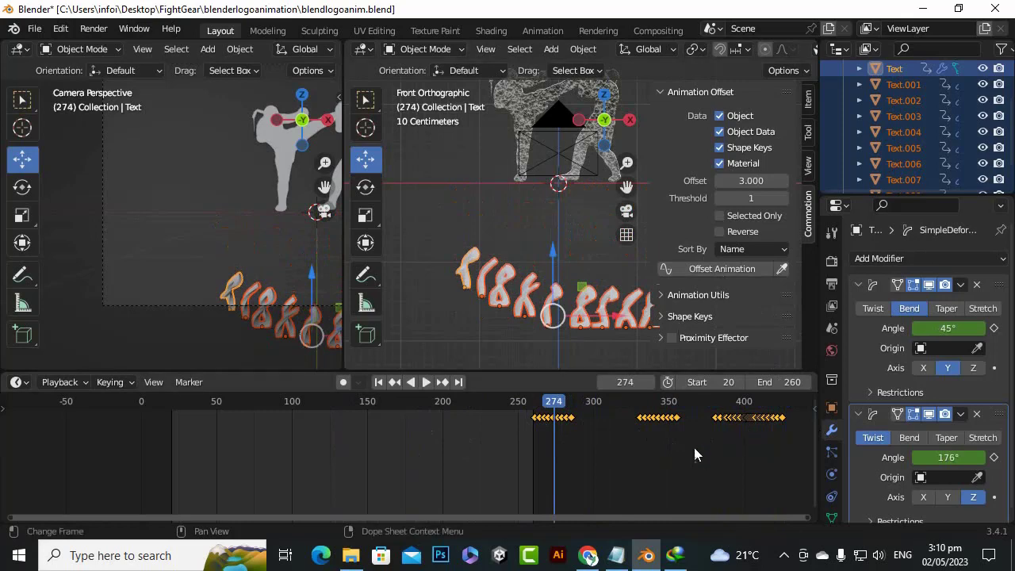
{"action": "scroll", "coordinate": [693, 452], "scroll_direction": "down", "scroll_amount": 1}
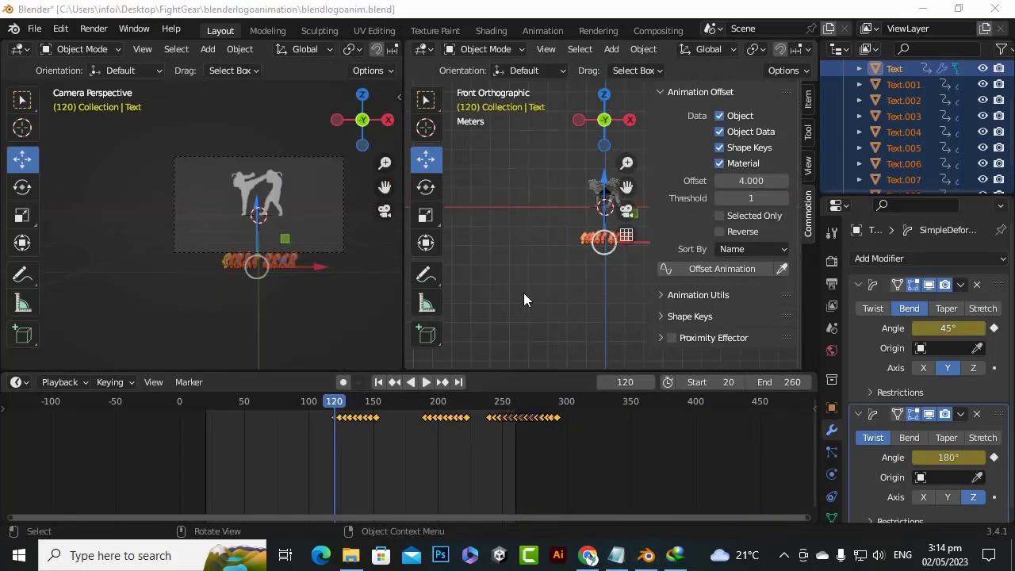
Frame the logo and letters in both views, and review the start of the animation up to frame 24
{"action": "scroll", "coordinate": [539, 438], "scroll_direction": "up", "scroll_amount": 3}
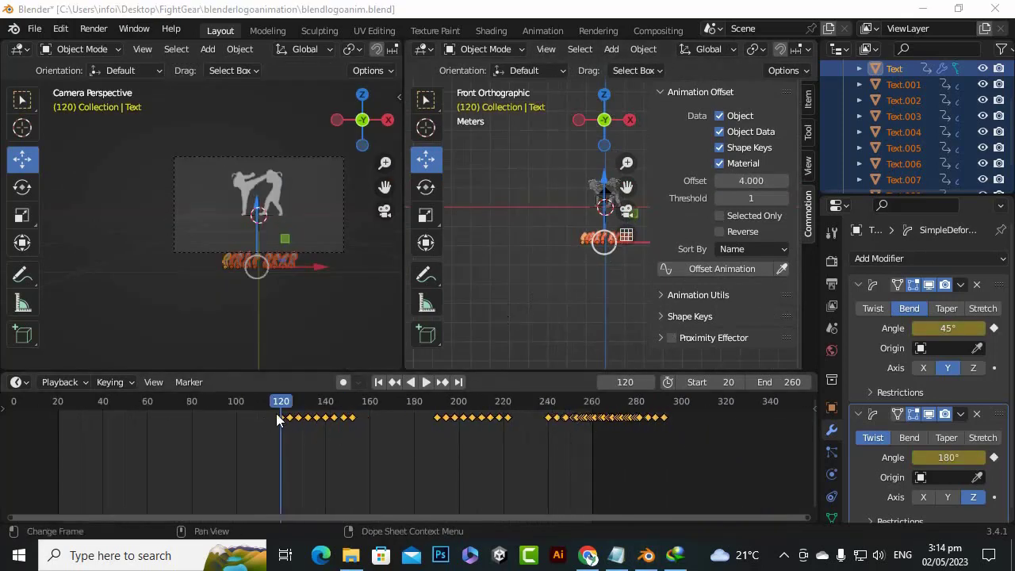
{"action": "scroll", "coordinate": [465, 440], "scroll_direction": "up", "scroll_amount": 1}
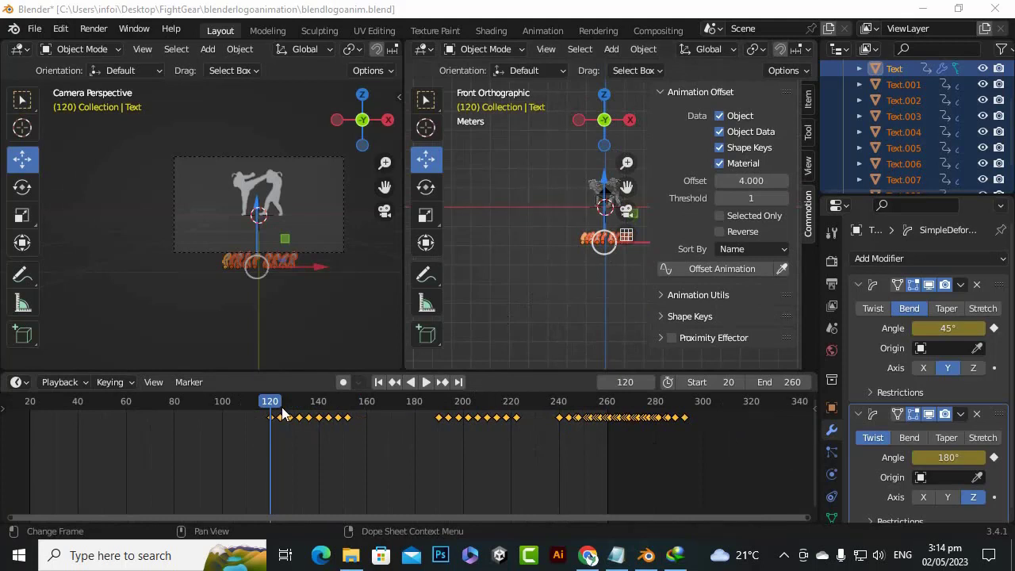
{"action": "scroll", "coordinate": [540, 239], "scroll_direction": "down", "scroll_amount": 5}
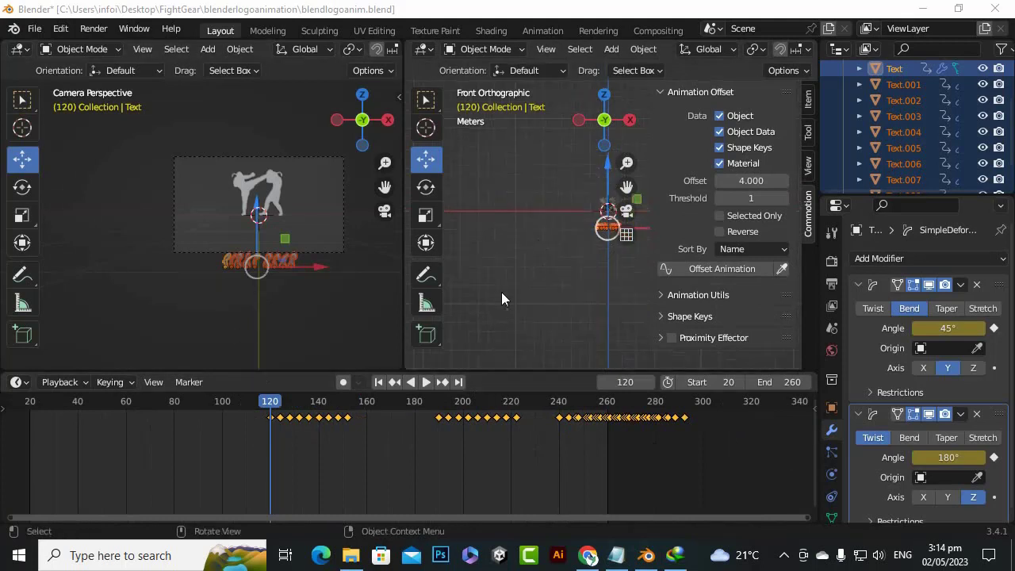
{"action": "scroll", "coordinate": [521, 250], "scroll_direction": "up", "scroll_amount": 5}
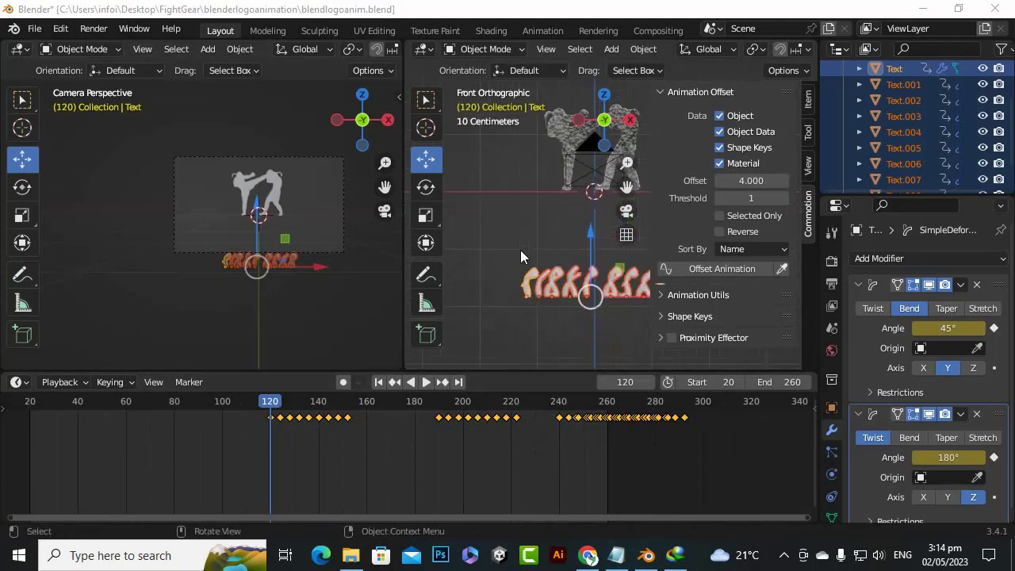
{"action": "scroll", "coordinate": [521, 250], "scroll_direction": "down", "scroll_amount": 3}
{"action": "scroll", "coordinate": [185, 193], "scroll_direction": "up", "scroll_amount": 2}
{"action": "scroll", "coordinate": [187, 193], "scroll_direction": "up", "scroll_amount": 2}
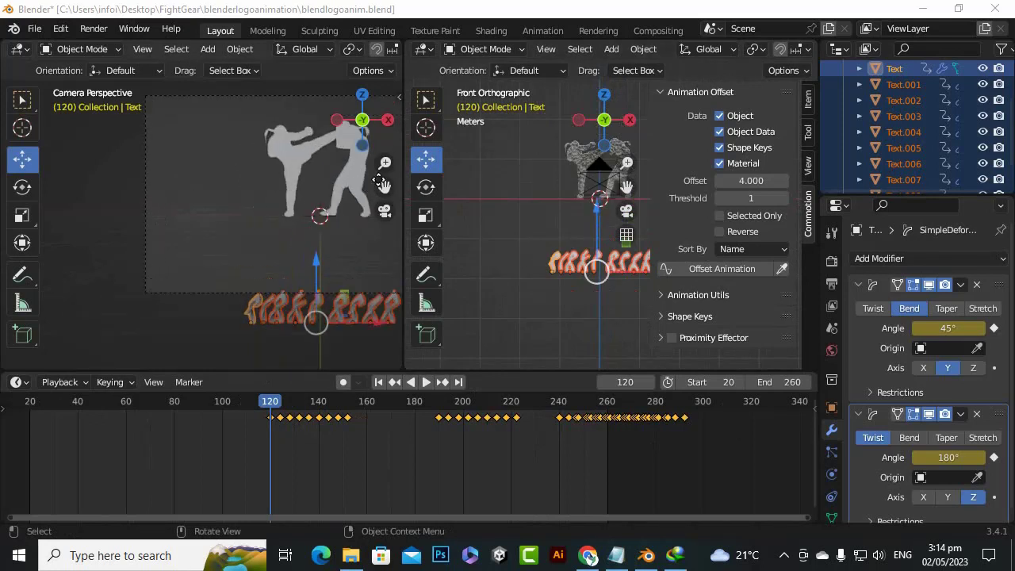
{"action": "left_click_drag", "start_coordinate": [381, 184], "coordinate": [285, 212]}
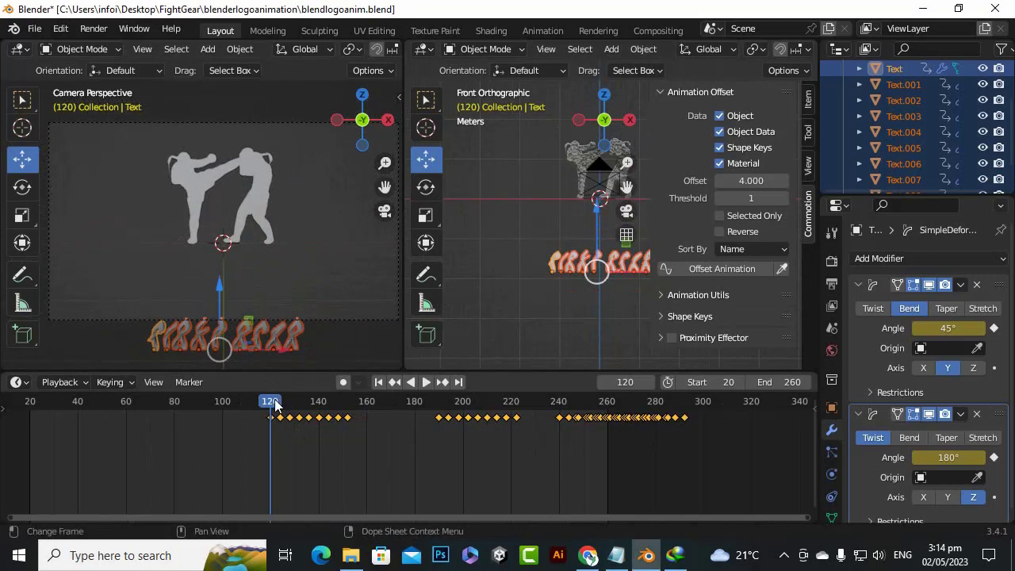
{"action": "left_click_drag", "start_coordinate": [273, 404], "coordinate": [40, 442]}
{"action": "key", "text": "space"}
{"action": "key", "text": "space"}
{"action": "scroll", "coordinate": [145, 438], "scroll_direction": "down", "scroll_amount": 2}
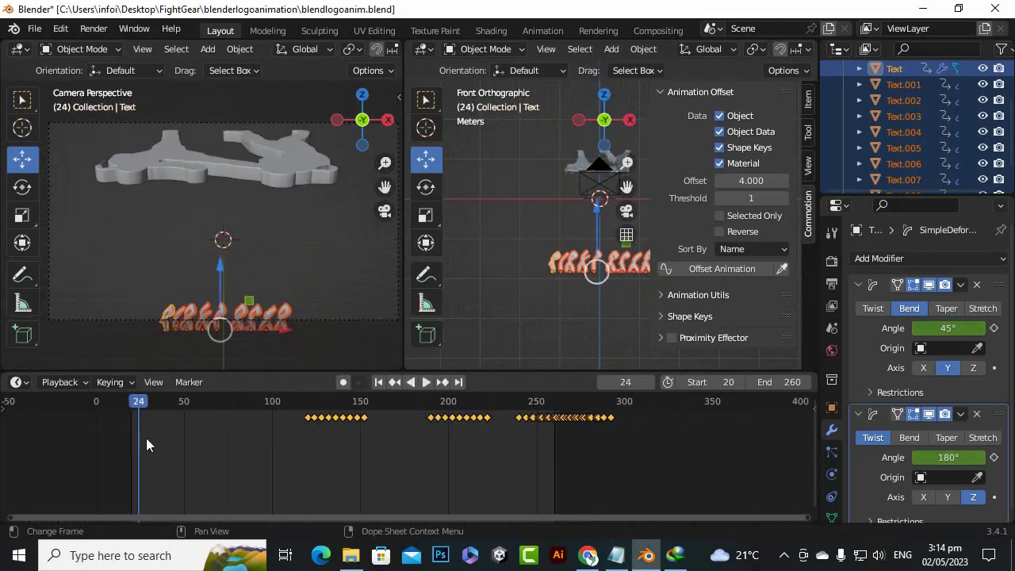
{"action": "scroll", "coordinate": [117, 421], "scroll_direction": "up", "scroll_amount": 1}
{"action": "mouse_move", "coordinate": [71, 411]}
{"action": "left_mouse_down"}
{"action": "mouse_move", "coordinate": [53, 411]}
{"action": "mouse_move", "coordinate": [67, 412]}
{"action": "left_mouse_up"}
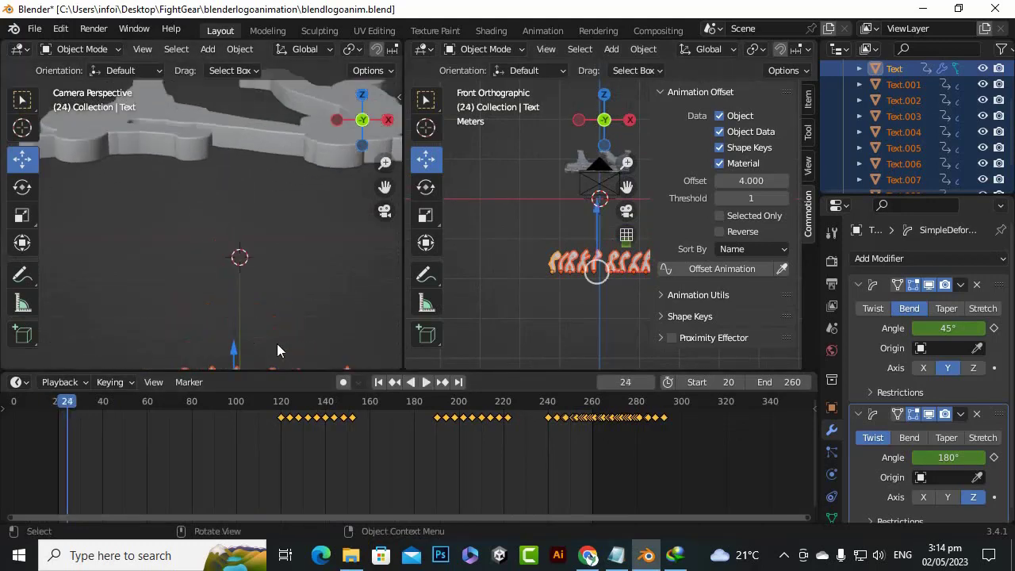
Compare where the letters sit relative to the camera frame at frame 120 and frame 20
{"action": "scroll", "coordinate": [291, 309], "scroll_direction": "down", "scroll_amount": 3}
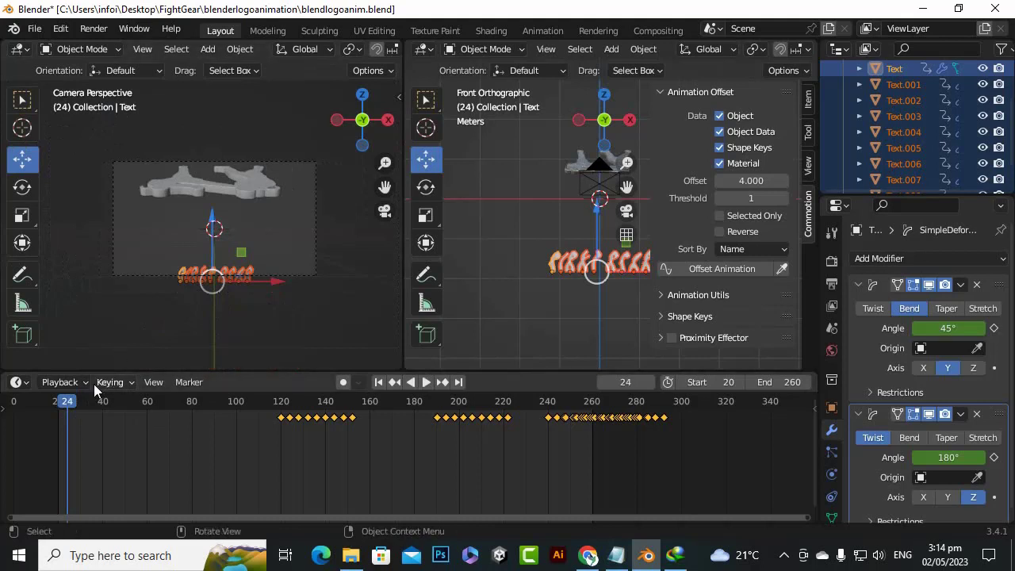
{"action": "left_click_drag", "start_coordinate": [73, 404], "coordinate": [282, 419]}
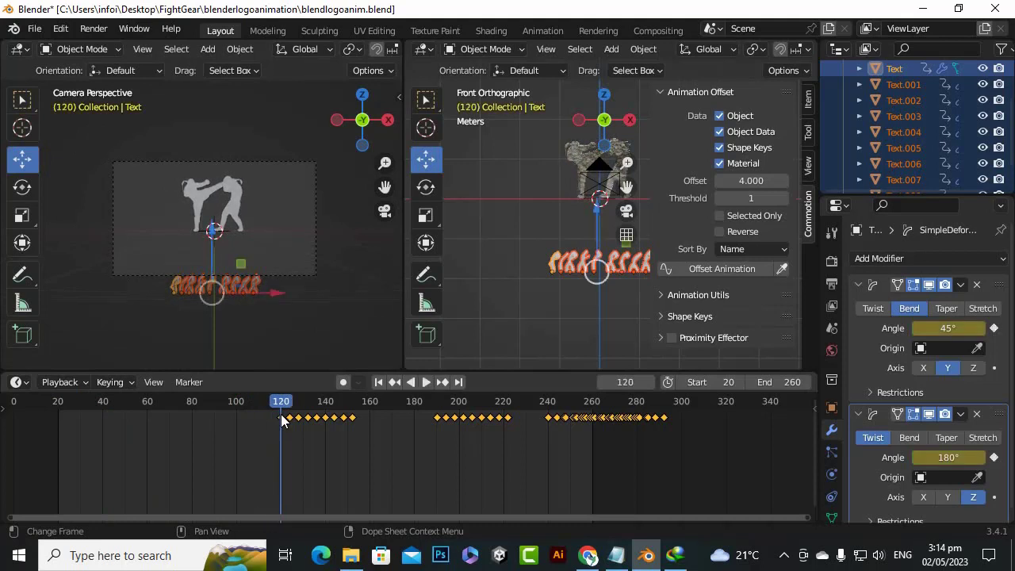
{"action": "scroll", "coordinate": [240, 312], "scroll_direction": "up", "scroll_amount": 2}
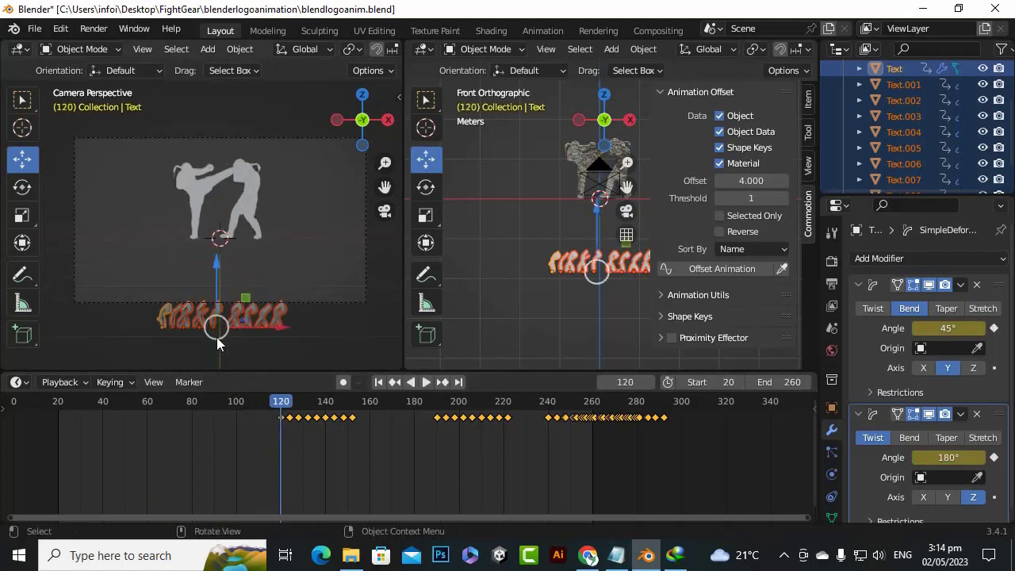
{"action": "left_click_drag", "start_coordinate": [271, 407], "coordinate": [58, 456]}
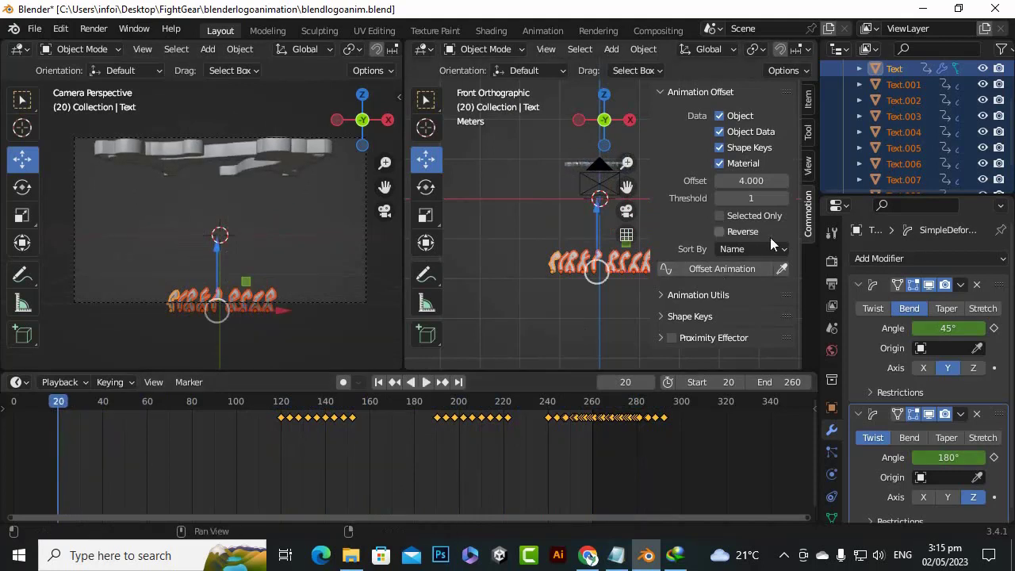
Select the camera and turn the front view into an angled perspective to examine the camera's position relative to the logo and letters
{"action": "scroll", "coordinate": [892, 139], "scroll_direction": "up", "scroll_amount": 2}
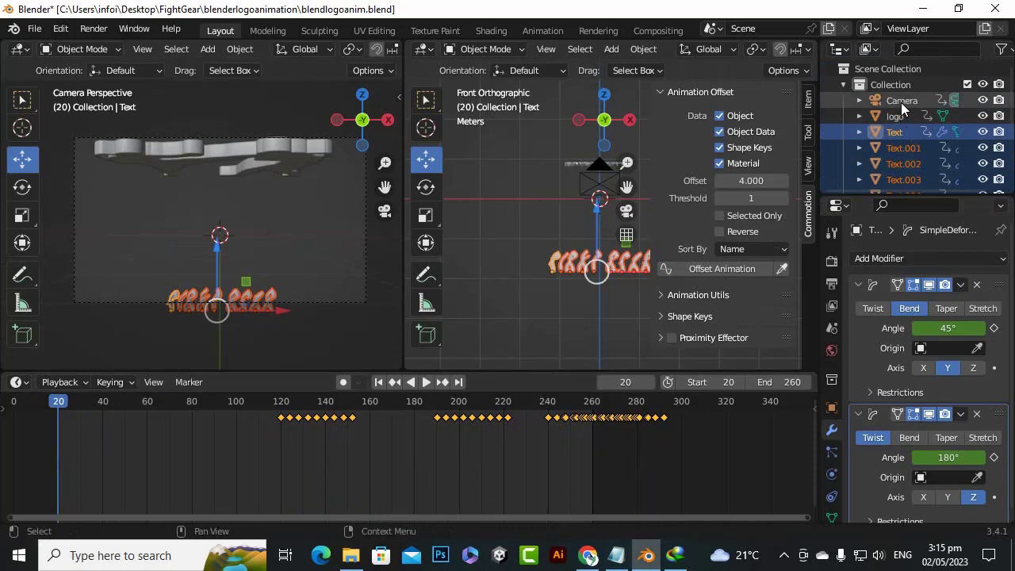
{"action": "left_click", "coordinate": [901, 102]}
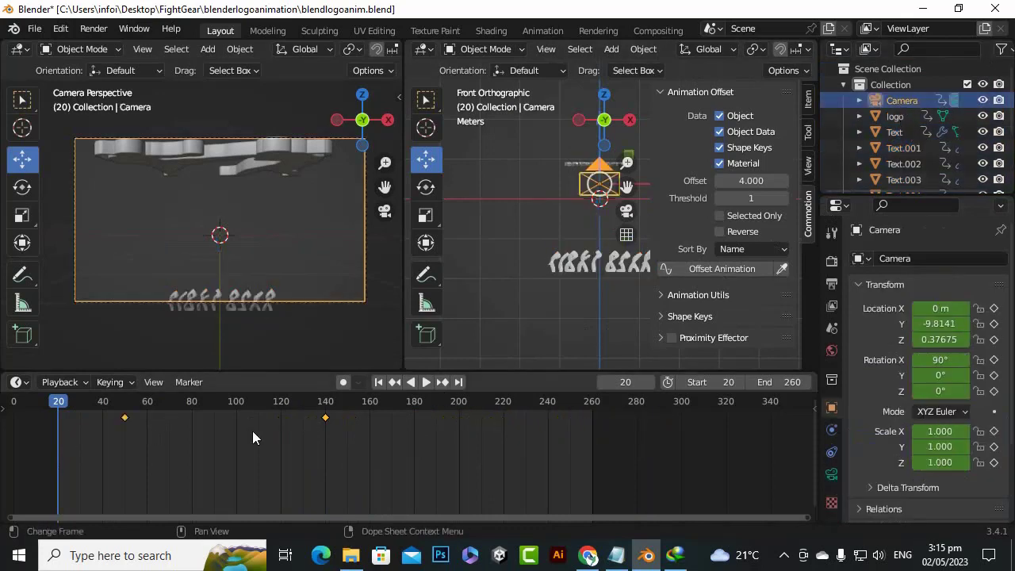
{"action": "scroll", "coordinate": [296, 269], "scroll_direction": "down", "scroll_amount": 3}
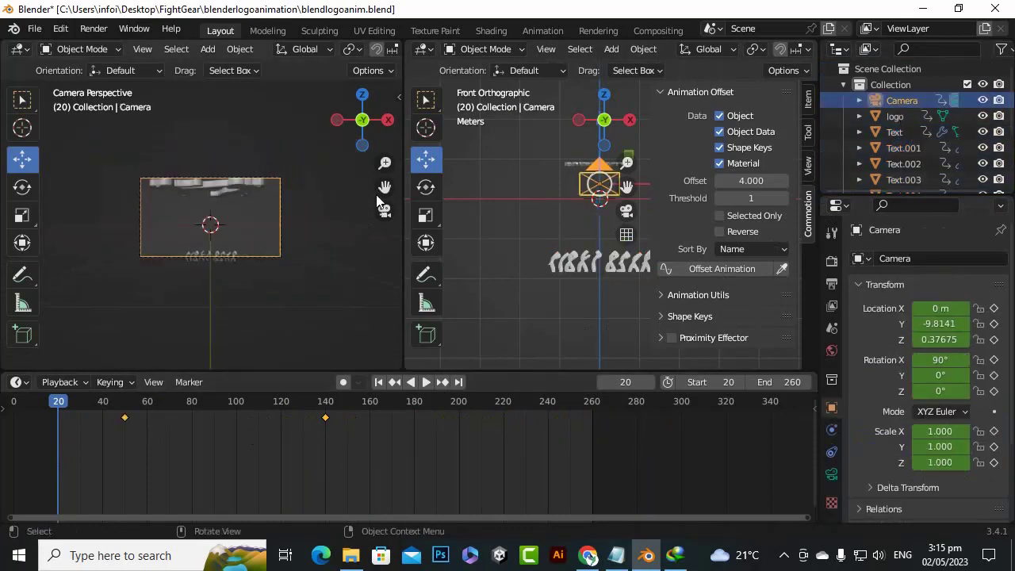
{"action": "left_click_drag", "start_coordinate": [383, 189], "coordinate": [333, 198]}
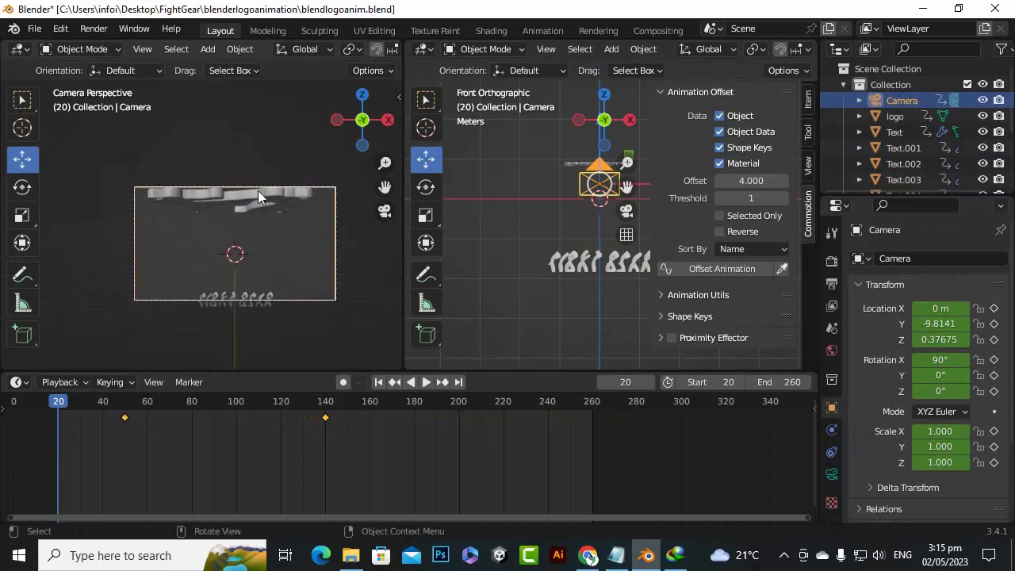
{"action": "scroll", "coordinate": [257, 190], "scroll_direction": "up", "scroll_amount": 4}
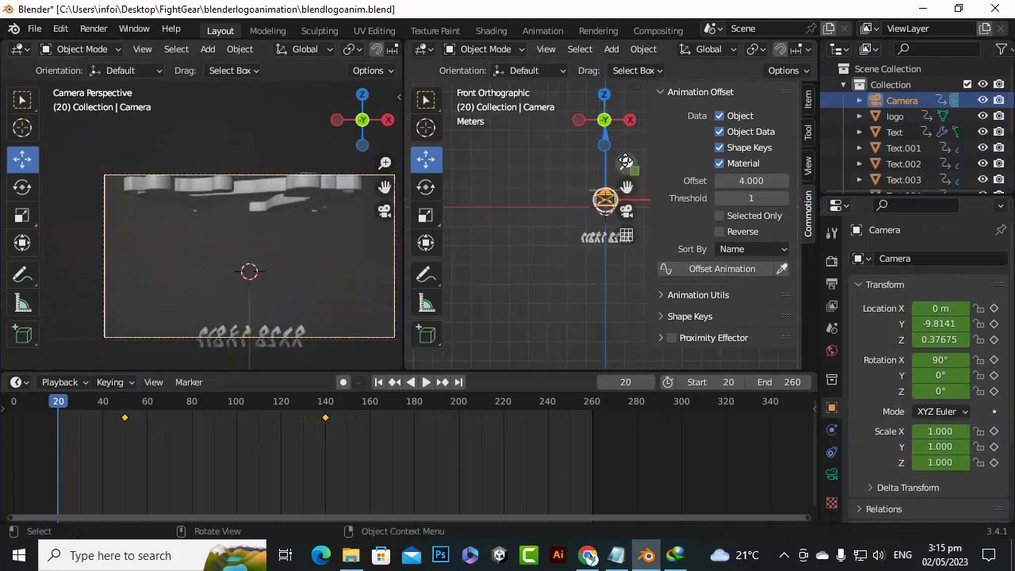
{"action": "mouse_move", "coordinate": [605, 119]}
{"action": "left_mouse_down"}
{"action": "mouse_move", "coordinate": [618, 135]}
{"action": "mouse_move", "coordinate": [600, 130]}
{"action": "left_mouse_up"}
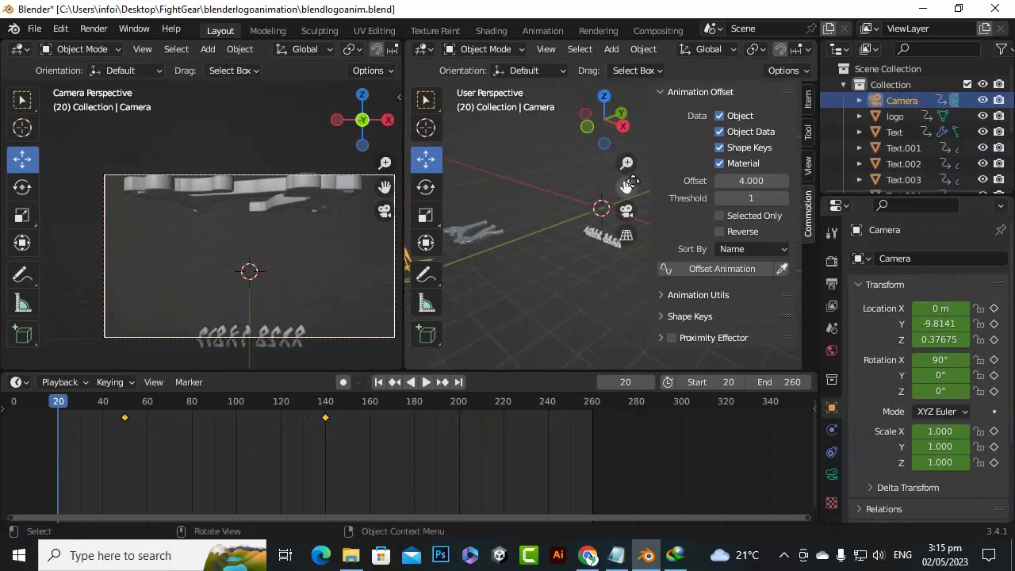
{"action": "left_click_drag", "start_coordinate": [629, 182], "coordinate": [673, 171]}
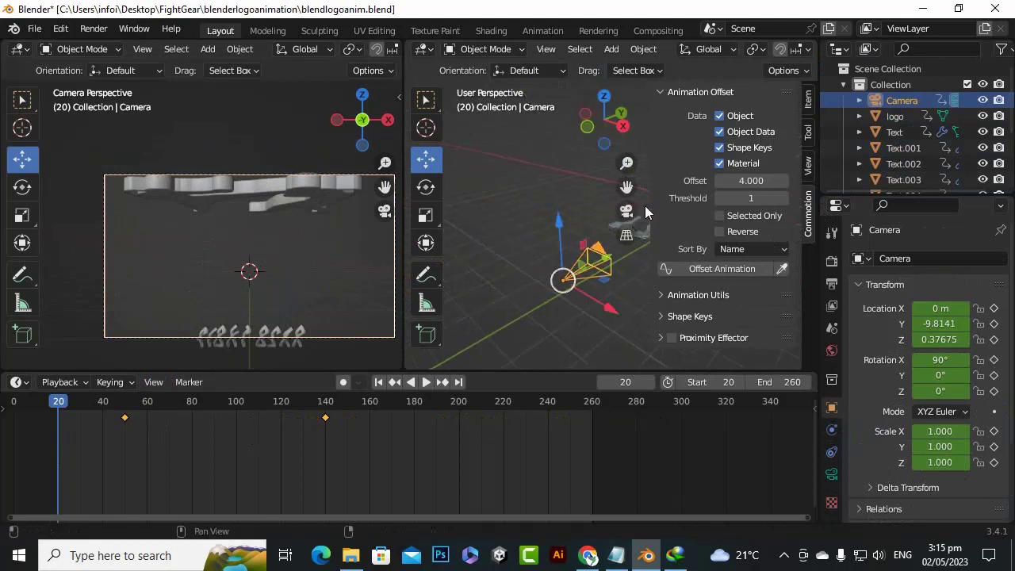
{"action": "key", "text": "b"}
{"action": "left_click", "coordinate": [599, 182]}
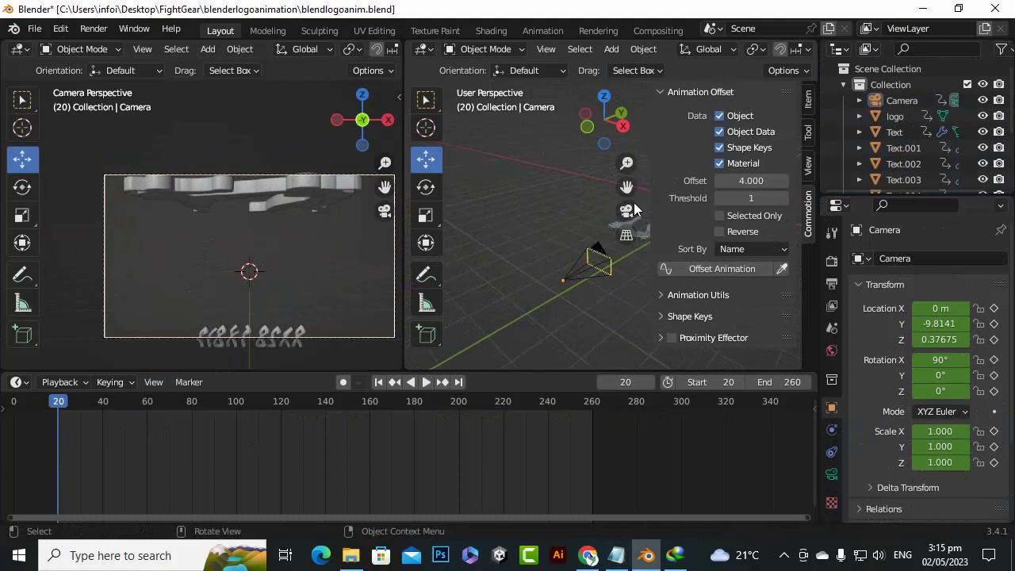
{"action": "scroll", "coordinate": [585, 309], "scroll_direction": "up", "scroll_amount": 3}
{"action": "left_click_drag", "start_coordinate": [626, 187], "coordinate": [737, 162]}
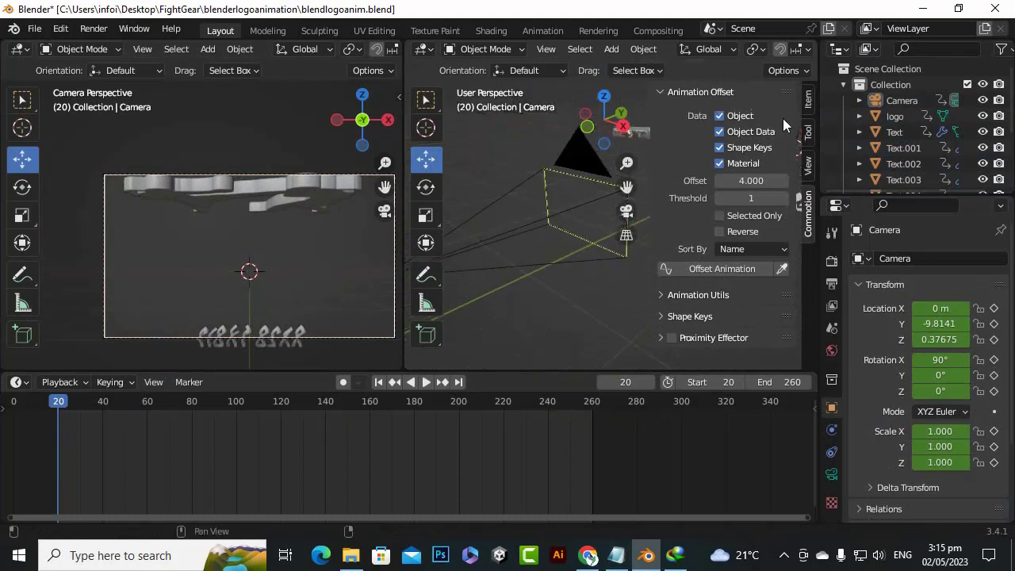
Hide the Commotion sidebar and reframe the perspective view so the camera and logo are both clearly visible
{"action": "left_click", "coordinate": [666, 92]}
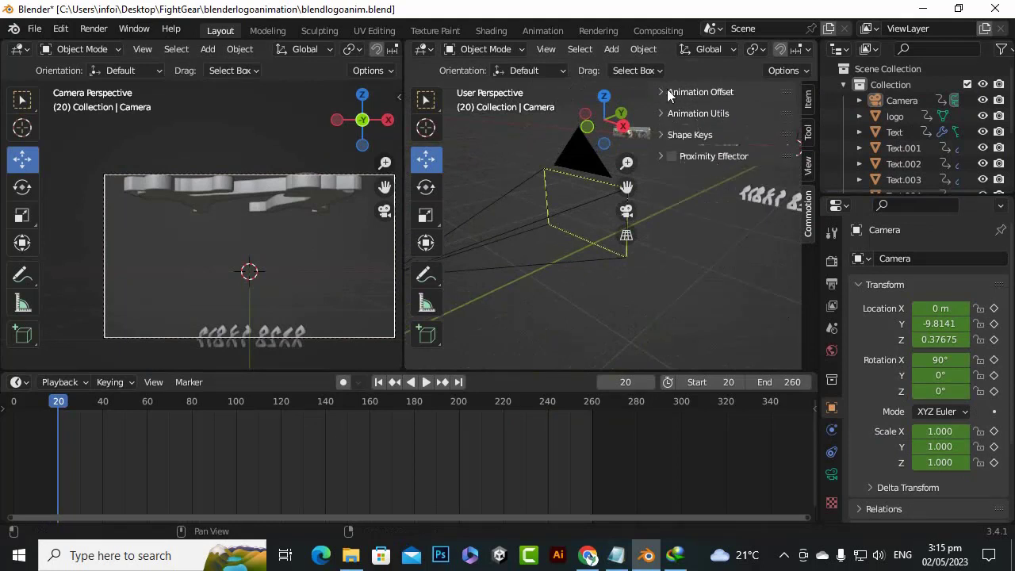
{"action": "left_click", "coordinate": [668, 93]}
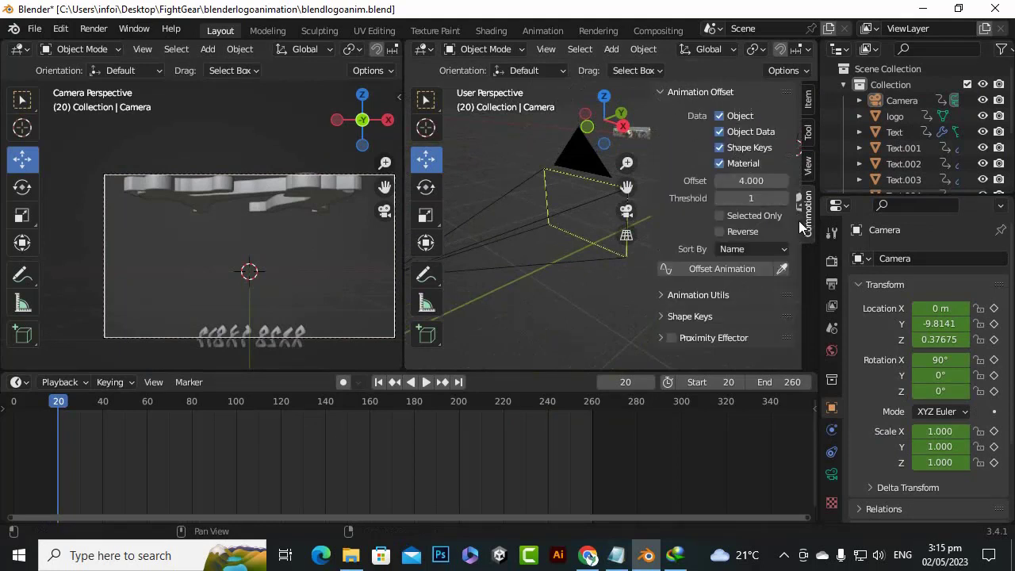
{"action": "key", "text": "n"}
{"action": "scroll", "coordinate": [588, 201], "scroll_direction": "up", "scroll_amount": 5}
{"action": "scroll", "coordinate": [591, 188], "scroll_direction": "down", "scroll_amount": 6}
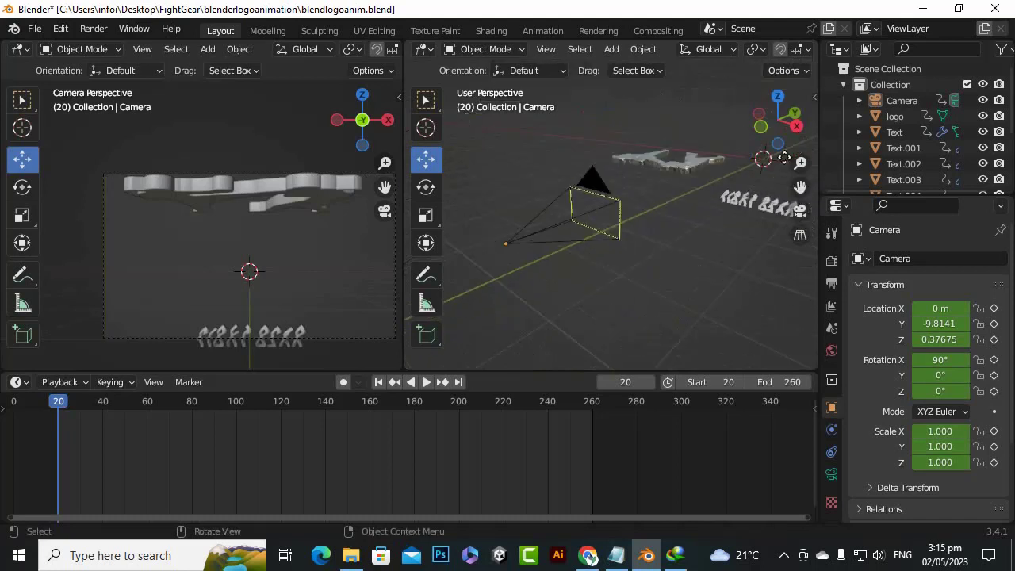
{"action": "left_click_drag", "start_coordinate": [804, 187], "coordinate": [857, 176]}
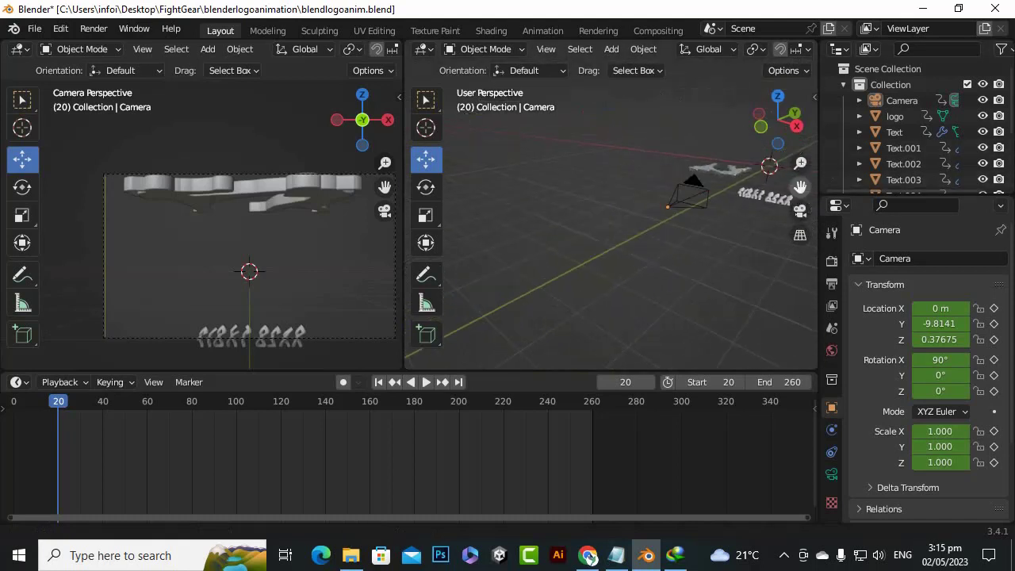
{"action": "scroll", "coordinate": [700, 204], "scroll_direction": "up", "scroll_amount": 1}
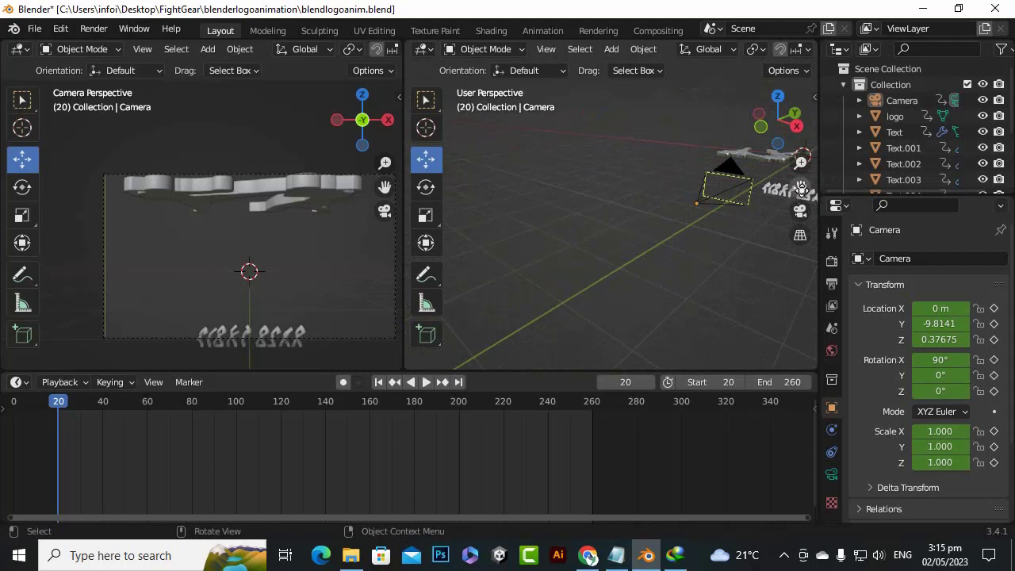
{"action": "left_click_drag", "start_coordinate": [765, 135], "coordinate": [477, 226]}
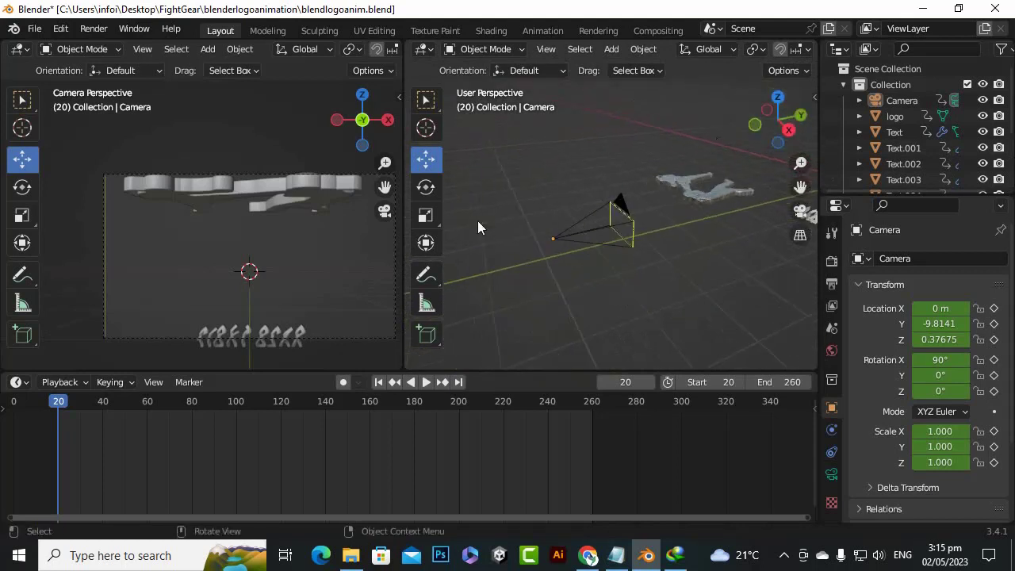
Raise the camera to a Z location of about 0.711 m and keyframe its Z location at frame 20
{"action": "left_click", "coordinate": [555, 239]}
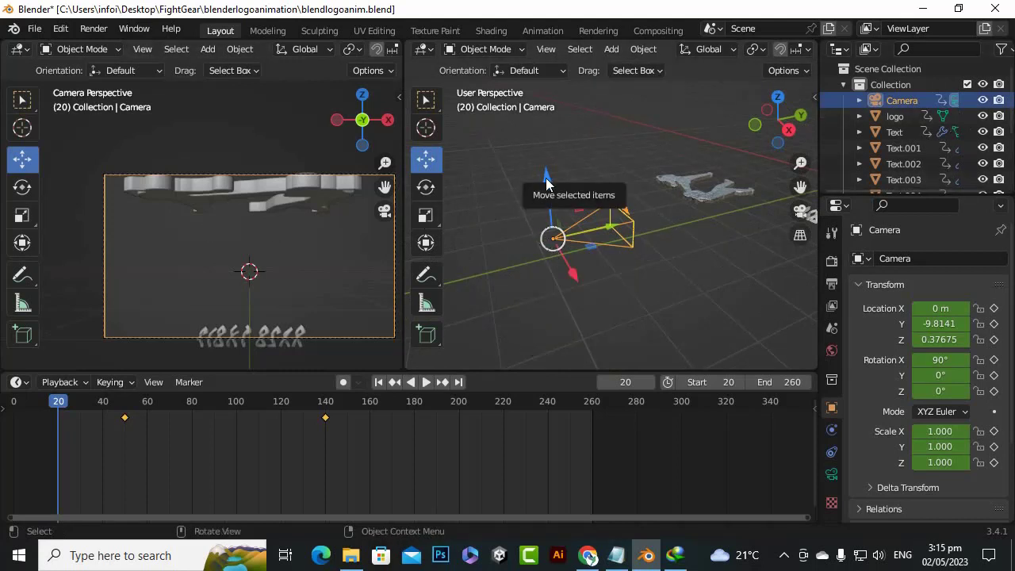
{"action": "left_click_drag", "start_coordinate": [545, 178], "coordinate": [546, 160]}
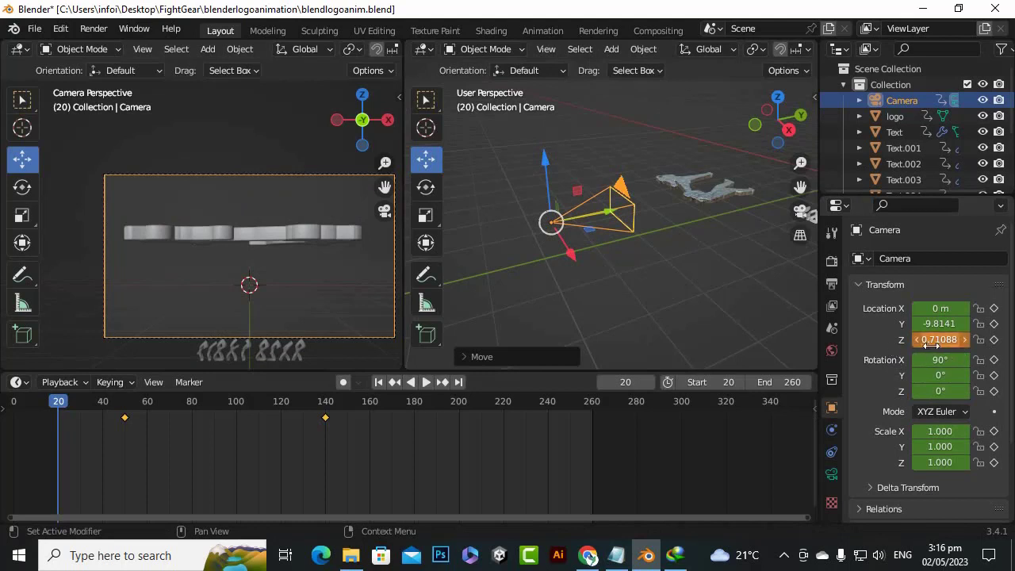
{"action": "left_click", "coordinate": [994, 339]}
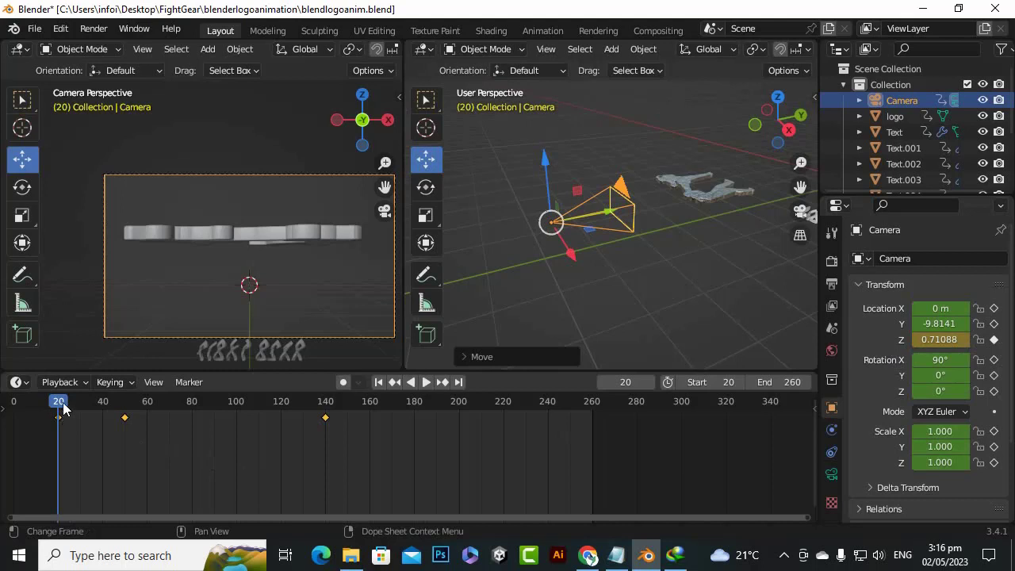
At frame 50, raise the camera to a Z location of about 0.709 m and try to keyframe that height
{"action": "key", "text": "space"}
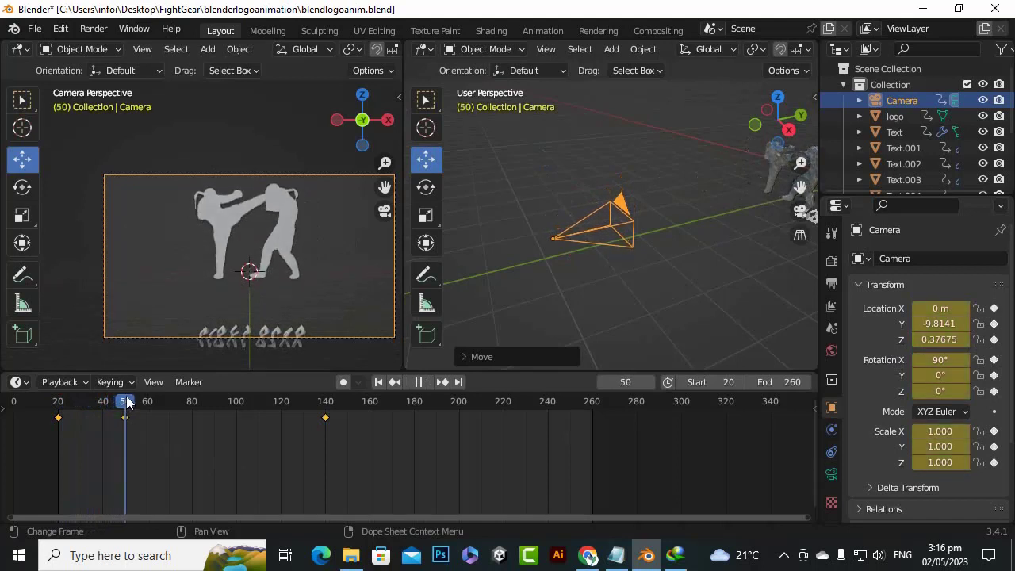
{"action": "key", "text": "space"}
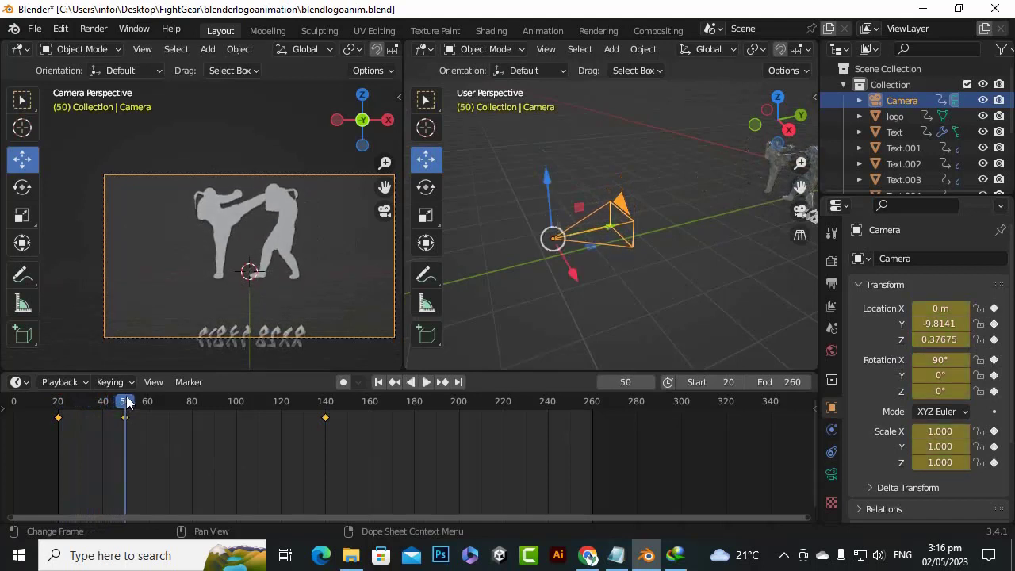
{"action": "left_click_drag", "start_coordinate": [549, 181], "coordinate": [561, 155]}
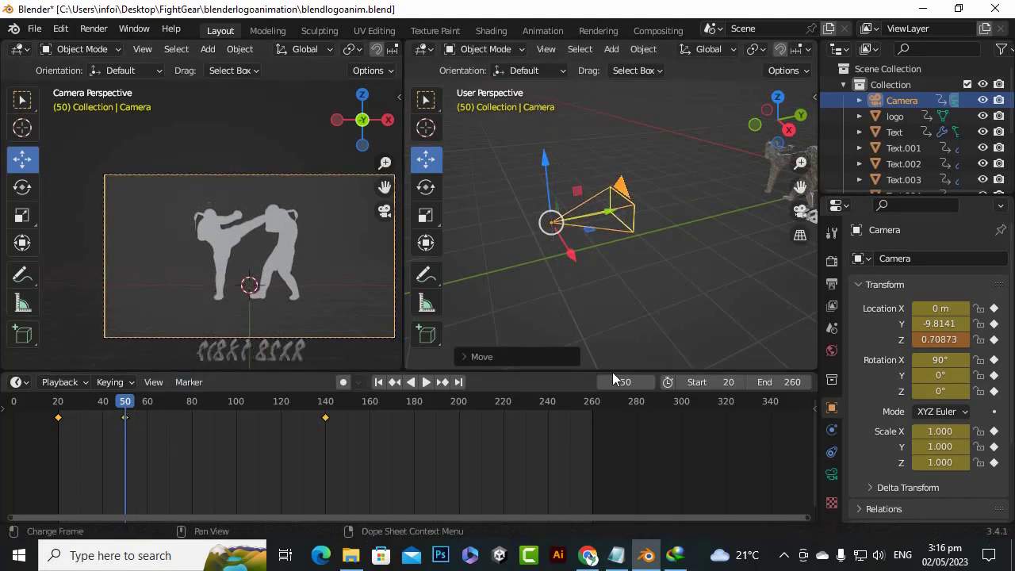
{"action": "left_click", "coordinate": [994, 340]}
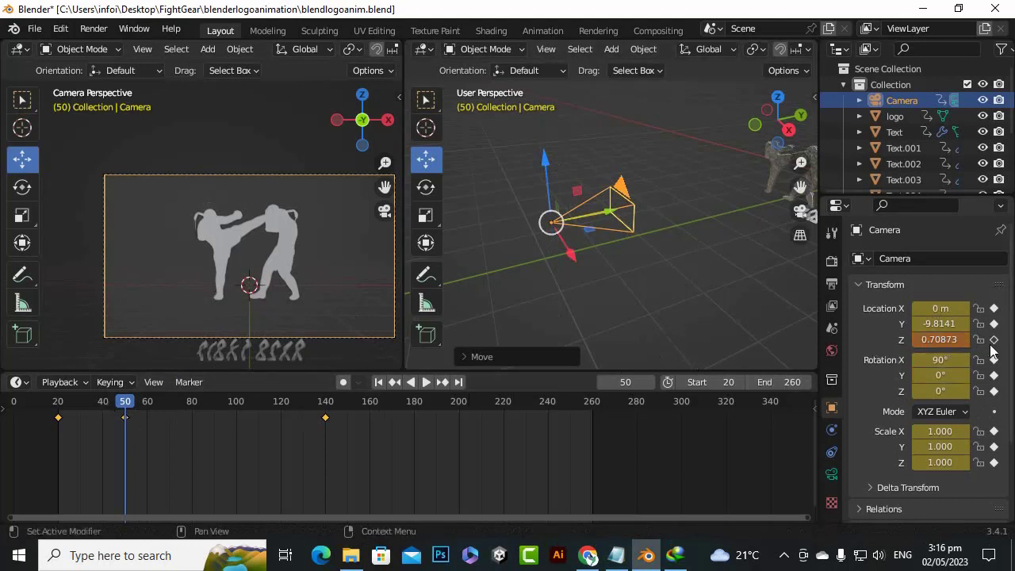
Scrub to frame 65 and back to frame 50 to check the logo and letters against the camera frame
{"action": "left_click_drag", "start_coordinate": [124, 402], "coordinate": [159, 428]}
{"action": "scroll", "coordinate": [254, 342], "scroll_direction": "up", "scroll_amount": 2}
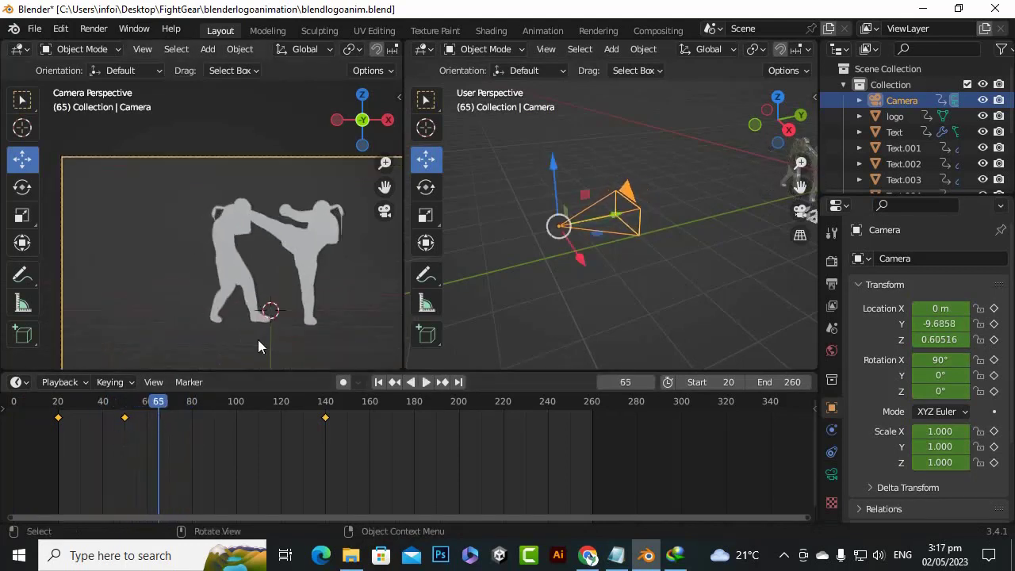
{"action": "left_click_drag", "start_coordinate": [385, 187], "coordinate": [400, 116]}
{"action": "scroll", "coordinate": [310, 346], "scroll_direction": "up", "scroll_amount": 3}
{"action": "scroll", "coordinate": [312, 347], "scroll_direction": "down", "scroll_amount": 2}
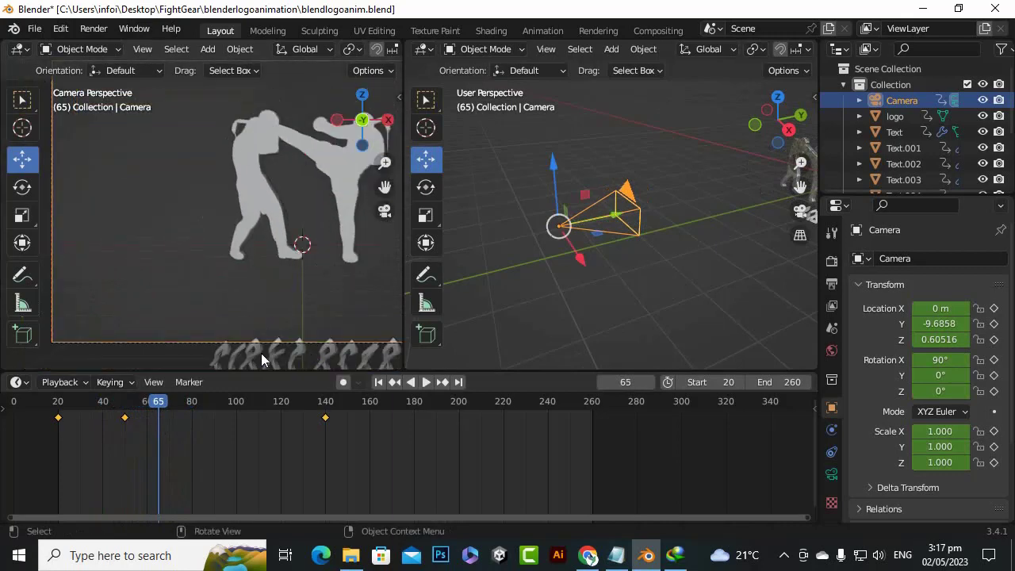
{"action": "left_click_drag", "start_coordinate": [158, 405], "coordinate": [126, 399]}
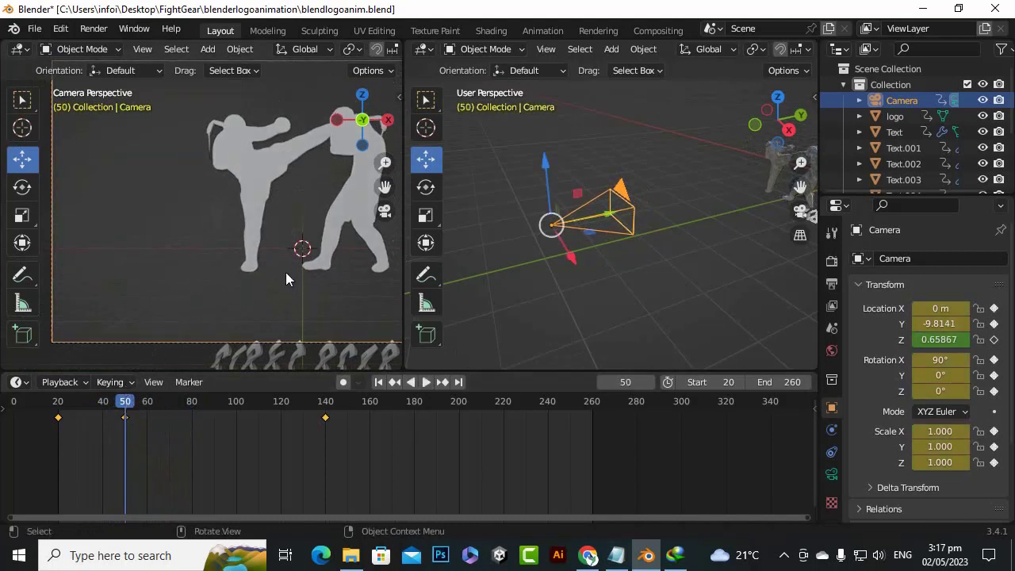
{"action": "scroll", "coordinate": [301, 274], "scroll_direction": "down", "scroll_amount": 2}
{"action": "scroll", "coordinate": [321, 301], "scroll_direction": "up", "scroll_amount": 1}
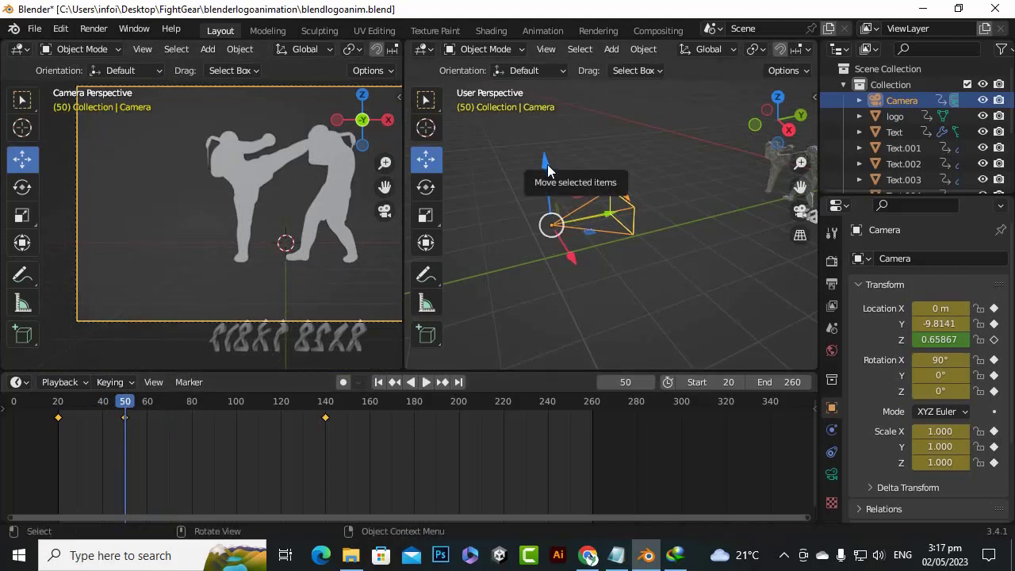
At frame 50, raise the camera to a Z location of about 0.701 m and keyframe its Z location
{"action": "left_click_drag", "start_coordinate": [547, 168], "coordinate": [549, 158]}
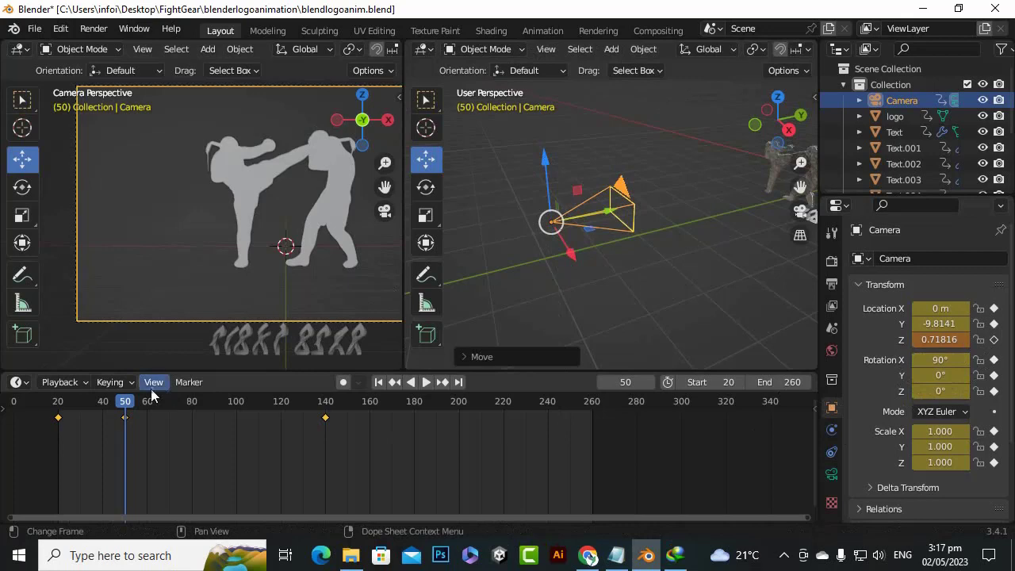
{"action": "mouse_move", "coordinate": [124, 402]}
{"action": "left_mouse_down"}
{"action": "mouse_move", "coordinate": [63, 405]}
{"action": "mouse_move", "coordinate": [125, 407]}
{"action": "left_mouse_up"}
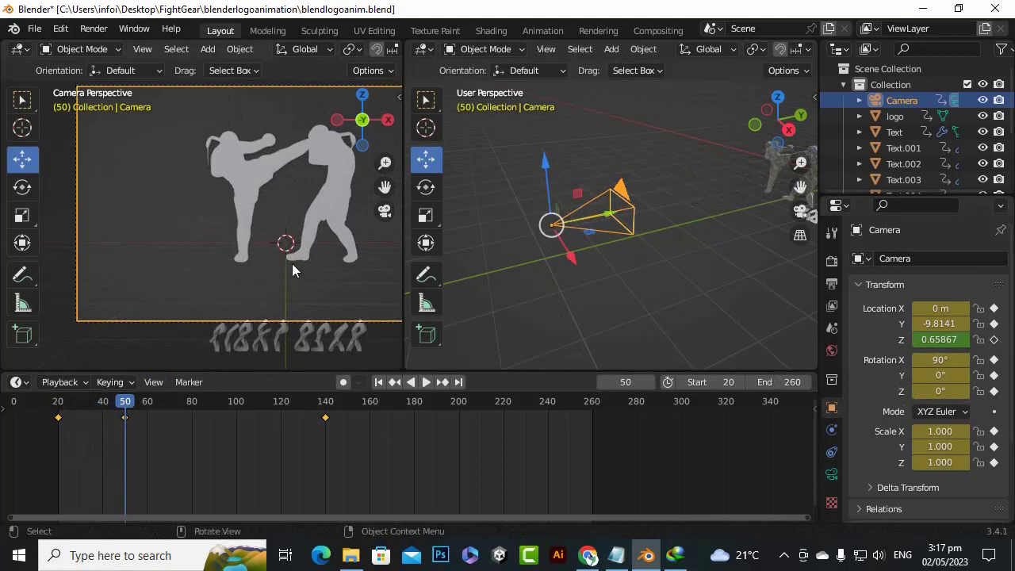
{"action": "left_click_drag", "start_coordinate": [546, 157], "coordinate": [547, 155]}
{"action": "left_click", "coordinate": [994, 340]}
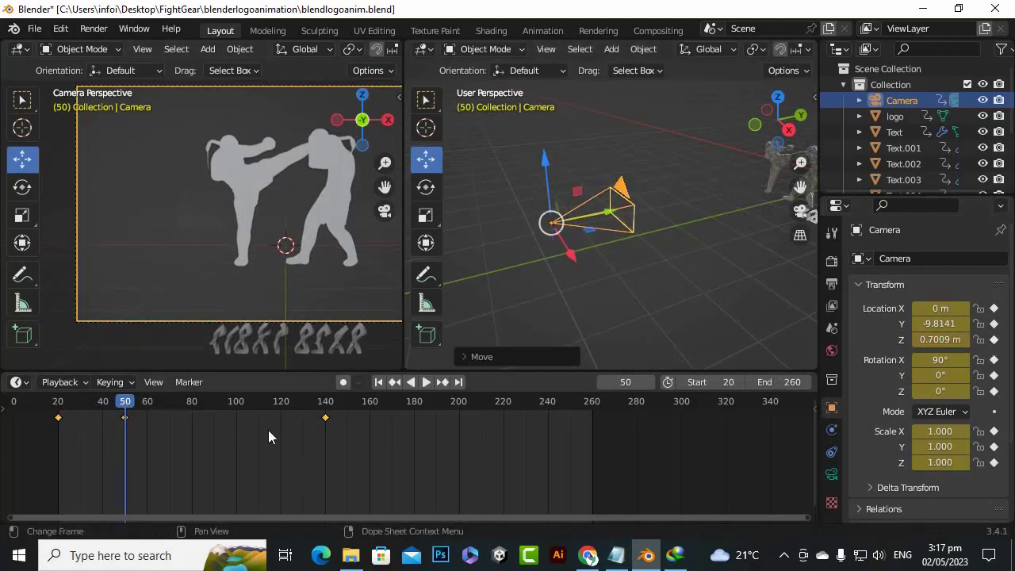
Scrub the animation to frames 260 and 292 to check when the letters finish forming FIGHT GEAR
{"action": "left_click_drag", "start_coordinate": [126, 399], "coordinate": [528, 465]}
{"action": "left_click_drag", "start_coordinate": [588, 459], "coordinate": [593, 538]}
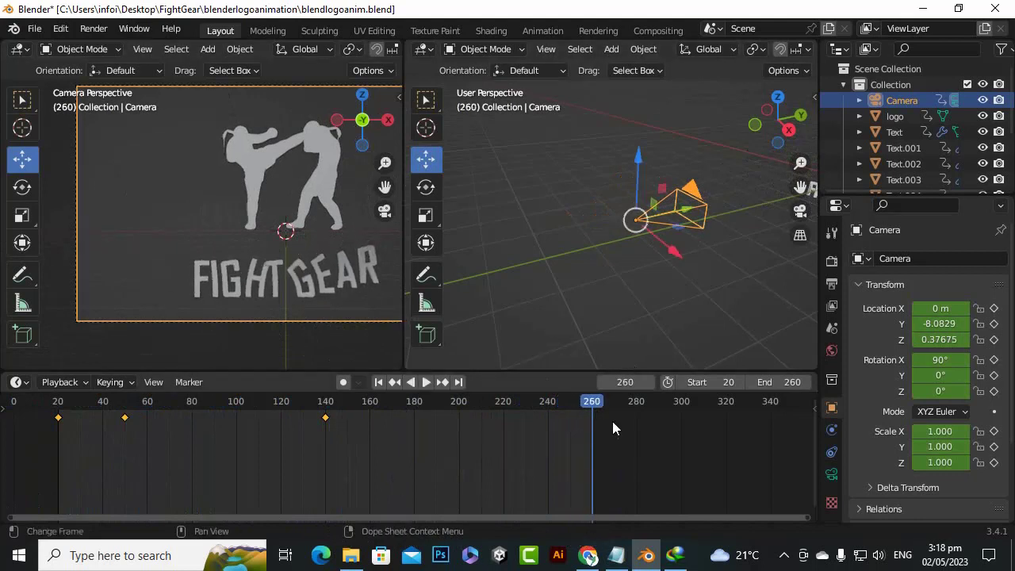
{"action": "scroll", "coordinate": [326, 238], "scroll_direction": "down", "scroll_amount": 2}
{"action": "left_click_drag", "start_coordinate": [593, 402], "coordinate": [664, 411]}
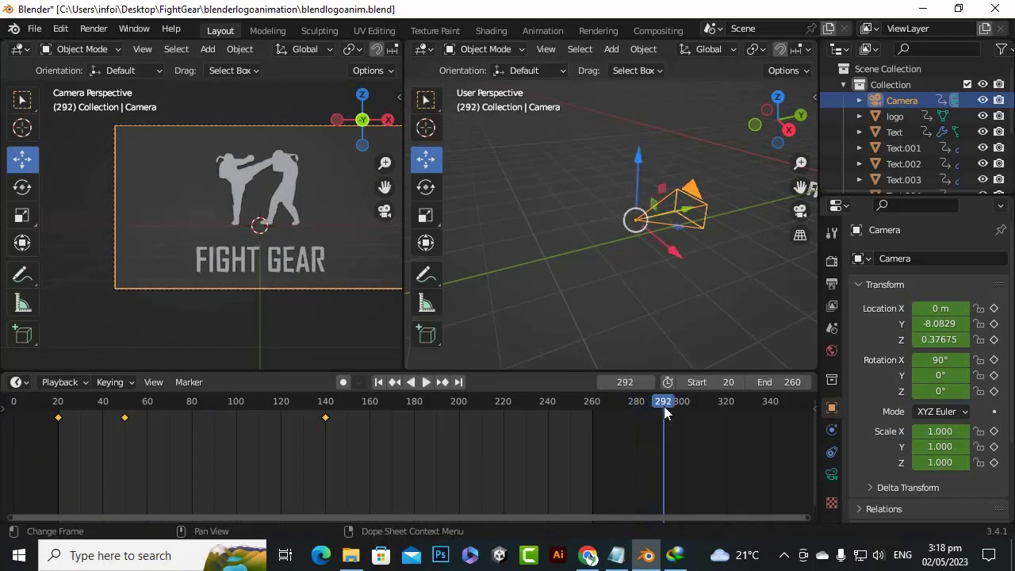
{"action": "scroll", "coordinate": [187, 255], "scroll_direction": "down", "scroll_amount": 2}
{"action": "scroll", "coordinate": [187, 255], "scroll_direction": "up", "scroll_amount": 4}
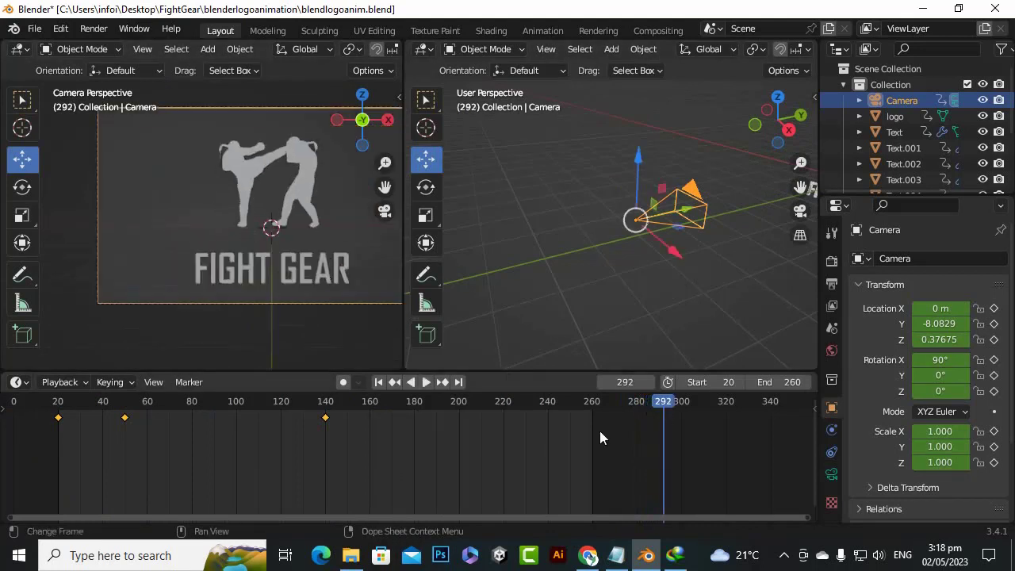
Set the animation's end frame to 300
{"action": "scroll", "coordinate": [361, 453], "scroll_direction": "down", "scroll_amount": 3}
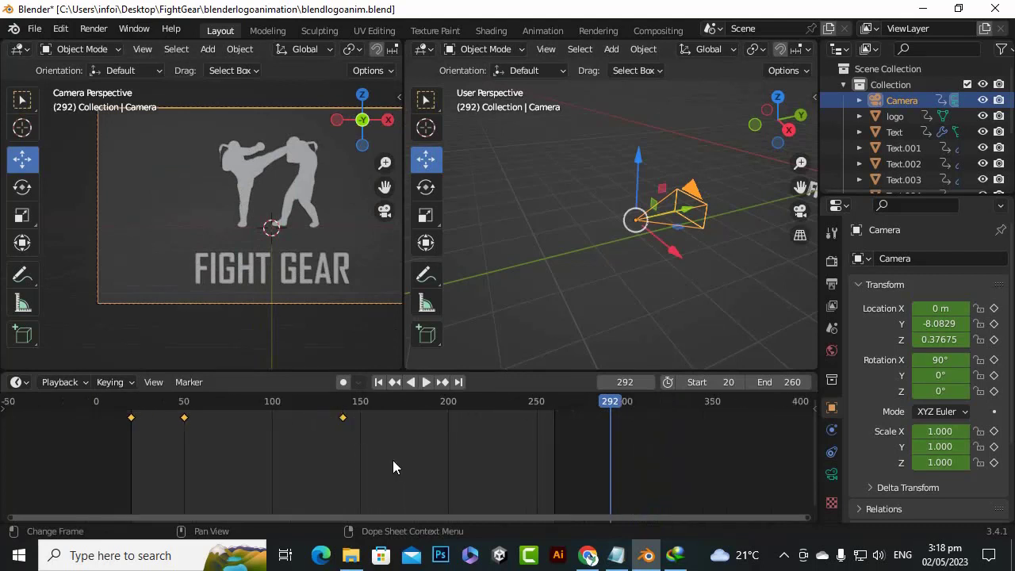
{"action": "left_click_drag", "start_coordinate": [571, 518], "coordinate": [614, 518]}
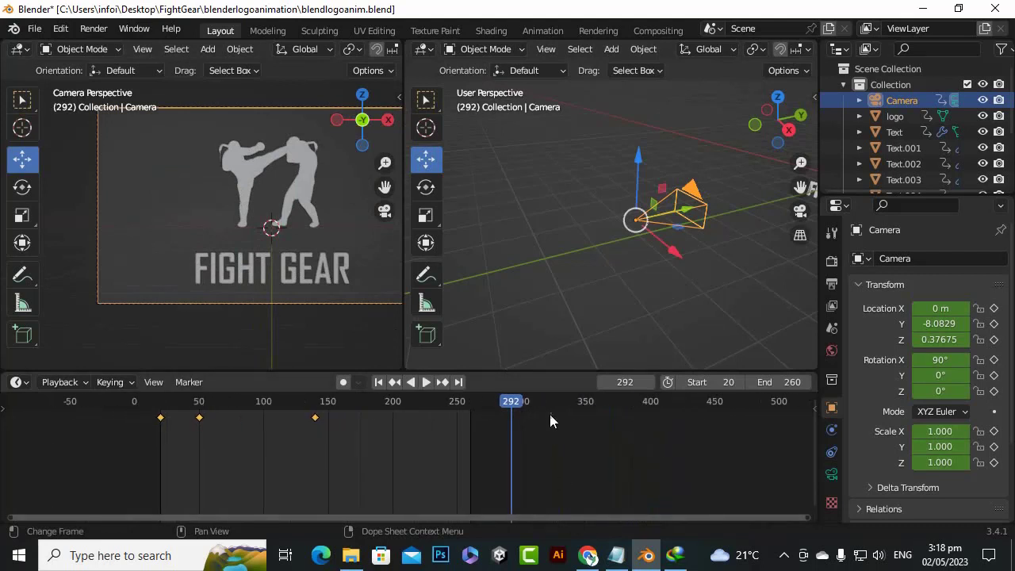
{"action": "scroll", "coordinate": [563, 416], "scroll_direction": "up", "scroll_amount": 1}
{"action": "left_click", "coordinate": [791, 388]}
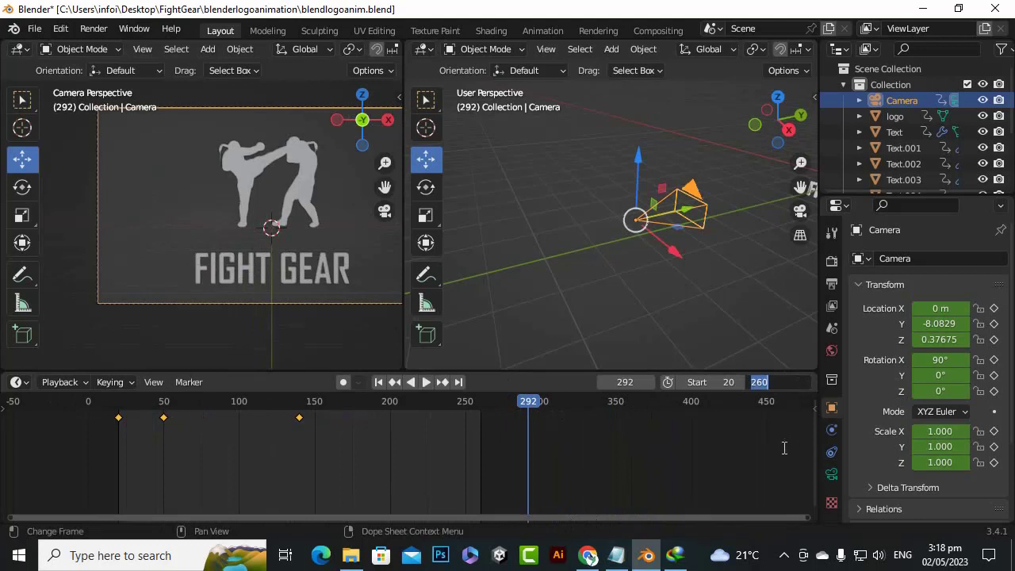
{"action": "type", "text": "300"}
{"action": "key", "text": "Return"}
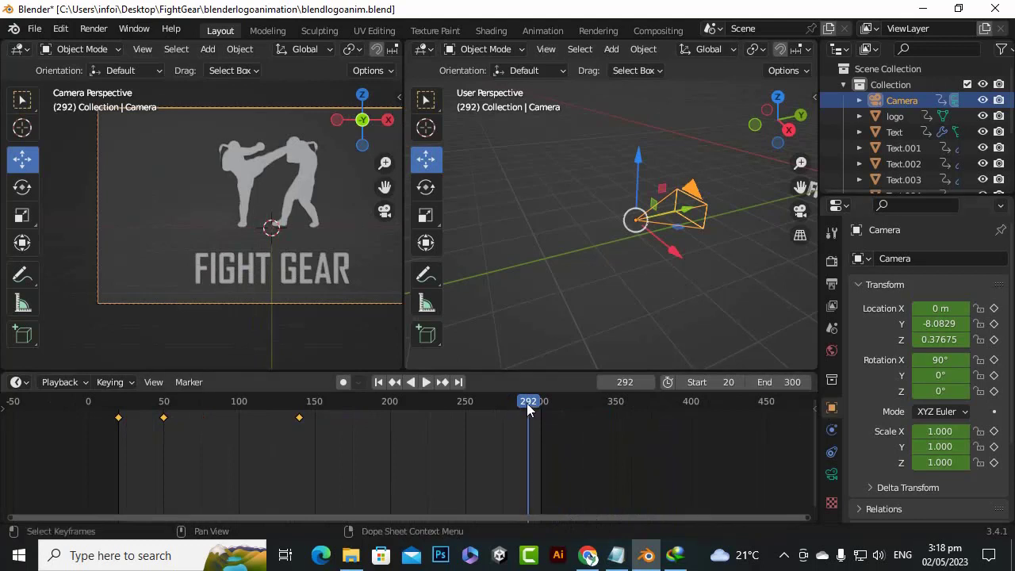
Move the playhead to frame 307, past the end of the letter animation, and save the file
{"action": "left_click_drag", "start_coordinate": [527, 405], "coordinate": [552, 455]}
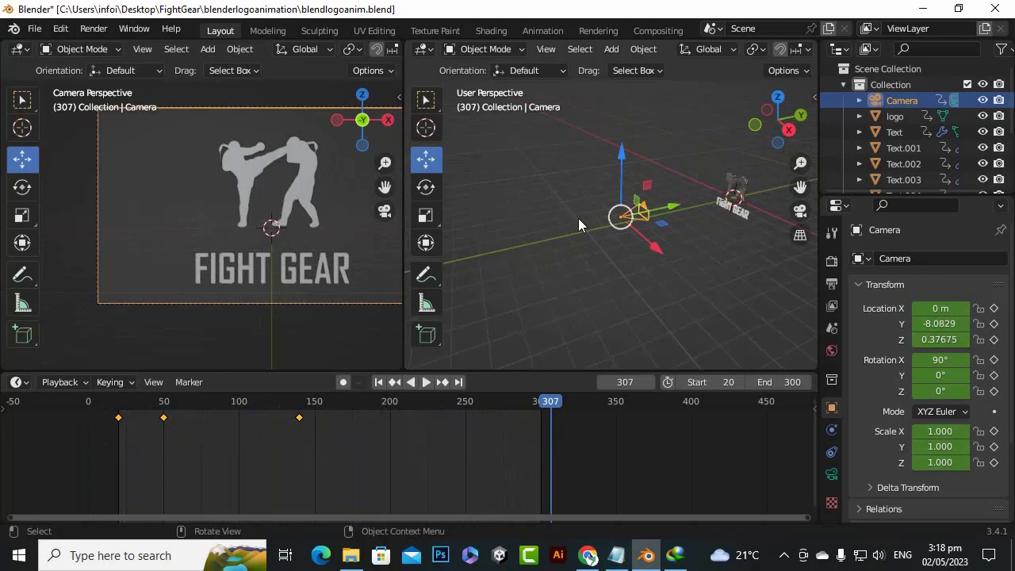
{"action": "key", "text": "ctrl+s"}
{"action": "scroll", "coordinate": [226, 297], "scroll_direction": "up", "scroll_amount": 3}
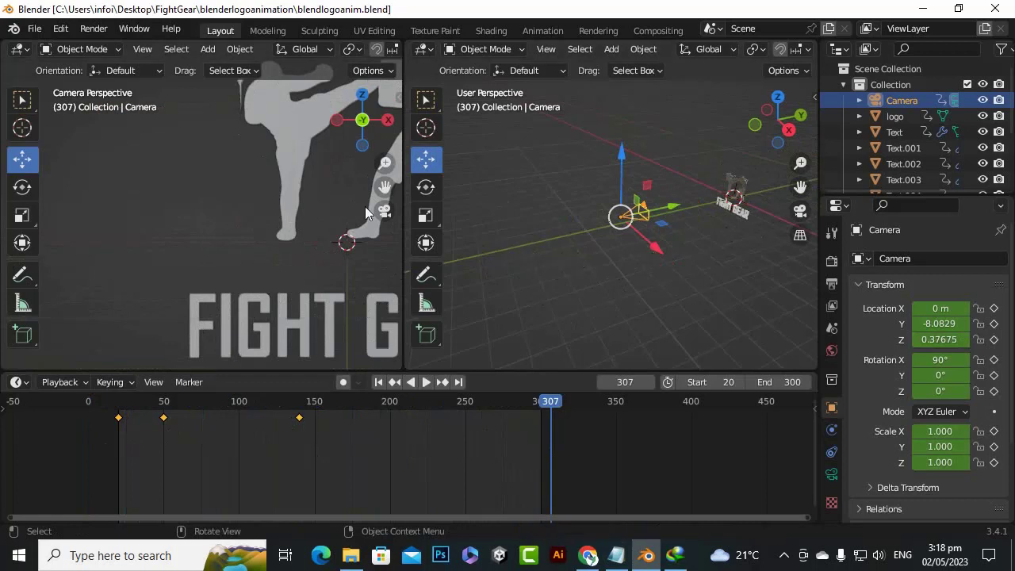
{"action": "scroll", "coordinate": [277, 202], "scroll_direction": "down", "scroll_amount": 3}
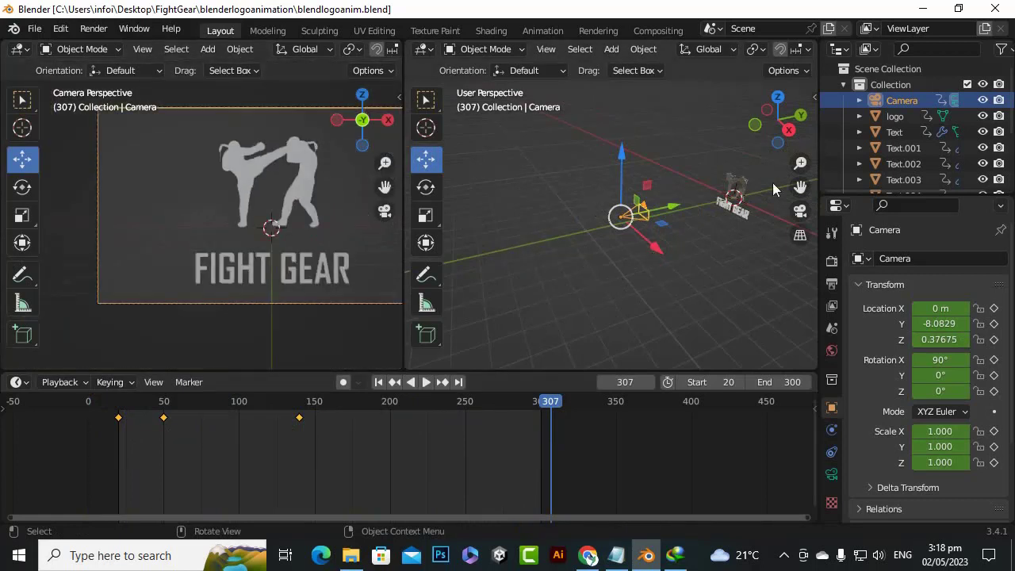
Assign the existing logomatsilver material to the letter F of FIGHT
{"action": "left_click_drag", "start_coordinate": [800, 186], "coordinate": [633, 209]}
{"action": "scroll", "coordinate": [604, 256], "scroll_direction": "up", "scroll_amount": 5}
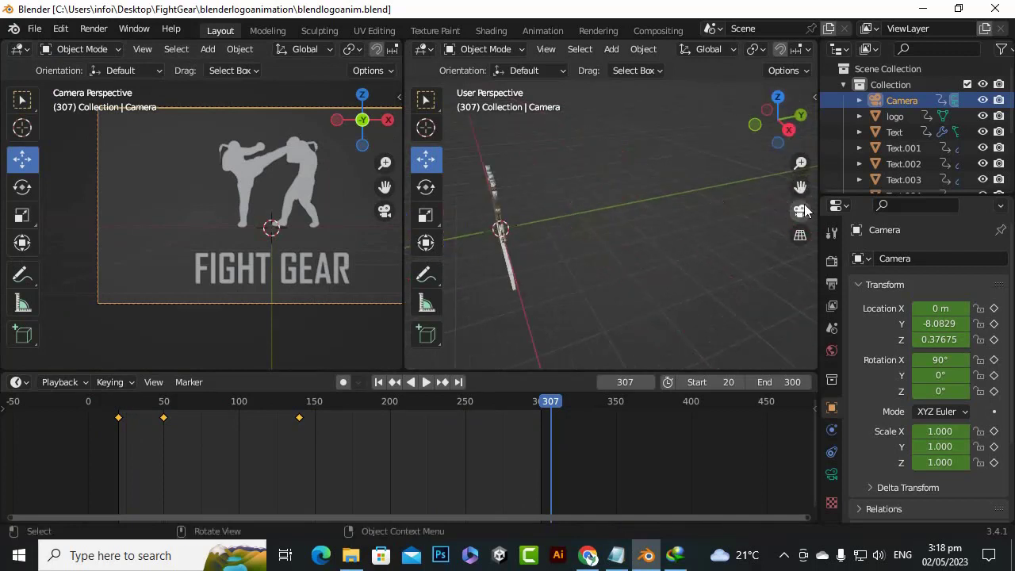
{"action": "left_click_drag", "start_coordinate": [799, 187], "coordinate": [856, 170]}
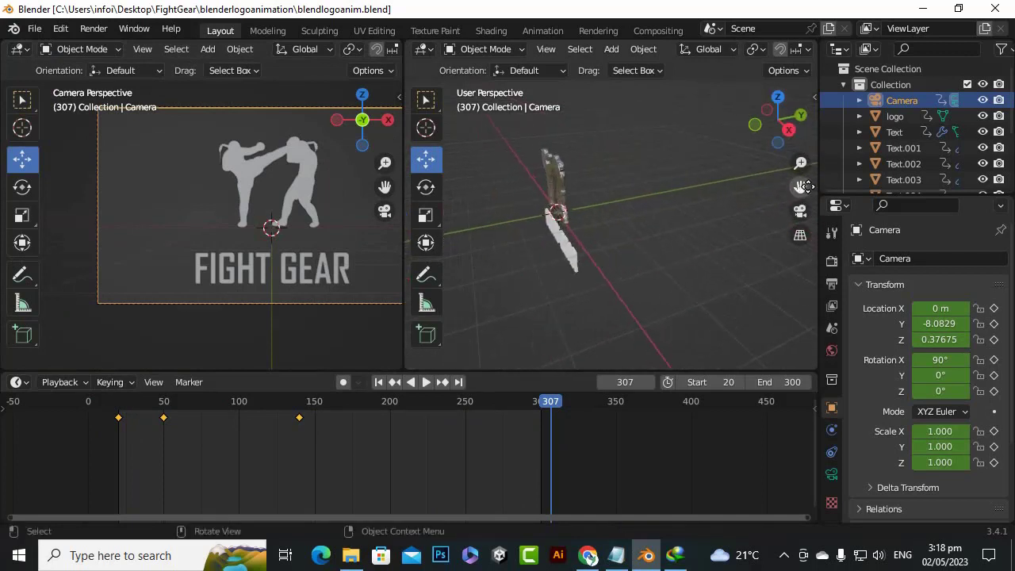
{"action": "left_click", "coordinate": [575, 259]}
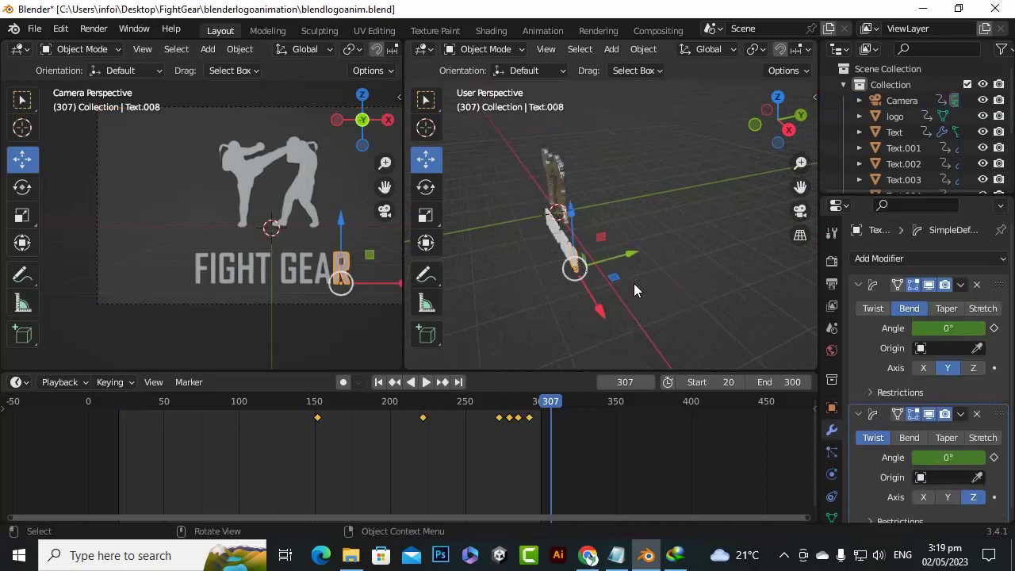
{"action": "left_click", "coordinate": [900, 133]}
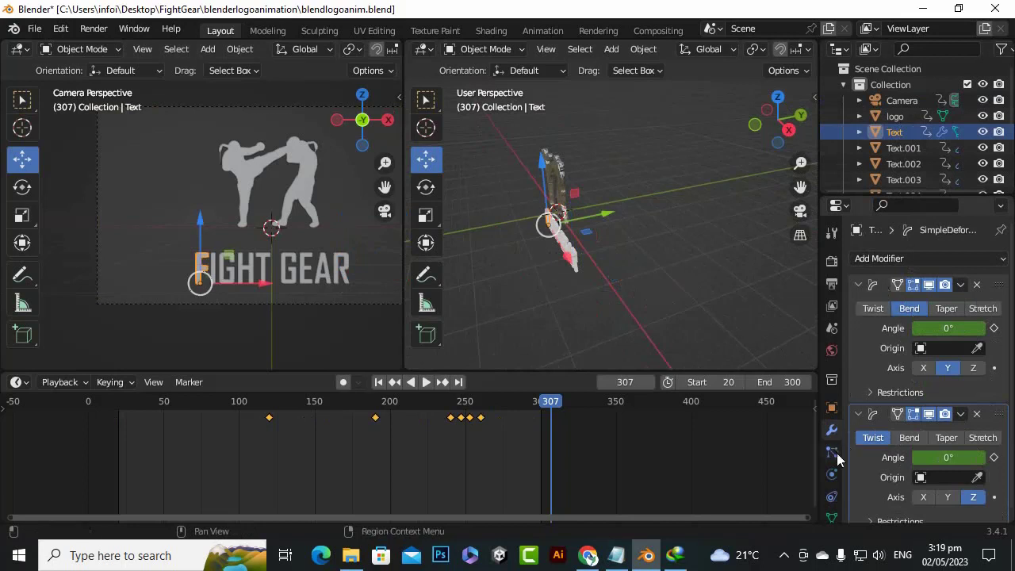
{"action": "left_click", "coordinate": [831, 351]}
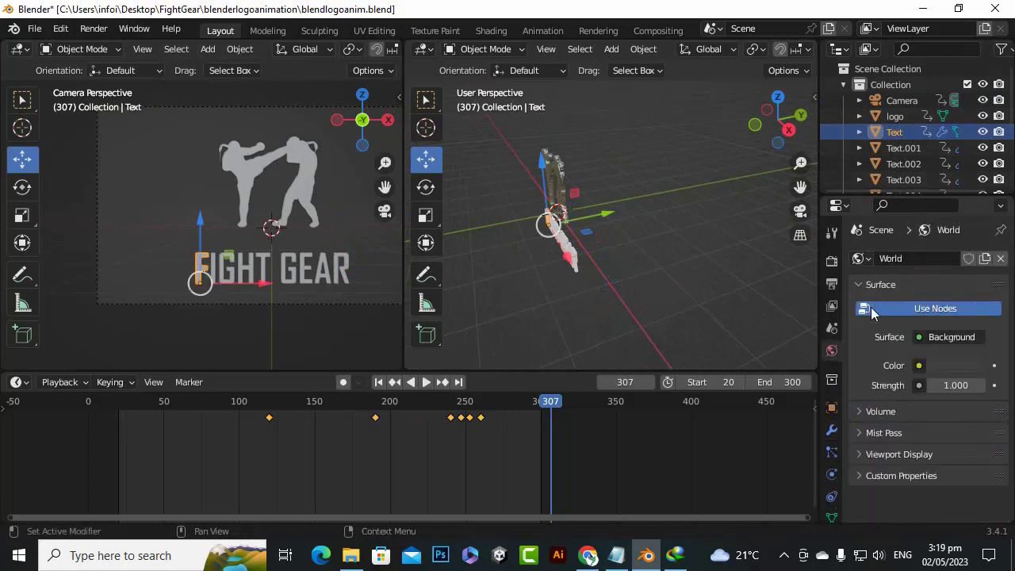
{"action": "scroll", "coordinate": [831, 444], "scroll_direction": "down", "scroll_amount": 3}
{"action": "left_click", "coordinate": [832, 478]}
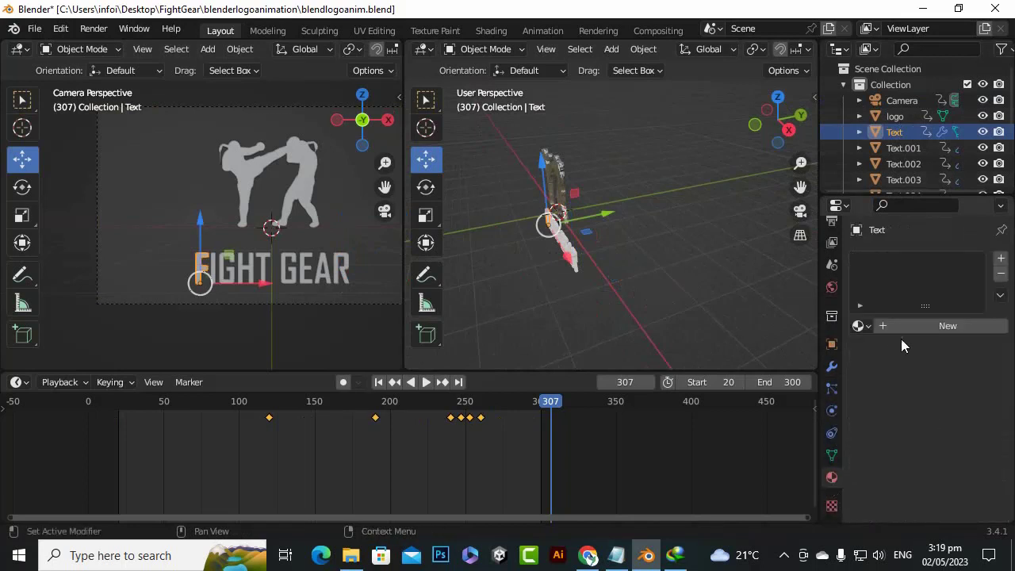
{"action": "left_click", "coordinate": [860, 325]}
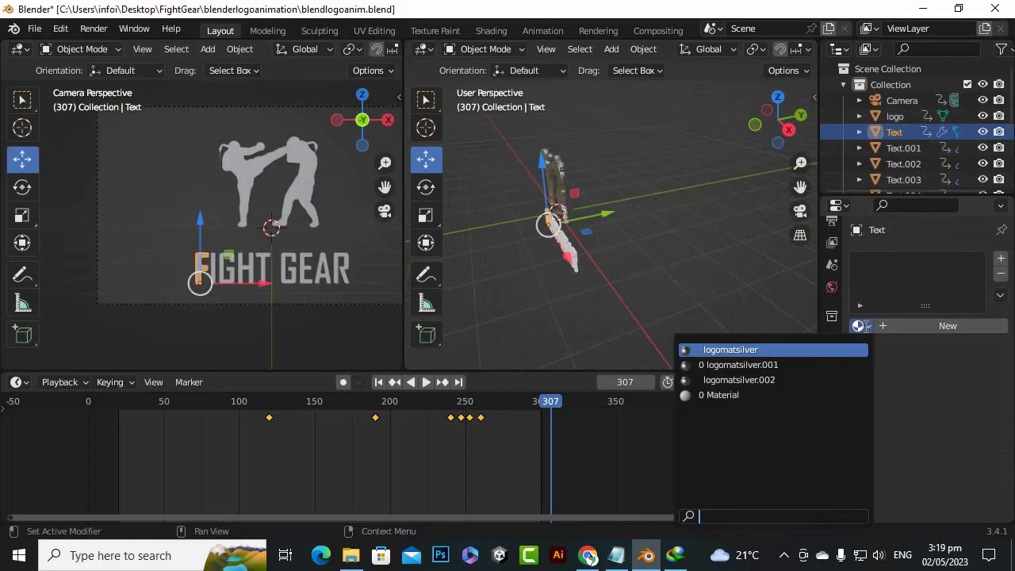
{"action": "left_click", "coordinate": [736, 351]}
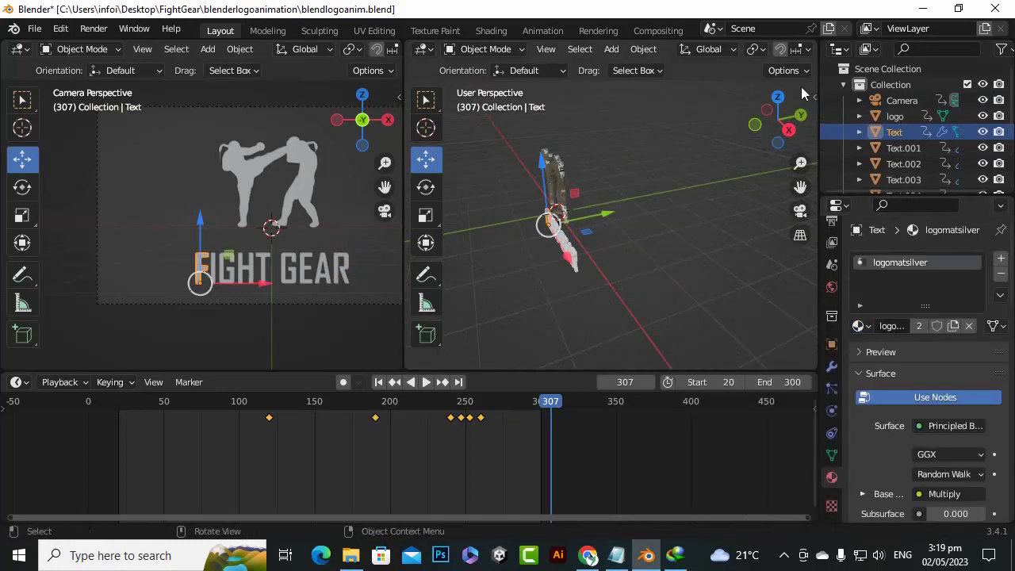
Examine the logomatsilver texture on the letter F up close and from several angles
{"action": "middle_click_drag", "start_coordinate": [495, 204], "coordinate": [551, 250]}
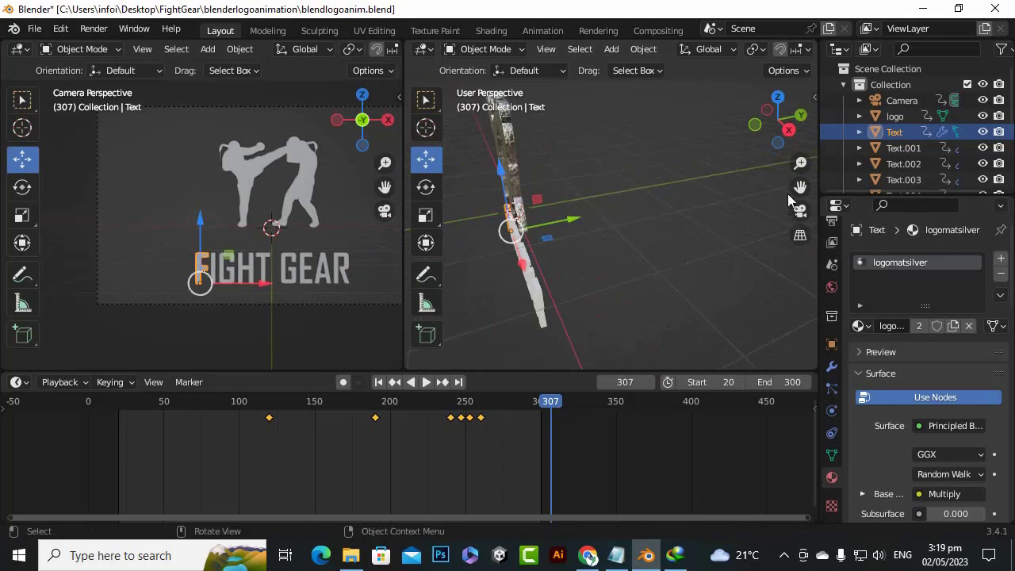
{"action": "left_click_drag", "start_coordinate": [789, 137], "coordinate": [837, 135]}
{"action": "scroll", "coordinate": [668, 184], "scroll_direction": "up", "scroll_amount": 5}
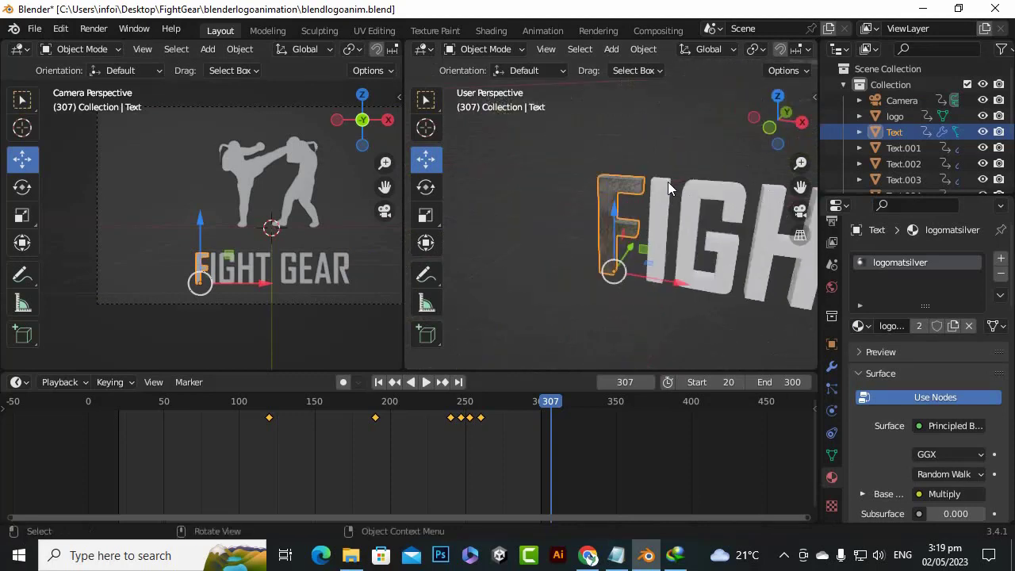
{"action": "scroll", "coordinate": [668, 181], "scroll_direction": "up", "scroll_amount": 3}
{"action": "scroll", "coordinate": [667, 182], "scroll_direction": "down", "scroll_amount": 2}
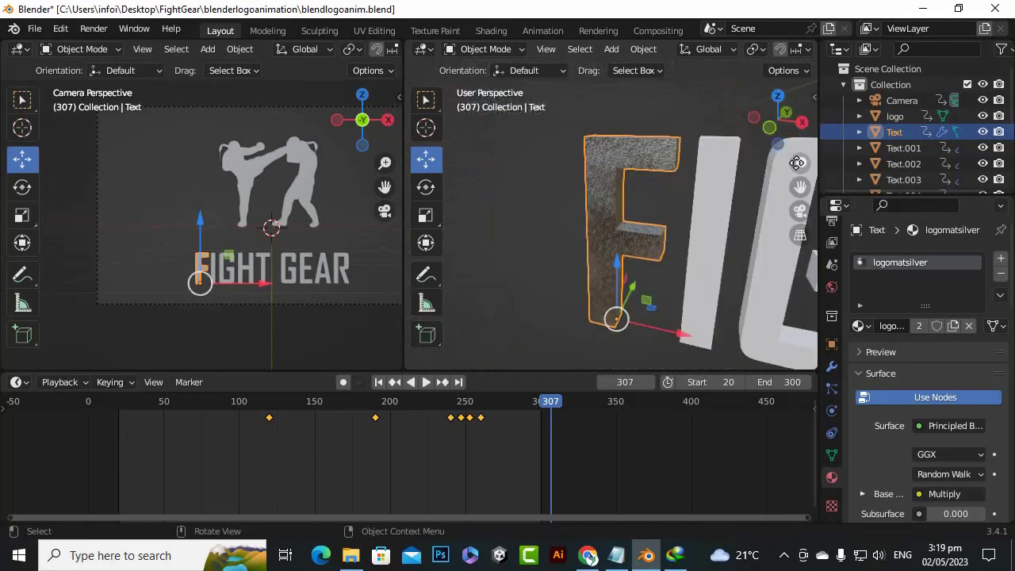
{"action": "left_click_drag", "start_coordinate": [801, 188], "coordinate": [778, 190]}
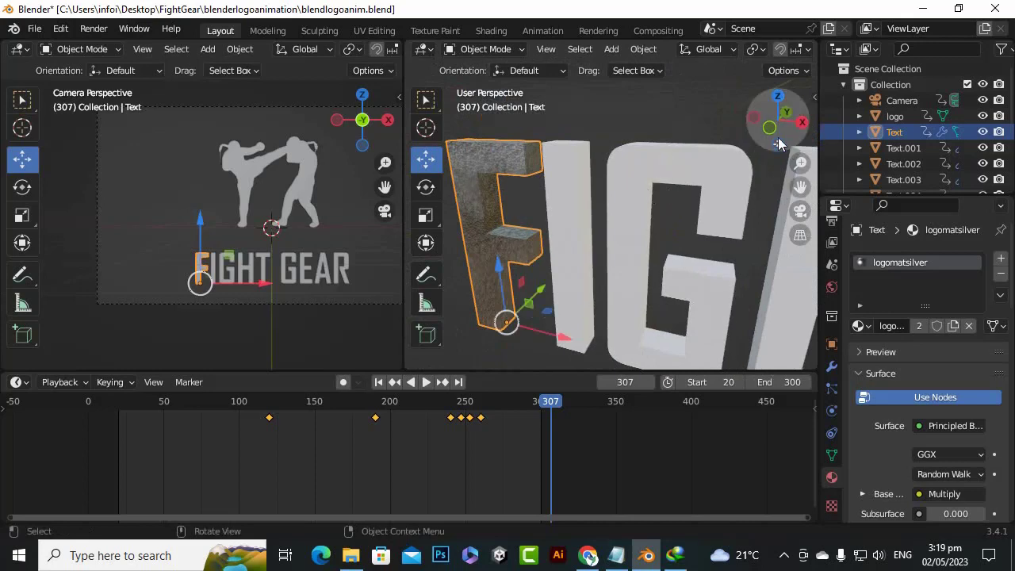
{"action": "left_click_drag", "start_coordinate": [778, 143], "coordinate": [708, 151]}
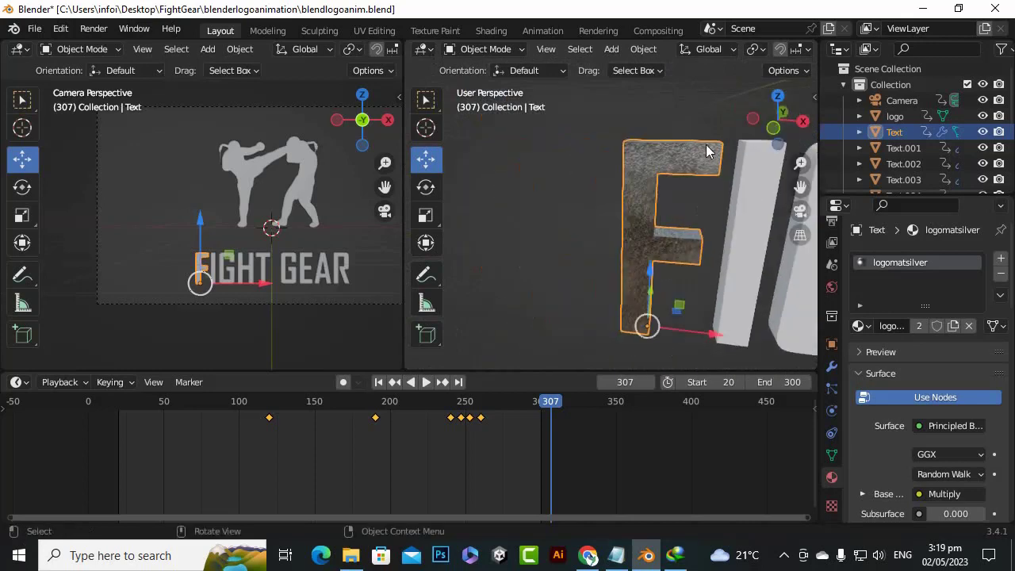
{"action": "scroll", "coordinate": [708, 150], "scroll_direction": "up", "scroll_amount": 4}
{"action": "left_click_drag", "start_coordinate": [800, 188], "coordinate": [726, 155]}
{"action": "scroll", "coordinate": [651, 193], "scroll_direction": "down", "scroll_amount": 5}
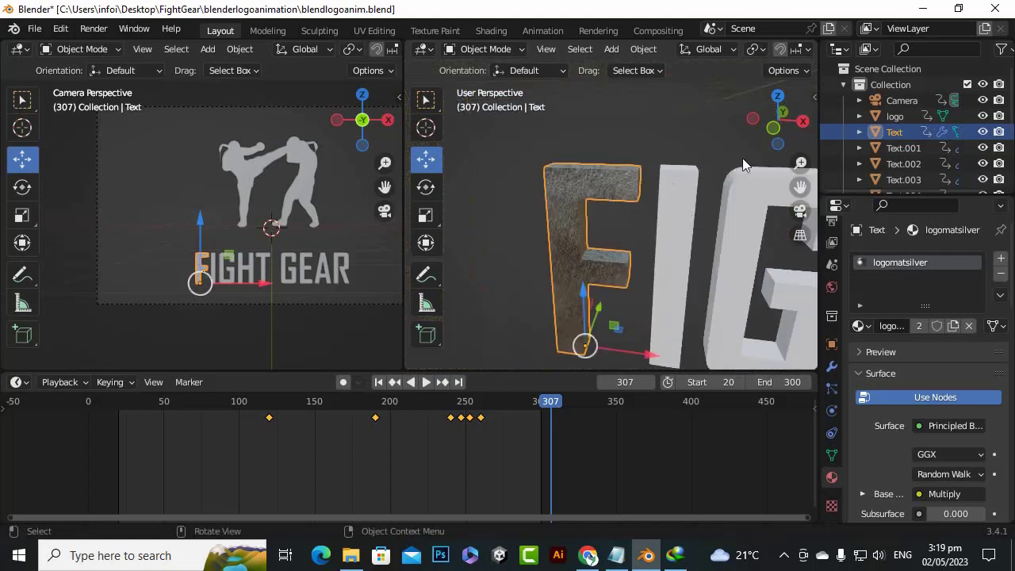
{"action": "left_click_drag", "start_coordinate": [801, 188], "coordinate": [829, 161]}
{"action": "scroll", "coordinate": [657, 167], "scroll_direction": "up", "scroll_amount": 10}
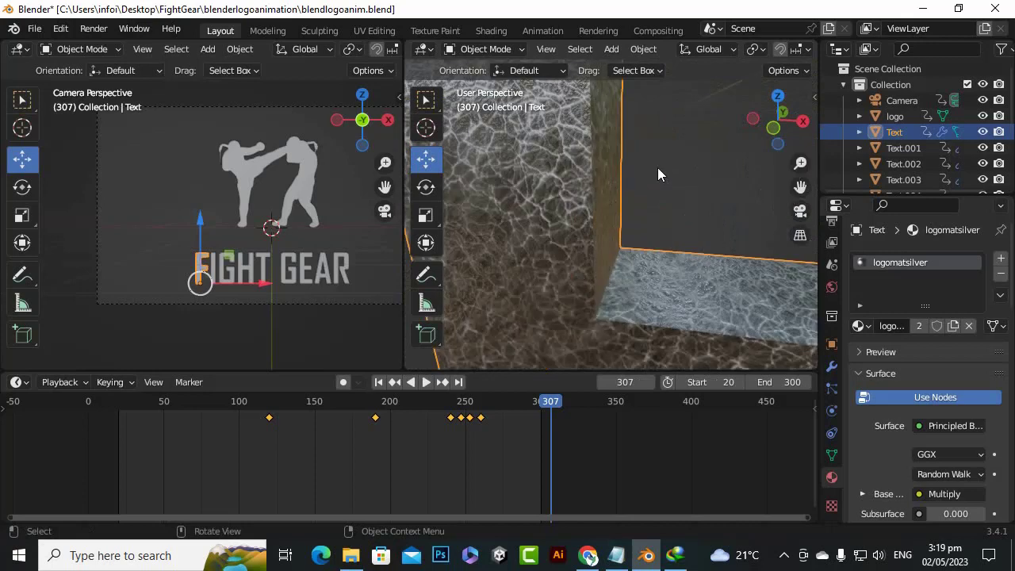
{"action": "scroll", "coordinate": [567, 244], "scroll_direction": "down", "scroll_amount": 10}
{"action": "scroll", "coordinate": [584, 240], "scroll_direction": "up", "scroll_amount": 10}
{"action": "scroll", "coordinate": [585, 237], "scroll_direction": "down", "scroll_amount": 10}
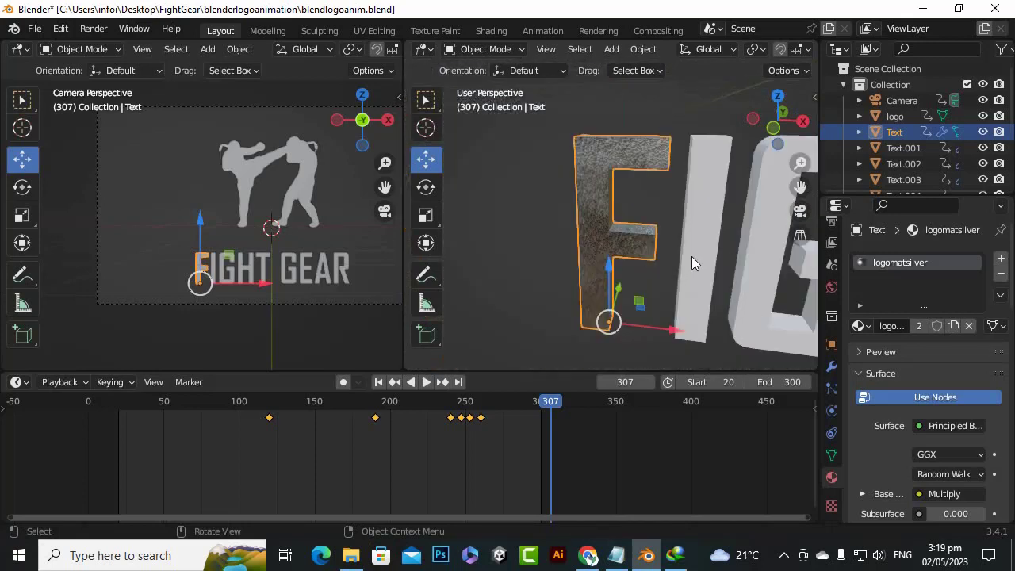
Select all letters from the I of FIGHT through the R of GEAR and assign logomatsilver with the R as active object
{"action": "left_click", "coordinate": [691, 256]}
{"action": "scroll", "coordinate": [649, 312], "scroll_direction": "down", "scroll_amount": 8}
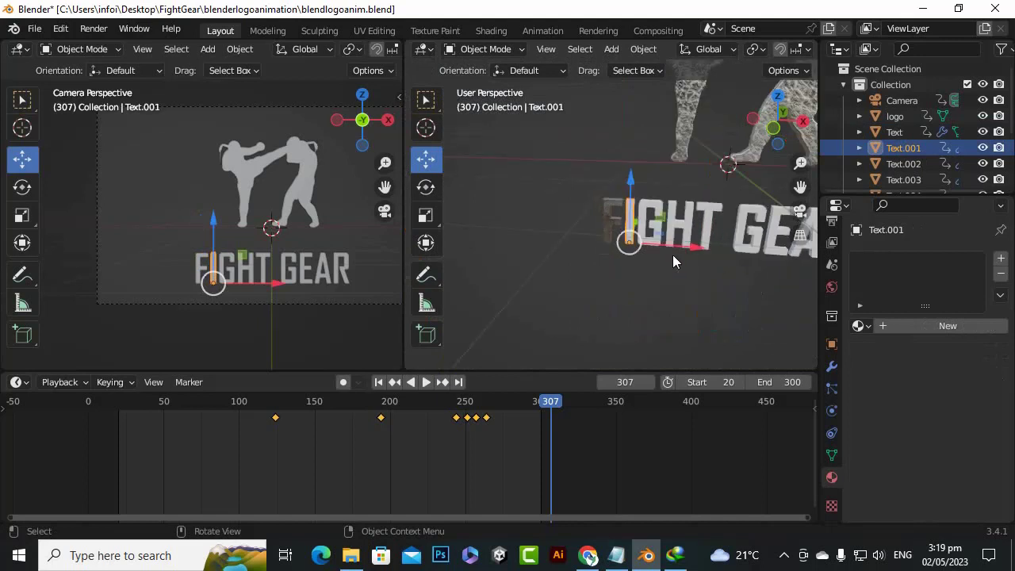
{"action": "left_click", "coordinate": [643, 211], "text": "shift"}
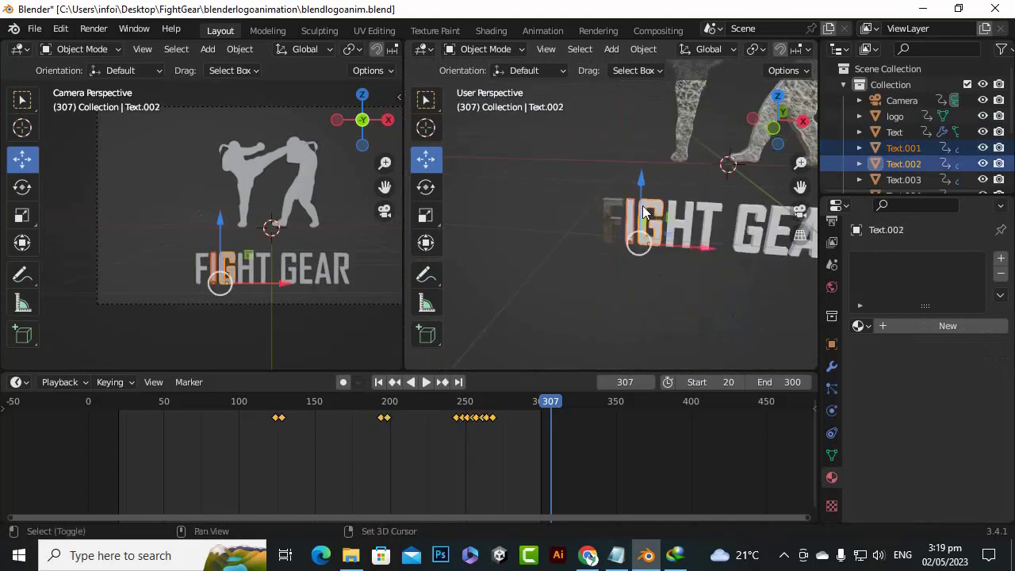
{"action": "left_click", "coordinate": [689, 220], "text": "shift"}
{"action": "left_click", "coordinate": [706, 222], "text": "shift"}
{"action": "left_click", "coordinate": [739, 229], "text": "shift"}
{"action": "scroll", "coordinate": [532, 229], "scroll_direction": "down", "scroll_amount": 3}
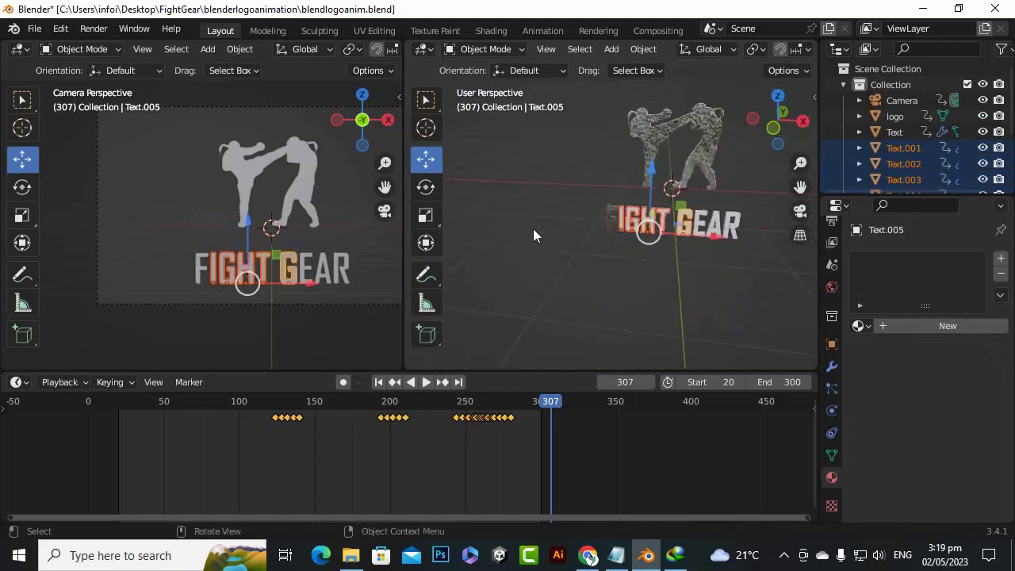
{"action": "scroll", "coordinate": [532, 229], "scroll_direction": "up", "scroll_amount": 1}
{"action": "left_click", "coordinate": [729, 231], "text": "shift"}
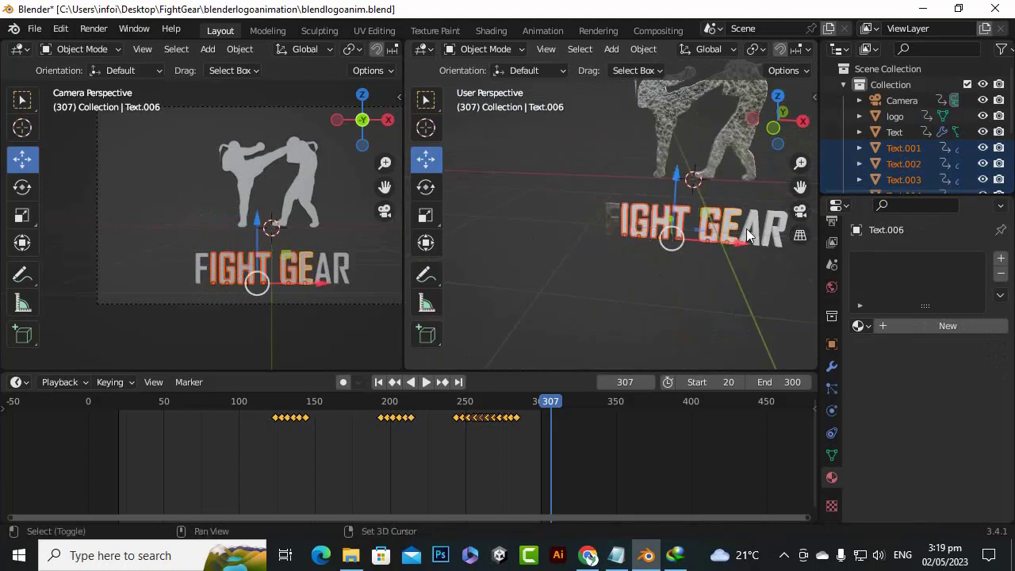
{"action": "left_click", "coordinate": [752, 233], "text": "shift"}
{"action": "left_click", "coordinate": [773, 239], "text": "shift"}
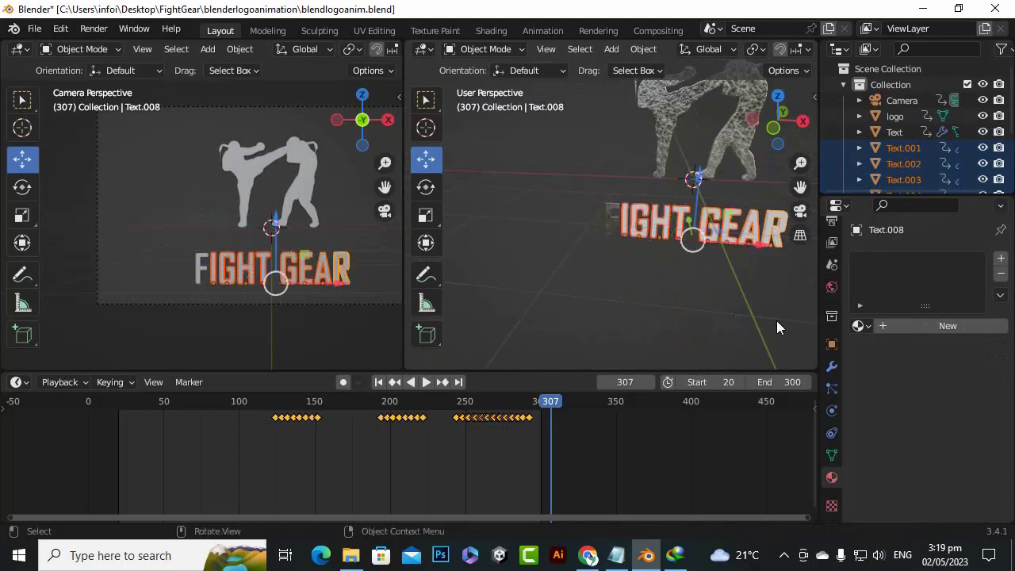
{"action": "left_click", "coordinate": [860, 328]}
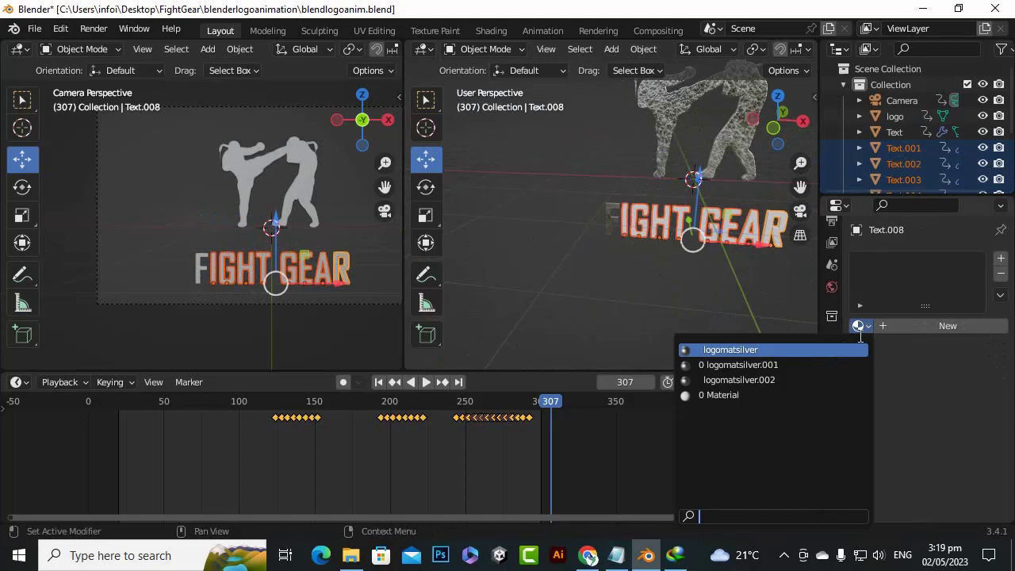
{"action": "left_click", "coordinate": [739, 350]}
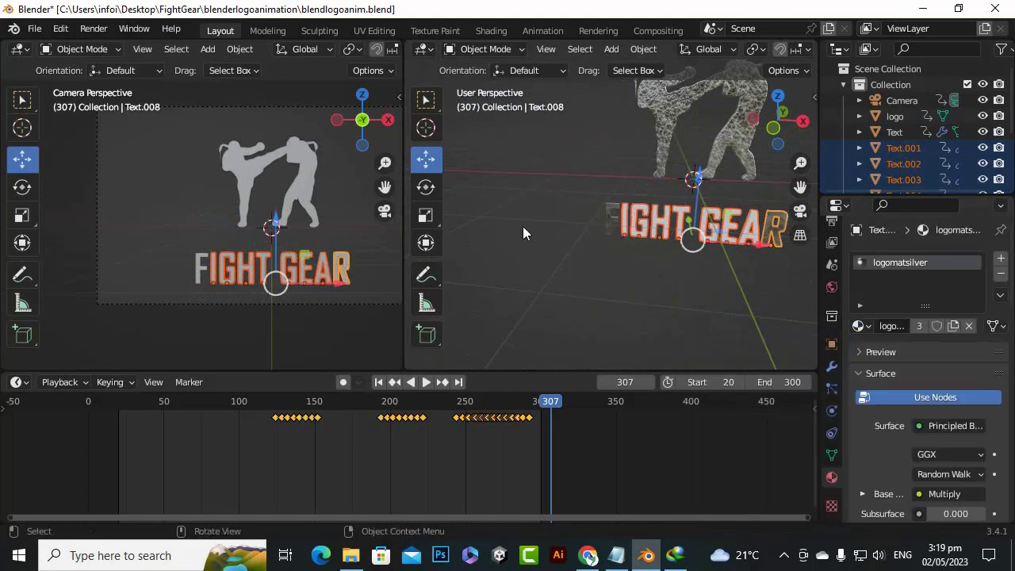
Assign the logomatsilver material individually to the letters G and I of FIGHT
{"action": "left_click", "coordinate": [641, 238]}
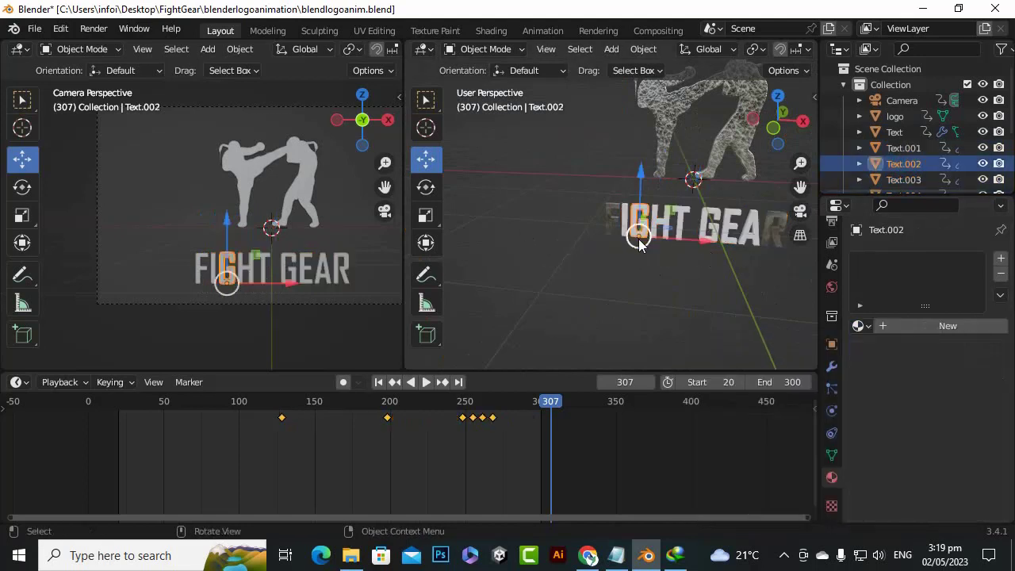
{"action": "left_click", "coordinate": [862, 329]}
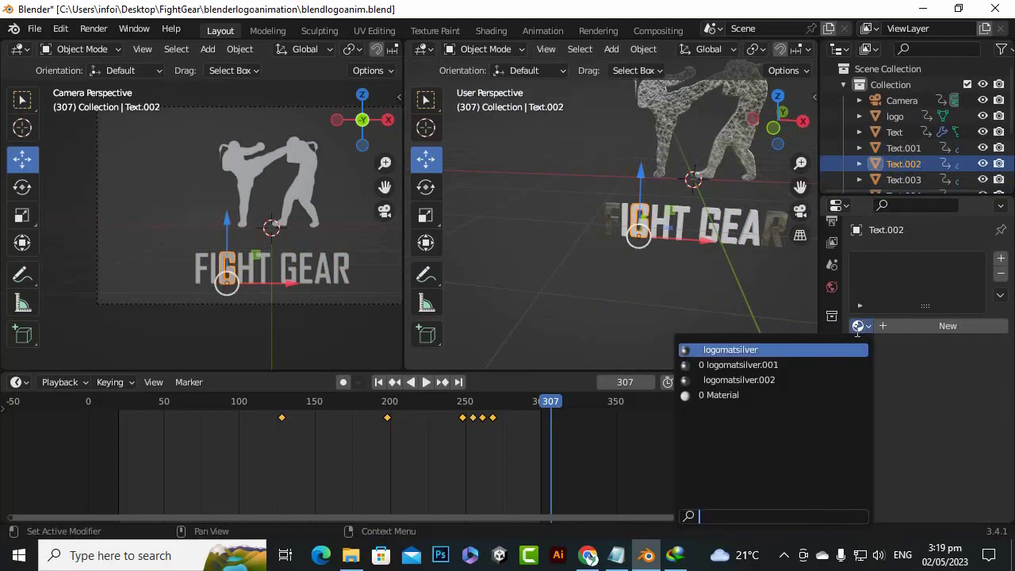
{"action": "left_click", "coordinate": [713, 346]}
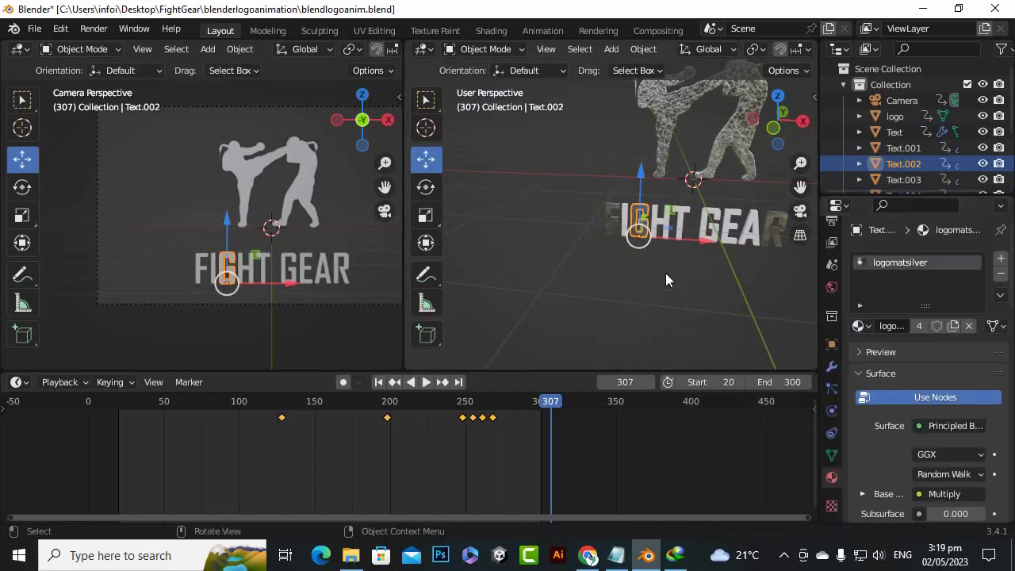
{"action": "left_click", "coordinate": [626, 226]}
{"action": "left_click", "coordinate": [861, 326]}
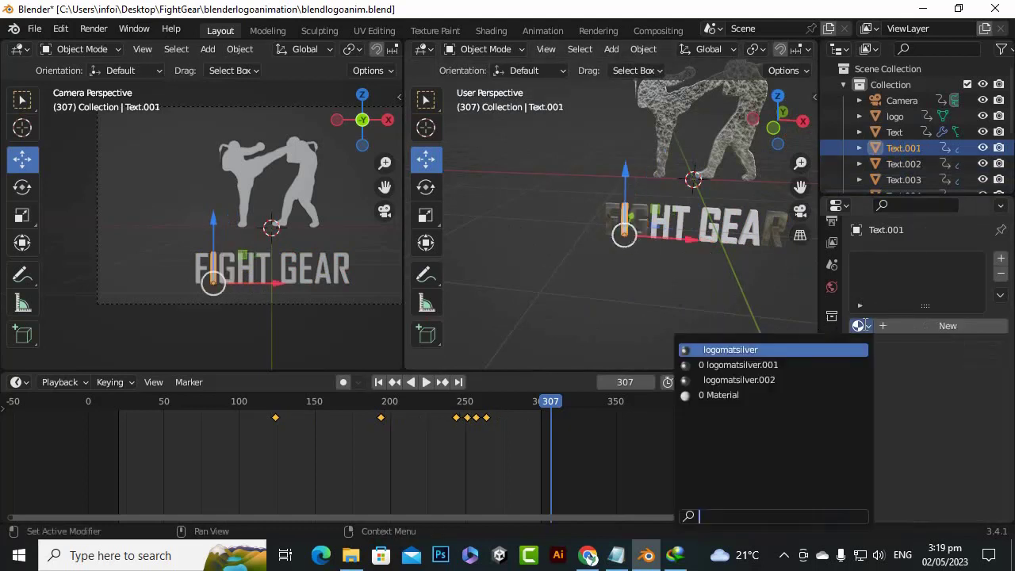
{"action": "left_click", "coordinate": [801, 349]}
Assign the logomatsilver material individually to the letters H and T of FIGHT
{"action": "left_click", "coordinate": [665, 227]}
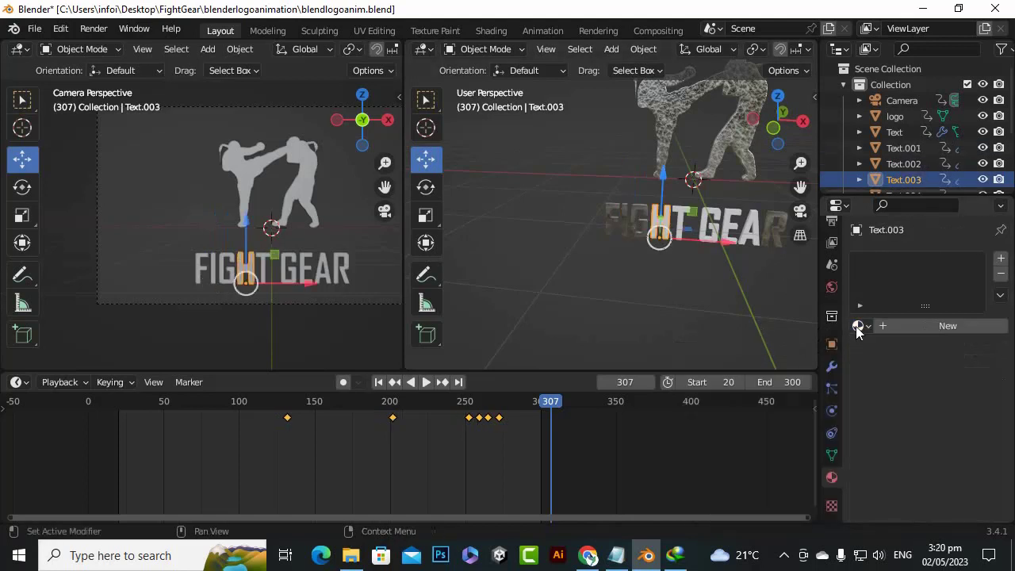
{"action": "left_click", "coordinate": [858, 326]}
{"action": "left_click", "coordinate": [840, 348]}
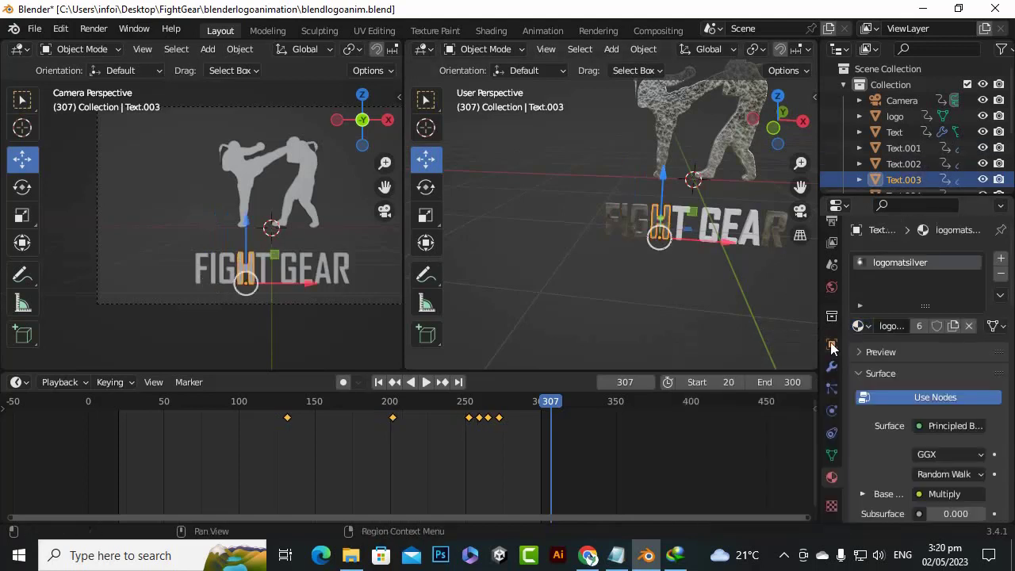
{"action": "left_click", "coordinate": [680, 216]}
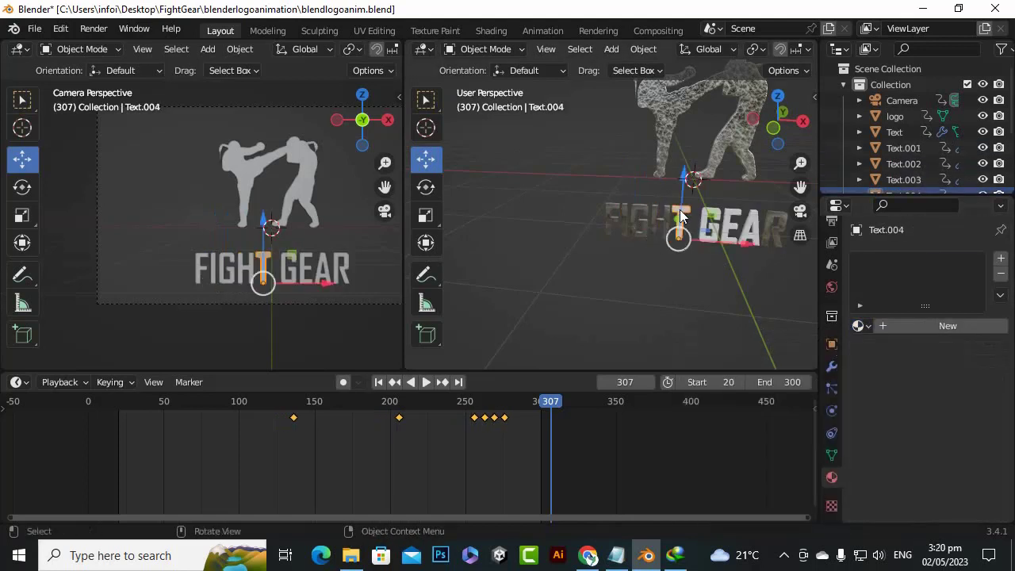
{"action": "left_click", "coordinate": [858, 326]}
{"action": "left_click", "coordinate": [757, 349]}
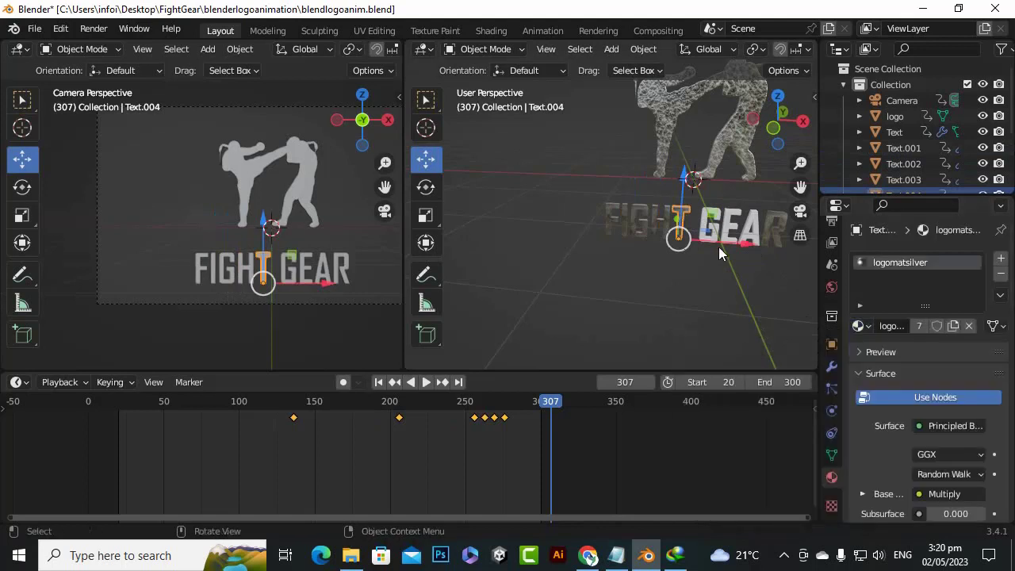
Assign the logomatsilver material individually to the letters G, E and A of GEAR, and clear the selection
{"action": "left_click", "coordinate": [708, 216]}
{"action": "left_click", "coordinate": [858, 326]}
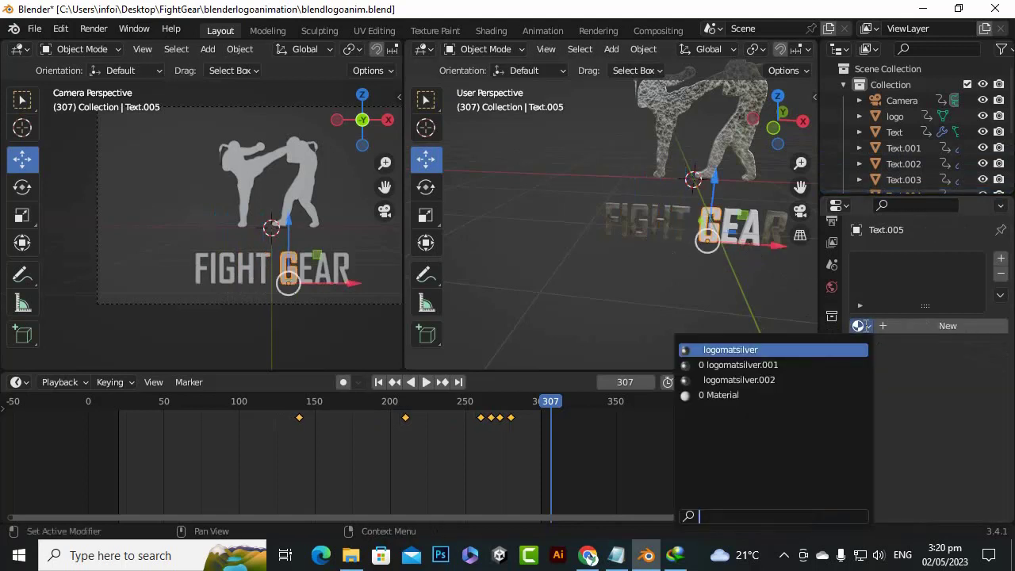
{"action": "left_click", "coordinate": [781, 350]}
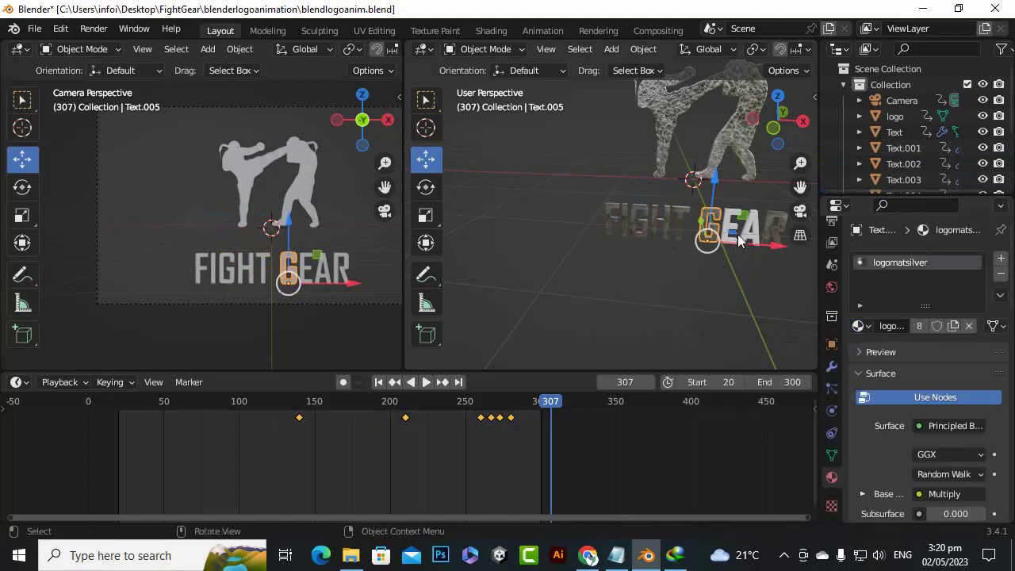
{"action": "left_click", "coordinate": [734, 233]}
{"action": "left_click", "coordinate": [852, 330]}
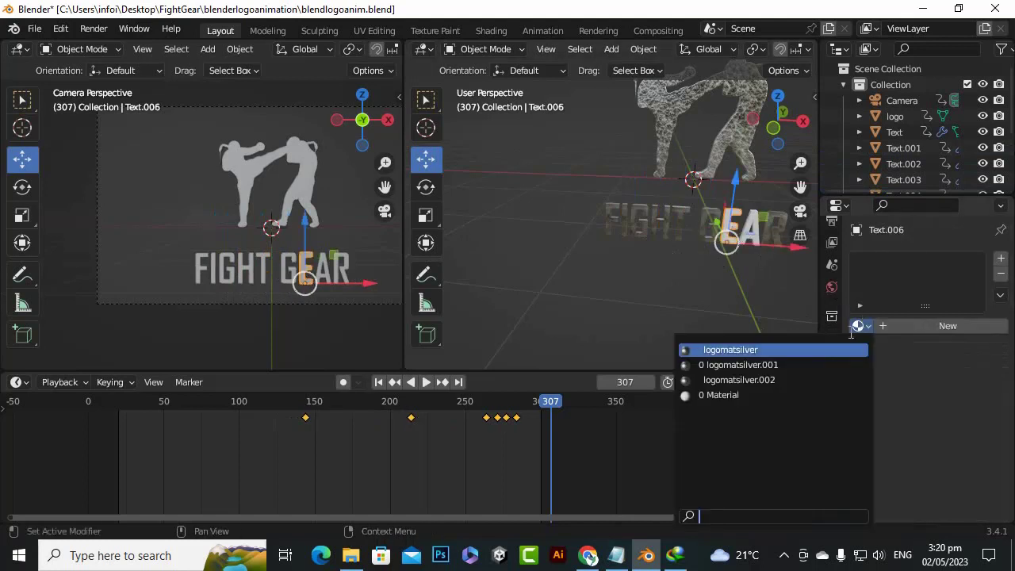
{"action": "left_click", "coordinate": [738, 350]}
{"action": "left_click", "coordinate": [750, 234]}
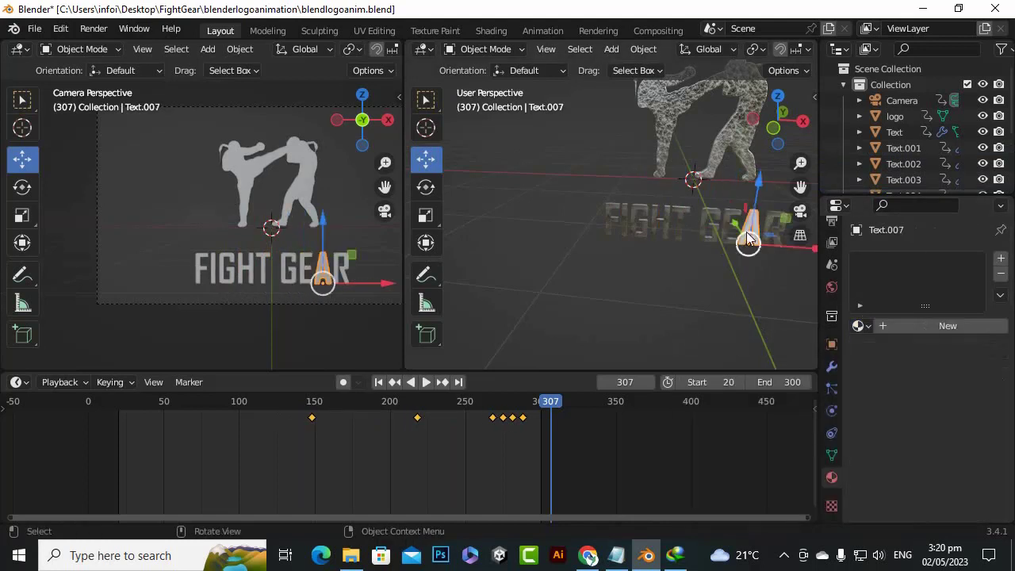
{"action": "left_click", "coordinate": [857, 327]}
{"action": "left_click", "coordinate": [772, 351]}
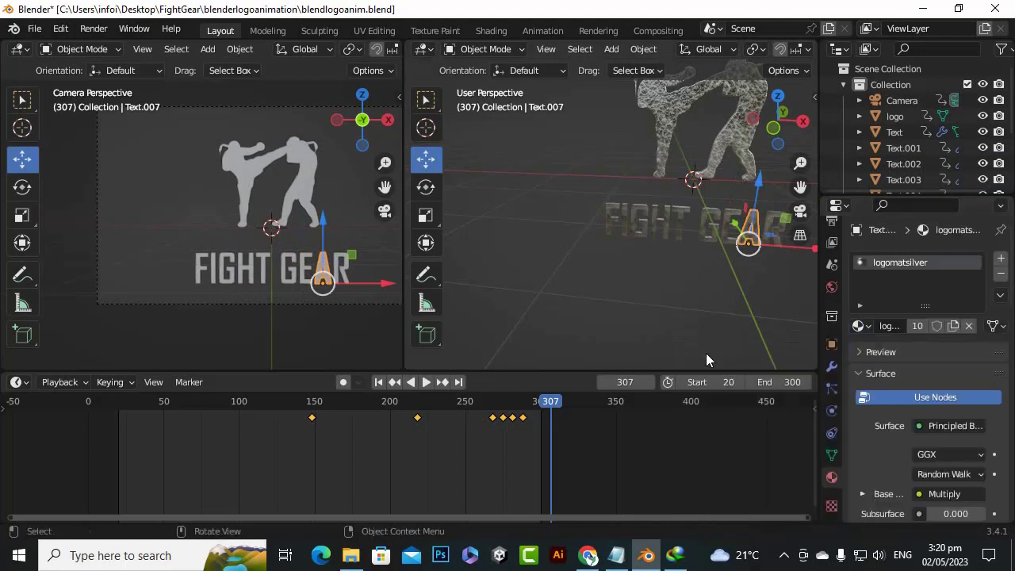
{"action": "left_click", "coordinate": [537, 267]}
Examine the material on the fighter logo and the FIGHT GEAR lettering in front orthographic view, up close and from a distance
{"action": "scroll", "coordinate": [595, 256], "scroll_direction": "down", "scroll_amount": 2}
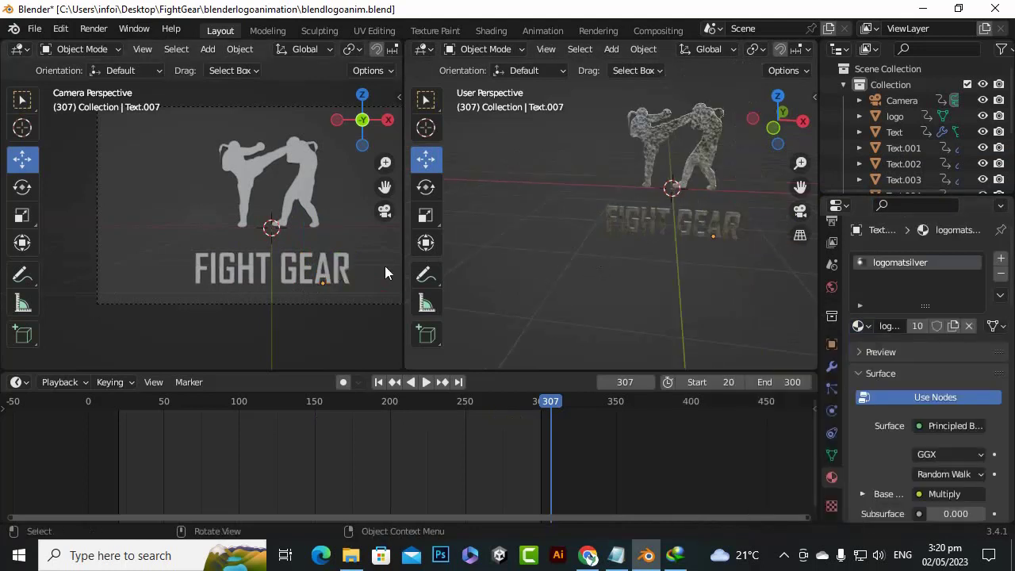
{"action": "scroll", "coordinate": [385, 266], "scroll_direction": "up", "scroll_amount": 1}
{"action": "scroll", "coordinate": [621, 283], "scroll_direction": "down", "scroll_amount": 1}
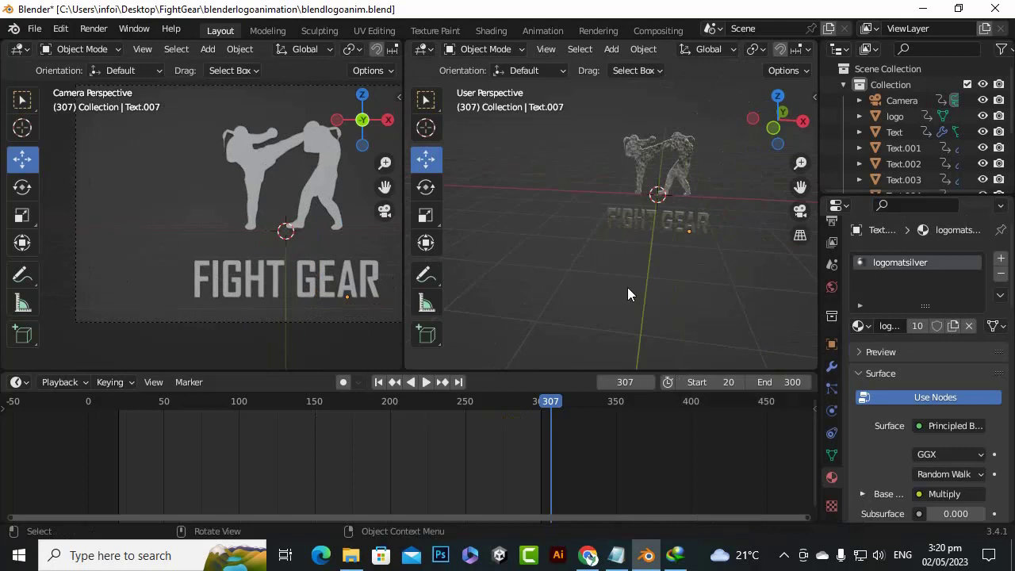
{"action": "key", "text": "KP_1"}
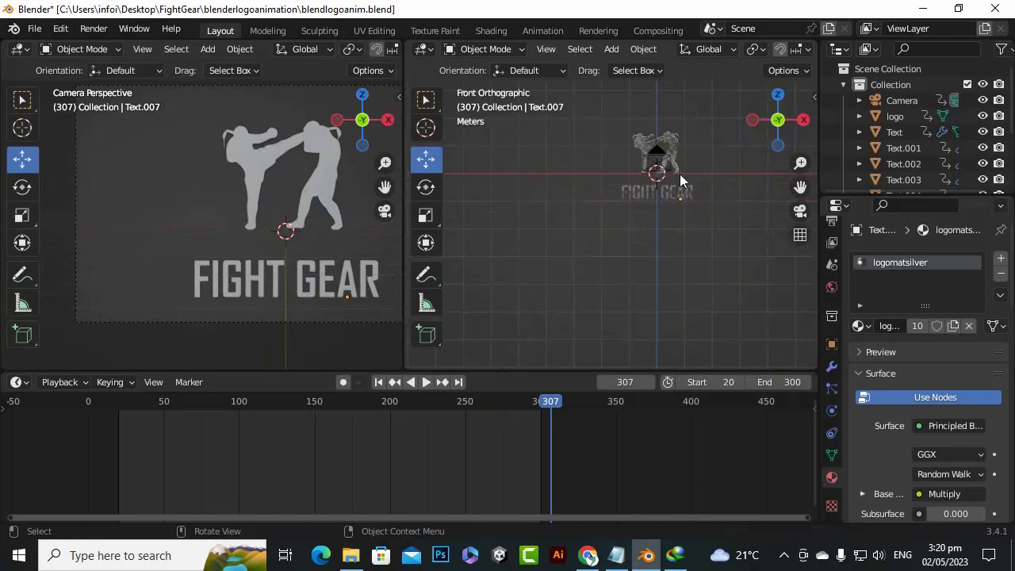
{"action": "mouse_move", "coordinate": [798, 187]}
{"action": "left_mouse_down"}
{"action": "mouse_move", "coordinate": [749, 241]}
{"action": "mouse_move", "coordinate": [793, 188]}
{"action": "left_mouse_up"}
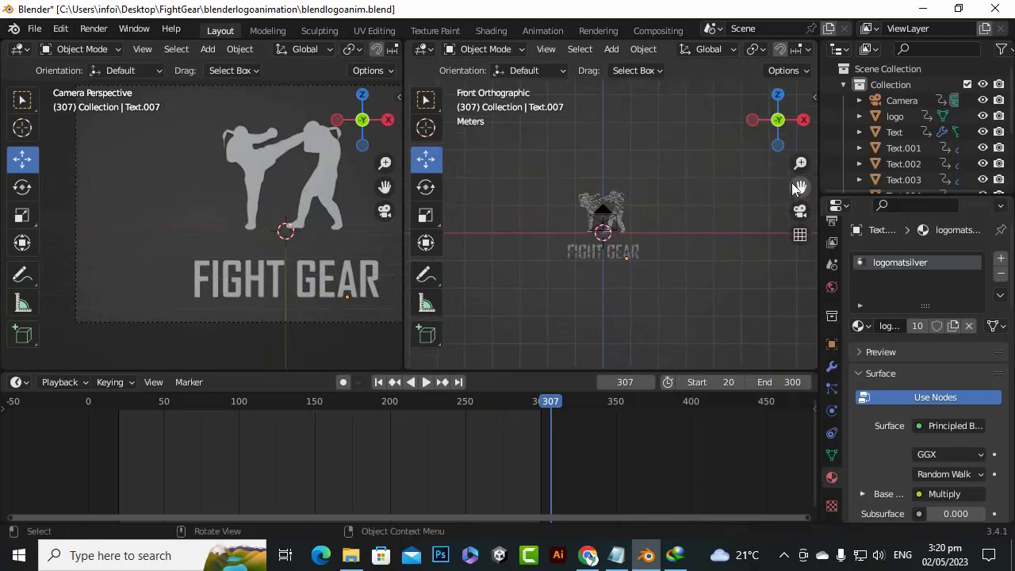
{"action": "scroll", "coordinate": [639, 197], "scroll_direction": "up", "scroll_amount": 7}
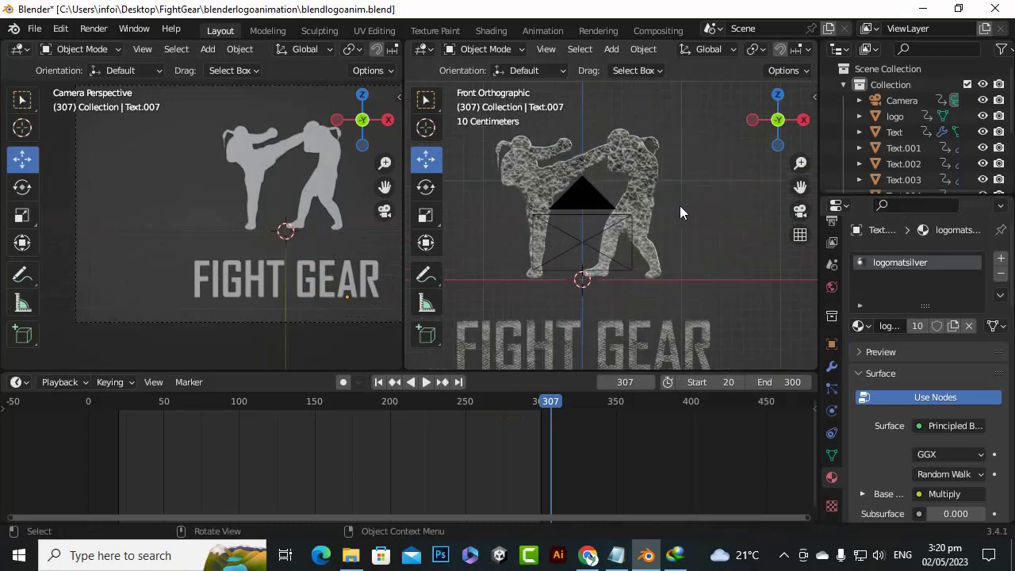
{"action": "left_click_drag", "start_coordinate": [800, 188], "coordinate": [803, 150]}
{"action": "scroll", "coordinate": [706, 328], "scroll_direction": "up", "scroll_amount": 2}
{"action": "scroll", "coordinate": [709, 321], "scroll_direction": "down", "scroll_amount": 2}
{"action": "scroll", "coordinate": [702, 269], "scroll_direction": "up", "scroll_amount": 2}
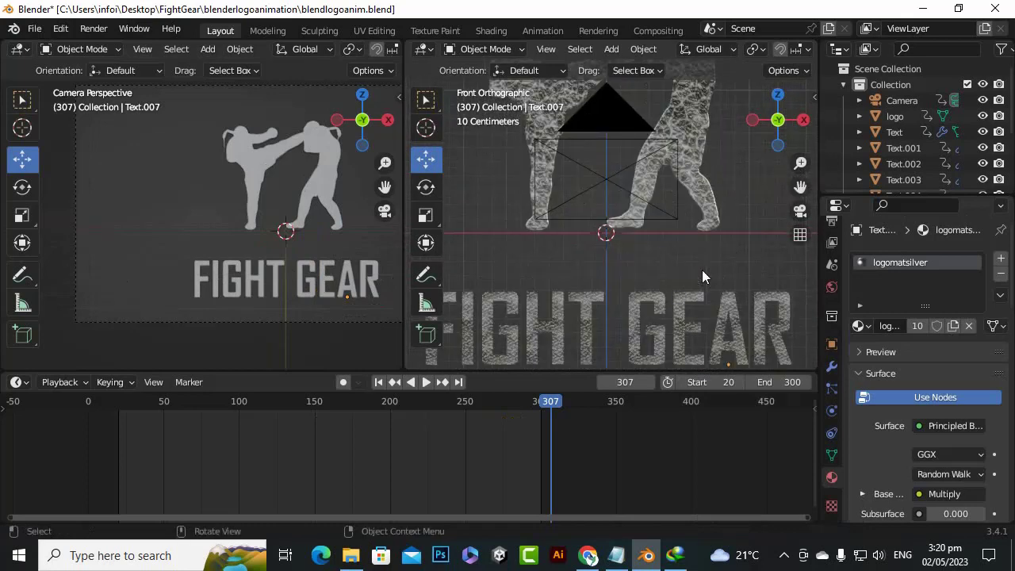
{"action": "scroll", "coordinate": [702, 269], "scroll_direction": "down", "scroll_amount": 2}
{"action": "scroll", "coordinate": [702, 269], "scroll_direction": "up", "scroll_amount": 2}
{"action": "scroll", "coordinate": [702, 268], "scroll_direction": "down", "scroll_amount": 2}
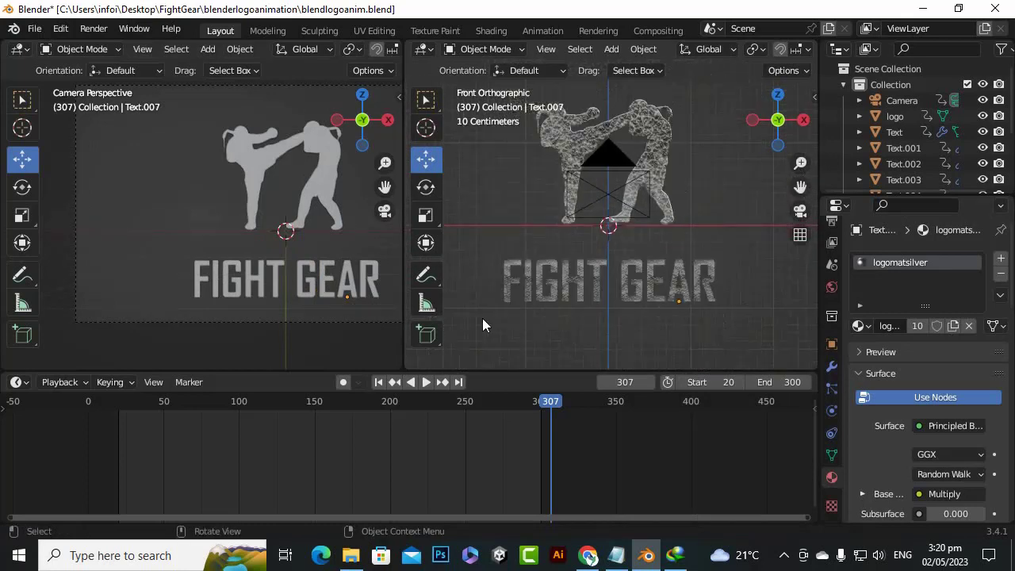
Move the playhead to frame 300 and switch the camera viewport to Rendered shading
{"action": "left_click_drag", "start_coordinate": [549, 401], "coordinate": [541, 437]}
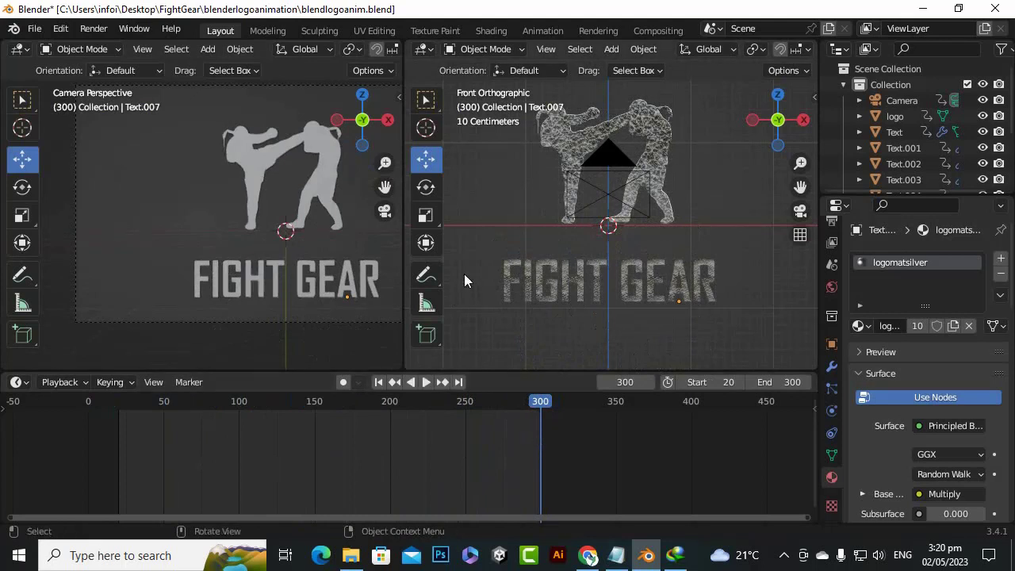
{"action": "scroll", "coordinate": [463, 267], "scroll_direction": "down", "scroll_amount": 3}
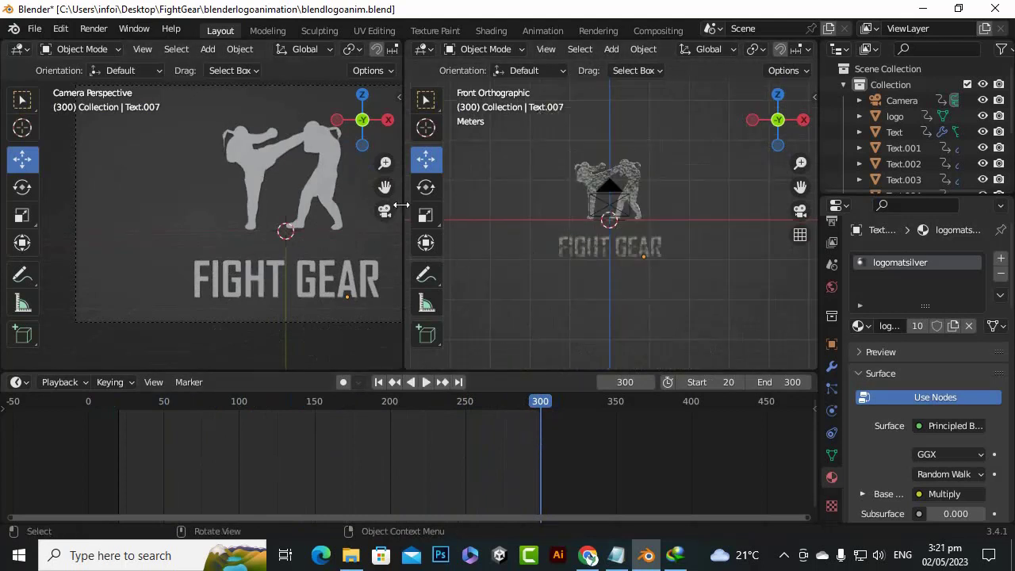
{"action": "scroll", "coordinate": [310, 203], "scroll_direction": "down", "scroll_amount": 2}
{"action": "left_click_drag", "start_coordinate": [377, 188], "coordinate": [243, 226]}
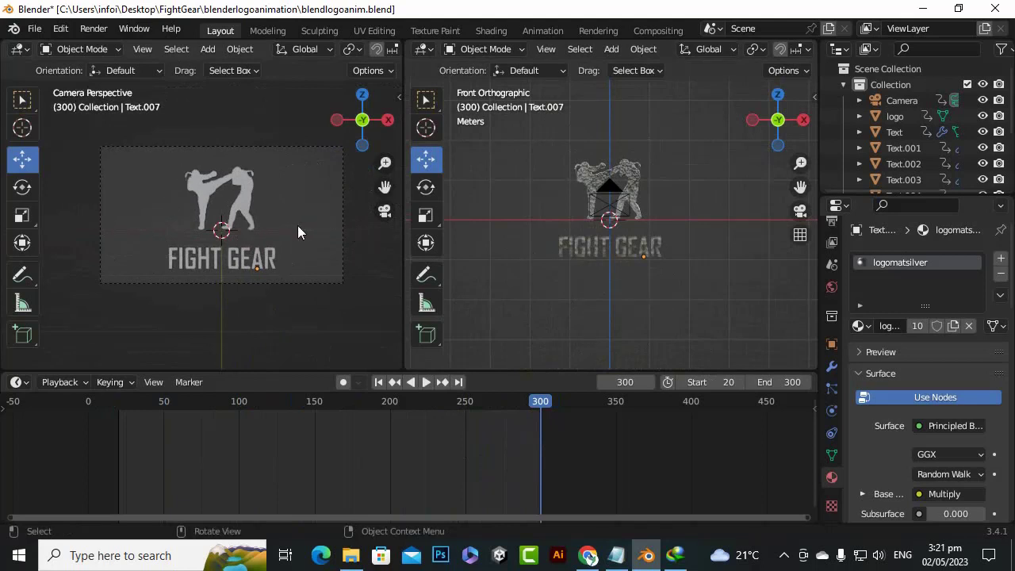
{"action": "scroll", "coordinate": [289, 214], "scroll_direction": "up", "scroll_amount": 1}
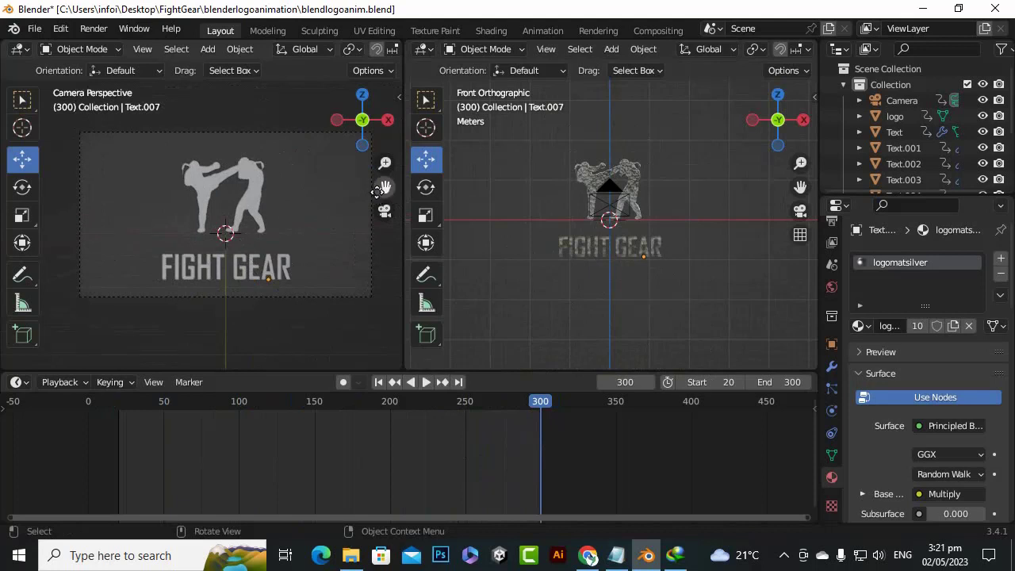
{"action": "left_click_drag", "start_coordinate": [383, 187], "coordinate": [366, 195]}
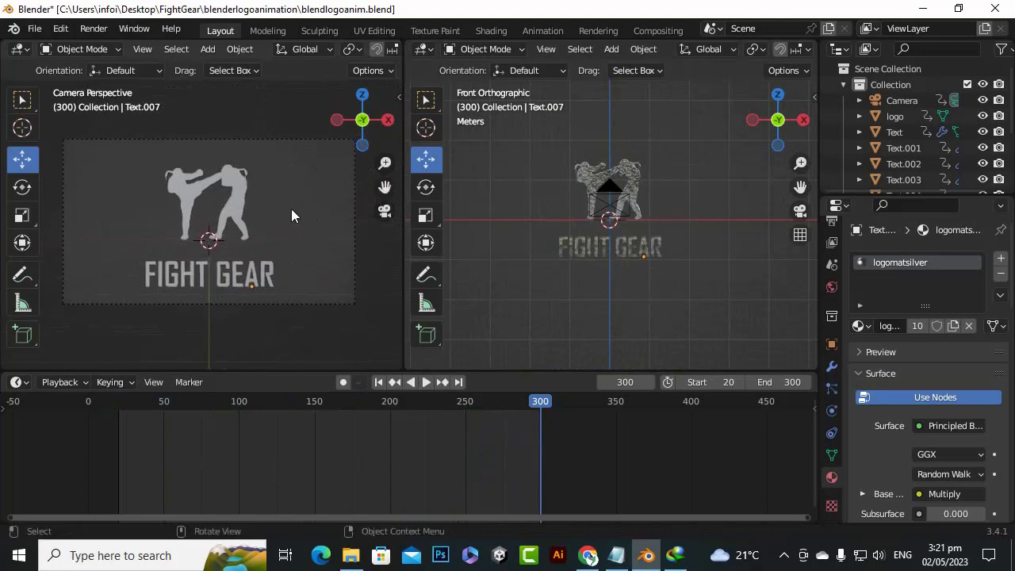
{"action": "key", "text": "z"}
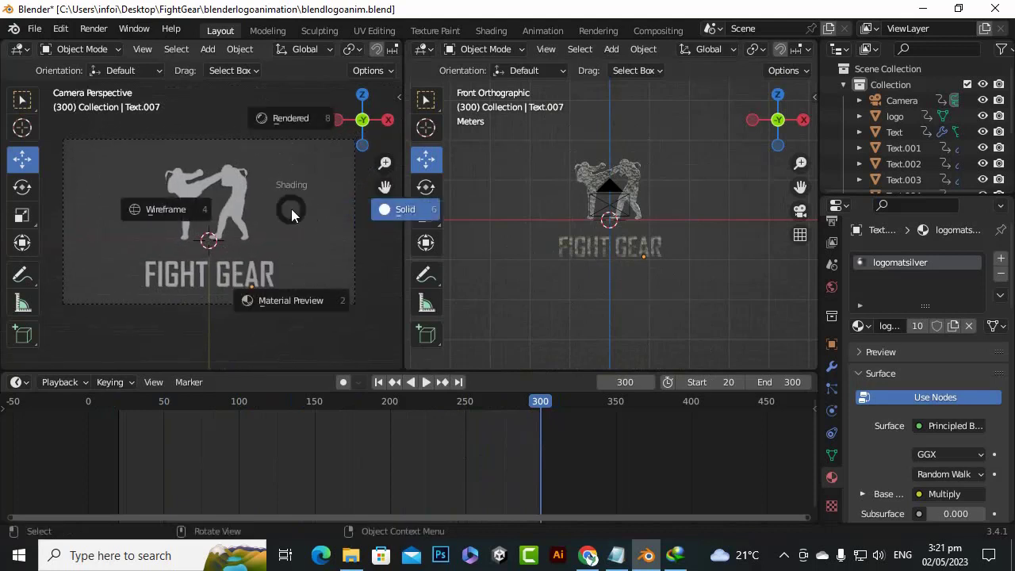
{"action": "left_click", "coordinate": [286, 122]}
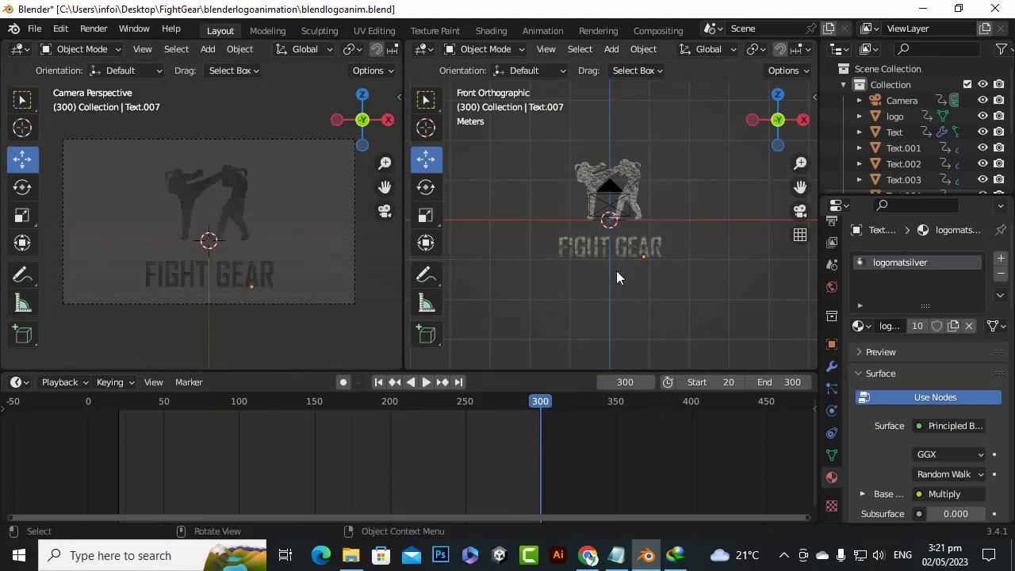
Save the file and darken the world background color to black
{"action": "key", "text": "ctrl+s"}
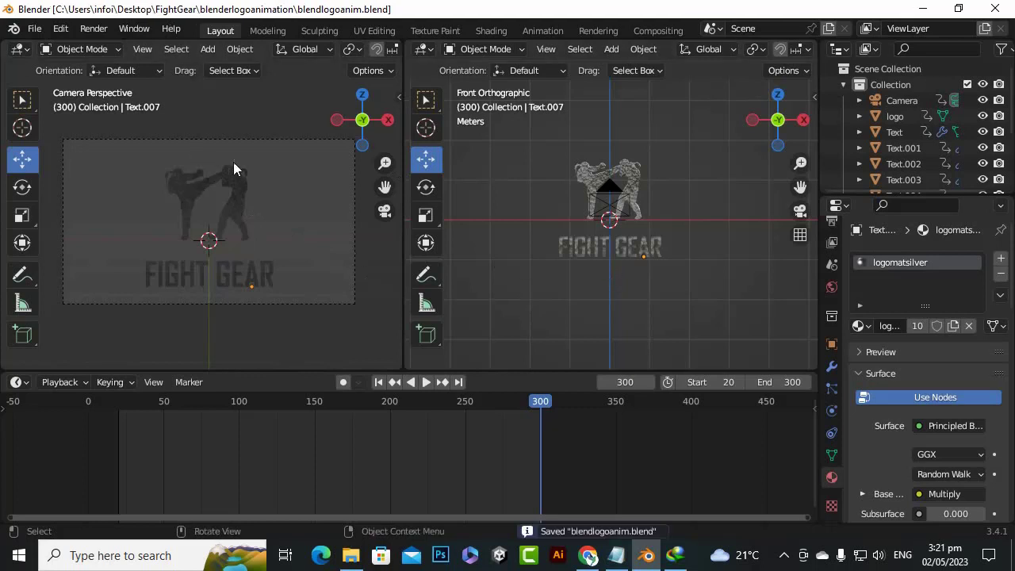
{"action": "scroll", "coordinate": [290, 184], "scroll_direction": "up", "scroll_amount": 2}
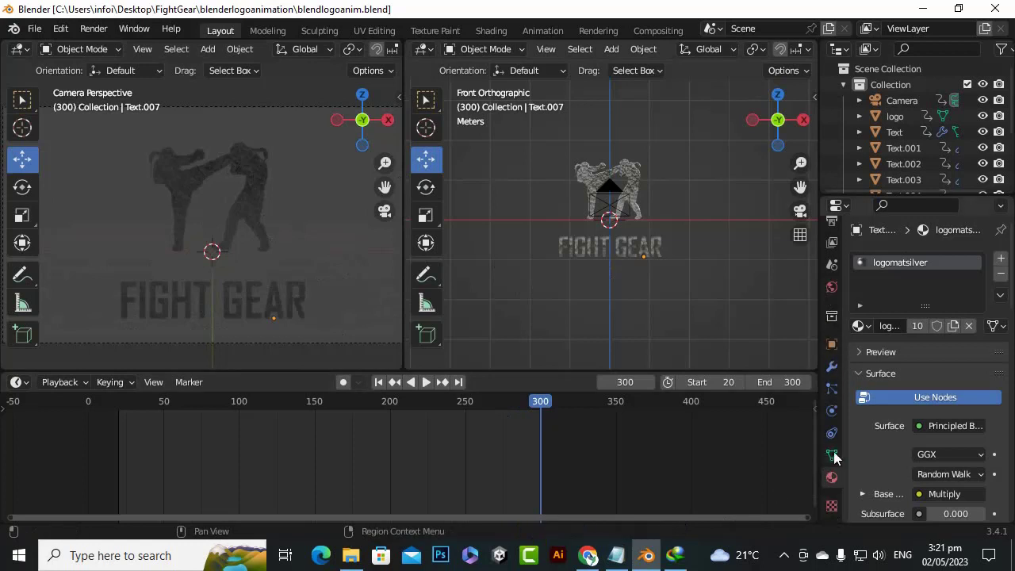
{"action": "left_click", "coordinate": [831, 287]}
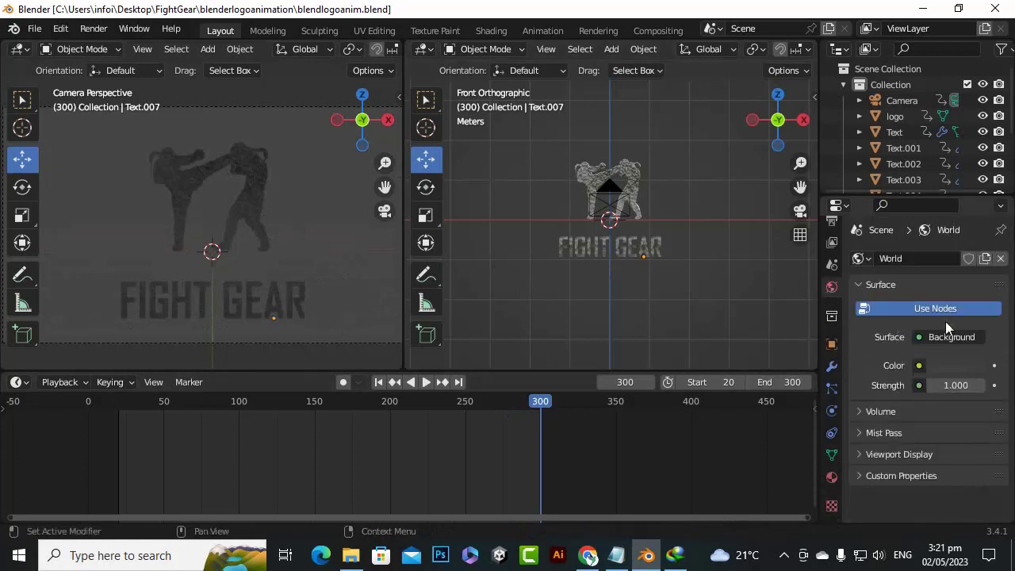
{"action": "left_click", "coordinate": [941, 364]}
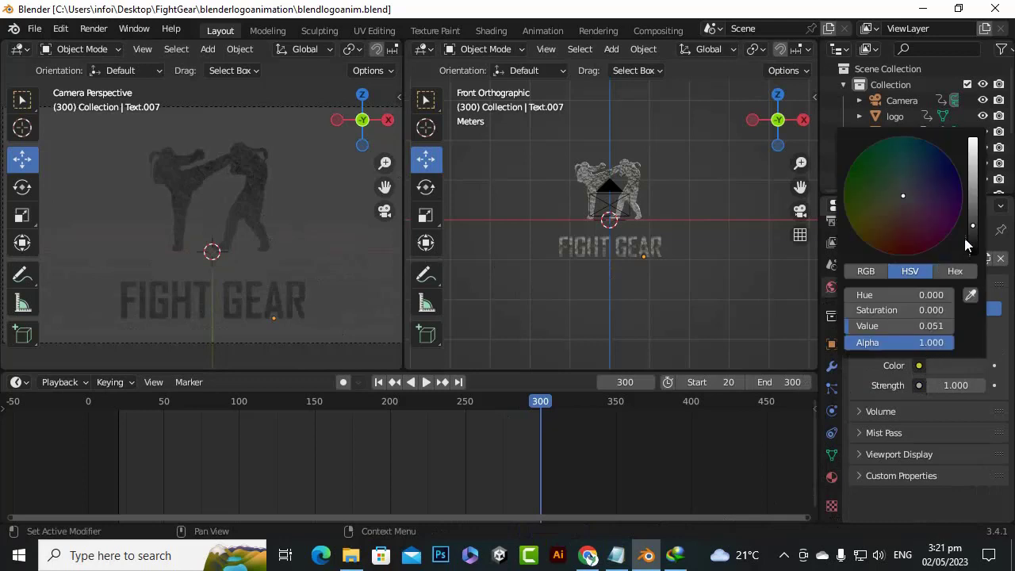
{"action": "left_click_drag", "start_coordinate": [975, 225], "coordinate": [972, 252]}
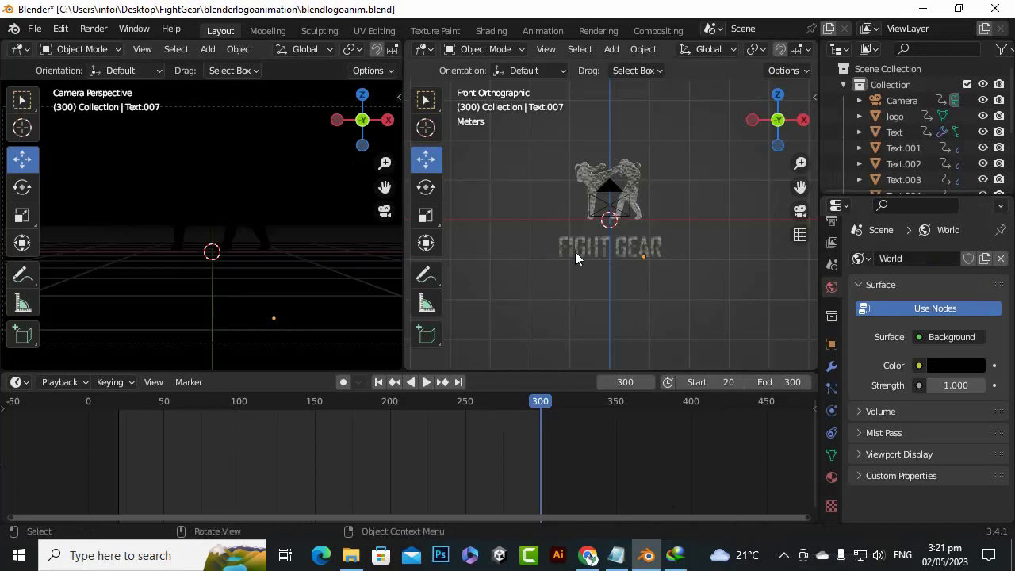
Review the available render engines and the Eevee volumetrics settings in the scene's render properties
{"action": "left_click_drag", "start_coordinate": [777, 120], "coordinate": [734, 144]}
{"action": "left_click_drag", "start_coordinate": [800, 187], "coordinate": [880, 167]}
{"action": "scroll", "coordinate": [666, 206], "scroll_direction": "down", "scroll_amount": 5}
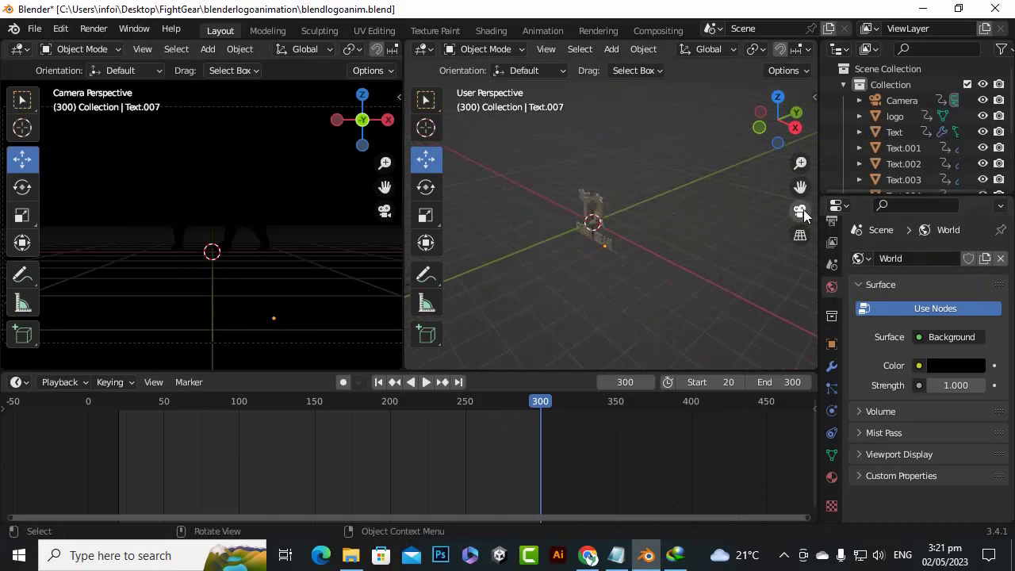
{"action": "left_click_drag", "start_coordinate": [800, 187], "coordinate": [809, 178]}
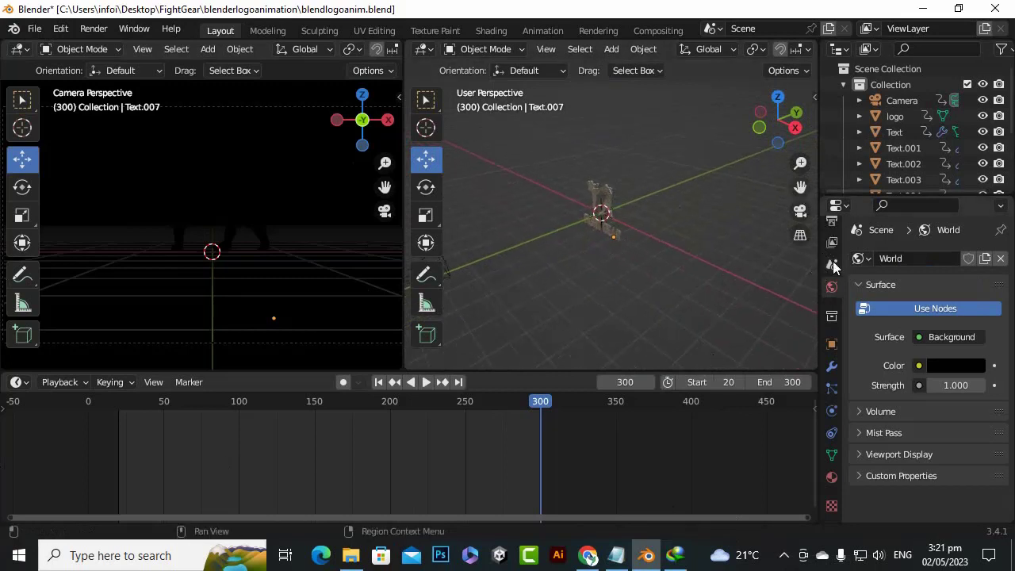
{"action": "scroll", "coordinate": [835, 264], "scroll_direction": "up", "scroll_amount": 3}
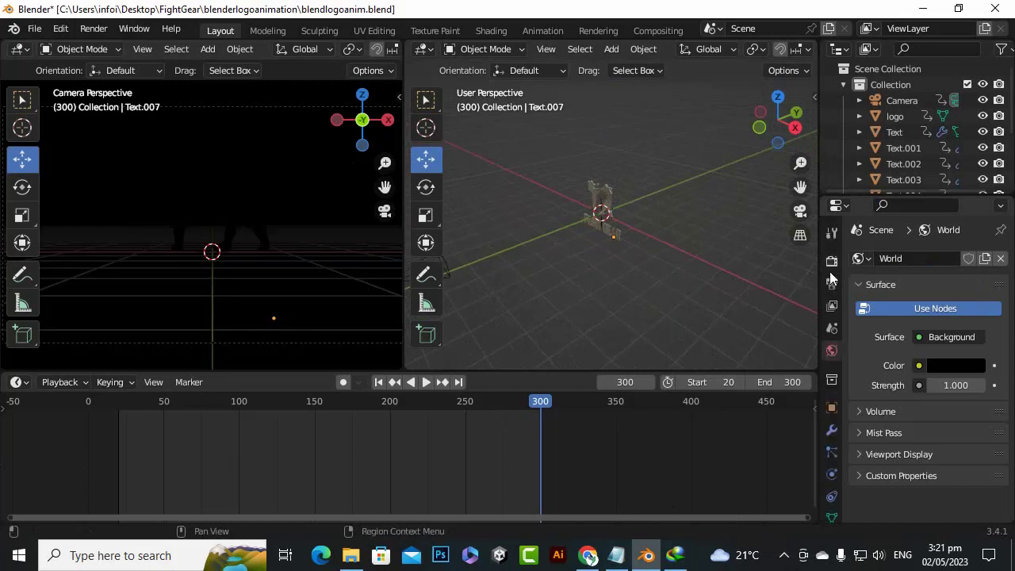
{"action": "left_click", "coordinate": [830, 266]}
{"action": "left_click", "coordinate": [955, 260]}
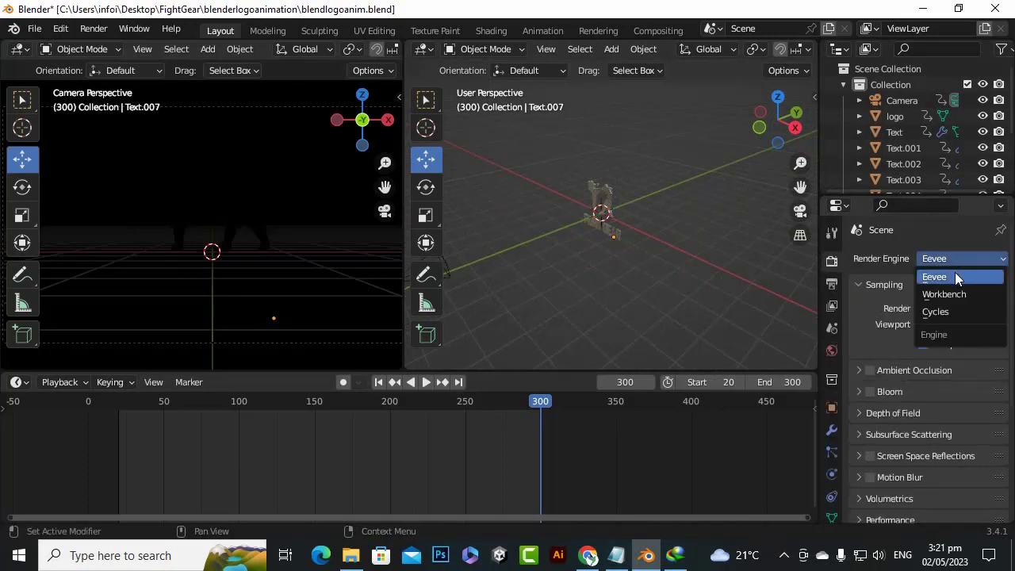
{"action": "left_click", "coordinate": [936, 262]}
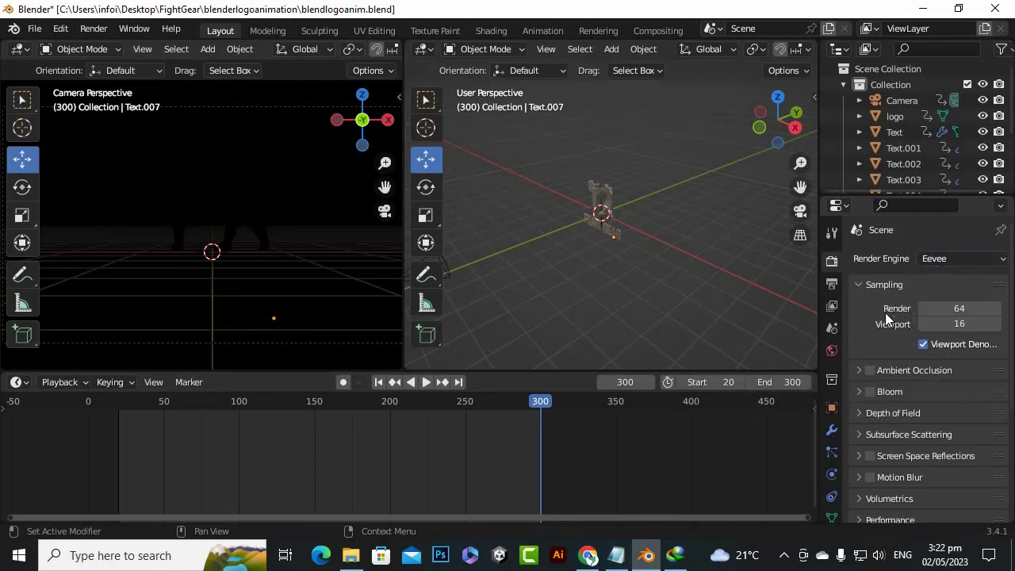
{"action": "scroll", "coordinate": [886, 474], "scroll_direction": "down", "scroll_amount": 1}
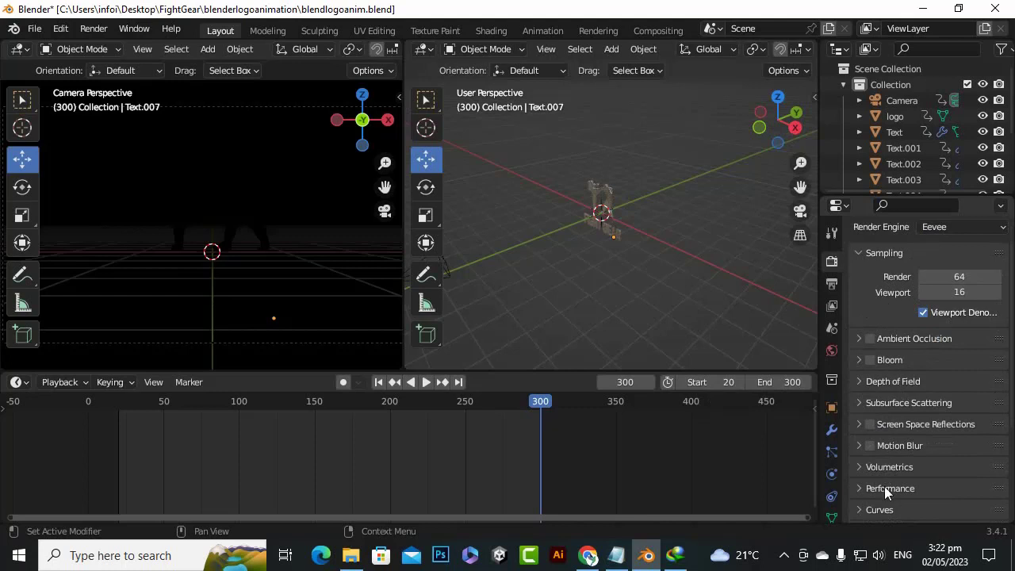
{"action": "left_click", "coordinate": [869, 466]}
{"action": "scroll", "coordinate": [913, 346], "scroll_direction": "down", "scroll_amount": 3}
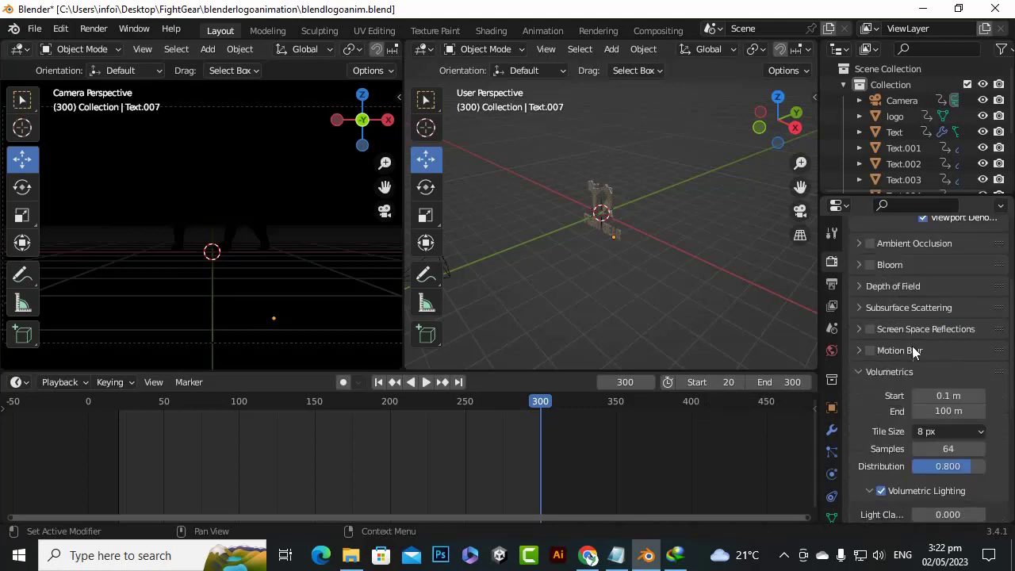
{"action": "left_click", "coordinate": [858, 372]}
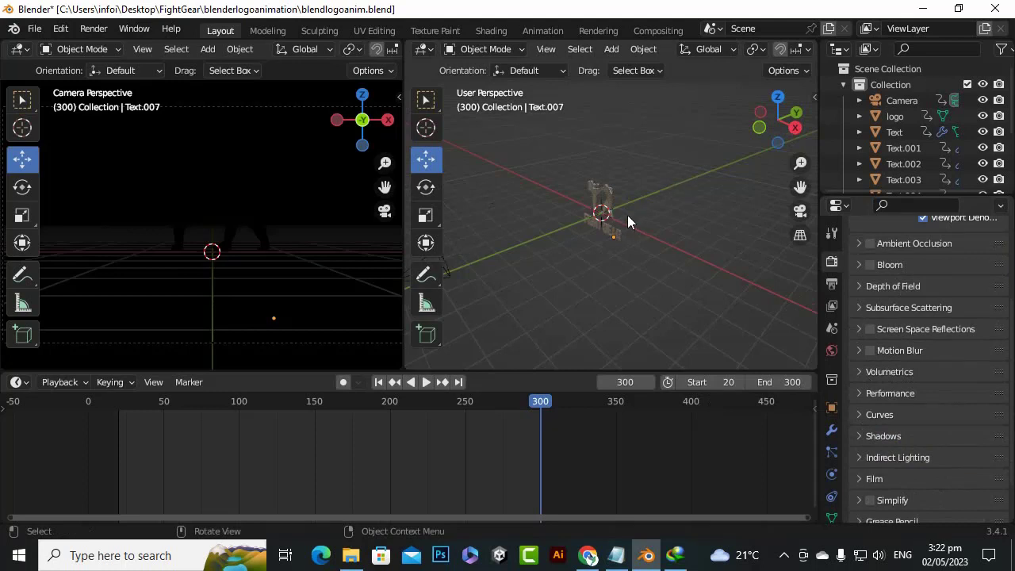
Add an area light at the logo and raise it along the Z axis above the fighters
{"action": "left_click_drag", "start_coordinate": [800, 188], "coordinate": [839, 179]}
{"action": "left_click_drag", "start_coordinate": [789, 143], "coordinate": [777, 199]}
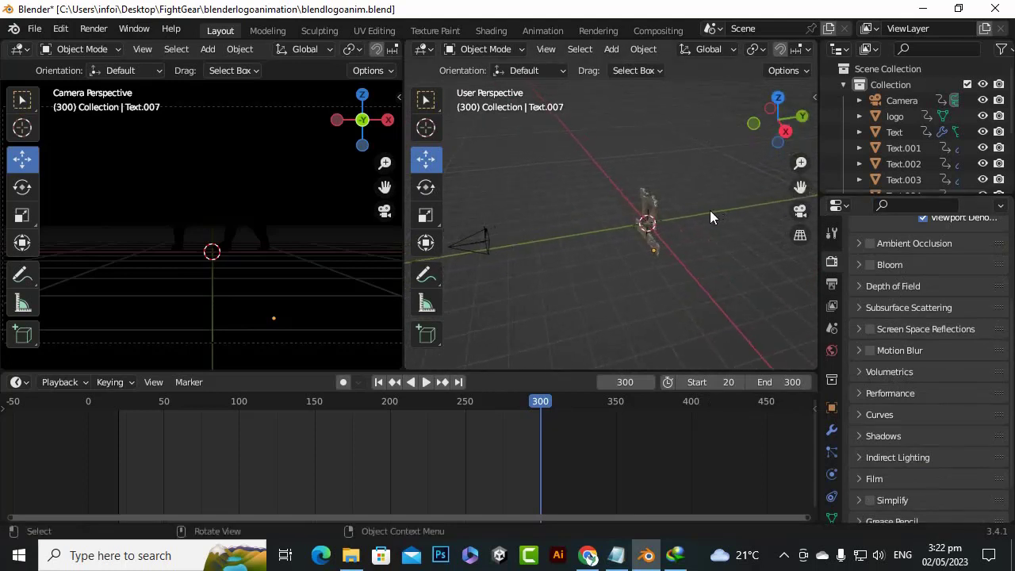
{"action": "scroll", "coordinate": [705, 239], "scroll_direction": "up", "scroll_amount": 2}
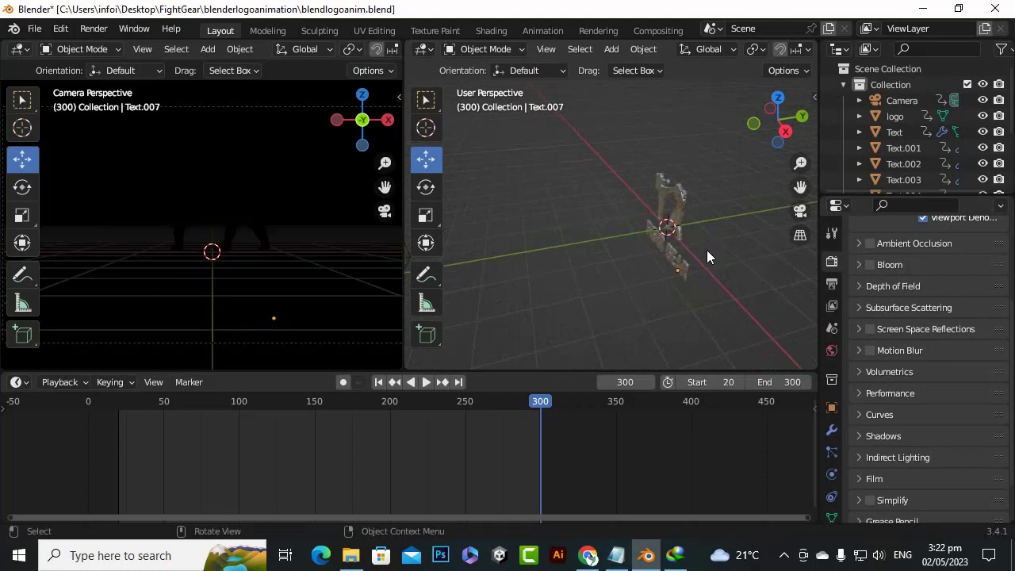
{"action": "key", "text": "shift+a"}
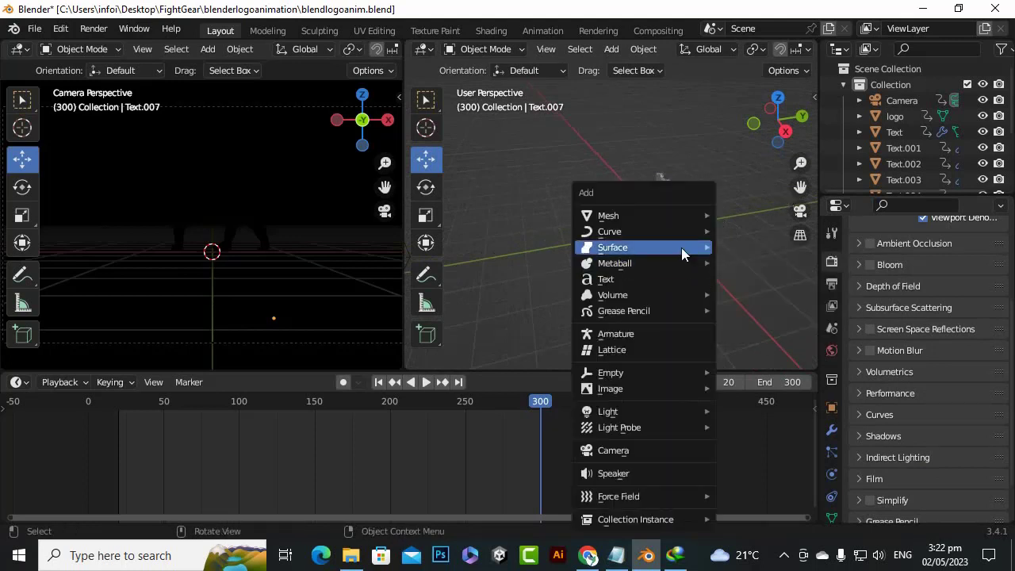
{"action": "mouse_move", "coordinate": [653, 418]}
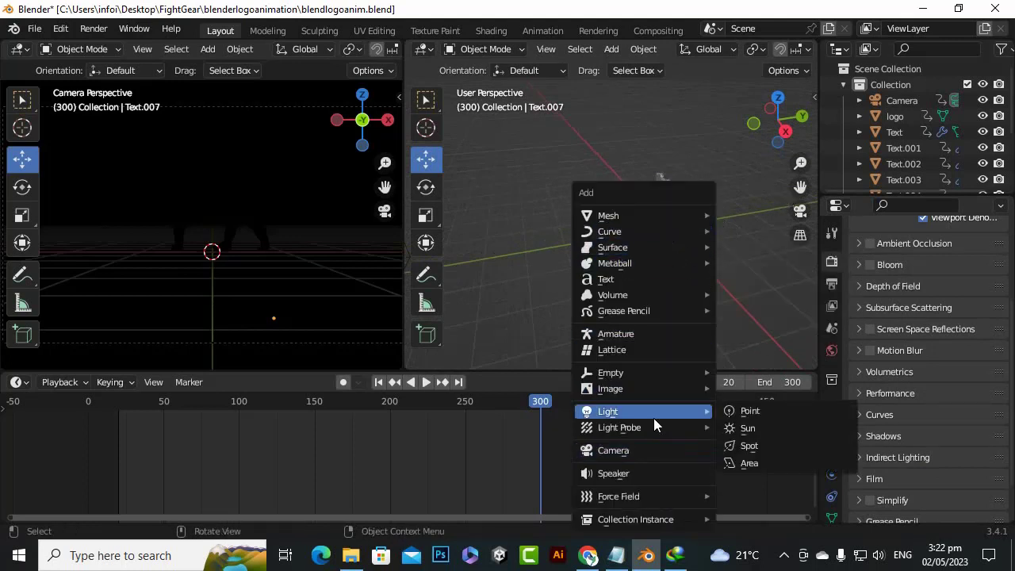
{"action": "left_click", "coordinate": [759, 464]}
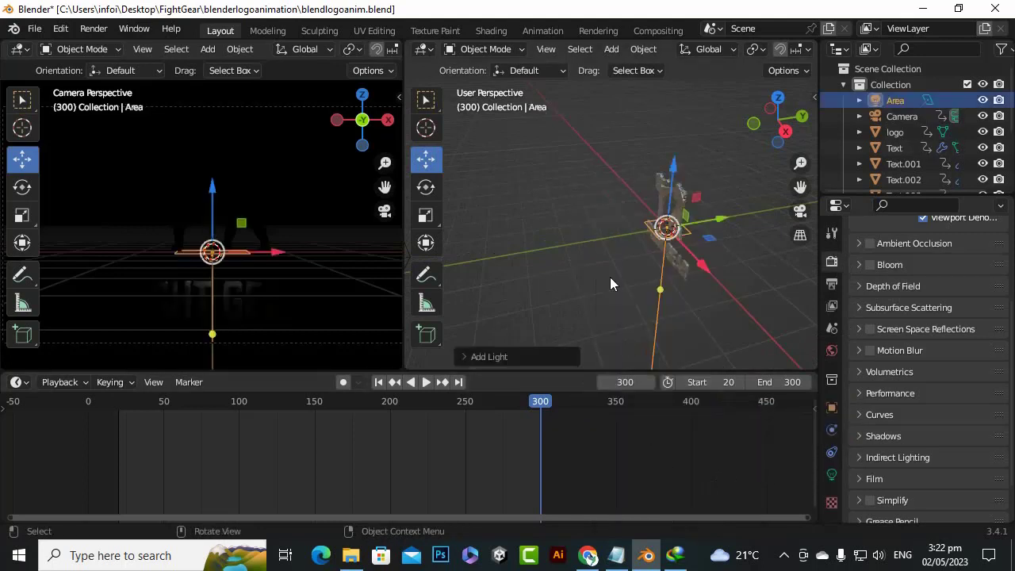
{"action": "left_click_drag", "start_coordinate": [666, 176], "coordinate": [686, 82]}
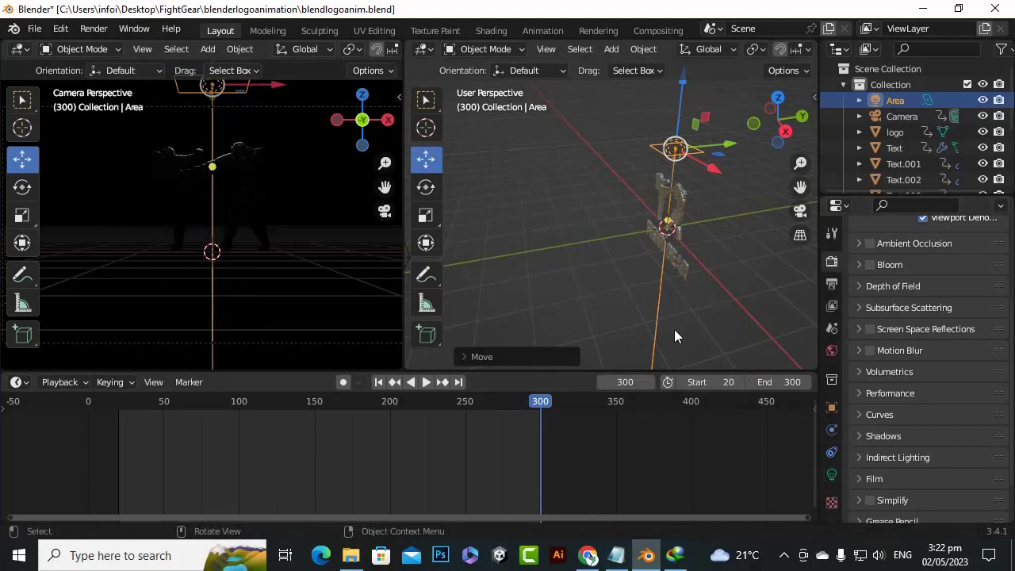
From the right side view, move the area light higher and slightly behind the logo, and tilt it down toward the logo
{"action": "left_click_drag", "start_coordinate": [800, 186], "coordinate": [708, 198]}
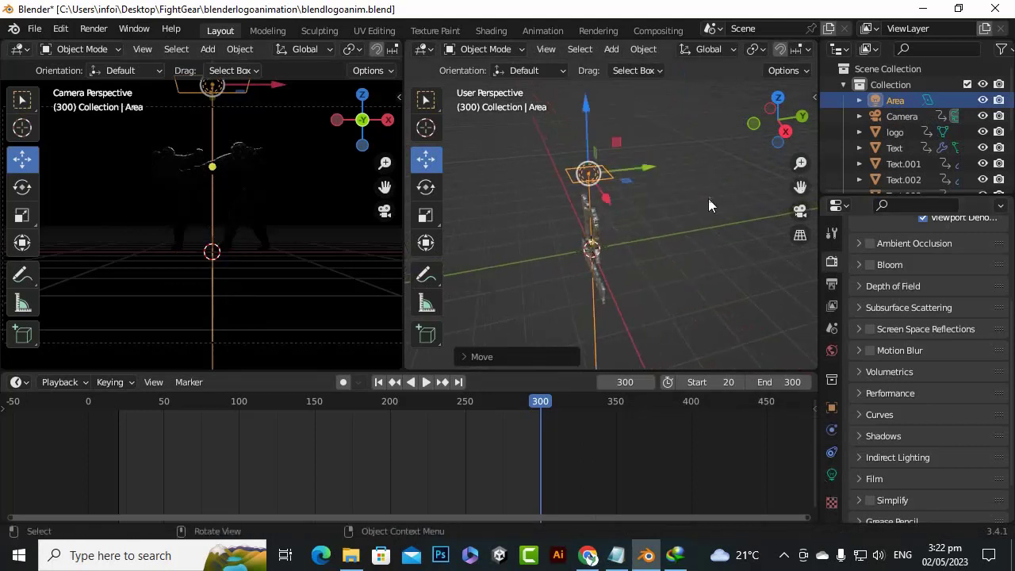
{"action": "key", "text": "KP_3"}
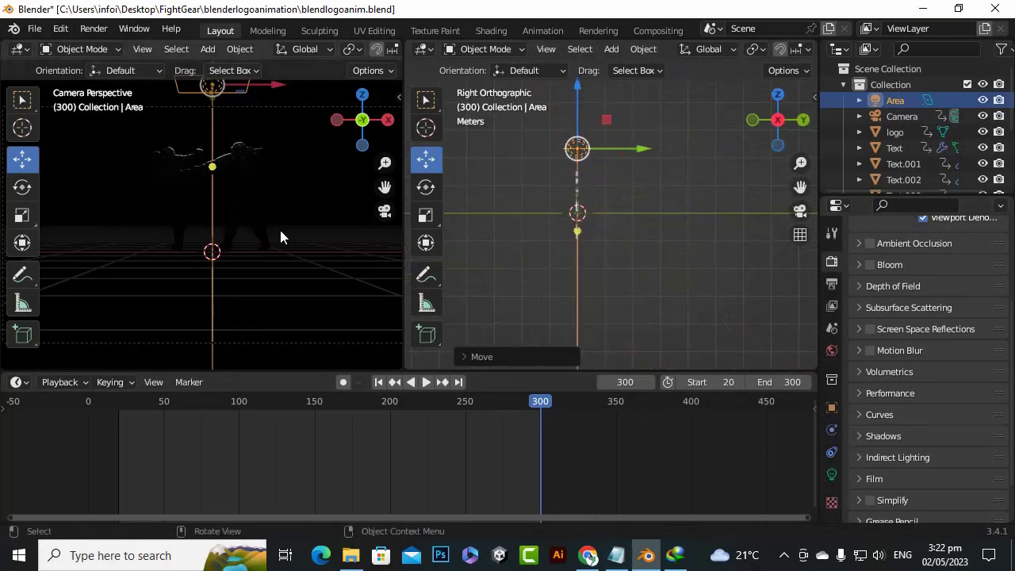
{"action": "left_click_drag", "start_coordinate": [405, 228], "coordinate": [325, 238]}
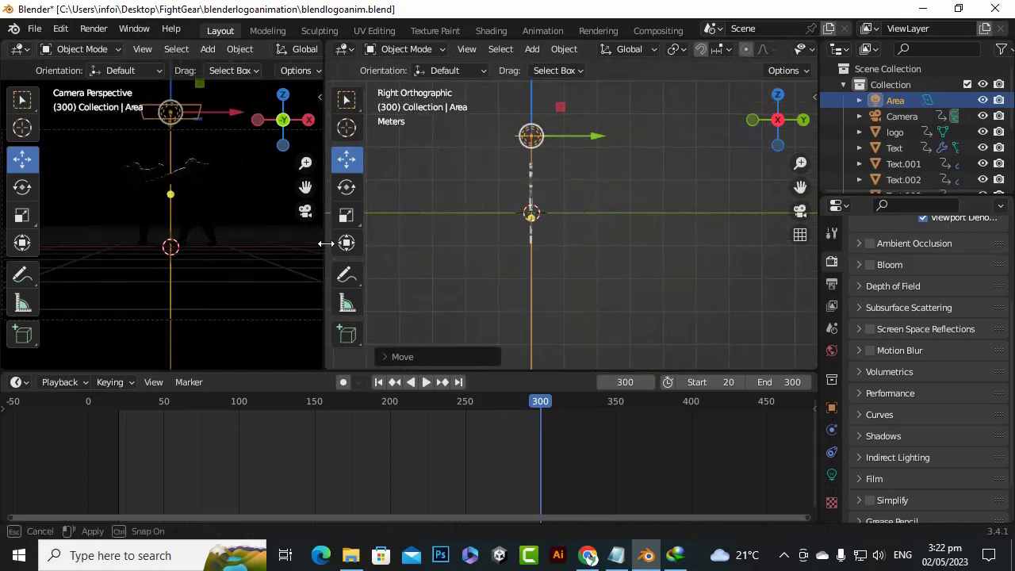
{"action": "left_click_drag", "start_coordinate": [804, 186], "coordinate": [823, 248]}
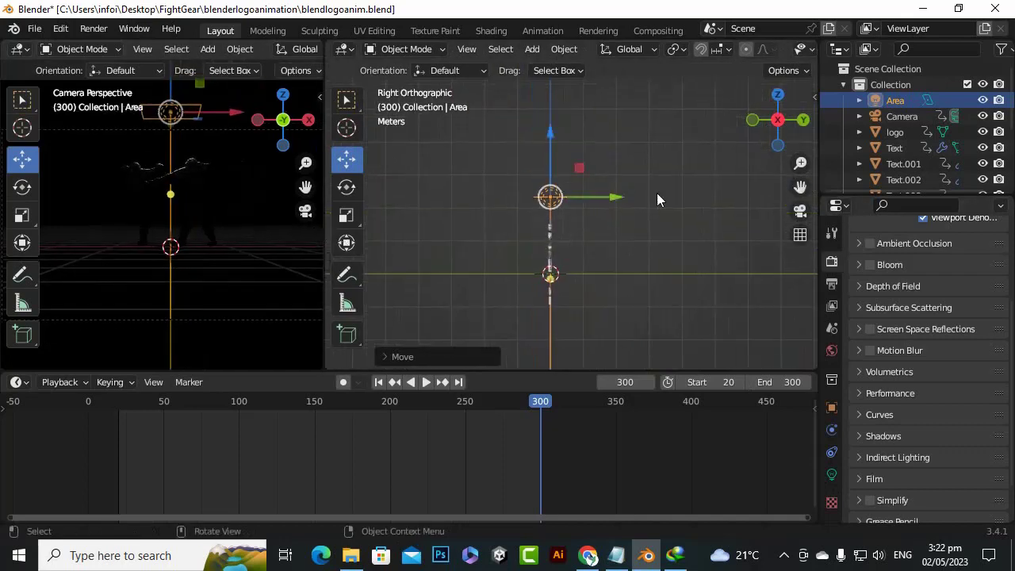
{"action": "scroll", "coordinate": [634, 186], "scroll_direction": "up", "scroll_amount": 2}
{"action": "left_click_drag", "start_coordinate": [539, 139], "coordinate": [543, 105]}
{"action": "left_click_drag", "start_coordinate": [601, 156], "coordinate": [624, 164]}
{"action": "left_click", "coordinate": [346, 186]}
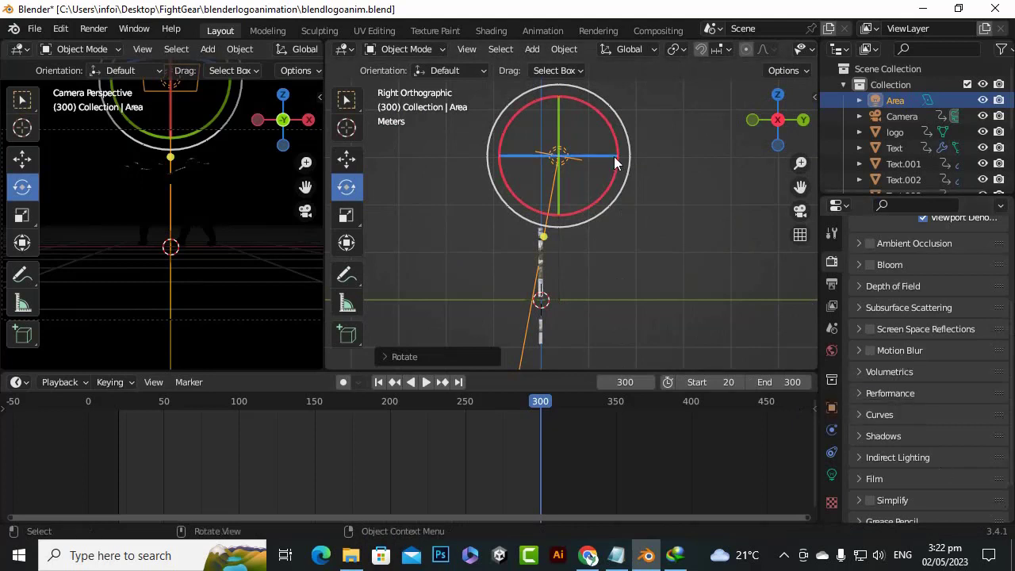
Set the area light's power to 2000 W
{"action": "scroll", "coordinate": [899, 358], "scroll_direction": "down", "scroll_amount": 3}
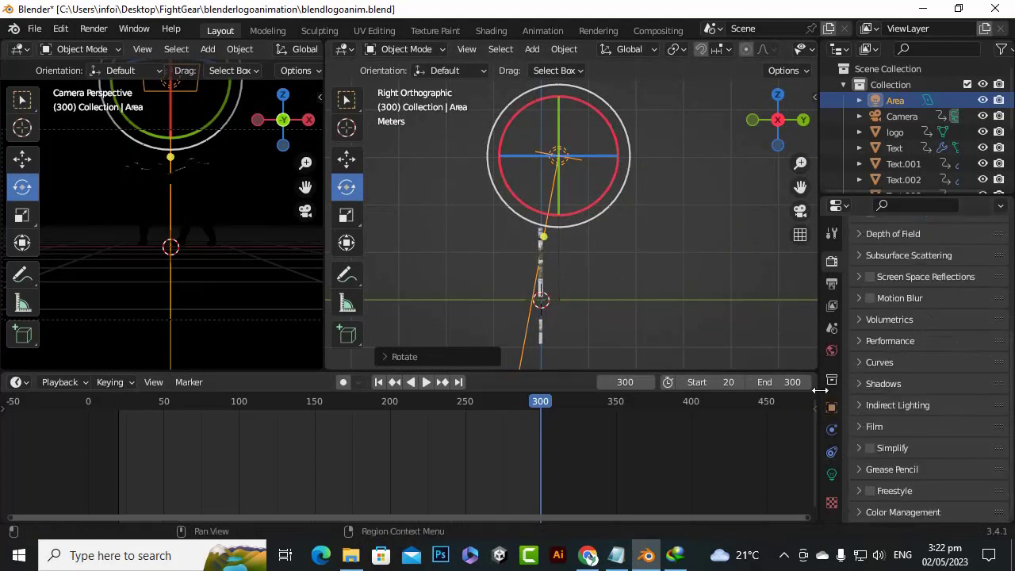
{"action": "left_click", "coordinate": [831, 474]}
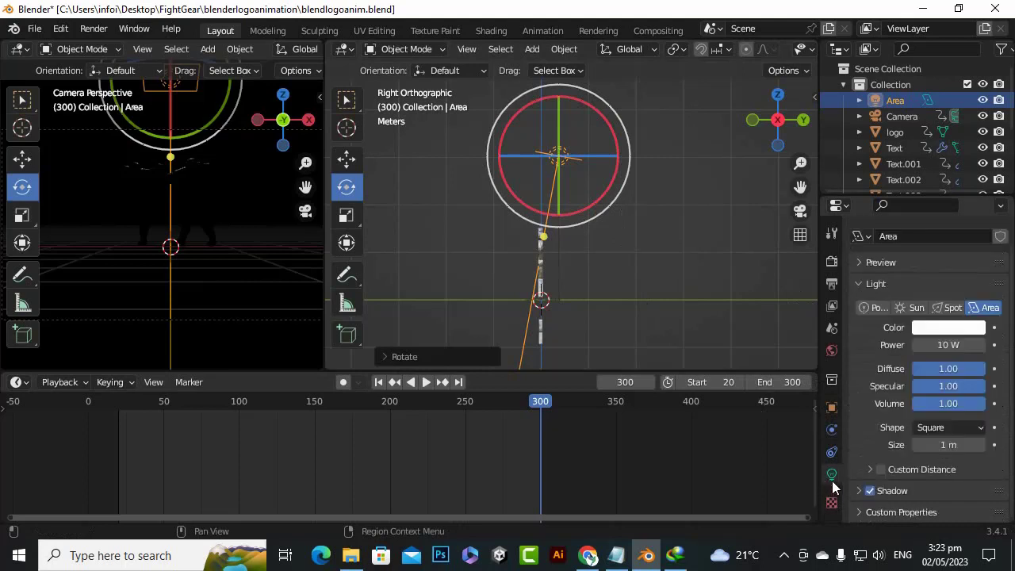
{"action": "left_click", "coordinate": [947, 347]}
{"action": "type", "text": "2"}
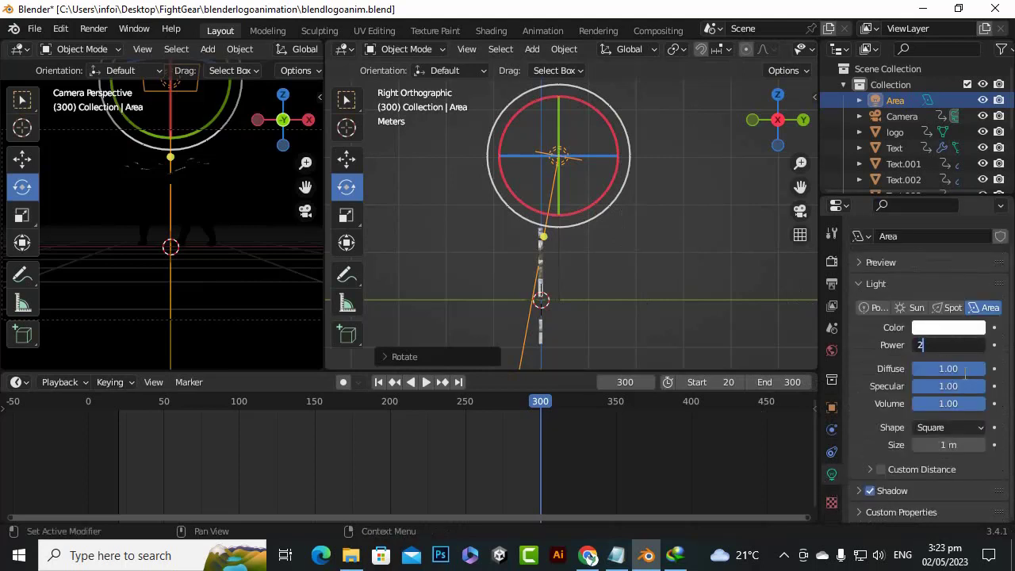
{"action": "type", "text": "000"}
{"action": "key", "text": "Return"}
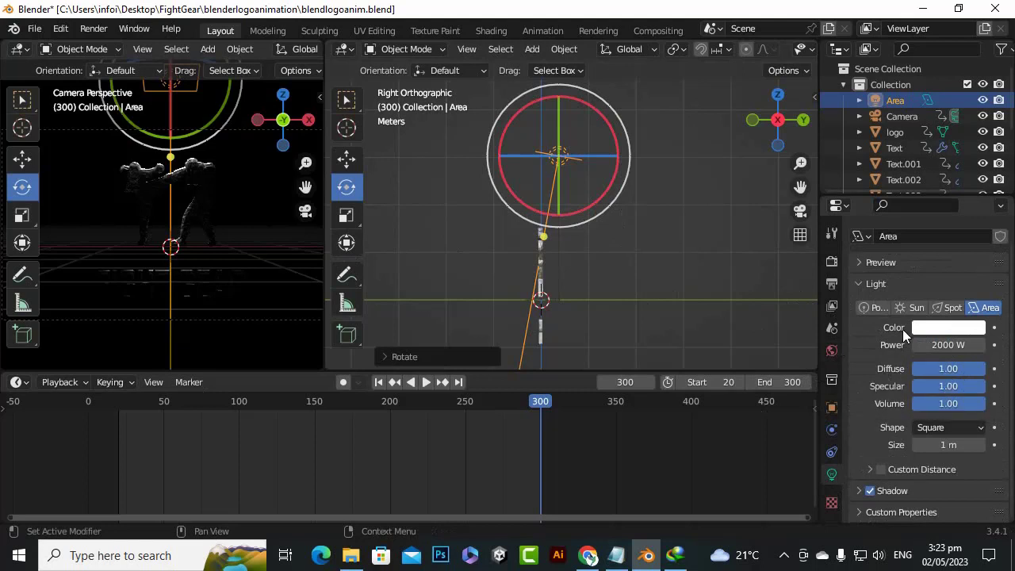
Change the area light's shape to Rectangle and enable Custom Distance, showing its distance setting
{"action": "left_click", "coordinate": [957, 429]}
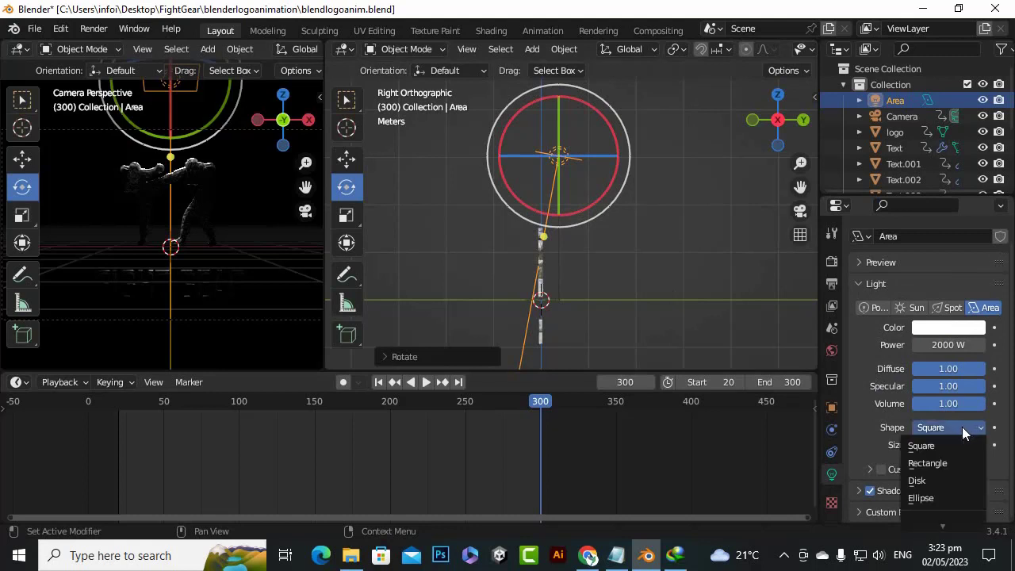
{"action": "left_click", "coordinate": [945, 464]}
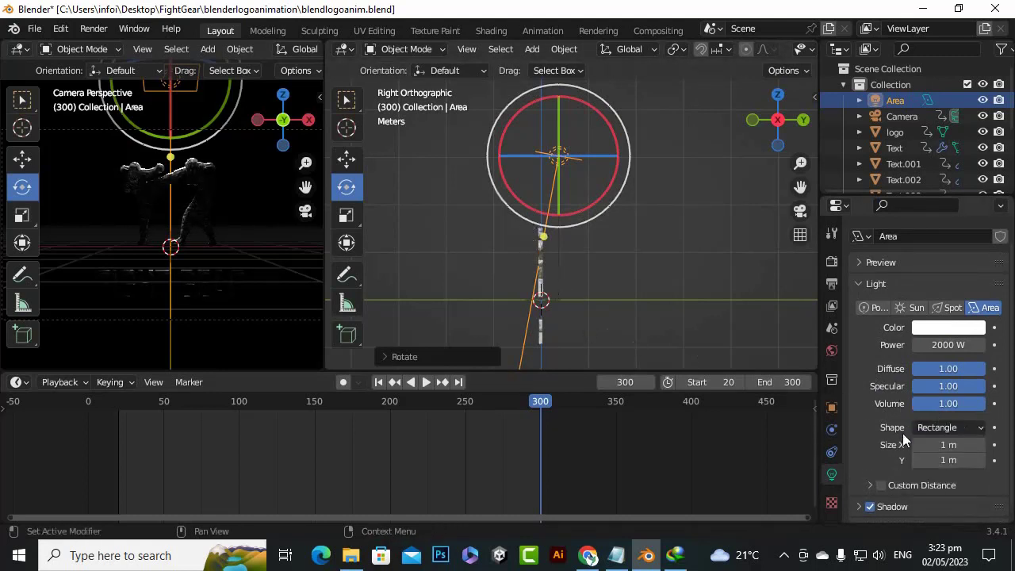
{"action": "scroll", "coordinate": [904, 437], "scroll_direction": "down", "scroll_amount": 1}
{"action": "left_click", "coordinate": [880, 469]}
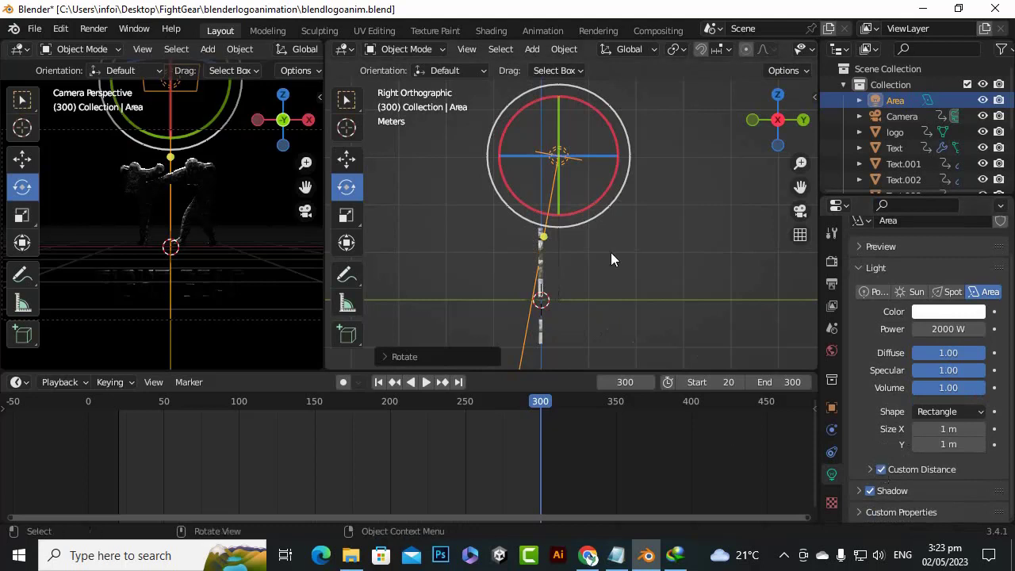
{"action": "scroll", "coordinate": [610, 252], "scroll_direction": "down", "scroll_amount": 10}
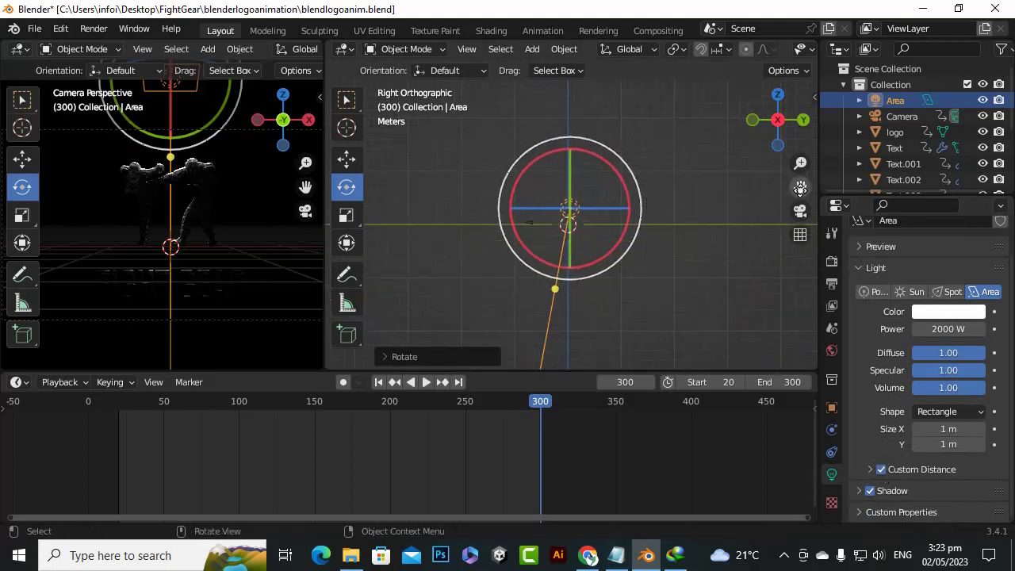
{"action": "left_click_drag", "start_coordinate": [800, 188], "coordinate": [804, 109]}
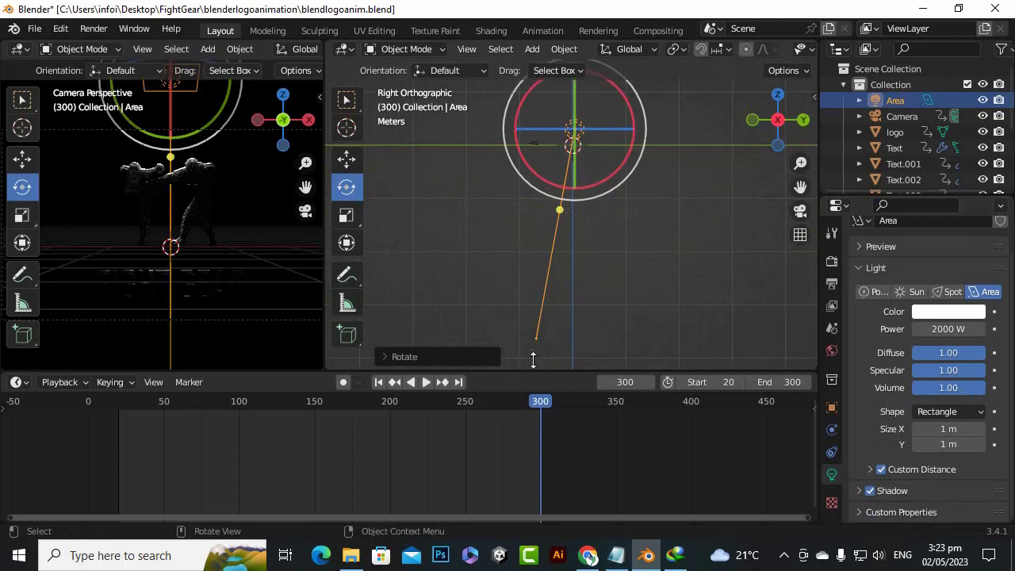
{"action": "left_click", "coordinate": [870, 469]}
{"action": "scroll", "coordinate": [912, 464], "scroll_direction": "down", "scroll_amount": 1}
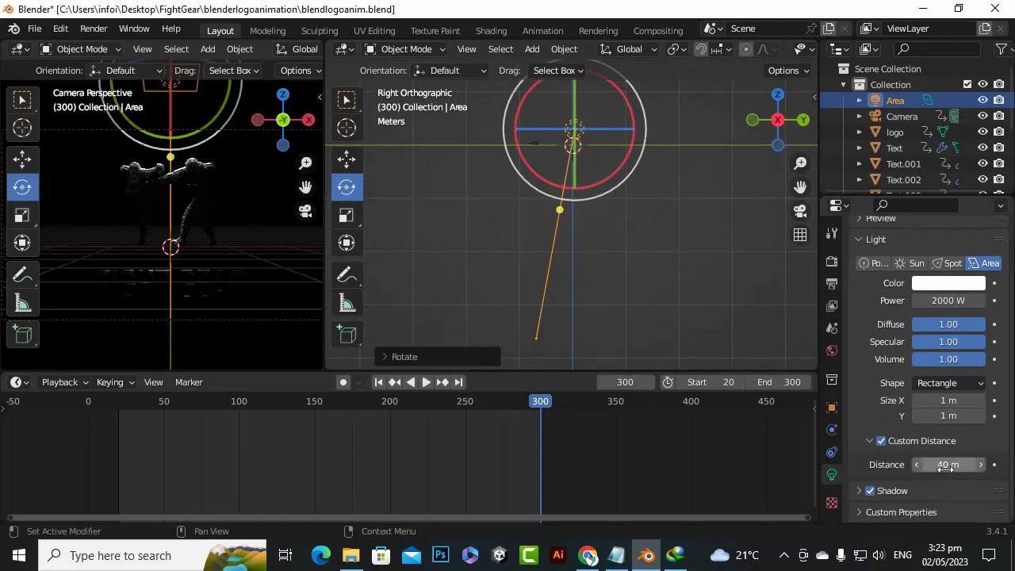
Set the area light's custom distance to 3 m
{"action": "left_click", "coordinate": [948, 466]}
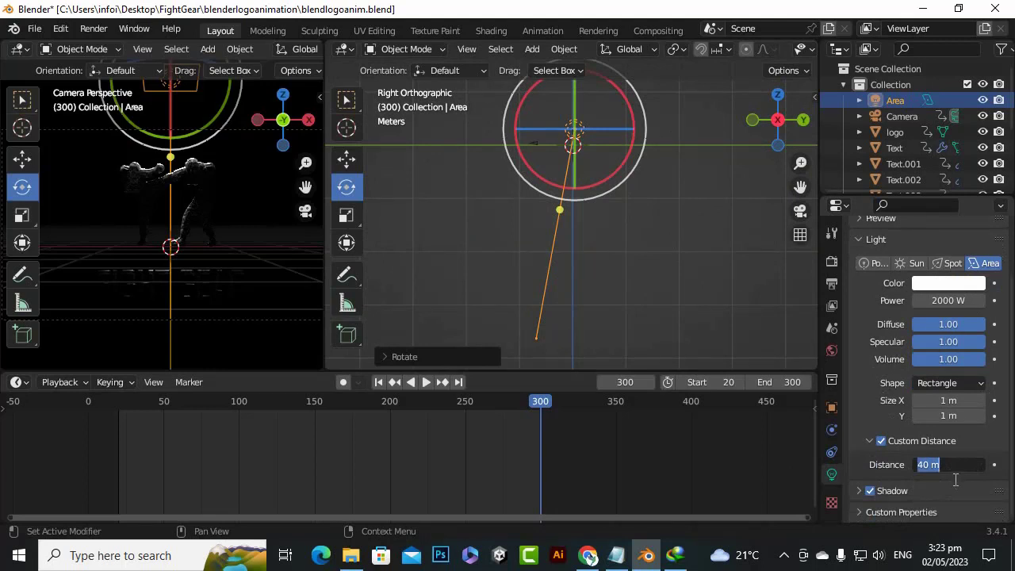
{"action": "type", "text": "3"}
{"action": "key", "text": "Return"}
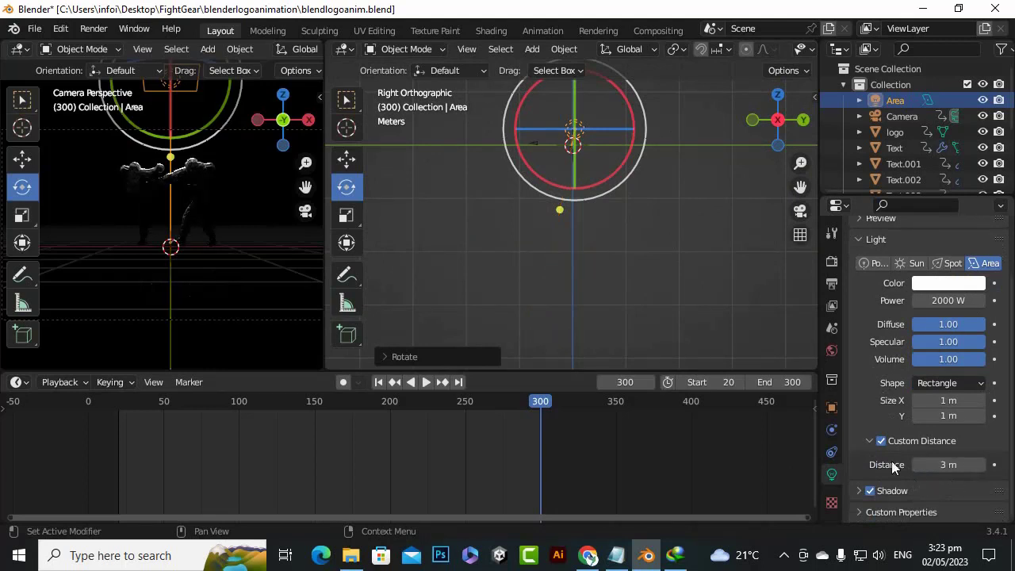
Compare the area light's reach with the fighters and lettering, and set its custom distance to 5 m
{"action": "scroll", "coordinate": [694, 144], "scroll_direction": "up", "scroll_amount": 4}
{"action": "left_click_drag", "start_coordinate": [802, 187], "coordinate": [788, 348]}
{"action": "scroll", "coordinate": [622, 174], "scroll_direction": "up", "scroll_amount": 2}
{"action": "scroll", "coordinate": [594, 200], "scroll_direction": "up", "scroll_amount": 6}
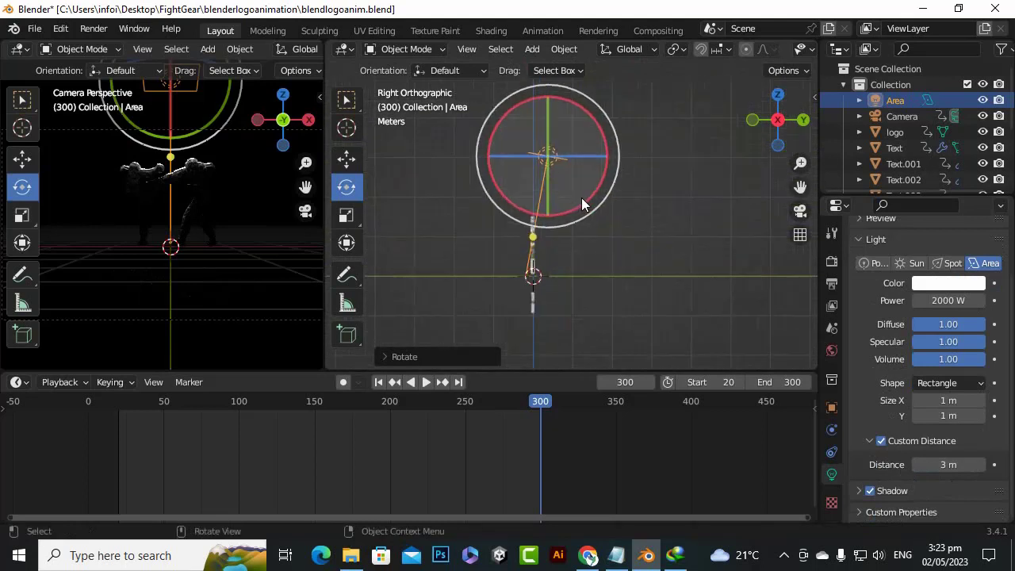
{"action": "left_click_drag", "start_coordinate": [799, 187], "coordinate": [817, 94]}
{"action": "scroll", "coordinate": [659, 233], "scroll_direction": "up", "scroll_amount": 3}
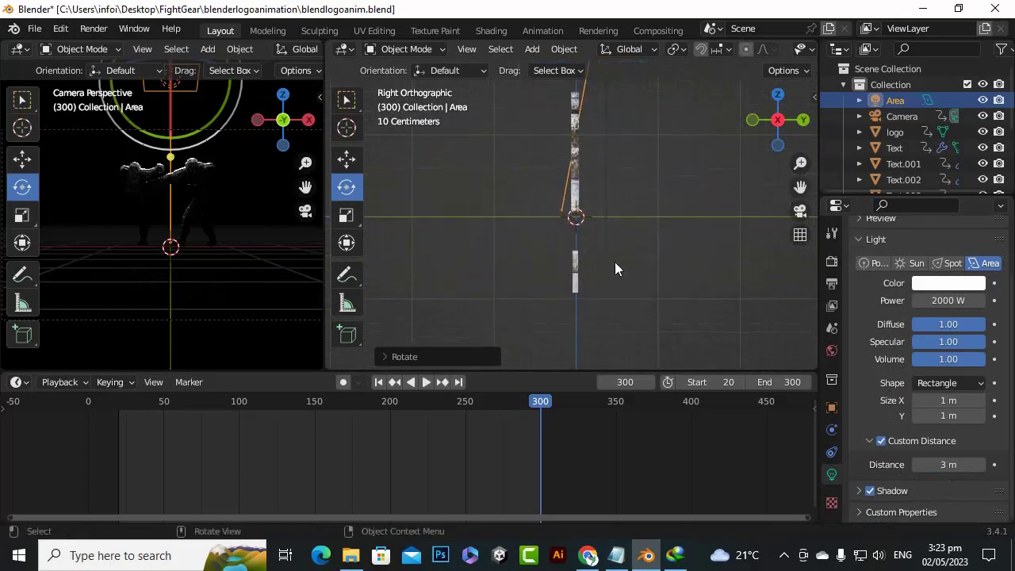
{"action": "left_click_drag", "start_coordinate": [780, 136], "coordinate": [681, 204]}
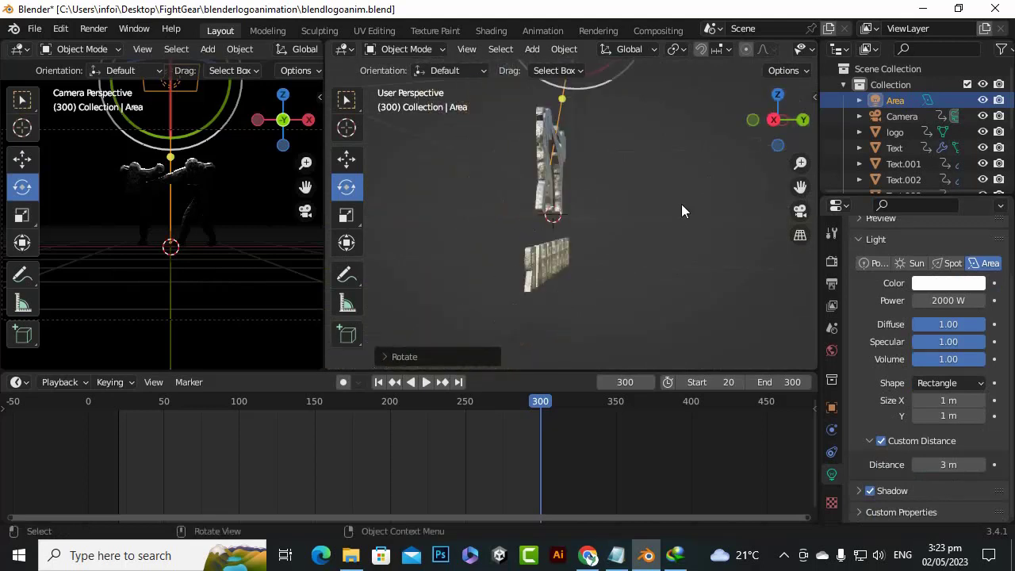
{"action": "left_click", "coordinate": [961, 465]}
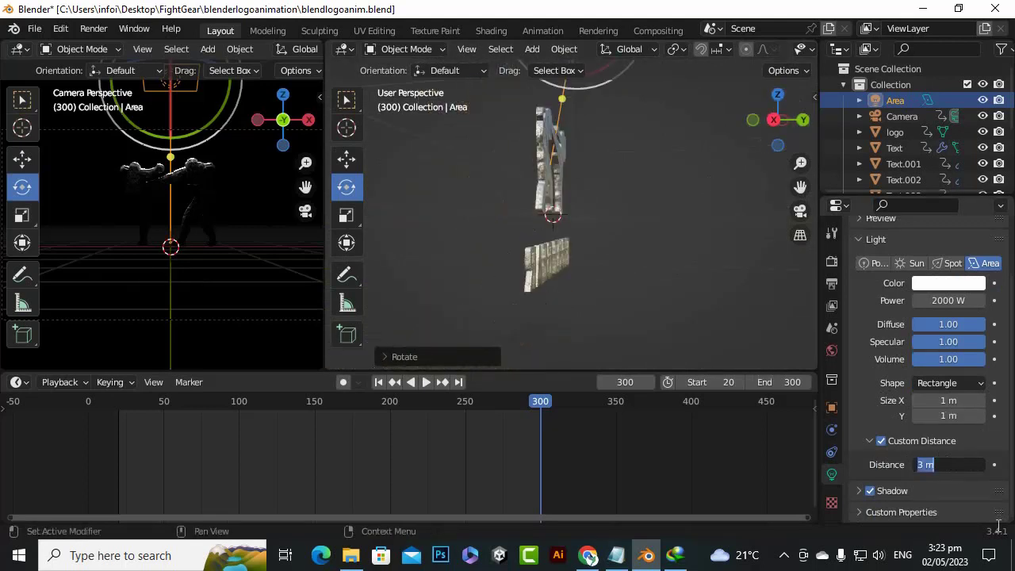
{"action": "type", "text": "5"}
{"action": "key", "text": "Return"}
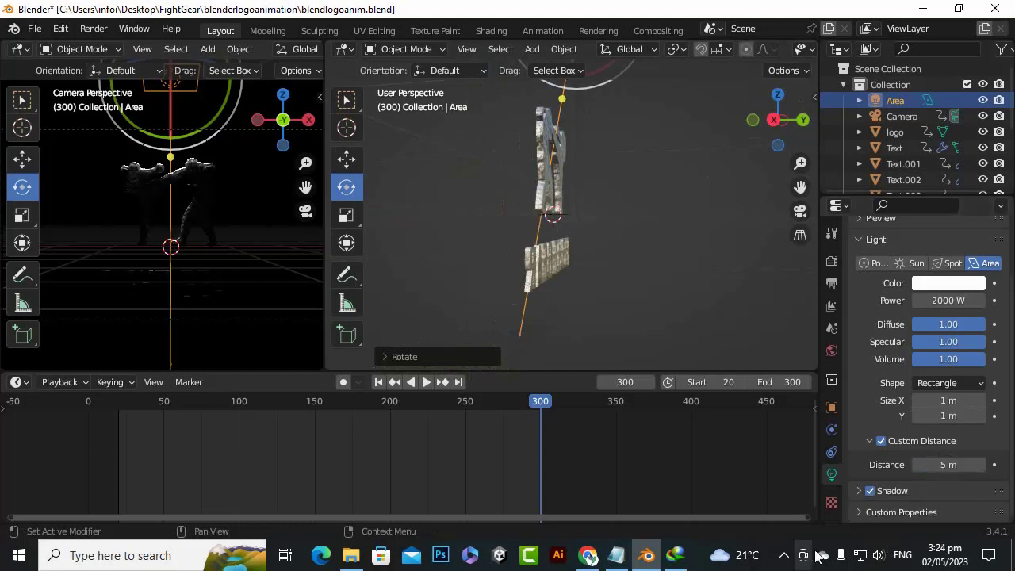
{"action": "left_click_drag", "start_coordinate": [776, 121], "coordinate": [762, 123]}
{"action": "scroll", "coordinate": [185, 272], "scroll_direction": "up", "scroll_amount": 3}
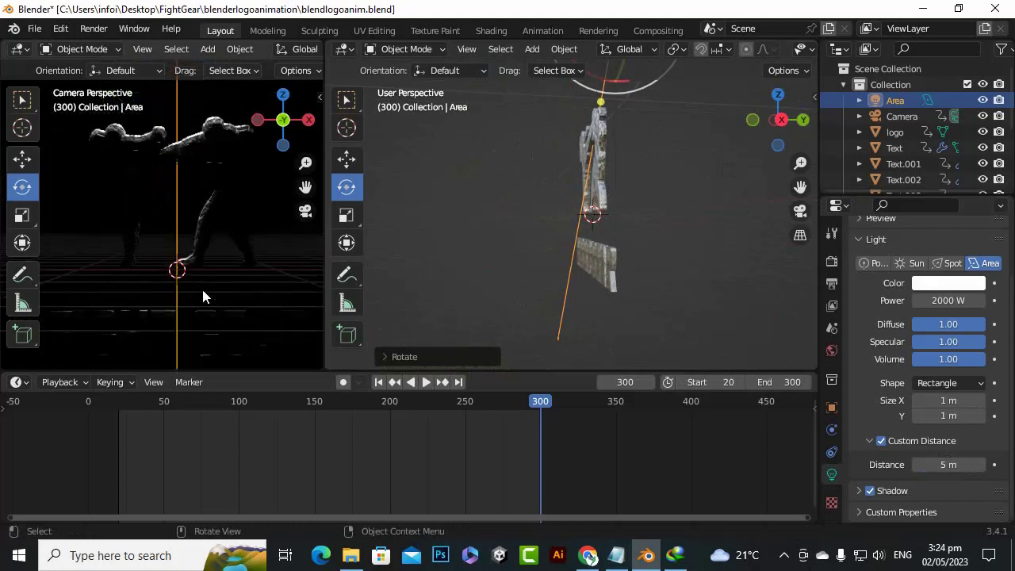
{"action": "scroll", "coordinate": [203, 296], "scroll_direction": "down", "scroll_amount": 4}
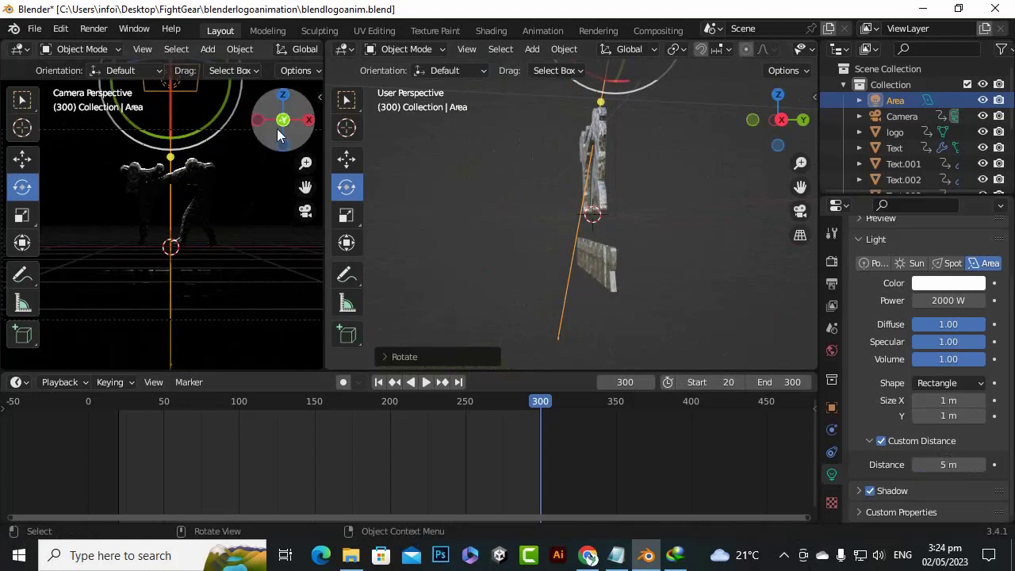
Add a cube mesh at the scene origin, around the logo
{"action": "scroll", "coordinate": [704, 195], "scroll_direction": "down", "scroll_amount": 5}
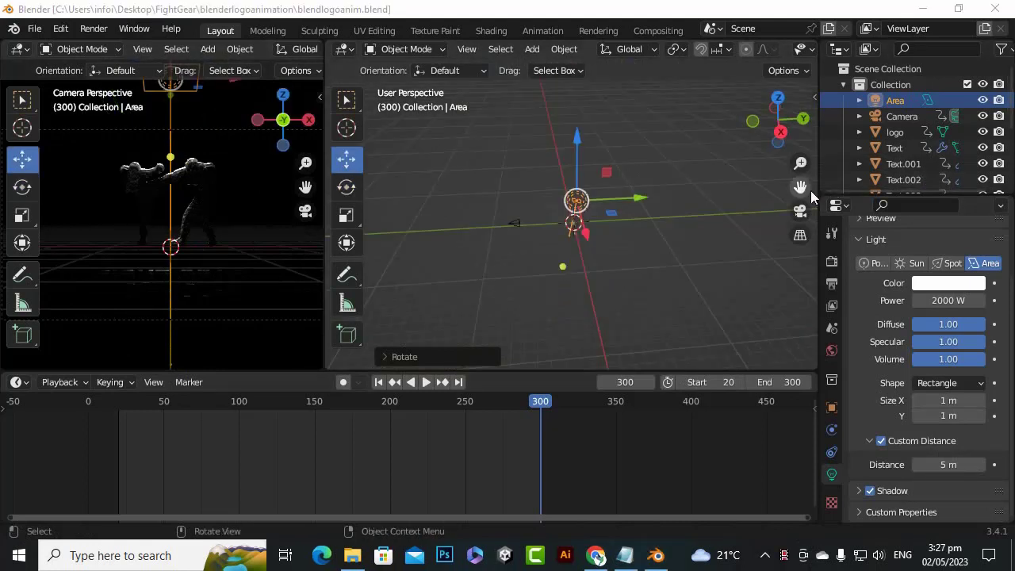
{"action": "left_click_drag", "start_coordinate": [807, 189], "coordinate": [823, 206]}
{"action": "scroll", "coordinate": [481, 235], "scroll_direction": "down", "scroll_amount": 3}
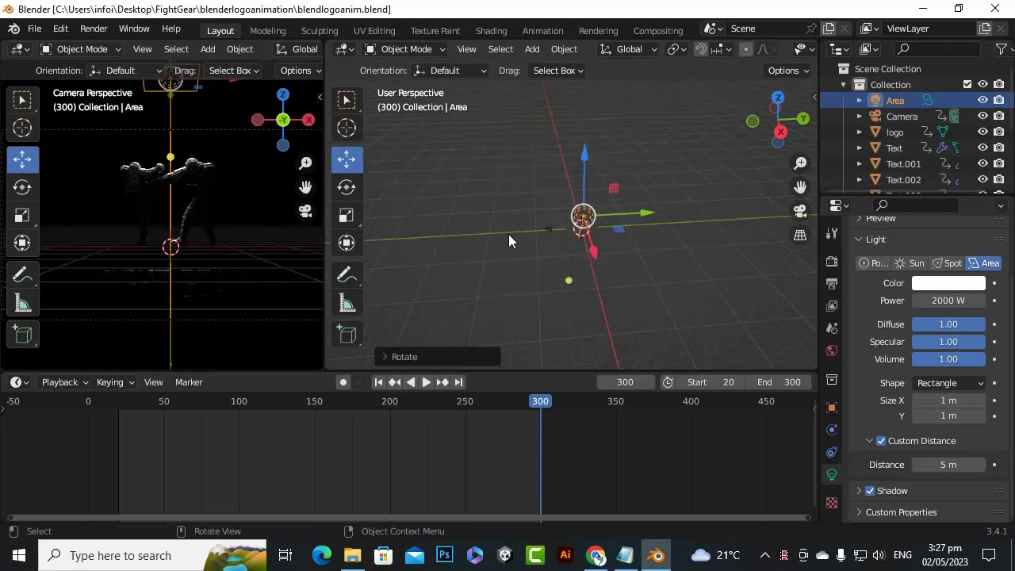
{"action": "key", "text": "shift+a"}
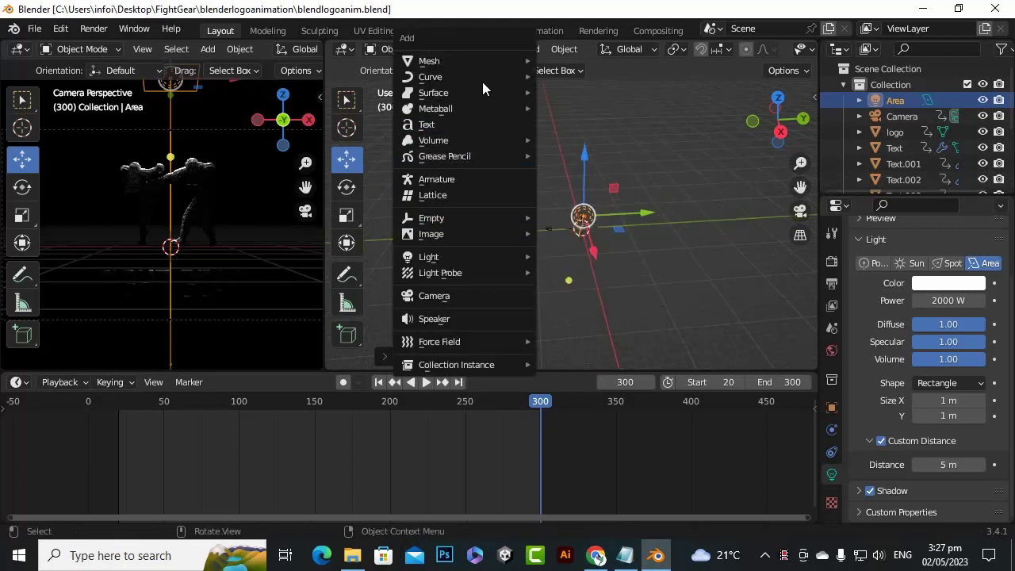
{"action": "mouse_move", "coordinate": [493, 62]}
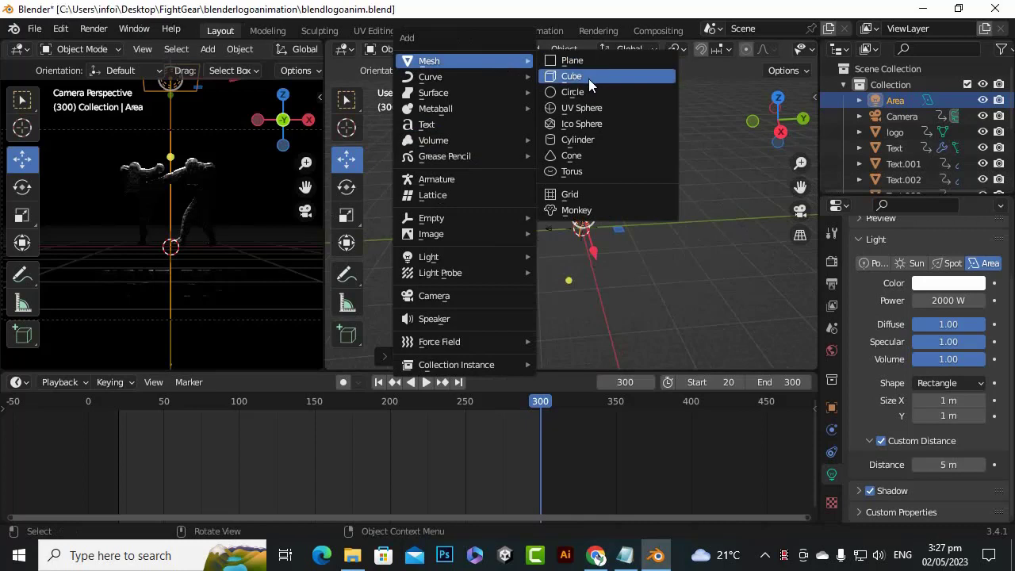
{"action": "left_click", "coordinate": [588, 77]}
{"action": "scroll", "coordinate": [618, 239], "scroll_direction": "up", "scroll_amount": 8}
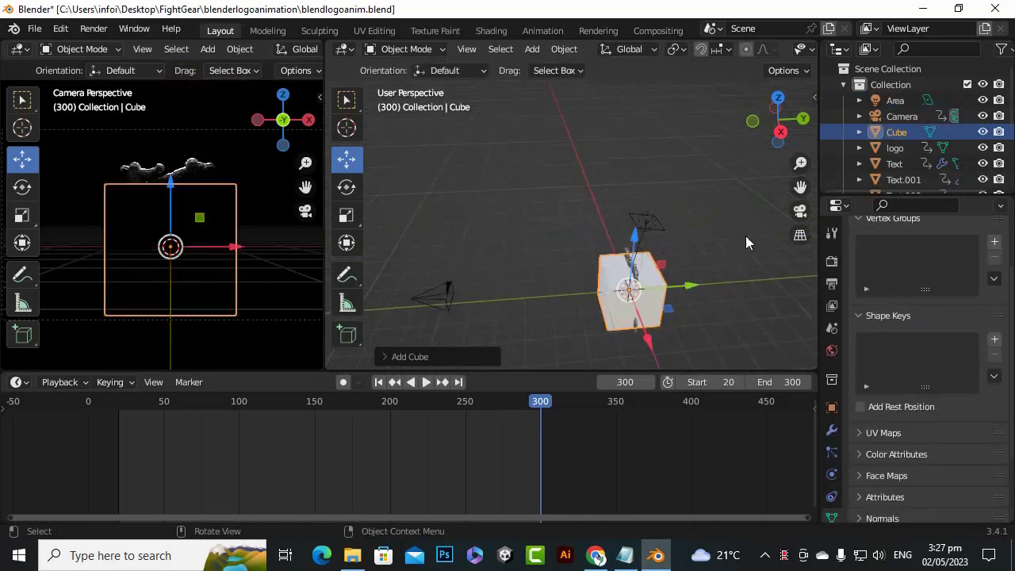
Stretch the cube along the Y axis into a long box around the logo
{"action": "left_click_drag", "start_coordinate": [801, 187], "coordinate": [767, 193]}
{"action": "scroll", "coordinate": [583, 253], "scroll_direction": "up", "scroll_amount": 5}
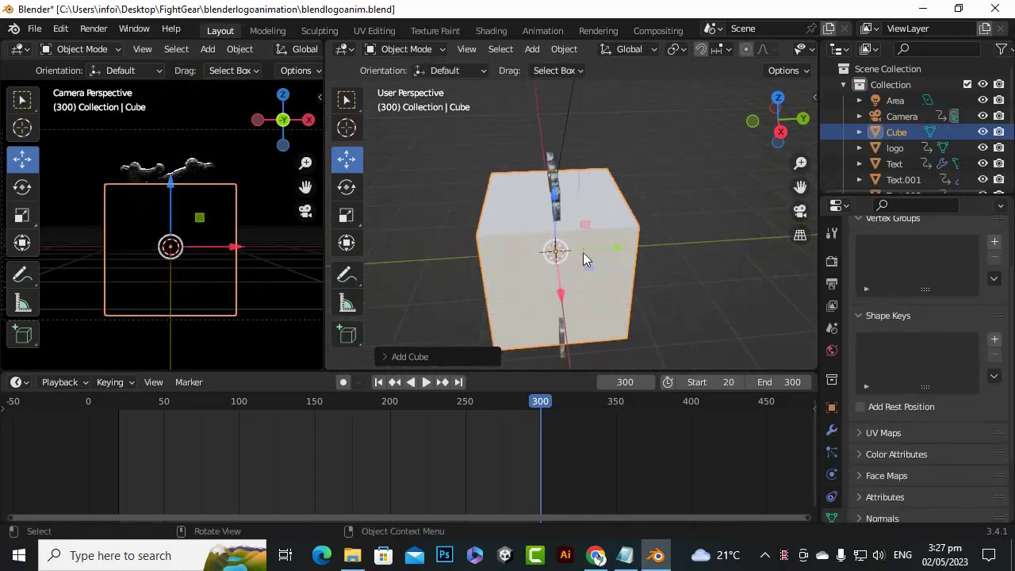
{"action": "scroll", "coordinate": [583, 252], "scroll_direction": "down", "scroll_amount": 5}
{"action": "left_click", "coordinate": [347, 215]}
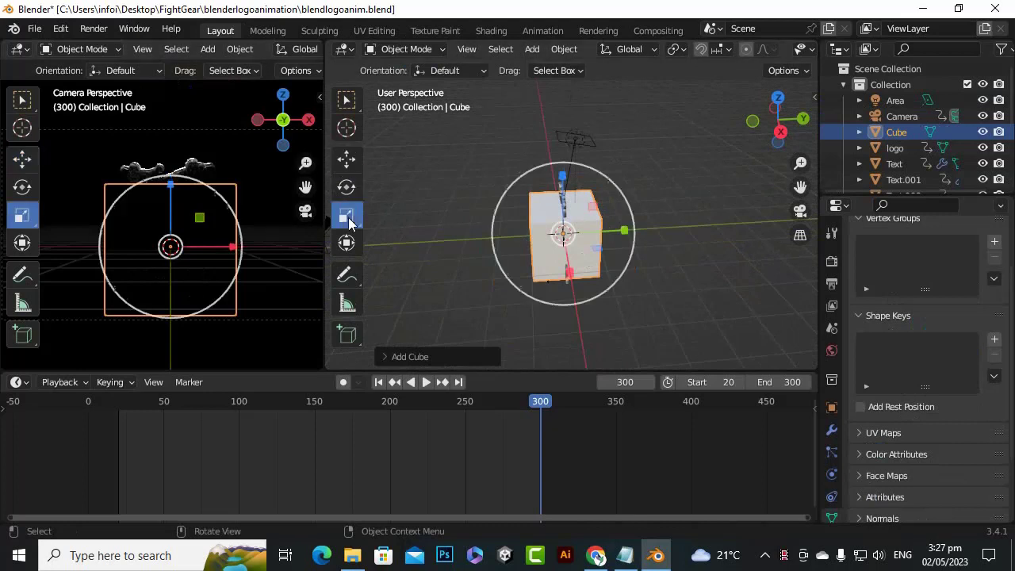
{"action": "left_click_drag", "start_coordinate": [624, 230], "coordinate": [734, 244]}
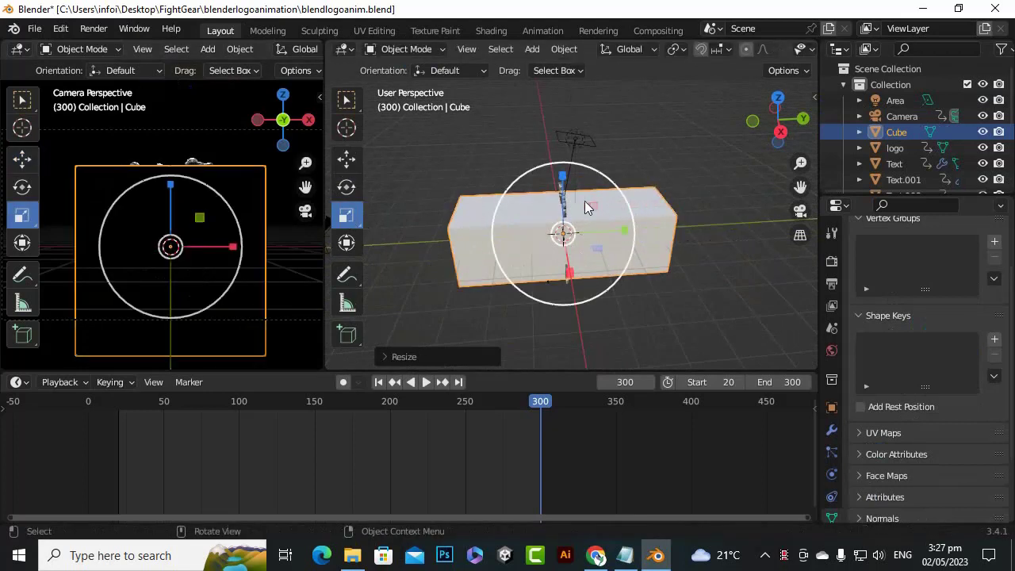
Widen the main 3D viewport and show the scene from the top in wireframe shading
{"action": "key", "text": "KP_7"}
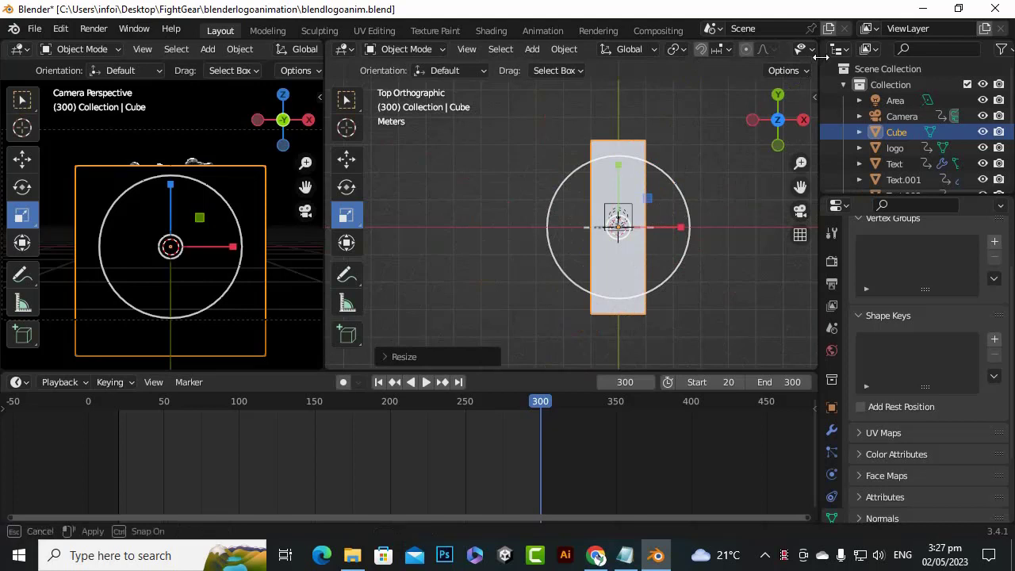
{"action": "left_click_drag", "start_coordinate": [818, 59], "coordinate": [883, 61]}
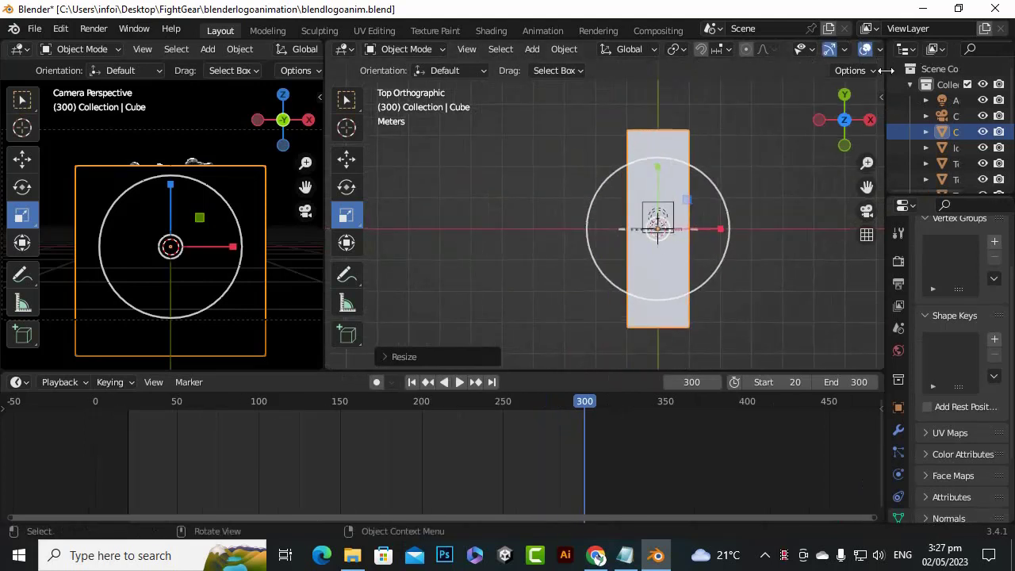
{"action": "left_click", "coordinate": [890, 70]}
{"action": "left_click_drag", "start_coordinate": [888, 71], "coordinate": [957, 73]}
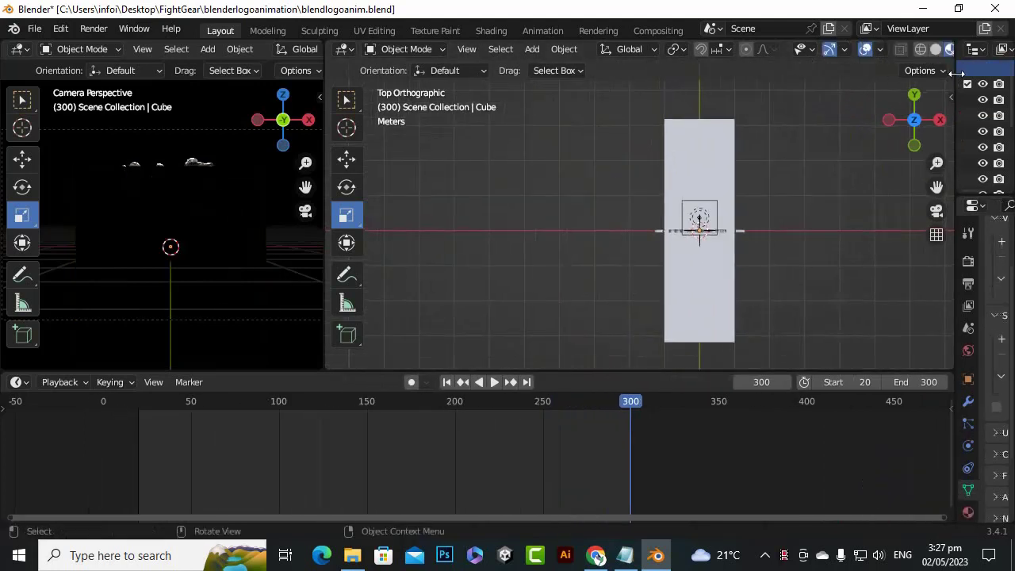
{"action": "left_click", "coordinate": [920, 49]}
Widen the cube along the X axis so it extends past both ends of the logo
{"action": "scroll", "coordinate": [741, 201], "scroll_direction": "up", "scroll_amount": 3}
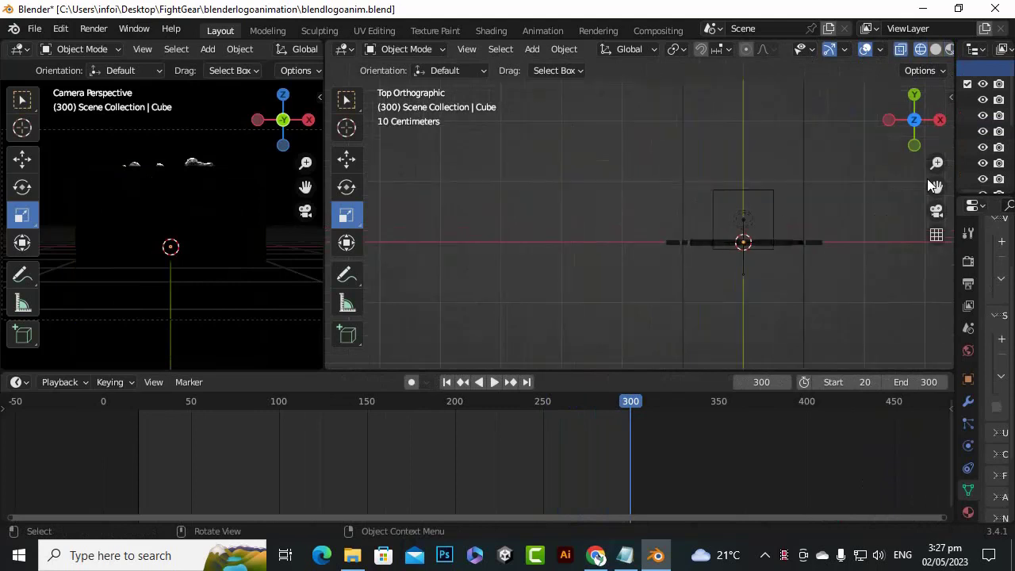
{"action": "left_click_drag", "start_coordinate": [934, 186], "coordinate": [797, 204]}
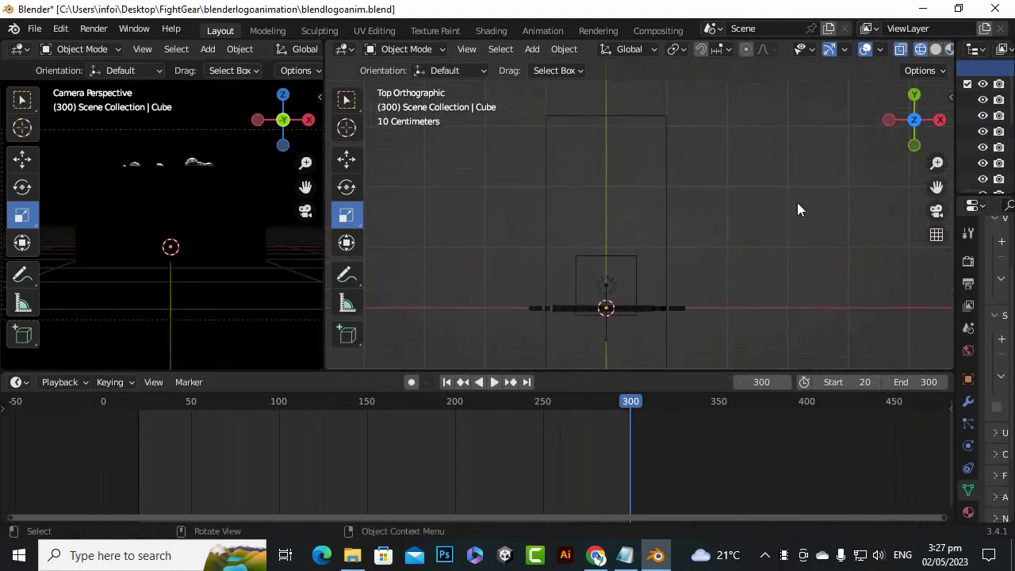
{"action": "left_click", "coordinate": [667, 204]}
{"action": "scroll", "coordinate": [722, 178], "scroll_direction": "down", "scroll_amount": 2}
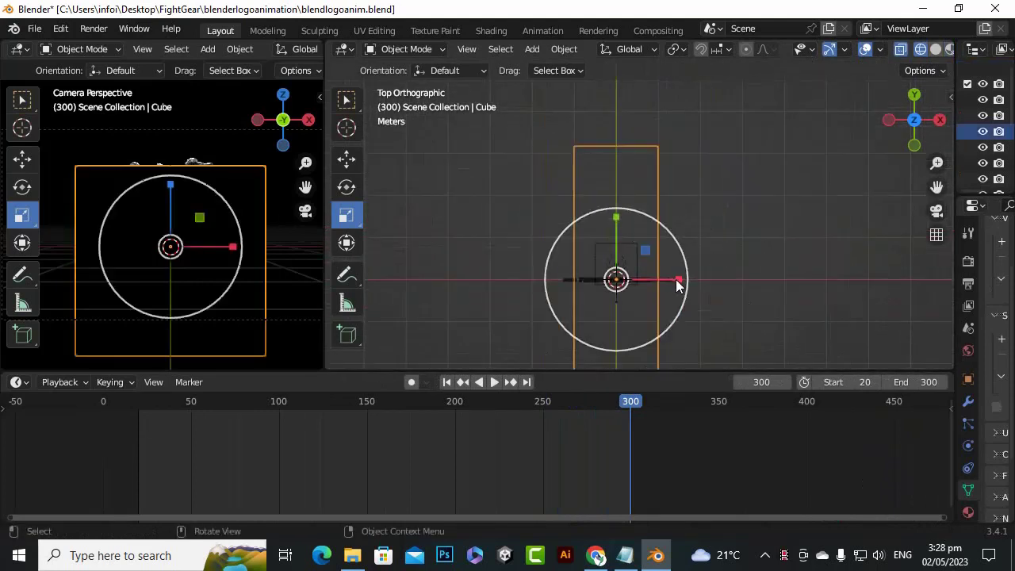
{"action": "left_click_drag", "start_coordinate": [676, 279], "coordinate": [711, 281]}
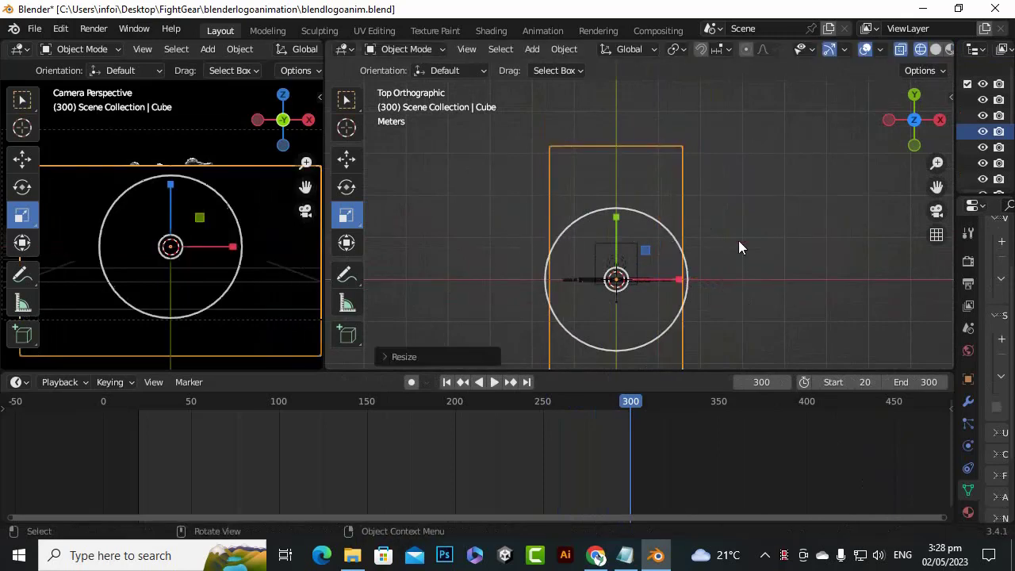
Check the cube's extent around the logo and lengthen it slightly along the Y axis
{"action": "scroll", "coordinate": [720, 285], "scroll_direction": "down", "scroll_amount": 3}
{"action": "scroll", "coordinate": [716, 286], "scroll_direction": "up", "scroll_amount": 3}
{"action": "scroll", "coordinate": [717, 287], "scroll_direction": "up", "scroll_amount": 2}
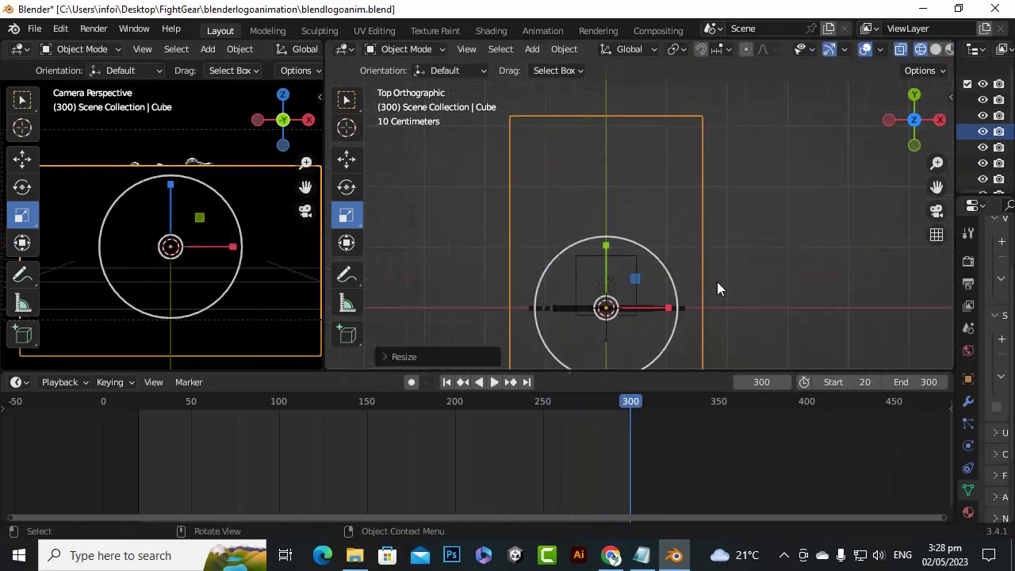
{"action": "scroll", "coordinate": [717, 281], "scroll_direction": "up", "scroll_amount": 1}
{"action": "scroll", "coordinate": [718, 281], "scroll_direction": "down", "scroll_amount": 4}
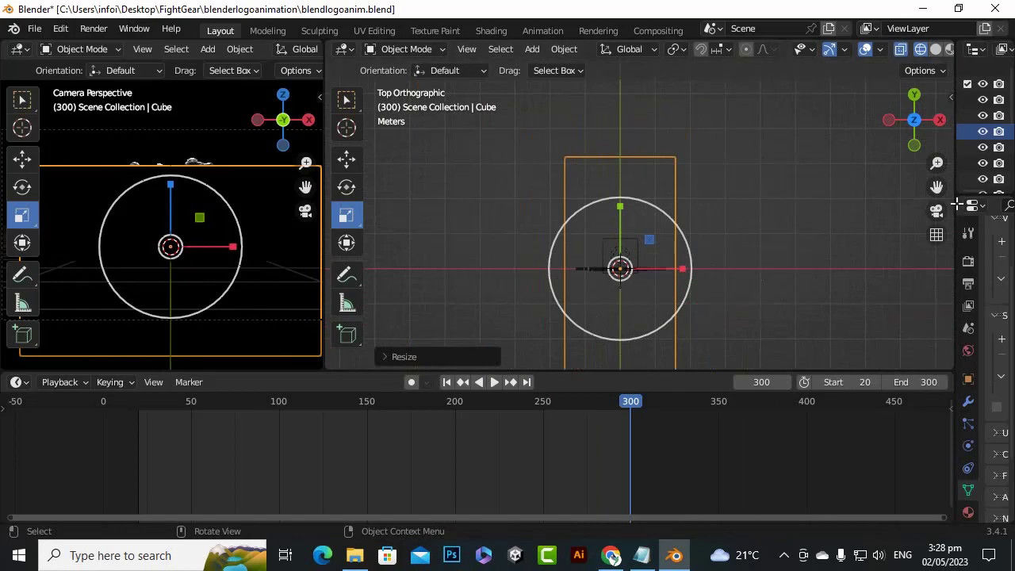
{"action": "left_click_drag", "start_coordinate": [936, 187], "coordinate": [924, 99]}
{"action": "scroll", "coordinate": [639, 332], "scroll_direction": "up", "scroll_amount": 3}
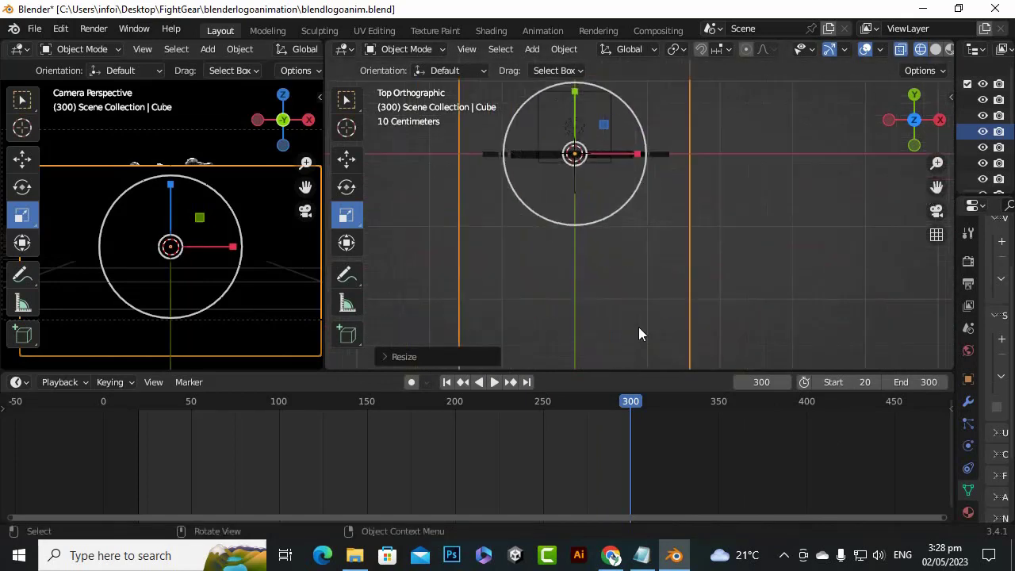
{"action": "scroll", "coordinate": [638, 332], "scroll_direction": "down", "scroll_amount": 2}
{"action": "scroll", "coordinate": [615, 315], "scroll_direction": "up", "scroll_amount": 1}
{"action": "scroll", "coordinate": [626, 298], "scroll_direction": "down", "scroll_amount": 7}
{"action": "left_click_drag", "start_coordinate": [624, 142], "coordinate": [625, 132]}
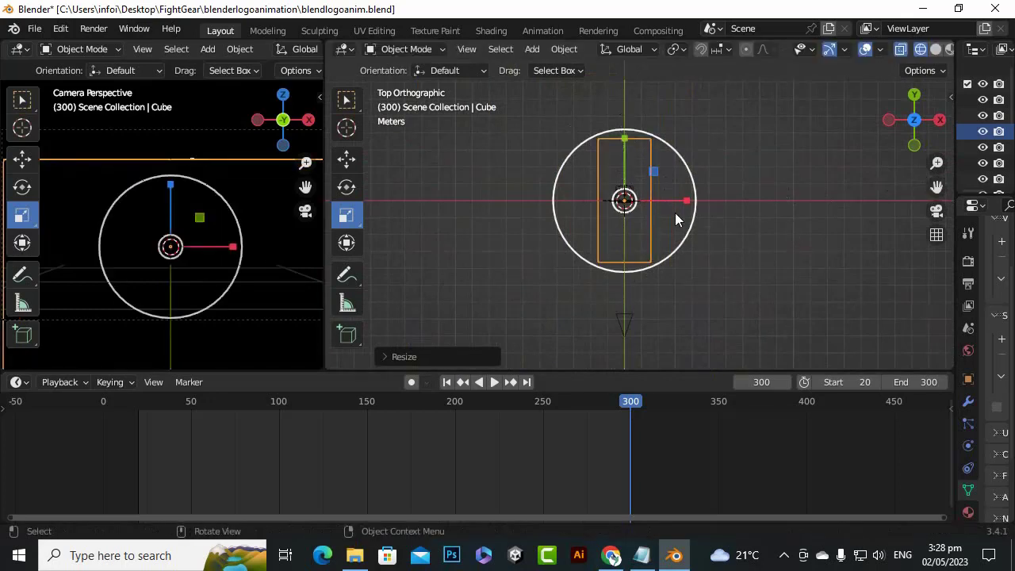
{"action": "scroll", "coordinate": [687, 239], "scroll_direction": "down", "scroll_amount": 3}
{"action": "scroll", "coordinate": [686, 240], "scroll_direction": "up", "scroll_amount": 3}
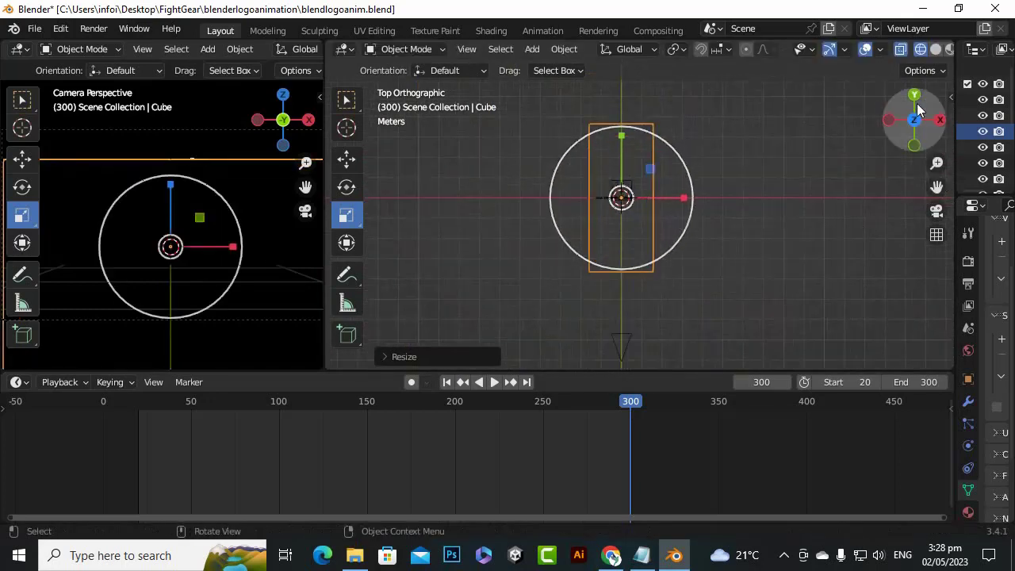
Return the main viewport to solid shading and move the cube along the Y axis toward the camera
{"action": "left_click", "coordinate": [935, 50]}
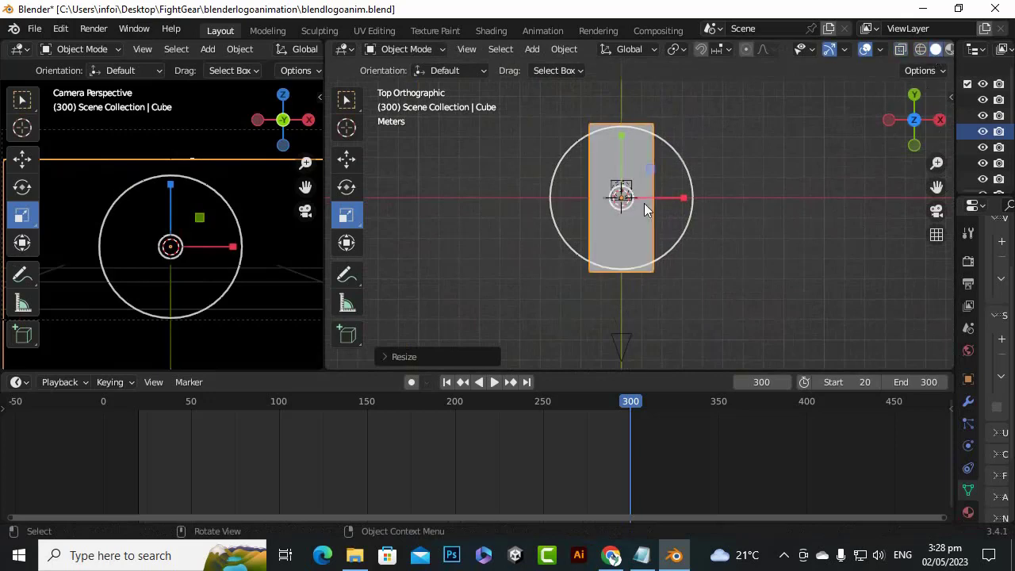
{"action": "left_click_drag", "start_coordinate": [912, 127], "coordinate": [881, 201]}
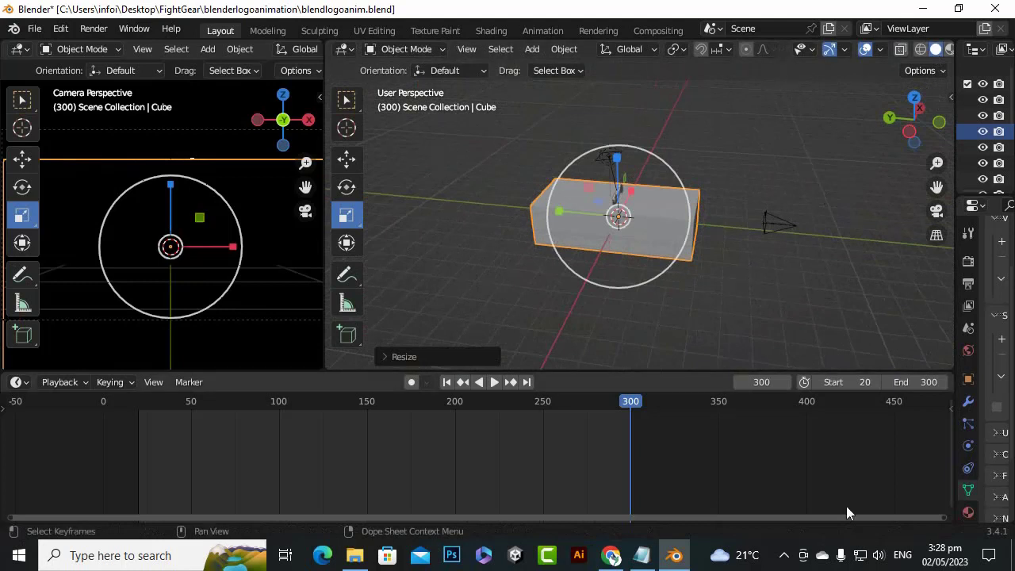
{"action": "left_click", "coordinate": [783, 555]}
{"action": "left_click", "coordinate": [780, 531]}
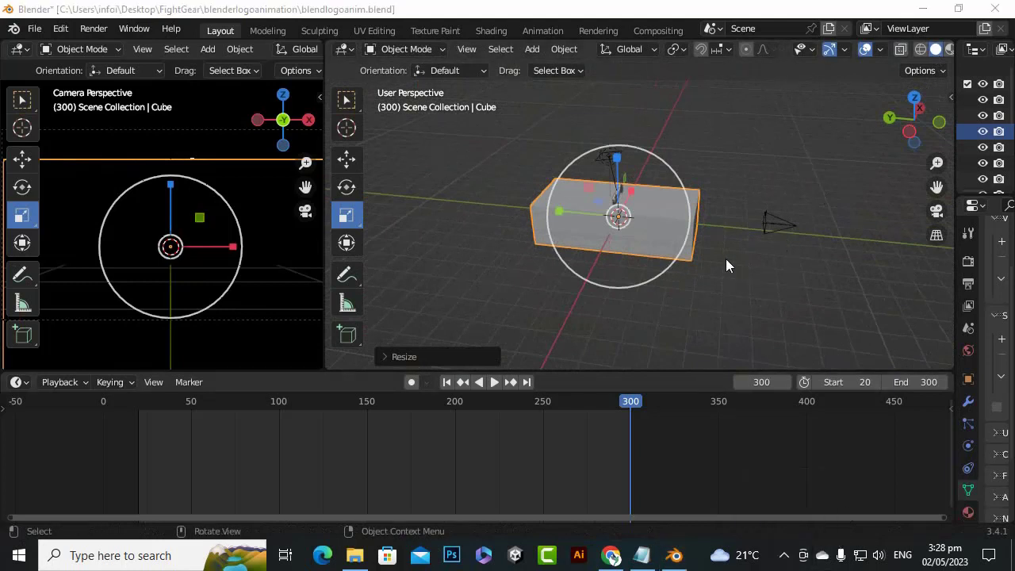
{"action": "left_click", "coordinate": [346, 159]}
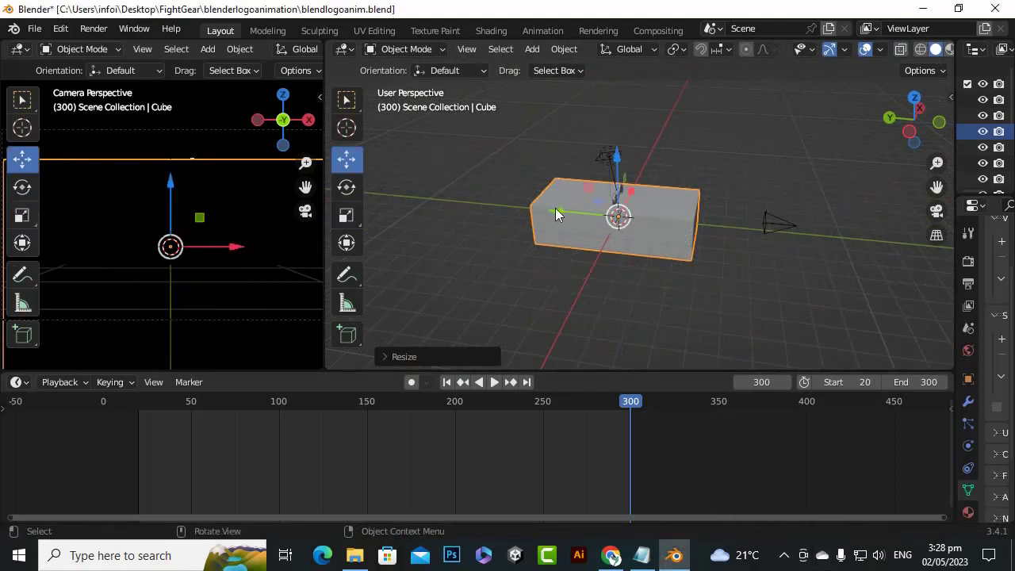
{"action": "left_click_drag", "start_coordinate": [559, 212], "coordinate": [635, 248]}
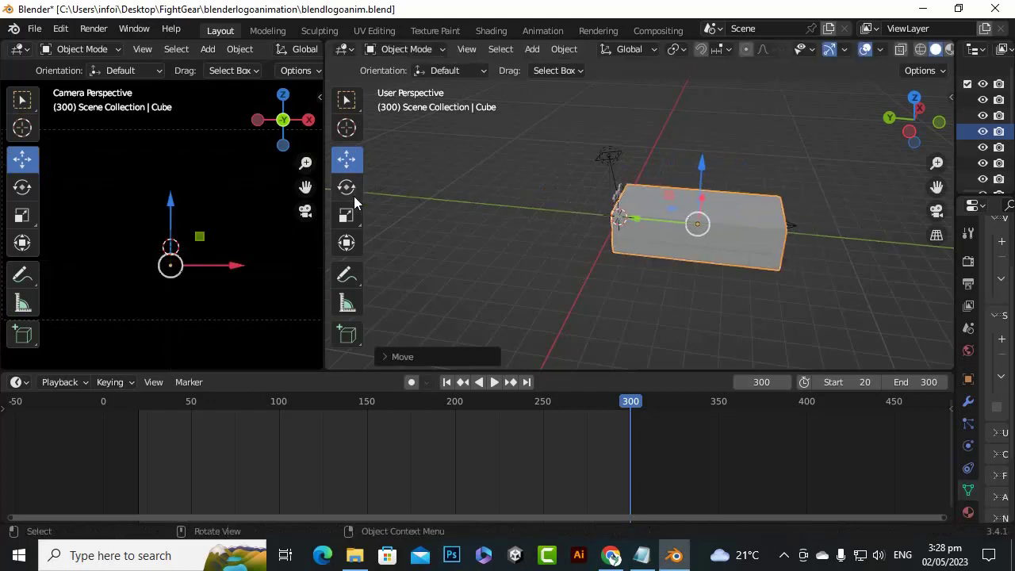
Stretch the cube along the Y axis to enclose both logo and camera, and make it taller along Z
{"action": "left_click", "coordinate": [345, 215]}
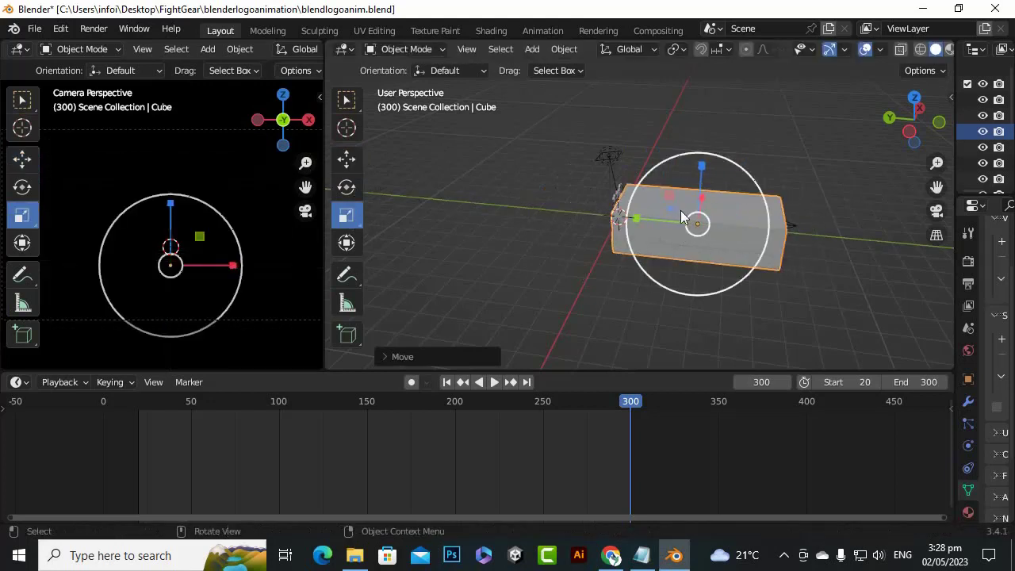
{"action": "left_click_drag", "start_coordinate": [639, 219], "coordinate": [617, 220]}
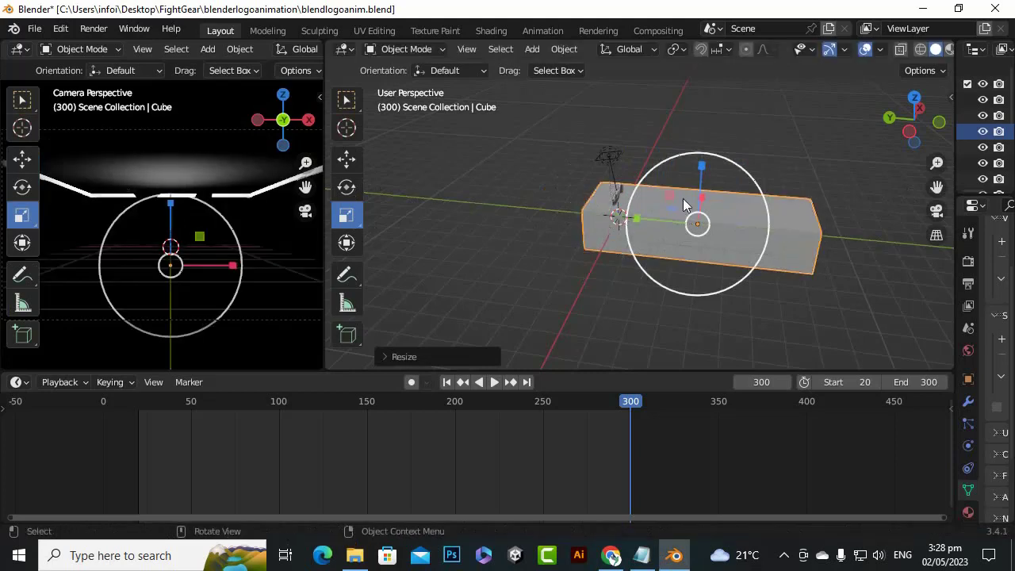
{"action": "left_click_drag", "start_coordinate": [702, 167], "coordinate": [706, 132]}
{"action": "left_click_drag", "start_coordinate": [637, 215], "coordinate": [623, 217]}
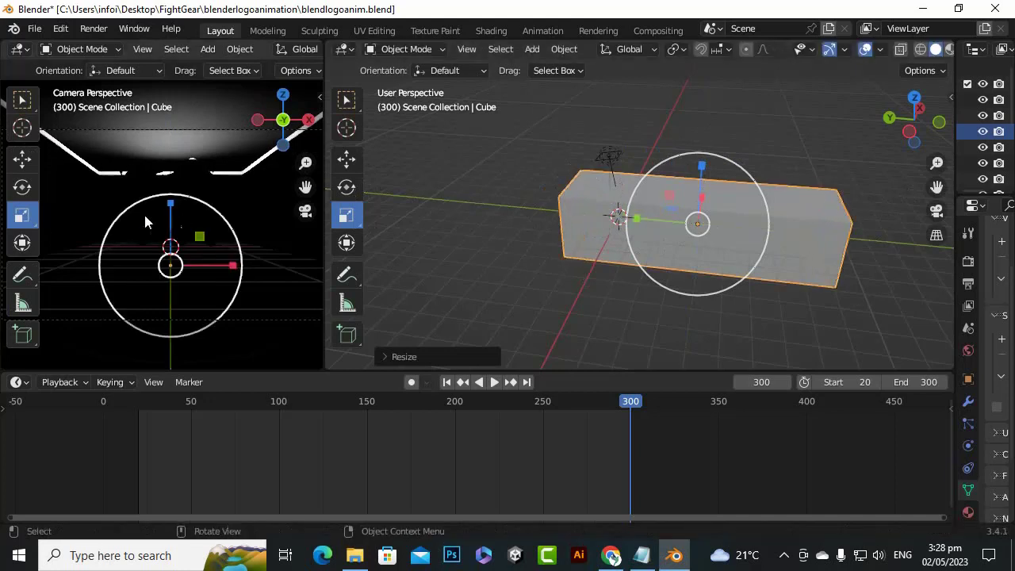
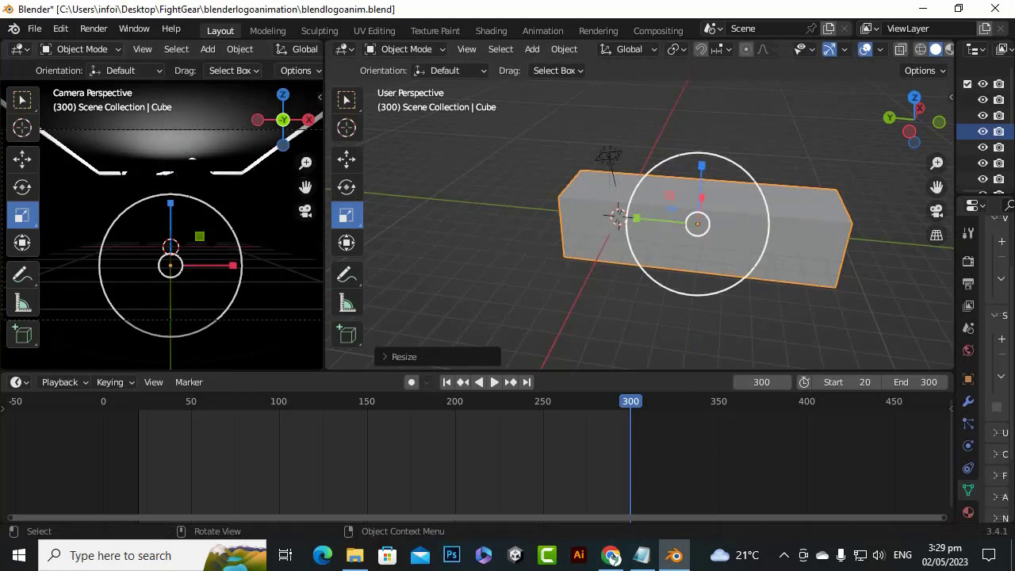
Enlarge the cube along its Y, Z and X axes around the logo, undoing the last scaling that overshoots
{"action": "left_click_drag", "start_coordinate": [638, 219], "coordinate": [628, 221]}
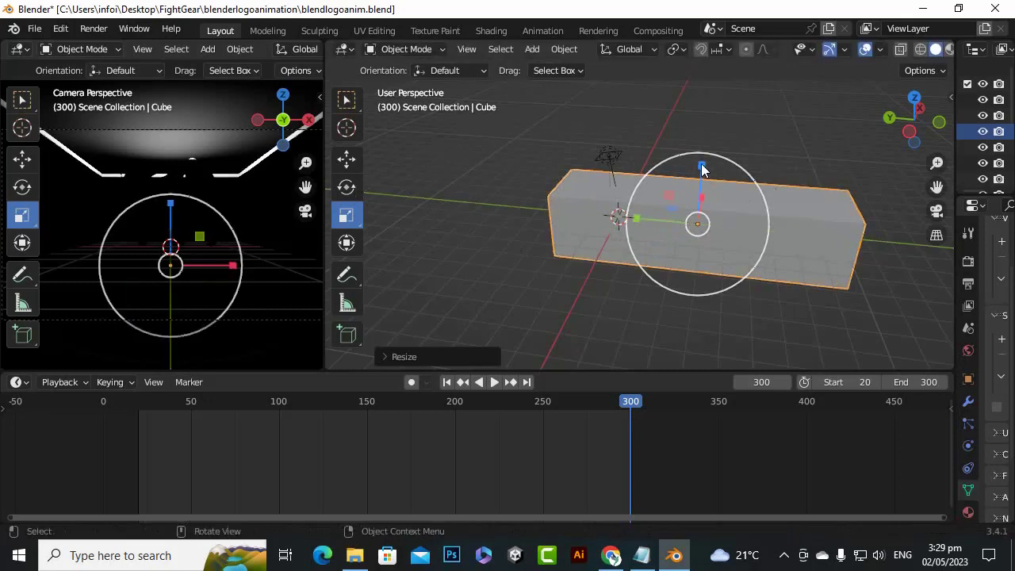
{"action": "left_click_drag", "start_coordinate": [704, 164], "coordinate": [706, 159]}
{"action": "left_click_drag", "start_coordinate": [909, 141], "coordinate": [837, 255]}
{"action": "left_click_drag", "start_coordinate": [686, 254], "coordinate": [699, 255]}
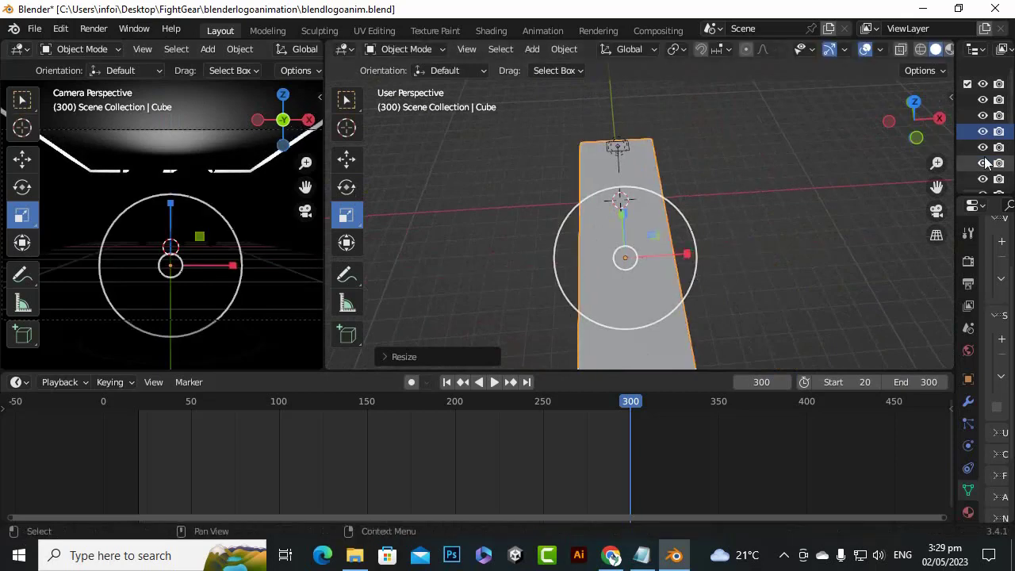
{"action": "left_click_drag", "start_coordinate": [917, 135], "coordinate": [908, 115]}
{"action": "left_click_drag", "start_coordinate": [664, 180], "coordinate": [667, 107]}
{"action": "key", "text": "ctrl+z"}
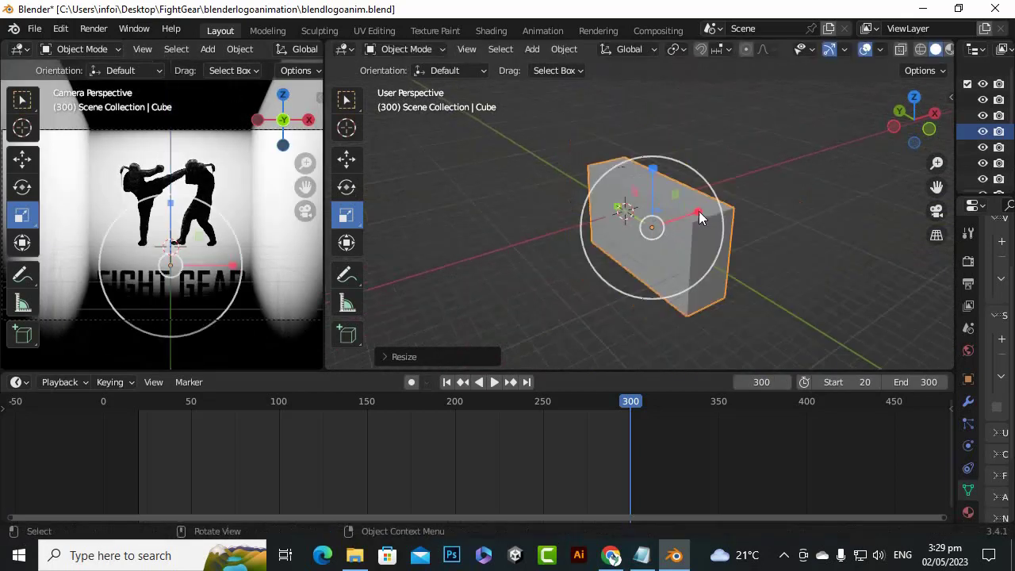
Widen the cube along the X axis in small increments until the lit area surrounds the logo in the camera view
{"action": "key", "text": "s"}
{"action": "left_click", "coordinate": [728, 205]}
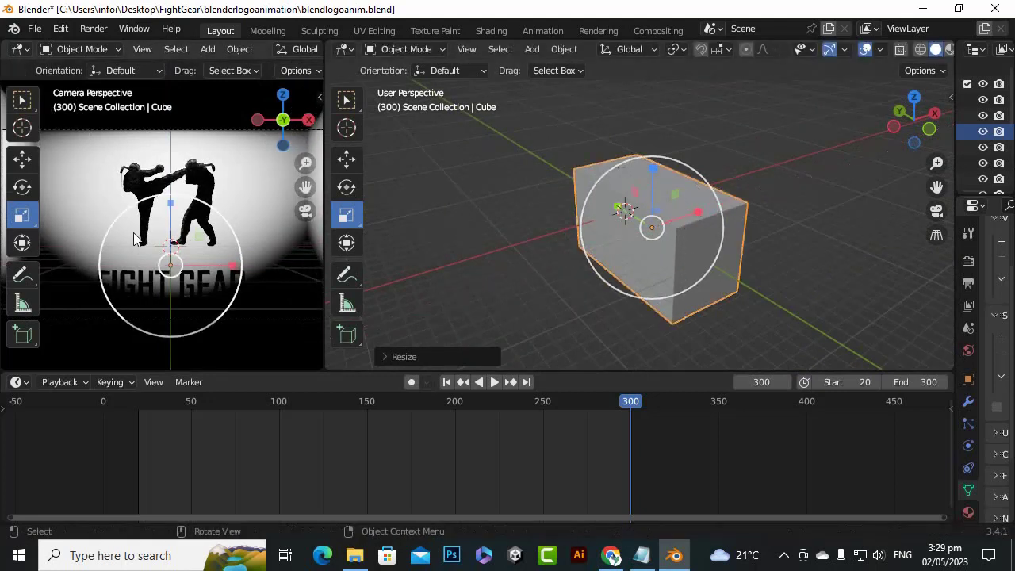
{"action": "key", "text": "s"}
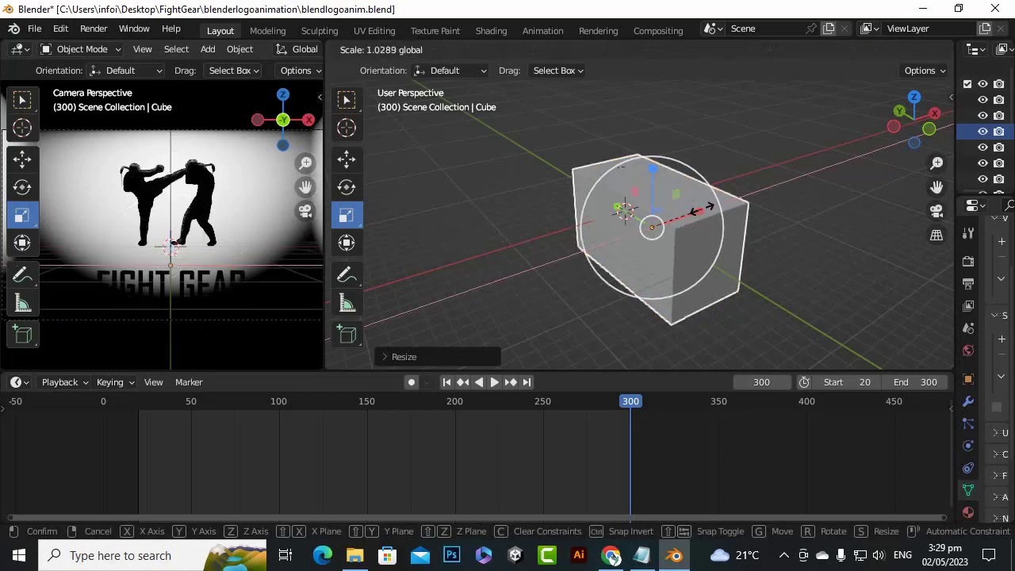
{"action": "key", "text": "Return"}
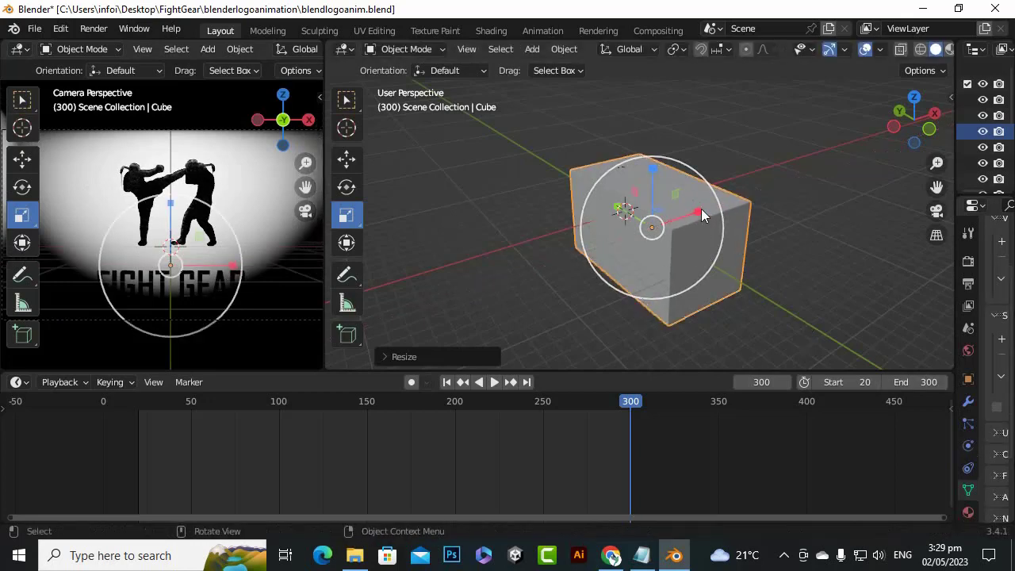
{"action": "key", "text": "s"}
{"action": "key", "text": "Return"}
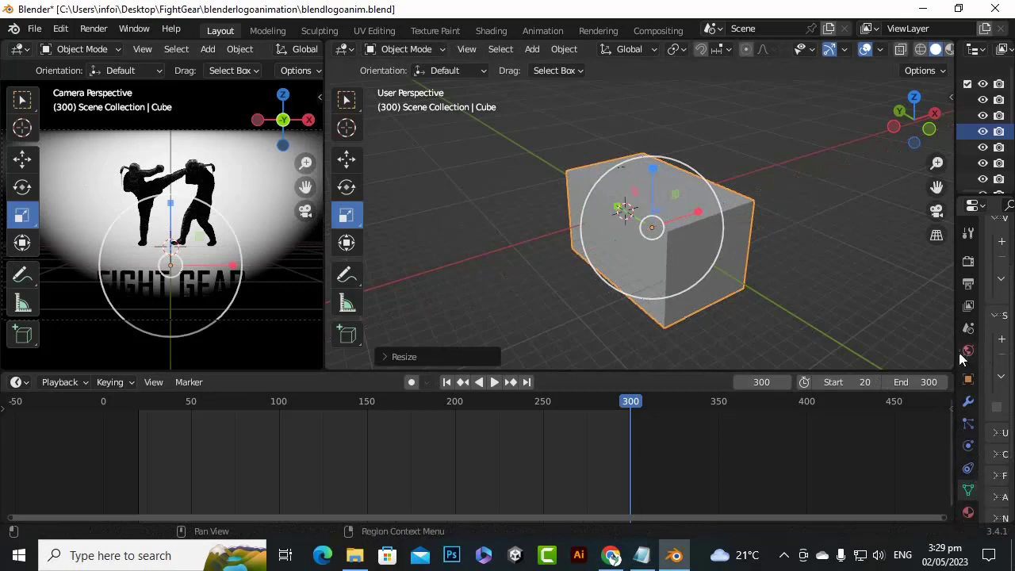
Widen the properties area and add a new material to the cube
{"action": "left_click_drag", "start_coordinate": [954, 297], "coordinate": [797, 321]}
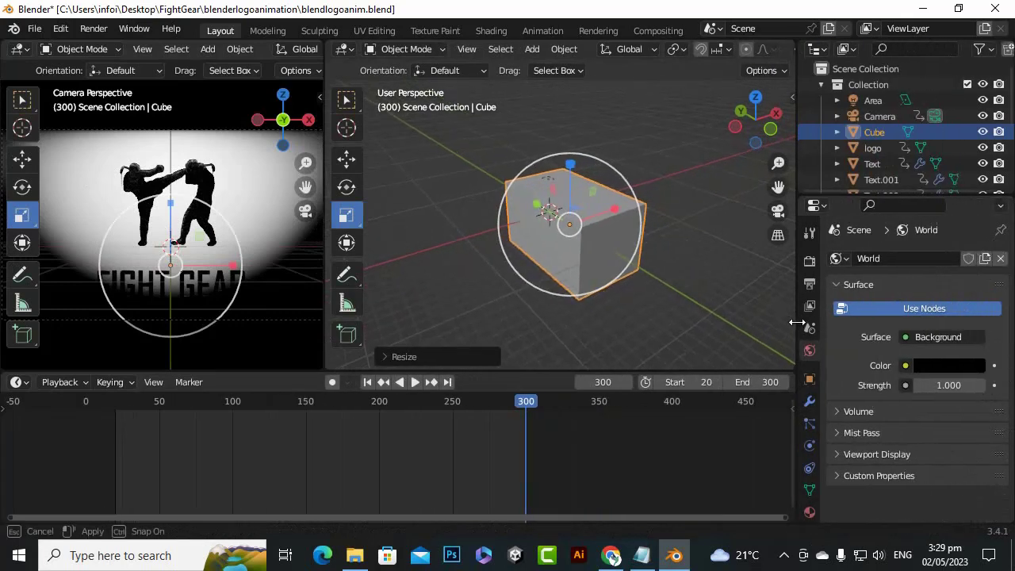
{"action": "left_click", "coordinate": [810, 513]}
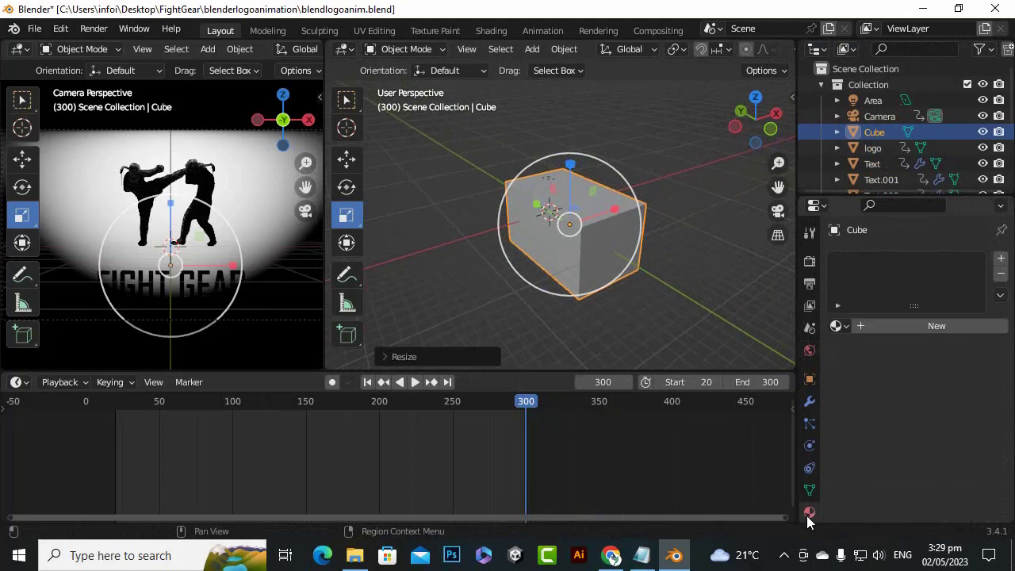
{"action": "left_click", "coordinate": [861, 329]}
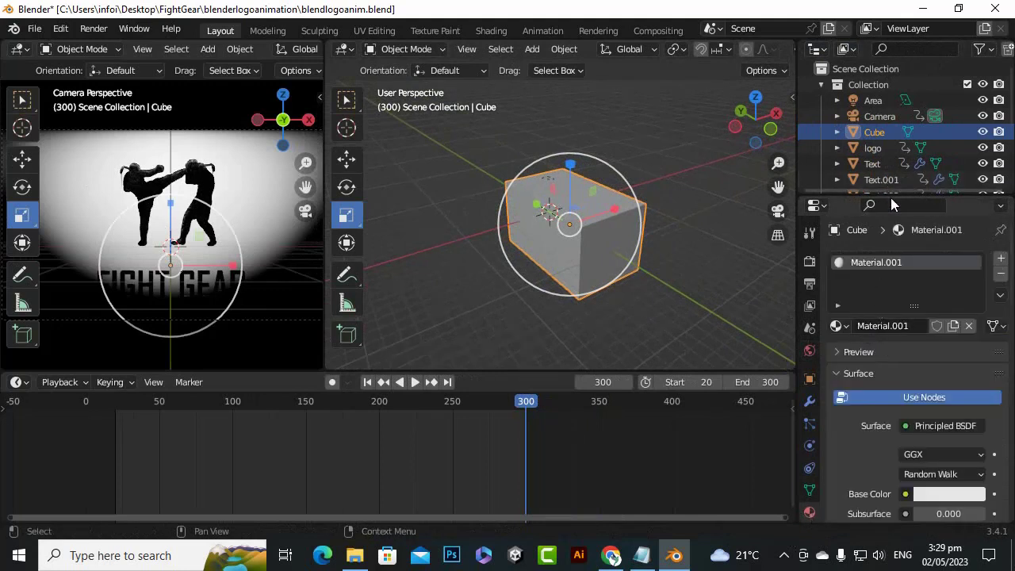
Rename the Cube object to "volume"
{"action": "double_click", "coordinate": [873, 135]}
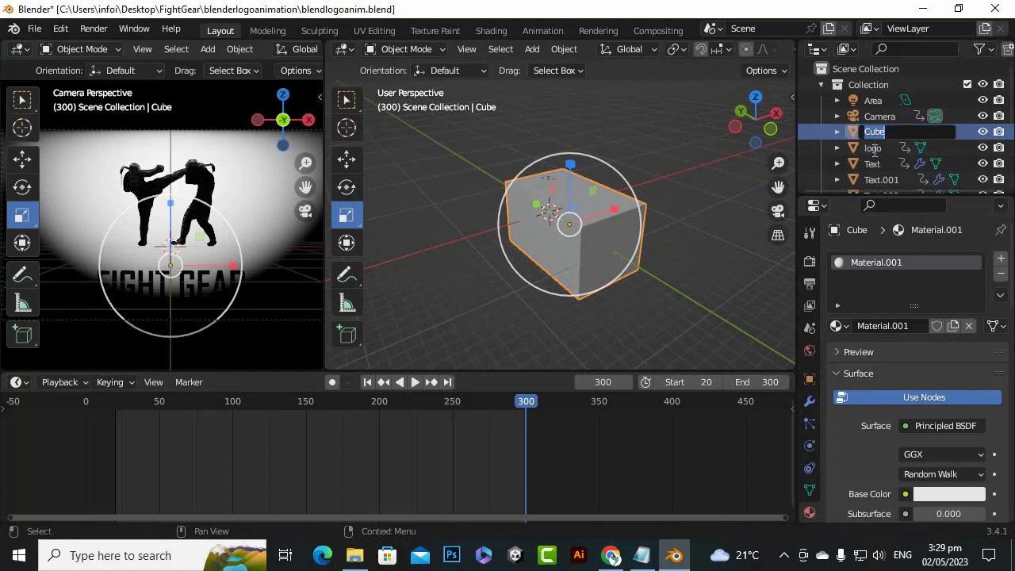
{"action": "type", "text": "volume"}
{"action": "key", "text": "Return"}
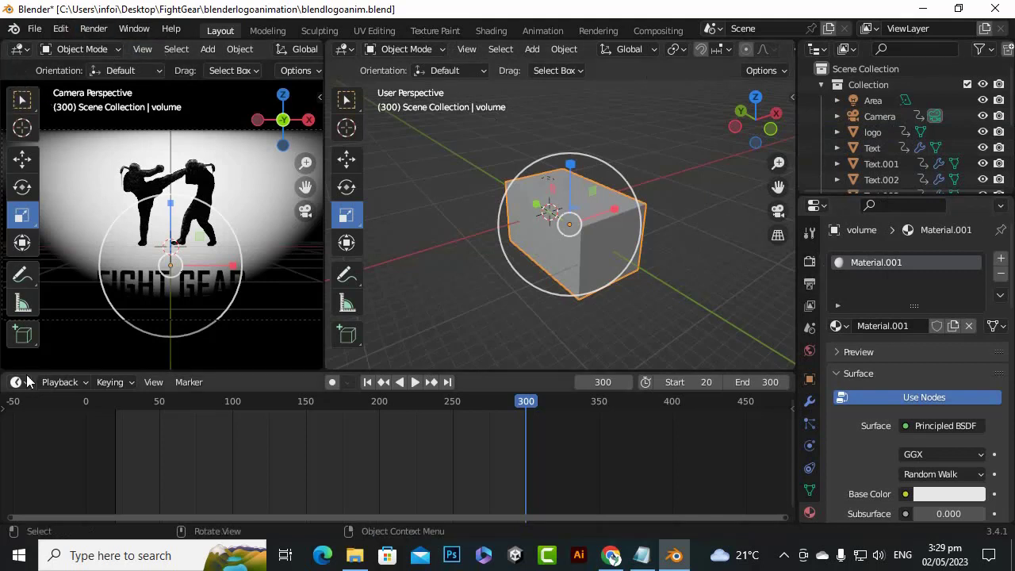
{"action": "left_click_drag", "start_coordinate": [3, 371], "coordinate": [2, 350]}
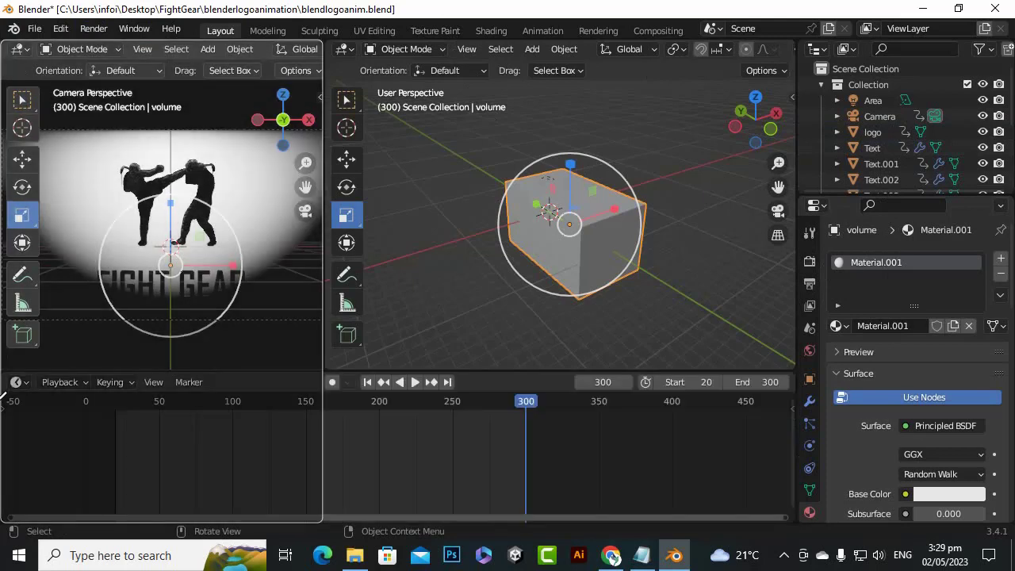
{"action": "left_click_drag", "start_coordinate": [1, 388], "coordinate": [4, 398]}
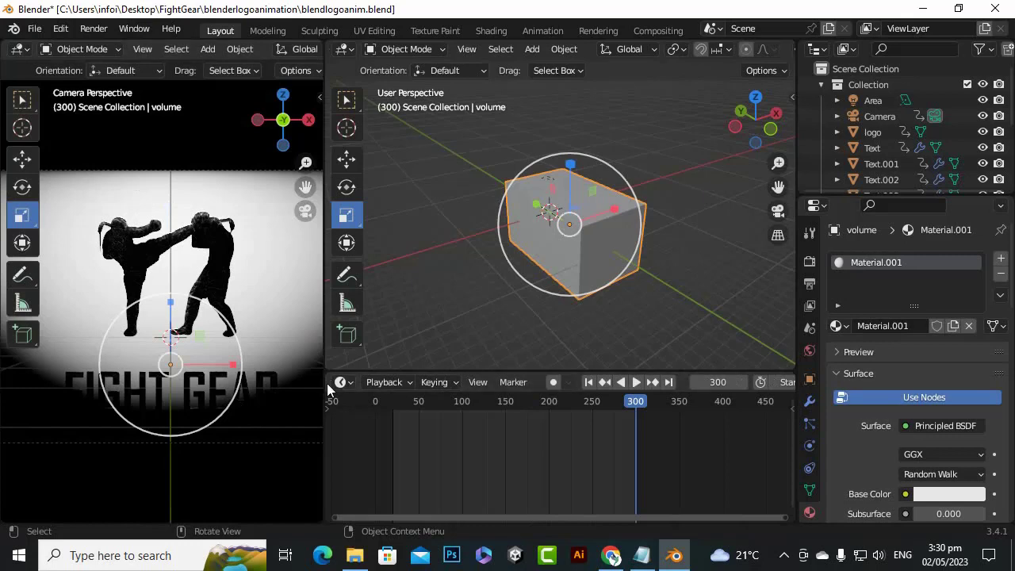
{"action": "left_click_drag", "start_coordinate": [327, 376], "coordinate": [245, 385]}
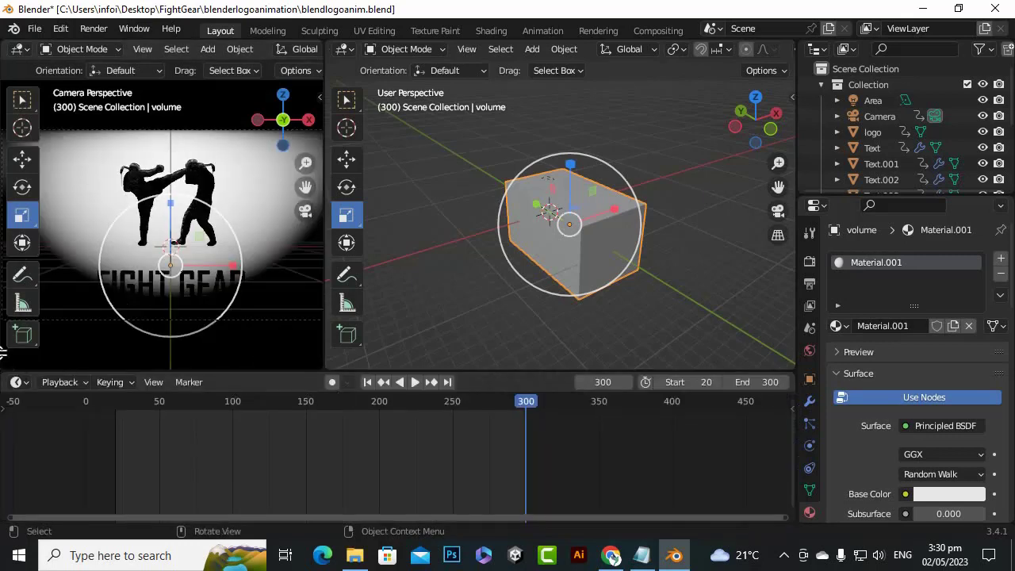
Split the camera view area horizontally, turn the lower half into a Shader Editor and narrow its sidebar
{"action": "left_click_drag", "start_coordinate": [3, 352], "coordinate": [6, 211]}
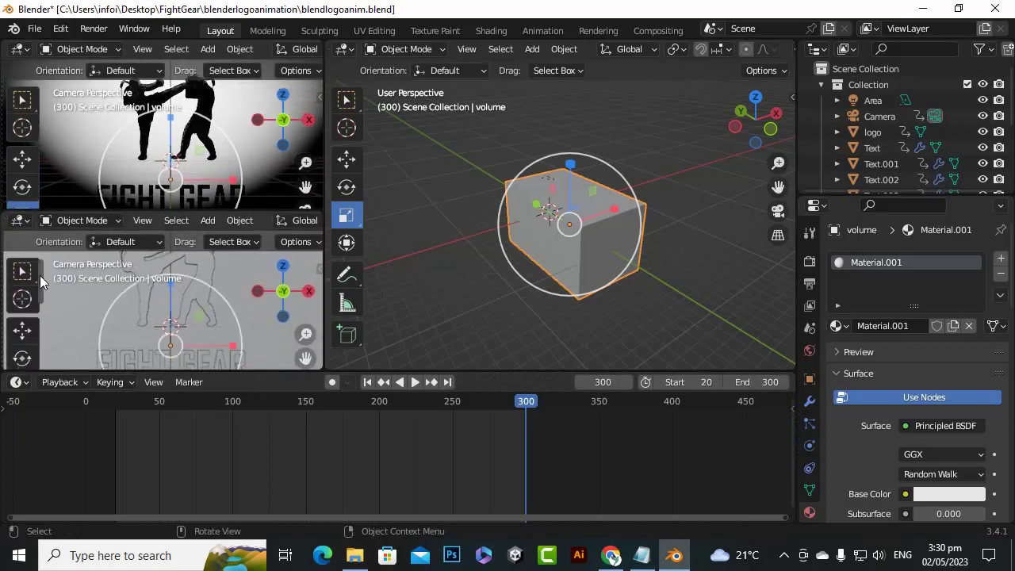
{"action": "left_click", "coordinate": [24, 222]}
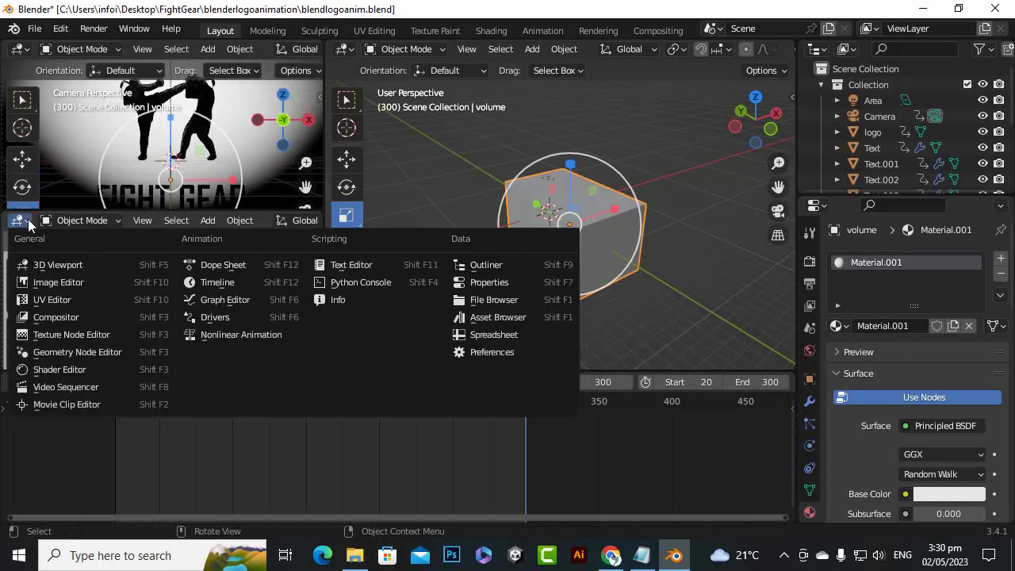
{"action": "left_click", "coordinate": [87, 370]}
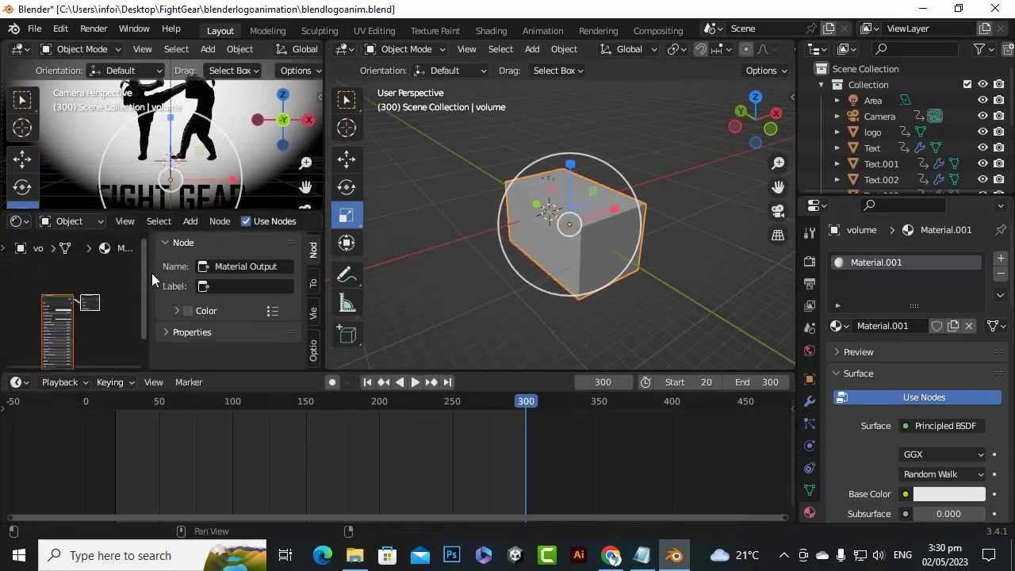
{"action": "left_click_drag", "start_coordinate": [147, 277], "coordinate": [273, 278]}
Delete the Principled BSDF node from the volume object's material
{"action": "scroll", "coordinate": [183, 325], "scroll_direction": "up", "scroll_amount": 5}
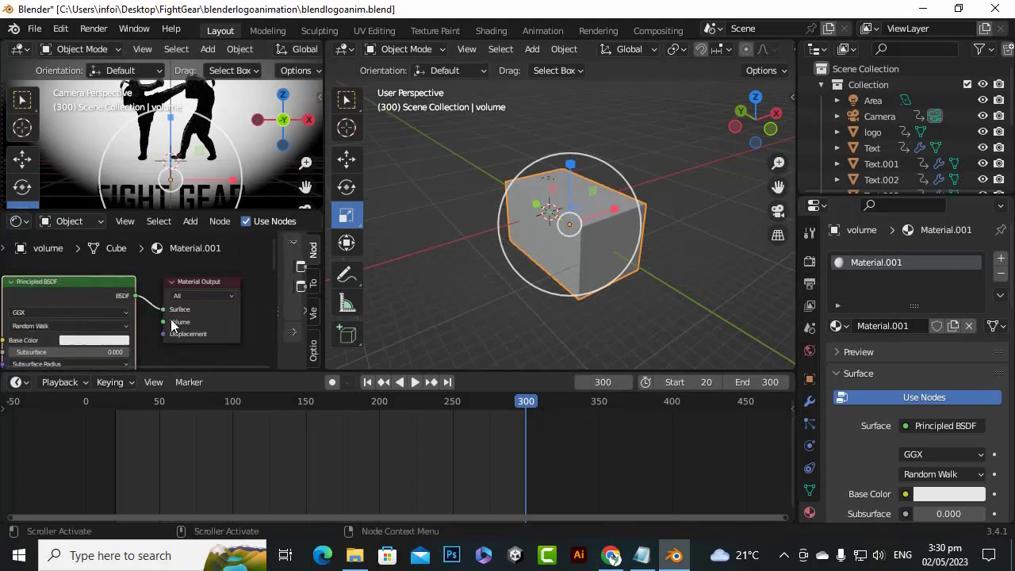
{"action": "key", "text": "Delete"}
{"action": "scroll", "coordinate": [264, 279], "scroll_direction": "down", "scroll_amount": 1}
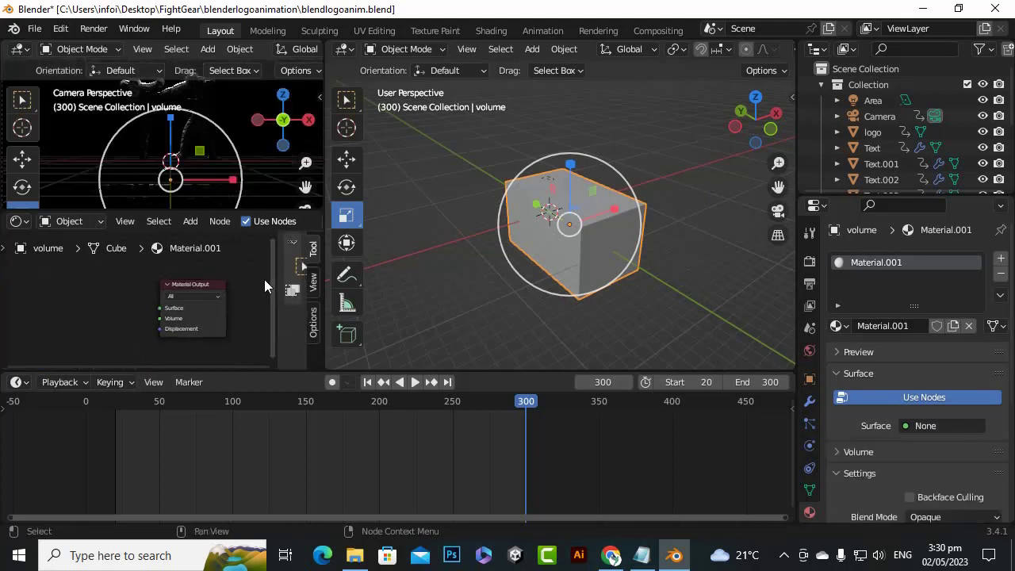
Add a Principled Volume shader node and place it beside the Material Output node
{"action": "scroll", "coordinate": [80, 279], "scroll_direction": "up", "scroll_amount": 3}
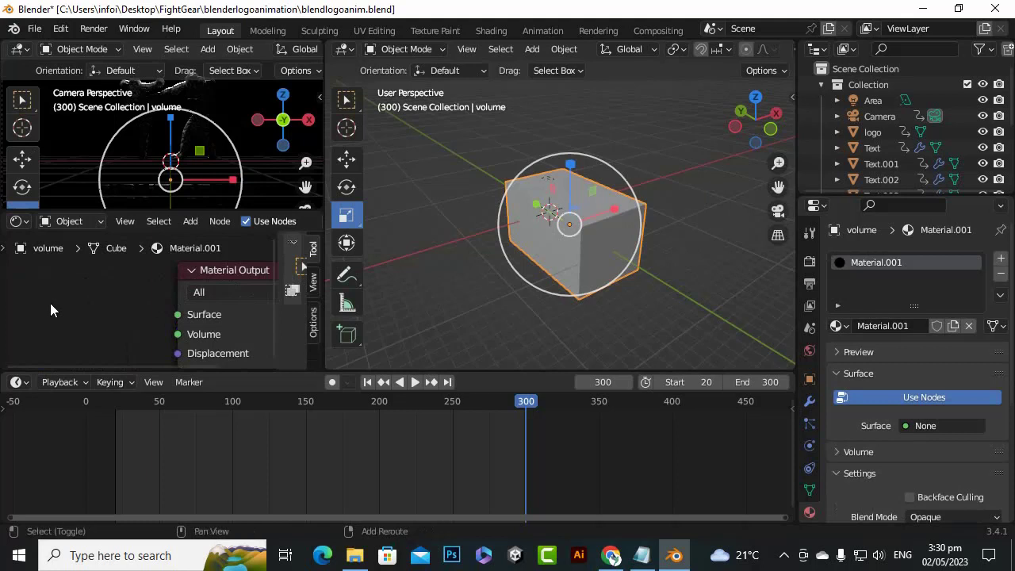
{"action": "key", "text": "shift+a"}
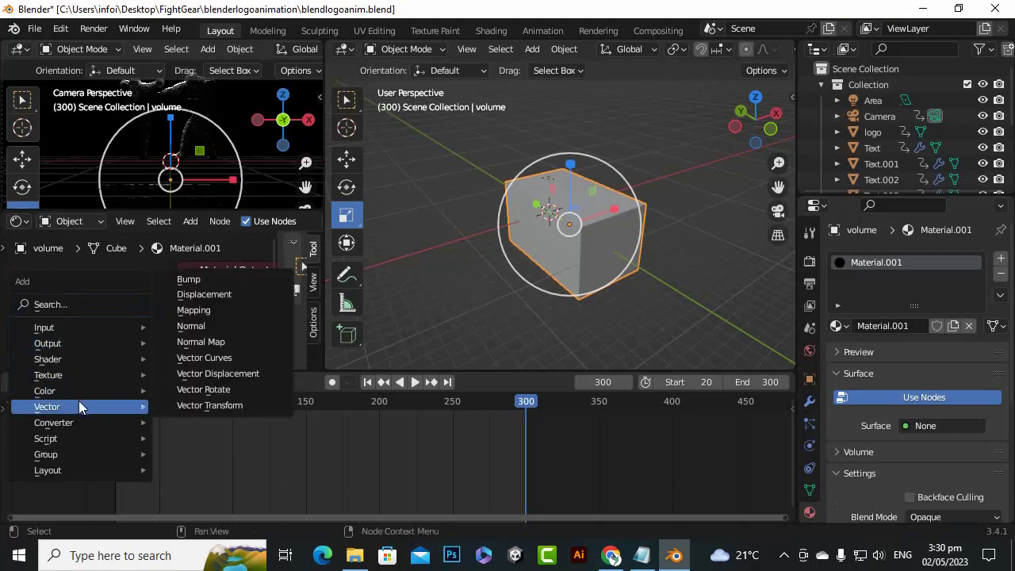
{"action": "mouse_move", "coordinate": [86, 453]}
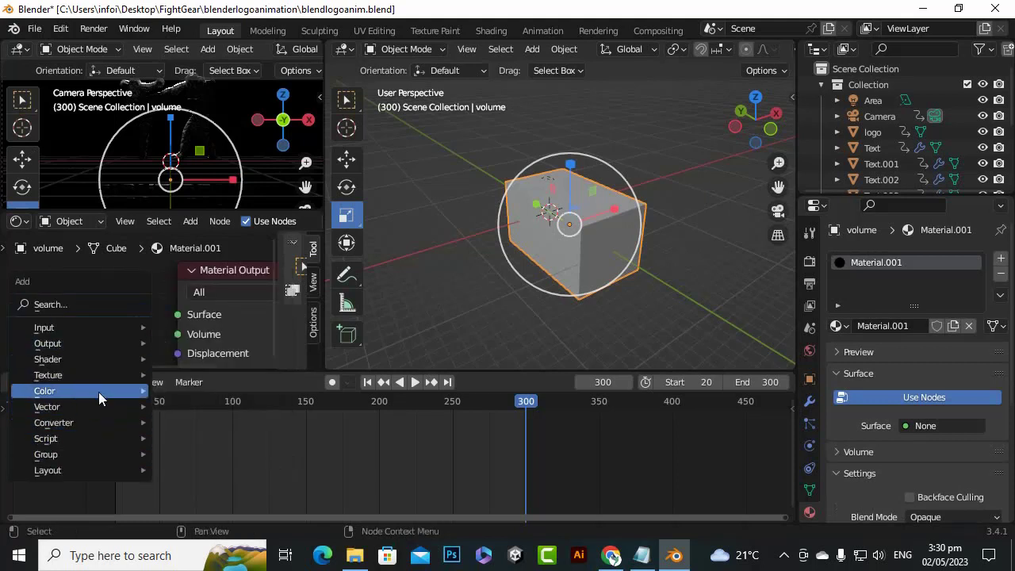
{"action": "mouse_move", "coordinate": [111, 358]}
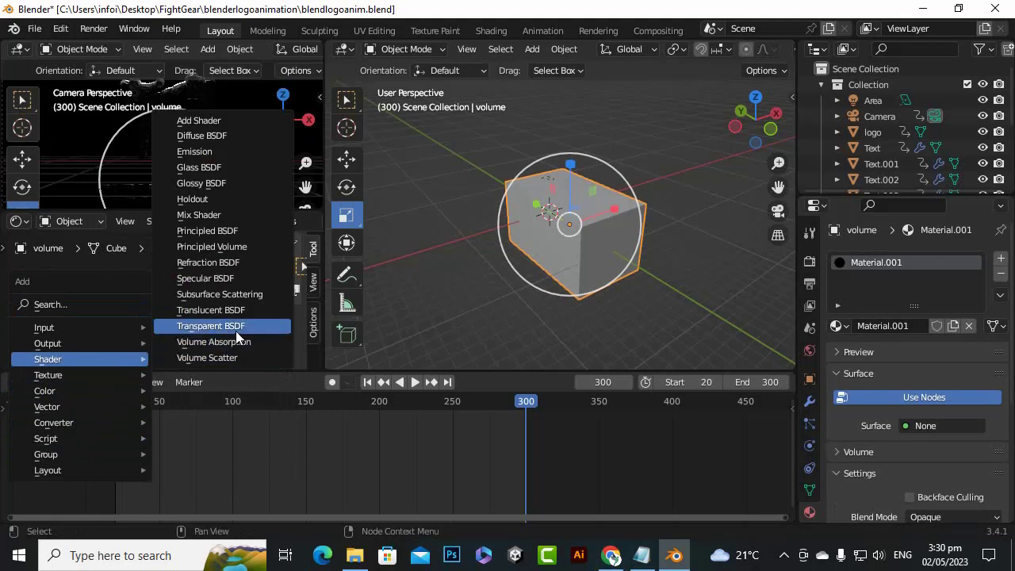
{"action": "left_click", "coordinate": [231, 252]}
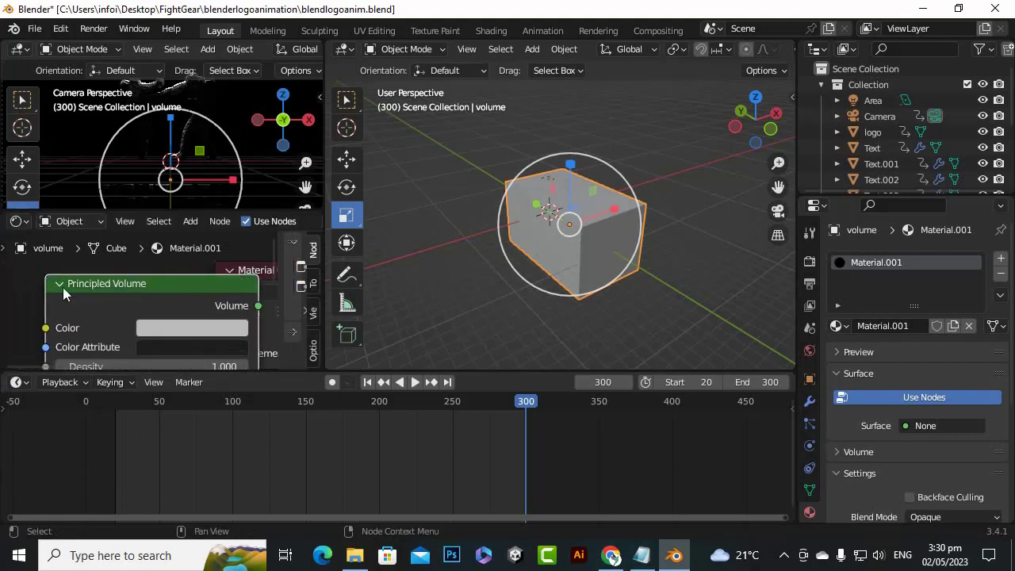
{"action": "scroll", "coordinate": [63, 287], "scroll_direction": "down", "scroll_amount": 3}
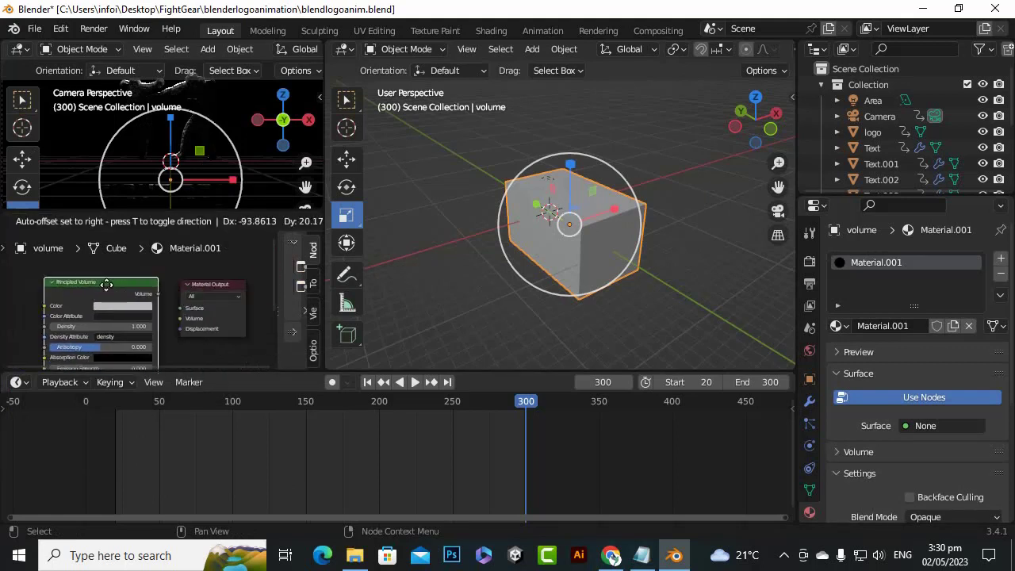
{"action": "left_click", "coordinate": [104, 290]}
Connect the Principled Volume node's Volume output to the Volume input of the Material Output
{"action": "scroll", "coordinate": [160, 298], "scroll_direction": "up", "scroll_amount": 4}
{"action": "scroll", "coordinate": [176, 294], "scroll_direction": "up", "scroll_amount": 2}
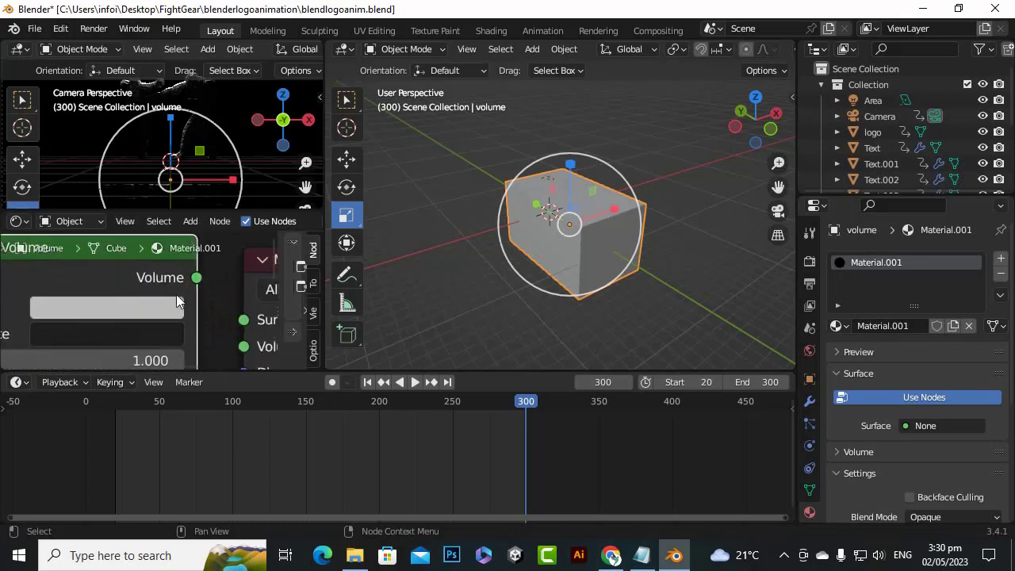
{"action": "left_click_drag", "start_coordinate": [184, 281], "coordinate": [227, 336]}
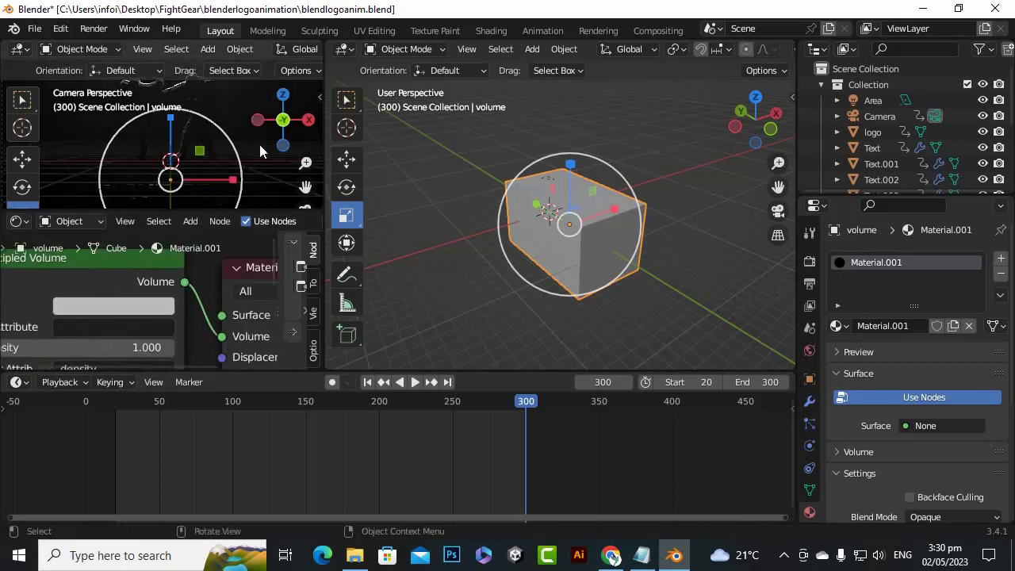
Set the Principled Volume density to 0.005 and check the effect in the camera view
{"action": "scroll", "coordinate": [197, 159], "scroll_direction": "down", "scroll_amount": 2}
{"action": "scroll", "coordinate": [270, 146], "scroll_direction": "up", "scroll_amount": 8}
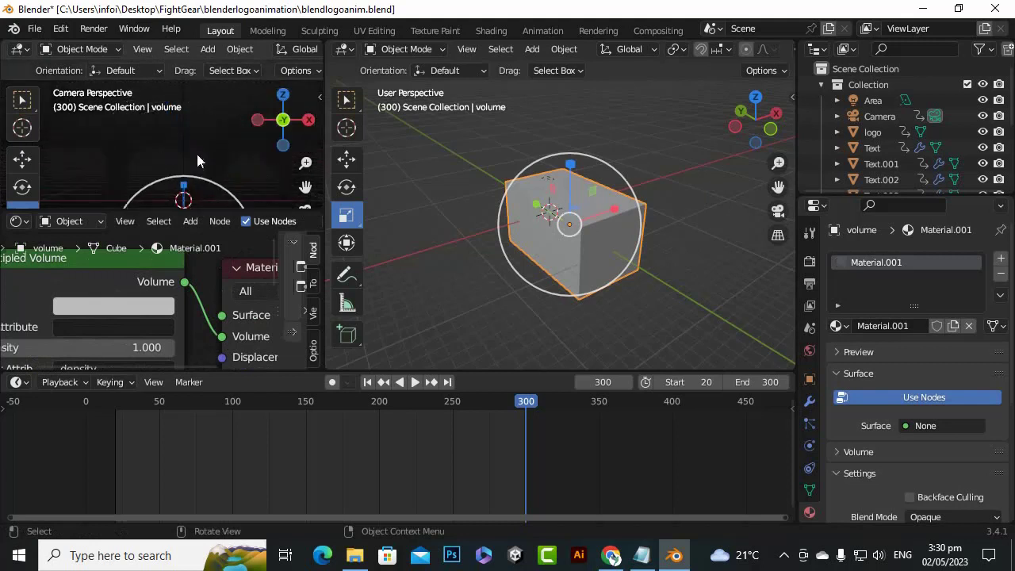
{"action": "scroll", "coordinate": [228, 167], "scroll_direction": "down", "scroll_amount": 5}
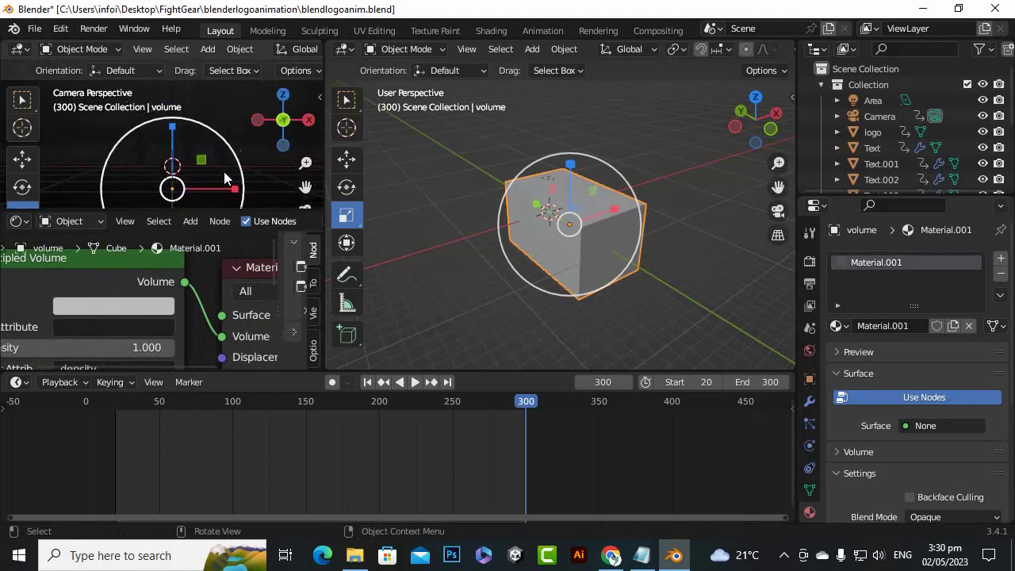
{"action": "scroll", "coordinate": [194, 324], "scroll_direction": "down", "scroll_amount": 1}
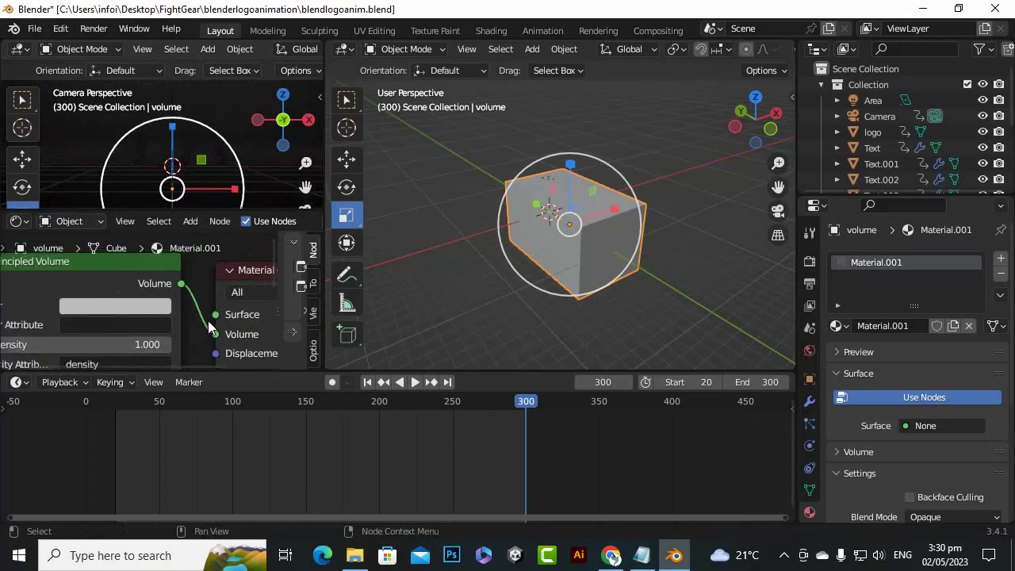
{"action": "scroll", "coordinate": [207, 321], "scroll_direction": "down", "scroll_amount": 1}
{"action": "scroll", "coordinate": [223, 301], "scroll_direction": "down", "scroll_amount": 1}
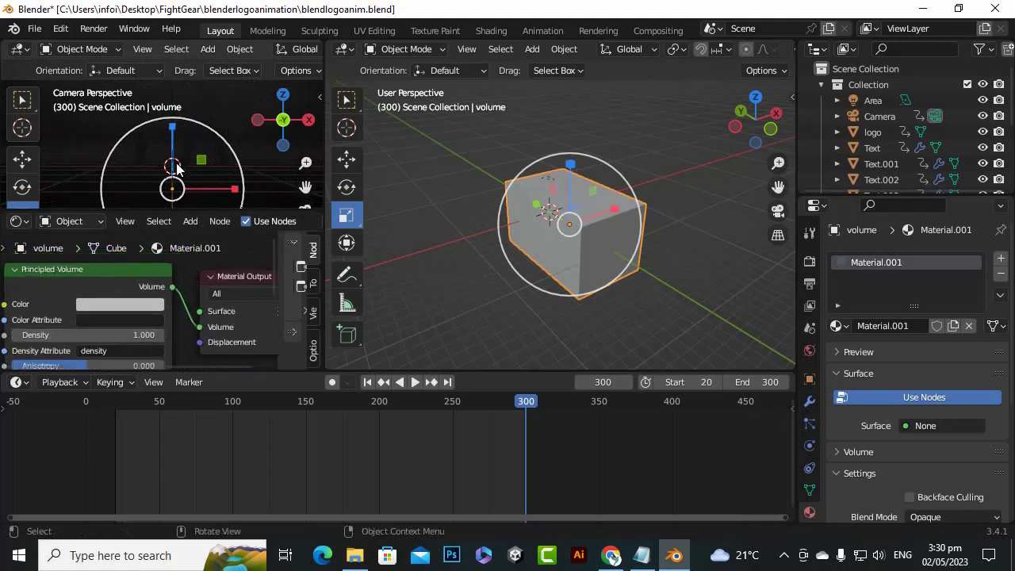
{"action": "left_click", "coordinate": [100, 335]}
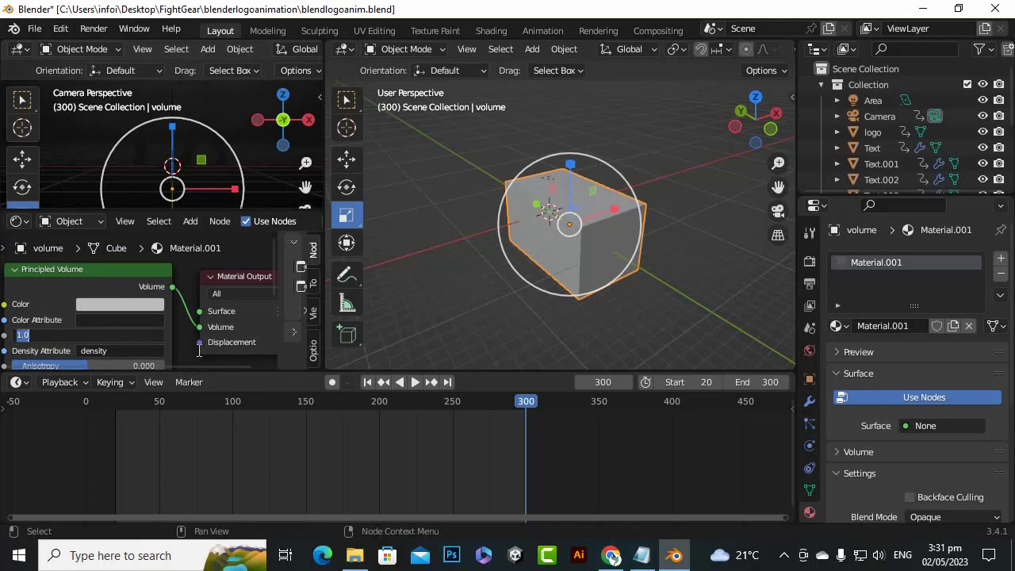
{"action": "key", "text": "BackSpace"}
{"action": "type", "text": ".005"}
{"action": "key", "text": "Return"}
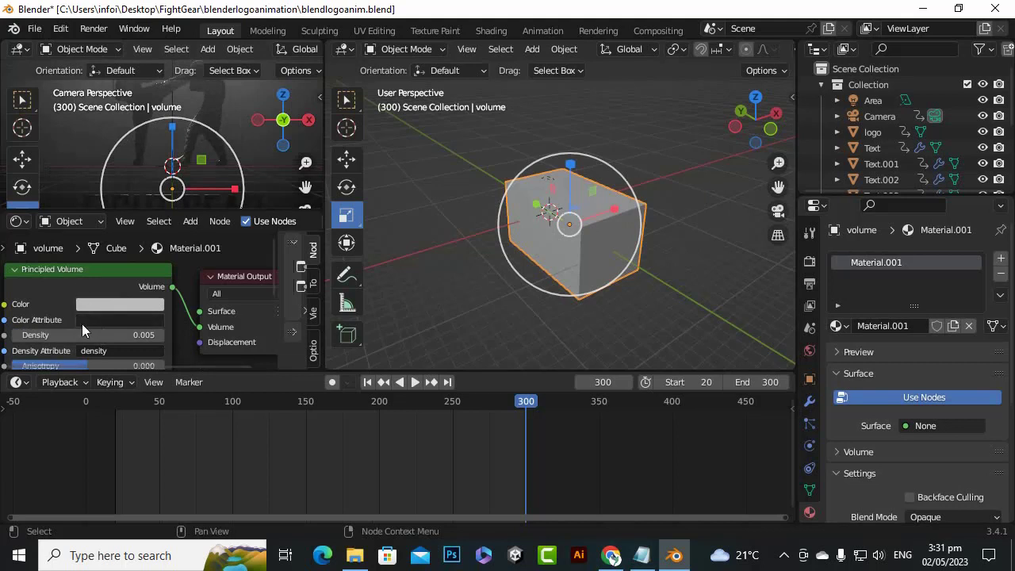
{"action": "scroll", "coordinate": [182, 135], "scroll_direction": "down", "scroll_amount": 4}
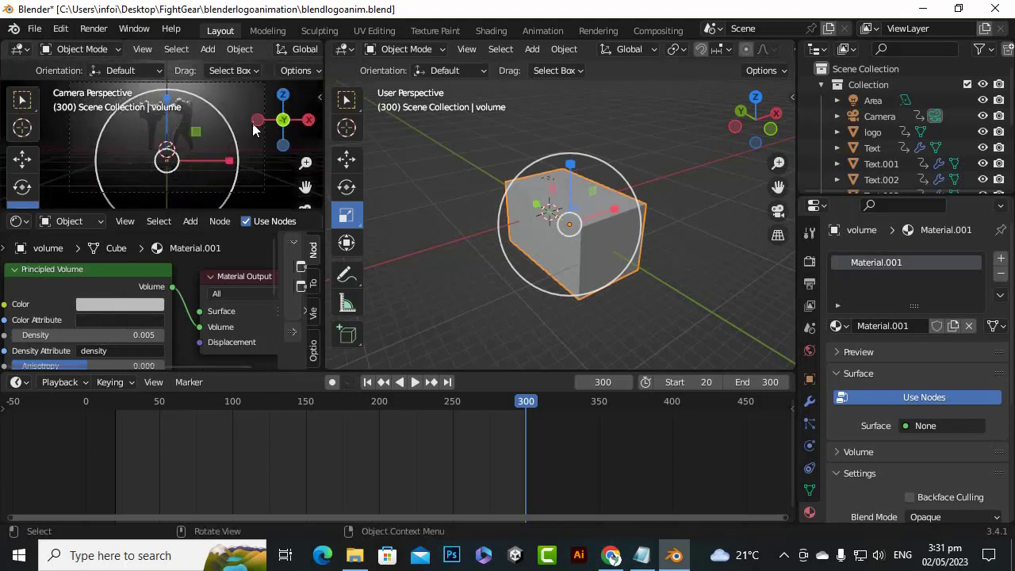
Try a Principled Volume density of 0.05 after inspecting the fog in the camera view
{"action": "left_click_drag", "start_coordinate": [306, 187], "coordinate": [308, 233]}
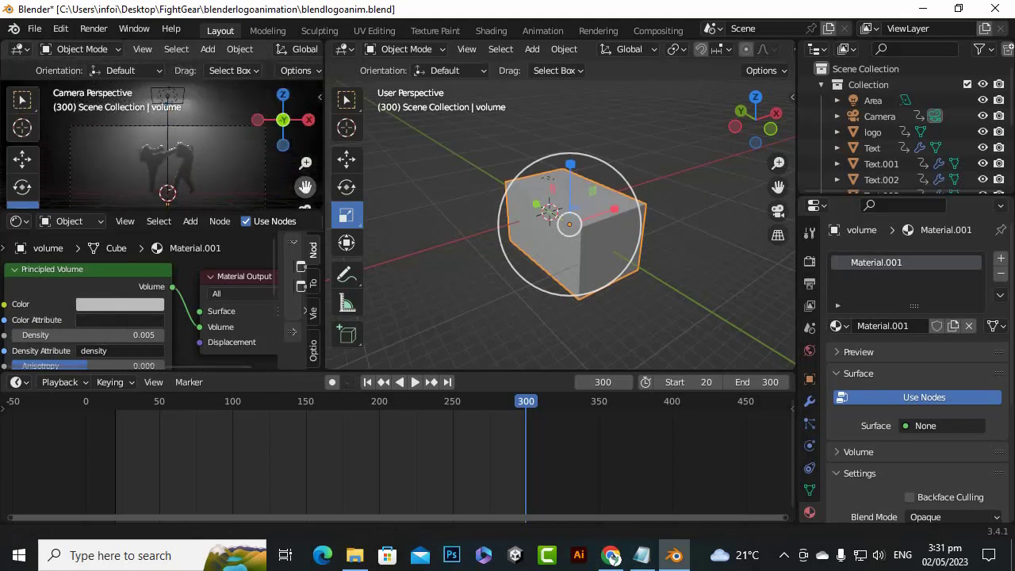
{"action": "scroll", "coordinate": [213, 156], "scroll_direction": "up", "scroll_amount": 3}
{"action": "scroll", "coordinate": [215, 157], "scroll_direction": "down", "scroll_amount": 2}
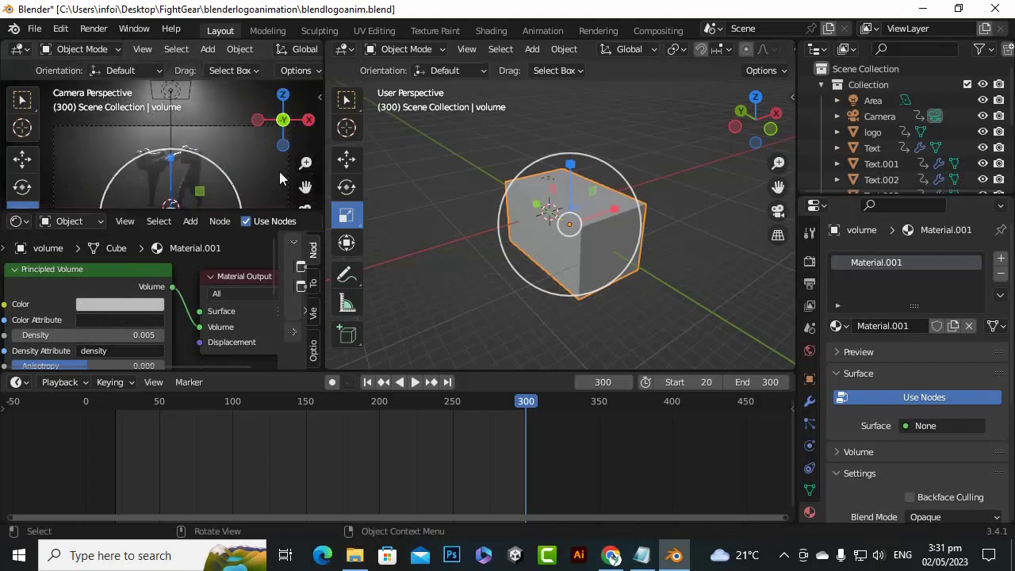
{"action": "scroll", "coordinate": [262, 151], "scroll_direction": "down", "scroll_amount": 2}
{"action": "left_click_drag", "start_coordinate": [306, 187], "coordinate": [310, 162]}
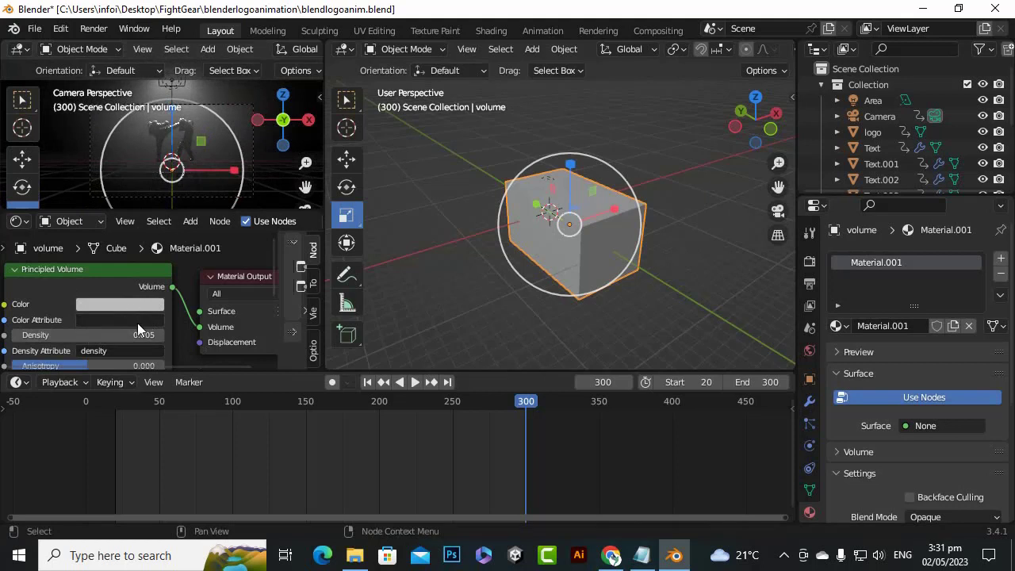
{"action": "left_click", "coordinate": [143, 335]}
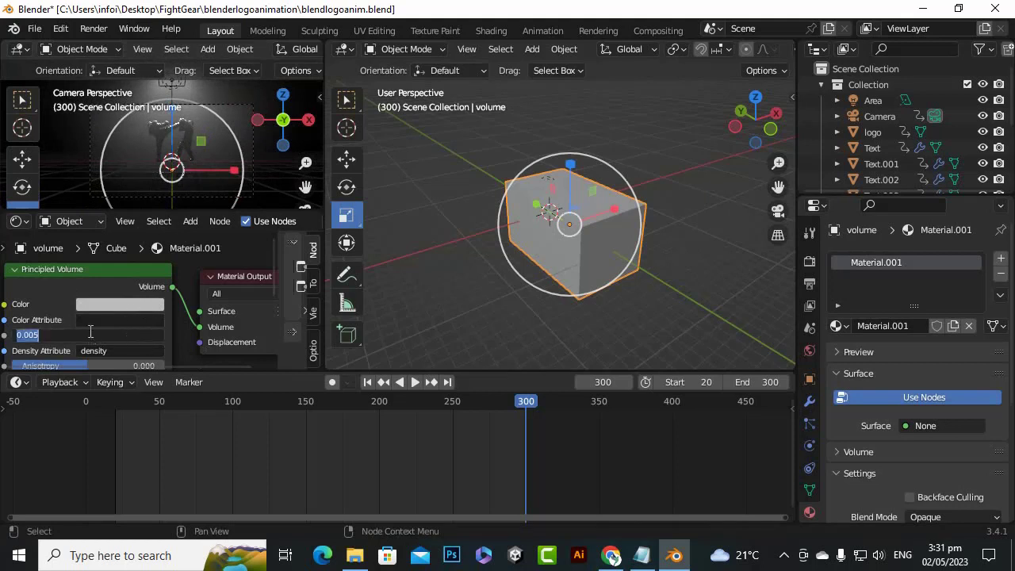
{"action": "key", "text": "BackSpace"}
{"action": "key", "text": "BackSpace"}
{"action": "key", "text": "Return"}
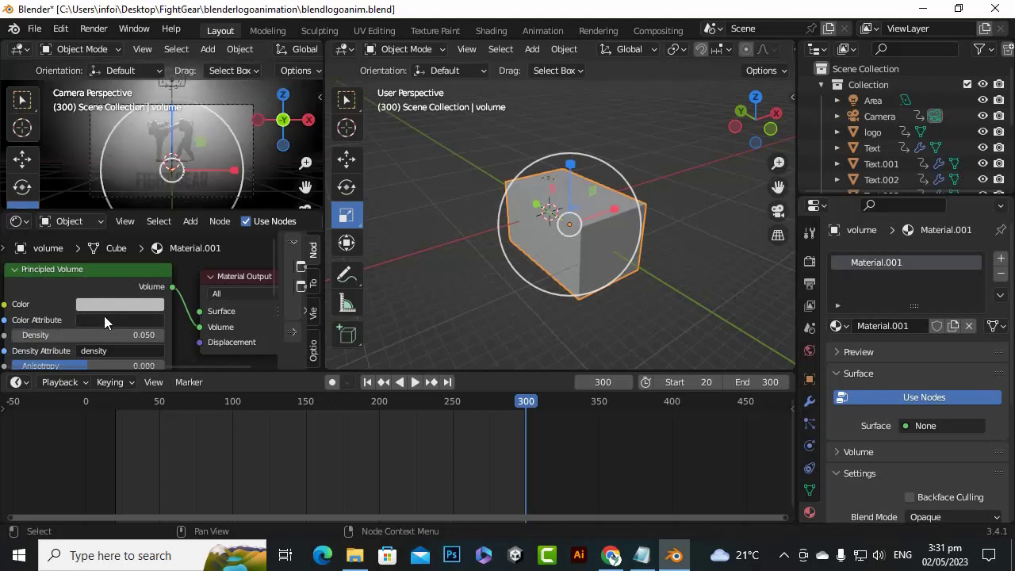
Try a Principled Volume density of 0.001 on the volume material
{"action": "left_click", "coordinate": [125, 336]}
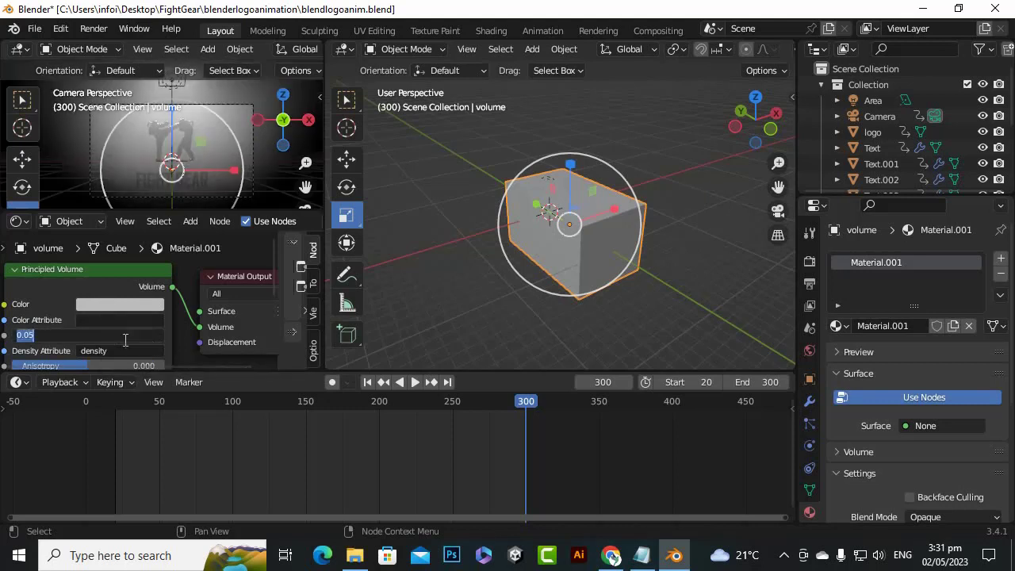
{"action": "key", "text": "BackSpace"}
{"action": "type", "text": ".001"}
{"action": "key", "text": "Return"}
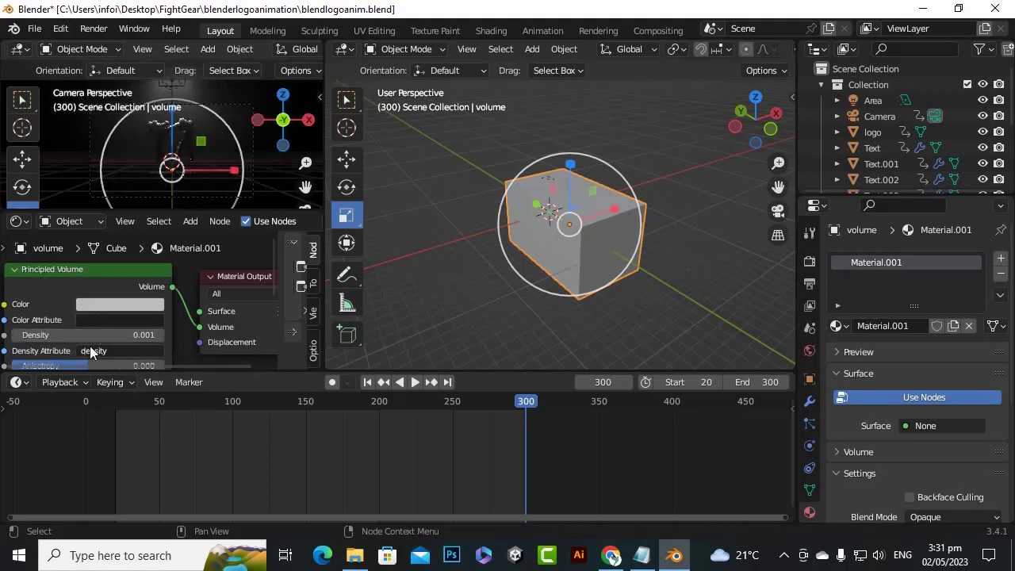
Set the Principled Volume density to 0.003 and inspect the fog around the logo in the camera view
{"action": "left_click", "coordinate": [99, 337]}
{"action": "type", "text": ".003"}
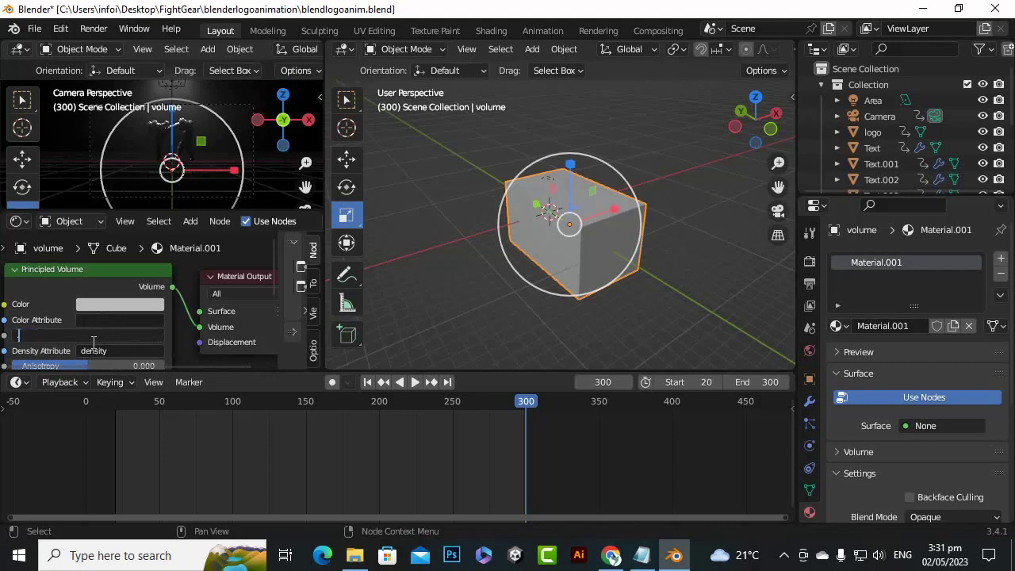
{"action": "key", "text": "Return"}
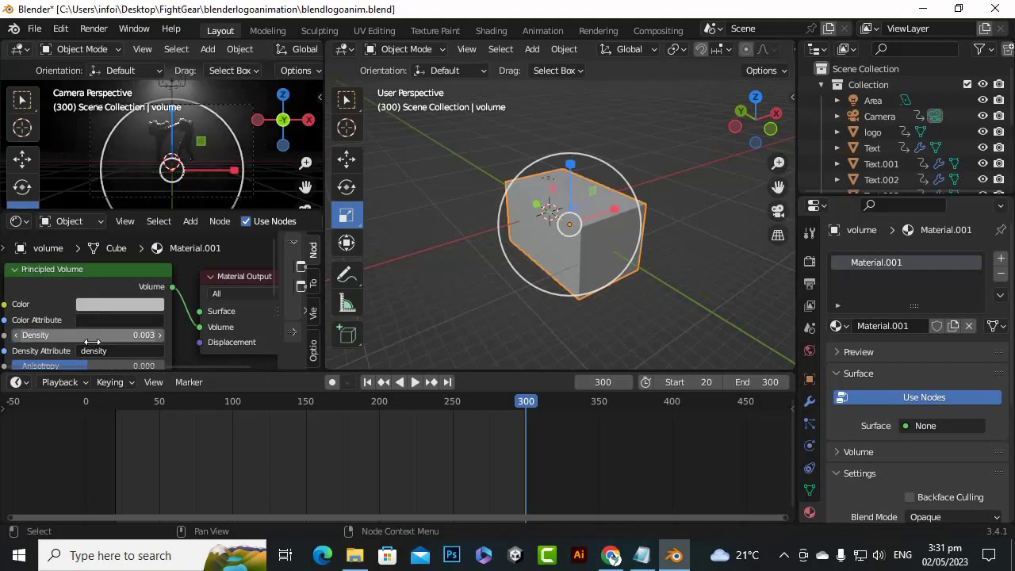
{"action": "scroll", "coordinate": [176, 143], "scroll_direction": "up", "scroll_amount": 3}
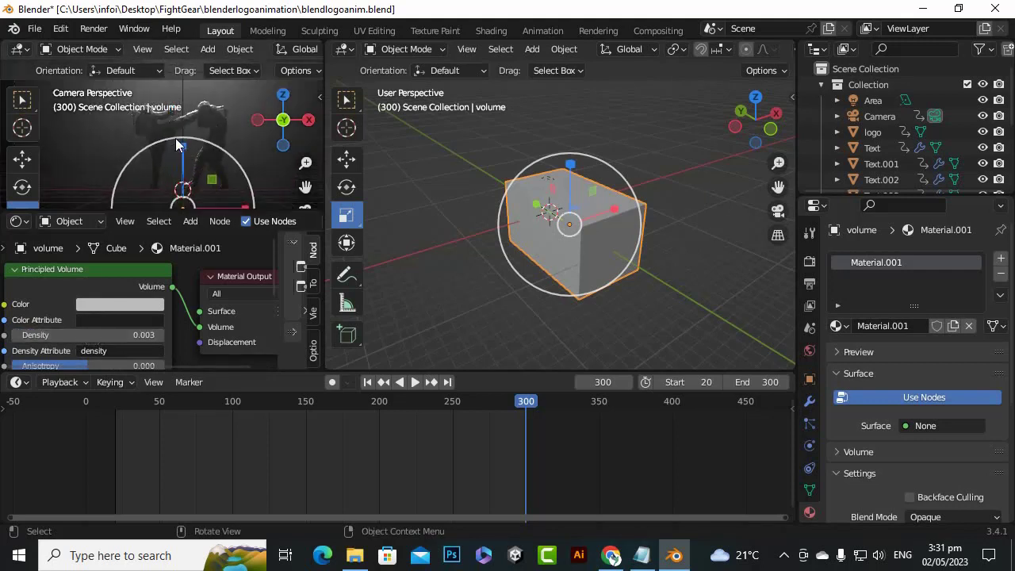
{"action": "scroll", "coordinate": [176, 143], "scroll_direction": "down", "scroll_amount": 4}
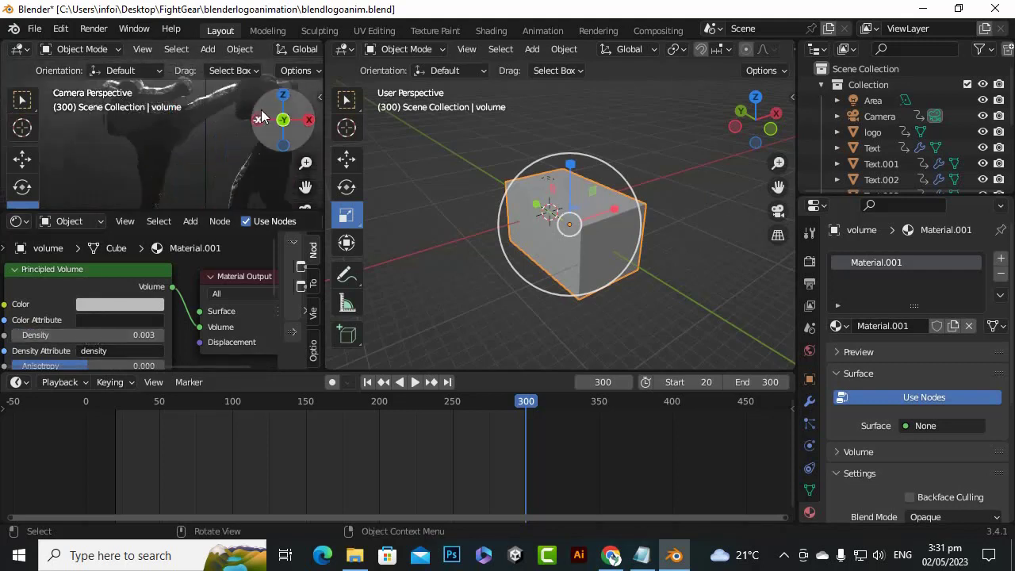
{"action": "scroll", "coordinate": [185, 135], "scroll_direction": "down", "scroll_amount": 2}
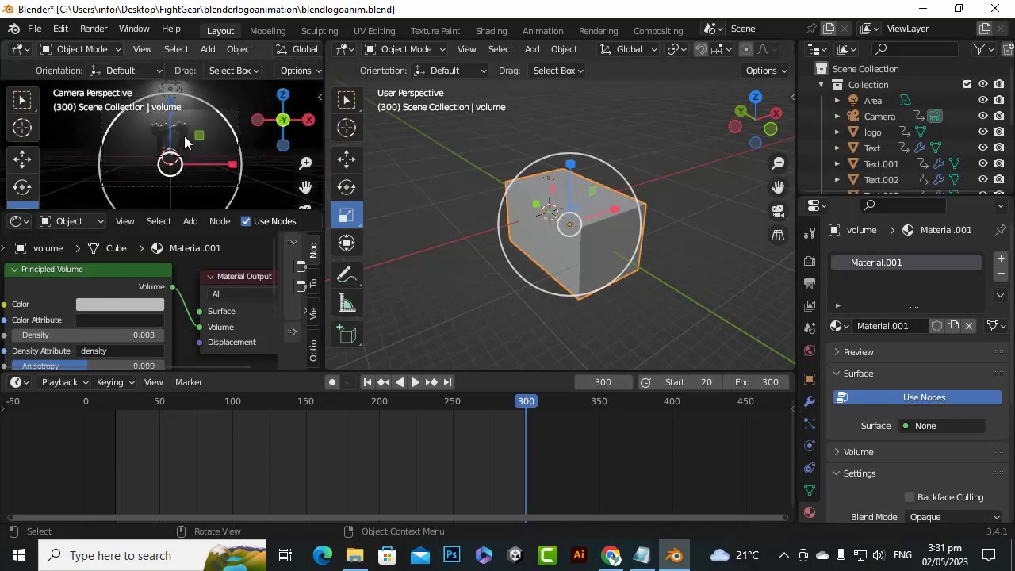
{"action": "scroll", "coordinate": [191, 108], "scroll_direction": "up", "scroll_amount": 3}
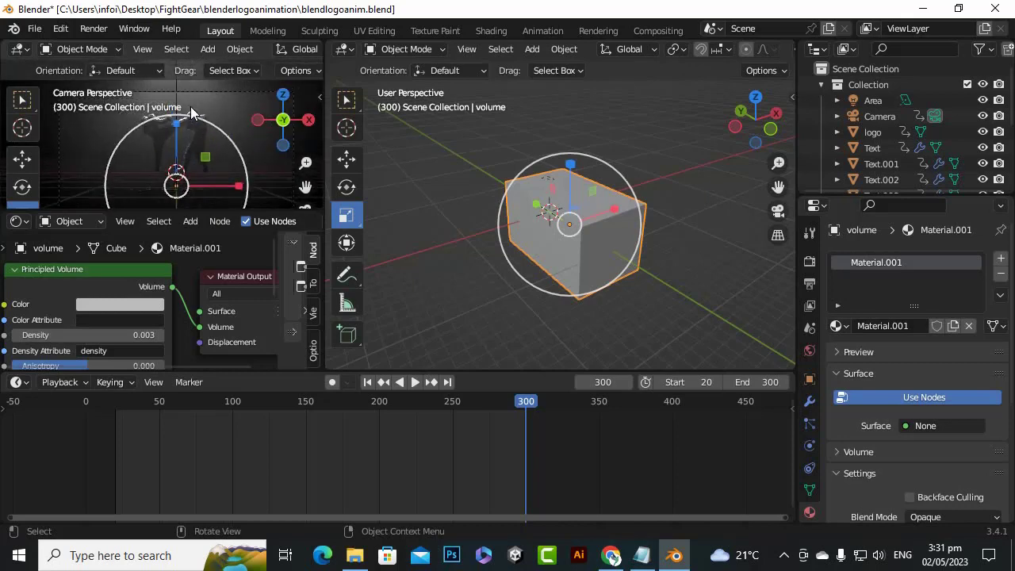
{"action": "scroll", "coordinate": [191, 119], "scroll_direction": "down", "scroll_amount": 2}
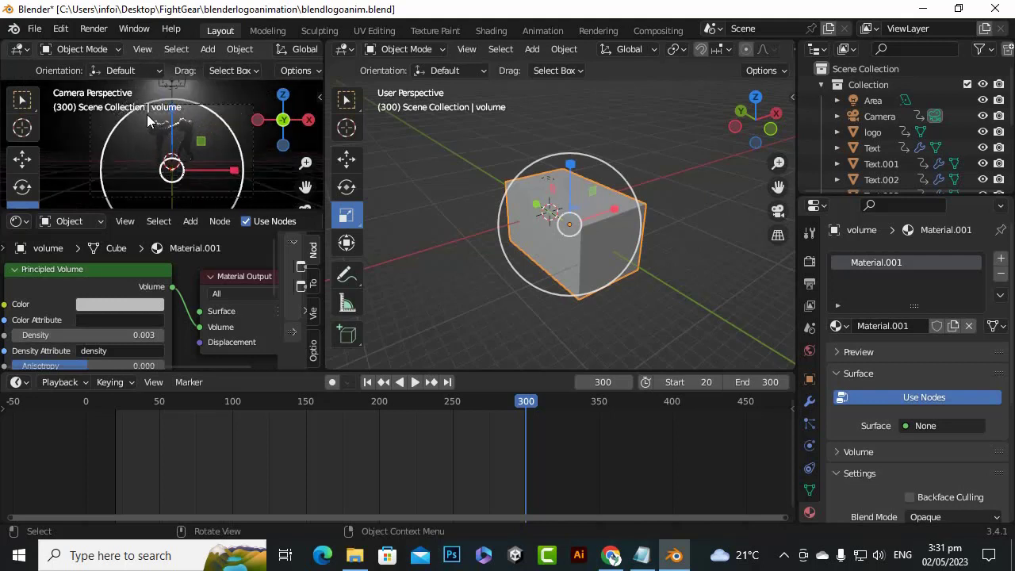
{"action": "scroll", "coordinate": [147, 114], "scroll_direction": "up", "scroll_amount": 2}
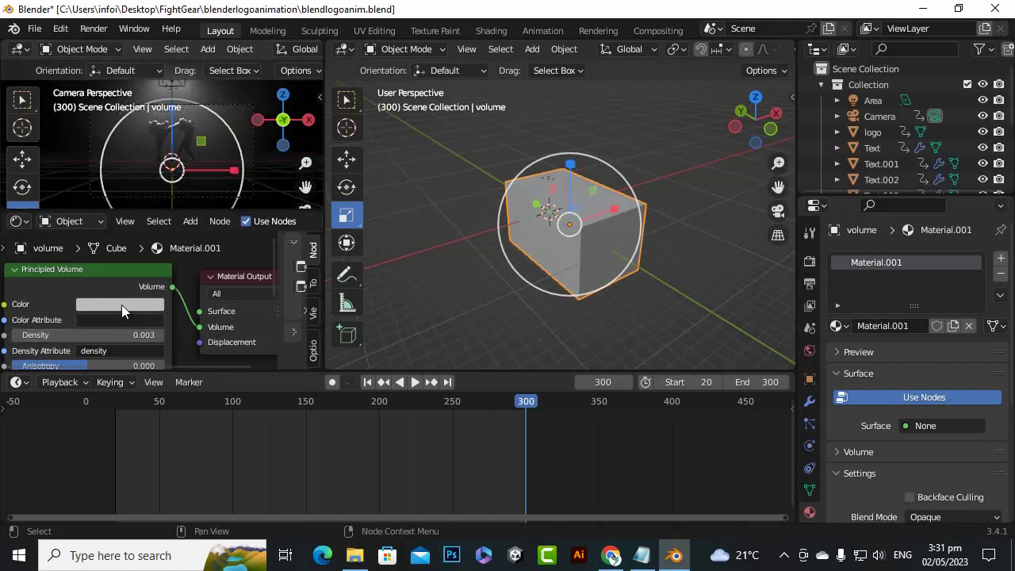
Brighten the Principled Volume color to a near-white grey
{"action": "left_click", "coordinate": [122, 305]}
{"action": "left_click_drag", "start_coordinate": [197, 139], "coordinate": [197, 106]}
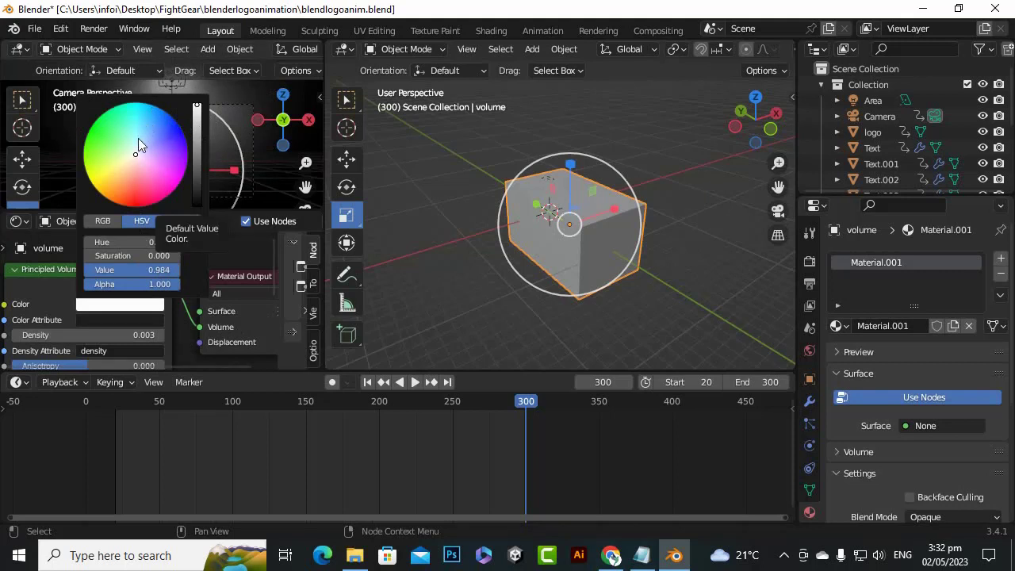
{"action": "left_click_drag", "start_coordinate": [197, 105], "coordinate": [198, 117]}
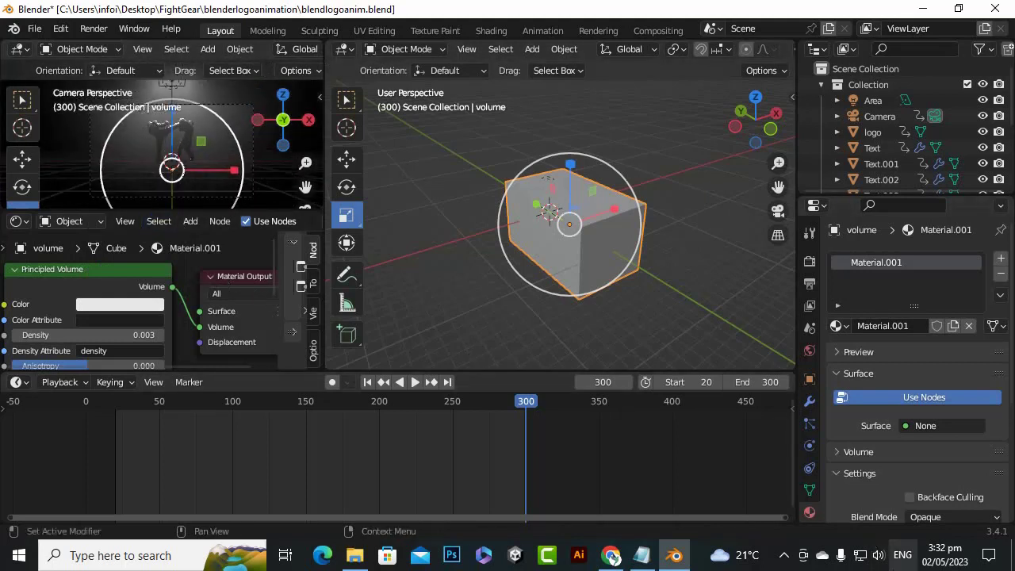
Show the scene's Eevee render settings in a wider properties area and expand the Volumetrics section
{"action": "scroll", "coordinate": [829, 464], "scroll_direction": "down", "scroll_amount": 2}
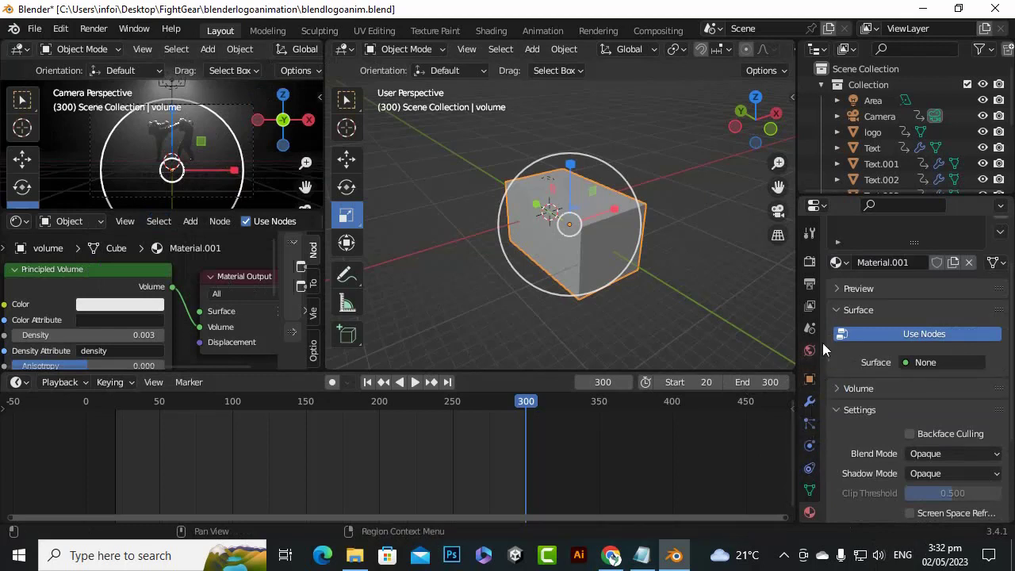
{"action": "scroll", "coordinate": [816, 397], "scroll_direction": "up", "scroll_amount": 2}
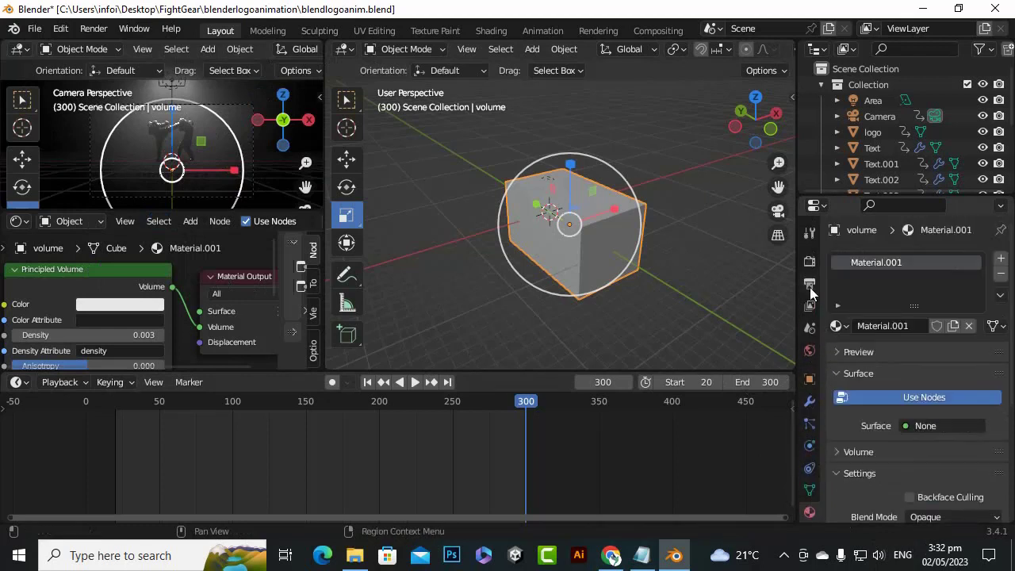
{"action": "left_click", "coordinate": [810, 261]}
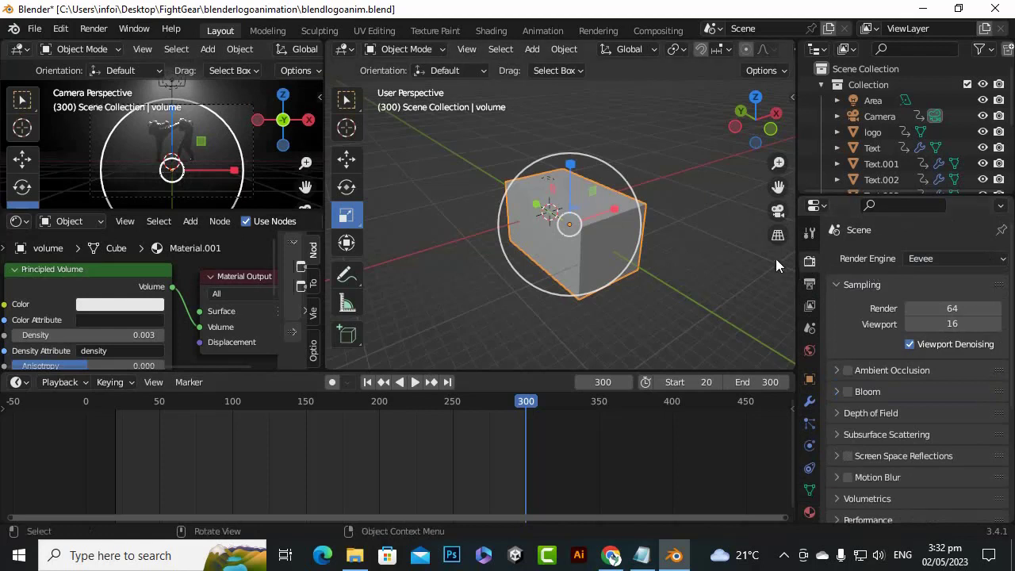
{"action": "left_click_drag", "start_coordinate": [795, 248], "coordinate": [775, 248]}
{"action": "scroll", "coordinate": [823, 422], "scroll_direction": "down", "scroll_amount": 2}
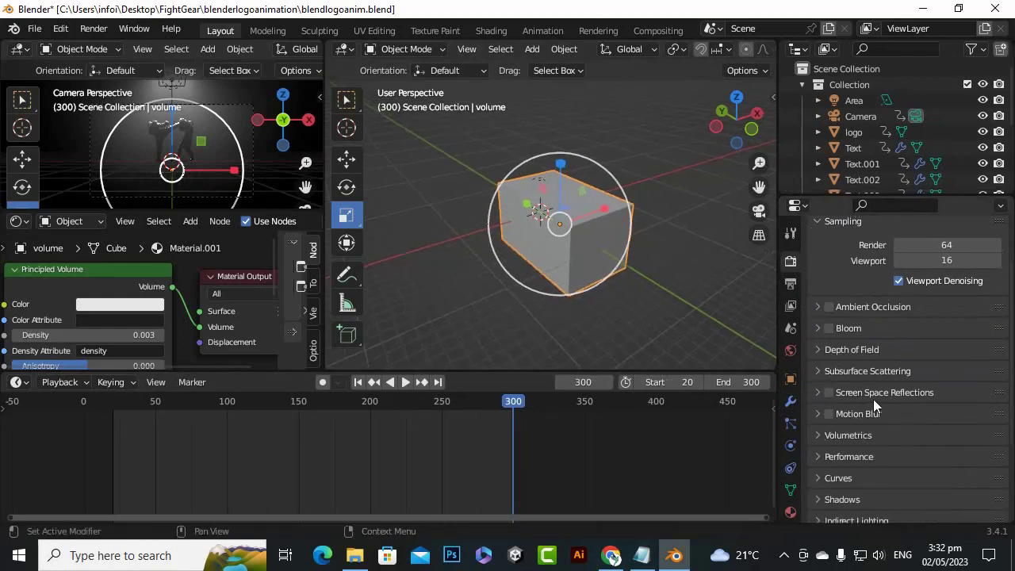
{"action": "scroll", "coordinate": [849, 396], "scroll_direction": "down", "scroll_amount": 2}
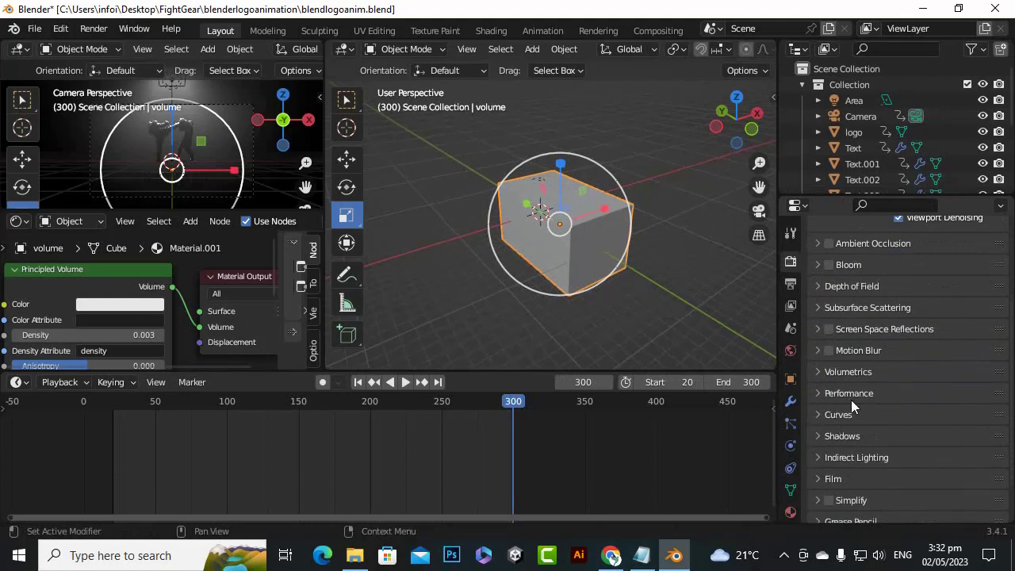
{"action": "left_click", "coordinate": [819, 372]}
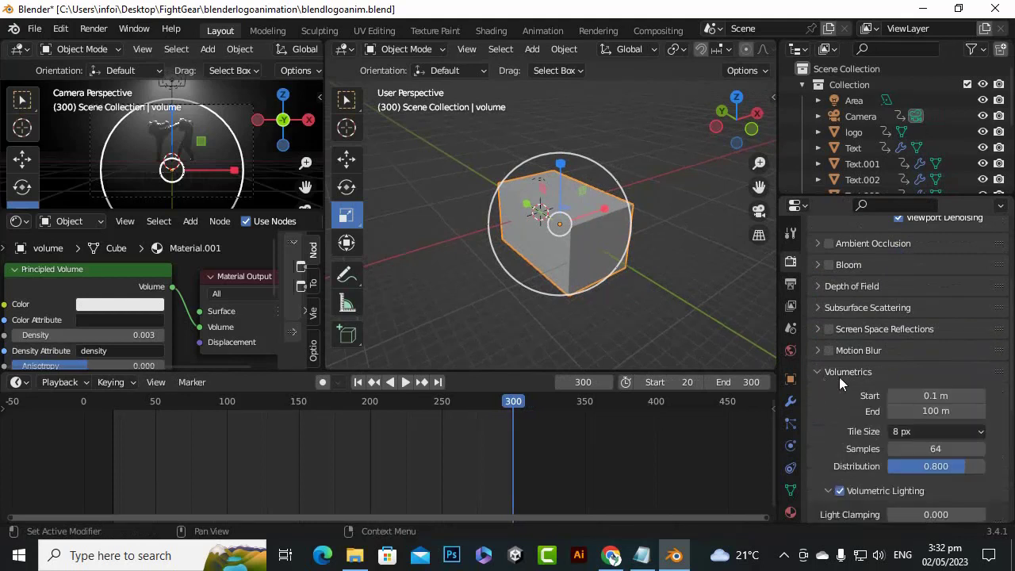
Enable Volumetric Shadows in the Volumetrics settings and keep their sample options expanded
{"action": "scroll", "coordinate": [872, 397], "scroll_direction": "down", "scroll_amount": 1}
{"action": "scroll", "coordinate": [880, 403], "scroll_direction": "down", "scroll_amount": 3}
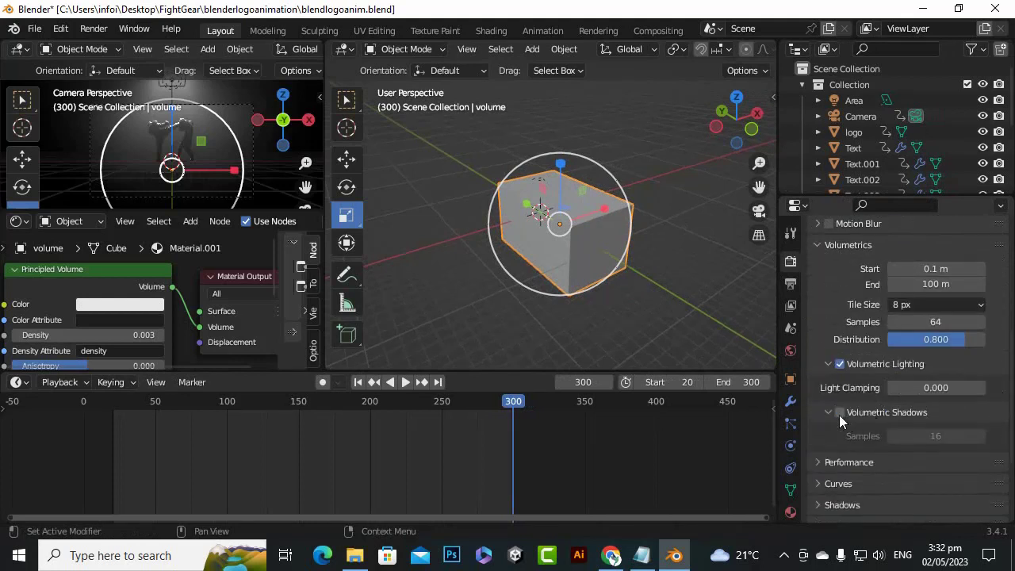
{"action": "left_click", "coordinate": [839, 412]}
{"action": "scroll", "coordinate": [893, 396], "scroll_direction": "down", "scroll_amount": 1}
{"action": "left_click", "coordinate": [827, 381]}
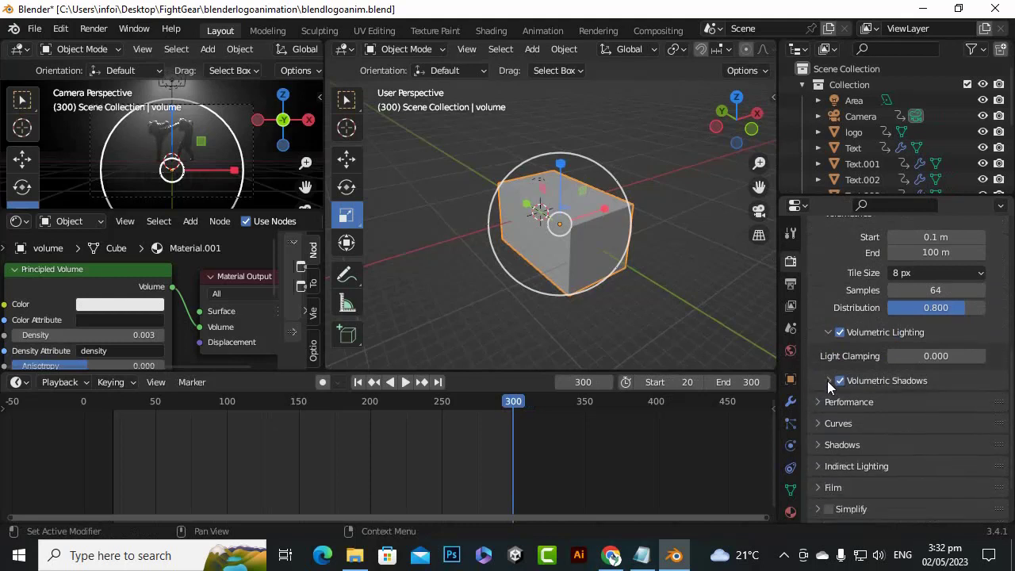
{"action": "left_click", "coordinate": [829, 381]}
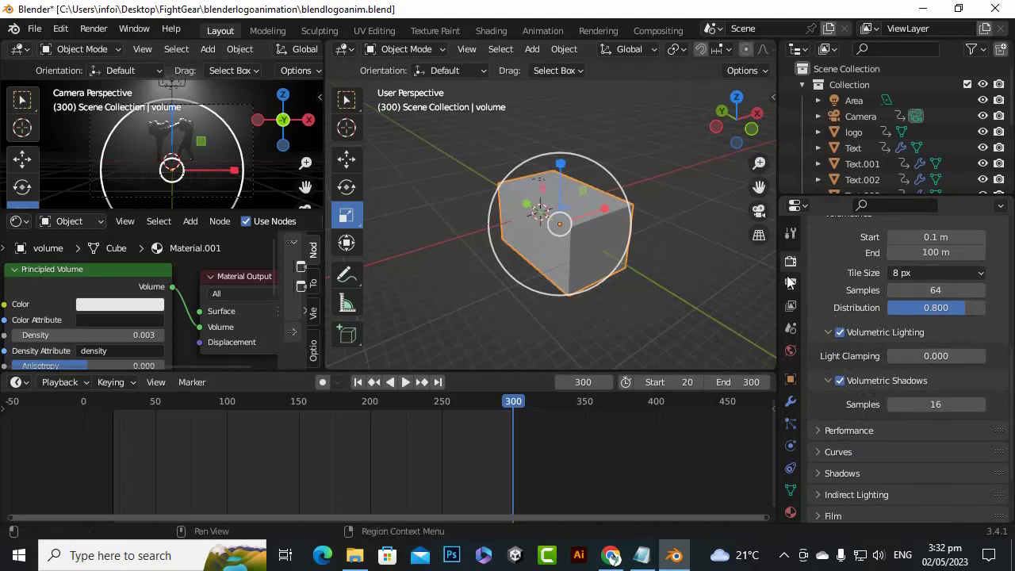
{"action": "scroll", "coordinate": [502, 243], "scroll_direction": "down", "scroll_amount": 3}
{"action": "scroll", "coordinate": [502, 243], "scroll_direction": "up", "scroll_amount": 3}
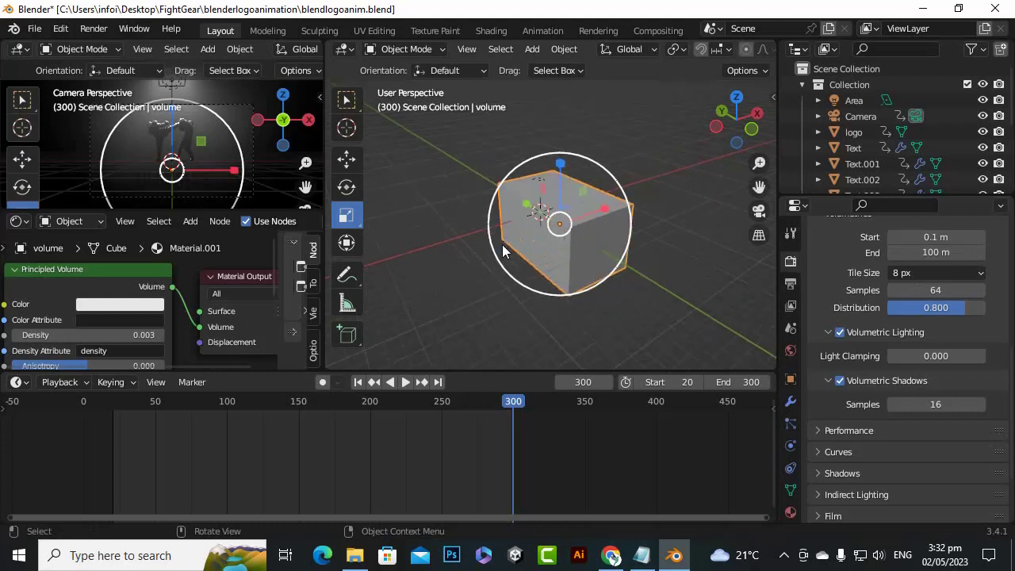
Show the scene from the top in wireframe shading in the larger viewport, with more room for it
{"action": "key", "text": "KP_7"}
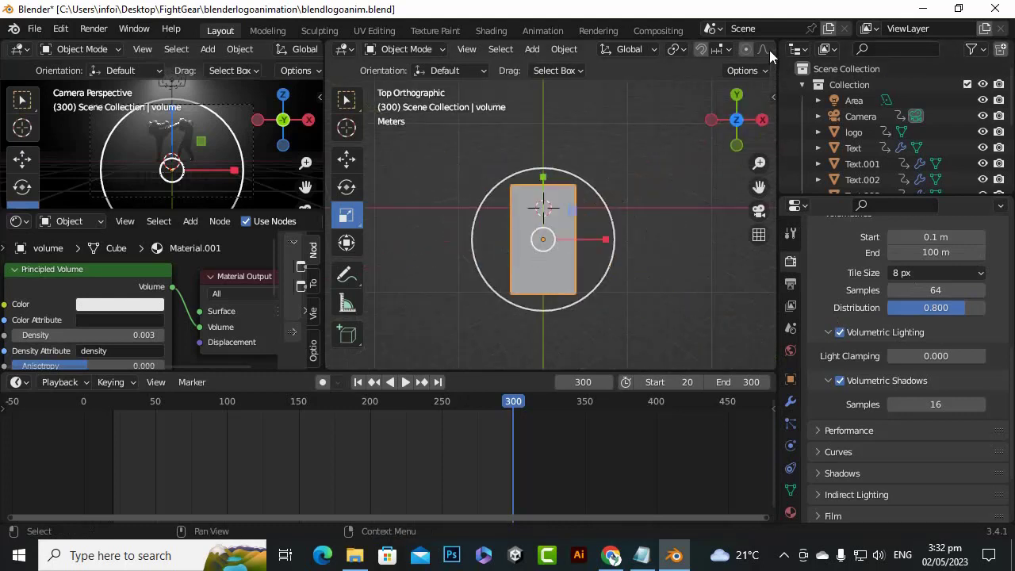
{"action": "mouse_move", "coordinate": [777, 60]}
{"action": "left_mouse_down"}
{"action": "mouse_move", "coordinate": [842, 68]}
{"action": "mouse_move", "coordinate": [805, 68]}
{"action": "left_mouse_up"}
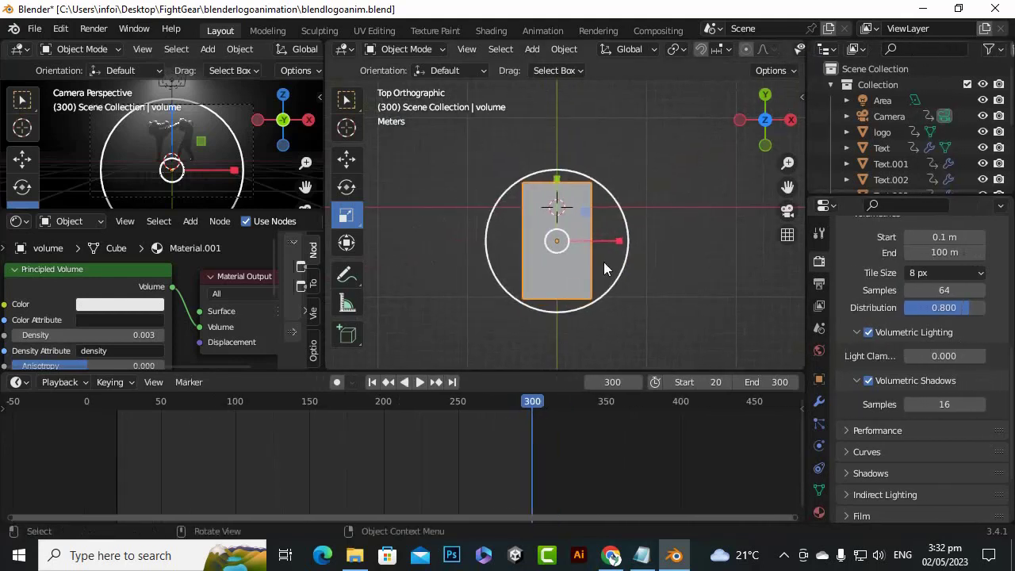
{"action": "key", "text": "z"}
{"action": "left_click", "coordinate": [459, 267]}
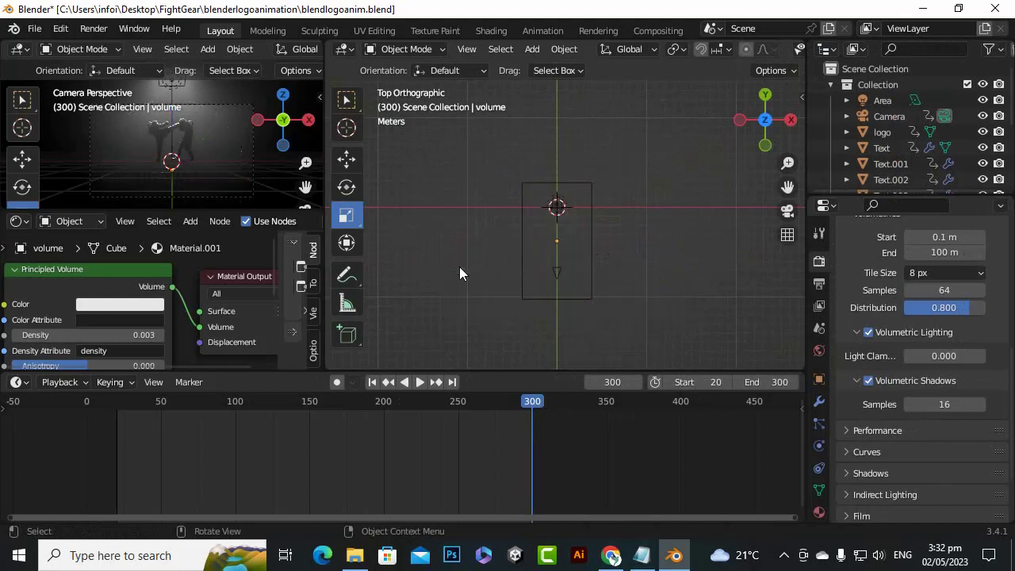
{"action": "scroll", "coordinate": [609, 261], "scroll_direction": "up", "scroll_amount": 3}
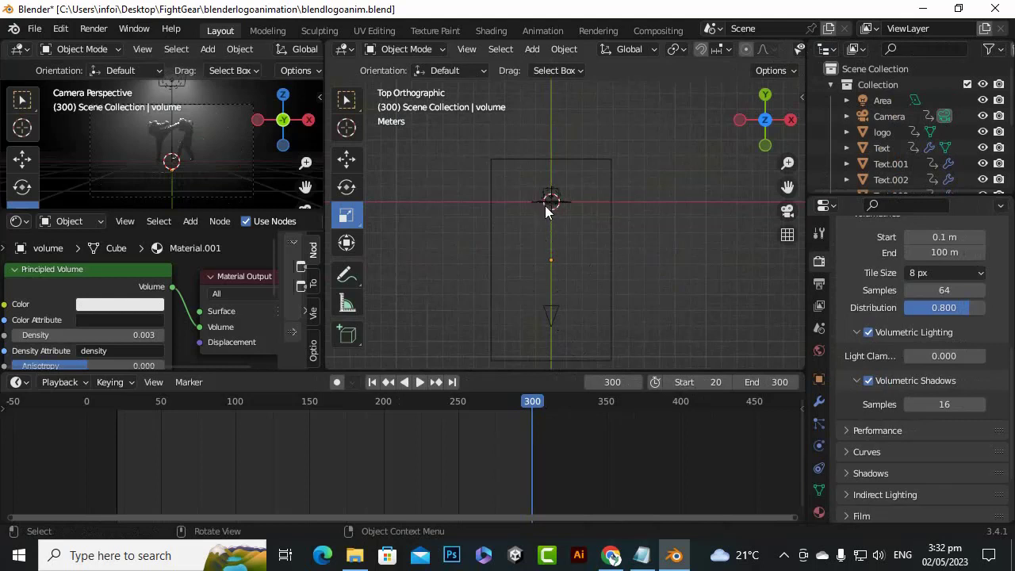
Measure the distance from the camera to the logo in the top view, then return to the selection tool
{"action": "left_click", "coordinate": [349, 312]}
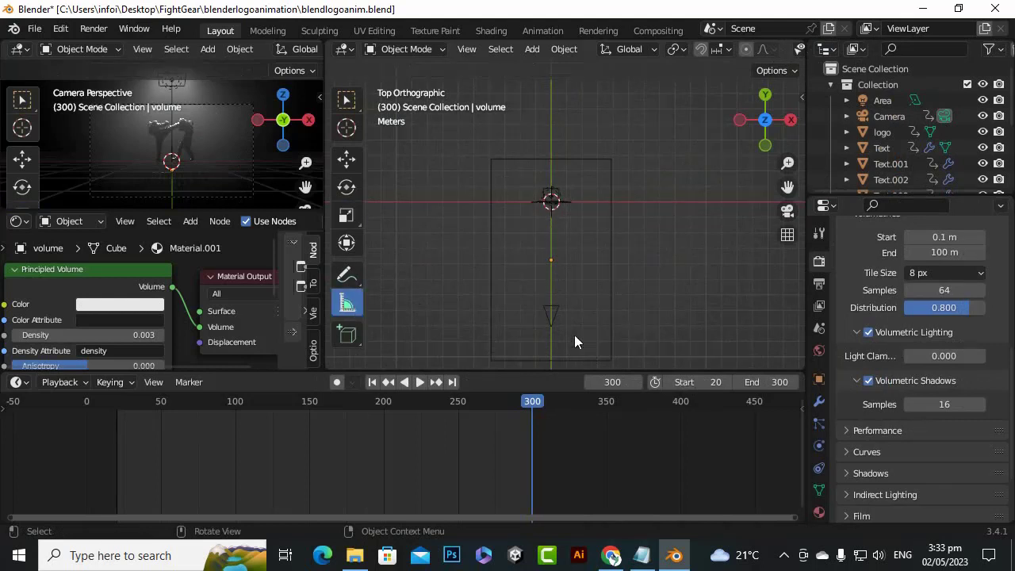
{"action": "left_click_drag", "start_coordinate": [555, 312], "coordinate": [549, 197]}
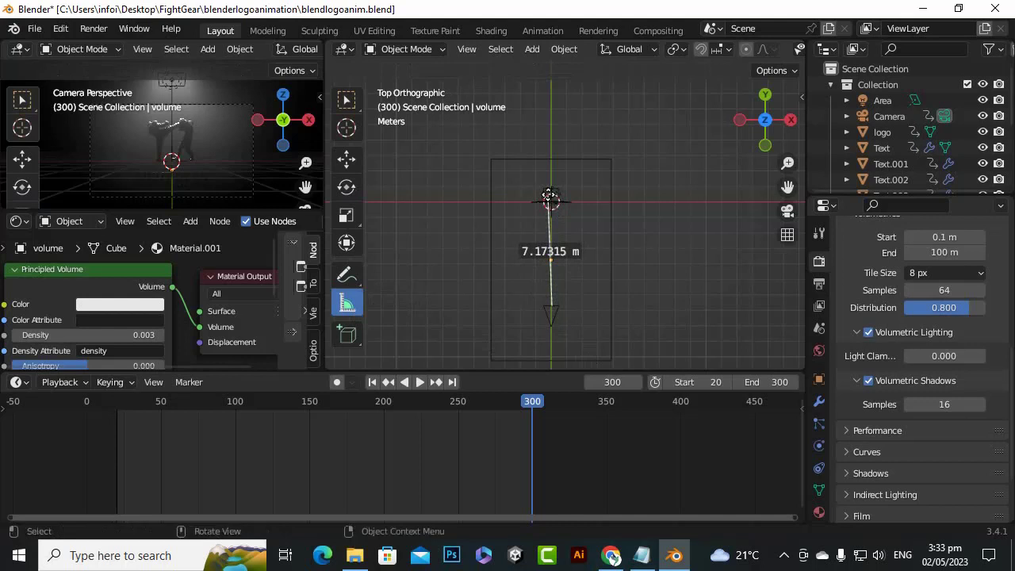
{"action": "left_click", "coordinate": [346, 99]}
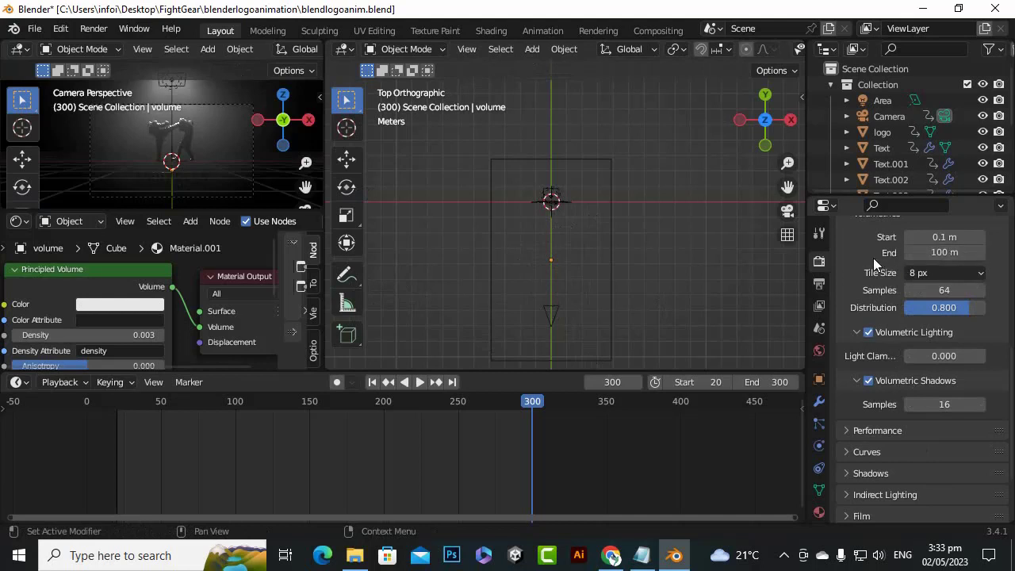
Set the Volumetrics End distance to 8 m
{"action": "left_click", "coordinate": [894, 255]}
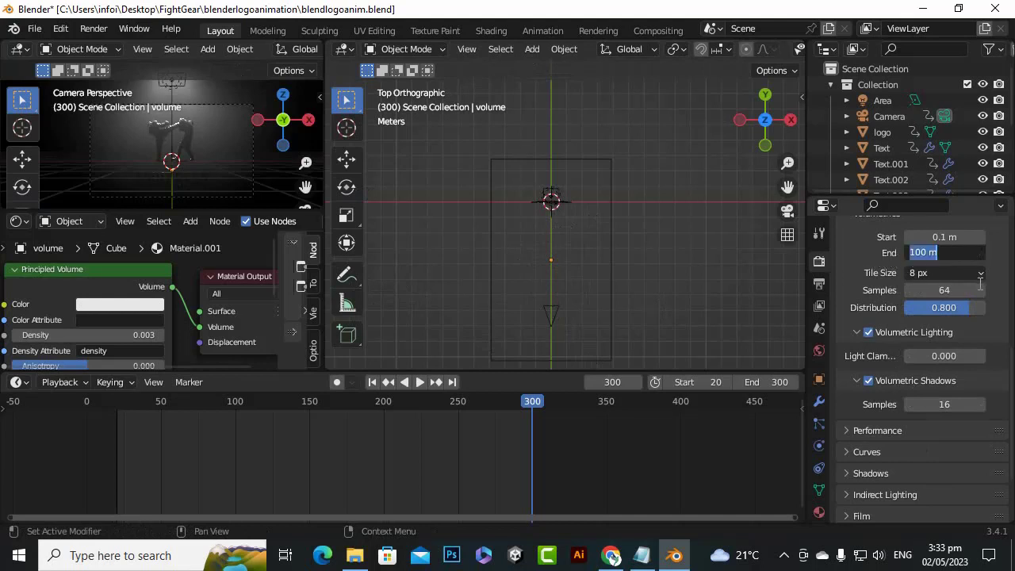
{"action": "type", "text": "8"}
{"action": "key", "text": "Return"}
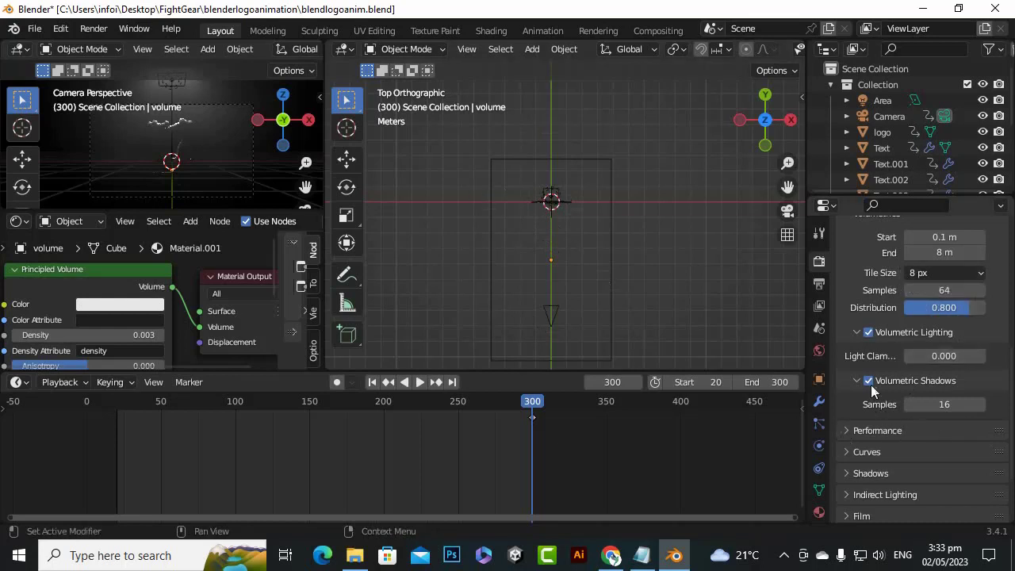
Look through the Eevee render settings, including the Volumetrics range, samples, lighting and shadow options
{"action": "scroll", "coordinate": [872, 412], "scroll_direction": "up", "scroll_amount": 4}
{"action": "scroll", "coordinate": [913, 374], "scroll_direction": "down", "scroll_amount": 2}
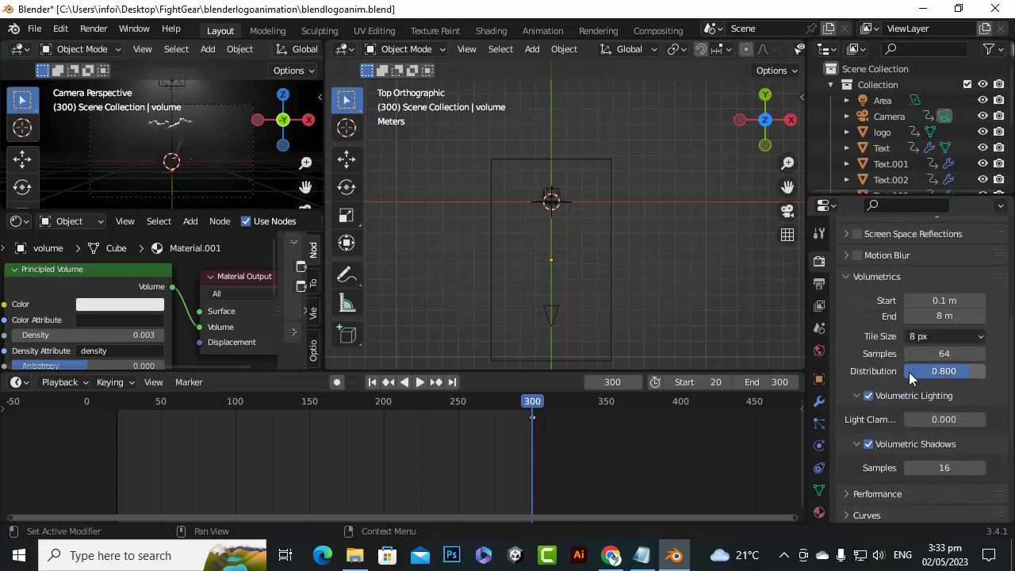
{"action": "scroll", "coordinate": [908, 372], "scroll_direction": "up", "scroll_amount": 6}
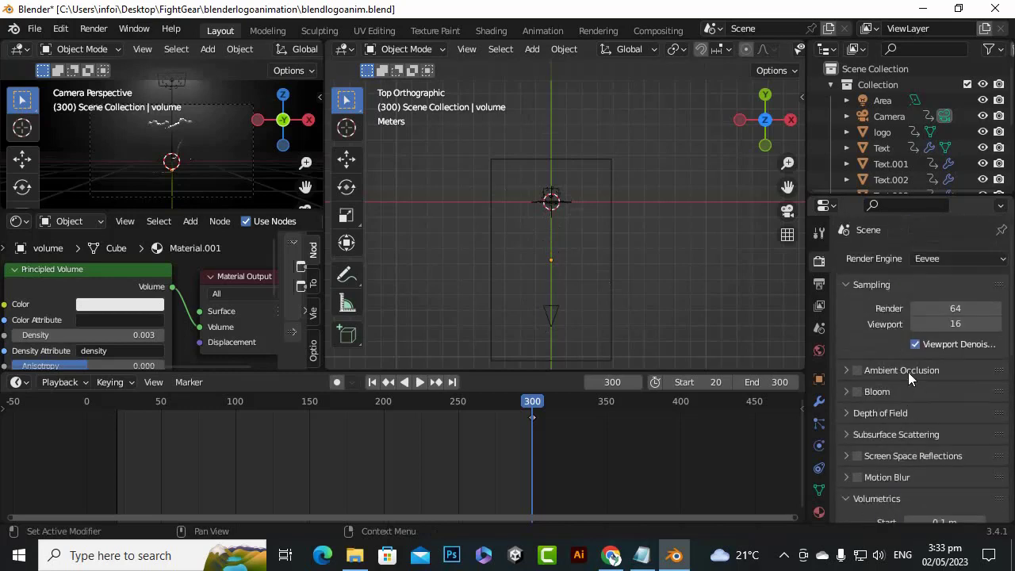
{"action": "scroll", "coordinate": [903, 370], "scroll_direction": "down", "scroll_amount": 3}
{"action": "scroll", "coordinate": [902, 369], "scroll_direction": "down", "scroll_amount": 9}
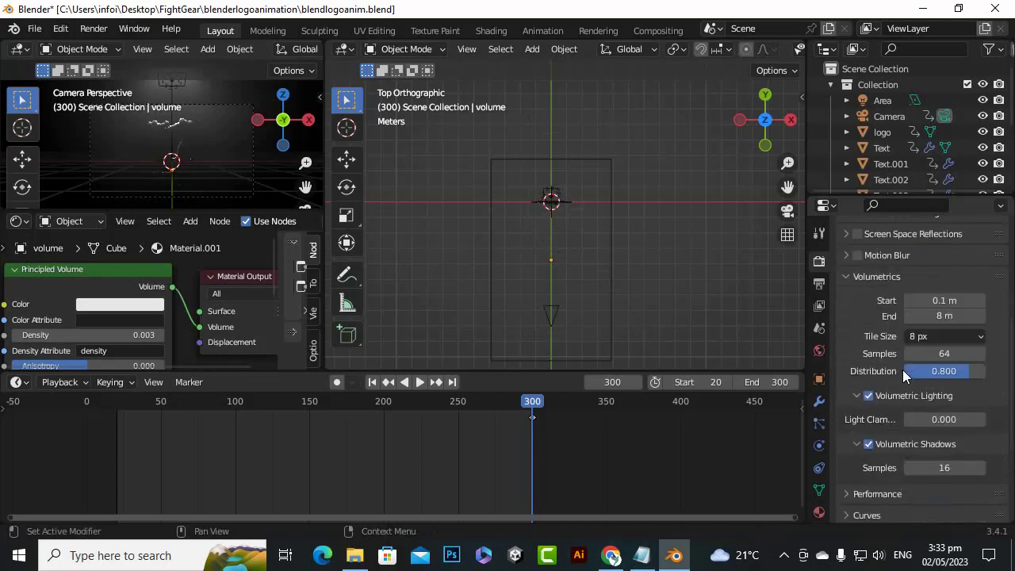
{"action": "scroll", "coordinate": [913, 352], "scroll_direction": "up", "scroll_amount": 11}
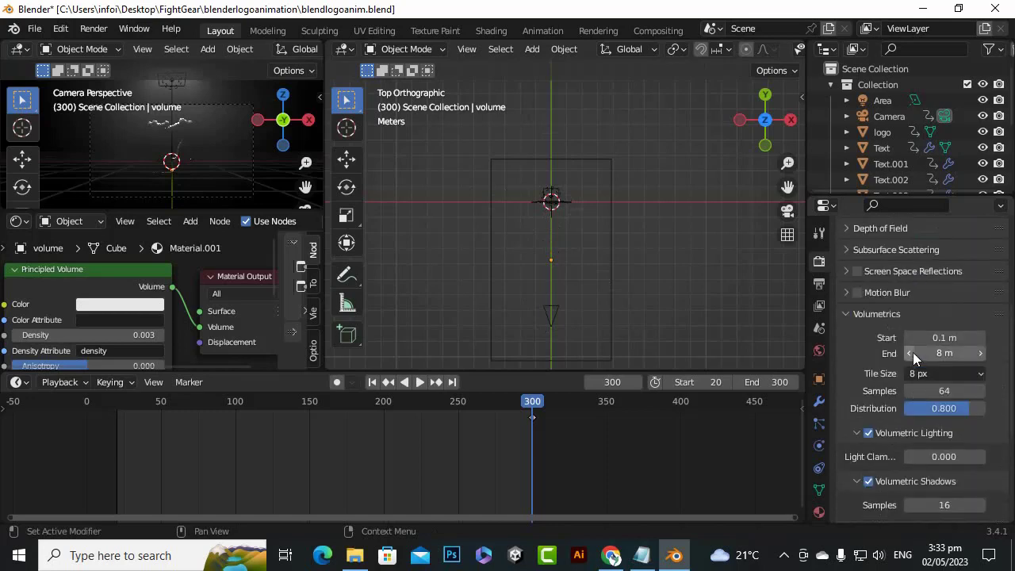
{"action": "scroll", "coordinate": [913, 344], "scroll_direction": "down", "scroll_amount": 5}
{"action": "scroll", "coordinate": [912, 344], "scroll_direction": "up", "scroll_amount": 5}
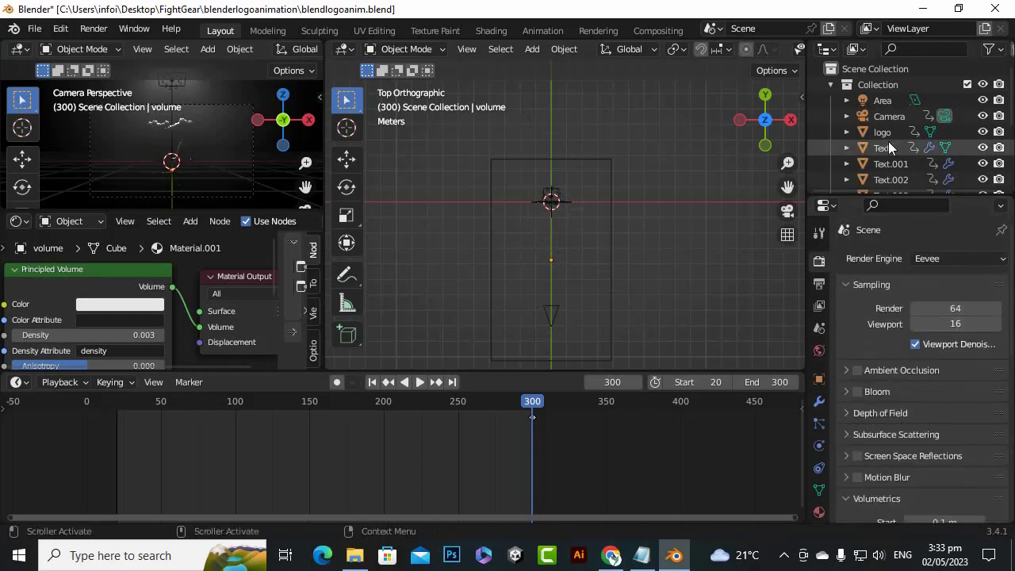
Enable Contact Shadows in the Area light's Shadow settings and expand their distance, bias and thickness options
{"action": "left_click", "coordinate": [883, 101]}
{"action": "scroll", "coordinate": [924, 391], "scroll_direction": "down", "scroll_amount": 5}
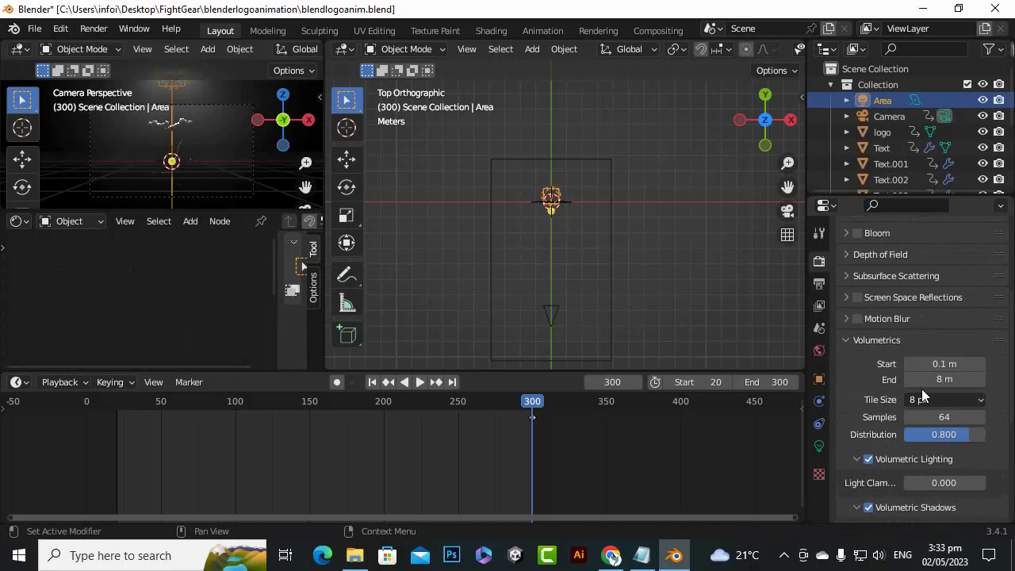
{"action": "scroll", "coordinate": [921, 389], "scroll_direction": "up", "scroll_amount": 2}
{"action": "scroll", "coordinate": [868, 302], "scroll_direction": "down", "scroll_amount": 3}
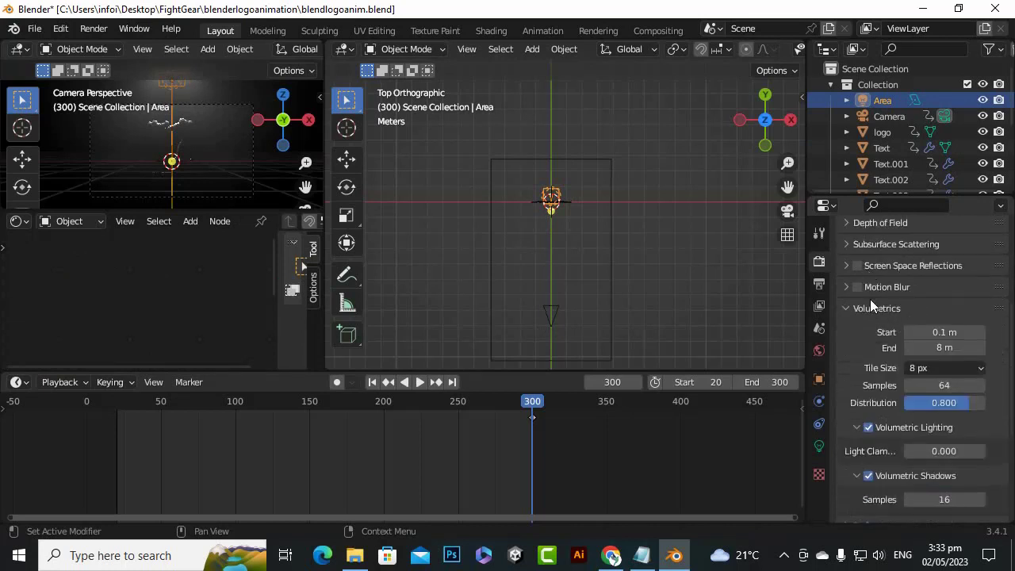
{"action": "scroll", "coordinate": [912, 459], "scroll_direction": "down", "scroll_amount": 4}
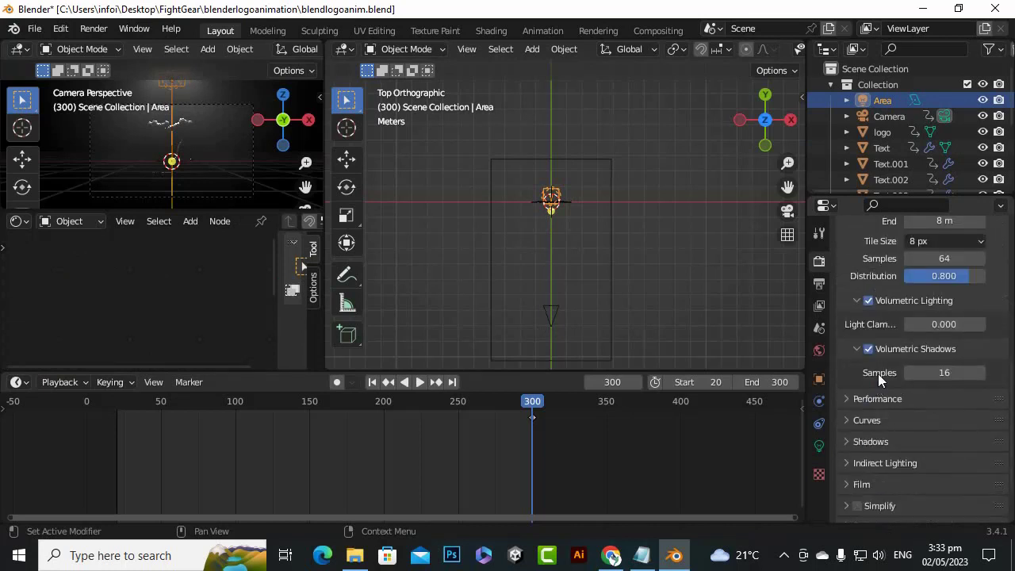
{"action": "left_click", "coordinate": [819, 445]}
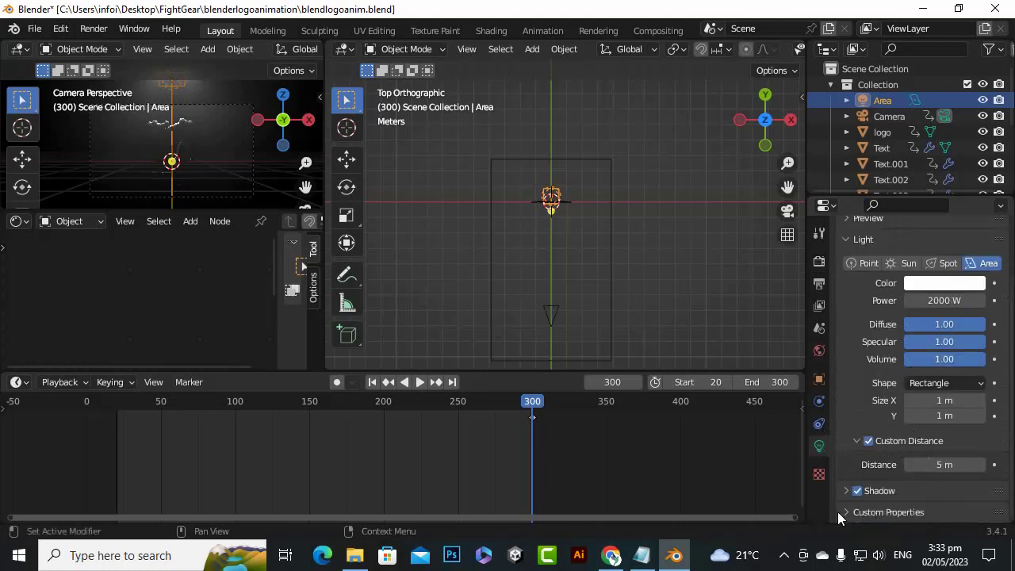
{"action": "left_click", "coordinate": [849, 492]}
{"action": "scroll", "coordinate": [889, 425], "scroll_direction": "down", "scroll_amount": 4}
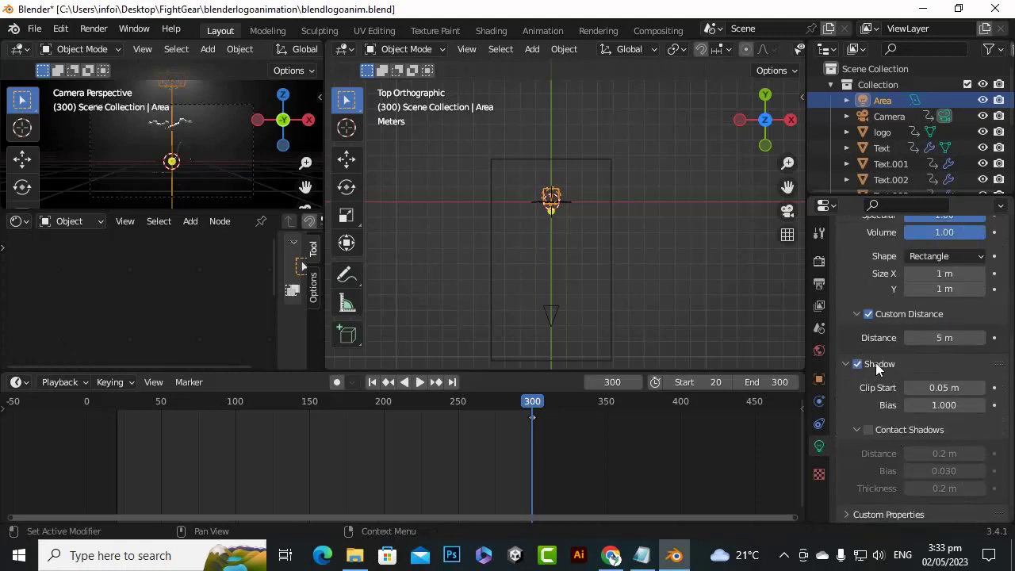
{"action": "left_click", "coordinate": [864, 433]}
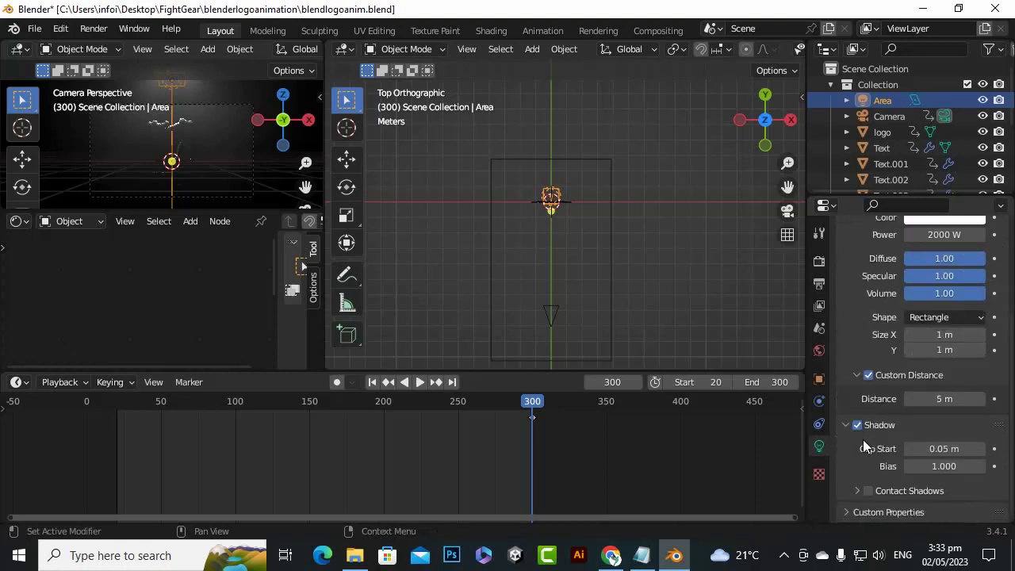
{"action": "left_click", "coordinate": [852, 490]}
{"action": "scroll", "coordinate": [898, 443], "scroll_direction": "down", "scroll_amount": 2}
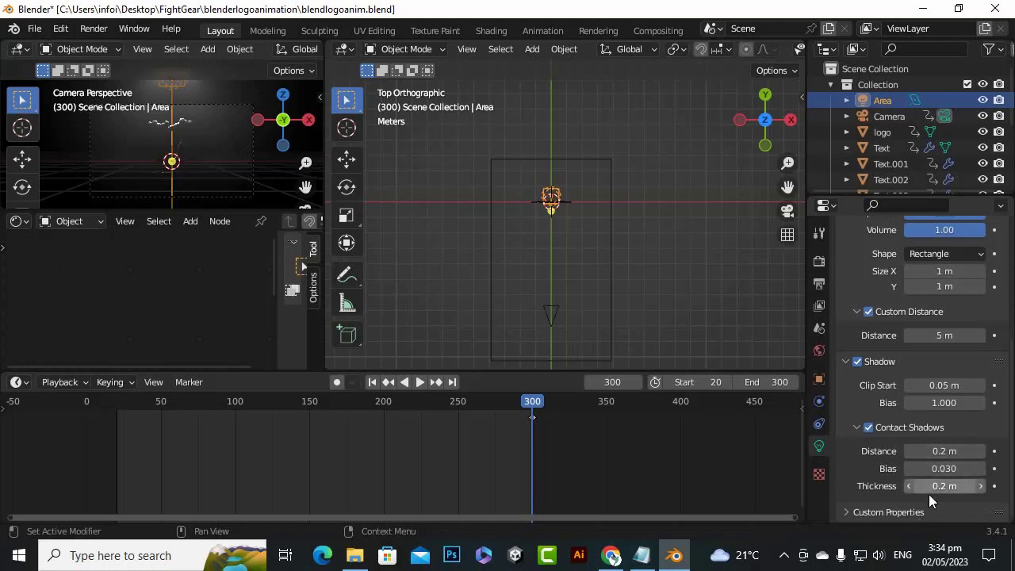
{"action": "scroll", "coordinate": [133, 122], "scroll_direction": "up", "scroll_amount": 3}
{"action": "scroll", "coordinate": [149, 128], "scroll_direction": "down", "scroll_amount": 1}
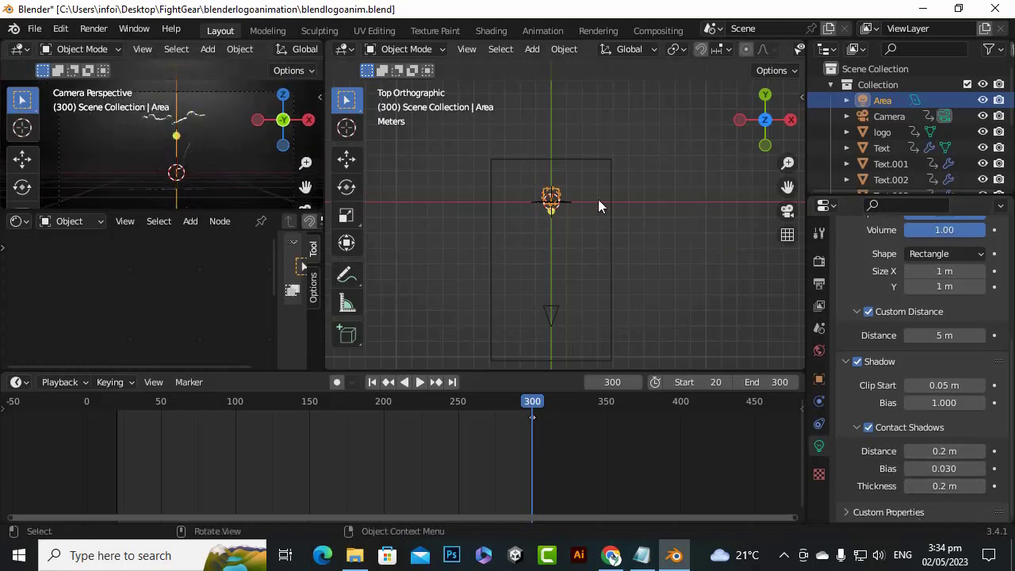
Show the scene from an angled perspective and add a spot light at the scene origin
{"action": "scroll", "coordinate": [555, 135], "scroll_direction": "up", "scroll_amount": 5}
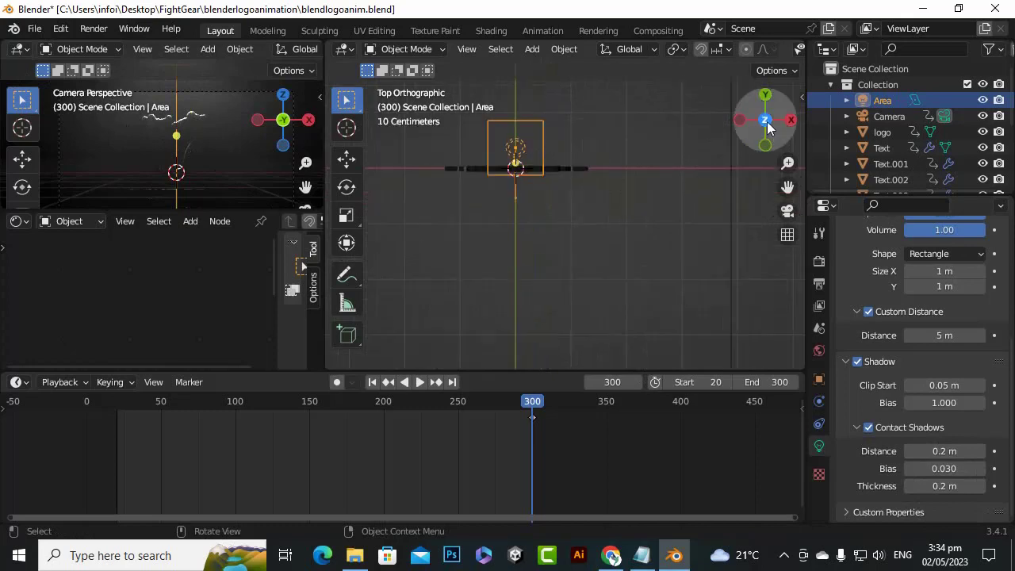
{"action": "left_click_drag", "start_coordinate": [767, 127], "coordinate": [776, 235]}
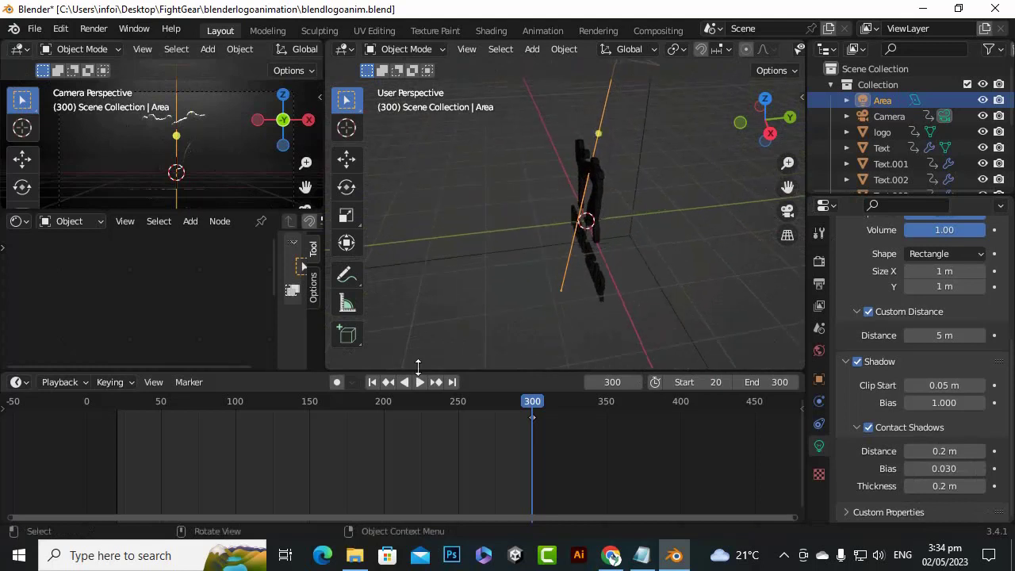
{"action": "scroll", "coordinate": [550, 292], "scroll_direction": "down", "scroll_amount": 5}
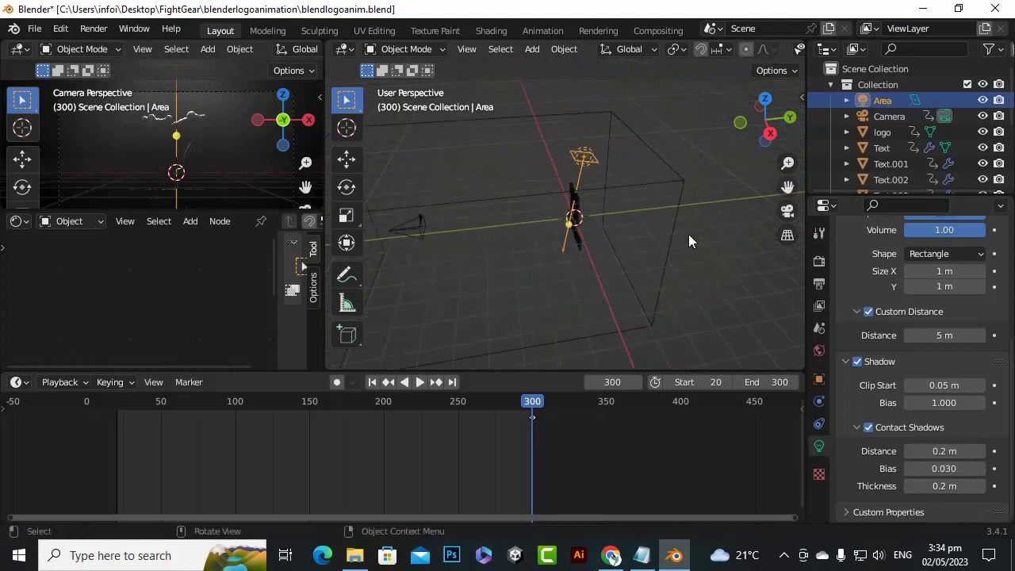
{"action": "key", "text": "shift+a"}
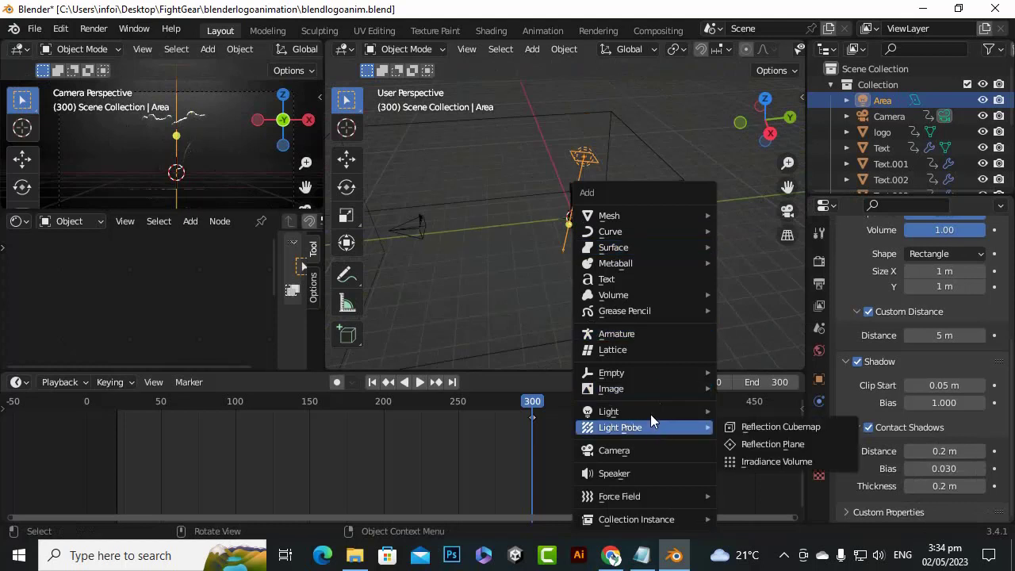
{"action": "mouse_move", "coordinate": [647, 411]}
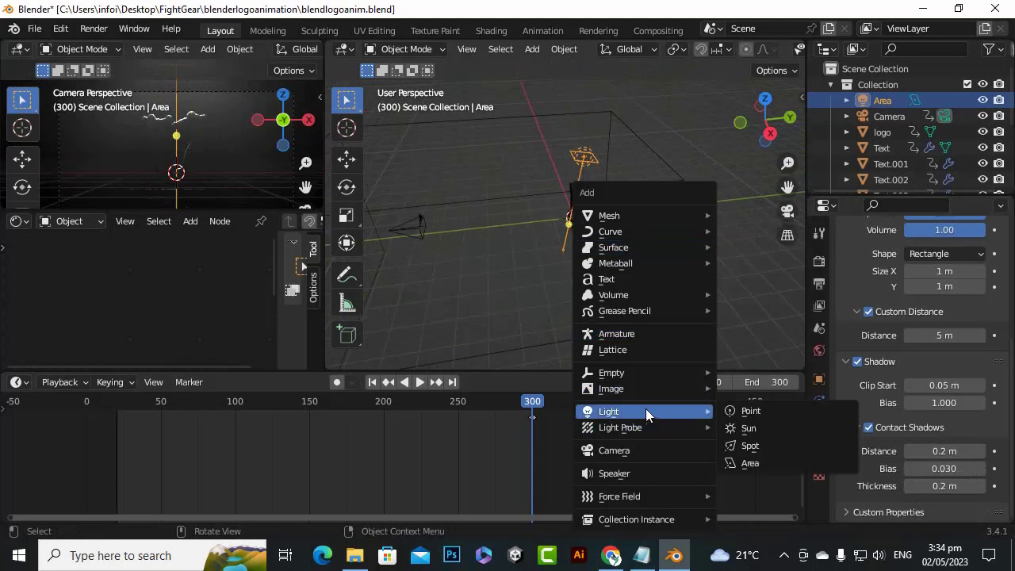
{"action": "left_click", "coordinate": [748, 448]}
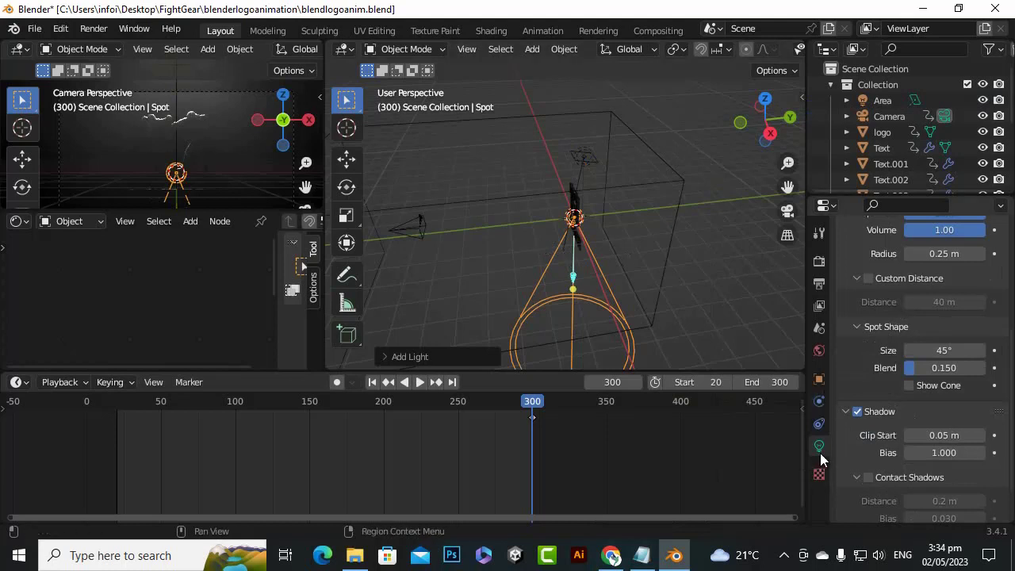
{"action": "scroll", "coordinate": [882, 425], "scroll_direction": "down", "scroll_amount": 2}
{"action": "scroll", "coordinate": [882, 425], "scroll_direction": "up", "scroll_amount": 6}
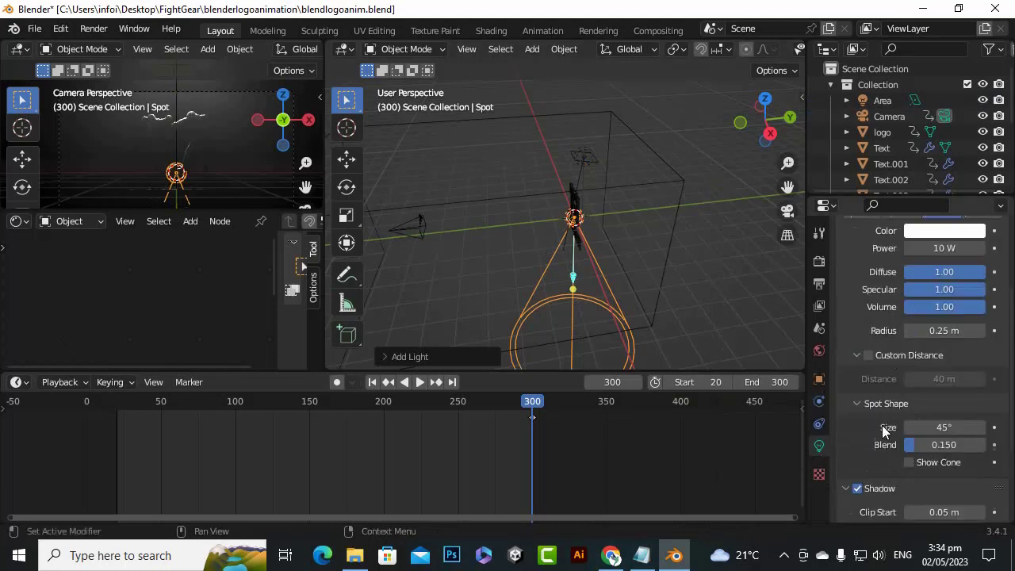
Set the Spot light's X rotation to 90° in its object transform settings
{"action": "left_click", "coordinate": [819, 384]}
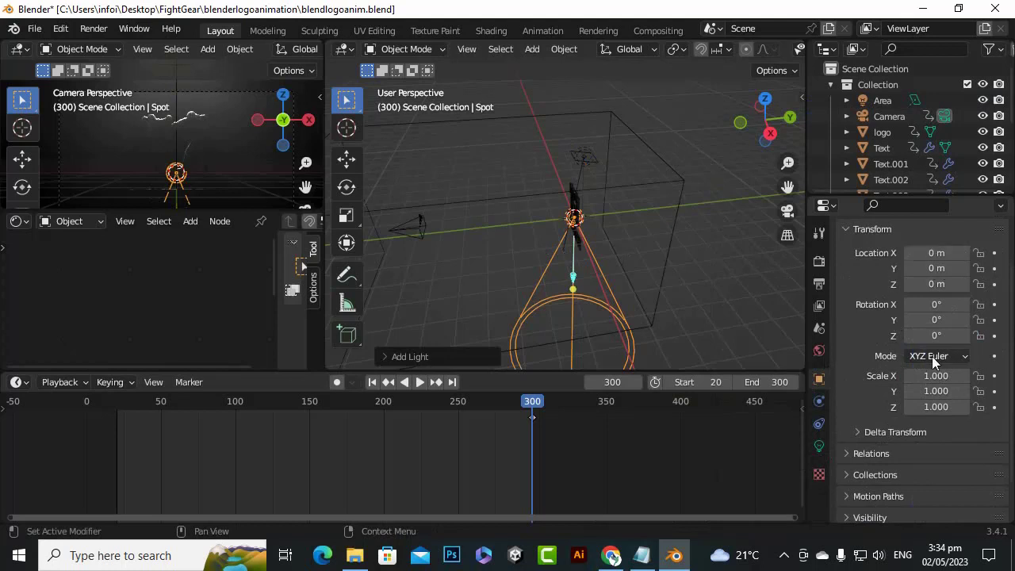
{"action": "scroll", "coordinate": [931, 361], "scroll_direction": "down", "scroll_amount": 1}
{"action": "scroll", "coordinate": [936, 400], "scroll_direction": "up", "scroll_amount": 2}
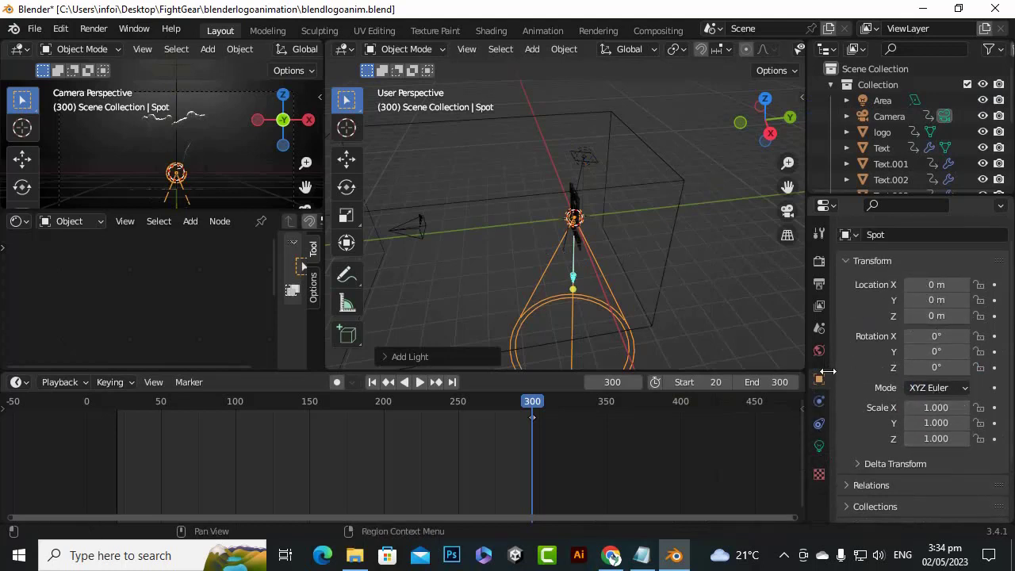
{"action": "scroll", "coordinate": [856, 148], "scroll_direction": "down", "scroll_amount": 5}
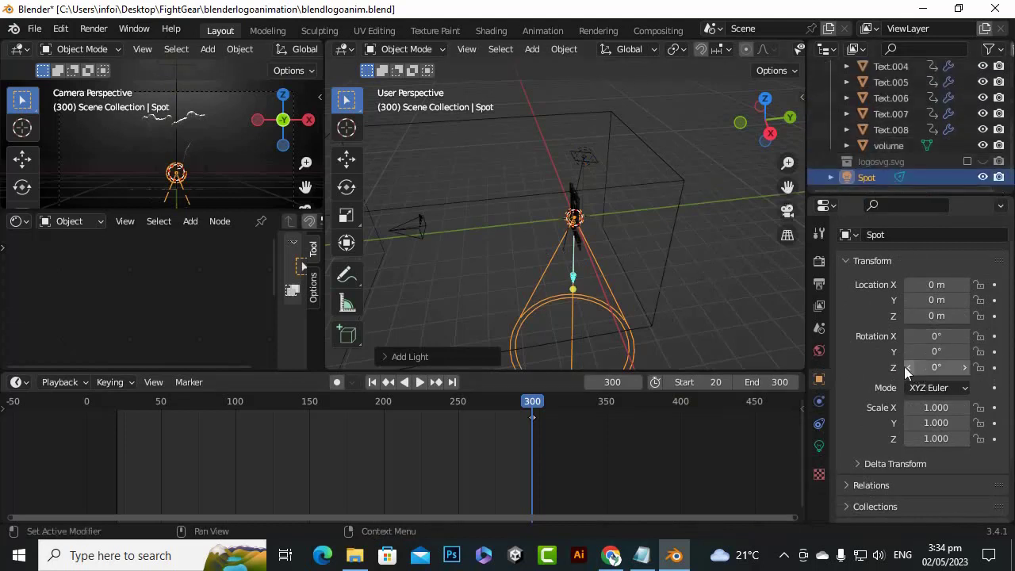
{"action": "left_click", "coordinate": [922, 341]}
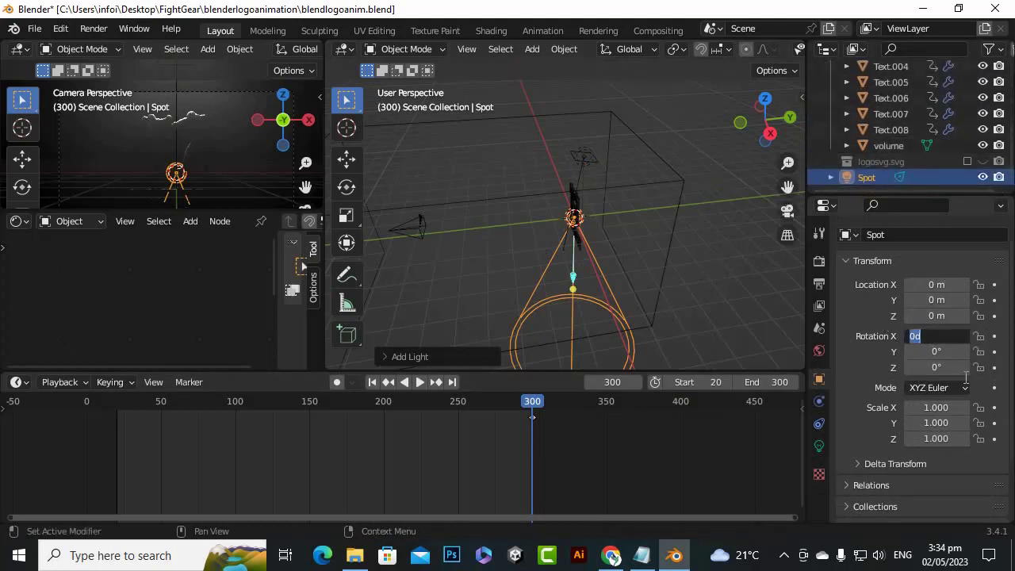
{"action": "key", "text": "Return"}
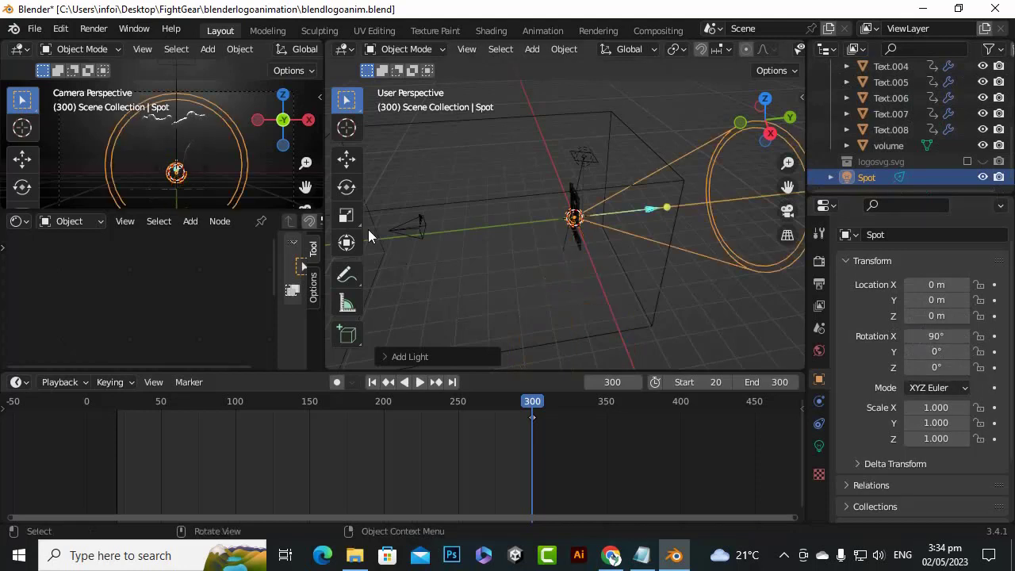
Inspect the beam's direction relative to the logo and set the Spot light's X rotation to -90°
{"action": "middle_click_drag", "start_coordinate": [368, 230], "coordinate": [547, 208]}
{"action": "left_click_drag", "start_coordinate": [787, 187], "coordinate": [734, 194]}
{"action": "scroll", "coordinate": [560, 226], "scroll_direction": "up", "scroll_amount": 4}
{"action": "scroll", "coordinate": [559, 227], "scroll_direction": "up", "scroll_amount": 2}
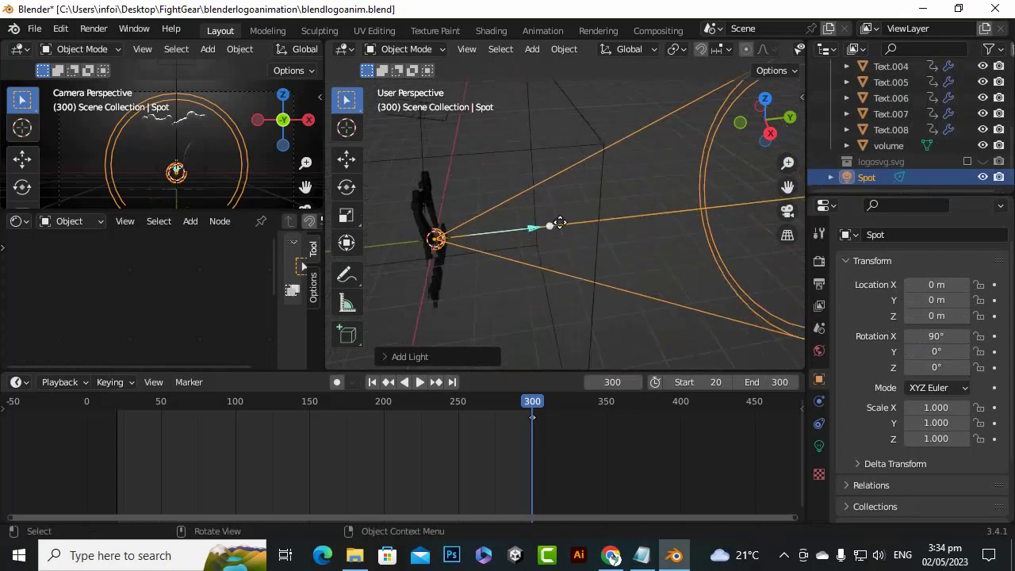
{"action": "scroll", "coordinate": [460, 236], "scroll_direction": "up", "scroll_amount": 2}
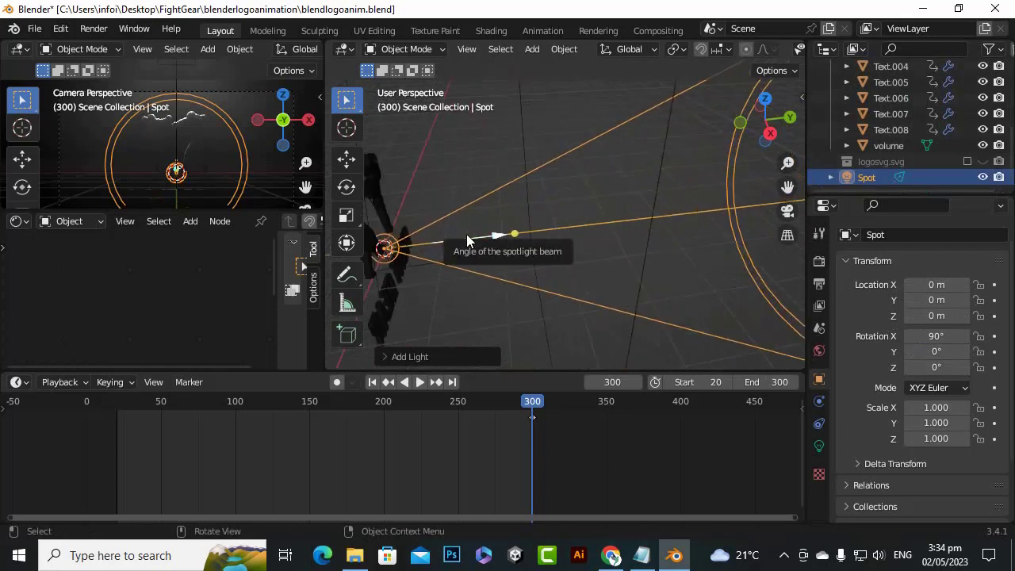
{"action": "left_click_drag", "start_coordinate": [787, 187], "coordinate": [817, 154]}
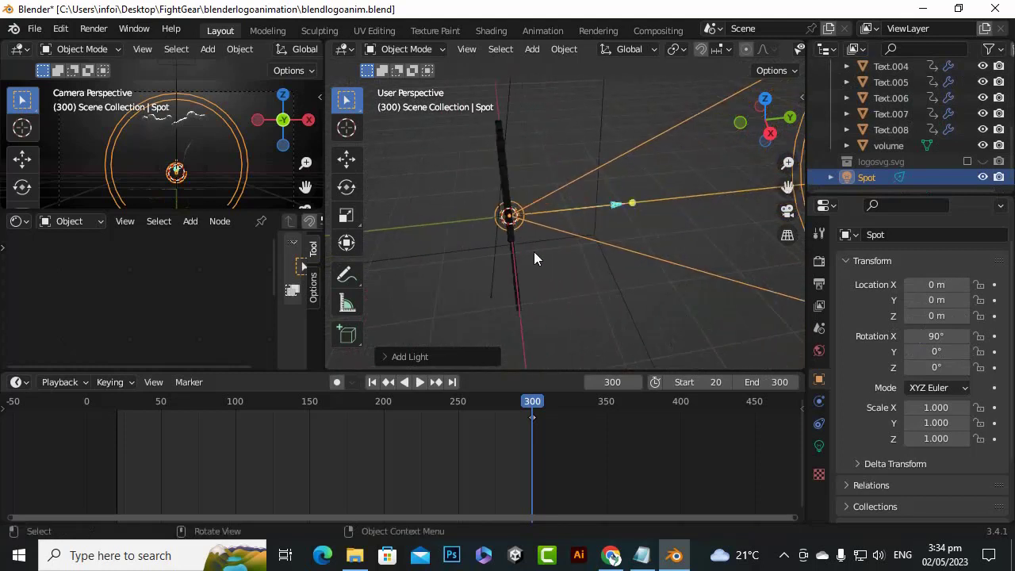
{"action": "left_click", "coordinate": [923, 336]}
{"action": "left_click", "coordinate": [913, 337]}
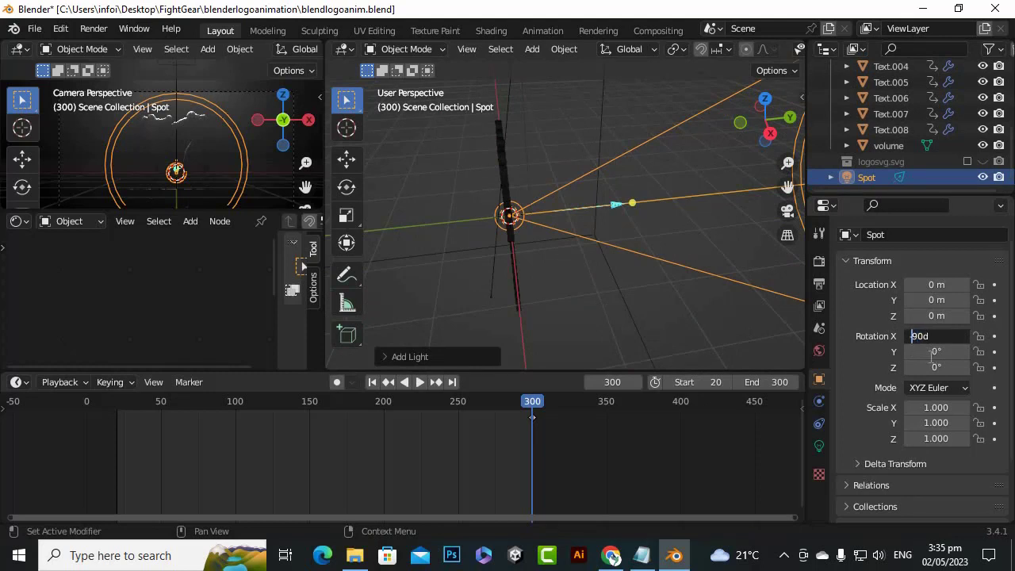
{"action": "type", "text": "-"}
{"action": "key", "text": "Return"}
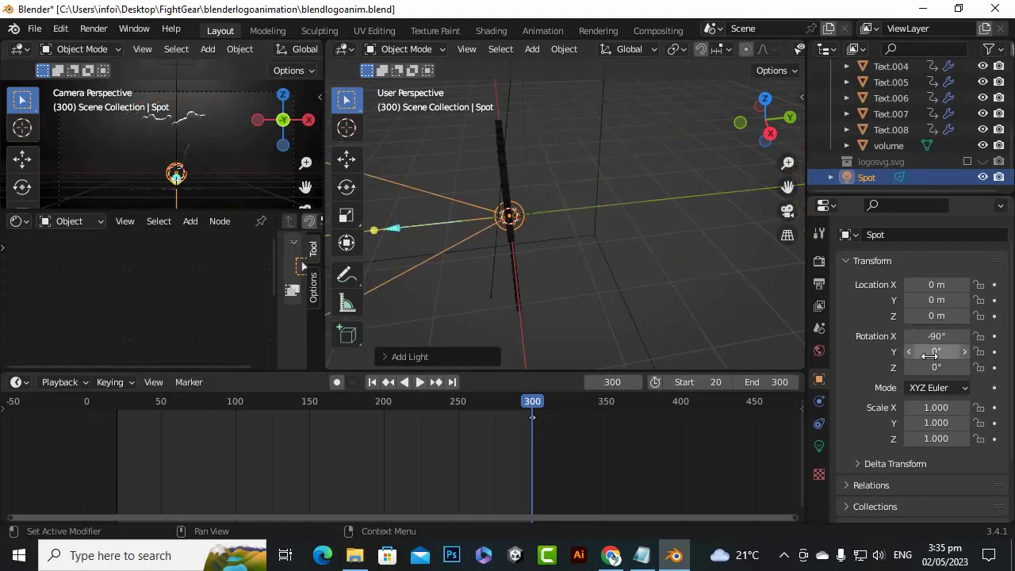
Try narrowing the Spot light's beam angle, and discard the attempt by undoing the changes and deleting the light
{"action": "left_click_drag", "start_coordinate": [394, 230], "coordinate": [428, 227]}
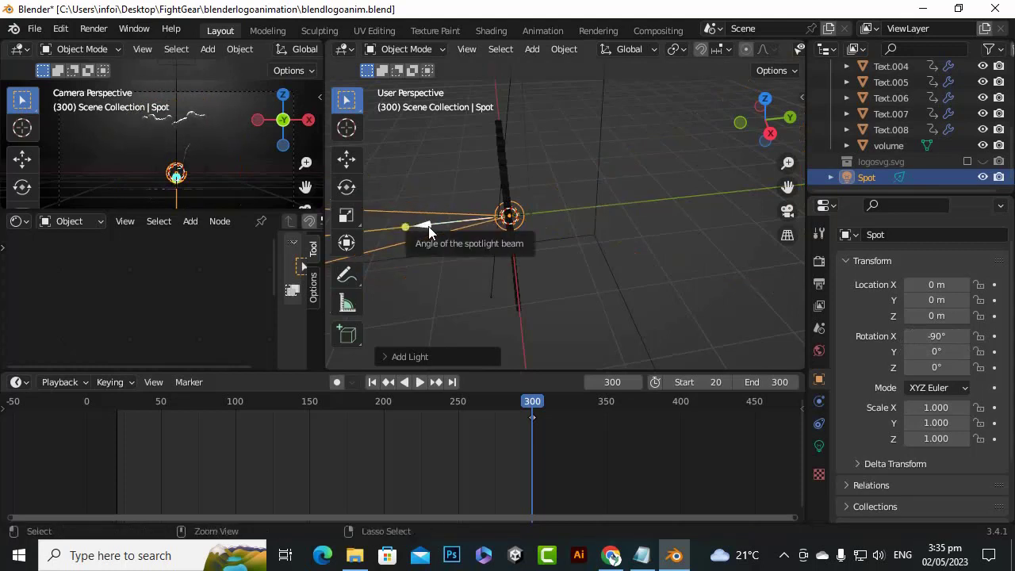
{"action": "key", "text": "ctrl+z"}
{"action": "key", "text": "ctrl+z"}
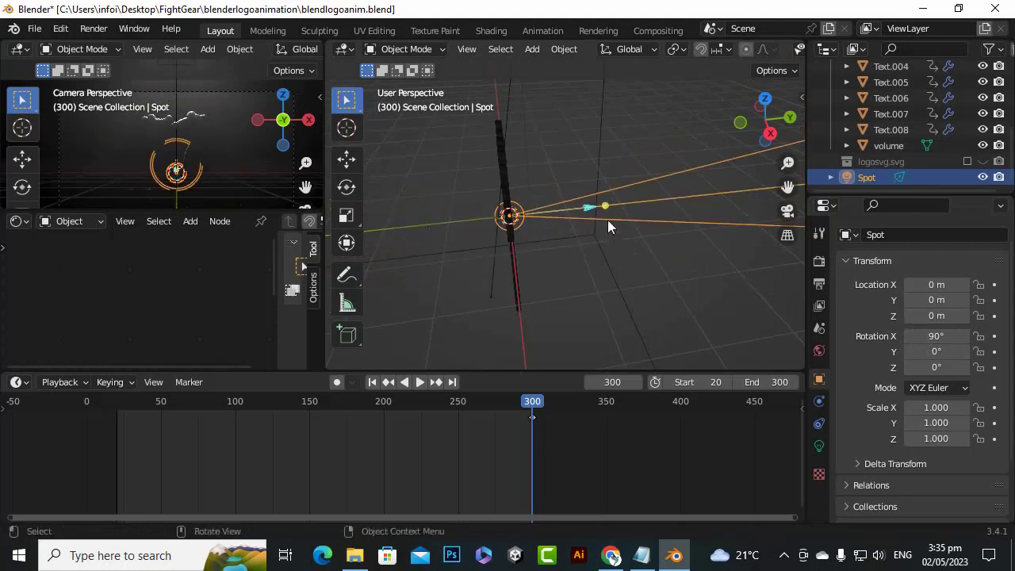
{"action": "left_click_drag", "start_coordinate": [604, 206], "coordinate": [568, 230]}
{"action": "key", "text": "Delete"}
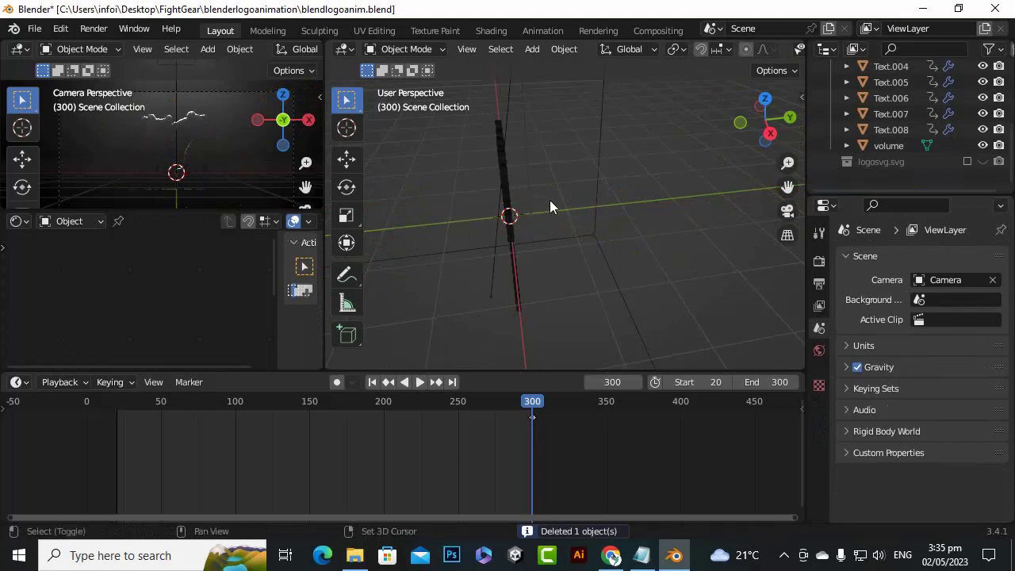
Add a new spot light with default settings at the scene origin
{"action": "key", "text": "shift+a"}
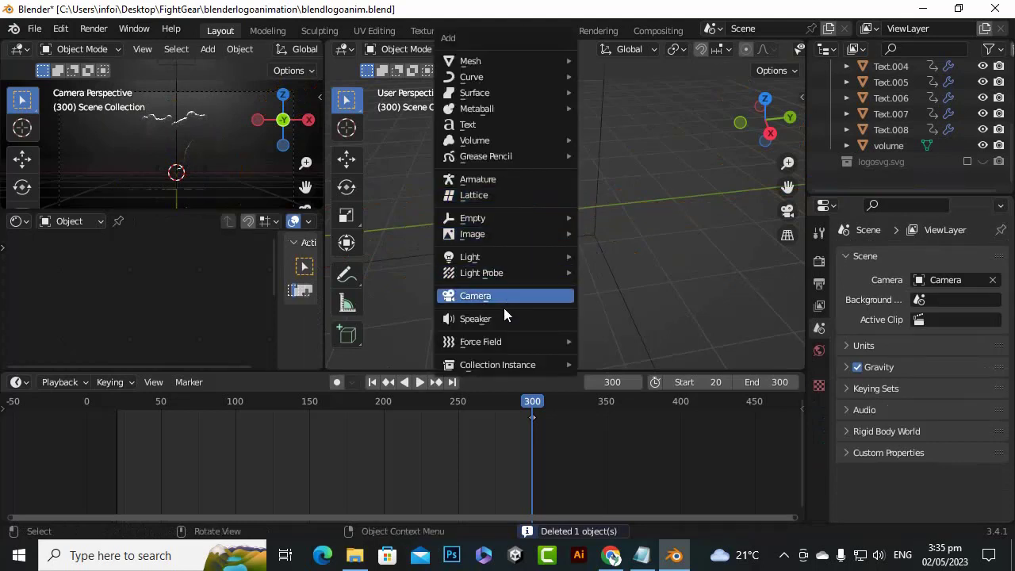
{"action": "mouse_move", "coordinate": [494, 254]}
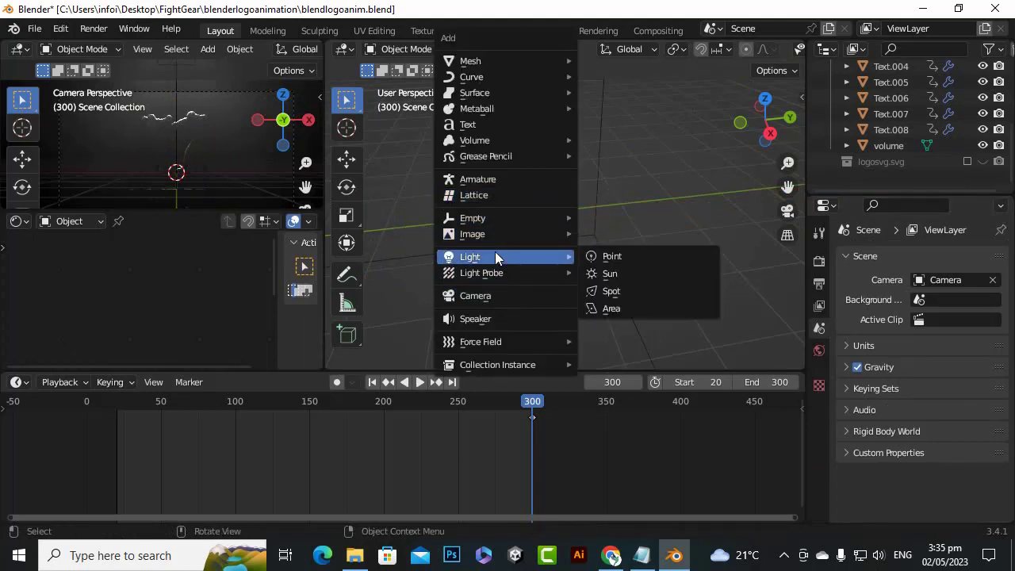
{"action": "left_click", "coordinate": [634, 291]}
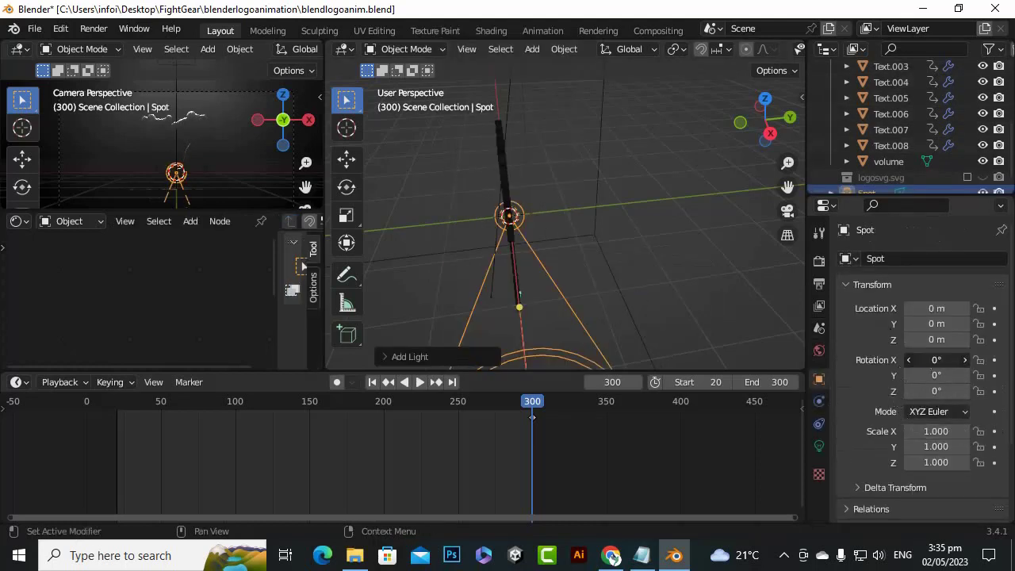
Set the new spot light's X rotation to -90° in its object transform settings
{"action": "left_click", "coordinate": [936, 361]}
{"action": "type", "text": "-90"}
{"action": "key", "text": "Return"}
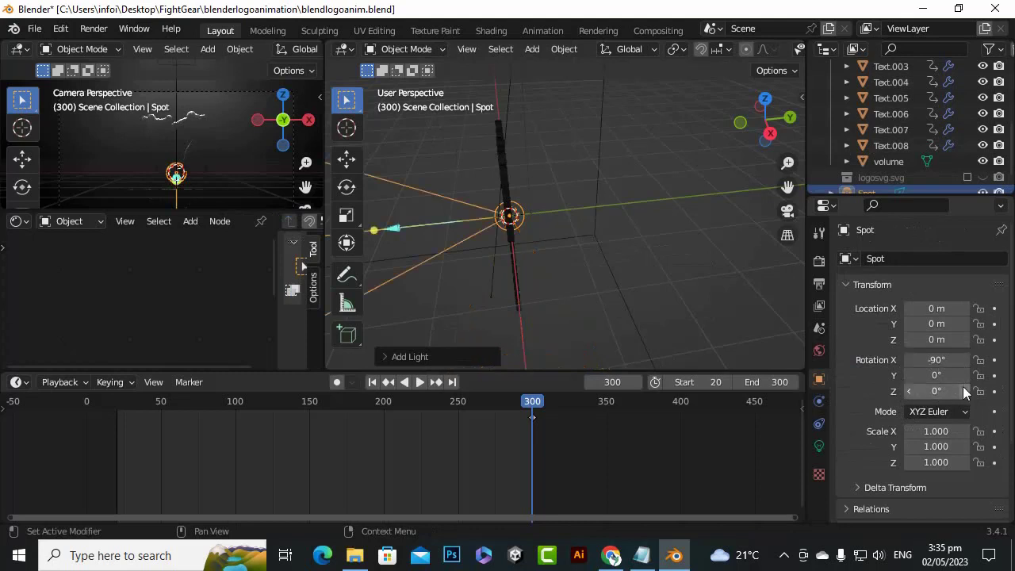
Move the spot light along the Y axis to about 0.59 m, just behind the logo
{"action": "left_click", "coordinate": [346, 161]}
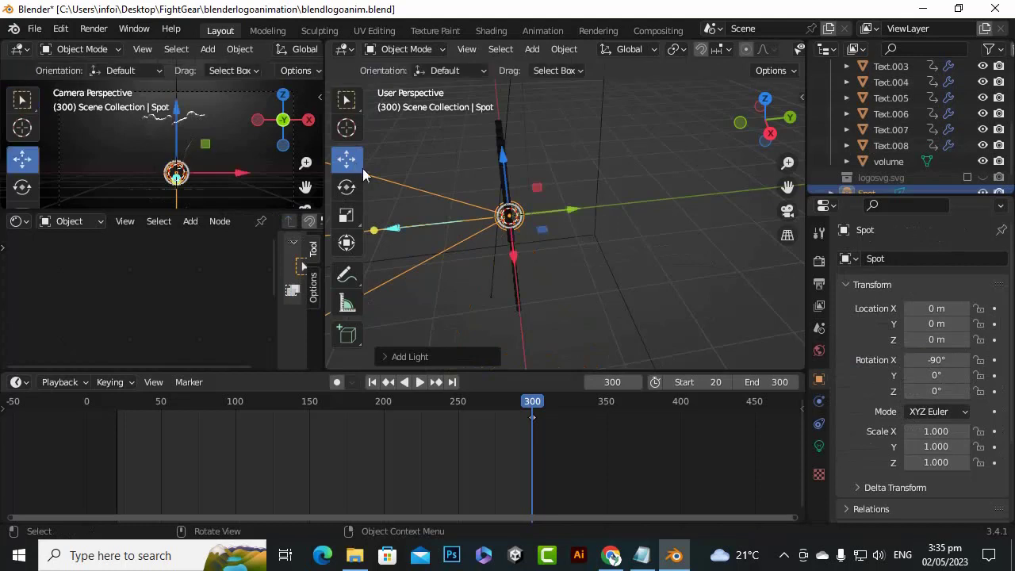
{"action": "left_click_drag", "start_coordinate": [571, 207], "coordinate": [644, 208]}
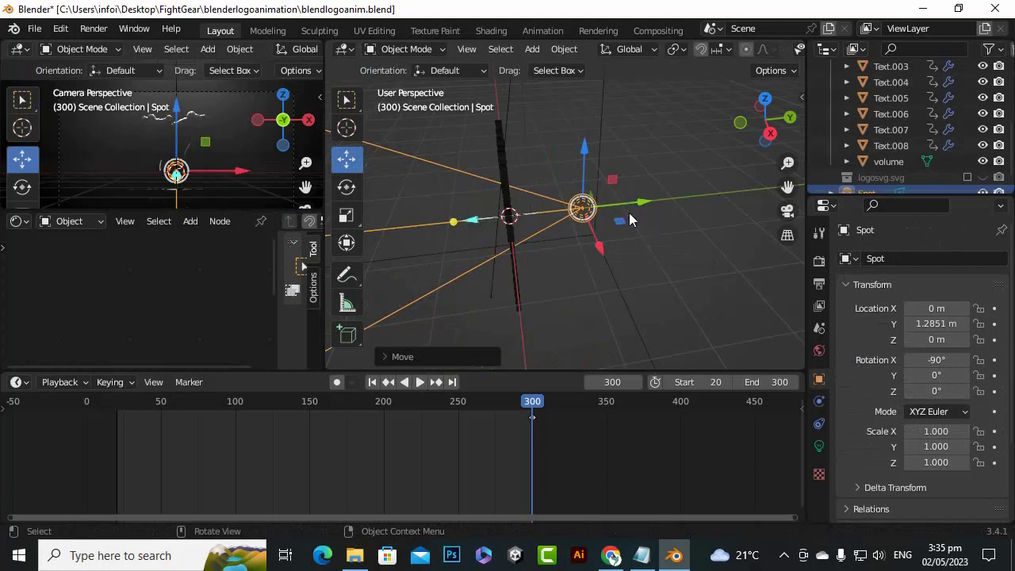
{"action": "middle_click_drag", "start_coordinate": [483, 201], "coordinate": [467, 201]}
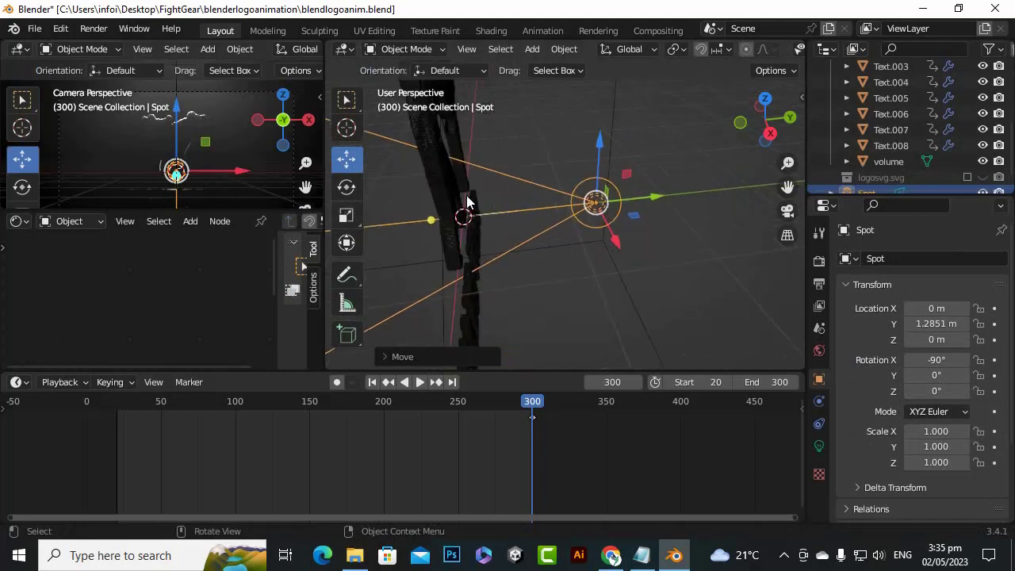
{"action": "left_click_drag", "start_coordinate": [663, 198], "coordinate": [584, 213]}
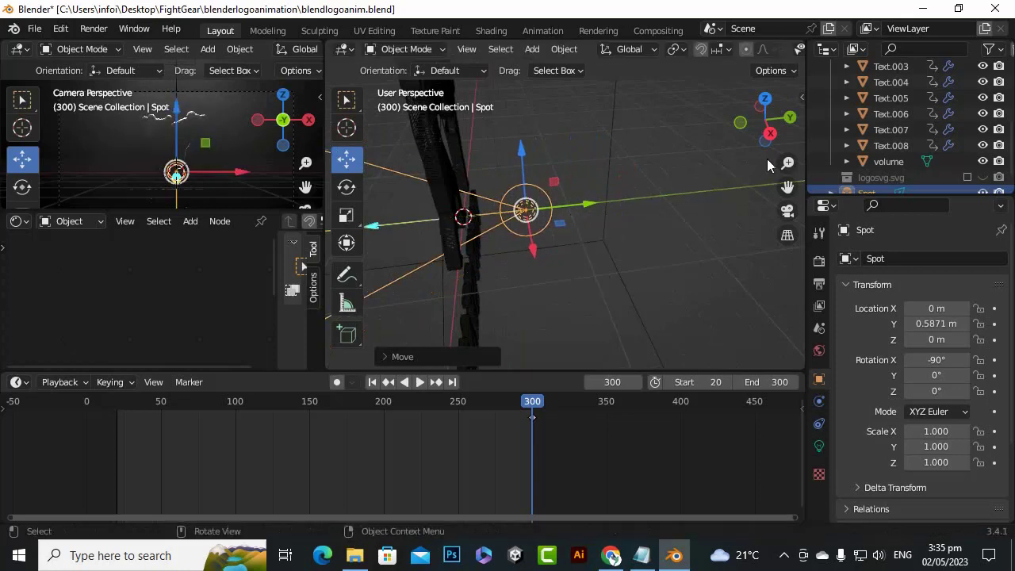
Raise the spot light along the Z axis to about 1.24 m, behind the fighters' upper bodies
{"action": "left_click_drag", "start_coordinate": [765, 130], "coordinate": [569, 118]}
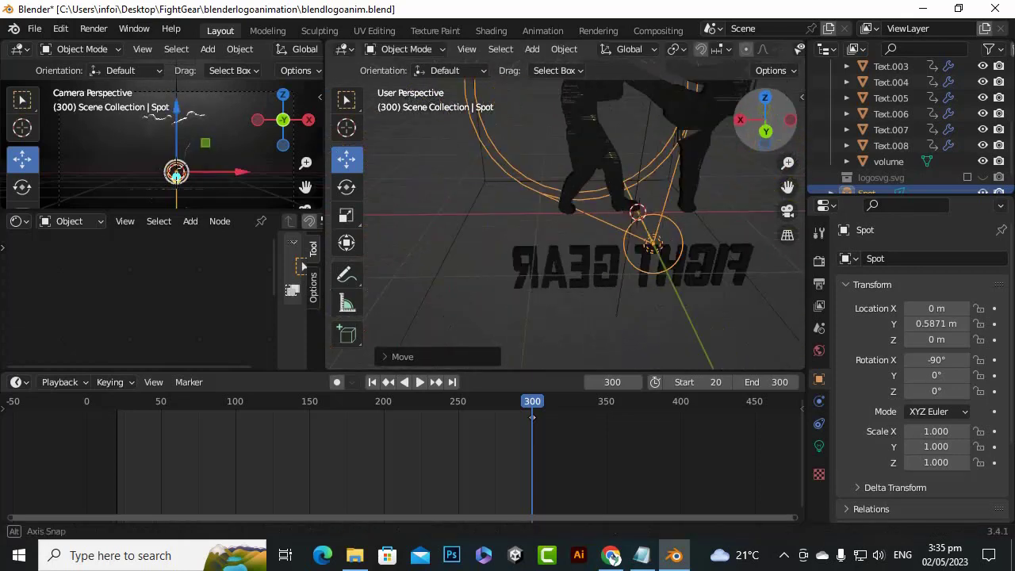
{"action": "scroll", "coordinate": [655, 219], "scroll_direction": "down", "scroll_amount": 2}
{"action": "left_click_drag", "start_coordinate": [625, 173], "coordinate": [643, 85]}
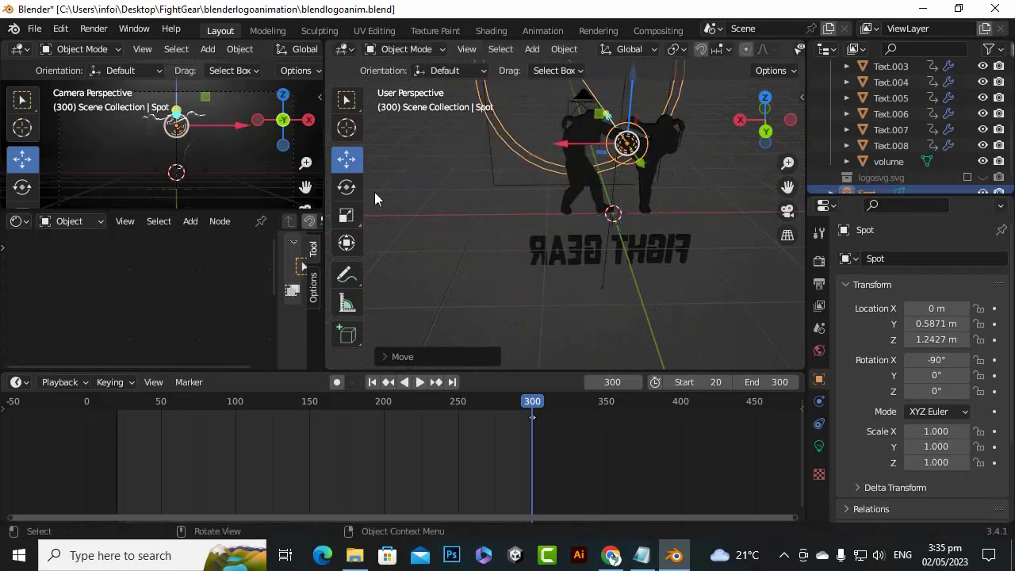
Make the camera viewport taller and examine the light along the edges of the fighters' heads and arms
{"action": "scroll", "coordinate": [177, 199], "scroll_direction": "up", "scroll_amount": 3}
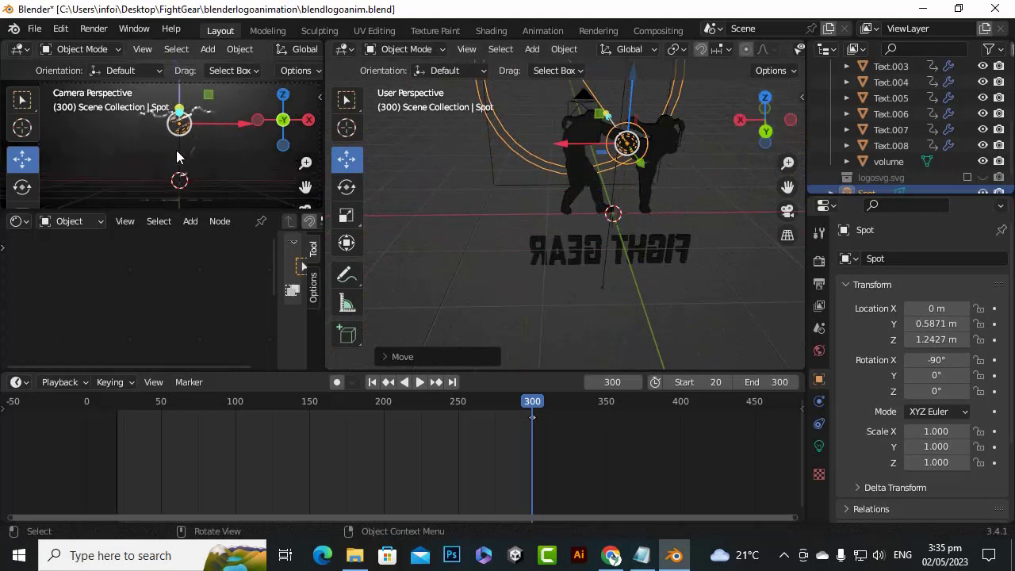
{"action": "left_click_drag", "start_coordinate": [165, 210], "coordinate": [162, 298]}
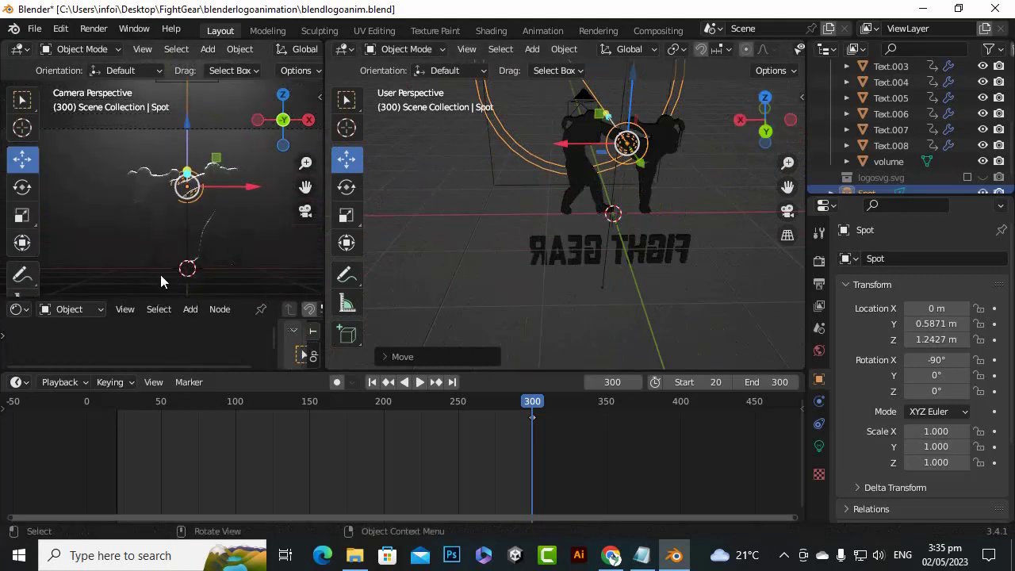
{"action": "scroll", "coordinate": [213, 156], "scroll_direction": "up", "scroll_amount": 4}
{"action": "scroll", "coordinate": [217, 167], "scroll_direction": "down", "scroll_amount": 2}
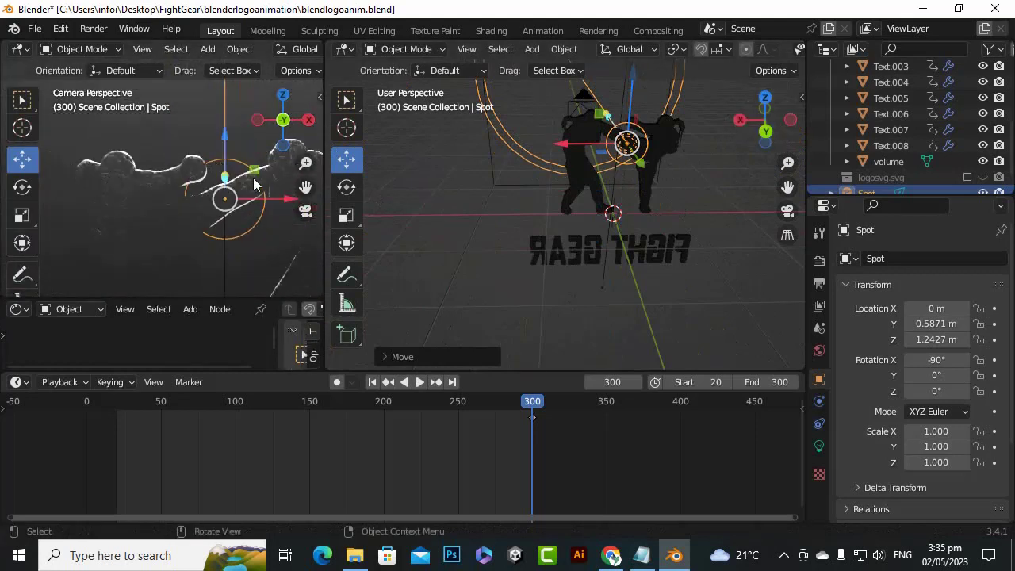
{"action": "scroll", "coordinate": [256, 182], "scroll_direction": "up", "scroll_amount": 2}
{"action": "mouse_move", "coordinate": [307, 183]}
{"action": "left_mouse_down"}
{"action": "mouse_move", "coordinate": [264, 187]}
{"action": "mouse_move", "coordinate": [301, 188]}
{"action": "left_mouse_up"}
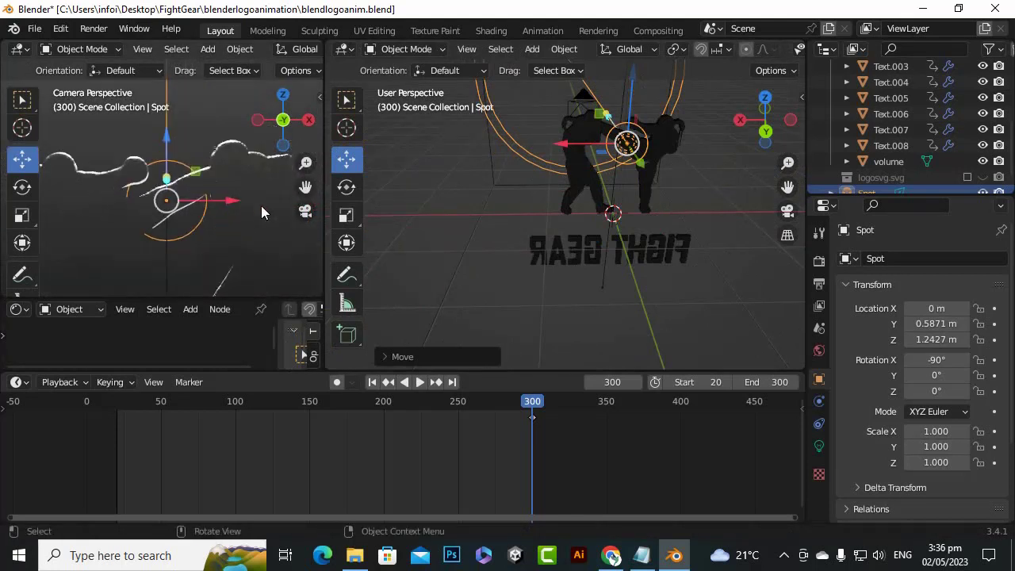
{"action": "scroll", "coordinate": [261, 211], "scroll_direction": "down", "scroll_amount": 1}
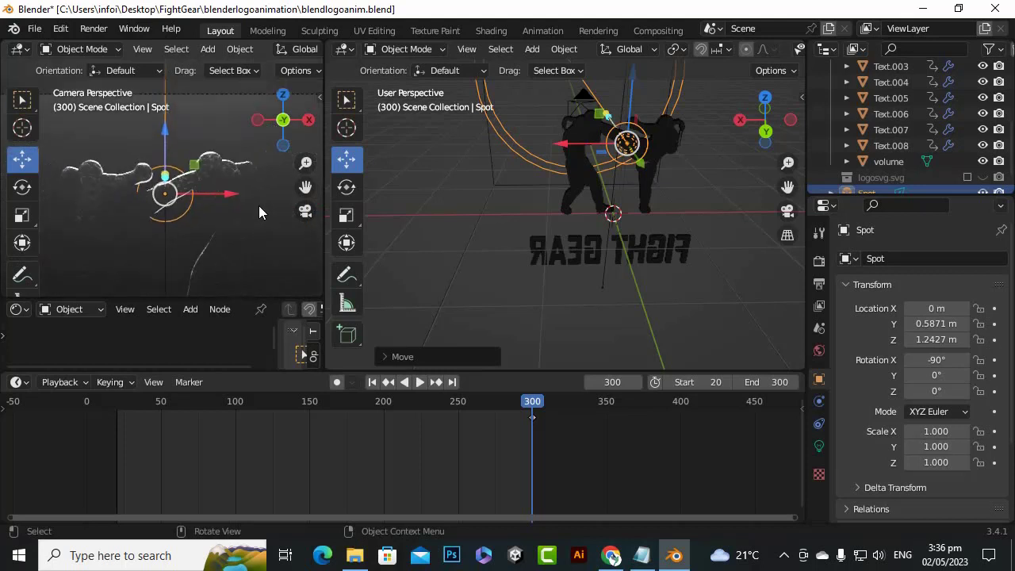
{"action": "scroll", "coordinate": [483, 252], "scroll_direction": "down", "scroll_amount": 2}
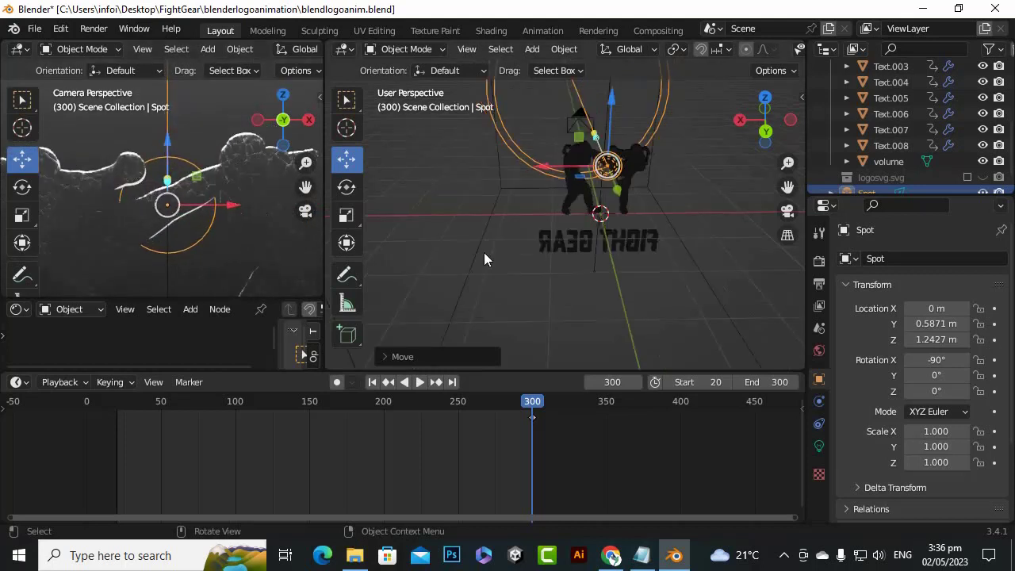
Set the spot light's power to 2000 W in its light data settings
{"action": "left_click", "coordinate": [819, 447]}
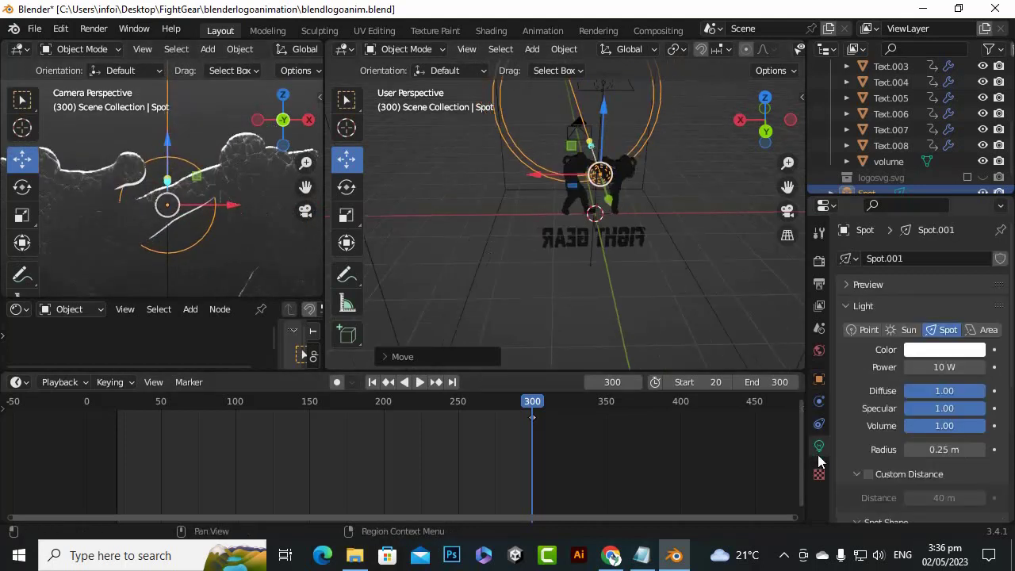
{"action": "left_click", "coordinate": [944, 367]}
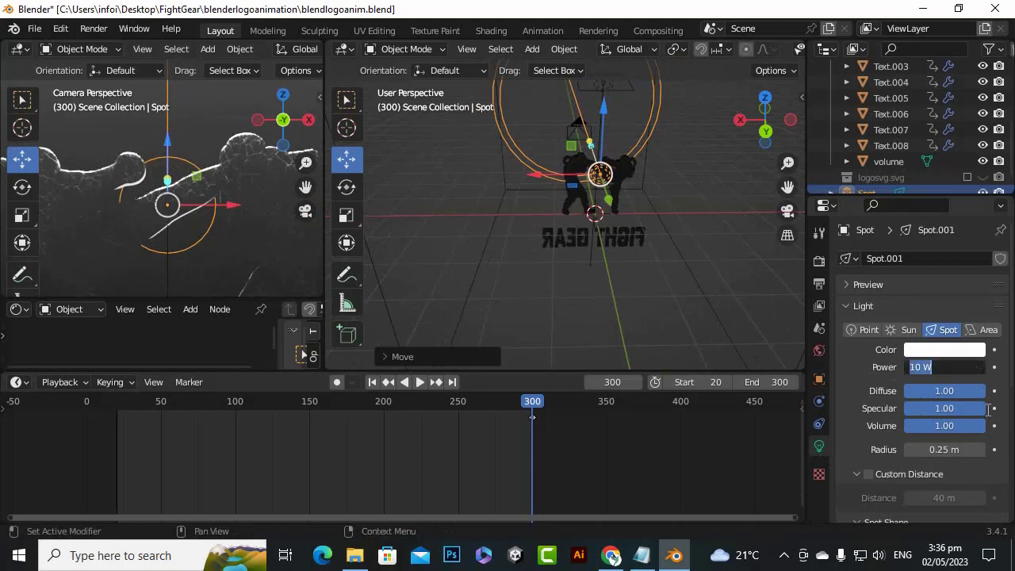
{"action": "type", "text": "2000"}
{"action": "key", "text": "Return"}
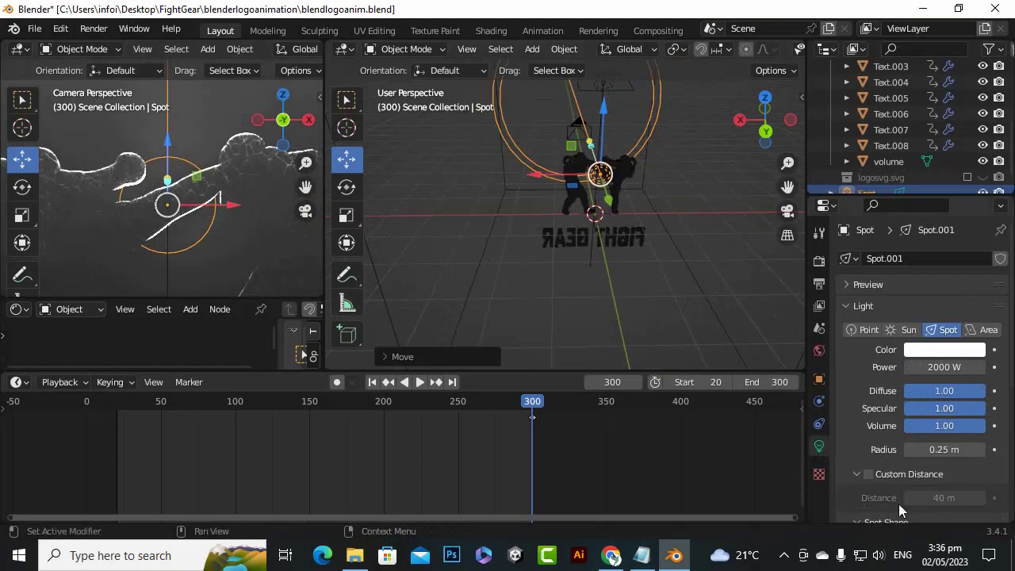
Reduce the spot light's radius to 0 m
{"action": "scroll", "coordinate": [870, 386], "scroll_direction": "down", "scroll_amount": 2}
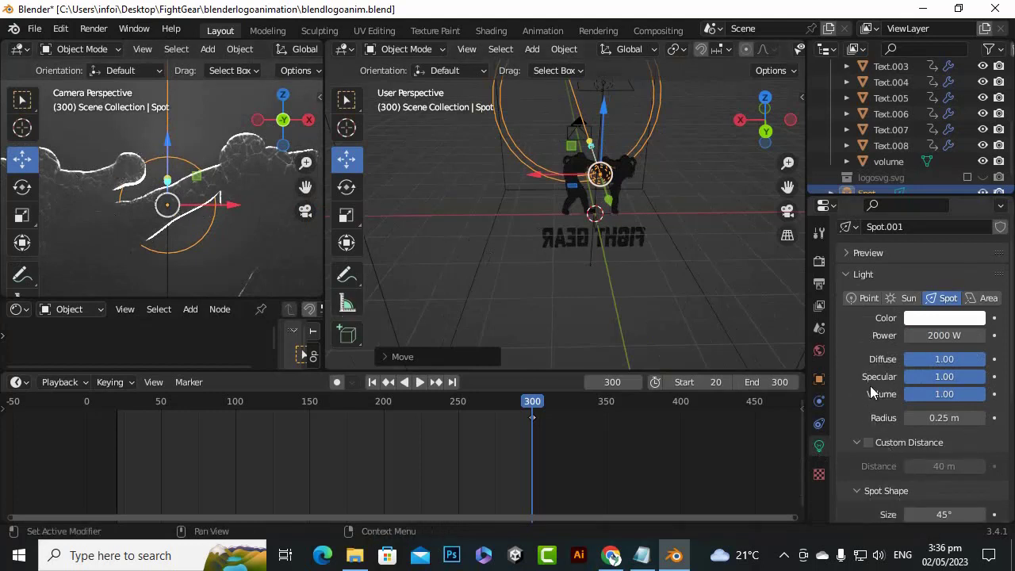
{"action": "scroll", "coordinate": [876, 425], "scroll_direction": "down", "scroll_amount": 3}
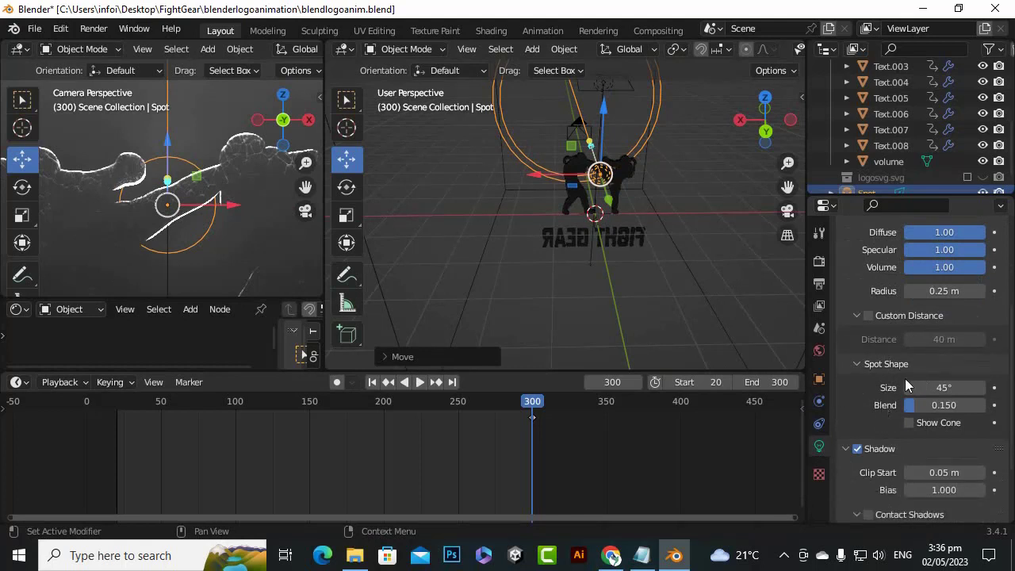
{"action": "scroll", "coordinate": [944, 388], "scroll_direction": "up", "scroll_amount": 1}
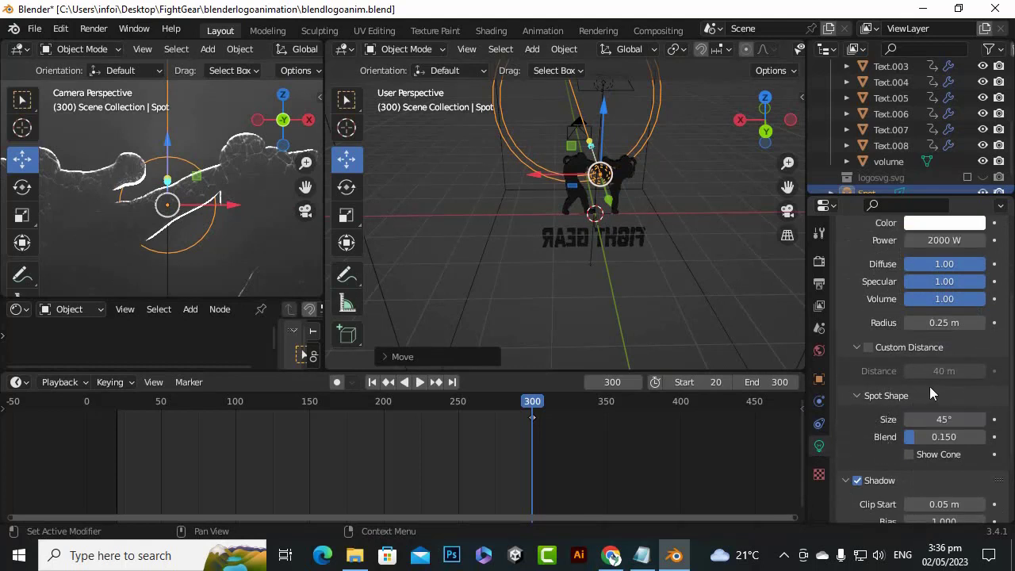
{"action": "left_click", "coordinate": [911, 325]}
{"action": "left_click", "coordinate": [910, 325]}
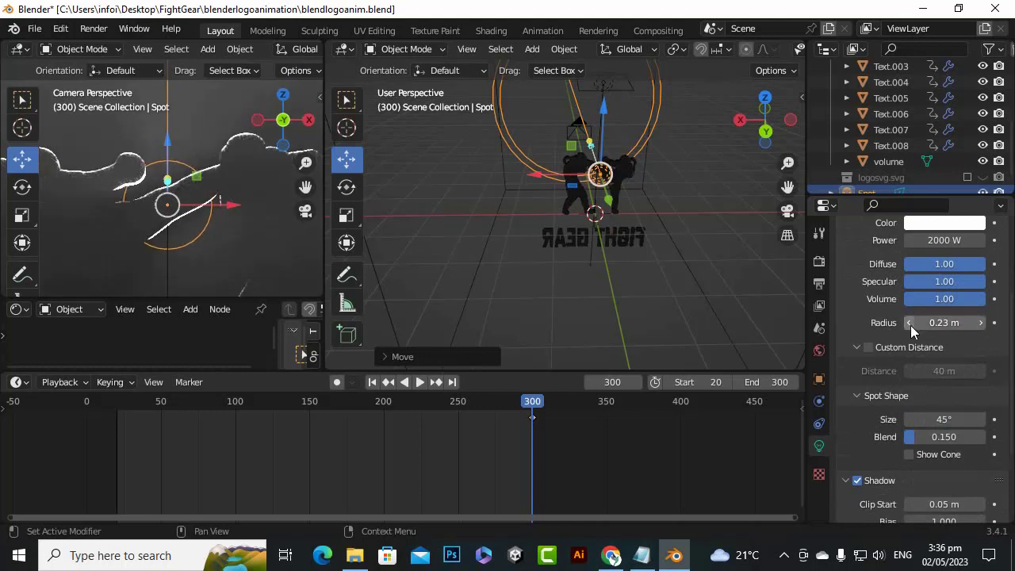
{"action": "left_click", "coordinate": [910, 326]}
{"action": "left_click", "coordinate": [910, 325]}
{"action": "left_click", "coordinate": [910, 325]}
{"action": "left_click", "coordinate": [911, 325]}
{"action": "left_click_drag", "start_coordinate": [910, 325], "coordinate": [904, 322]}
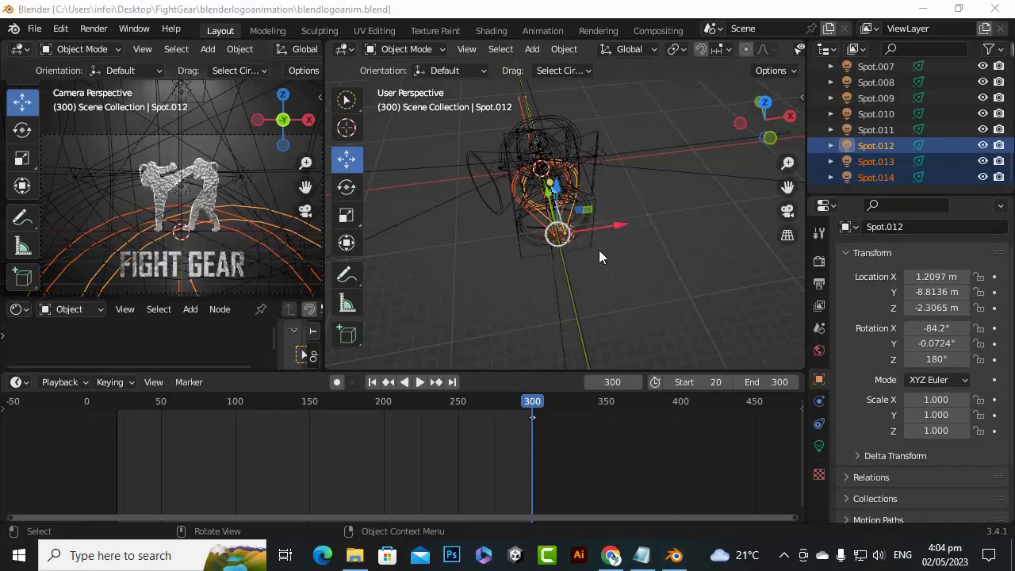
{"action": "middle_click_drag", "start_coordinate": [599, 249], "coordinate": [603, 238]}
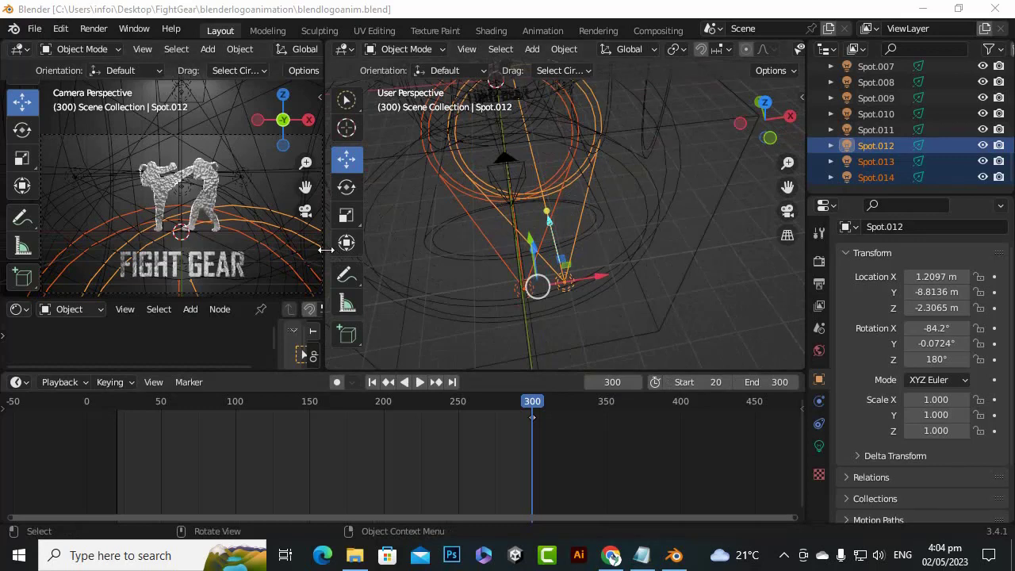
Widen the camera viewport and set the current frame of the animation to 301
{"action": "left_click_drag", "start_coordinate": [325, 250], "coordinate": [526, 262]}
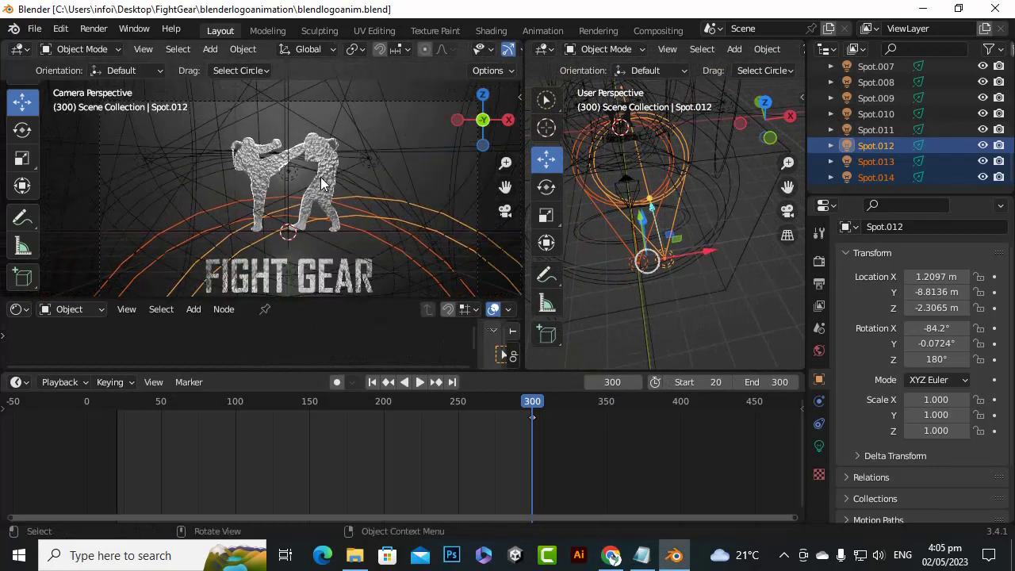
{"action": "scroll", "coordinate": [321, 183], "scroll_direction": "down", "scroll_amount": 2}
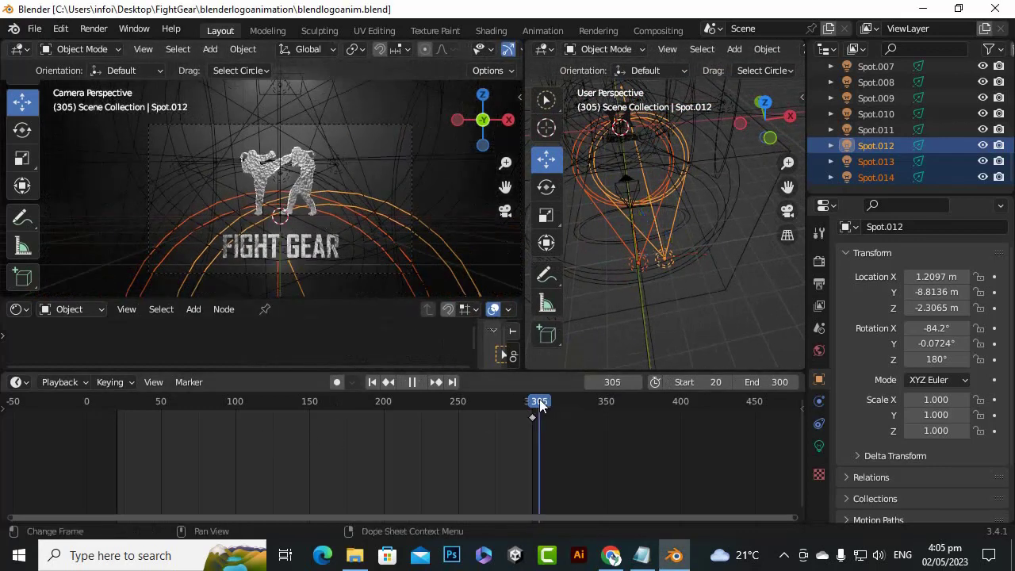
{"action": "left_click_drag", "start_coordinate": [533, 401], "coordinate": [533, 460]}
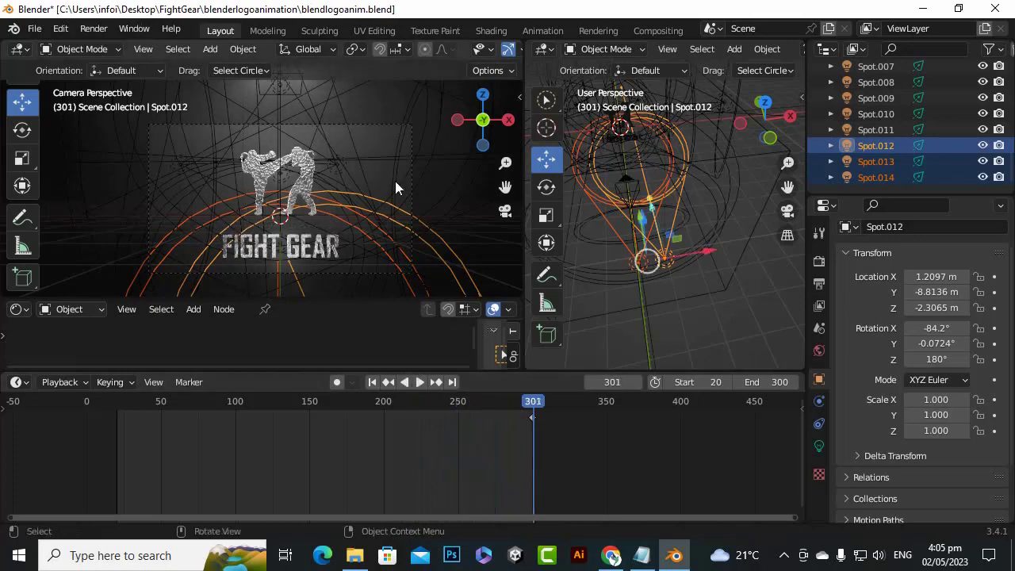
Examine the lighting and rough surface texture on the fighters and the FIGHT GEAR lettering up close in the camera view
{"action": "scroll", "coordinate": [378, 194], "scroll_direction": "up", "scroll_amount": 2}
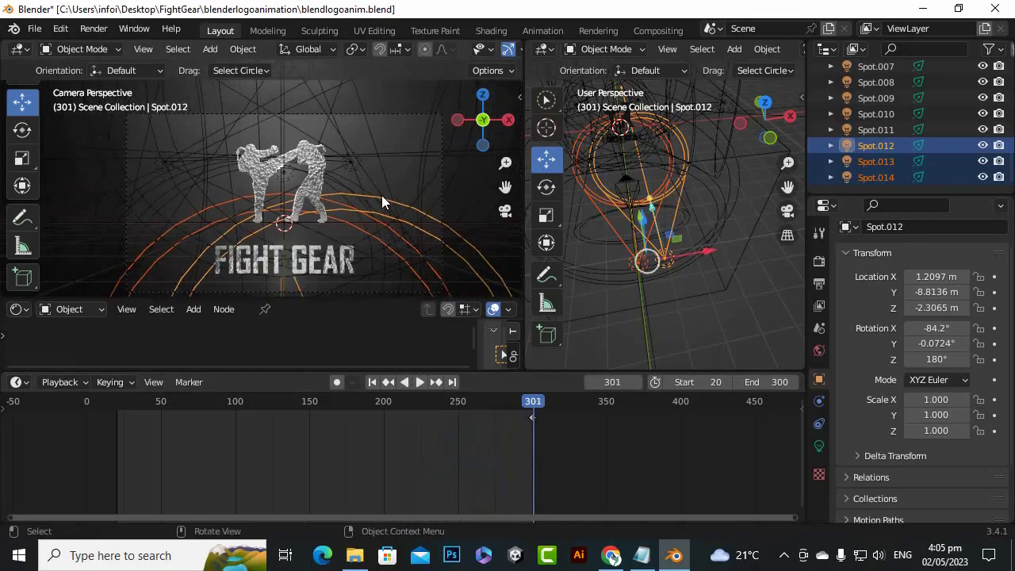
{"action": "scroll", "coordinate": [388, 198], "scroll_direction": "up", "scroll_amount": 1}
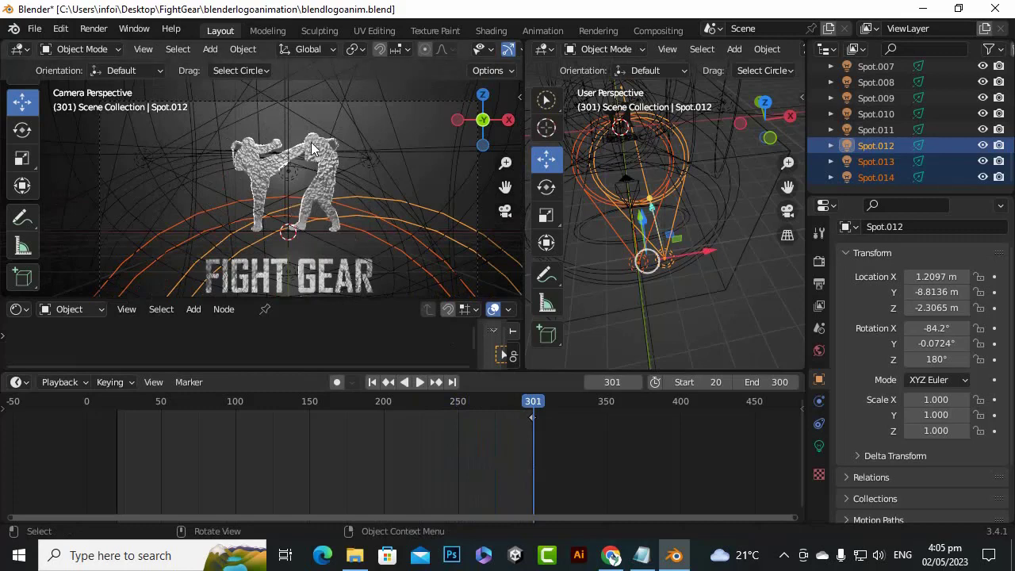
{"action": "scroll", "coordinate": [311, 150], "scroll_direction": "down", "scroll_amount": 2}
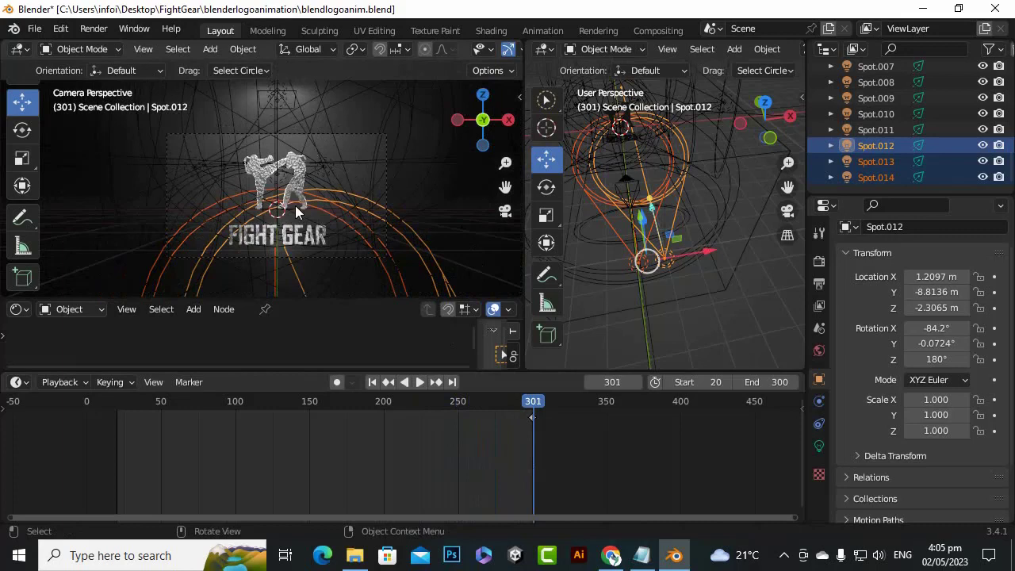
{"action": "scroll", "coordinate": [295, 212], "scroll_direction": "up", "scroll_amount": 3}
{"action": "scroll", "coordinate": [291, 209], "scroll_direction": "up", "scroll_amount": 3}
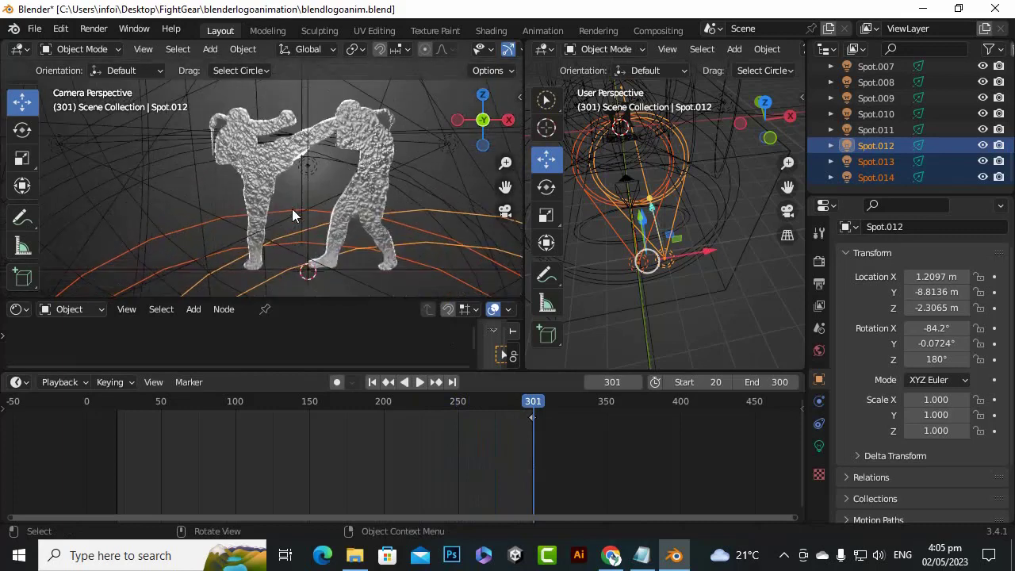
{"action": "scroll", "coordinate": [272, 153], "scroll_direction": "up", "scroll_amount": 4}
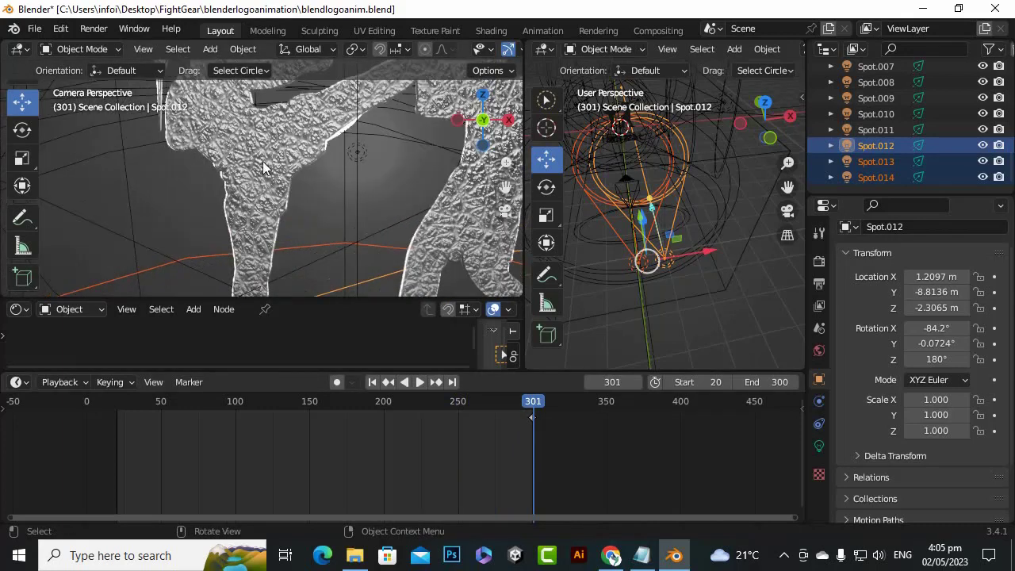
{"action": "scroll", "coordinate": [263, 166], "scroll_direction": "up", "scroll_amount": 4}
{"action": "scroll", "coordinate": [264, 165], "scroll_direction": "up", "scroll_amount": 2}
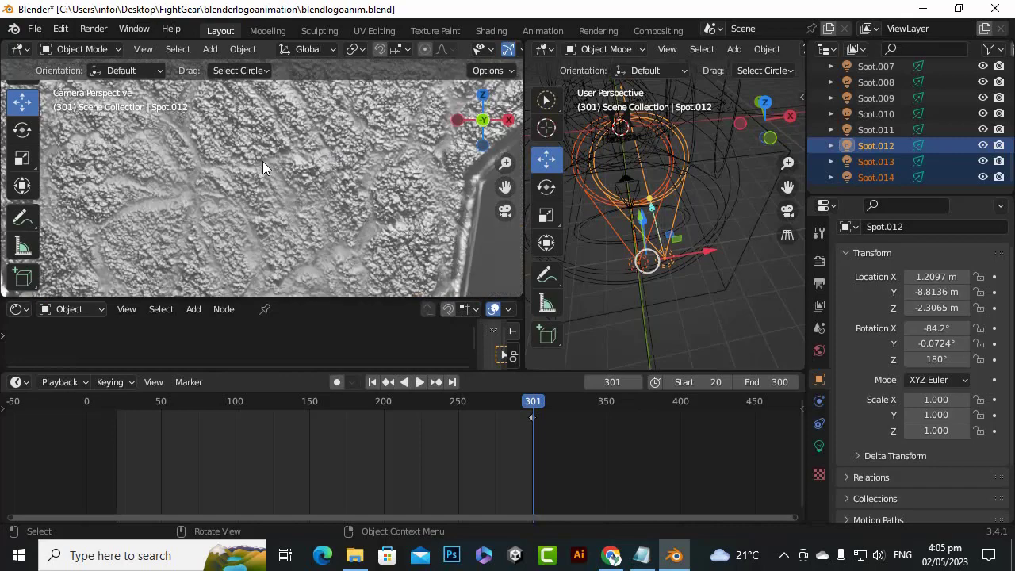
{"action": "scroll", "coordinate": [263, 165], "scroll_direction": "down", "scroll_amount": 5}
{"action": "scroll", "coordinate": [263, 161], "scroll_direction": "down", "scroll_amount": 4}
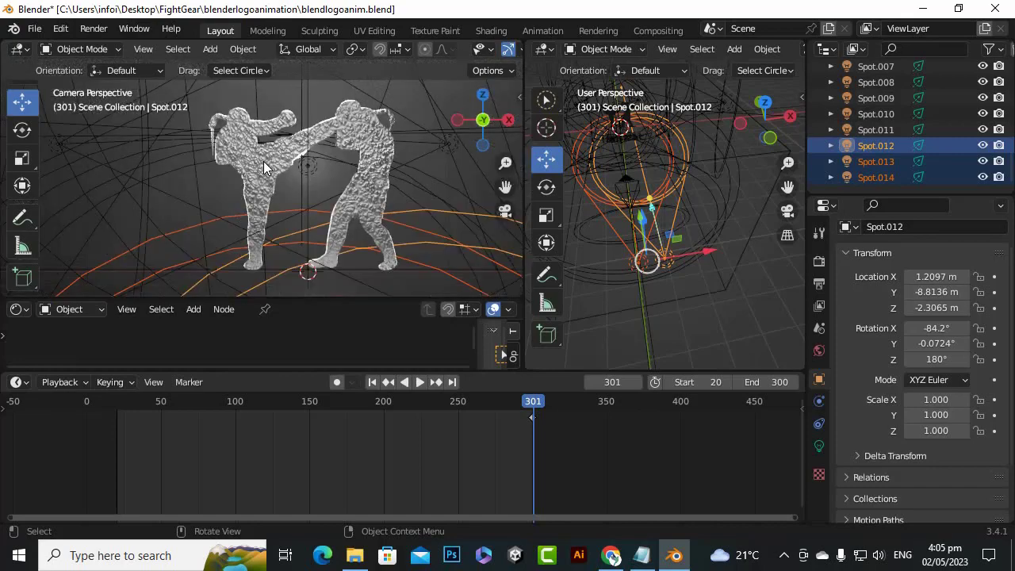
{"action": "scroll", "coordinate": [270, 151], "scroll_direction": "up", "scroll_amount": 4}
{"action": "scroll", "coordinate": [277, 106], "scroll_direction": "up", "scroll_amount": 4}
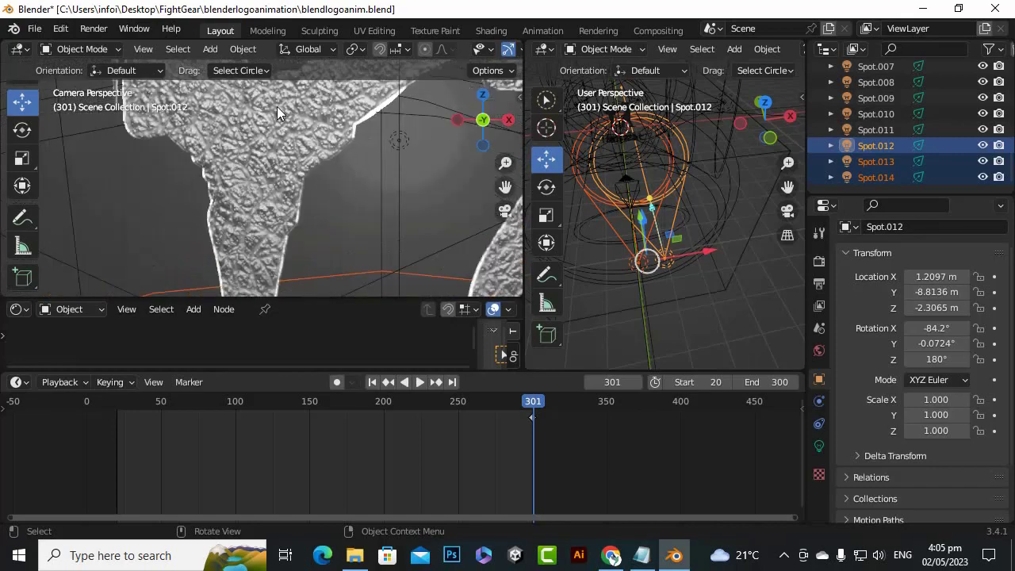
{"action": "scroll", "coordinate": [278, 106], "scroll_direction": "down", "scroll_amount": 2}
{"action": "scroll", "coordinate": [280, 106], "scroll_direction": "down", "scroll_amount": 6}
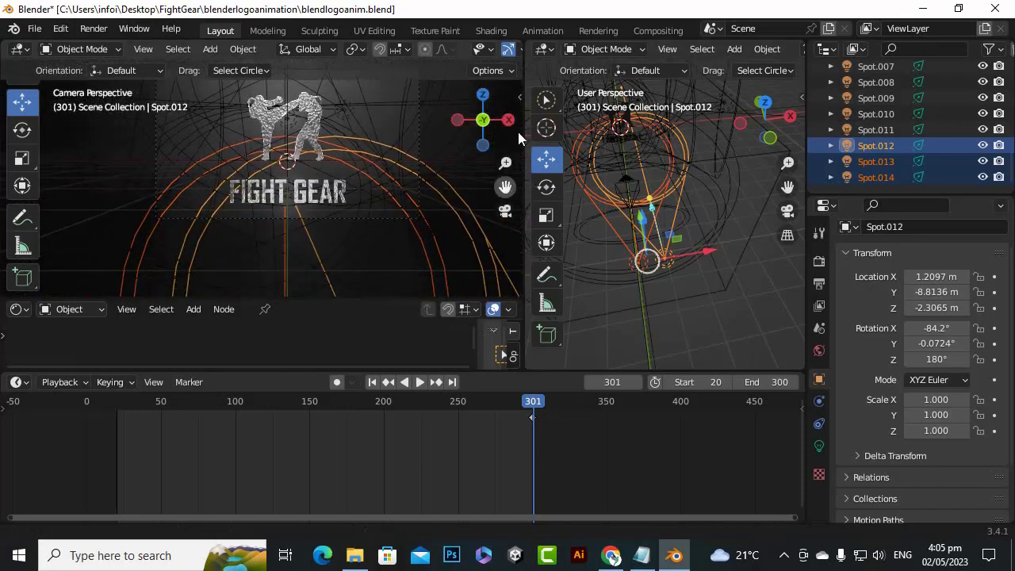
{"action": "scroll", "coordinate": [302, 197], "scroll_direction": "up", "scroll_amount": 5}
{"action": "scroll", "coordinate": [304, 197], "scroll_direction": "up", "scroll_amount": 4}
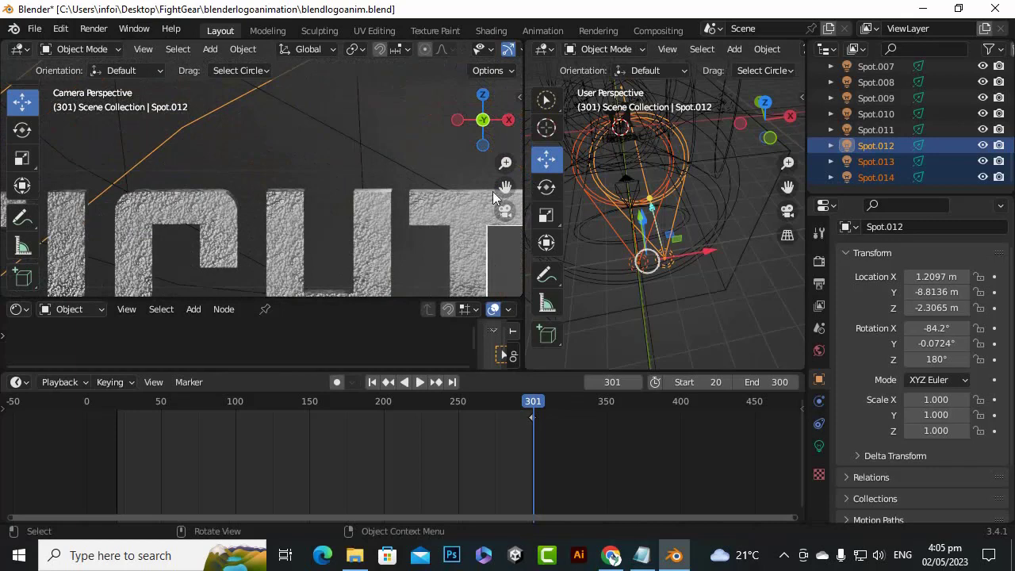
Inspect the texture on individual FIGHT GEAR letters up close and bring the whole logo back into the camera view
{"action": "left_click_drag", "start_coordinate": [505, 187], "coordinate": [609, 107]}
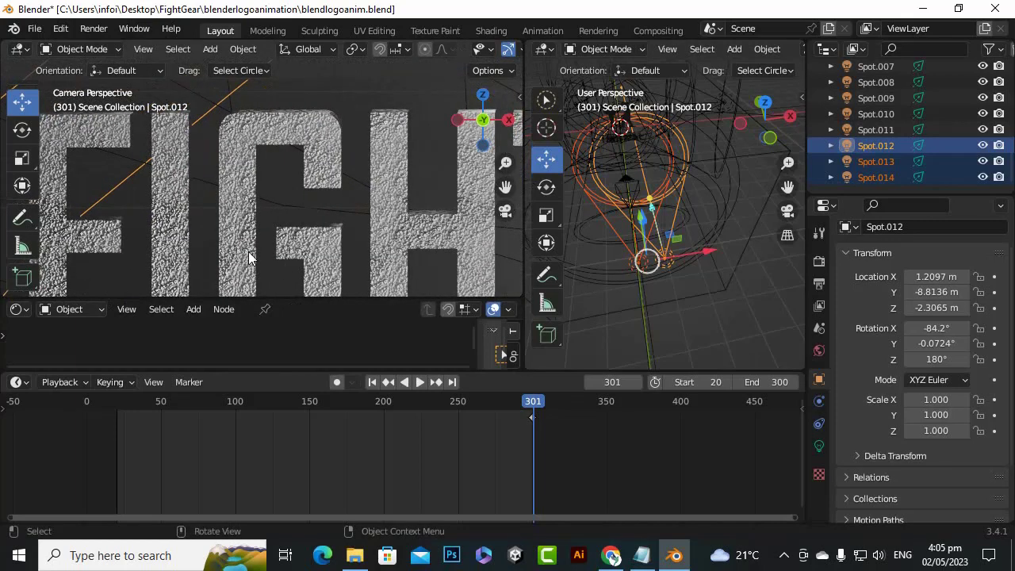
{"action": "scroll", "coordinate": [264, 227], "scroll_direction": "down", "scroll_amount": 14}
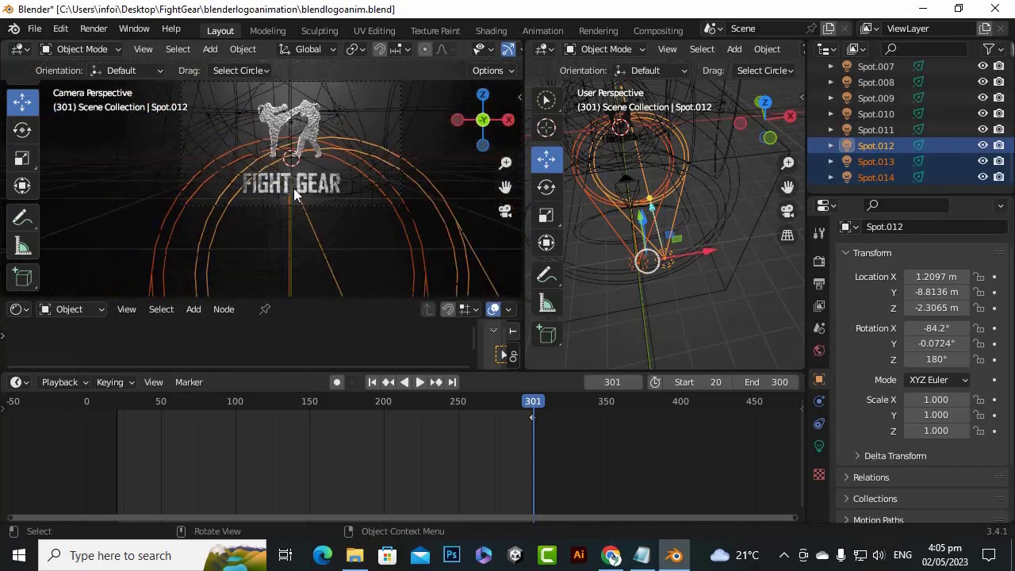
{"action": "scroll", "coordinate": [295, 187], "scroll_direction": "up", "scroll_amount": 4}
{"action": "left_click_drag", "start_coordinate": [505, 187], "coordinate": [440, 273]}
{"action": "scroll", "coordinate": [354, 161], "scroll_direction": "down", "scroll_amount": 2}
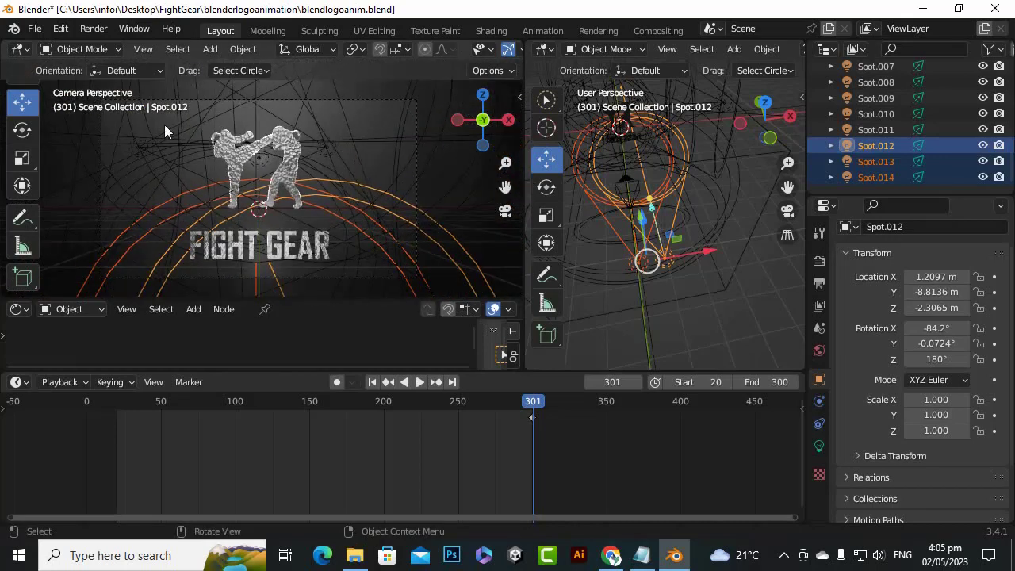
Show the scene's output properties and widen the properties area, narrowing the camera viewport
{"action": "left_click", "coordinate": [822, 285]}
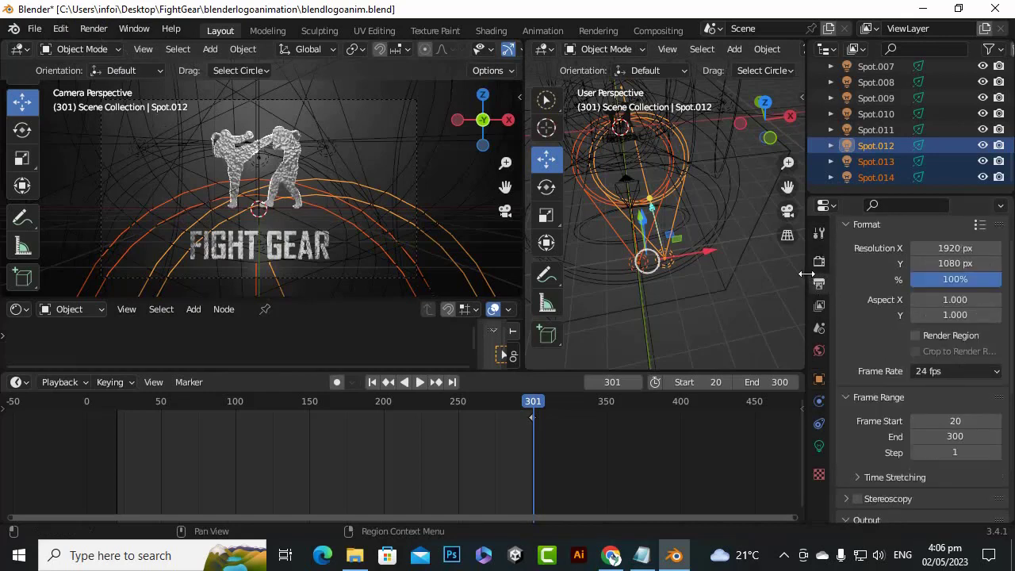
{"action": "left_click_drag", "start_coordinate": [807, 273], "coordinate": [752, 274]}
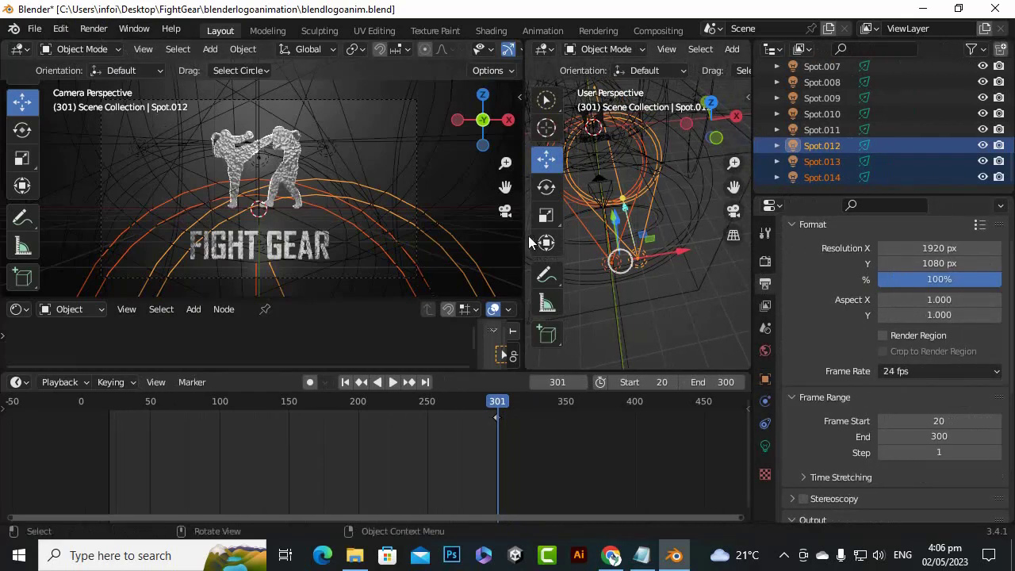
{"action": "left_click_drag", "start_coordinate": [528, 225], "coordinate": [420, 225]}
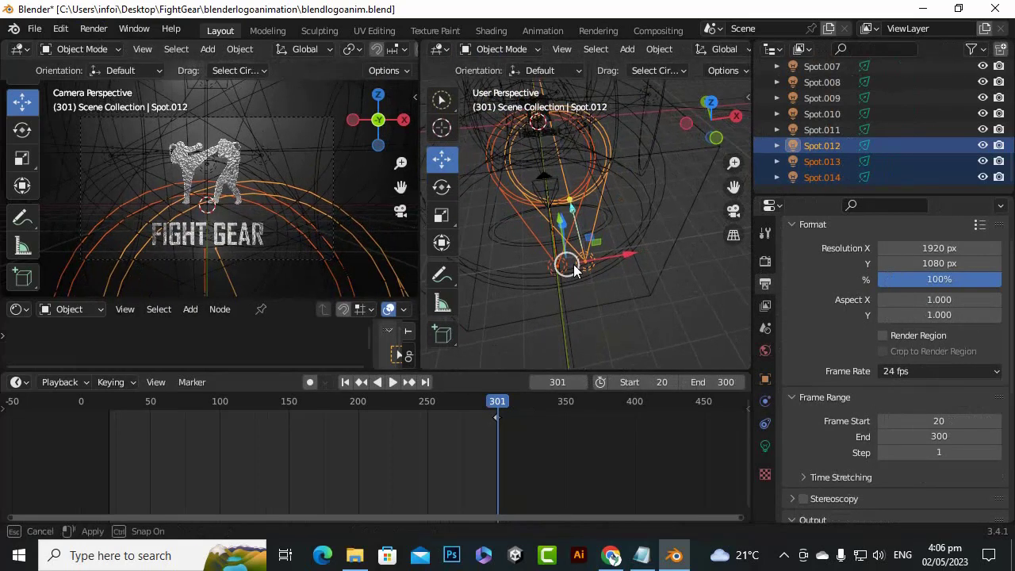
Confirm the render resolution as 1920 px by 1080 px
{"action": "left_click", "coordinate": [930, 251]}
{"action": "key", "text": "Return"}
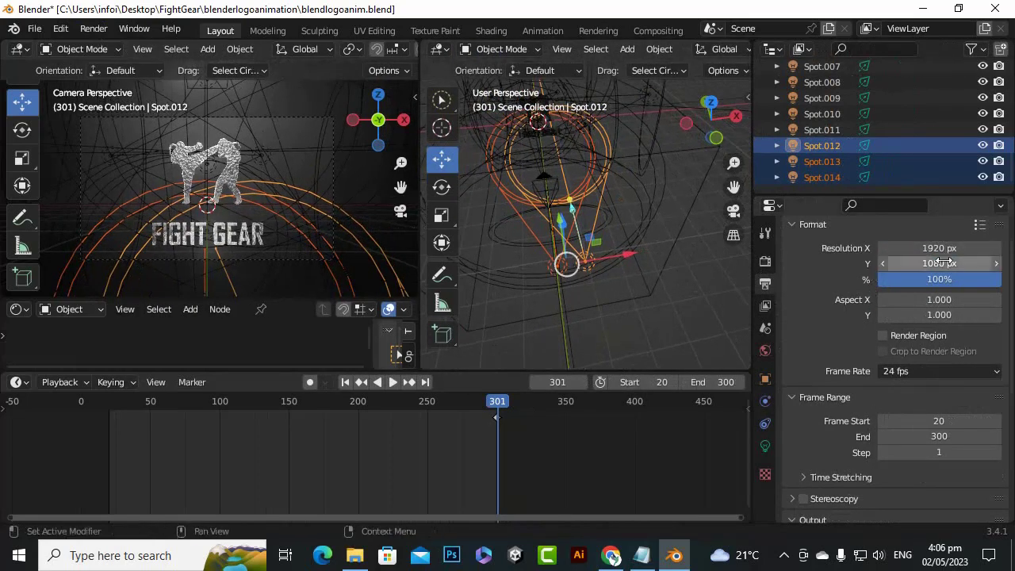
{"action": "left_click", "coordinate": [912, 267]}
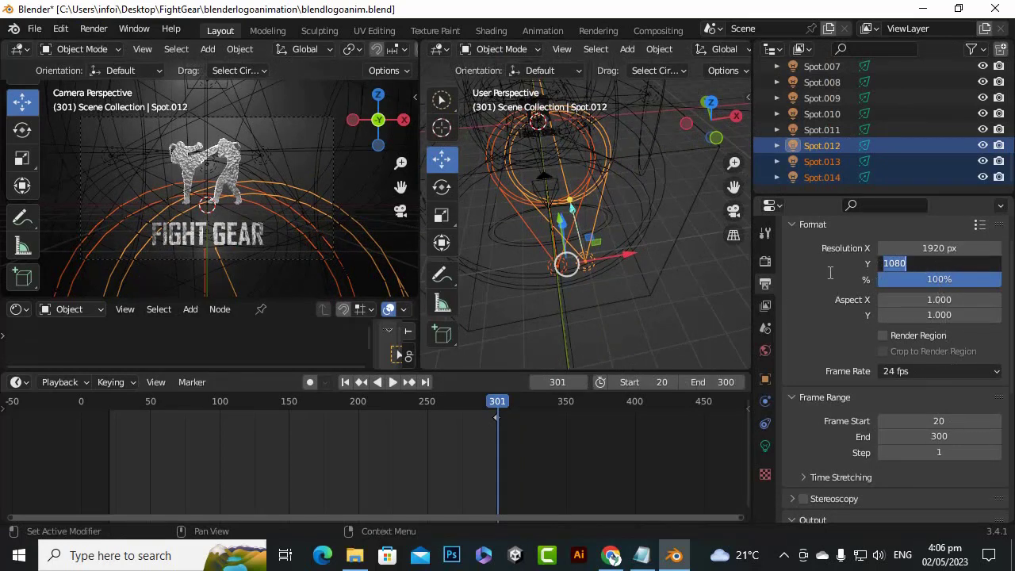
{"action": "key", "text": "Return"}
{"action": "scroll", "coordinate": [934, 281], "scroll_direction": "up", "scroll_amount": 2}
{"action": "scroll", "coordinate": [941, 290], "scroll_direction": "down", "scroll_amount": 2}
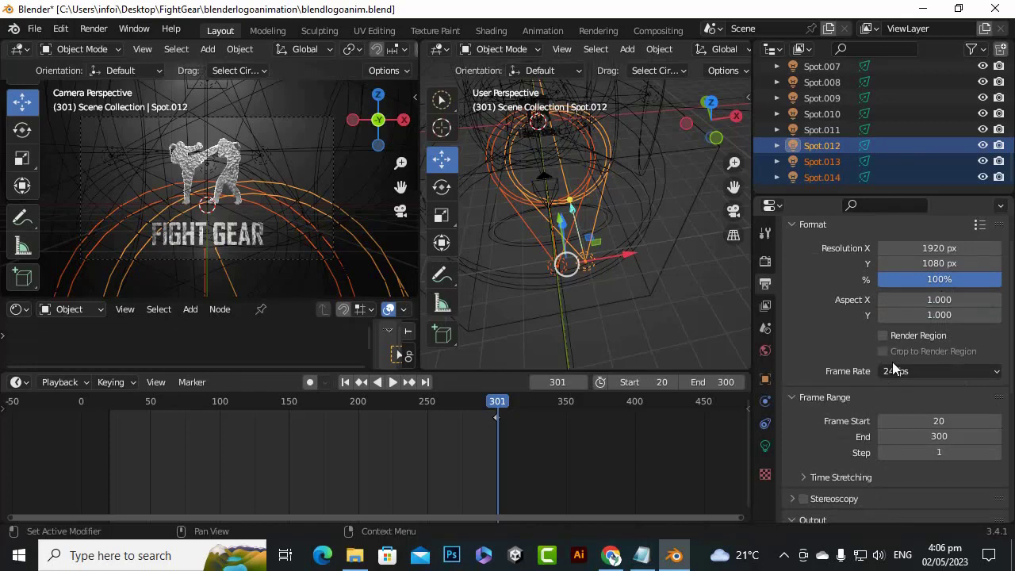
Set the animation's output frame rate to 30 fps
{"action": "left_click", "coordinate": [980, 226]}
{"action": "scroll", "coordinate": [932, 341], "scroll_direction": "down", "scroll_amount": 1}
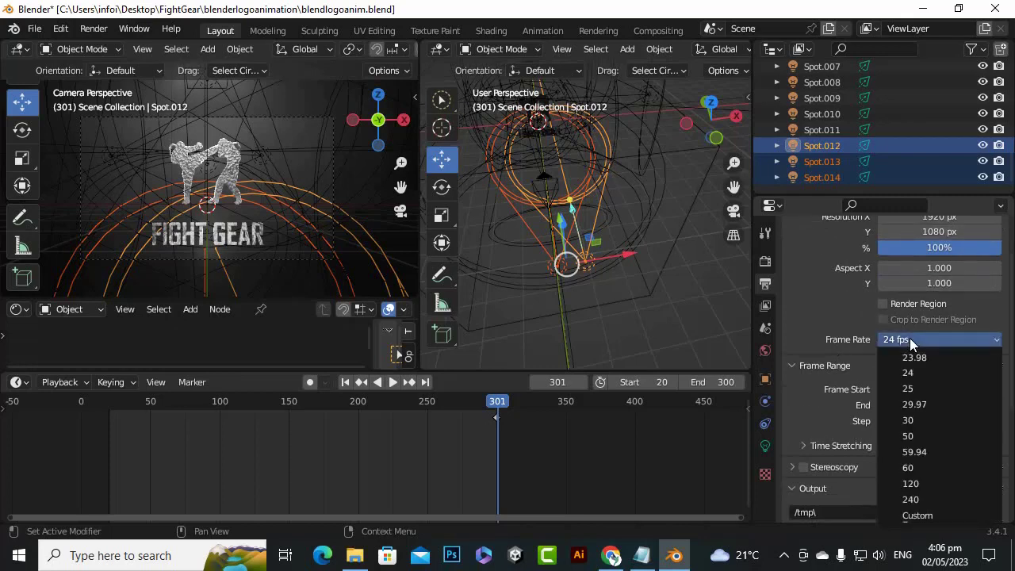
{"action": "left_click", "coordinate": [909, 421]}
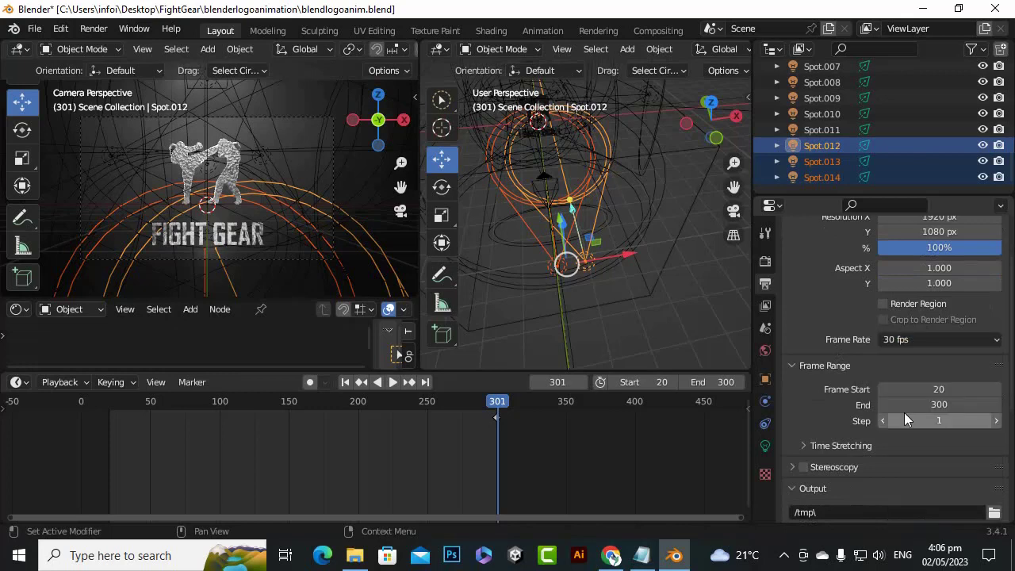
{"action": "left_click", "coordinate": [983, 342]}
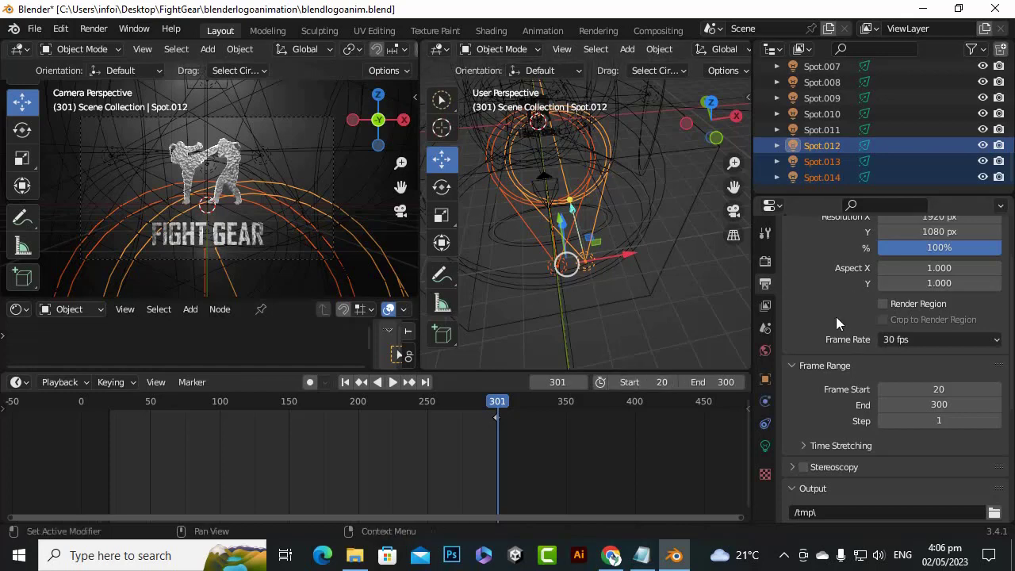
{"action": "scroll", "coordinate": [835, 316], "scroll_direction": "down", "scroll_amount": 1}
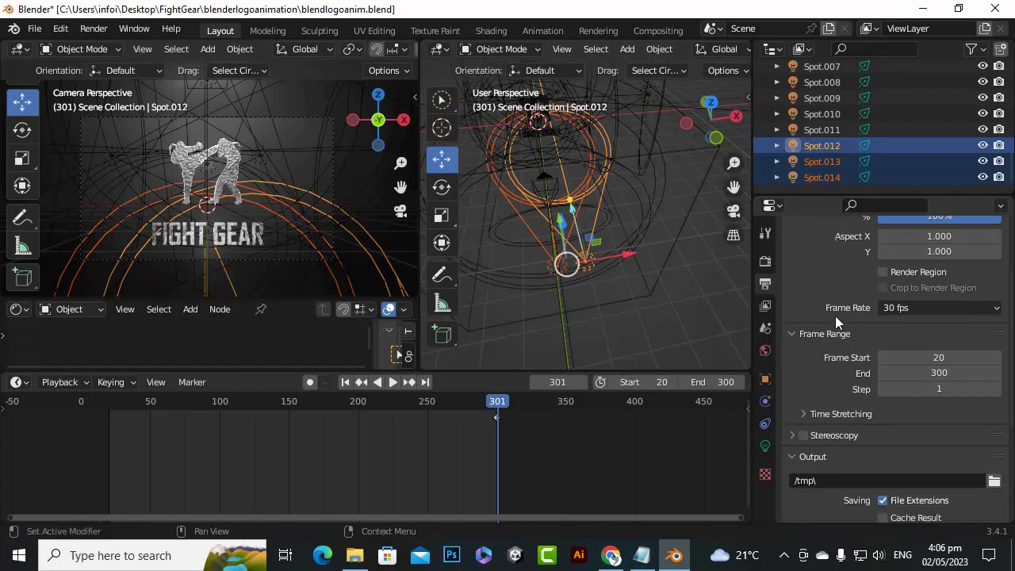
Set the render output path to the blenderlogoanimation folder inside FightGear on the Desktop
{"action": "scroll", "coordinate": [836, 307], "scroll_direction": "down", "scroll_amount": 2}
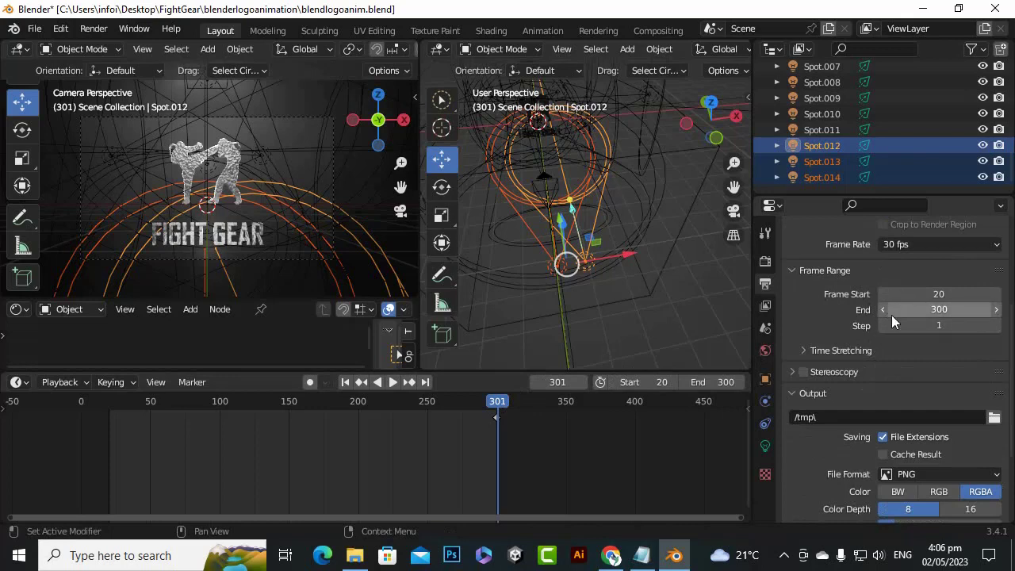
{"action": "scroll", "coordinate": [880, 309], "scroll_direction": "down", "scroll_amount": 1}
{"action": "scroll", "coordinate": [837, 321], "scroll_direction": "down", "scroll_amount": 1}
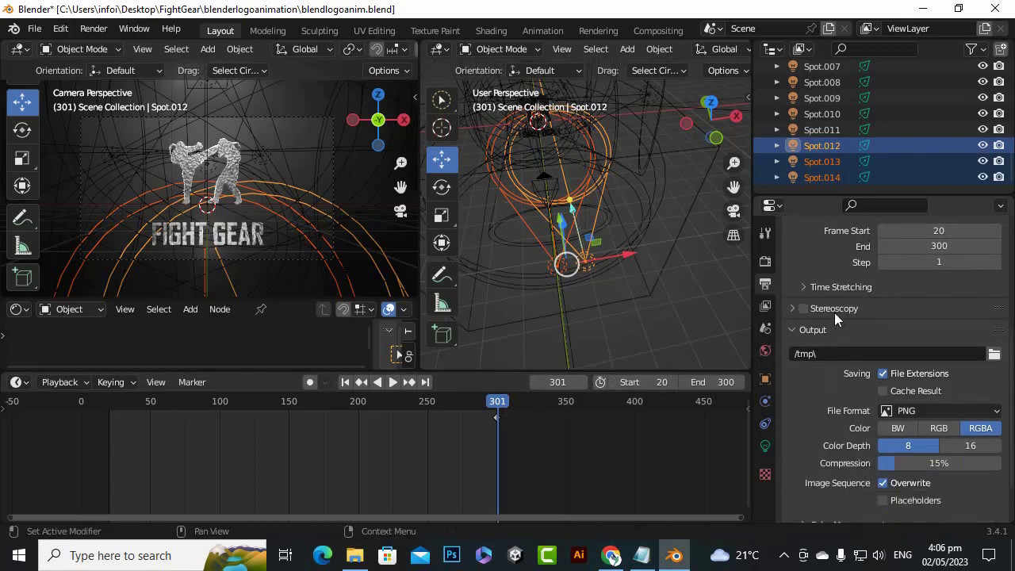
{"action": "scroll", "coordinate": [819, 328], "scroll_direction": "down", "scroll_amount": 2}
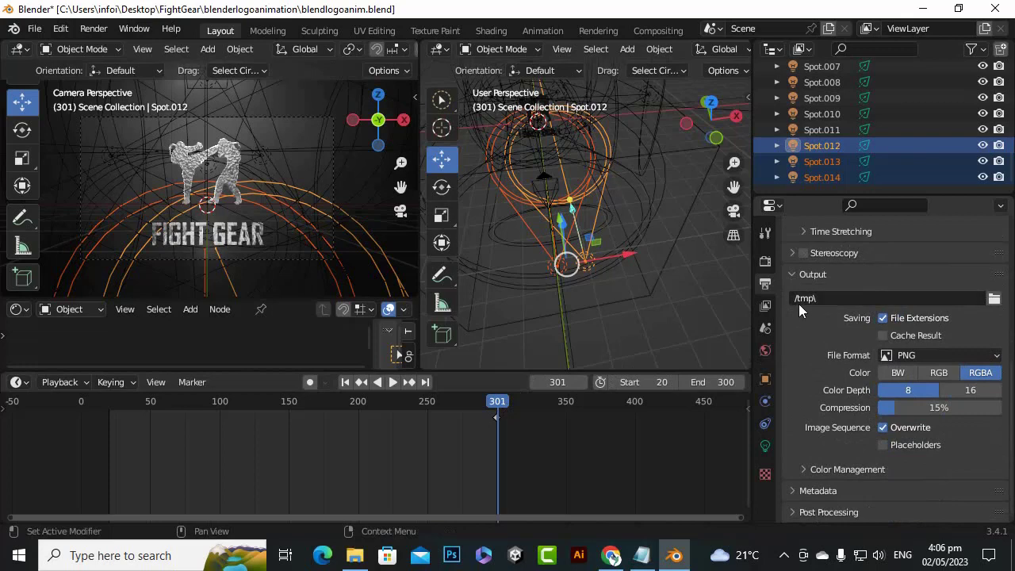
{"action": "left_click", "coordinate": [994, 298]}
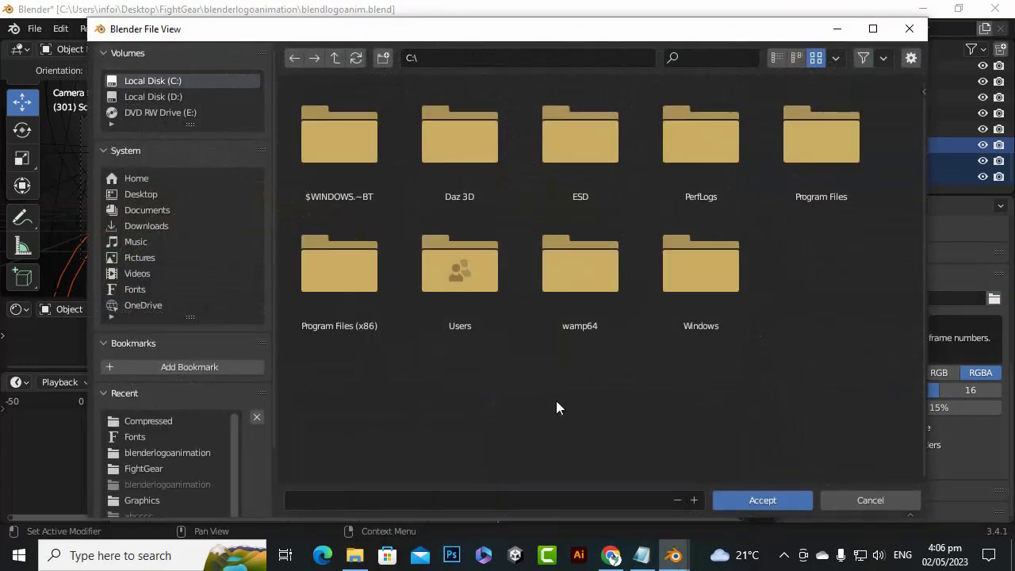
{"action": "left_click", "coordinate": [150, 206]}
{"action": "left_click", "coordinate": [153, 195]}
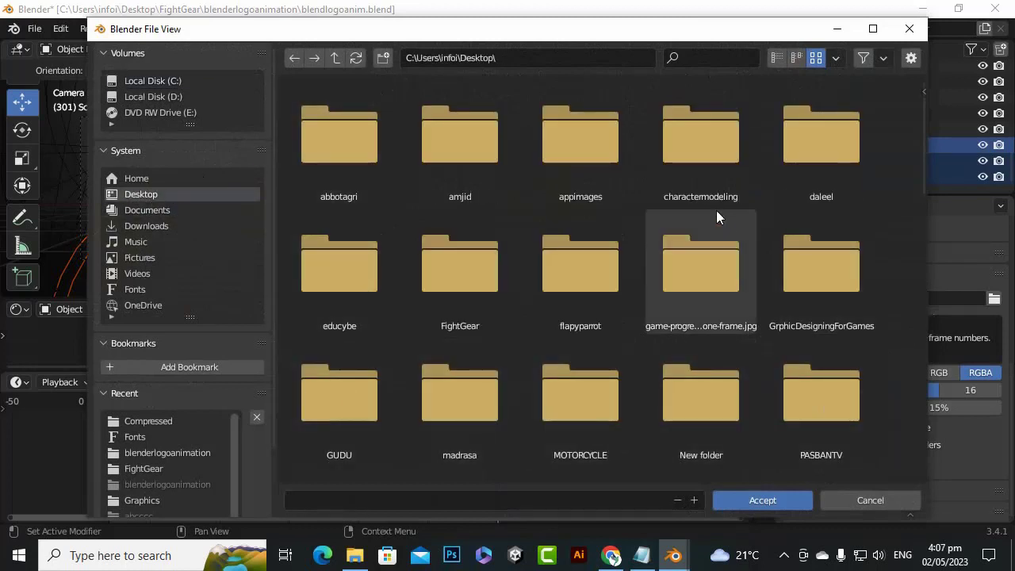
{"action": "left_click", "coordinate": [700, 181]}
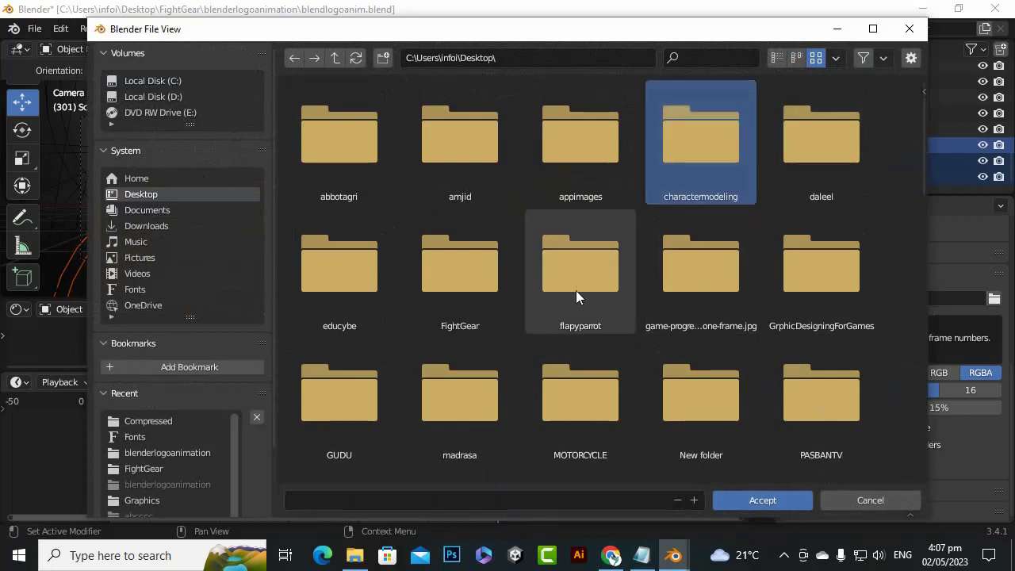
{"action": "double_click", "coordinate": [471, 294]}
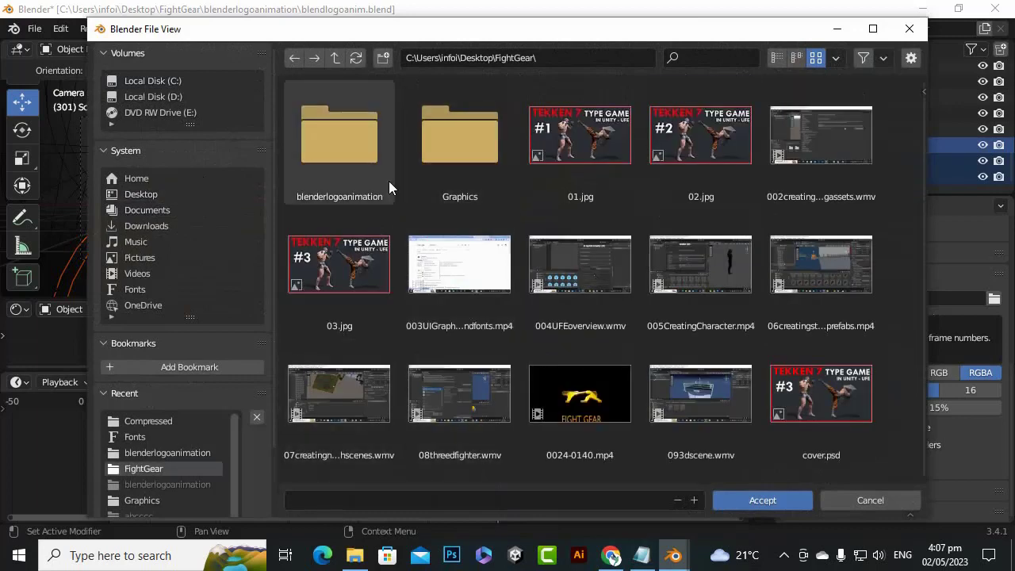
{"action": "double_click", "coordinate": [347, 152]}
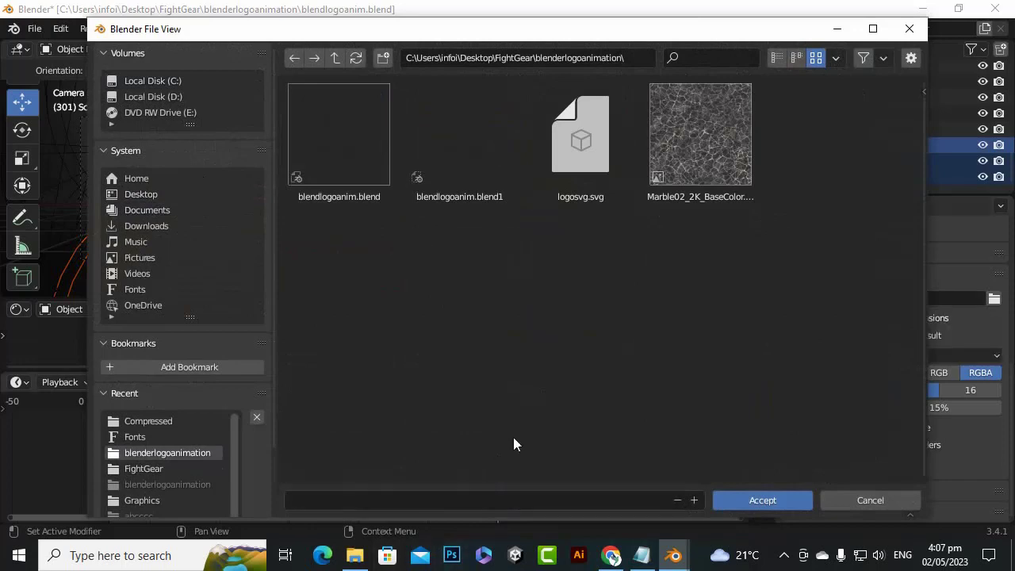
{"action": "left_click", "coordinate": [749, 503]}
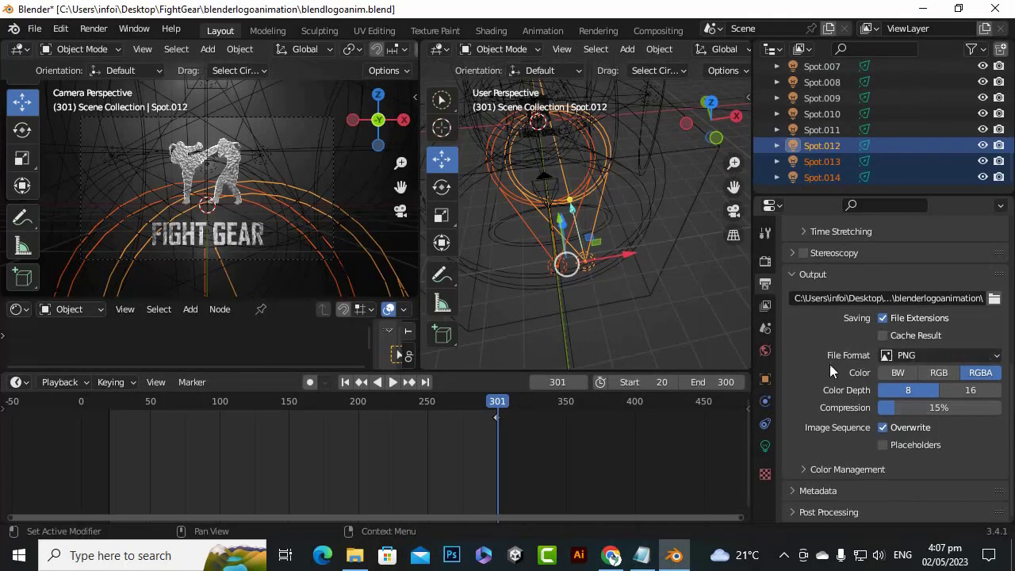
Set the output file format to FFmpeg Video and expand its color management and encoding settings
{"action": "left_click", "coordinate": [997, 356]}
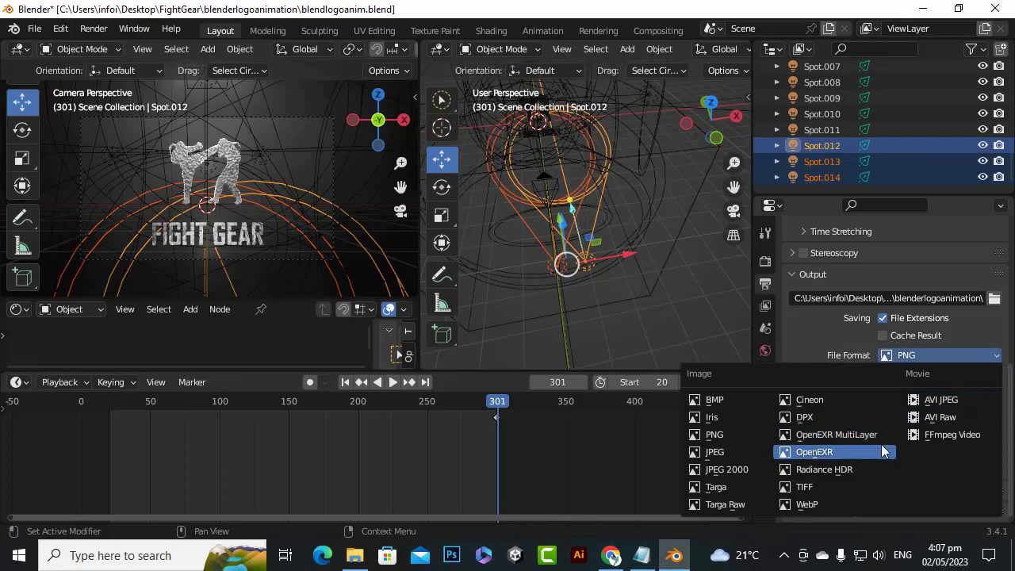
{"action": "left_click", "coordinate": [932, 435]}
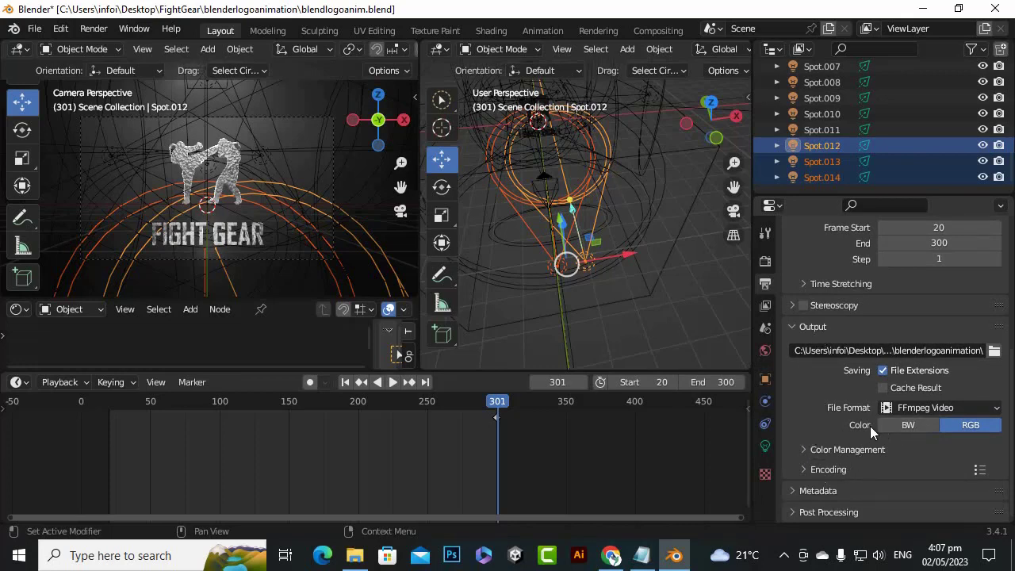
{"action": "left_click", "coordinate": [802, 449]}
{"action": "scroll", "coordinate": [857, 325], "scroll_direction": "down", "scroll_amount": 4}
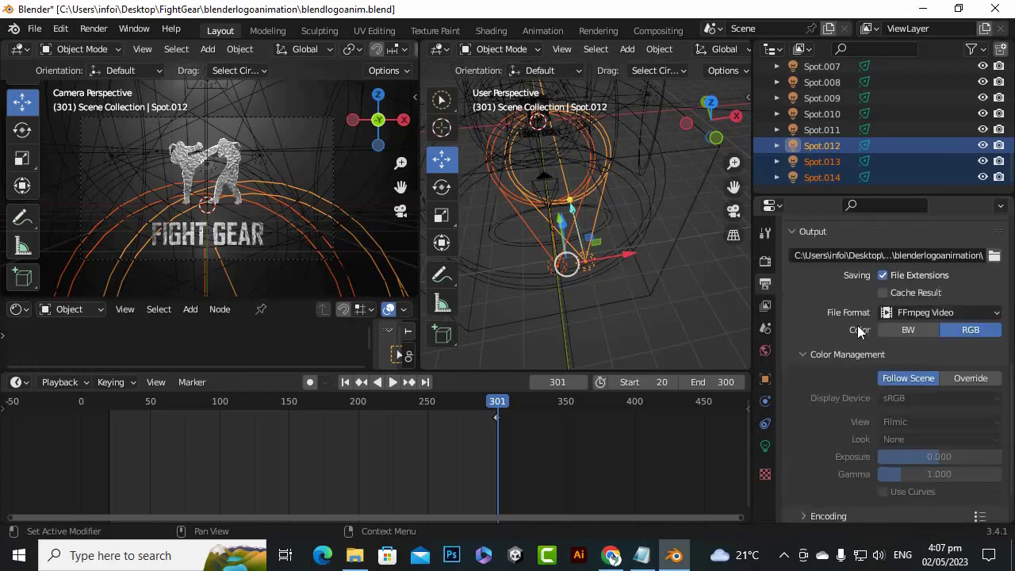
{"action": "left_click", "coordinate": [818, 471]}
{"action": "scroll", "coordinate": [829, 402], "scroll_direction": "down", "scroll_amount": 5}
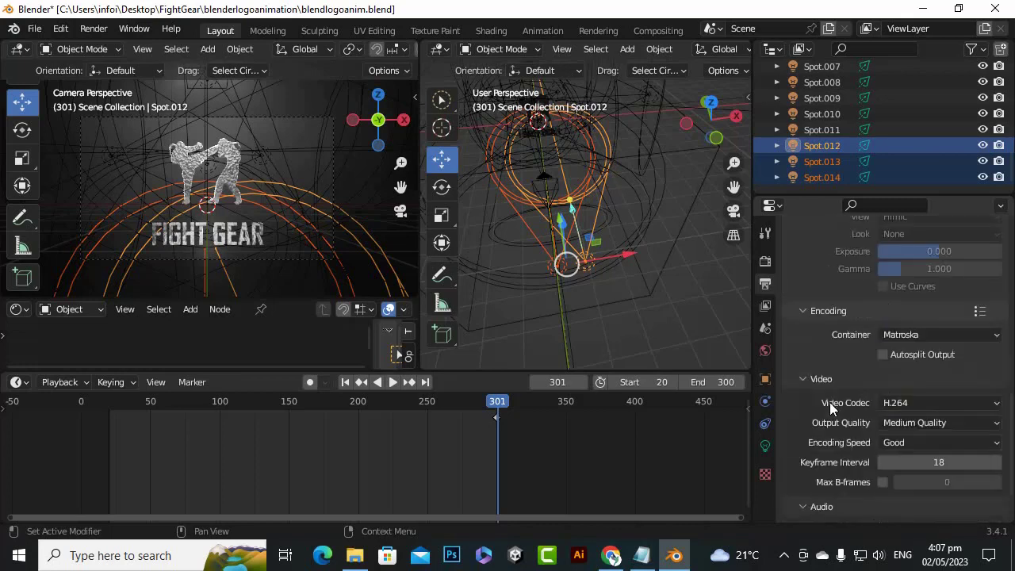
{"action": "scroll", "coordinate": [829, 447], "scroll_direction": "down", "scroll_amount": 2}
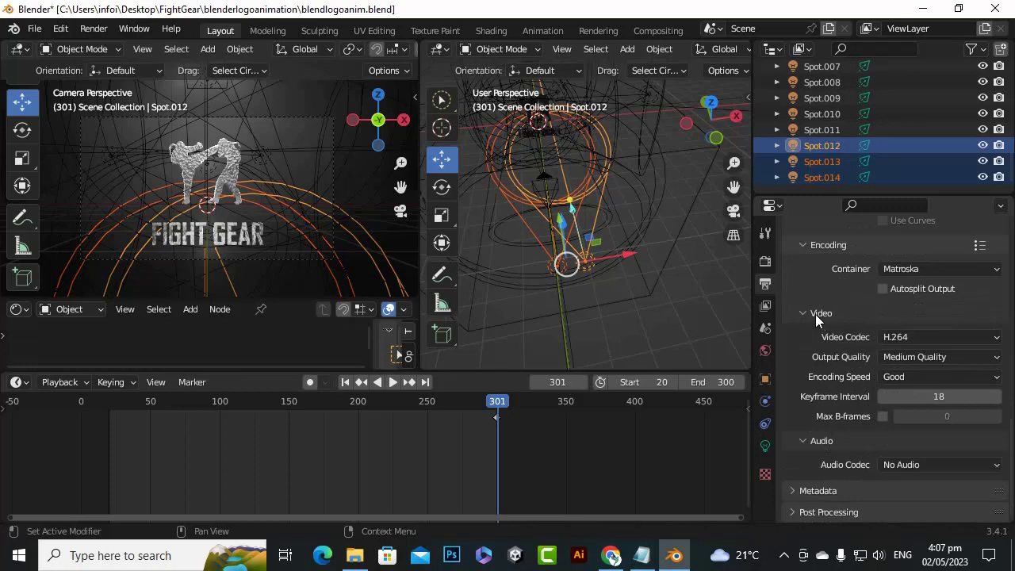
Review the available video codecs, try High Quality as the output quality, and return it to Medium Quality
{"action": "left_click", "coordinate": [1001, 340]}
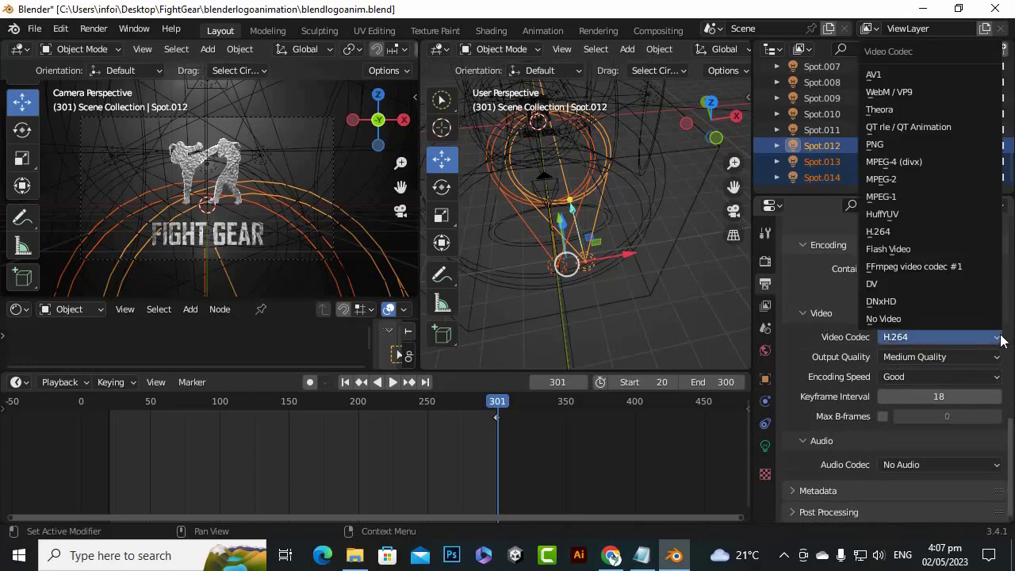
{"action": "left_click", "coordinate": [1001, 341]}
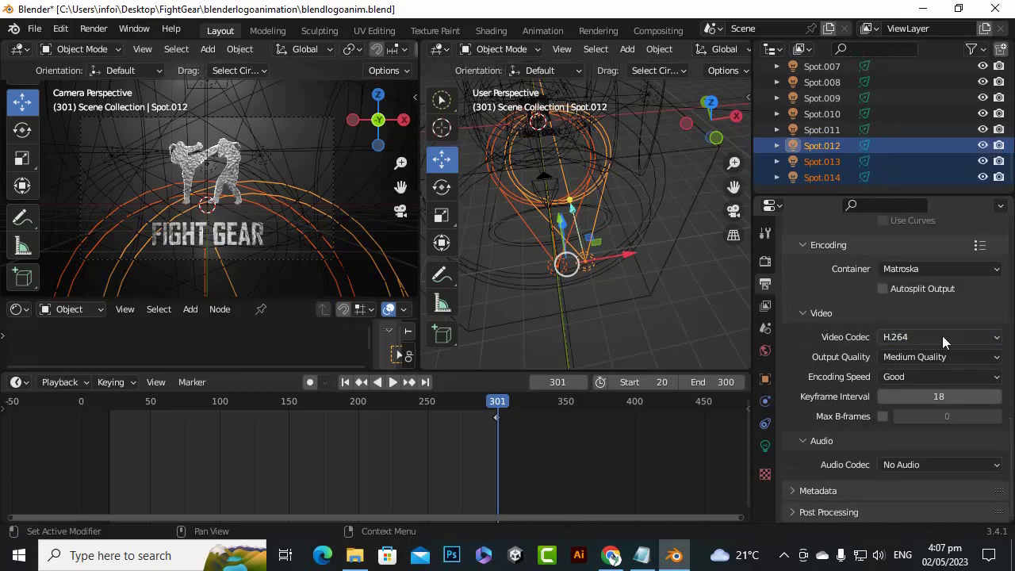
{"action": "left_click", "coordinate": [944, 358]}
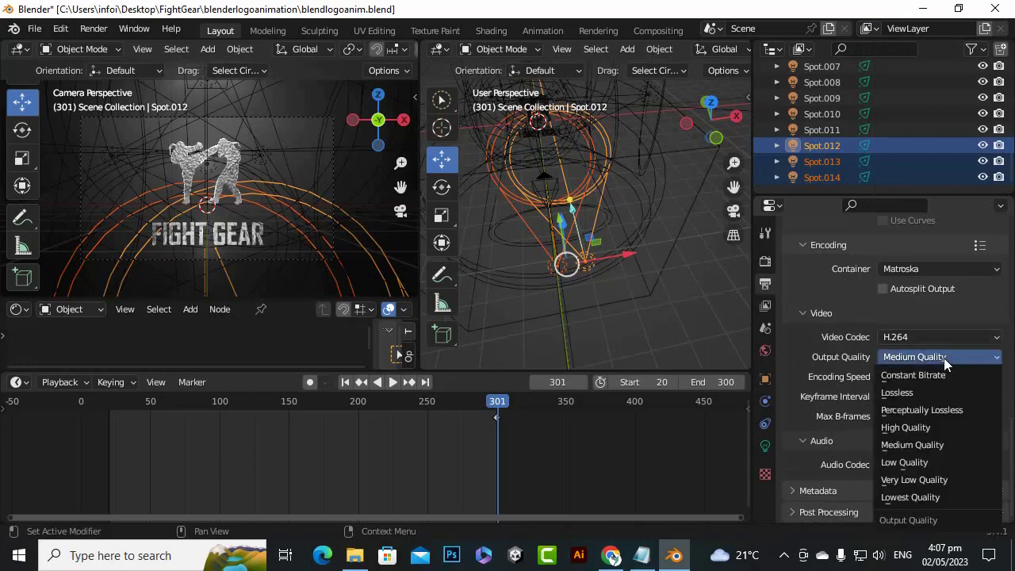
{"action": "left_click", "coordinate": [920, 426]}
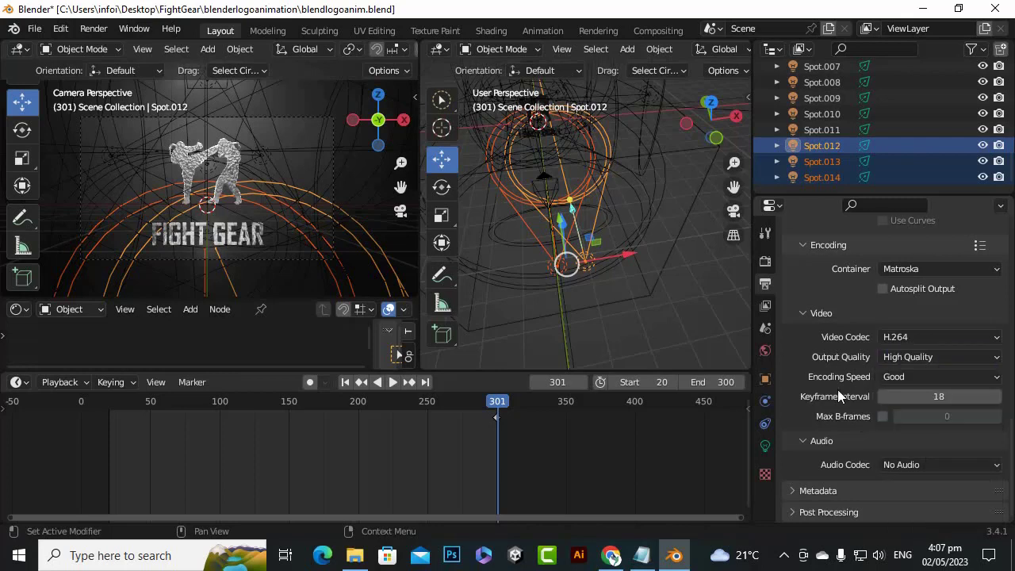
{"action": "left_click", "coordinate": [963, 358]}
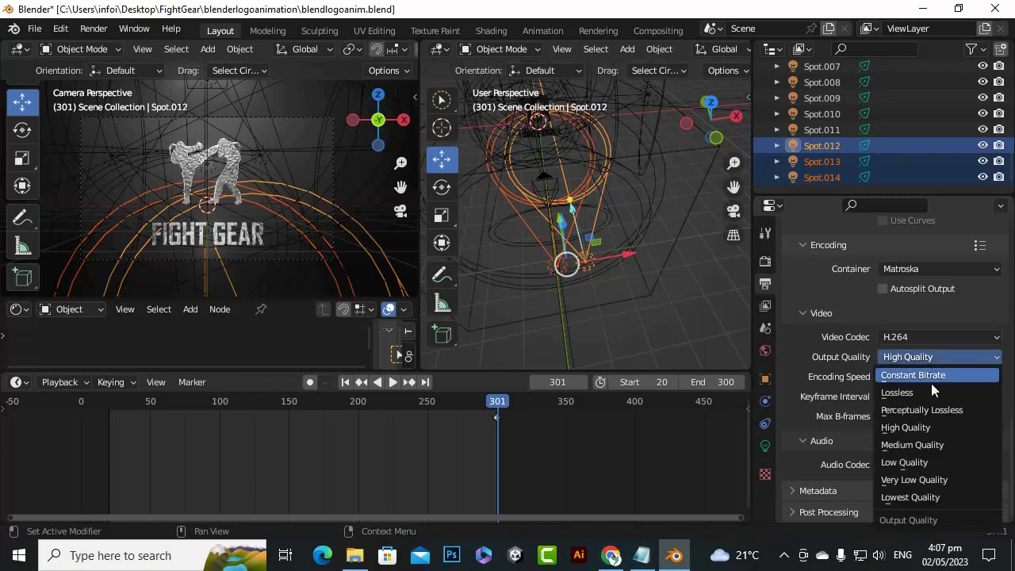
{"action": "left_click", "coordinate": [921, 444]}
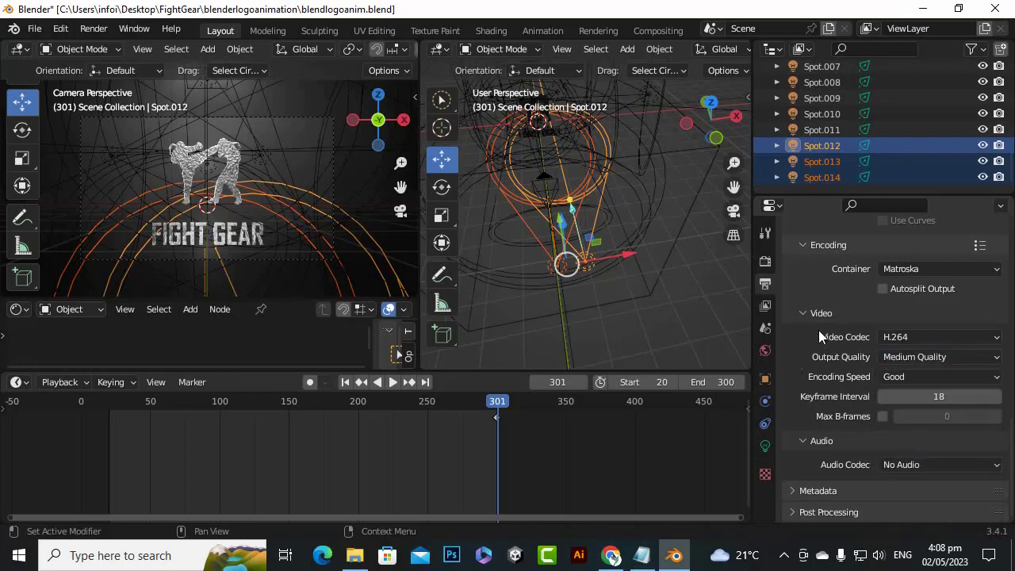
Review the encoding speed choices and look back over the output settings above them
{"action": "left_click", "coordinate": [973, 377]}
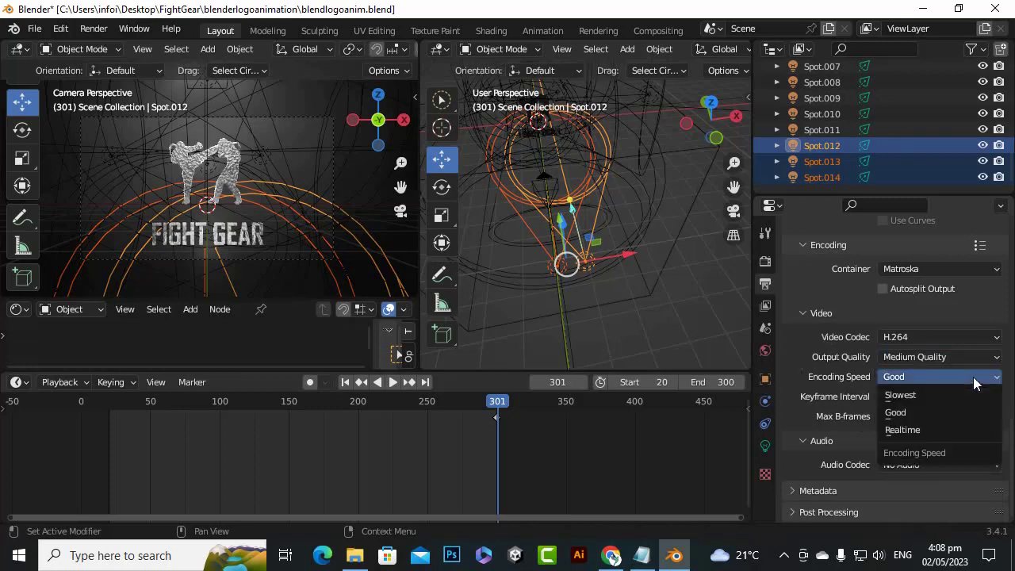
{"action": "left_click", "coordinate": [972, 374]}
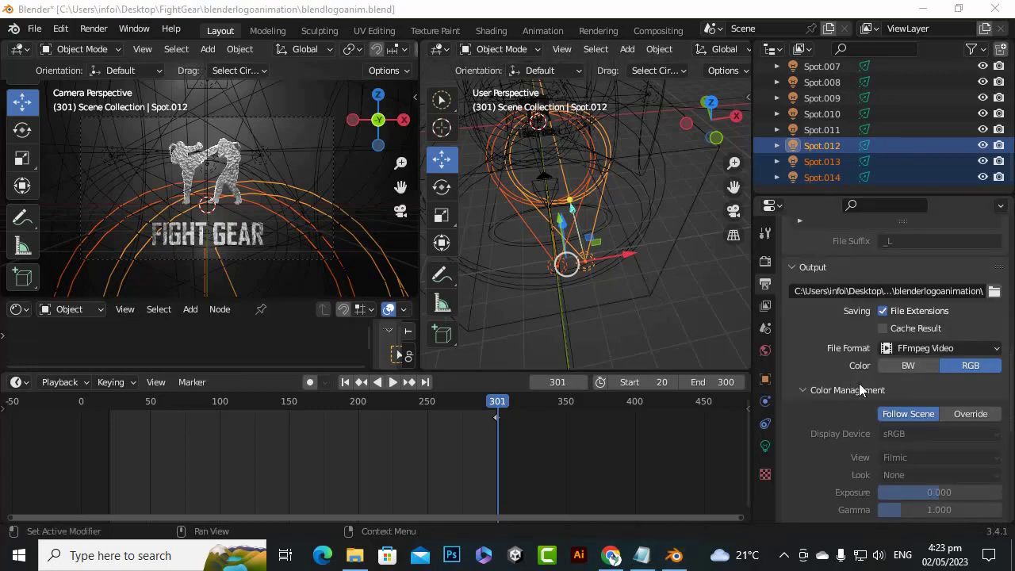
{"action": "scroll", "coordinate": [829, 410], "scroll_direction": "up", "scroll_amount": 5}
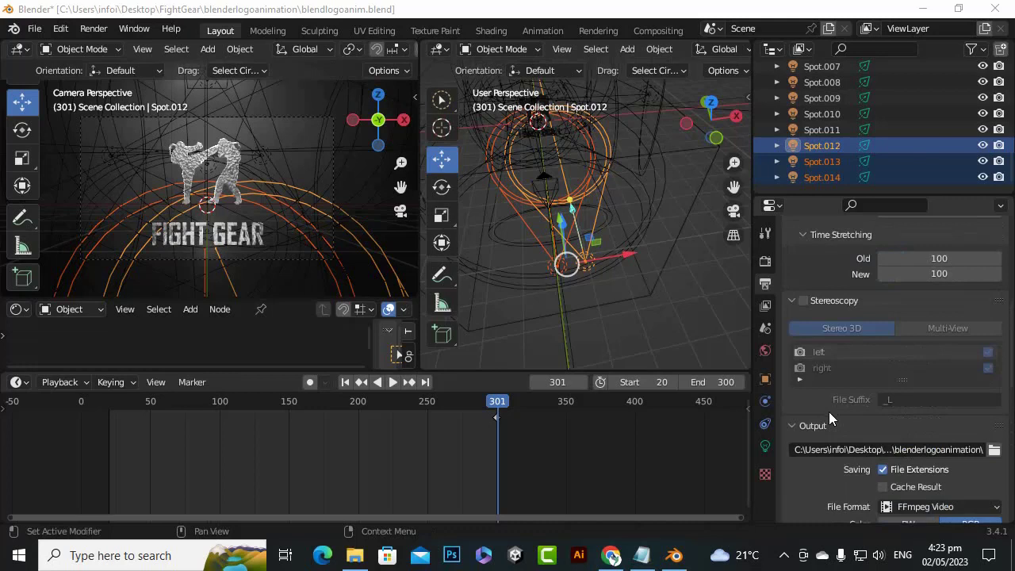
Set the encoding container to MPEG-4 and review the video and audio encoding settings
{"action": "scroll", "coordinate": [828, 408], "scroll_direction": "up", "scroll_amount": 9}
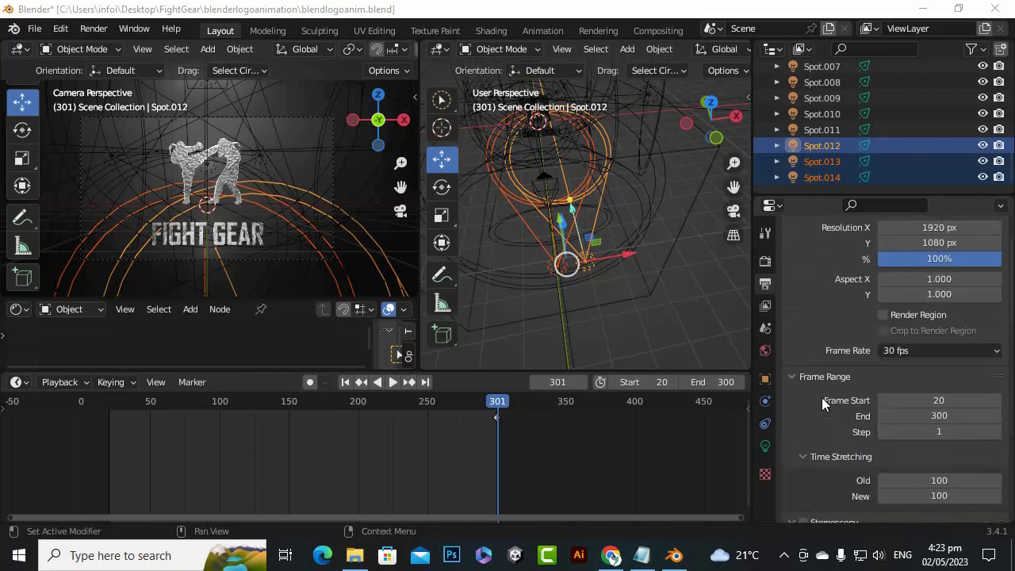
{"action": "scroll", "coordinate": [823, 402], "scroll_direction": "down", "scroll_amount": 15}
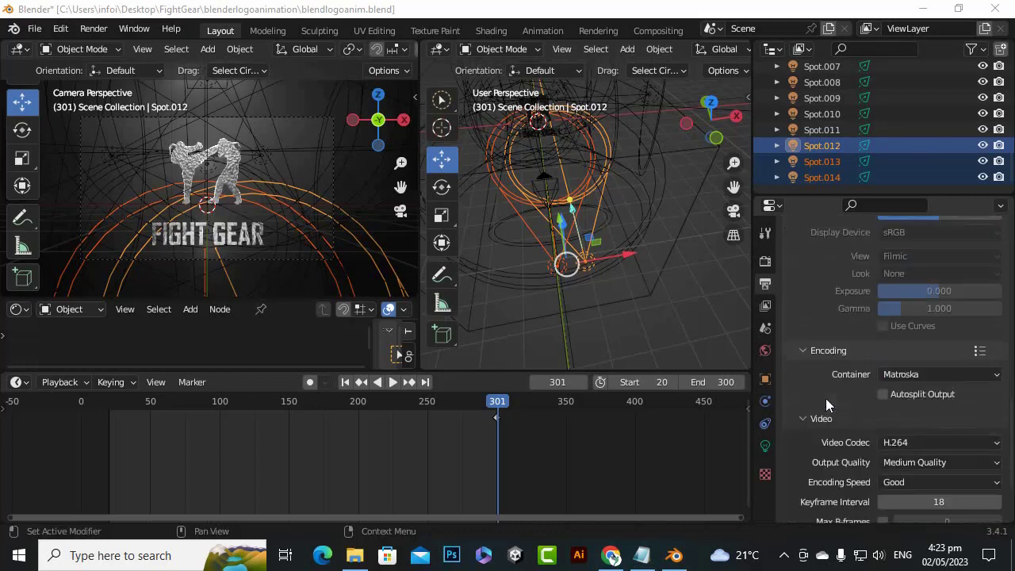
{"action": "left_click", "coordinate": [930, 374]}
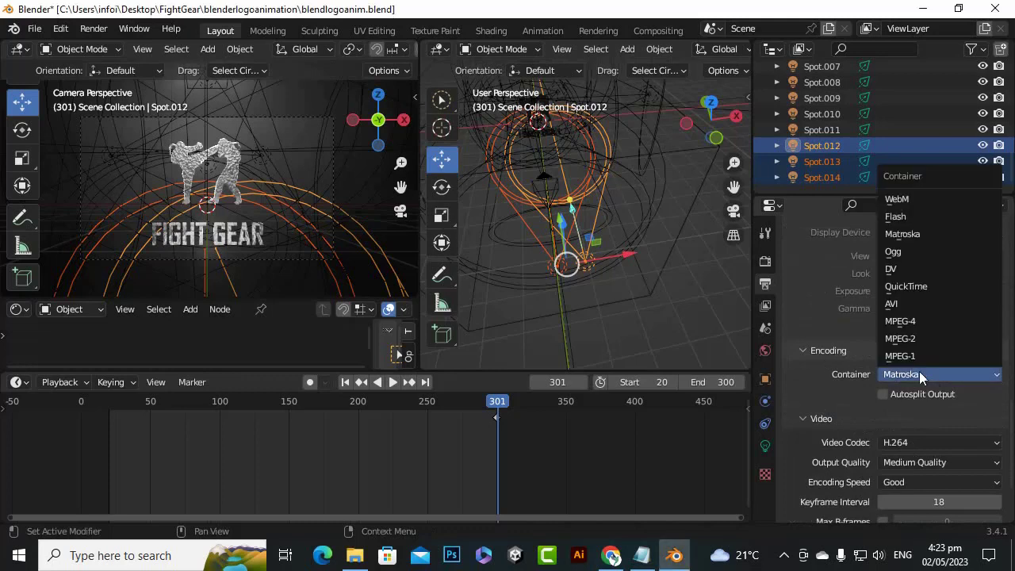
{"action": "left_click", "coordinate": [905, 322]}
{"action": "scroll", "coordinate": [811, 404], "scroll_direction": "down", "scroll_amount": 3}
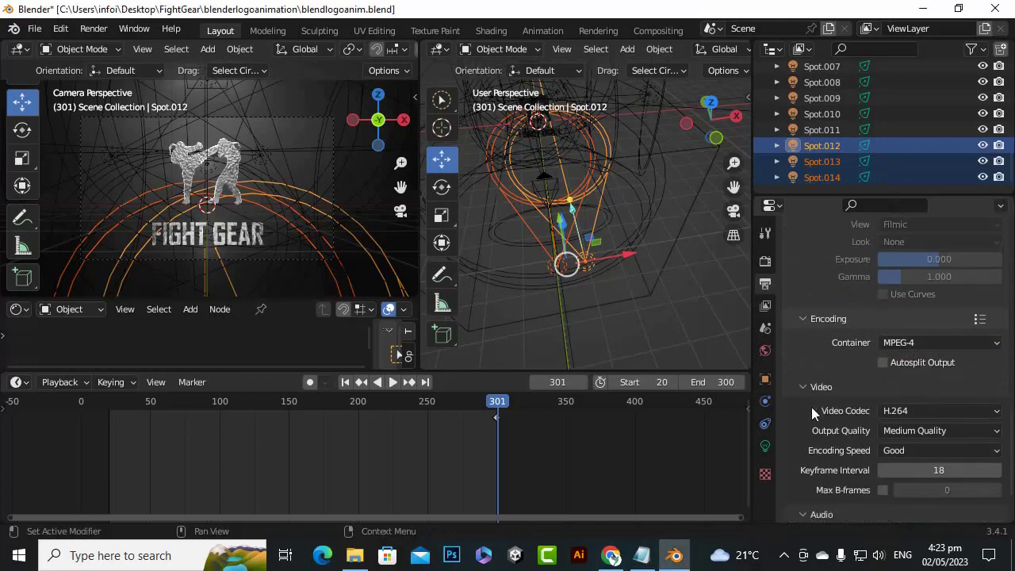
{"action": "scroll", "coordinate": [846, 362], "scroll_direction": "down", "scroll_amount": 1}
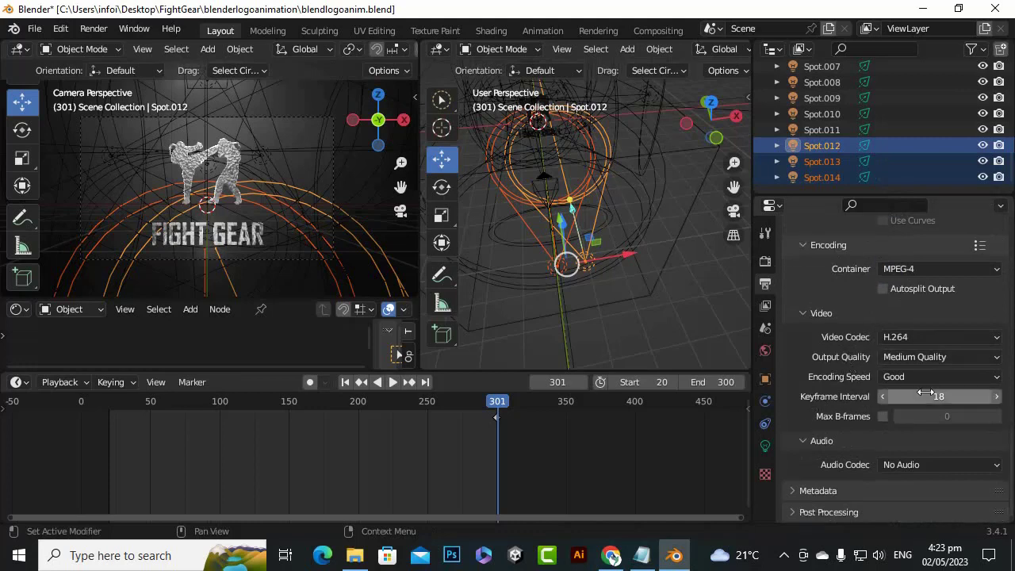
Render the logo animation with the configured output settings
{"action": "scroll", "coordinate": [891, 501], "scroll_direction": "up", "scroll_amount": 10}
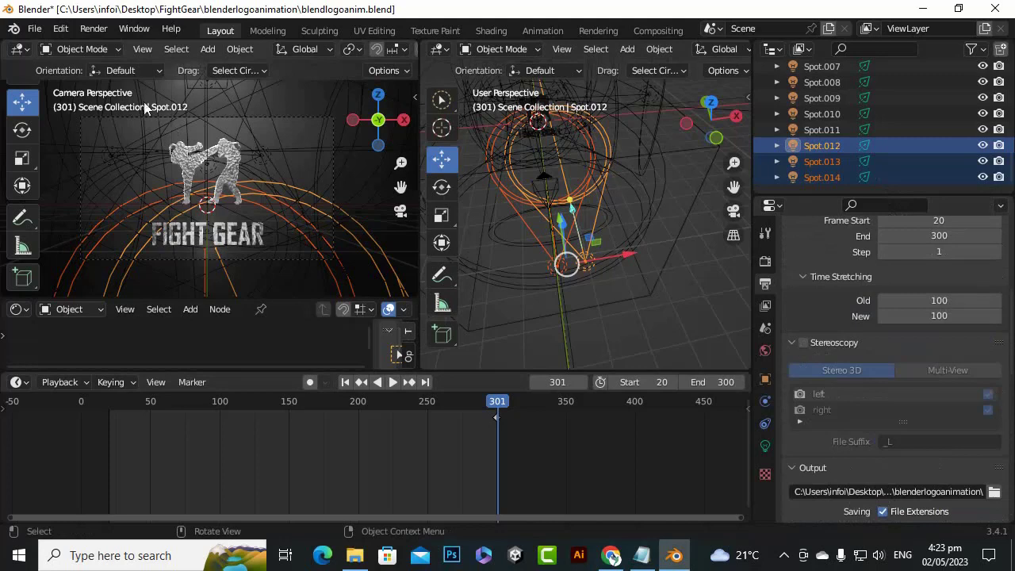
{"action": "left_click", "coordinate": [93, 29]}
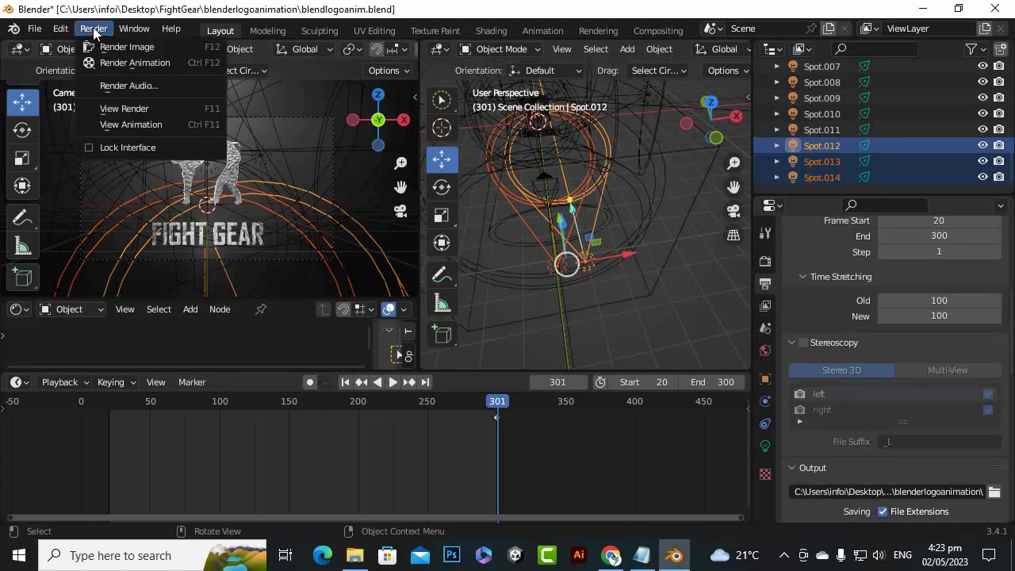
{"action": "left_click", "coordinate": [129, 61]}
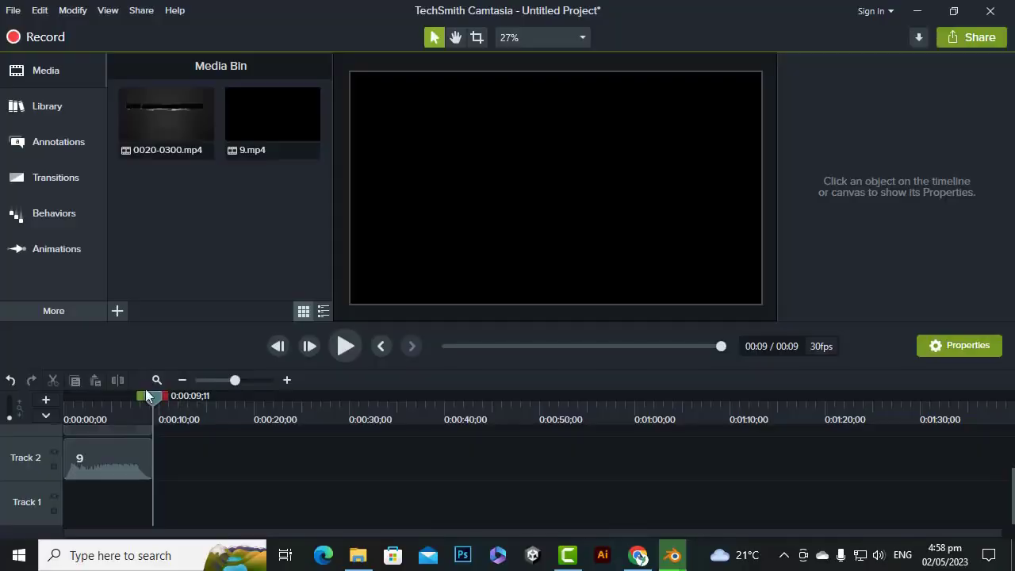
Switch to Camtasia and preview the rendered logo clip with its 9.mp4 soundtrack from the start of the timeline
{"action": "left_click_drag", "start_coordinate": [155, 399], "coordinate": [63, 406]}
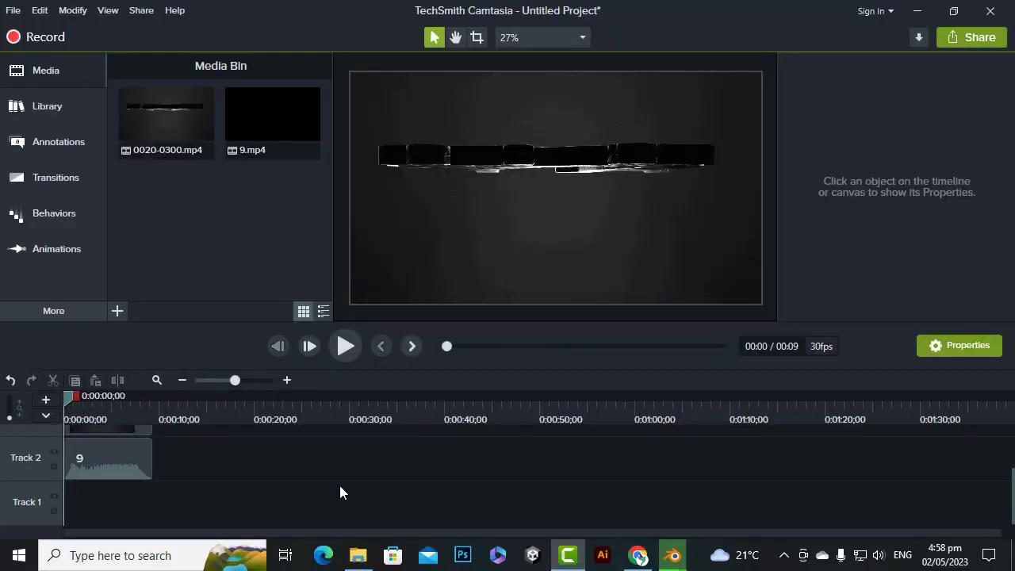
{"action": "scroll", "coordinate": [343, 506], "scroll_direction": "up", "scroll_amount": 2}
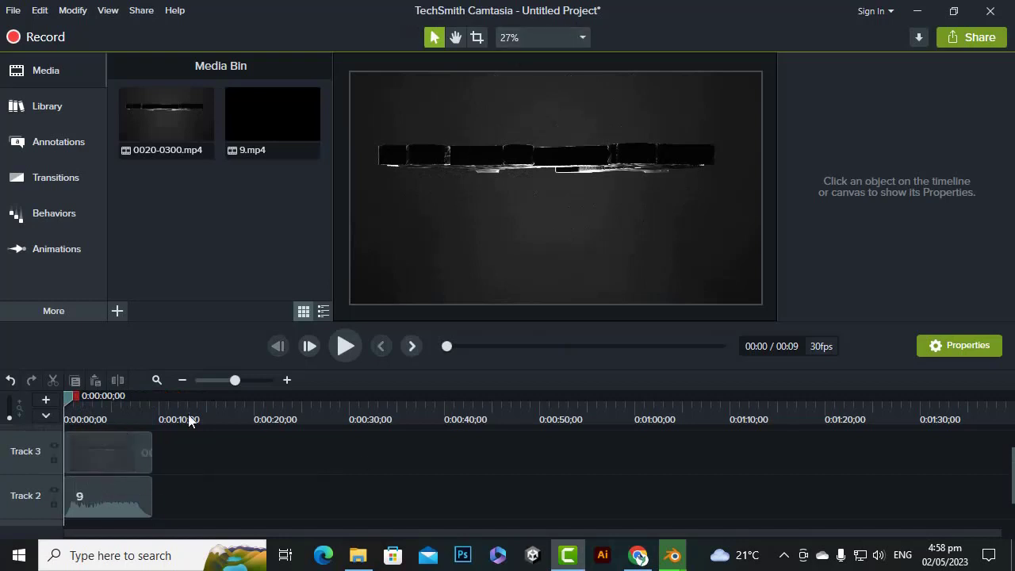
{"action": "mouse_move", "coordinate": [92, 466]}
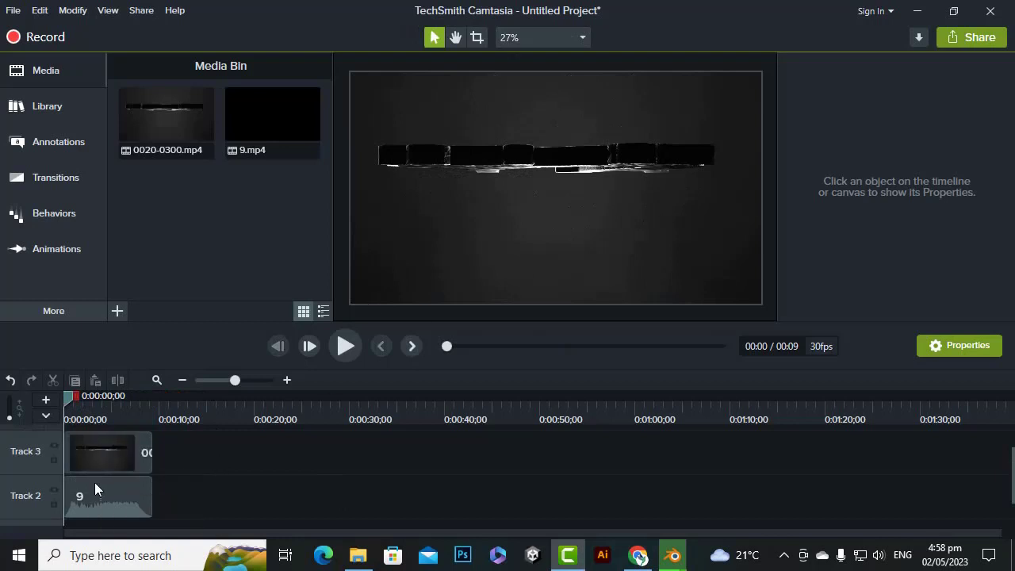
{"action": "left_click", "coordinate": [352, 354]}
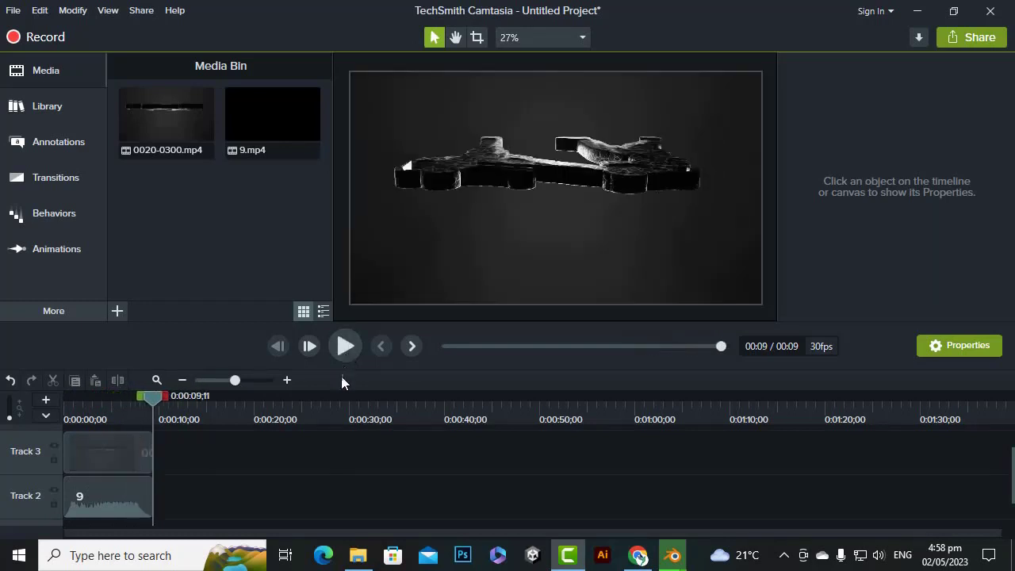
{"action": "left_click", "coordinate": [345, 349]}
{"action": "key", "text": "space"}
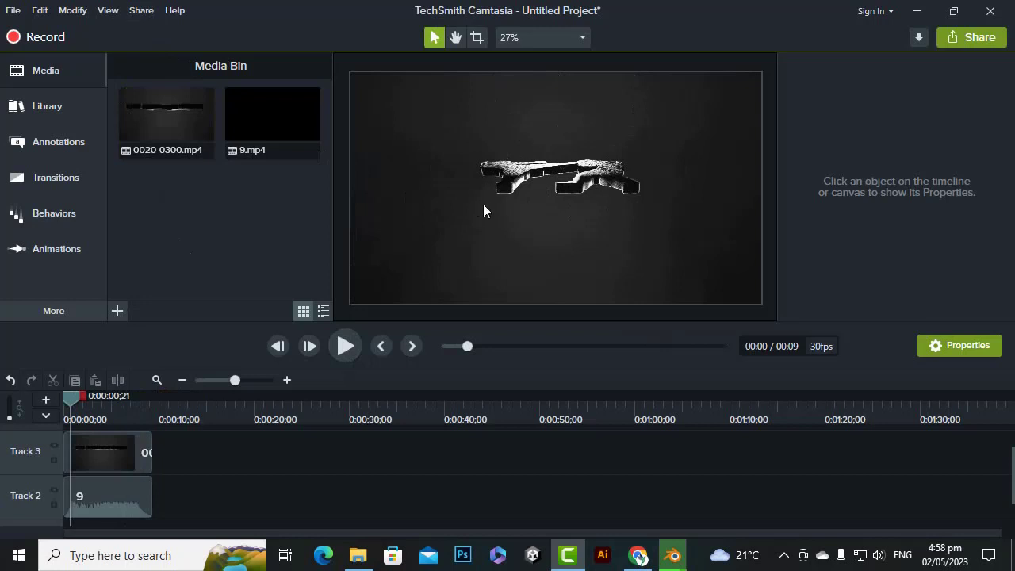
Start producing the video with custom production settings and proceed to the Smart Player options
{"action": "left_click", "coordinate": [139, 16]}
{"action": "left_click", "coordinate": [144, 28]}
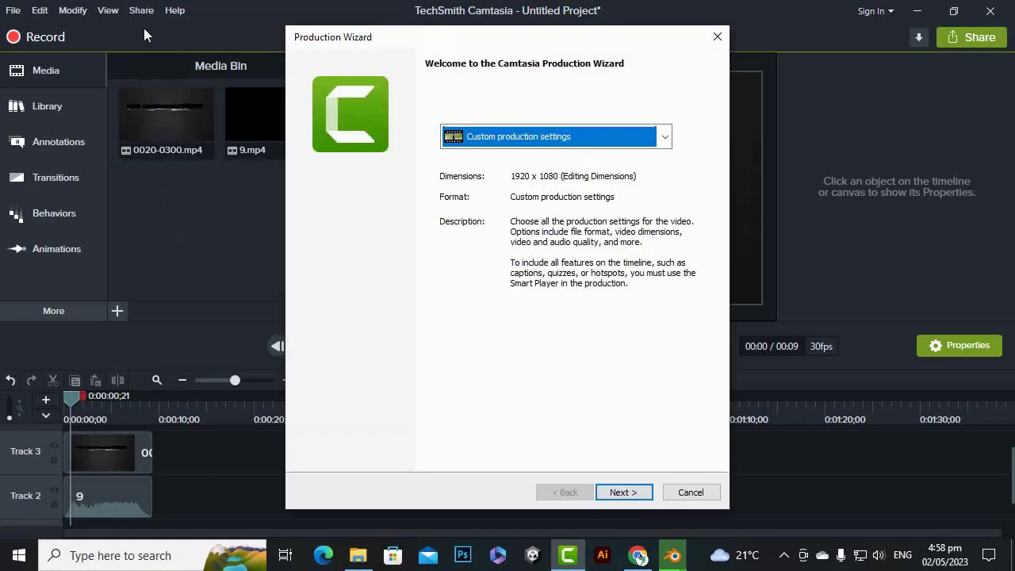
{"action": "left_click", "coordinate": [630, 493]}
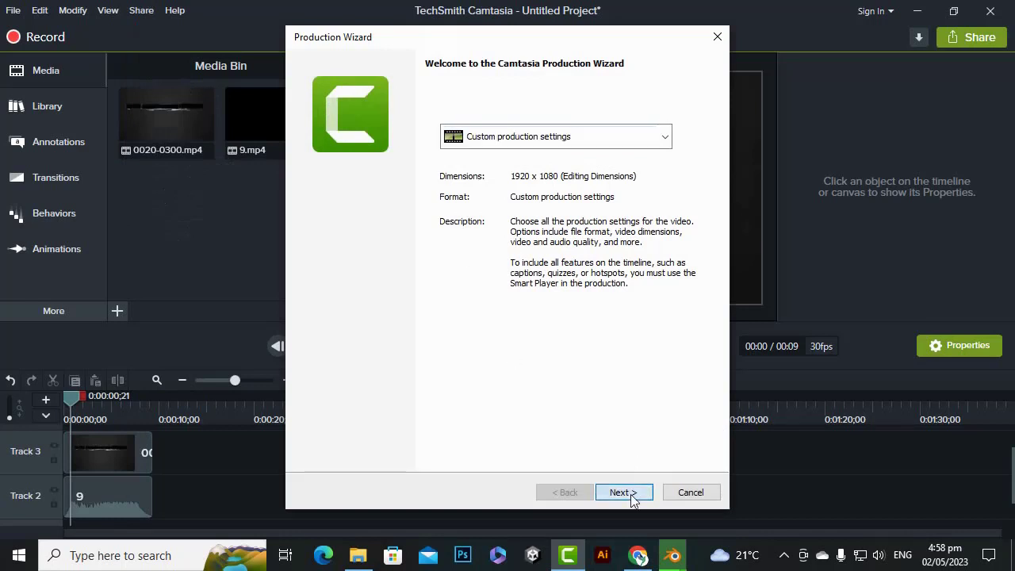
{"action": "left_click", "coordinate": [623, 492]}
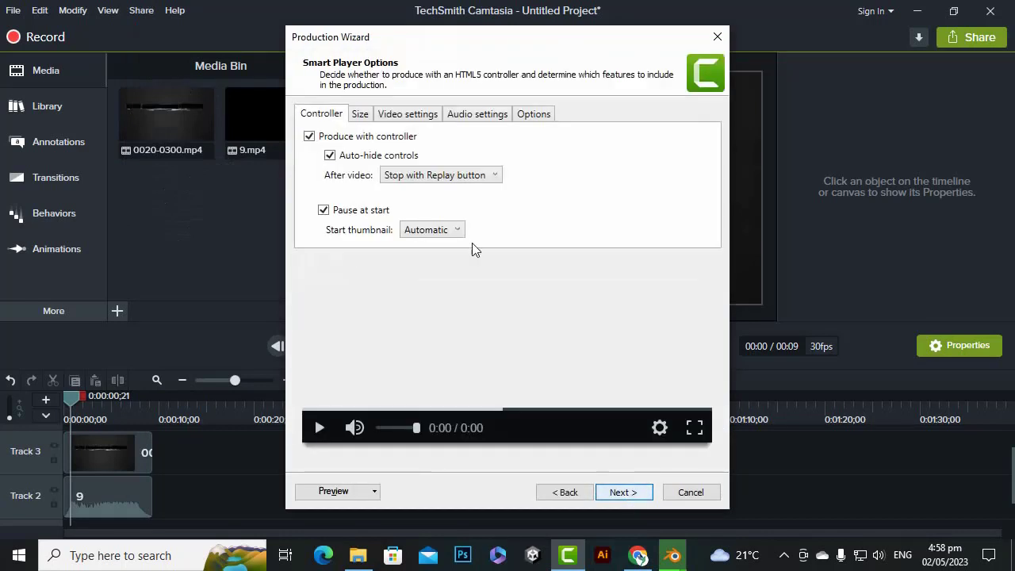
Check the embed and video size settings, then accept the video options to reach the output file settings
{"action": "left_click", "coordinate": [361, 117]}
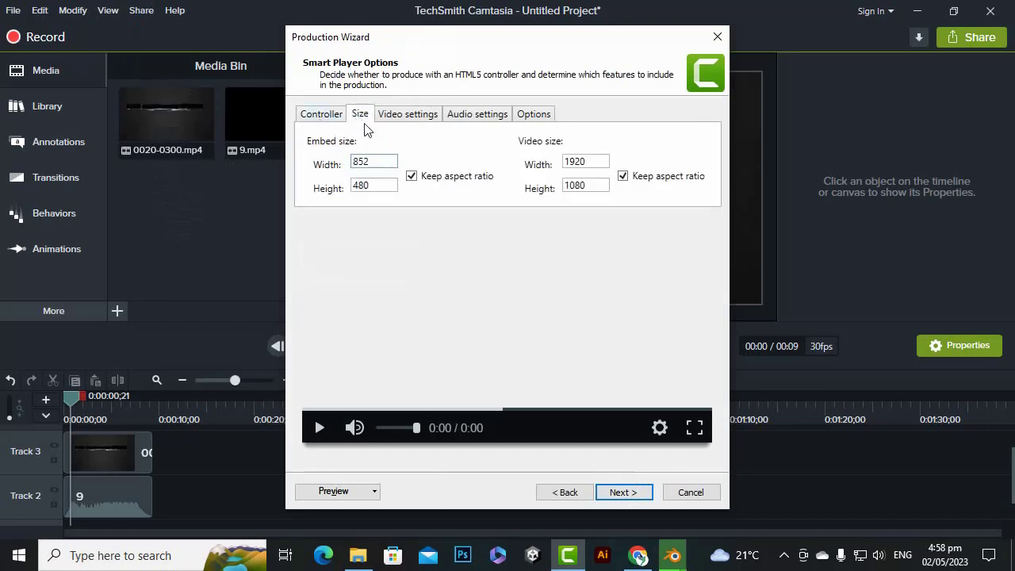
{"action": "left_click", "coordinate": [588, 161]}
{"action": "left_click", "coordinate": [625, 492]}
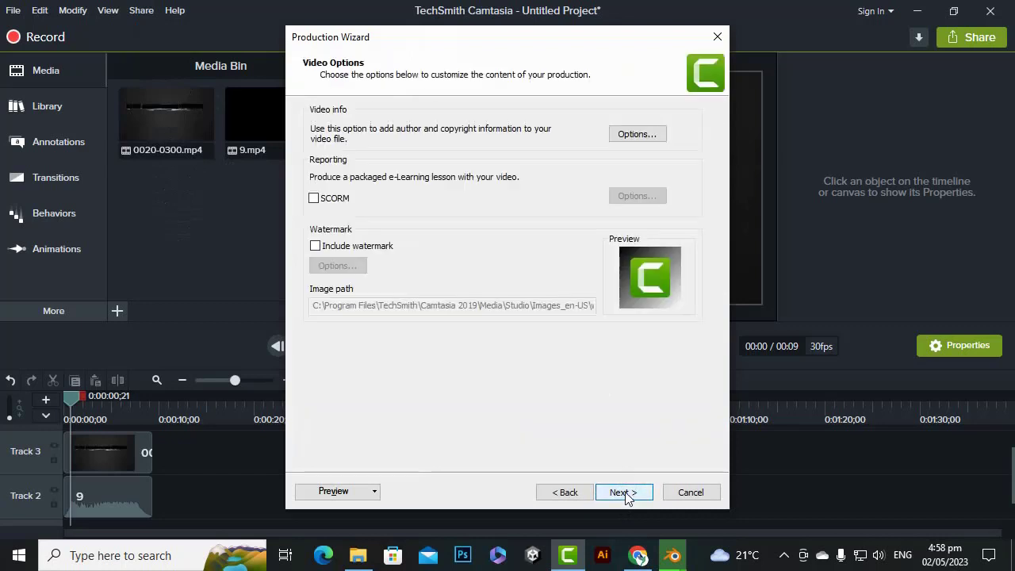
{"action": "left_click", "coordinate": [625, 492]}
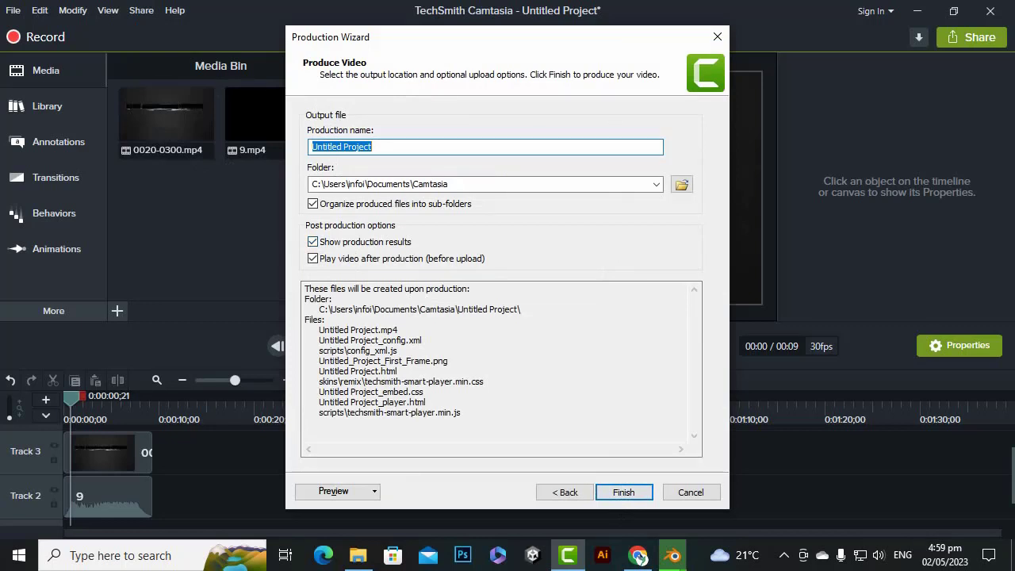
Name the production fightgearintrologo and start rendering it into the Camtasia documents folder
{"action": "type", "text": "fightgea"}
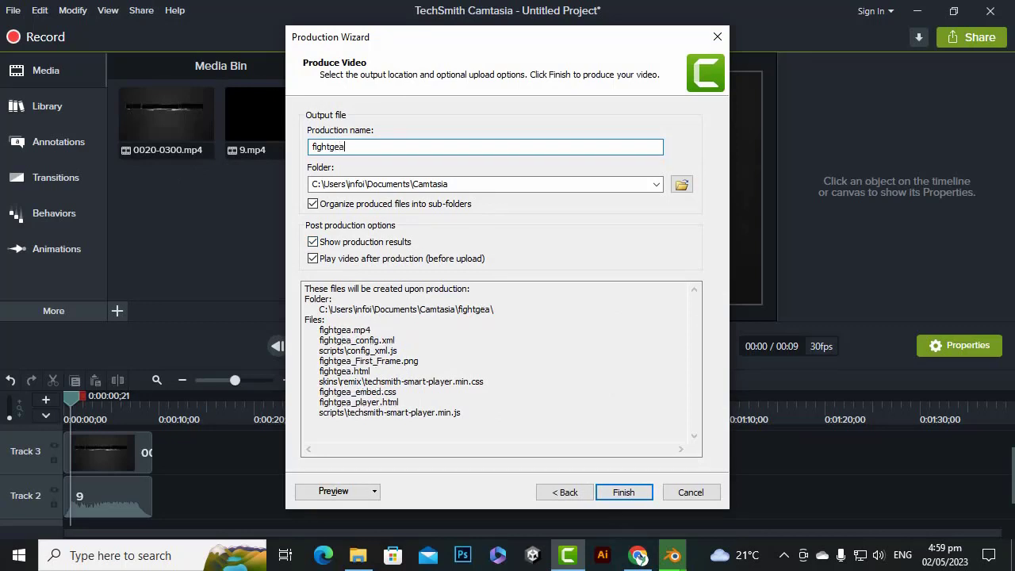
{"action": "type", "text": "rintro"}
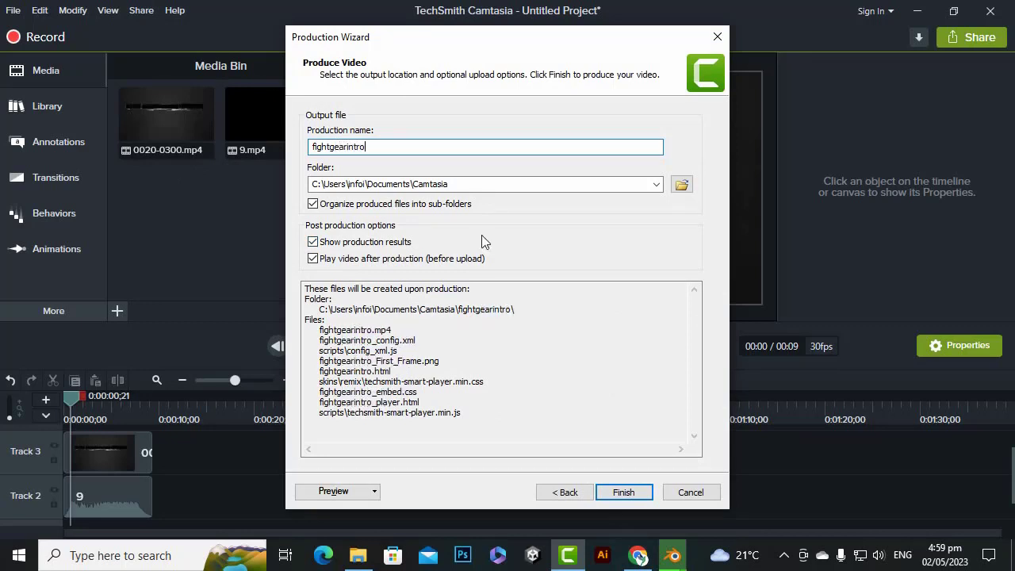
{"action": "type", "text": "logo"}
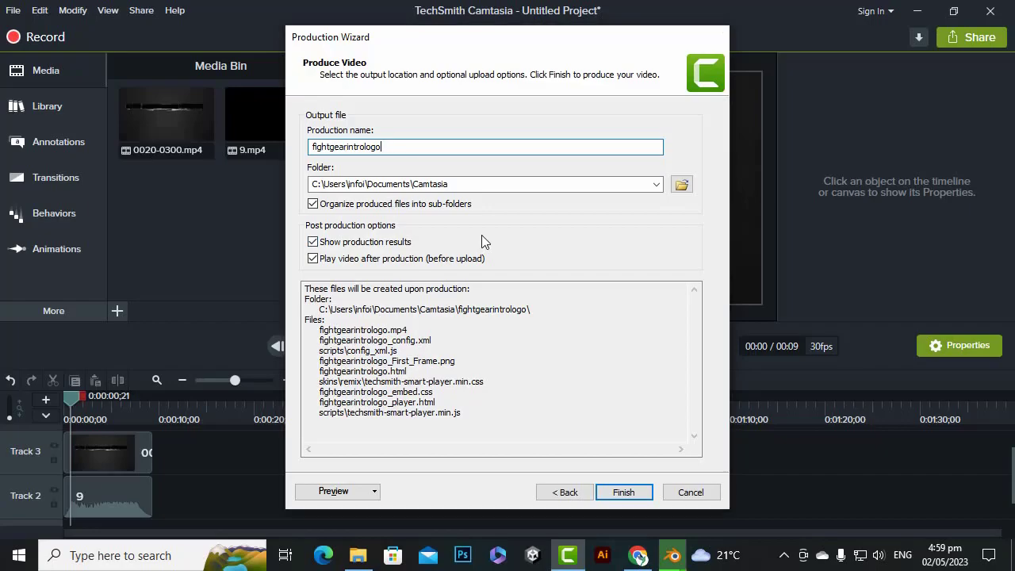
{"action": "key", "text": "Return"}
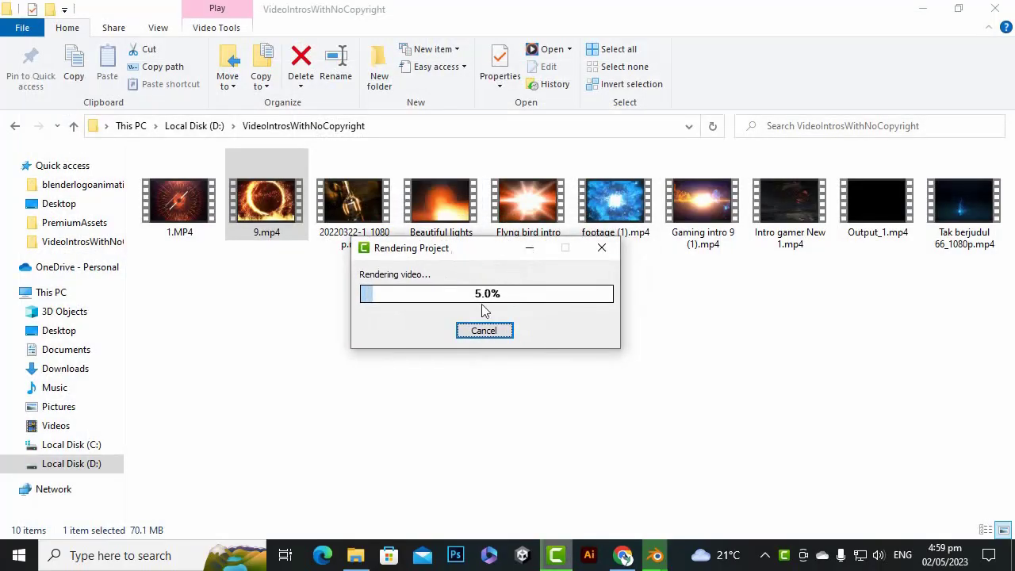
{"action": "left_click", "coordinate": [633, 421]}
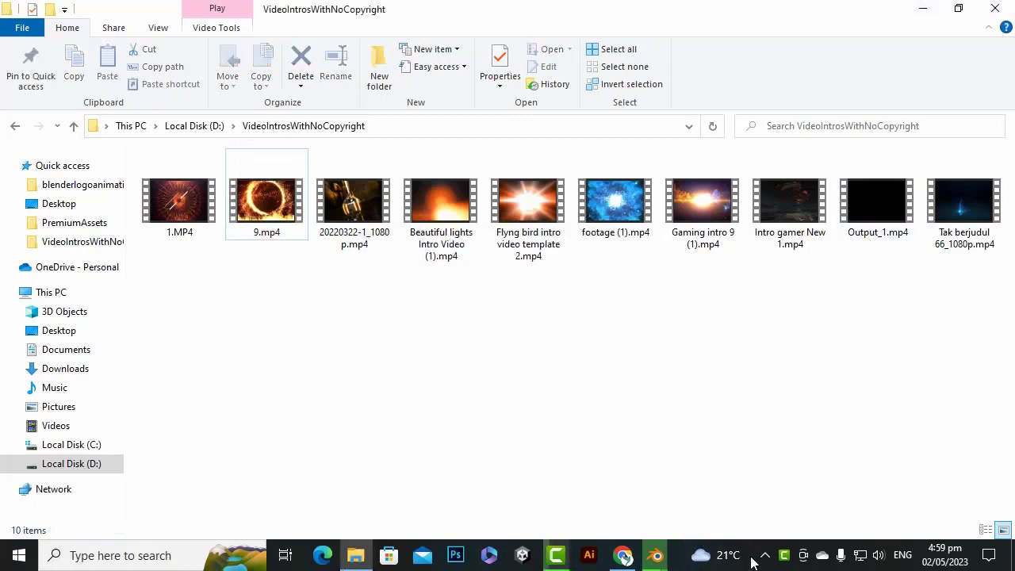